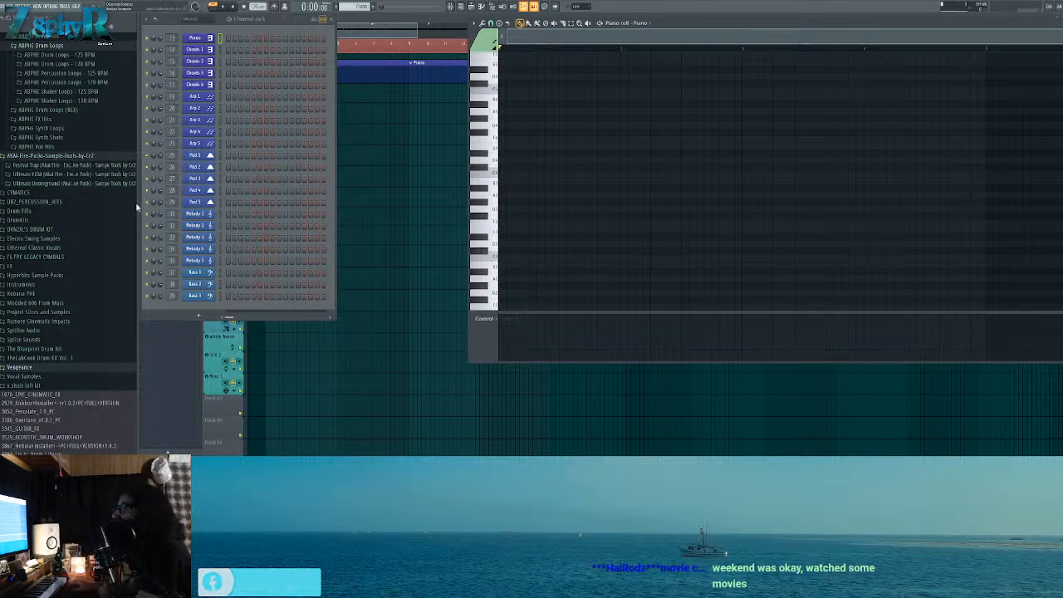
# Step: Widen the browser slightly and collapse the ABPHE Drum Loops folder in it
pyautogui.moveTo(137, 207)
pyautogui.mouseDown()
pyautogui.moveTo(106, 212)
pyautogui.moveTo(139, 216)
pyautogui.mouseUp()
pyautogui.scroll(6, 59, 207)
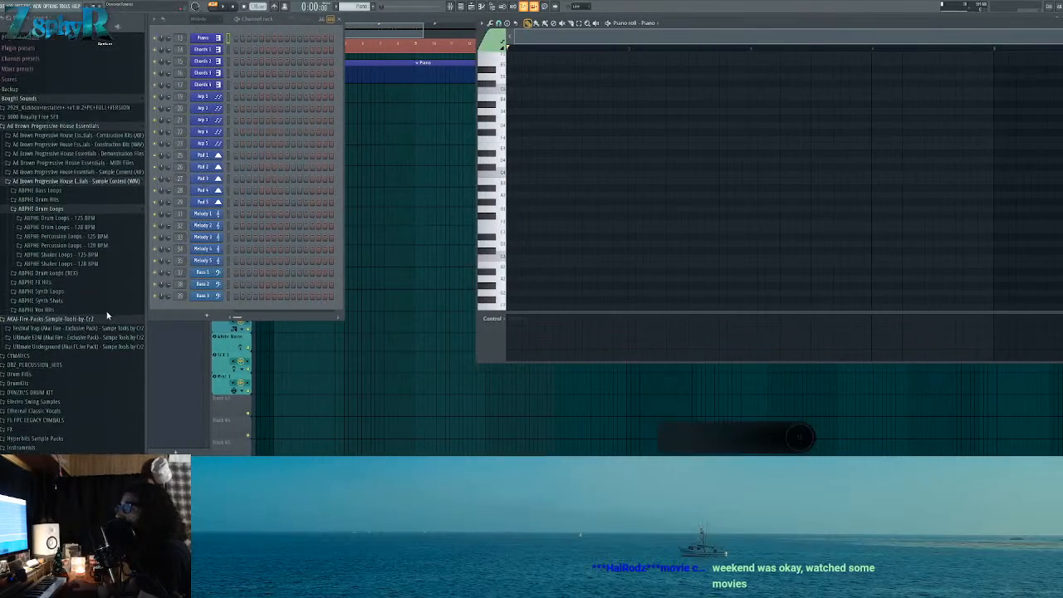
pyautogui.scroll(1, 102, 333)
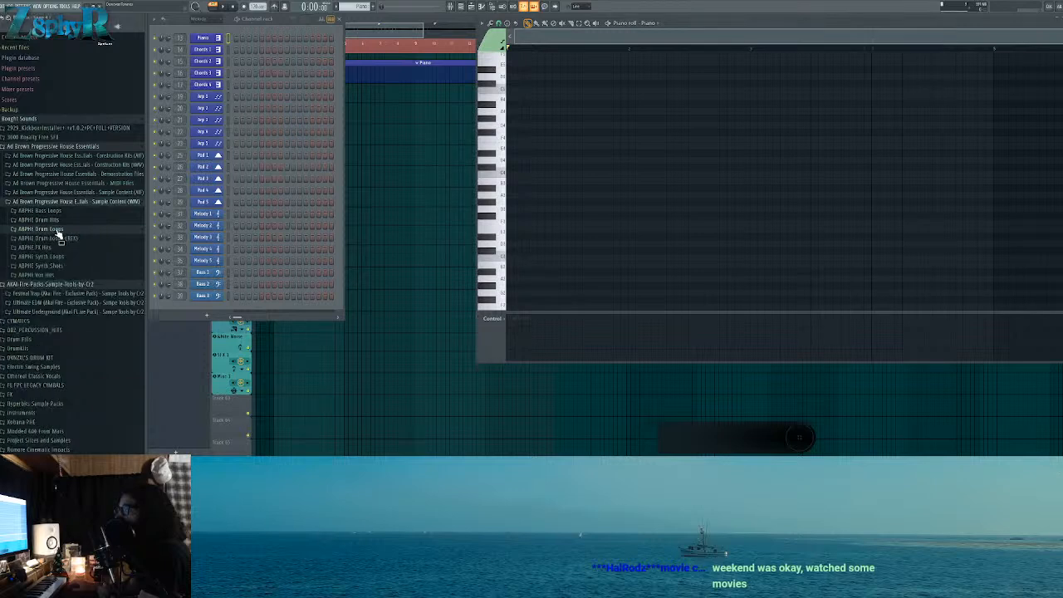
pyautogui.click(85, 231)
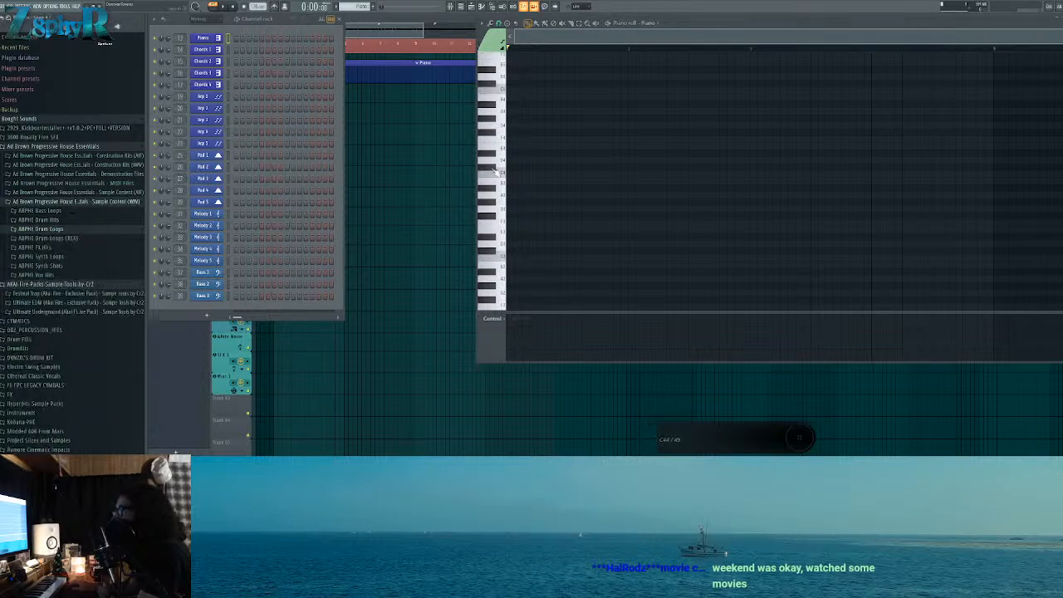
# Step: Close the piano roll and leave only the Piano channel selected in the channel rack over the playlist
pyautogui.moveTo(228, 50); pyautogui.dragTo(232, 92)
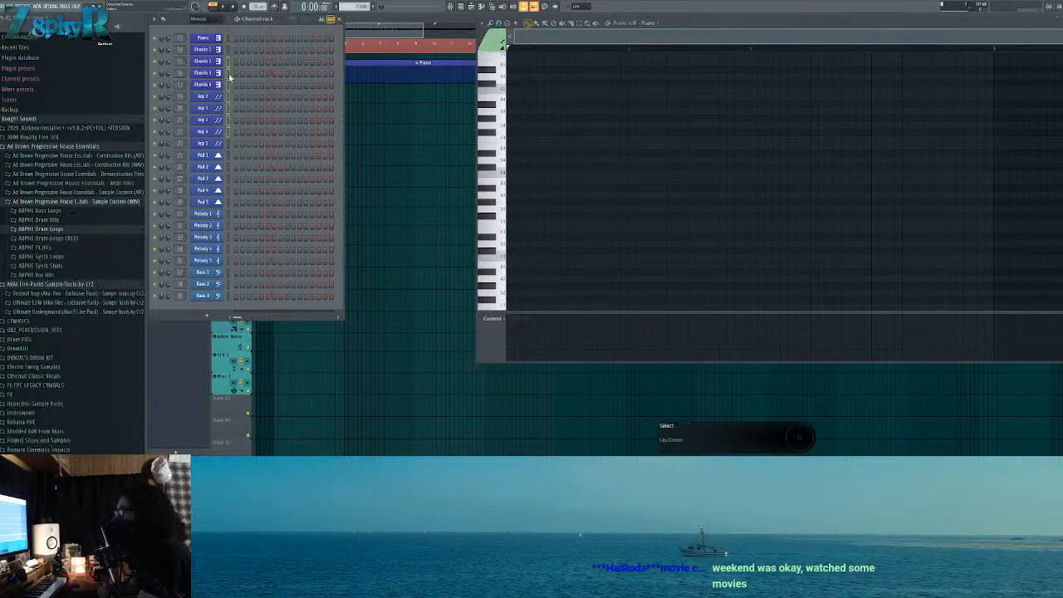
pyautogui.moveTo(228, 39); pyautogui.dragTo(228, 296)
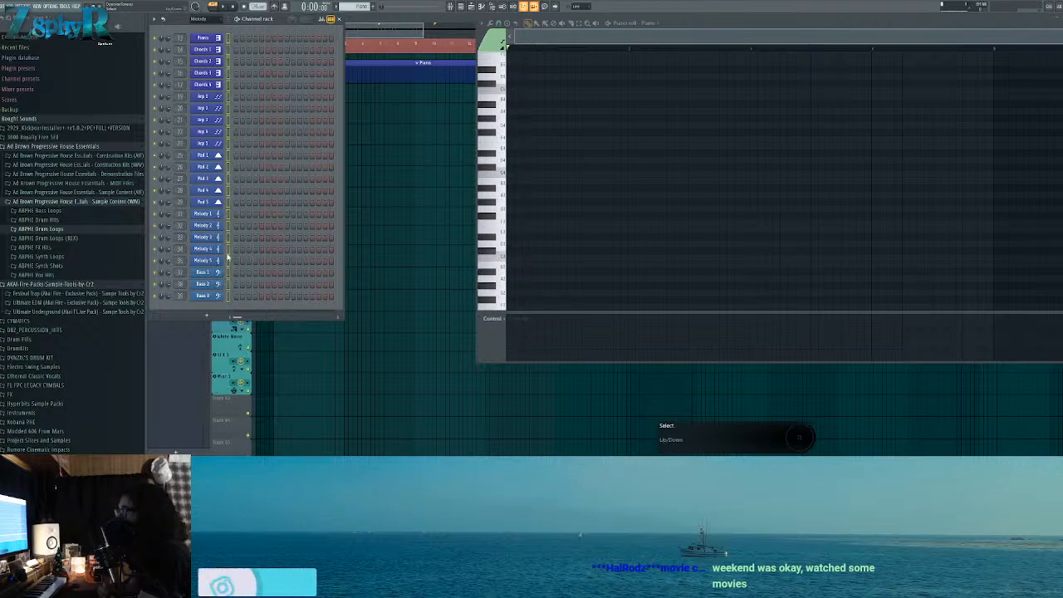
pyautogui.moveTo(345, 115); pyautogui.dragTo(432, 123)
pyautogui.rightClick(482, 111)
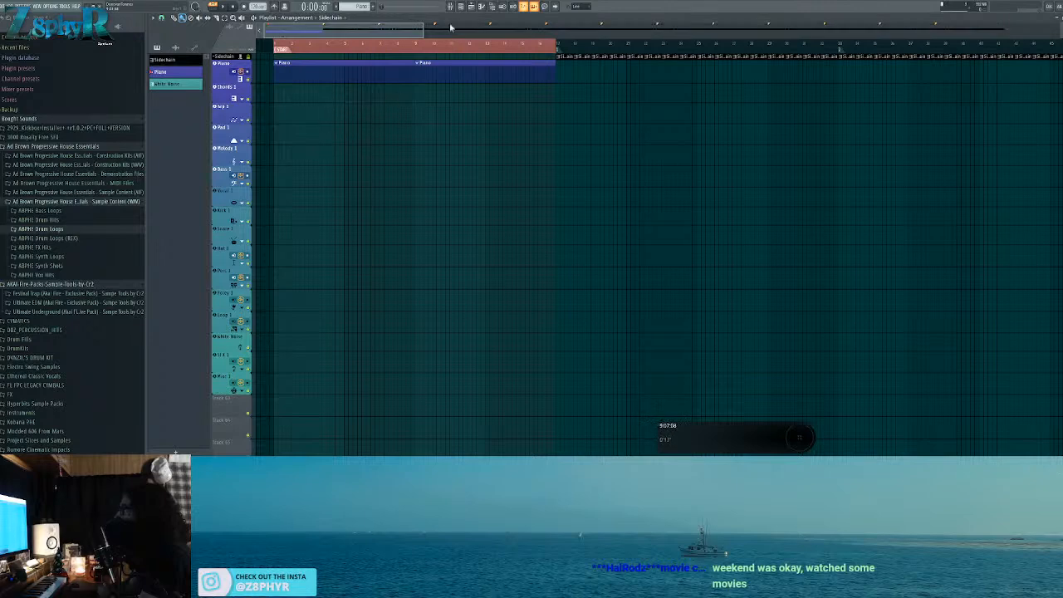
pyautogui.press('F6')
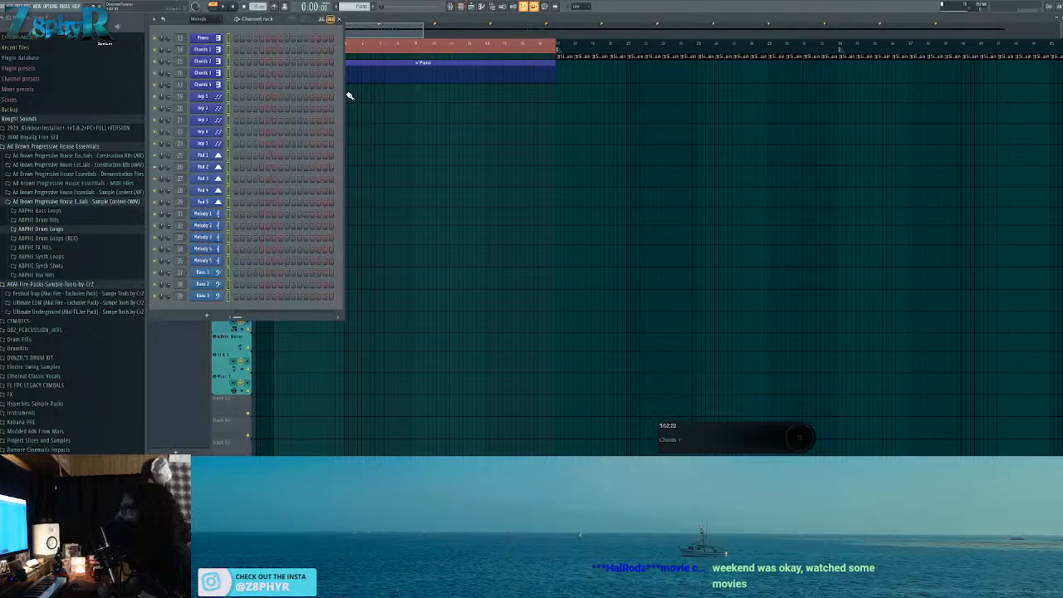
pyautogui.moveTo(343, 93)
pyautogui.mouseDown()
pyautogui.moveTo(520, 95)
pyautogui.moveTo(343, 97)
pyautogui.mouseUp()
pyautogui.click(230, 38)
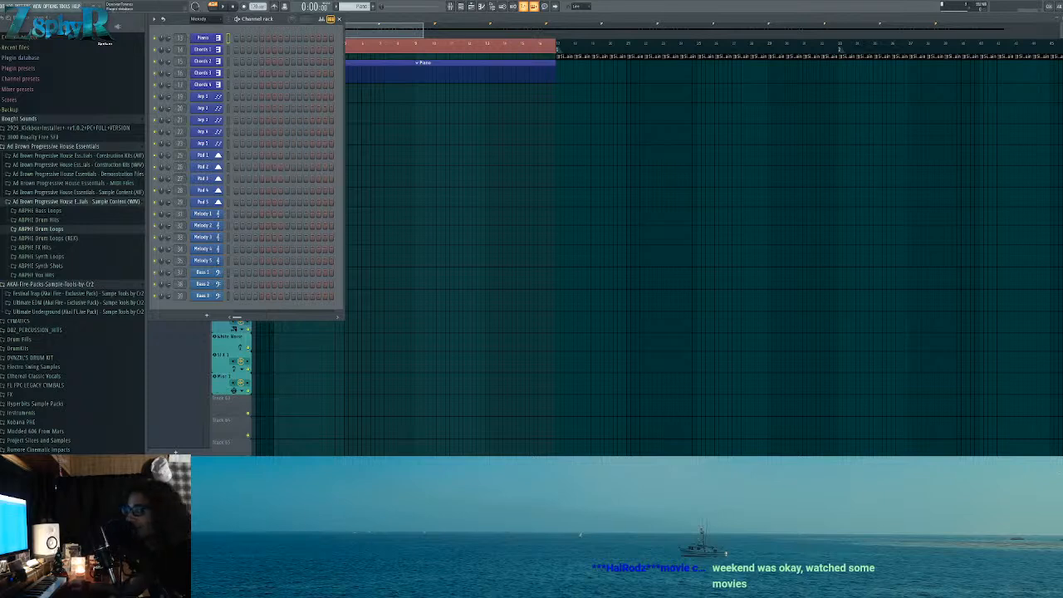
# Step: Begin opening another project, discarding the unsaved changes to the current one
pyautogui.click(4, 6)
pyautogui.click(20, 28)
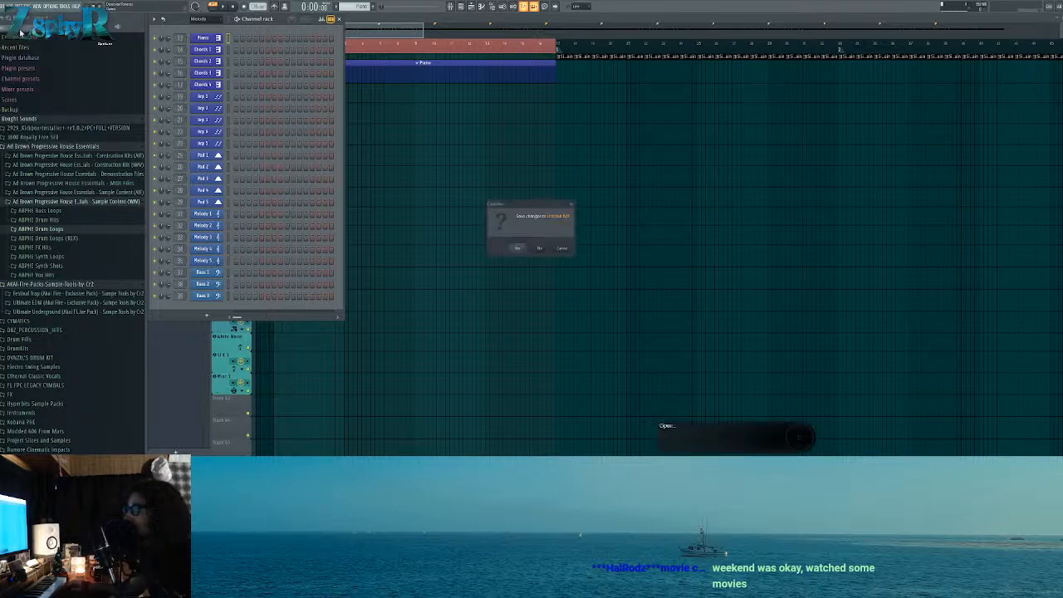
pyautogui.click(541, 249)
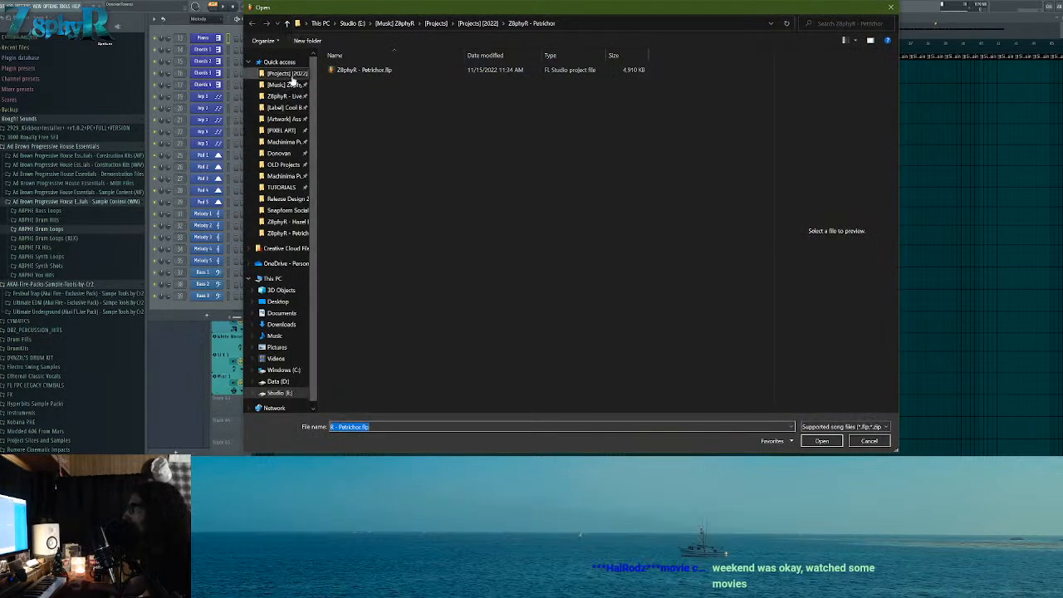
# Step: Go up to the [Music] Z8phyR folder and check Progressive Dreams inside the Release Catalog 2019 folder
pyautogui.click(436, 22)
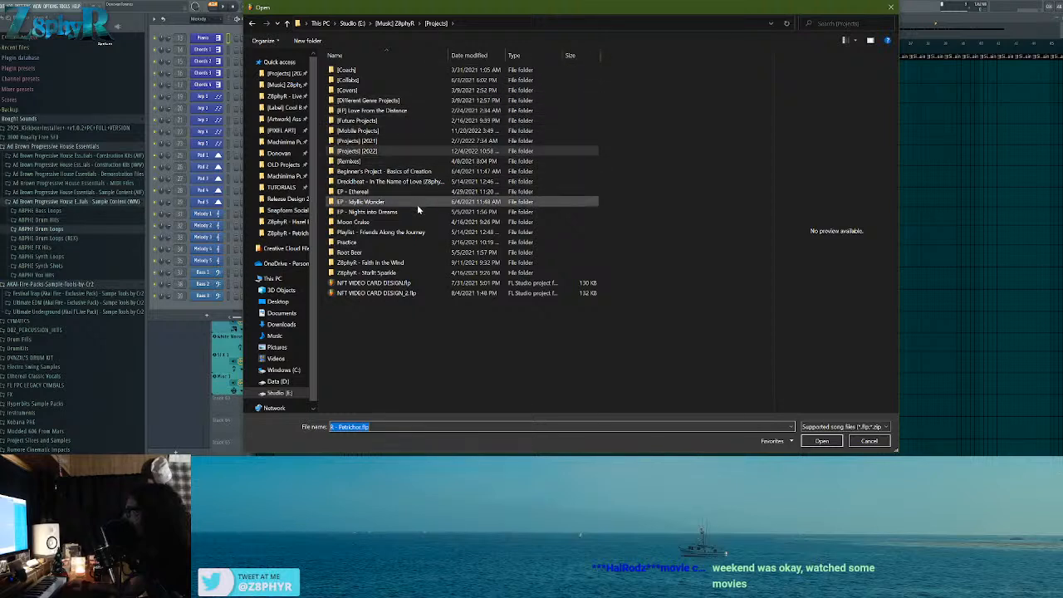
pyautogui.click(396, 25)
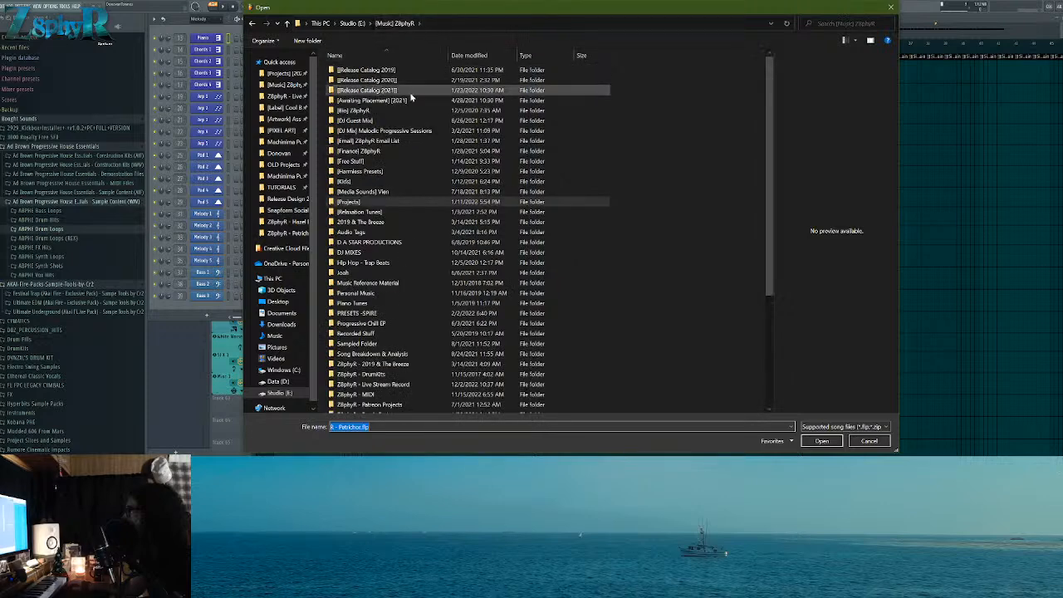
pyautogui.doubleClick(426, 70)
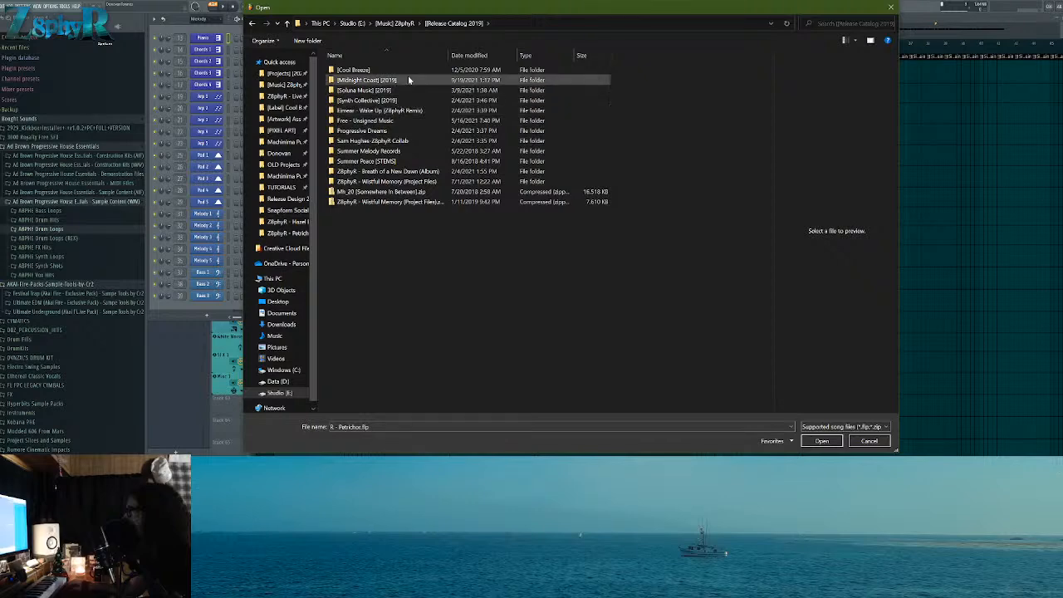
pyautogui.doubleClick(403, 130)
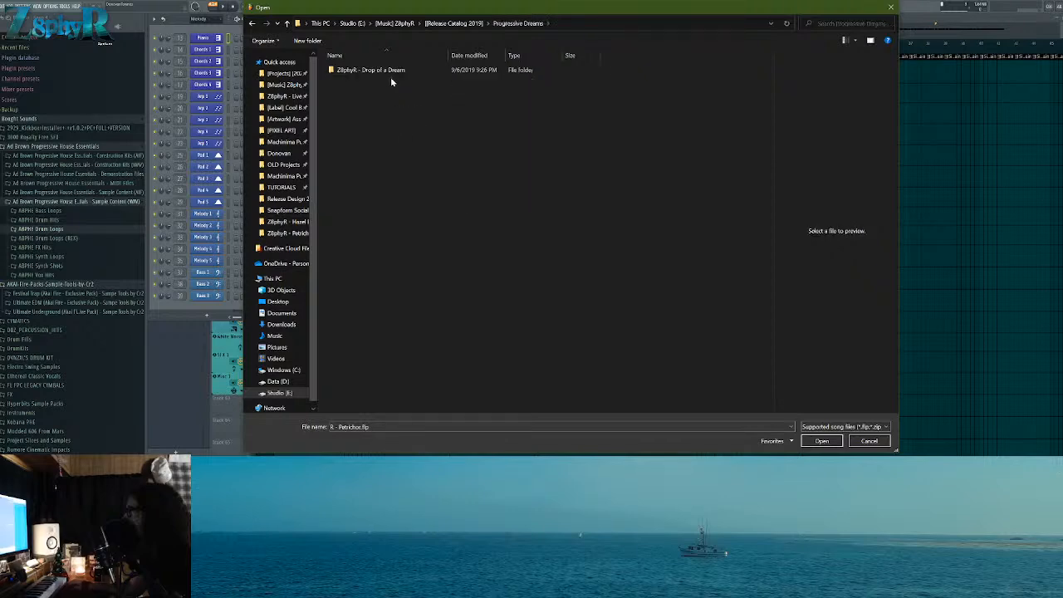
pyautogui.press('BackSpace')
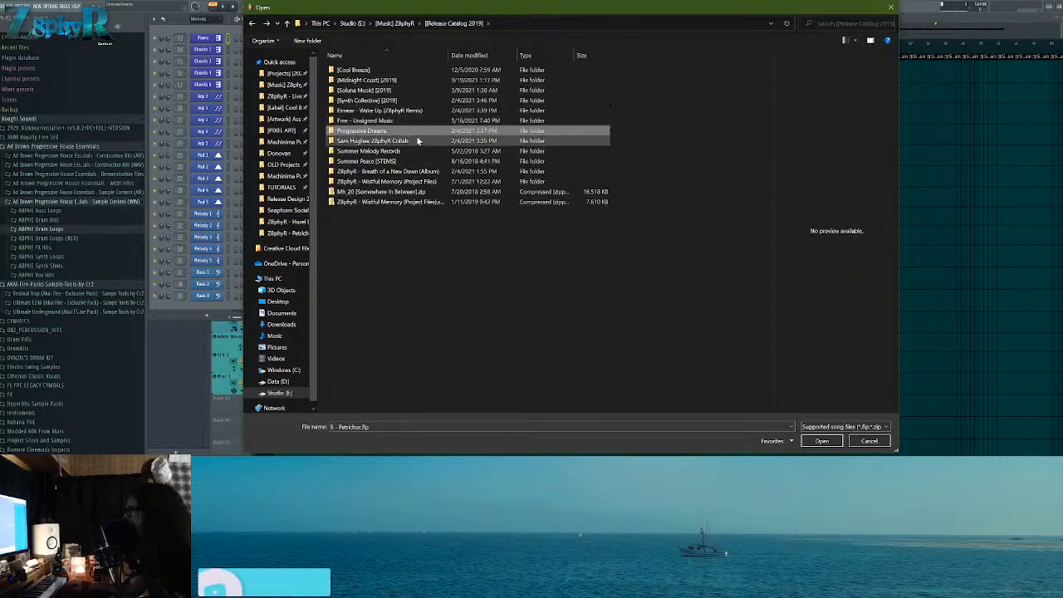
pyautogui.press('BackSpace')
# Step: Check the Release Catalog 2020 folder and look through the full folder list of [Music] Z8phyR
pyautogui.doubleClick(402, 79)
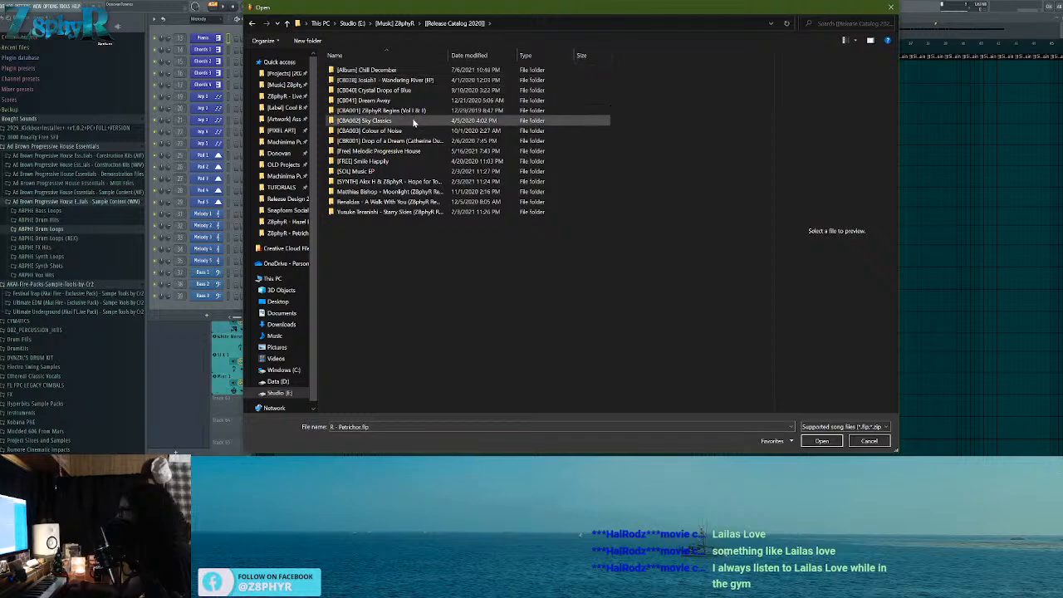
pyautogui.hotkey('alt', 'Left')
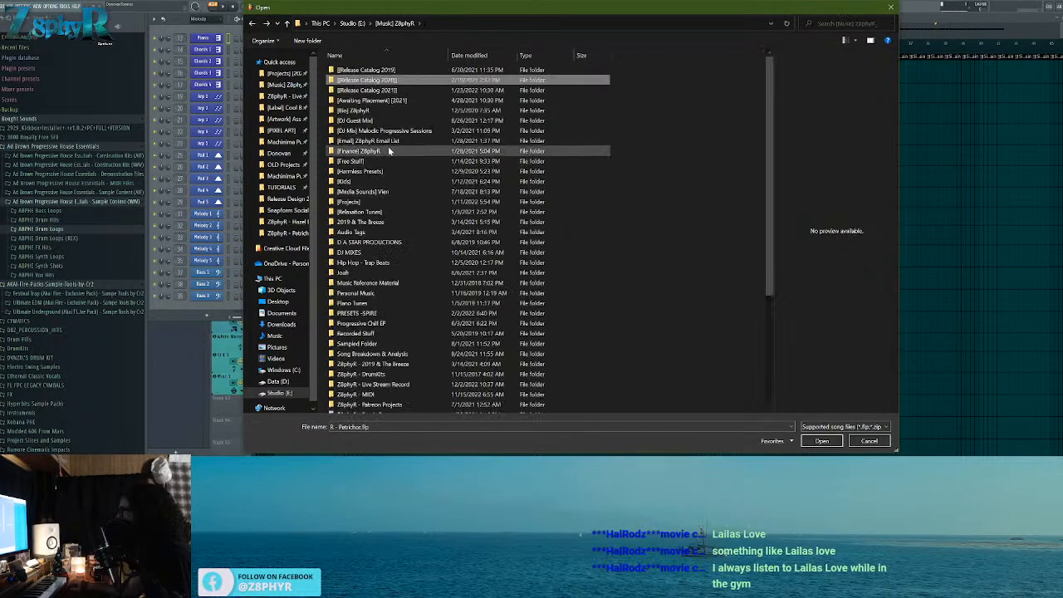
pyautogui.click(391, 91)
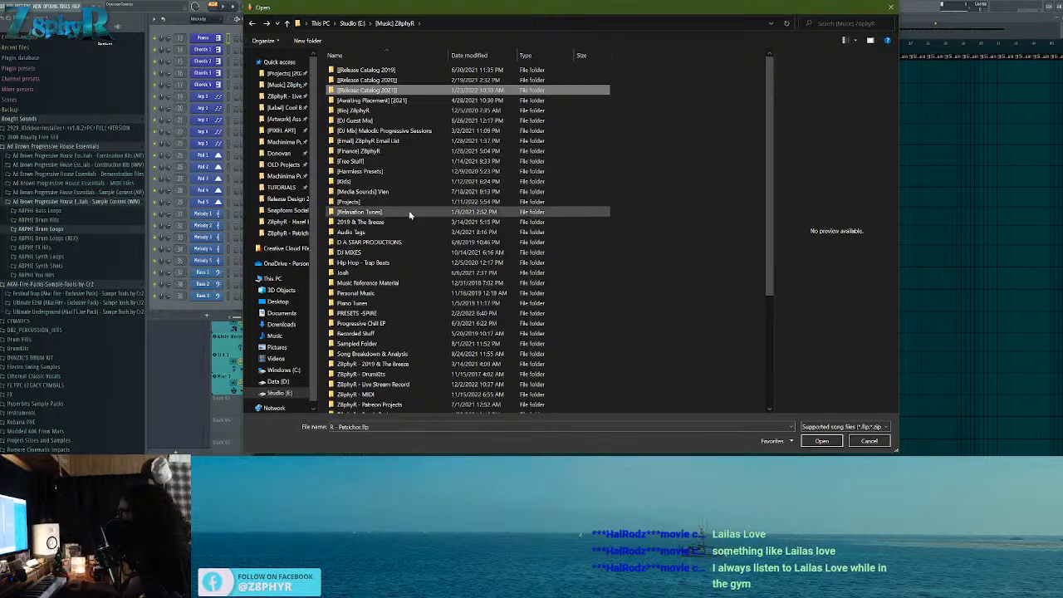
pyautogui.scroll(-5, 409, 206)
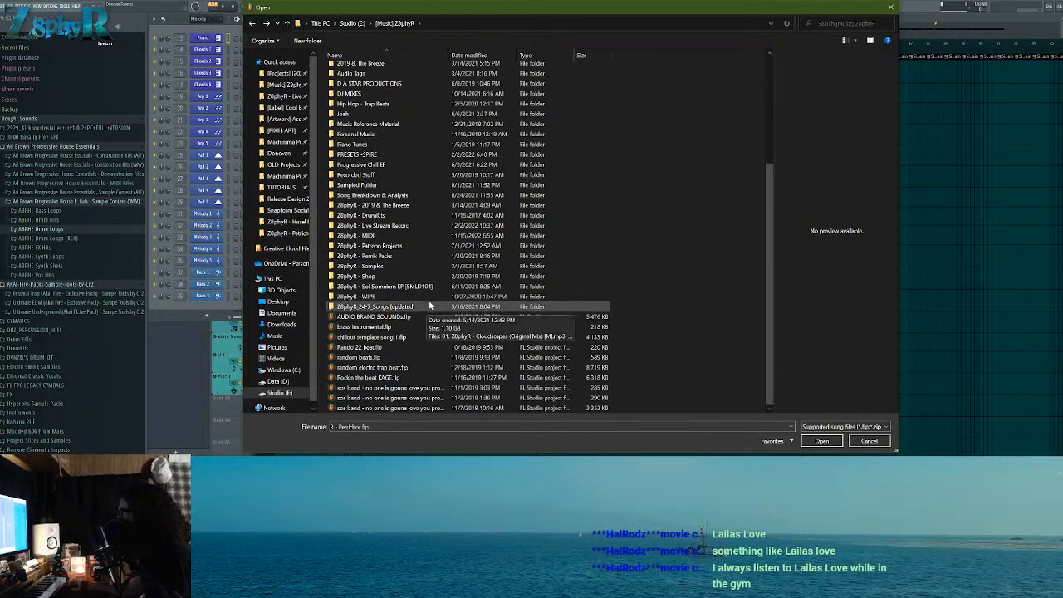
pyautogui.scroll(3, 399, 219)
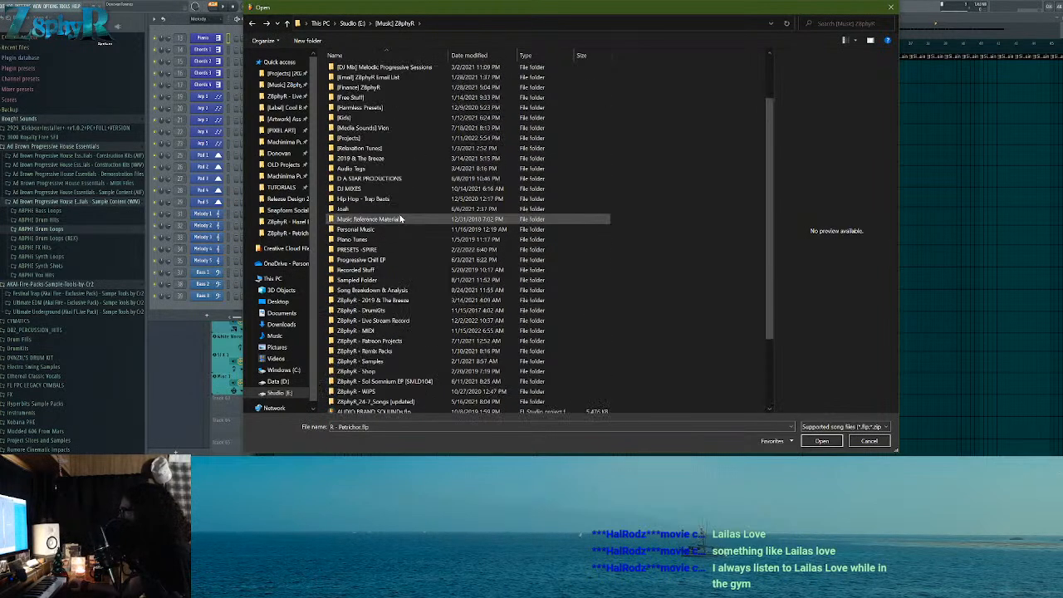
pyautogui.scroll(2, 399, 216)
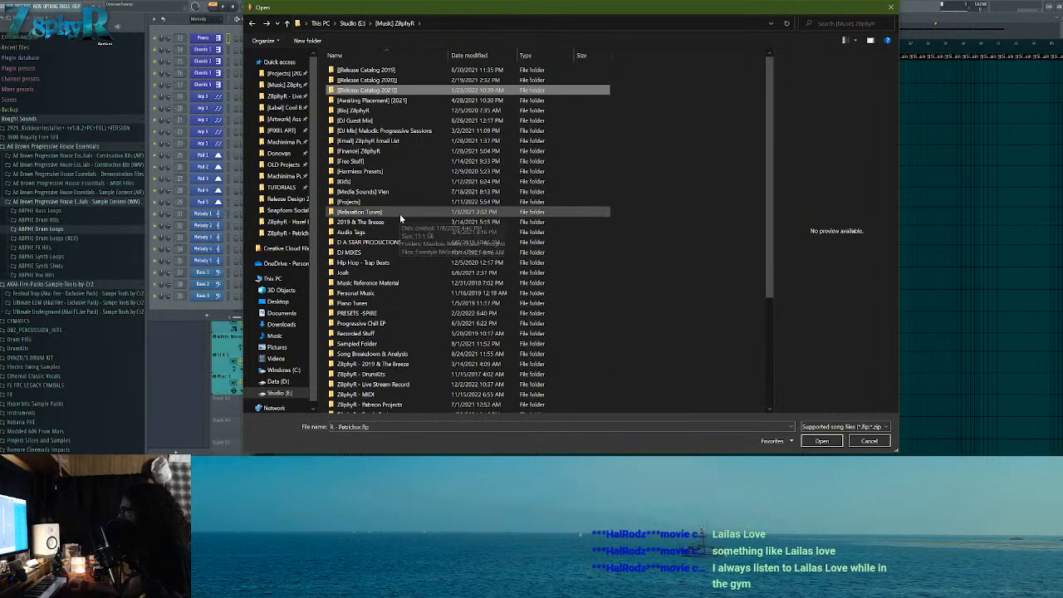
# Step: Check the [Awaiting Placement] [2021], [Bio] Z8phyR and [DJ Guest Mix] folders for the project
pyautogui.doubleClick(397, 99)
pyautogui.hotkey('alt', 'Left')
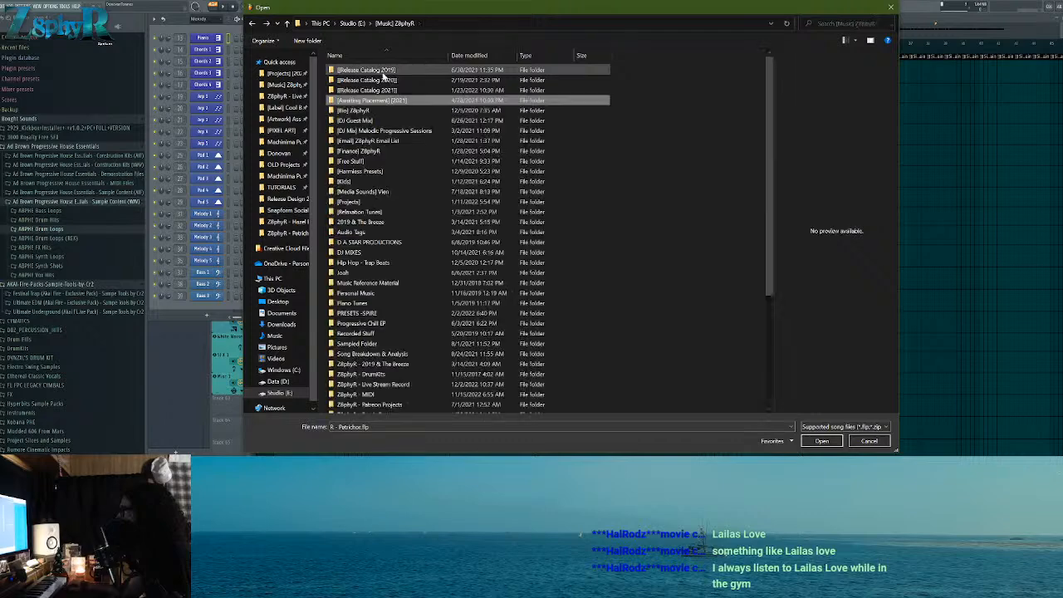
pyautogui.doubleClick(379, 109)
pyautogui.hotkey('alt', 'Left')
pyautogui.doubleClick(378, 120)
pyautogui.hotkey('alt', 'Left')
# Step: Recheck Release Catalog 2020, and look into Progressive Dreams and its Drop of a Dream folder within Release Catalog 2019
pyautogui.click(383, 81)
pyautogui.doubleClick(383, 83)
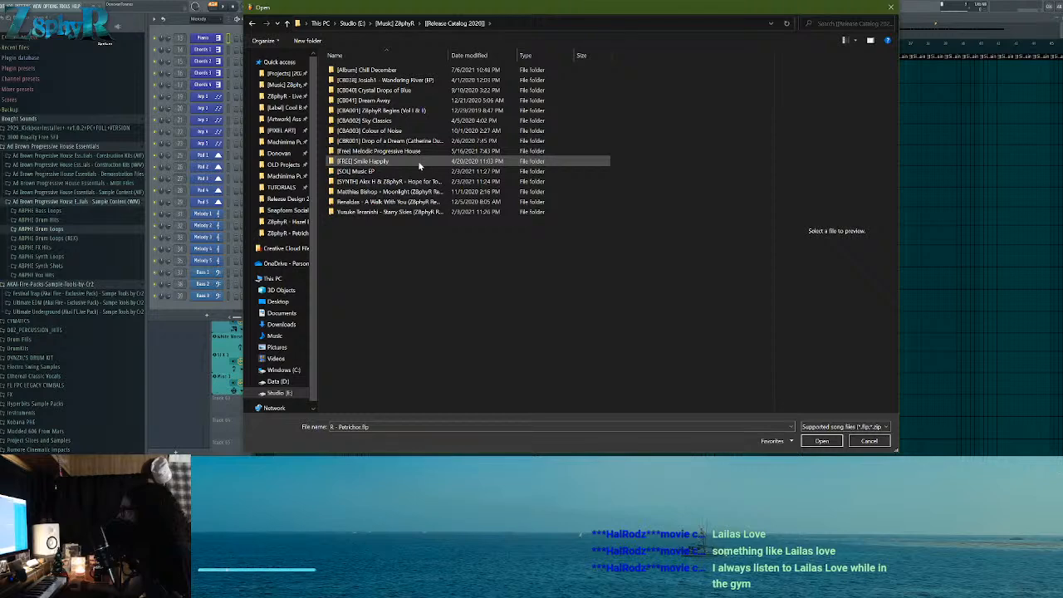
pyautogui.hotkey('alt', 'Up')
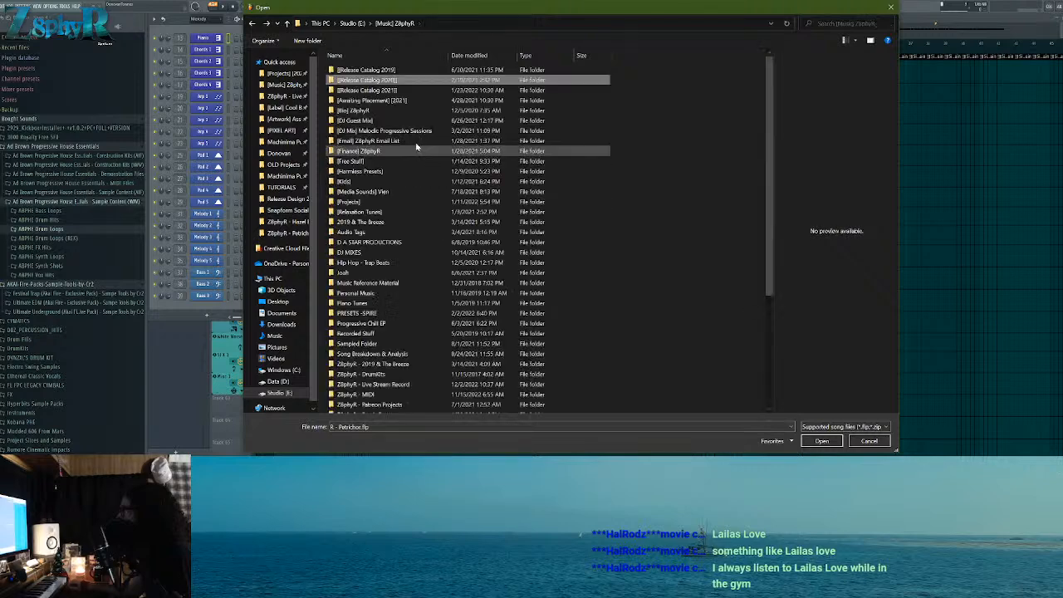
pyautogui.doubleClick(407, 80)
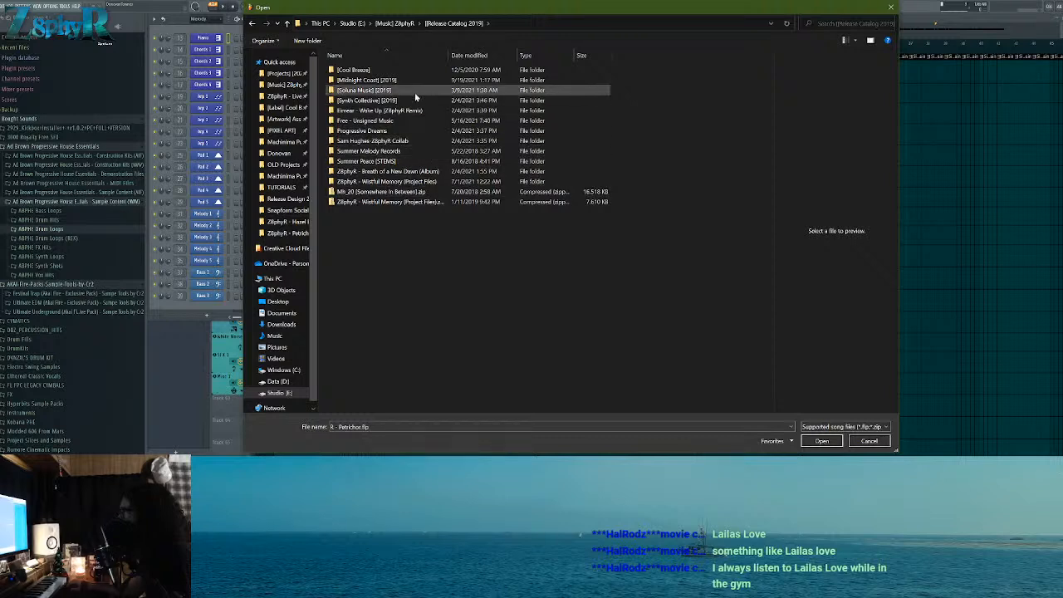
pyautogui.doubleClick(410, 132)
pyautogui.doubleClick(397, 71)
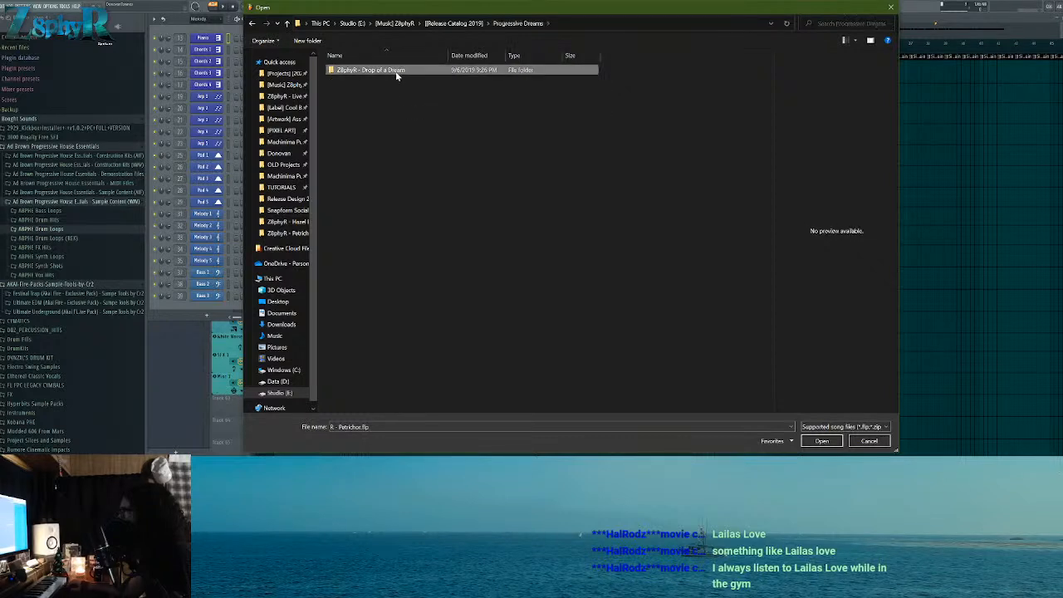
pyautogui.hotkey('alt', 'Up')
pyautogui.hotkey('alt', 'Up')
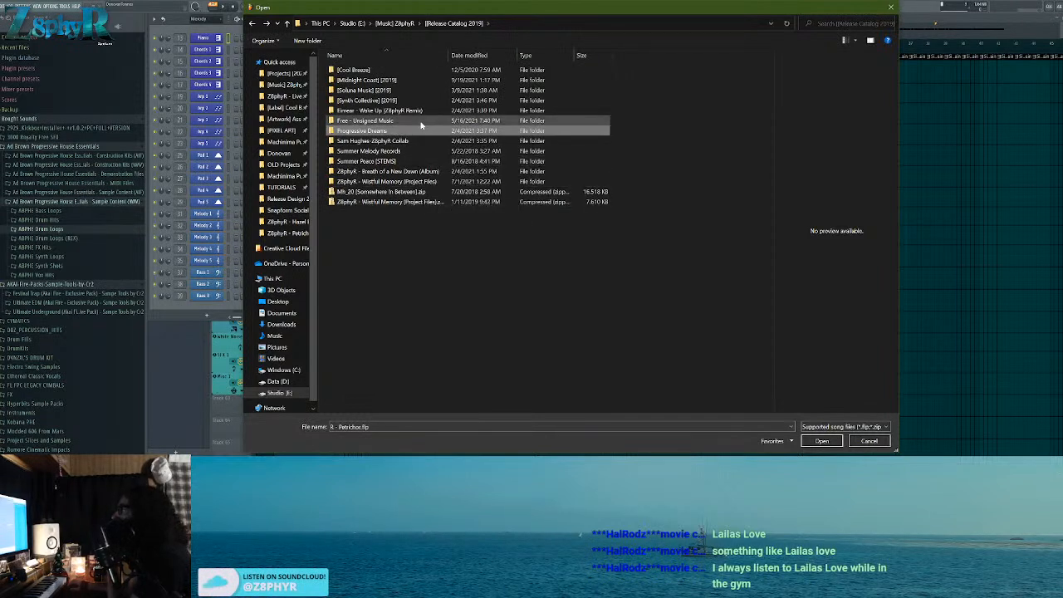
# Step: Look through the Release Catalog 2019 subfolders from Free - Unsigned Music up to [Midnight Coast] [2019]
pyautogui.doubleClick(421, 122)
pyautogui.hotkey('alt', 'Up')
pyautogui.doubleClick(415, 110)
pyautogui.hotkey('alt', 'Up')
pyautogui.doubleClick(407, 99)
pyautogui.hotkey('alt', 'Up')
pyautogui.click(420, 92)
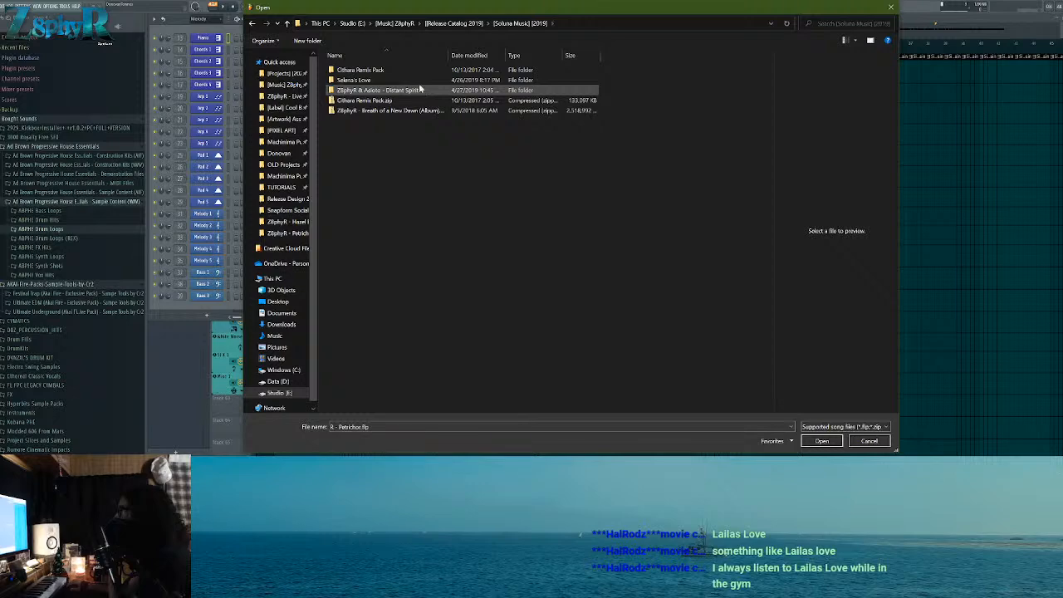
pyautogui.hotkey('alt', 'Left')
pyautogui.doubleClick(416, 80)
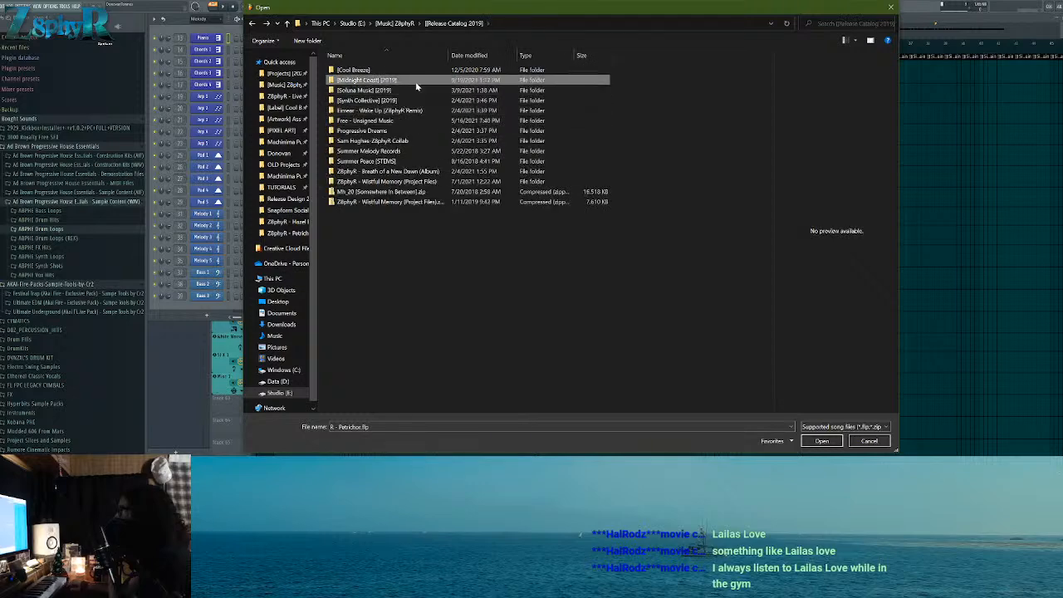
pyautogui.hotkey('alt', 'Left')
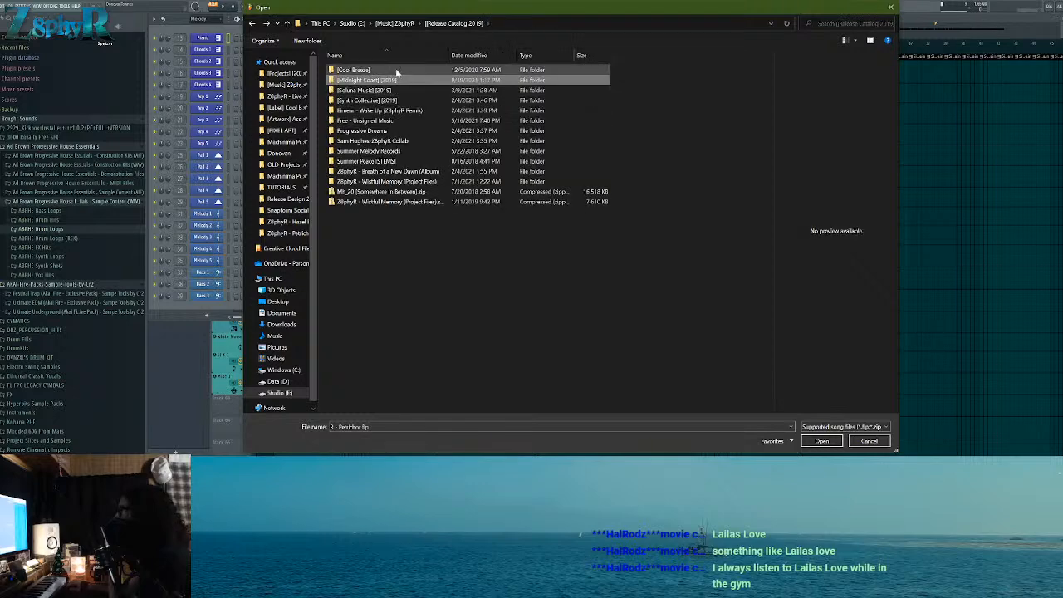
# Step: Look through the [Cool Breeze] folder and its [2019 Release Catalog] subfolder, and return to Release Catalog 2019
pyautogui.doubleClick(399, 71)
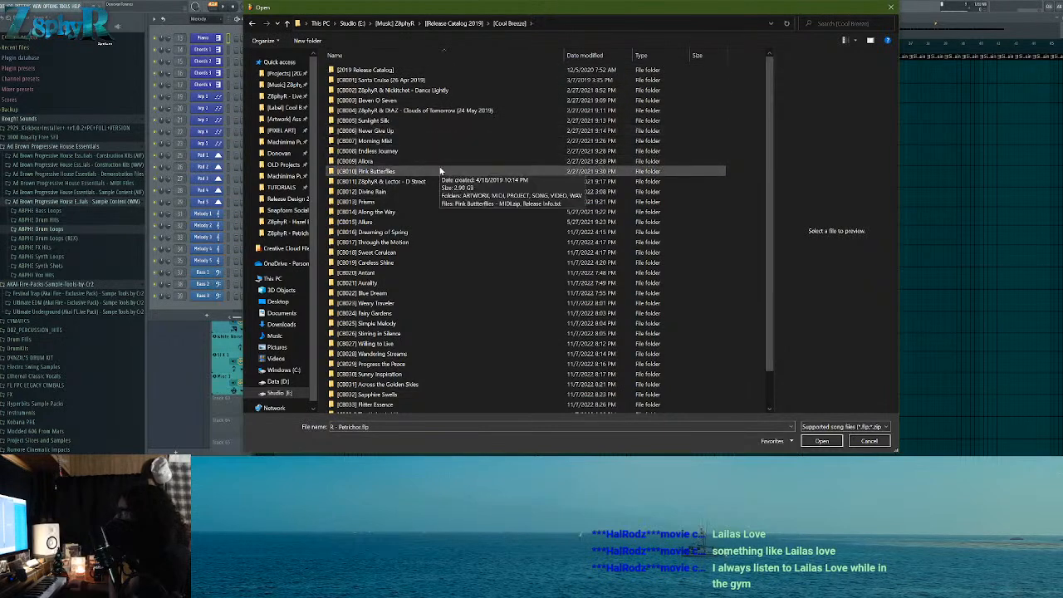
pyautogui.scroll(-1, 437, 174)
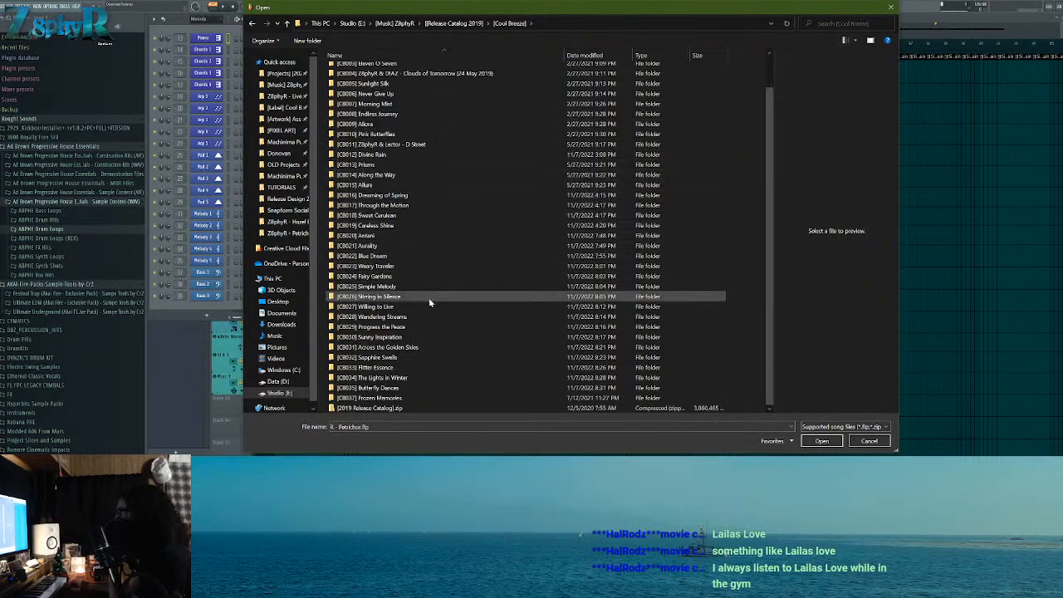
pyautogui.scroll(1, 449, 225)
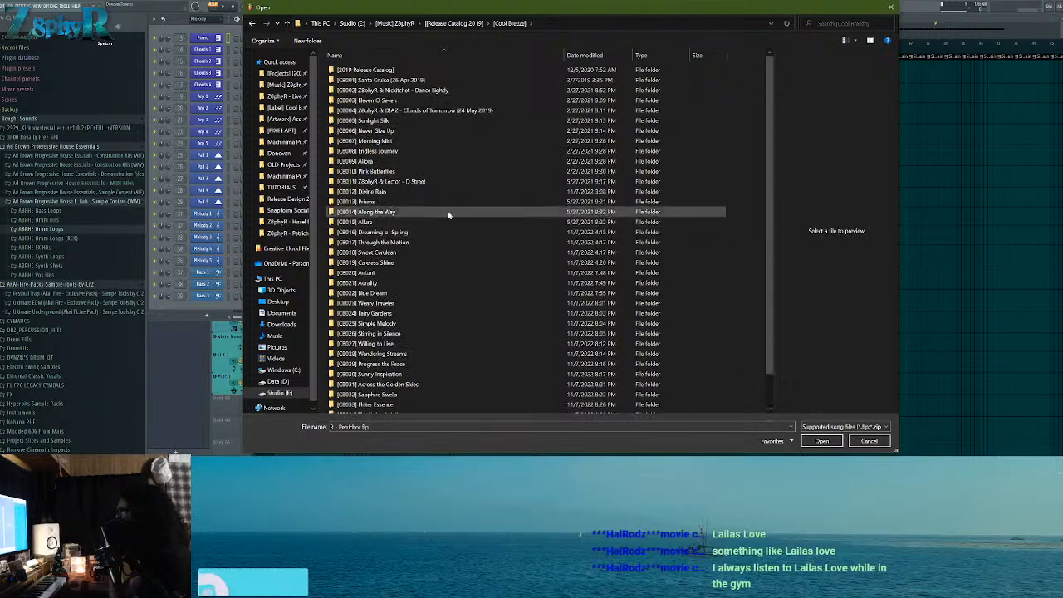
pyautogui.click(433, 72)
pyautogui.doubleClick(433, 72)
pyautogui.press('BackSpace')
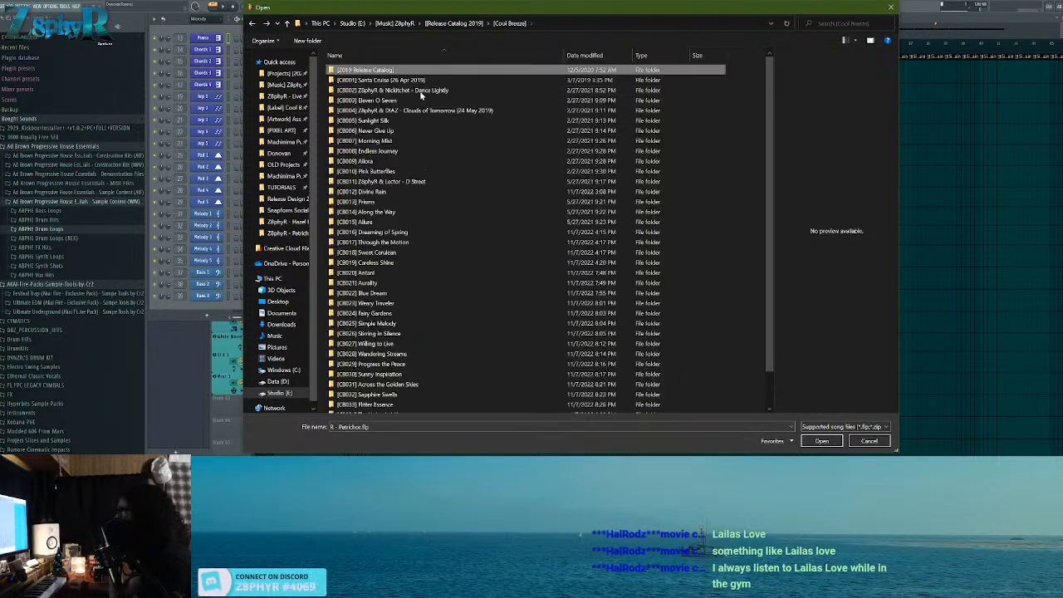
pyautogui.press('BackSpace')
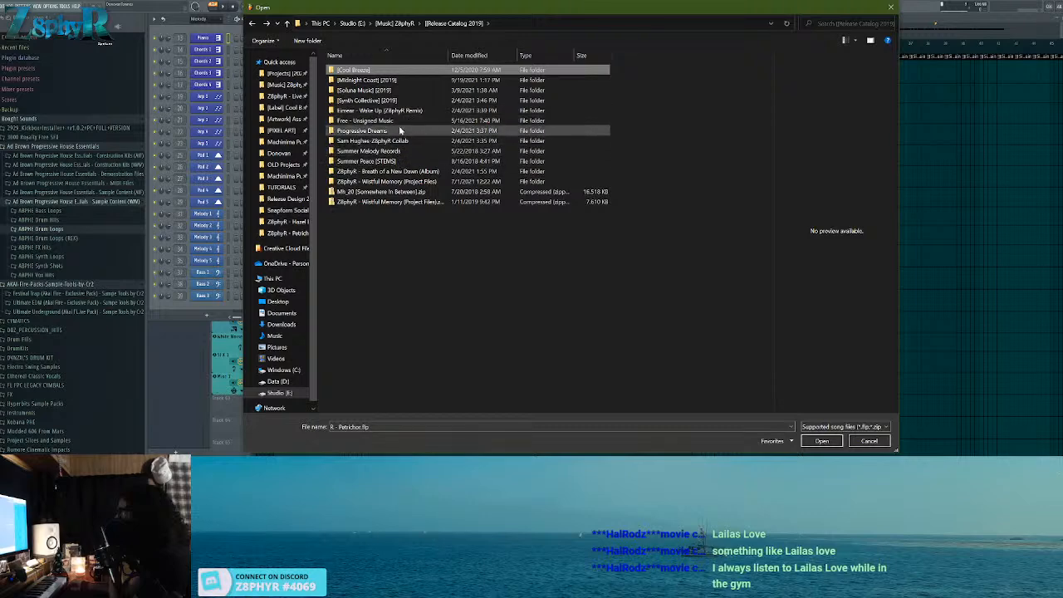
# Step: Check Progressive Dreams and Free - Unsigned Music in Release Catalog 2019, and recheck Release Catalog 2020 for the project
pyautogui.doubleClick(366, 131)
pyautogui.press('BackSpace')
pyautogui.doubleClick(373, 121)
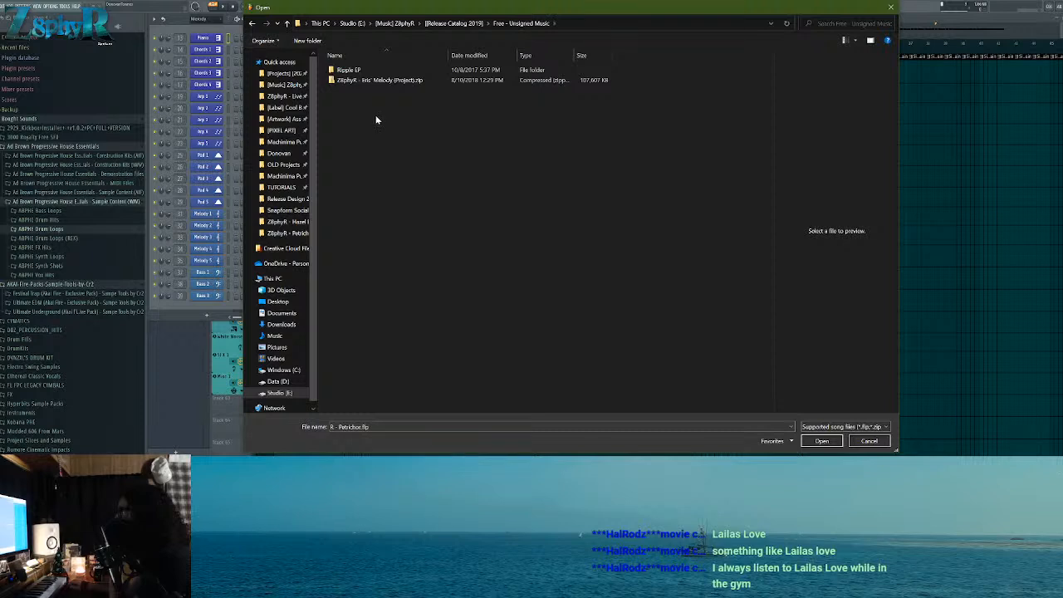
pyautogui.press('BackSpace')
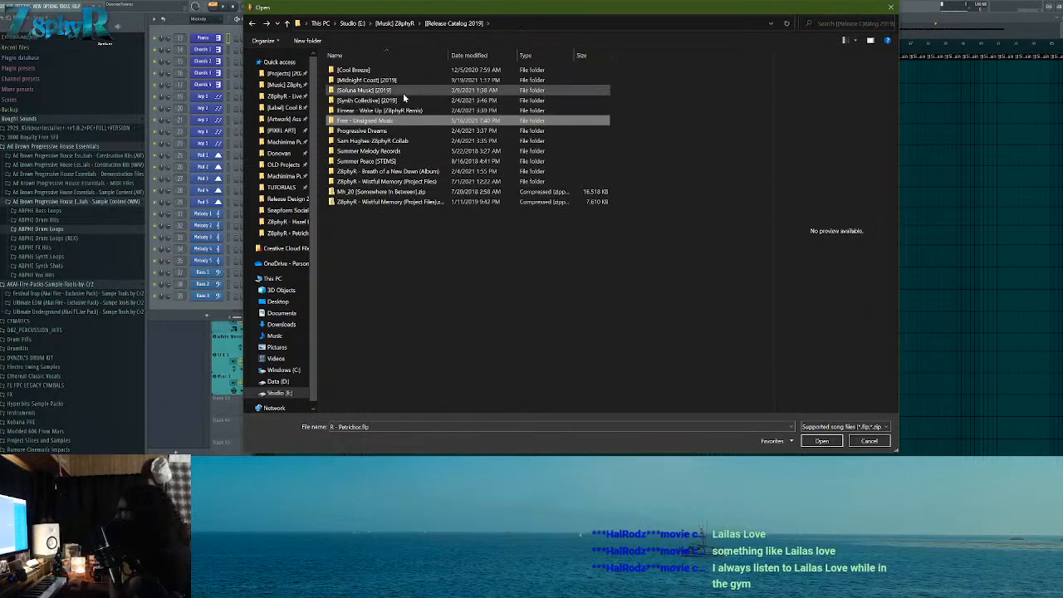
pyautogui.press('BackSpace')
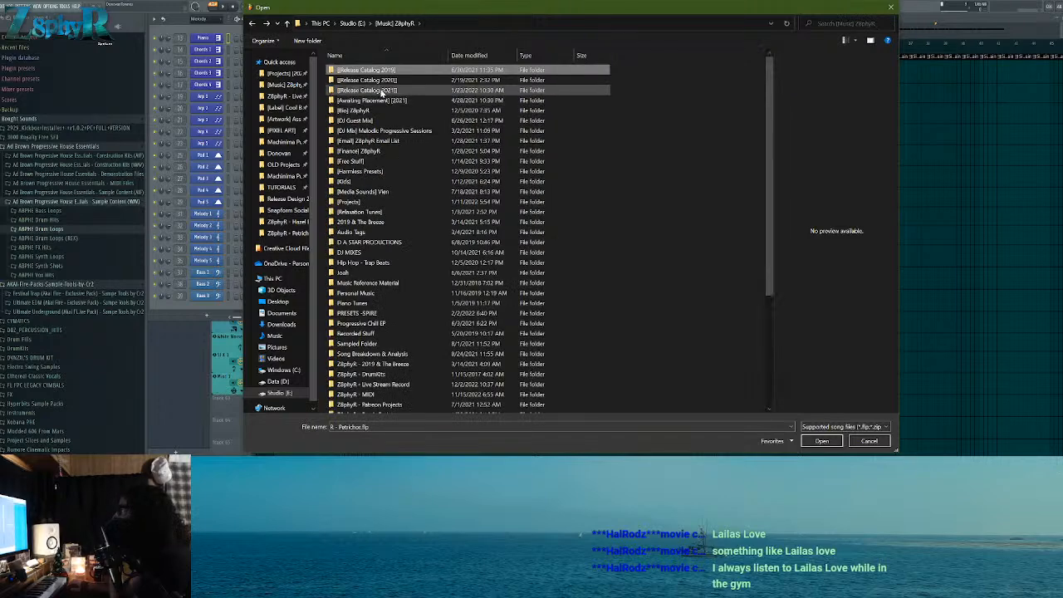
pyautogui.doubleClick(382, 90)
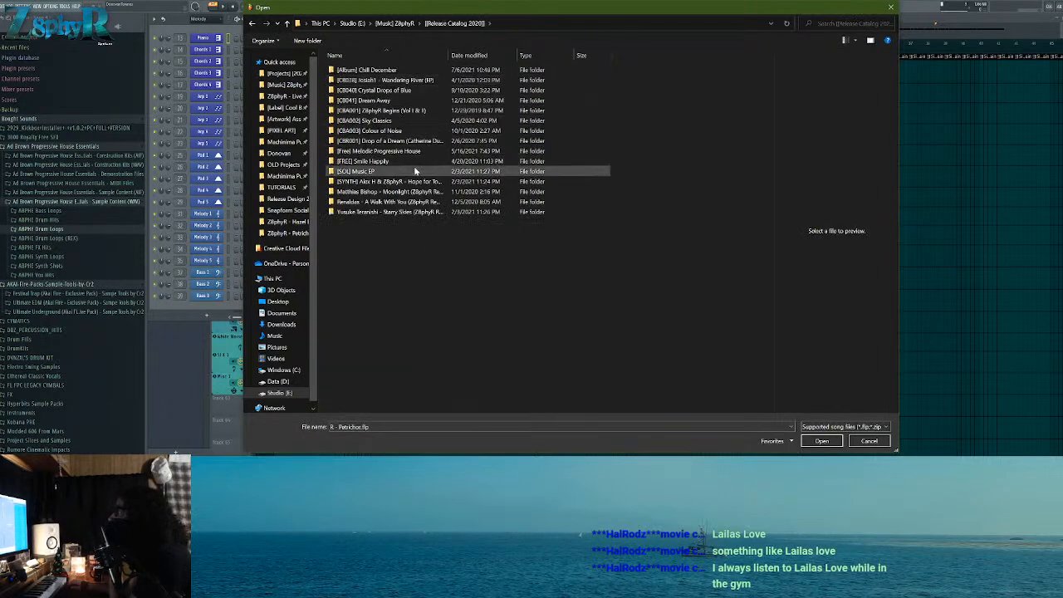
pyautogui.press('BackSpace')
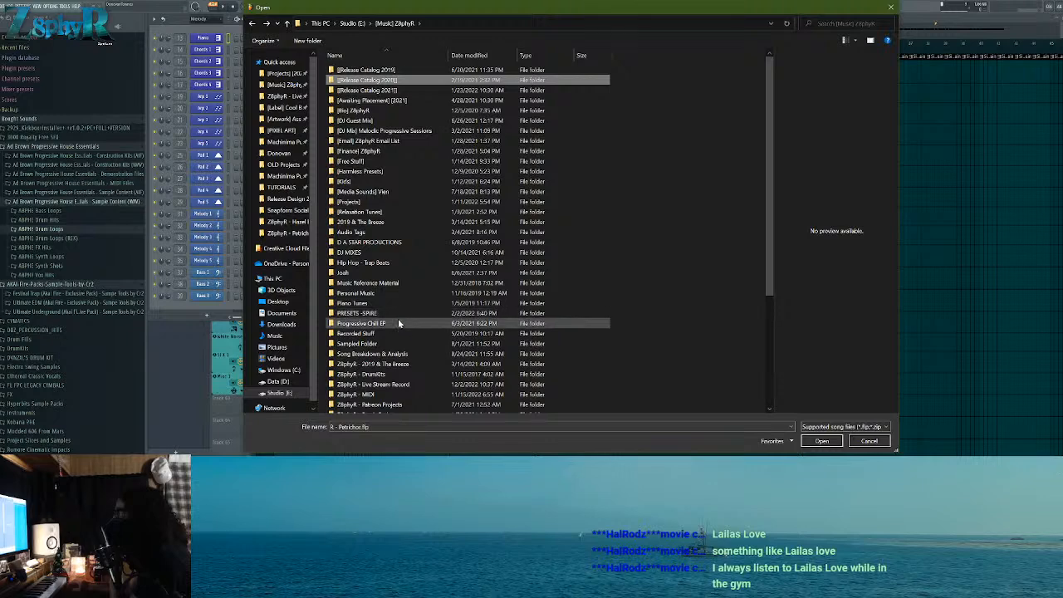
# Step: Look through the [Projects] [2021] folder inside [Projects] for the project and go back to [Projects]
pyautogui.doubleClick(385, 201)
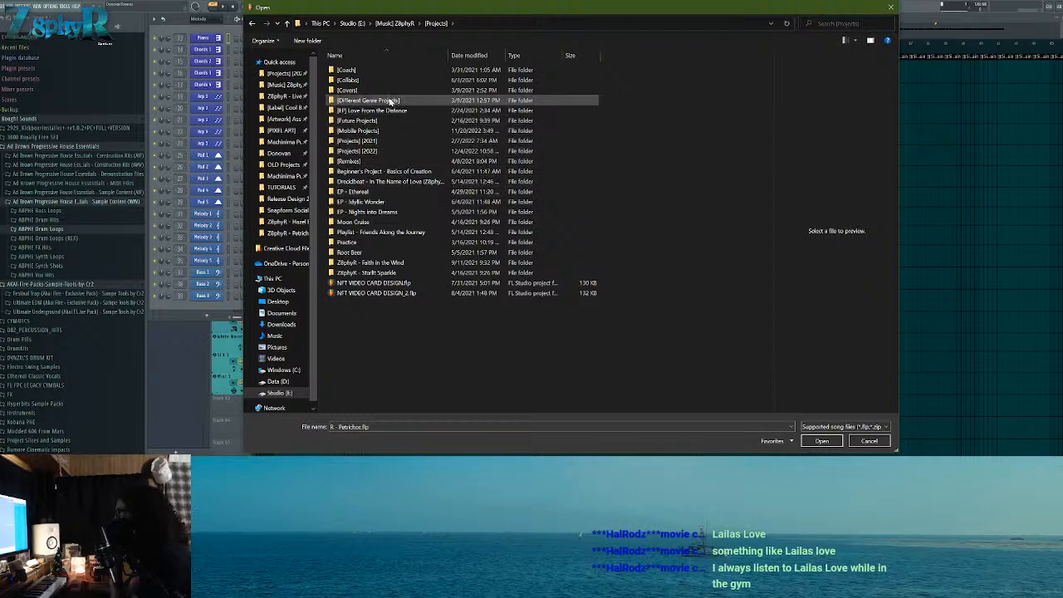
pyautogui.click(396, 141)
pyautogui.doubleClick(396, 141)
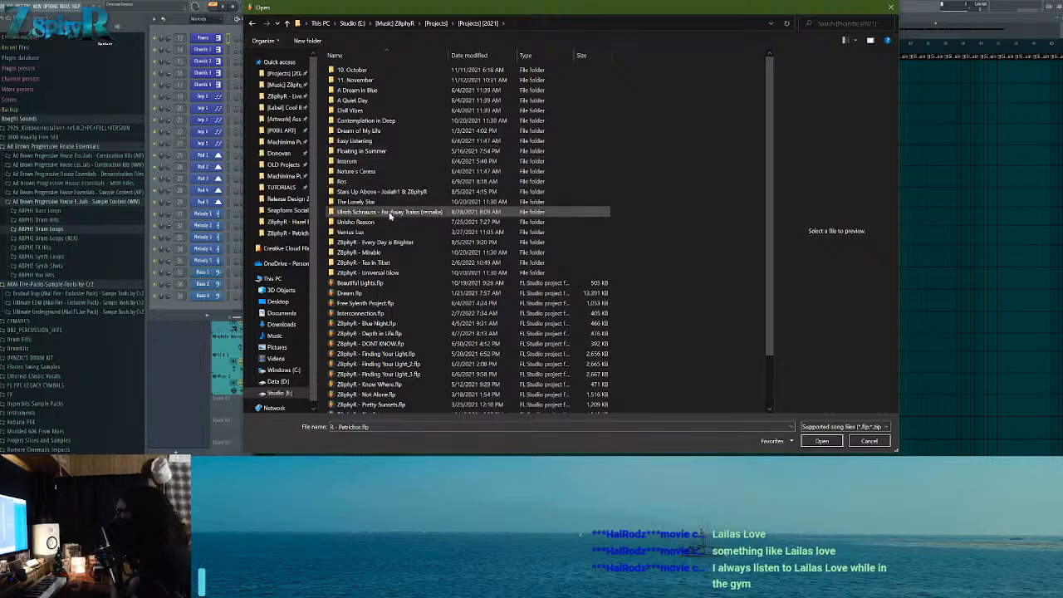
pyautogui.scroll(-2, 404, 310)
pyautogui.scroll(2, 404, 311)
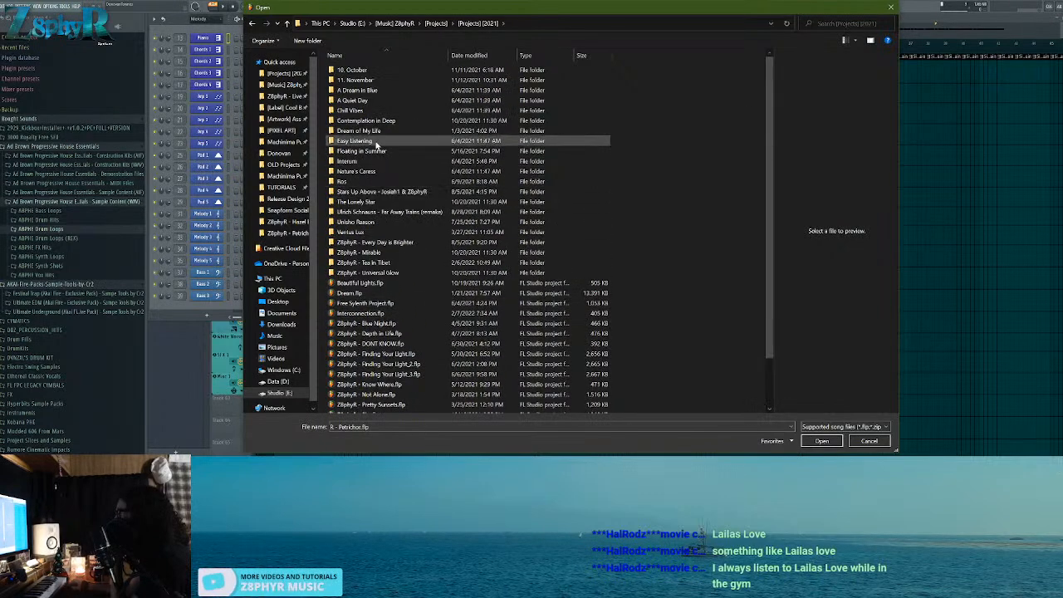
pyautogui.scroll(-2, 449, 120)
pyautogui.hotkey('alt', 'Left')
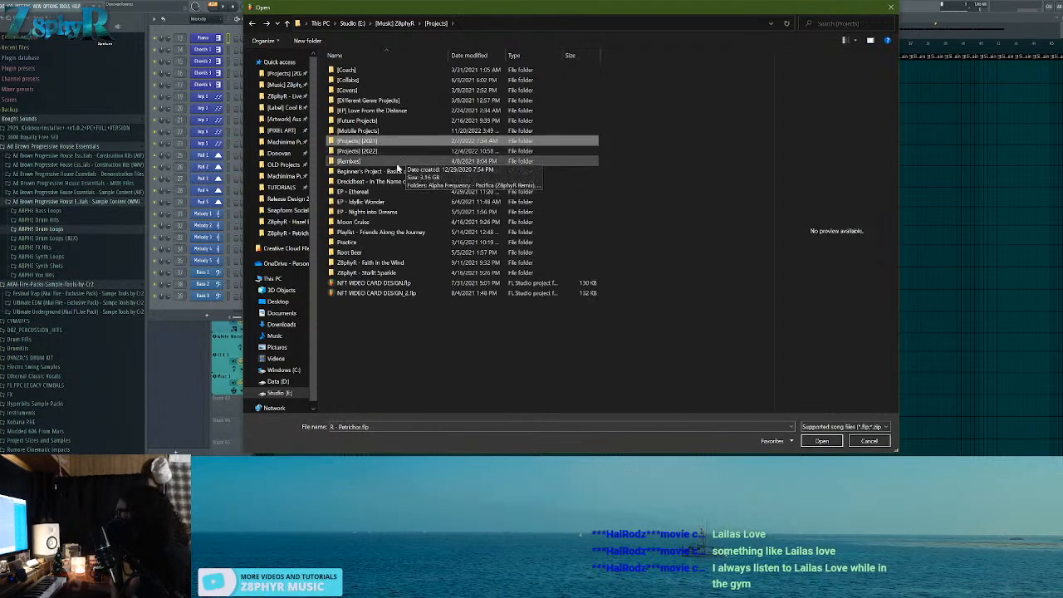
# Step: Recheck the full [Projects] [2021] list, look into [Projects] [2022], and return to the [Music] Z8phyR folder
pyautogui.doubleClick(386, 143)
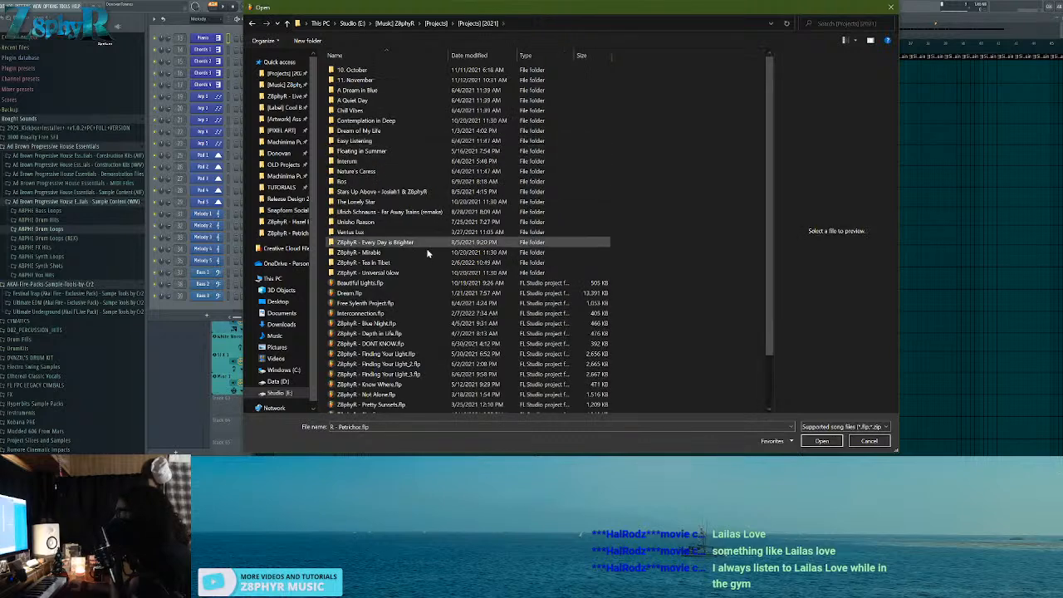
pyautogui.scroll(-5, 403, 266)
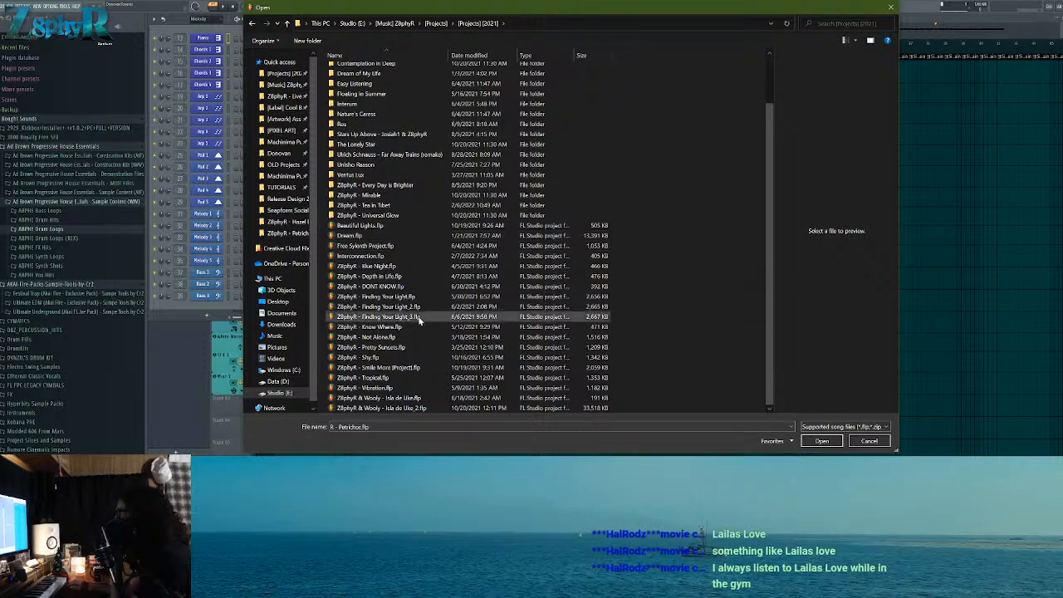
pyautogui.hotkey('alt', 'Left')
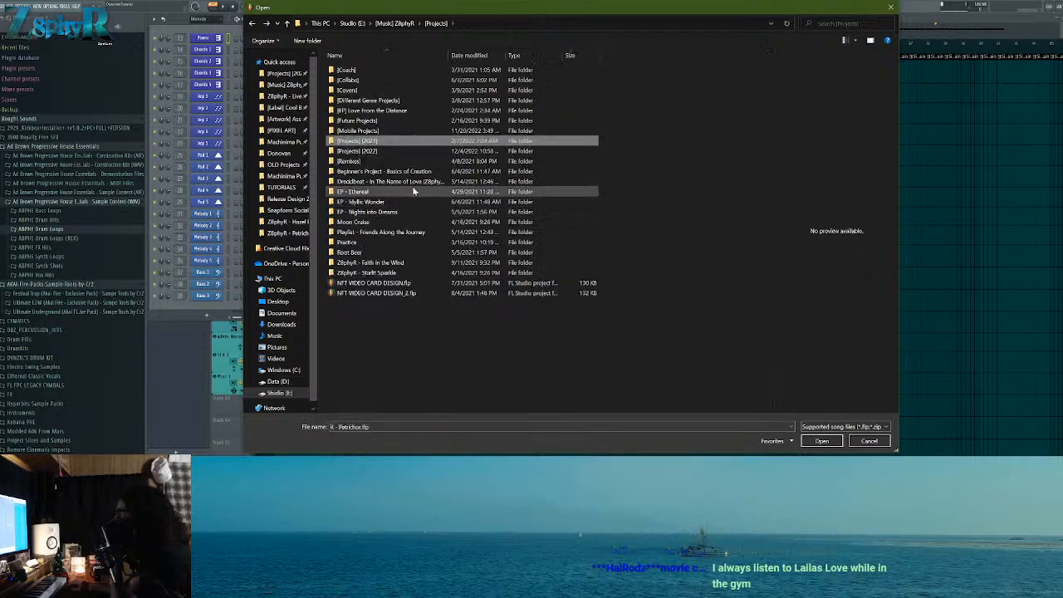
pyautogui.doubleClick(422, 152)
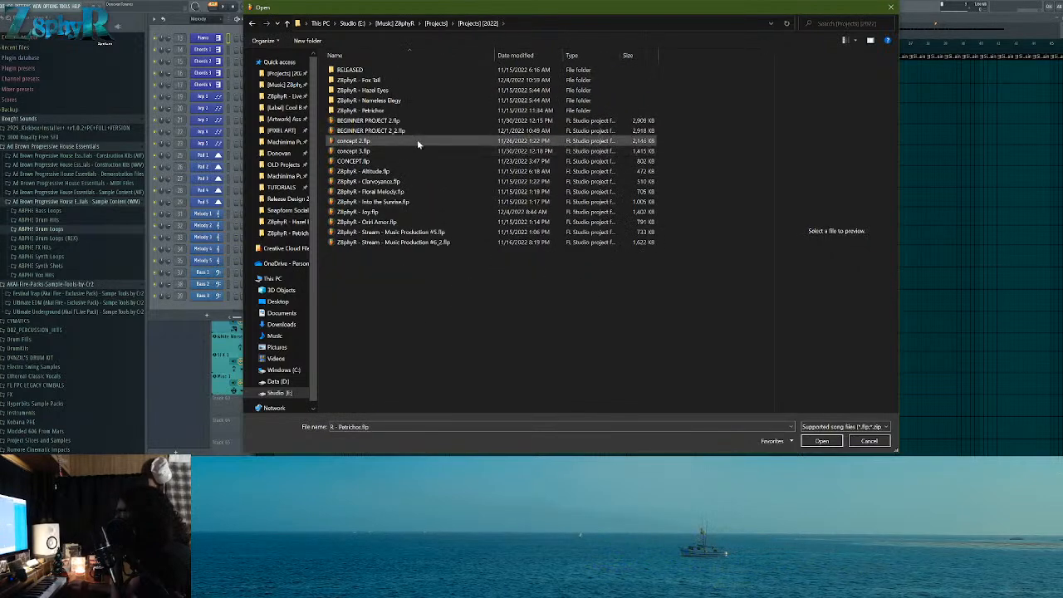
pyautogui.hotkey('alt', 'Left')
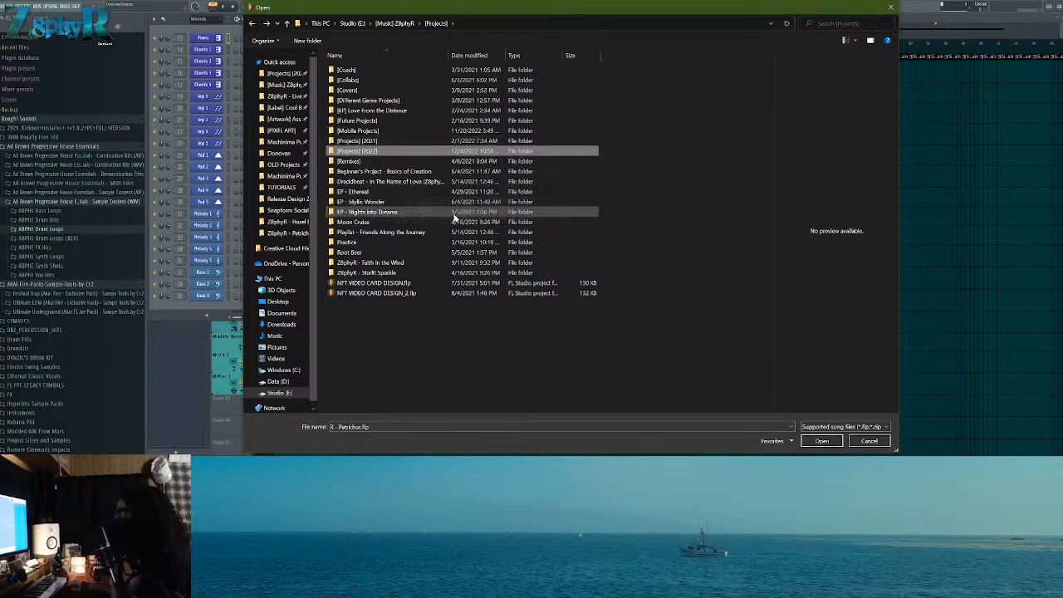
pyautogui.hotkey('alt', 'Left')
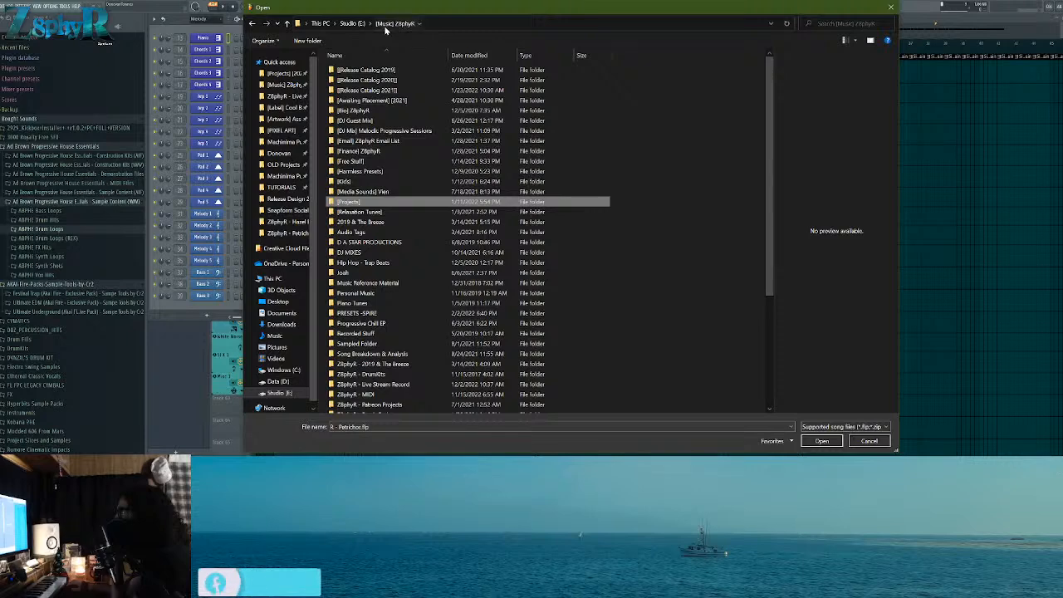
# Step: Look through the rest of the [Music] Z8phyR list, checking the Progressive Chill EP and 2019 & The Breeze folders
pyautogui.scroll(-5, 411, 249)
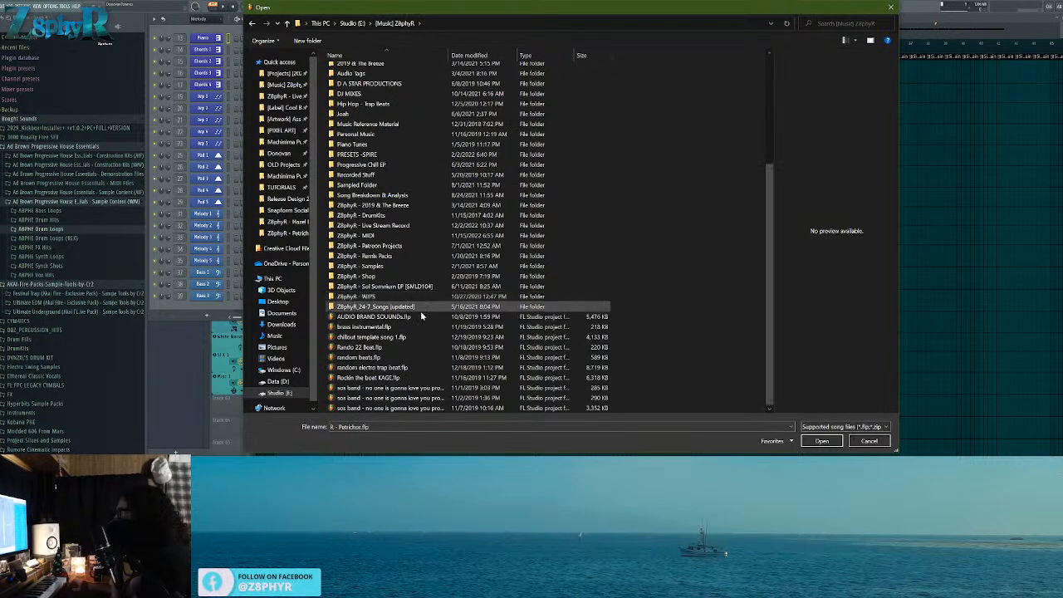
pyautogui.click(397, 206)
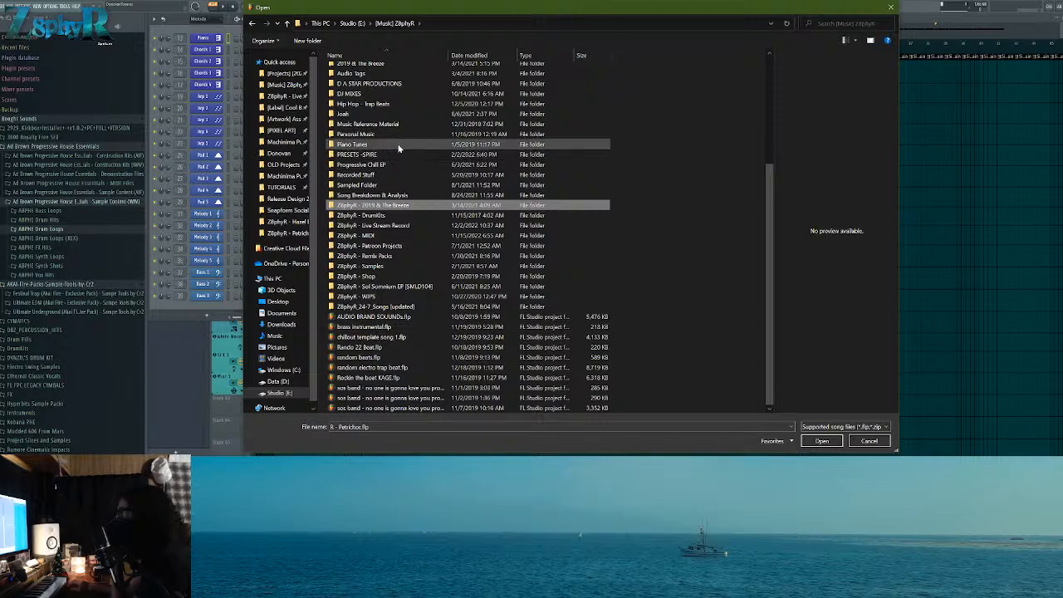
pyautogui.doubleClick(397, 163)
pyautogui.hotkey('alt', 'Left')
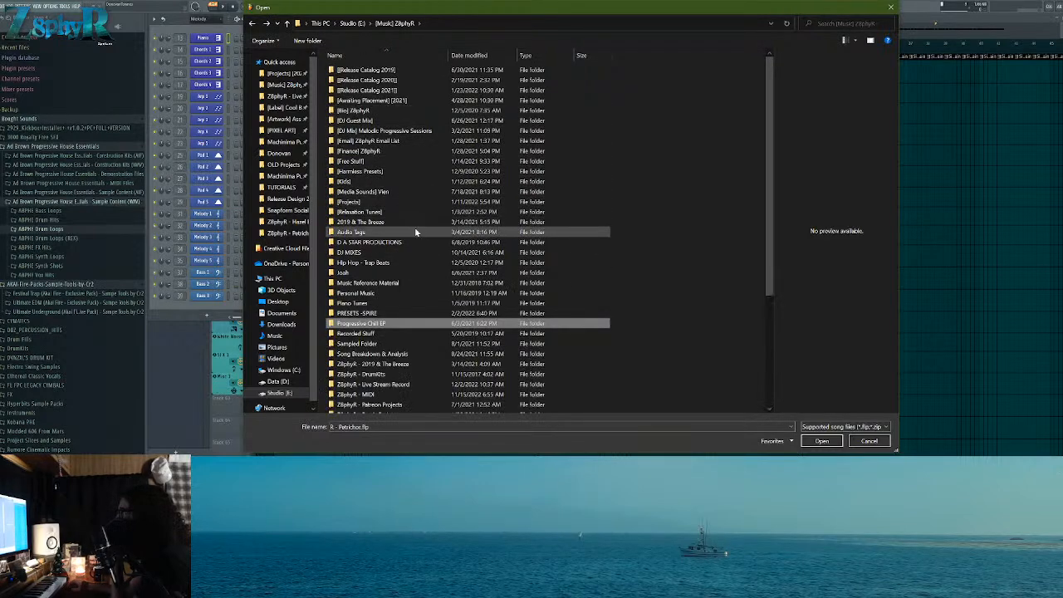
pyautogui.doubleClick(394, 293)
pyautogui.hotkey('alt', 'Left')
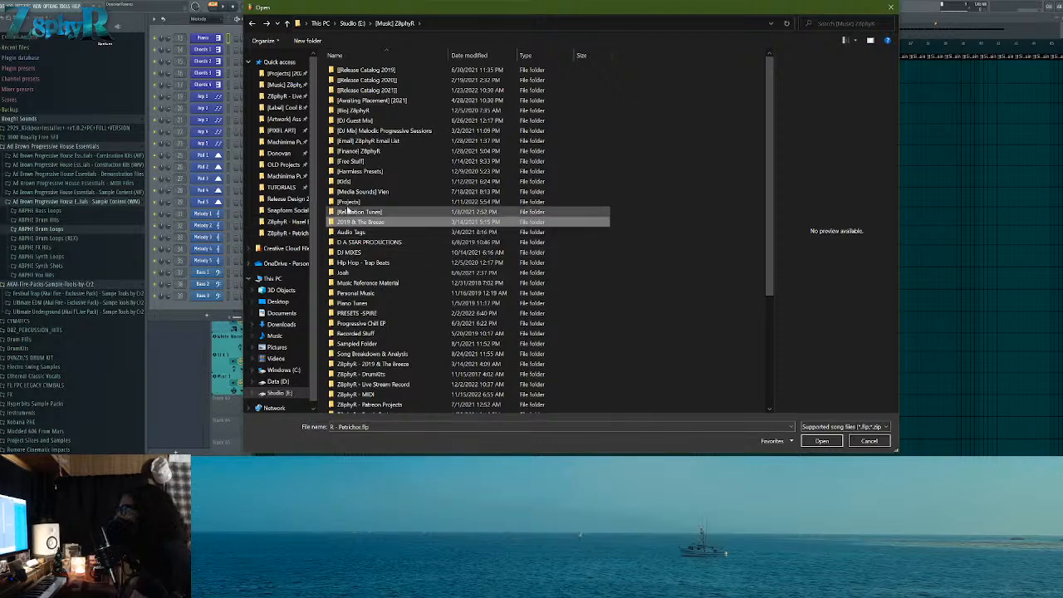
# Step: Check the [Future Projects] and [EP] Love From the Distance folders inside [Projects]
pyautogui.doubleClick(403, 201)
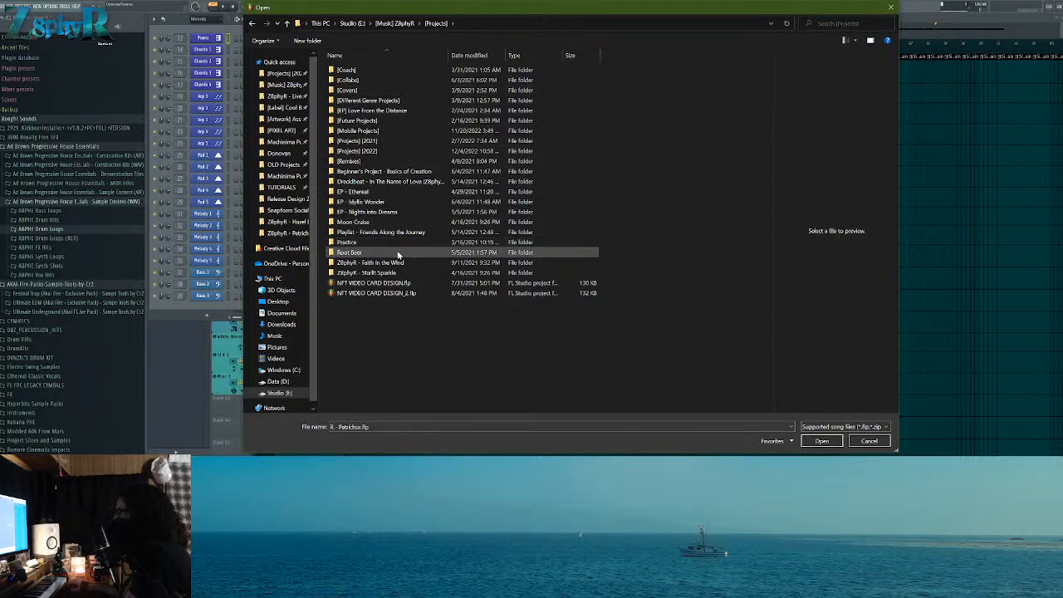
pyautogui.doubleClick(394, 120)
pyautogui.hotkey('alt', 'Left')
pyautogui.doubleClick(396, 110)
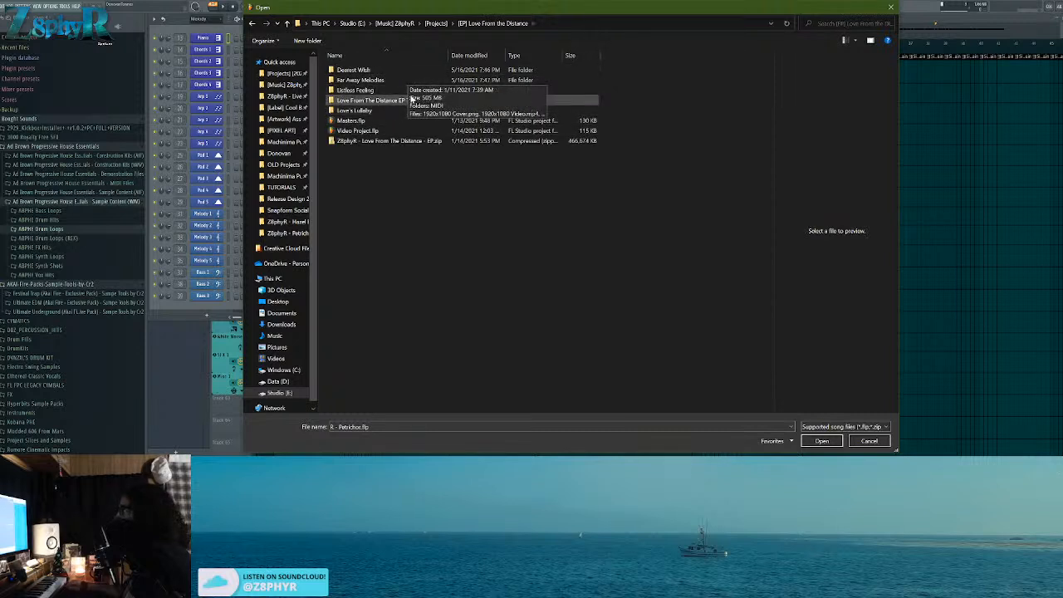
pyautogui.hotkey('alt', 'Left')
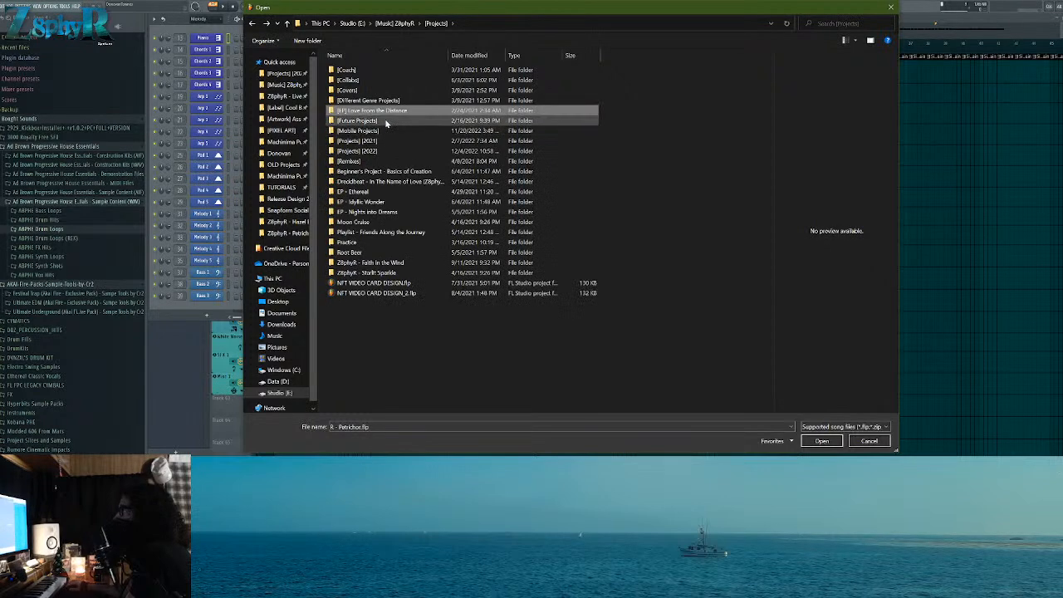
# Step: Check the [Coach] and [Covers] folders in [Projects], and recheck Release Catalog 2019 in [Music] Z8phyR
pyautogui.click(392, 102)
pyautogui.doubleClick(398, 71)
pyautogui.hotkey('alt', 'Left')
pyautogui.doubleClick(400, 92)
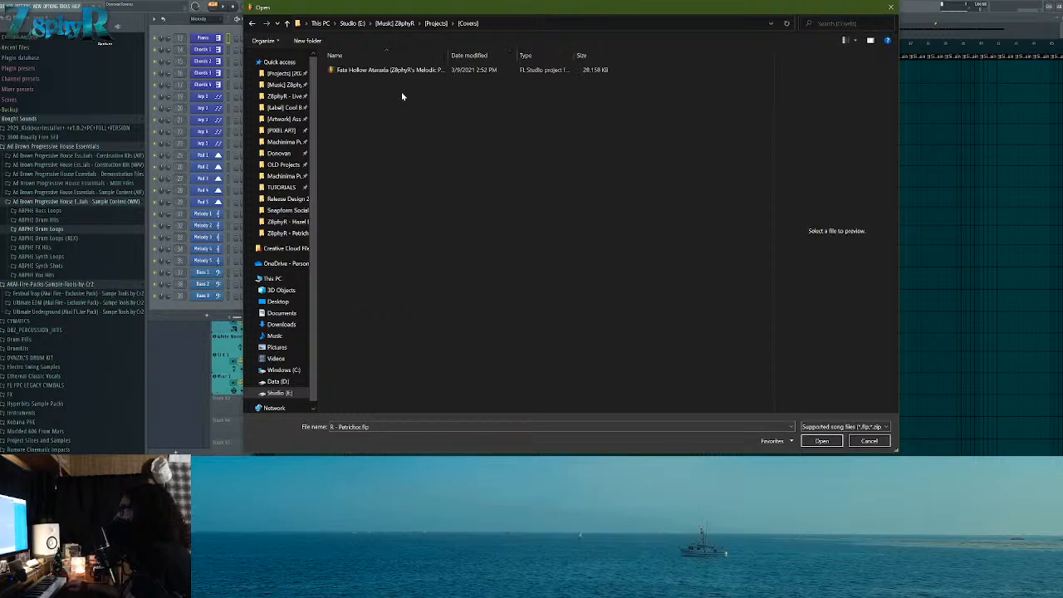
pyautogui.hotkey('alt', 'Left')
pyautogui.hotkey('alt', 'Up')
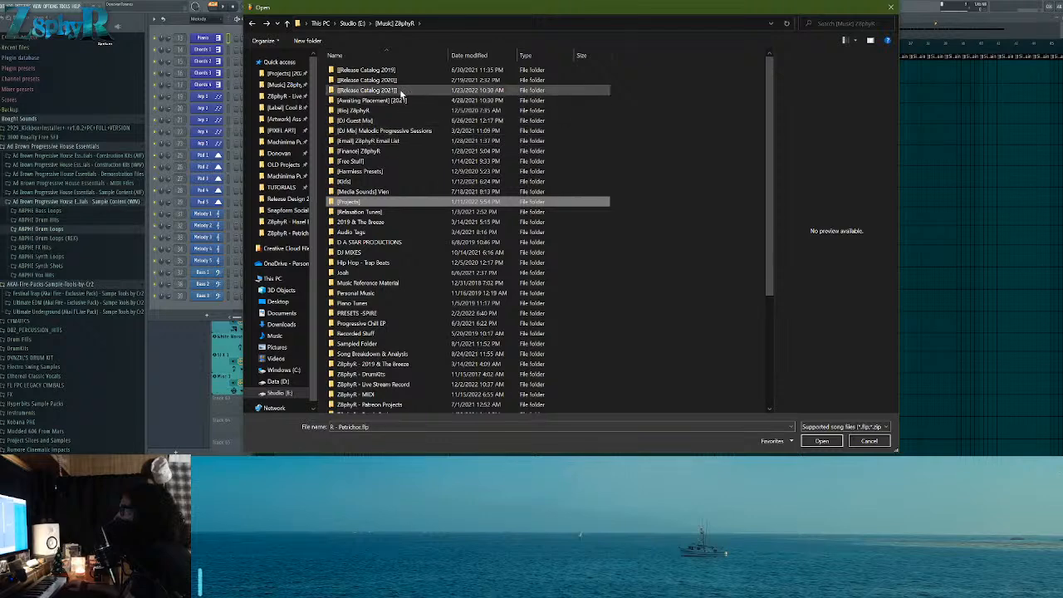
pyautogui.doubleClick(396, 70)
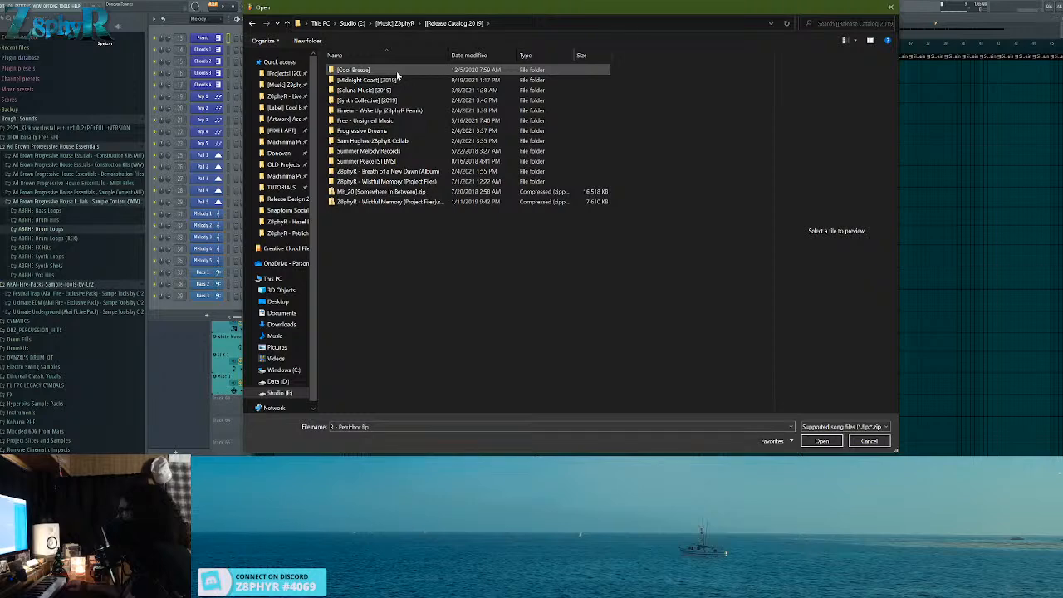
pyautogui.hotkey('alt', 'Left')
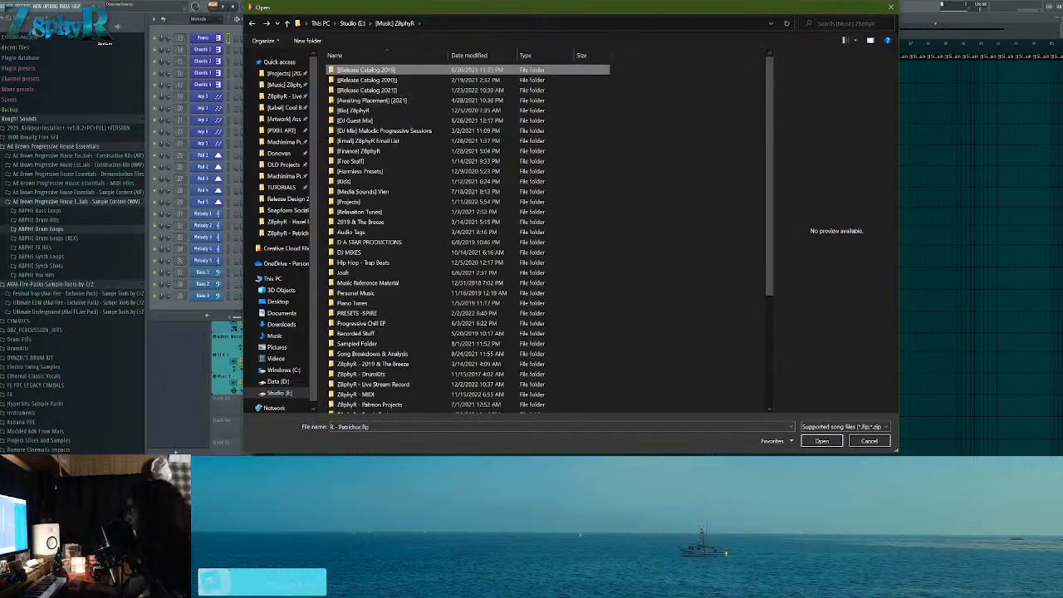
# Step: Search the [Music] Z8phyR folder for "Laila", open the Z8phyR - Laila's Love folder, and select Z8phyR - Laila's Love.zip
pyautogui.click(845, 25)
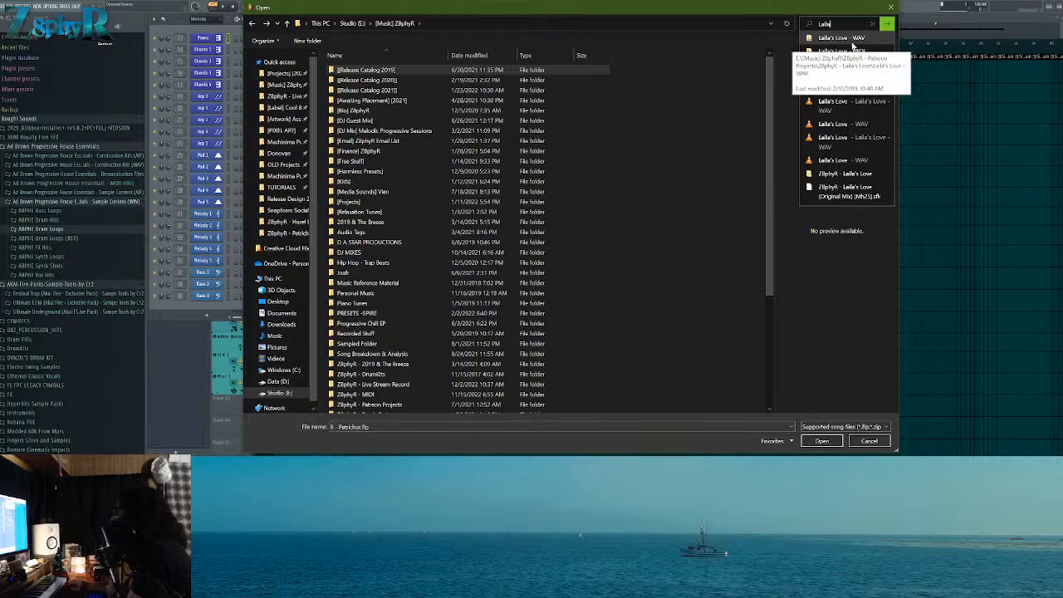
pyautogui.click(839, 174)
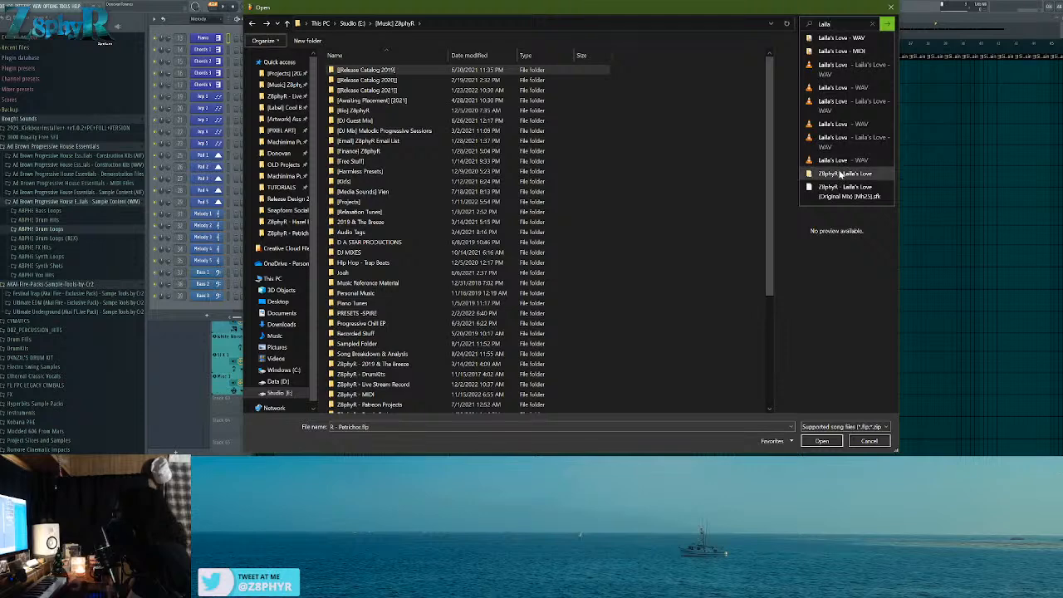
pyautogui.click(818, 172)
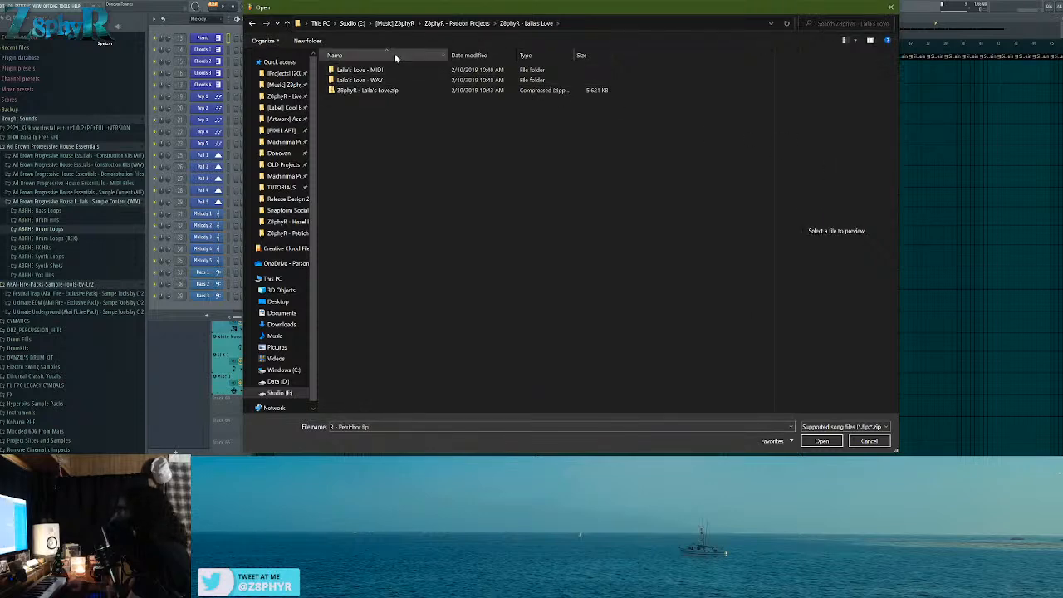
pyautogui.click(386, 93)
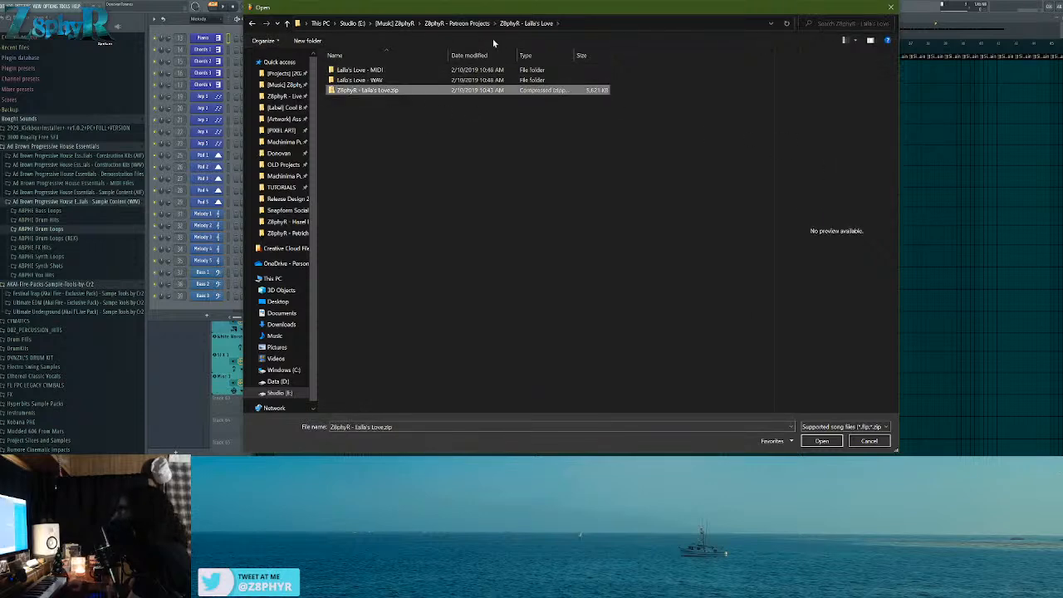
# Step: Step back up to [Music] Z8phyR, return through Z8phyR - Patreon Projects to Z8phyR - Laila's Love, and open Z8phyR - Laila's Love.zip
pyautogui.click(436, 25)
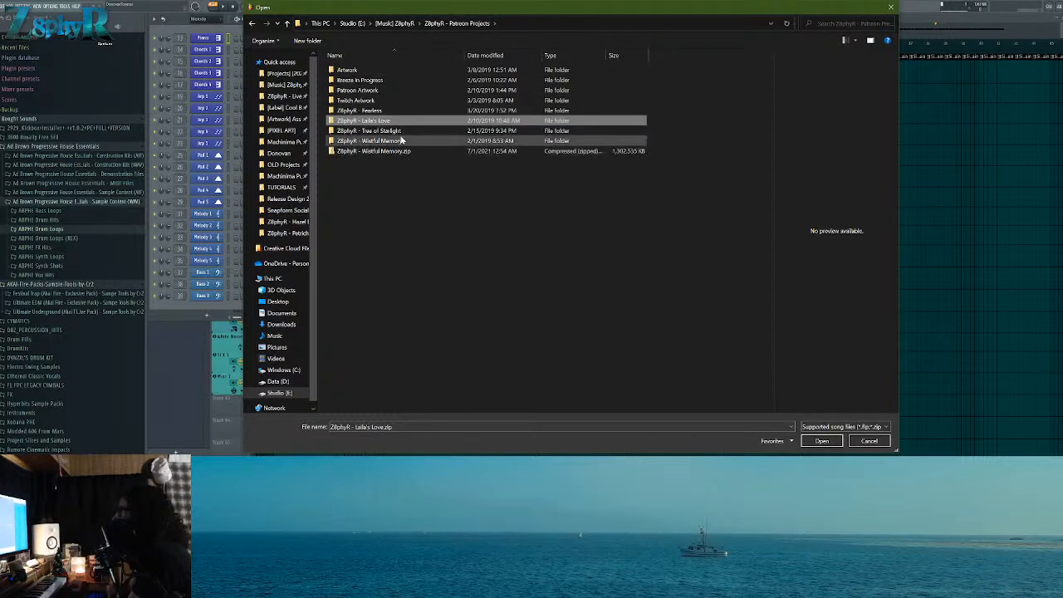
pyautogui.click(397, 23)
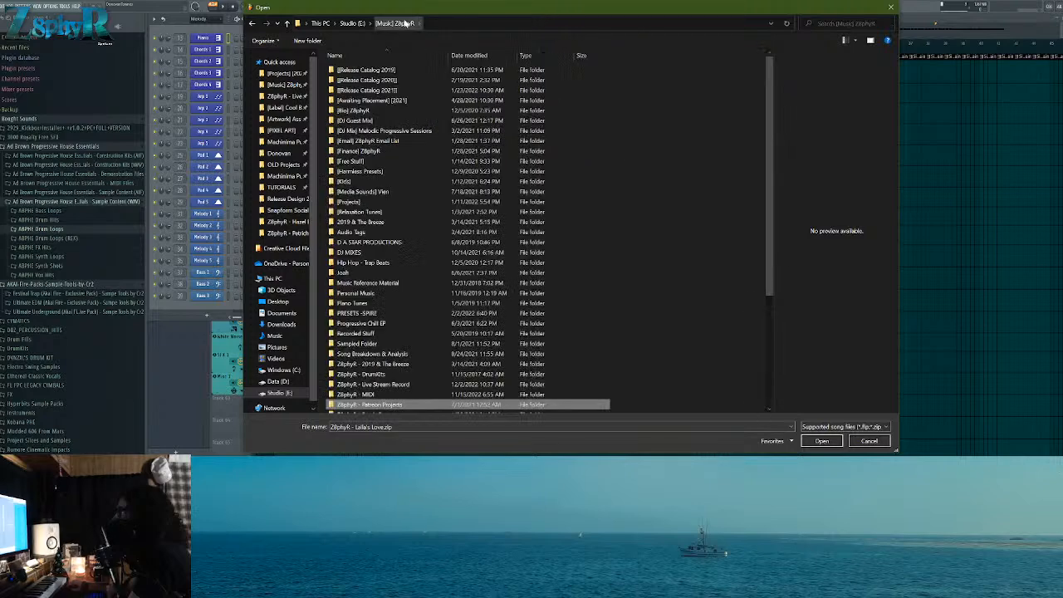
pyautogui.doubleClick(390, 405)
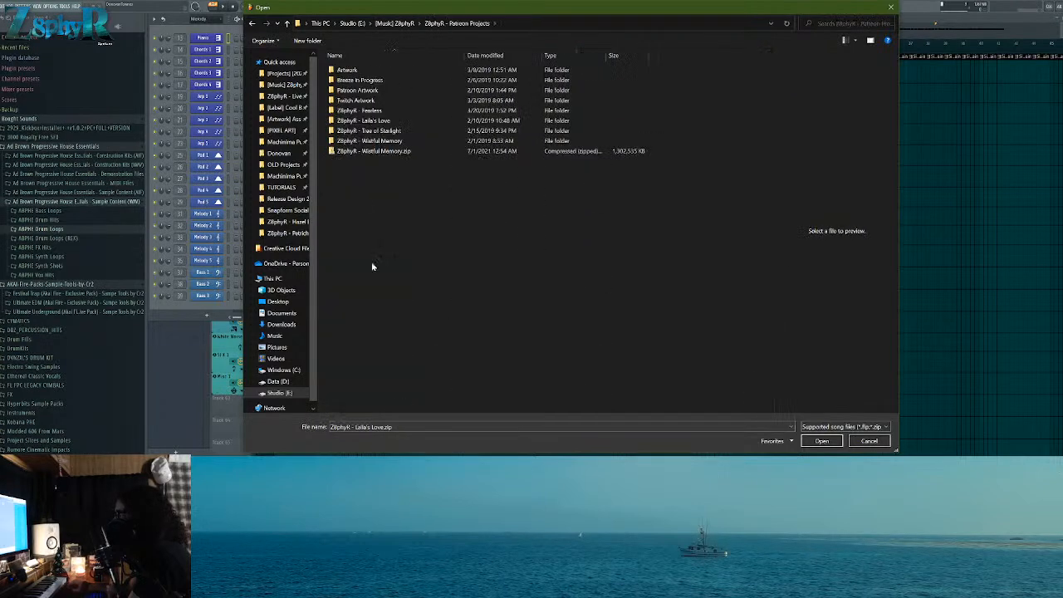
pyautogui.click(414, 125)
pyautogui.doubleClick(413, 124)
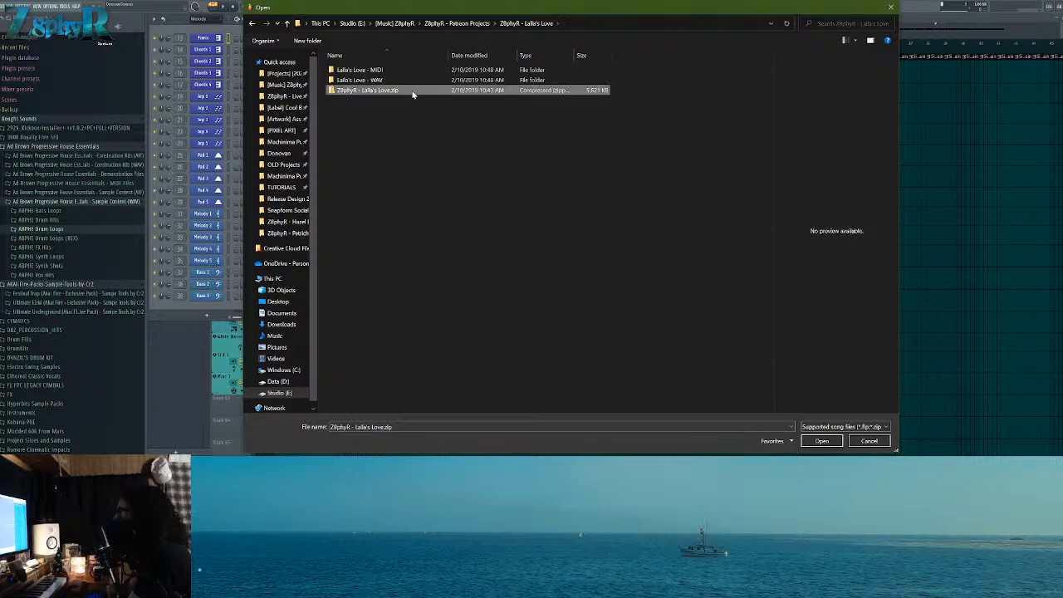
pyautogui.doubleClick(415, 90)
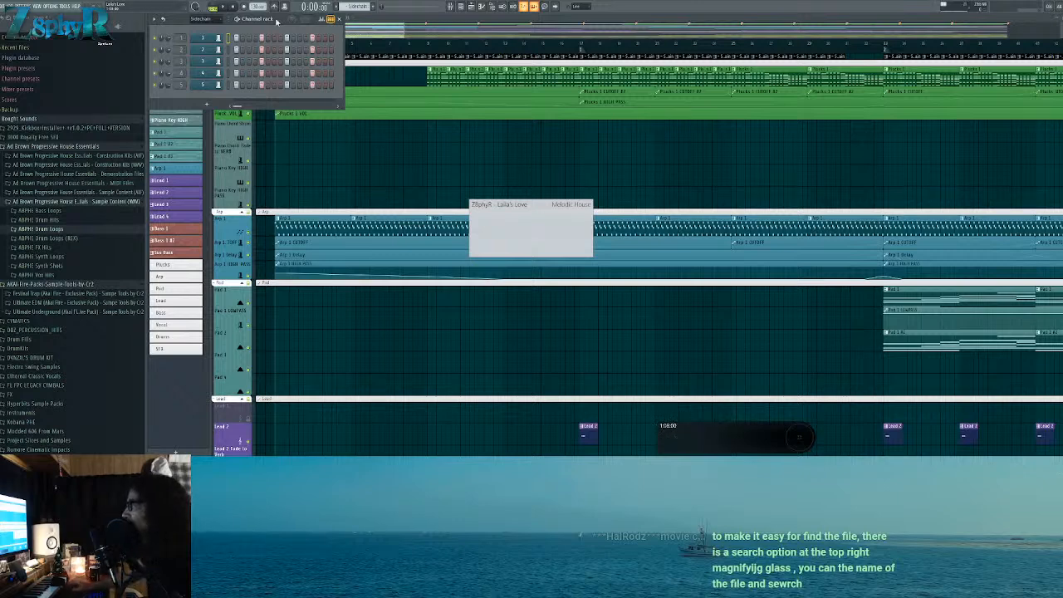
# Step: Show all channels in the Channel rack and fit the full length of the arrangement in the Playlist
pyautogui.click(203, 31)
pyautogui.scroll(-3, 270, 158)
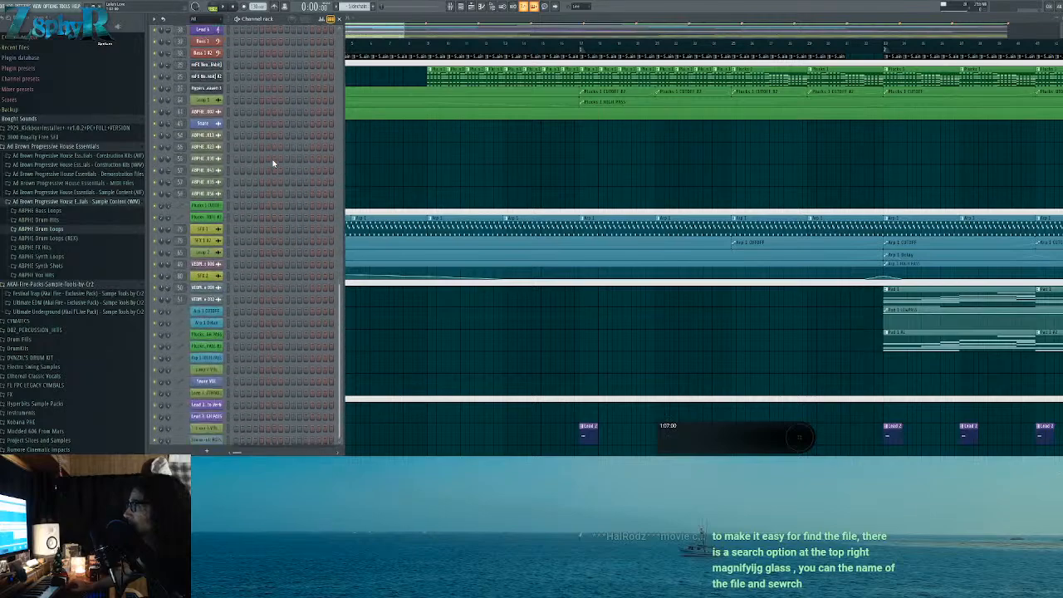
pyautogui.click(392, 23)
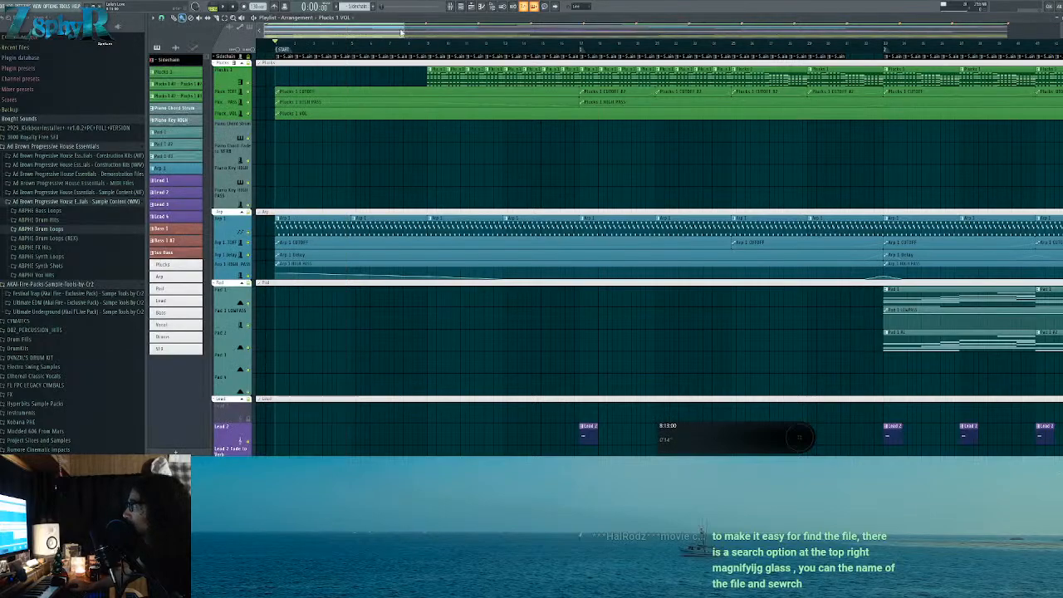
pyautogui.moveTo(405, 29); pyautogui.dragTo(1058, 31)
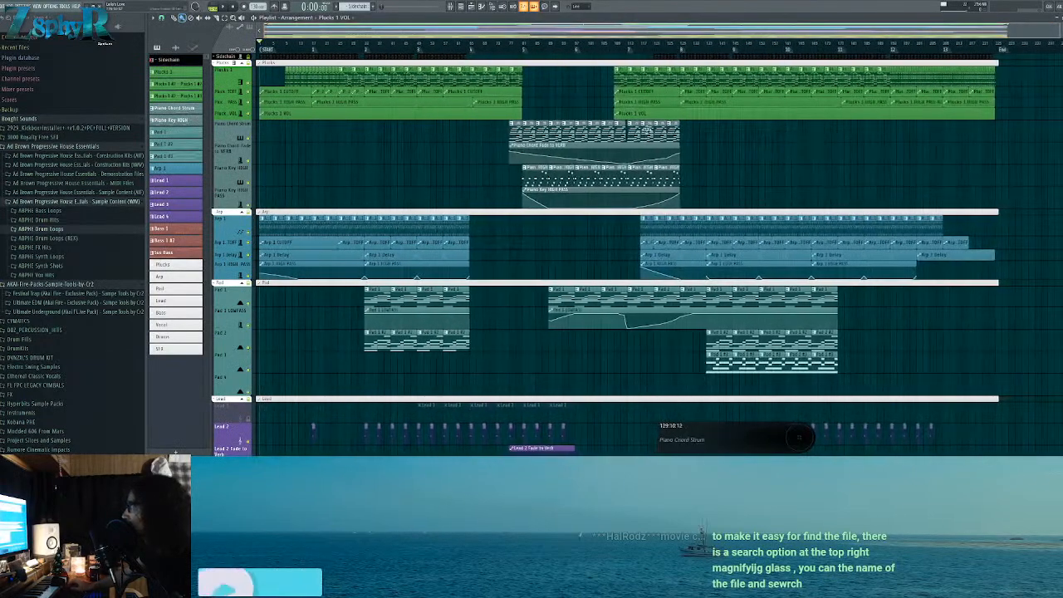
# Step: Look through the Playlist's drum, loop and SFX tracks, including a closer view of the drums at the start
pyautogui.scroll(-3, 623, 138)
pyautogui.scroll(-10, 624, 138)
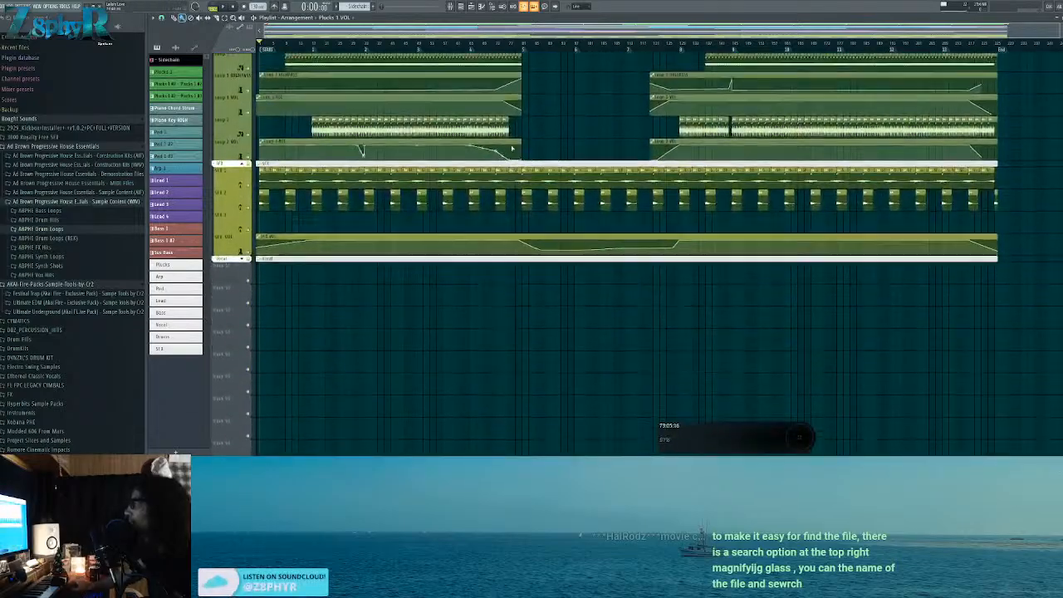
pyautogui.scroll(3, 407, 79)
pyautogui.scroll(7, 280, 47)
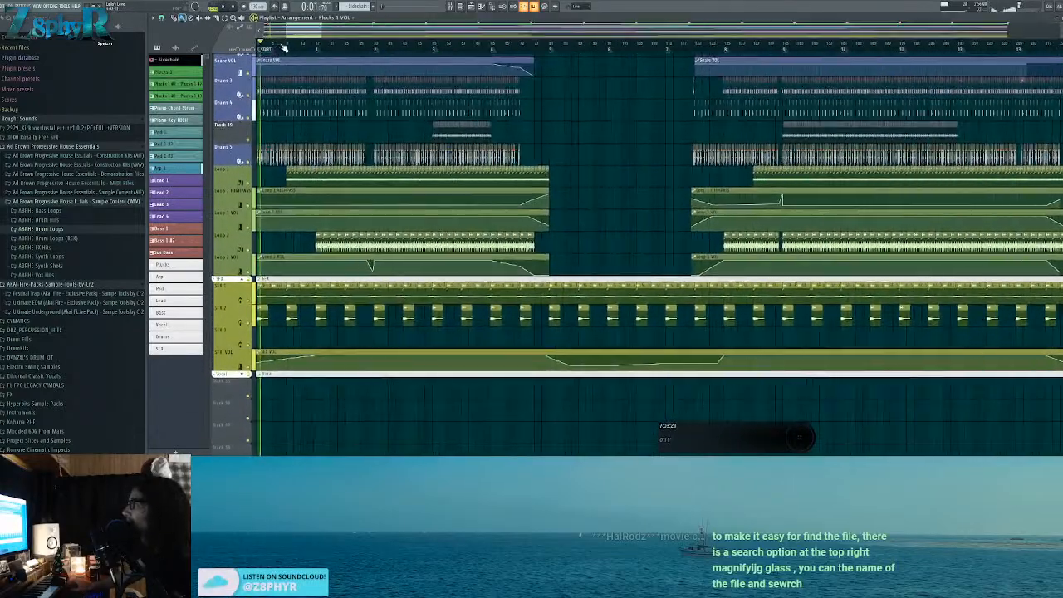
pyautogui.moveTo(322, 125); pyautogui.dragTo(852, 250)
pyautogui.press('space')
pyautogui.scroll(2, 352, 80)
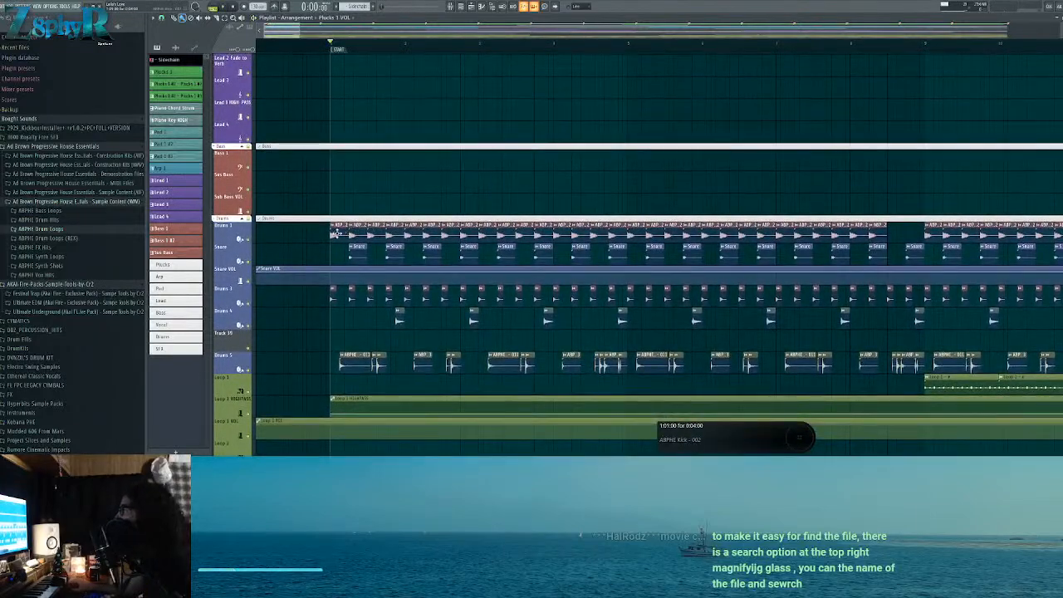
pyautogui.scroll(-3, 343, 230)
pyautogui.scroll(3, 400, 207)
pyautogui.scroll(-3, 397, 47)
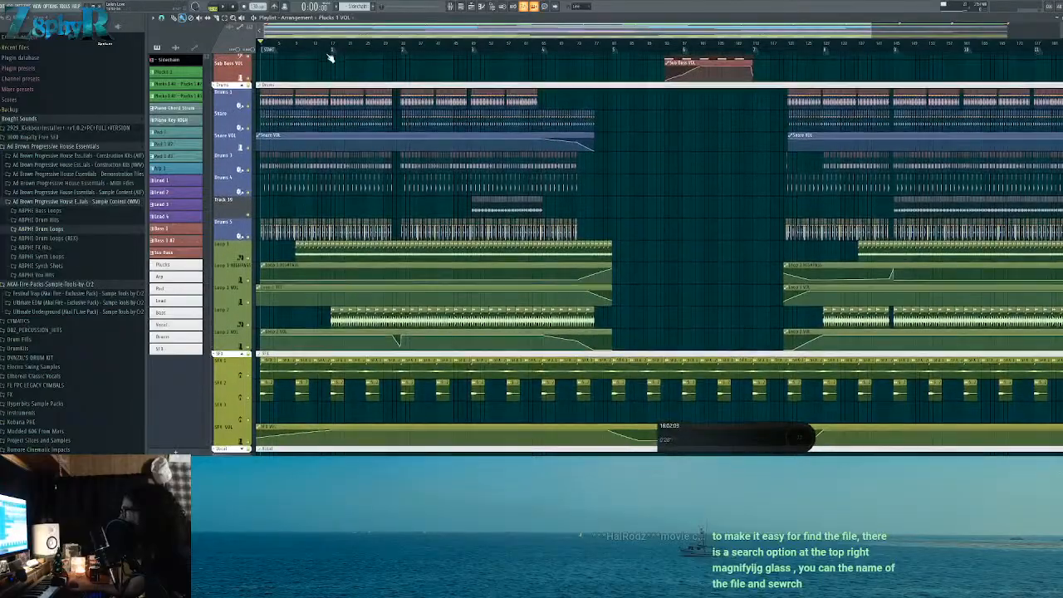
# Step: Open the first Bass 1 clip in the Piano roll and show its Sylenth1 instrument
pyautogui.scroll(5, 330, 56)
pyautogui.scroll(8, 470, 138)
pyautogui.moveTo(756, 240); pyautogui.dragTo(349, 158)
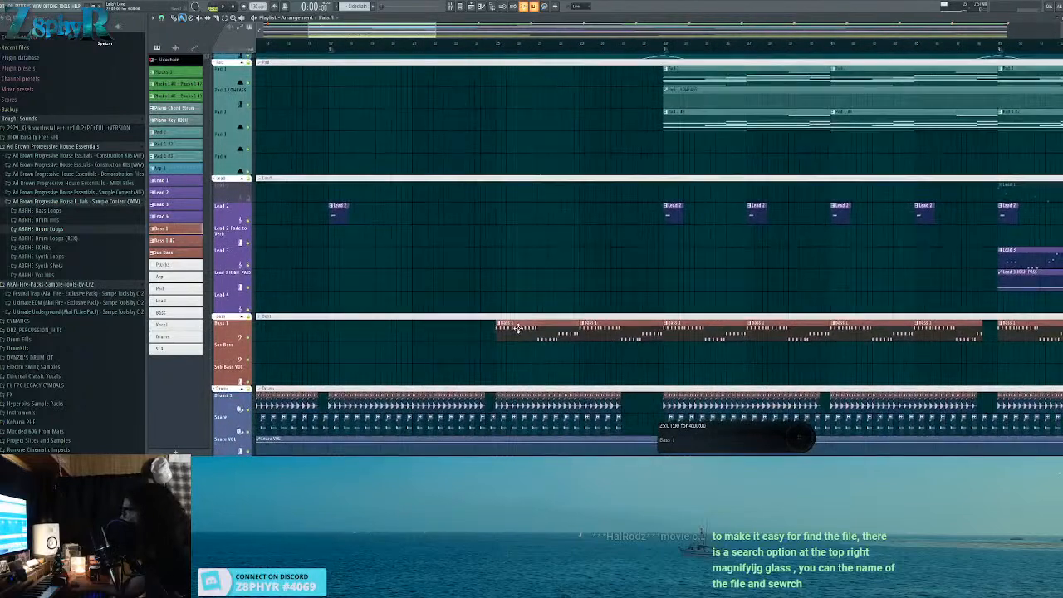
pyautogui.doubleClick(517, 327)
pyautogui.click(211, 236)
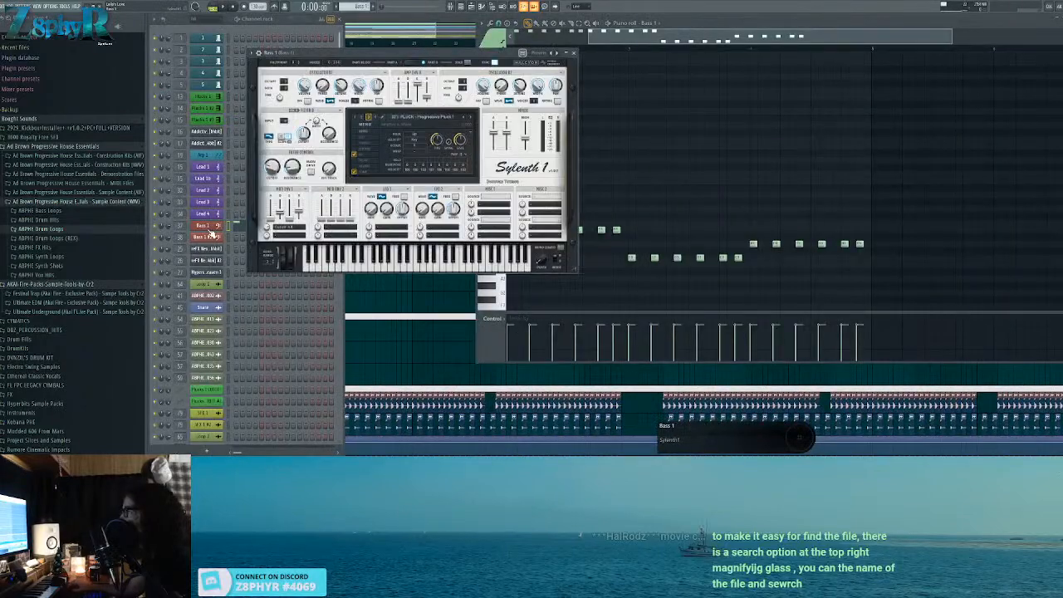
# Step: Play the Bass 1 pattern on its own, decline the Sylenth1 update, stop playback, and return to the Playlist
pyautogui.click(213, 8)
pyautogui.press('space')
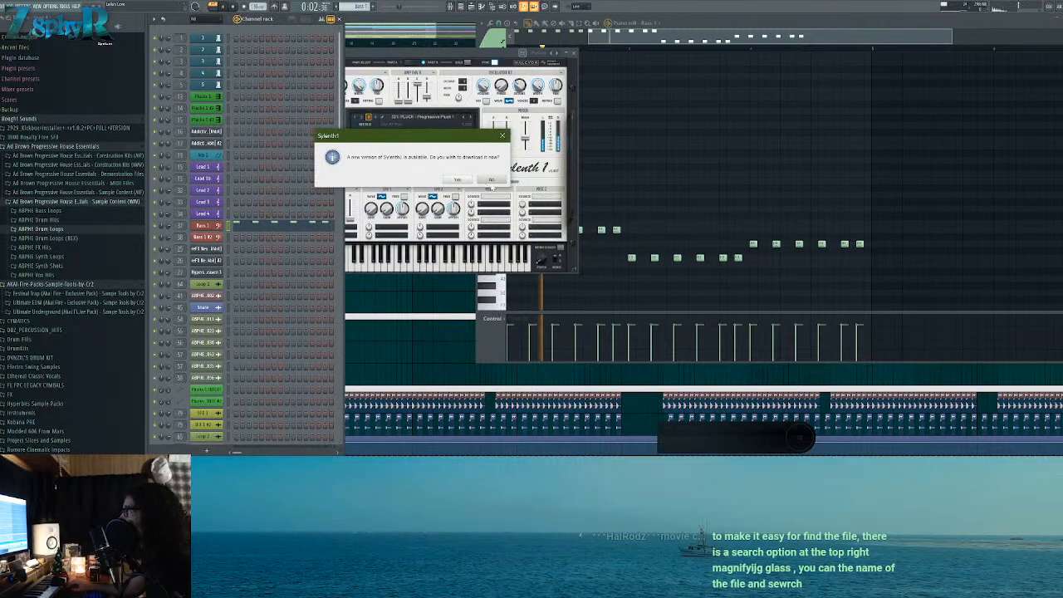
pyautogui.click(491, 179)
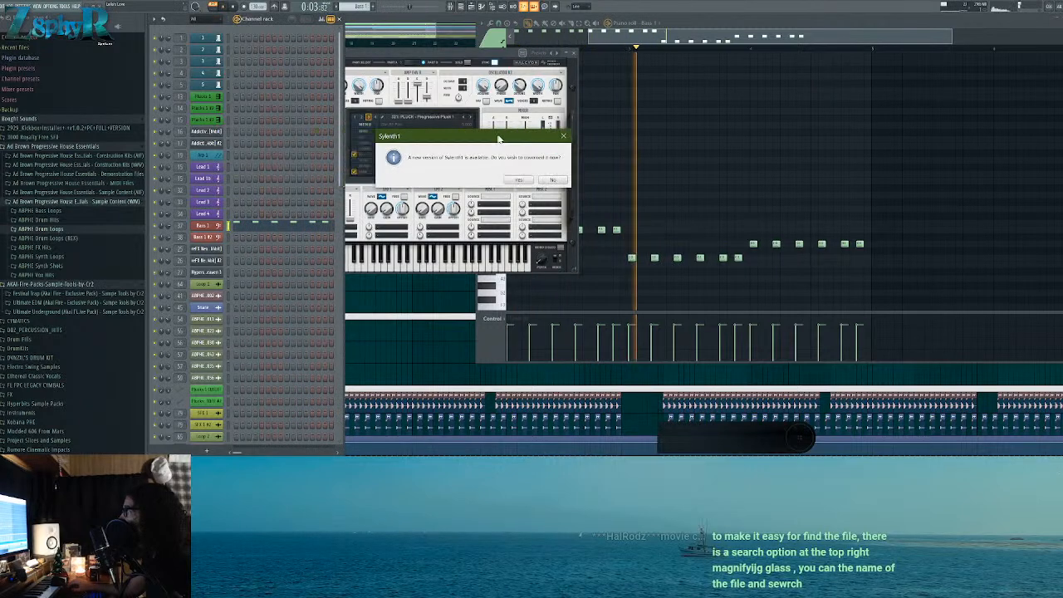
pyautogui.click(562, 177)
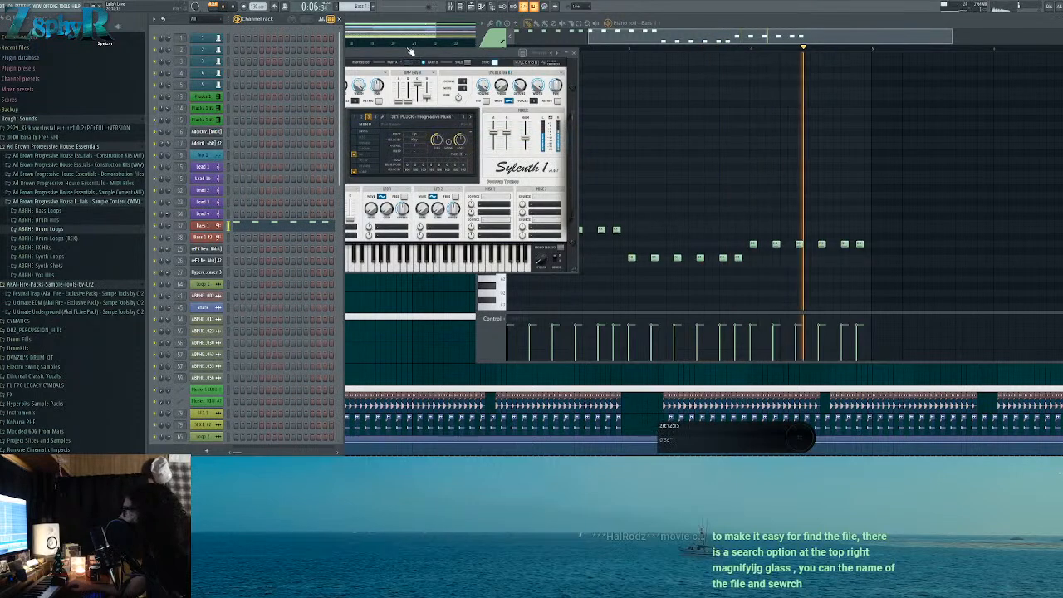
pyautogui.press('space')
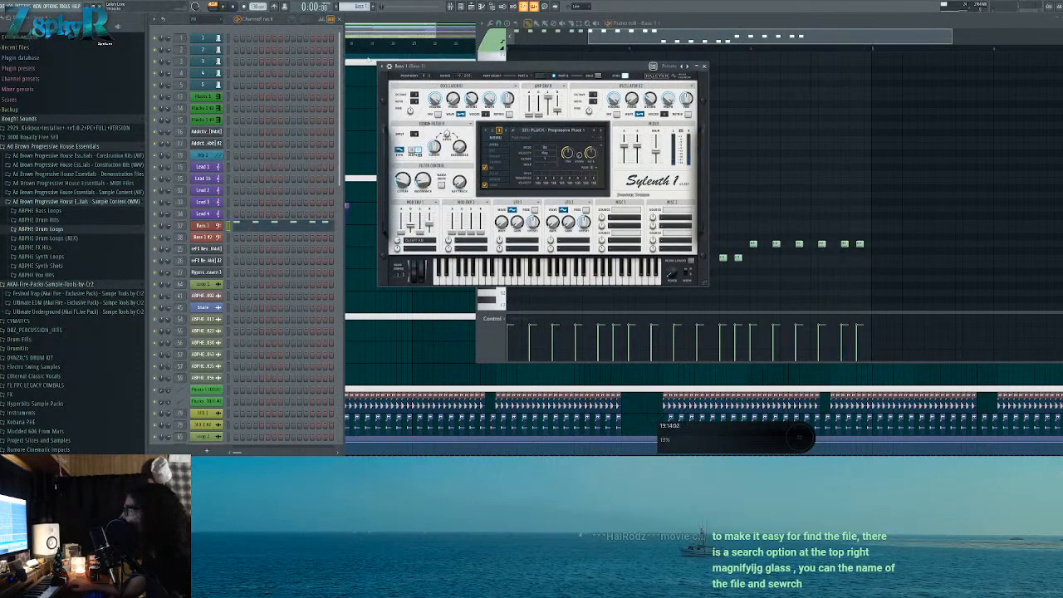
pyautogui.click(654, 44)
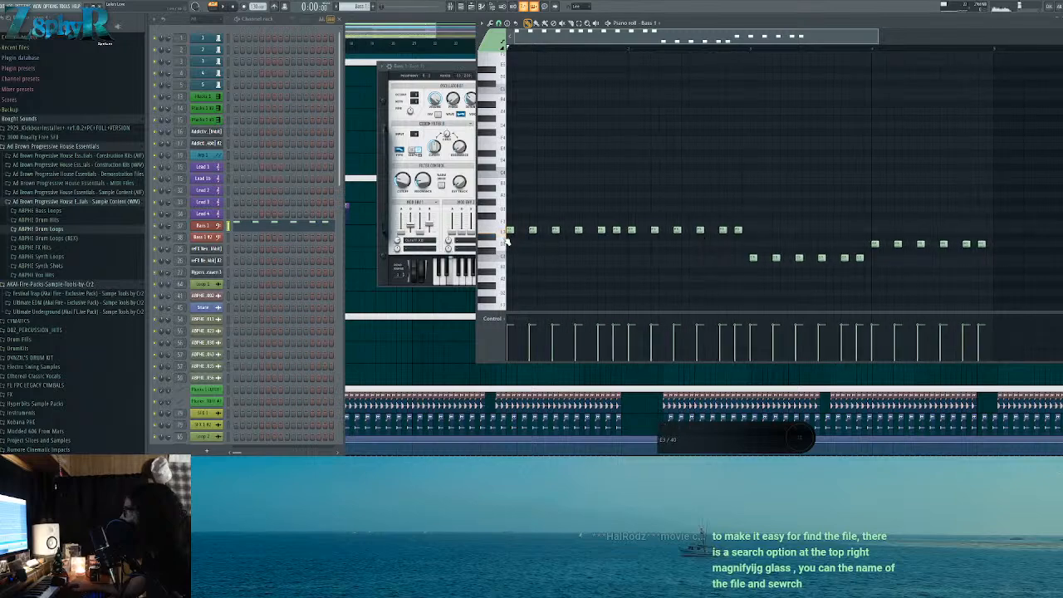
pyautogui.click(372, 135)
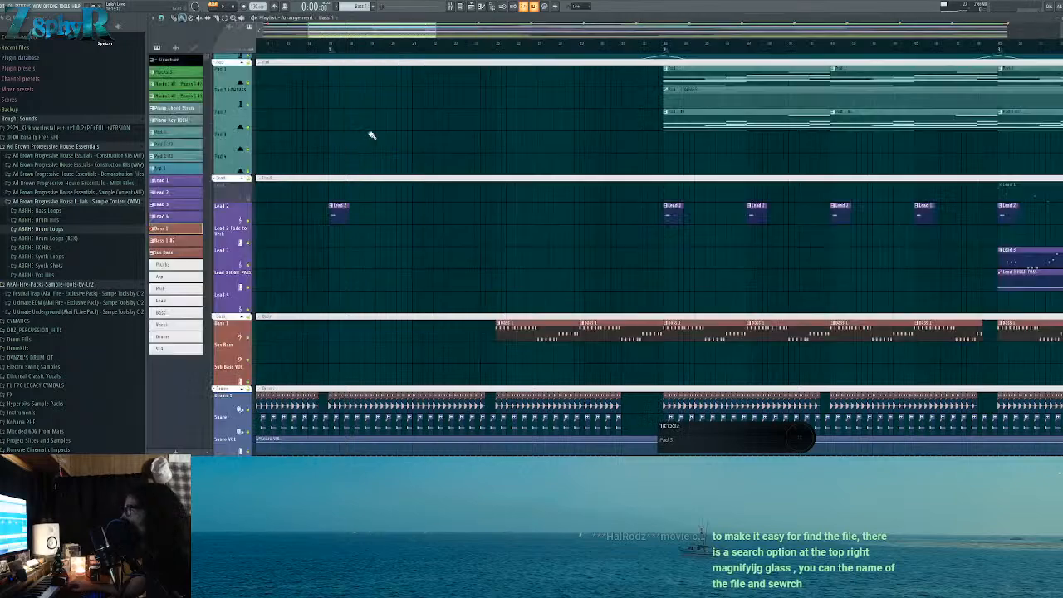
# Step: Open and play the Lead 2 pattern, view its Spire instrument, and return to the Playlist
pyautogui.scroll(3, 596, 192)
pyautogui.doubleClick(334, 282)
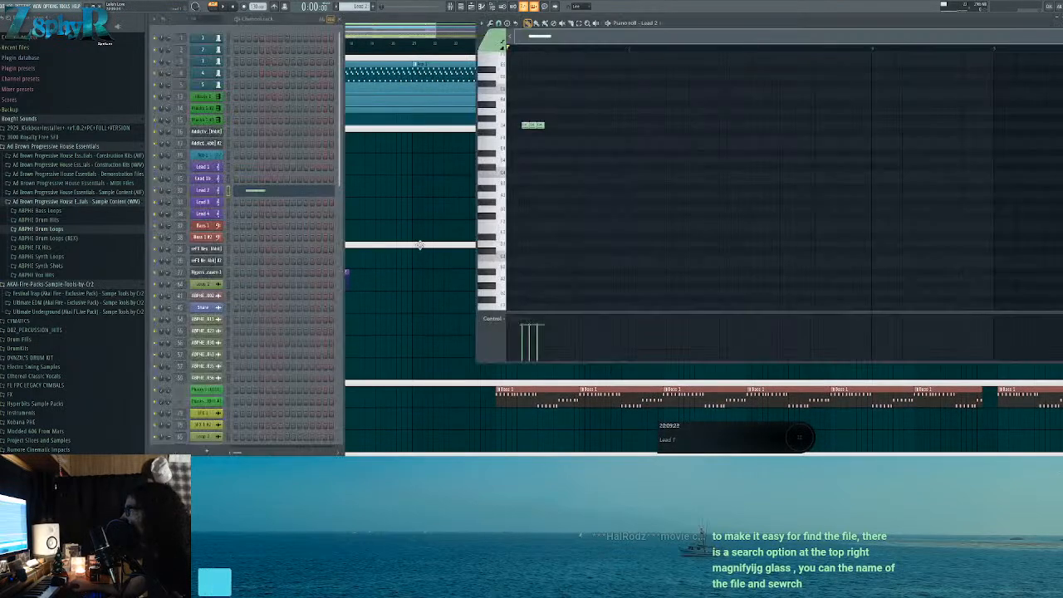
pyautogui.press('space')
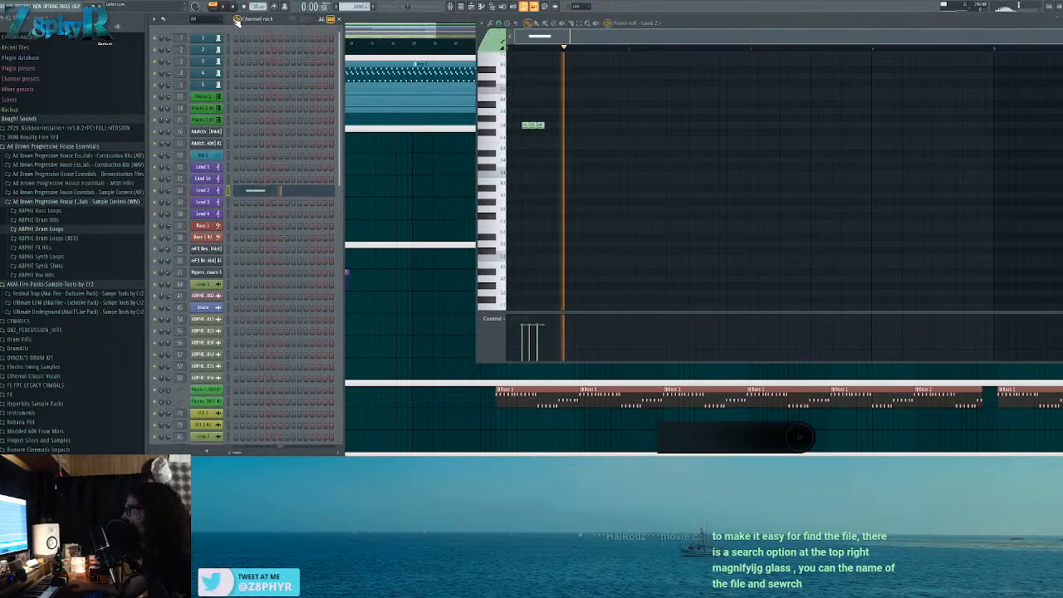
pyautogui.click(199, 202)
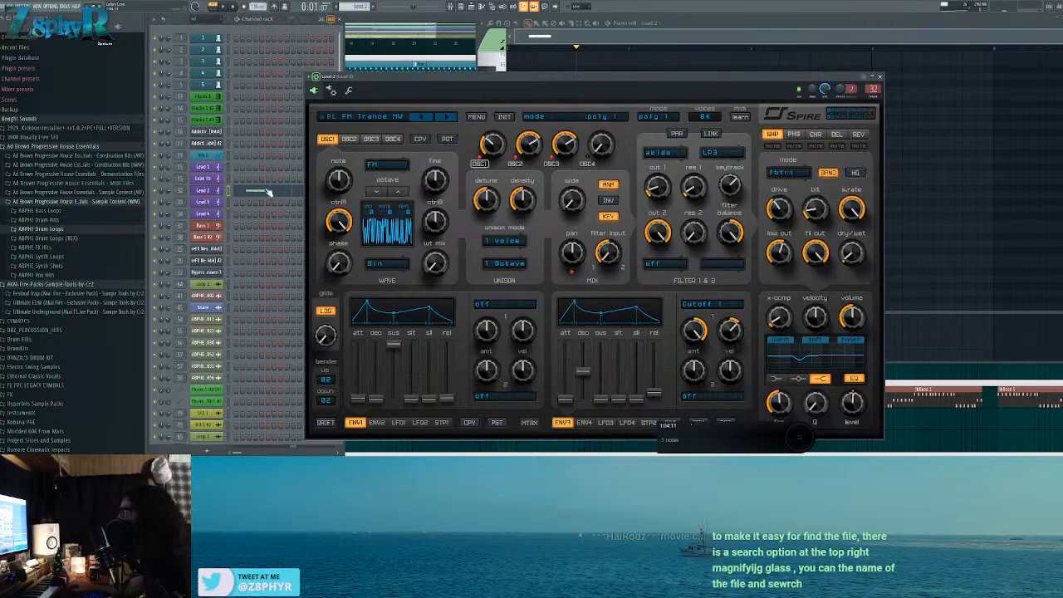
pyautogui.moveTo(466, 79); pyautogui.dragTo(406, 60)
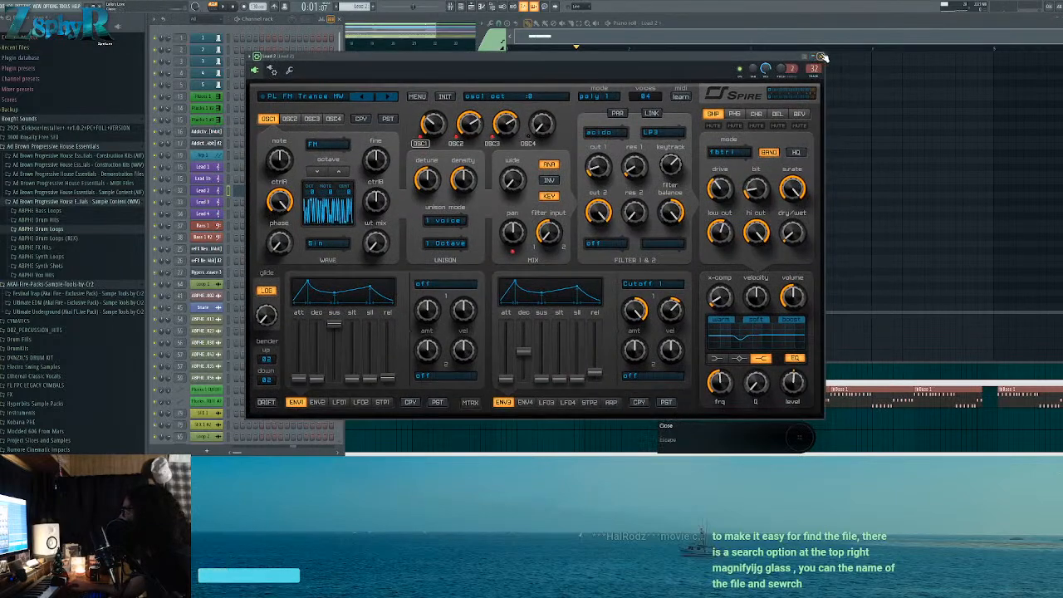
pyautogui.click(821, 58)
pyautogui.click(429, 32)
# Step: Open the first Arp 1 clip in the Piano roll and listen to it with its Sylenth1 instrument shown
pyautogui.scroll(3, 299, 161)
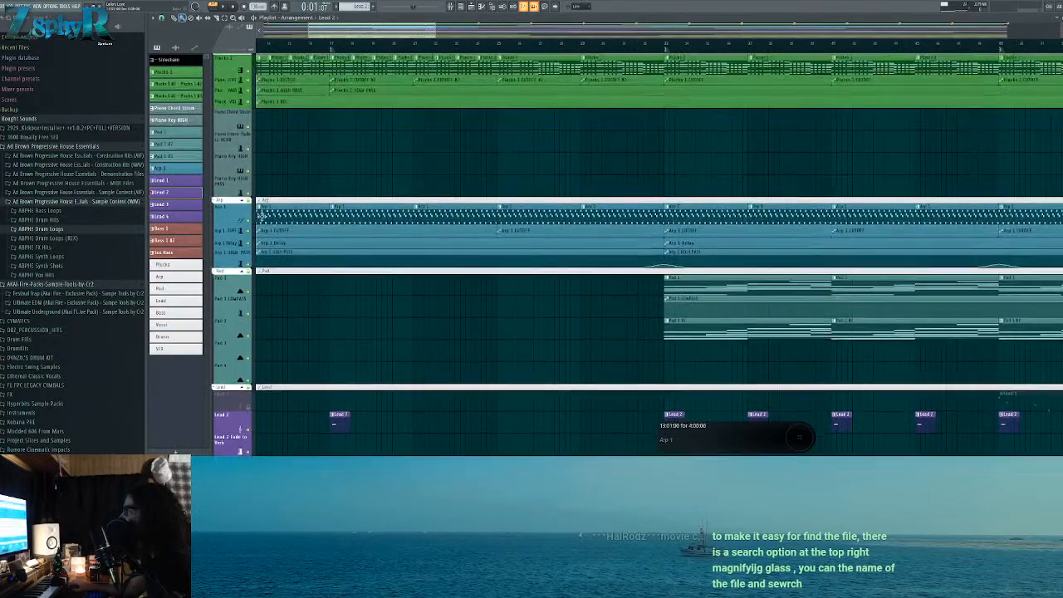
pyautogui.moveTo(300, 161); pyautogui.dragTo(598, 169)
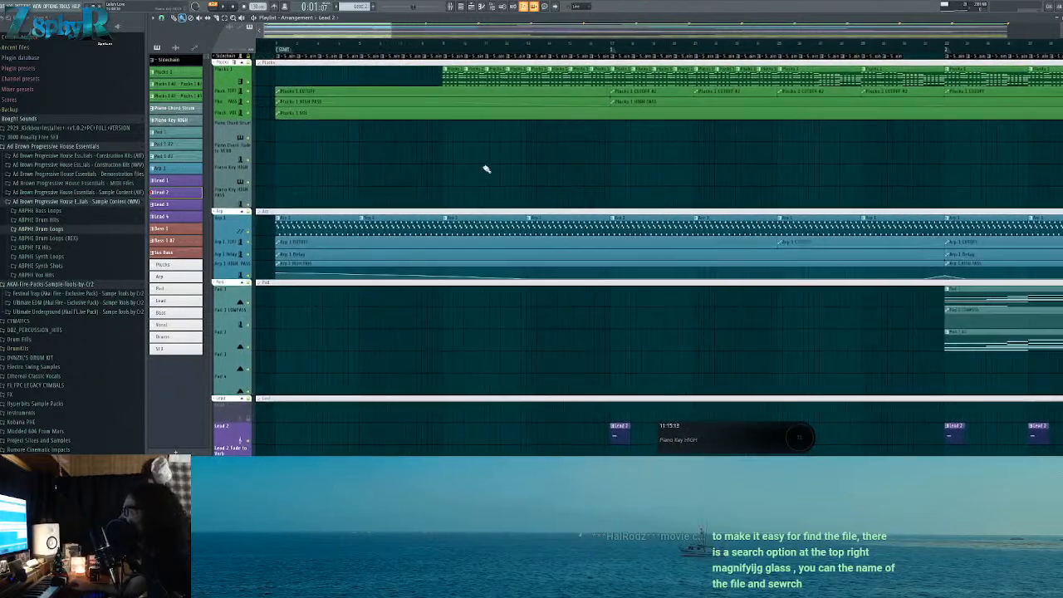
pyautogui.doubleClick(303, 225)
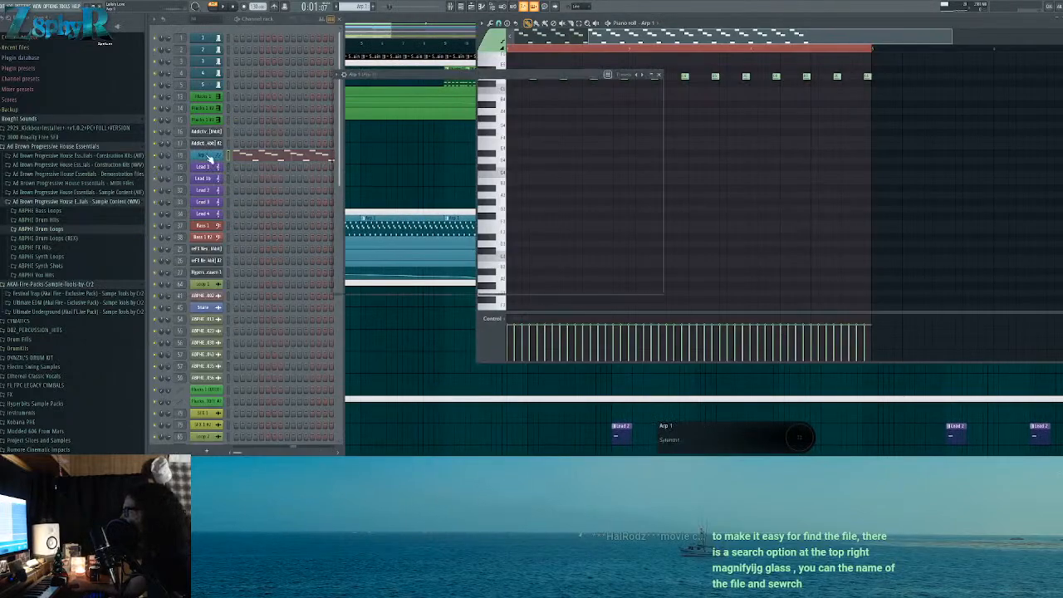
pyautogui.click(207, 157)
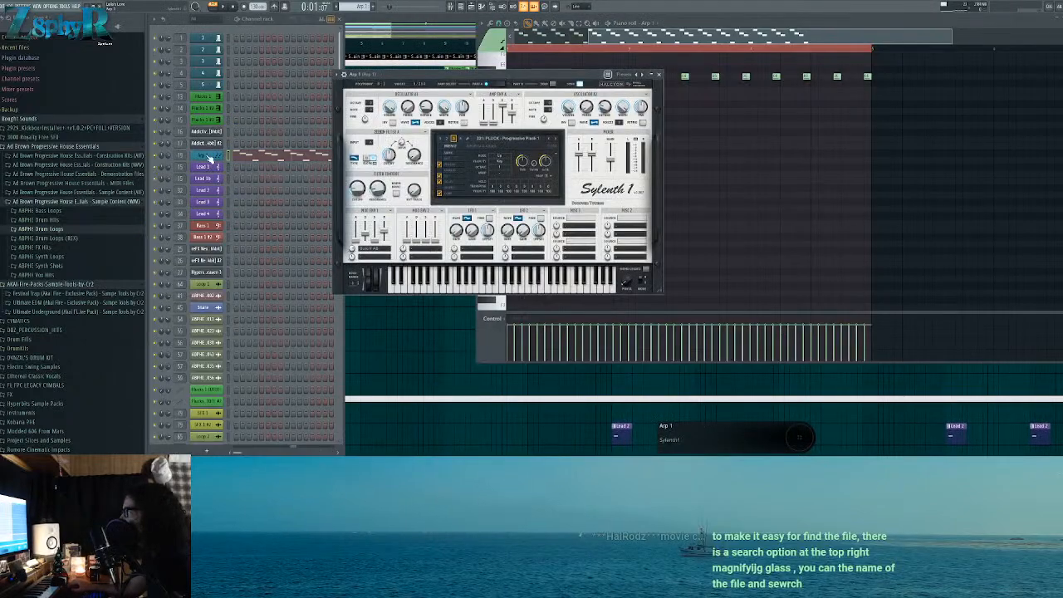
pyautogui.click(239, 18)
pyautogui.moveTo(444, 84); pyautogui.dragTo(494, 90)
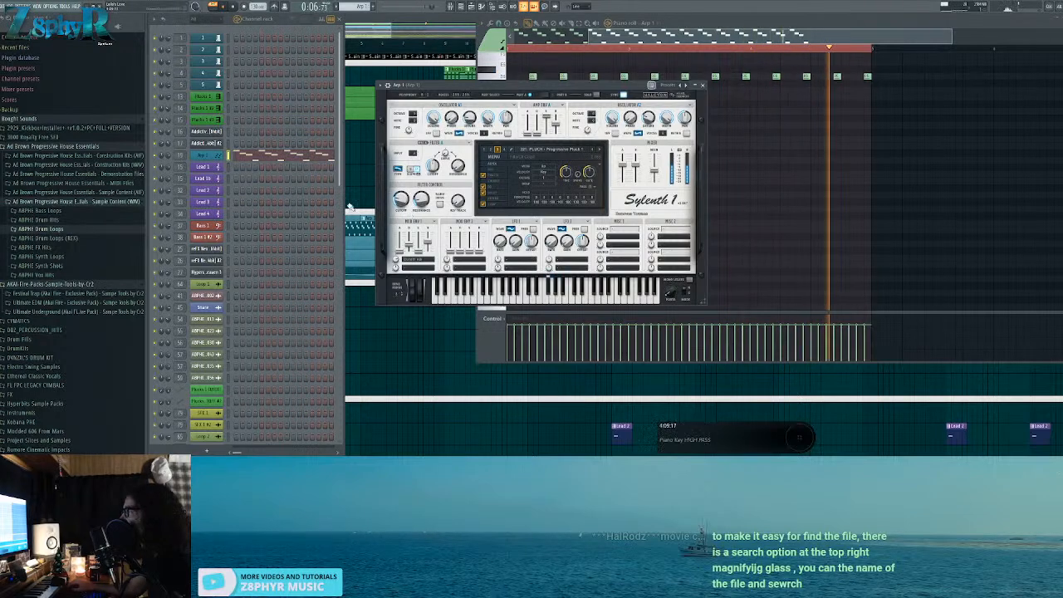
pyautogui.click(205, 158)
pyautogui.click(205, 157)
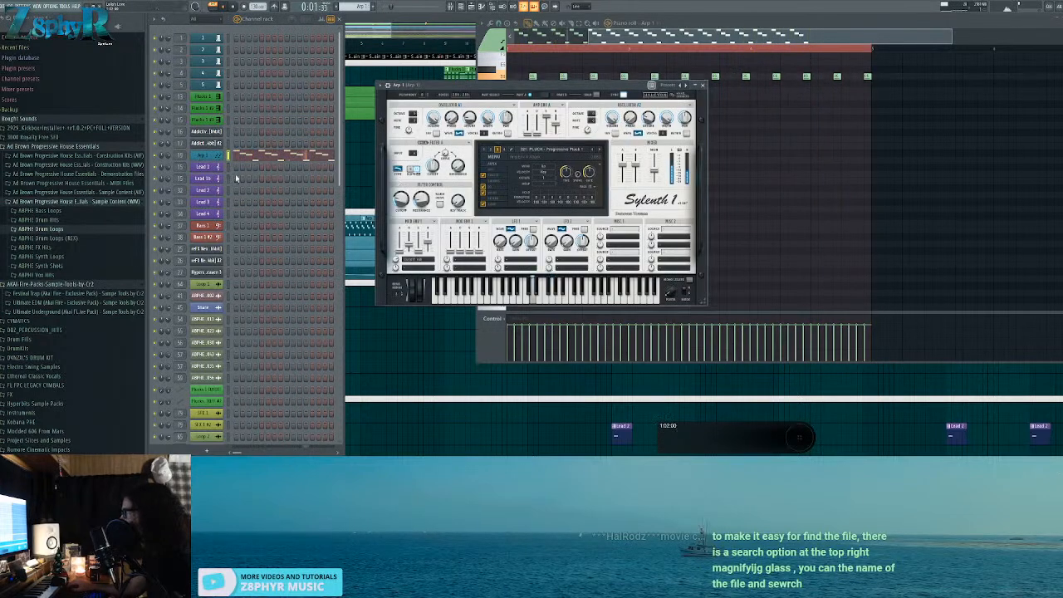
# Step: Inspect the Arp 1 mixer track and its EQ effect during playback, and return to the Playlist
pyautogui.doubleClick(227, 155)
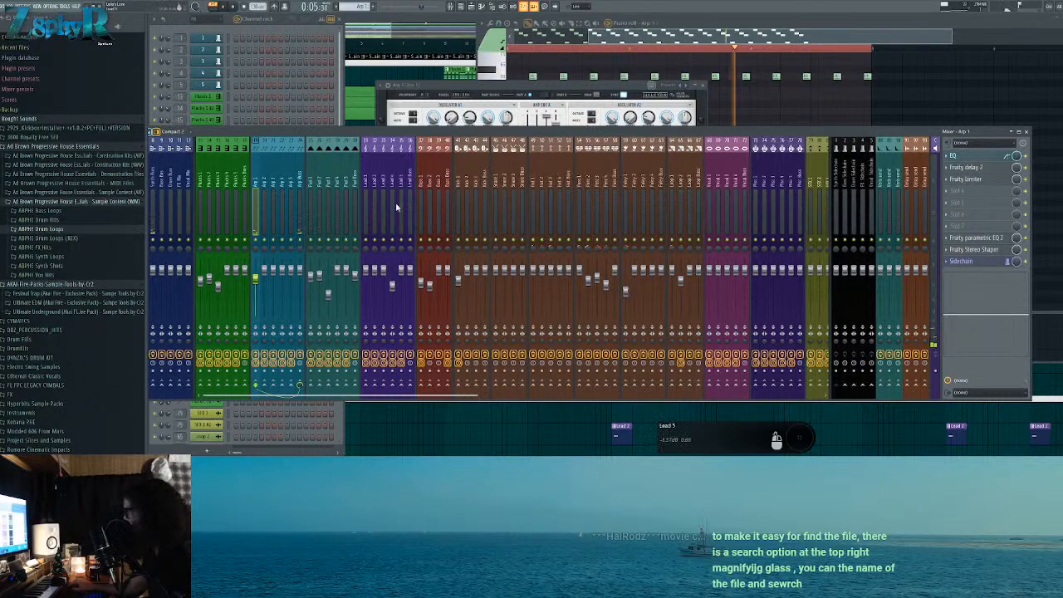
pyautogui.click(297, 188)
pyautogui.click(253, 182)
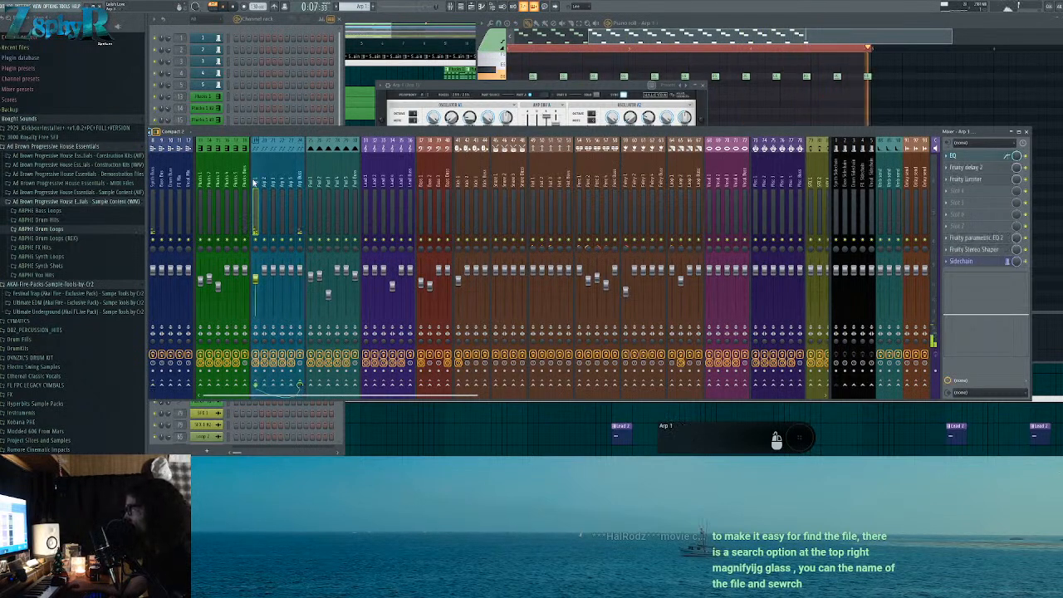
pyautogui.click(533, 85)
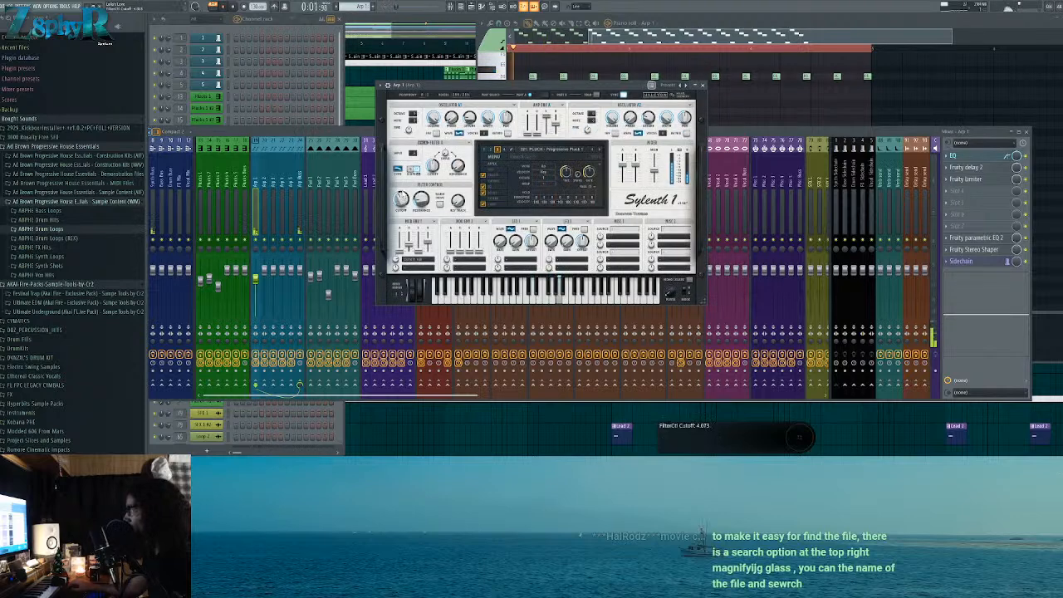
pyautogui.click(989, 157)
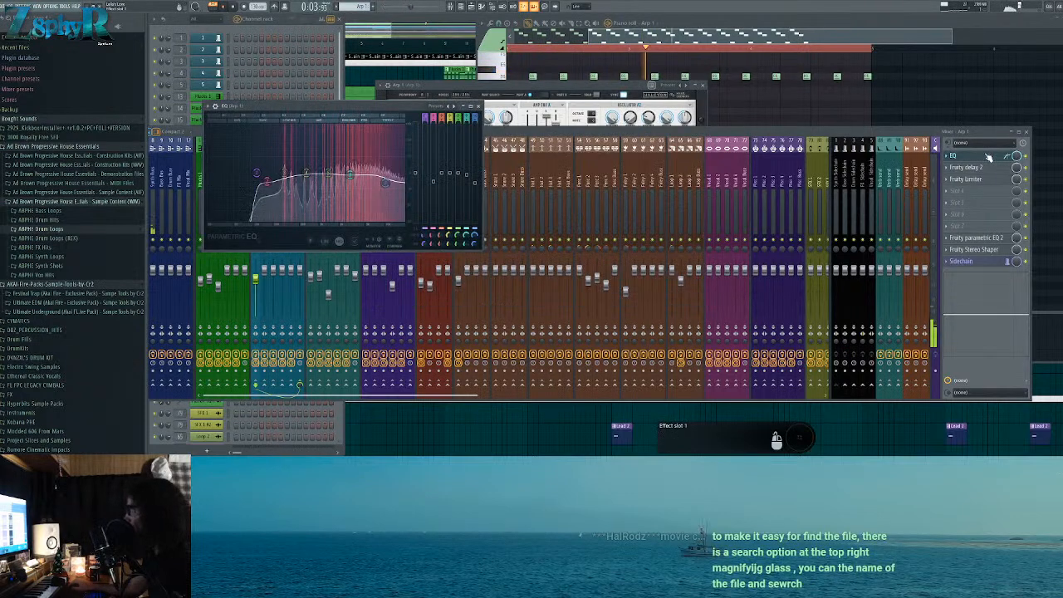
pyautogui.click(989, 157)
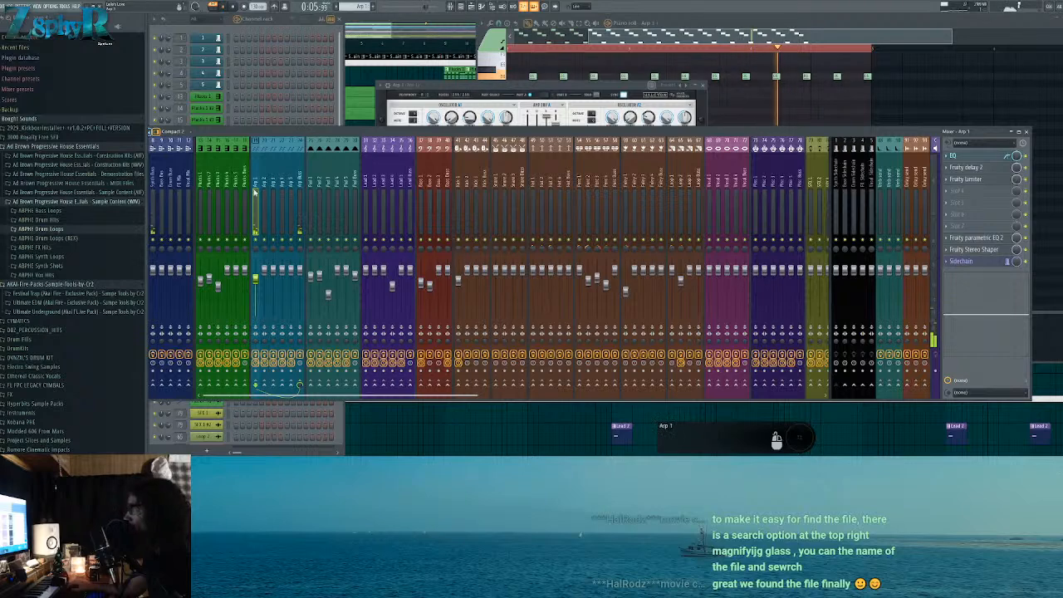
pyautogui.click(373, 42)
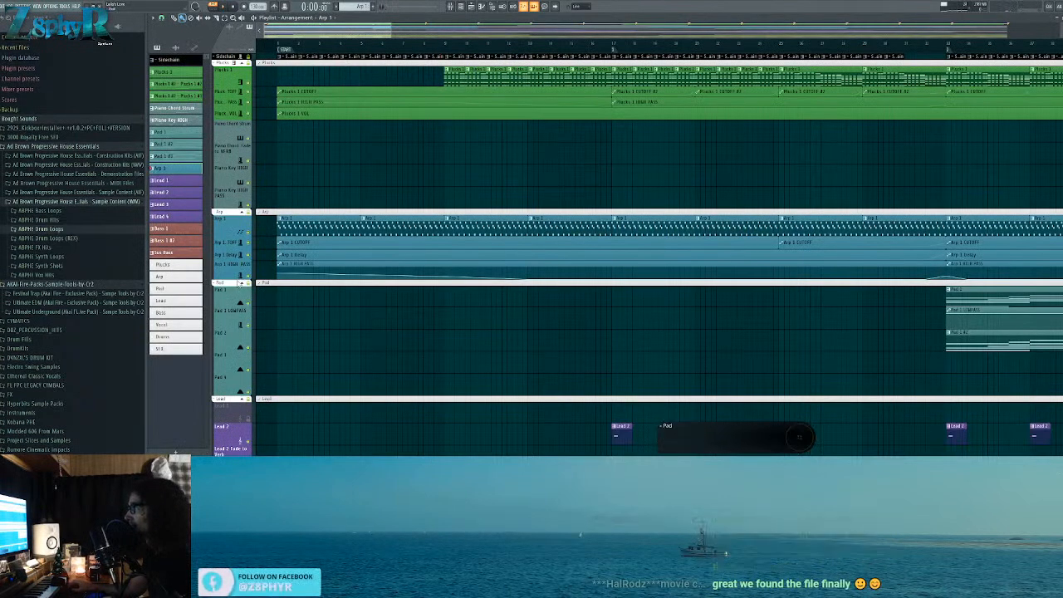
# Step: Examine the Arp 1 HIGH PASS automation clip and the Fruity parametric EQ 2 on the Arp 1 mixer track, and close both
pyautogui.doubleClick(332, 264)
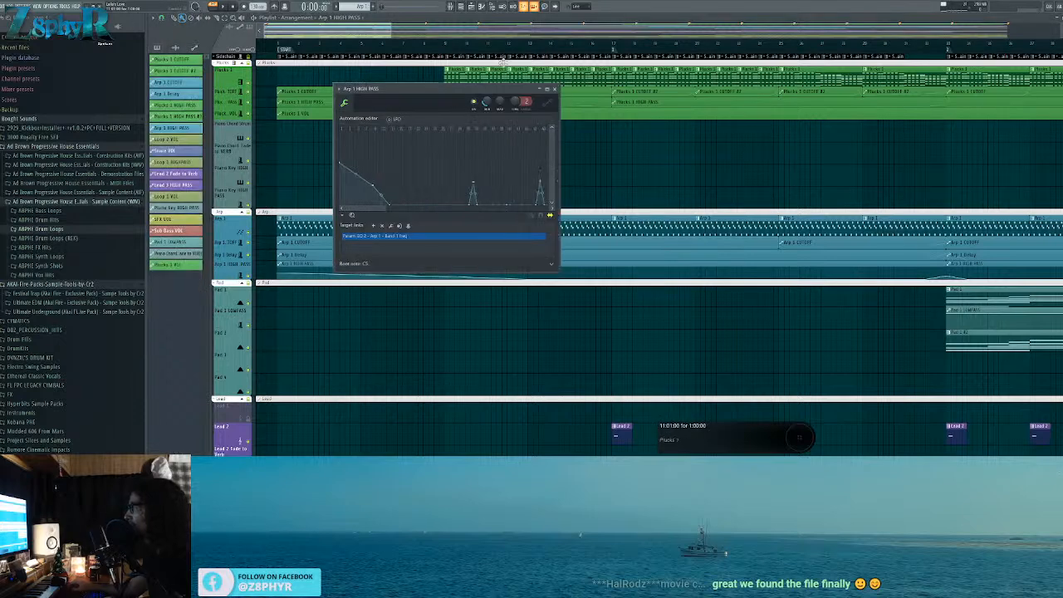
pyautogui.click(451, 7)
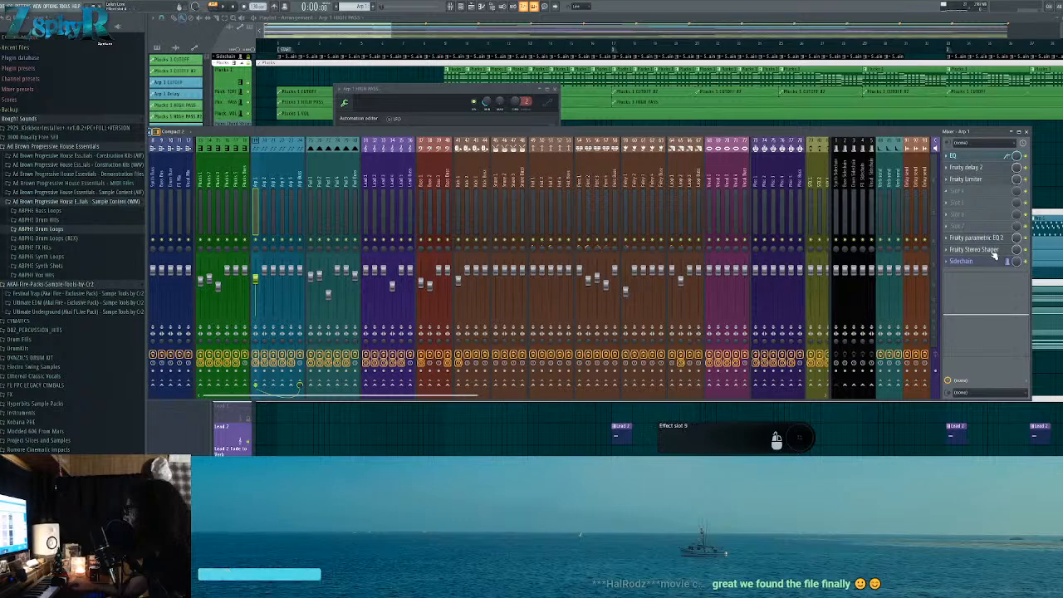
pyautogui.click(988, 239)
pyautogui.press('space')
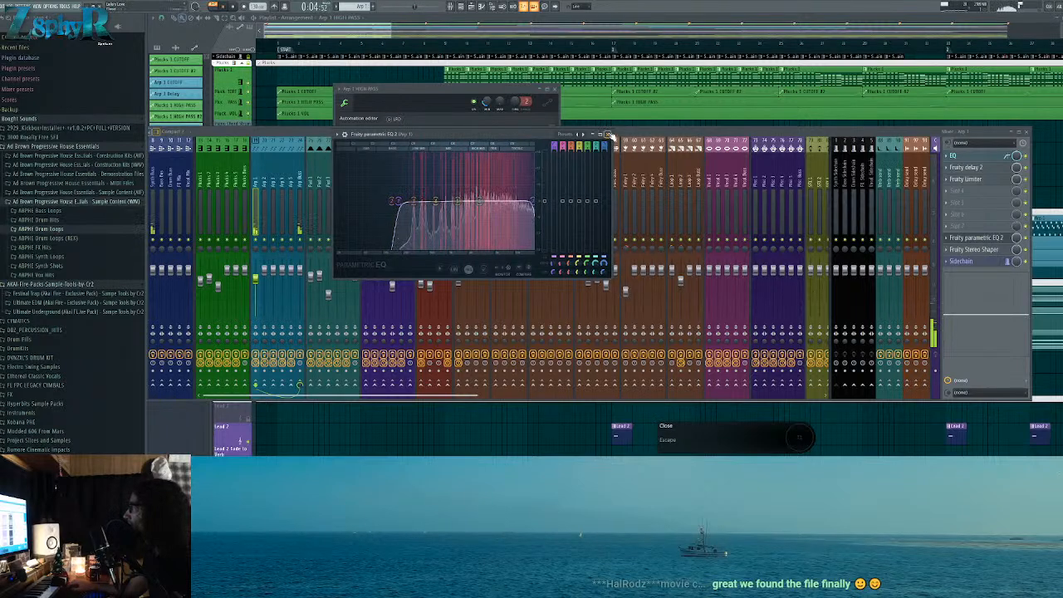
pyautogui.click(607, 133)
pyautogui.click(557, 88)
pyautogui.click(355, 18)
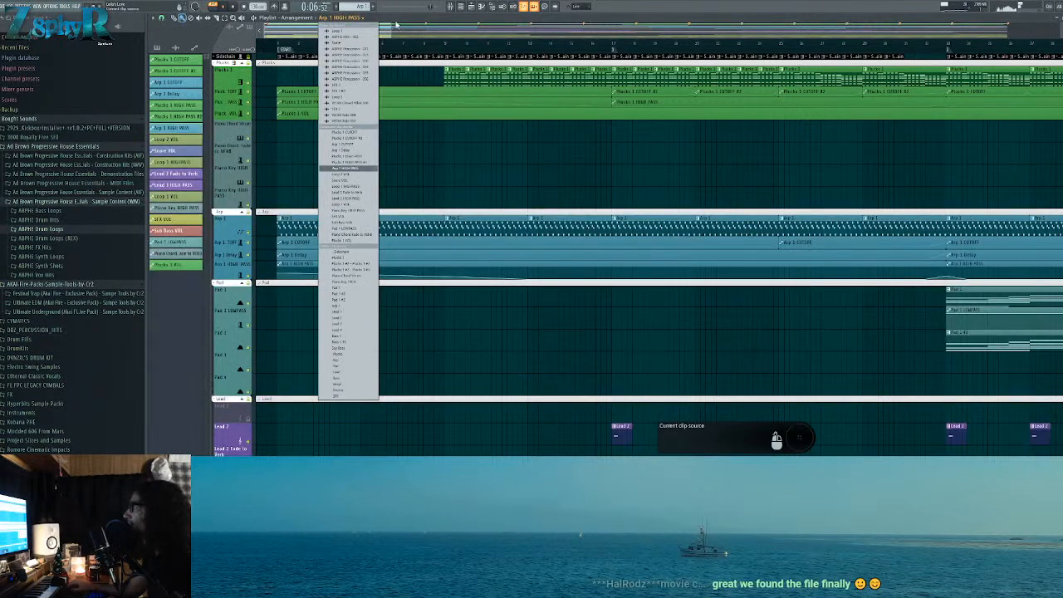
# Step: Open the first Piano Chord Strum clip in the Piano roll and return to the Playlist
pyautogui.click(389, 37)
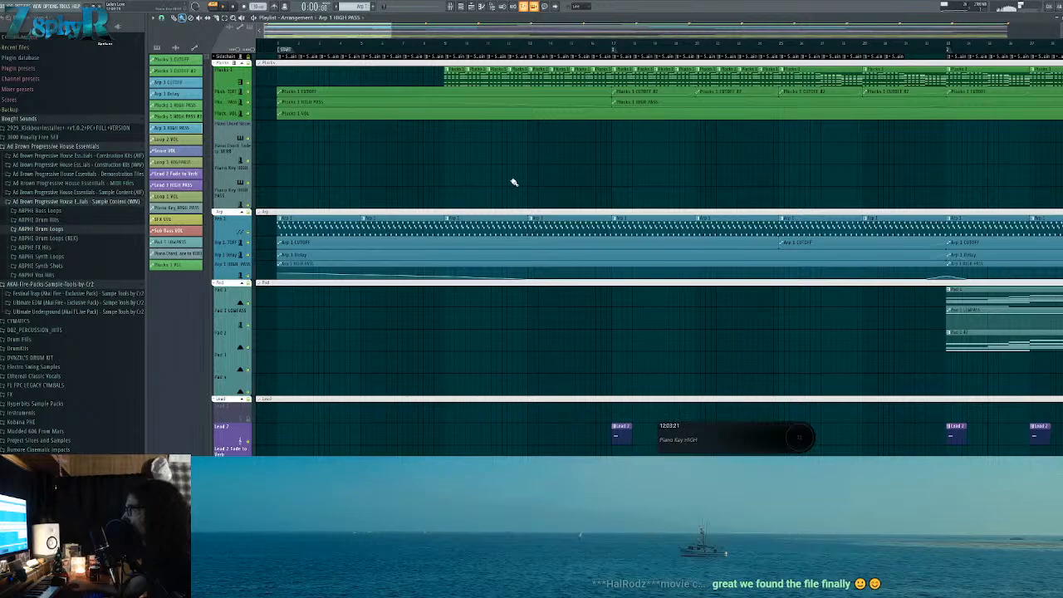
pyautogui.scroll(-6, 582, 200)
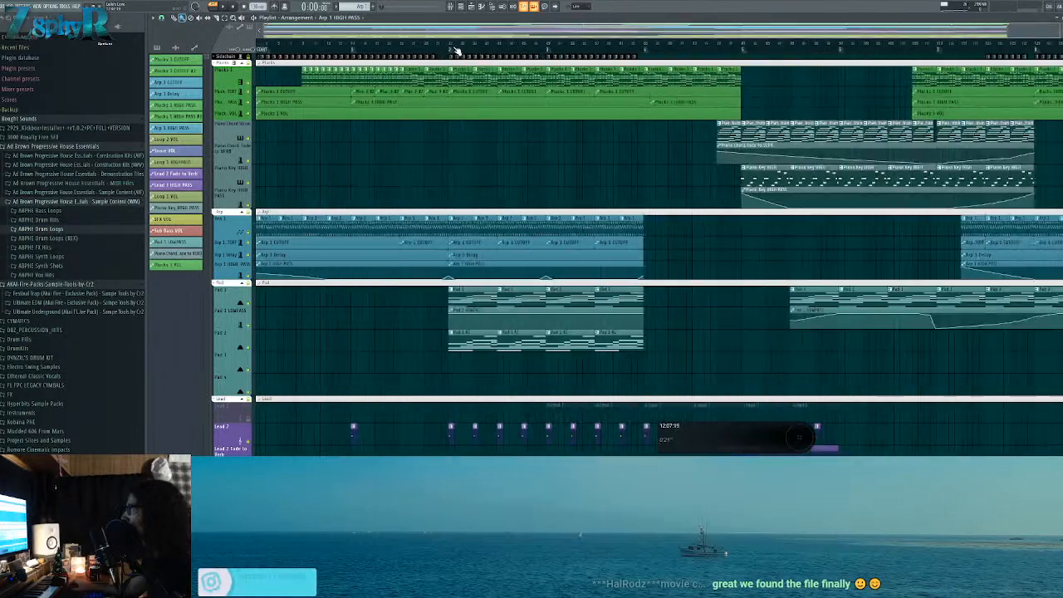
pyautogui.hscroll(4, 581, 77)
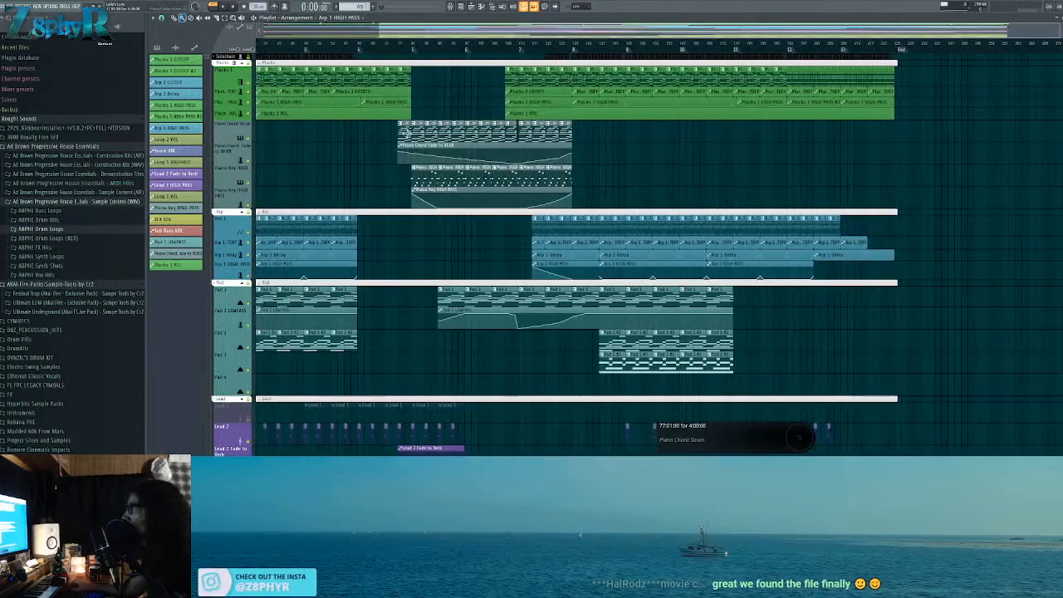
pyautogui.click(406, 133)
pyautogui.doubleClick(406, 132)
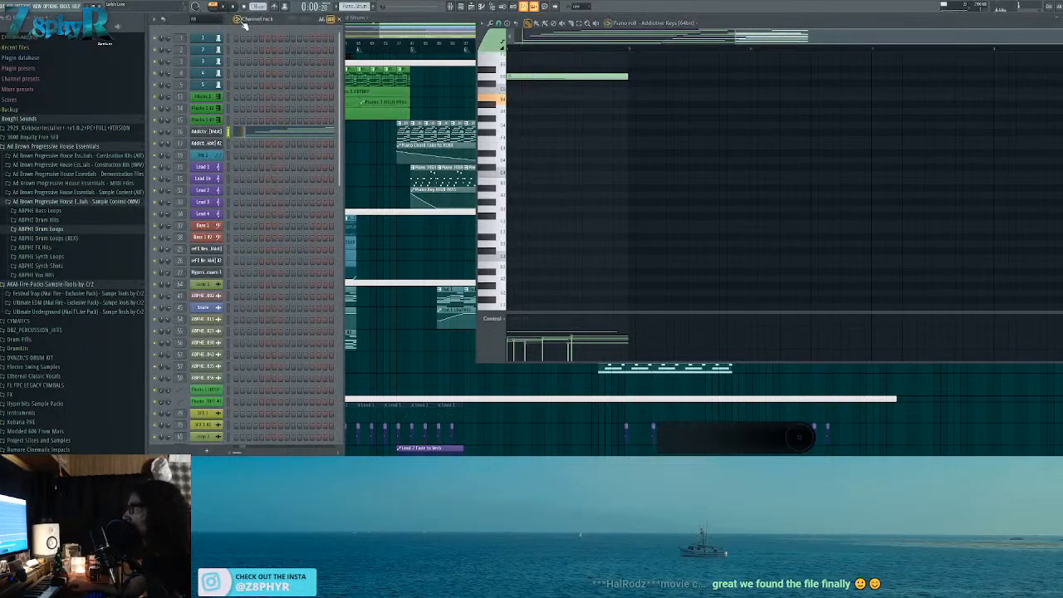
pyautogui.click(415, 35)
pyautogui.hscroll(-3, 465, 98)
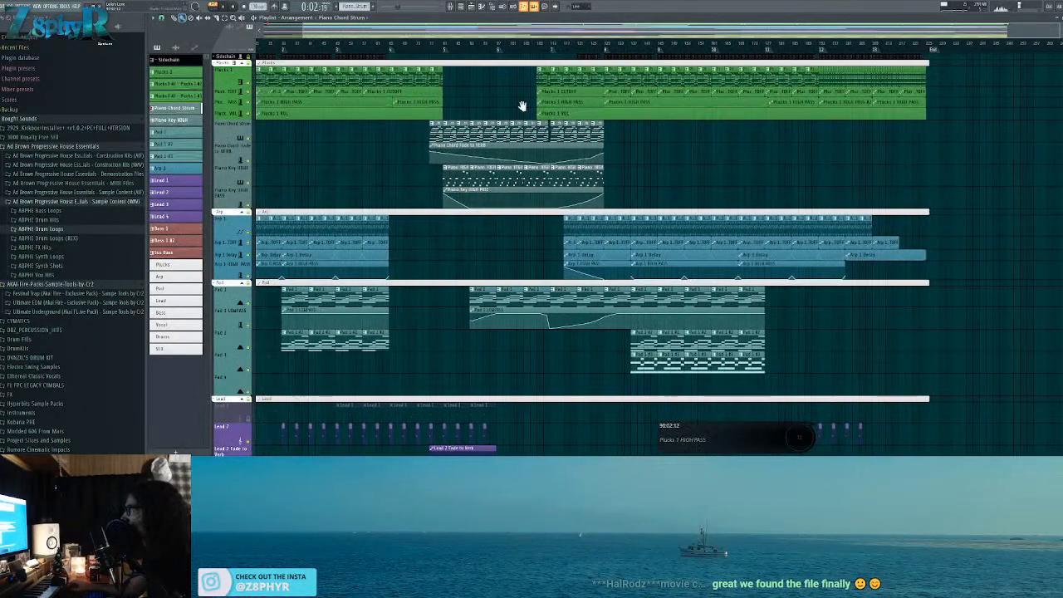
# Step: Play the Piano Chord Strum pattern while viewing its Addictive Keys notes in the Piano roll, and return to the Playlist
pyautogui.scroll(6, 506, 51)
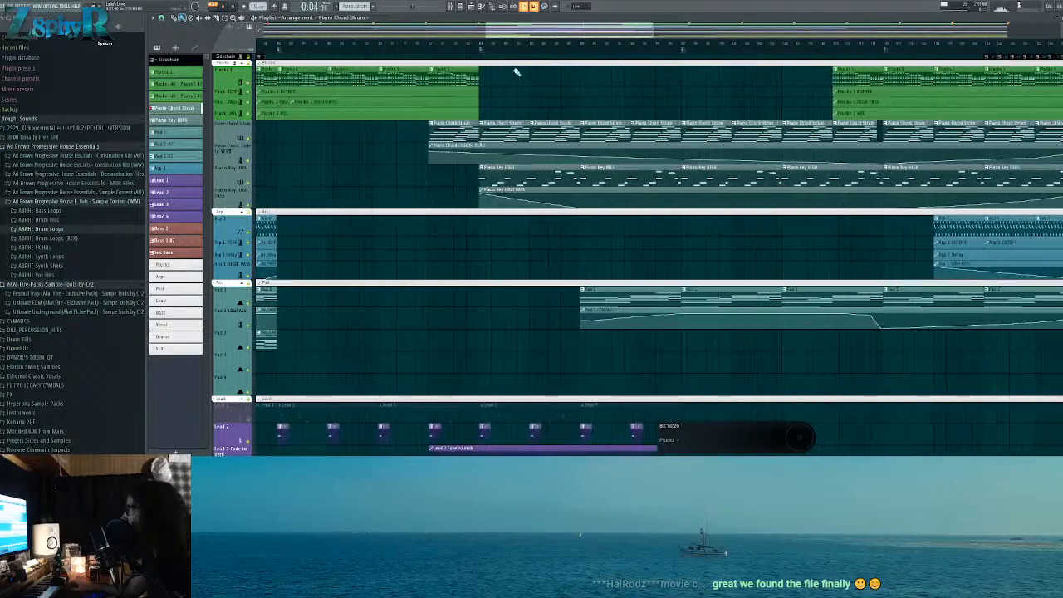
pyautogui.doubleClick(575, 133)
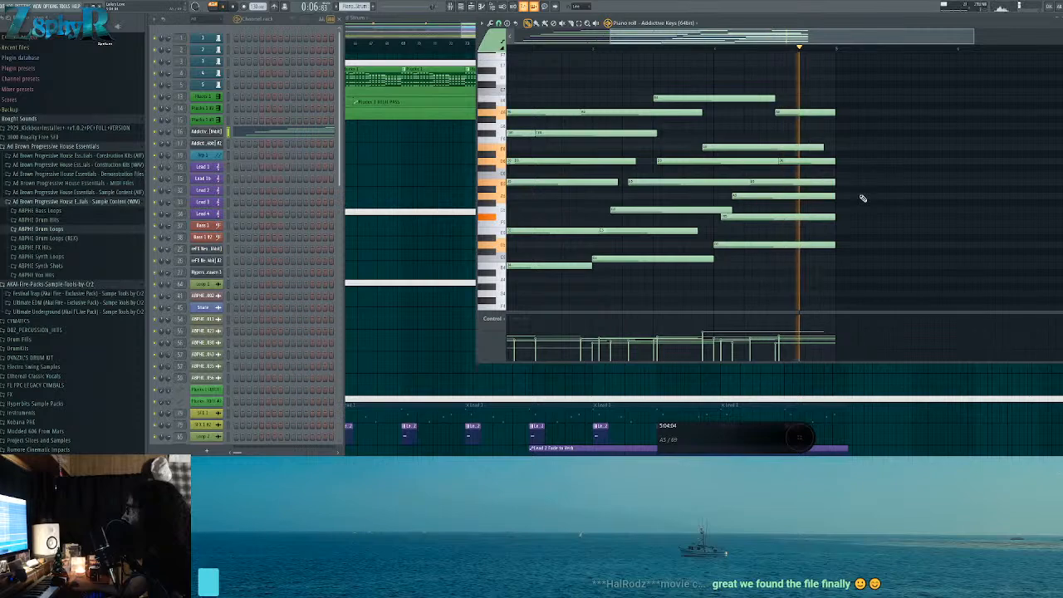
pyautogui.click(431, 163)
pyautogui.moveTo(502, 197); pyautogui.dragTo(470, 166)
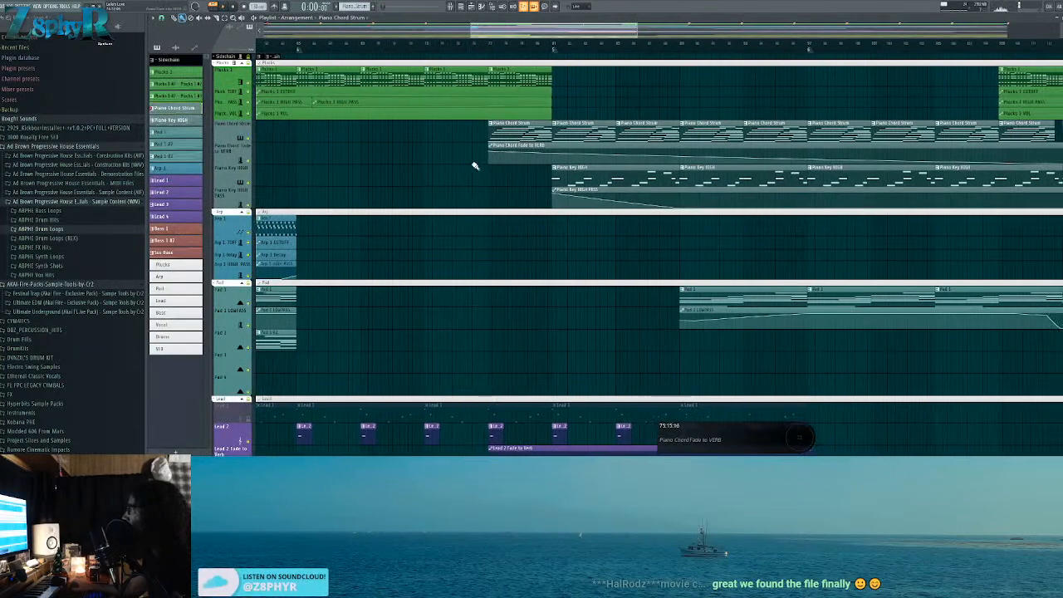
# Step: Open the first Piano Key HIGH clip in the Piano roll, listen to it, and return to the Playlist
pyautogui.doubleClick(566, 177)
pyautogui.moveTo(866, 237); pyautogui.dragTo(914, 281)
pyautogui.press('space')
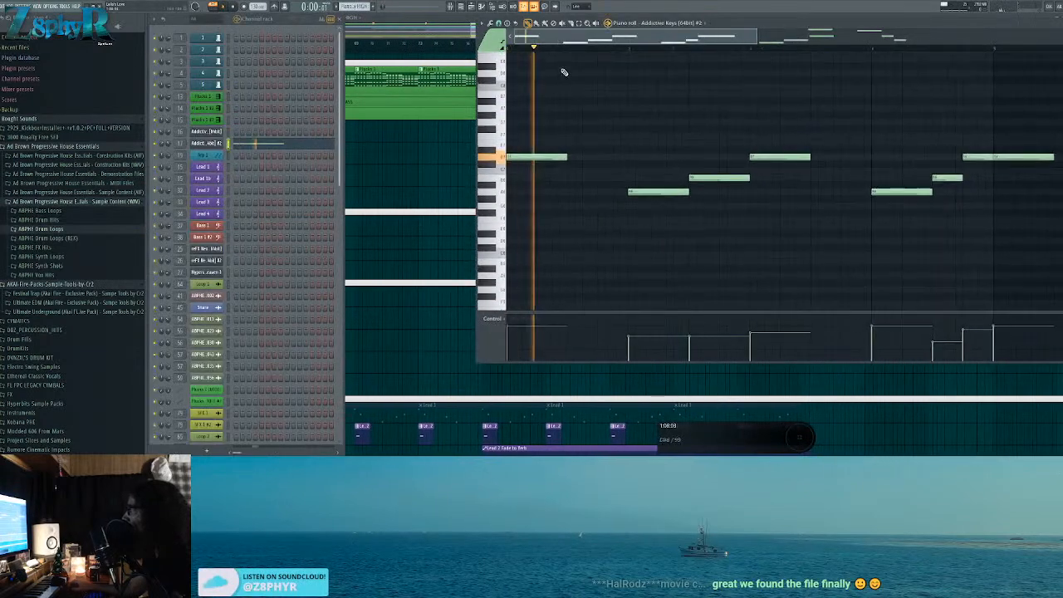
pyautogui.doubleClick(181, 132)
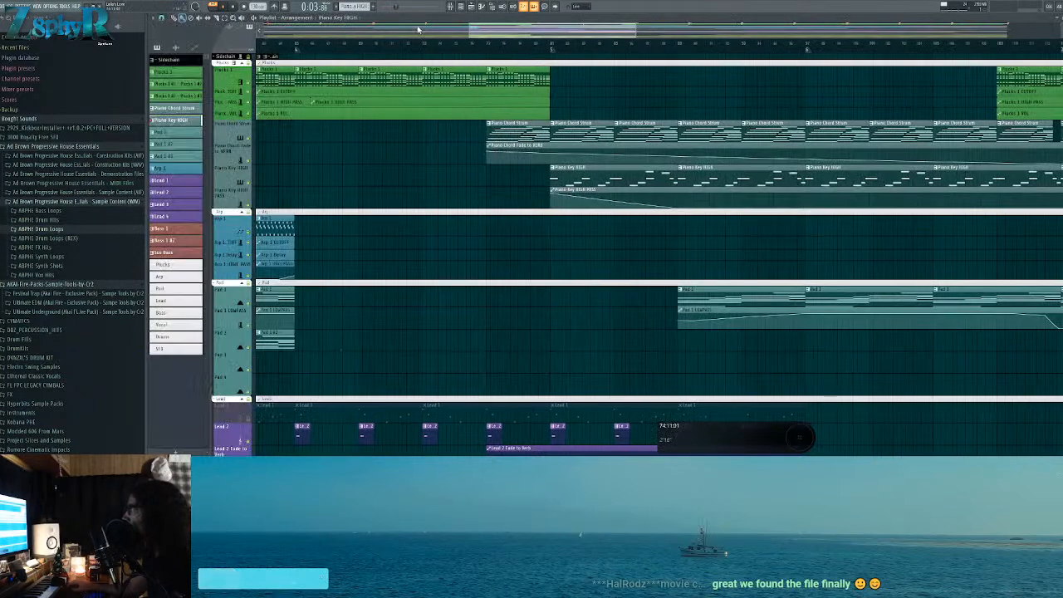
pyautogui.press('F5')
# Step: Play the song from the start of the second Piano Key HIGH clip, view the tracks below it, and stop playback
pyautogui.click(680, 43)
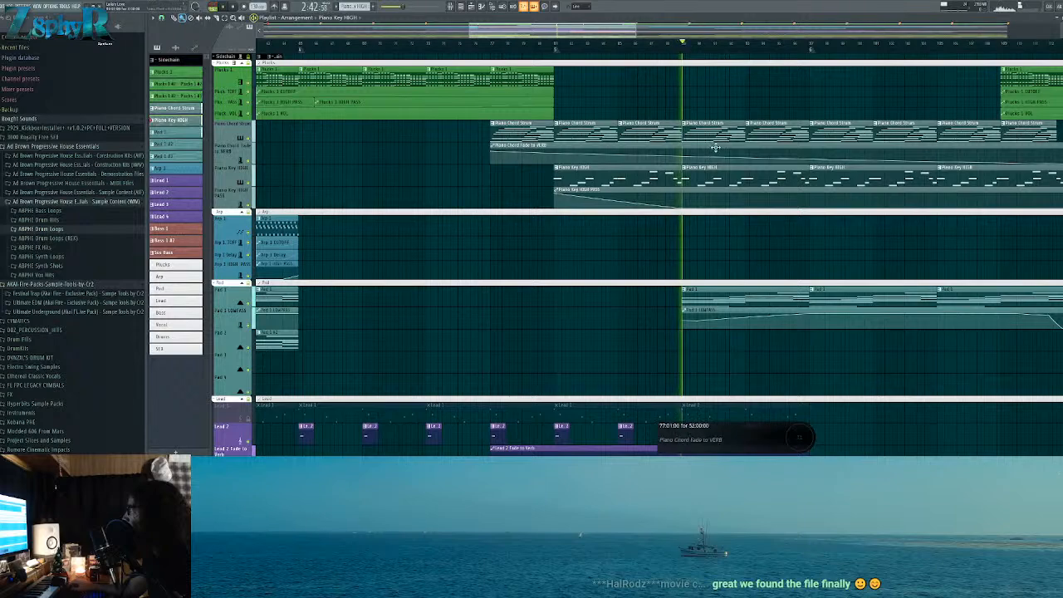
pyautogui.moveTo(754, 245); pyautogui.dragTo(474, 220)
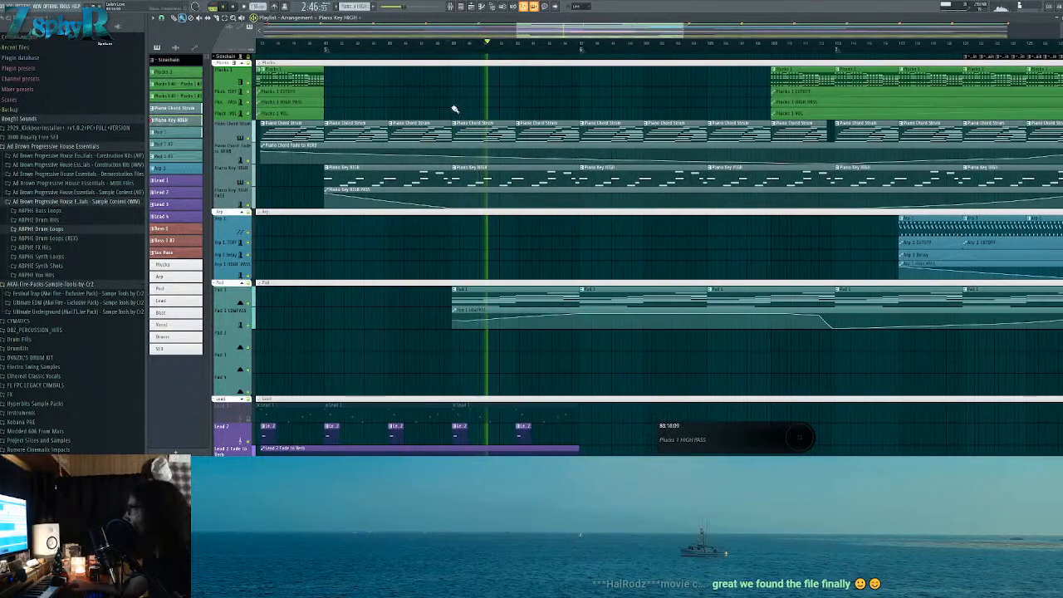
pyautogui.scroll(-6, 544, 211)
pyautogui.press('space')
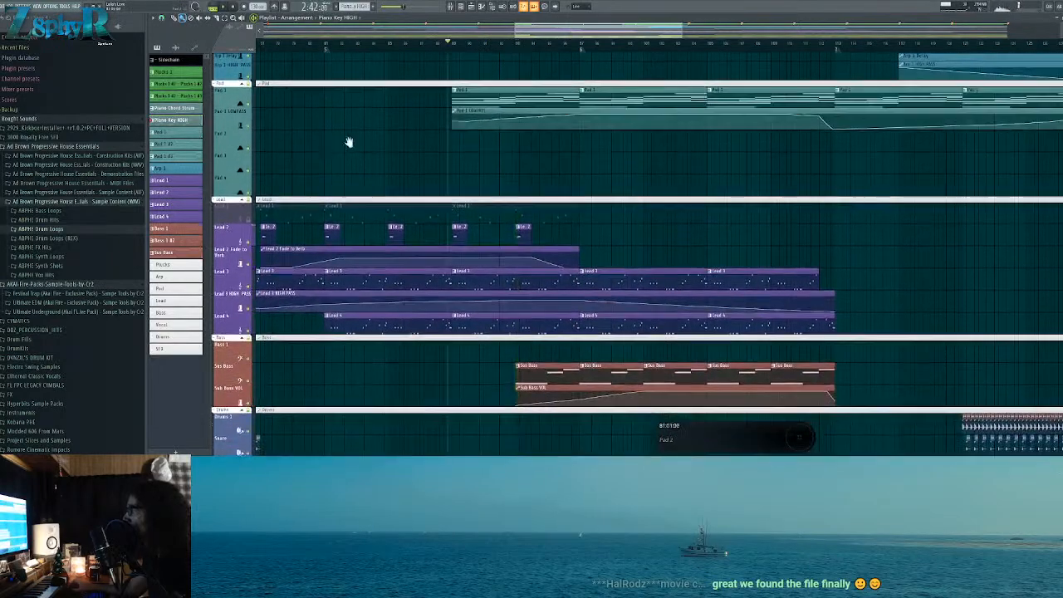
# Step: Unmute the Lead 1 track, listen to its pattern in the Piano roll, and mute the track again
pyautogui.moveTo(334, 142); pyautogui.dragTo(665, 164)
pyautogui.moveTo(261, 179); pyautogui.dragTo(723, 185)
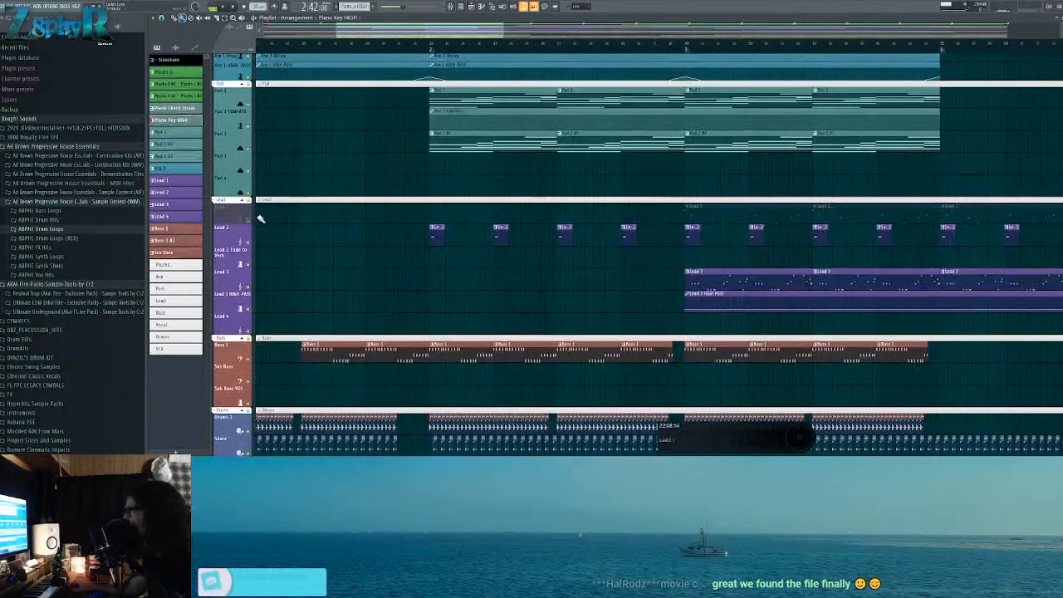
pyautogui.click(247, 218)
pyautogui.moveTo(747, 218); pyautogui.dragTo(599, 226)
pyautogui.doubleClick(600, 227)
pyautogui.press('F6')
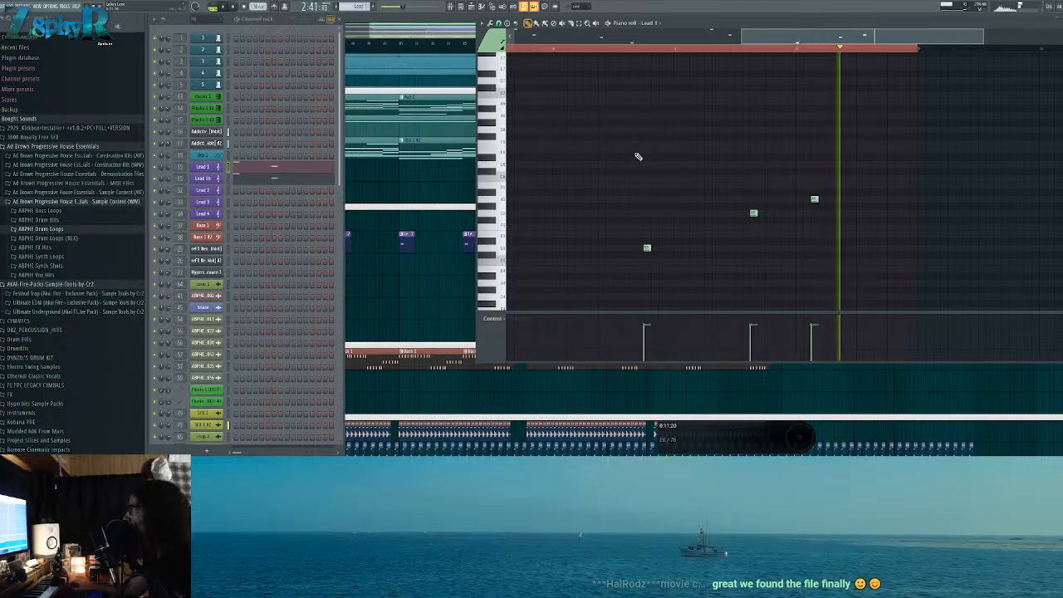
pyautogui.moveTo(412, 174); pyautogui.dragTo(199, 183)
pyautogui.click(248, 235)
# Step: Look over the whole arrangement and open the Plucks 1 pattern with its Sylenth1 instrument during pattern playback
pyautogui.moveTo(617, 202); pyautogui.dragTo(387, 191)
pyautogui.scroll(-5, 623, 201)
pyautogui.scroll(-6, 627, 200)
pyautogui.scroll(-5, 627, 213)
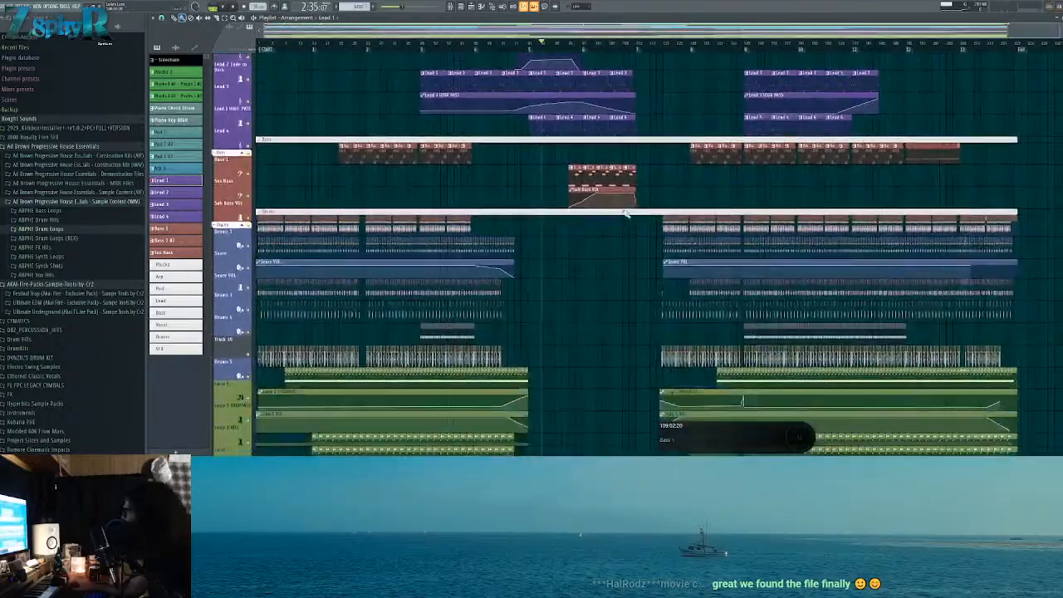
pyautogui.scroll(-10, 622, 249)
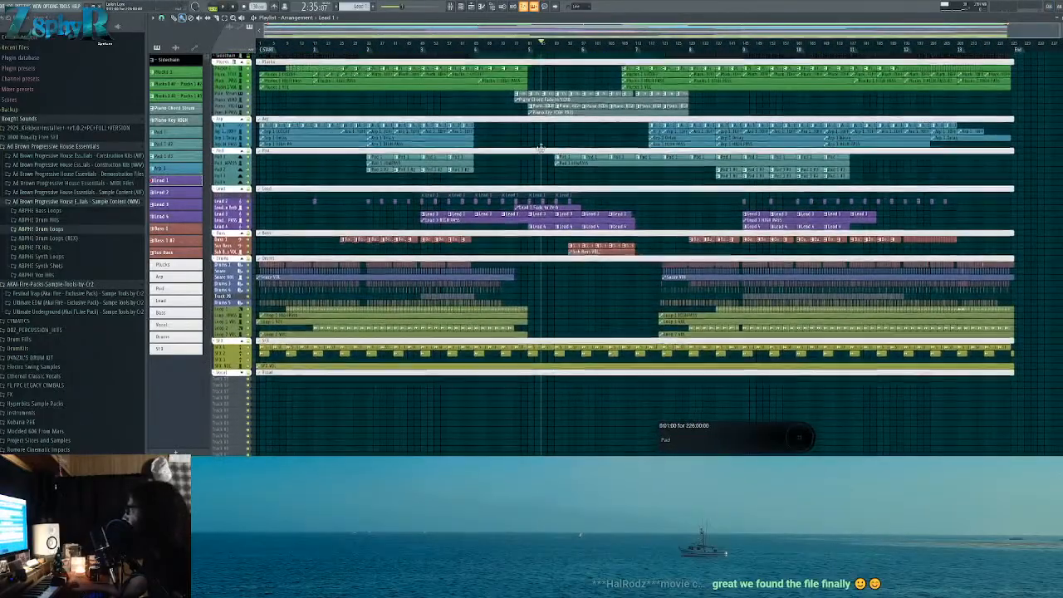
pyautogui.scroll(10, 734, 165)
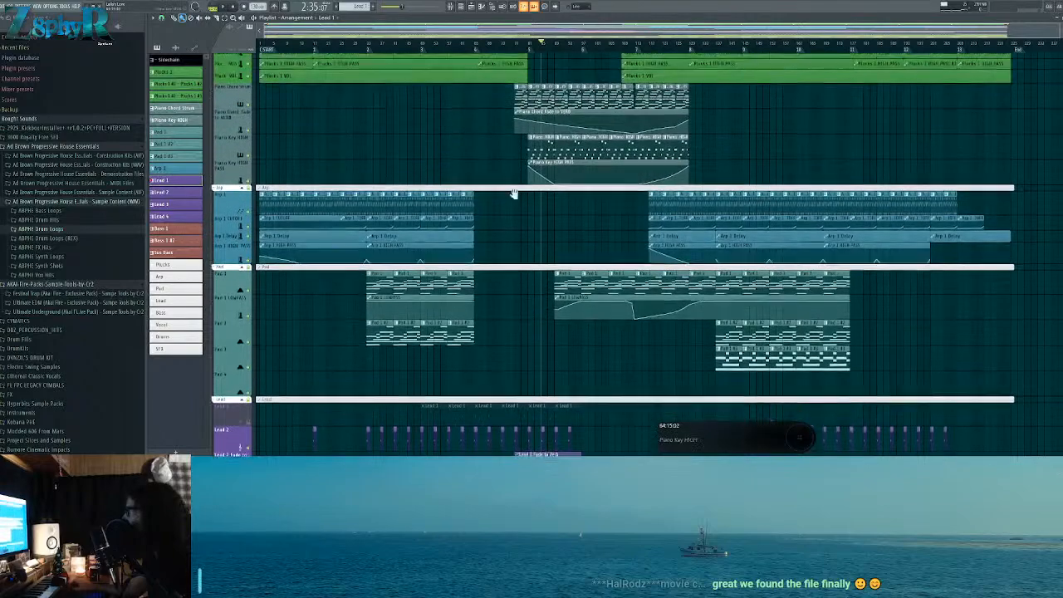
pyautogui.doubleClick(355, 78)
pyautogui.press('space')
pyautogui.click(210, 98)
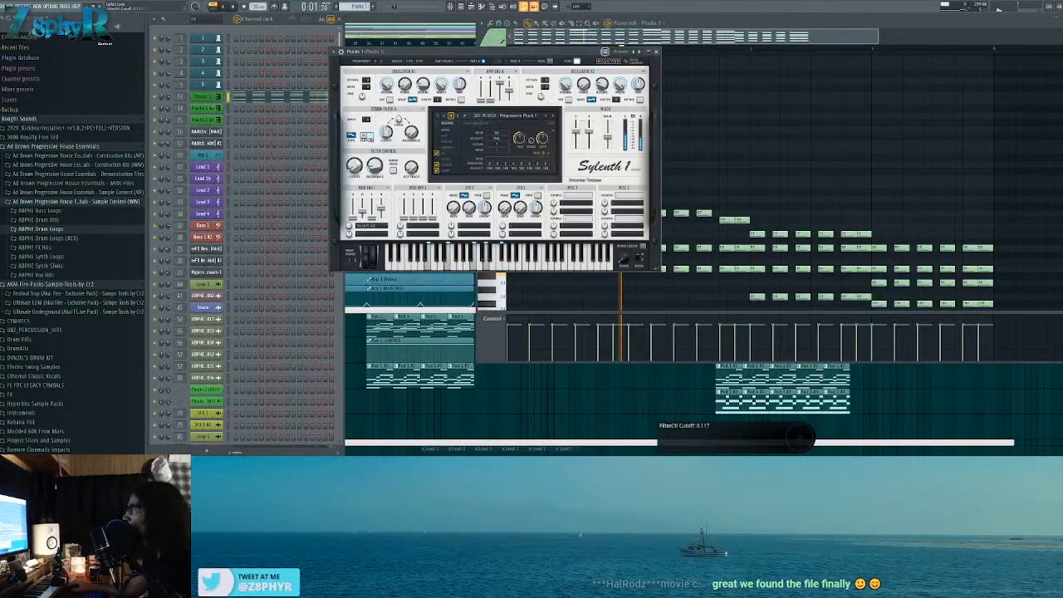
# Step: View the Plucks 1 notes and the whole Sylenth1 window during playback, and return to the Playlist
pyautogui.click(696, 35)
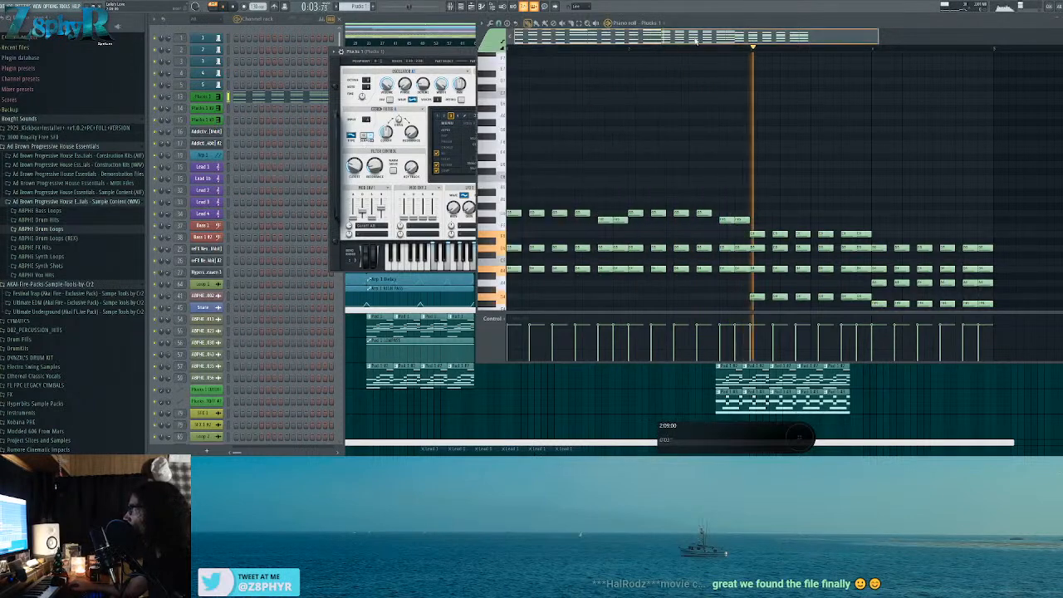
pyautogui.moveTo(407, 52); pyautogui.dragTo(361, 109)
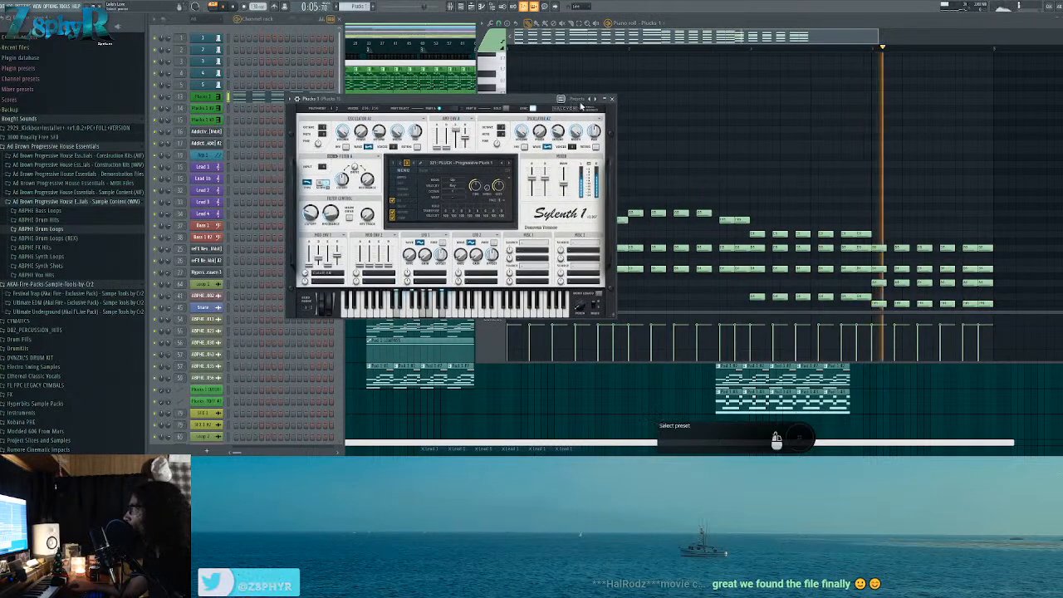
pyautogui.click(393, 32)
pyautogui.click(393, 31)
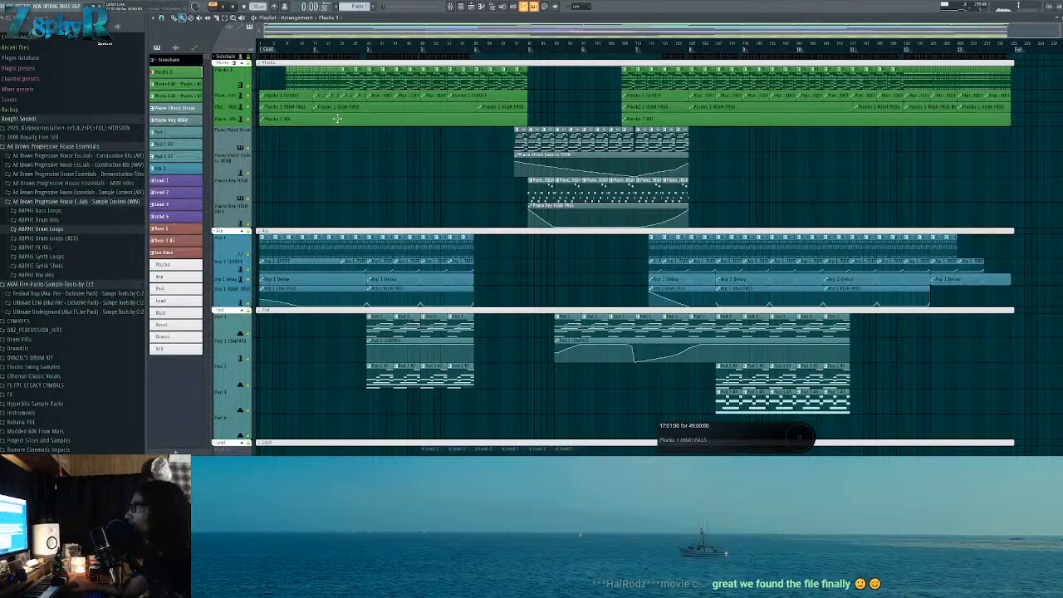
# Step: Solo the Plucks 1 track and unmute its CUTOFF, HIGH PASS and VOL automation tracks
pyautogui.scroll(7, 340, 113)
pyautogui.scroll(2, 430, 136)
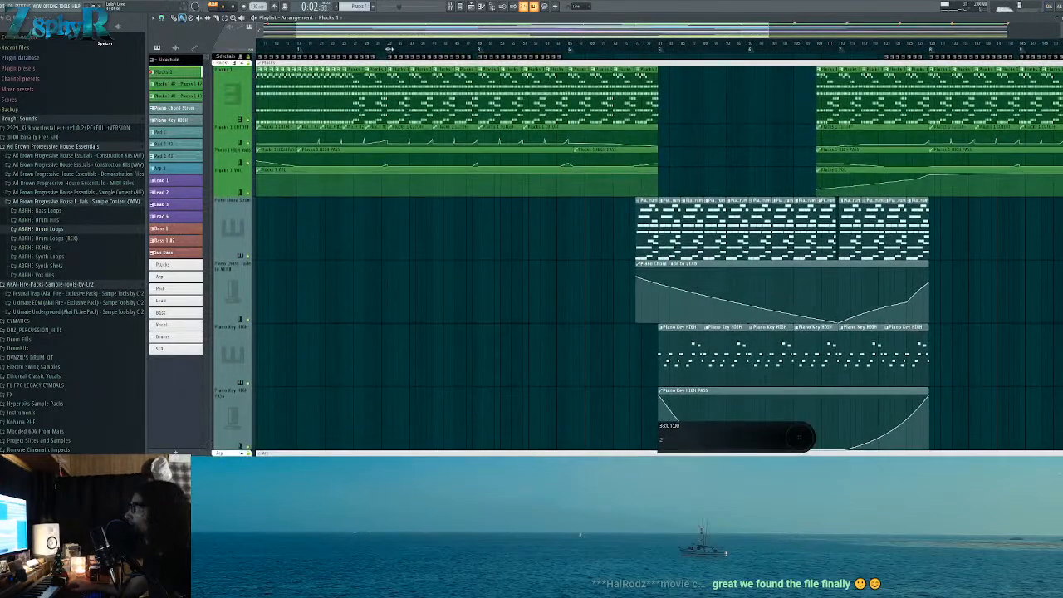
pyautogui.rightClick(249, 122)
pyautogui.rightClick(249, 121)
pyautogui.rightClick(249, 121)
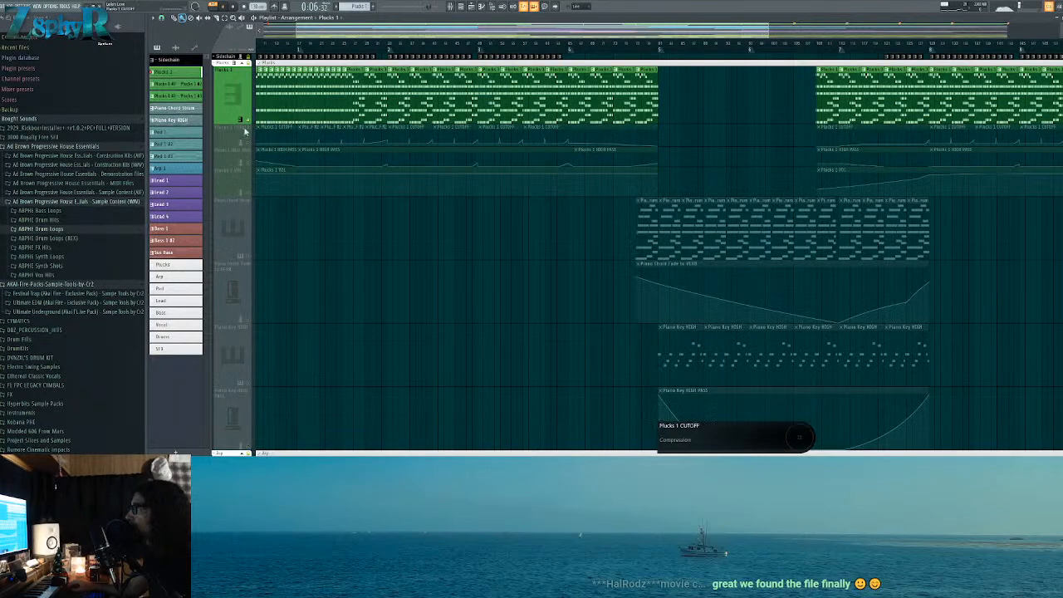
pyautogui.click(246, 141)
pyautogui.click(246, 162)
pyautogui.click(245, 183)
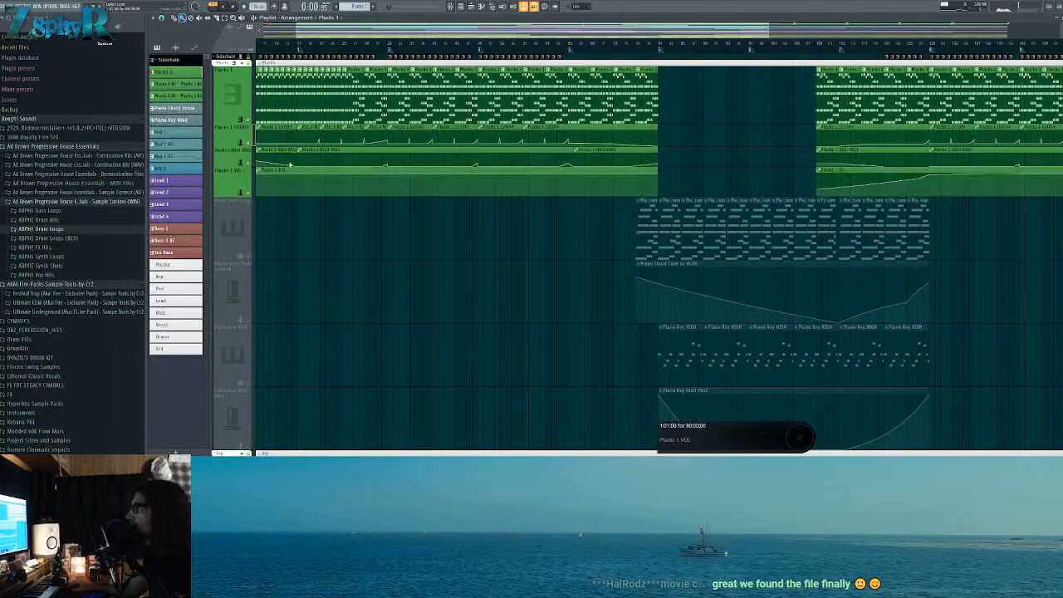
# Step: Play the soloed Plucks 1 tracks from marker 2, examine their automation curves up close, and stop playback
pyautogui.click(391, 43)
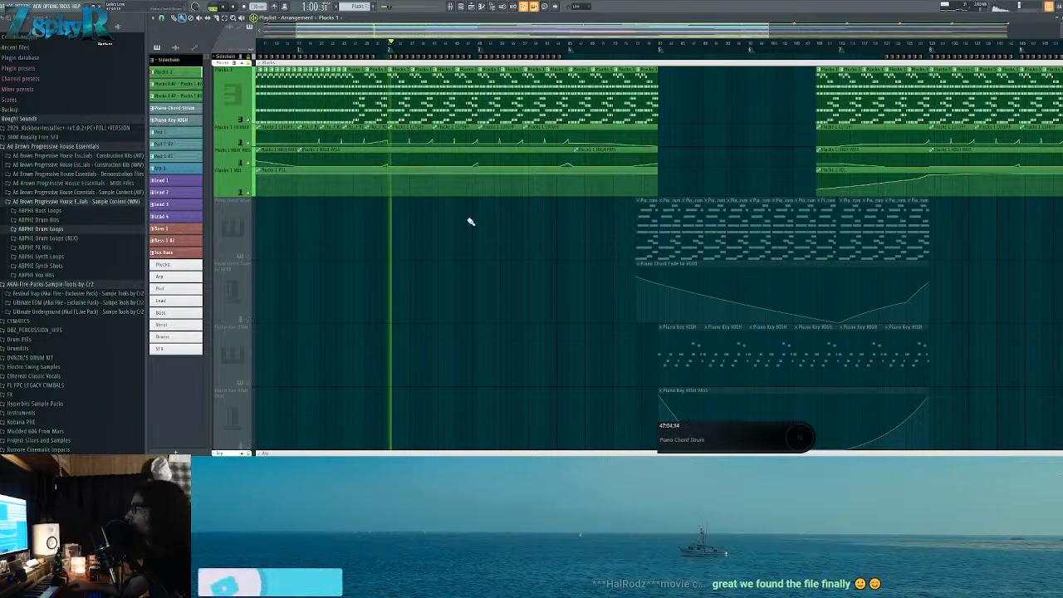
pyautogui.keyDown('ctrl'); pyautogui.scroll(2, 397, 203); pyautogui.keyUp('ctrl')
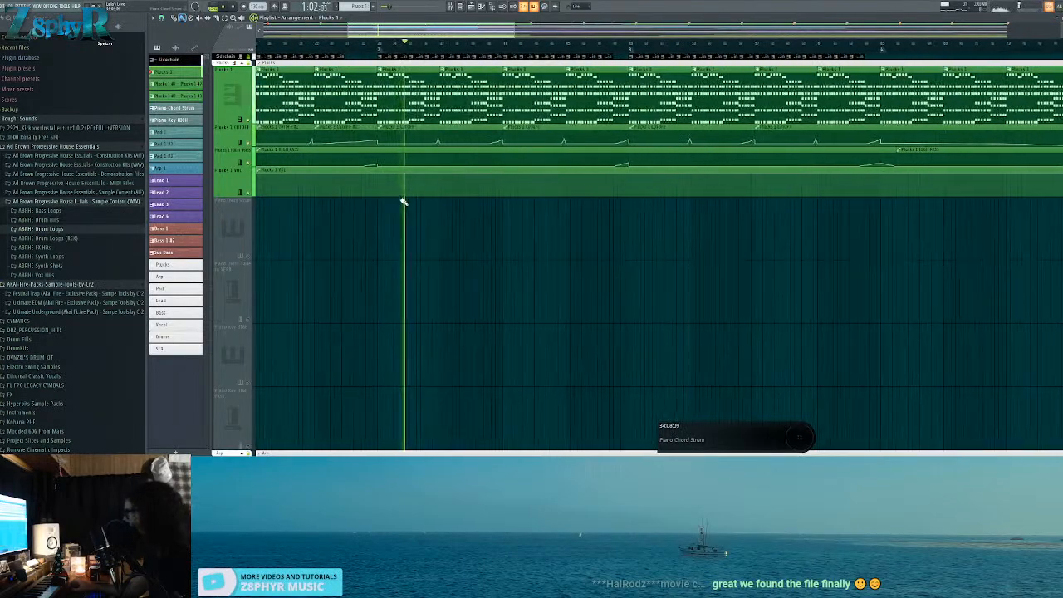
pyautogui.keyDown('ctrl'); pyautogui.scroll(3, 405, 201); pyautogui.keyUp('ctrl')
pyautogui.keyDown('ctrl'); pyautogui.scroll(1, 407, 201); pyautogui.keyUp('ctrl')
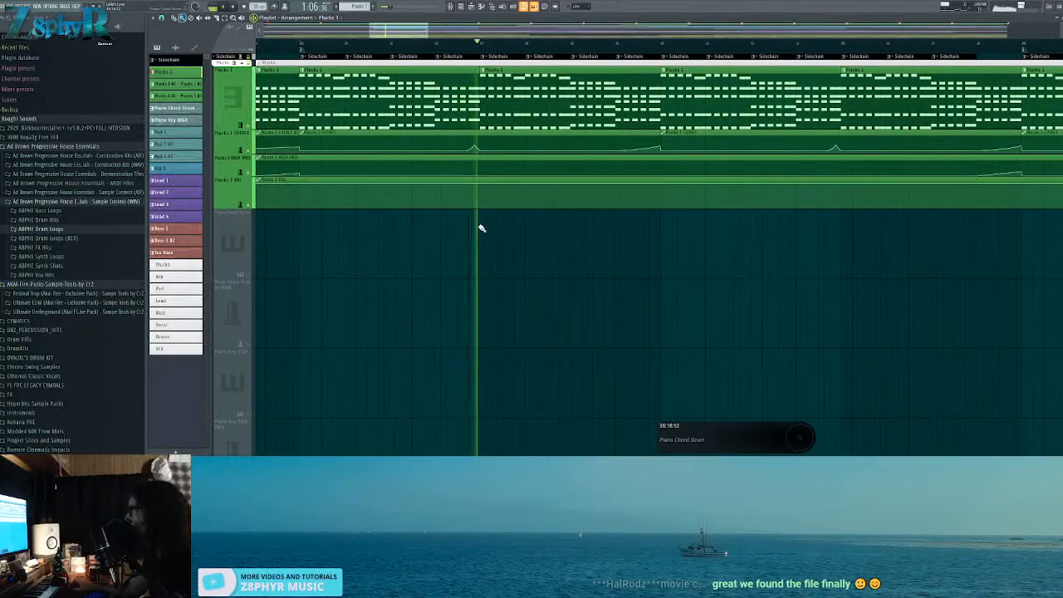
pyautogui.keyDown('ctrl'); pyautogui.scroll(-3, 487, 221); pyautogui.keyUp('ctrl')
pyautogui.keyDown('ctrl'); pyautogui.scroll(-3, 495, 207); pyautogui.keyUp('ctrl')
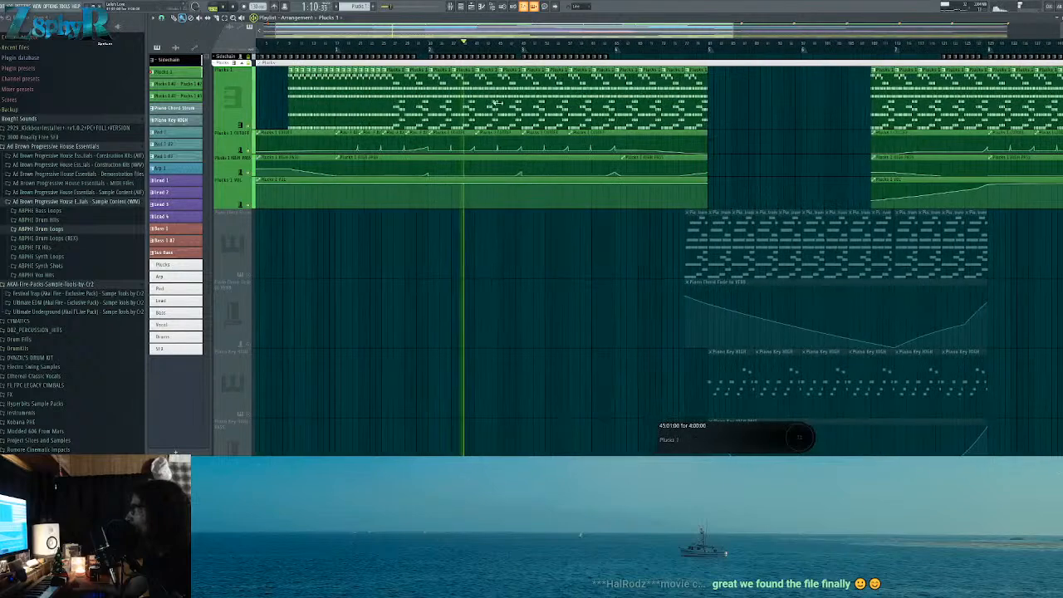
pyautogui.keyDown('ctrl'); pyautogui.scroll(4, 462, 75); pyautogui.keyUp('ctrl')
pyautogui.keyDown('ctrl'); pyautogui.scroll(3, 465, 75); pyautogui.keyUp('ctrl')
pyautogui.press('space')
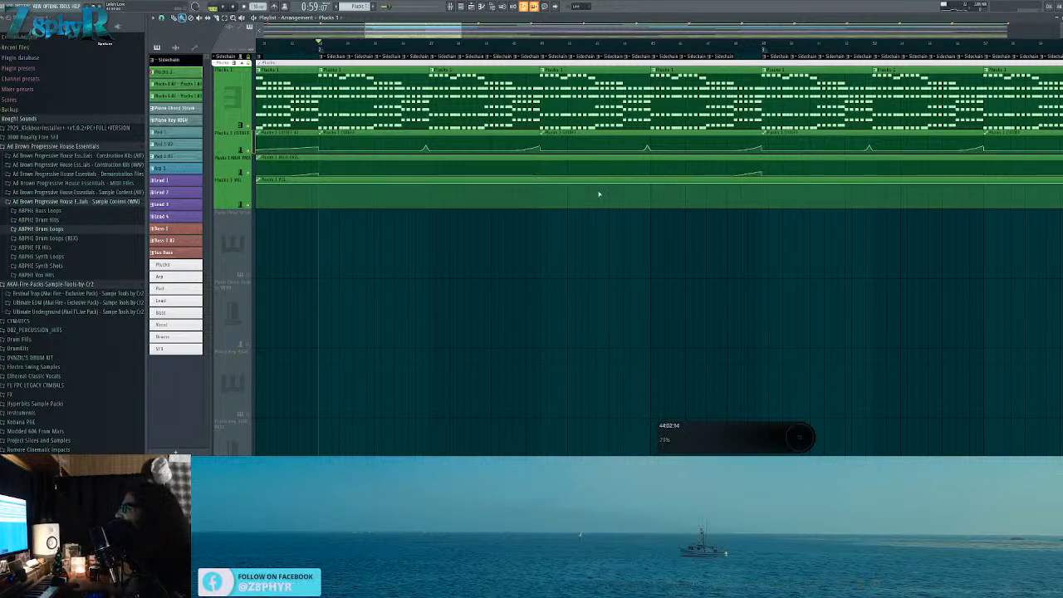
# Step: Unmute the Bass 1 track alongside the soloed plucks and select the Playlist time range from marker 2 to marker 3
pyautogui.scroll(-10, 696, 216)
pyautogui.scroll(-5, 695, 211)
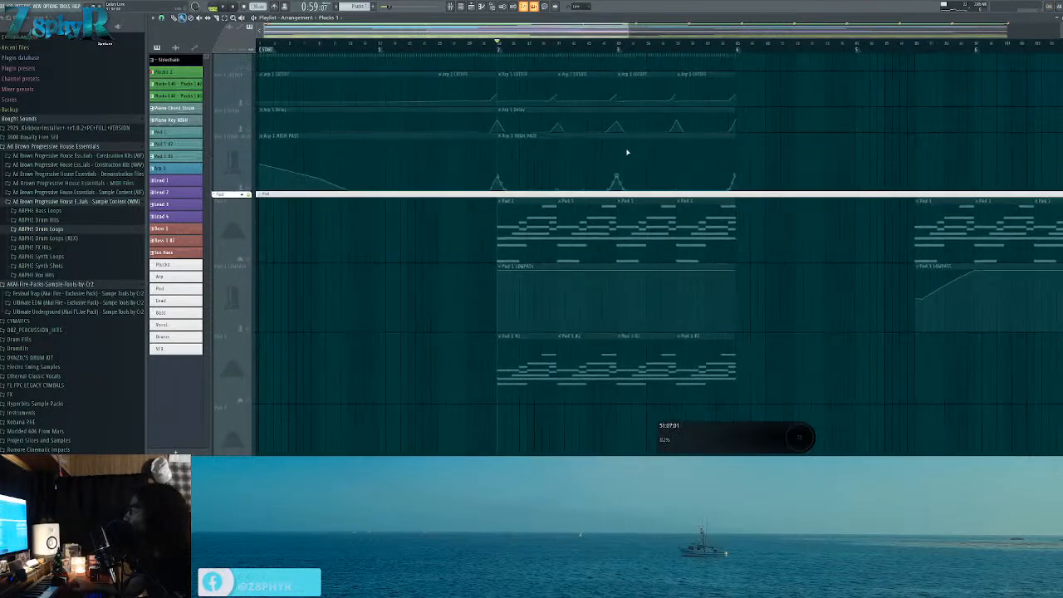
pyautogui.scroll(-6, 571, 175)
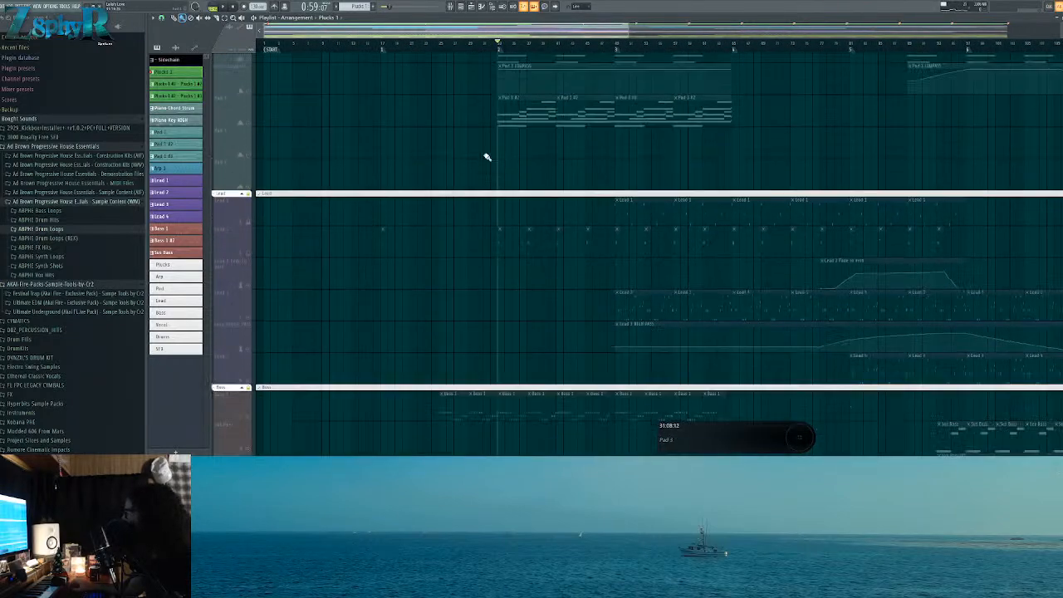
pyautogui.scroll(-8, 527, 245)
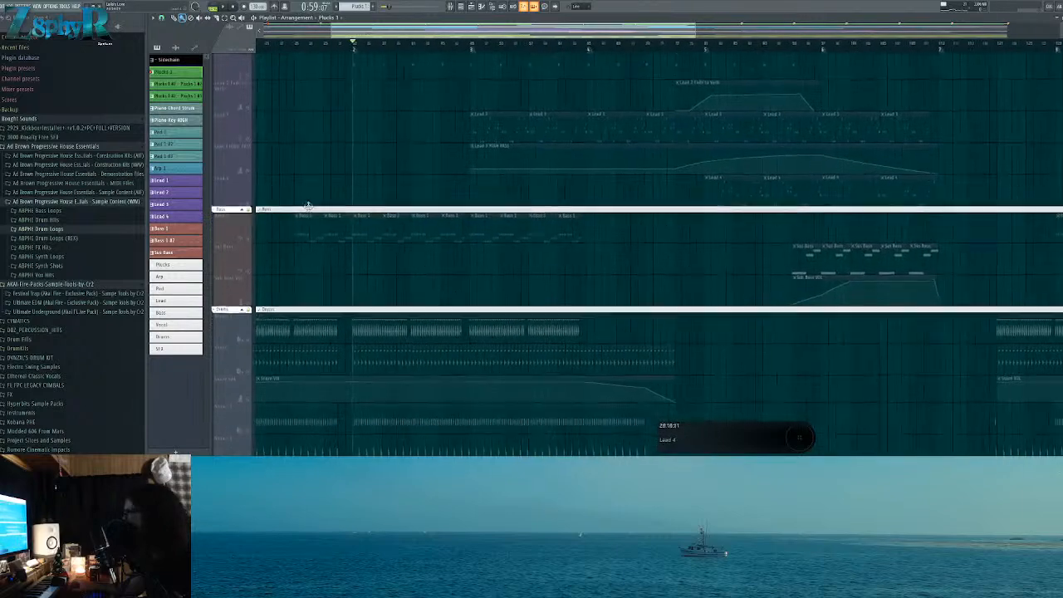
pyautogui.hscroll(-2, 447, 172)
pyautogui.click(247, 169)
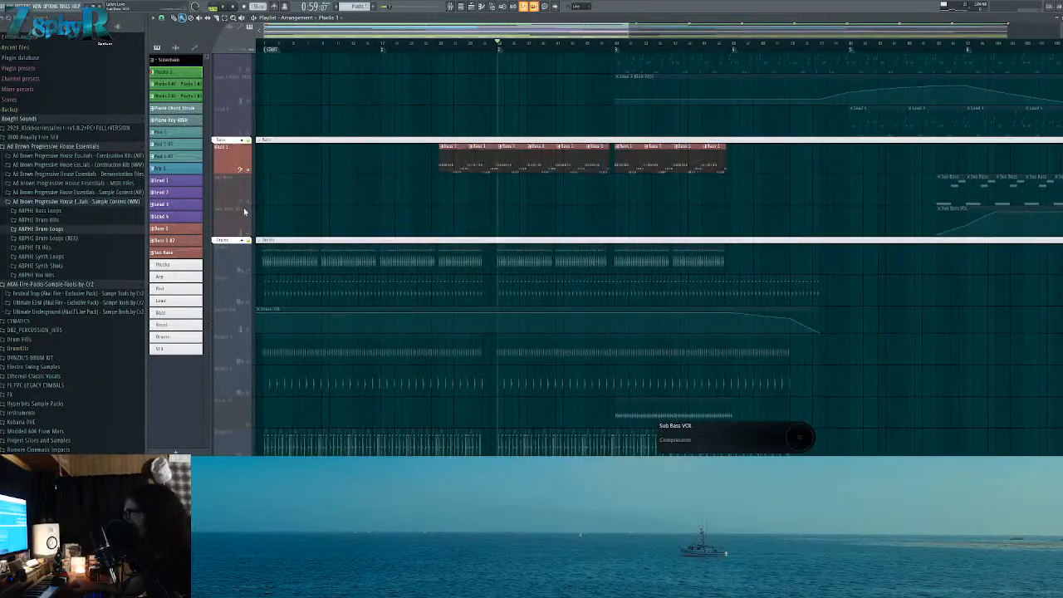
pyautogui.moveTo(499, 47); pyautogui.dragTo(615, 47)
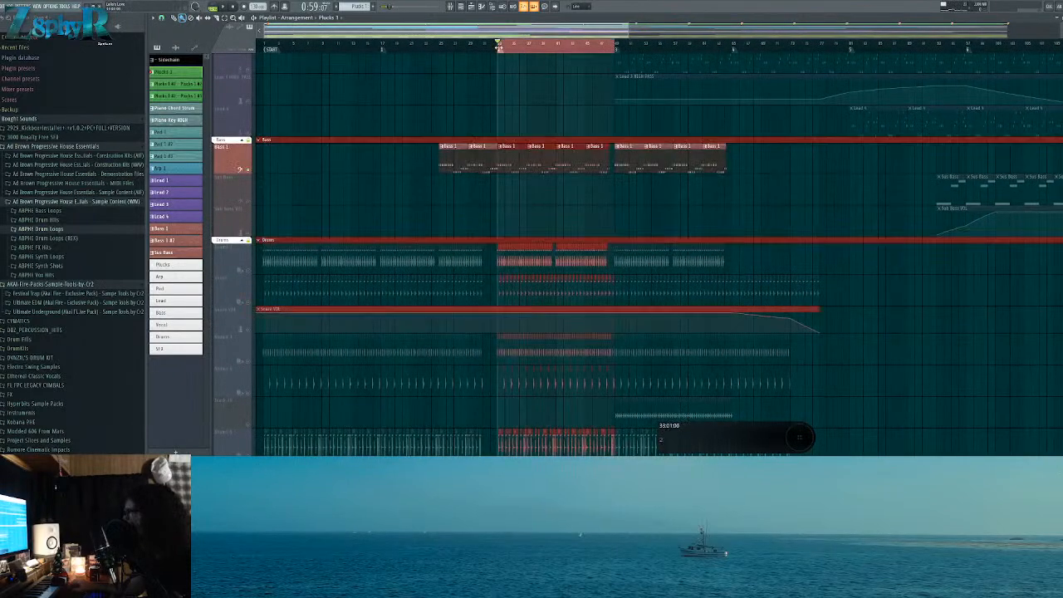
# Step: Stop playback and unmute the Drums 5 and Loop 1 tracks in the Playlist
pyautogui.scroll(-5, 617, 202)
pyautogui.scroll(-5, 615, 202)
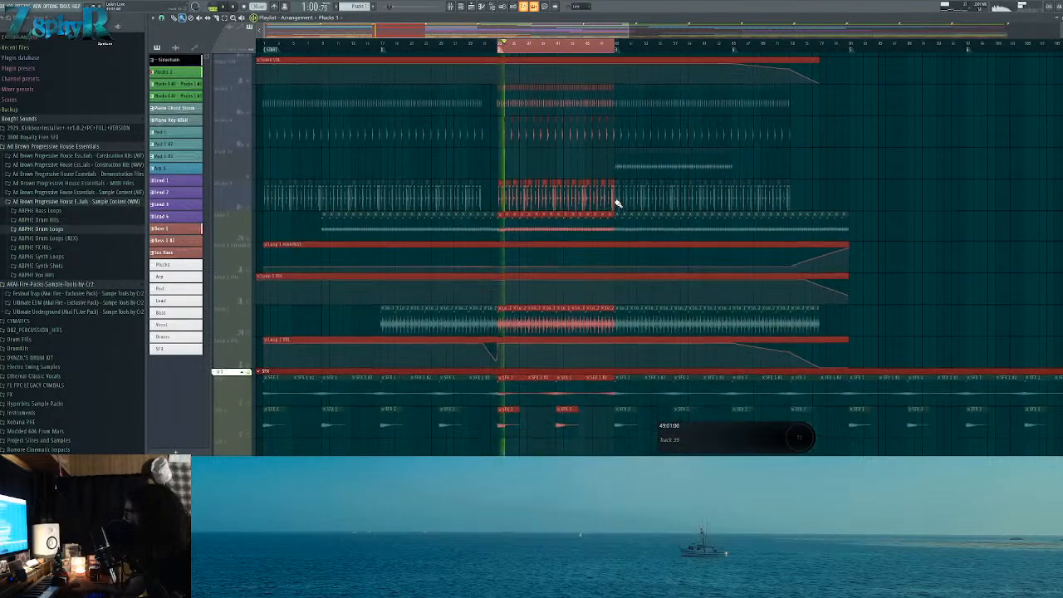
pyautogui.press('space')
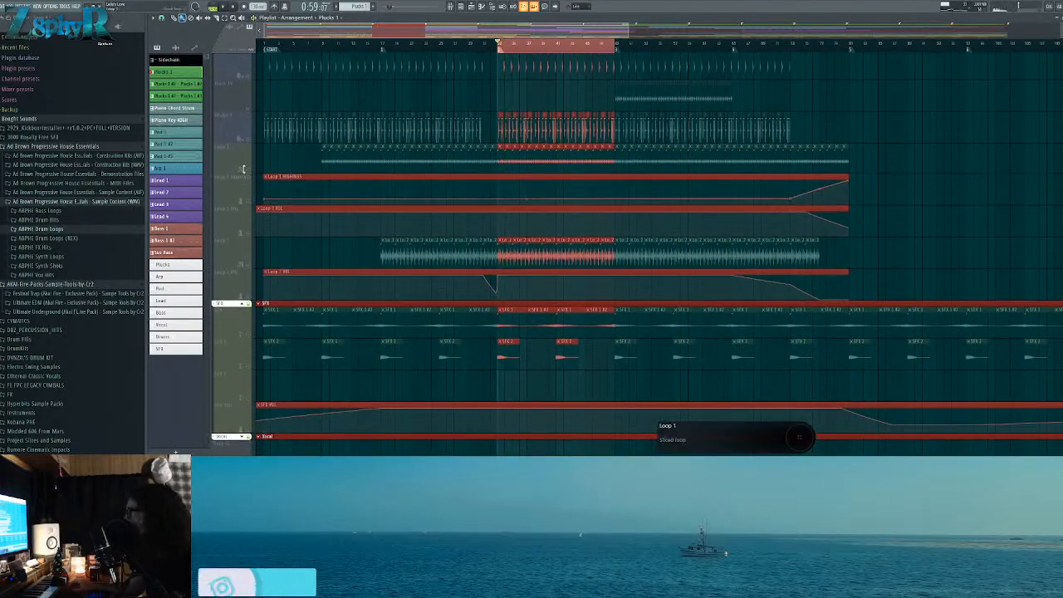
pyautogui.scroll(1, 261, 214)
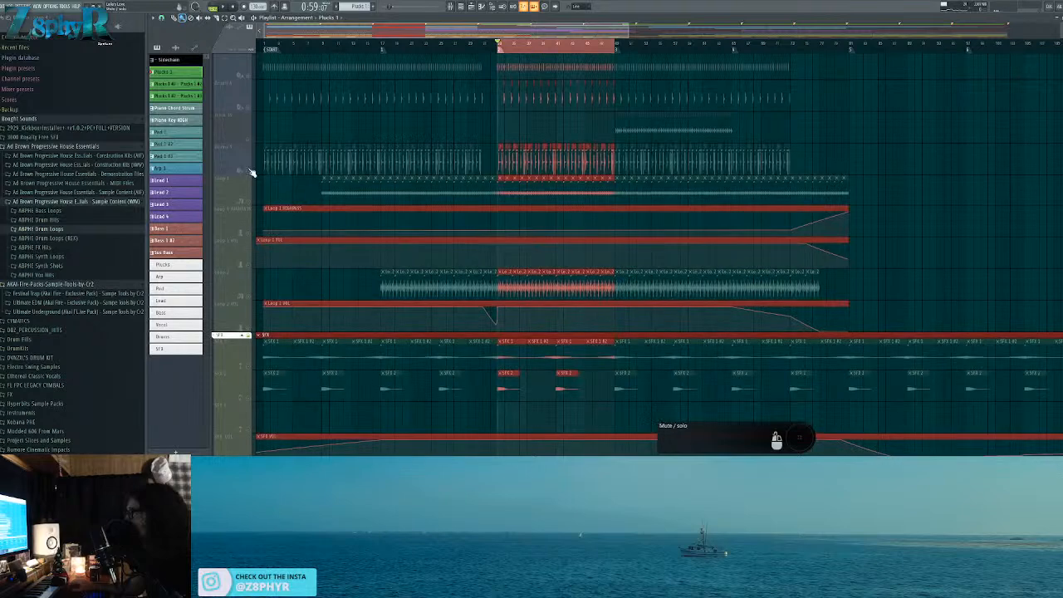
pyautogui.click(241, 159)
pyautogui.click(252, 201)
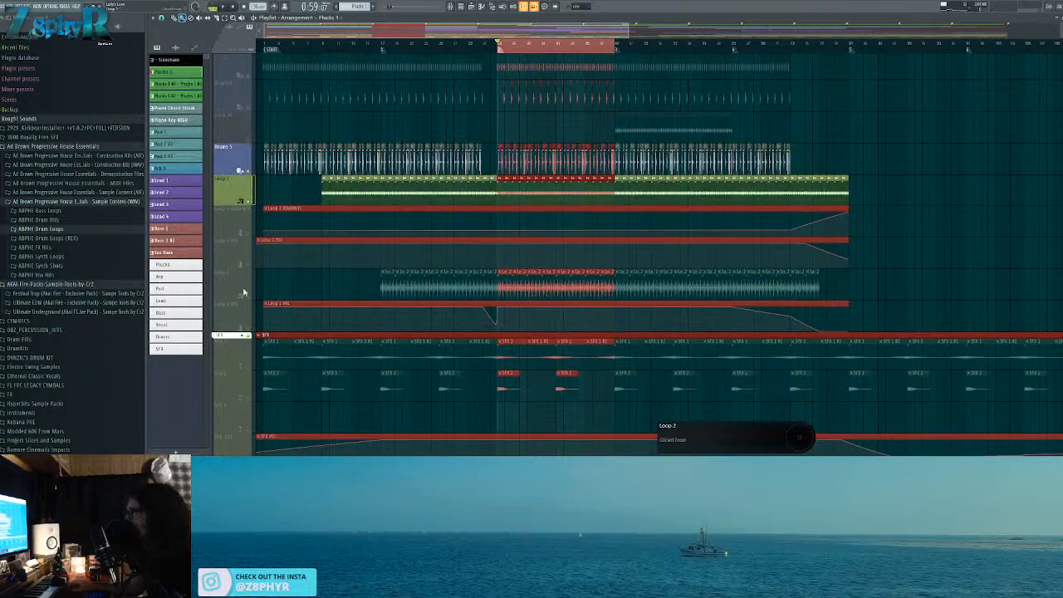
# Step: Unmute the Loop 2 track and the Loop 2 VOL, Loop 1 VOL and Loop 1 HIGHPASS automation tracks
pyautogui.click(251, 301)
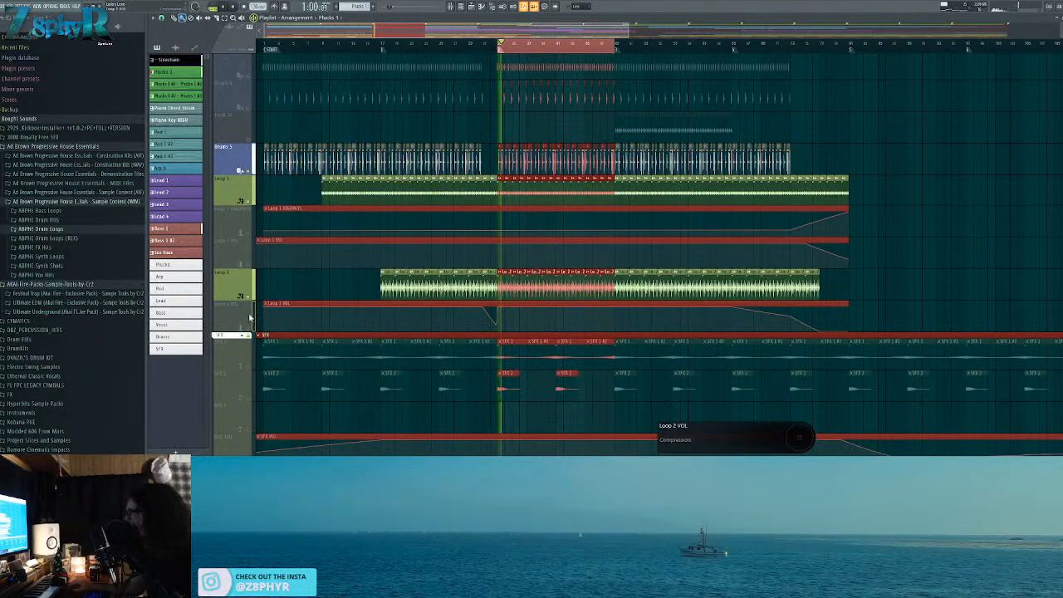
pyautogui.click(252, 305)
pyautogui.click(253, 253)
pyautogui.click(253, 221)
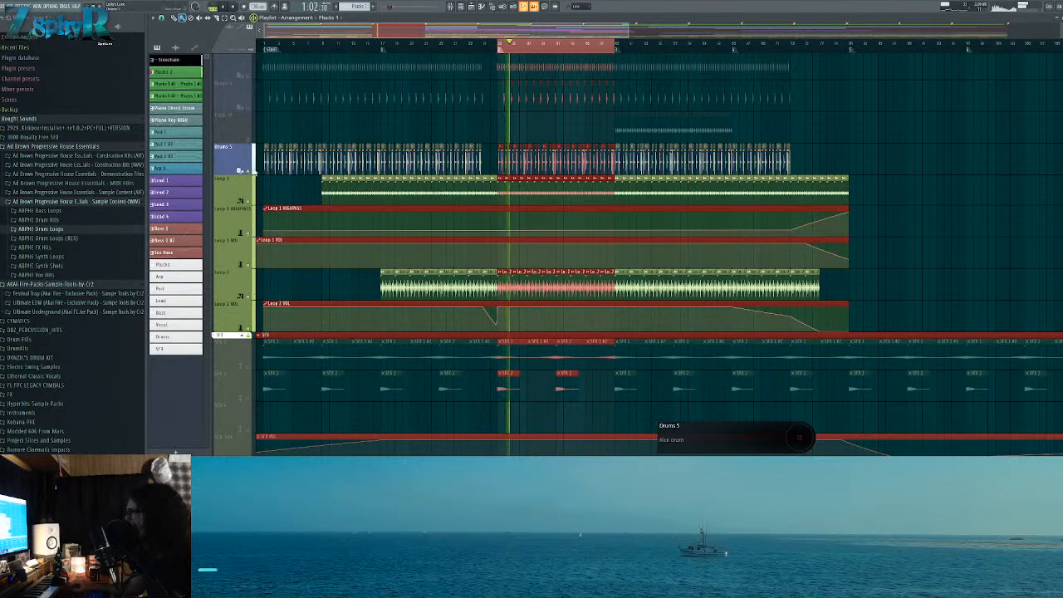
# Step: Stop playback and unmute the Drums 3 and Drums 4 tracks
pyautogui.scroll(5, 291, 157)
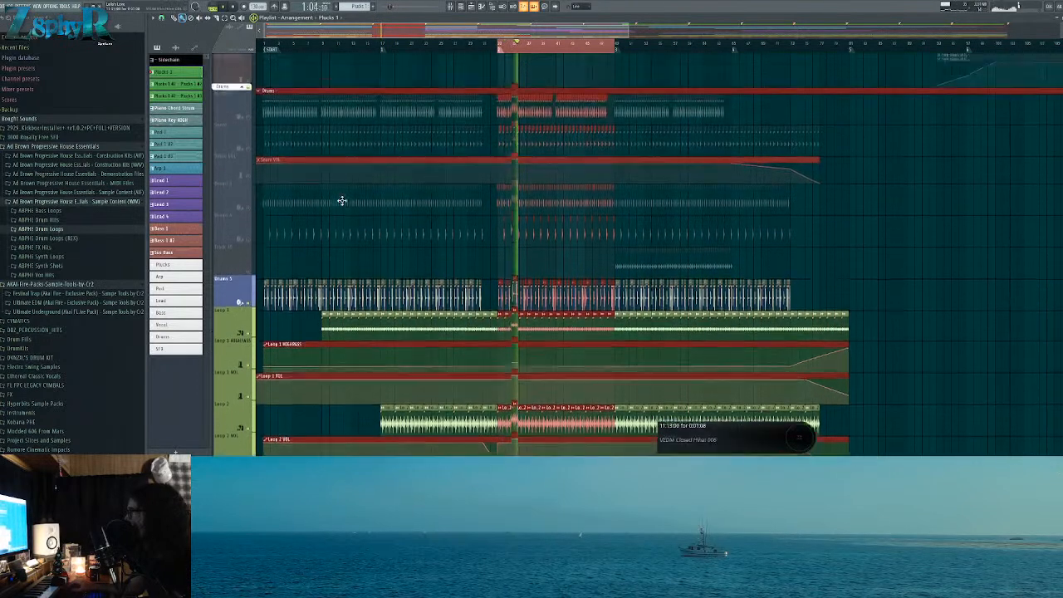
pyautogui.press('space')
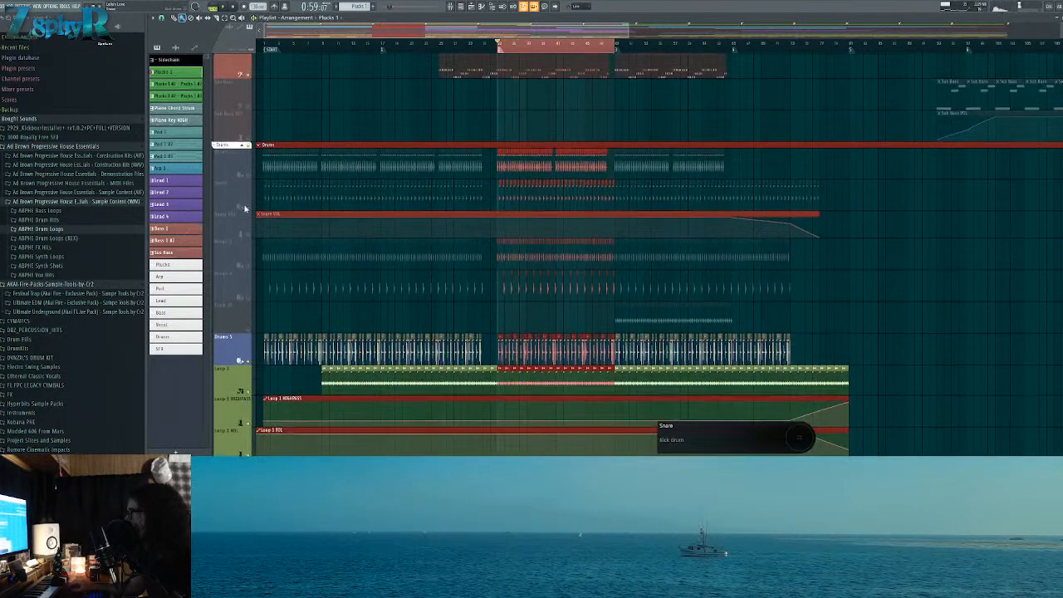
pyautogui.click(250, 266)
pyautogui.click(249, 298)
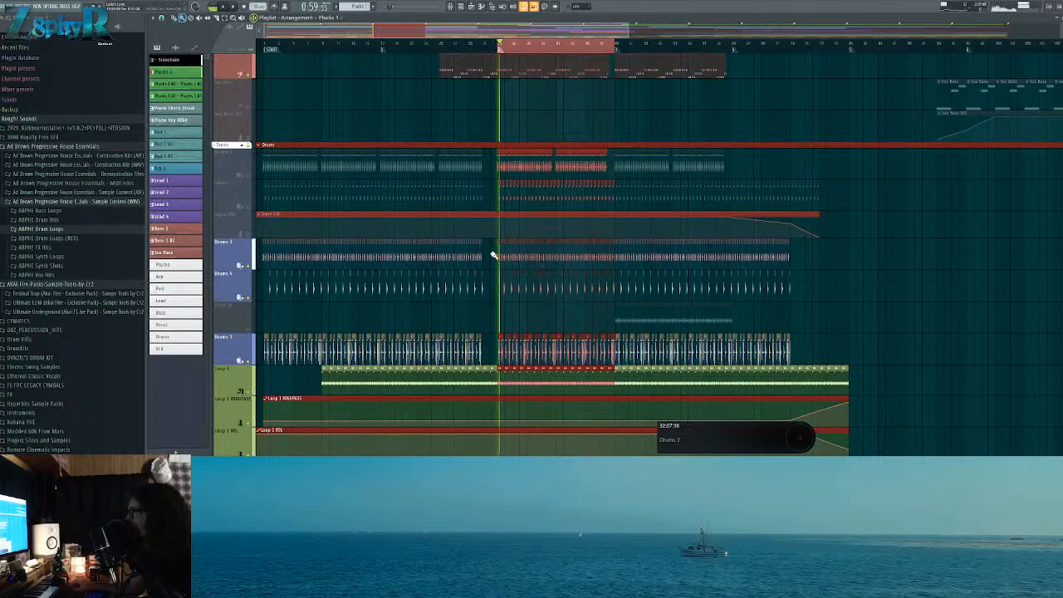
# Step: Examine the unmuted drum and loop clips up close during playback from marker 2, and return to the wider arrangement
pyautogui.scroll(5, 470, 294)
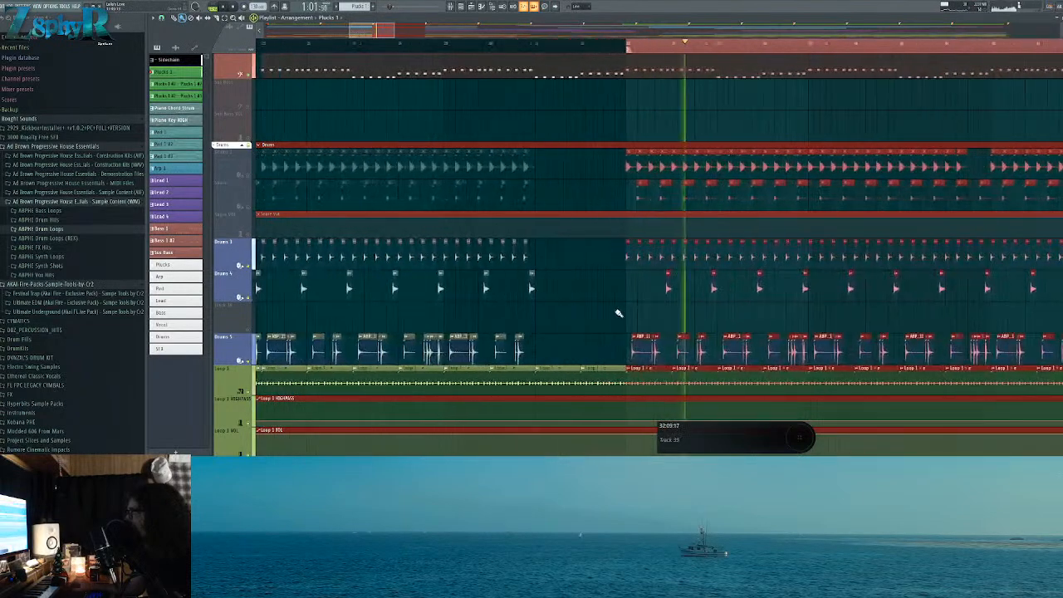
pyautogui.scroll(-3, 493, 307)
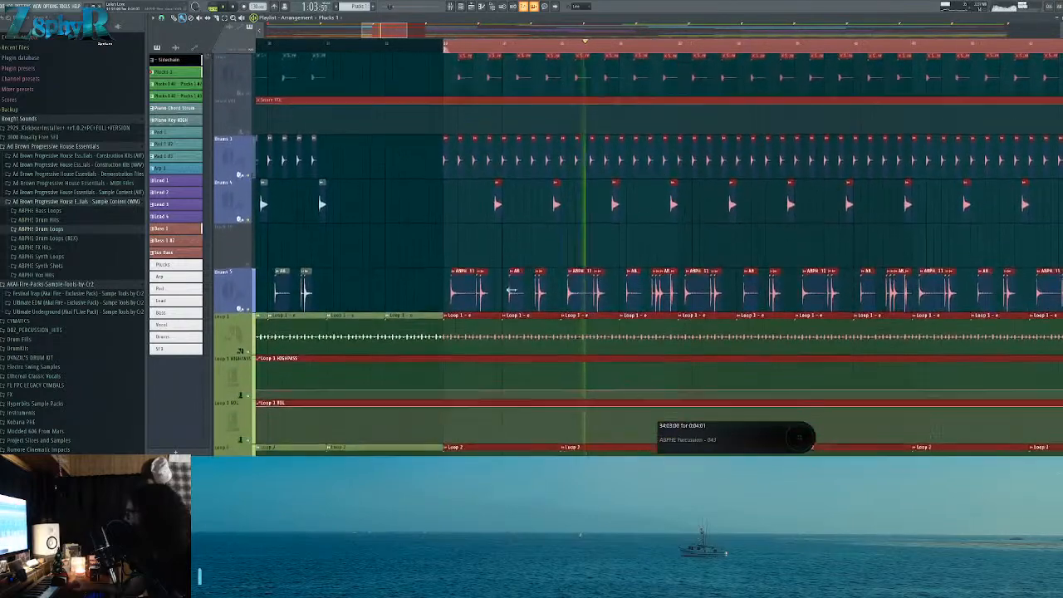
pyautogui.moveTo(596, 245); pyautogui.dragTo(467, 242)
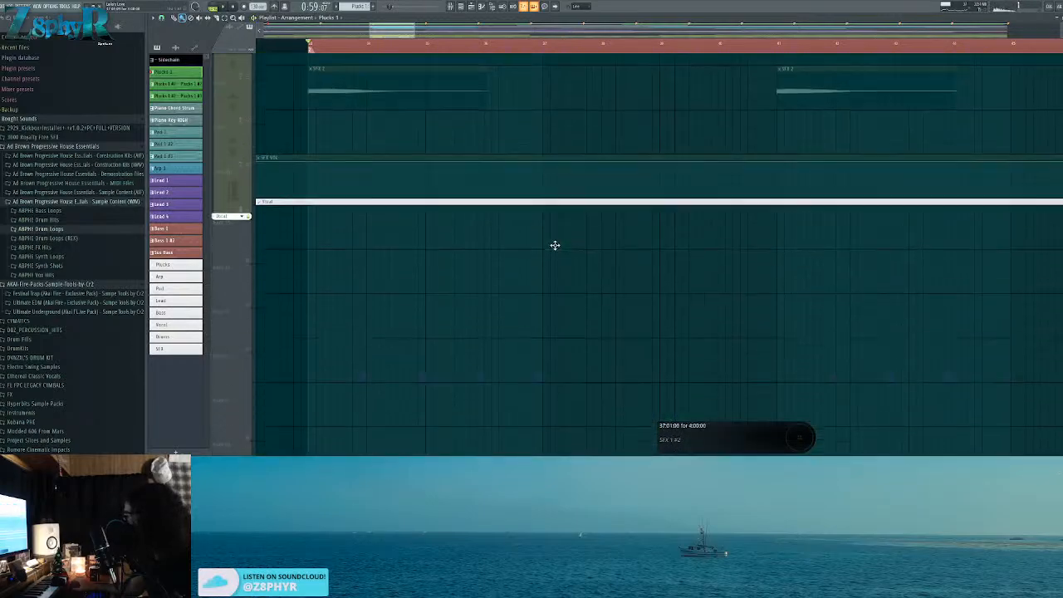
pyautogui.scroll(3, 555, 244)
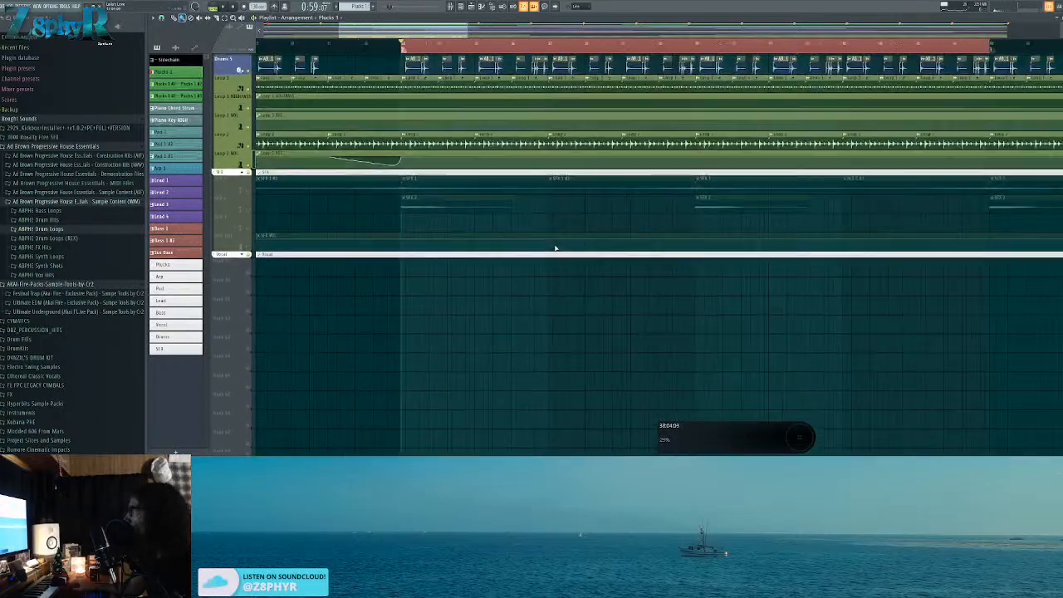
pyautogui.scroll(-2, 556, 246)
pyautogui.scroll(3, 564, 241)
pyautogui.scroll(6, 565, 245)
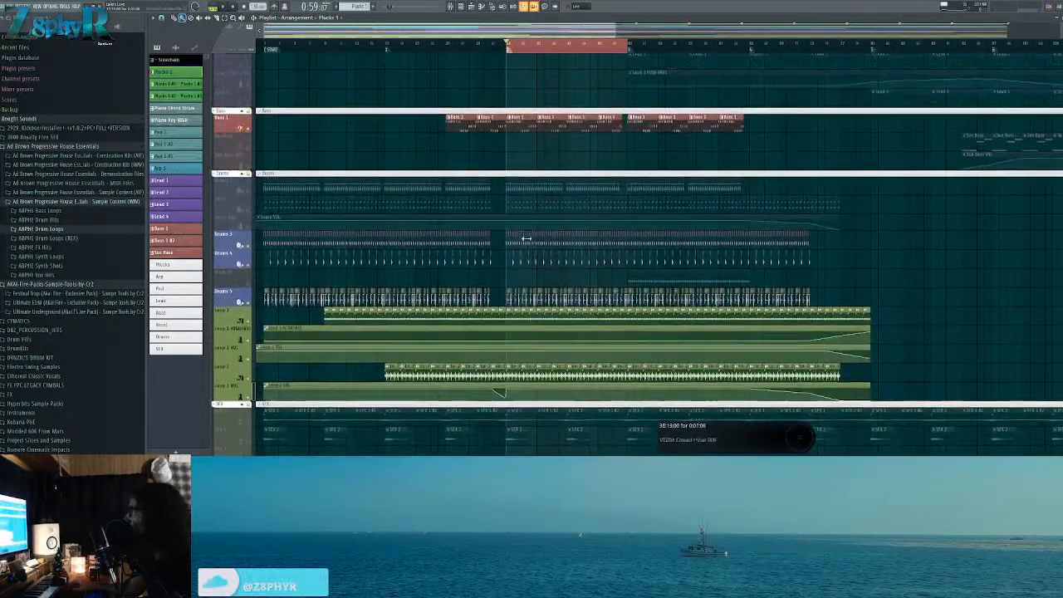
# Step: Unmute the Arp 1 track with its CUTOFF, Delay and HIGH PASS automation tracks, and briefly play from marker 2
pyautogui.scroll(5, 440, 249)
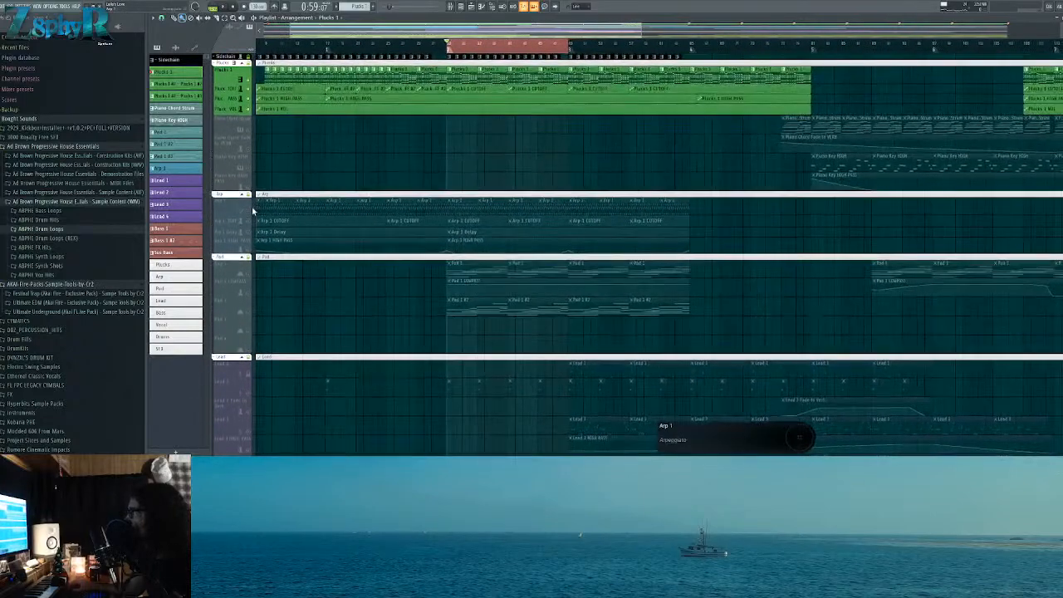
pyautogui.click(252, 222)
pyautogui.click(250, 233)
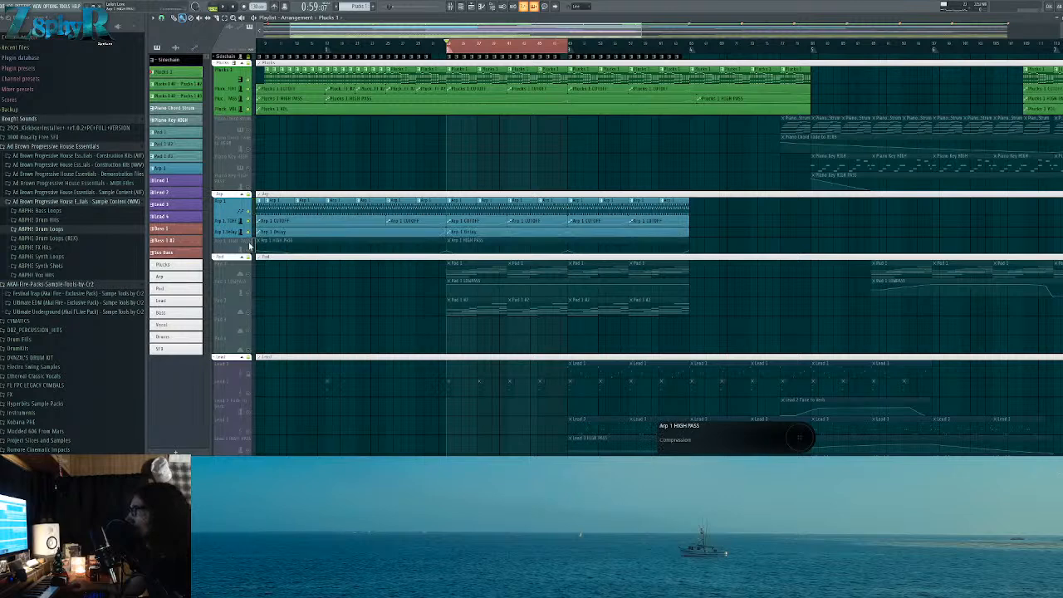
pyautogui.click(249, 249)
pyautogui.press('space')
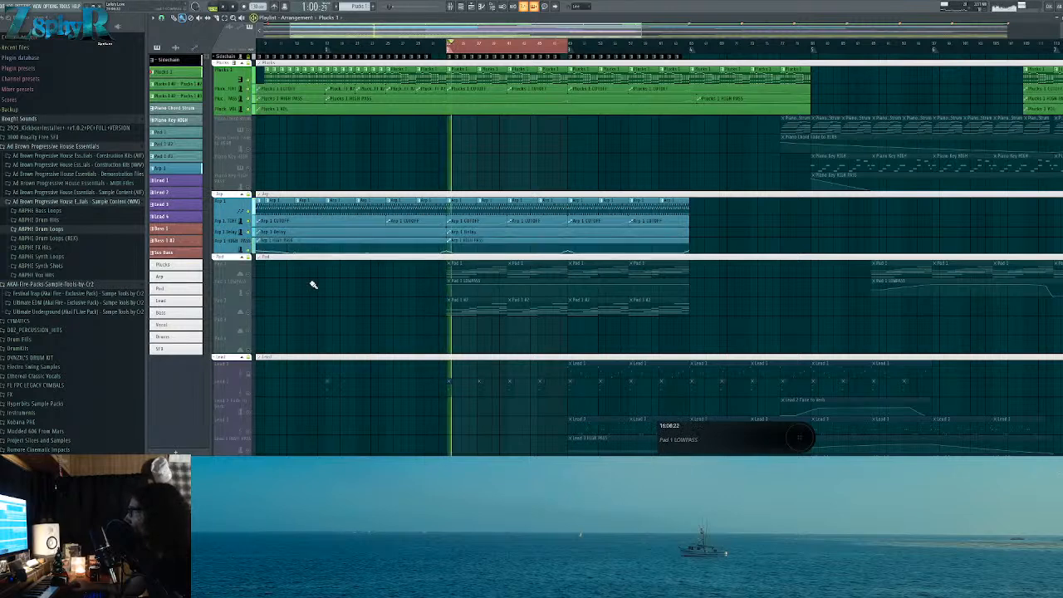
pyautogui.press('space')
# Step: Open the Arp 1 pattern in the Piano roll and examine its notes up close
pyautogui.click(461, 210)
pyautogui.doubleClick(462, 209)
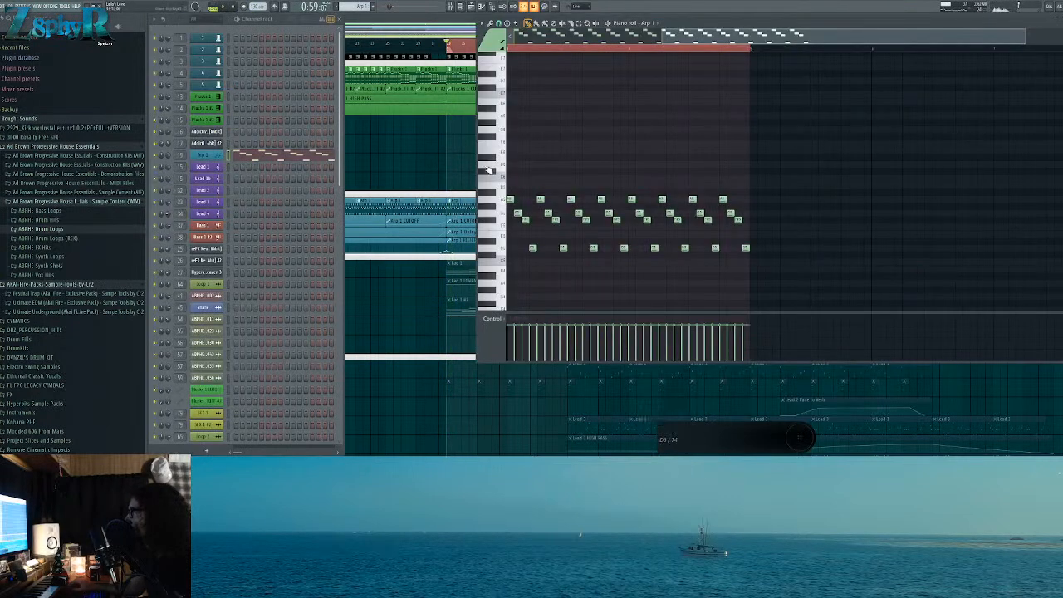
pyautogui.click(257, 162)
pyautogui.click(258, 162)
pyautogui.scroll(4, 545, 177)
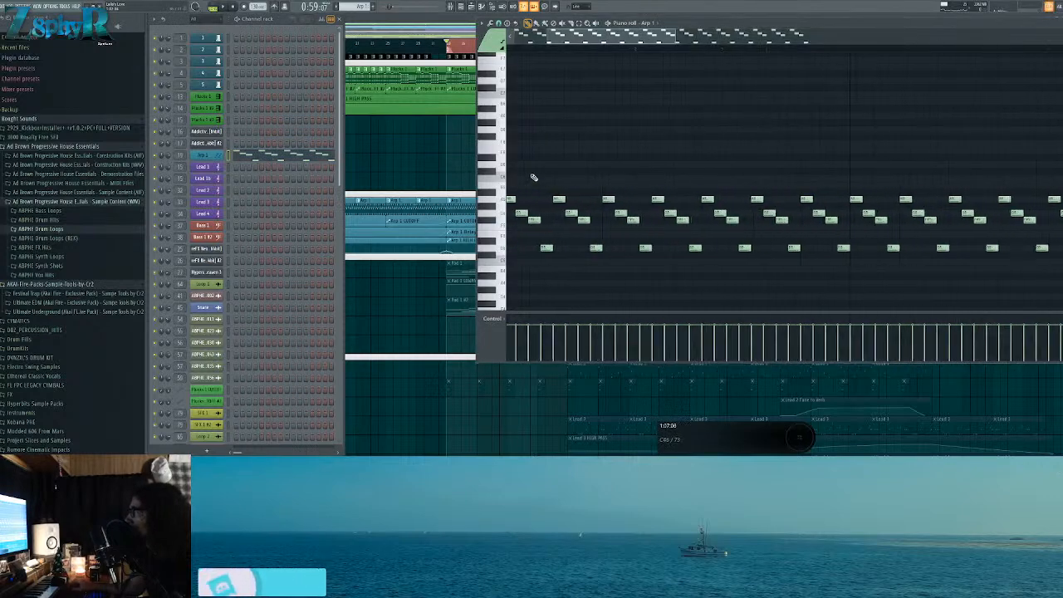
pyautogui.click(505, 215)
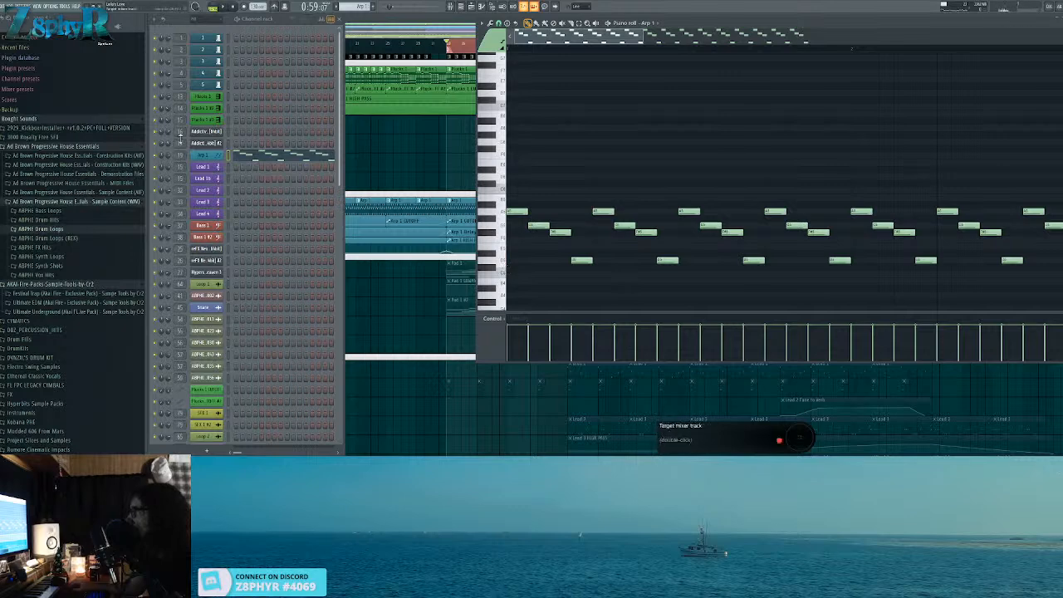
# Step: View the Sylenth1 instrument on the Arp 1 channel and return to the Playlist
pyautogui.click(209, 156)
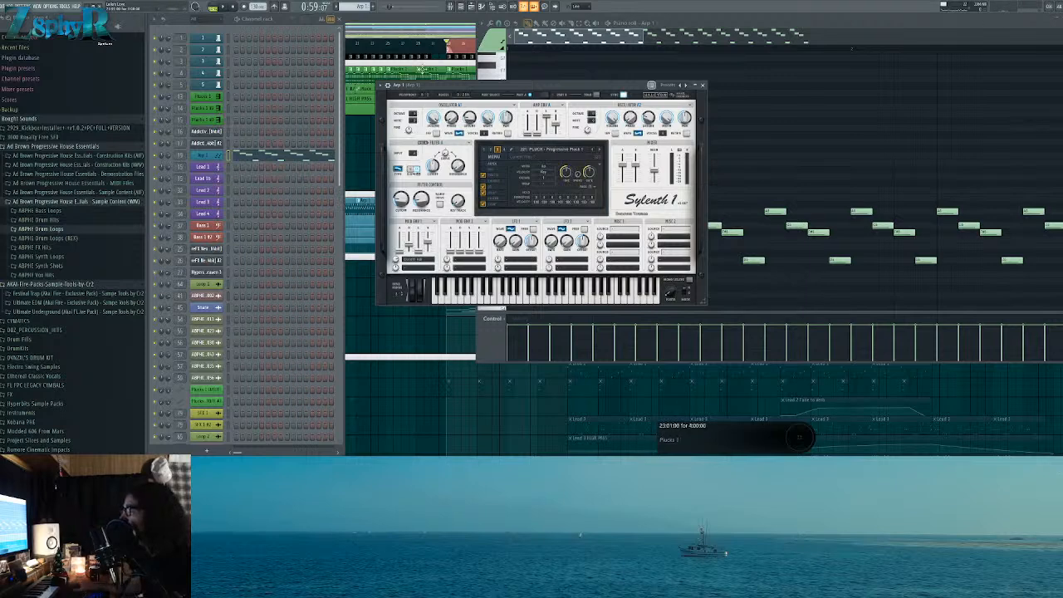
pyautogui.moveTo(486, 84); pyautogui.dragTo(466, 93)
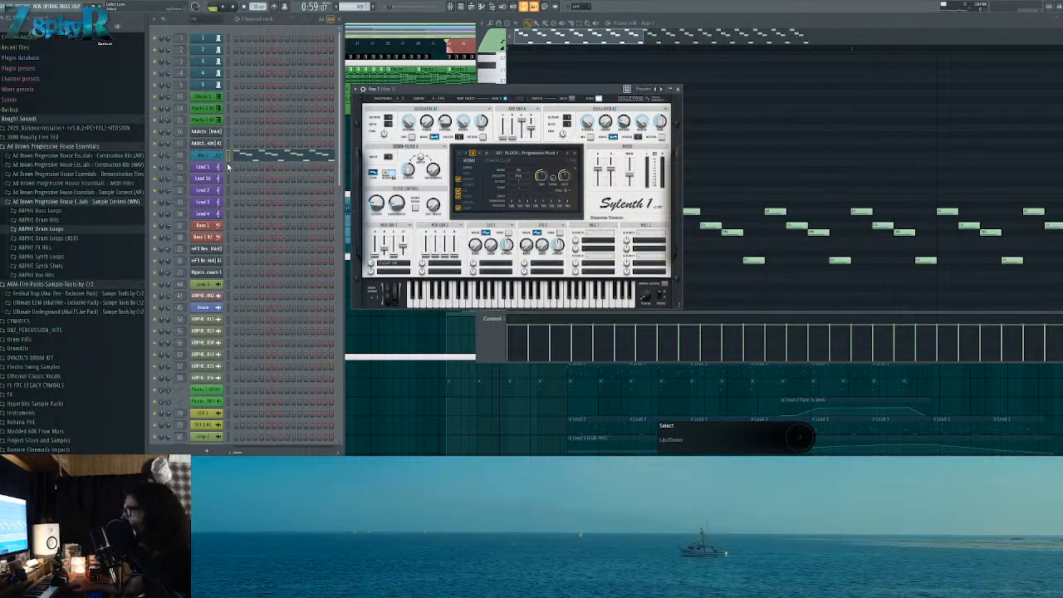
pyautogui.click(424, 17)
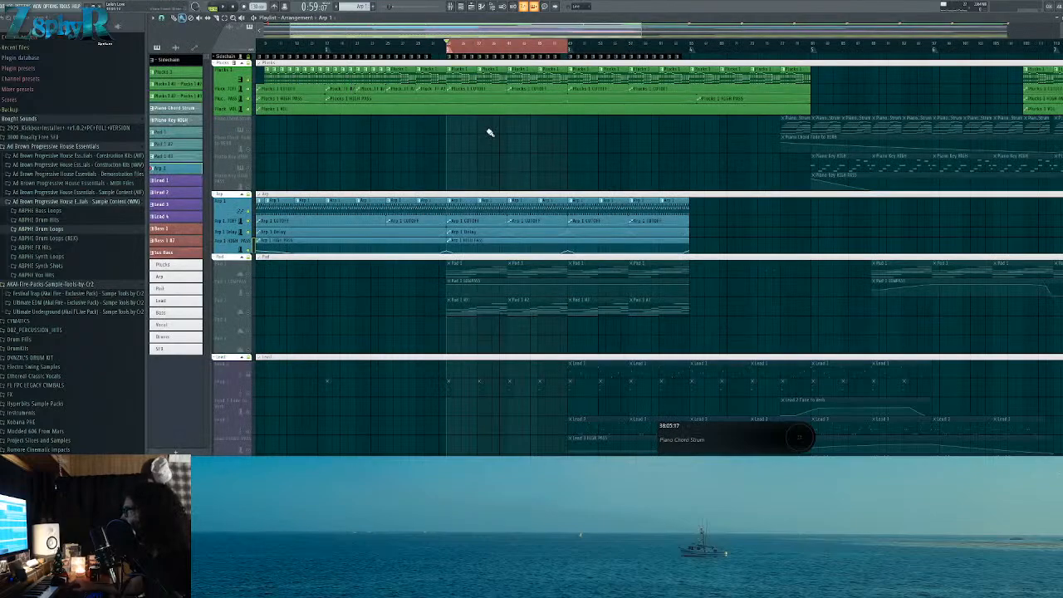
# Step: Open the Plucks 1 pattern, examine its chord notes in the Piano roll, and return to the Playlist
pyautogui.hscroll(5, 561, 147)
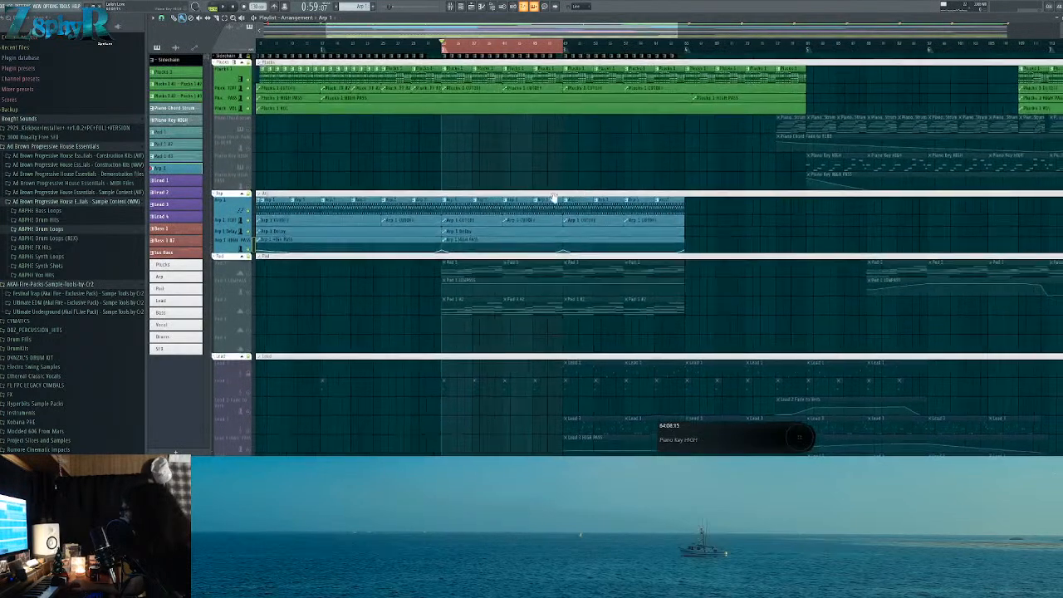
pyautogui.scroll(-5, 563, 166)
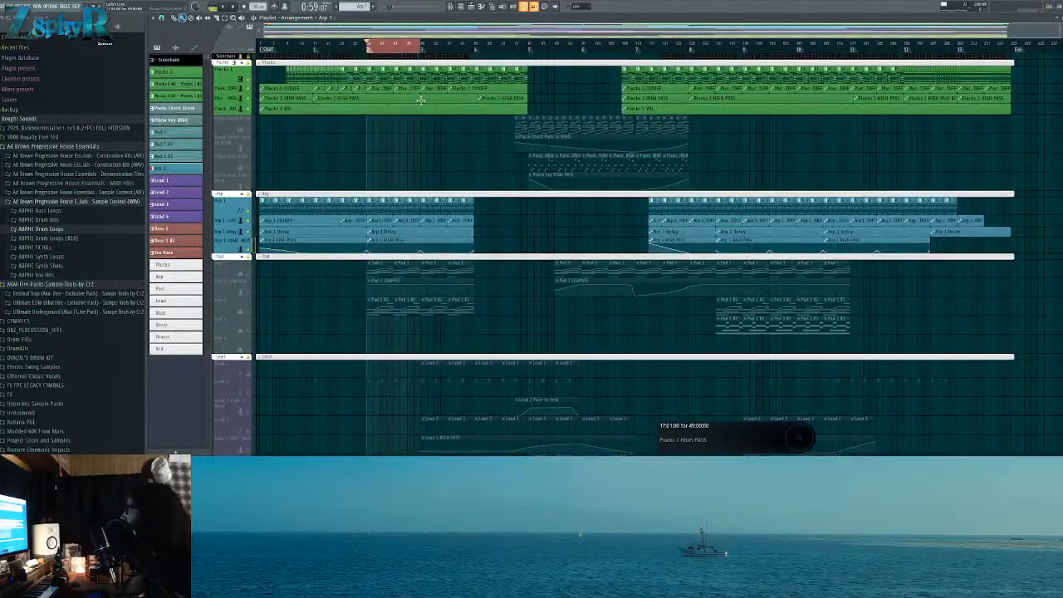
pyautogui.doubleClick(371, 76)
pyautogui.scroll(-5, 598, 185)
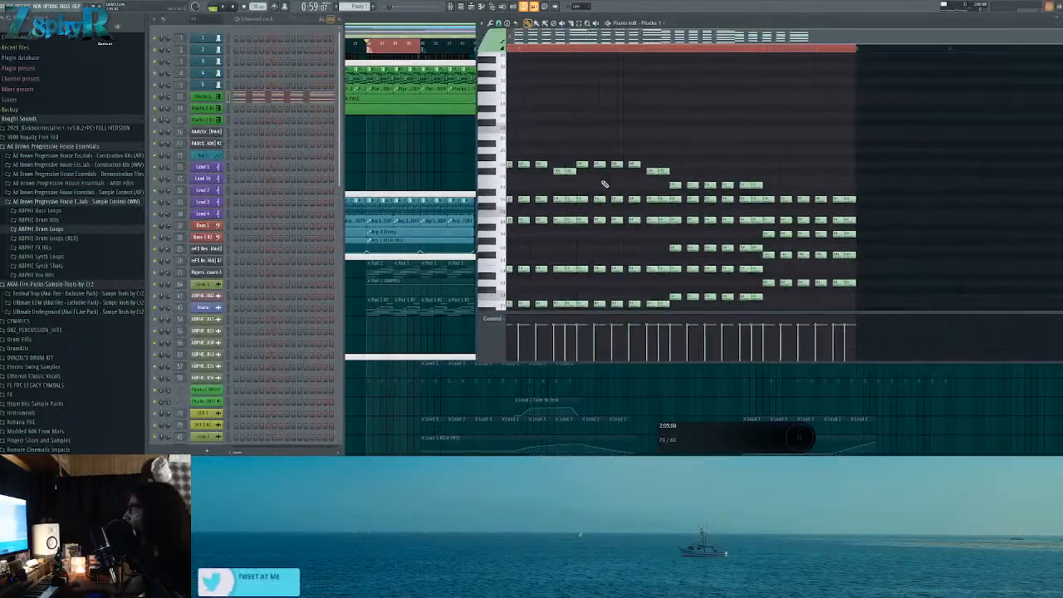
pyautogui.scroll(-2, 740, 245)
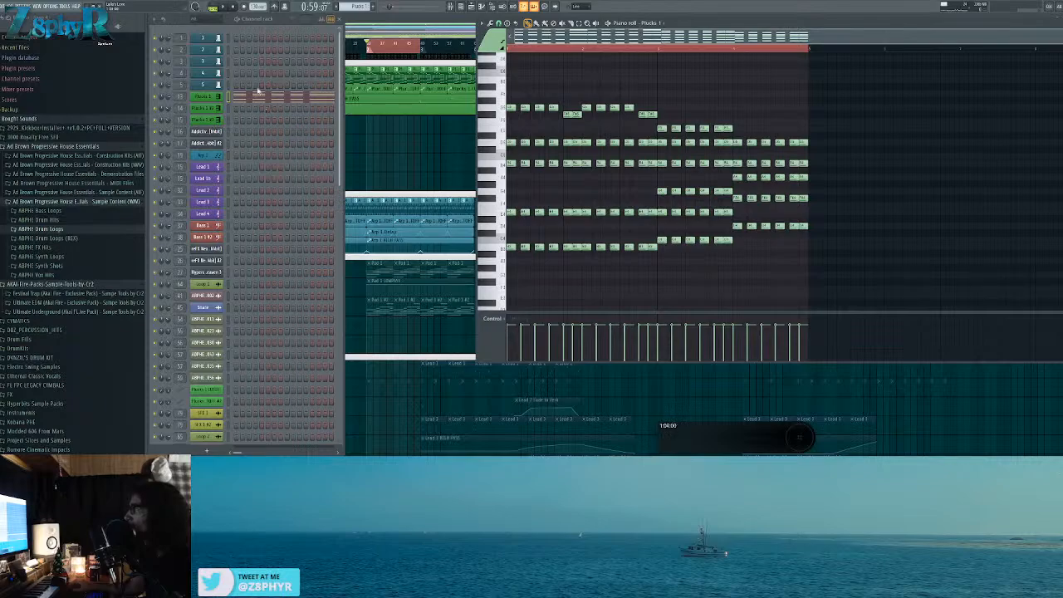
pyautogui.click(389, 34)
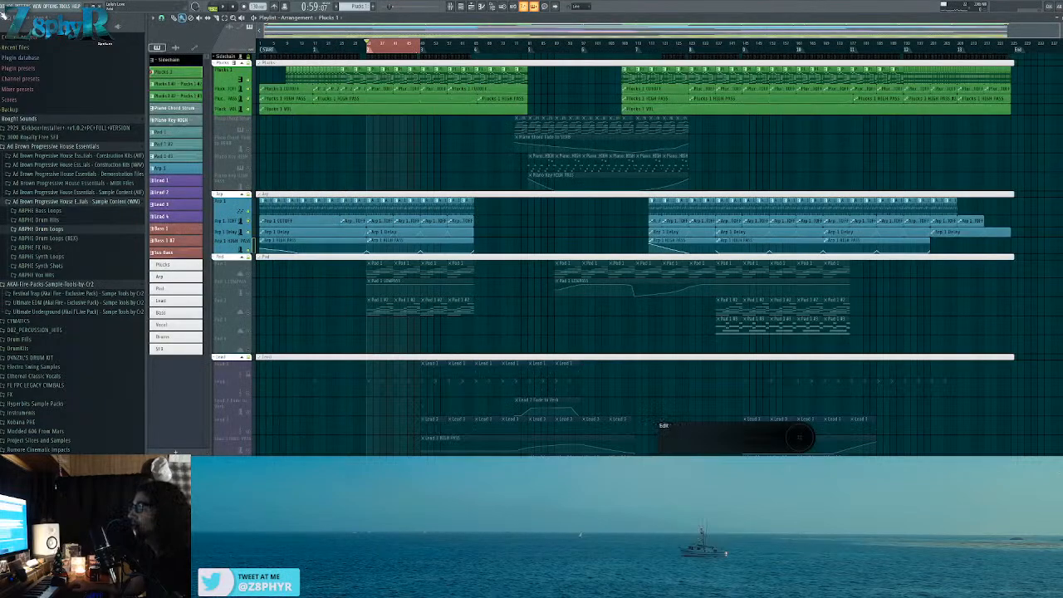
# Step: Look over the whole arrangement and unmute the Pad 1, Pad 1 LOWPASS, Pad 2, Pad 3 and Pad 4 tracks
pyautogui.scroll(-6, 443, 230)
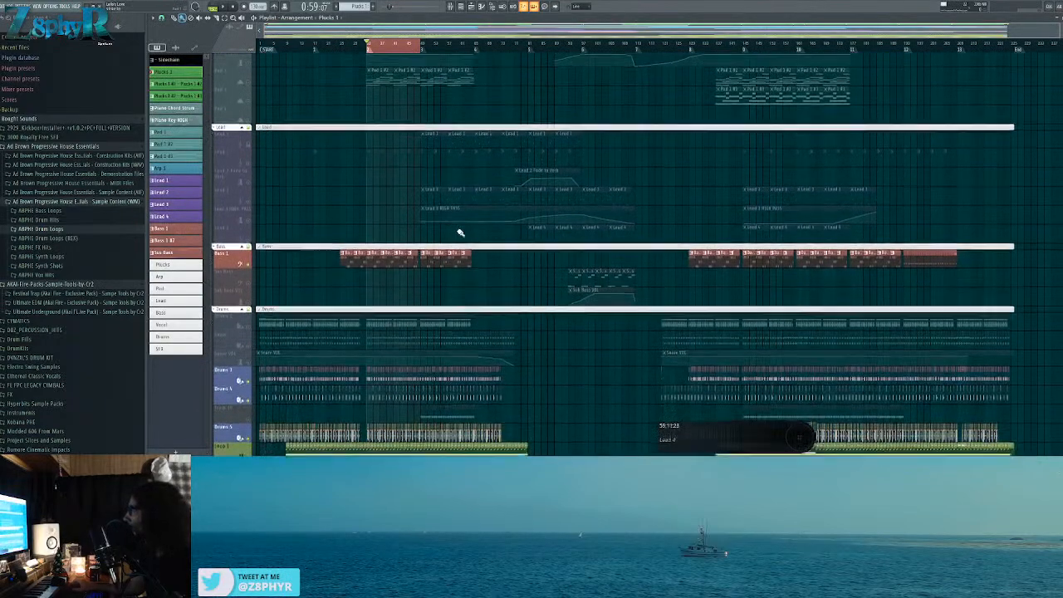
pyautogui.scroll(-8, 576, 255)
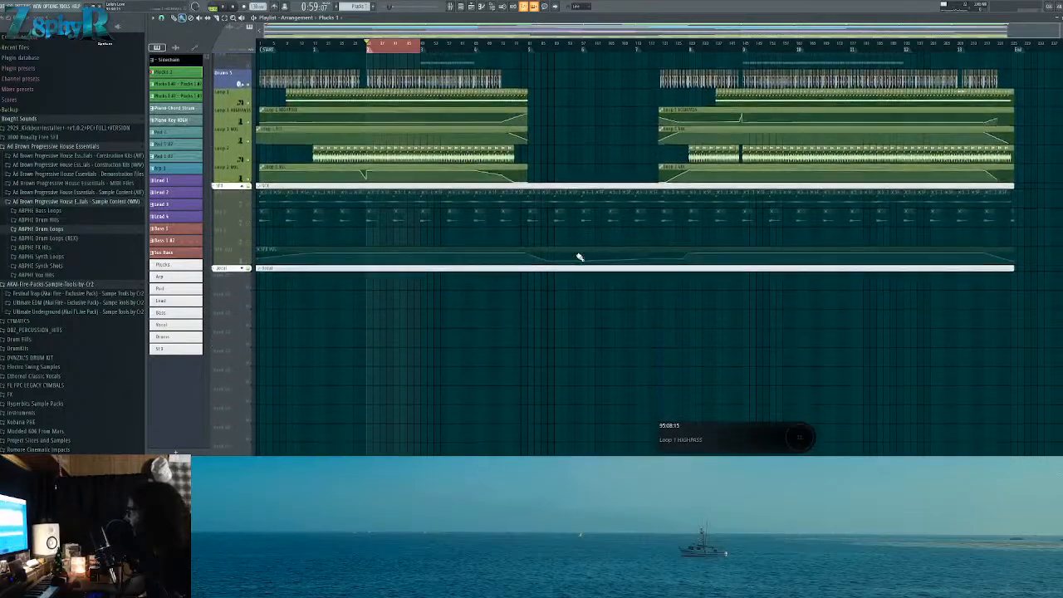
pyautogui.scroll(12, 579, 274)
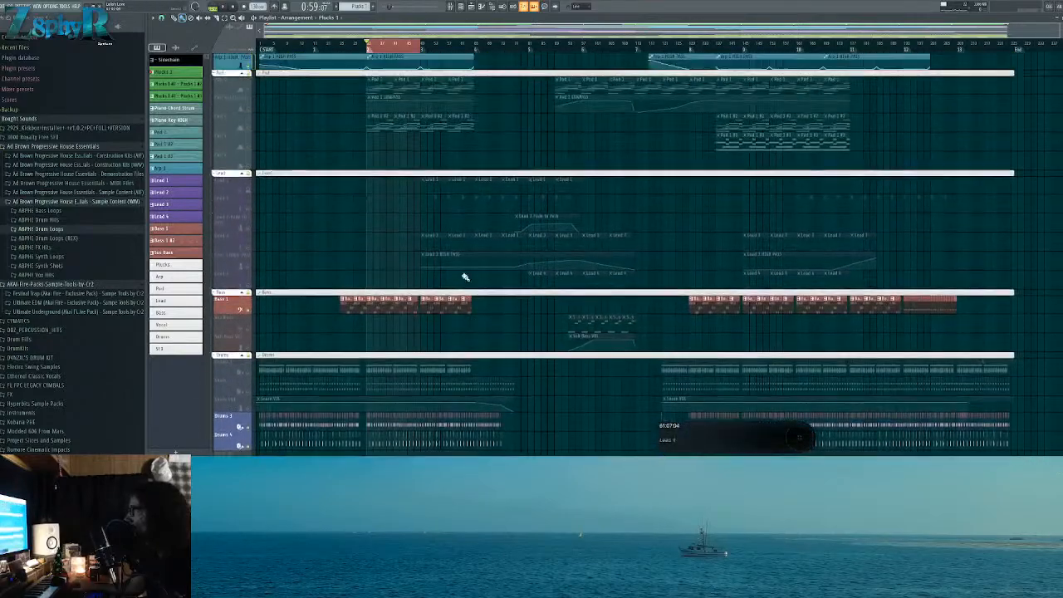
pyautogui.scroll(2, 459, 282)
pyautogui.click(248, 276)
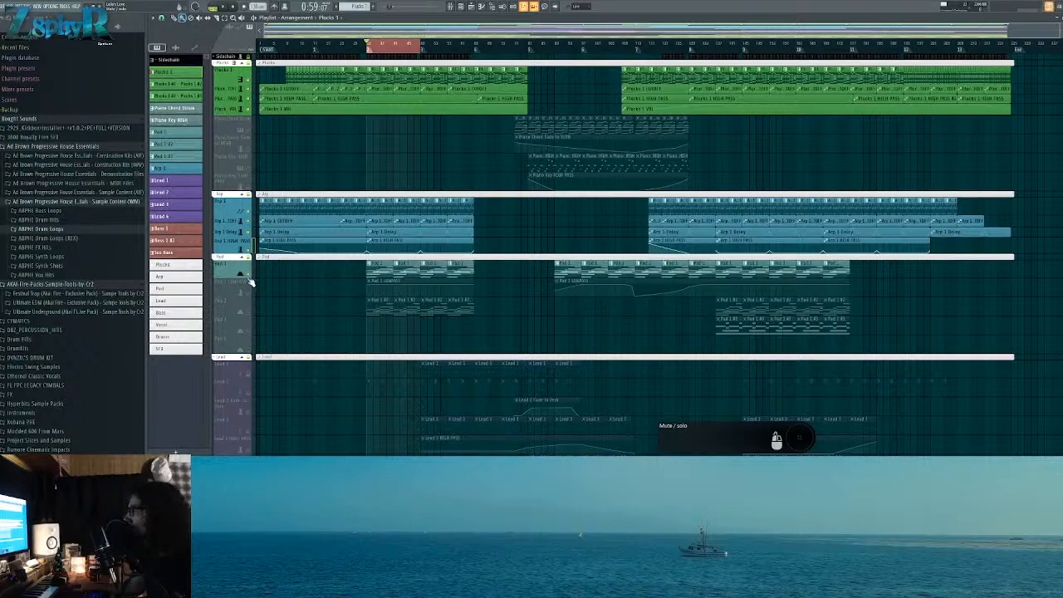
pyautogui.click(250, 294)
pyautogui.click(248, 312)
pyautogui.click(250, 331)
pyautogui.click(249, 350)
# Step: Unmute the Lead 1 to Lead 4 tracks together with the Lead 2 Fade to Verb and Lead 3 HIGH PASS automation tracks
pyautogui.scroll(-3, 309, 308)
pyautogui.click(248, 297)
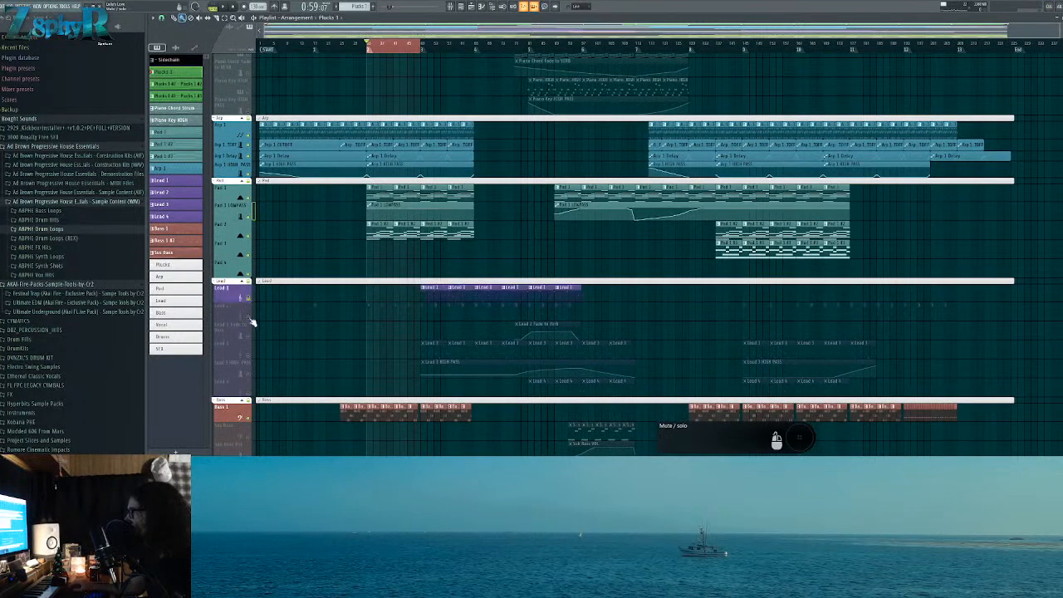
pyautogui.click(248, 334)
pyautogui.click(248, 354)
pyautogui.click(248, 373)
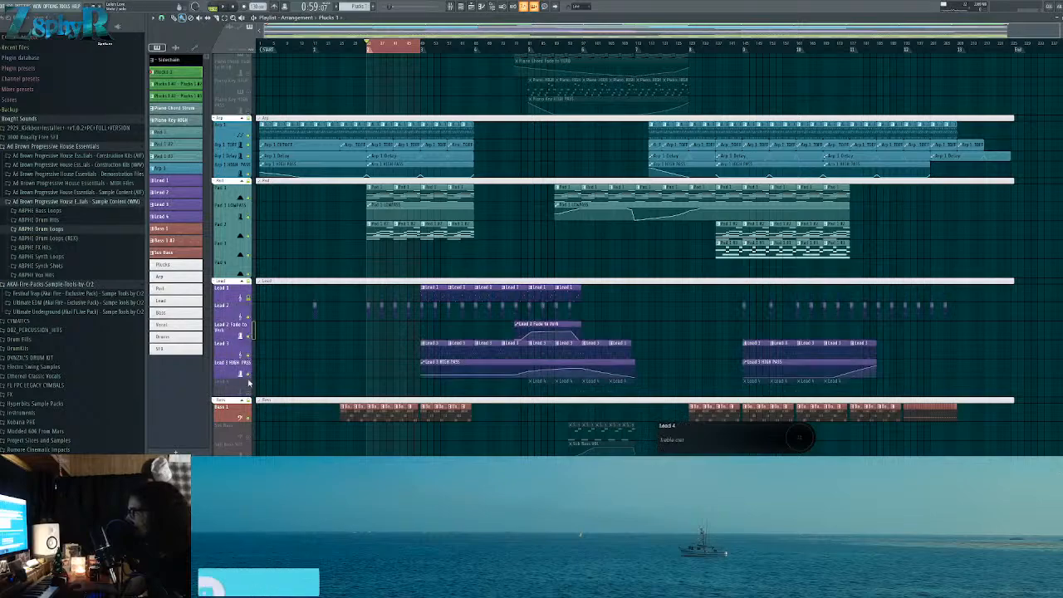
pyautogui.click(248, 391)
pyautogui.scroll(-2, 387, 356)
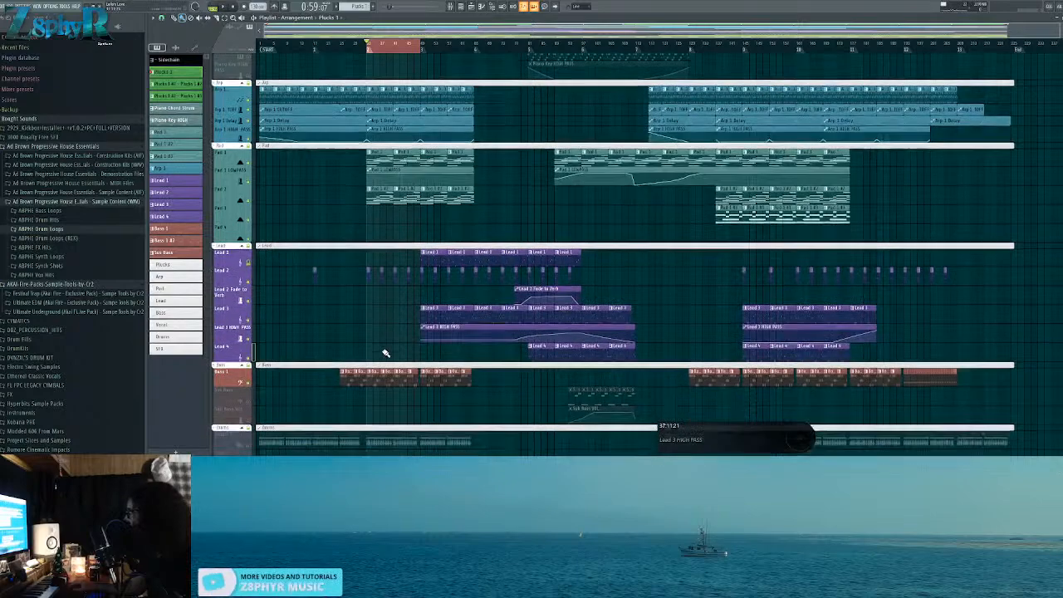
# Step: Unmute the Piano Chord Strum, Piano Chord Fade to VERB, Piano Key HIGH and Piano Key HIGH PASS tracks
pyautogui.scroll(1, 478, 353)
pyautogui.scroll(4, 478, 353)
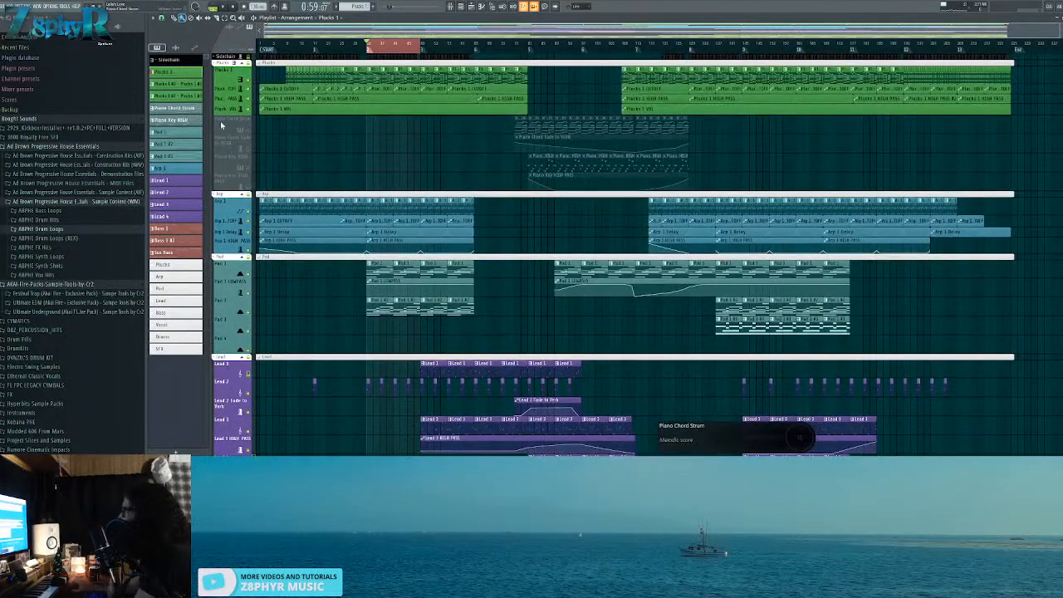
pyautogui.click(248, 124)
pyautogui.click(248, 142)
pyautogui.click(249, 162)
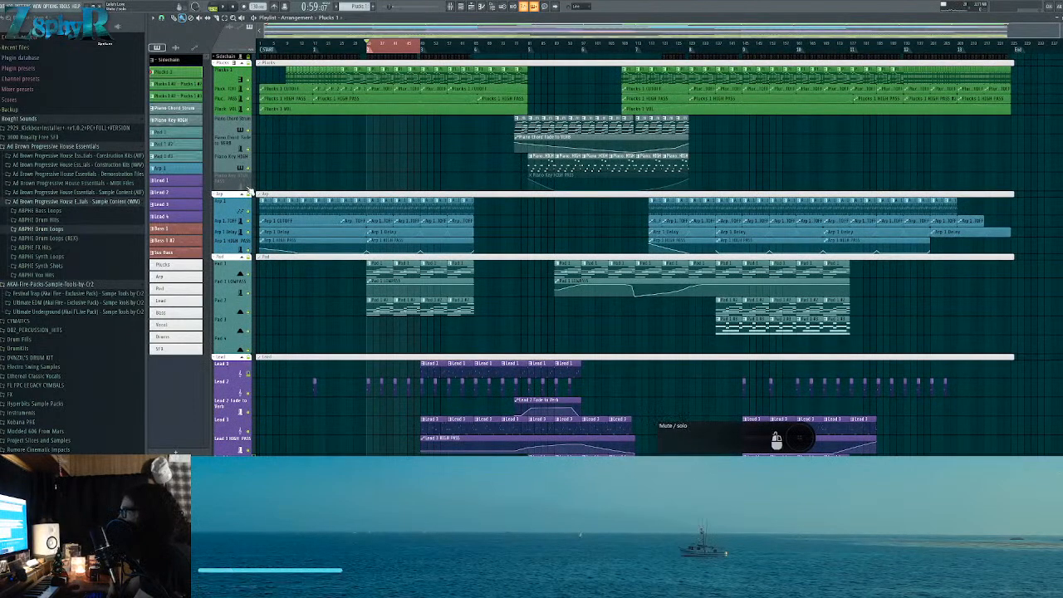
pyautogui.click(249, 182)
# Step: Unmute the remaining Sub Bass, Sub Bass VOL, Drums 1, Snare and Snare VOL tracks, plus SFX 1 to SFX 3 and SFX VOL
pyautogui.scroll(-5, 521, 179)
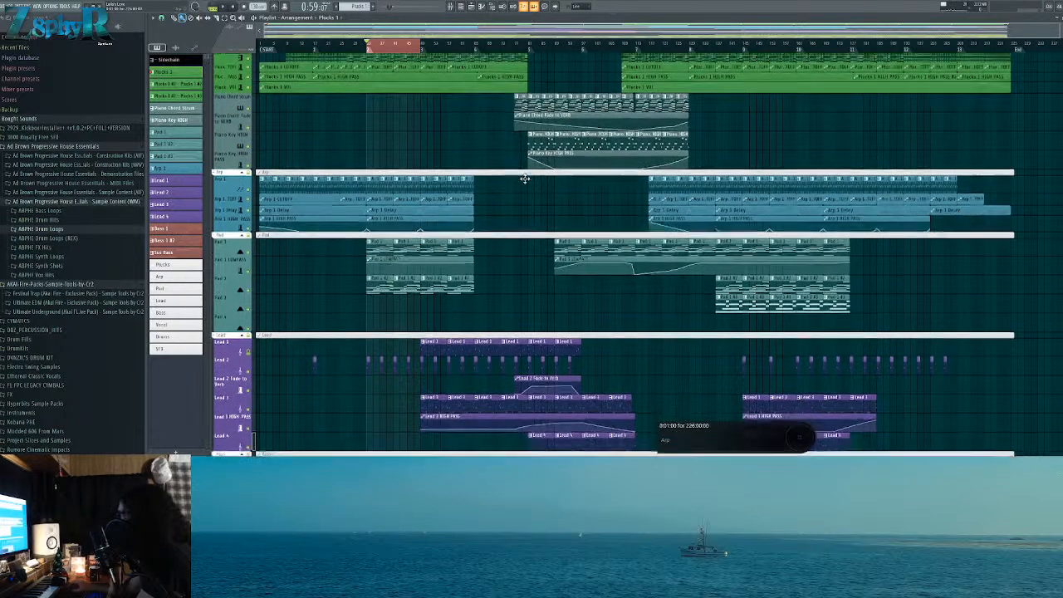
pyautogui.scroll(-5, 617, 164)
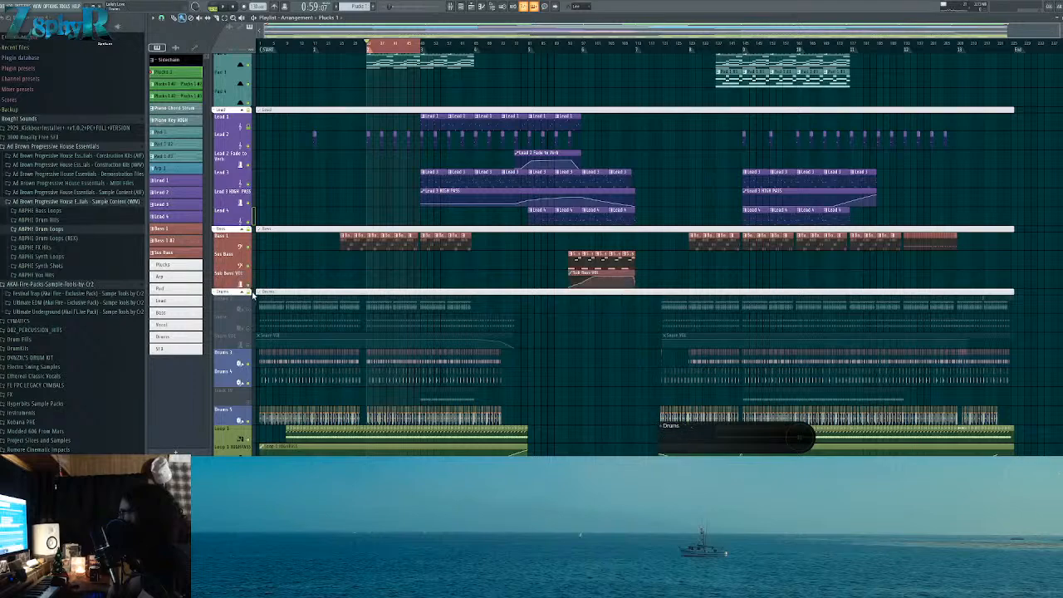
pyautogui.scroll(-10, 266, 341)
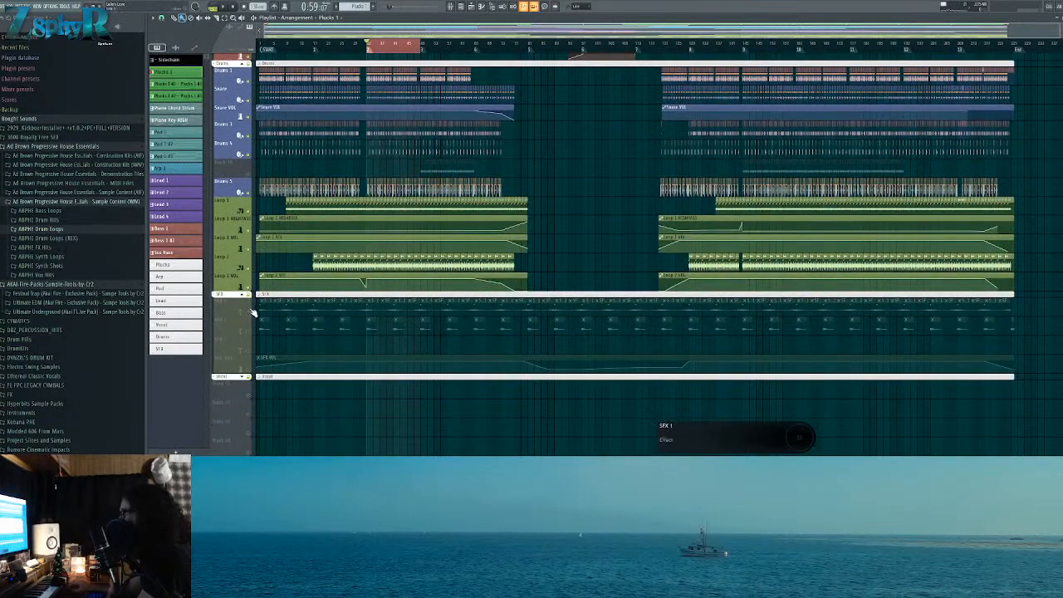
pyautogui.click(246, 311)
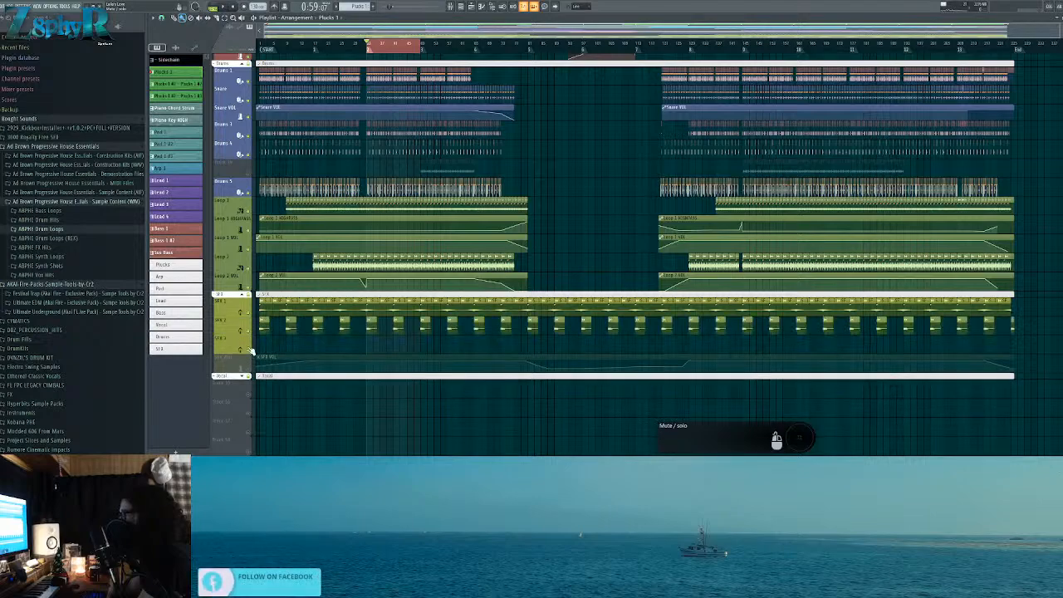
pyautogui.click(249, 369)
pyautogui.scroll(-2, 864, 328)
pyautogui.scroll(1, 524, 294)
# Step: Look over the full arrangement and examine the Pad 1 and Plucks 1 patterns' chord notes in the Piano roll
pyautogui.scroll(13, 518, 298)
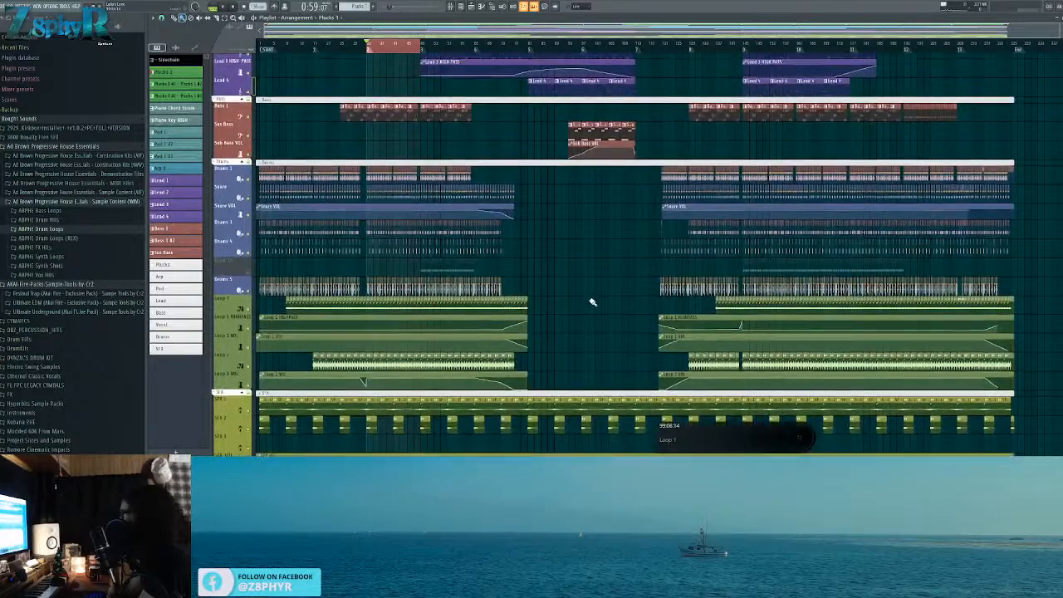
pyautogui.scroll(10, 592, 301)
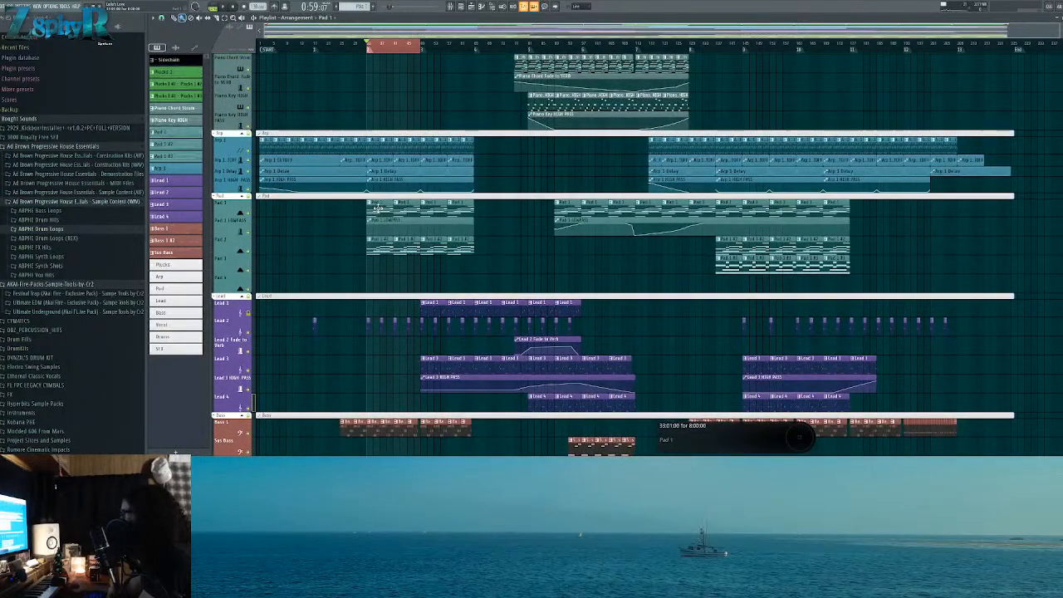
pyautogui.doubleClick(378, 207)
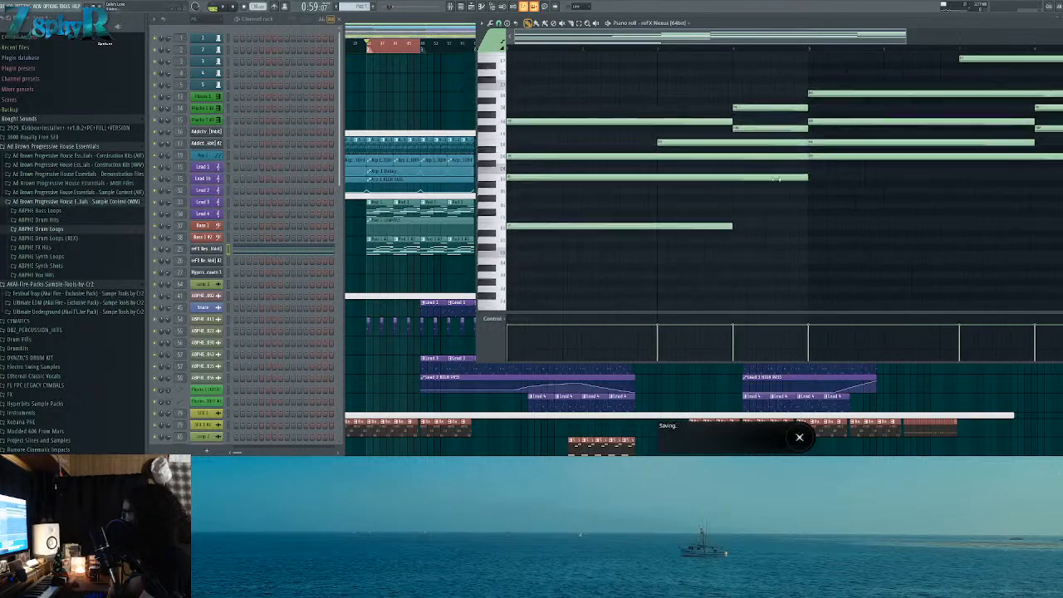
pyautogui.click(378, 77)
pyautogui.scroll(3, 375, 77)
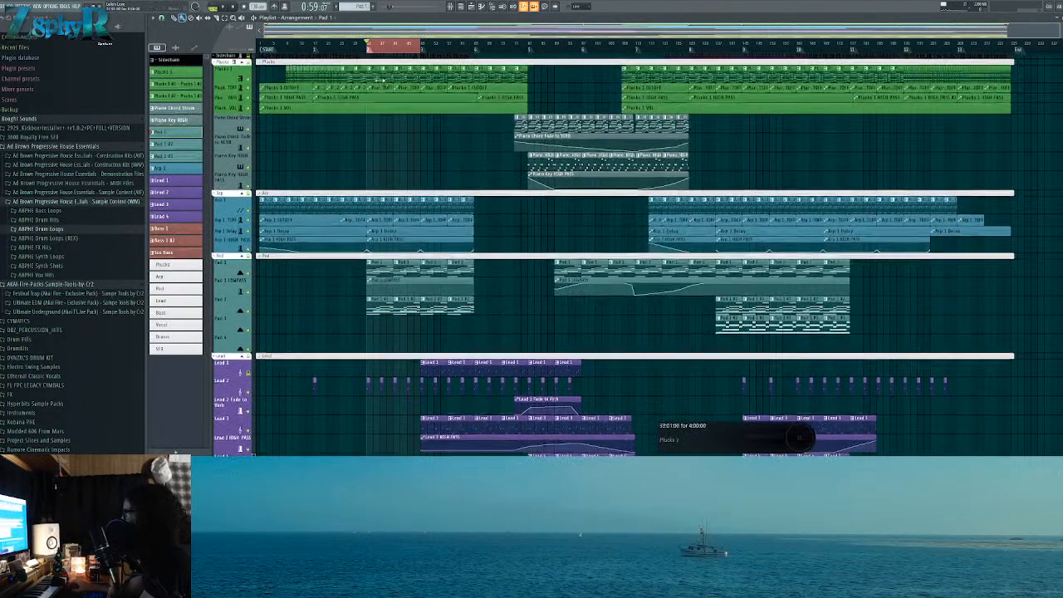
pyautogui.doubleClick(376, 78)
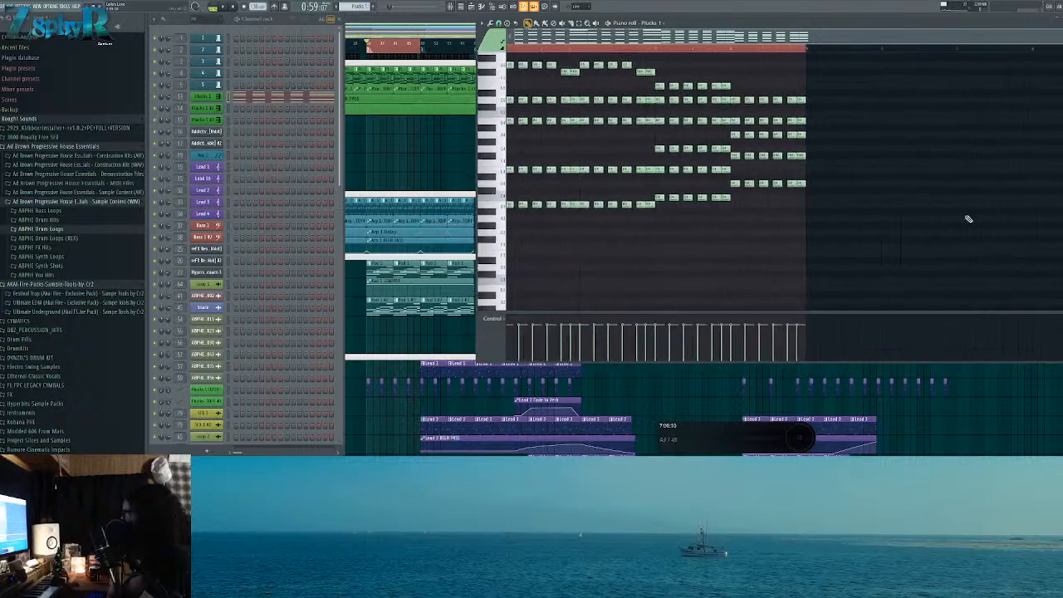
pyautogui.scroll(1, 724, 267)
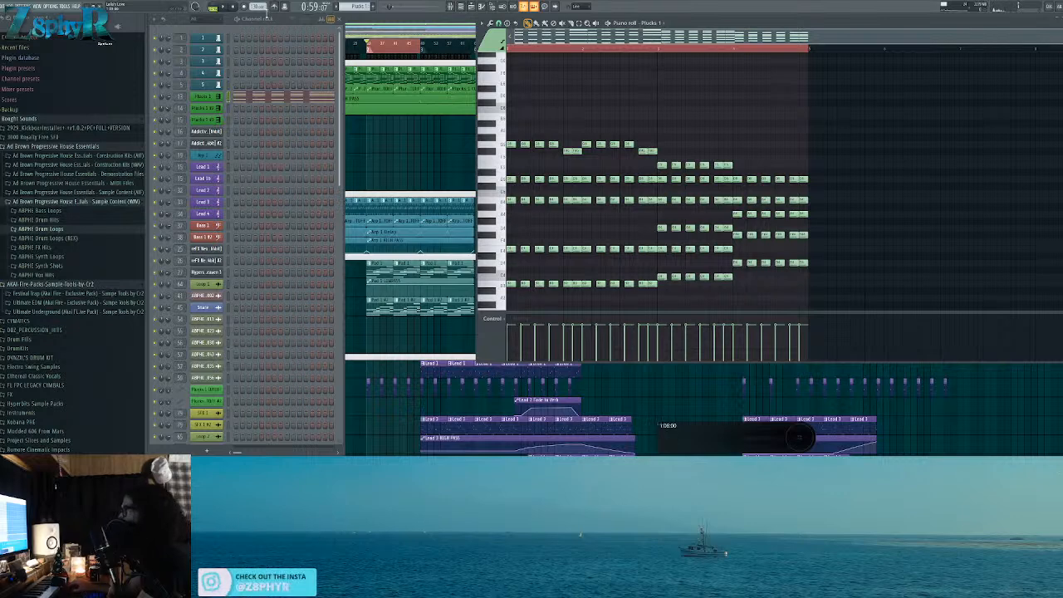
# Step: Start a new project from the [Night Aurora] Progressive House Template and load the note parts onto Piano and five Sampler channels
pyautogui.click(4, 7)
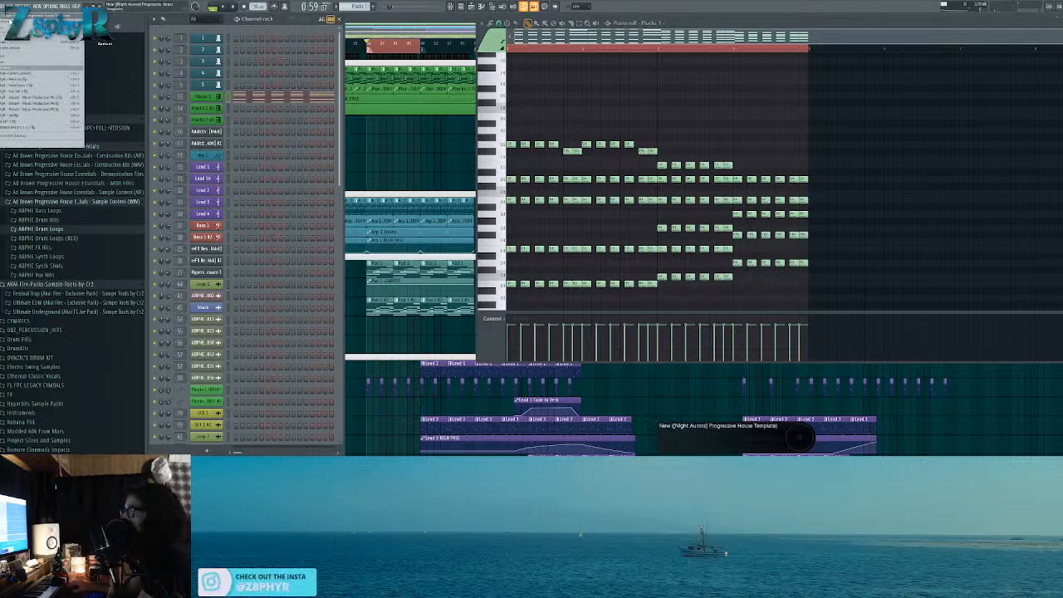
pyautogui.click(65, 46)
pyautogui.click(554, 251)
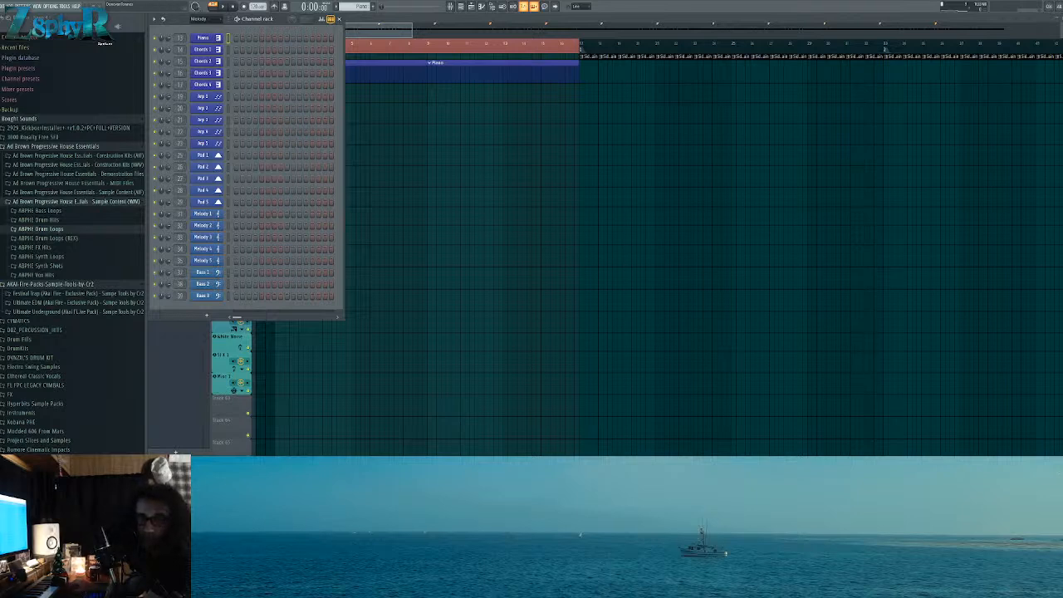
pyautogui.moveTo(217, 38); pyautogui.dragTo(283, 89)
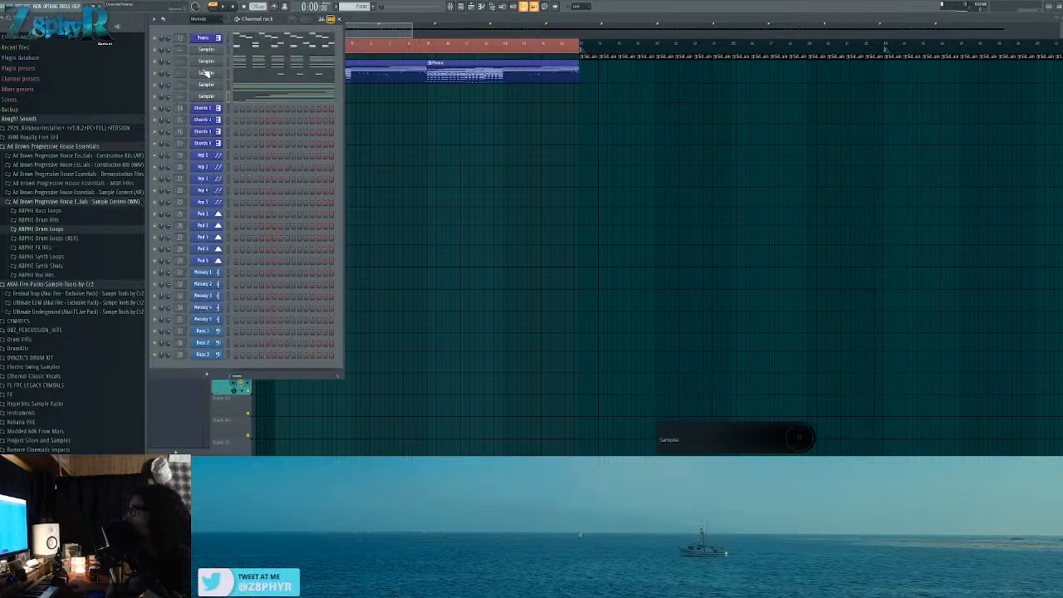
# Step: Play the loaded parts, examine the Piano channel's notes in the Piano roll, and stop playback
pyautogui.press('space')
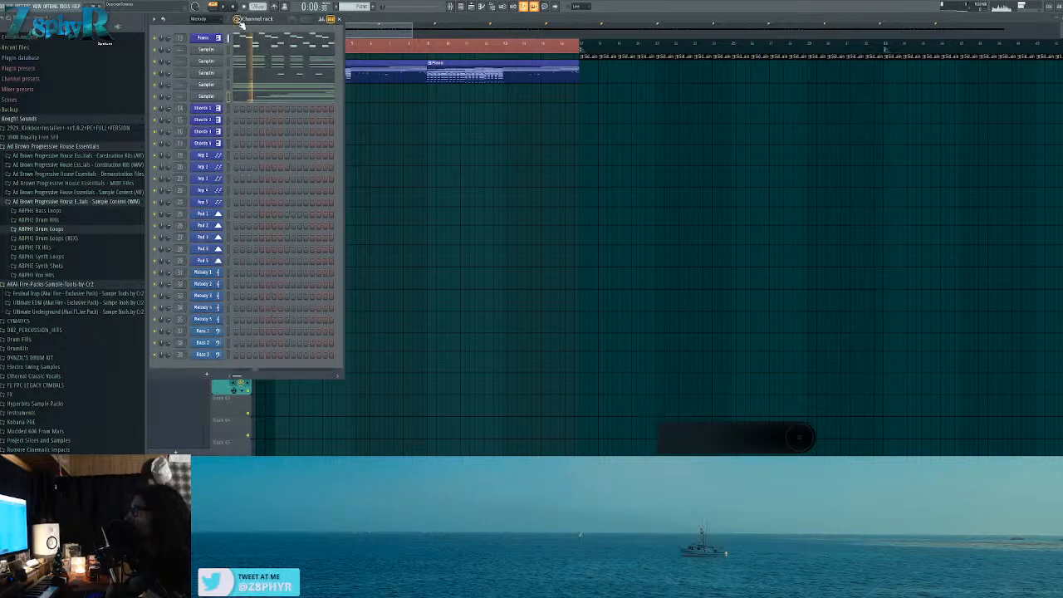
pyautogui.click(253, 40)
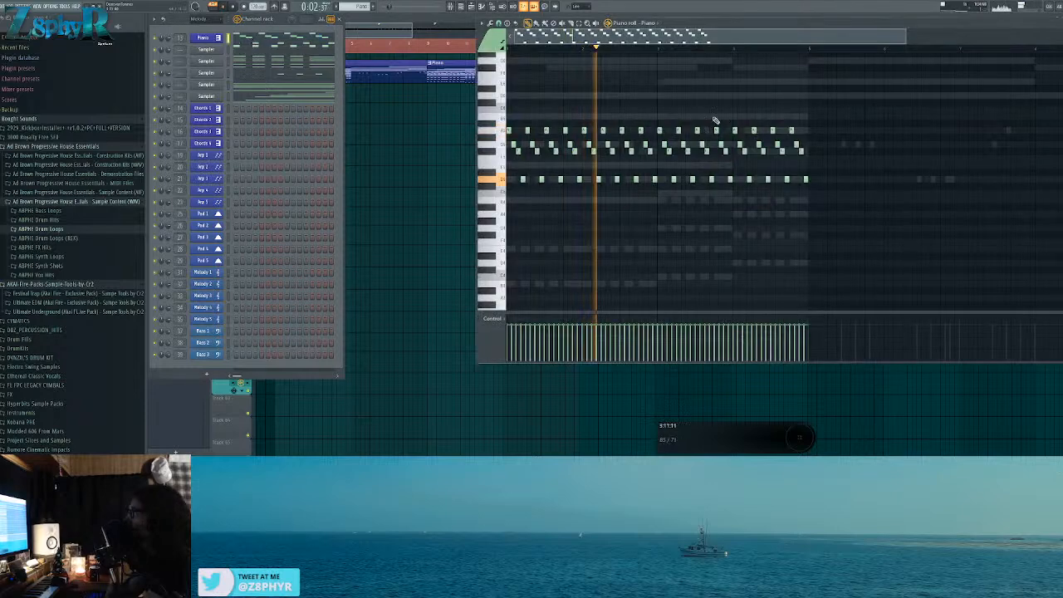
pyautogui.click(235, 6)
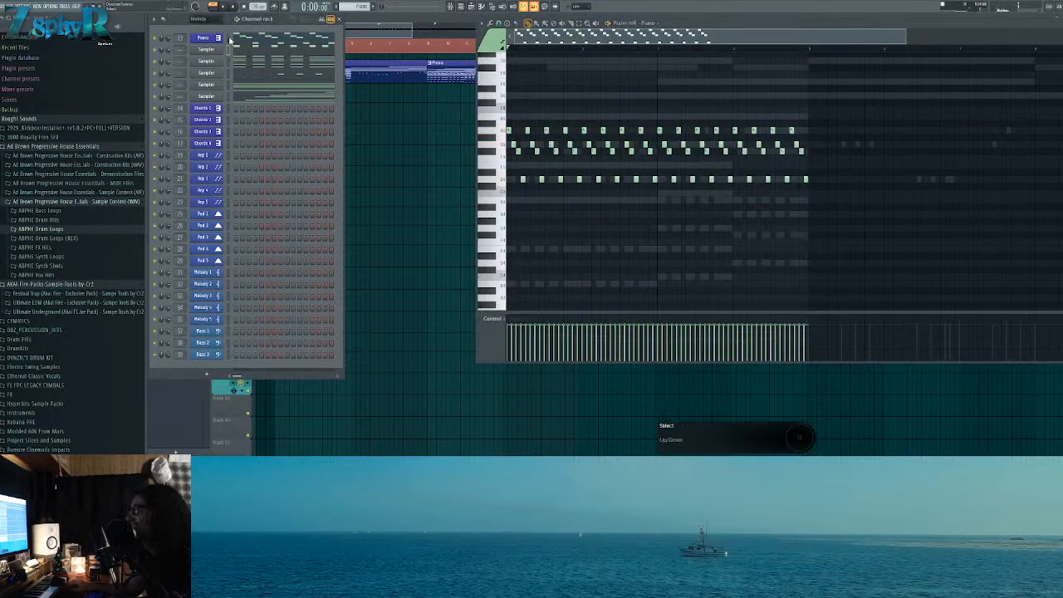
# Step: Show the full-length note previews in the Channel rack, widen the rack, and reposition the Piano roll
pyautogui.click(331, 19)
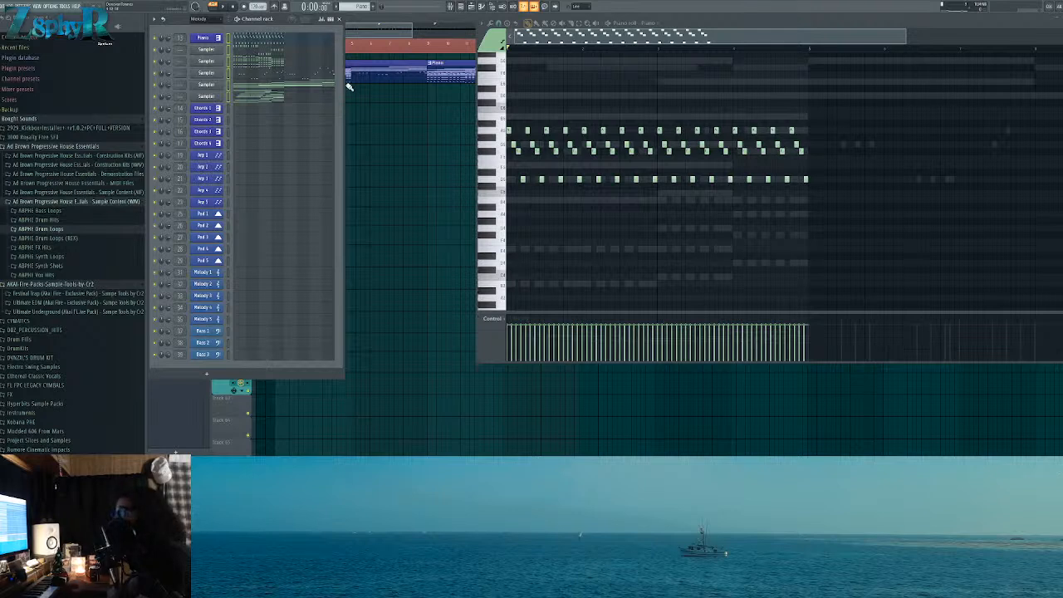
pyautogui.moveTo(343, 87); pyautogui.dragTo(432, 89)
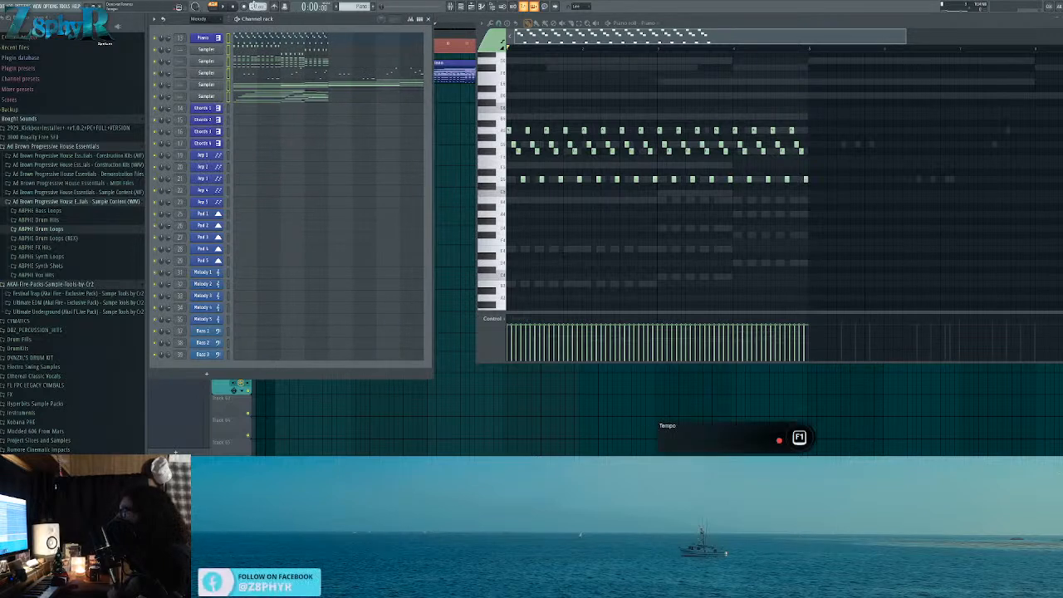
pyautogui.moveTo(662, 19)
pyautogui.mouseDown()
pyautogui.moveTo(715, 41)
pyautogui.moveTo(678, 30)
pyautogui.mouseUp()
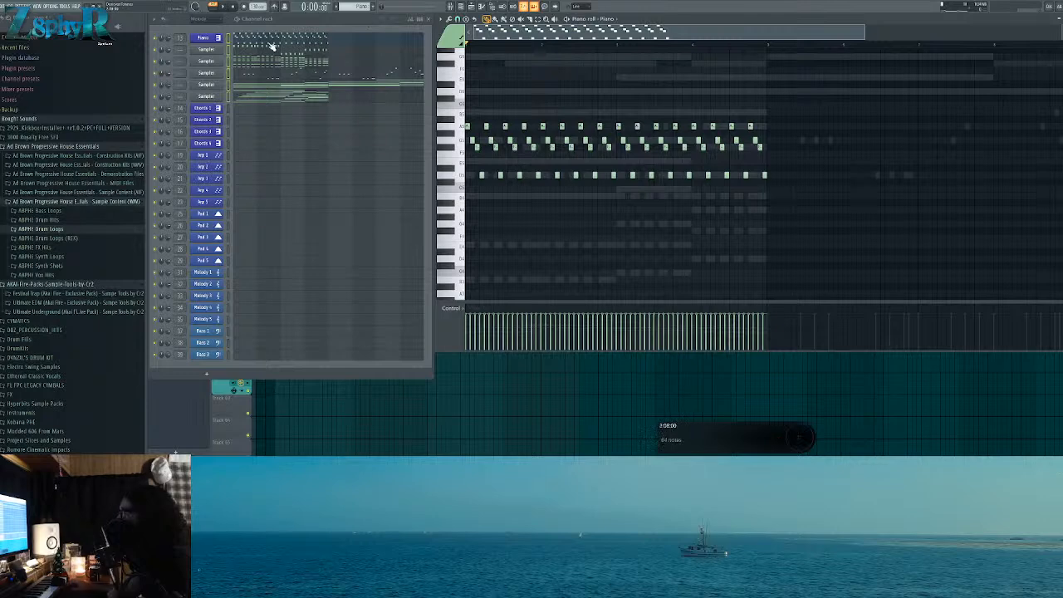
# Step: Select the timeline range covering both Piano clips in the Playlist and bring the Channel rack back into view
pyautogui.rightClick(333, 414)
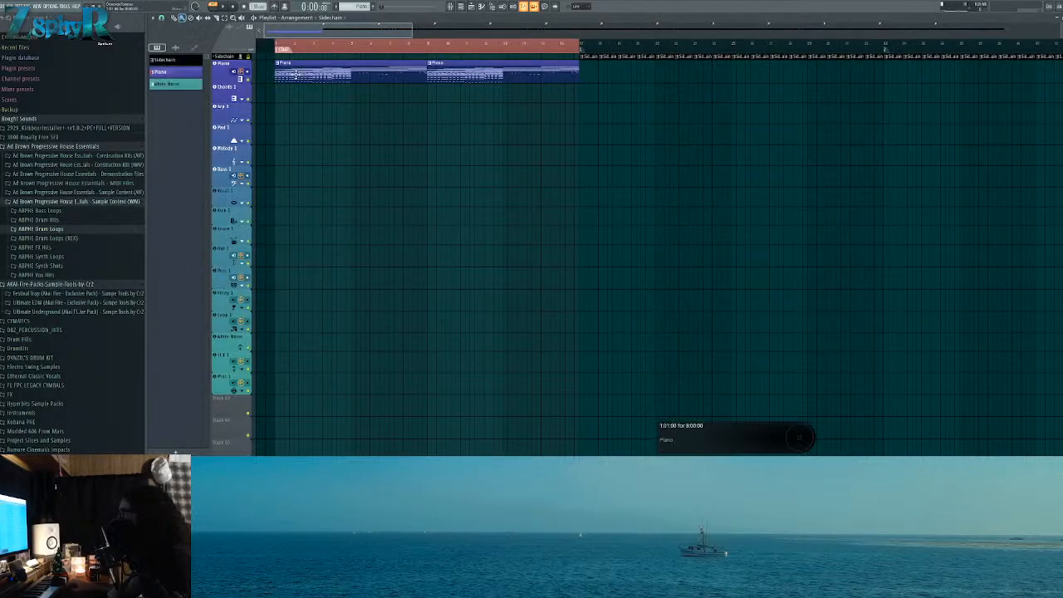
pyautogui.click(464, 6)
pyautogui.moveTo(438, 30); pyautogui.dragTo(318, 29)
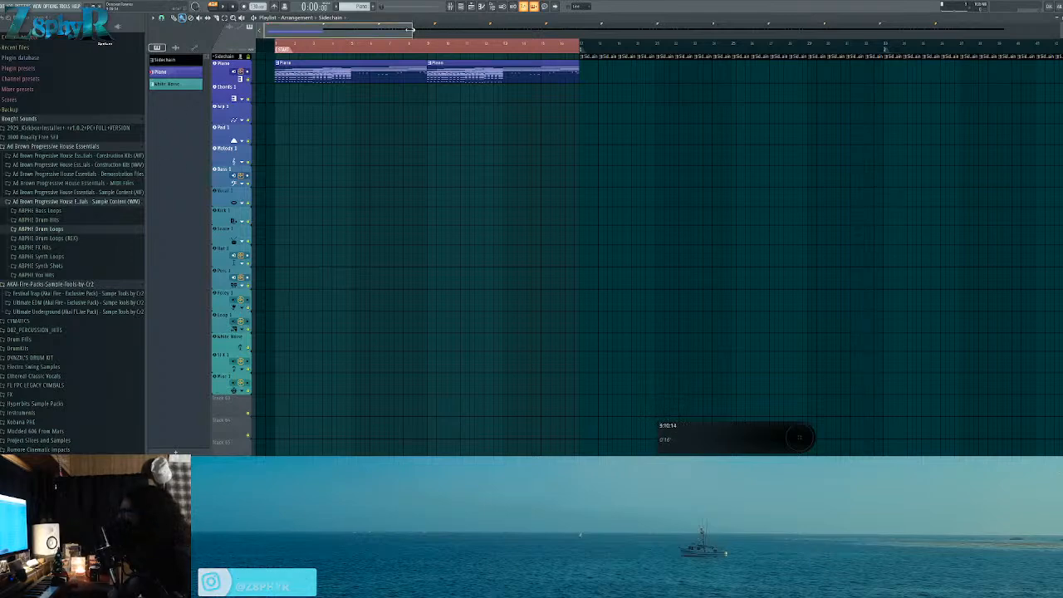
pyautogui.moveTo(412, 30); pyautogui.dragTo(523, 32)
pyautogui.doubleClick(431, 44)
pyautogui.click(447, 47)
pyautogui.click(442, 45)
pyautogui.moveTo(442, 46); pyautogui.dragTo(296, 95)
pyautogui.click(470, 7)
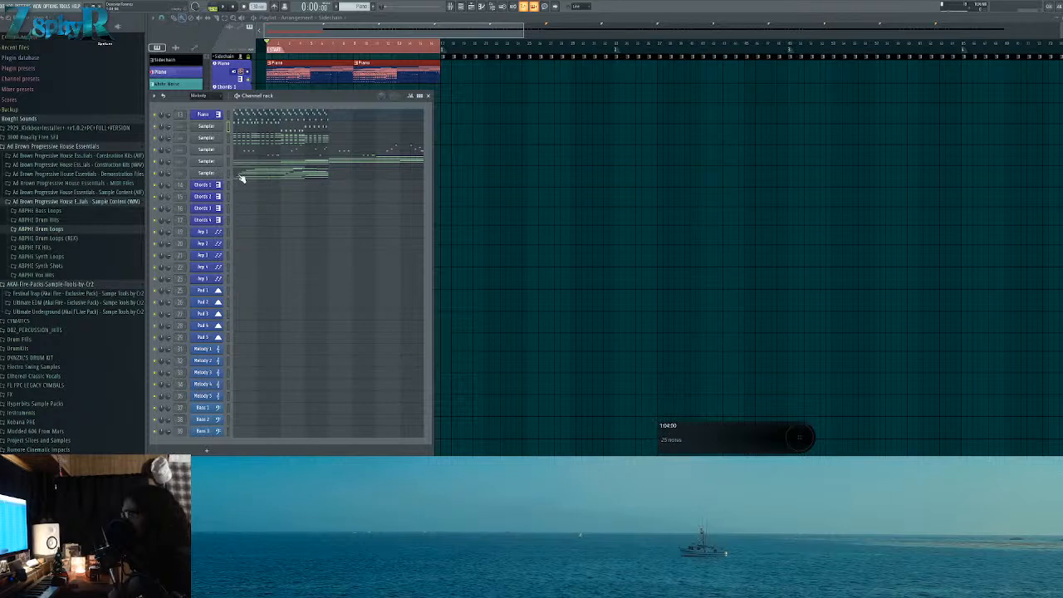
# Step: Move the first Sampler channel's notes to Bass 1 and the Piano channel's notes to Arp 1
pyautogui.hotkey('ctrl', 'x')
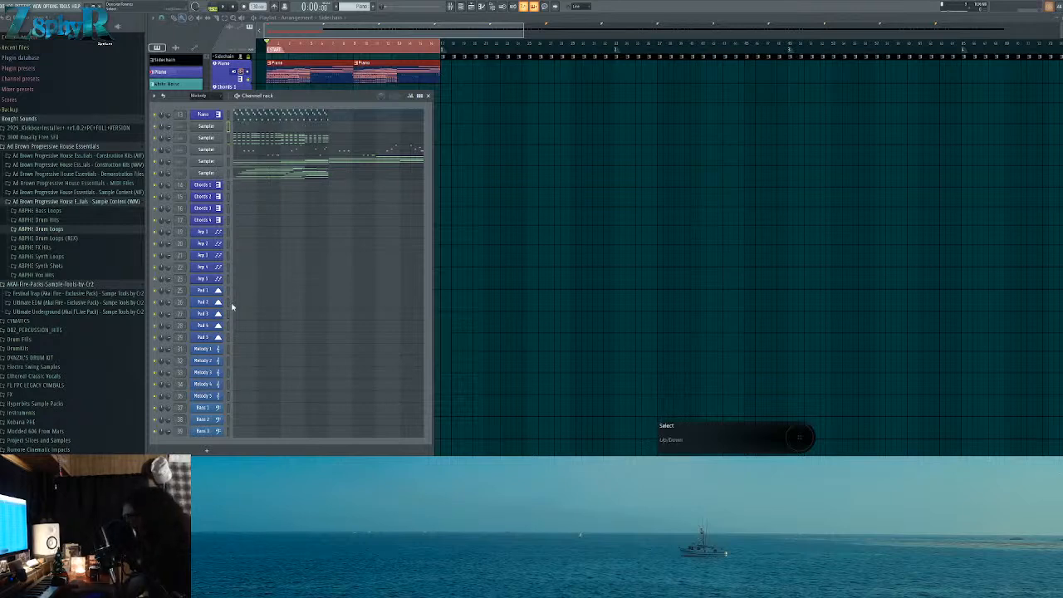
pyautogui.click(228, 408)
pyautogui.hotkey('ctrl', 'v')
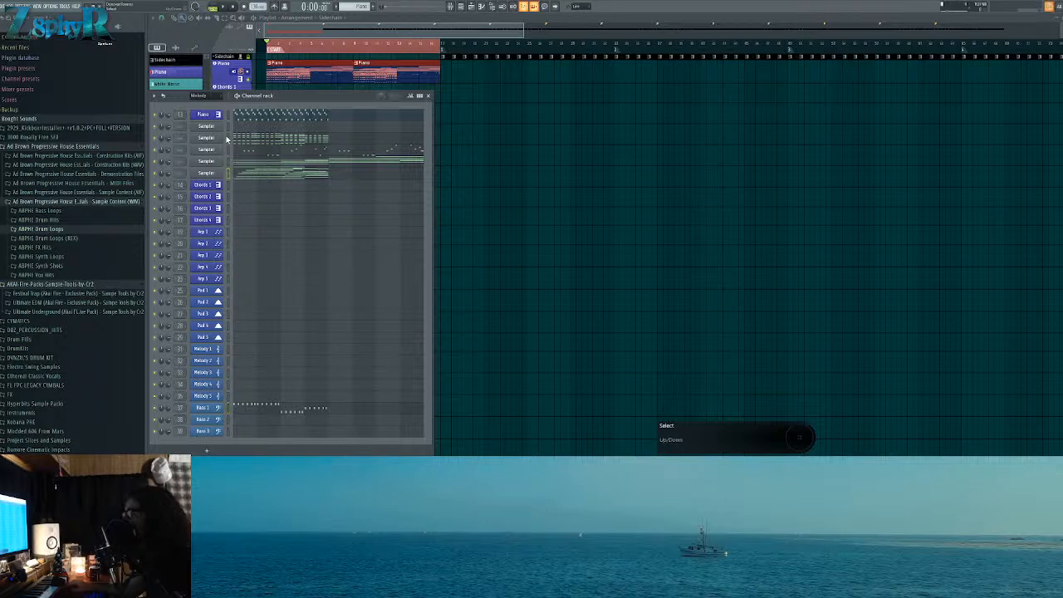
pyautogui.hotkey('ctrl', 'x')
pyautogui.click(229, 230)
pyautogui.hotkey('ctrl', 'v')
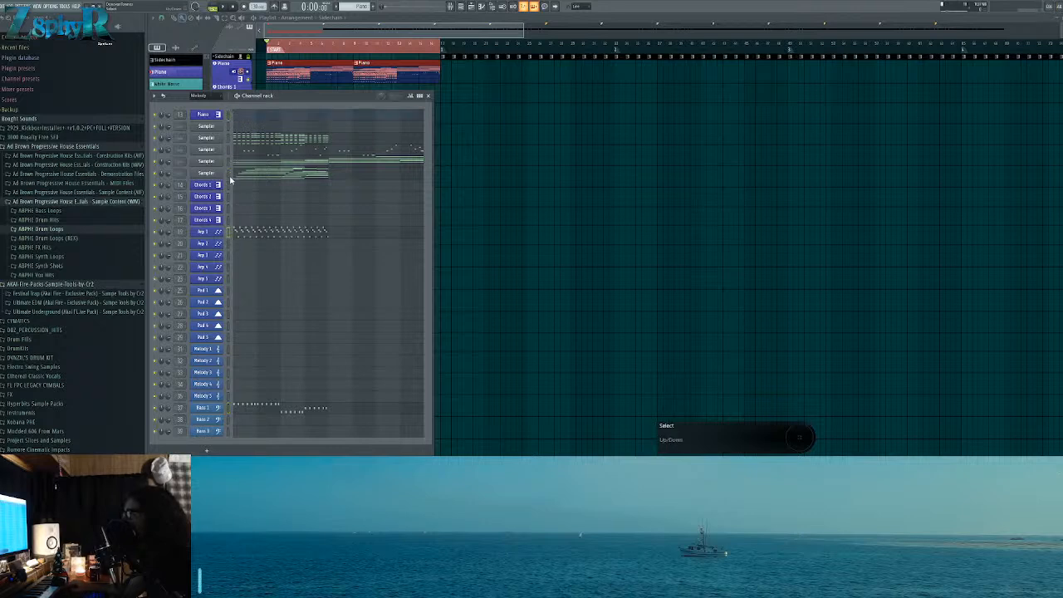
# Step: Move the fifth Sampler channel's notes to Piano and the second Sampler channel's notes to Chords 1
pyautogui.hotkey('ctrl', 'x')
pyautogui.click(228, 114)
pyautogui.hotkey('ctrl', 'v')
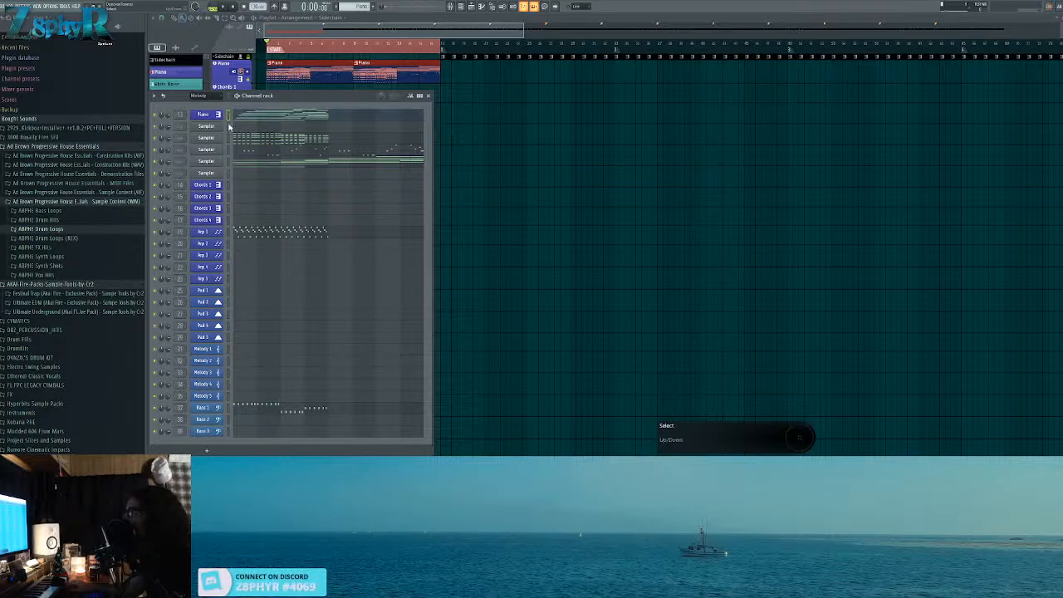
pyautogui.hotkey('ctrl', 'x')
pyautogui.click(230, 184)
pyautogui.hotkey('ctrl', 'v')
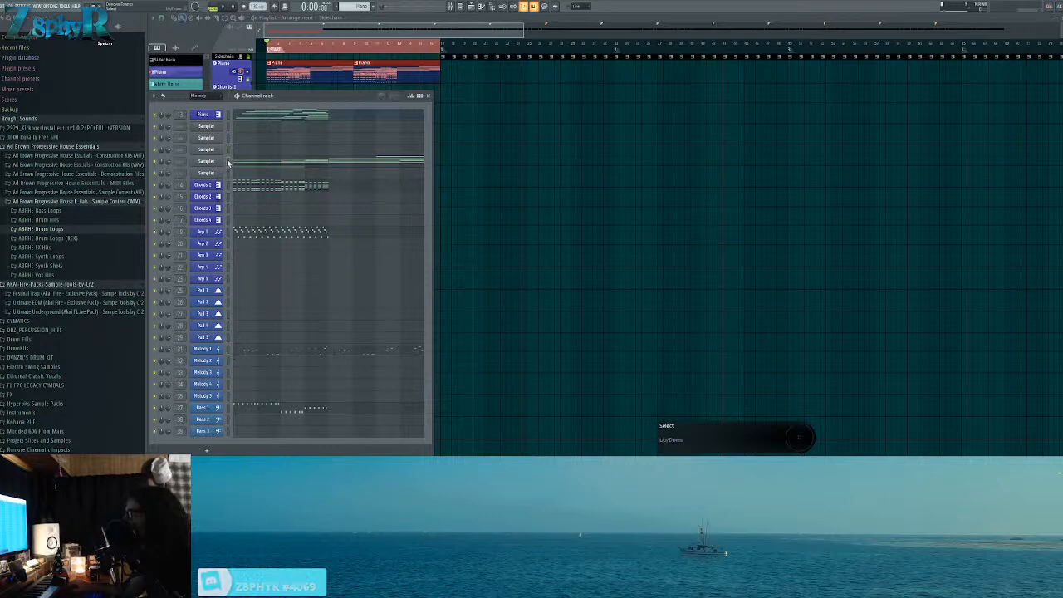
# Step: Move the third Sampler channel's notes to Melody 1 and the fourth Sampler channel's notes to Pad 1
pyautogui.hotkey('ctrl', 'x')
pyautogui.click(229, 349)
pyautogui.hotkey('ctrl', 'v')
pyautogui.click(229, 291)
pyautogui.hotkey('ctrl', 'v')
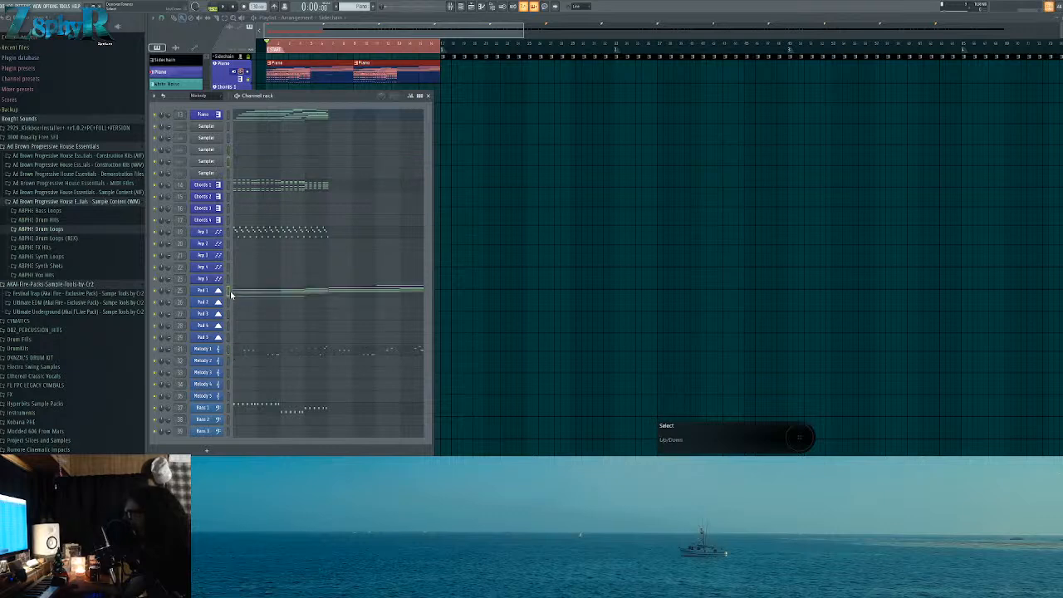
# Step: Select the five emptied Sampler channels and delete them from the Channel rack
pyautogui.moveTo(226, 126); pyautogui.dragTo(228, 173)
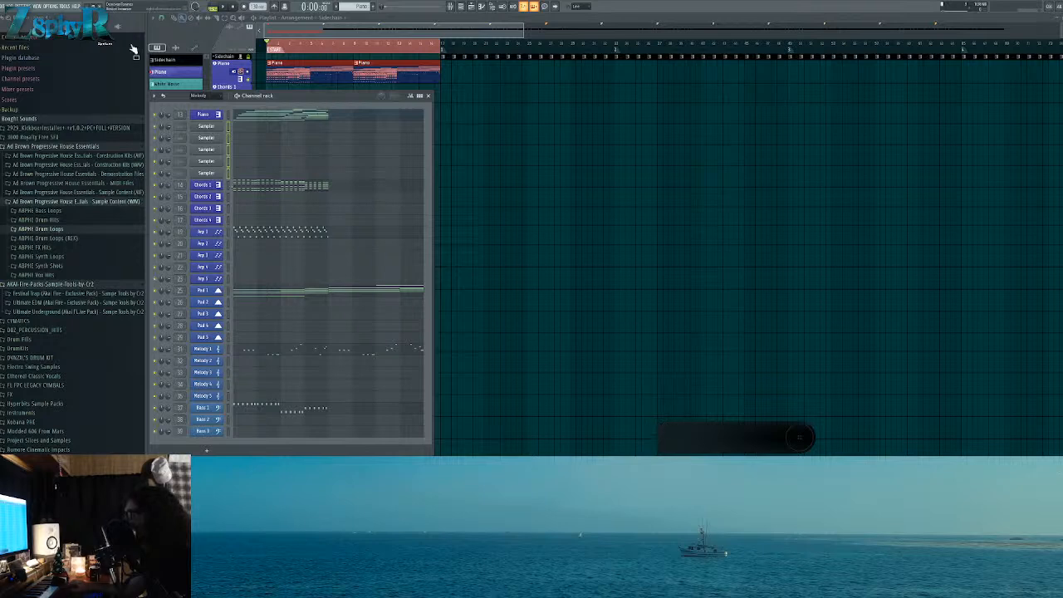
pyautogui.click(156, 97)
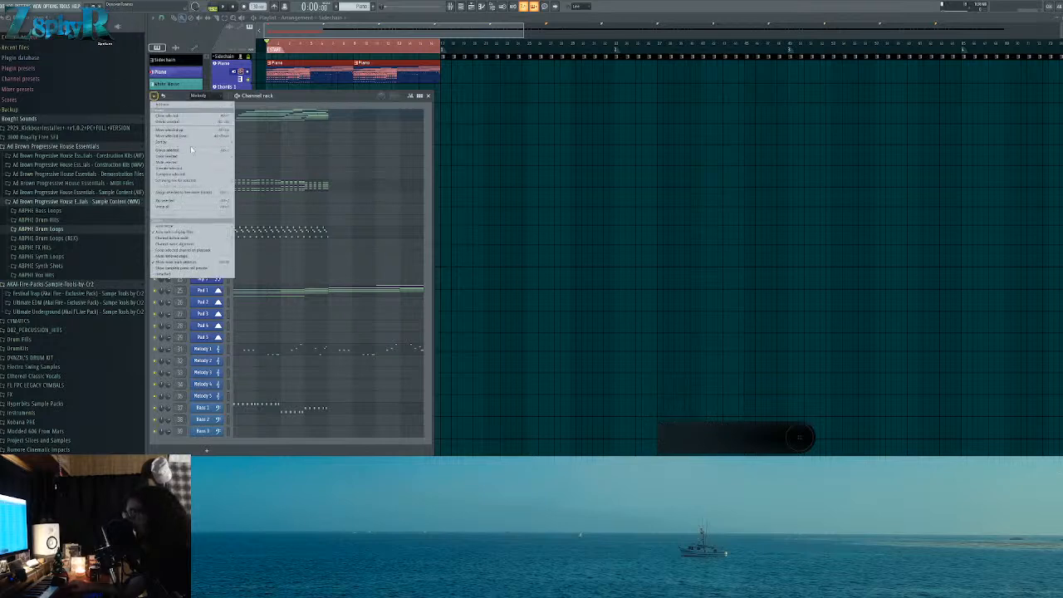
pyautogui.click(197, 132)
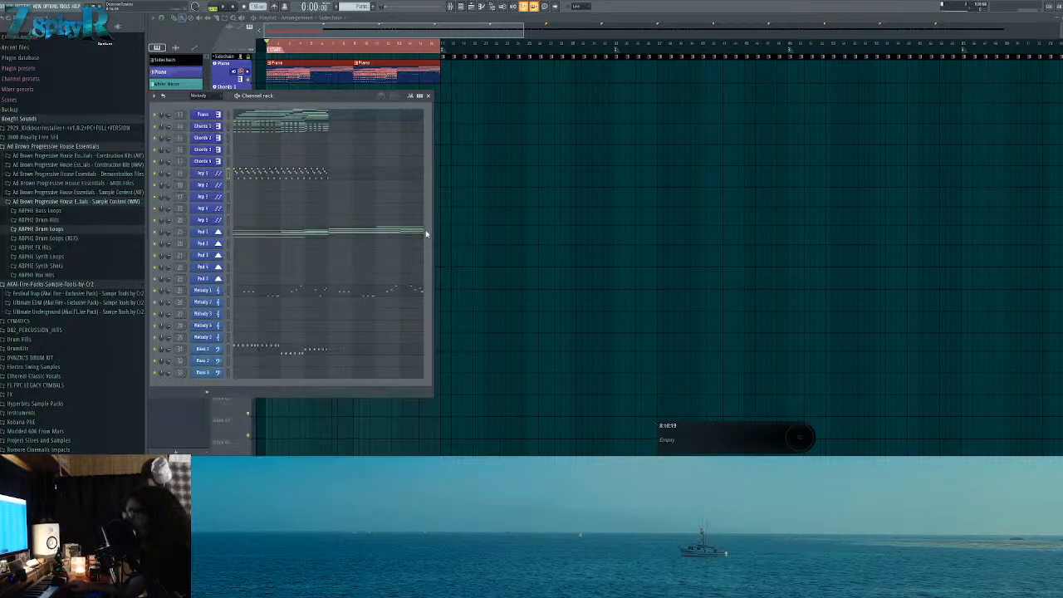
pyautogui.moveTo(326, 101); pyautogui.dragTo(363, 85)
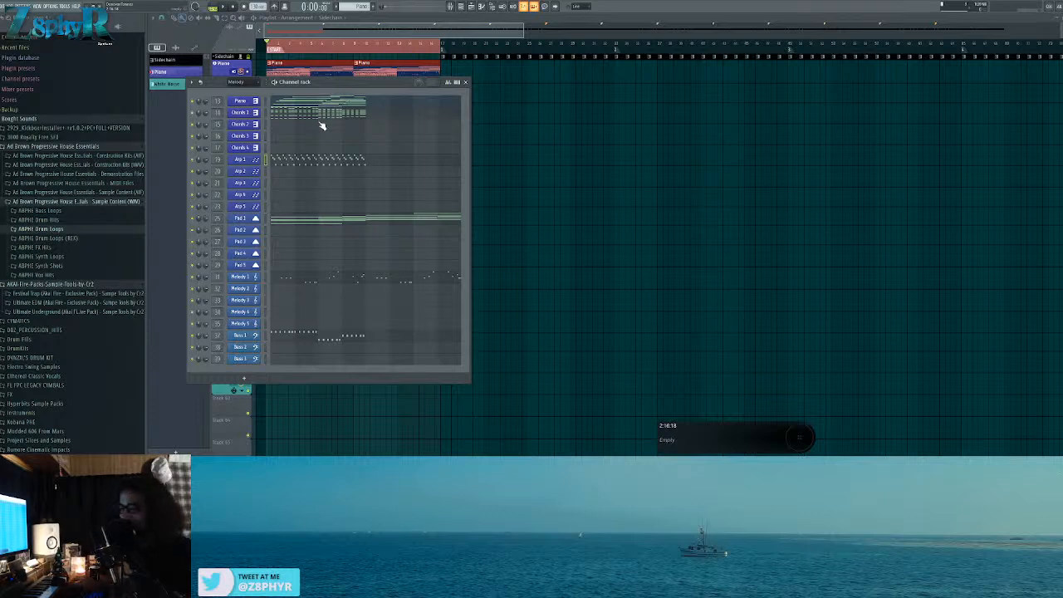
pyautogui.moveTo(353, 83); pyautogui.dragTo(324, 99)
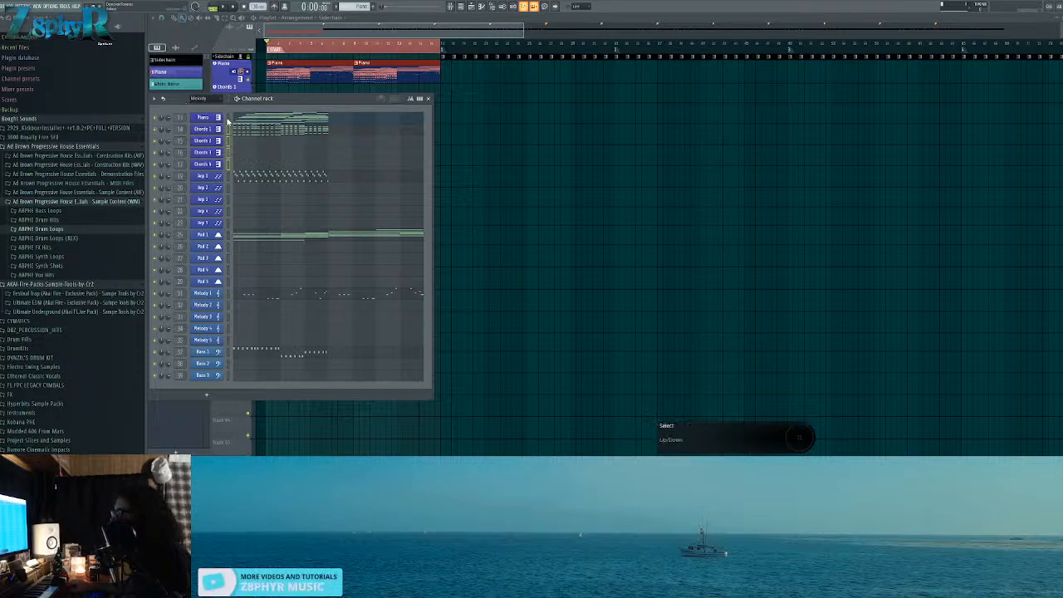
# Step: Replace the Bass 1 channel's Sampler with the Harmless synthesizer
pyautogui.click(229, 375)
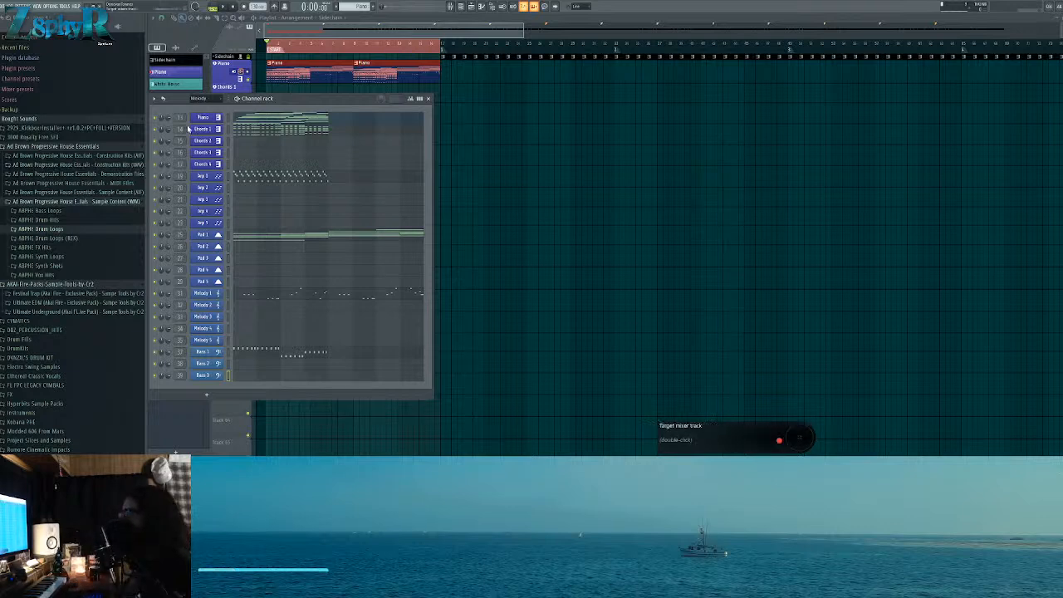
pyautogui.moveTo(297, 99); pyautogui.dragTo(291, 153)
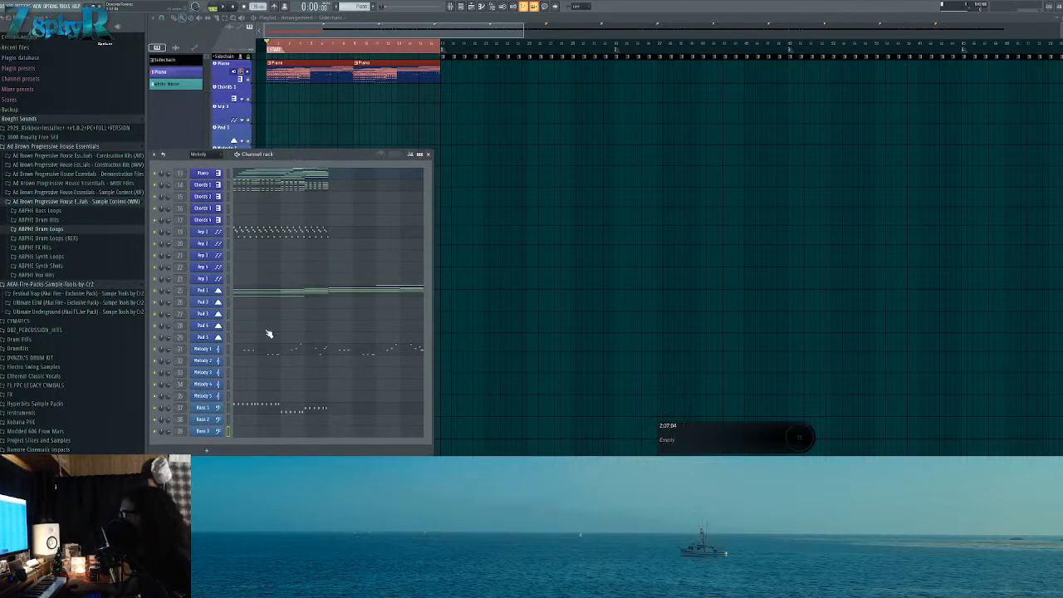
pyautogui.click(217, 414)
pyautogui.rightClick(217, 413)
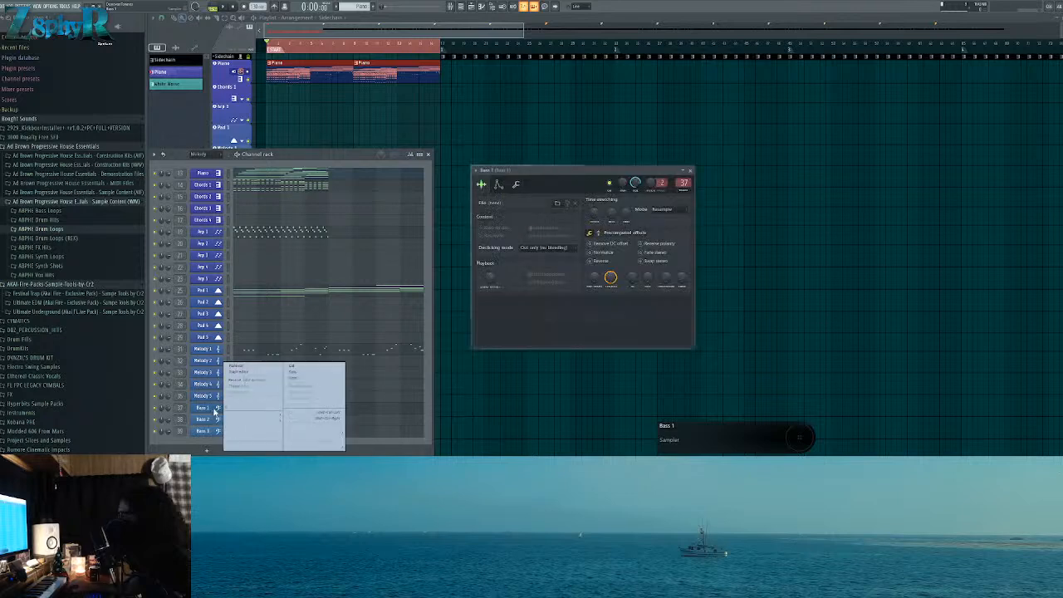
pyautogui.moveTo(249, 421)
pyautogui.moveTo(309, 329)
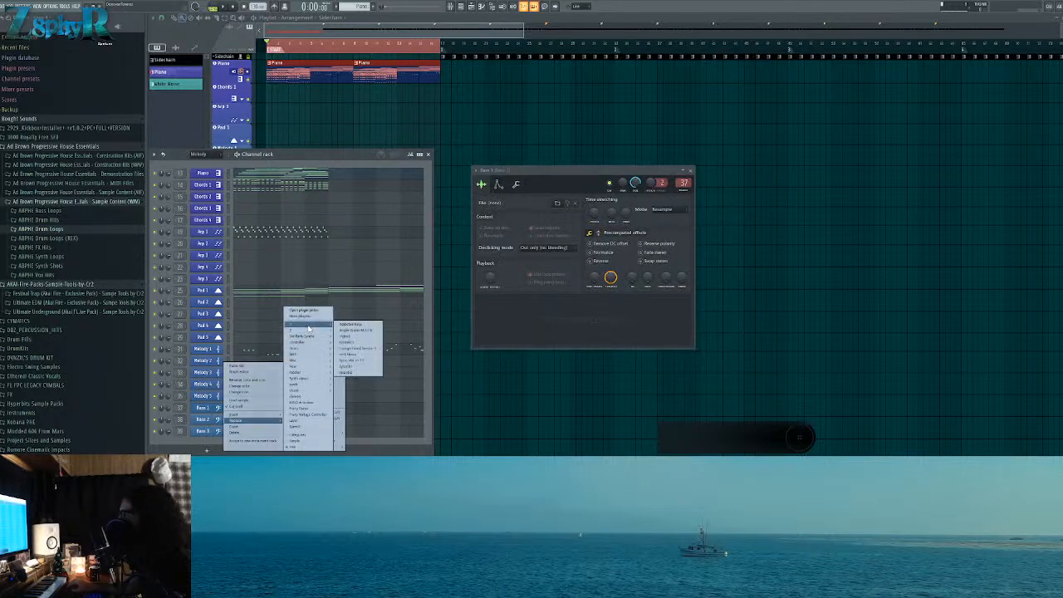
pyautogui.click(346, 355)
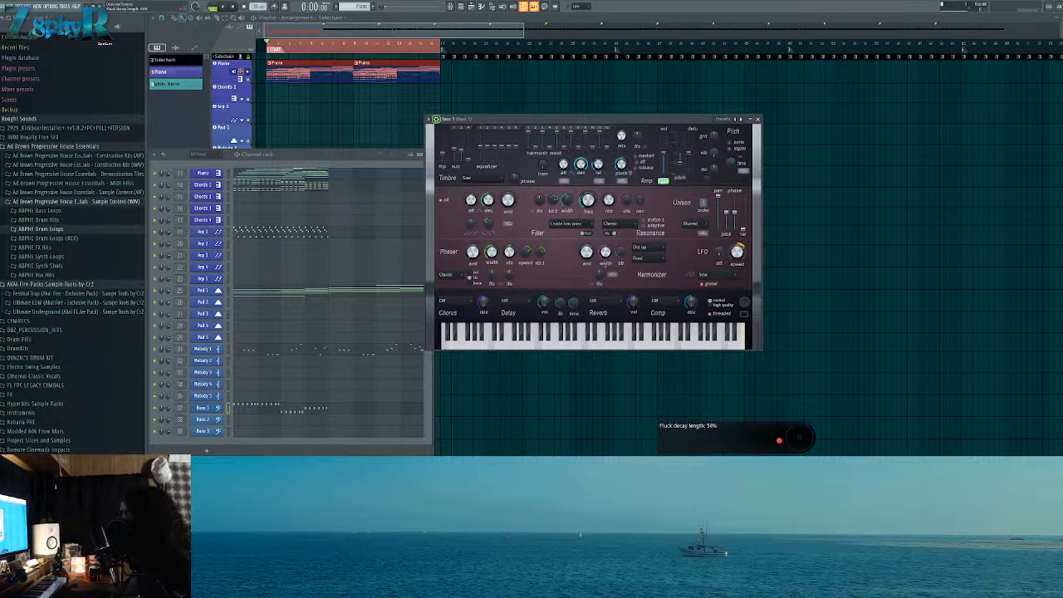
# Step: Open the Bass 1 notes in the Piano roll and look over them and the channel's Harmless settings
pyautogui.moveTo(267, 159); pyautogui.dragTo(268, 122)
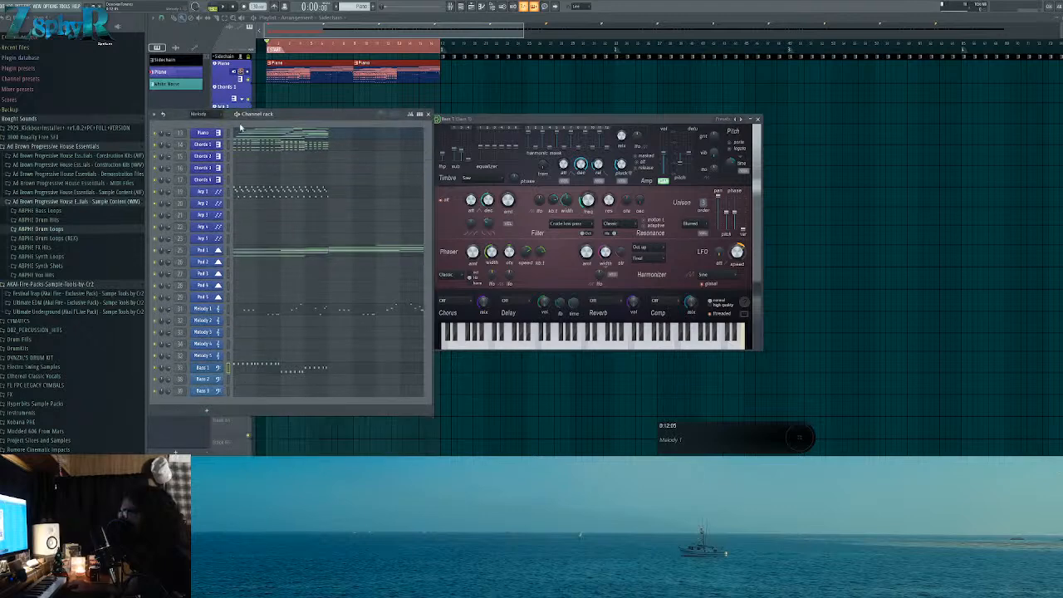
pyautogui.click(240, 116)
pyautogui.click(279, 368)
pyautogui.scroll(3, 526, 235)
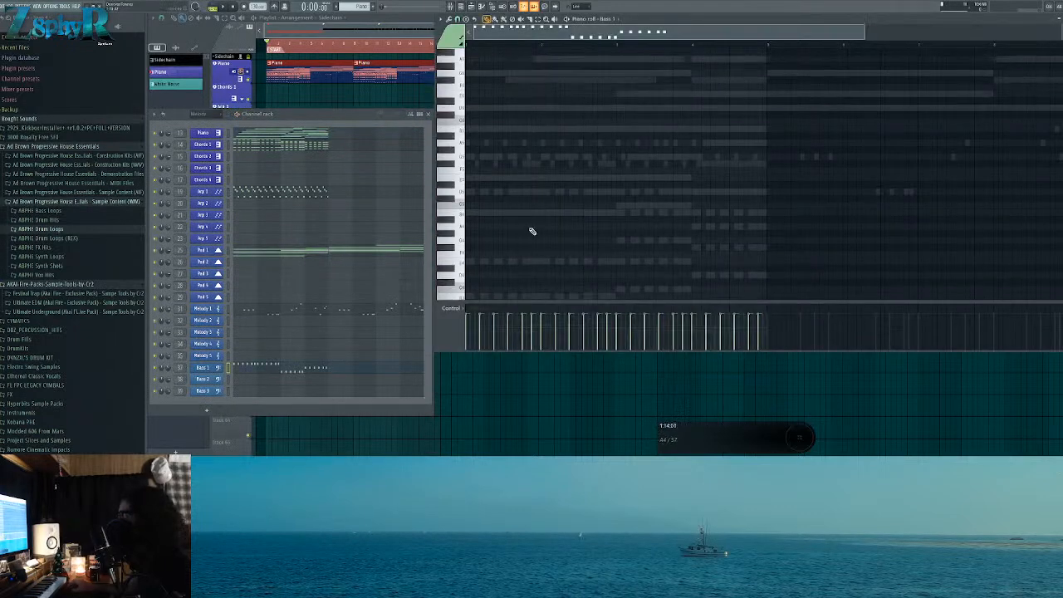
pyautogui.scroll(-8, 573, 170)
pyautogui.scroll(3, 769, 232)
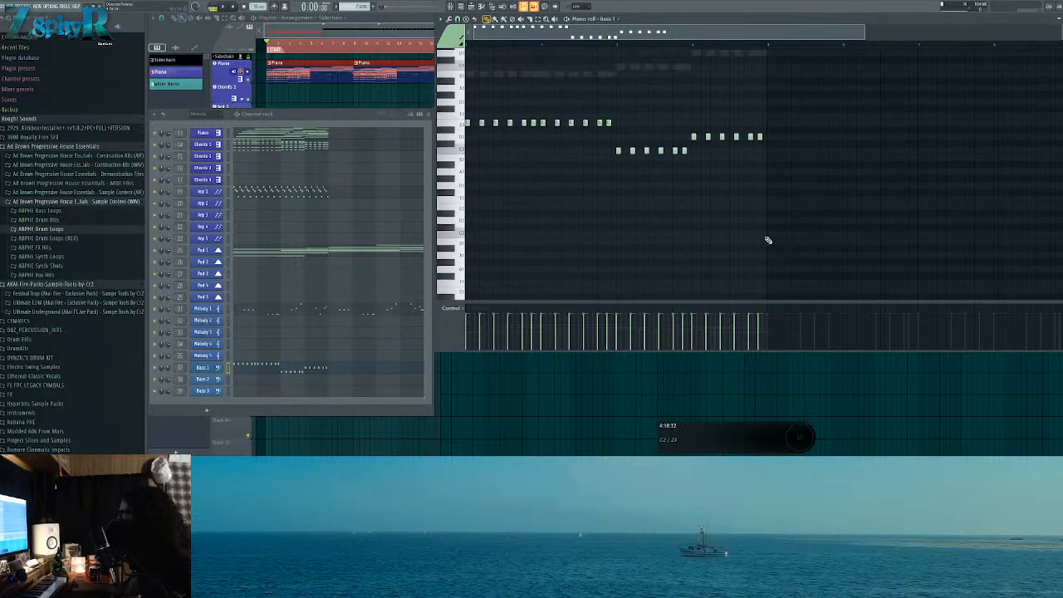
pyautogui.click(206, 368)
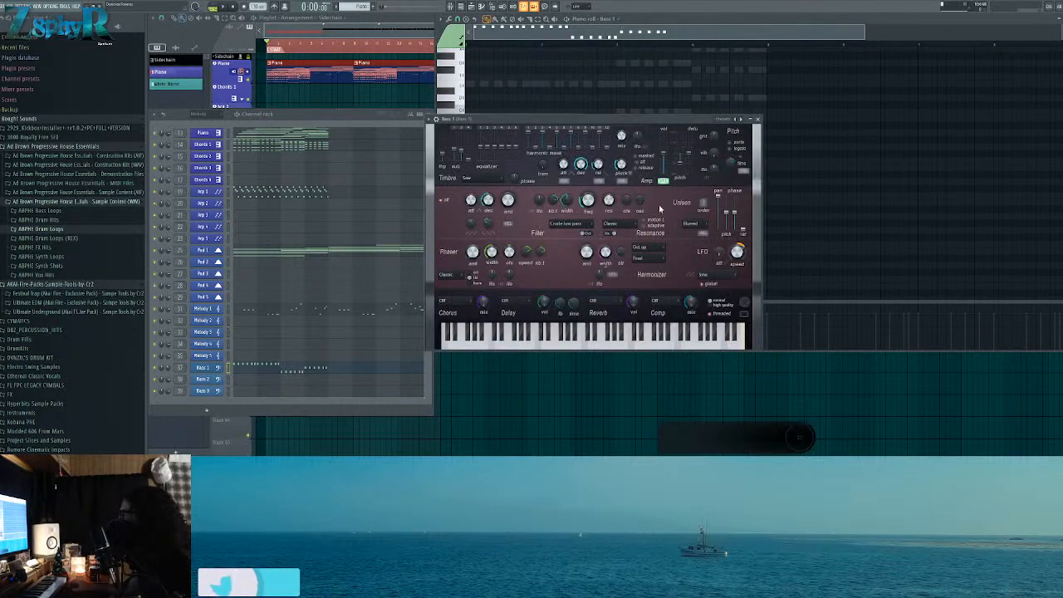
pyautogui.click(513, 45)
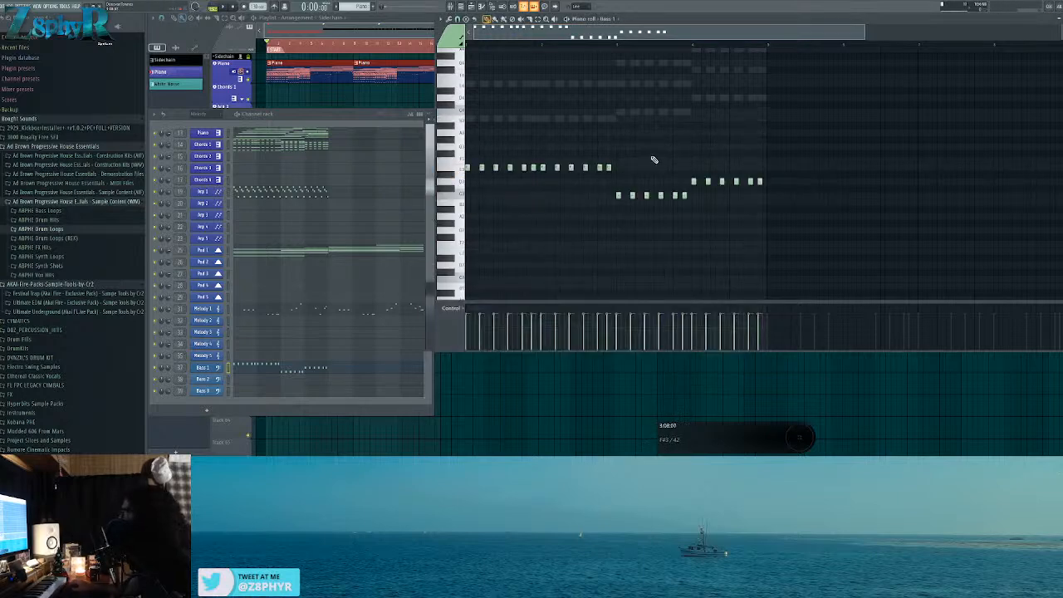
# Step: Mute the Piano channel and audition the Bass 1 notes during playback
pyautogui.press('space')
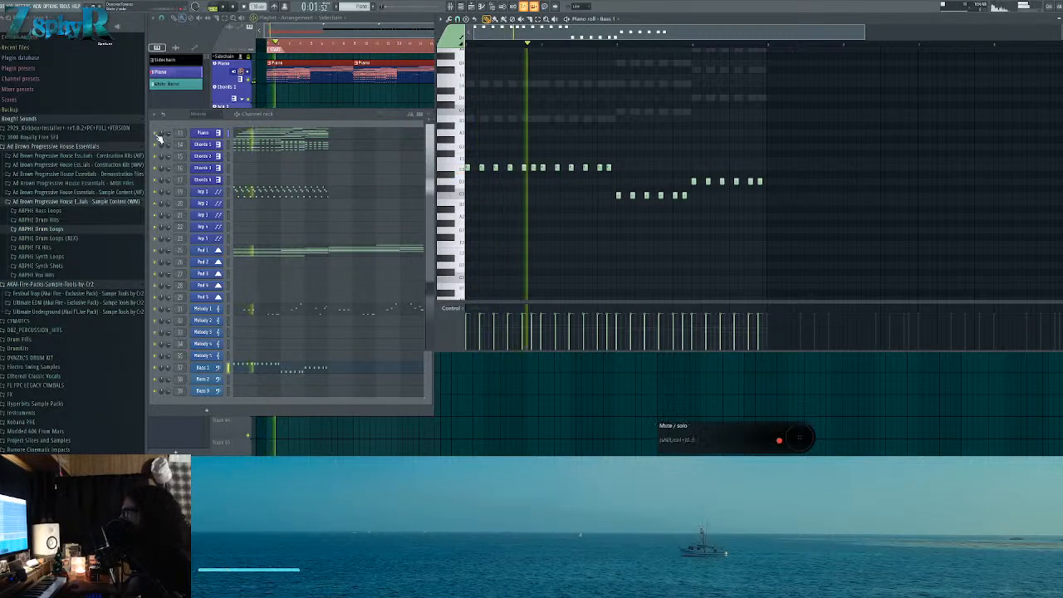
pyautogui.moveTo(889, 239); pyautogui.dragTo(462, 110)
pyautogui.moveTo(890, 186); pyautogui.dragTo(468, 145)
pyautogui.moveTo(899, 219)
pyautogui.mouseDown()
pyautogui.moveTo(559, 178)
pyautogui.moveTo(465, 141)
pyautogui.mouseUp()
pyautogui.moveTo(678, 169); pyautogui.dragTo(465, 164)
pyautogui.keyDown('ctrl'); pyautogui.click(673, 146); pyautogui.keyUp('ctrl')
pyautogui.moveTo(839, 168); pyautogui.dragTo(467, 150)
pyautogui.press('space')
# Step: Select the Bass 1 time range from 1:01:00 to 5:01:00 and play it back while checking the filter in Harmless
pyautogui.moveTo(771, 45); pyautogui.dragTo(405, 73)
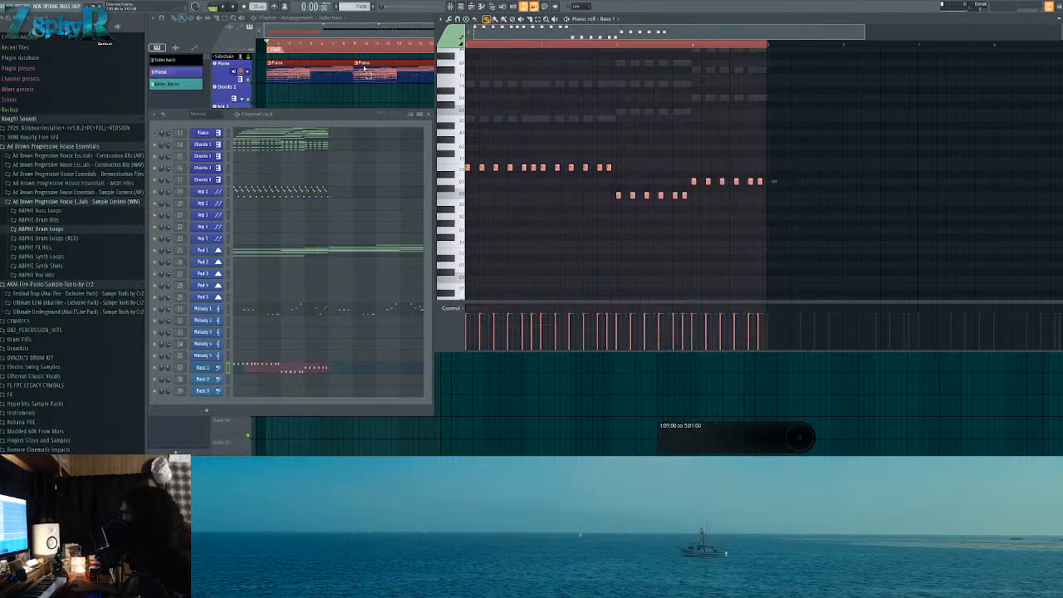
pyautogui.click(567, 19)
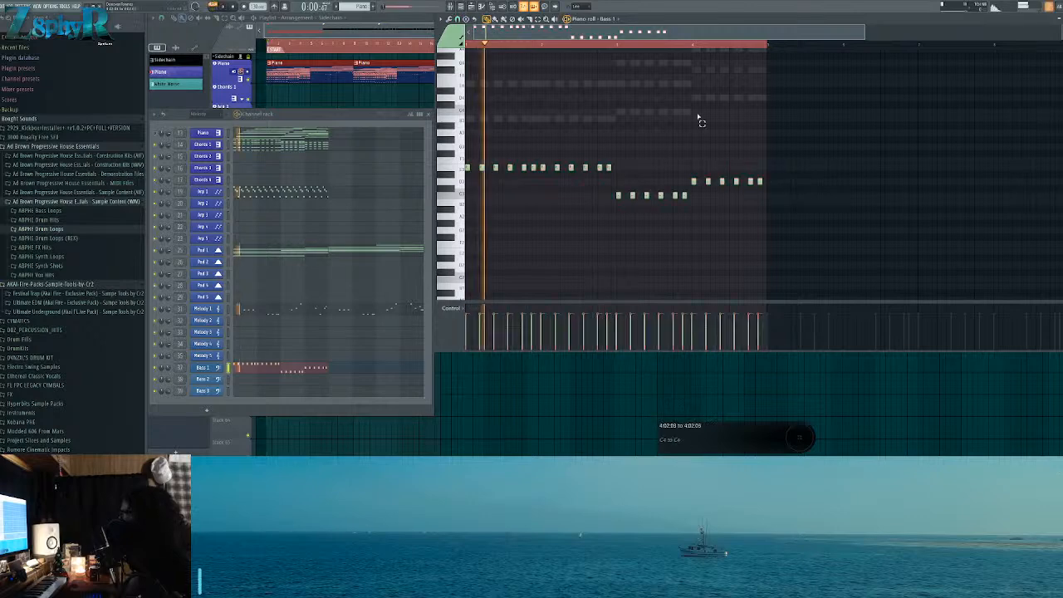
pyautogui.click(202, 368)
pyautogui.press('space')
pyautogui.press('space')
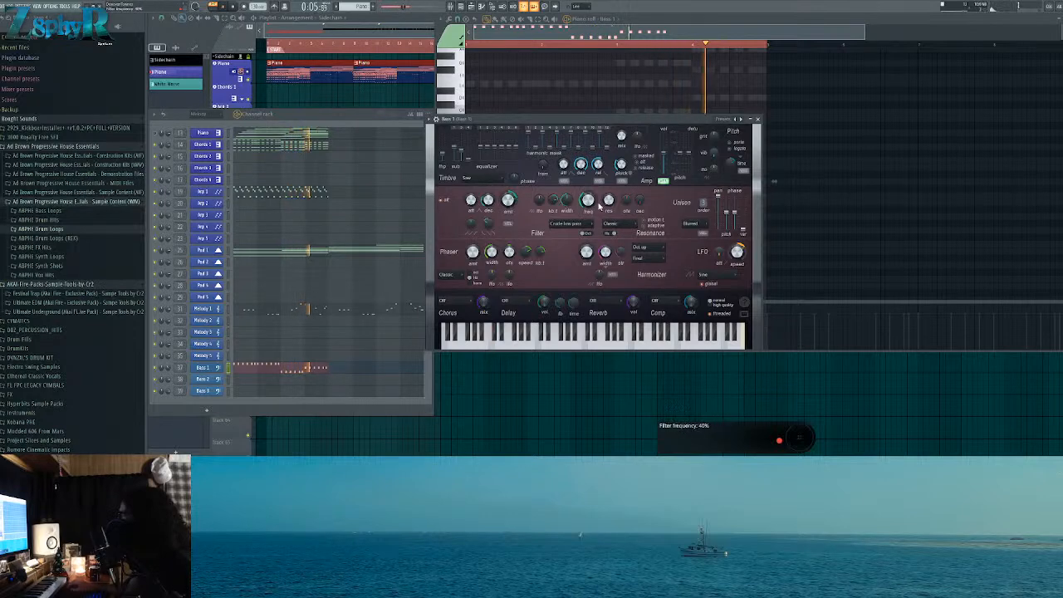
pyautogui.keyDown('ctrl'); pyautogui.click(565, 85); pyautogui.keyUp('ctrl')
pyautogui.moveTo(648, 143); pyautogui.dragTo(466, 181)
pyautogui.press('space')
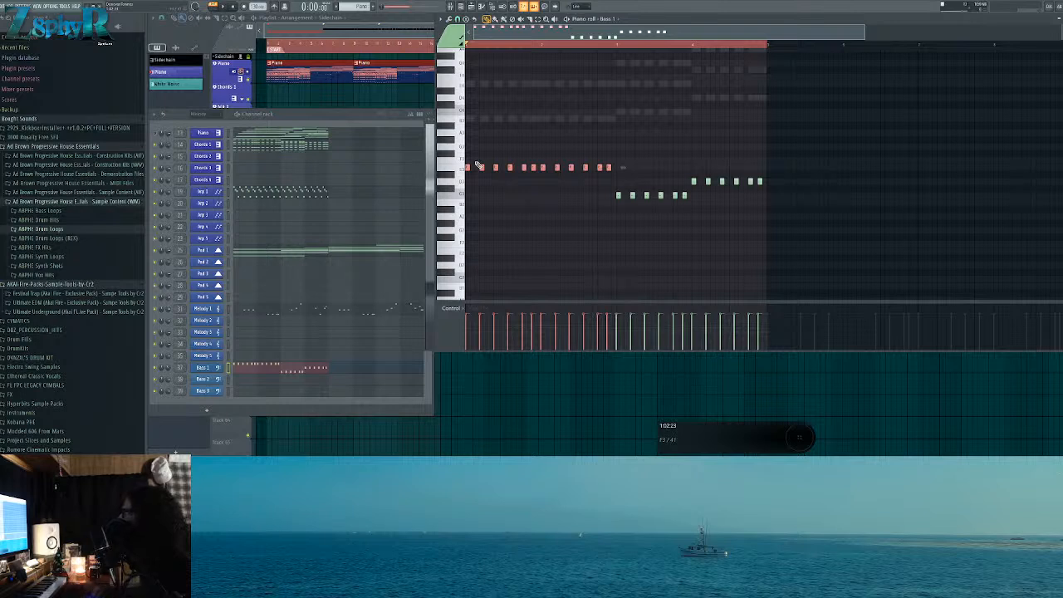
pyautogui.keyDown('ctrl'); pyautogui.click(562, 142); pyautogui.keyUp('ctrl')
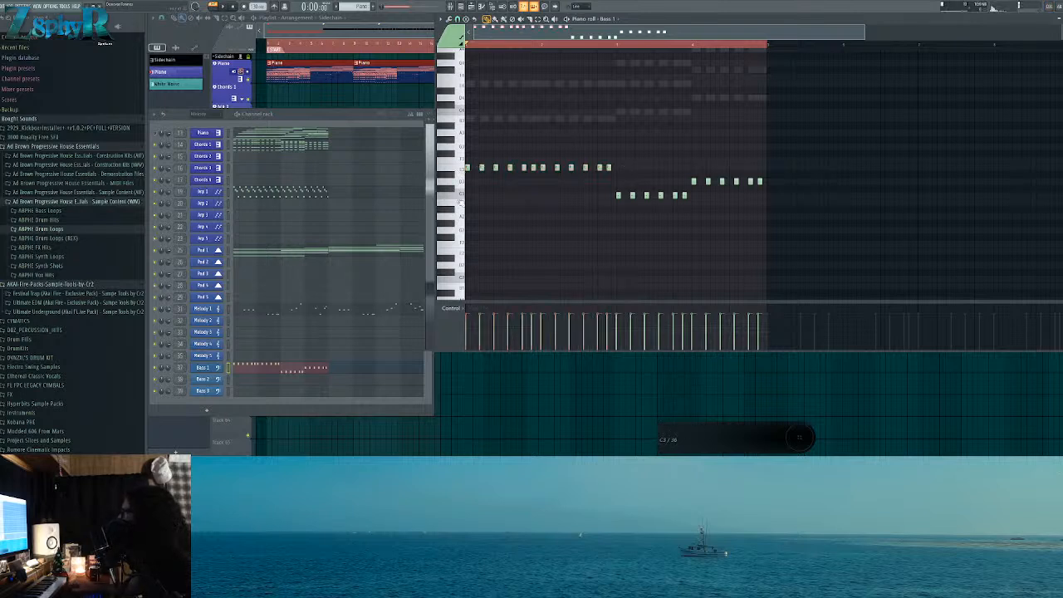
pyautogui.scroll(3, 531, 249)
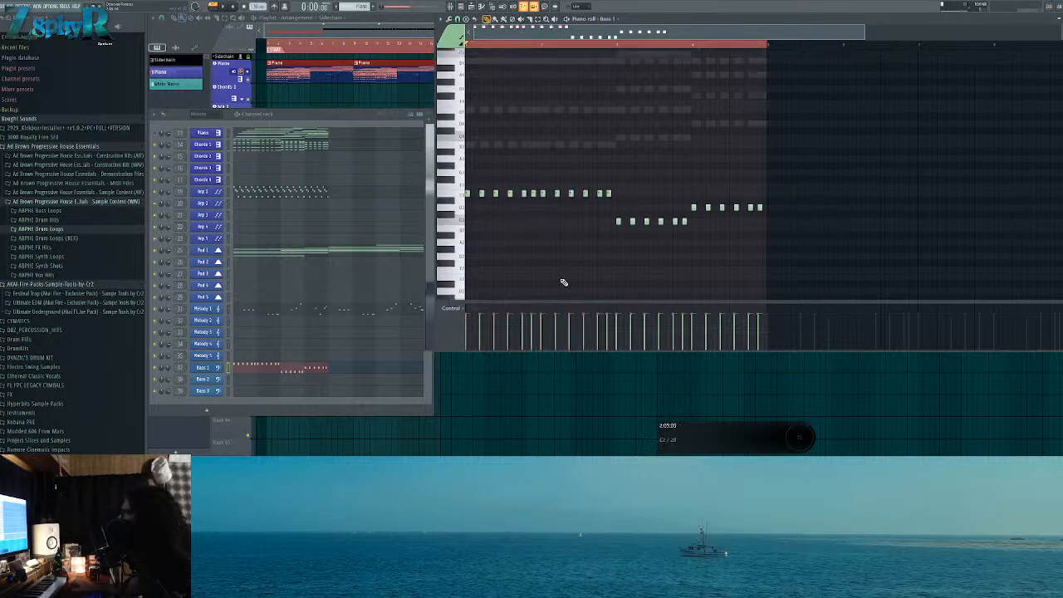
pyautogui.moveTo(828, 278); pyautogui.dragTo(455, 184)
pyautogui.keyDown('ctrl'); pyautogui.click(493, 186); pyautogui.keyUp('ctrl')
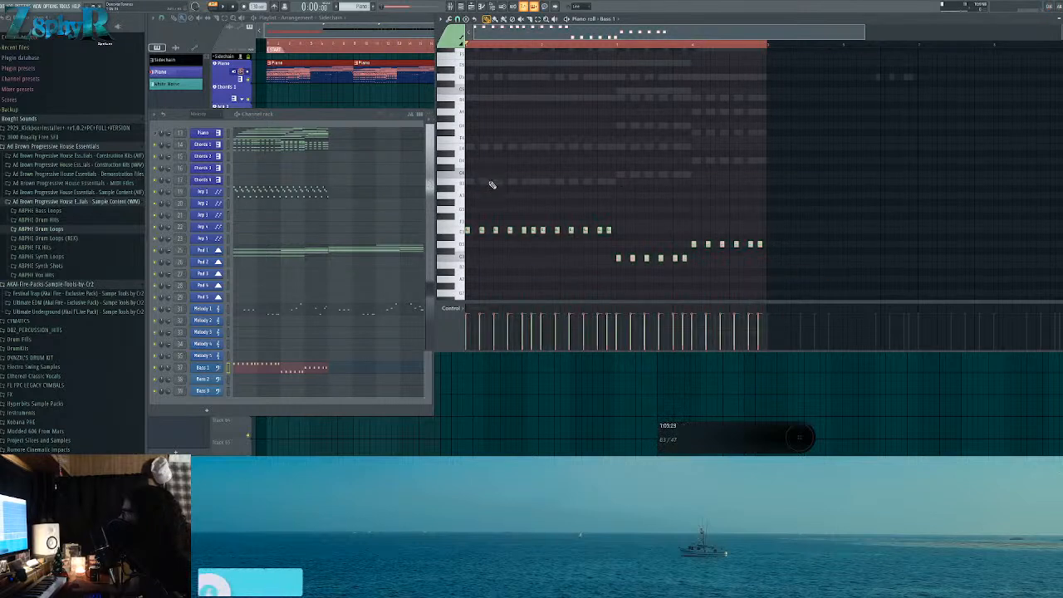
# Step: Replace the Chords 1 channel's Sampler with Sylenth1
pyautogui.rightClick(231, 145)
pyautogui.moveTo(257, 200)
pyautogui.moveTo(309, 214)
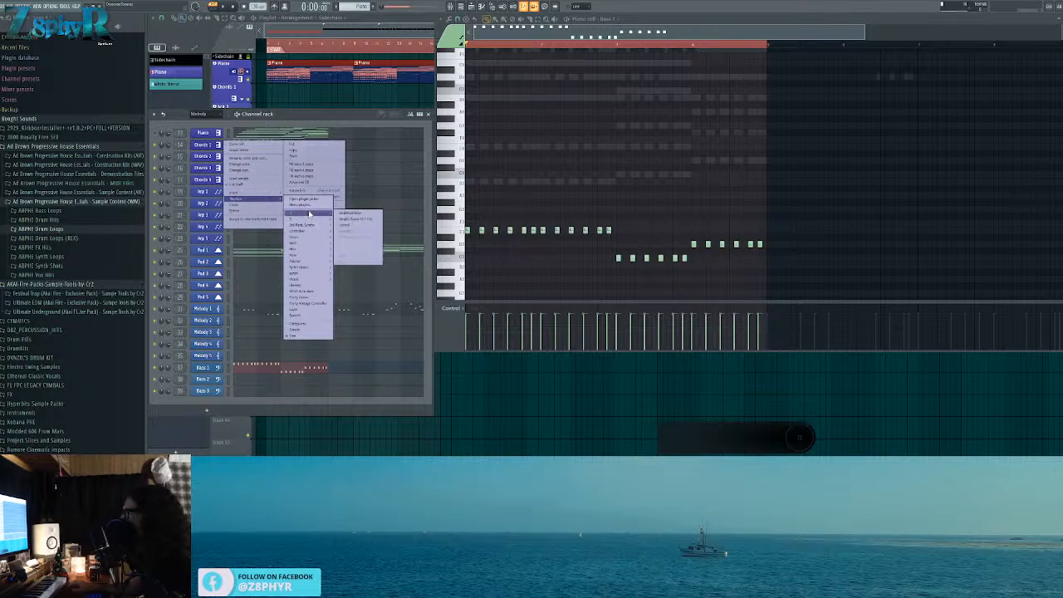
pyautogui.click(355, 256)
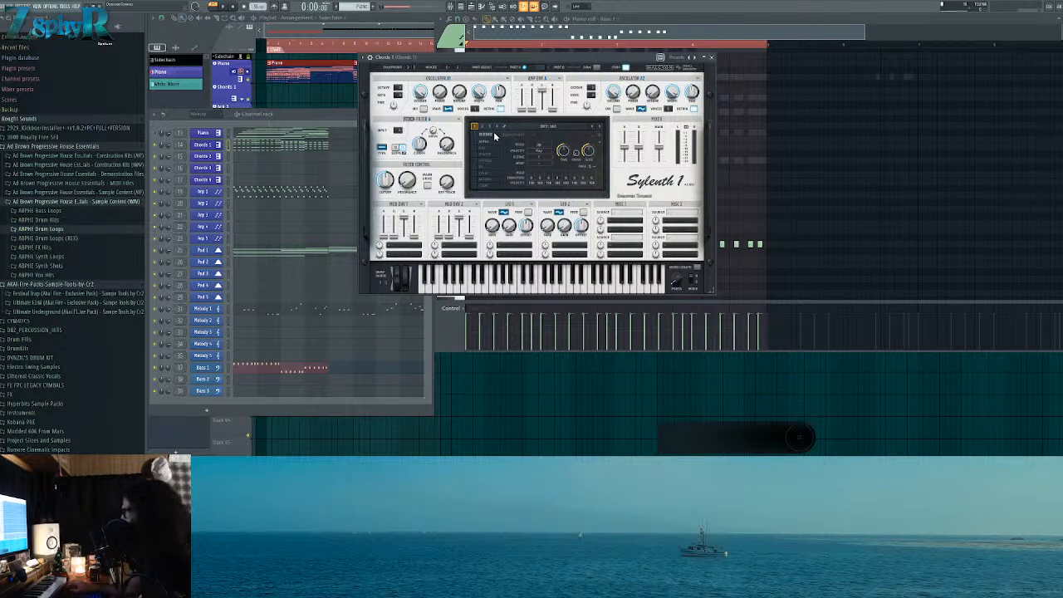
# Step: Load the Freshly Squeezed Samples - Sylenth1 Essential Collection Volume 2 bank into the Chords 1 synthesizer
pyautogui.click(481, 133)
pyautogui.moveTo(509, 152)
pyautogui.moveTo(603, 148)
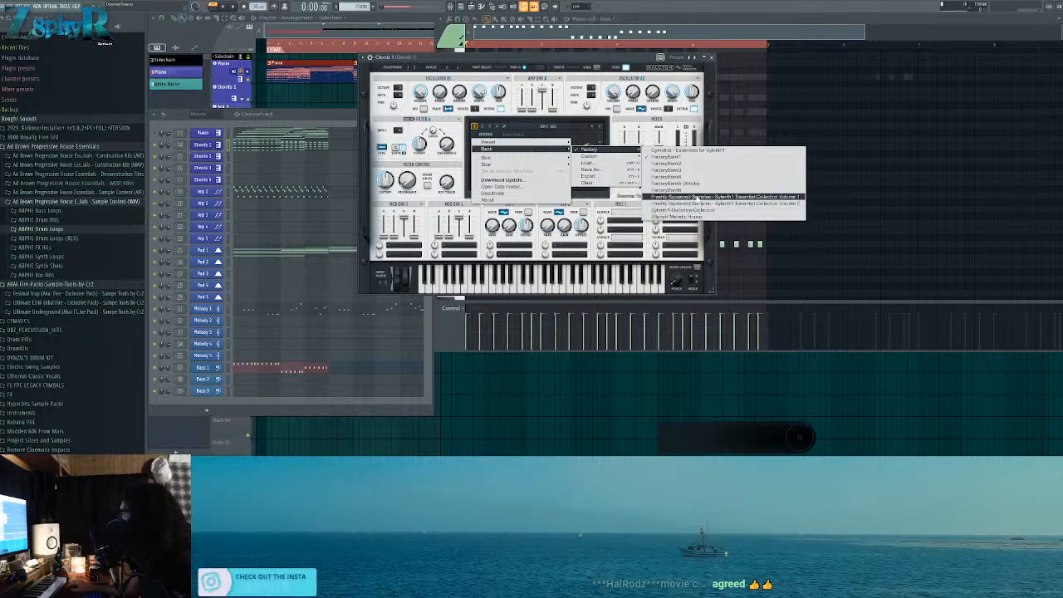
pyautogui.click(700, 204)
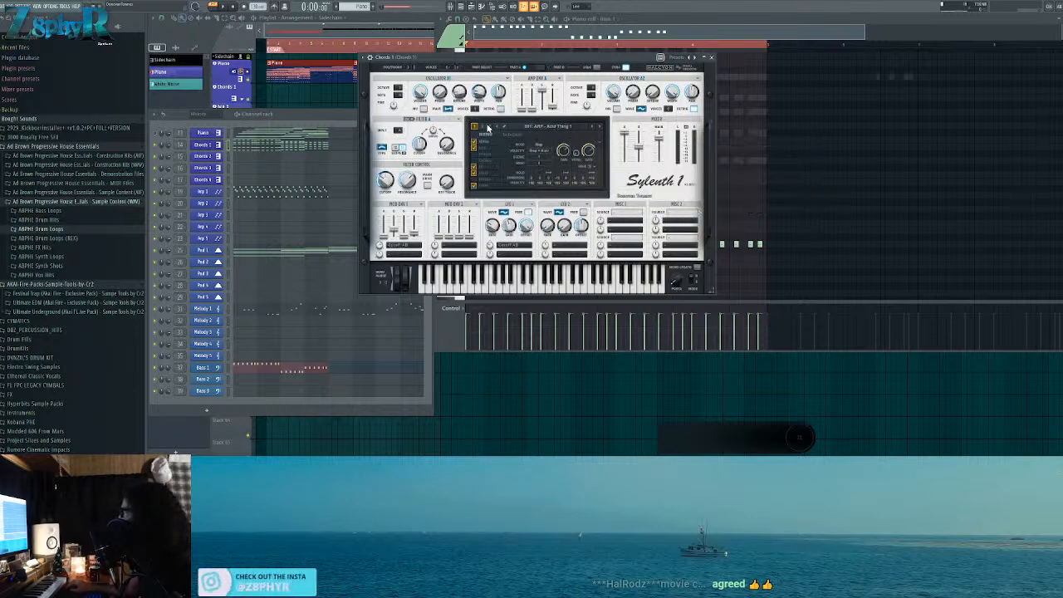
# Step: Choose the preset PLUCK - Progressive Pluck 1 for Chords 1 and turn off its built-in reverb
pyautogui.click(490, 127)
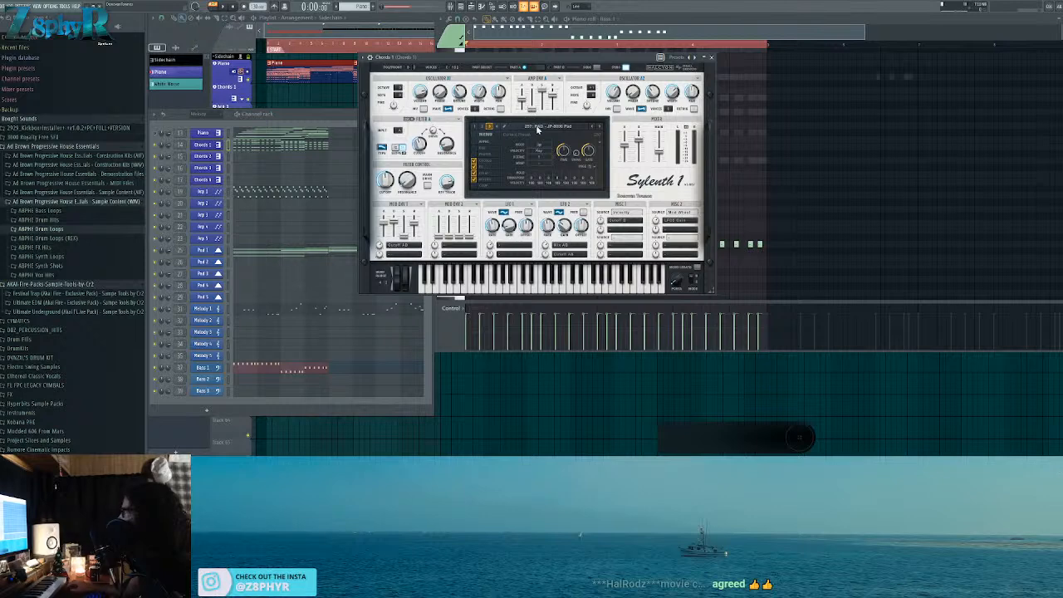
pyautogui.click(537, 130)
pyautogui.click(731, 138)
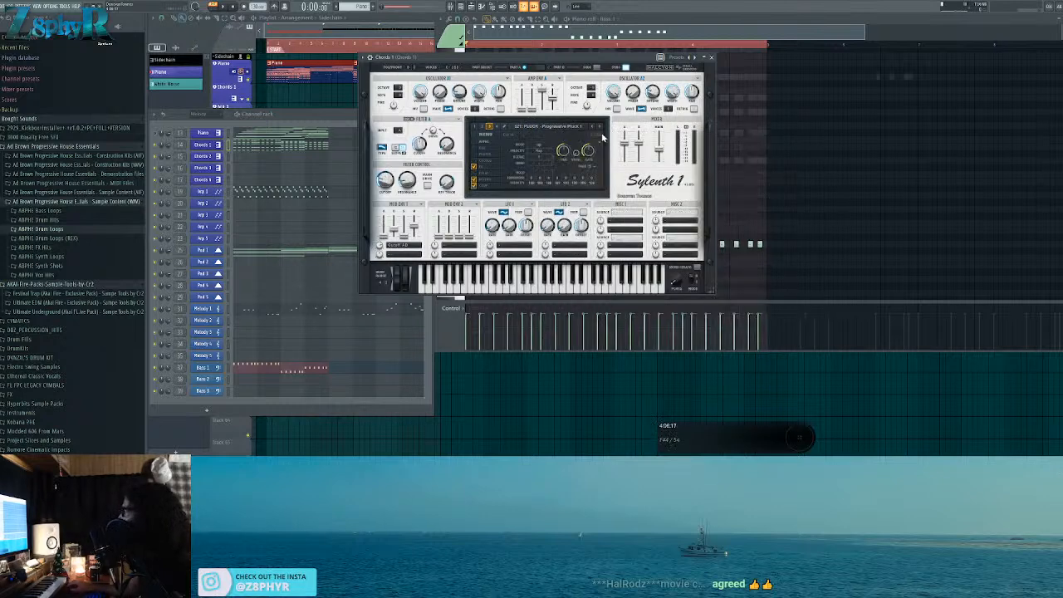
pyautogui.click(475, 179)
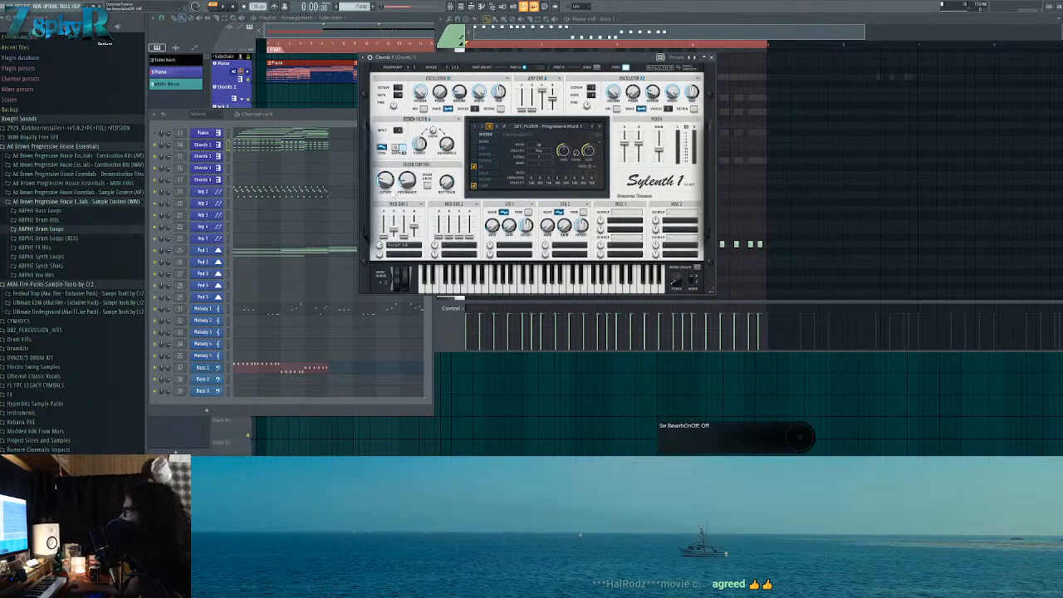
# Step: Play the pattern with the new chord sound and open the Chords 1 notes in the Piano roll
pyautogui.press('space')
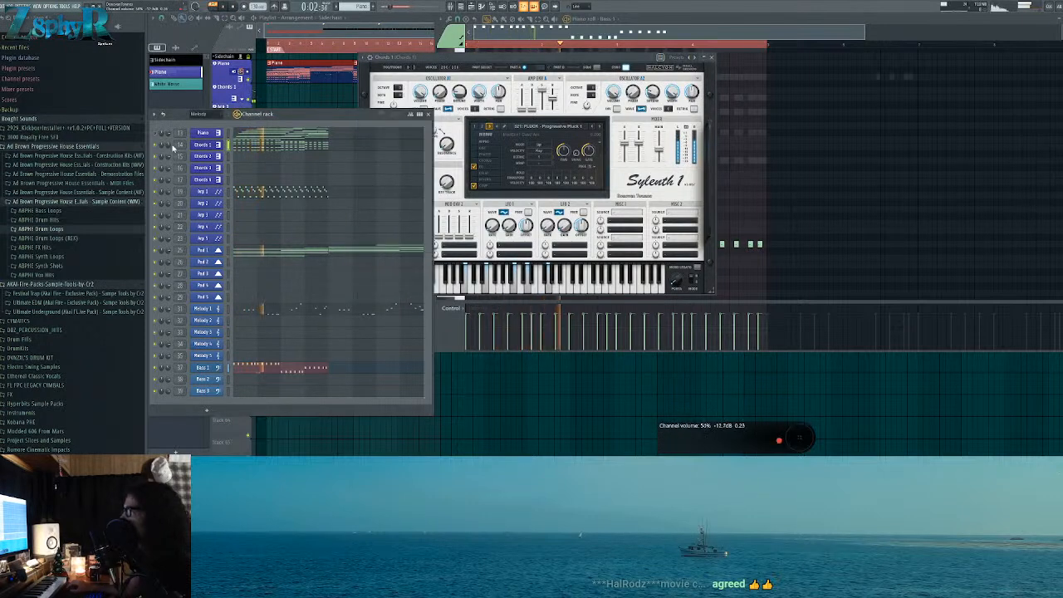
pyautogui.click(259, 146)
pyautogui.press('space')
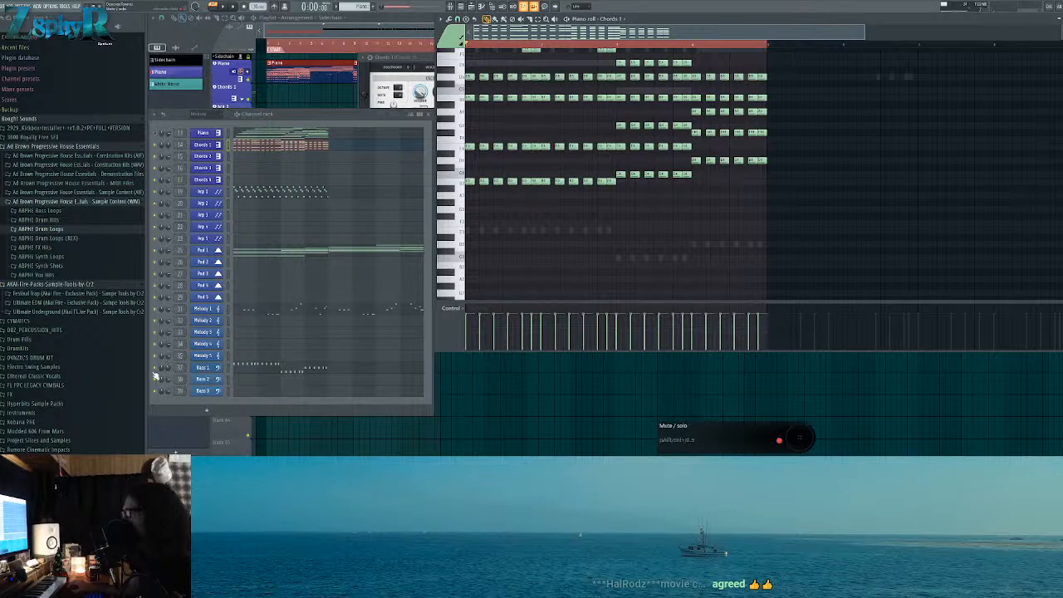
# Step: Transpose all Chords 1 notes and all Bass 1 notes down by five semitones
pyautogui.scroll(4, 491, 209)
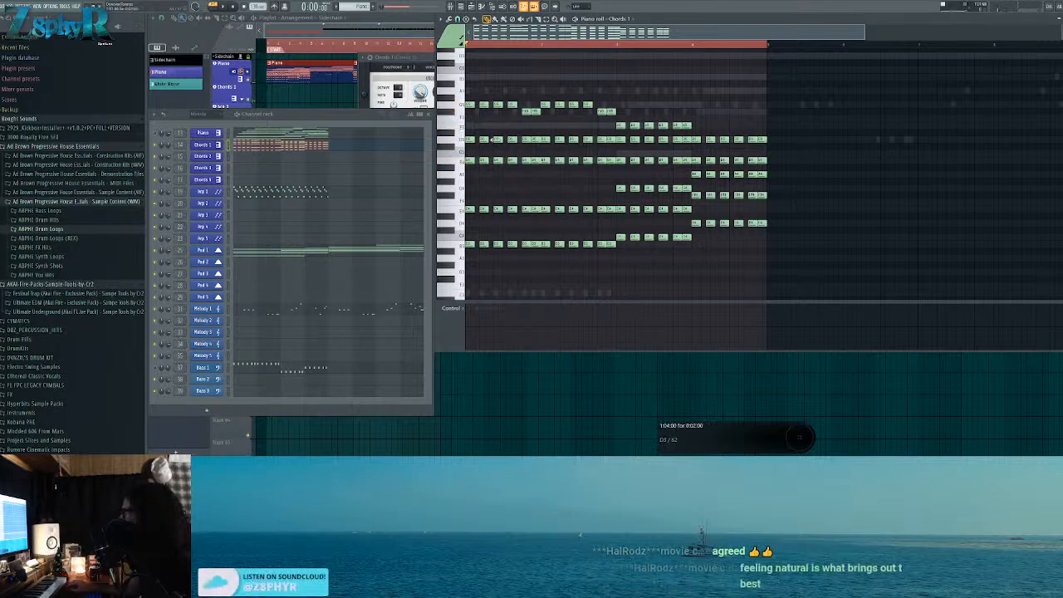
pyautogui.scroll(3, 839, 161)
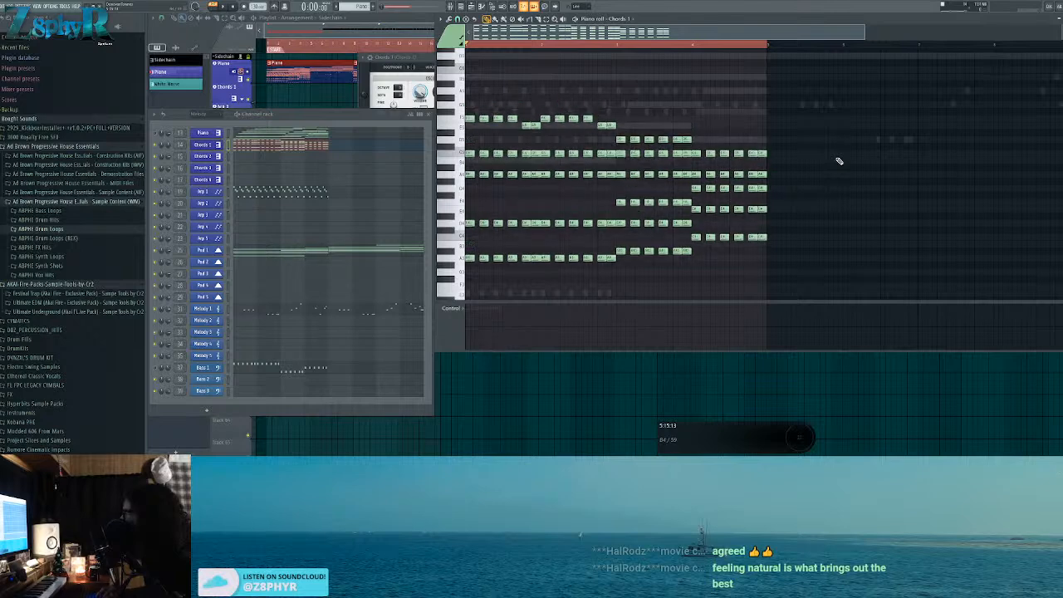
pyautogui.scroll(-5, 839, 160)
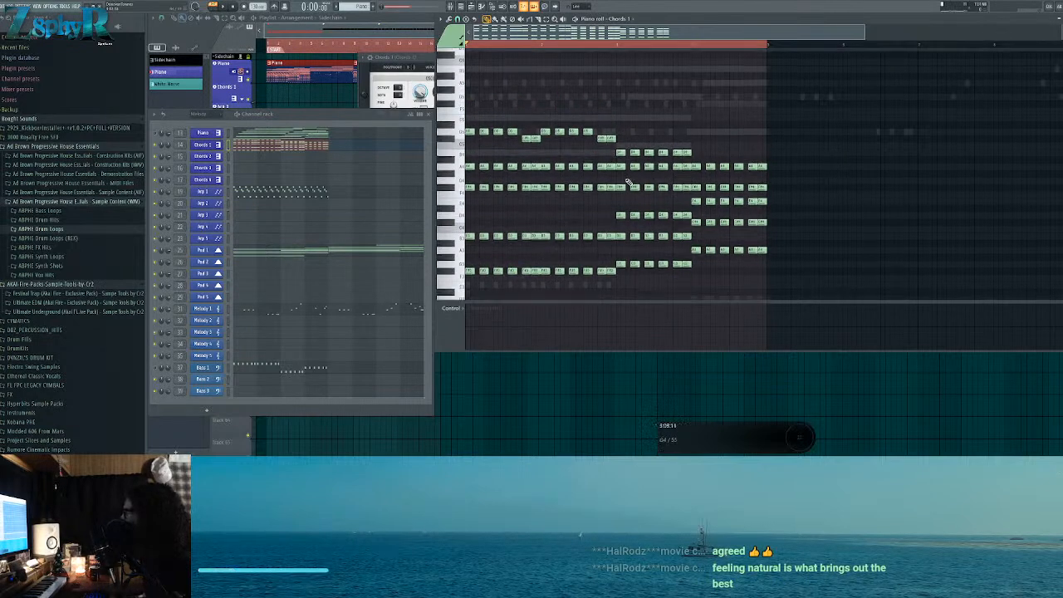
pyautogui.doubleClick(473, 232)
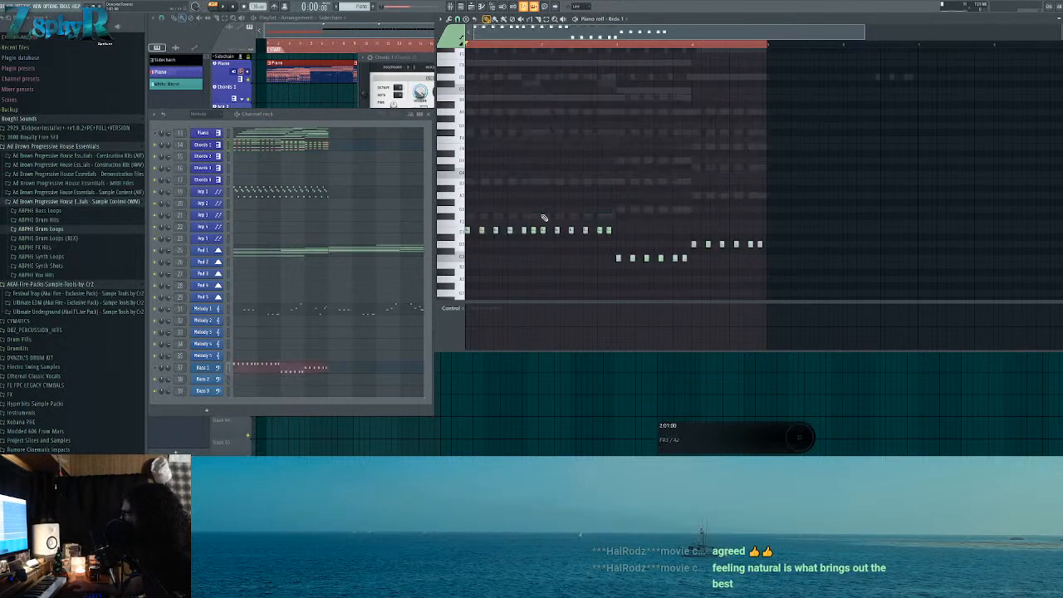
pyautogui.scroll(3, 544, 218)
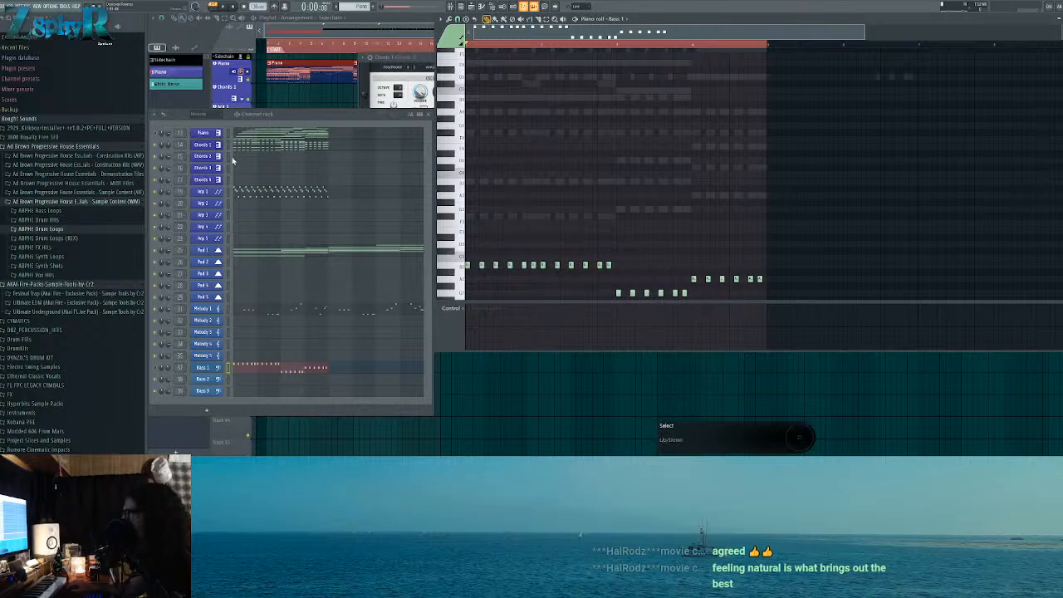
# Step: Play back the transposed chords and bass with the Chords 1 notes open in the Piano roll
pyautogui.press('space')
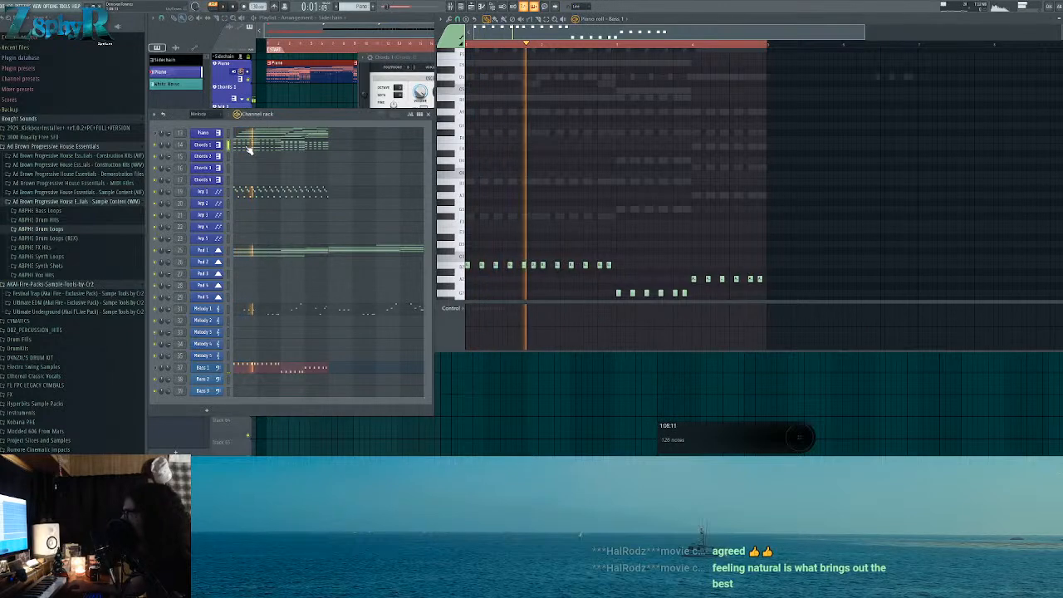
pyautogui.click(238, 146)
pyautogui.scroll(2, 676, 289)
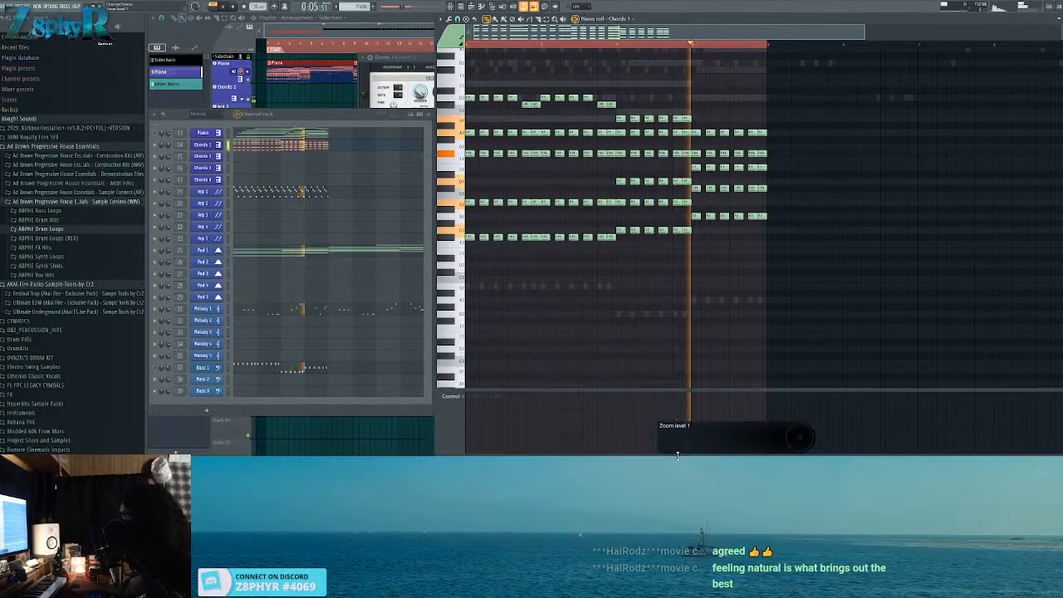
pyautogui.scroll(5, 641, 314)
pyautogui.press('space')
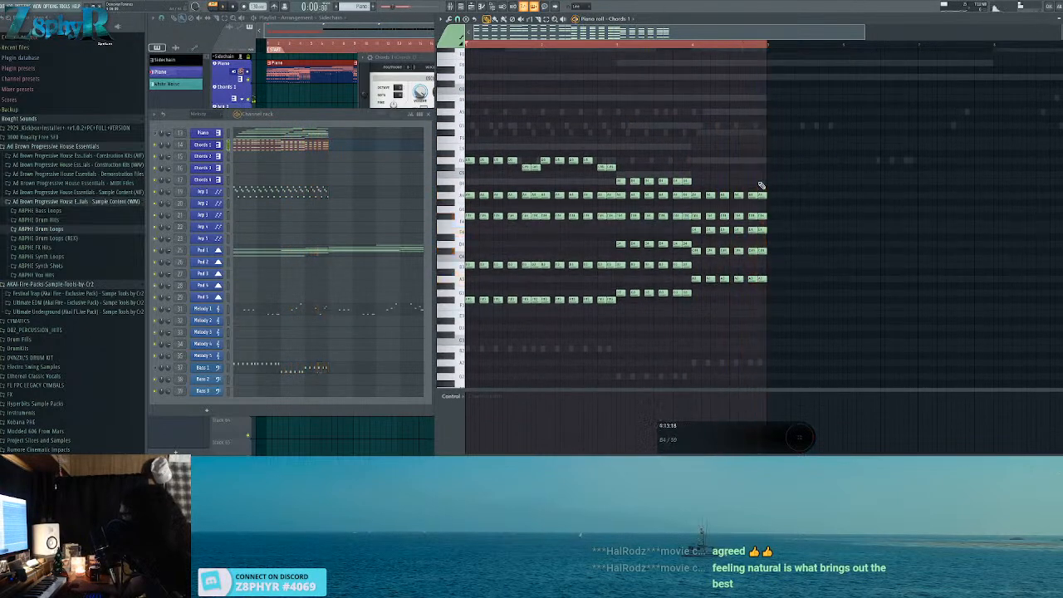
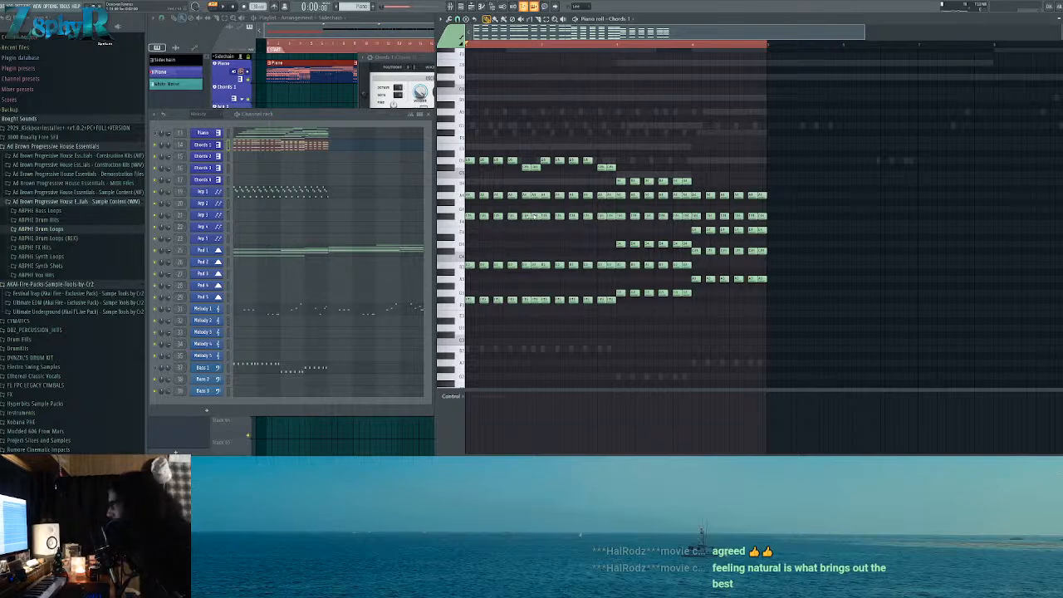
# Step: Transpose all Pad 1 notes down by five semitones
pyautogui.scroll(-3, 601, 287)
pyautogui.scroll(4, 540, 283)
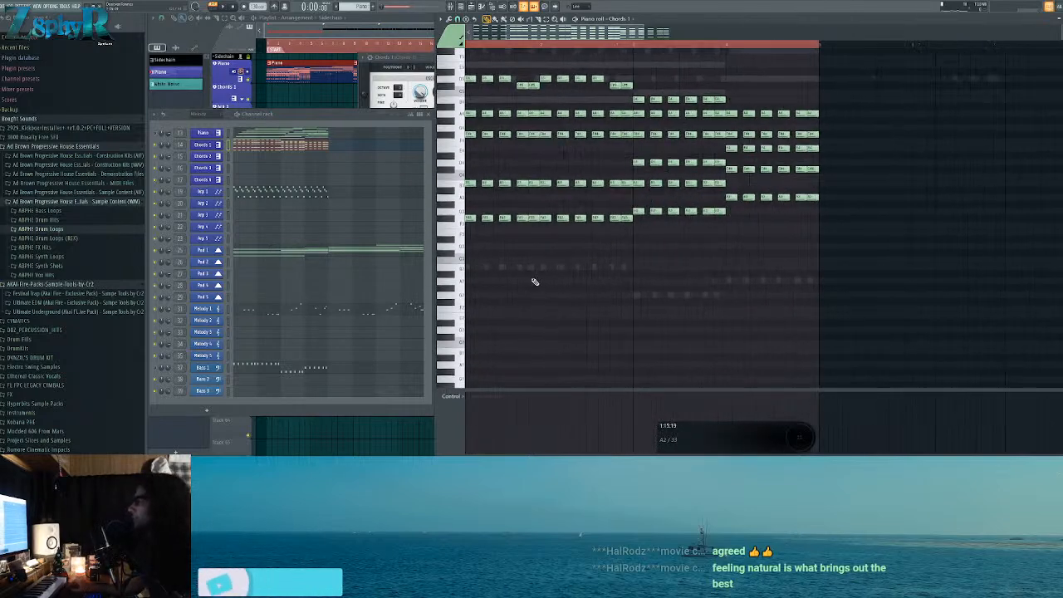
pyautogui.scroll(3, 637, 266)
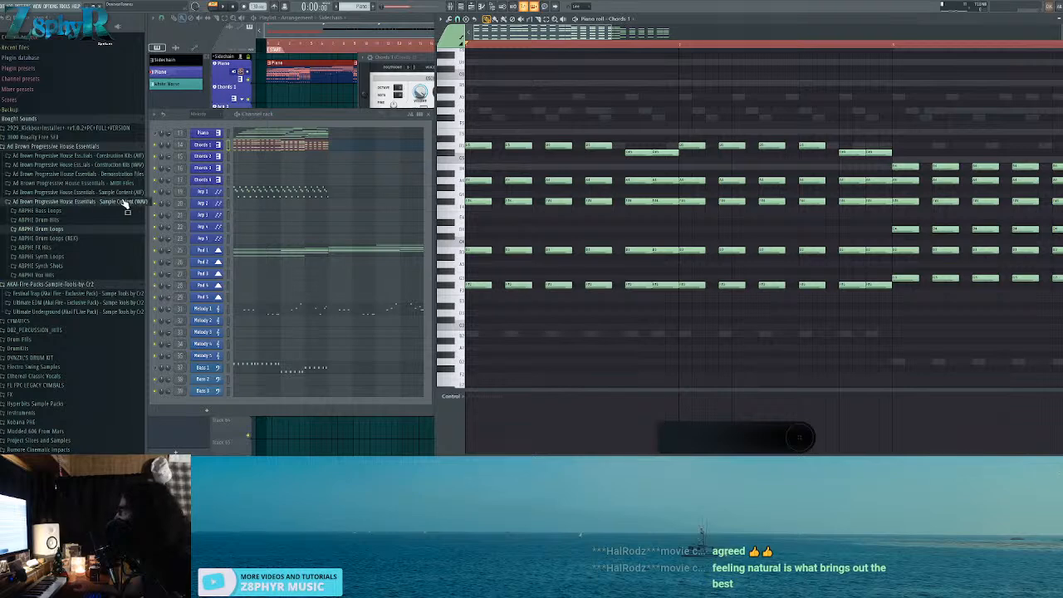
pyautogui.click(258, 194)
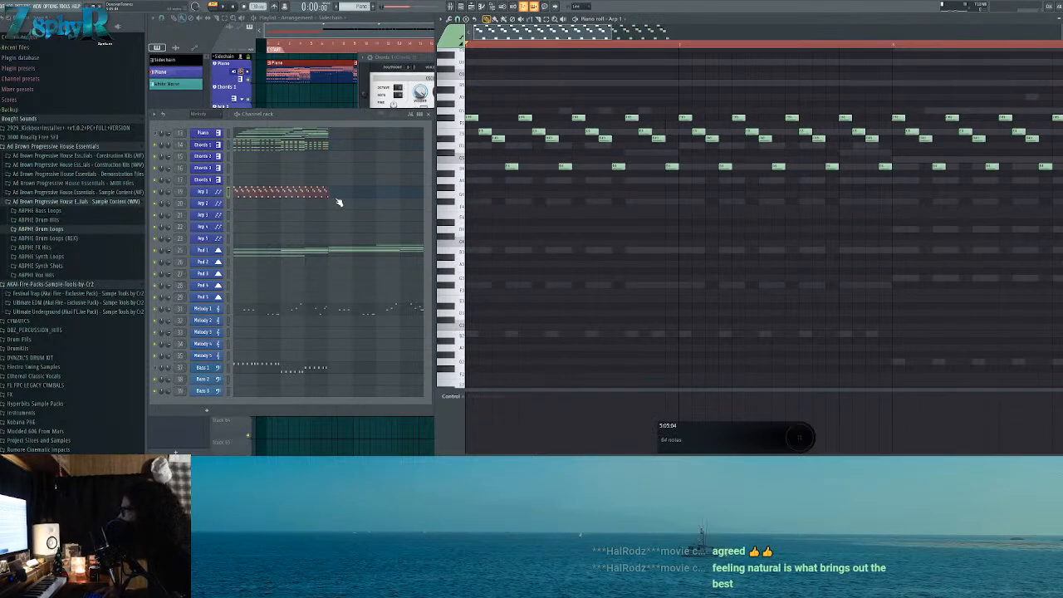
pyautogui.click(240, 132)
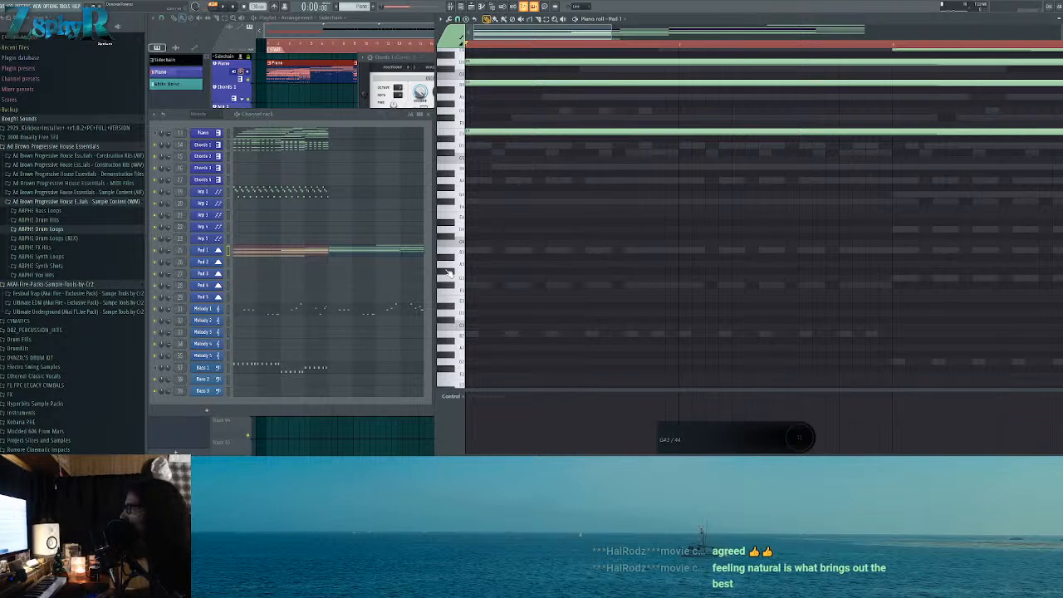
pyautogui.hotkey('shift', 'Down')
pyautogui.hotkey('shift', 'Down')
pyautogui.hotkey('shift', 'Down')
pyautogui.hotkey('shift', 'Down')
pyautogui.hotkey('shift', 'Down')
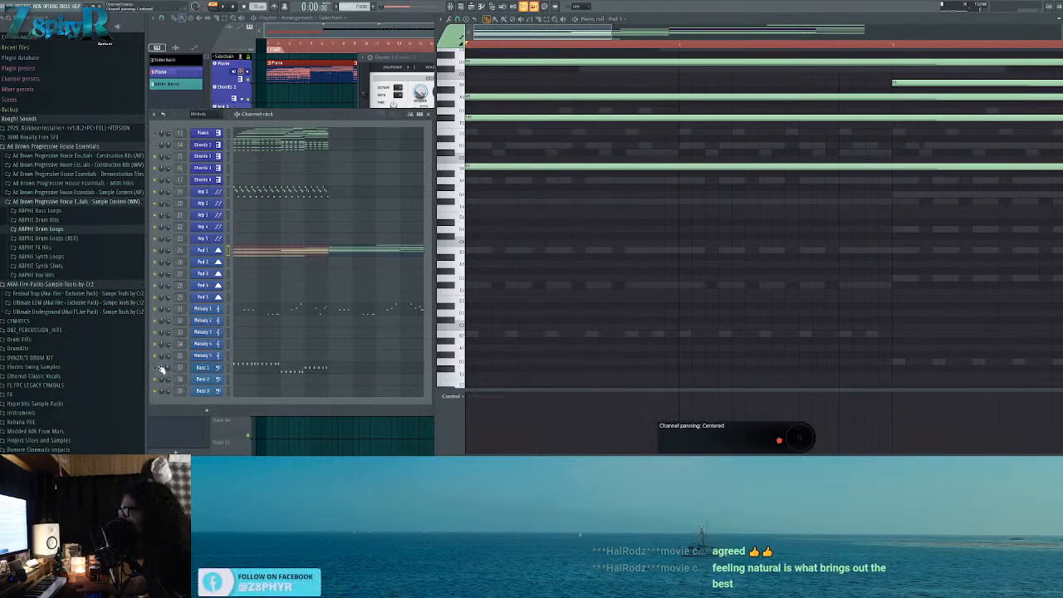
# Step: Transpose all Melody 1 notes down by five semitones
pyautogui.click(280, 313)
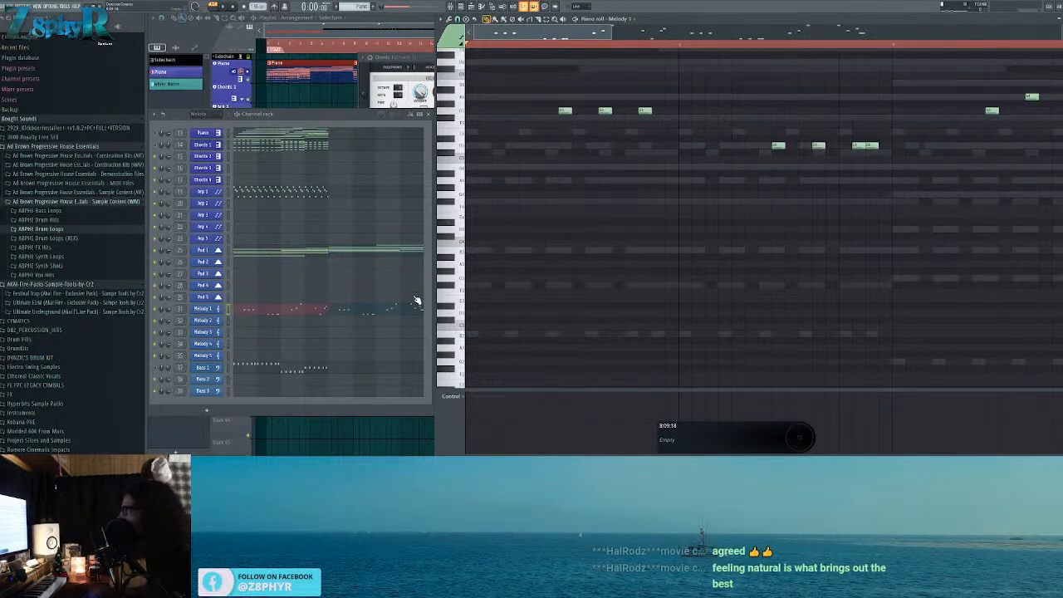
pyautogui.hotkey('shift', 'Down')
pyautogui.hotkey('shift', 'Down')
pyautogui.hotkey('shift', 'Down')
pyautogui.hotkey('shift', 'Down')
pyautogui.hotkey('shift', 'Down')
# Step: Play back the transposed parts and follow the Piano notes in the Piano roll
pyautogui.press('space')
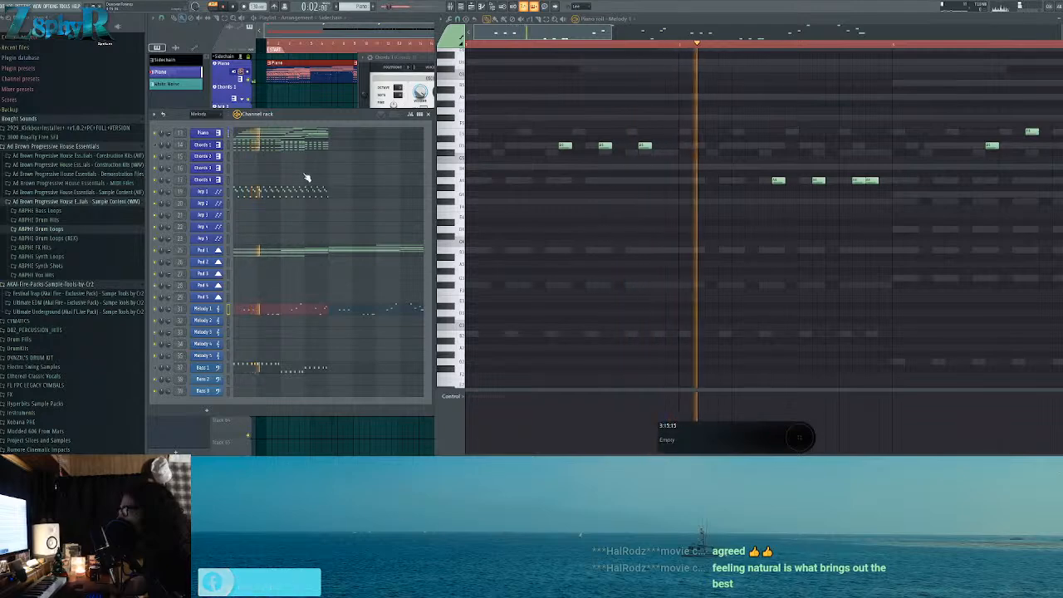
pyautogui.click(278, 137)
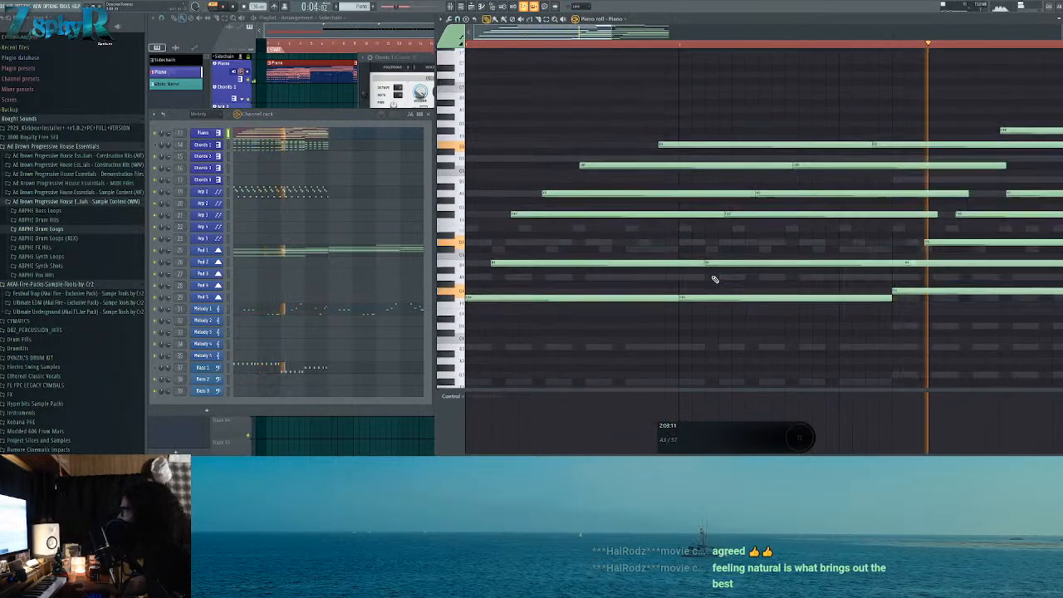
pyautogui.scroll(-4, 714, 280)
pyautogui.moveTo(745, 382); pyautogui.dragTo(471, 93)
pyautogui.keyDown('ctrl'); pyautogui.click(730, 144); pyautogui.keyUp('ctrl')
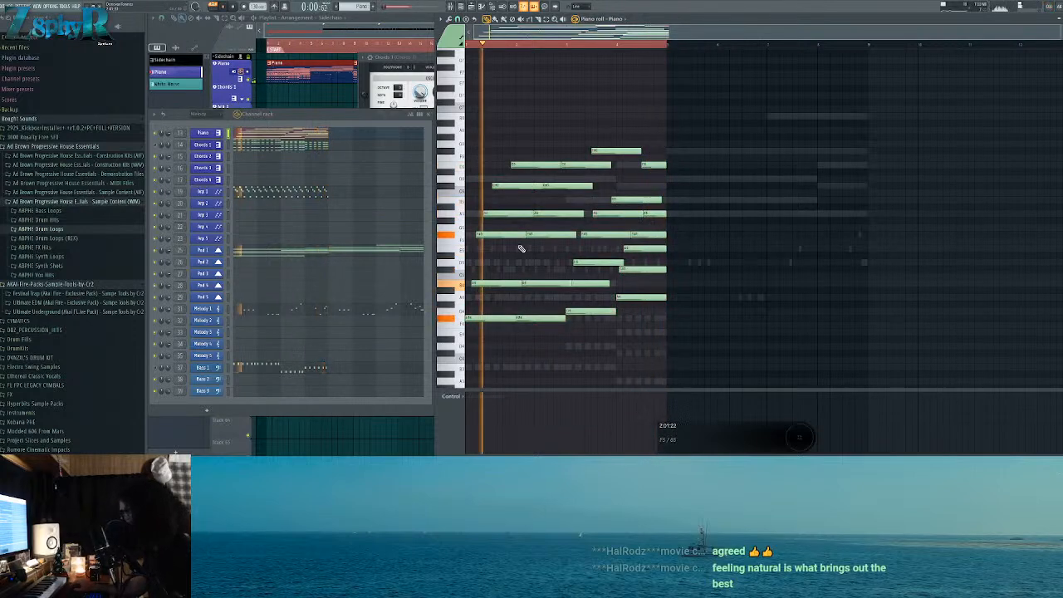
pyautogui.moveTo(750, 343); pyautogui.dragTo(512, 121)
pyautogui.keyDown('ctrl'); pyautogui.click(544, 133); pyautogui.keyUp('ctrl')
pyautogui.moveTo(767, 147); pyautogui.dragTo(476, 334)
pyautogui.keyDown('ctrl'); pyautogui.click(700, 360); pyautogui.keyUp('ctrl')
pyautogui.moveTo(533, 267); pyautogui.dragTo(547, 293)
pyautogui.keyDown('ctrl'); pyautogui.click(717, 292); pyautogui.keyUp('ctrl')
pyautogui.moveTo(764, 356); pyautogui.dragTo(504, 133)
pyautogui.keyDown('ctrl'); pyautogui.click(490, 107); pyautogui.keyUp('ctrl')
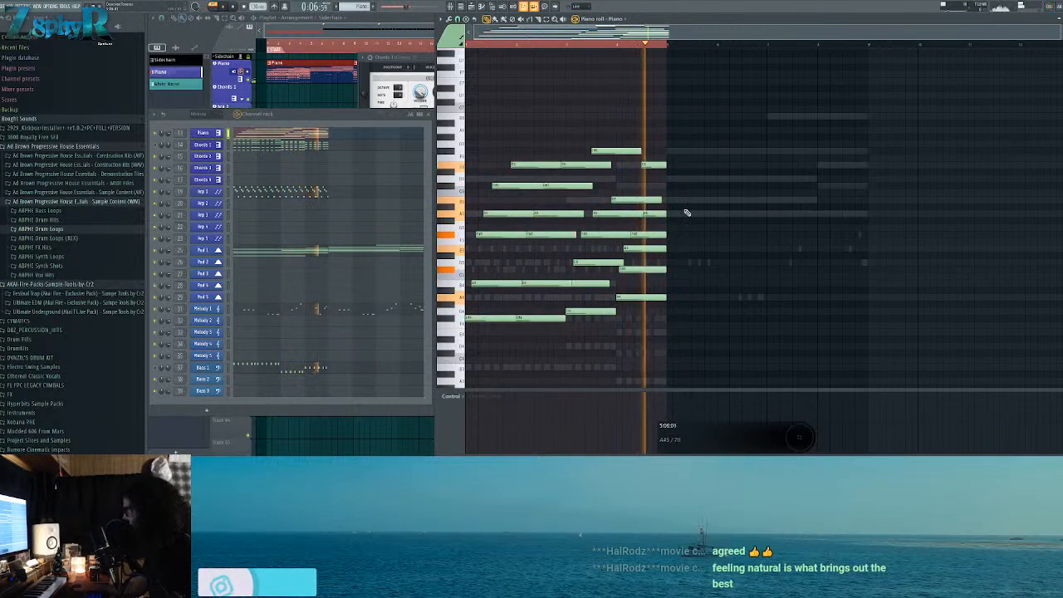
# Step: Stop playback, add a short A6 note near the end of the fourth bar in the Piano part, and display note velocities
pyautogui.press('space')
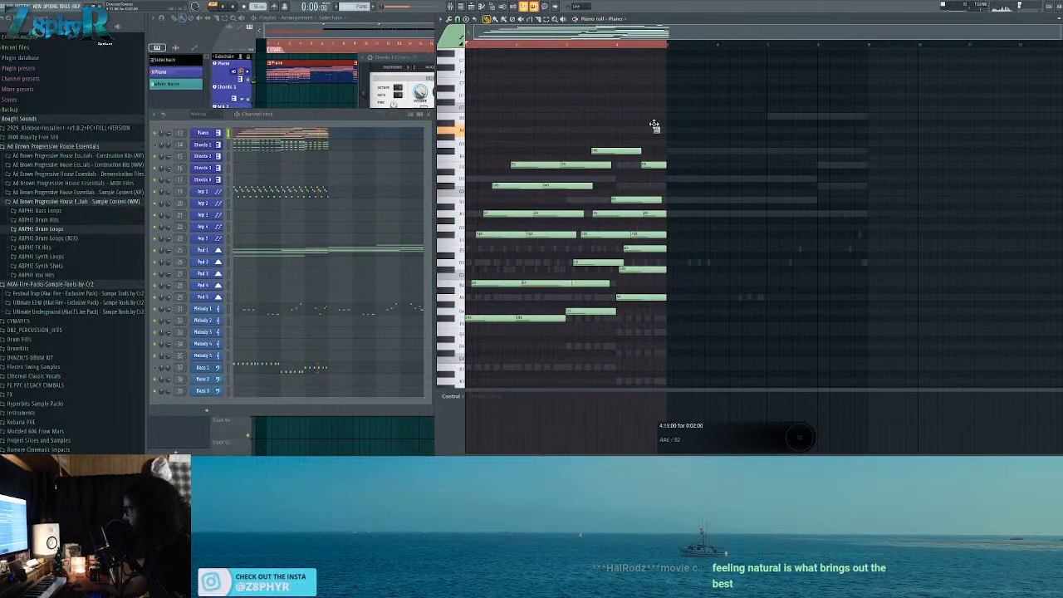
pyautogui.click(457, 402)
pyautogui.moveTo(464, 406)
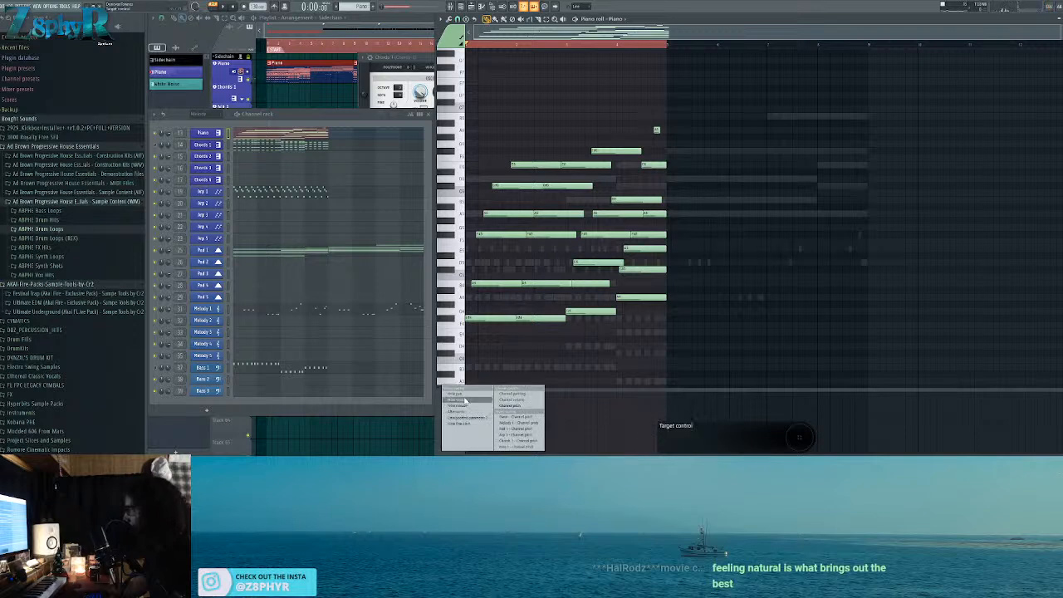
pyautogui.click(522, 400)
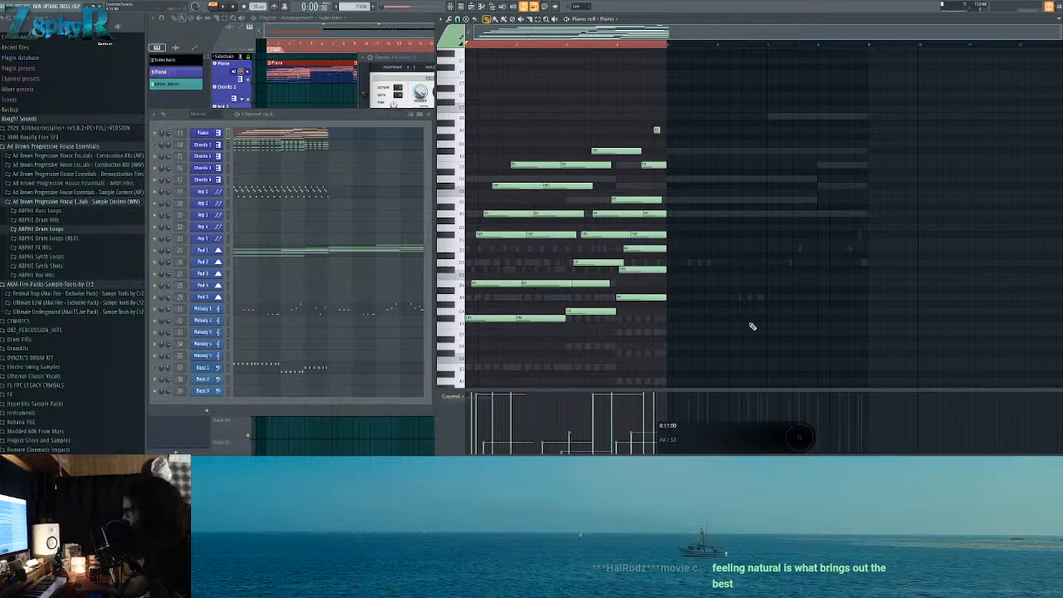
# Step: Enlarge the control lane and even out the velocities of the Piano notes
pyautogui.scroll(-4, 677, 290)
pyautogui.press('space')
pyautogui.scroll(3, 677, 290)
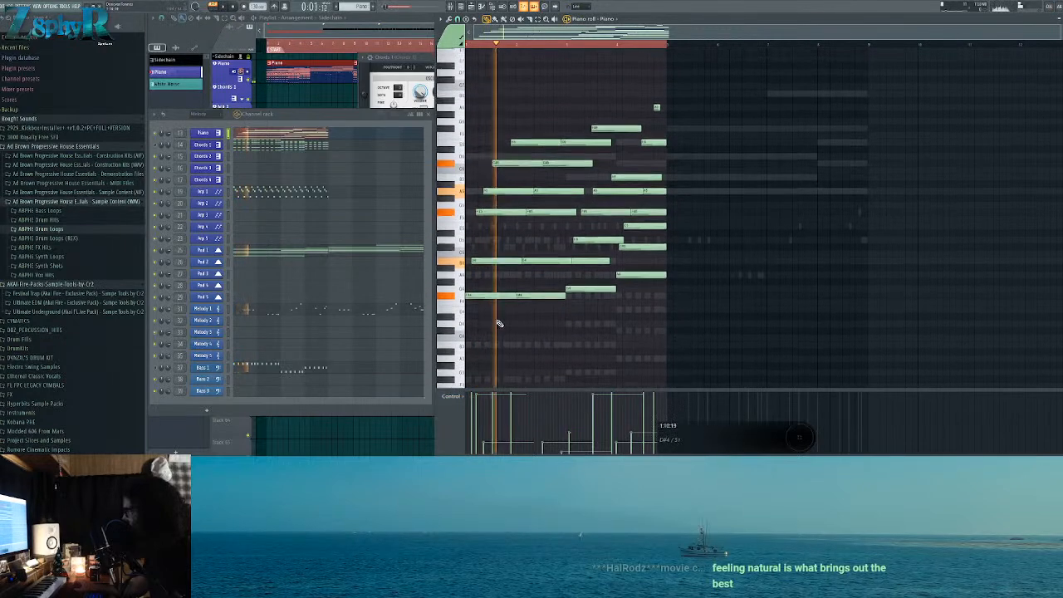
pyautogui.press('space')
pyautogui.moveTo(610, 388); pyautogui.dragTo(622, 351)
pyautogui.moveTo(771, 335); pyautogui.dragTo(467, 80)
pyautogui.moveTo(478, 123); pyautogui.dragTo(524, 216)
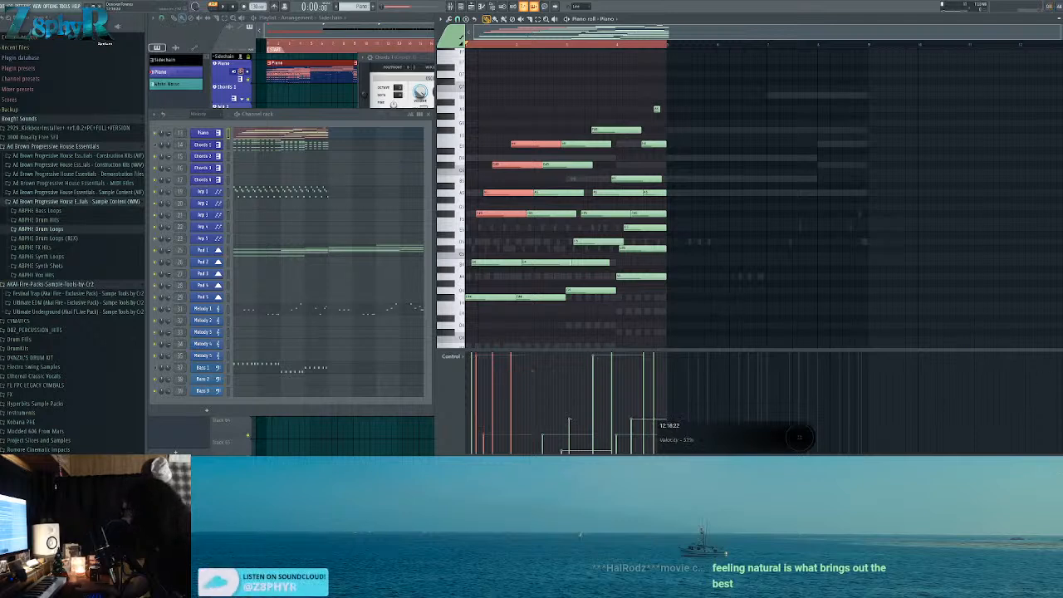
pyautogui.scroll(-4, 533, 370)
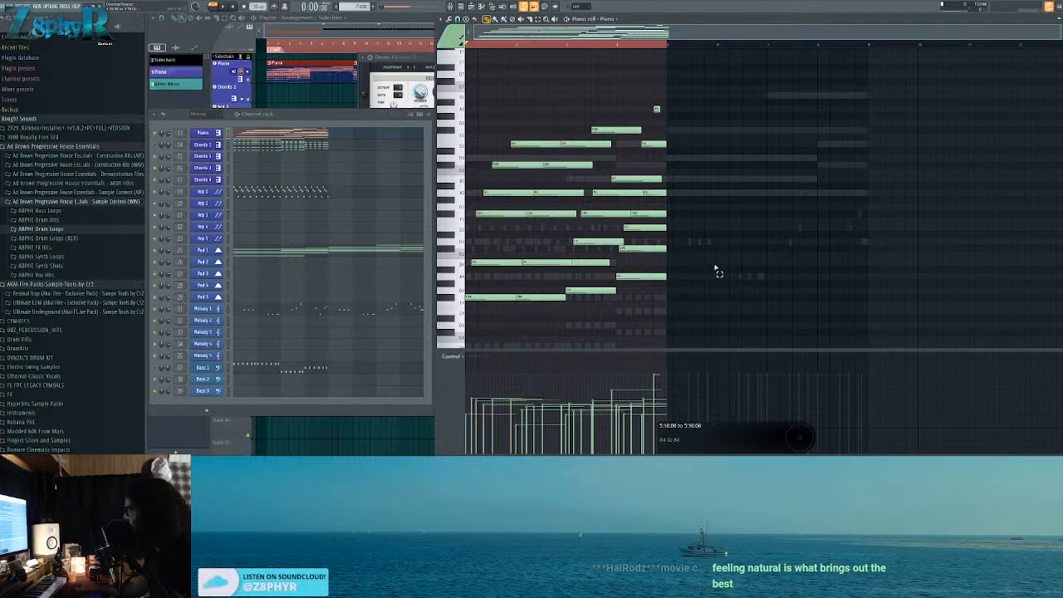
# Step: Lower the velocity of the short A6 note to about the level of the other Piano notes
pyautogui.moveTo(750, 314); pyautogui.dragTo(470, 82)
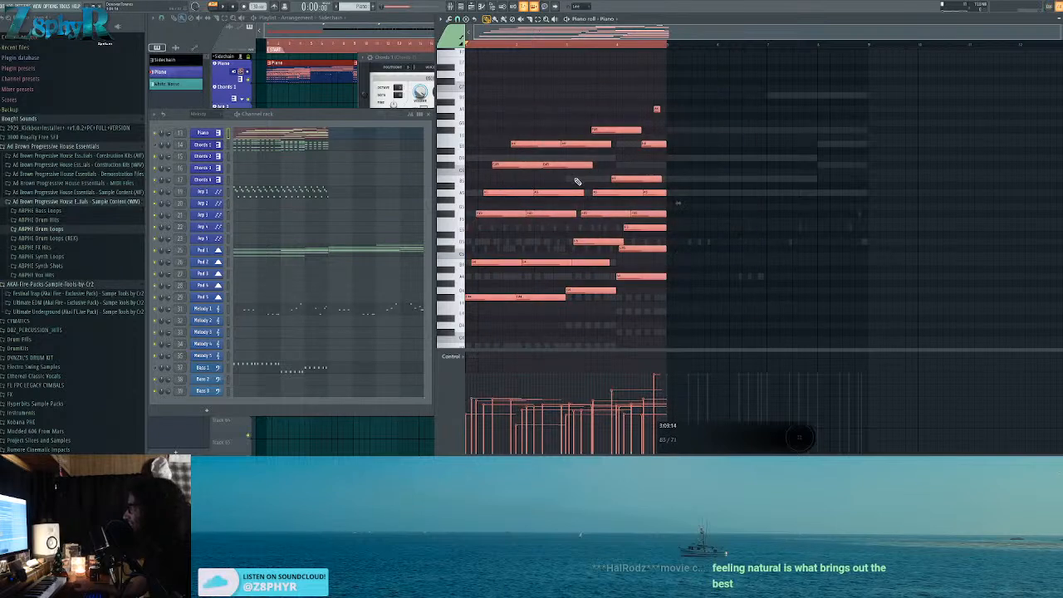
pyautogui.hotkey('ctrl', 'd')
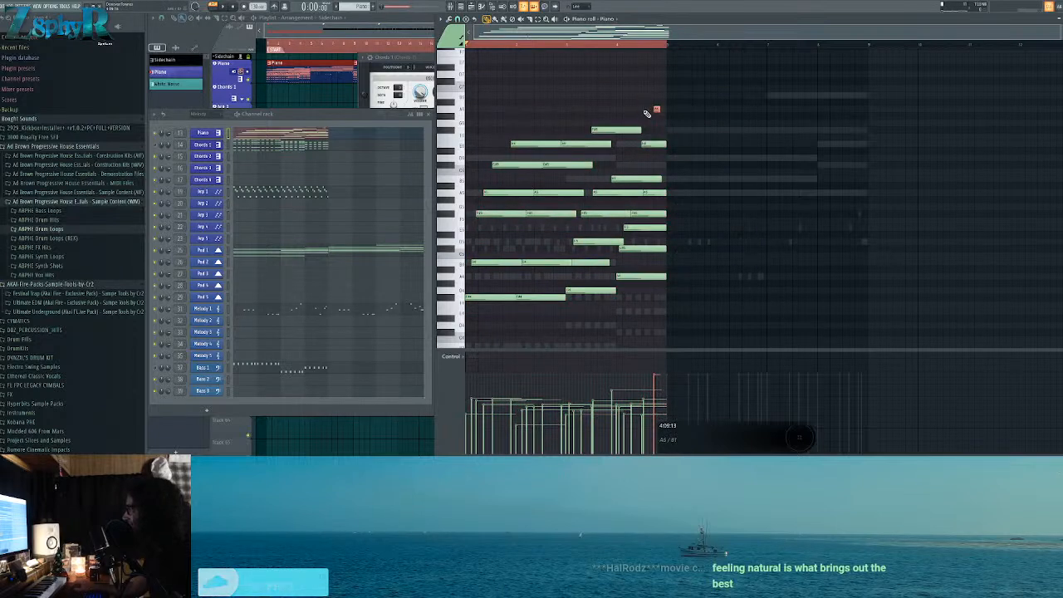
pyautogui.moveTo(608, 154); pyautogui.dragTo(639, 190)
pyautogui.scroll(-3, 640, 183)
pyautogui.keyDown('ctrl'); pyautogui.click(735, 196); pyautogui.keyUp('ctrl')
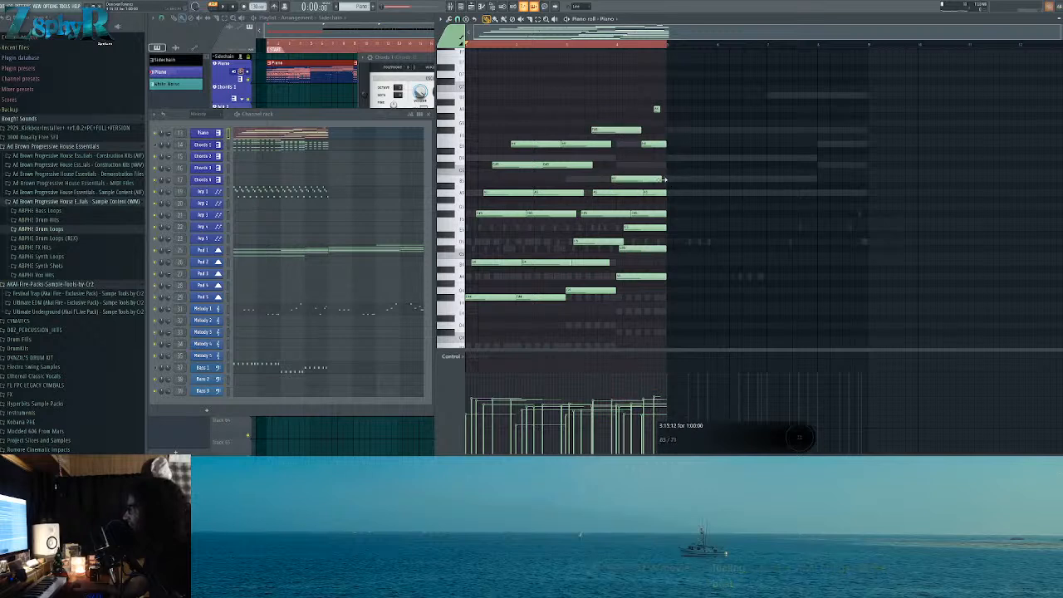
# Step: Select all Piano notes and clone the Piano channel
pyautogui.moveTo(771, 327); pyautogui.dragTo(481, 125)
pyautogui.keyDown('ctrl'); pyautogui.click(715, 90); pyautogui.keyUp('ctrl')
pyautogui.keyDown('ctrl'); pyautogui.click(649, 47); pyautogui.keyUp('ctrl')
pyautogui.moveTo(670, 48); pyautogui.dragTo(386, 50)
pyautogui.moveTo(823, 78); pyautogui.dragTo(466, 241)
pyautogui.hotkey('ctrl', 'a')
pyautogui.rightClick(207, 135)
pyautogui.click(242, 188)
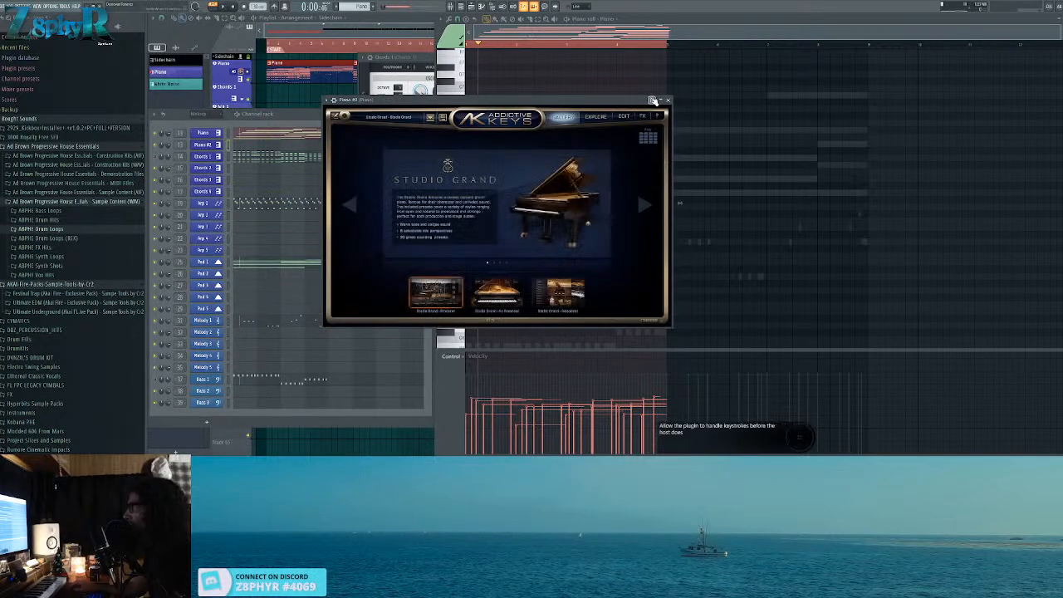
# Step: Paste the Piano notes into the cloned channel Piano #2
pyautogui.click(668, 101)
pyautogui.click(218, 135)
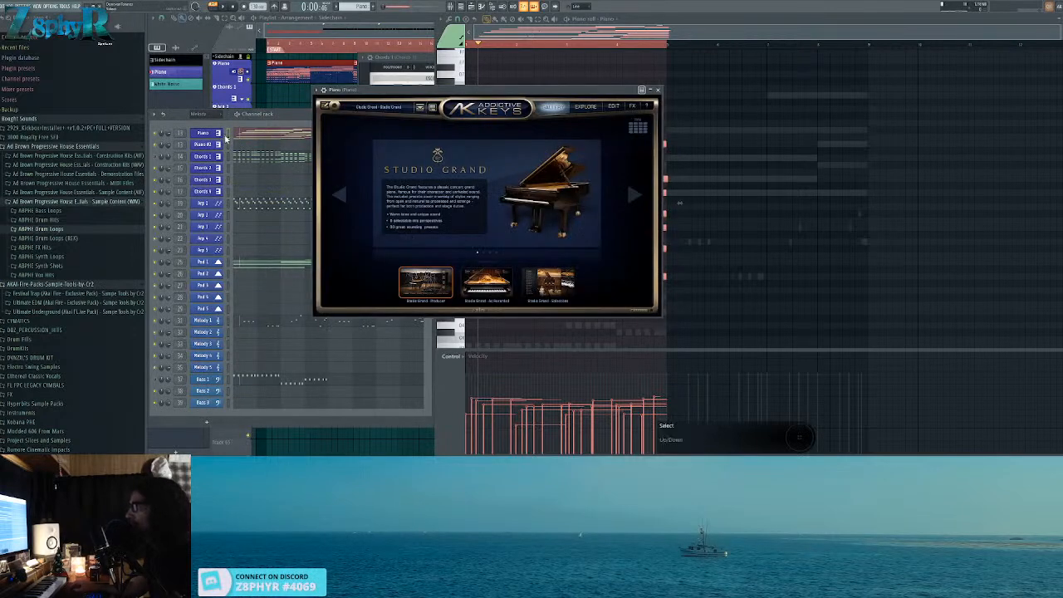
pyautogui.click(229, 141)
pyautogui.click(228, 145)
pyautogui.hotkey('ctrl', 'v')
# Step: Mute the original Piano channel and undo the last timing change to the Piano #2 notes
pyautogui.click(290, 133)
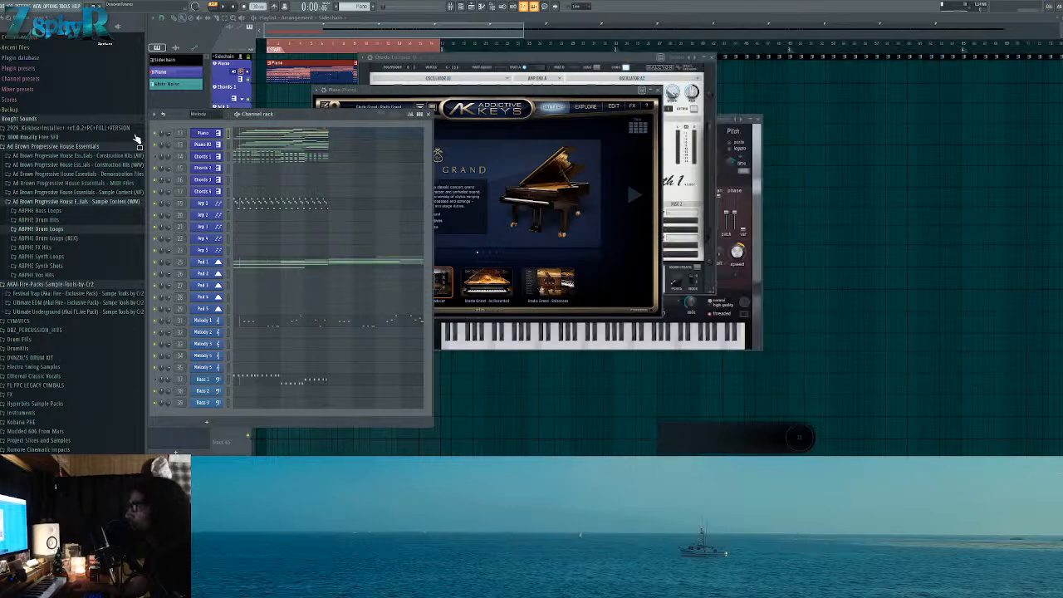
pyautogui.click(155, 133)
pyautogui.click(240, 143)
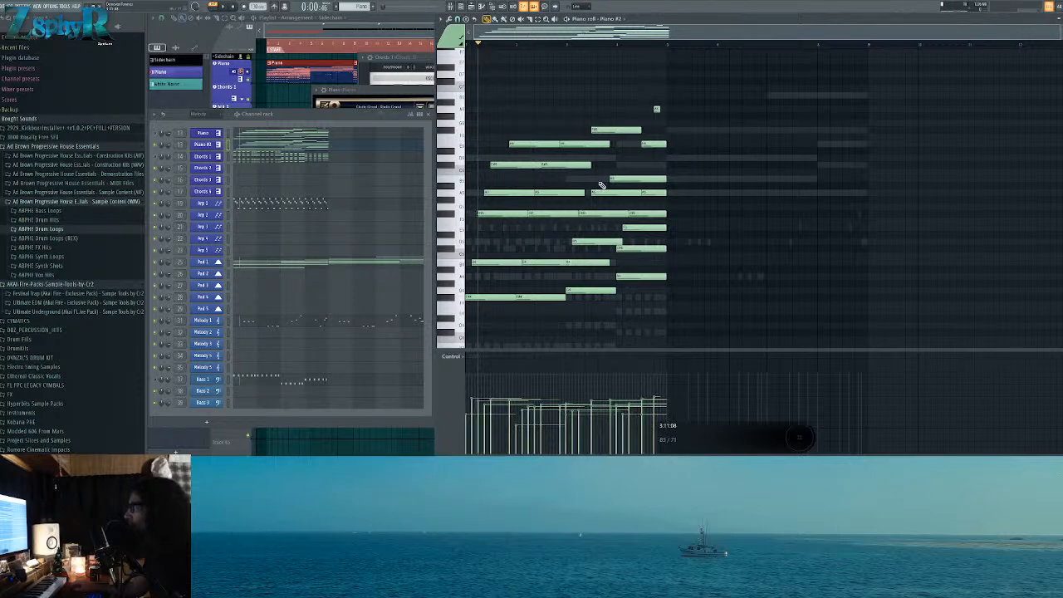
pyautogui.hotkey('ctrl', 'z')
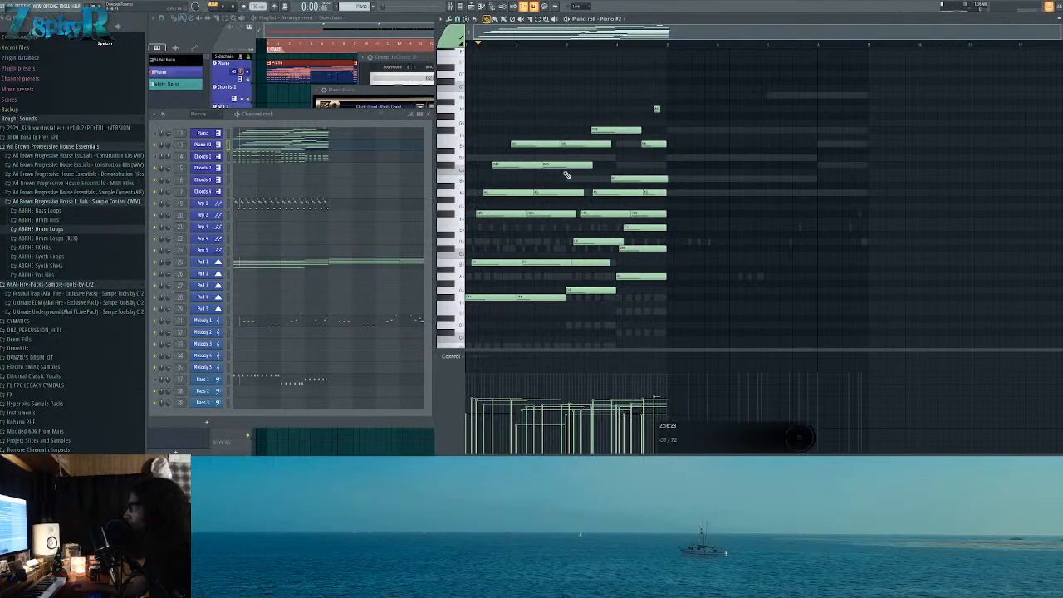
# Step: Move the staggered first-bar notes of Piano #2 so that they all start at the beginning of bar 1
pyautogui.scroll(4, 474, 188)
pyautogui.scroll(1, 582, 216)
pyautogui.moveTo(517, 287); pyautogui.dragTo(454, 287)
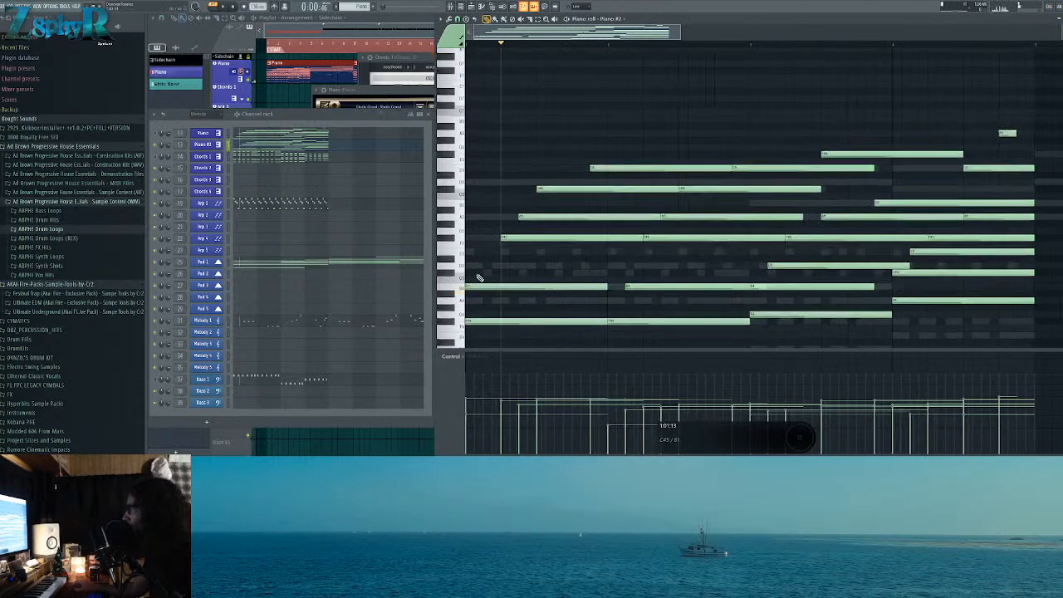
pyautogui.moveTo(561, 240); pyautogui.dragTo(486, 238)
pyautogui.moveTo(538, 217); pyautogui.dragTo(482, 218)
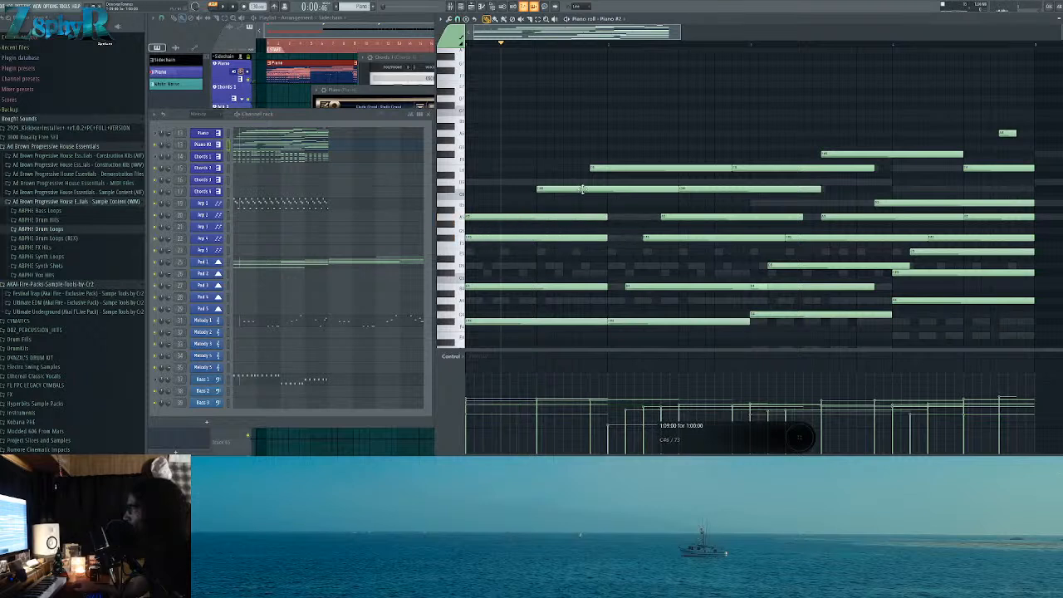
pyautogui.moveTo(582, 189); pyautogui.dragTo(447, 200)
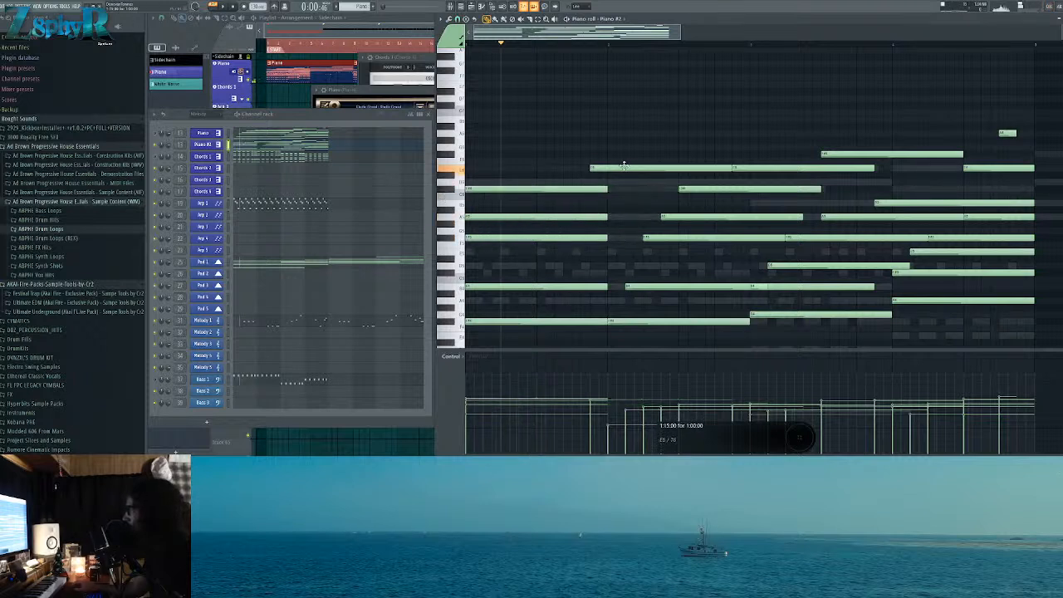
pyautogui.moveTo(624, 166); pyautogui.dragTo(469, 161)
# Step: Align the staggered second-bar notes of Piano #2 to the start of bar 2
pyautogui.moveTo(666, 284); pyautogui.dragTo(647, 286)
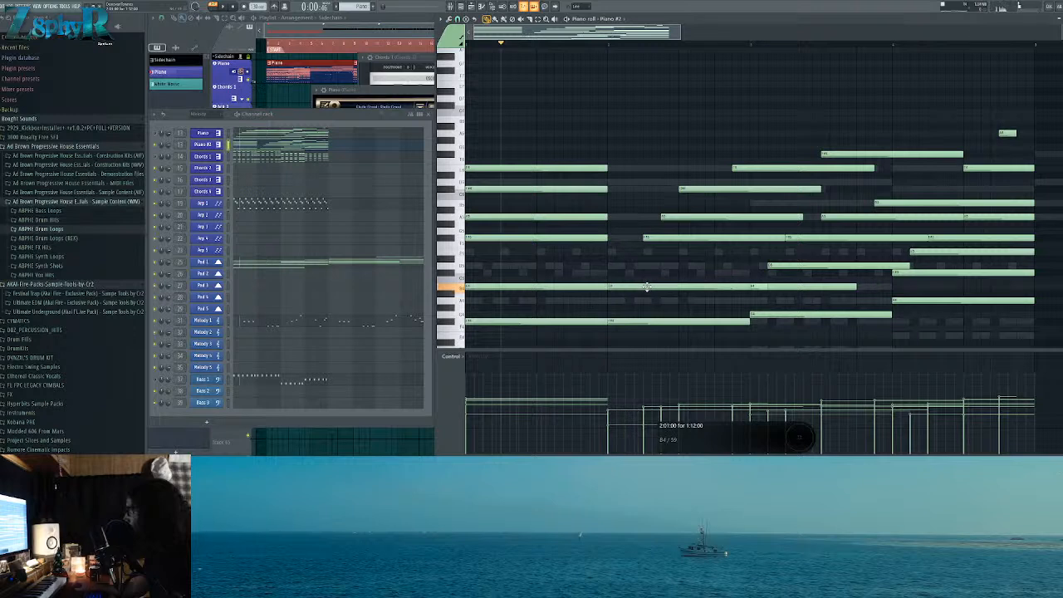
pyautogui.moveTo(669, 238); pyautogui.dragTo(633, 239)
pyautogui.moveTo(698, 217); pyautogui.dragTo(644, 217)
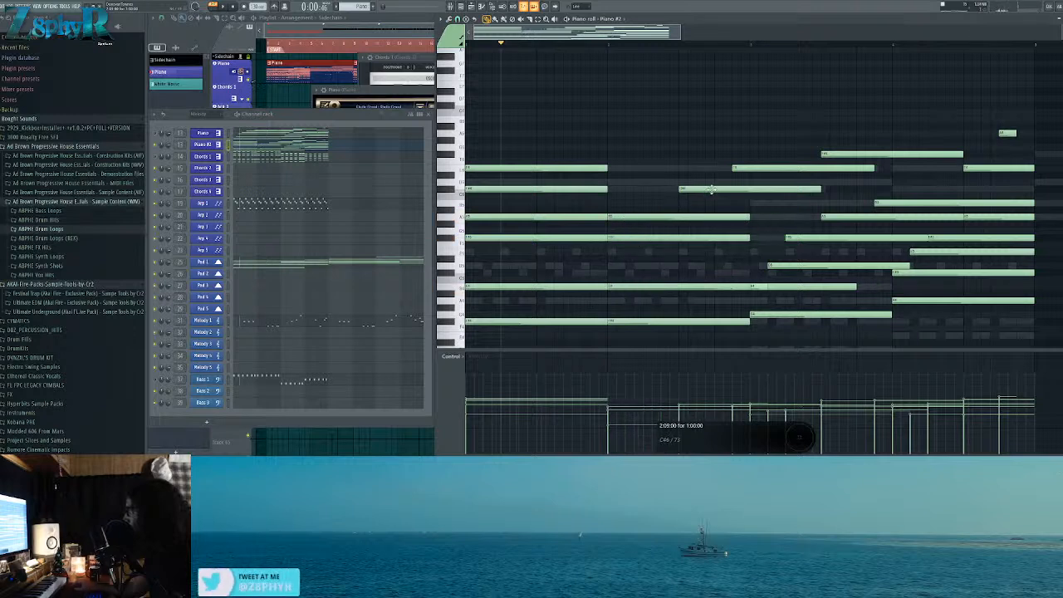
pyautogui.moveTo(720, 189); pyautogui.dragTo(648, 186)
pyautogui.moveTo(774, 170); pyautogui.dragTo(657, 168)
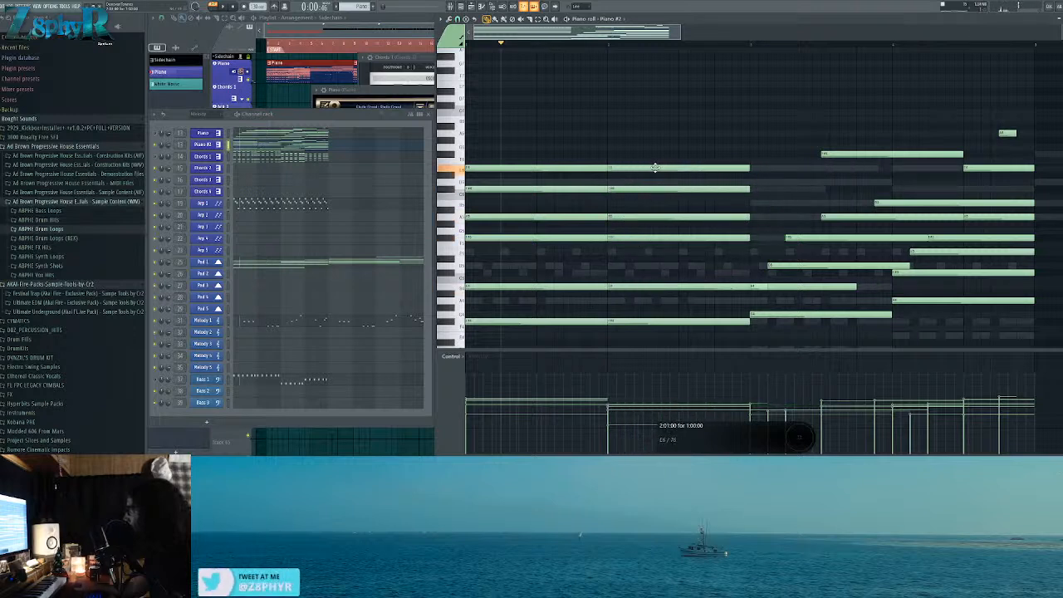
# Step: Align the third-bar chord notes of Piano #2 to the start of bar 3
pyautogui.scroll(-2, 778, 184)
pyautogui.click(633, 287)
pyautogui.moveTo(634, 287); pyautogui.dragTo(613, 286)
pyautogui.moveTo(638, 194); pyautogui.dragTo(678, 249)
pyautogui.moveTo(675, 240); pyautogui.dragTo(657, 240)
pyautogui.moveTo(635, 199); pyautogui.dragTo(637, 222)
pyautogui.moveTo(698, 155); pyautogui.dragTo(627, 154)
pyautogui.keyDown('ctrl'); pyautogui.click(790, 139); pyautogui.keyUp('ctrl')
pyautogui.moveTo(712, 181); pyautogui.dragTo(648, 189)
pyautogui.moveTo(700, 218); pyautogui.dragTo(677, 215)
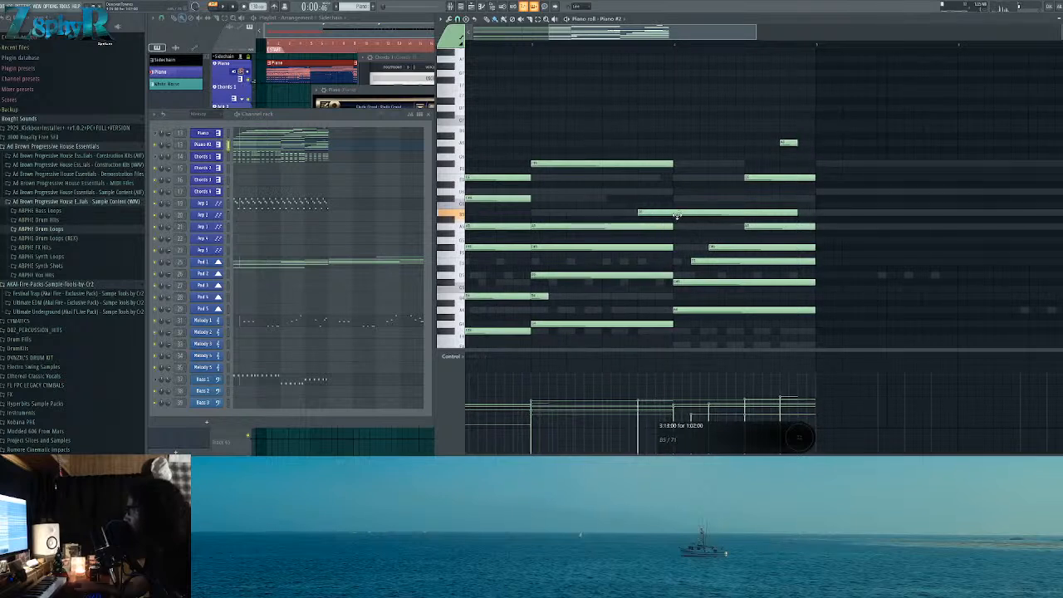
# Step: Align the fourth-bar chord notes of Piano #2 to the start of bar 4 and delete the late E6 note
pyautogui.moveTo(727, 161); pyautogui.dragTo(775, 264)
pyautogui.moveTo(773, 262); pyautogui.dragTo(755, 264)
pyautogui.moveTo(698, 216); pyautogui.dragTo(732, 249)
pyautogui.moveTo(732, 249); pyautogui.dragTo(713, 229)
pyautogui.keyDown('ctrl'); pyautogui.click(699, 219); pyautogui.keyUp('ctrl')
pyautogui.moveTo(696, 155); pyautogui.dragTo(777, 199)
pyautogui.click(773, 183)
pyautogui.rightClick(753, 178)
pyautogui.rightClick(780, 184)
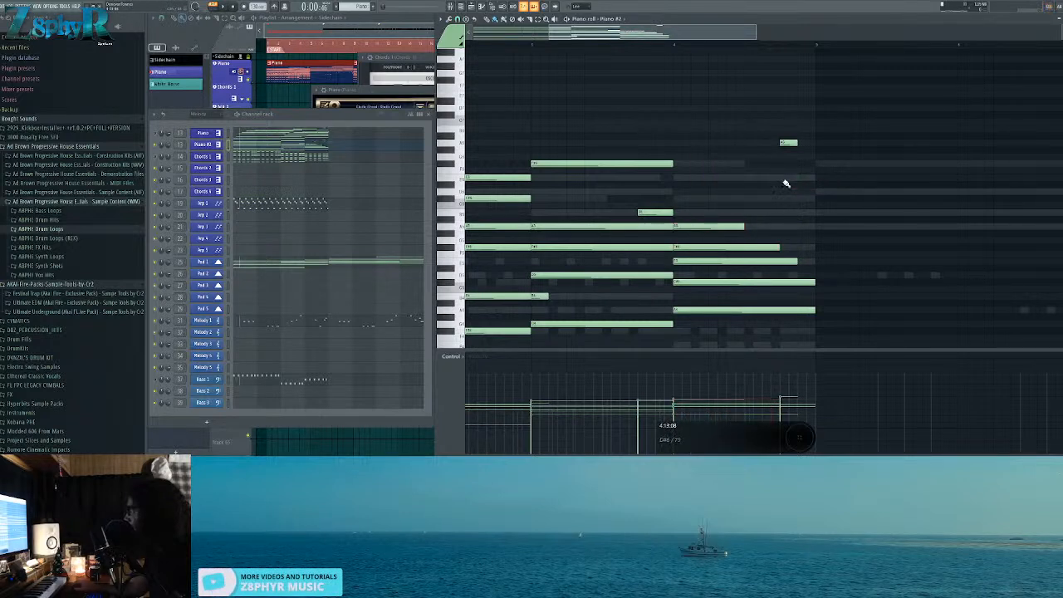
# Step: Draw an E6 note across bar 4 and extend the shorter chord notes to the end of the bar
pyautogui.click(694, 177)
pyautogui.moveTo(729, 163); pyautogui.dragTo(815, 247)
pyautogui.keyDown('ctrl'); pyautogui.click(846, 244); pyautogui.keyUp('ctrl')
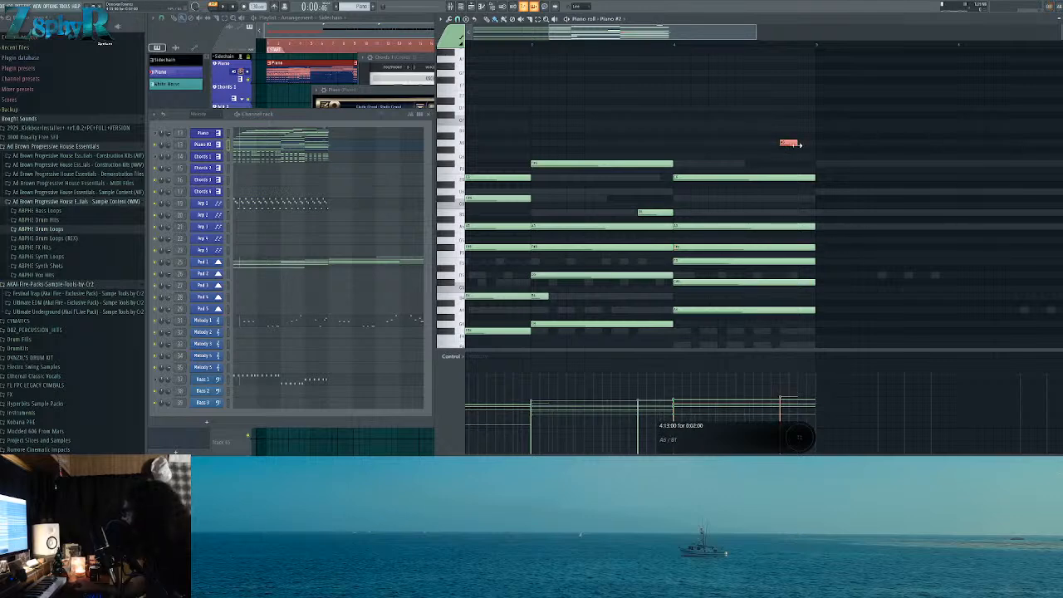
pyautogui.scroll(-3, 695, 227)
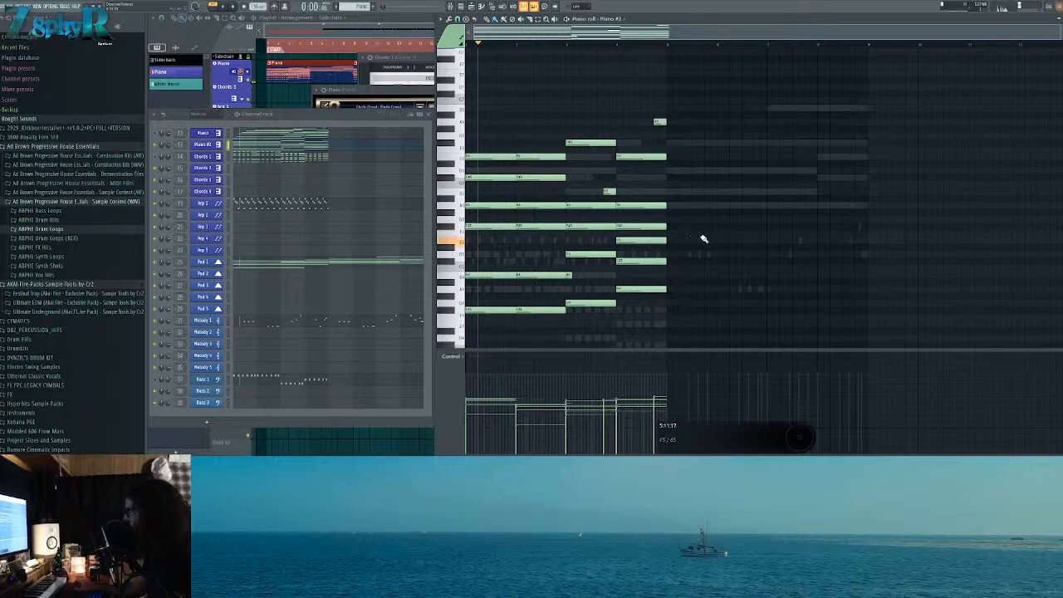
# Step: Audition the Piano #2 block chords in the piano roll and play back the four-bar progression
pyautogui.scroll(-4, 702, 238)
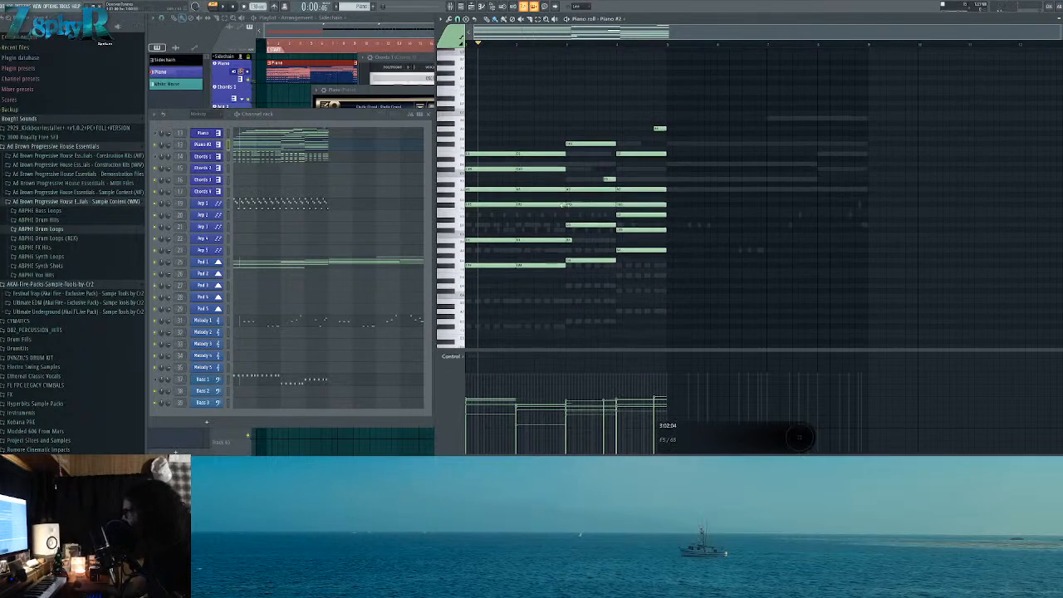
pyautogui.keyDown('alt'); pyautogui.rightClick(489, 169); pyautogui.keyUp('alt')
pyautogui.keyDown('alt'); pyautogui.rightClick(533, 162); pyautogui.keyUp('alt')
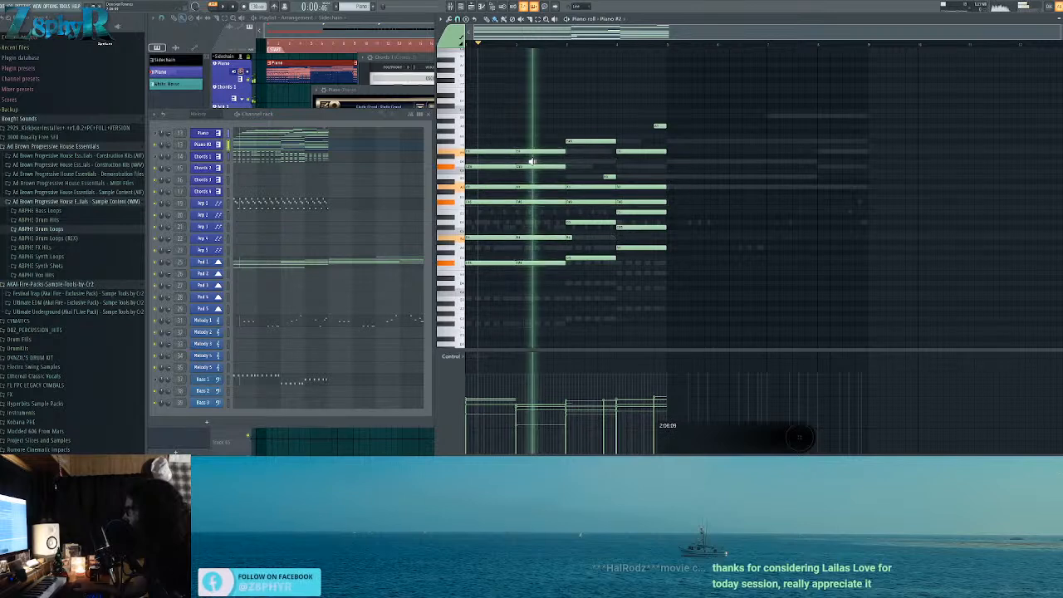
pyautogui.press('space')
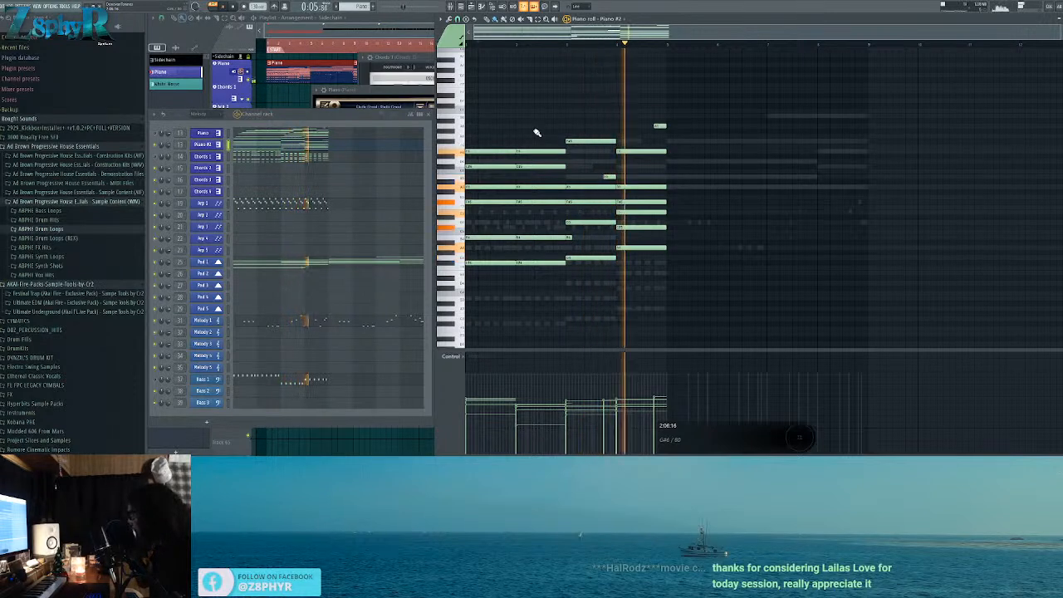
pyautogui.press('space')
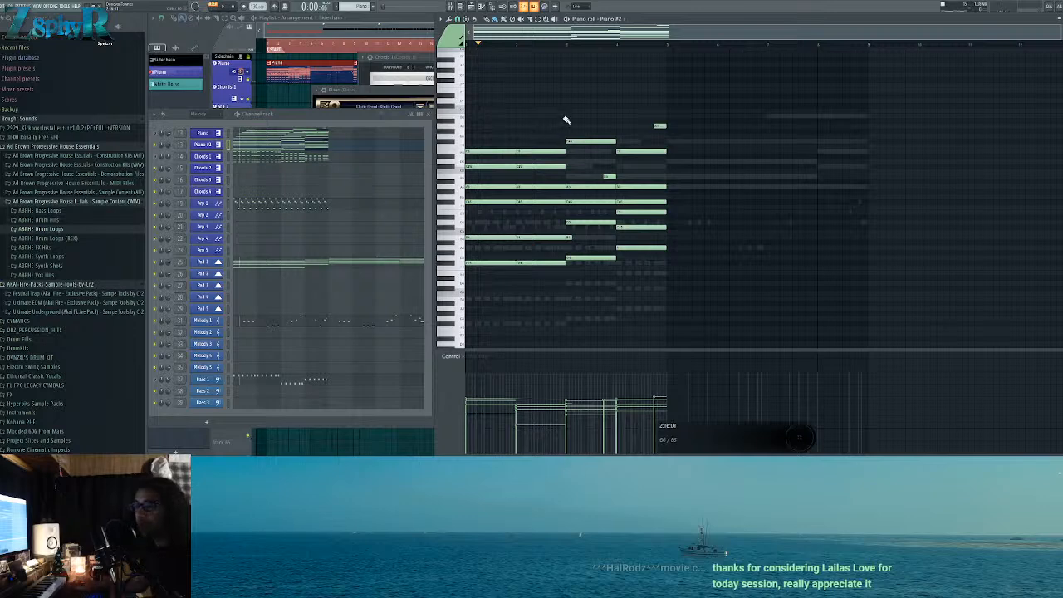
# Step: Duplicate all four bars of Piano #2 chords into bars 5 to 8 and clear the selection
pyautogui.hotkey('ctrl', 'a')
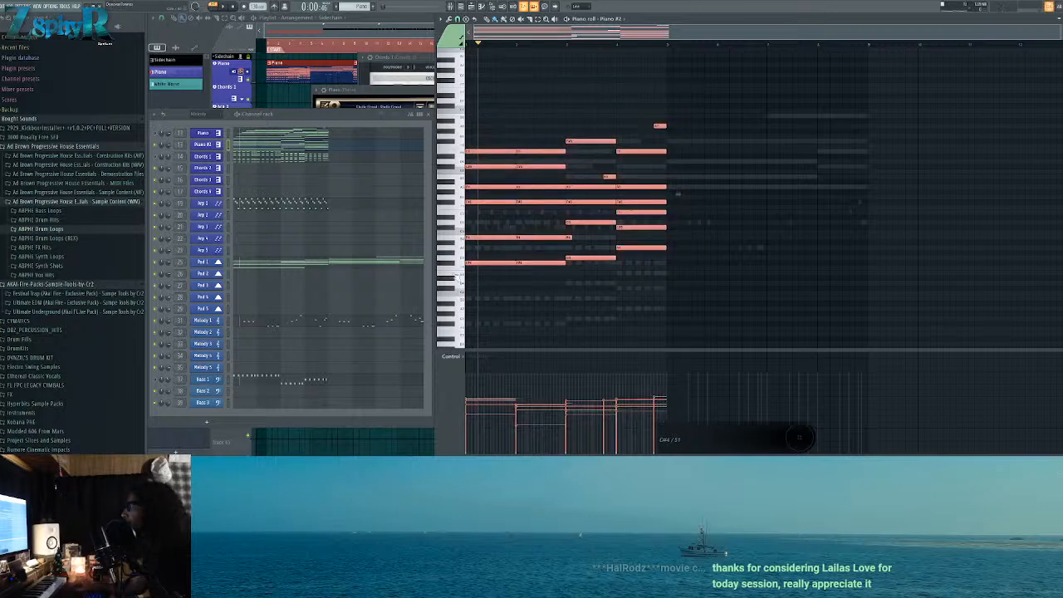
pyautogui.moveTo(491, 264); pyautogui.dragTo(702, 270)
pyautogui.keyDown('ctrl'); pyautogui.click(674, 301); pyautogui.keyUp('ctrl')
pyautogui.moveTo(886, 71); pyautogui.dragTo(467, 297)
pyautogui.keyDown('ctrl'); pyautogui.click(594, 186); pyautogui.keyUp('ctrl')
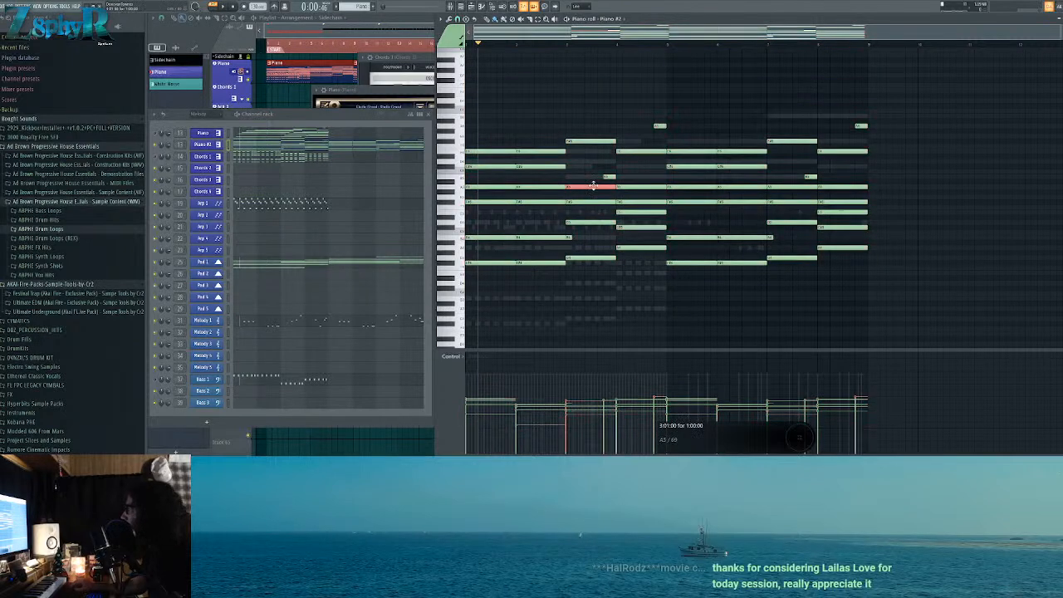
pyautogui.click(606, 176)
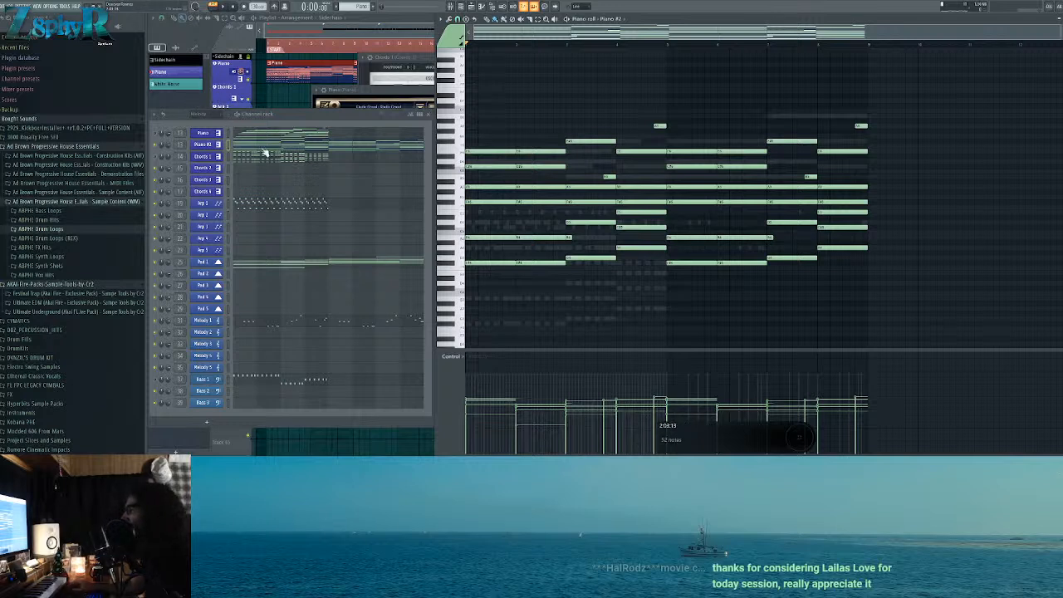
# Step: Replace the Pad 1 channel's instrument with Sylenth1
pyautogui.rightClick(224, 267)
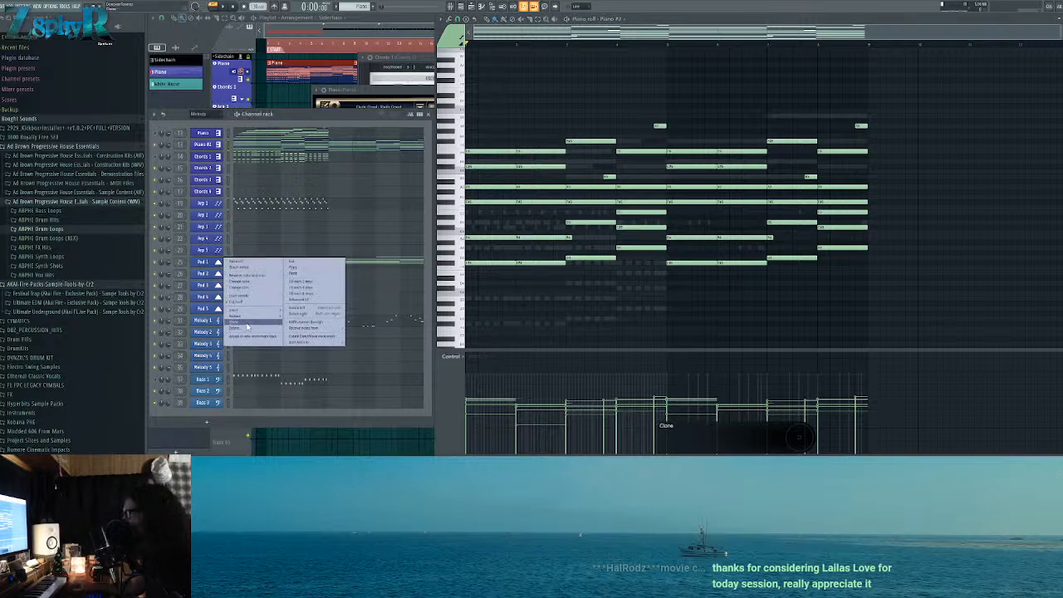
pyautogui.moveTo(249, 316)
pyautogui.moveTo(323, 326)
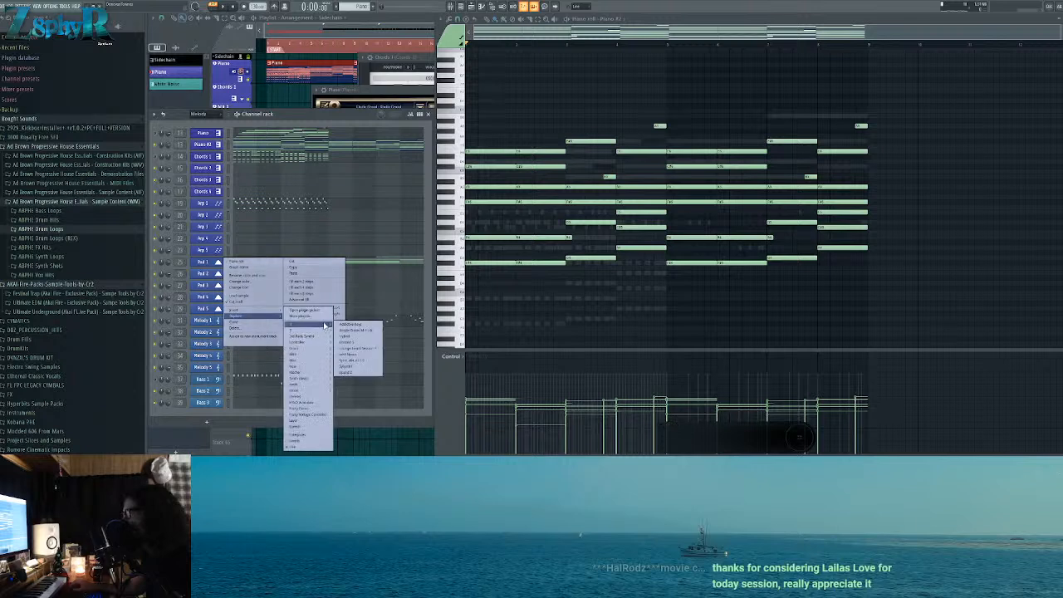
pyautogui.click(364, 366)
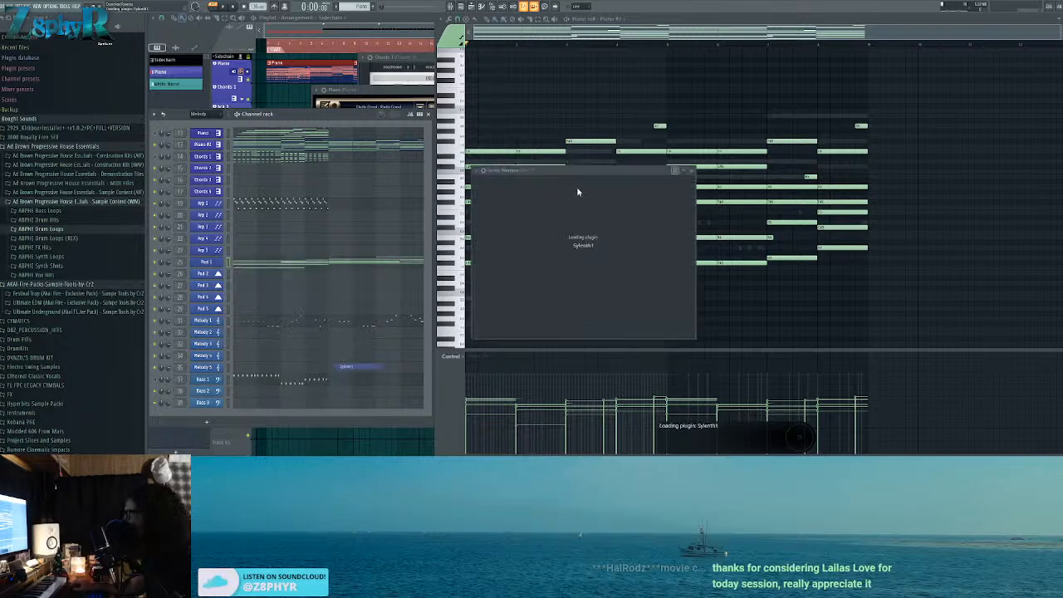
pyautogui.moveTo(577, 175); pyautogui.dragTo(508, 180)
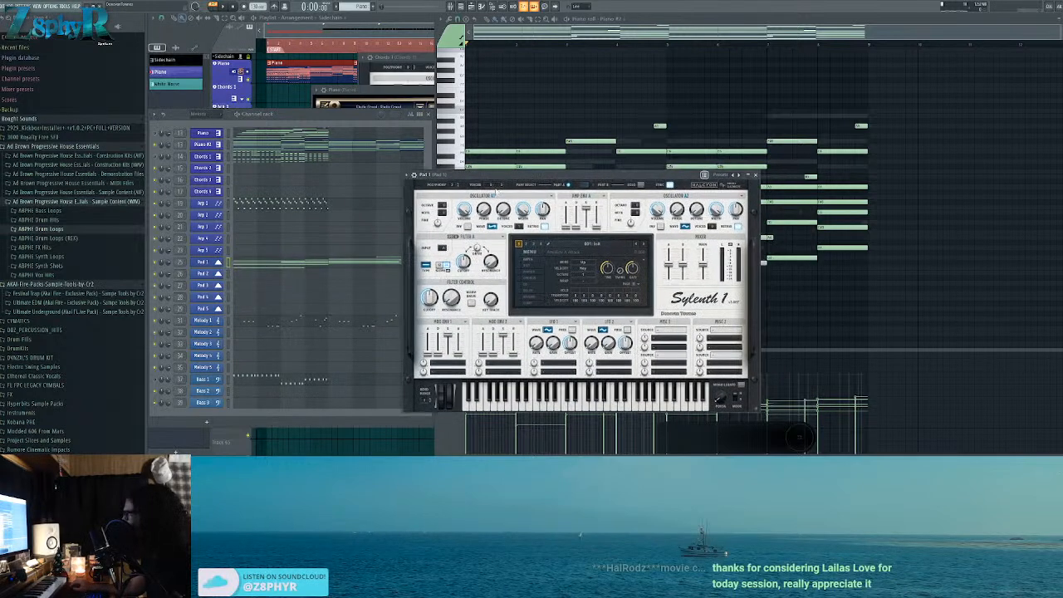
# Step: Load the PD Astronomico Pad preset in Pad 1's Sylenth1, then reposition and enlarge the plugin window
pyautogui.click(596, 244)
pyautogui.click(596, 246)
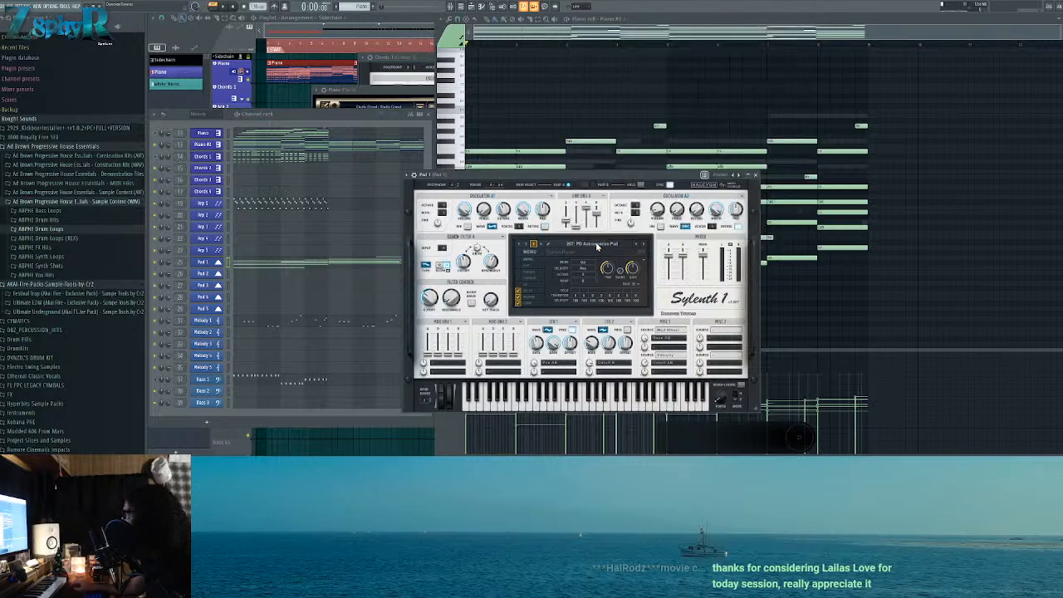
pyautogui.moveTo(515, 180); pyautogui.dragTo(551, 117)
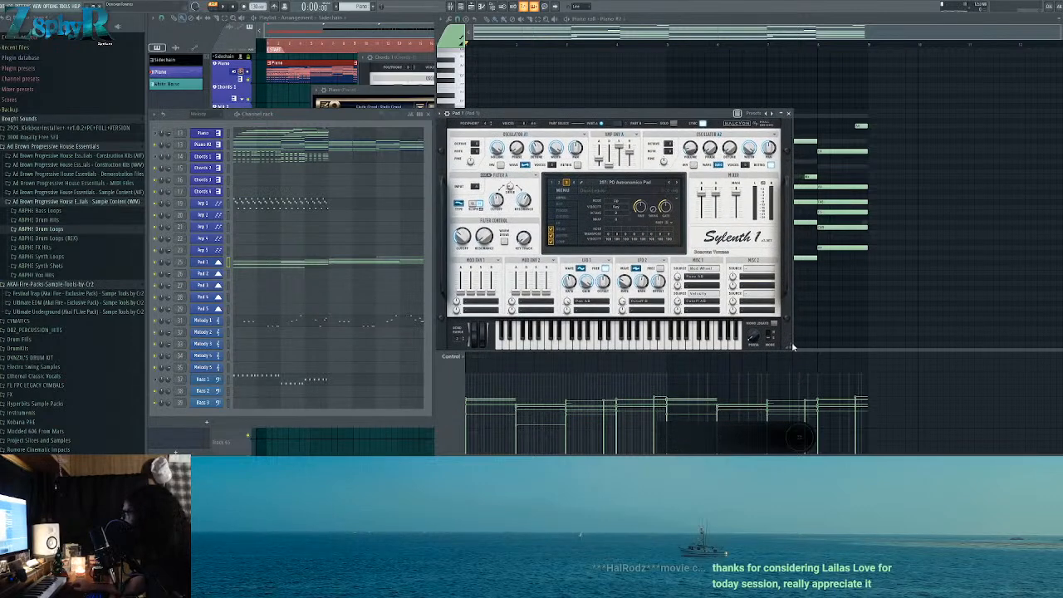
pyautogui.moveTo(793, 347); pyautogui.dragTo(908, 426)
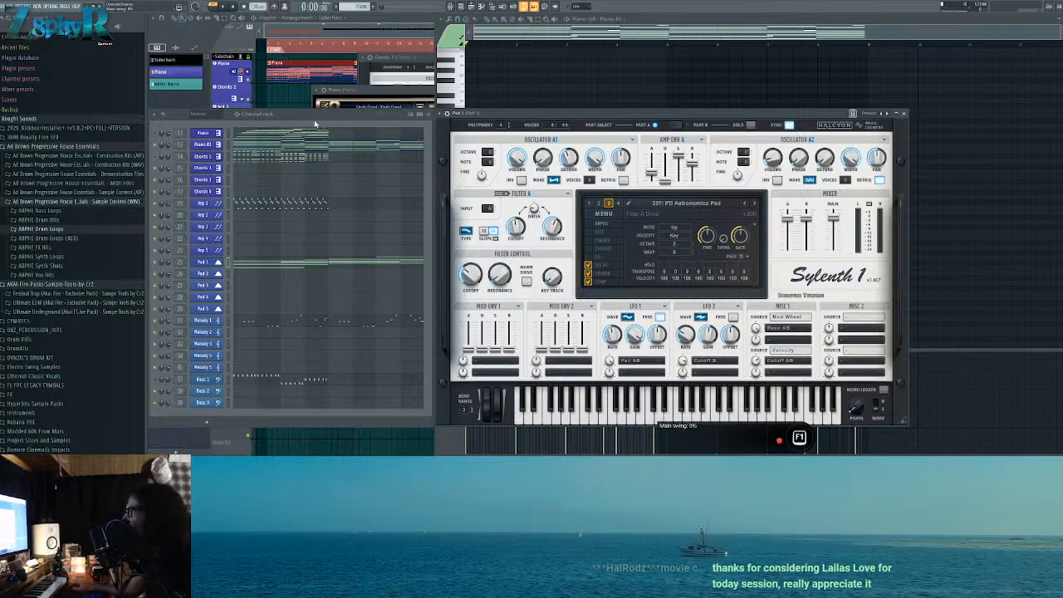
# Step: Close the leftover Piano and Chords 1 plugin windows
pyautogui.moveTo(303, 117)
pyautogui.mouseDown()
pyautogui.moveTo(304, 132)
pyautogui.moveTo(302, 118)
pyautogui.mouseUp()
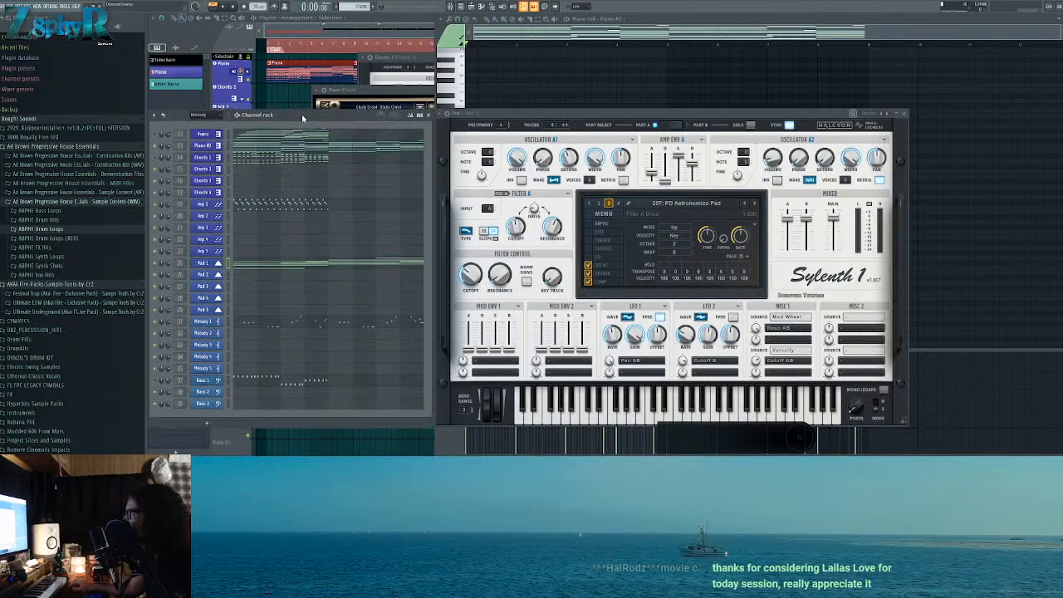
pyautogui.click(381, 87)
pyautogui.click(660, 91)
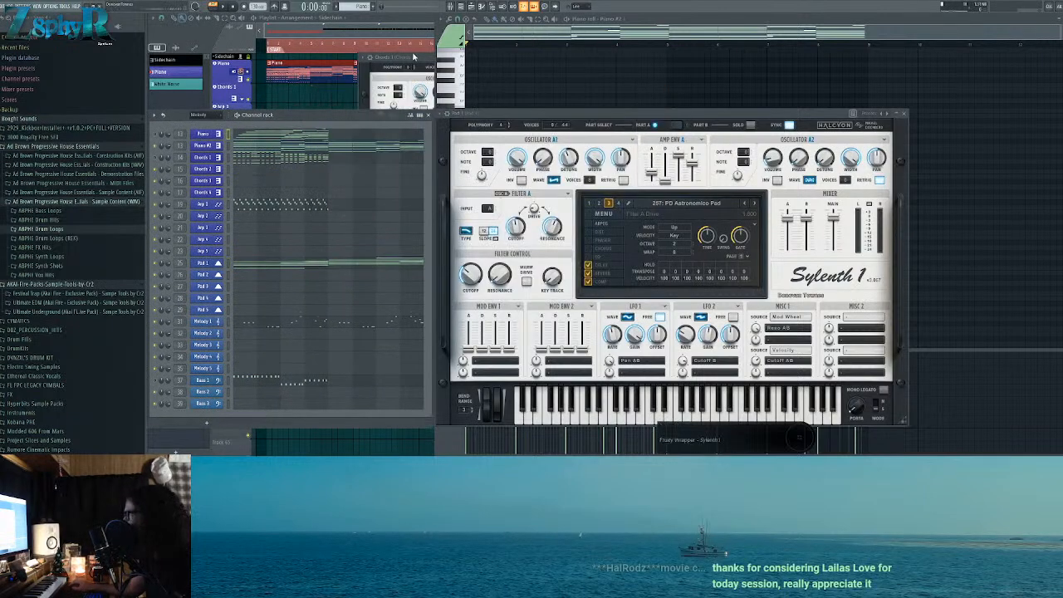
pyautogui.click(413, 56)
pyautogui.click(711, 58)
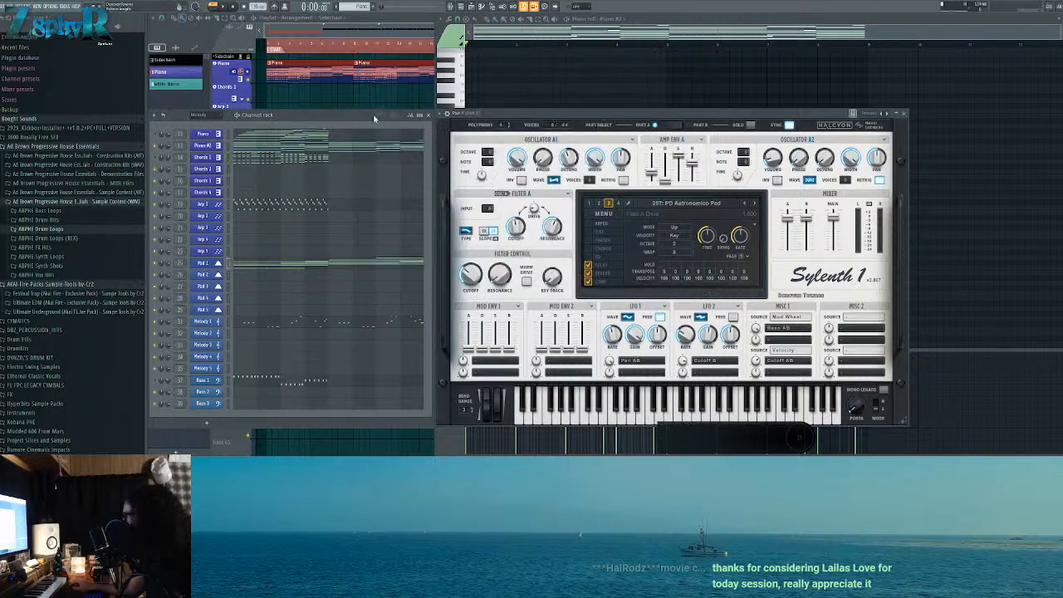
# Step: Duplicate the four-bar Chords 1 notes into bars 5 to 8
pyautogui.click(290, 158)
pyautogui.scroll(-3, 696, 250)
pyautogui.moveTo(717, 295); pyautogui.dragTo(431, 133)
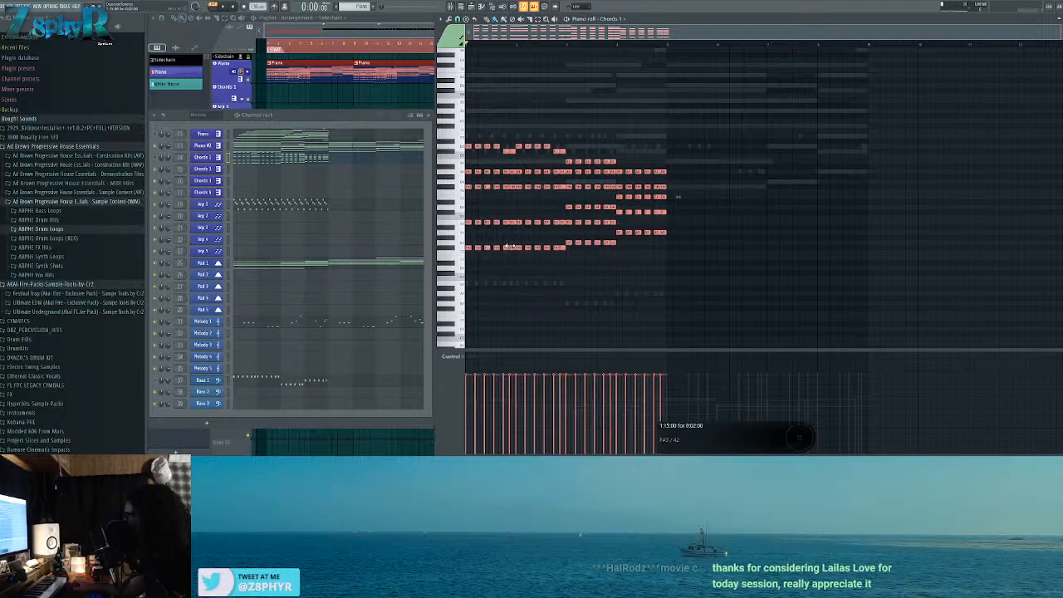
pyautogui.moveTo(511, 247); pyautogui.dragTo(713, 248)
pyautogui.click(643, 297)
# Step: Duplicate the four-bar Bass 1 notes into bars 5 to 8
pyautogui.doubleClick(642, 295)
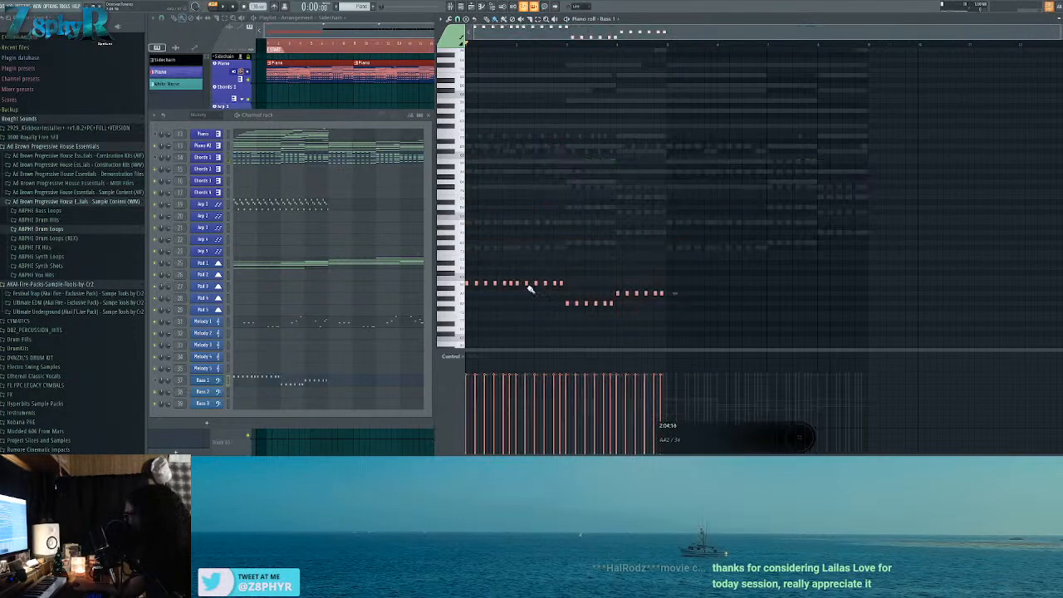
pyautogui.moveTo(515, 283); pyautogui.dragTo(720, 284)
pyautogui.click(250, 31)
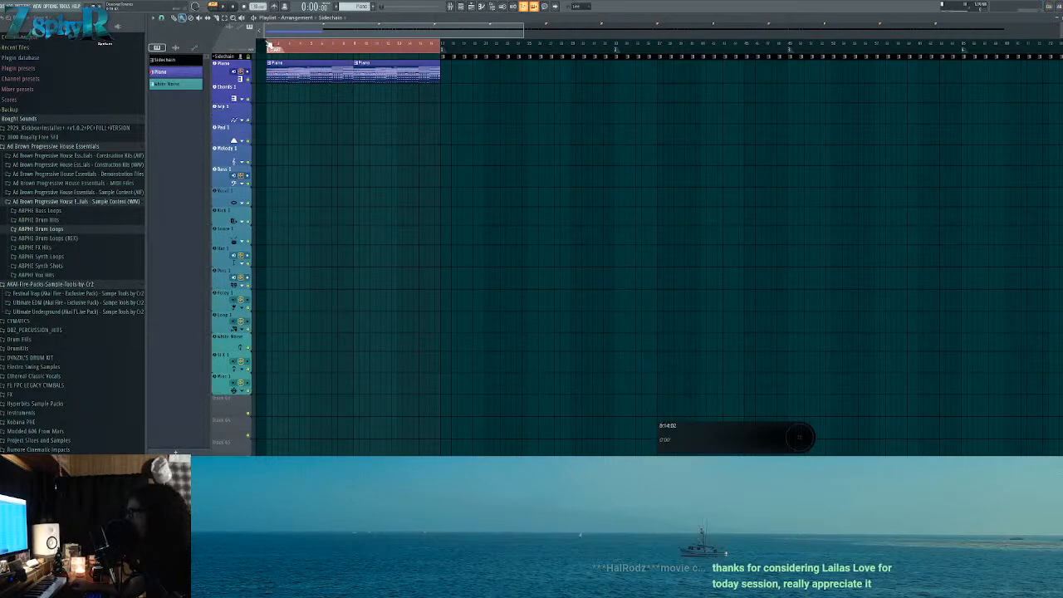
# Step: Open Pad 1's notes in the piano roll and examine the second half of the progression during playback
pyautogui.click(461, 7)
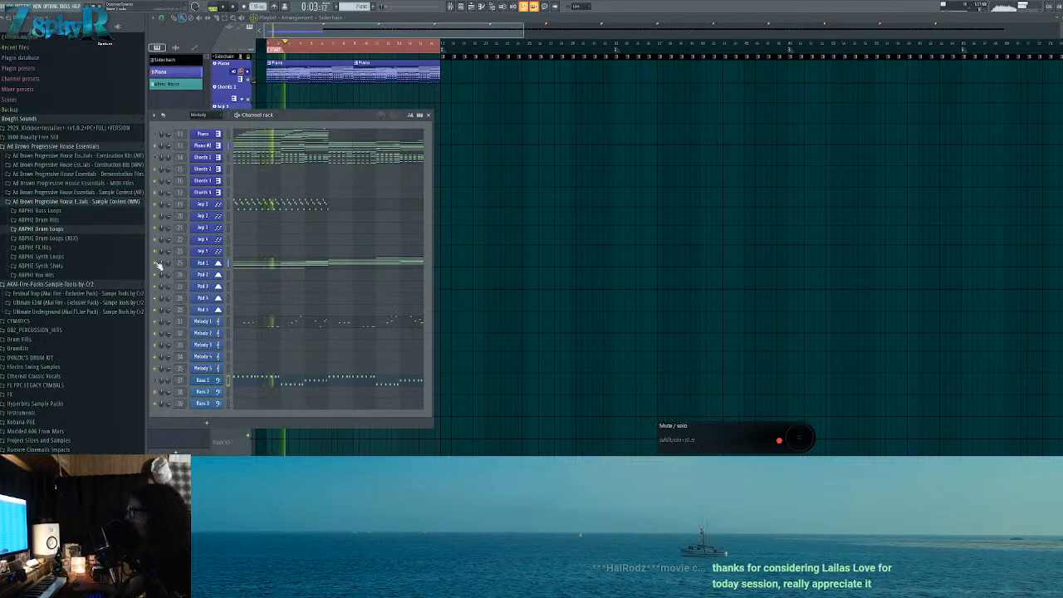
pyautogui.click(304, 265)
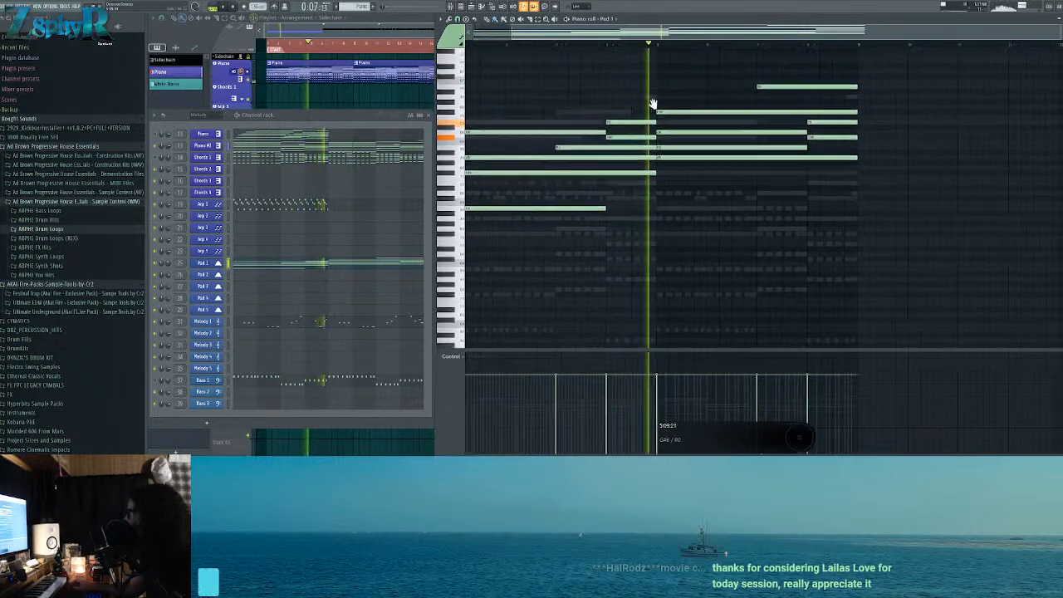
pyautogui.moveTo(655, 103); pyautogui.dragTo(618, 109)
pyautogui.moveTo(660, 50)
pyautogui.mouseDown()
pyautogui.moveTo(787, 143)
pyautogui.moveTo(831, 211)
pyautogui.mouseUp()
pyautogui.keyDown('ctrl'); pyautogui.click(831, 211); pyautogui.keyUp('ctrl')
pyautogui.moveTo(636, 70)
pyautogui.mouseDown()
pyautogui.moveTo(725, 111)
pyautogui.moveTo(819, 190)
pyautogui.mouseUp()
pyautogui.keyDown('ctrl'); pyautogui.click(819, 190); pyautogui.keyUp('ctrl')
pyautogui.moveTo(696, 81); pyautogui.dragTo(762, 165)
pyautogui.keyDown('ctrl'); pyautogui.click(658, 90); pyautogui.keyUp('ctrl')
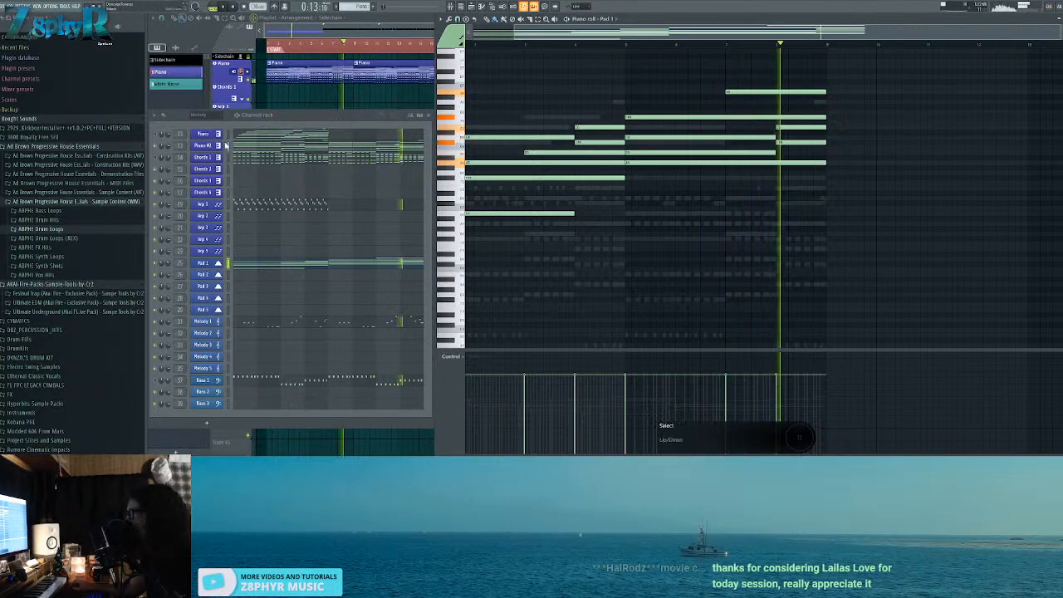
# Step: Lower Pad 1's mixer volume and shape its EQ with a low cut, a slight mid dip and a high boost
pyautogui.click(205, 264)
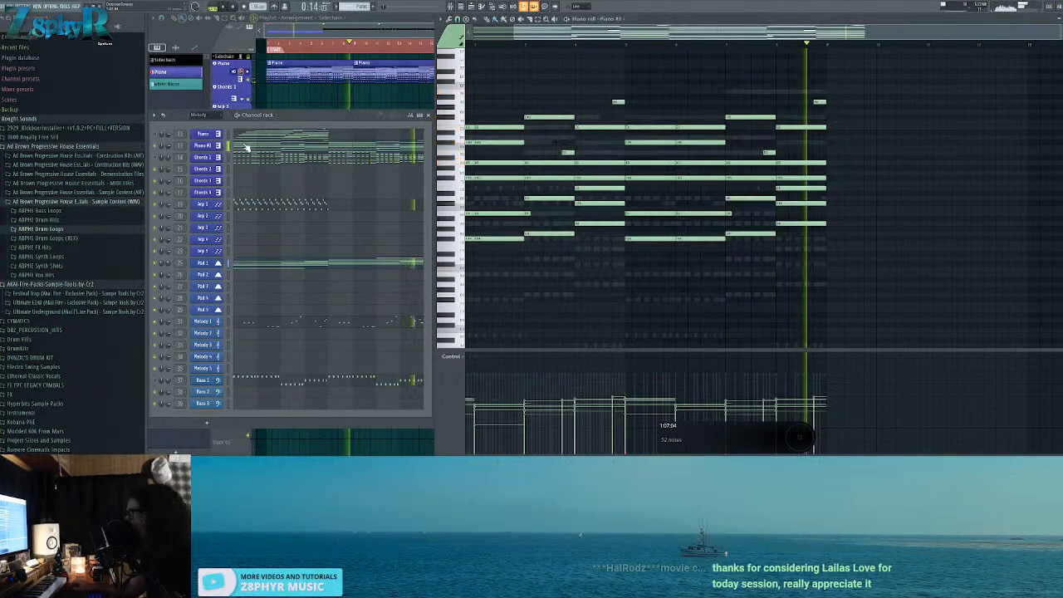
pyautogui.doubleClick(182, 263)
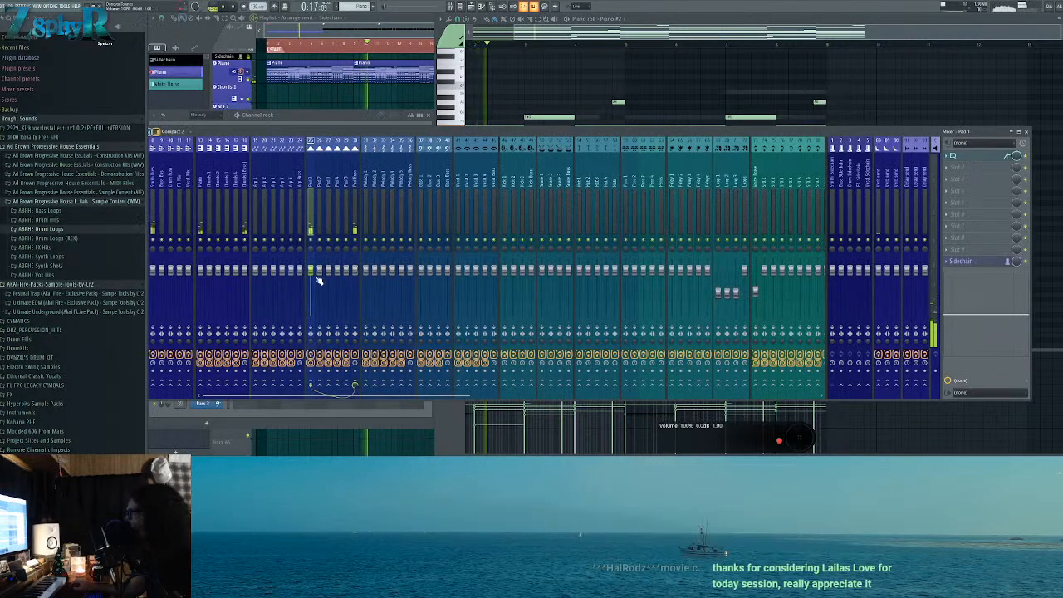
pyautogui.click(955, 155)
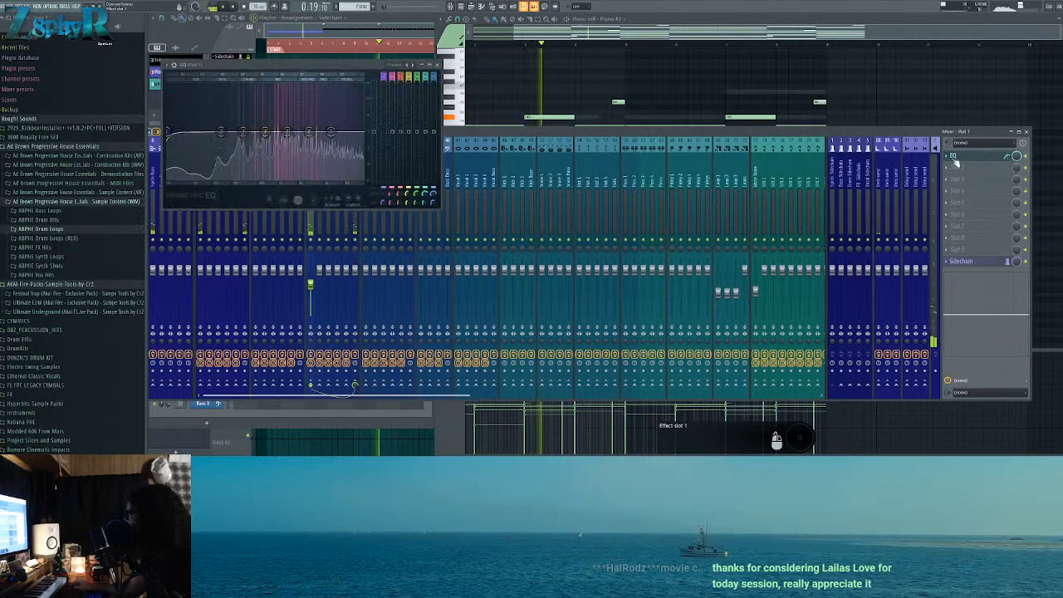
pyautogui.moveTo(266, 133); pyautogui.dragTo(310, 132)
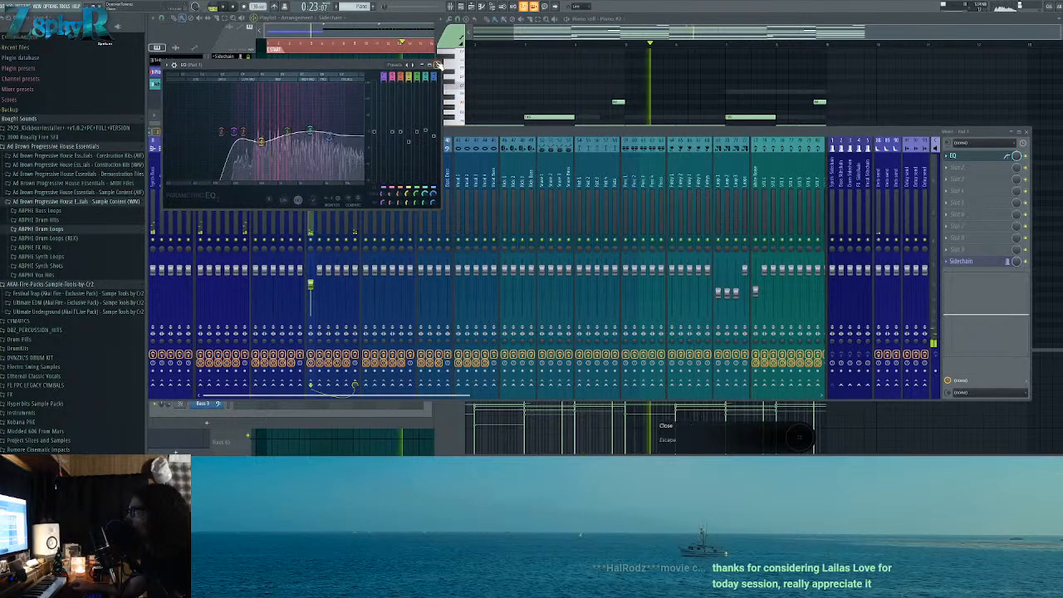
pyautogui.click(439, 63)
# Step: Strum the Piano #2 chords so their note starts are staggered from the lowest note upwards
pyautogui.press('F6')
pyautogui.click(249, 146)
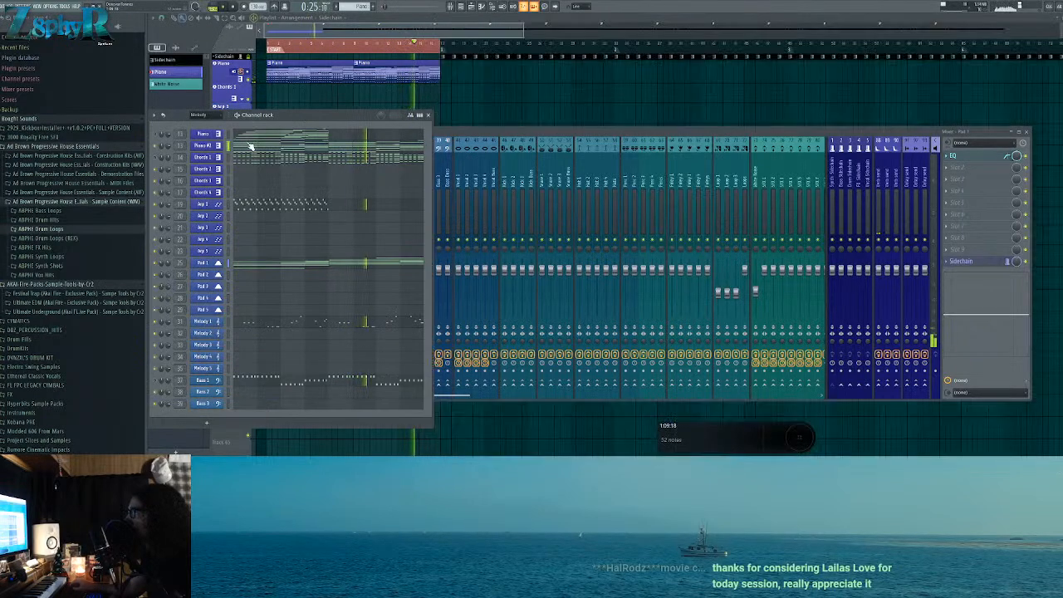
pyautogui.click(249, 147)
pyautogui.hotkey('alt', 's')
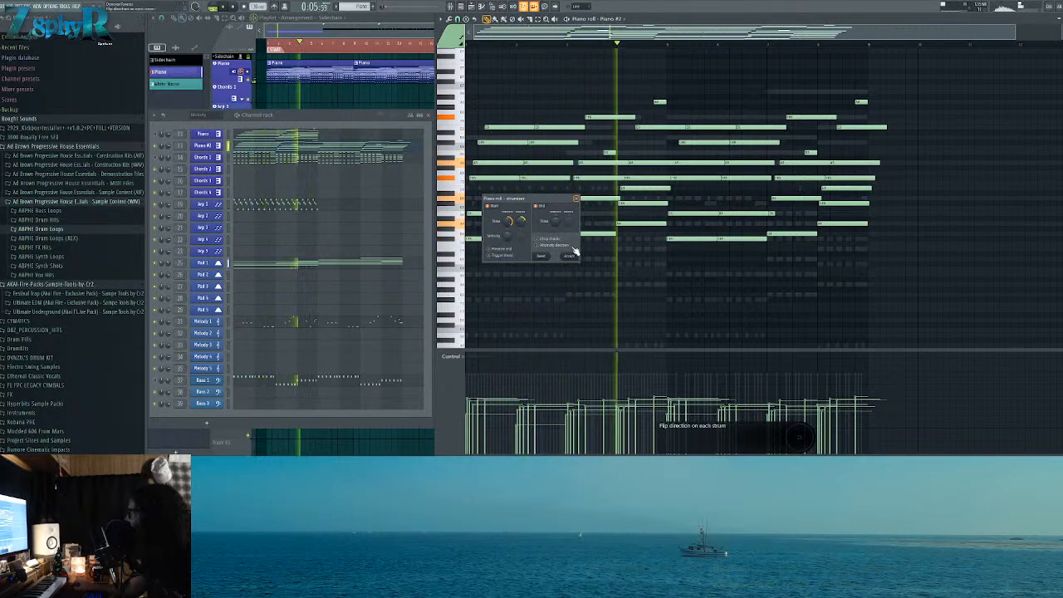
pyautogui.click(578, 201)
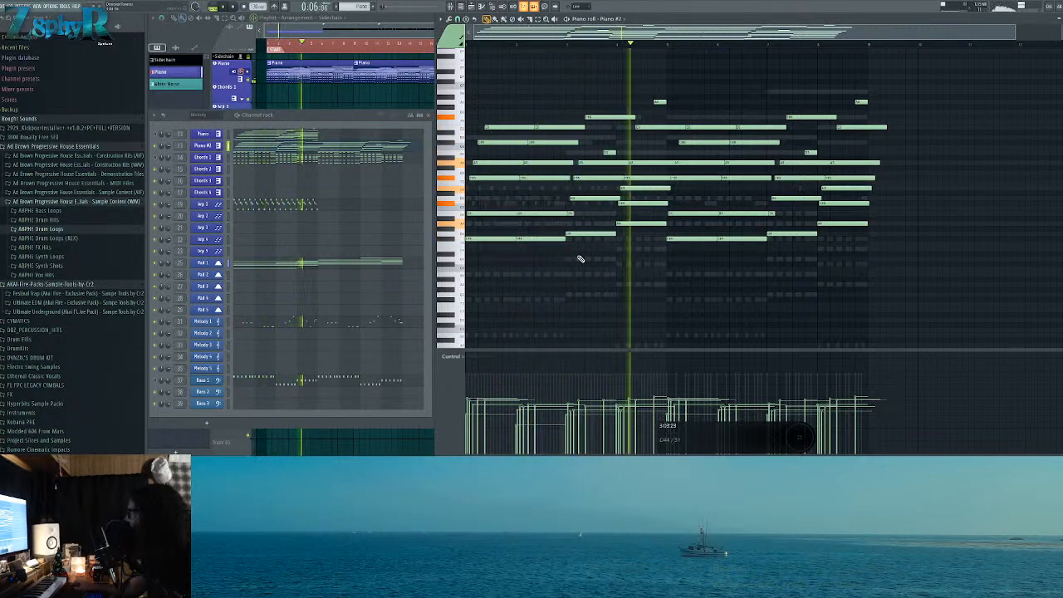
# Step: Open Bass 1's notes in the piano roll, listen to the bass line and stop playback
pyautogui.click(256, 381)
pyautogui.scroll(-4, 493, 294)
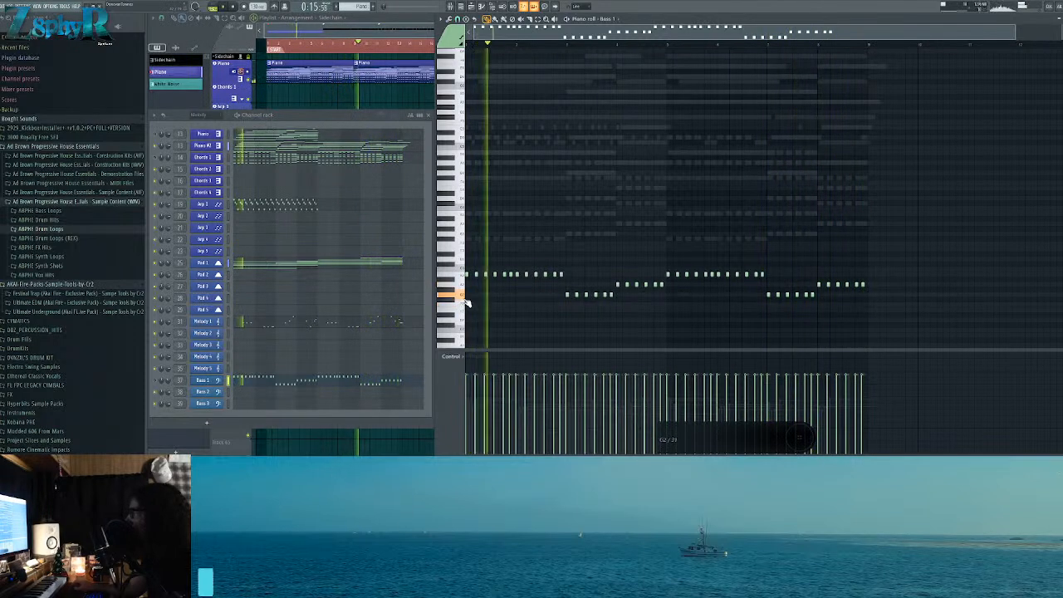
pyautogui.press('space')
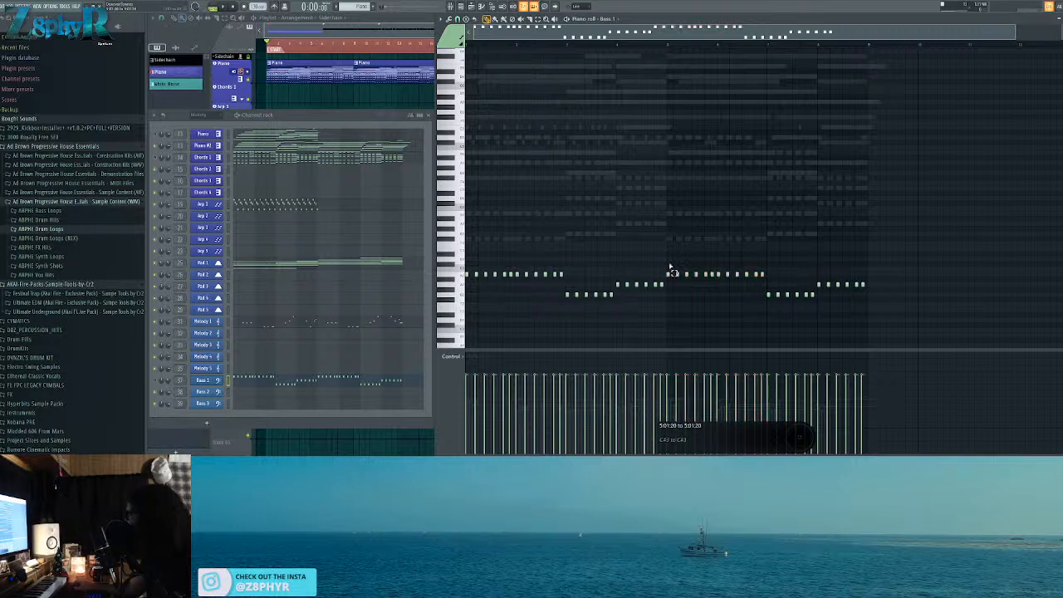
# Step: Repitch Bass 1's notes in bars 5 to 8 to G2 in bar 5, A2 in bar 6 and B2 in bars 7 and 8
pyautogui.moveTo(674, 46); pyautogui.dragTo(466, 44)
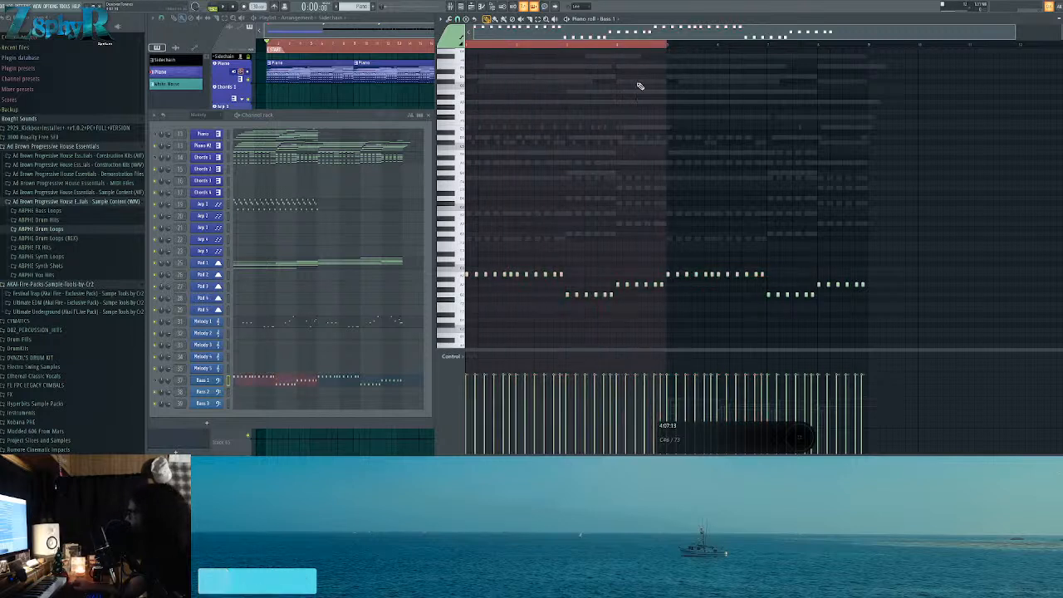
pyautogui.click(665, 48)
pyautogui.moveTo(666, 48); pyautogui.dragTo(479, 55)
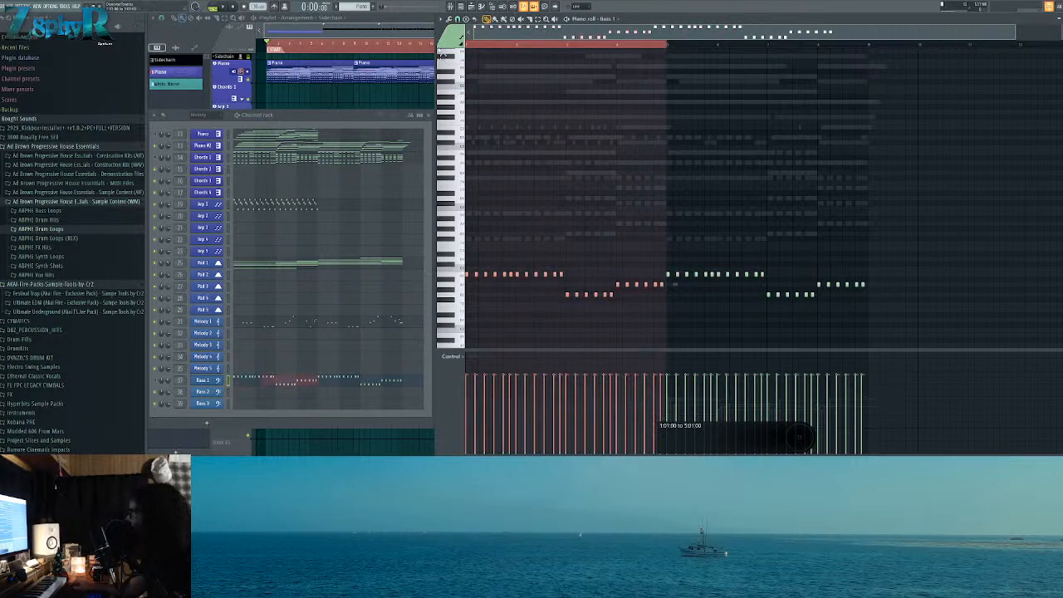
pyautogui.click(679, 47)
pyautogui.moveTo(668, 47); pyautogui.dragTo(879, 46)
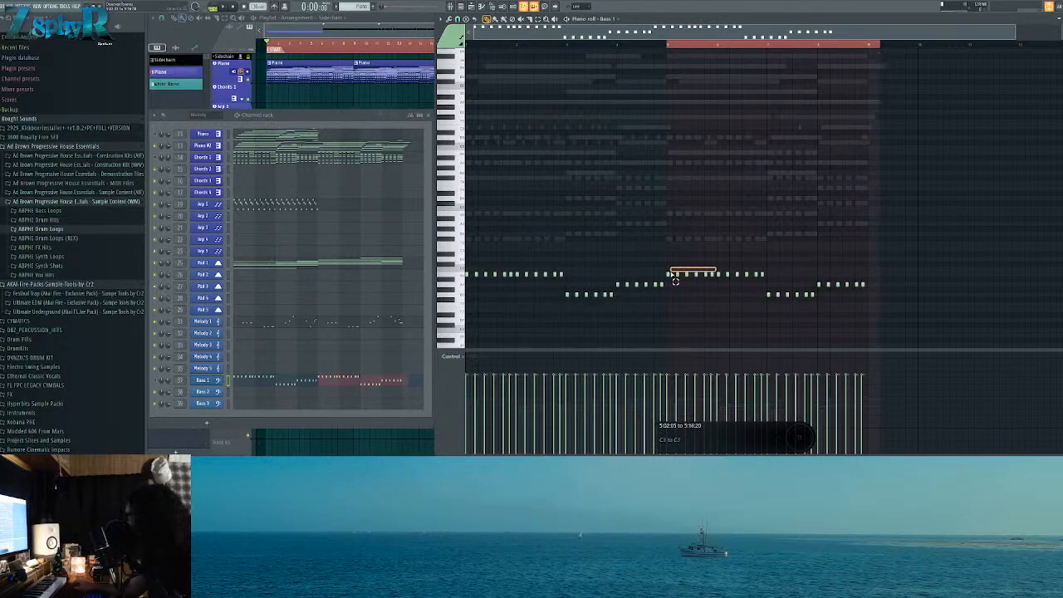
pyautogui.scroll(4, 731, 254)
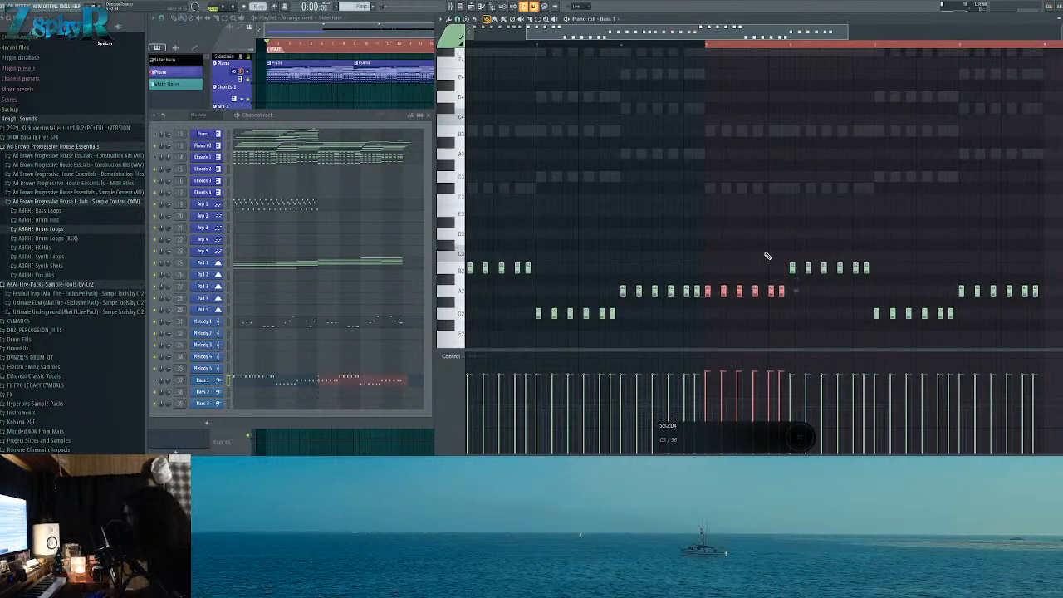
pyautogui.moveTo(904, 263); pyautogui.dragTo(763, 285)
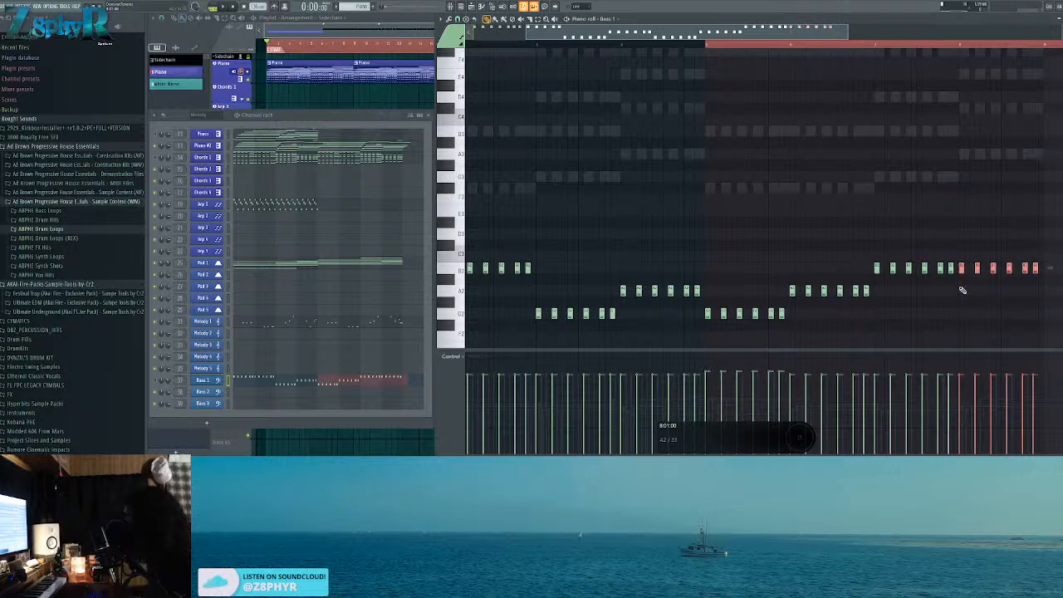
pyautogui.scroll(-4, 963, 295)
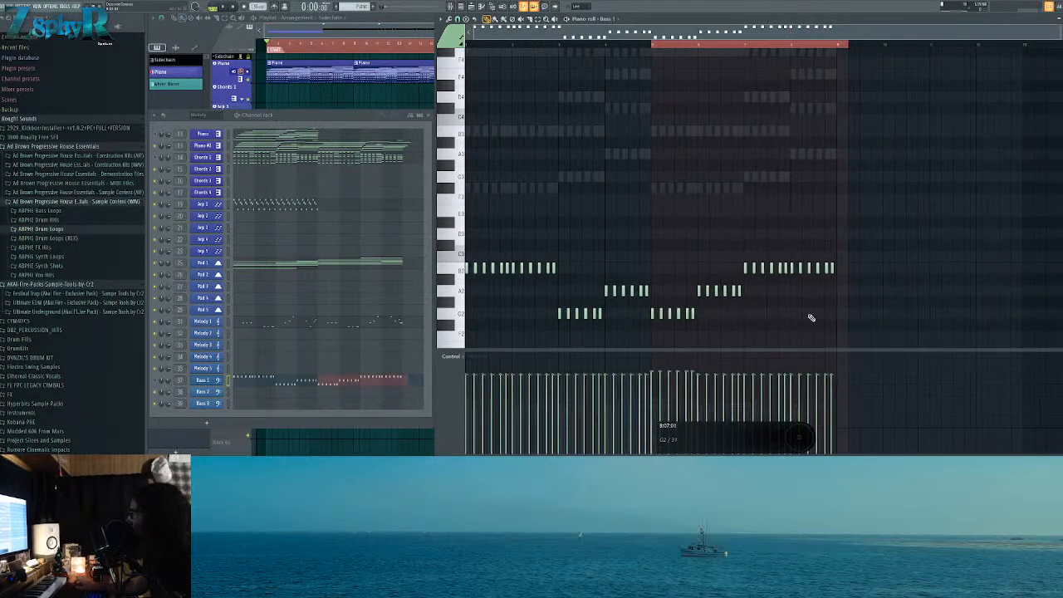
pyautogui.click(655, 43)
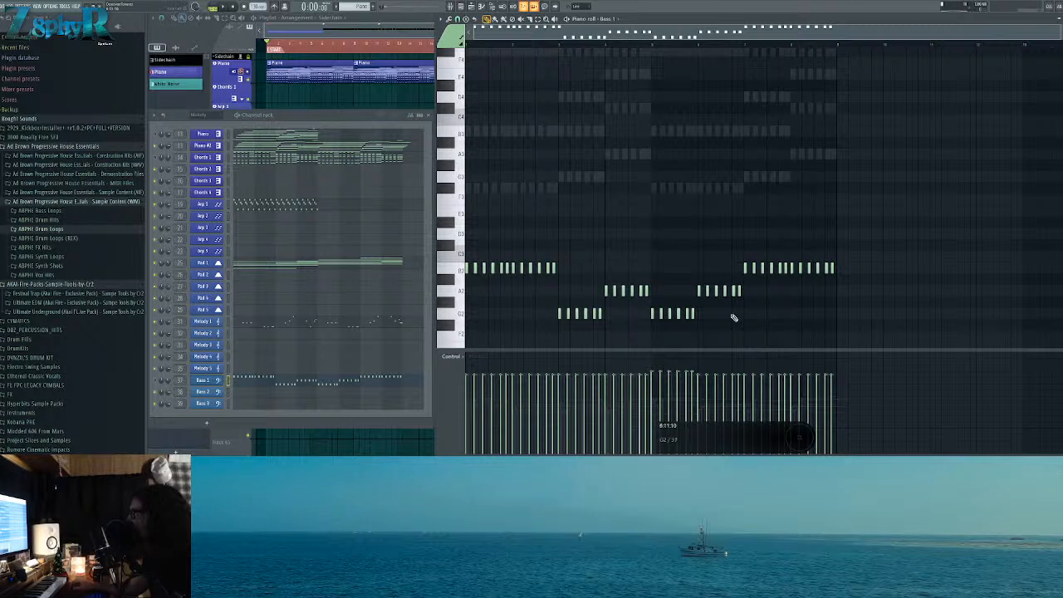
# Step: Move Bass 1's notes from bars 5 to 8 to start at bar 9, and copy the first four bars into the gap
pyautogui.scroll(-4, 854, 284)
pyautogui.scroll(1, 870, 294)
pyautogui.moveTo(902, 307); pyautogui.dragTo(472, 155)
pyautogui.moveTo(912, 184); pyautogui.dragTo(655, 309)
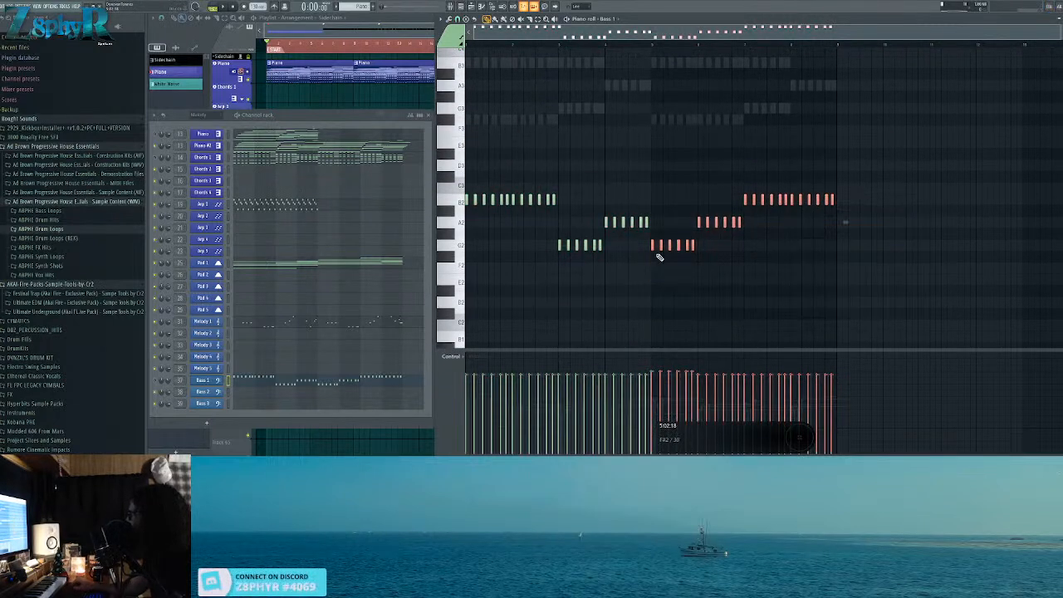
pyautogui.moveTo(652, 246); pyautogui.dragTo(859, 246)
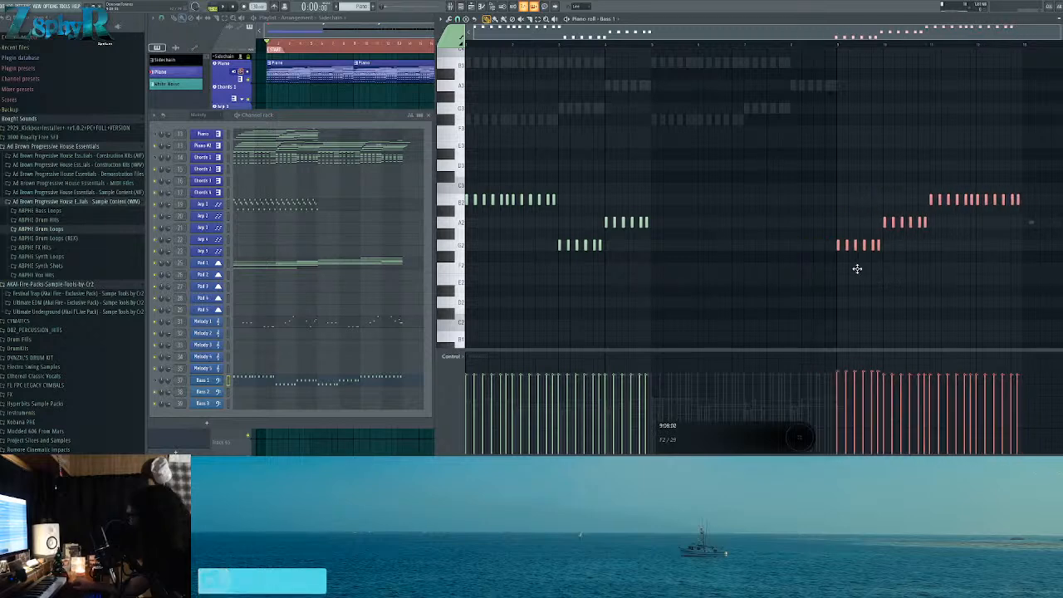
pyautogui.moveTo(715, 296); pyautogui.dragTo(433, 159)
pyautogui.scroll(6, 600, 202)
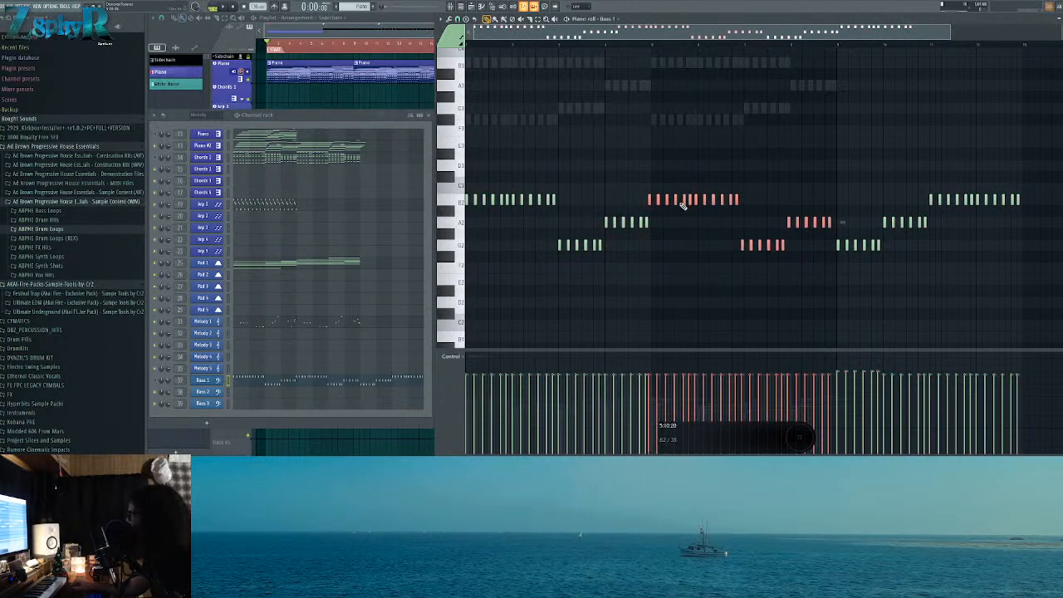
# Step: Duplicate the final four-bar phrase of the Bass 1 notes so the bassline fills 16 bars
pyautogui.scroll(-6, 600, 202)
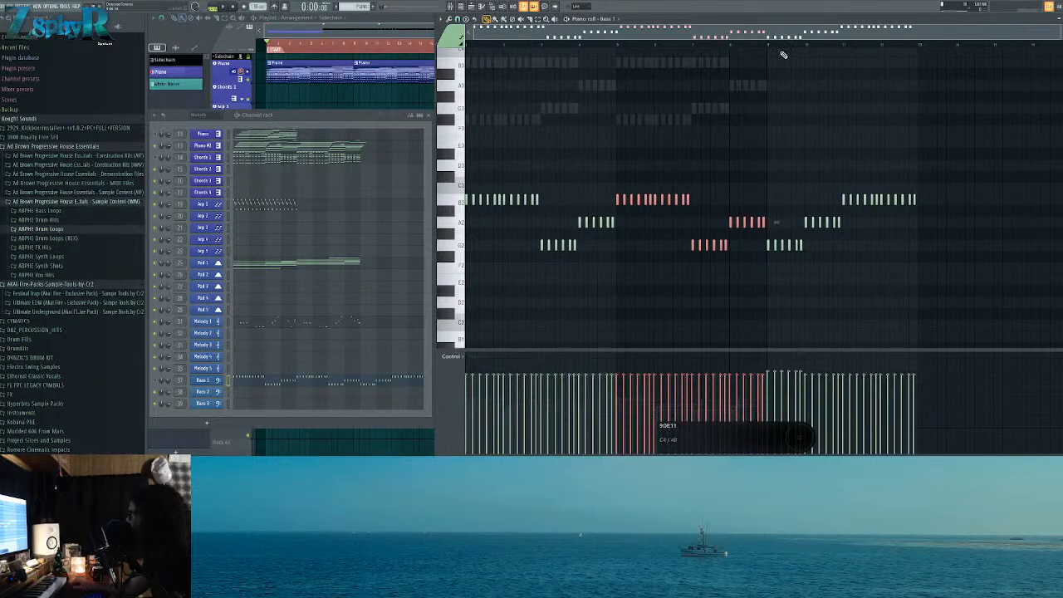
pyautogui.moveTo(772, 49); pyautogui.dragTo(466, 47)
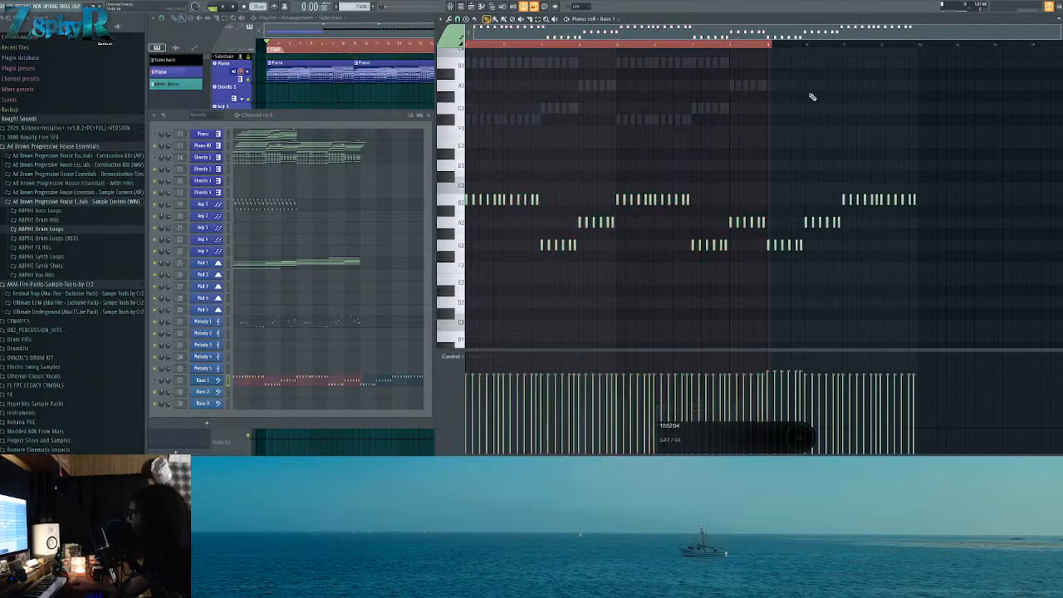
pyautogui.moveTo(800, 180); pyautogui.dragTo(573, 324)
pyautogui.scroll(5, 622, 269)
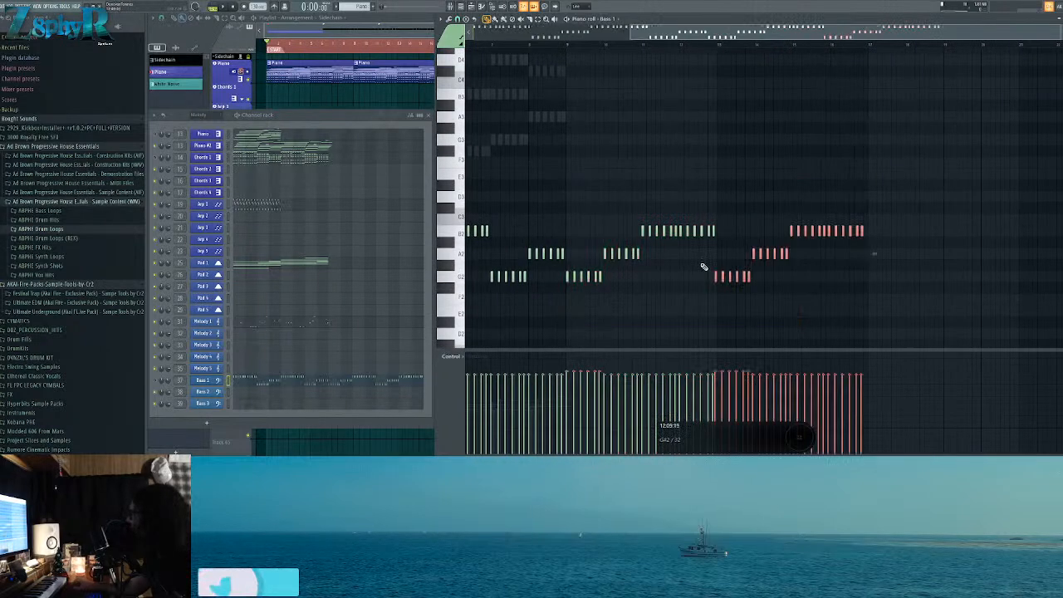
pyautogui.moveTo(561, 279); pyautogui.dragTo(575, 279)
pyautogui.scroll(-5, 605, 231)
pyautogui.scroll(3, 640, 194)
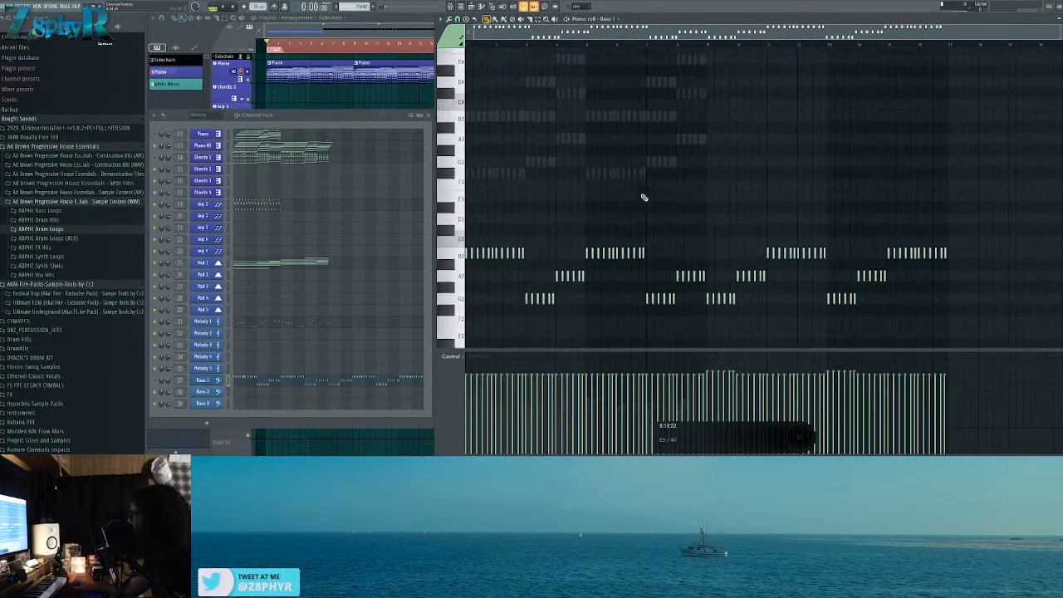
# Step: Open the Pad 1 notes and duplicate the eight-bar part so that it fills 16 bars
pyautogui.click(304, 266)
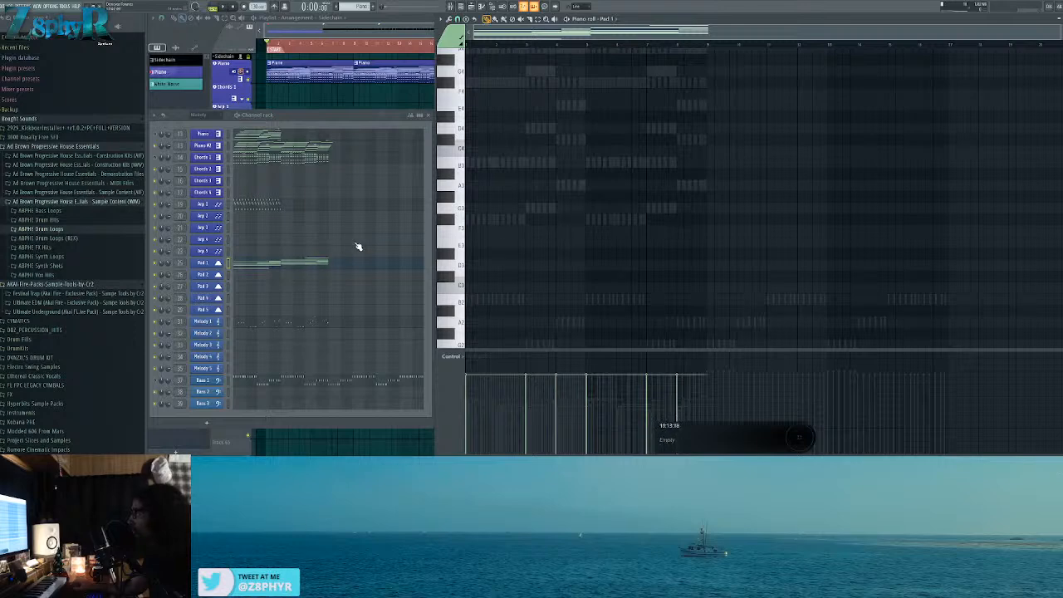
pyautogui.scroll(8, 622, 225)
pyautogui.scroll(-3, 722, 159)
pyautogui.moveTo(746, 104); pyautogui.dragTo(733, 280)
pyautogui.hotkey('ctrl', 'd')
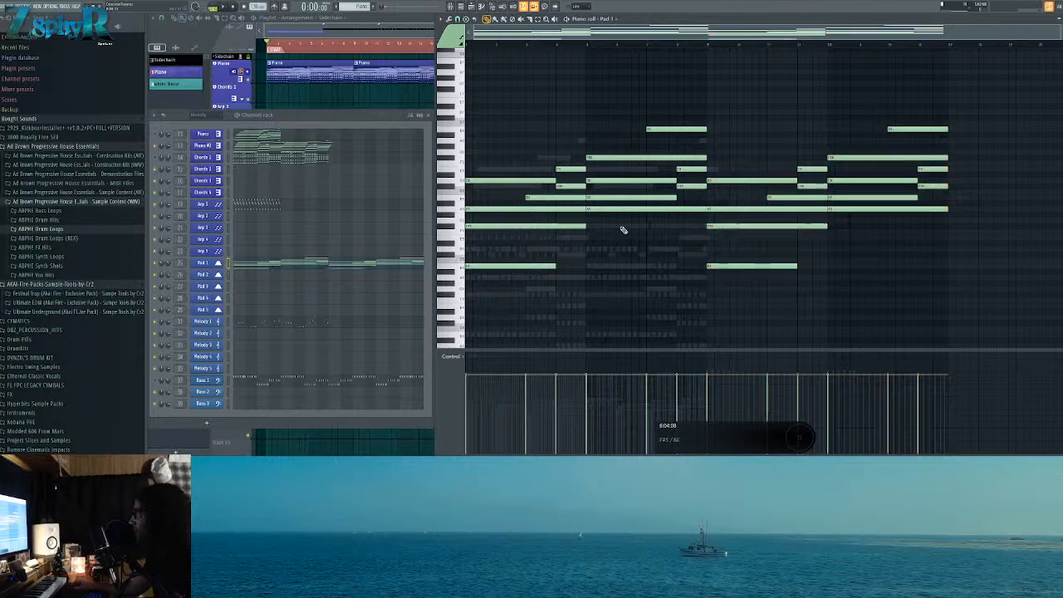
# Step: Open the Arp 1 notes and duplicate the pattern repeatedly until it fills 16 bars
pyautogui.click(277, 204)
pyautogui.scroll(-1, 671, 261)
pyautogui.moveTo(644, 280); pyautogui.dragTo(467, 161)
pyautogui.hotkey('ctrl', 'b')
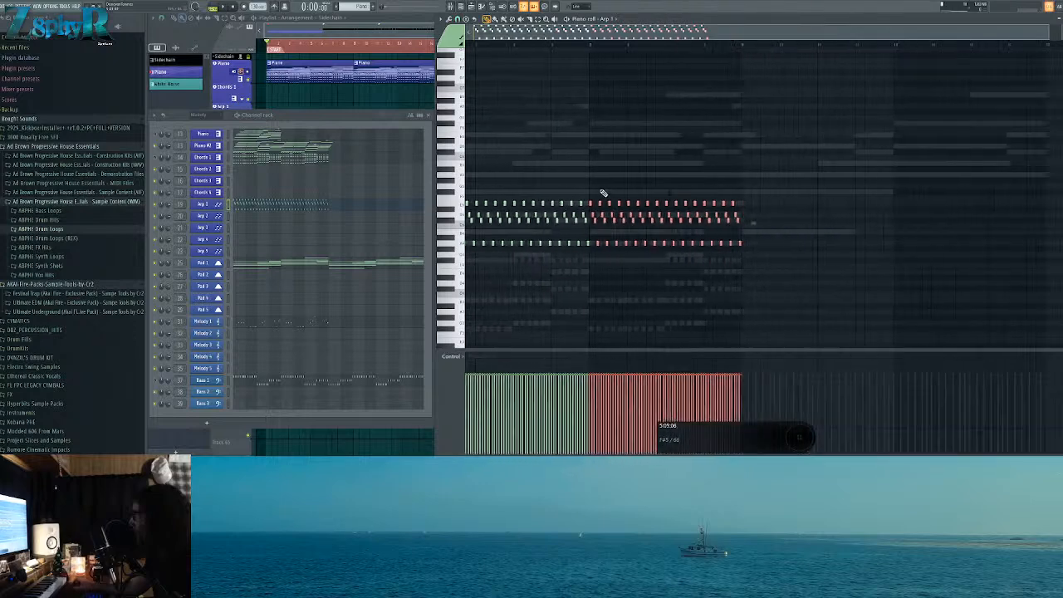
pyautogui.hotkey('ctrl', 'b')
pyautogui.hotkey('ctrl', 'b')
pyautogui.hotkey('ctrl', 'd')
# Step: Open the Chords 1 notes, select the whole eight-bar part and duplicate it to fill 16 bars
pyautogui.scroll(-3, 668, 230)
pyautogui.scroll(-1, 664, 228)
pyautogui.rightClick(664, 223)
pyautogui.scroll(3, 748, 262)
pyautogui.moveTo(749, 279); pyautogui.dragTo(399, 114)
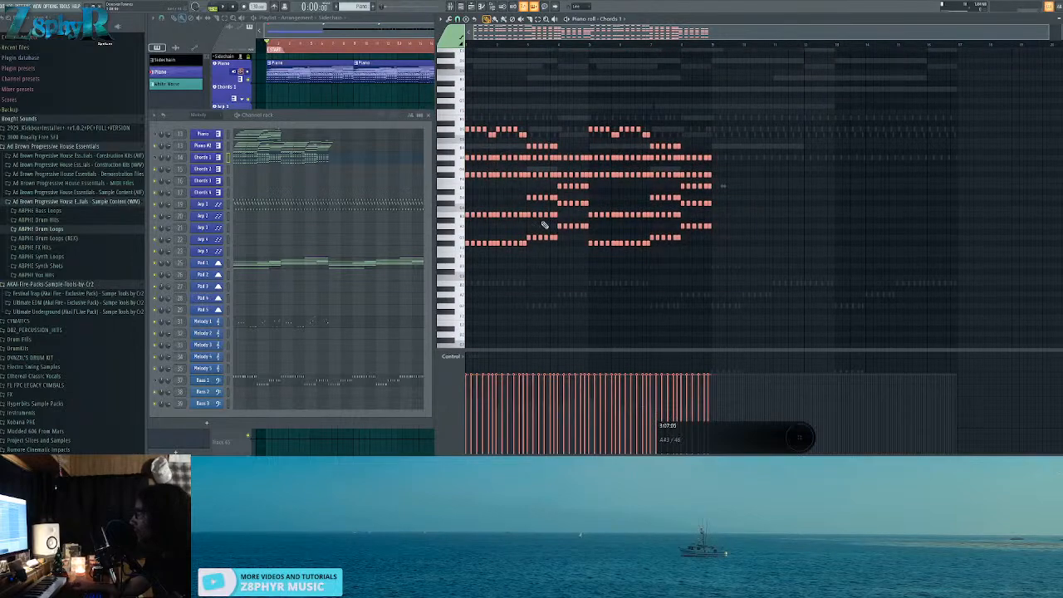
pyautogui.hotkey('ctrl', 'b')
pyautogui.scroll(7, 745, 260)
pyautogui.hotkey('ctrl', 'd')
pyautogui.scroll(-5, 743, 266)
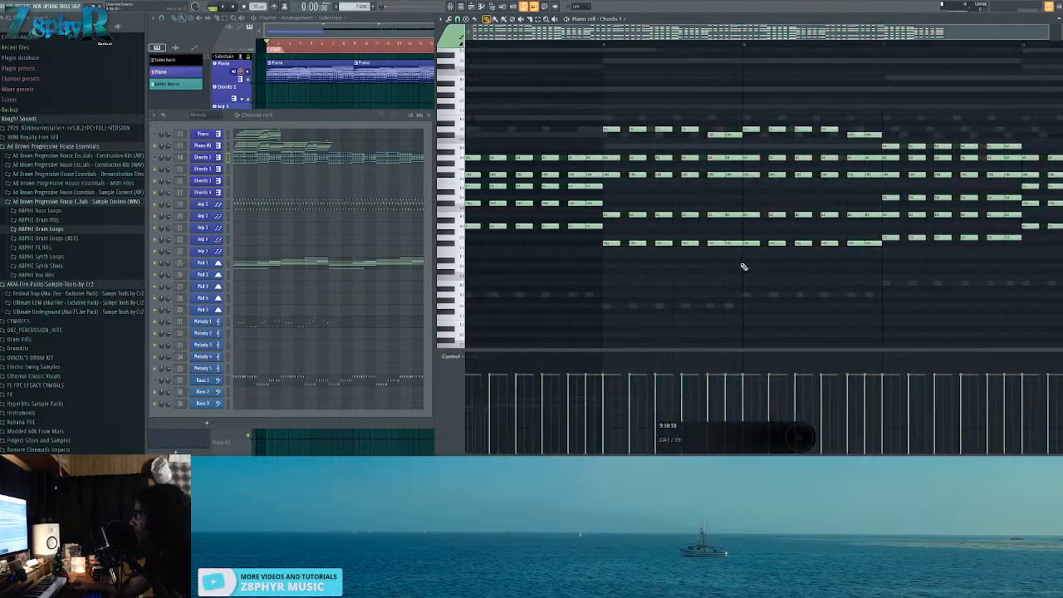
# Step: Open the Piano #2 notes and duplicate the eight-bar part to cover 16 bars
pyautogui.click(229, 145)
pyautogui.moveTo(783, 273); pyautogui.dragTo(469, 90)
pyautogui.hotkey('ctrl', 'b')
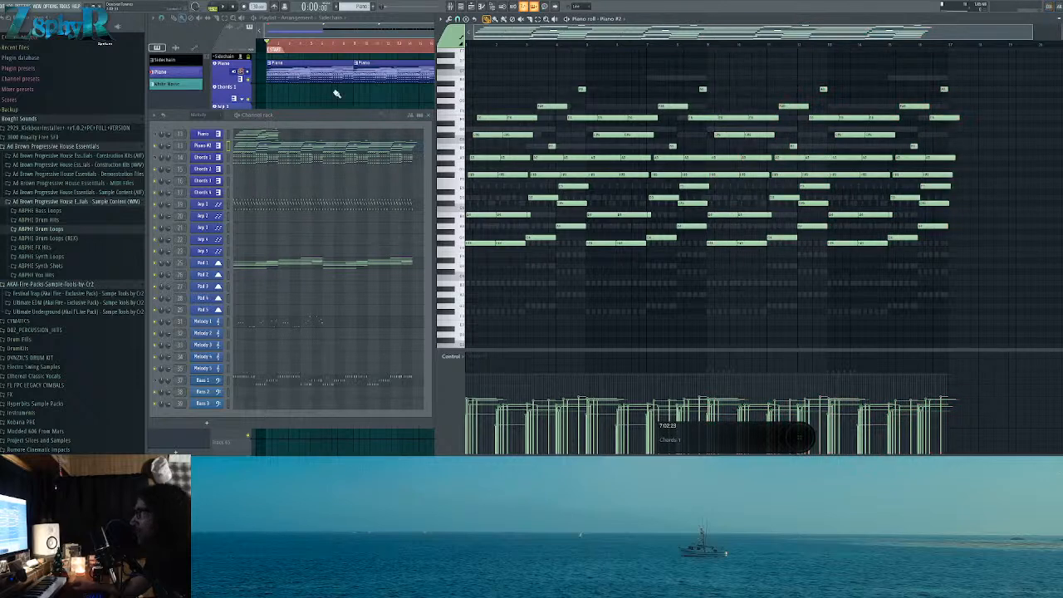
# Step: Keep a single 16-bar Piano clip in the playlist and play it with the Piano #2 notes open
pyautogui.click(377, 73)
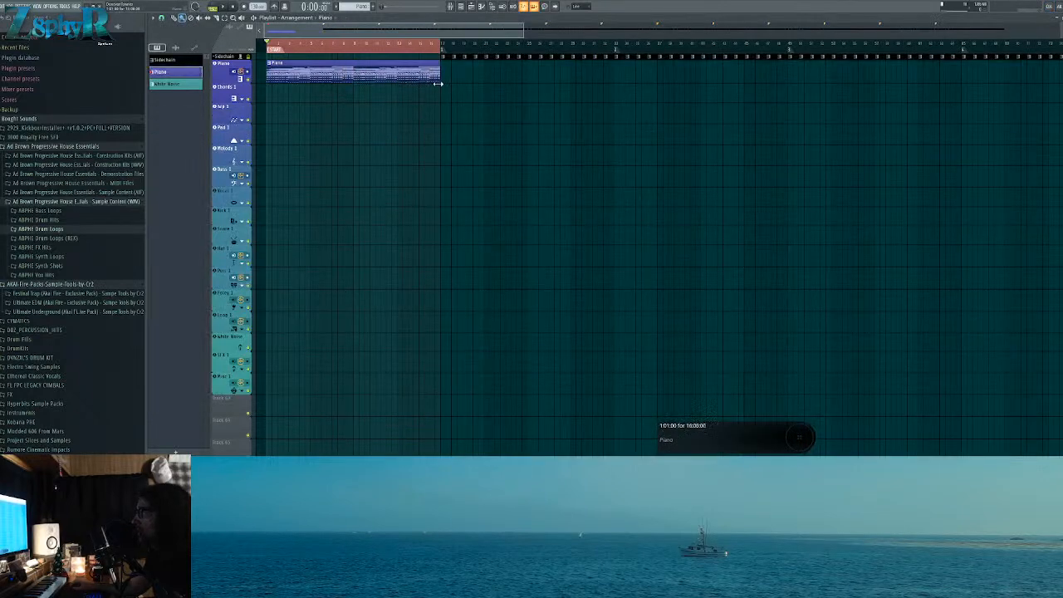
pyautogui.click(467, 7)
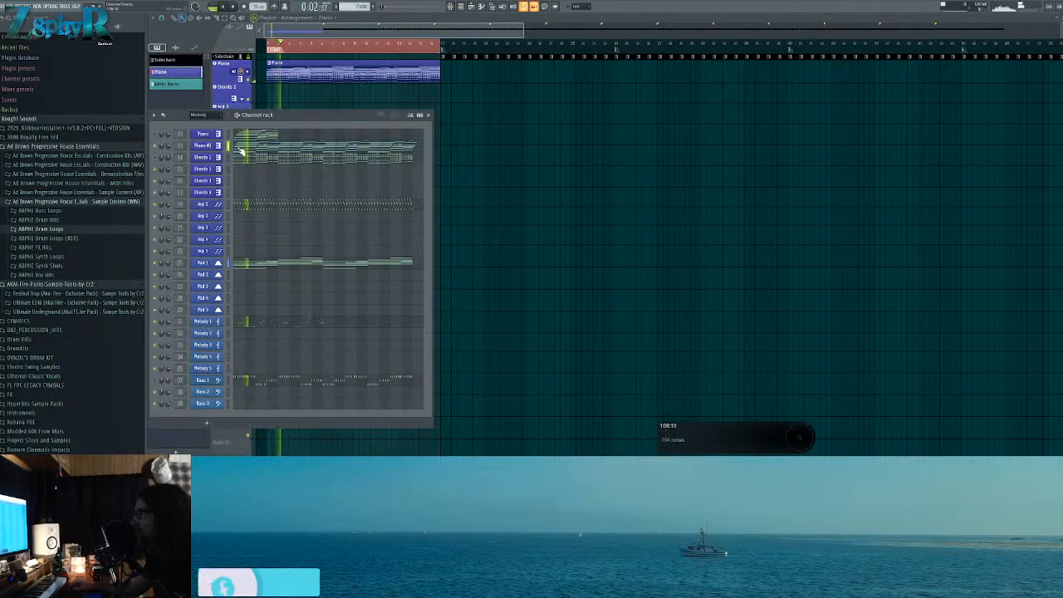
pyautogui.click(240, 150)
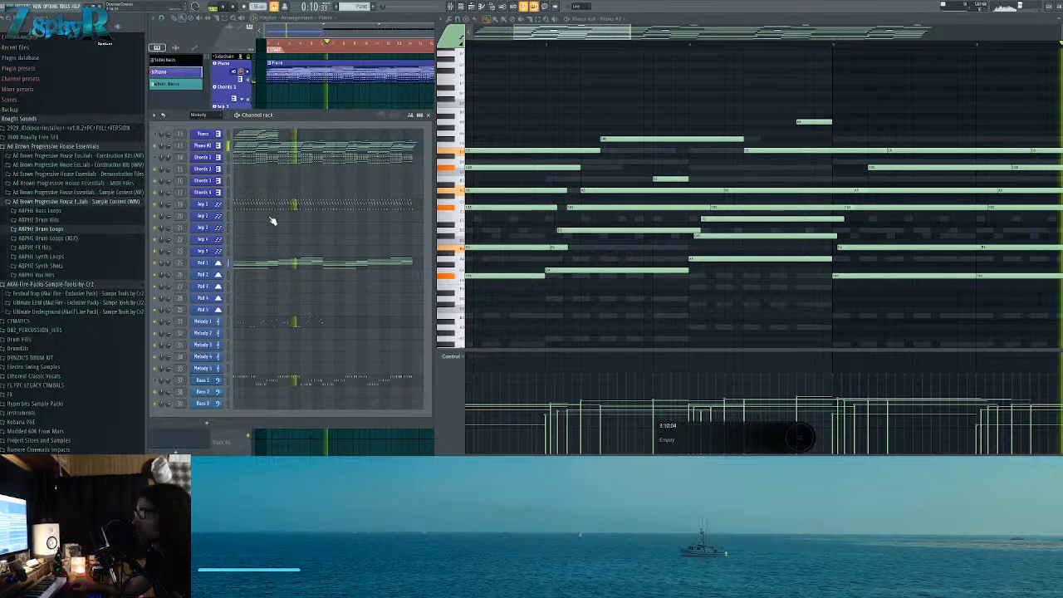
# Step: Copy the Pad 1 notes into the Pad 2 channel and restart playback from the beginning
pyautogui.rightClick(217, 277)
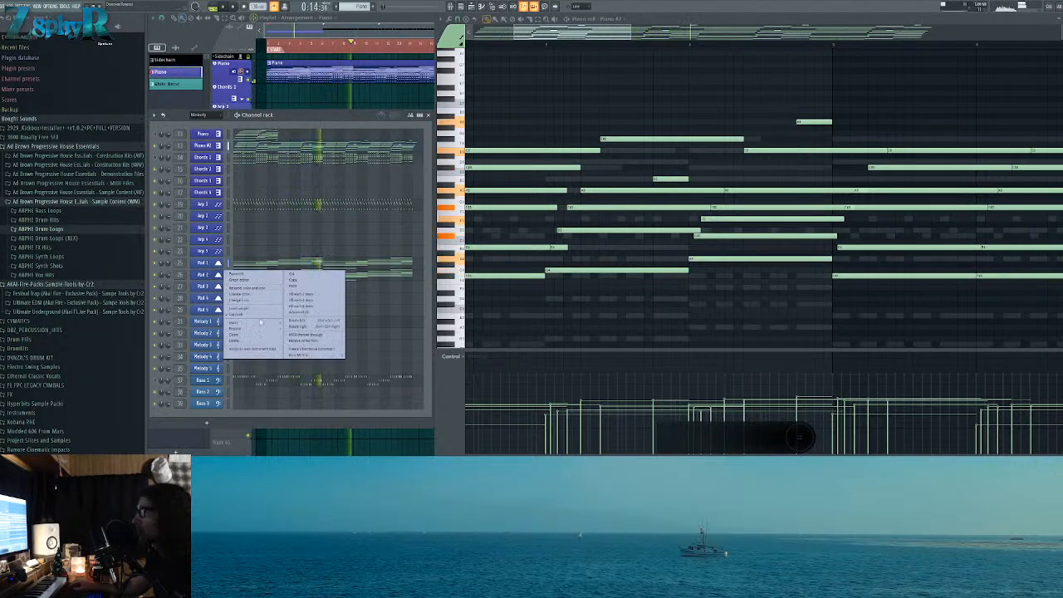
pyautogui.moveTo(261, 331)
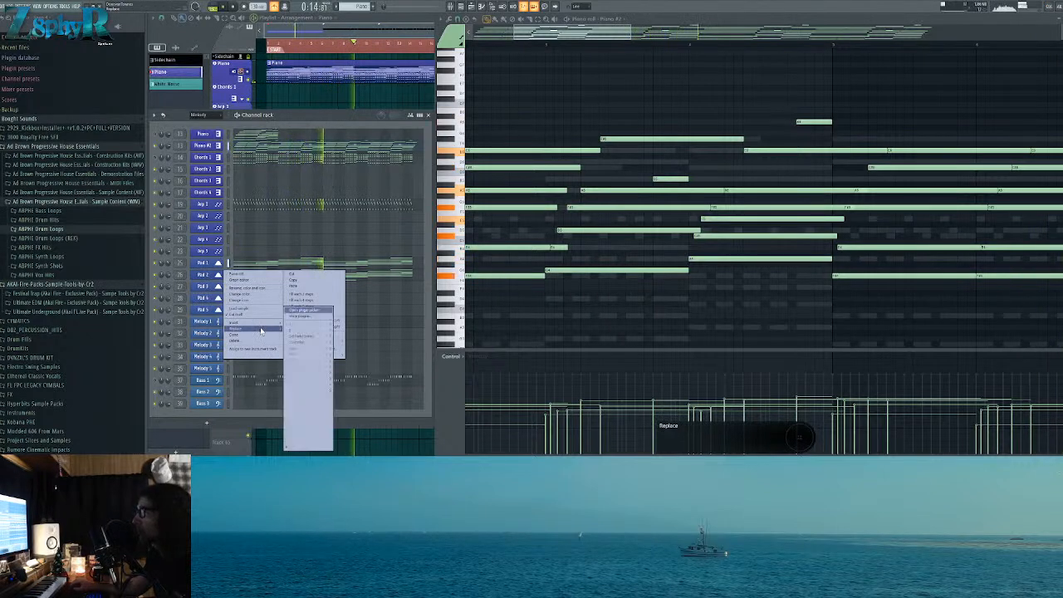
pyautogui.click(236, 8)
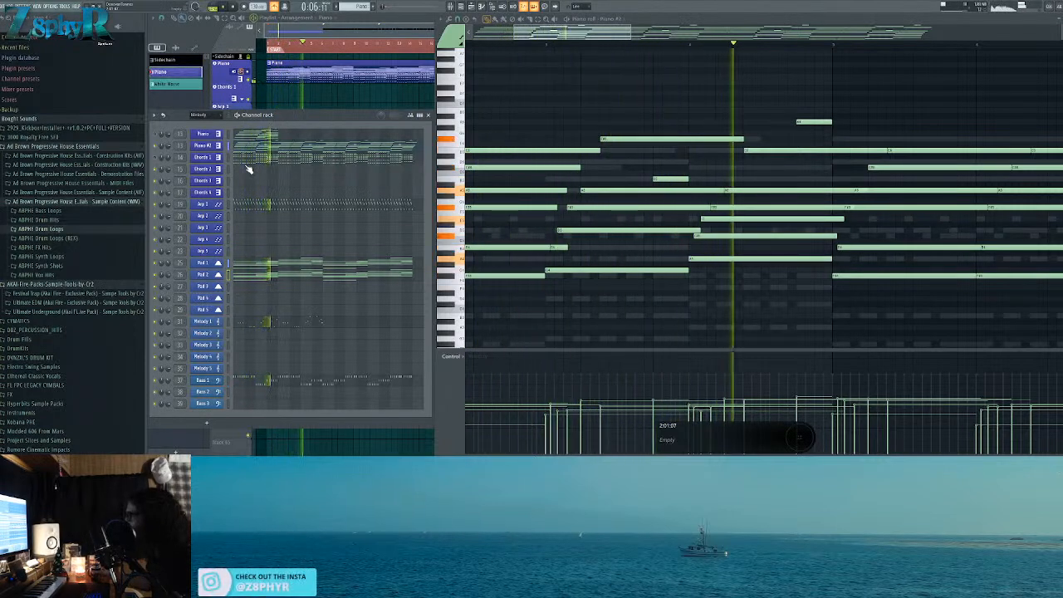
# Step: Open the Bass 1 notes, return the bar 7 group to its lower octave, and transpose the whole bassline up one octave
pyautogui.click(291, 378)
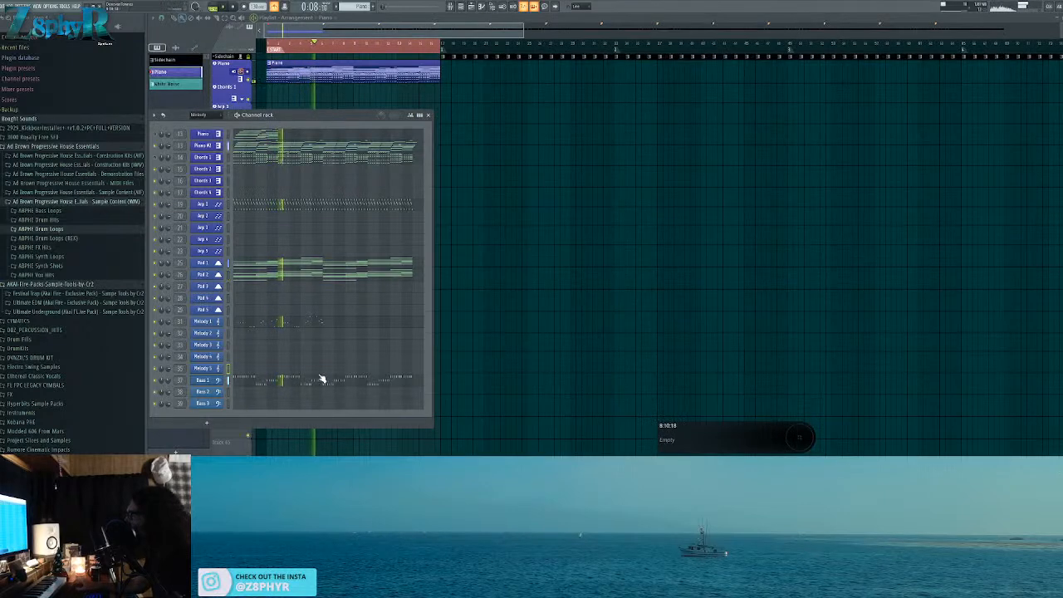
pyautogui.click(322, 377)
pyautogui.scroll(5, 562, 297)
pyautogui.scroll(-3, 824, 292)
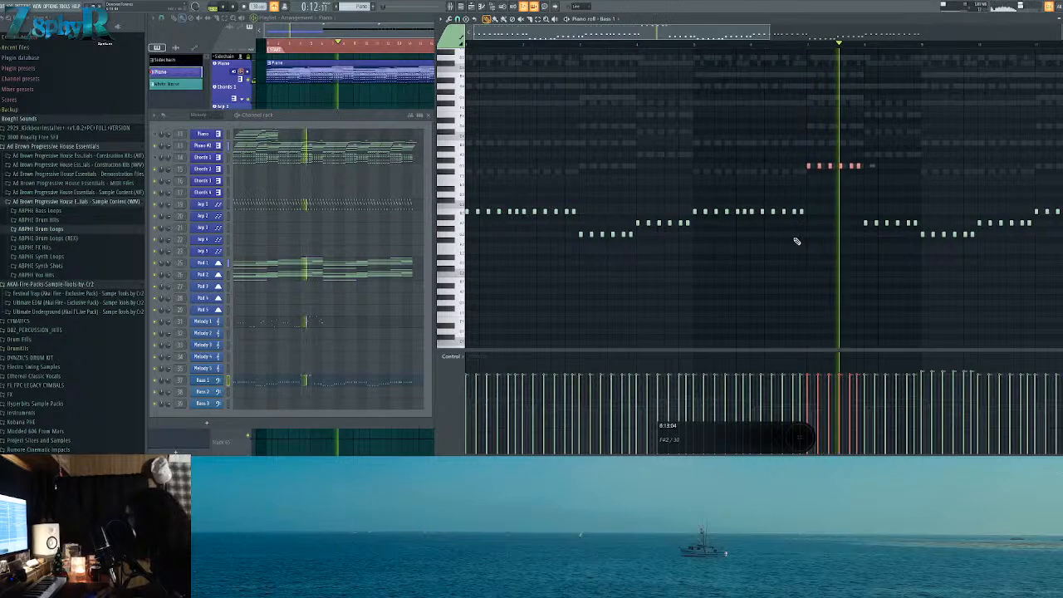
pyautogui.hotkey('shift', 'Down')
pyautogui.hotkey('ctrl', 'a')
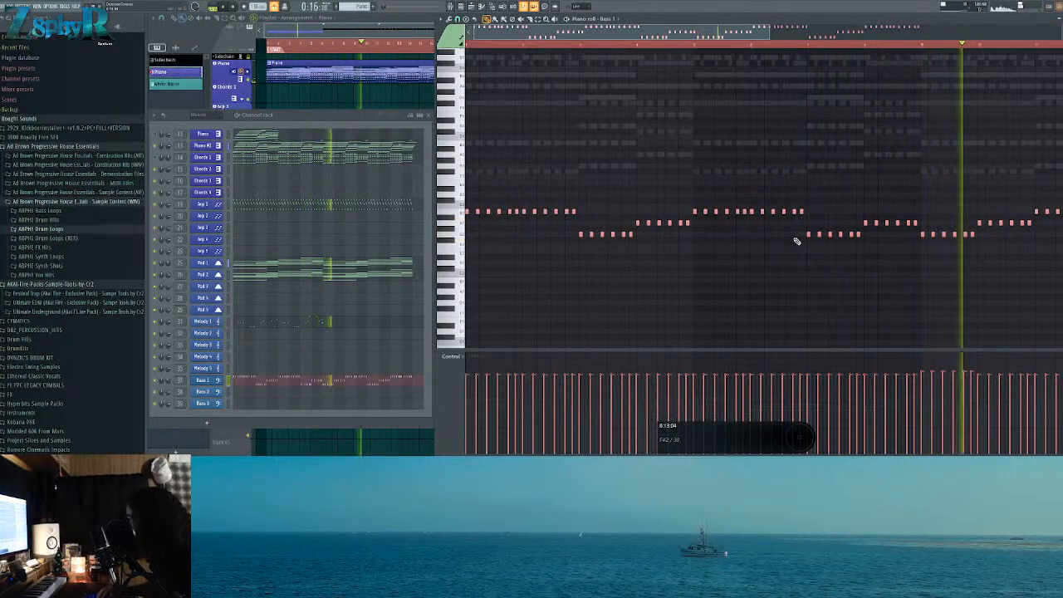
pyautogui.hotkey('shift', 'Up')
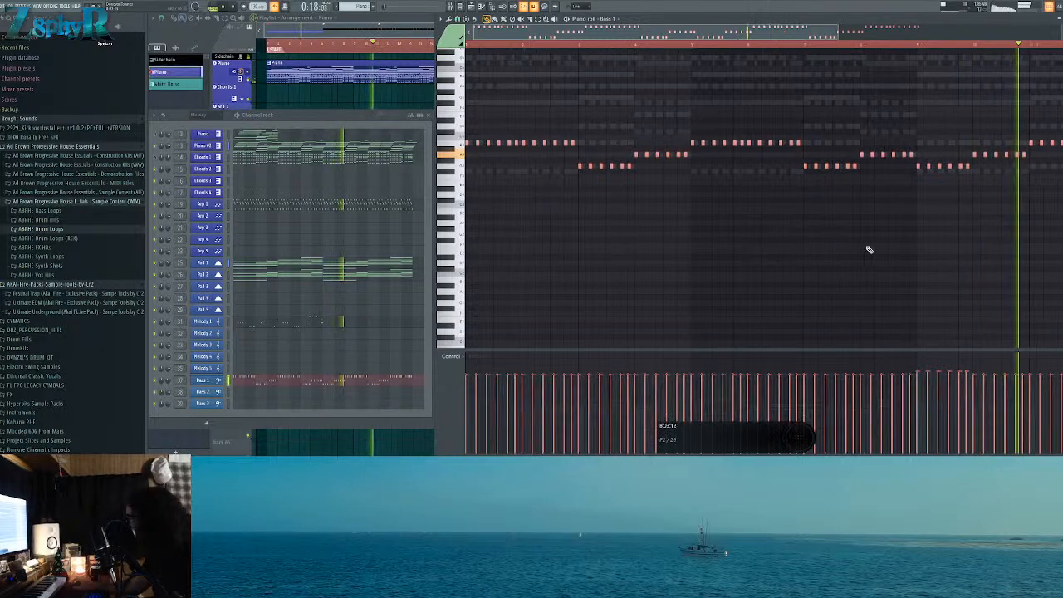
pyautogui.scroll(-3, 869, 250)
pyautogui.keyDown('ctrl'); pyautogui.click(738, 209); pyautogui.keyUp('ctrl')
pyautogui.scroll(3, 704, 218)
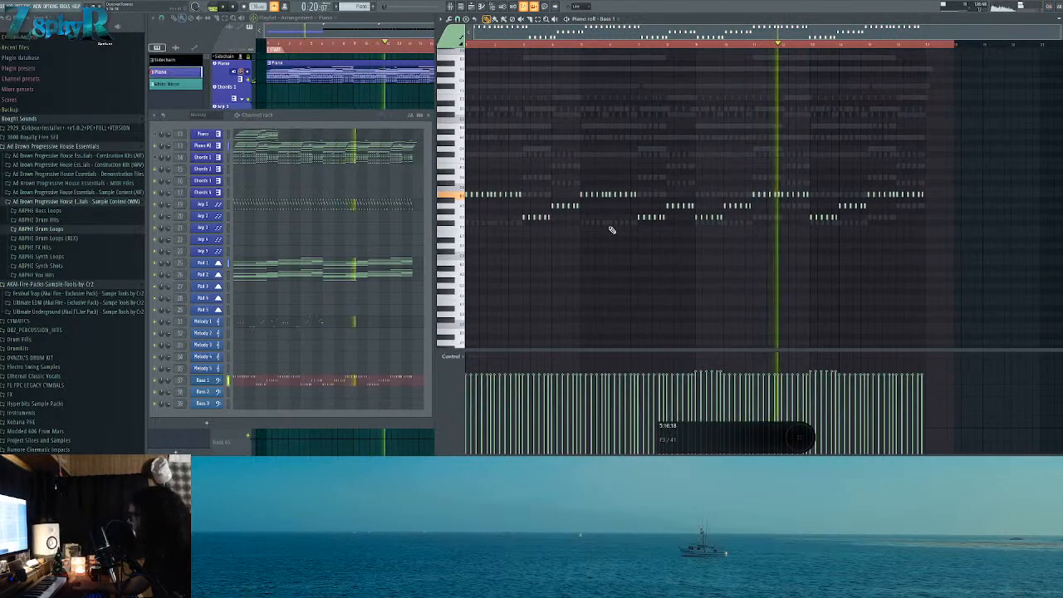
# Step: Stop playback and delete all Piano #2 notes from bar 9 onward
pyautogui.click(368, 147)
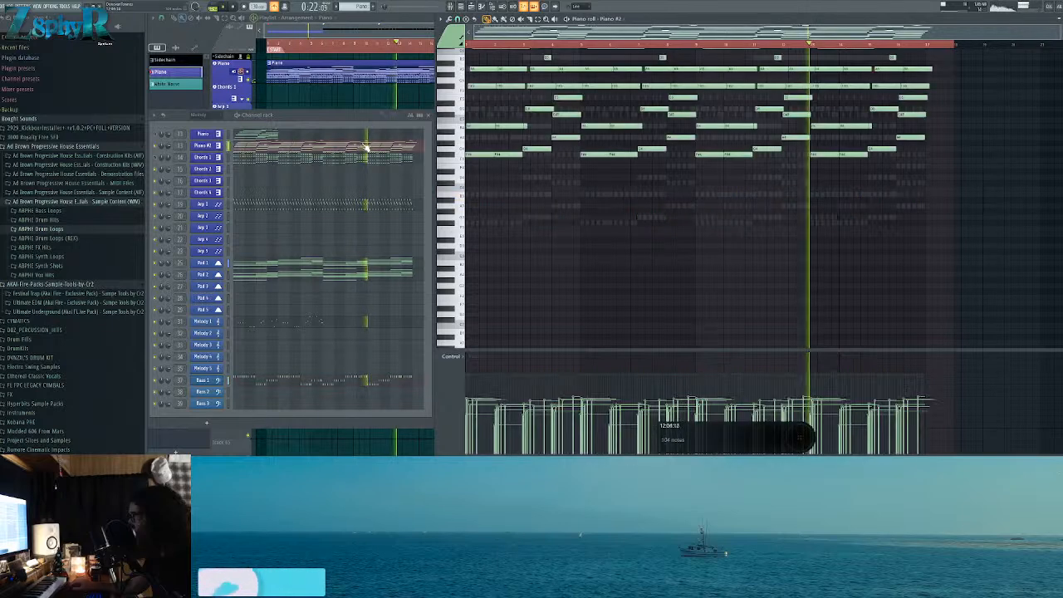
pyautogui.press('space')
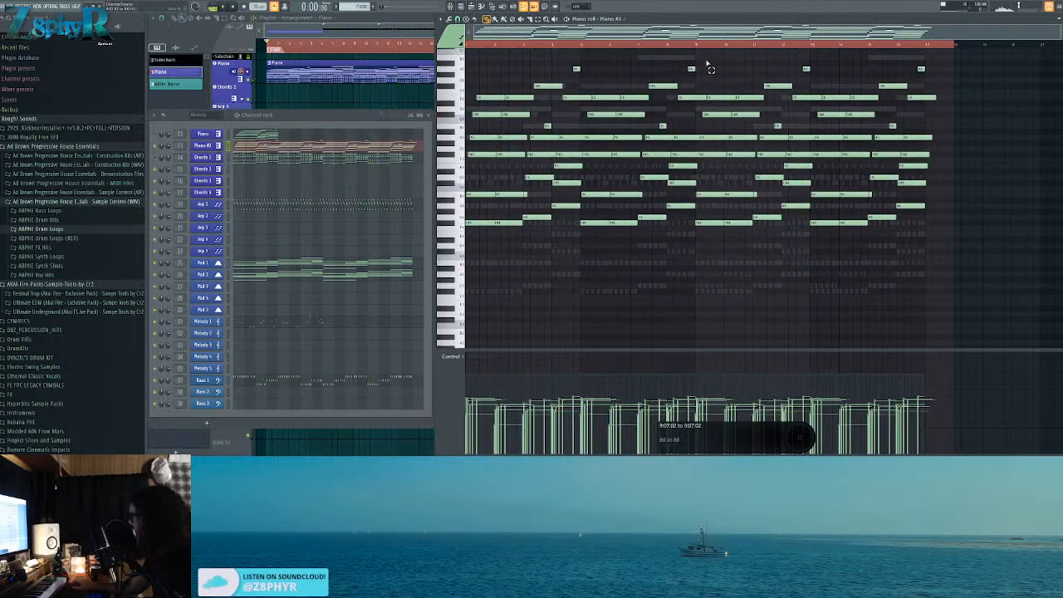
pyautogui.moveTo(750, 137); pyautogui.dragTo(866, 253)
pyautogui.moveTo(710, 57); pyautogui.dragTo(1027, 304)
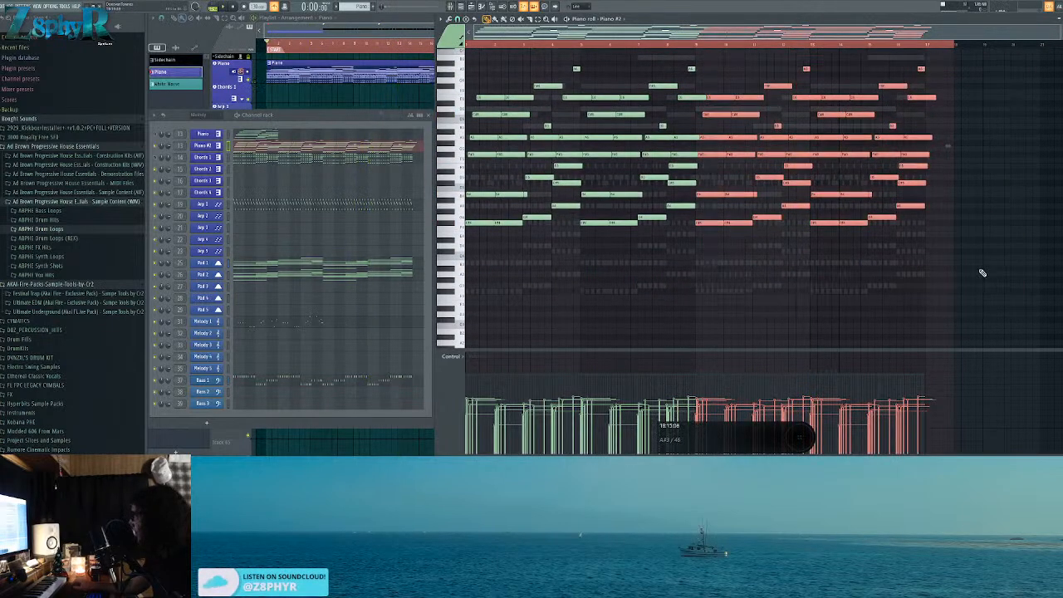
pyautogui.press('Delete')
pyautogui.scroll(3, 849, 152)
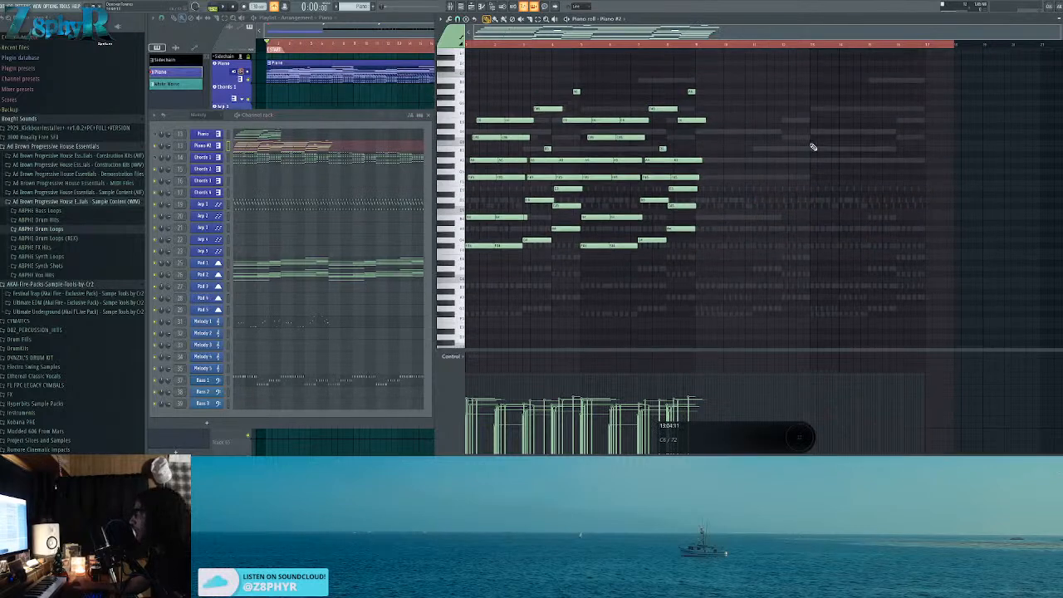
# Step: Select all remaining Piano #2 notes, quantize them, and clear the selection
pyautogui.moveTo(768, 88); pyautogui.dragTo(468, 285)
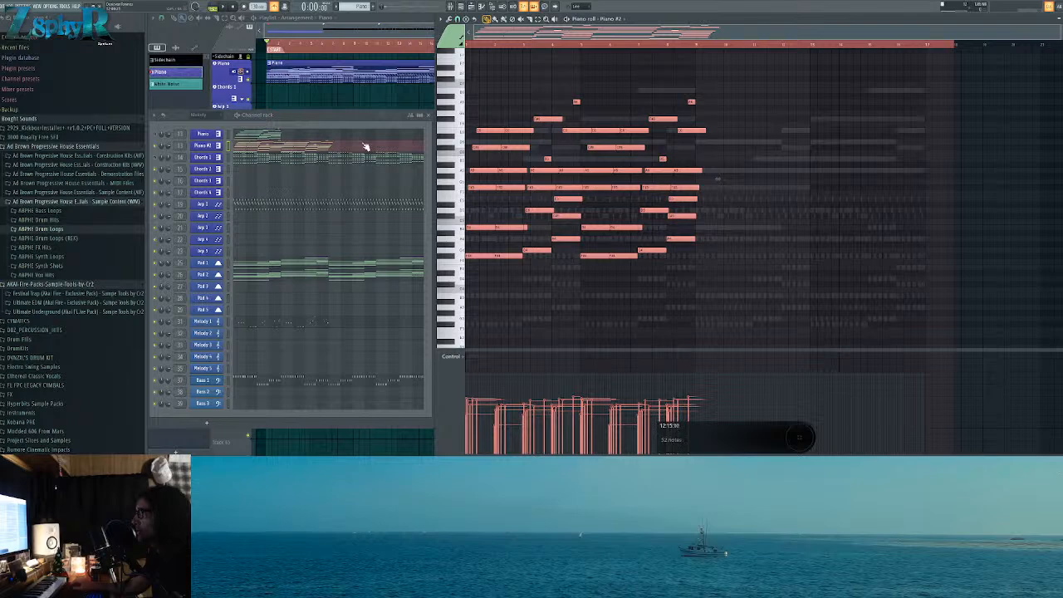
pyautogui.hotkey('ctrl', 'q')
pyautogui.scroll(5, 525, 170)
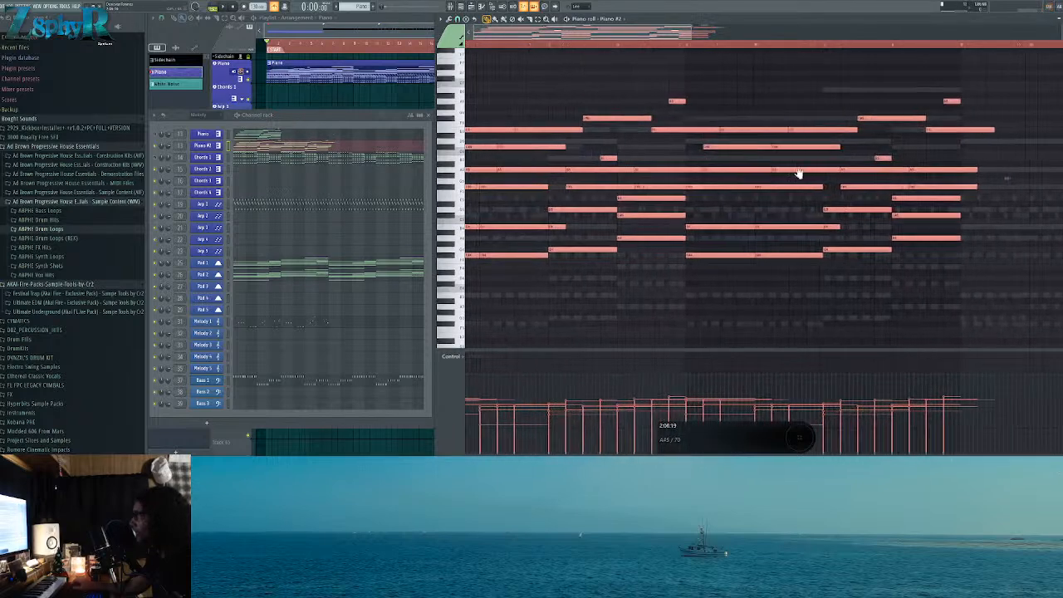
pyautogui.hotkey('ctrl', 'd')
# Step: Align the upper Piano #2 notes in the first two bars with the starts of their bars
pyautogui.click(480, 165)
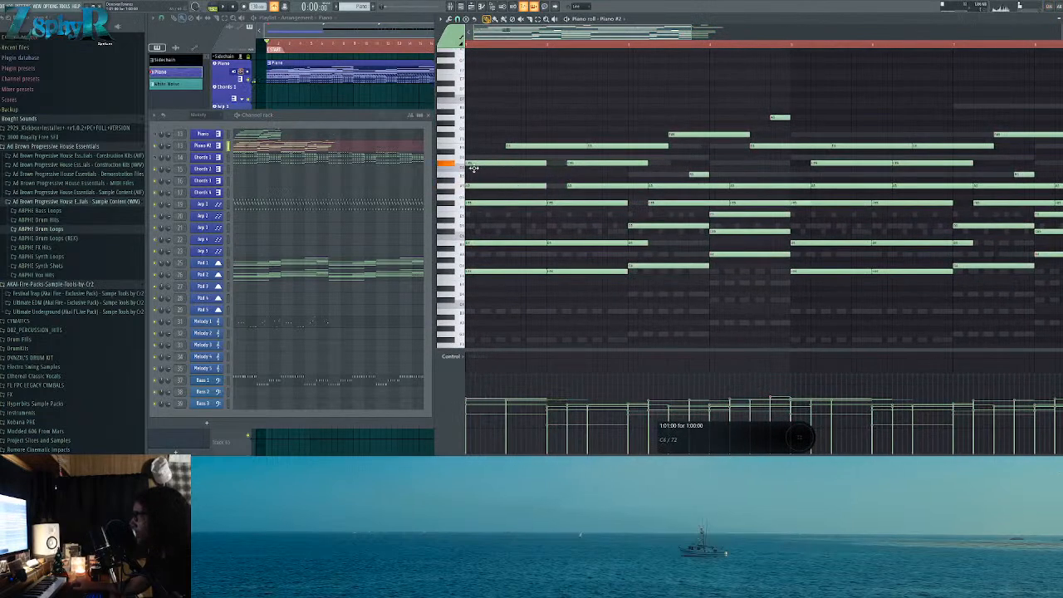
pyautogui.moveTo(519, 146); pyautogui.dragTo(479, 147)
pyautogui.moveTo(617, 133); pyautogui.dragTo(587, 187)
pyautogui.click(588, 191)
pyautogui.rightClick(590, 191)
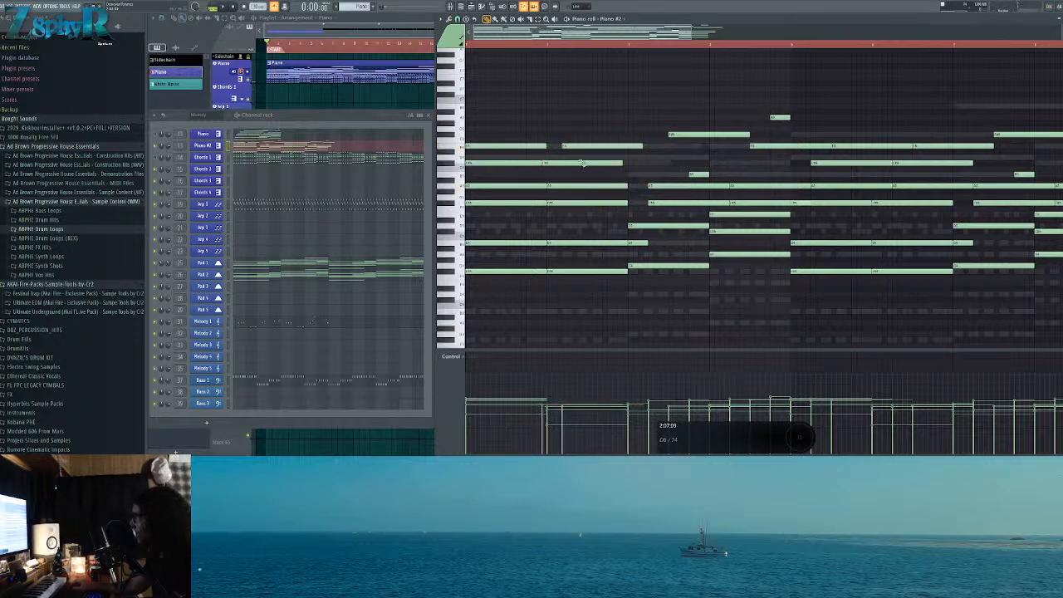
pyautogui.moveTo(584, 146); pyautogui.dragTo(570, 147)
# Step: Align the upper Piano #2 notes in bars 3 and 4 with the chords underneath
pyautogui.moveTo(670, 121); pyautogui.dragTo(653, 205)
pyautogui.click(652, 158)
pyautogui.click(699, 134)
pyautogui.moveTo(740, 131); pyautogui.dragTo(776, 200)
pyautogui.keyDown('ctrl'); pyautogui.click(776, 204); pyautogui.keyUp('ctrl')
pyautogui.moveTo(760, 132); pyautogui.dragTo(744, 203)
pyautogui.click(732, 153)
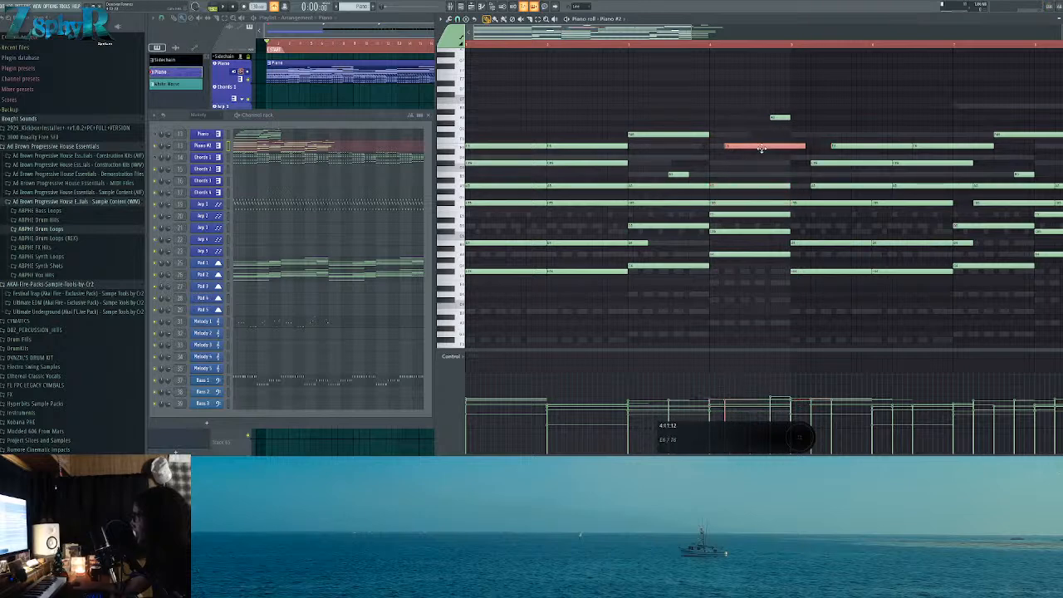
# Step: Delete all Piano #2 notes from bar 5 onward, keeping only the first four bars
pyautogui.scroll(-4, 773, 171)
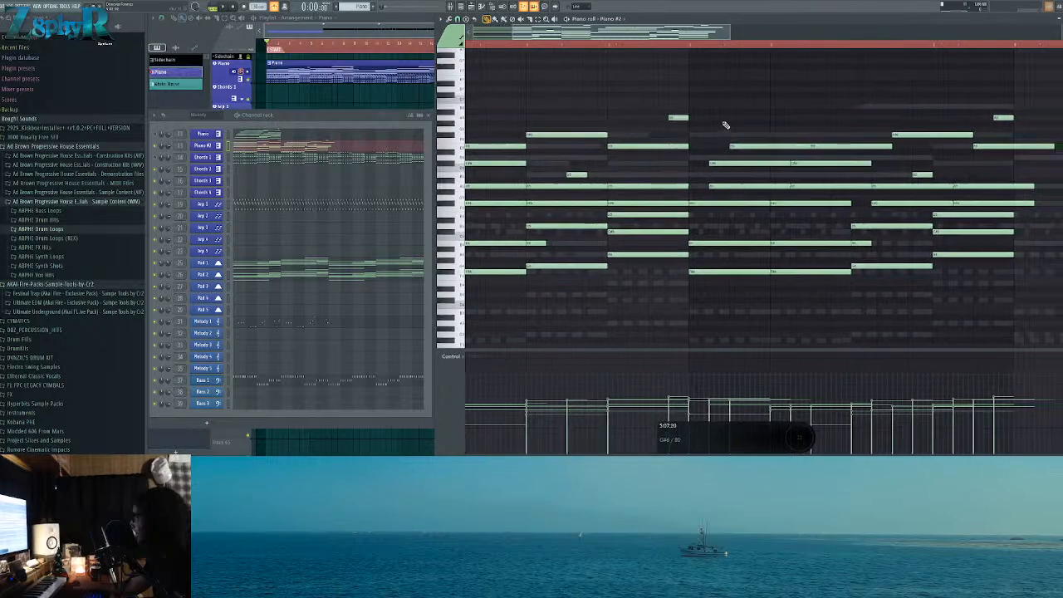
pyautogui.scroll(-1, 698, 108)
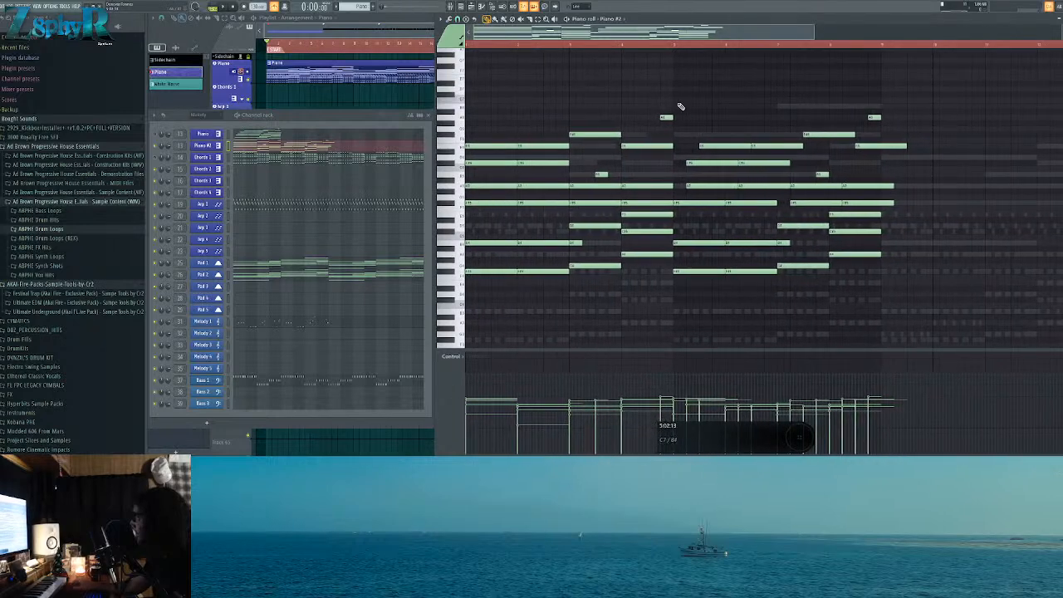
pyautogui.moveTo(672, 112); pyautogui.dragTo(932, 316)
pyautogui.press('Delete')
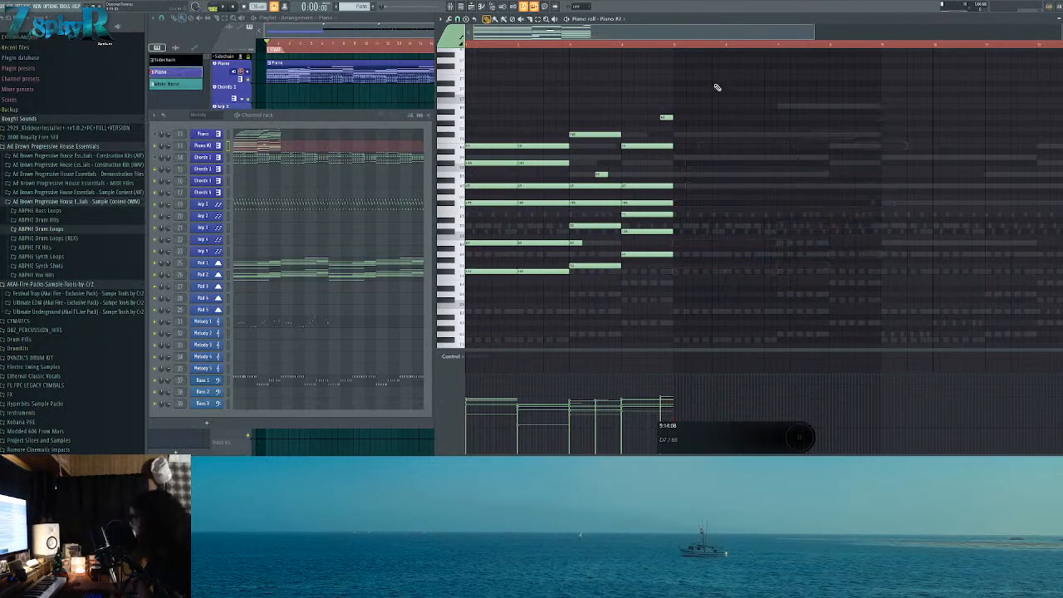
# Step: Duplicate the four-bar Piano #2 phrase into bars 5 to 8 and select that copy
pyautogui.hotkey('ctrl', 'a')
pyautogui.hotkey('ctrl', 'b')
pyautogui.rightClick(872, 39)
pyautogui.keyDown('ctrl'); pyautogui.rightClick(667, 71); pyautogui.keyUp('ctrl')
pyautogui.click(761, 48)
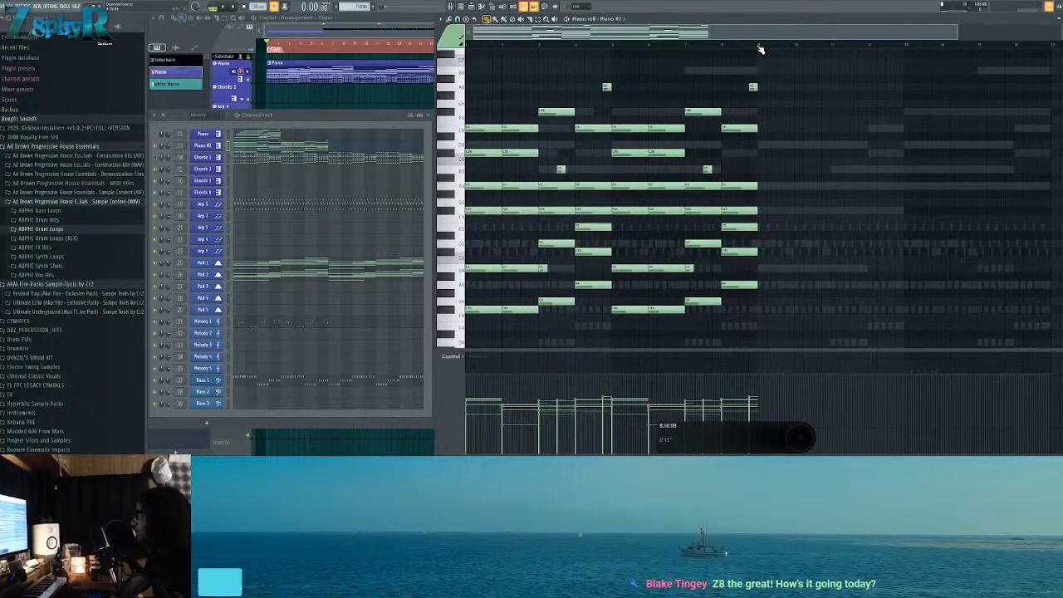
pyautogui.moveTo(759, 48); pyautogui.dragTo(621, 52)
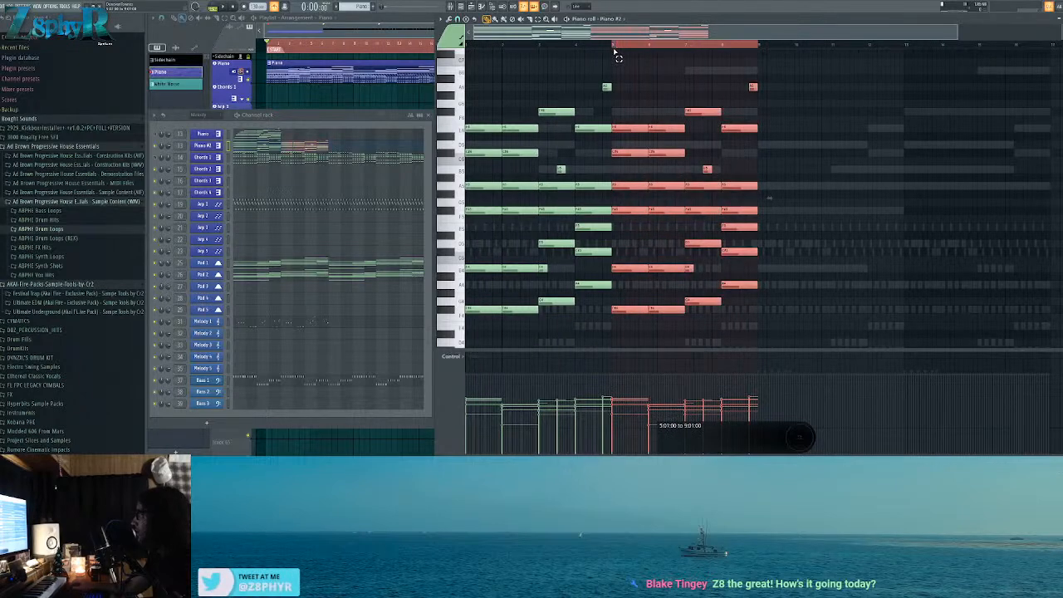
# Step: Duplicate the four-bar Piano #2 phrase into bars 9 to 12 and open the Bass 1 notes for comparison
pyautogui.hotkey('ctrl', 'b')
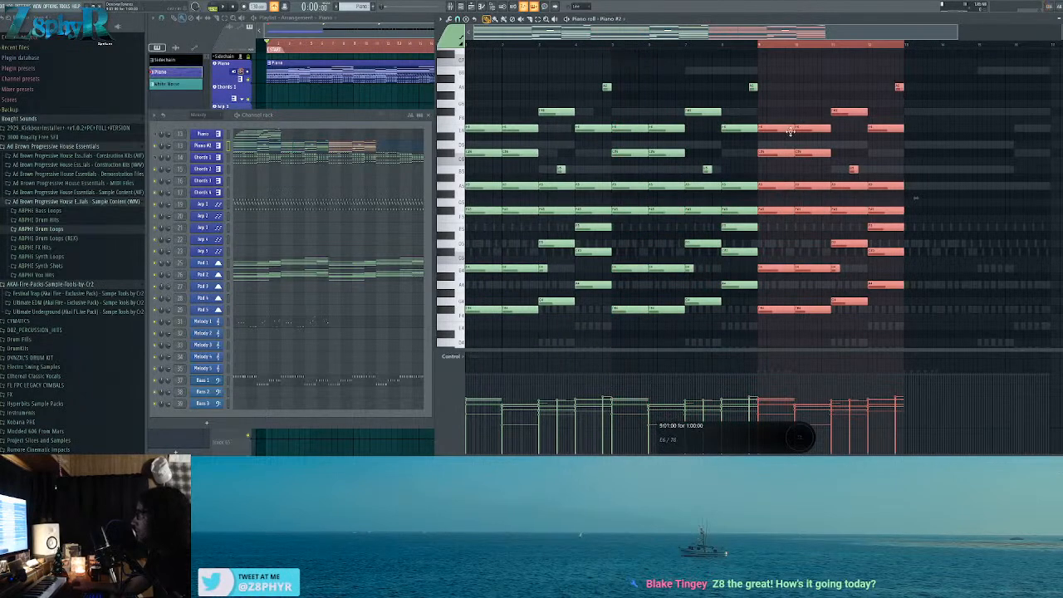
pyautogui.hscroll(2, 650, 109)
pyautogui.scroll(-5, 664, 158)
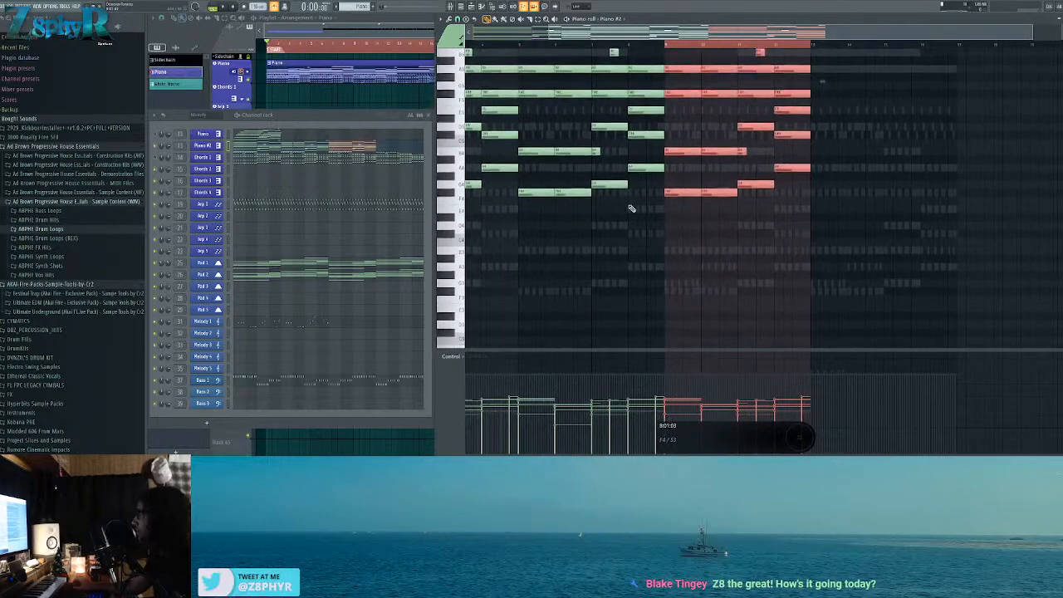
pyautogui.scroll(3, 664, 216)
pyautogui.click(338, 380)
pyautogui.scroll(-2, 573, 332)
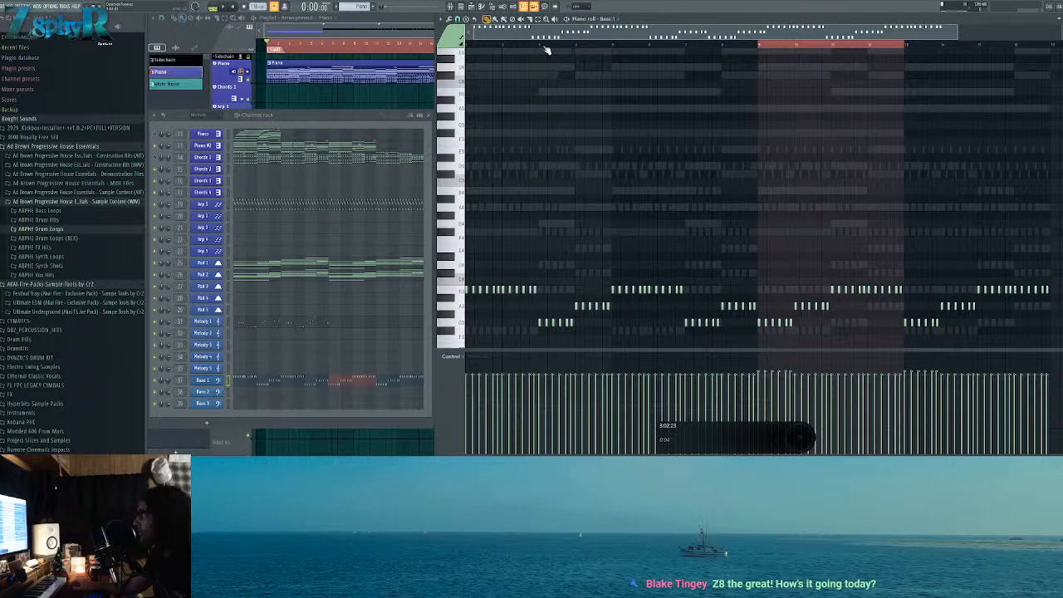
# Step: Return to the Piano #2 notes and delete everything in bars 9 and 10
pyautogui.click(313, 149)
pyautogui.scroll(4, 636, 219)
pyautogui.hscroll(2, 664, 183)
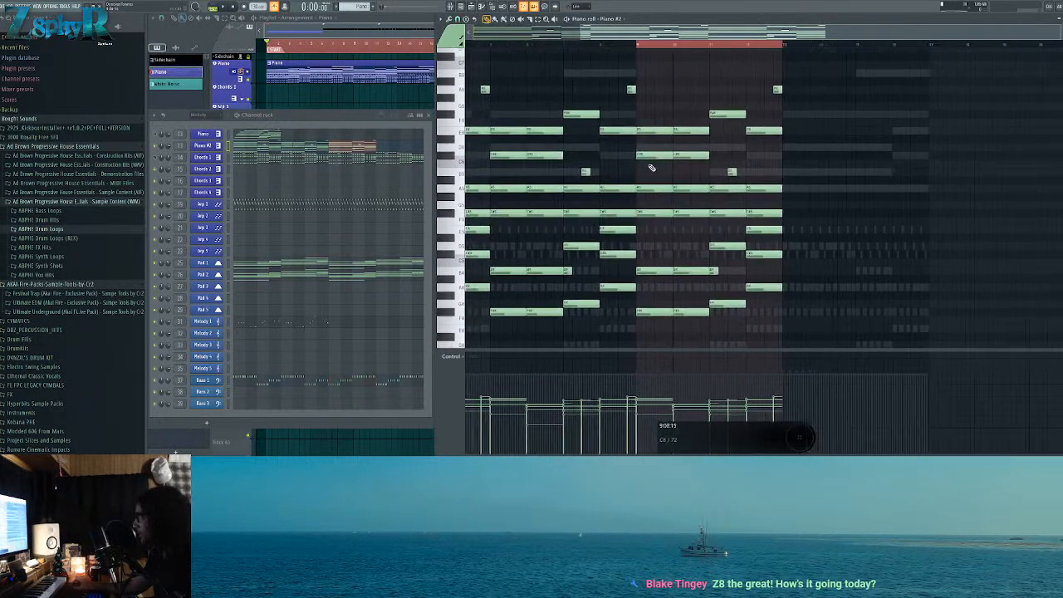
pyautogui.moveTo(637, 94); pyautogui.dragTo(686, 322)
pyautogui.press('Delete')
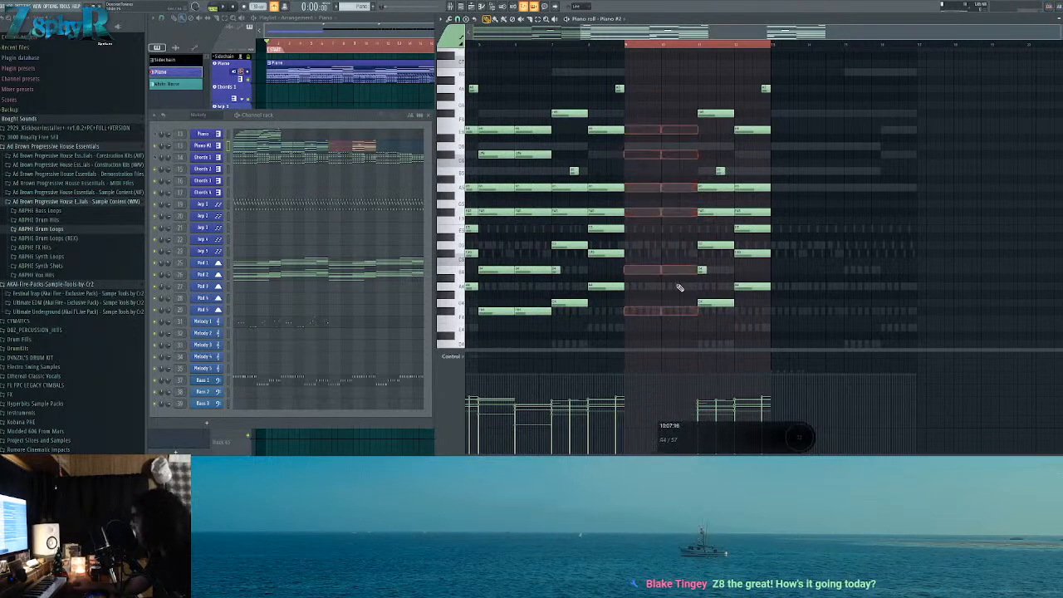
# Step: Move the Piano #2 notes of bars 11 and 12 two bars earlier into bars 9 and 10
pyautogui.moveTo(686, 62); pyautogui.dragTo(806, 342)
pyautogui.keyDown('ctrl'); pyautogui.click(700, 62); pyautogui.keyUp('ctrl')
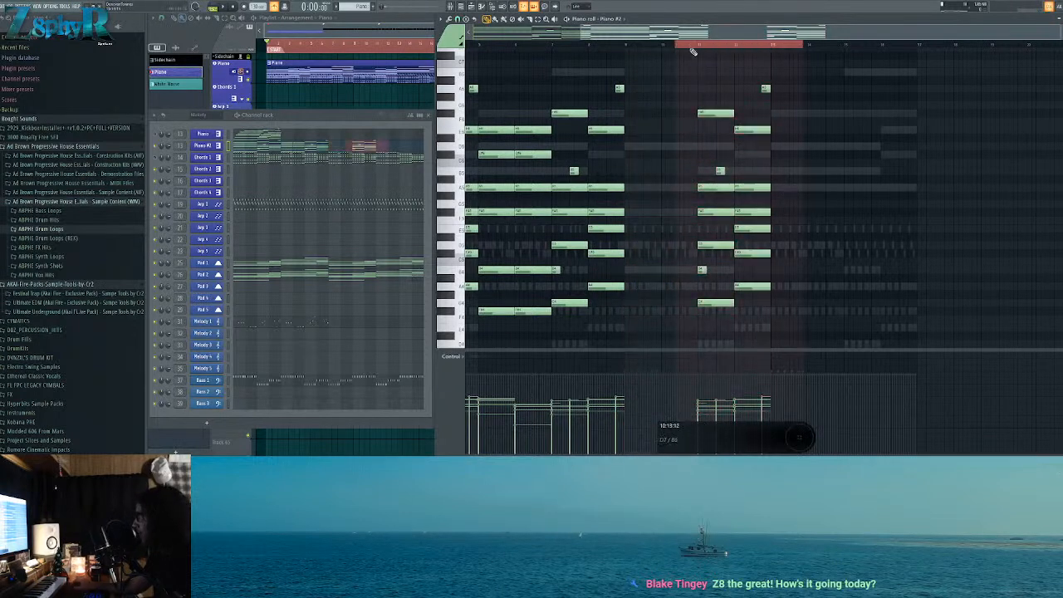
pyautogui.moveTo(682, 46); pyautogui.dragTo(781, 315)
pyautogui.moveTo(716, 213); pyautogui.dragTo(641, 217)
pyautogui.hotkey('ctrl', 'd')
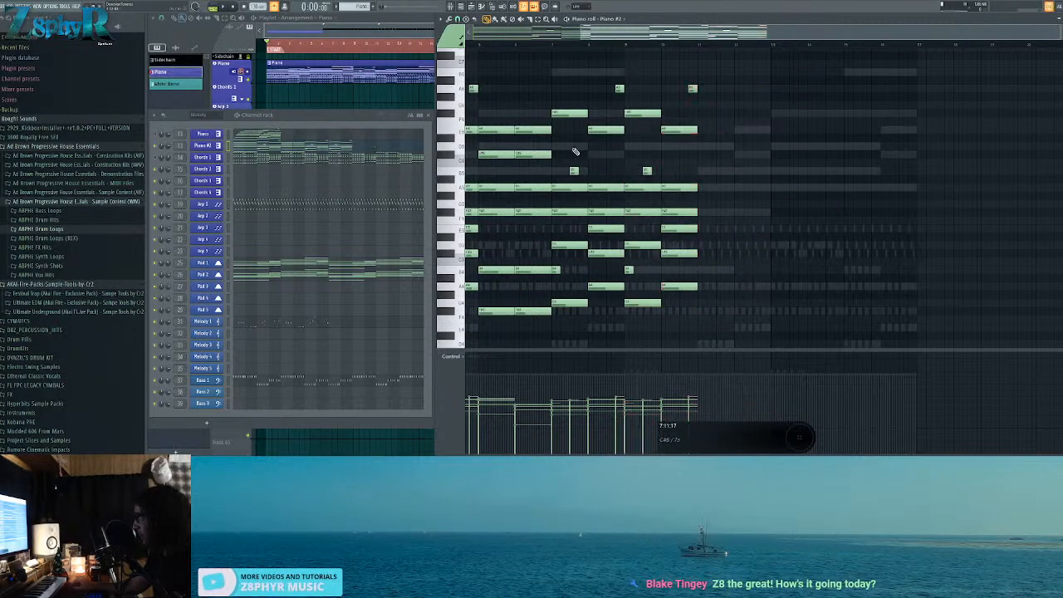
# Step: Copy the Piano #2 notes of bars 5 and 6 into bars 11 and 12, and duplicate bars 9 to 12 into bars 13 to 16
pyautogui.moveTo(484, 115); pyautogui.dragTo(538, 365)
pyautogui.moveTo(497, 231); pyautogui.dragTo(712, 234)
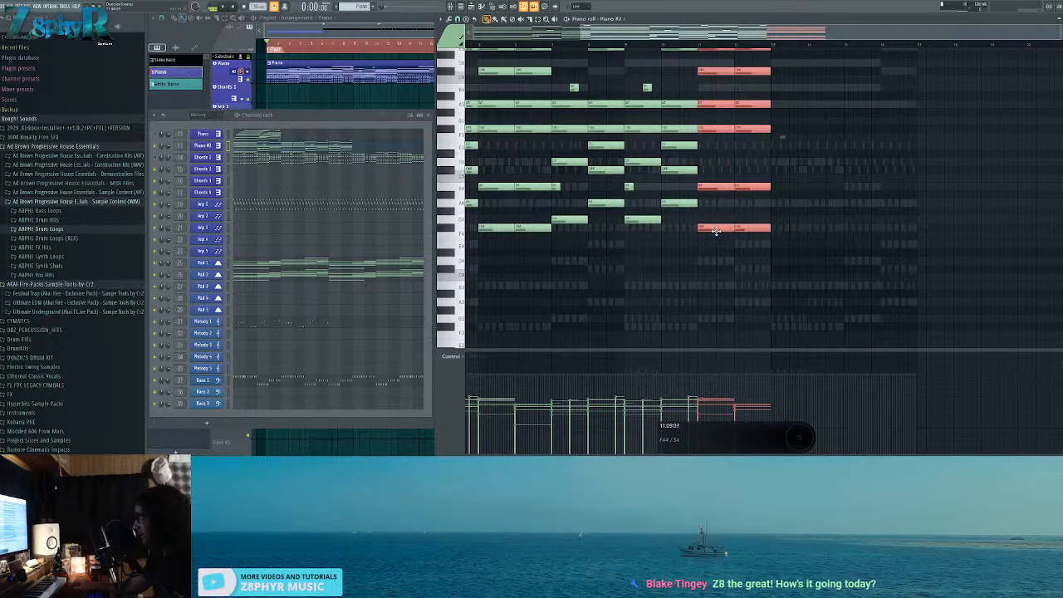
pyautogui.scroll(3, 806, 308)
pyautogui.moveTo(806, 308); pyautogui.dragTo(631, 70)
pyautogui.hotkey('ctrl', 'b')
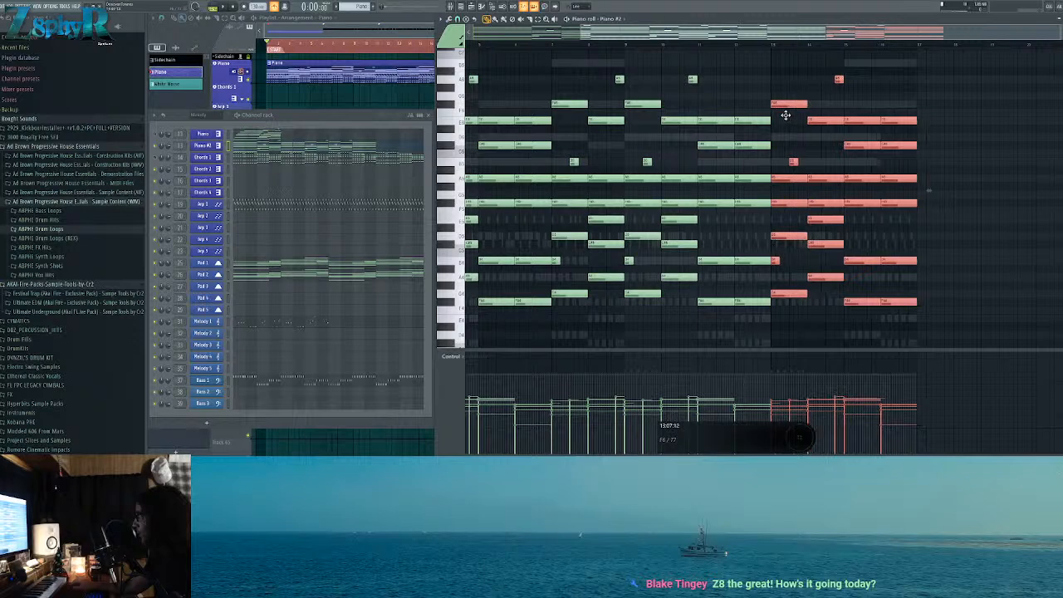
pyautogui.hotkey('ctrl', 'd')
# Step: Open the Pad 2 notes, inspect the 16-bar part and select its first eight bars
pyautogui.click(349, 275)
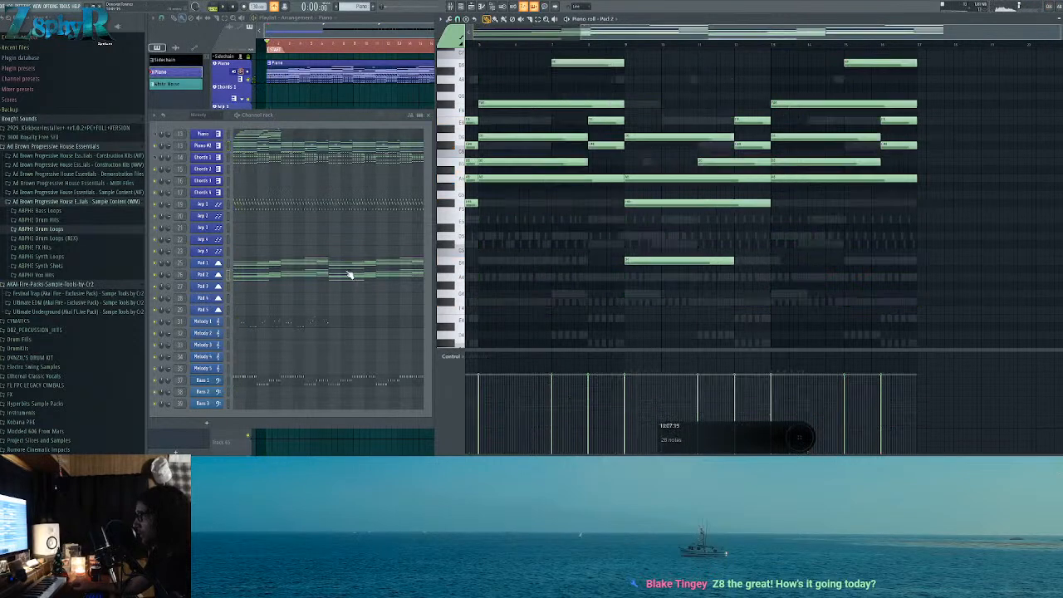
pyautogui.scroll(1, 573, 235)
pyautogui.scroll(-1, 640, 221)
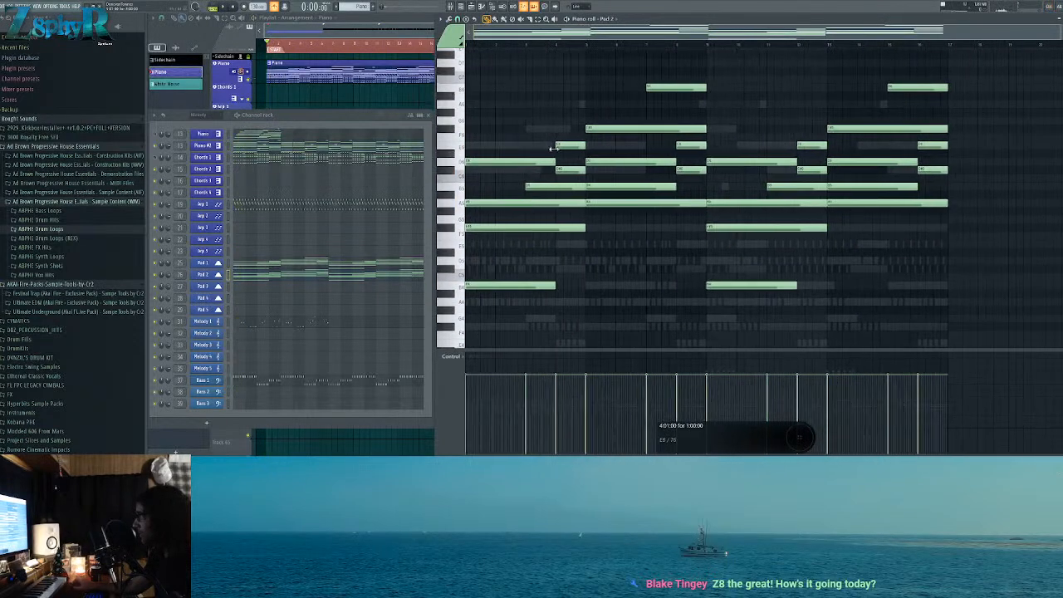
pyautogui.moveTo(623, 232); pyautogui.dragTo(577, 238)
pyautogui.moveTo(687, 217); pyautogui.dragTo(730, 246)
pyautogui.moveTo(593, 151); pyautogui.dragTo(593, 137)
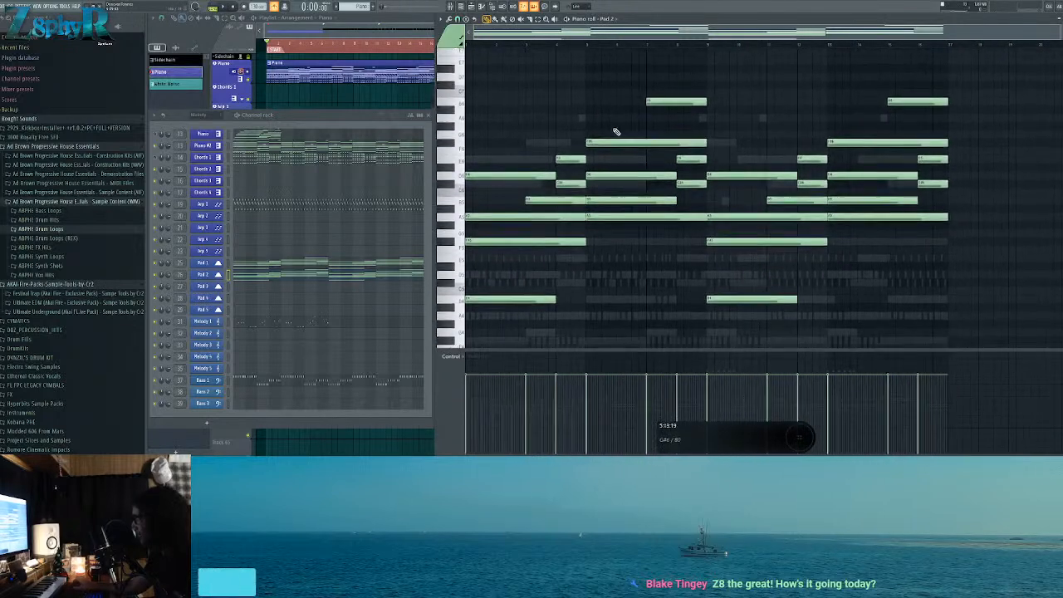
pyautogui.moveTo(711, 47); pyautogui.dragTo(467, 45)
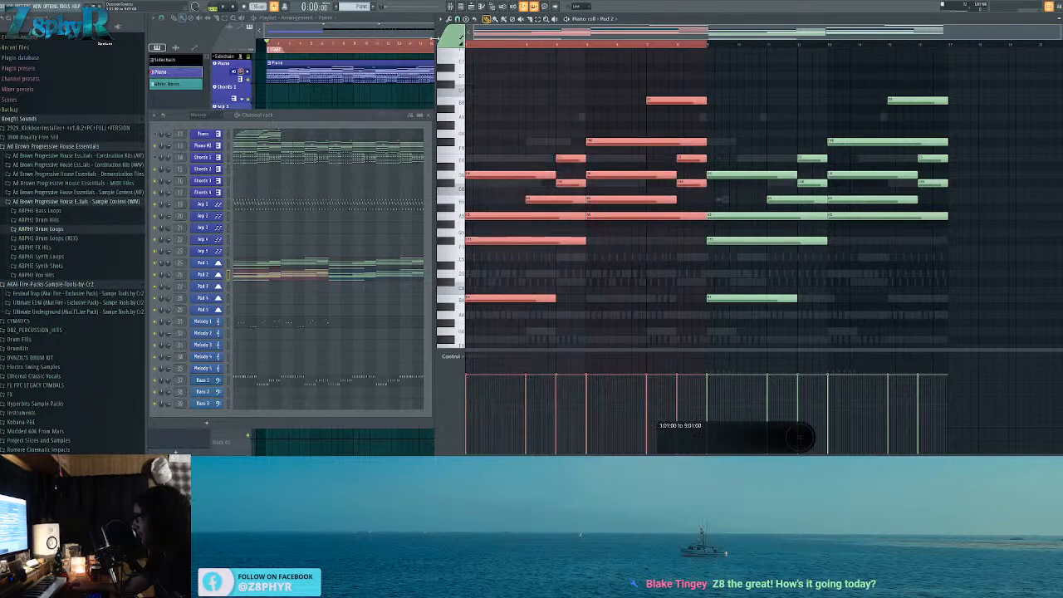
# Step: Try lowering the long upper Pad 2 note in bars 5 to 8 by one octave
pyautogui.click(632, 143)
pyautogui.hotkey('ctrl', 'Down')
pyautogui.click(631, 176)
pyautogui.keyDown('ctrl'); pyautogui.click(652, 102); pyautogui.keyUp('ctrl')
pyautogui.hotkey('ctrl', 'z')
pyautogui.keyDown('ctrl'); pyautogui.click(669, 100); pyautogui.keyUp('ctrl')
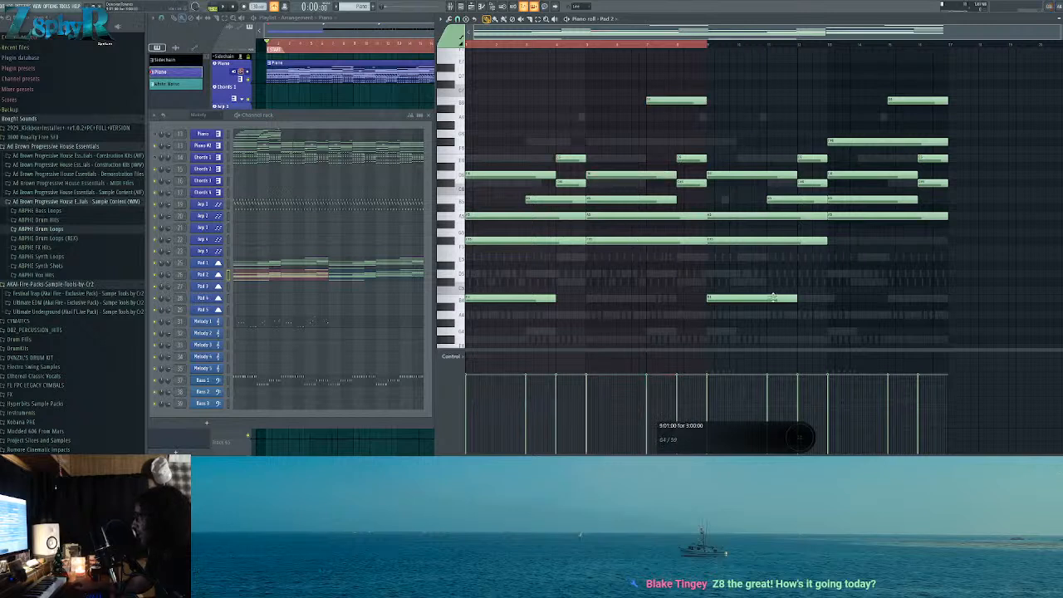
pyautogui.keyDown('ctrl'); pyautogui.click(674, 240); pyautogui.keyUp('ctrl')
pyautogui.hotkey('ctrl', 'Up')
# Step: Try raising the low Pad 2 note in bars 9 to 11 and lowering the high note in bars 13 to 16, and undo the changes
pyautogui.keyDown('ctrl'); pyautogui.click(612, 104); pyautogui.keyUp('ctrl')
pyautogui.moveTo(725, 130); pyautogui.dragTo(757, 211)
pyautogui.moveTo(748, 281); pyautogui.dragTo(745, 144)
pyautogui.moveTo(849, 141); pyautogui.dragTo(879, 300)
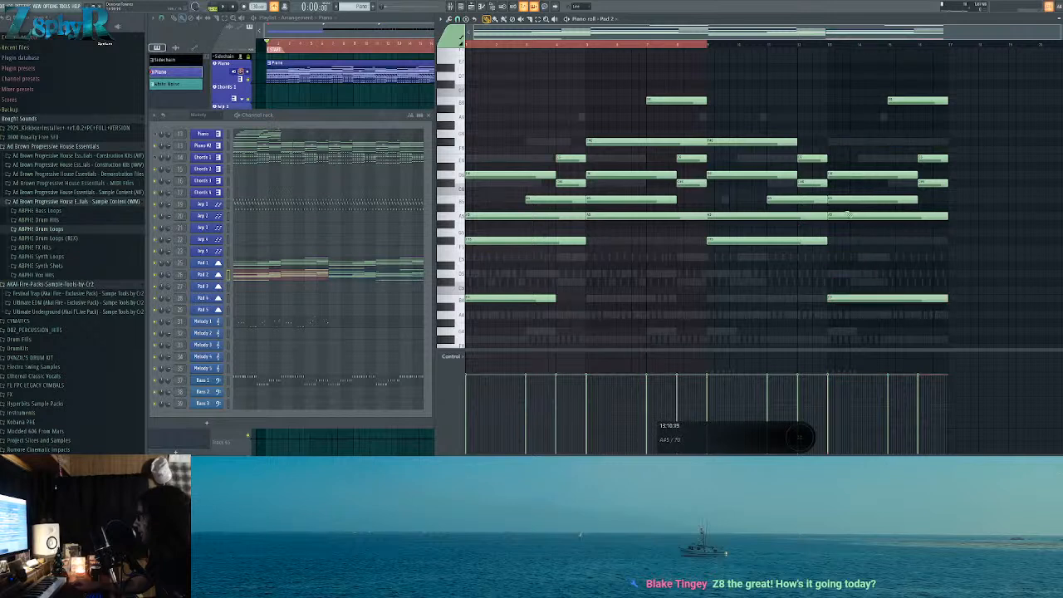
pyautogui.hotkey('ctrl', 'z')
pyautogui.hotkey('ctrl', 'z')
pyautogui.hotkey('ctrl', 'z')
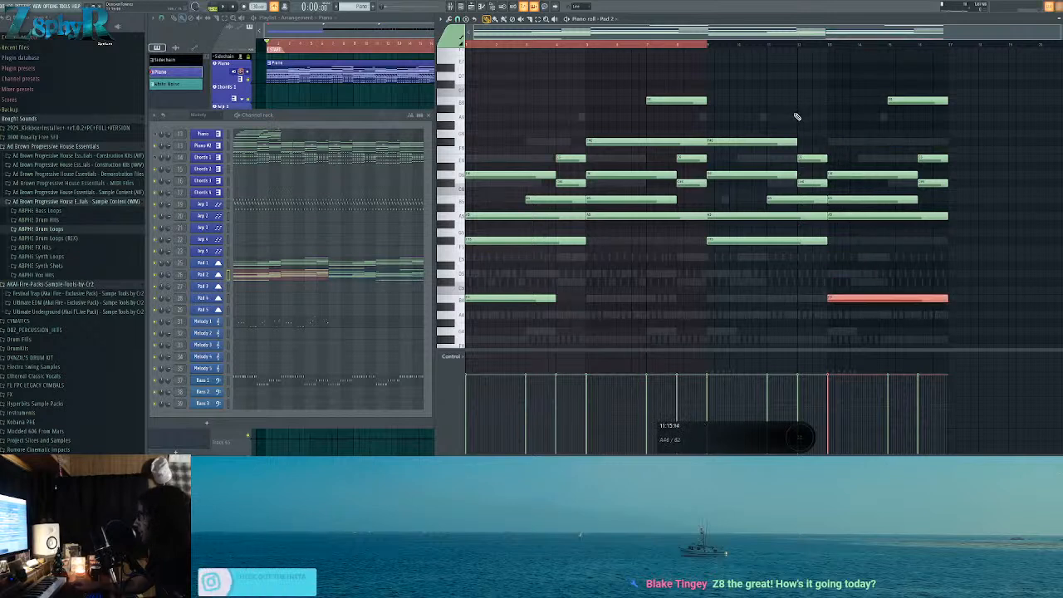
pyautogui.hotkey('ctrl', 'z')
pyautogui.hotkey('ctrl', 'z')
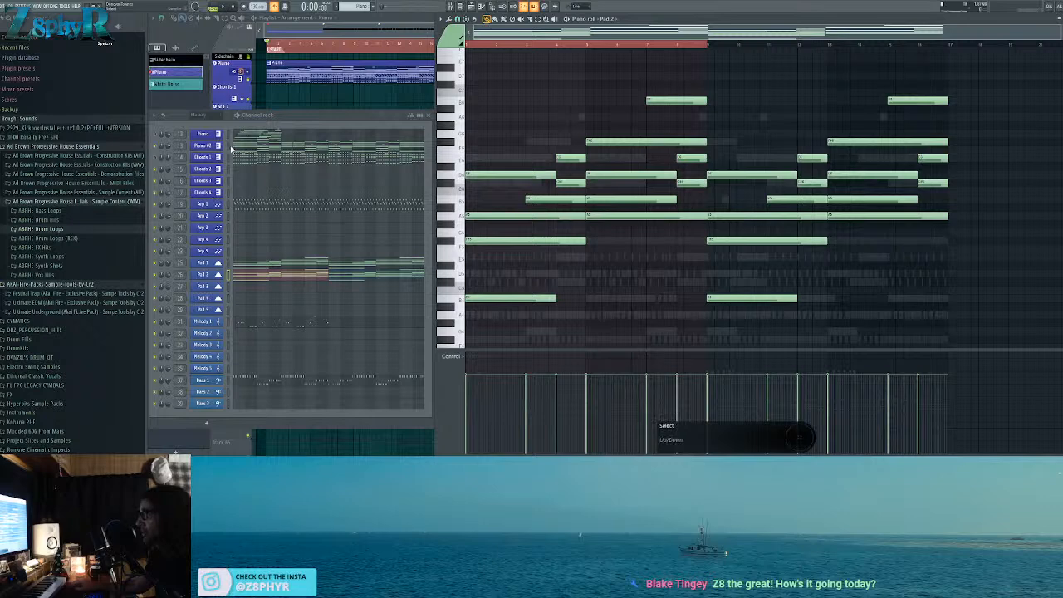
# Step: Open the Chords 1 notes and delete everything in bars 9 and 10
pyautogui.click(230, 161)
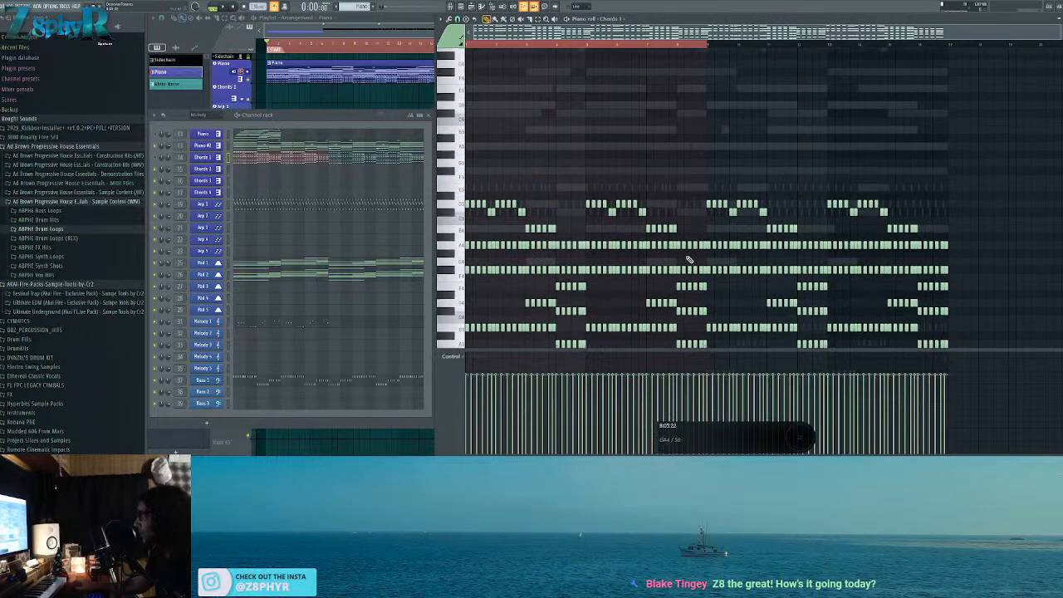
pyautogui.moveTo(706, 98); pyautogui.dragTo(772, 341)
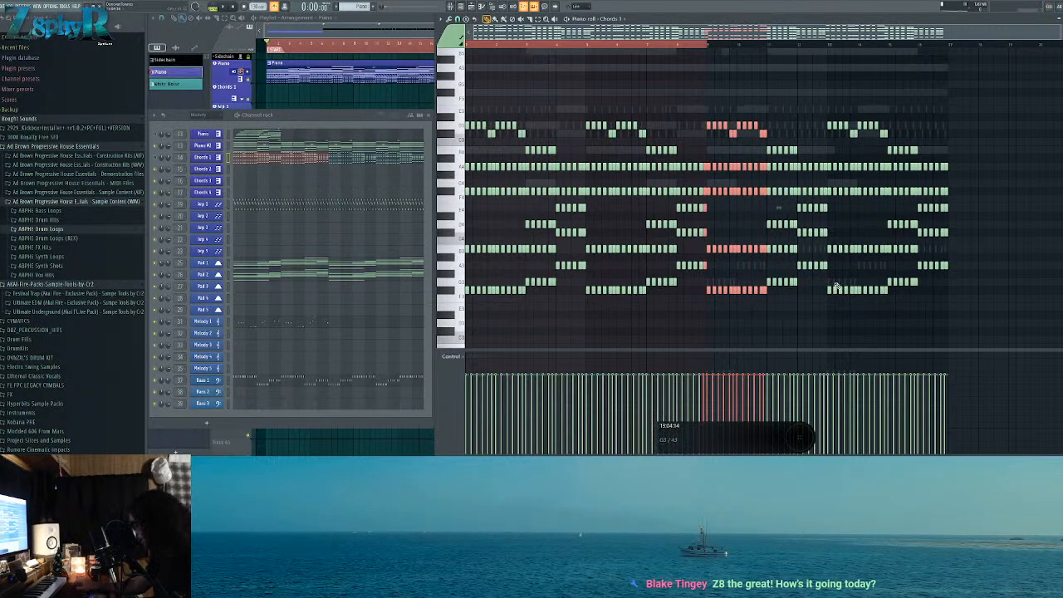
pyautogui.click(713, 113)
pyautogui.moveTo(707, 103); pyautogui.dragTo(770, 340)
pyautogui.press('Delete')
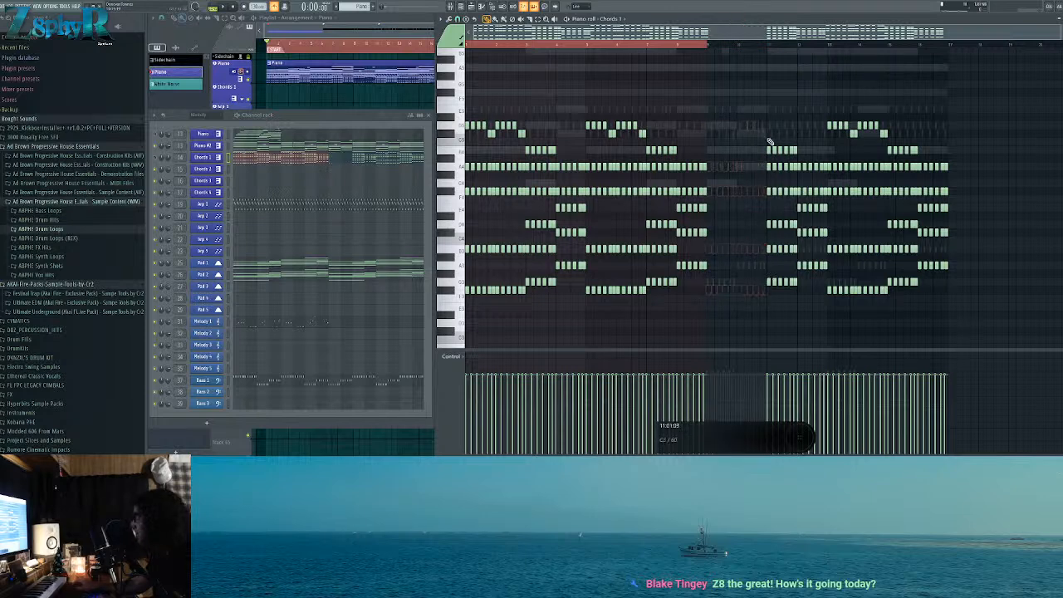
# Step: Move the Chords 1 notes of bars 11 and 12 into bars 9 and 10, and copy bars 5 and 6 into bars 11 and 12
pyautogui.moveTo(739, 130); pyautogui.dragTo(827, 341)
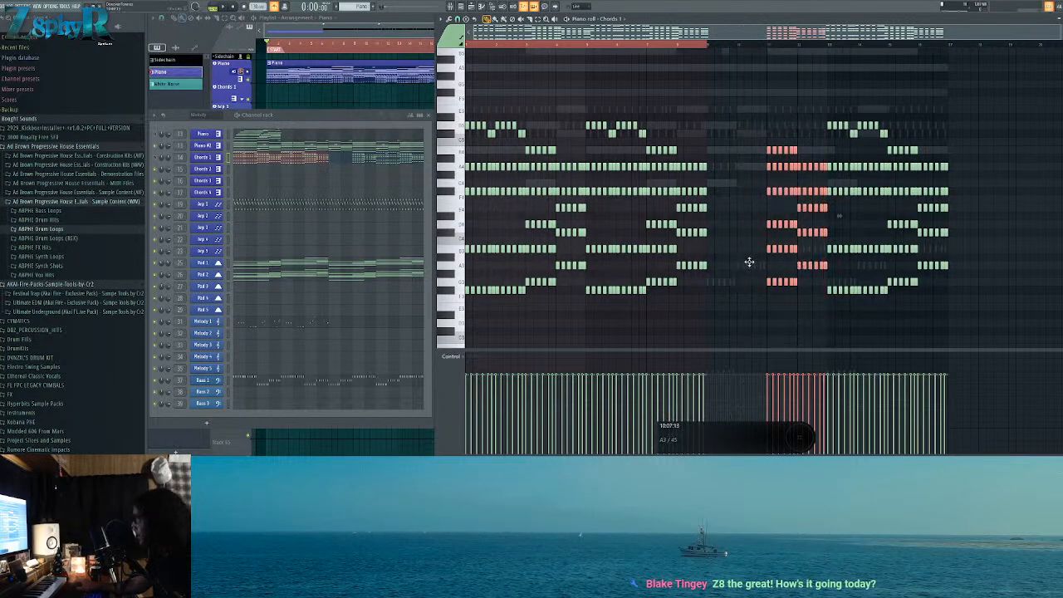
pyautogui.moveTo(803, 264); pyautogui.dragTo(744, 264)
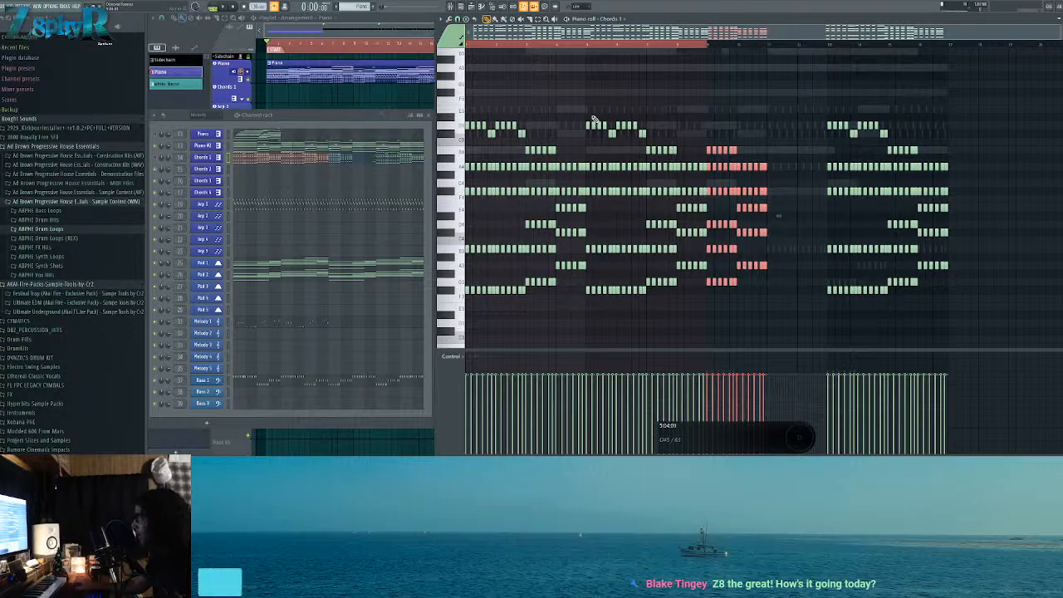
pyautogui.moveTo(587, 106); pyautogui.dragTo(793, 291)
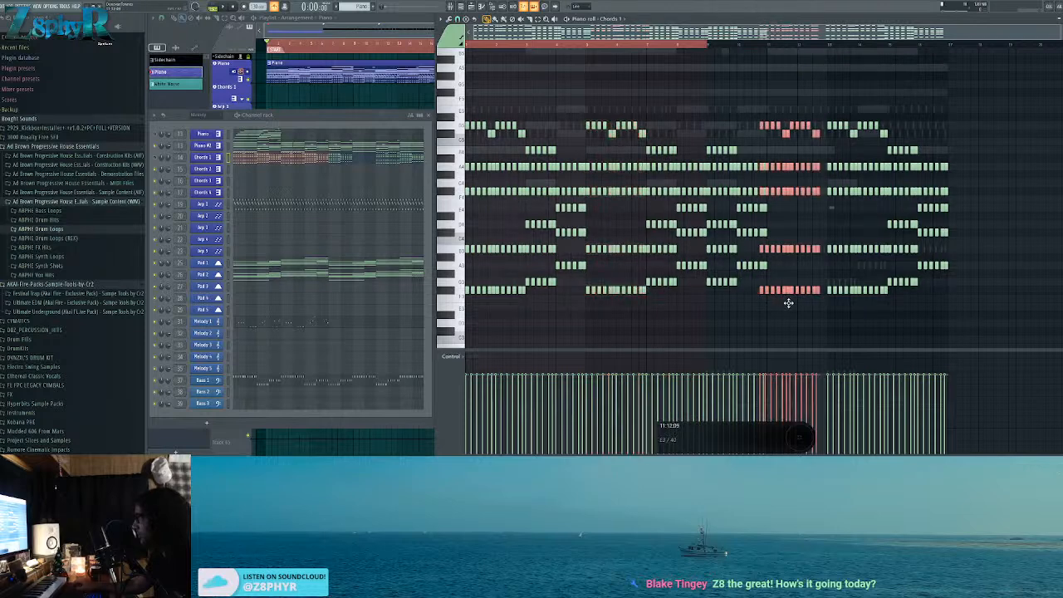
# Step: Replace the Chords 1 notes in bars 13 to 16 with a duplicate of bars 9 to 12
pyautogui.click(843, 101)
pyautogui.moveTo(833, 93); pyautogui.dragTo(941, 285)
pyautogui.press('Delete')
pyautogui.moveTo(869, 91); pyautogui.dragTo(712, 338)
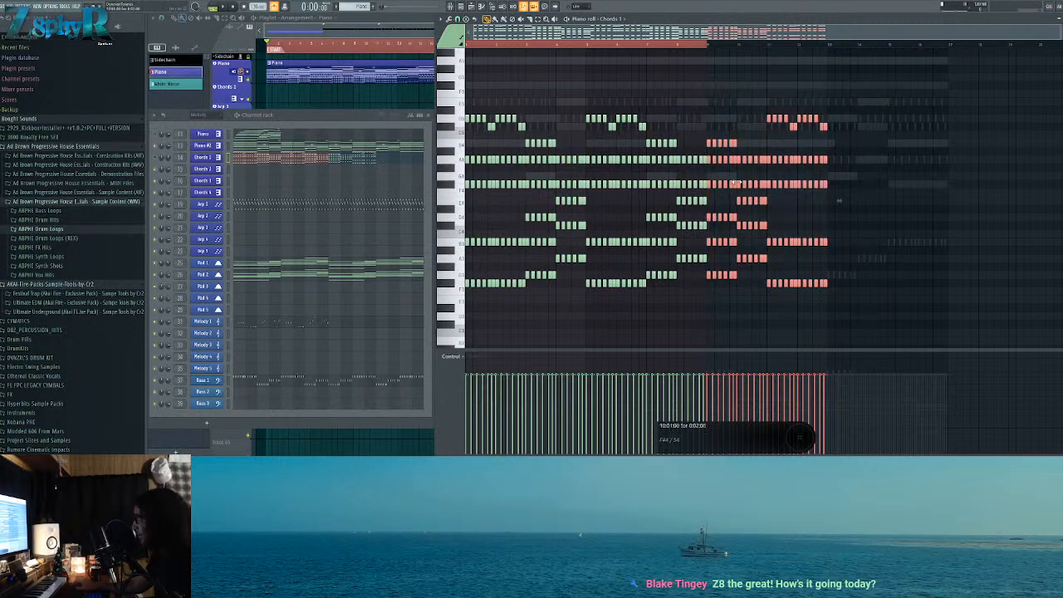
pyautogui.hotkey('ctrl', 'b')
pyautogui.click(859, 86)
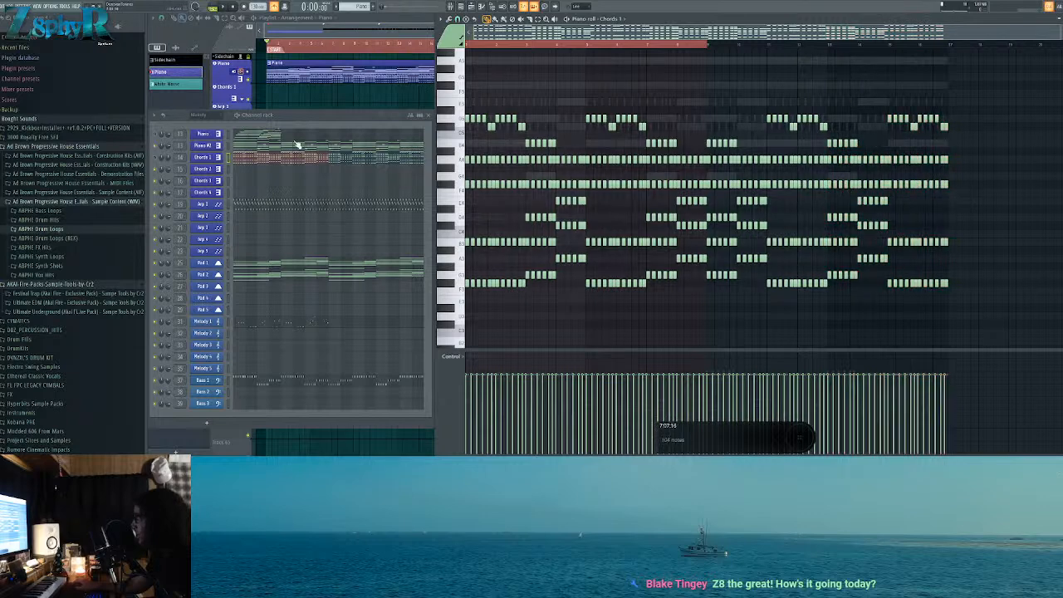
# Step: Open the Chords 1 Sylenth1 synth, start playback and adjust the Chords 1 channel volume while listening
pyautogui.click(214, 158)
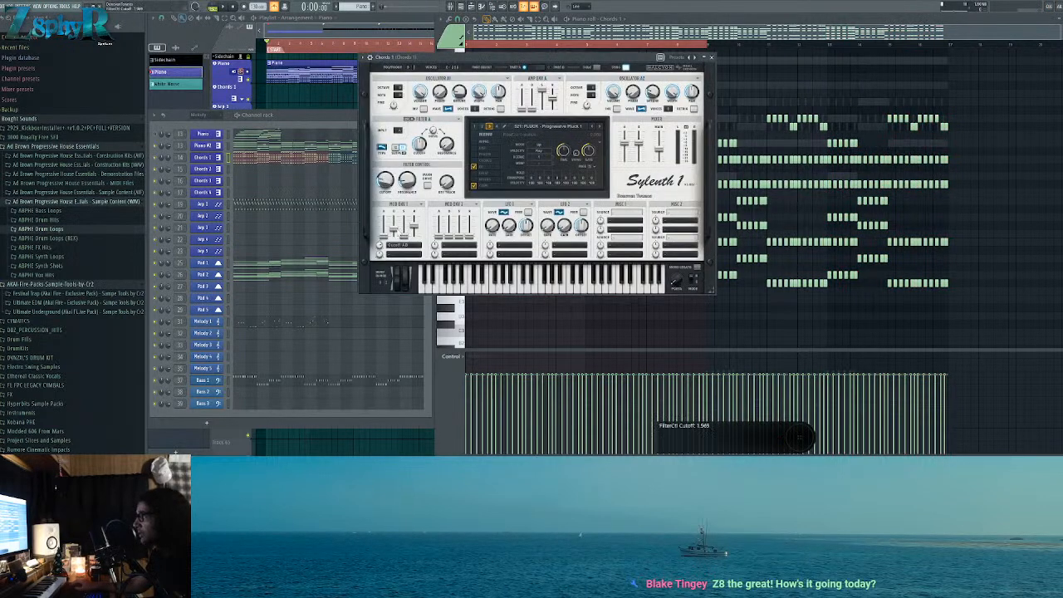
pyautogui.press('space')
pyautogui.moveTo(168, 158); pyautogui.dragTo(168, 168)
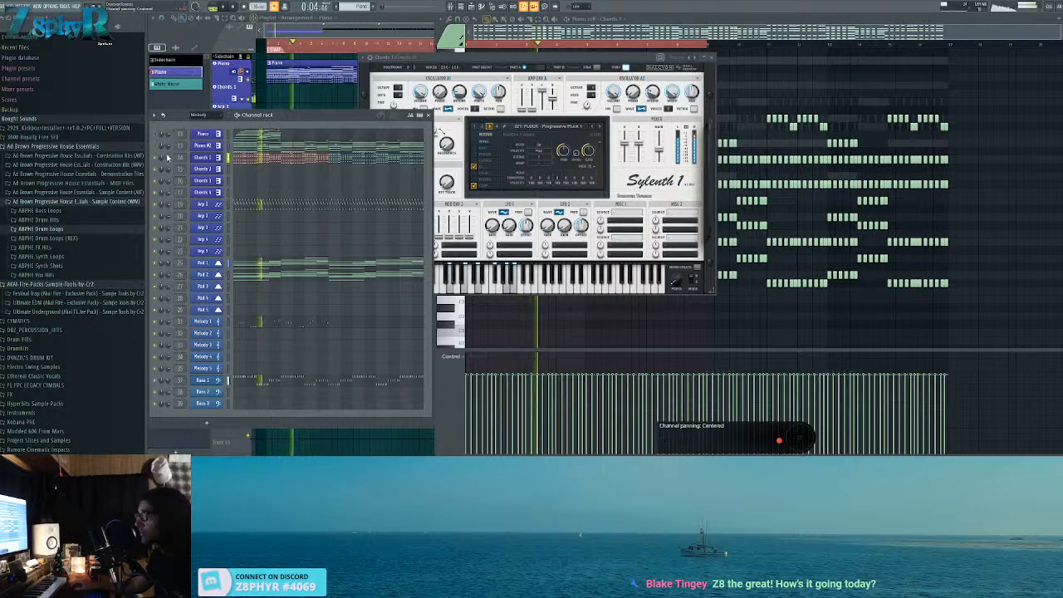
pyautogui.moveTo(168, 161); pyautogui.dragTo(167, 157)
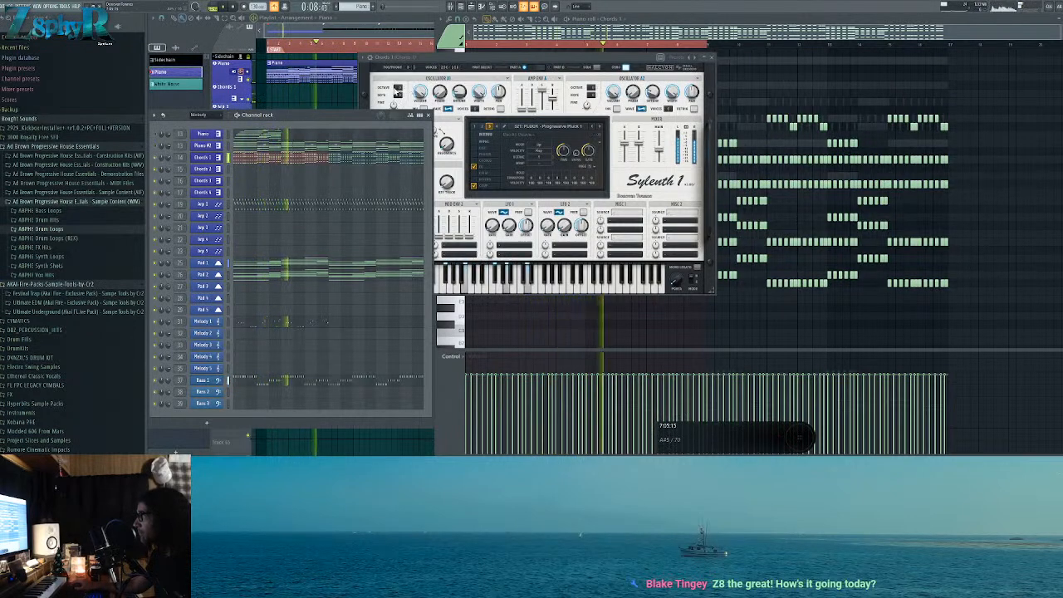
# Step: Listen through the section while checking the Chords 1 synth settings, its notes and the pad parts
pyautogui.click(404, 81)
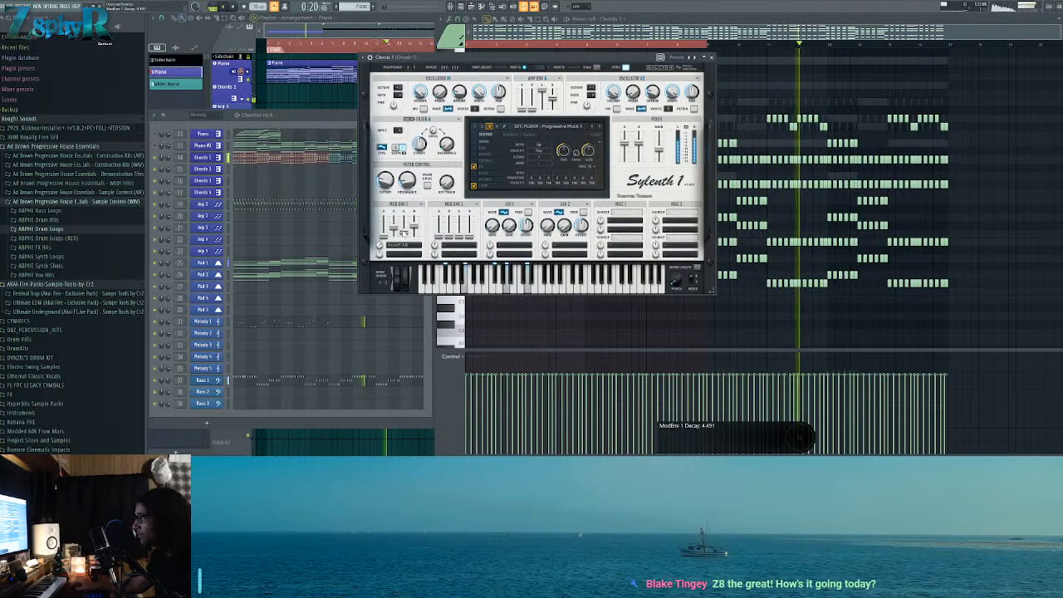
pyautogui.click(797, 103)
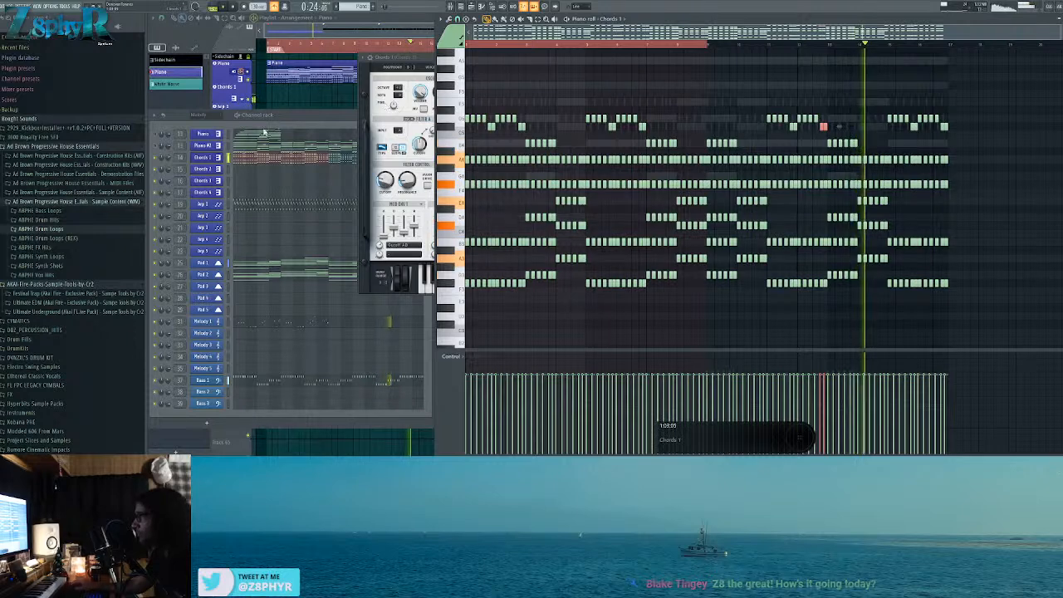
pyautogui.click(287, 263)
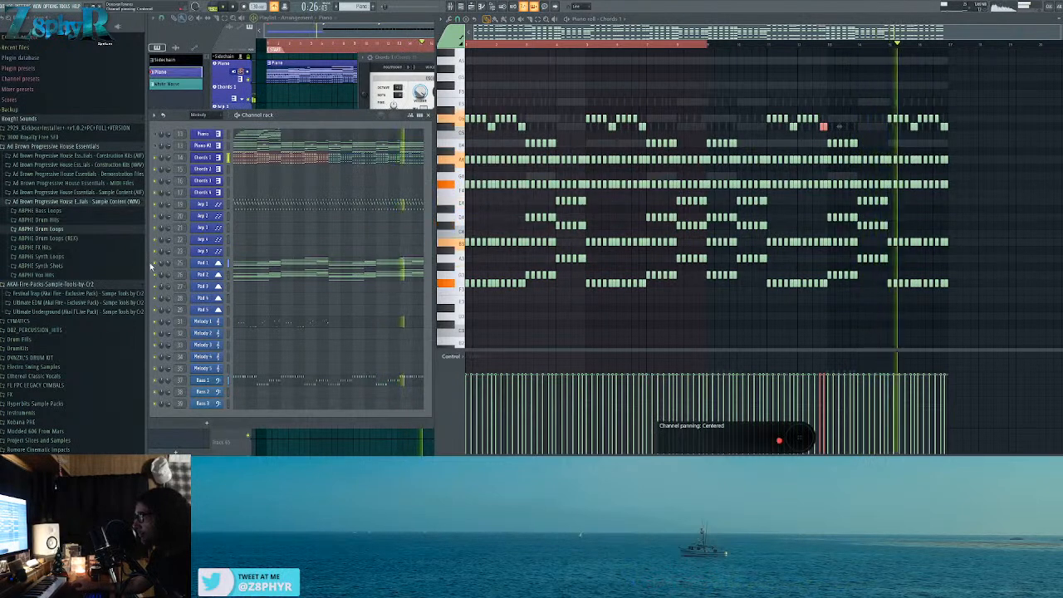
pyautogui.click(259, 278)
pyautogui.click(259, 278)
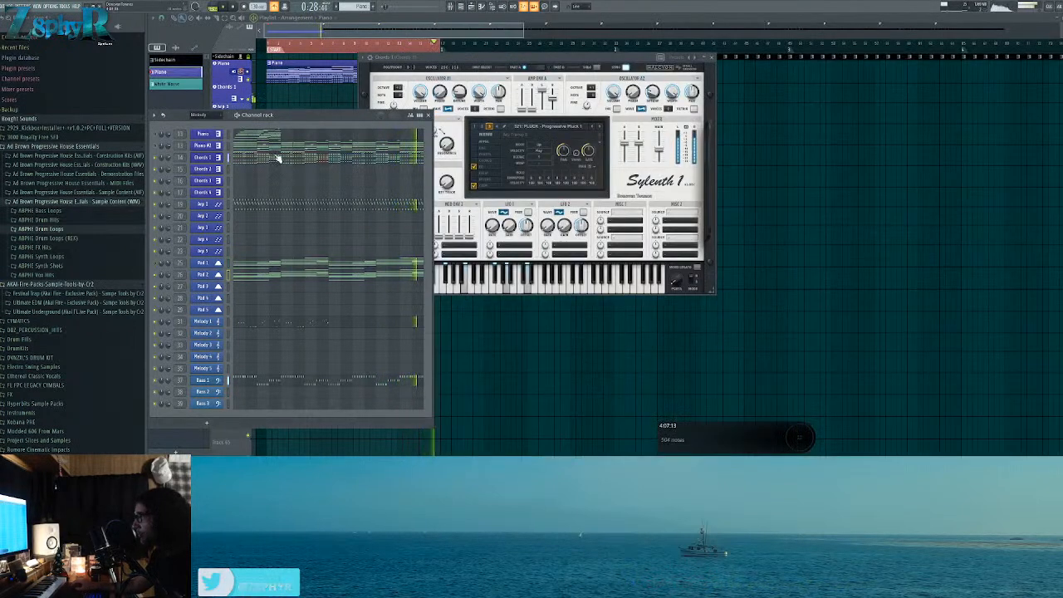
# Step: Transpose all Chords 1 notes up one octave and play the section from the start
pyautogui.click(275, 159)
pyautogui.scroll(4, 538, 160)
pyautogui.moveTo(537, 180); pyautogui.dragTo(460, 196)
pyautogui.press('space')
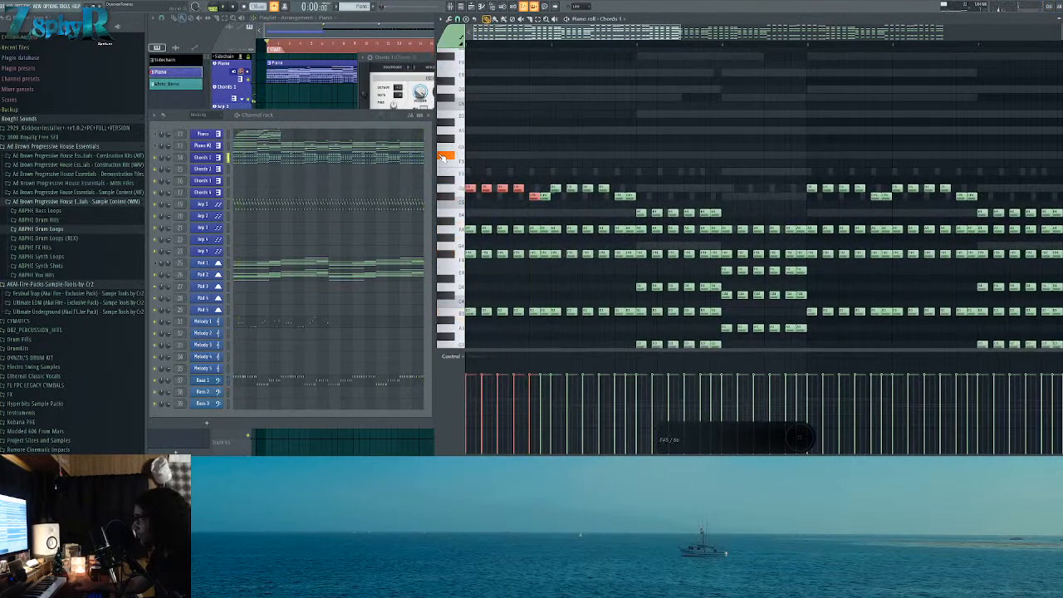
pyautogui.hotkey('ctrl', 'd')
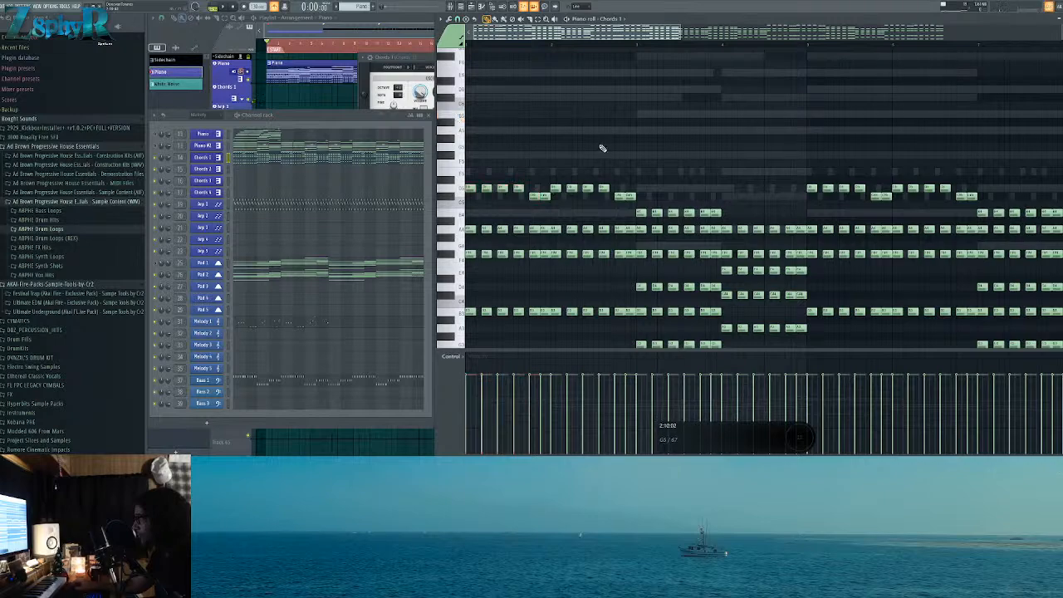
pyautogui.scroll(-4, 603, 148)
pyautogui.hotkey('ctrl', 'Up')
pyautogui.press('space')
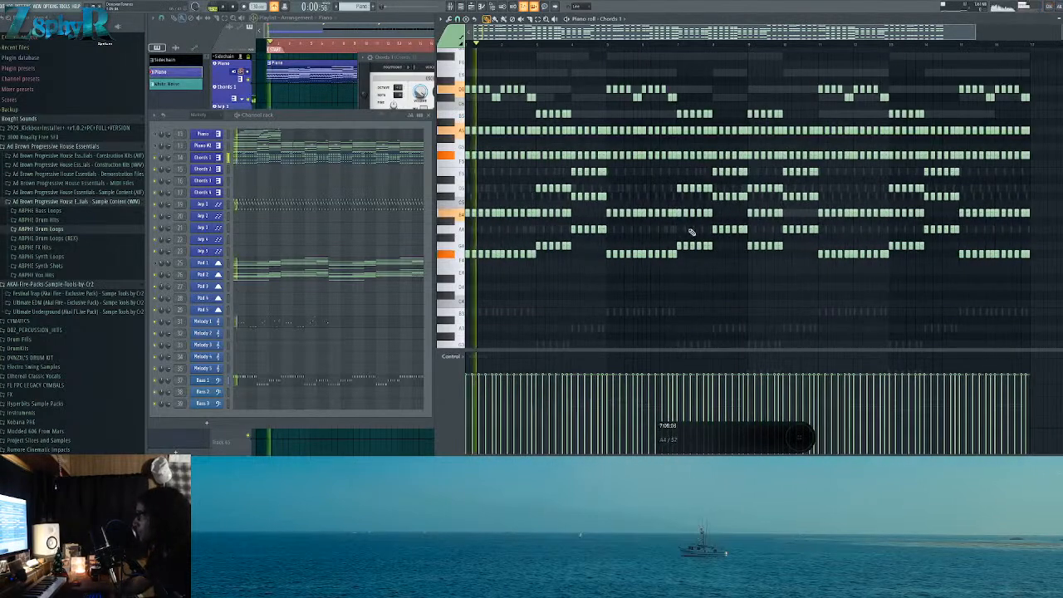
# Step: Transpose all Chords 1 notes down one octave and listen to the section
pyautogui.hotkey('ctrl', 'Down')
pyautogui.scroll(-3, 540, 209)
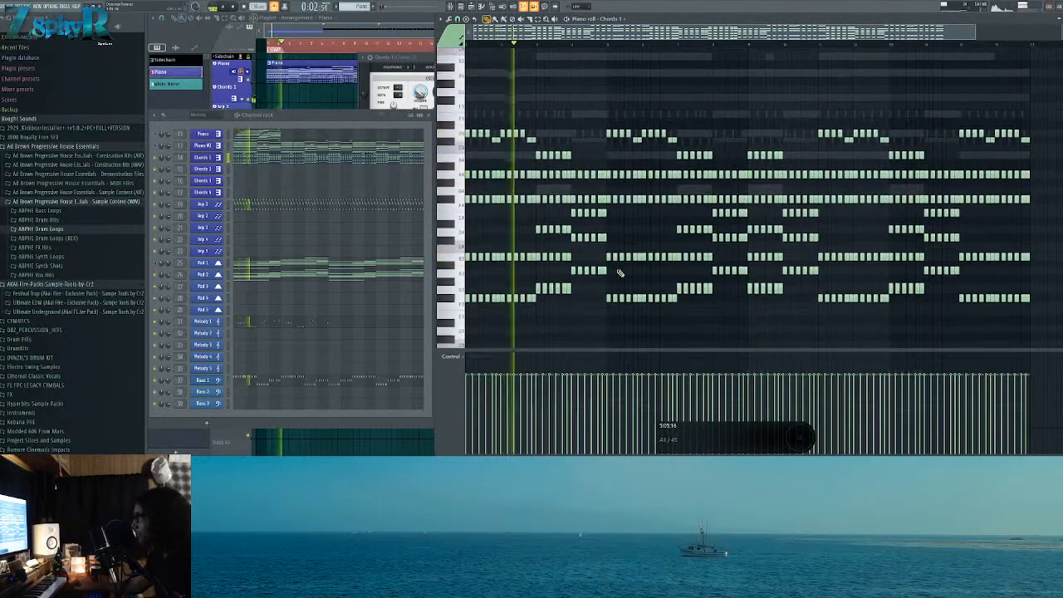
pyautogui.press('space')
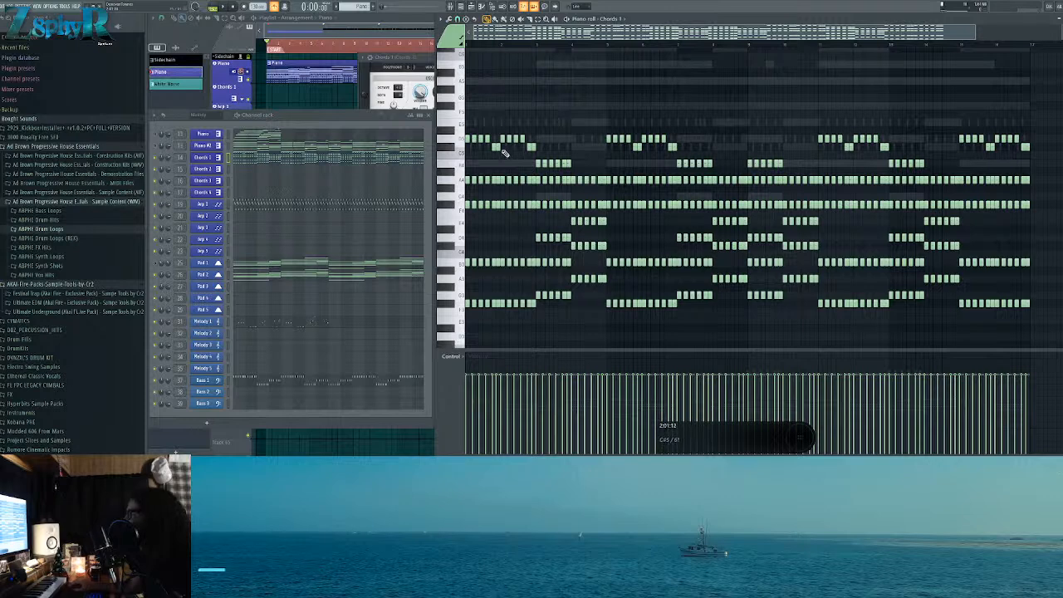
# Step: Try lowering the D5 notes in bars 1 and 2 of Chords 1 to B4 while listening to the section
pyautogui.moveTo(545, 137); pyautogui.dragTo(454, 133)
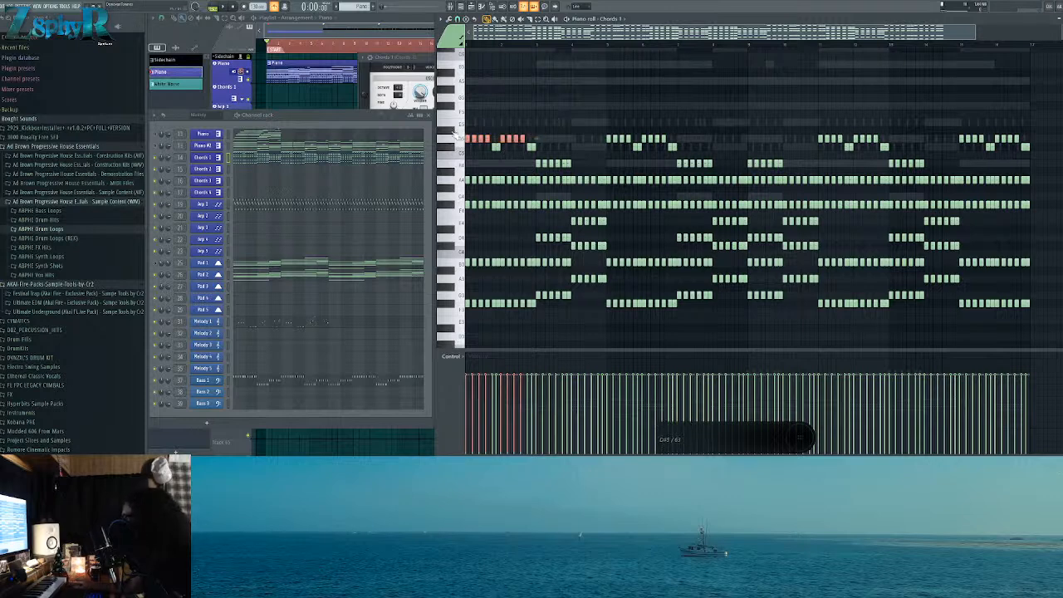
pyautogui.hotkey('ctrl', 'Down')
pyautogui.hotkey('ctrl', 'Up')
pyautogui.press('Down')
pyautogui.press('Down')
pyautogui.press('Down')
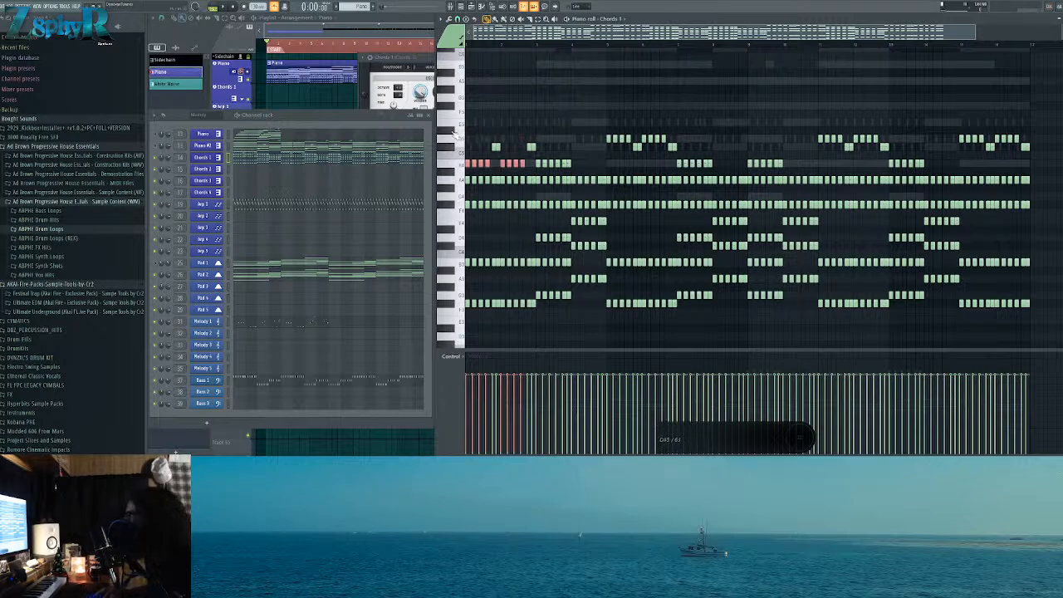
pyautogui.press('space')
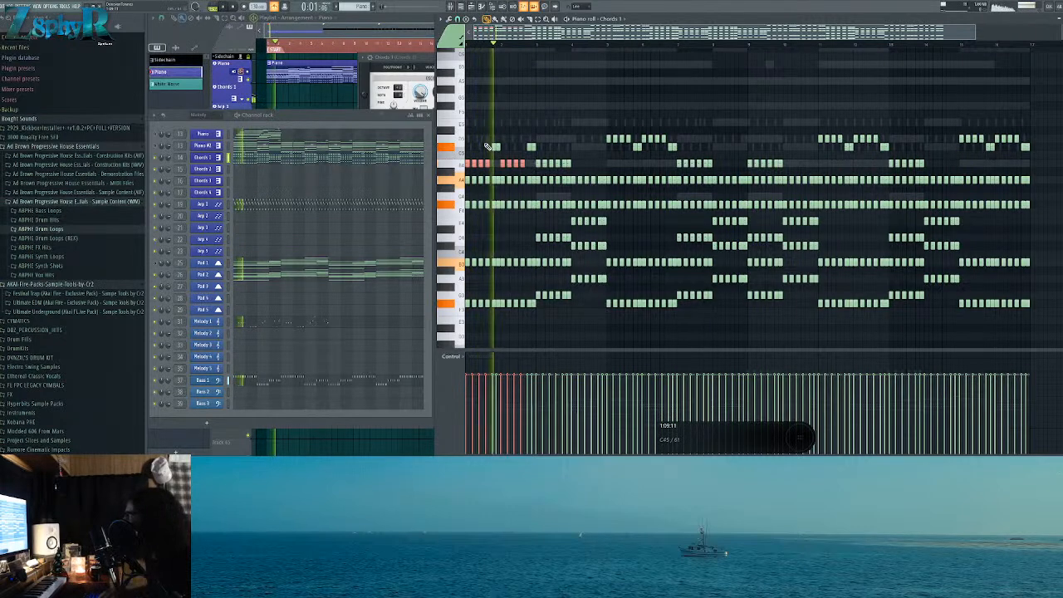
pyautogui.press('Up')
pyautogui.press('Up')
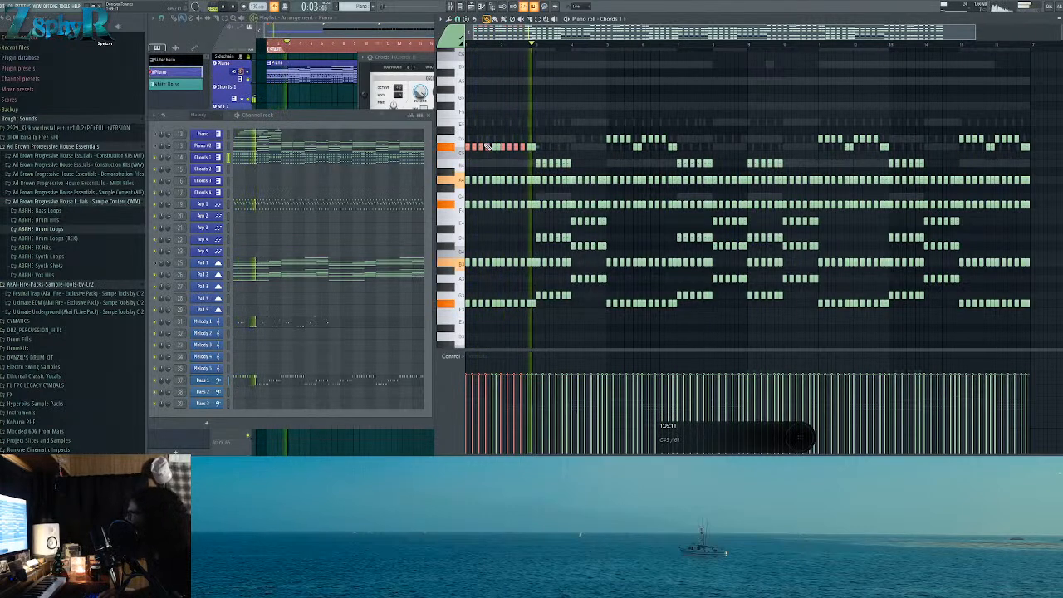
pyautogui.press('Up')
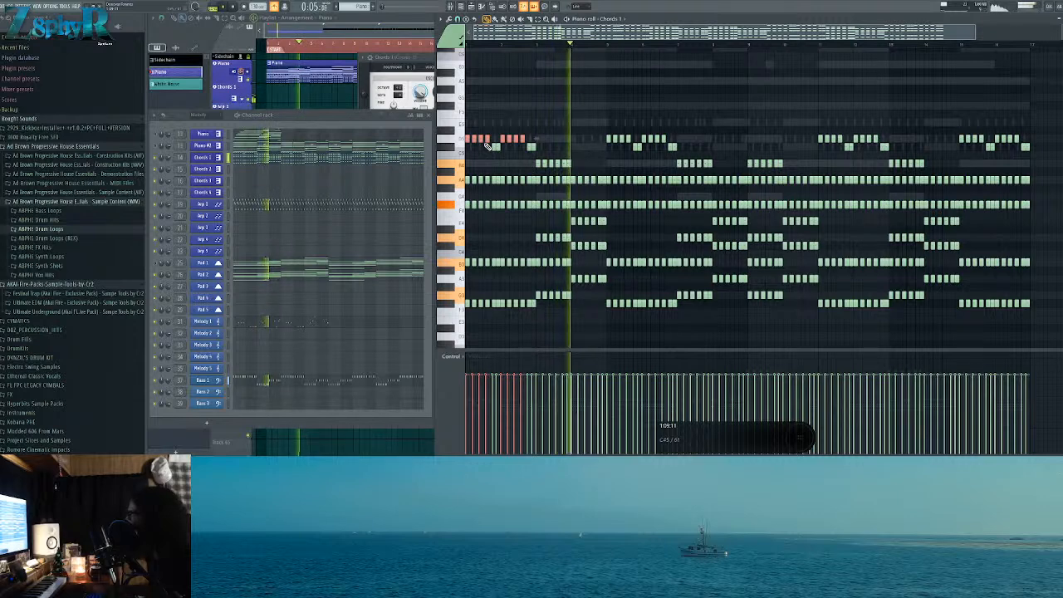
pyautogui.keyDown('ctrl'); pyautogui.click(638, 233); pyautogui.keyUp('ctrl')
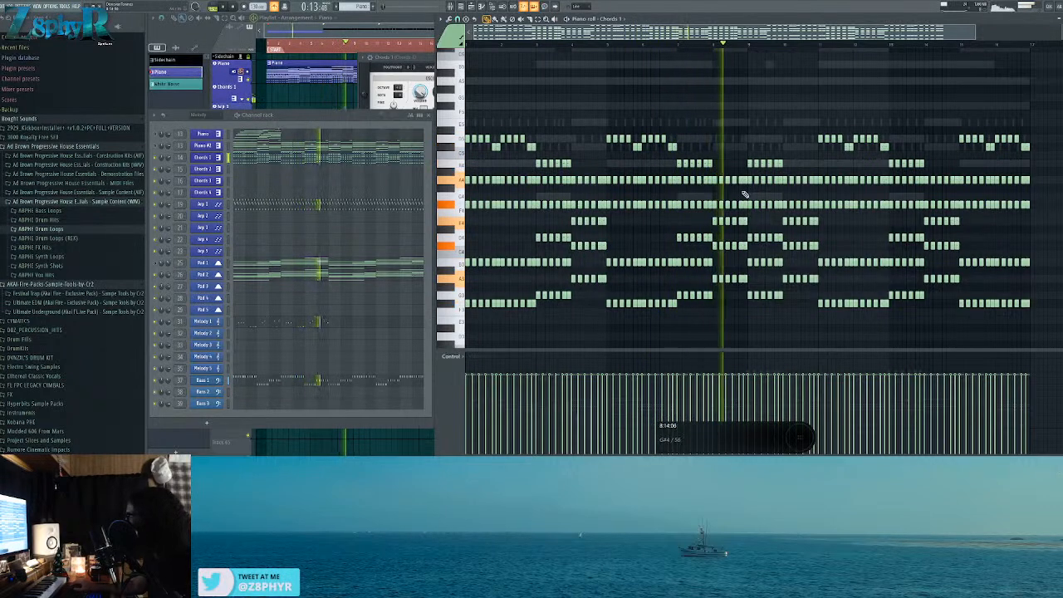
# Step: Add a C#5 note at the end of bar 8 in Chords 1 and select the first D5 notes of bar 11
pyautogui.scroll(3, 739, 150)
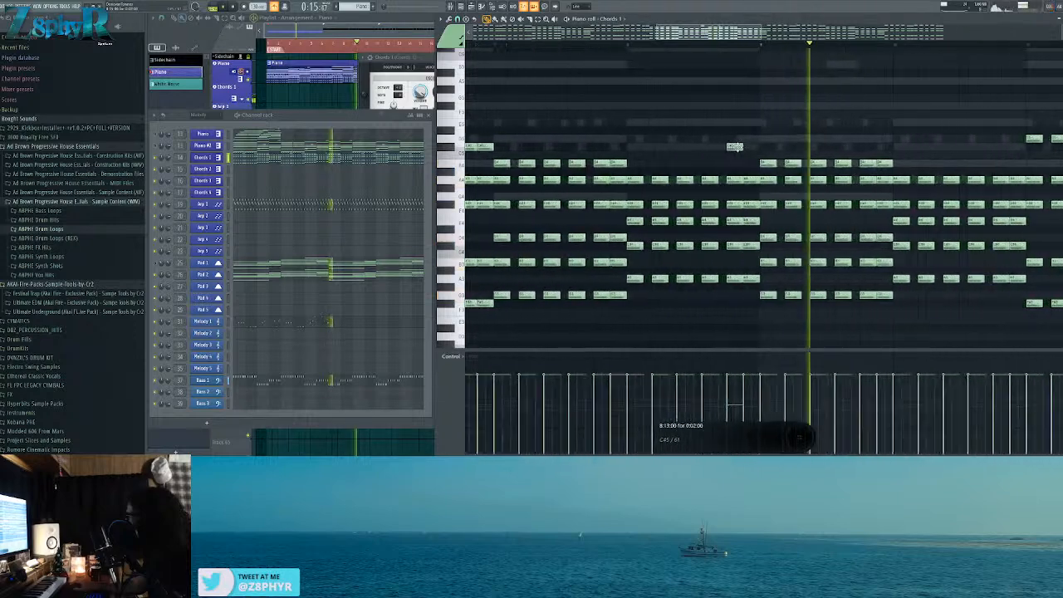
pyautogui.scroll(-4, 738, 146)
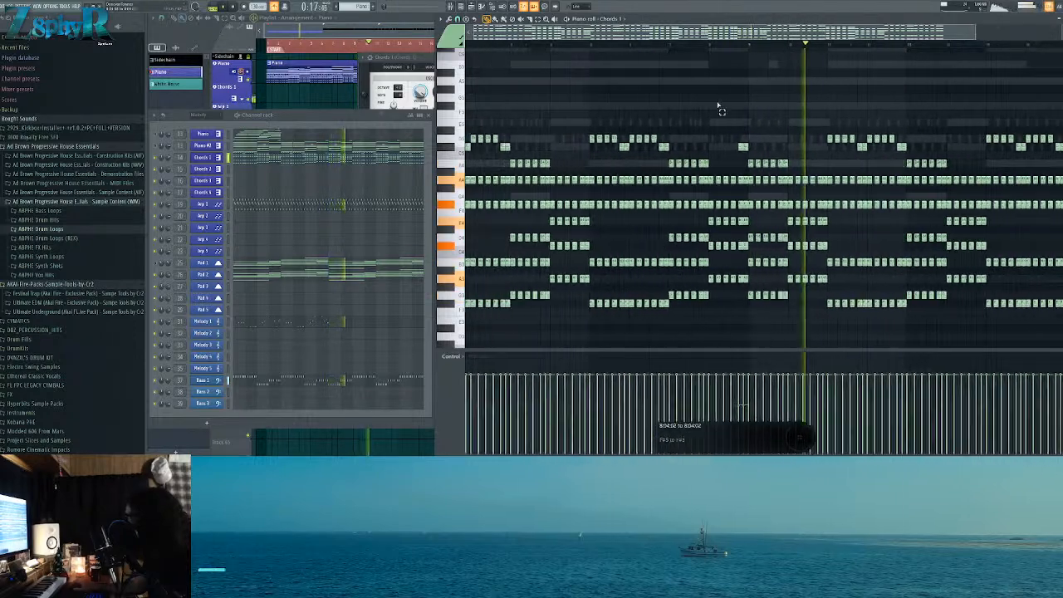
pyautogui.moveTo(815, 133); pyautogui.dragTo(844, 149)
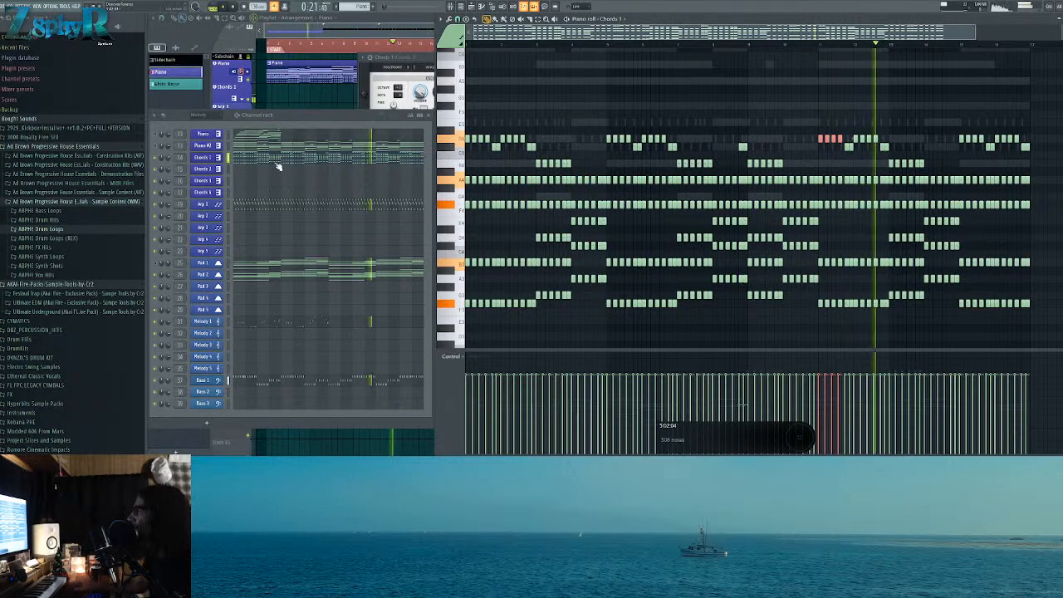
# Step: Open the Chords 1 synth and the EQ on the Chords 1 mixer track, and stop playback
pyautogui.click(203, 157)
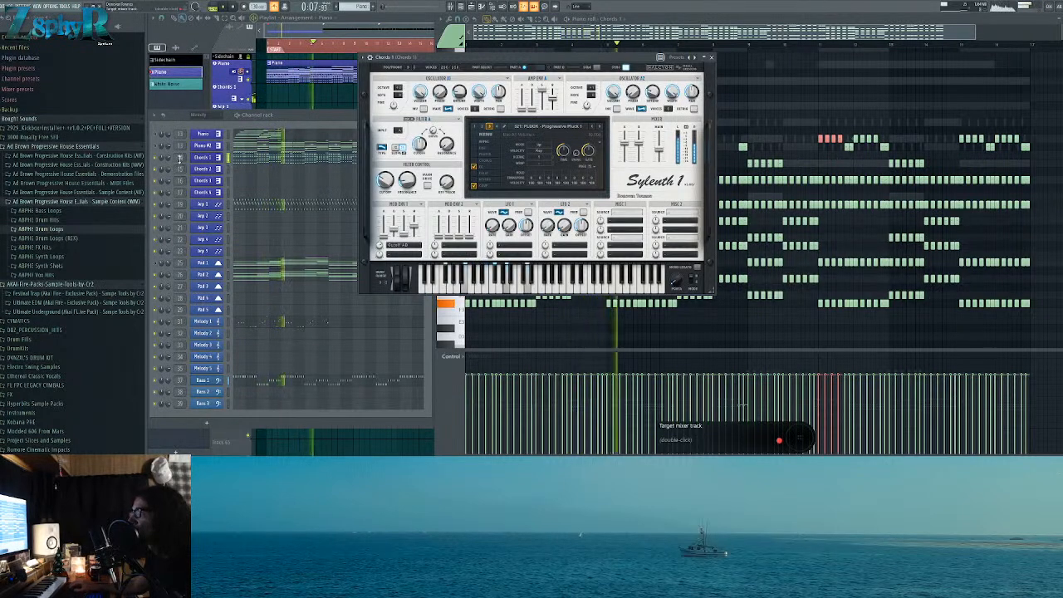
pyautogui.press('F9')
pyautogui.press('space')
pyautogui.click(953, 160)
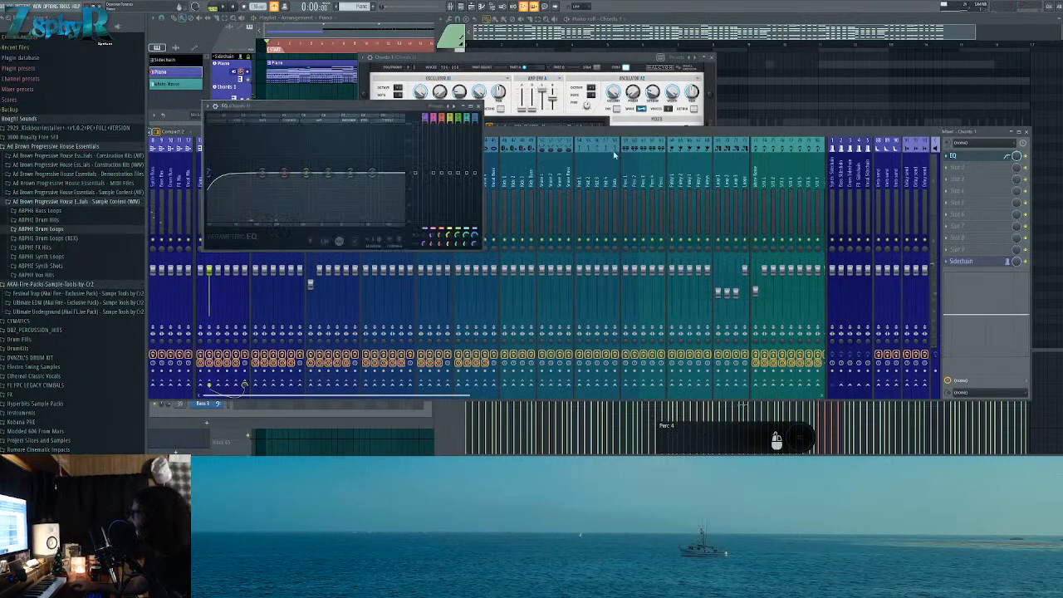
# Step: Raise the low cut and reshape the mid bands of the Chords 1 EQ during playback
pyautogui.press('space')
pyautogui.moveTo(306, 172); pyautogui.dragTo(263, 173)
pyautogui.moveTo(349, 172); pyautogui.dragTo(319, 176)
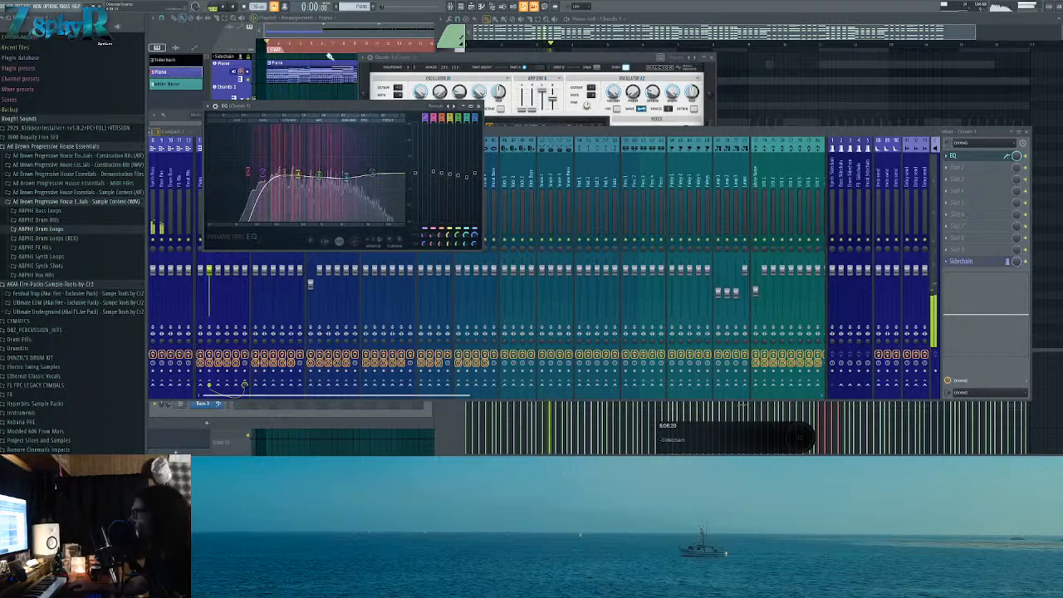
pyautogui.press('space')
# Step: Return to the Chords 1 notes and audition chord tones from B3 up to B4 on the piano keyboard
pyautogui.click(554, 37)
pyautogui.scroll(4, 497, 248)
pyautogui.moveTo(715, 269); pyautogui.dragTo(775, 289)
pyautogui.click(447, 326)
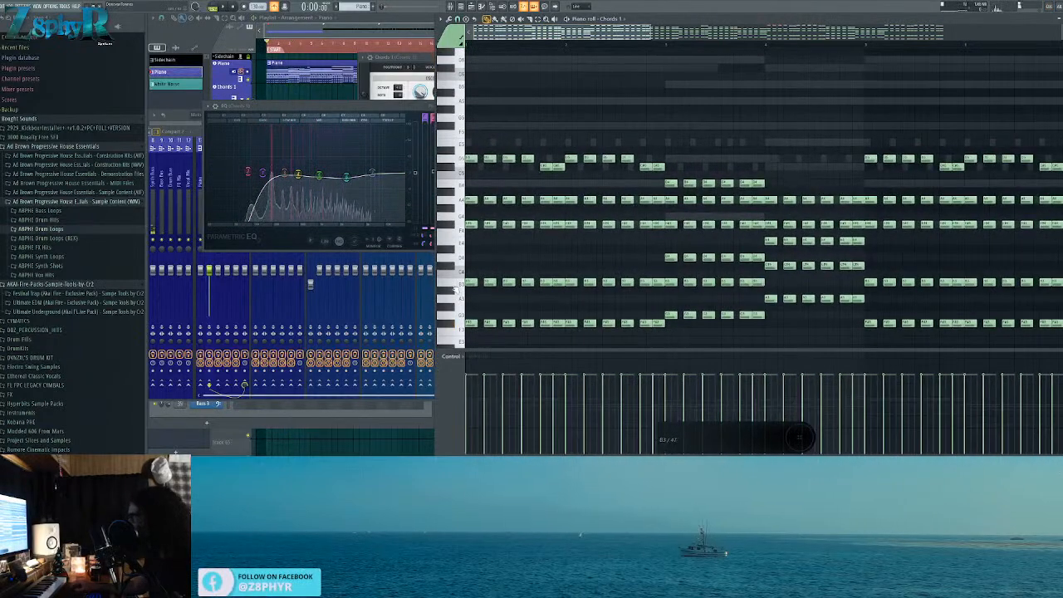
pyautogui.click(460, 286)
pyautogui.click(461, 286)
pyautogui.click(461, 287)
pyautogui.click(460, 244)
pyautogui.click(460, 261)
pyautogui.click(452, 224)
pyautogui.click(460, 199)
pyautogui.click(459, 184)
# Step: Move the D5 notes in bars 1 and 2 and the C#5 notes ending bar 1 of Chords 1 down to B4
pyautogui.moveTo(559, 153); pyautogui.dragTo(471, 184)
pyautogui.moveTo(643, 147); pyautogui.dragTo(584, 173)
pyautogui.keyDown('ctrl'); pyautogui.click(551, 160); pyautogui.keyUp('ctrl')
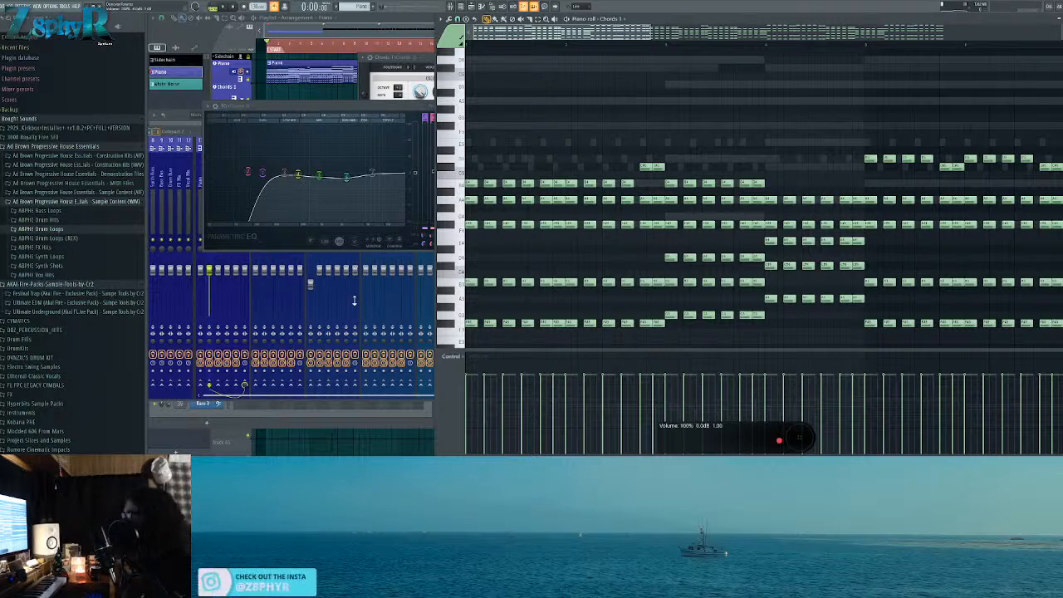
# Step: Close the EQ and move the D5 notes in bars 5 and 6 and the C#5 notes ending bar 5 of Chords 1 to B4
pyautogui.moveTo(394, 106); pyautogui.dragTo(347, 147)
pyautogui.click(431, 147)
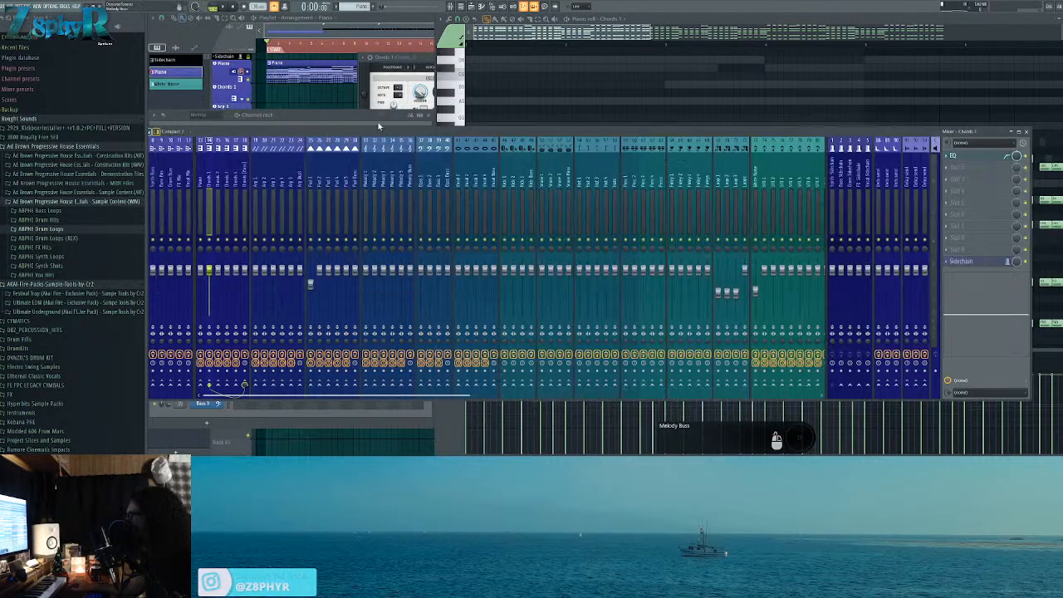
pyautogui.click(374, 114)
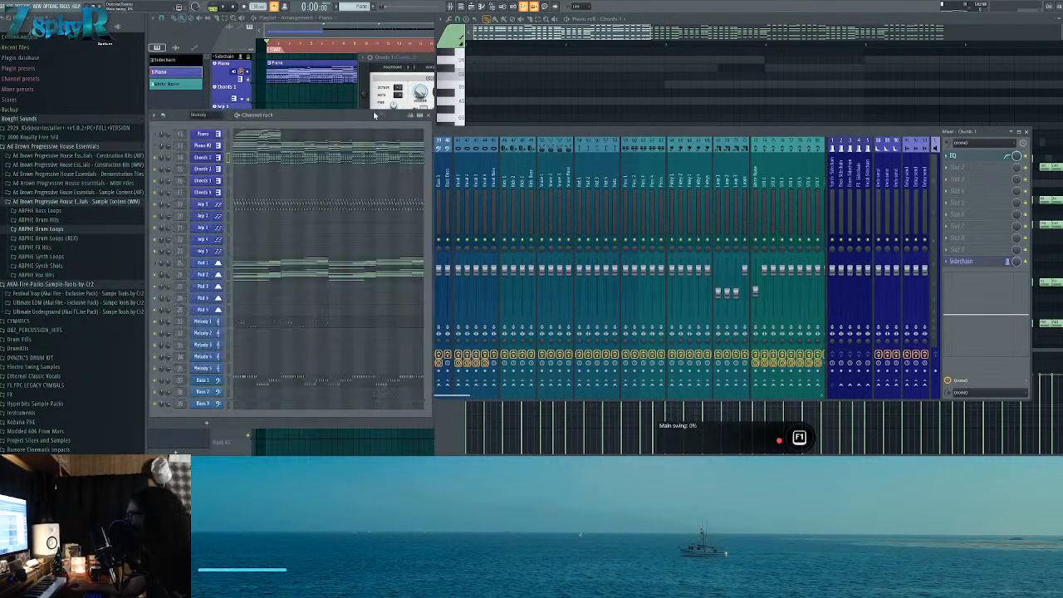
pyautogui.click(492, 52)
pyautogui.scroll(-5, 551, 80)
pyautogui.scroll(5, 720, 201)
pyautogui.moveTo(719, 162); pyautogui.dragTo(744, 201)
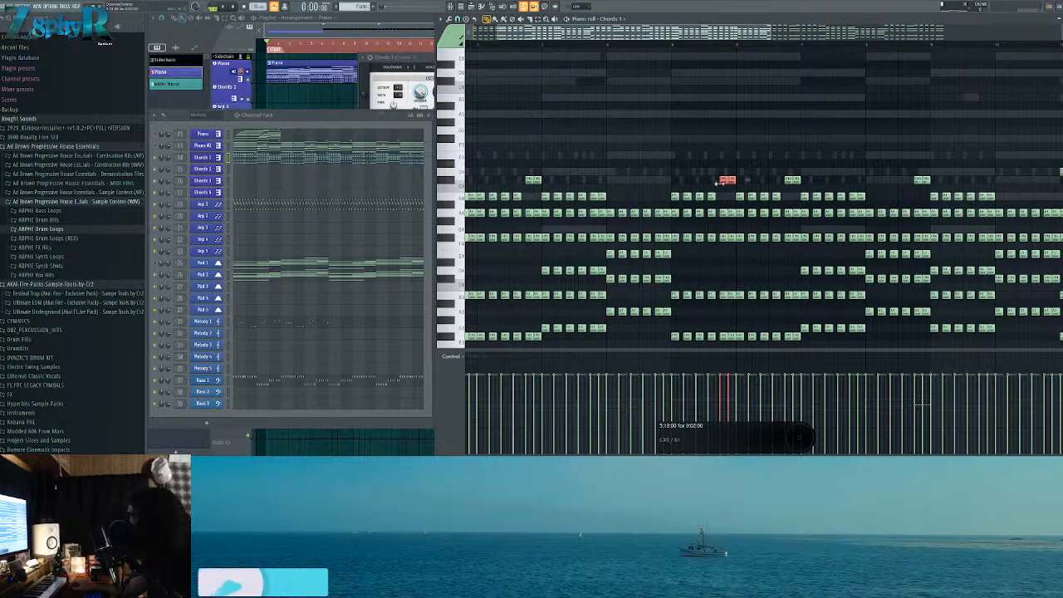
pyautogui.moveTo(751, 174)
pyautogui.mouseDown()
pyautogui.moveTo(627, 171)
pyautogui.moveTo(678, 162)
pyautogui.mouseUp()
pyautogui.moveTo(788, 169); pyautogui.dragTo(761, 178)
pyautogui.moveTo(691, 181); pyautogui.dragTo(684, 183)
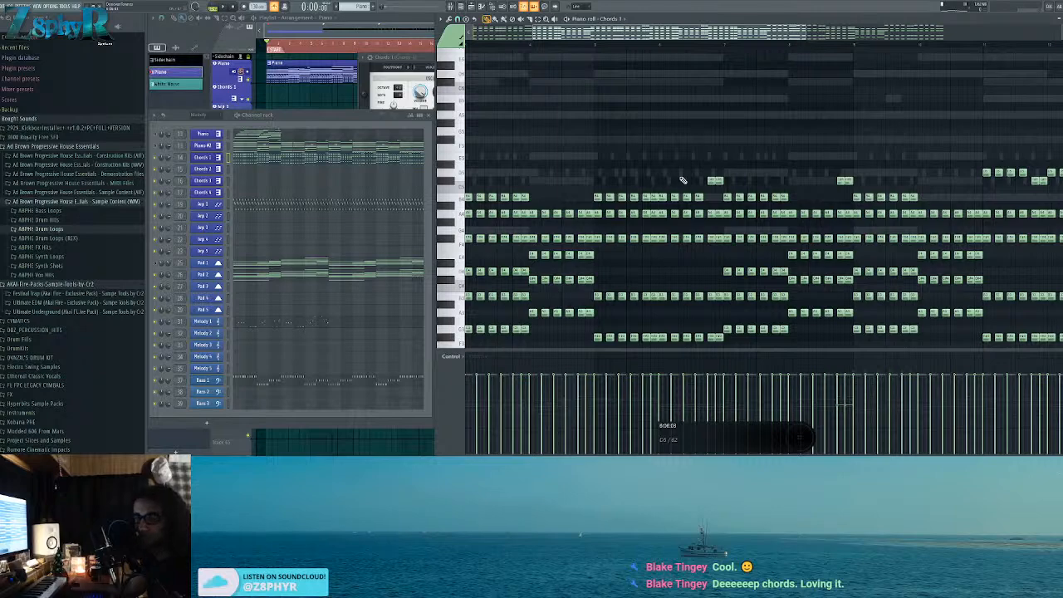
# Step: Open the Bass 1 notes and select the ones in bars 9 to 16
pyautogui.scroll(-5, 659, 111)
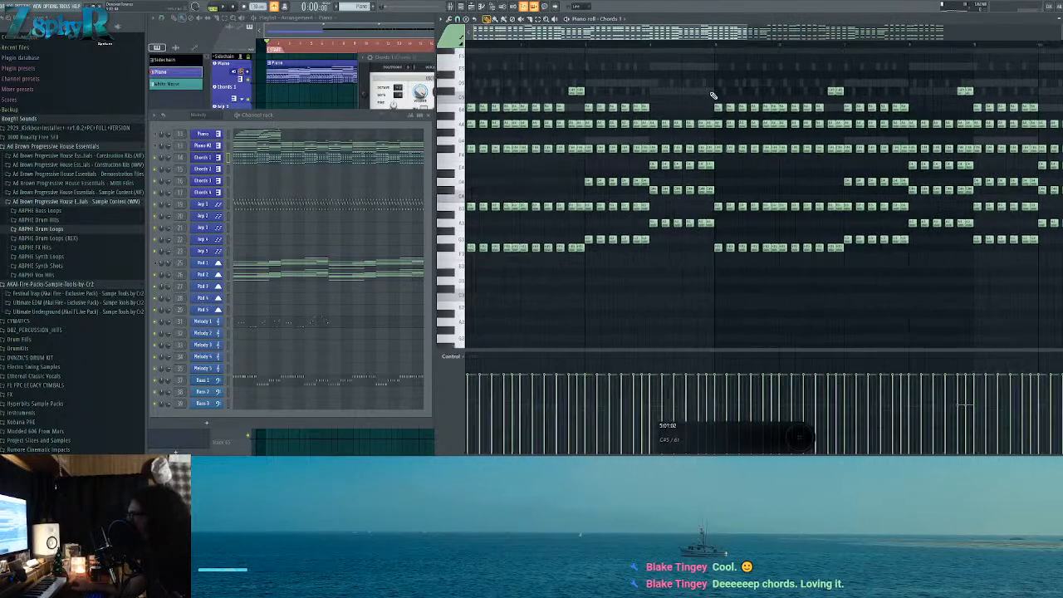
pyautogui.scroll(1, 581, 249)
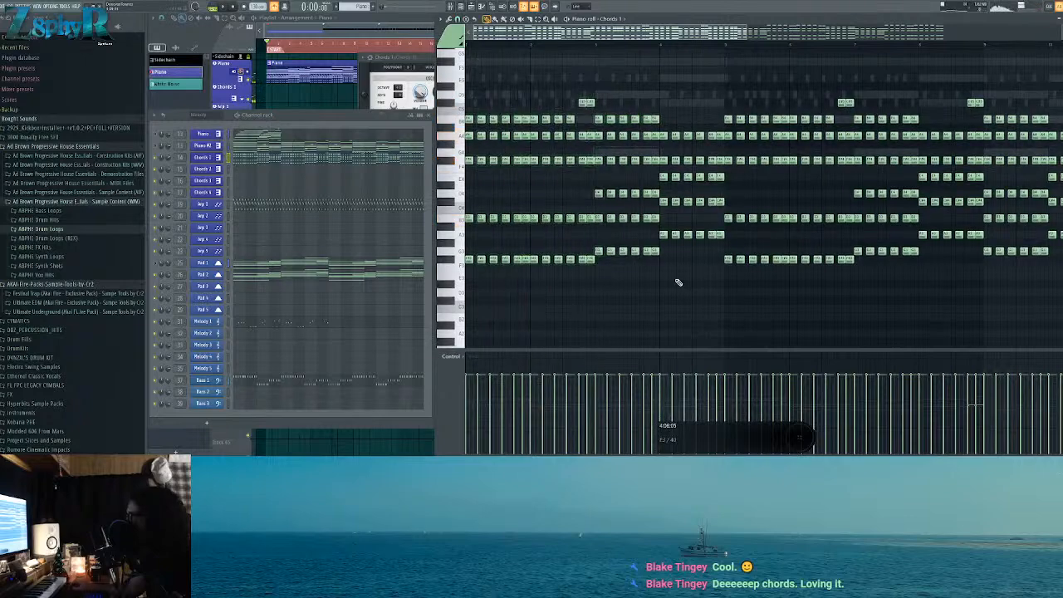
pyautogui.click(267, 386)
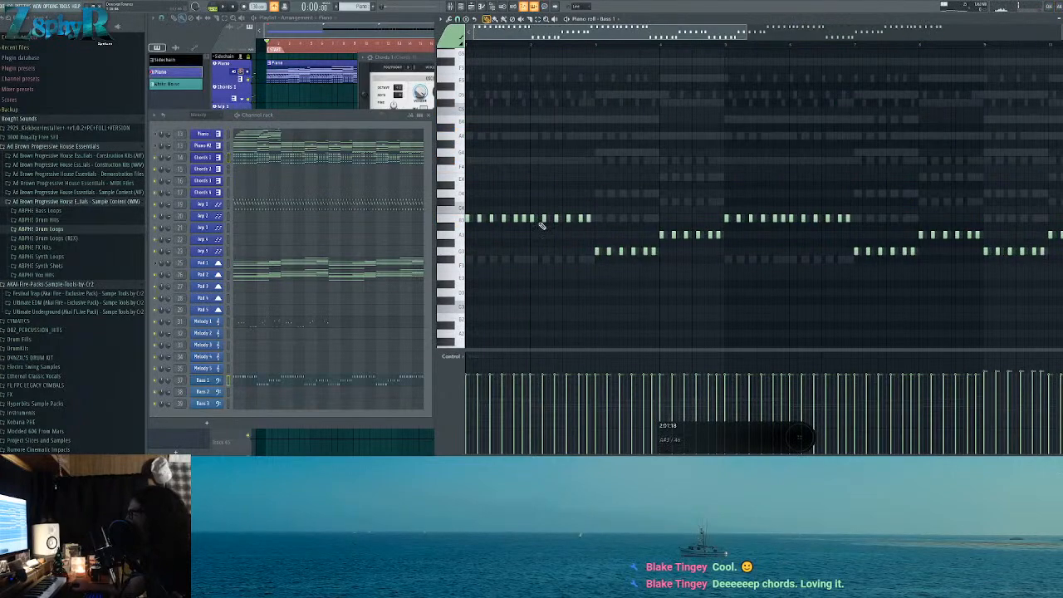
pyautogui.moveTo(1038, 231)
pyautogui.mouseDown()
pyautogui.moveTo(622, 334)
pyautogui.moveTo(501, 339)
pyautogui.moveTo(486, 322)
pyautogui.moveTo(890, 252)
pyautogui.moveTo(1035, 213)
pyautogui.mouseUp()
pyautogui.moveTo(1036, 213)
pyautogui.mouseDown()
pyautogui.moveTo(892, 252)
pyautogui.moveTo(489, 314)
pyautogui.moveTo(585, 264)
pyautogui.moveTo(1019, 228)
pyautogui.mouseUp()
pyautogui.moveTo(1020, 228)
pyautogui.mouseDown()
pyautogui.moveTo(492, 330)
pyautogui.moveTo(851, 235)
pyautogui.moveTo(1034, 217)
pyautogui.mouseUp()
pyautogui.moveTo(1034, 212); pyautogui.dragTo(491, 334)
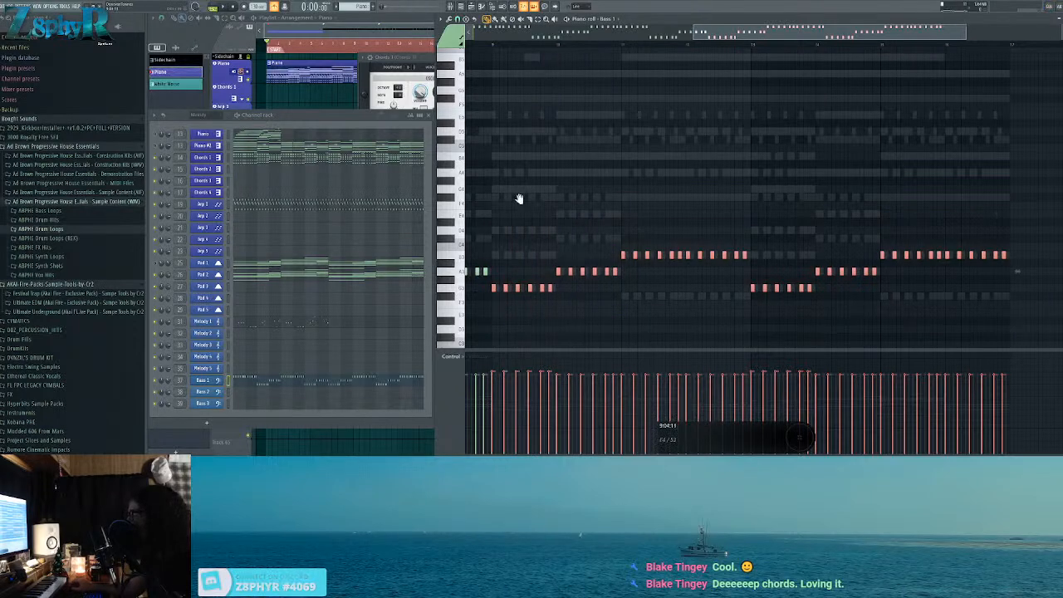
# Step: Clear the bass selection and examine the Bass 1 pattern against the ghosted chord notes in the opening bars
pyautogui.moveTo(504, 207); pyautogui.dragTo(802, 199)
pyautogui.keyDown('ctrl'); pyautogui.click(611, 187); pyautogui.keyUp('ctrl')
pyautogui.moveTo(606, 187); pyautogui.dragTo(791, 185)
pyautogui.moveTo(479, 221); pyautogui.dragTo(487, 221)
pyautogui.scroll(-1, 487, 221)
pyautogui.scroll(-1, 463, 214)
pyautogui.scroll(3, 464, 213)
pyautogui.scroll(-4, 464, 213)
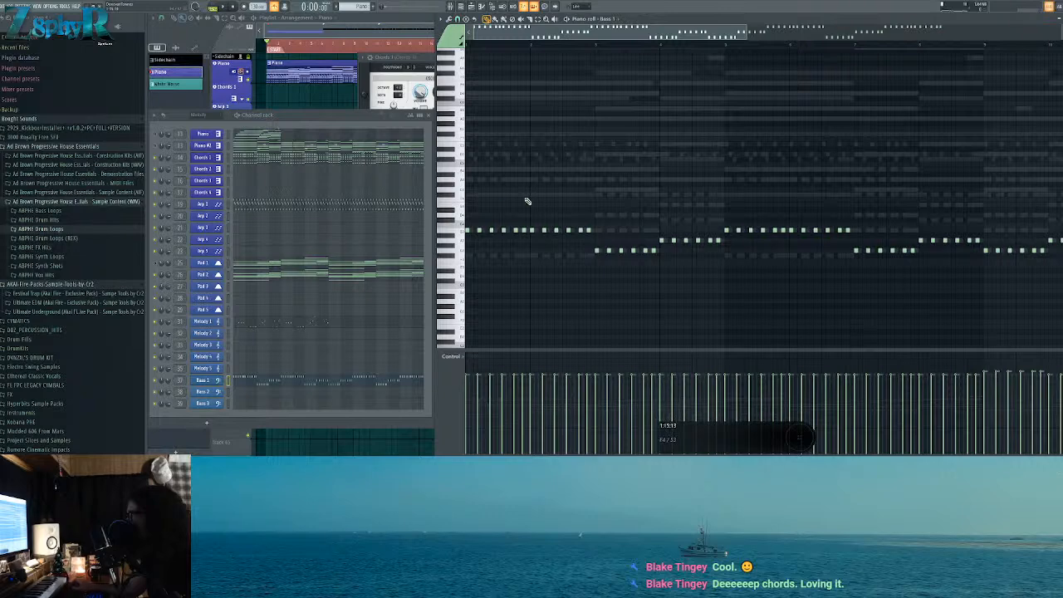
pyautogui.scroll(3, 528, 201)
pyautogui.moveTo(490, 181)
pyautogui.mouseDown()
pyautogui.moveTo(607, 204)
pyautogui.moveTo(500, 163)
pyautogui.mouseUp()
pyautogui.scroll(4, 580, 217)
pyautogui.scroll(-4, 580, 217)
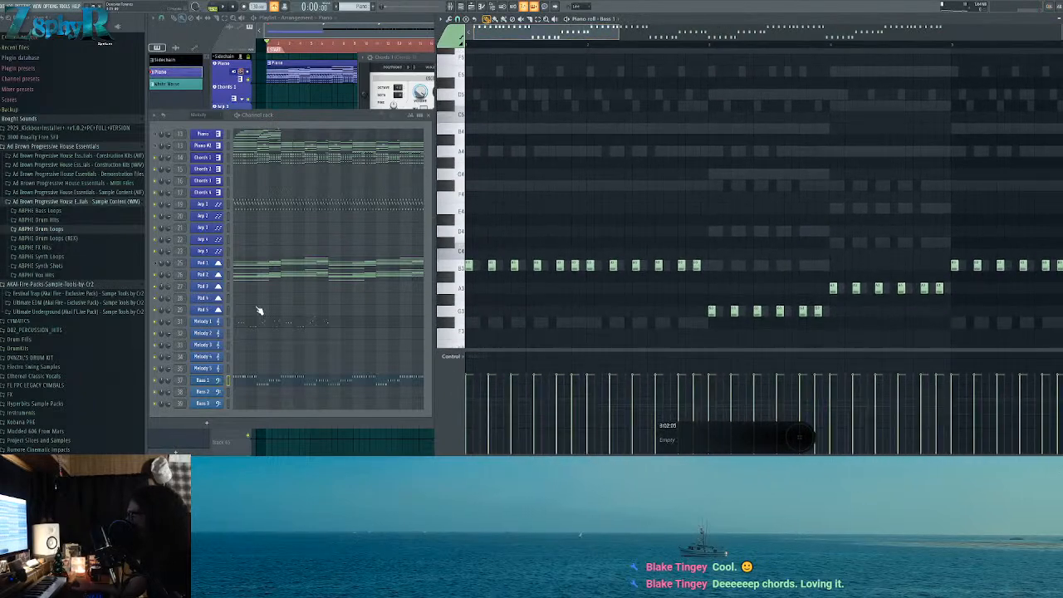
# Step: Check the Bass 1 synth settings and play the section from the start
pyautogui.click(201, 403)
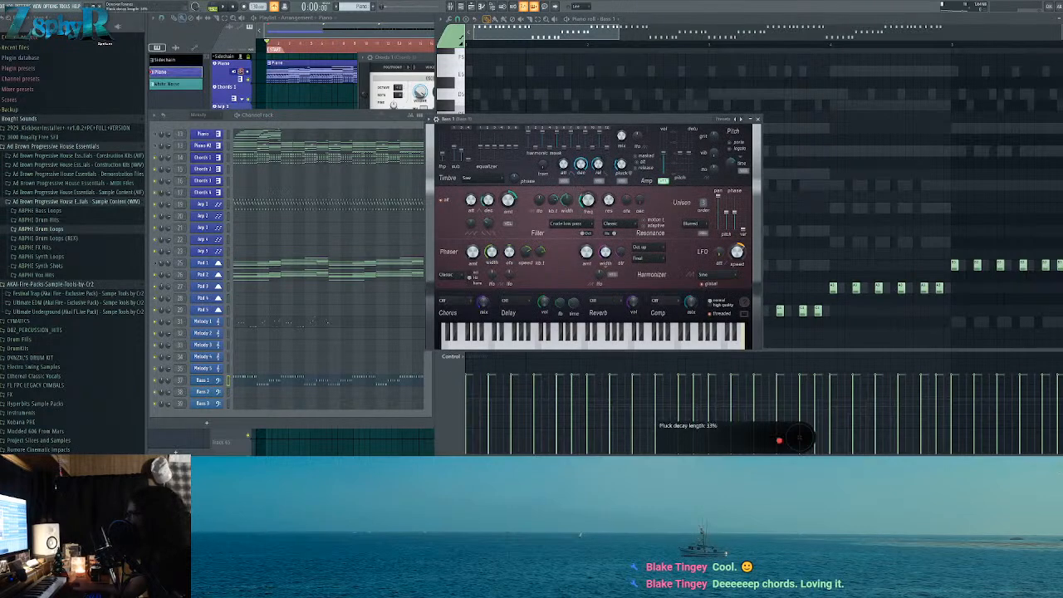
pyautogui.press('space')
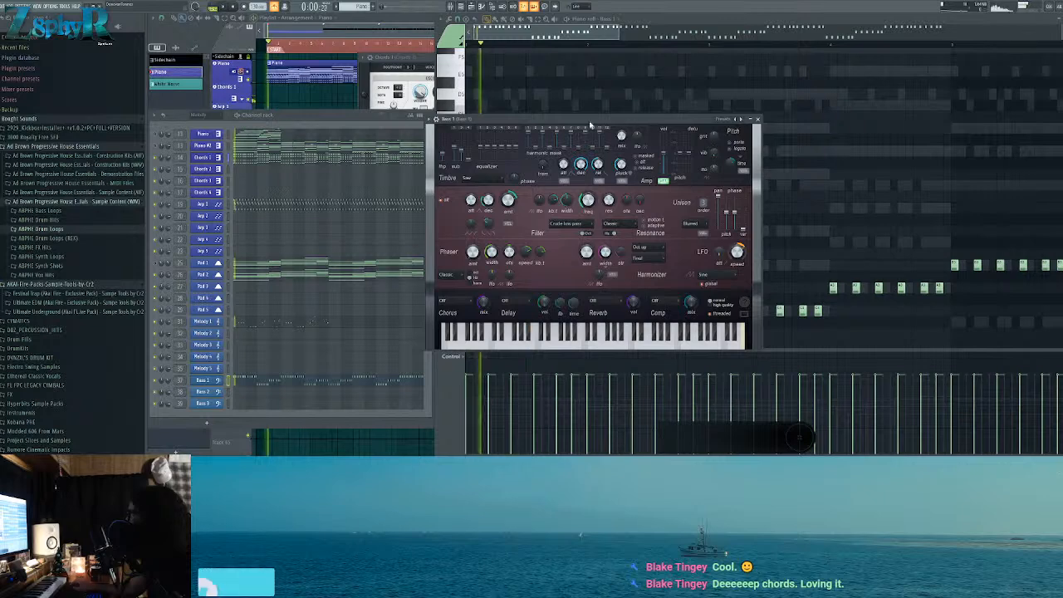
pyautogui.click(492, 47)
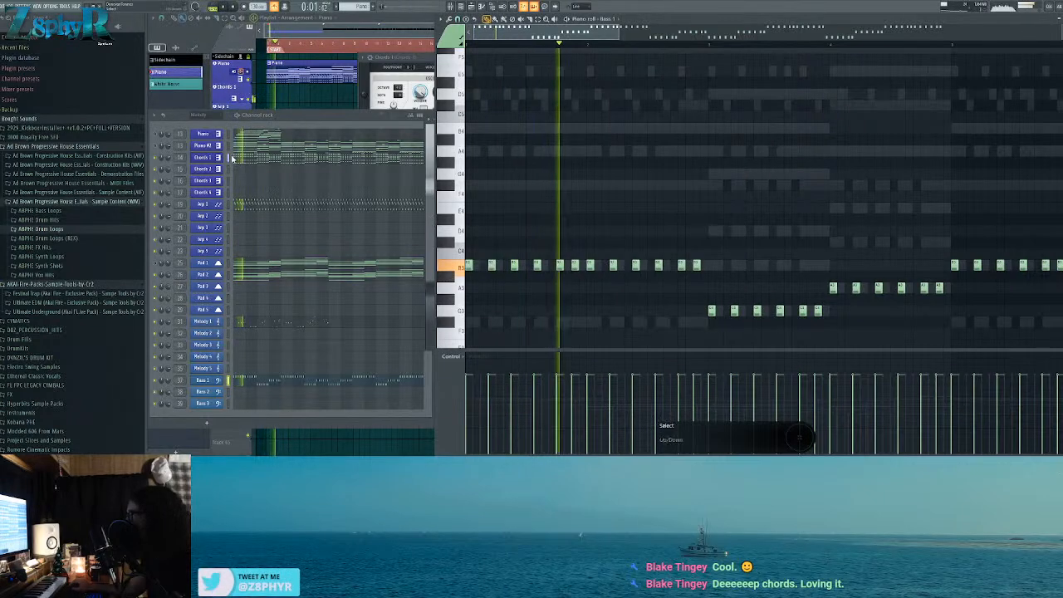
# Step: Reopen the Chords 1 notes and examine the chord voicings in the first four bars
pyautogui.click(247, 159)
pyautogui.scroll(-3, 498, 224)
pyautogui.scroll(-1, 471, 228)
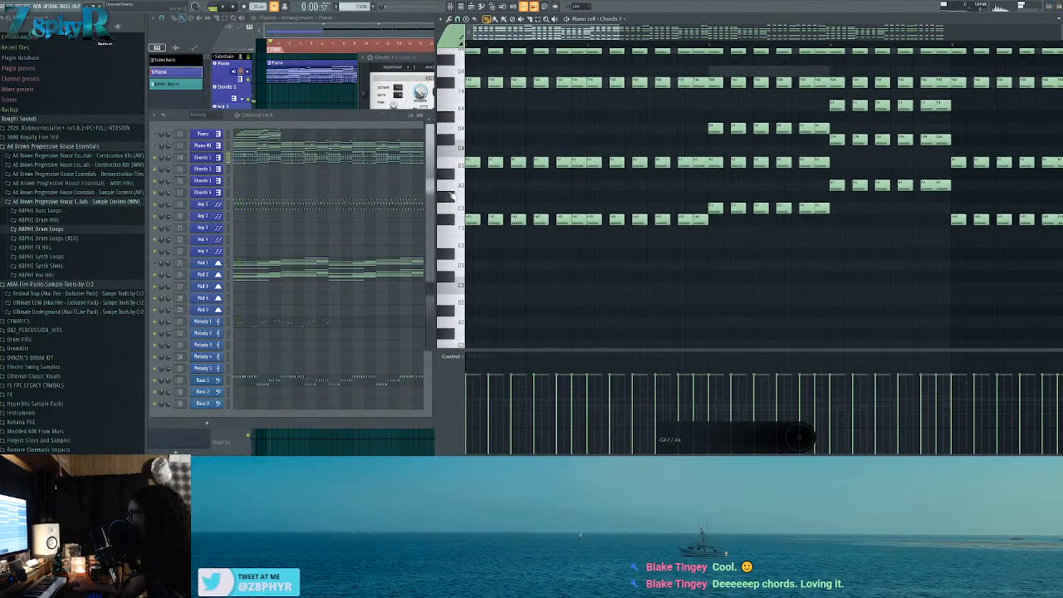
pyautogui.scroll(5, 465, 166)
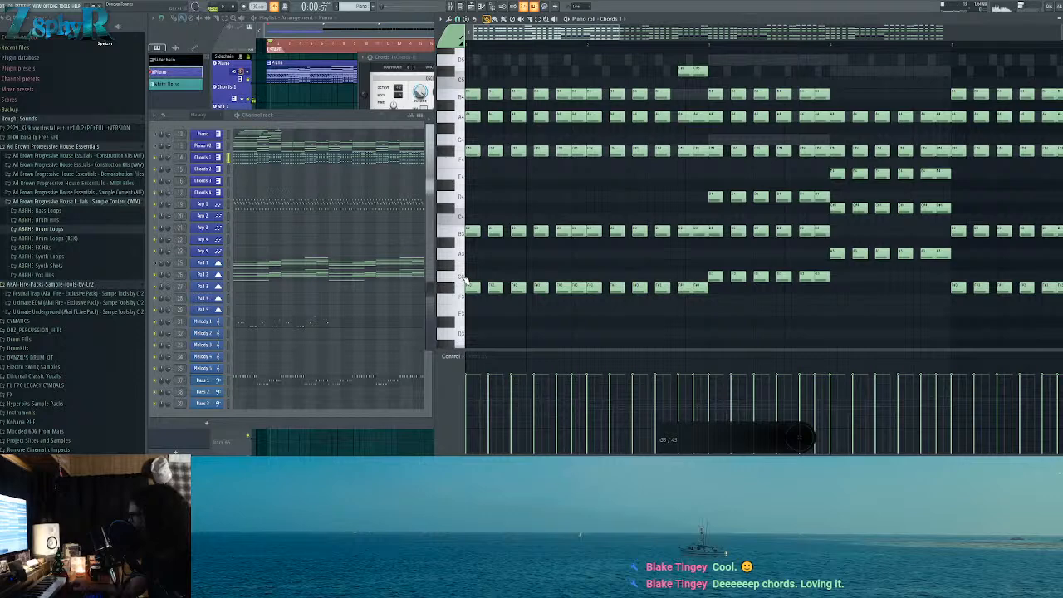
pyautogui.scroll(3, 480, 257)
pyautogui.scroll(-3, 487, 224)
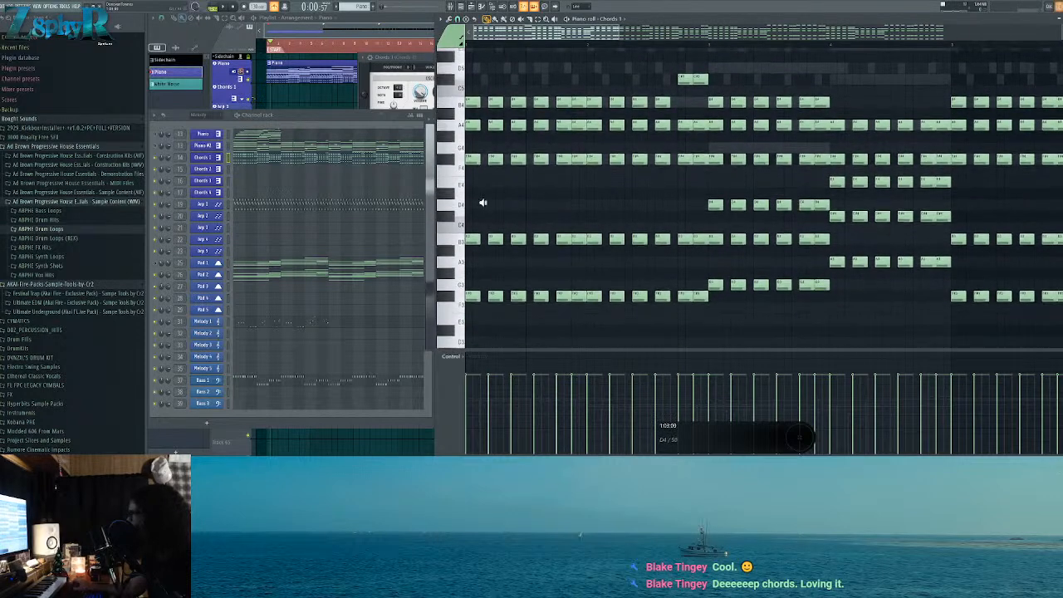
pyautogui.keyDown('alt'); pyautogui.rightClick(475, 205); pyautogui.keyUp('alt')
# Step: Open the Piano #2 notes and examine their voicings in the first four bars from the low to the high notes
pyautogui.click(243, 149)
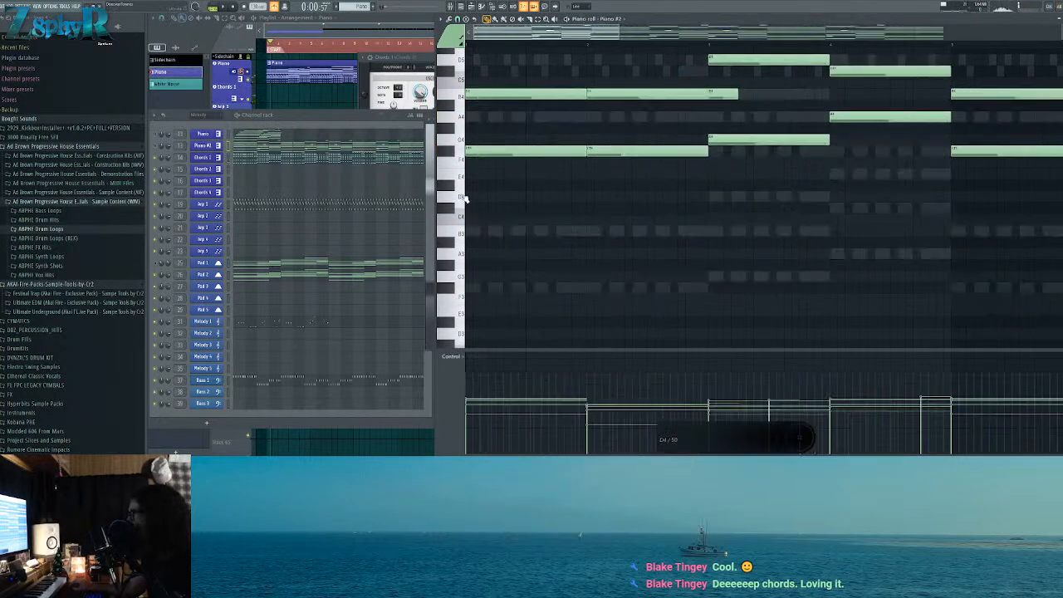
pyautogui.scroll(2, 494, 209)
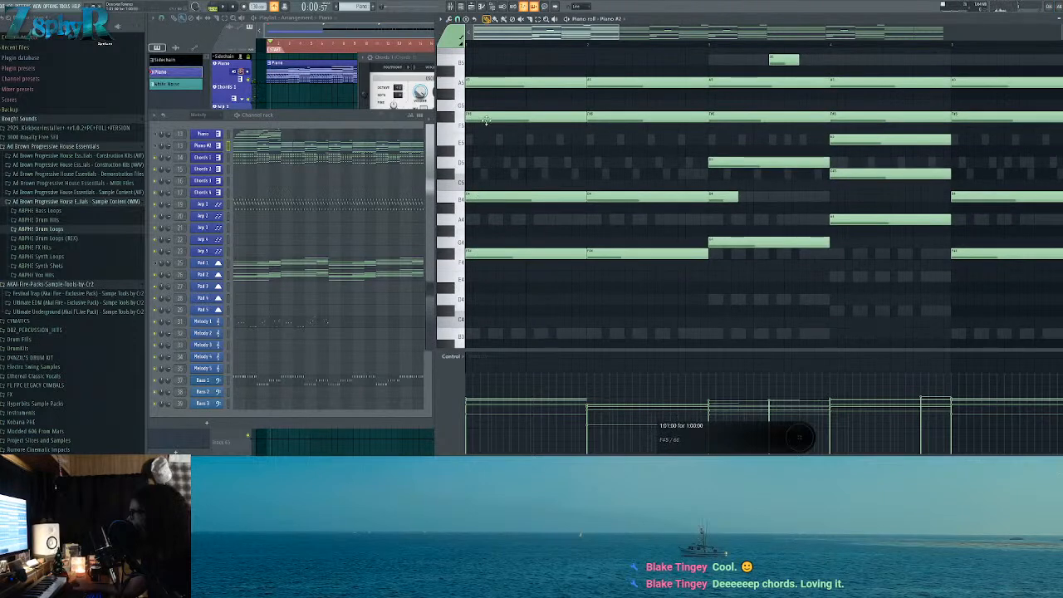
pyautogui.scroll(9, 491, 91)
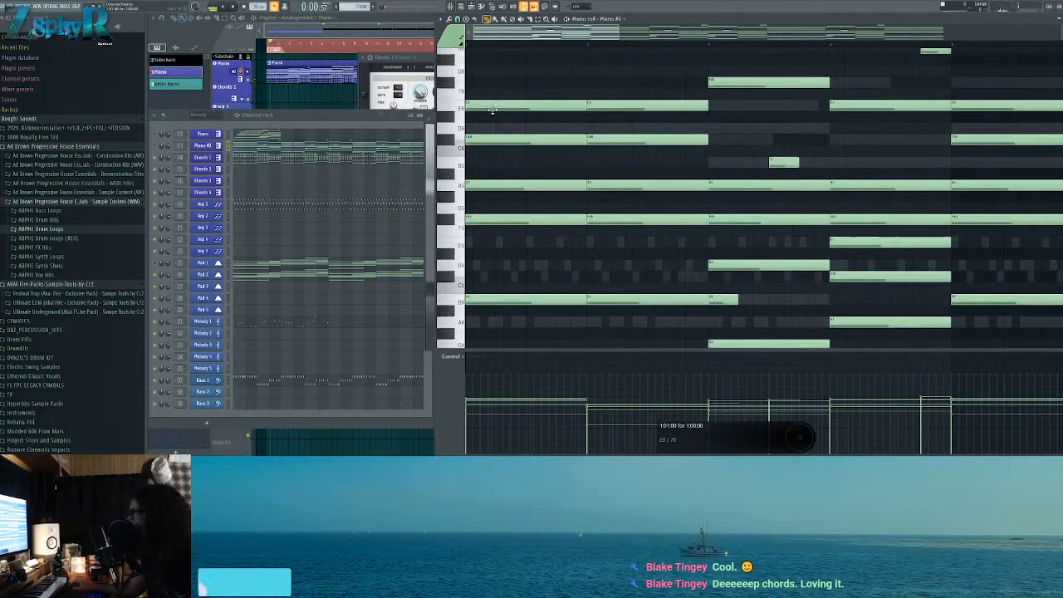
# Step: Select the first-bar Piano #2 chord and paste a copy of it into the Chords 1 pattern
pyautogui.scroll(6, 490, 94)
pyautogui.scroll(-2, 490, 94)
pyautogui.scroll(-3, 492, 108)
pyautogui.moveTo(493, 114); pyautogui.dragTo(508, 344)
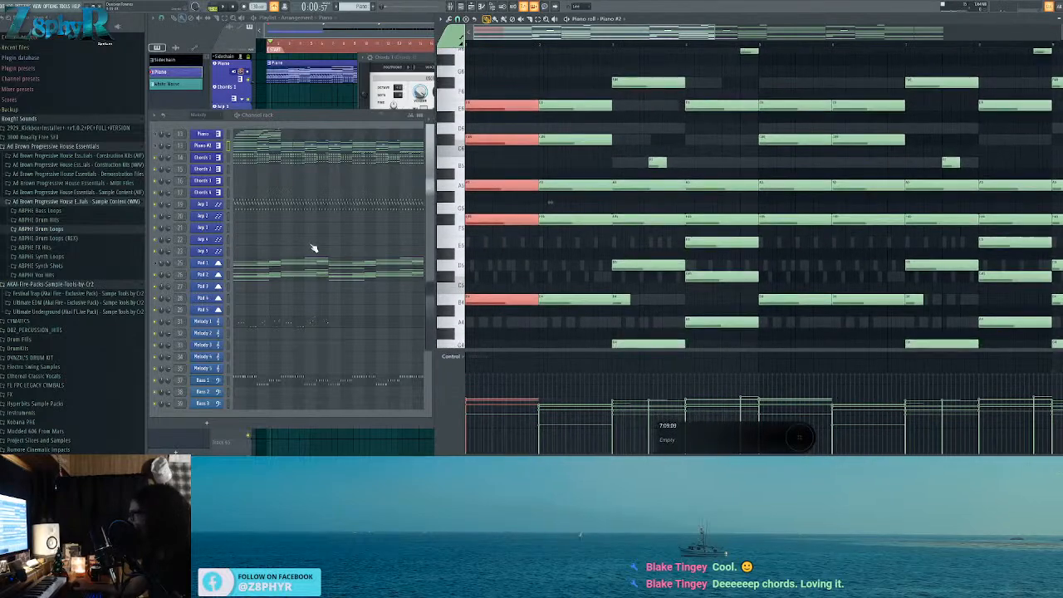
pyautogui.click(254, 158)
pyautogui.hotkey('ctrl', 'v')
# Step: Try the pasted piano chord in lower octaves against the Chords 1 notes
pyautogui.scroll(-5, 549, 192)
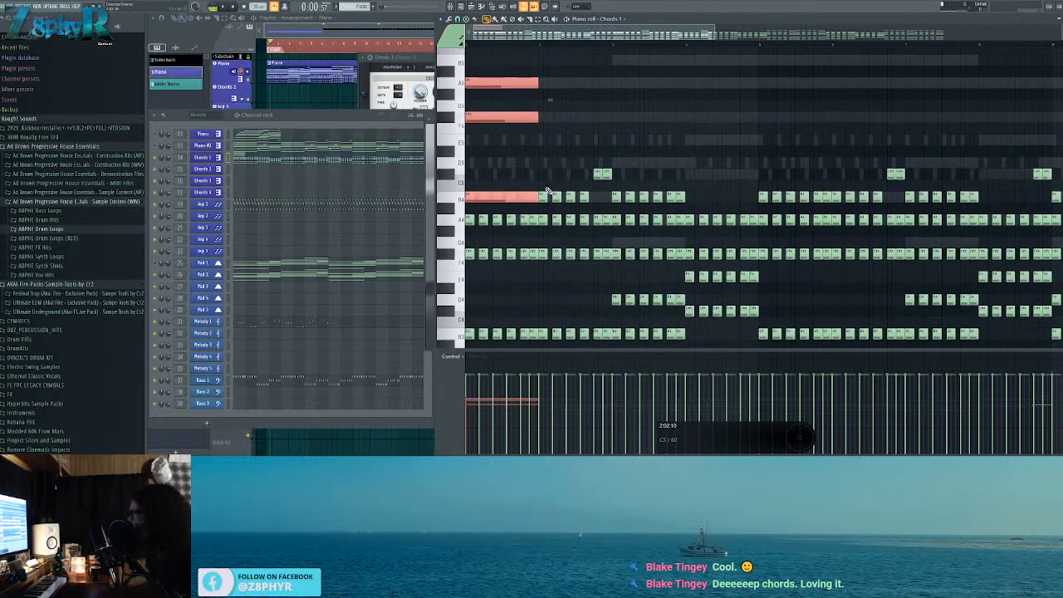
pyautogui.hotkey('ctrl', 'Down')
pyautogui.scroll(-4, 499, 270)
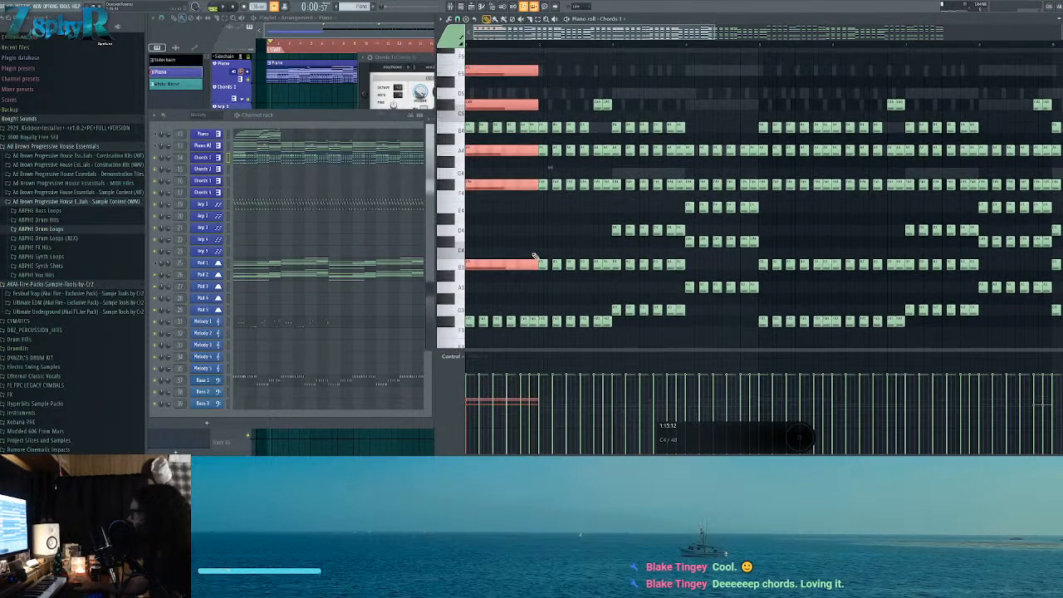
pyautogui.hotkey('ctrl', 'Down')
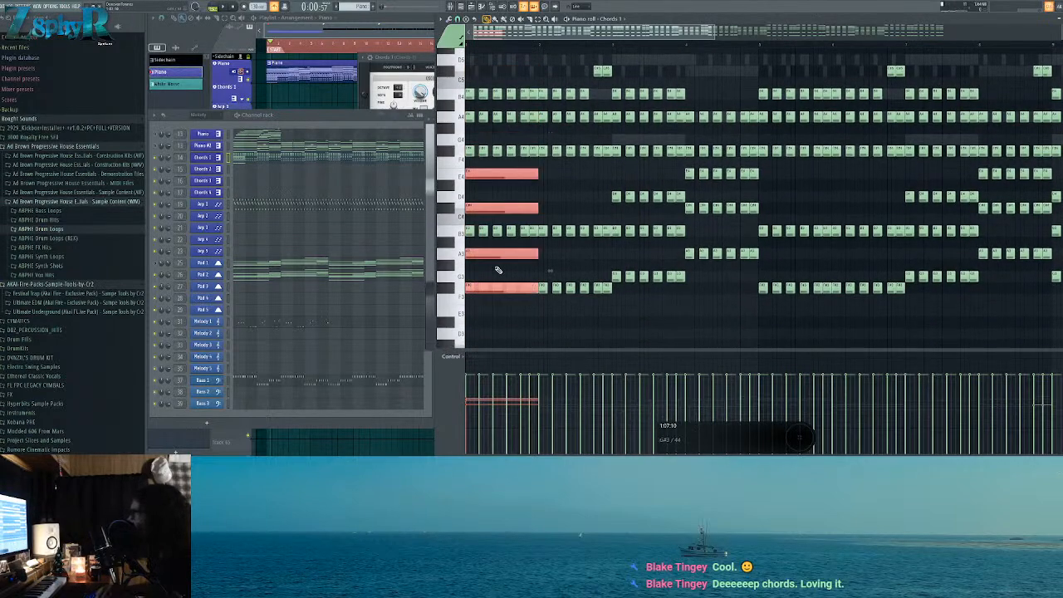
pyautogui.scroll(-4, 498, 270)
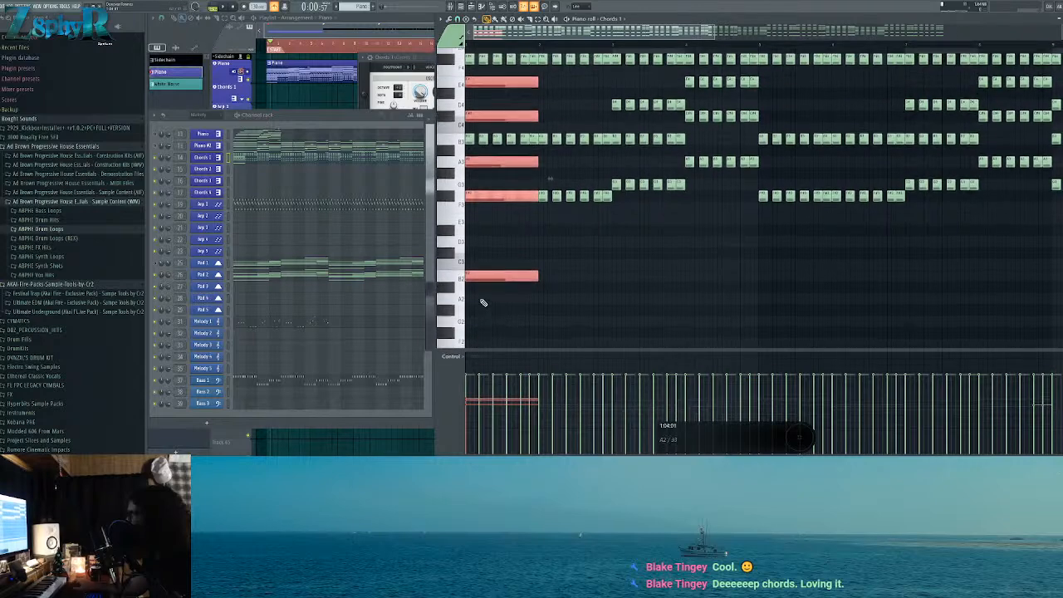
pyautogui.press('Up')
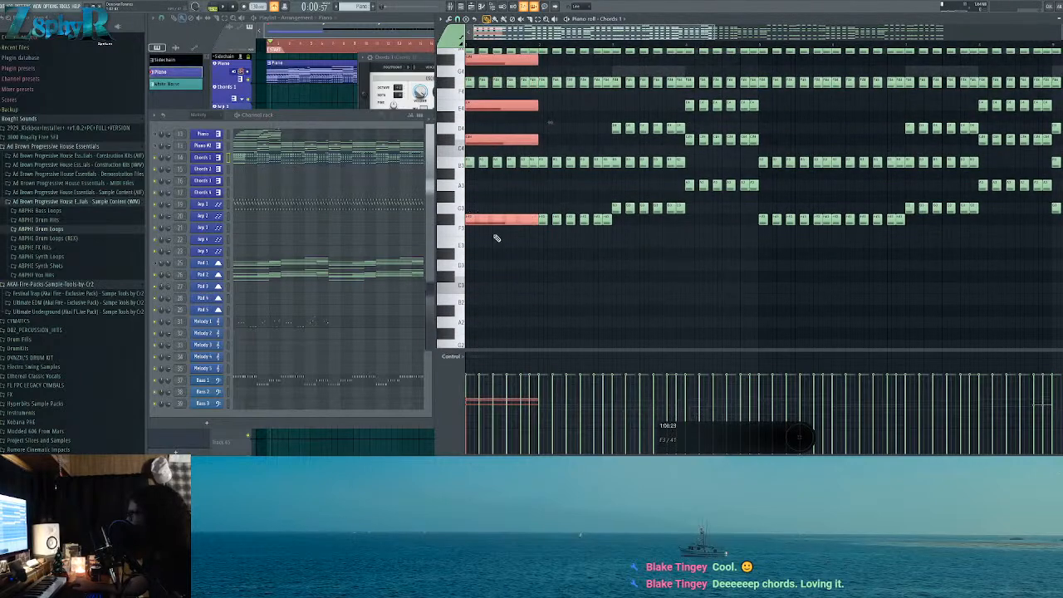
# Step: Undo the octave shifts and the pasted chord, restoring the original Chords 1 notes
pyautogui.hotkey('ctrl', 'a')
pyautogui.hotkey('ctrl', 'z')
pyautogui.hotkey('ctrl', 'z')
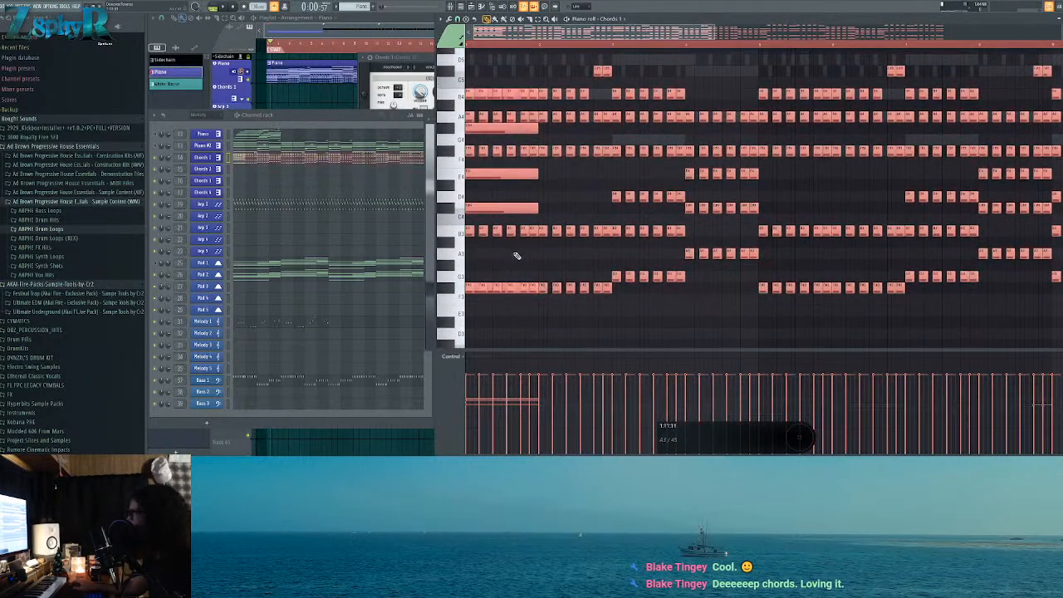
pyautogui.hotkey('ctrl', 'z')
pyautogui.hotkey('ctrl', 'Up')
pyautogui.hotkey('ctrl', 'Up')
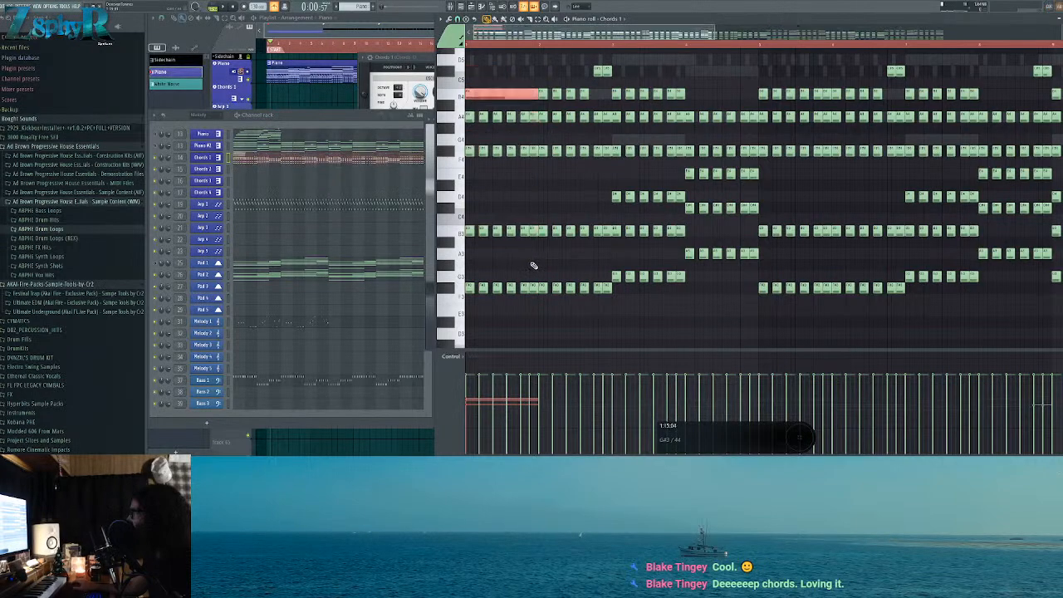
pyautogui.scroll(4, 534, 266)
pyautogui.scroll(-6, 535, 266)
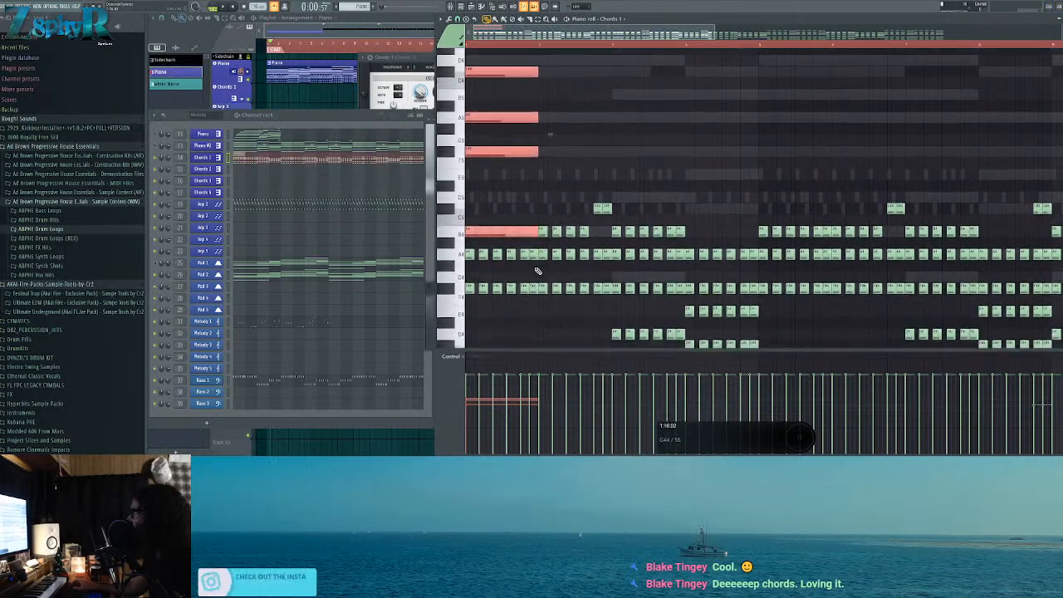
pyautogui.scroll(5, 539, 271)
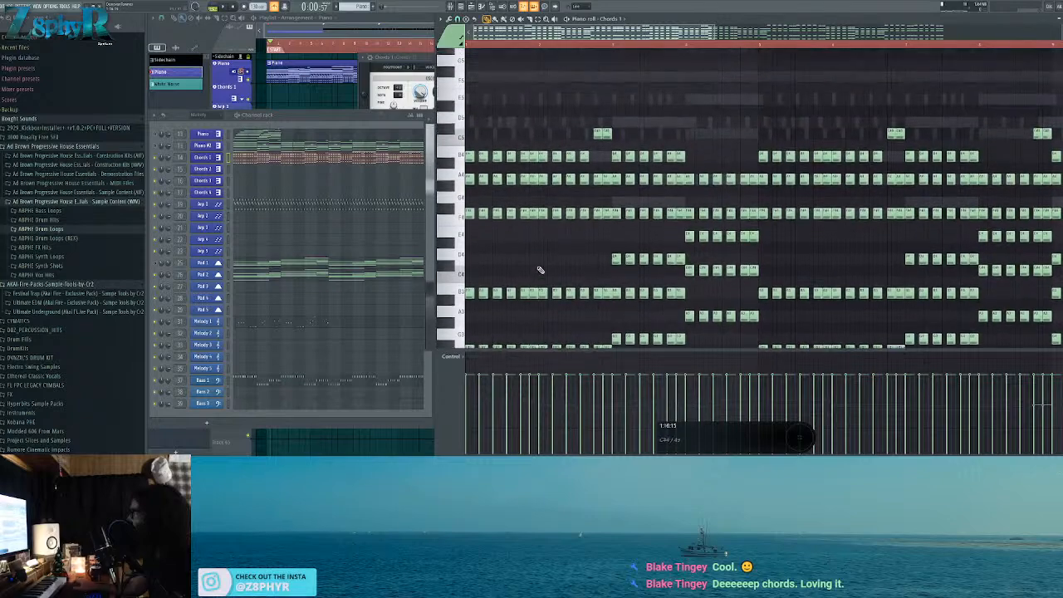
pyautogui.scroll(-2, 470, 262)
pyautogui.scroll(-2, 469, 262)
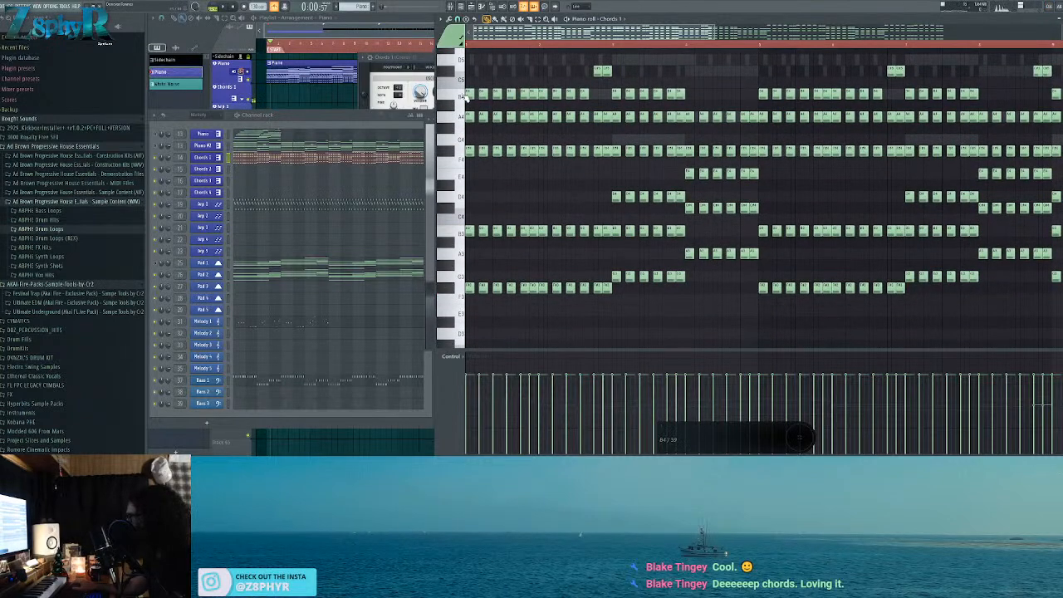
# Step: Raise the first bar's B4 notes in Chords 1 to F#5
pyautogui.scroll(3, 461, 95)
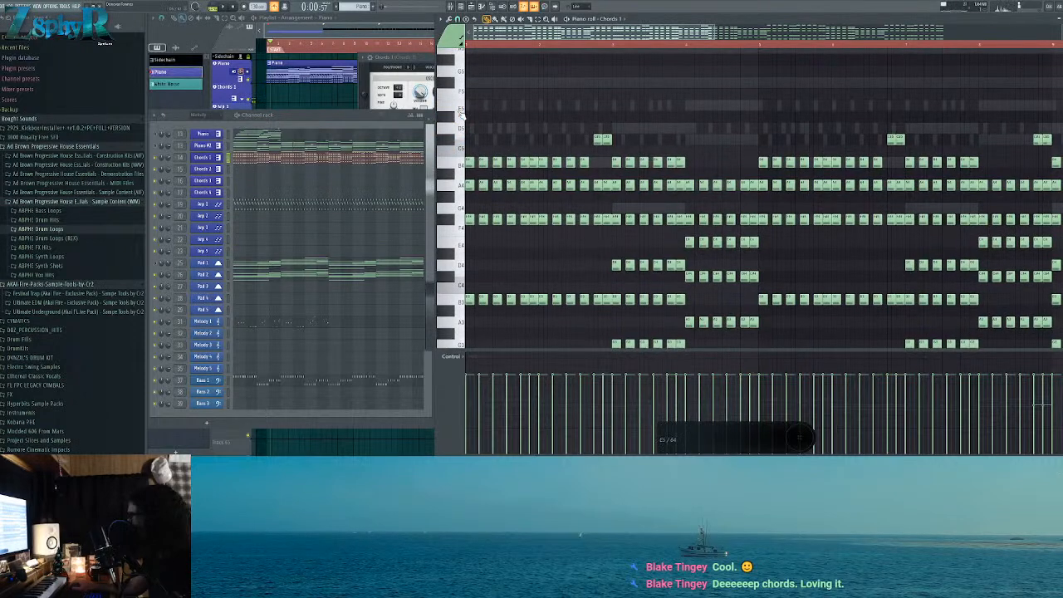
pyautogui.moveTo(537, 162); pyautogui.dragTo(468, 79)
pyautogui.press('space')
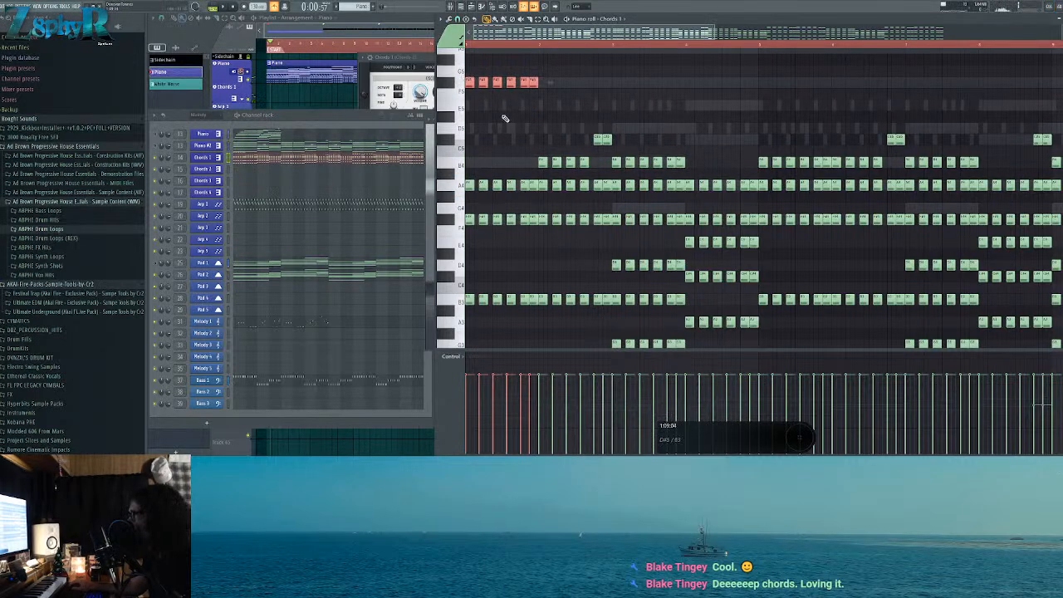
# Step: Look through the audio, MIDI and general program settings, then close them without changes
pyautogui.click(37, 6)
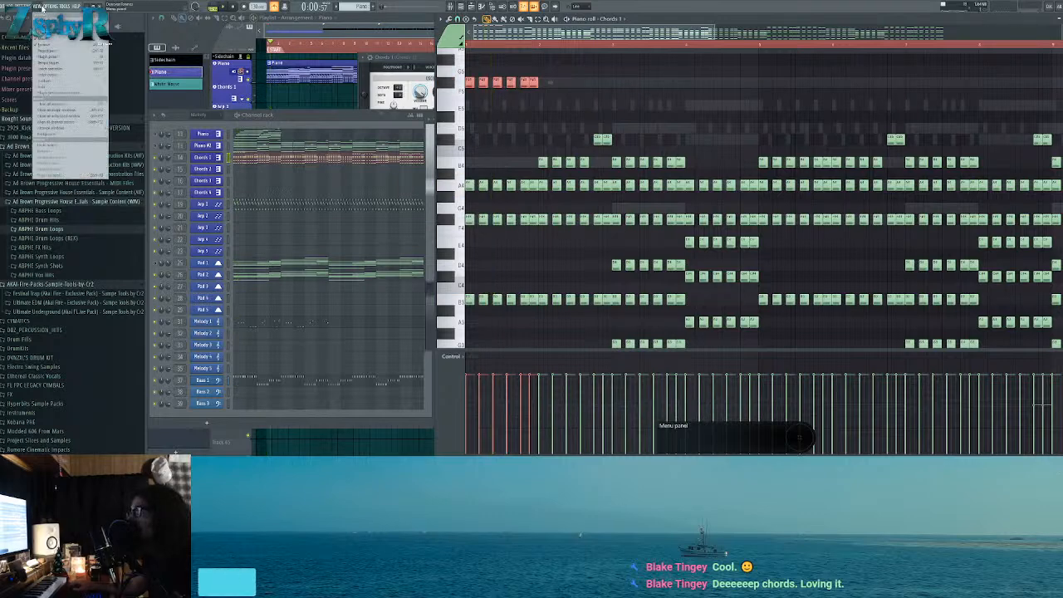
pyautogui.click(60, 22)
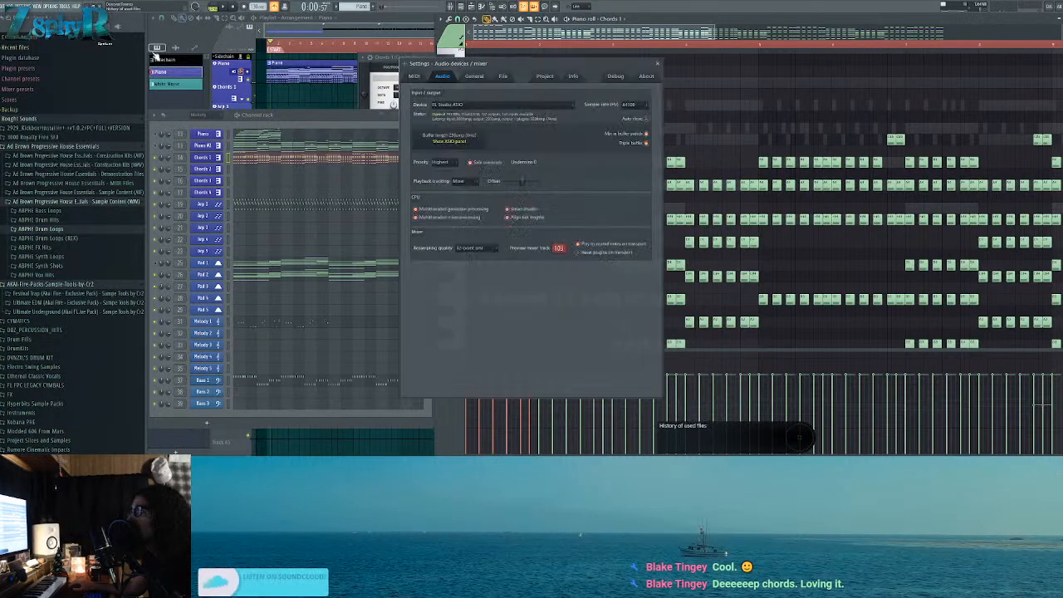
pyautogui.click(414, 75)
pyautogui.click(474, 75)
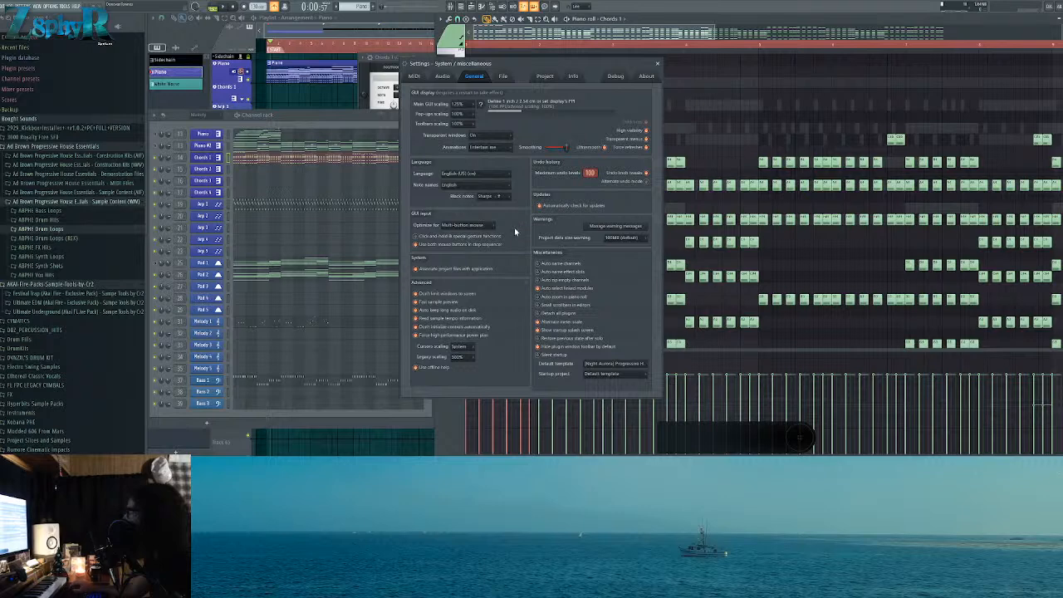
pyautogui.moveTo(567, 63); pyautogui.dragTo(409, 77)
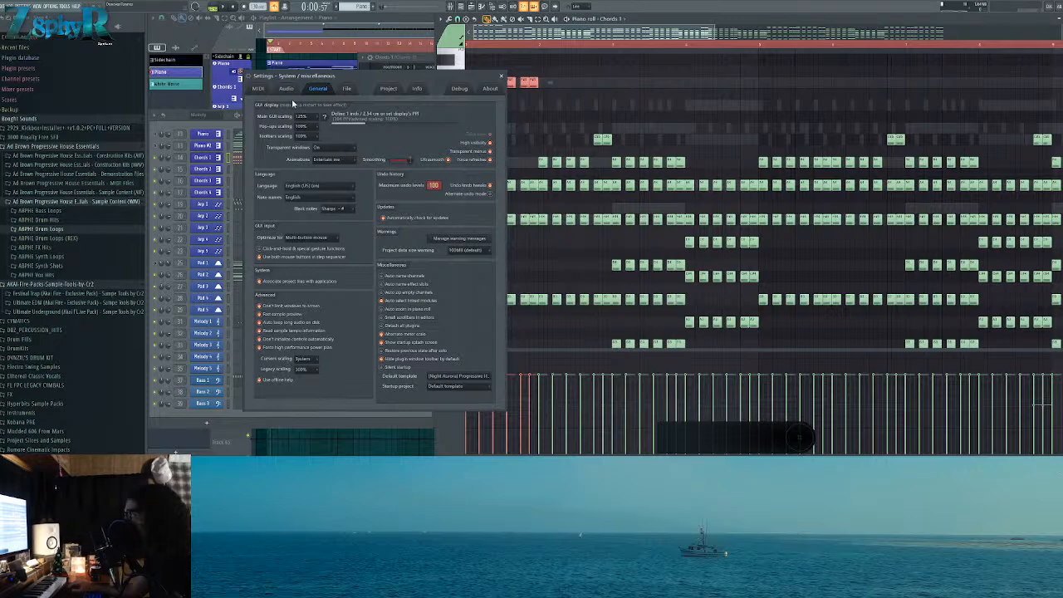
pyautogui.click(501, 76)
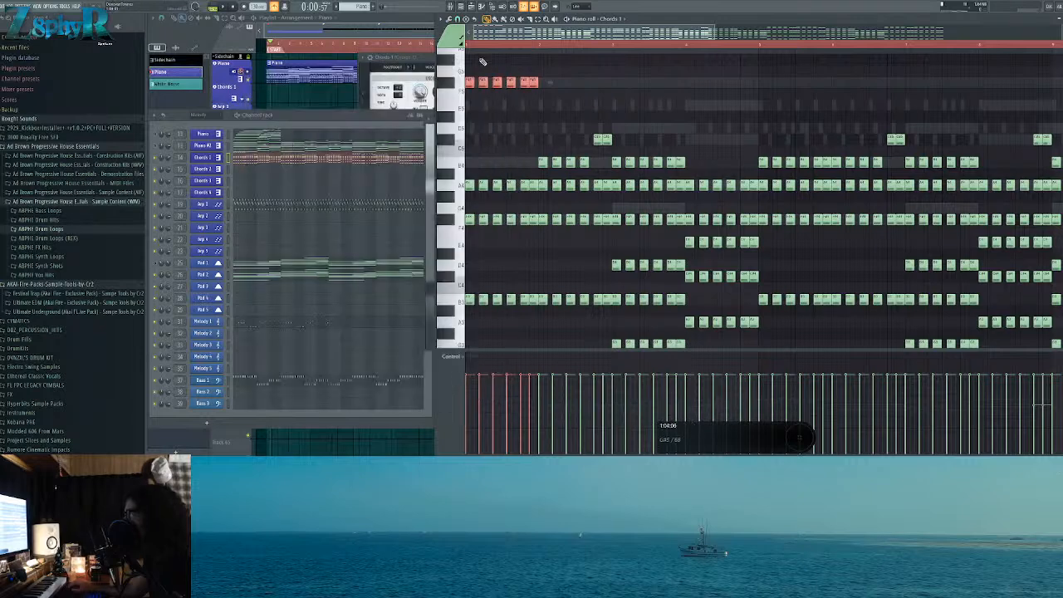
pyautogui.click(441, 18)
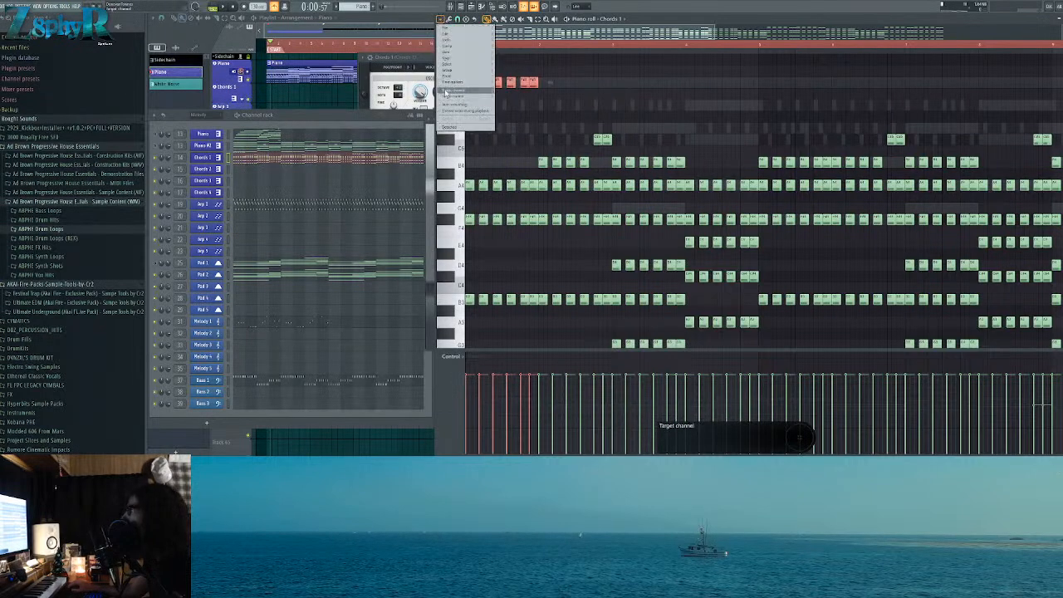
pyautogui.moveTo(473, 37)
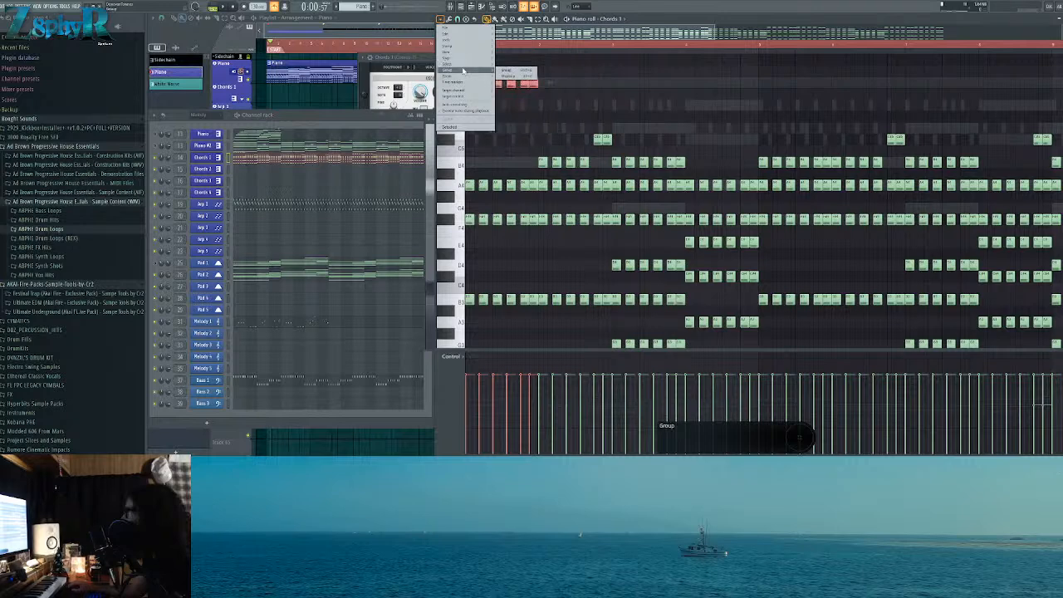
pyautogui.click(561, 42)
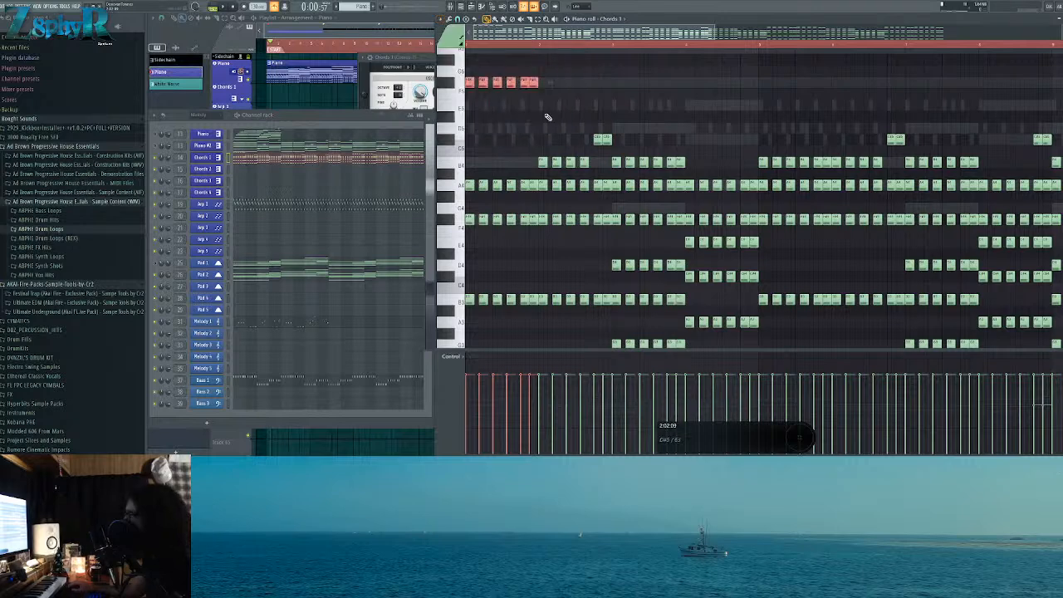
pyautogui.scroll(3, 492, 124)
pyautogui.scroll(-3, 483, 158)
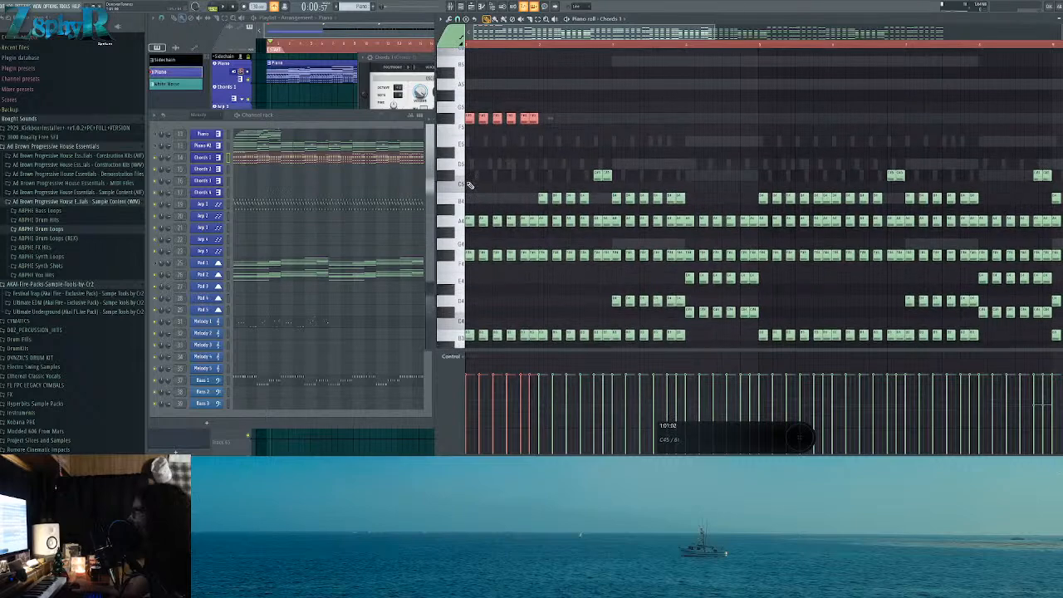
pyautogui.scroll(-3, 479, 185)
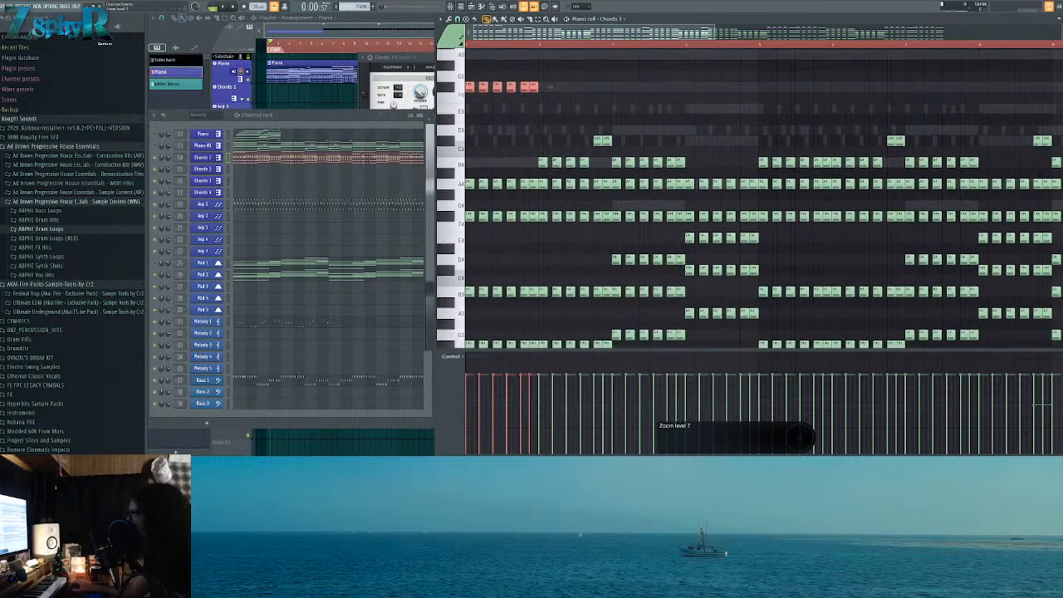
pyautogui.scroll(-2, 503, 159)
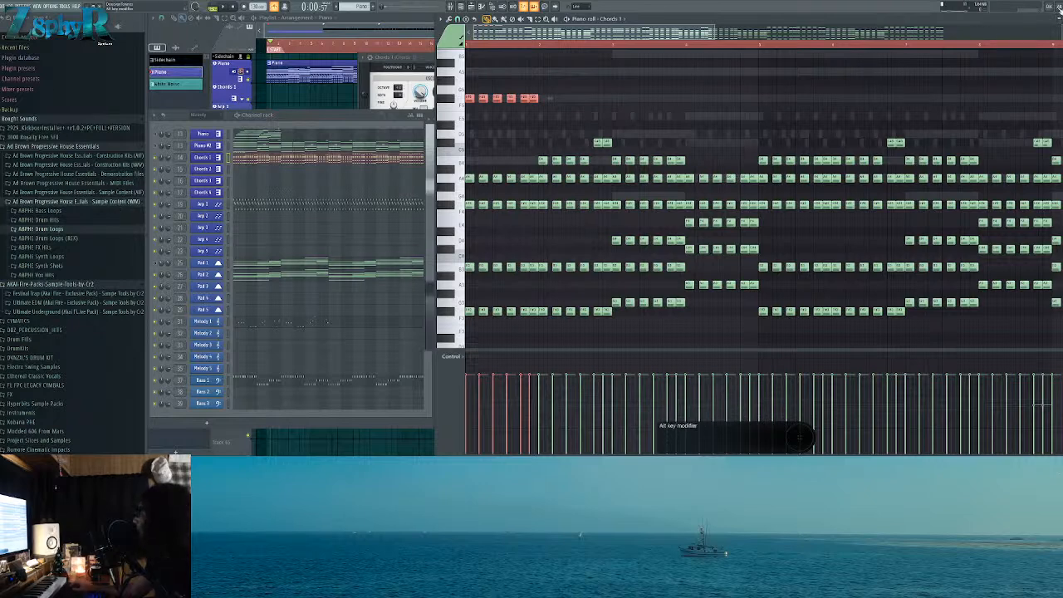
# Step: Open the main toolbar layout for editing and return it to a compact arrangement
pyautogui.rightClick(920, 6)
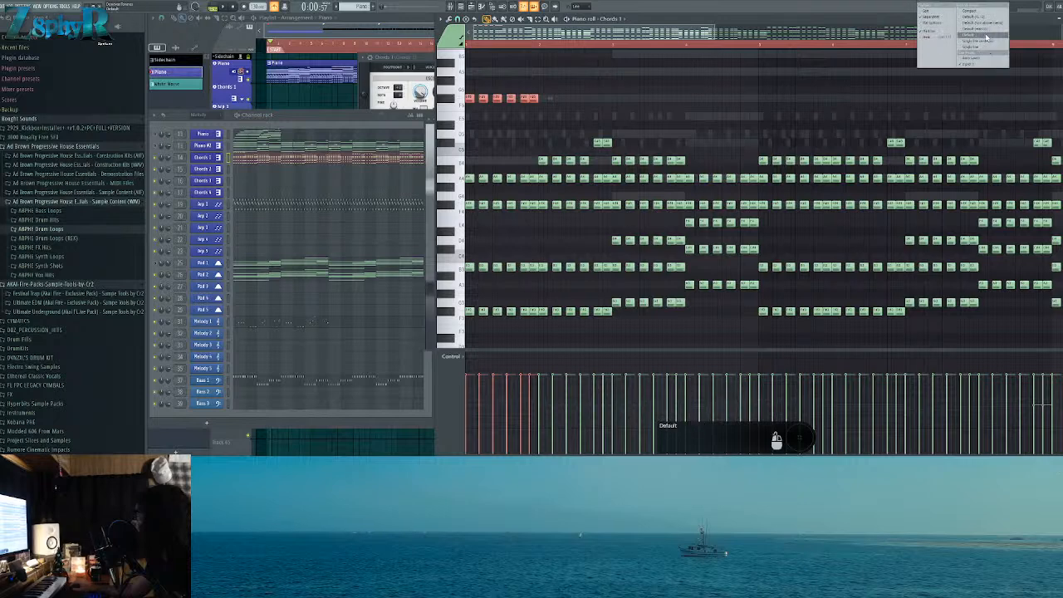
pyautogui.click(934, 13)
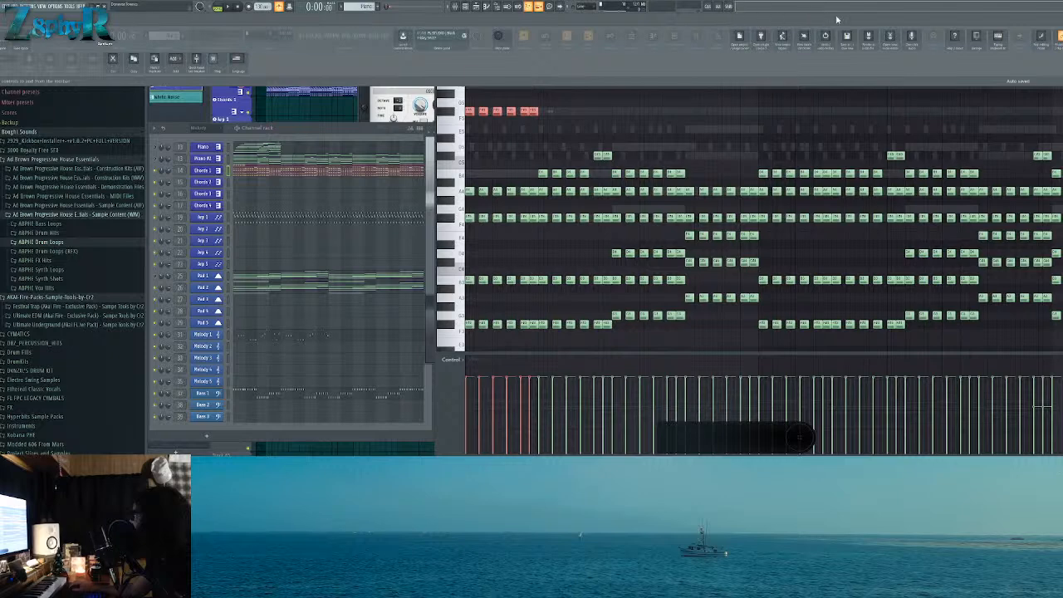
pyautogui.rightClick(792, 25)
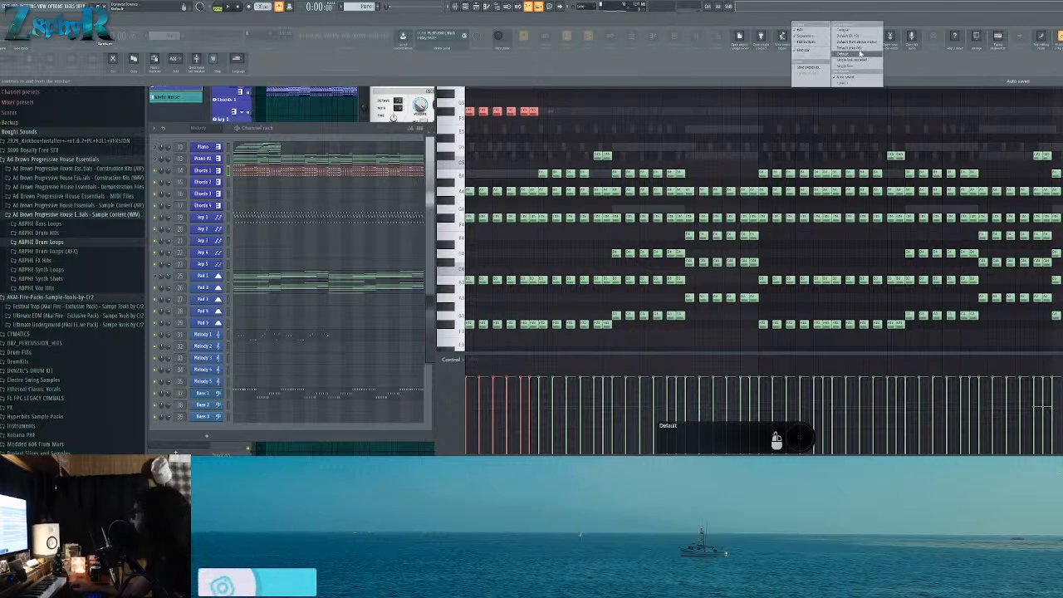
pyautogui.click(810, 35)
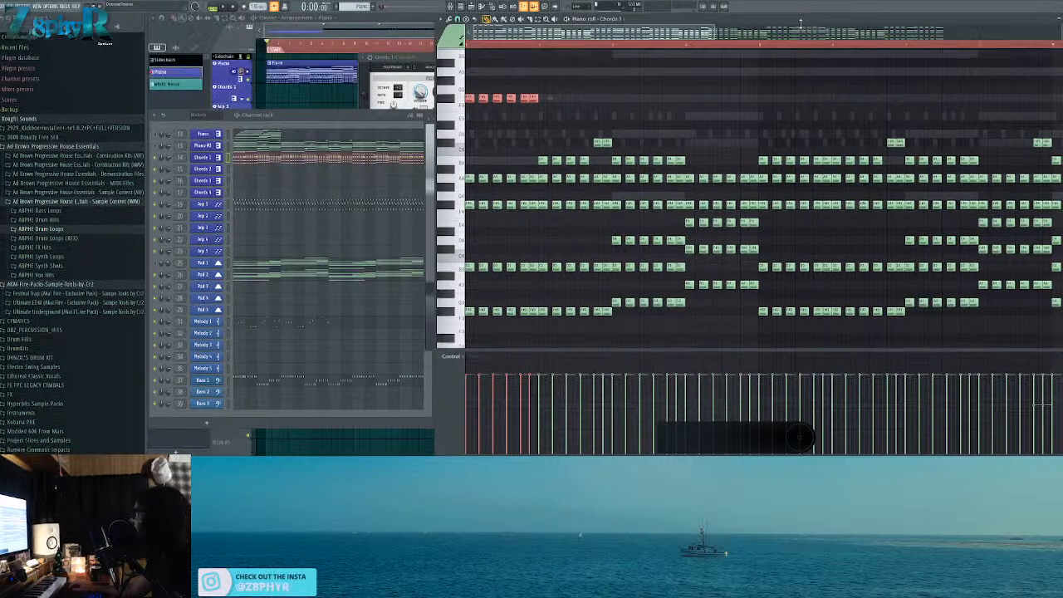
pyautogui.click(745, 6)
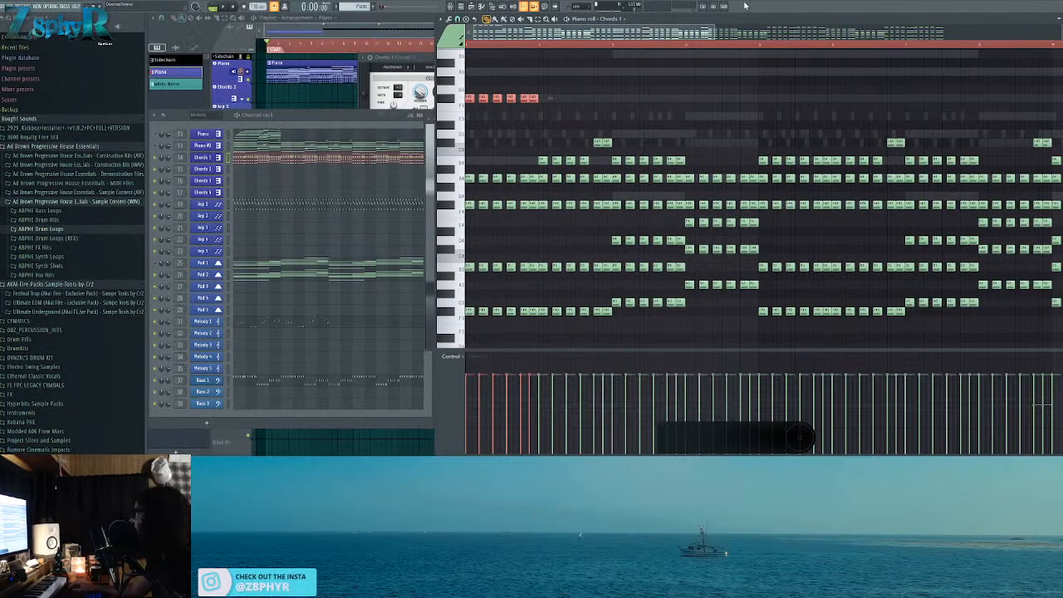
# Step: Start and stop playback repeatedly to check the Chords 1 pattern with its raised first-bar top notes
pyautogui.press('space')
pyautogui.press('space')
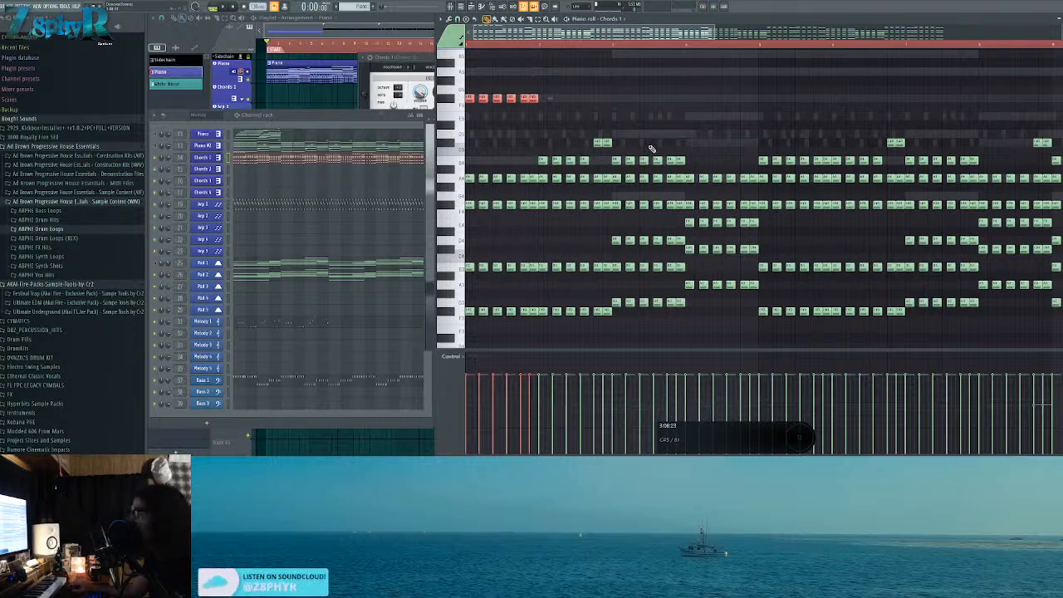
pyautogui.press('space')
pyautogui.press('space')
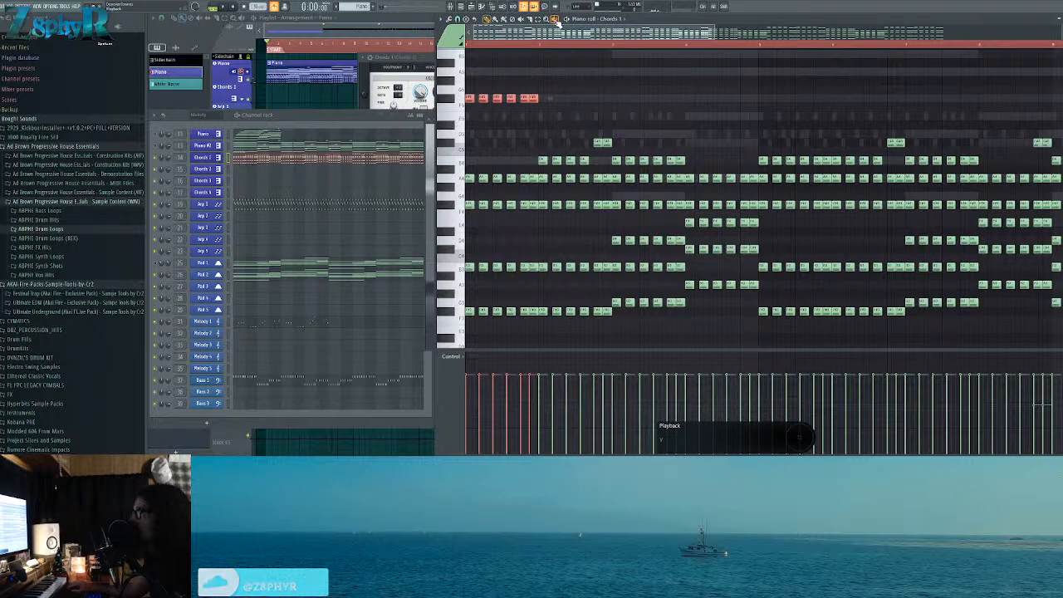
pyautogui.press('space')
pyautogui.press('space')
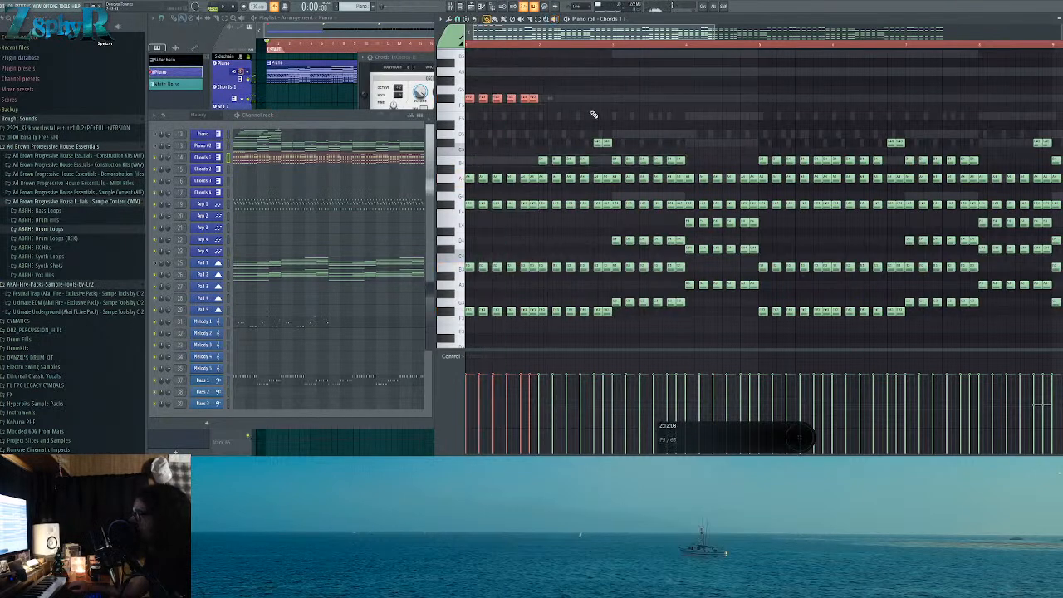
pyautogui.press('space')
pyautogui.press('space')
# Step: Examine the Chords 1 note range from low to high and move the Channel rack window slightly higher
pyautogui.scroll(-4, 573, 175)
pyautogui.scroll(6, 565, 175)
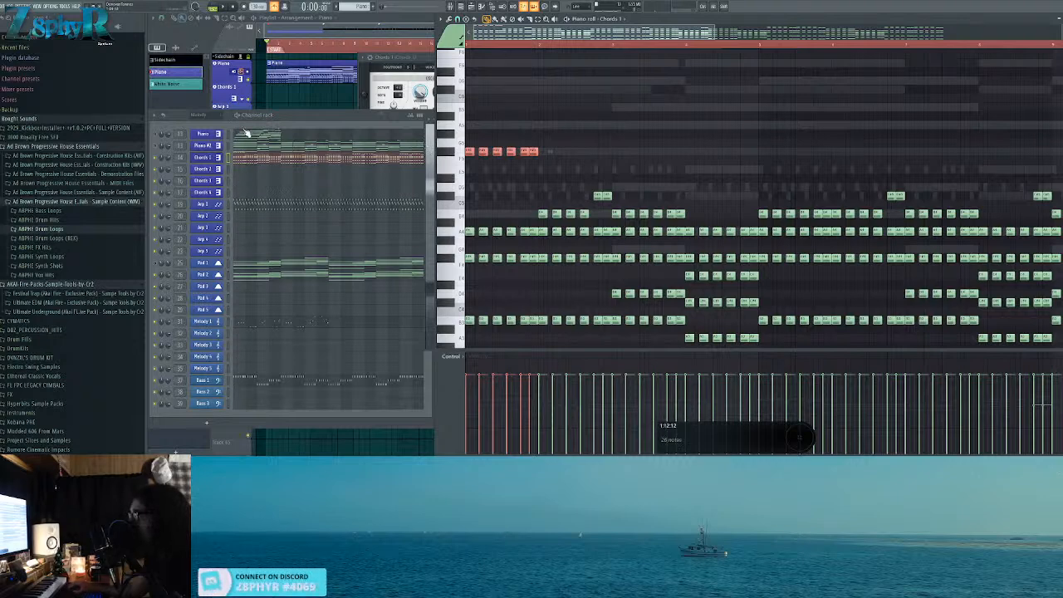
pyautogui.scroll(-5, 569, 166)
pyautogui.scroll(4, 573, 171)
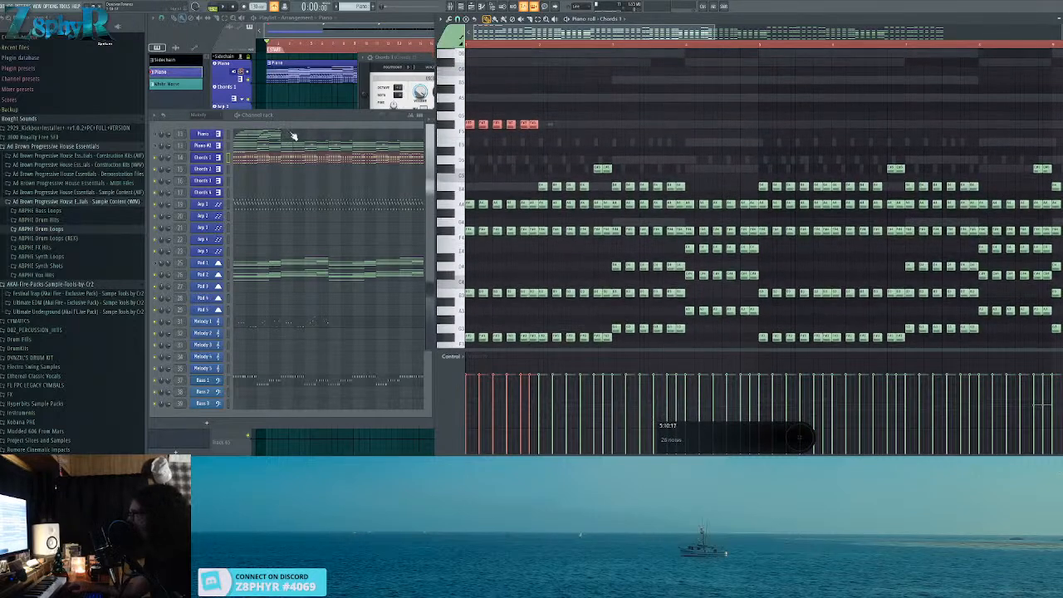
pyautogui.moveTo(291, 116); pyautogui.dragTo(297, 103)
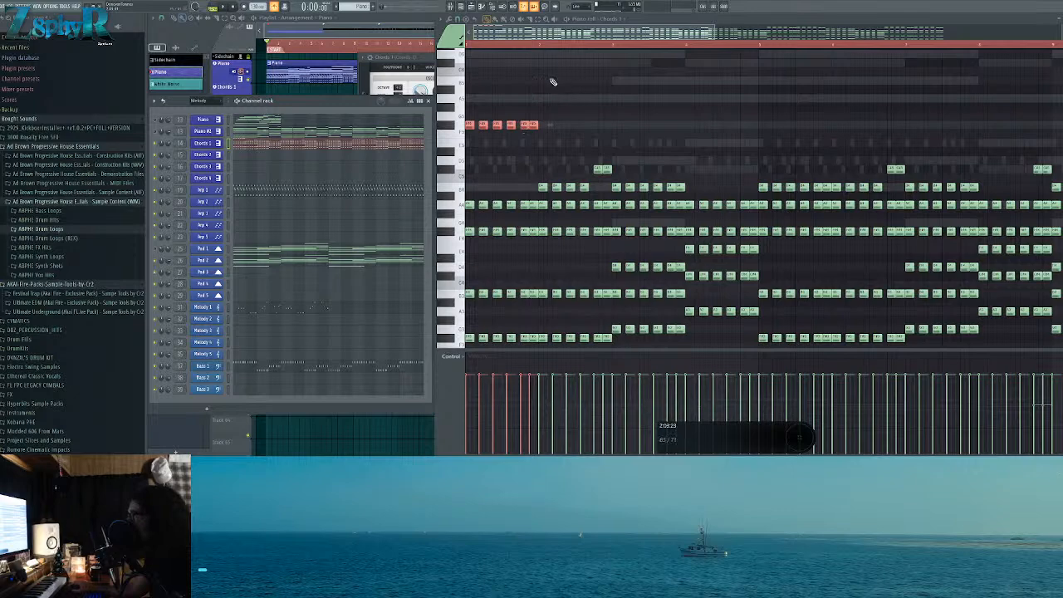
# Step: Deselect the first-bar top notes and mark bars 1 to 4 of the Chords 1 pattern as the playback range
pyautogui.keyDown('ctrl'); pyautogui.moveTo(543, 112); pyautogui.dragTo(455, 266); pyautogui.keyUp('ctrl')
pyautogui.keyDown('ctrl'); pyautogui.click(538, 256); pyautogui.keyUp('ctrl')
pyautogui.keyDown('ctrl'); pyautogui.moveTo(524, 93); pyautogui.dragTo(485, 241); pyautogui.keyUp('ctrl')
pyautogui.keyDown('ctrl'); pyautogui.click(490, 252); pyautogui.keyUp('ctrl')
pyautogui.scroll(-3, 498, 168)
pyautogui.scroll(3, 498, 169)
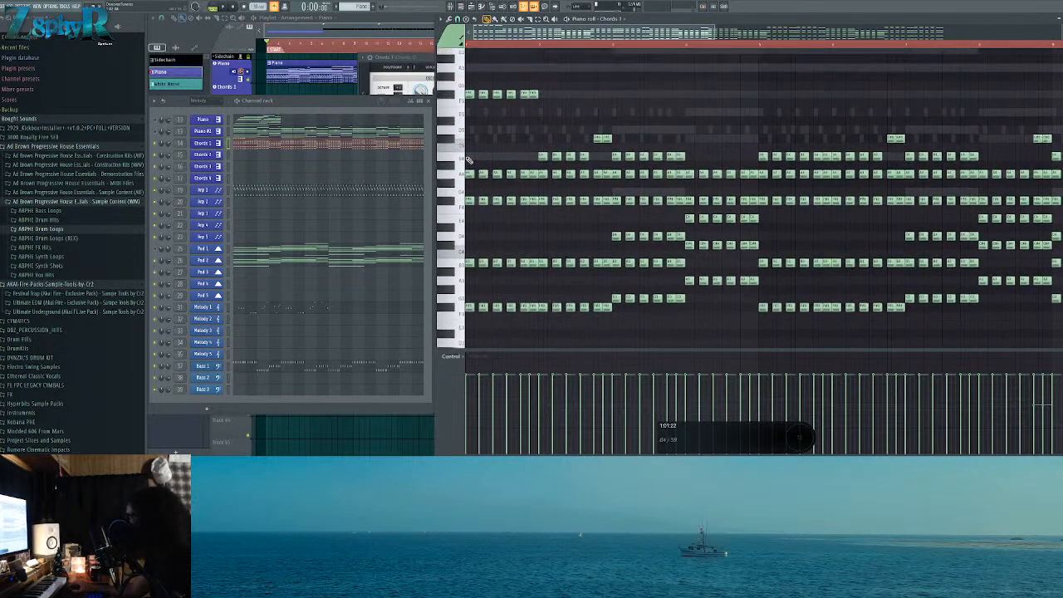
pyautogui.scroll(-2, 502, 174)
pyautogui.moveTo(542, 51); pyautogui.dragTo(467, 51)
pyautogui.keyDown('ctrl'); pyautogui.moveTo(764, 52); pyautogui.dragTo(469, 53); pyautogui.keyUp('ctrl')
pyautogui.keyDown('ctrl'); pyautogui.click(719, 81); pyautogui.keyUp('ctrl')
pyautogui.keyDown('ctrl'); pyautogui.moveTo(764, 46); pyautogui.dragTo(468, 46); pyautogui.keyUp('ctrl')
pyautogui.keyDown('ctrl'); pyautogui.click(600, 64); pyautogui.keyUp('ctrl')
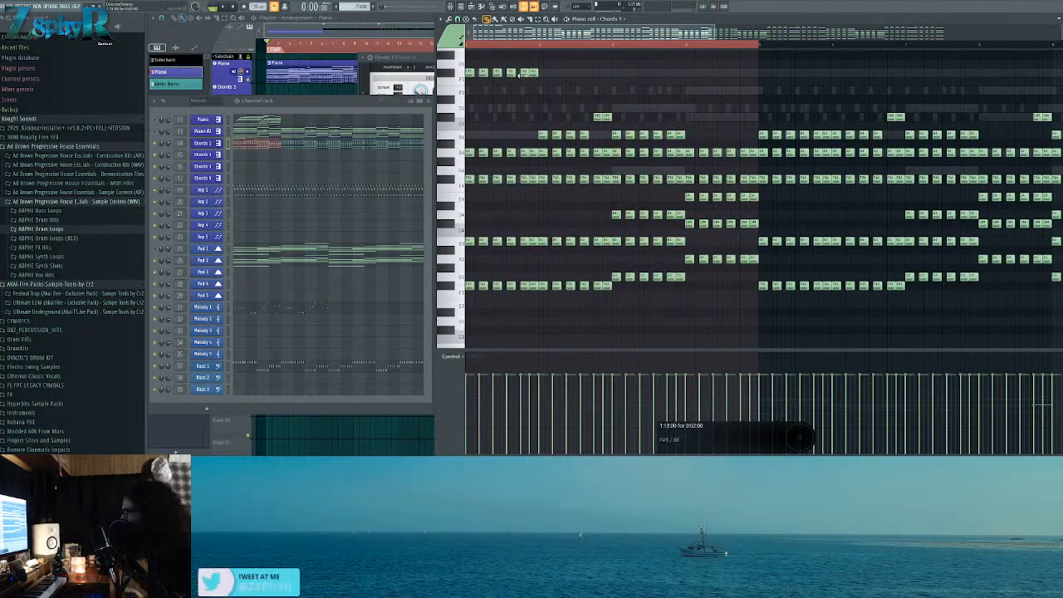
# Step: Play and restart the first four bars to check how the Chords 1 voicing sounds
pyautogui.press('space')
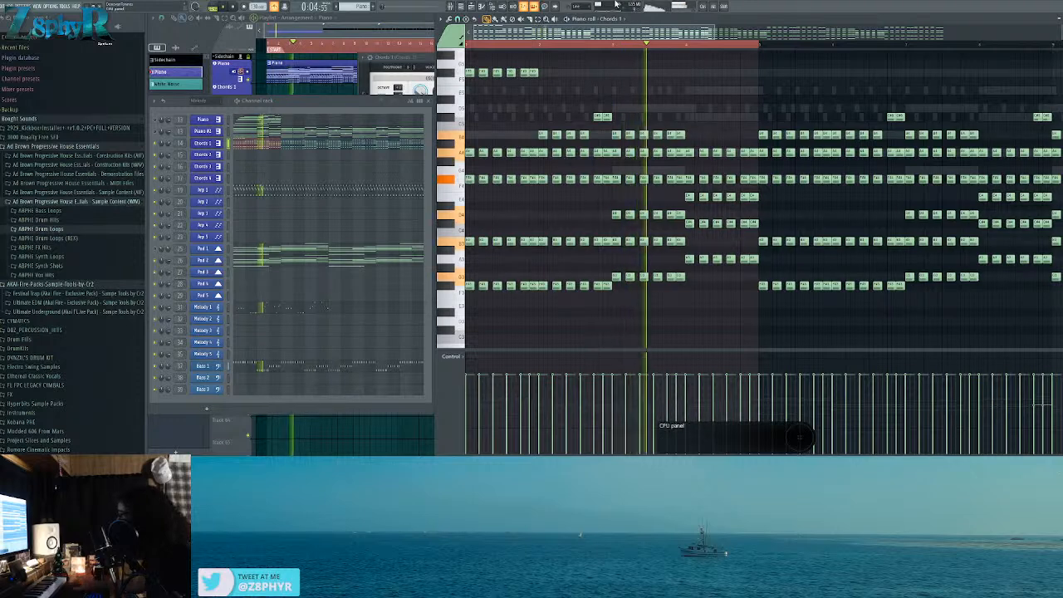
pyautogui.scroll(1, 575, 227)
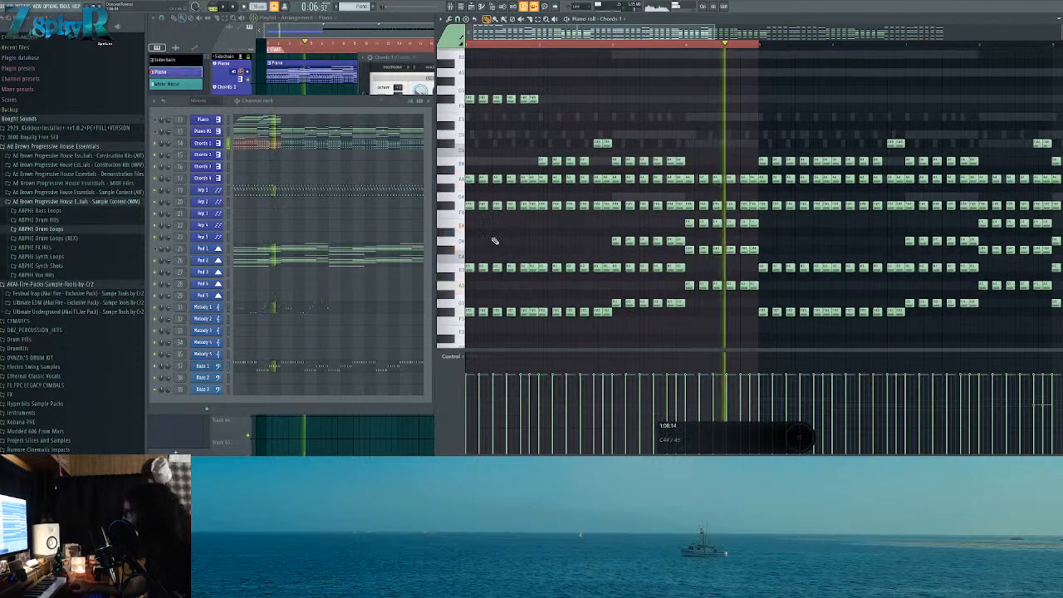
pyautogui.press('space')
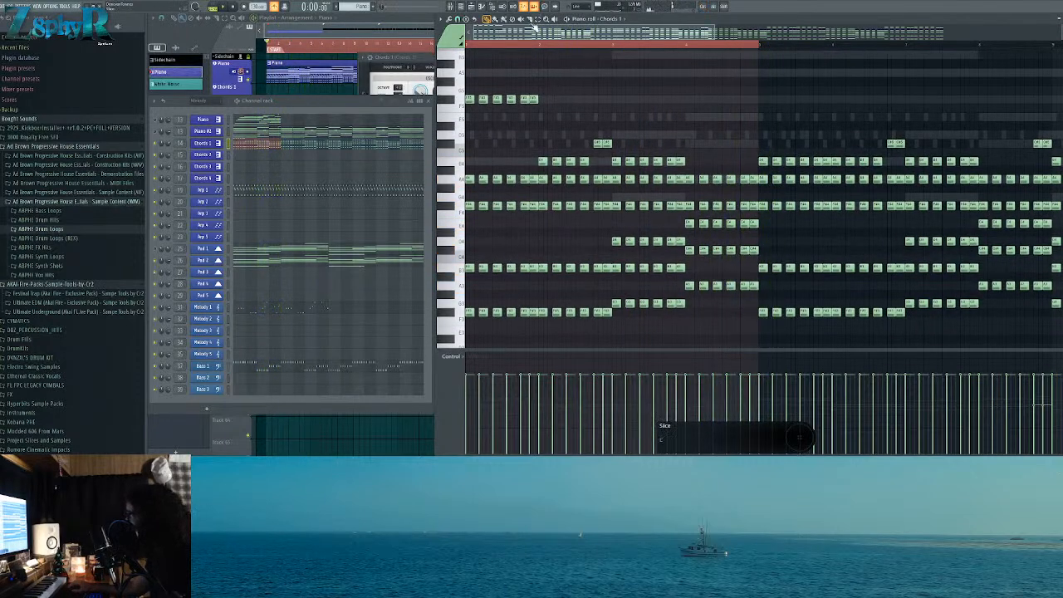
pyautogui.press('space')
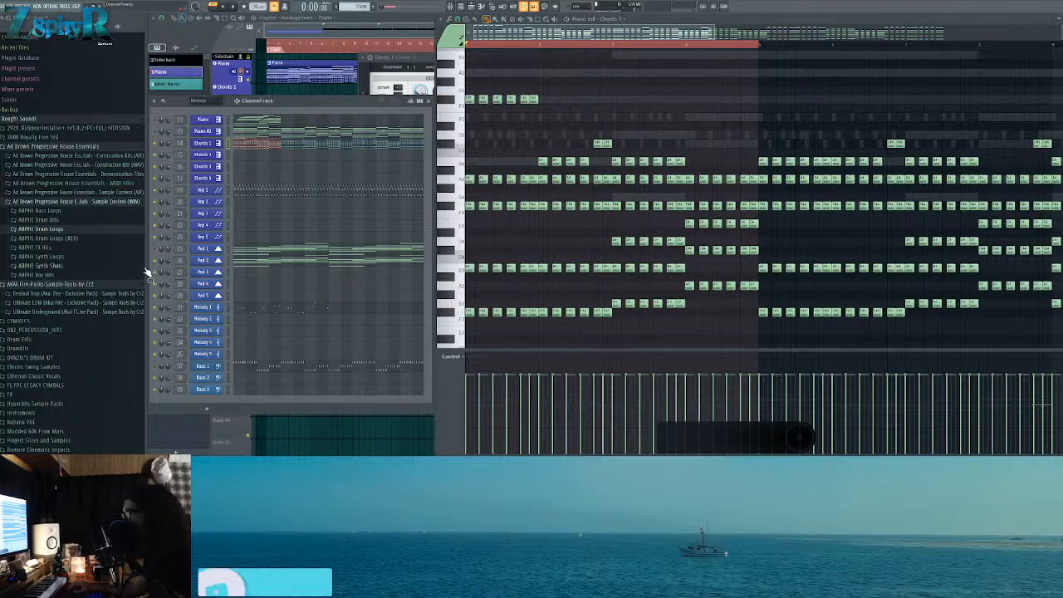
pyautogui.press('space')
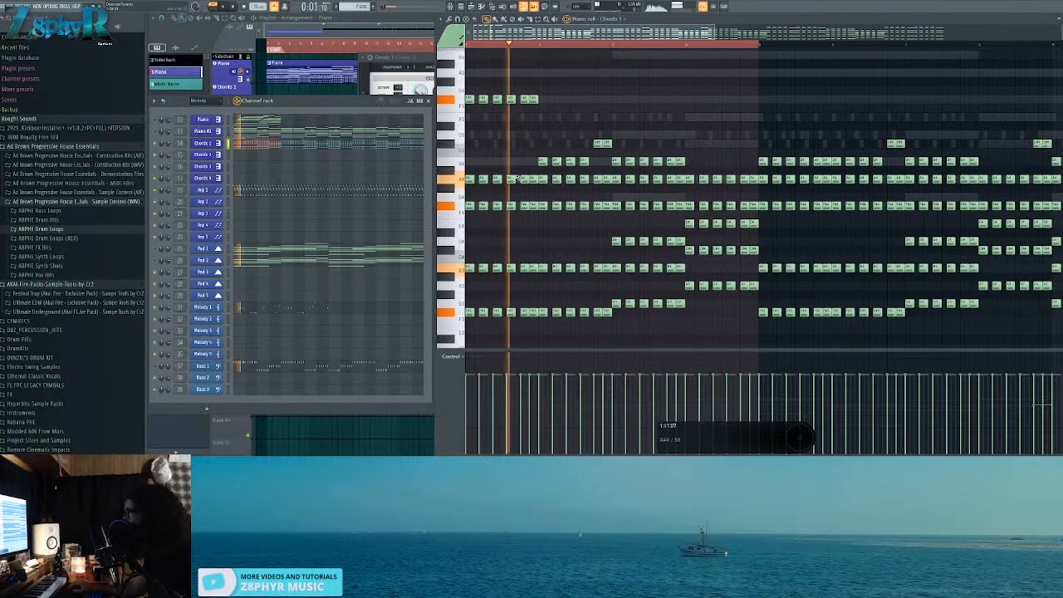
# Step: Raise the lowest Chords 1 notes in bars 1 and 2 to D4 and audition the four-bar range
pyautogui.scroll(-3, 537, 261)
pyautogui.press('space')
pyautogui.click(446, 237)
pyautogui.moveTo(537, 253); pyautogui.dragTo(466, 274)
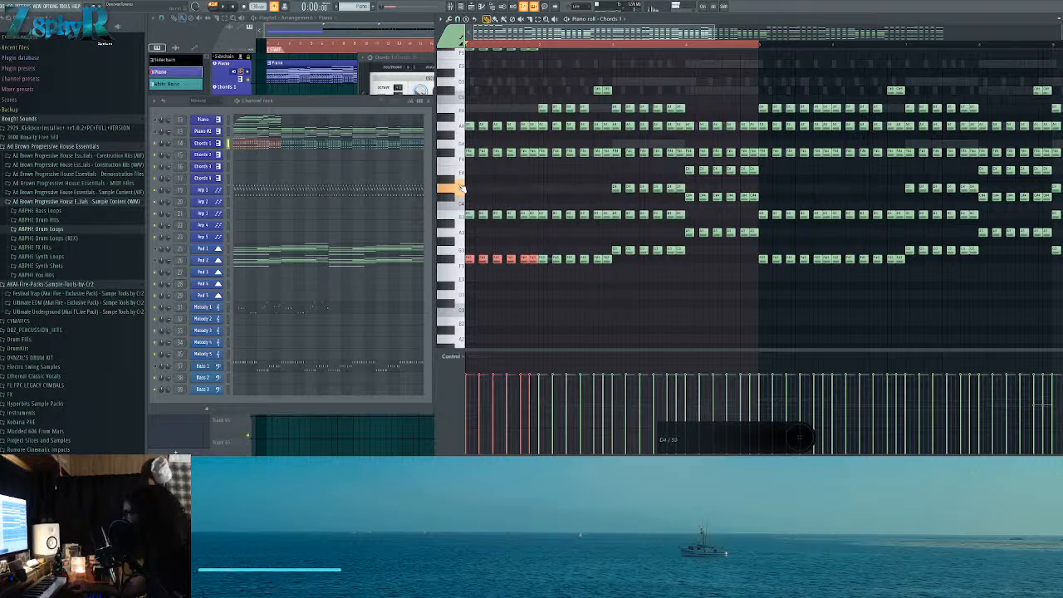
pyautogui.moveTo(529, 242); pyautogui.dragTo(528, 172)
pyautogui.press('space')
pyautogui.press('space')
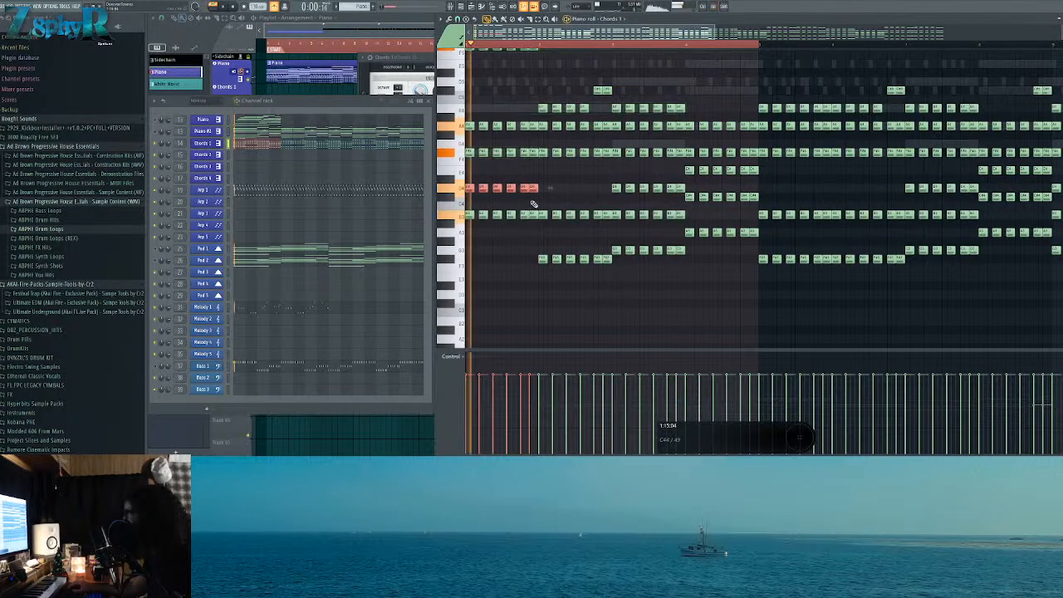
pyautogui.scroll(3, 526, 199)
pyautogui.moveTo(610, 311); pyautogui.dragTo(540, 251)
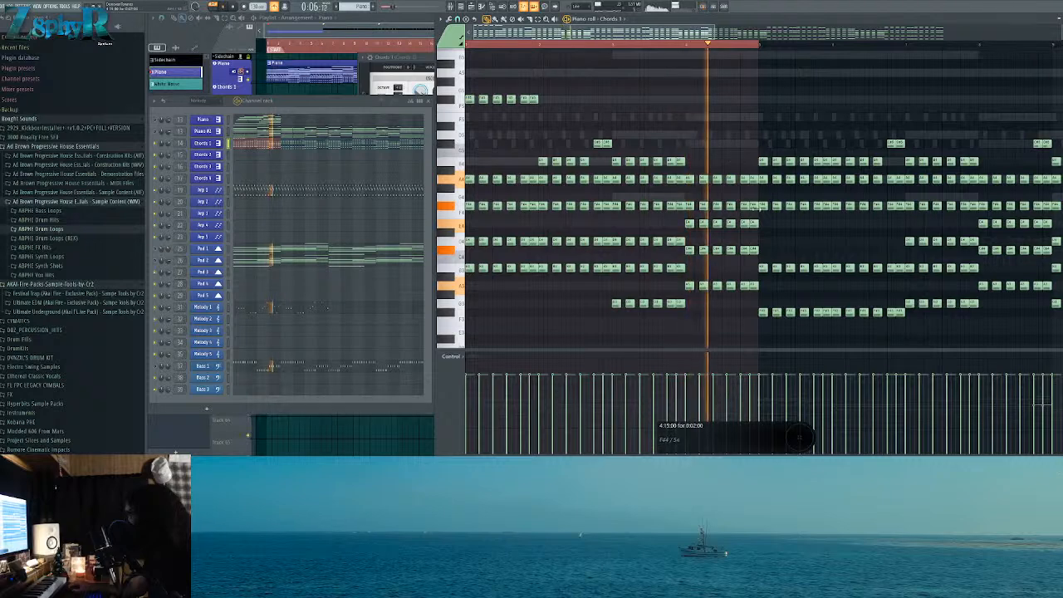
pyautogui.press('space')
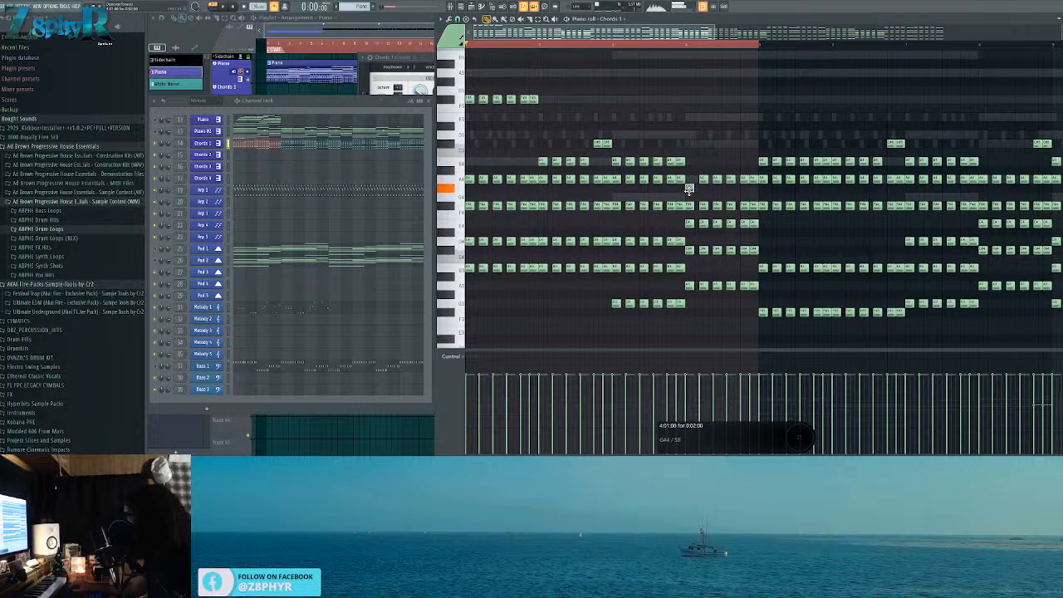
# Step: Check the Chords 1 and Bass 1 instruments during playback and bring up the Bass 1 notes in the piano roll
pyautogui.click(206, 143)
pyautogui.press('space')
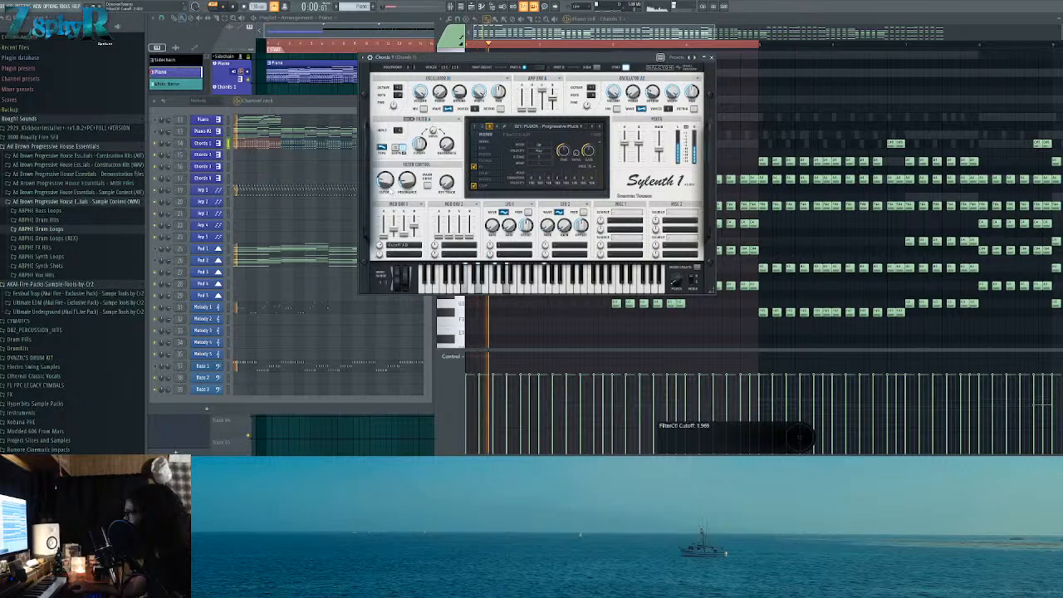
pyautogui.click(155, 368)
pyautogui.click(245, 368)
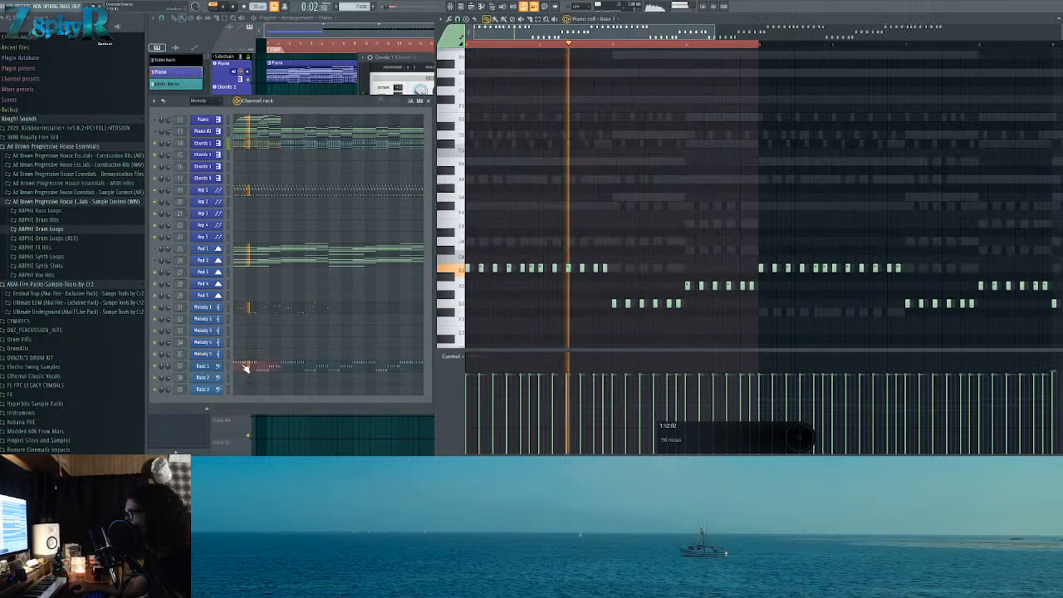
pyautogui.scroll(-1, 598, 285)
pyautogui.click(208, 368)
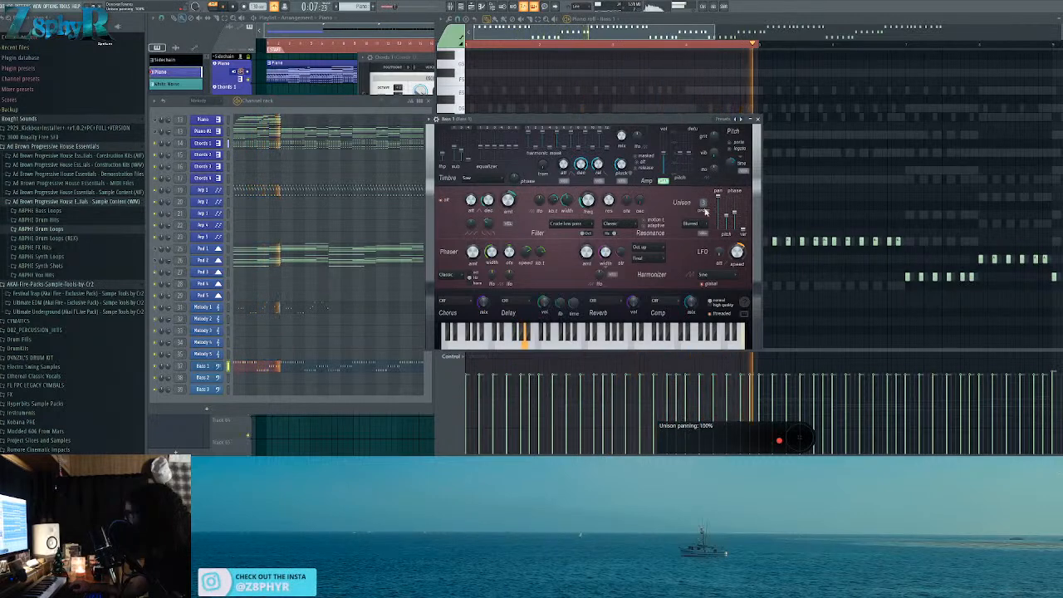
pyautogui.click(274, 368)
pyautogui.click(275, 368)
# Step: Raise the first-bar Bass 1 notes to D4 and stop playback
pyautogui.moveTo(536, 230); pyautogui.dragTo(407, 254)
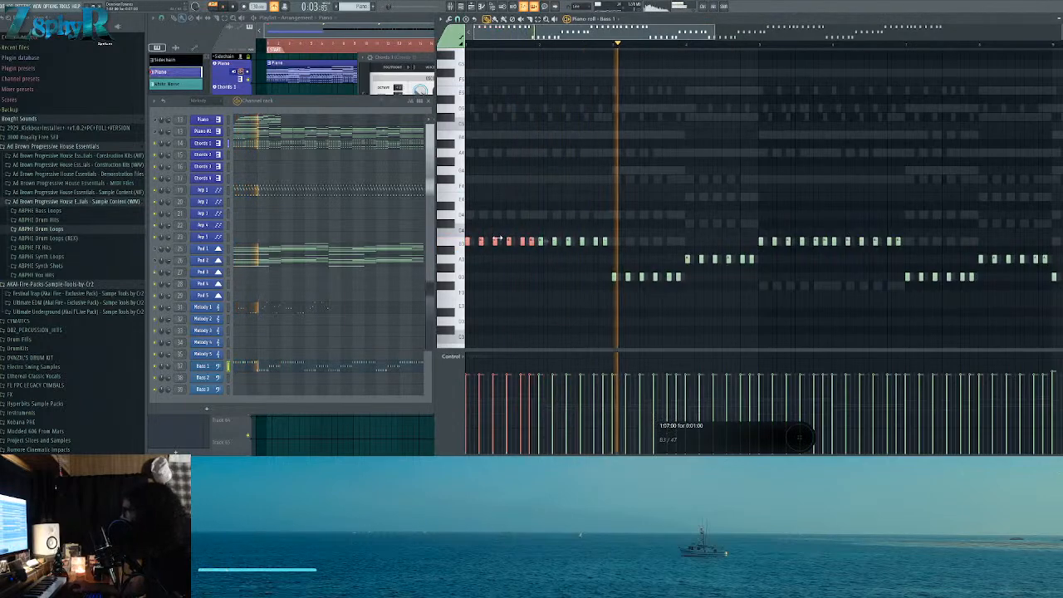
pyautogui.press('Up')
pyautogui.press('Up')
pyautogui.press('Up')
pyautogui.press('space')
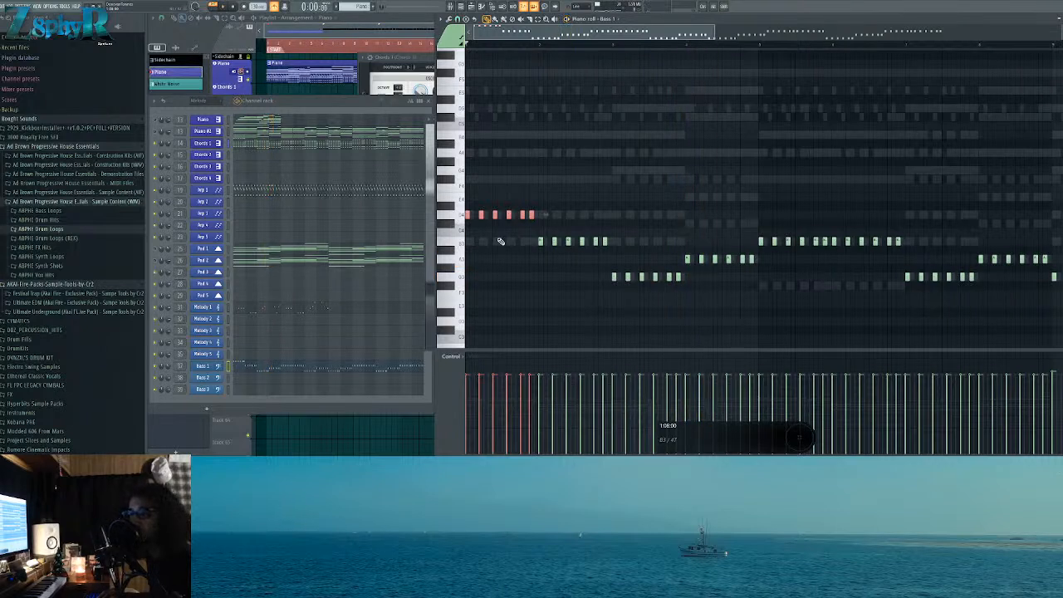
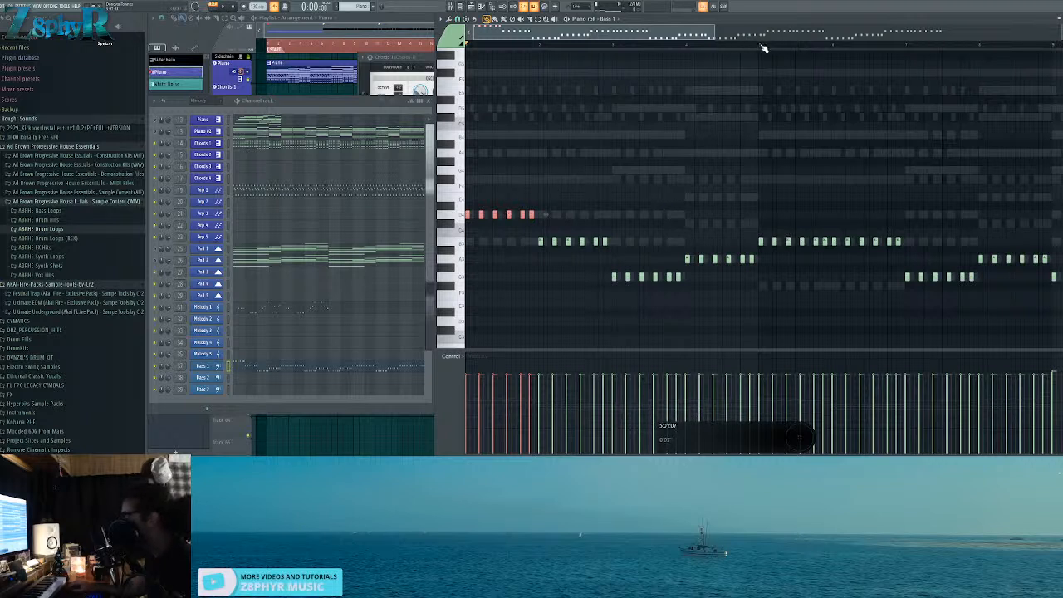
# Step: Mark bars 1 to 4 of the Bass 1 pattern as the playback range and briefly play it
pyautogui.moveTo(759, 43); pyautogui.dragTo(467, 43)
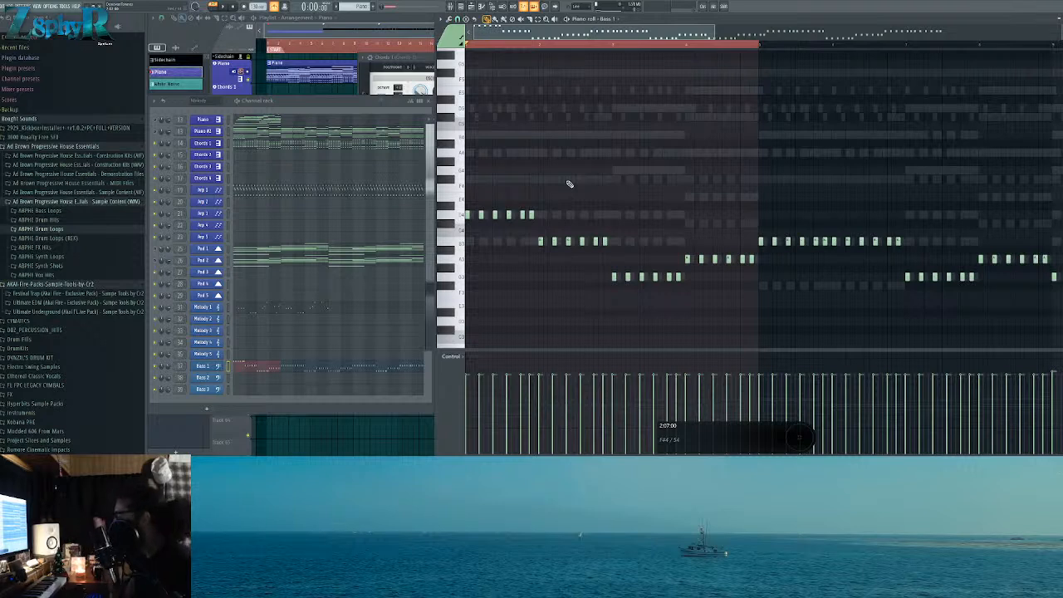
pyautogui.press('space')
pyautogui.press('space')
# Step: Try the first-bar Bass 1 notes at E4 and G4 during playback
pyautogui.moveTo(547, 202); pyautogui.dragTo(468, 218)
pyautogui.hotkey('shift', 'Up')
pyautogui.hotkey('shift', 'Up')
pyautogui.press('space')
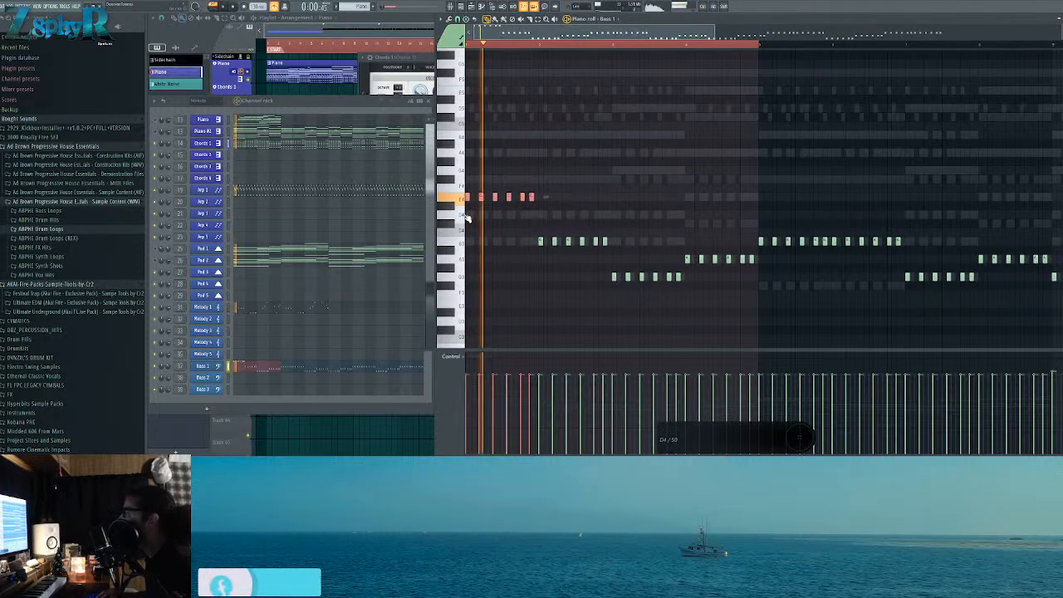
pyautogui.hotkey('shift', 'Up')
pyautogui.hotkey('shift', 'Up')
pyautogui.hotkey('shift', 'Up')
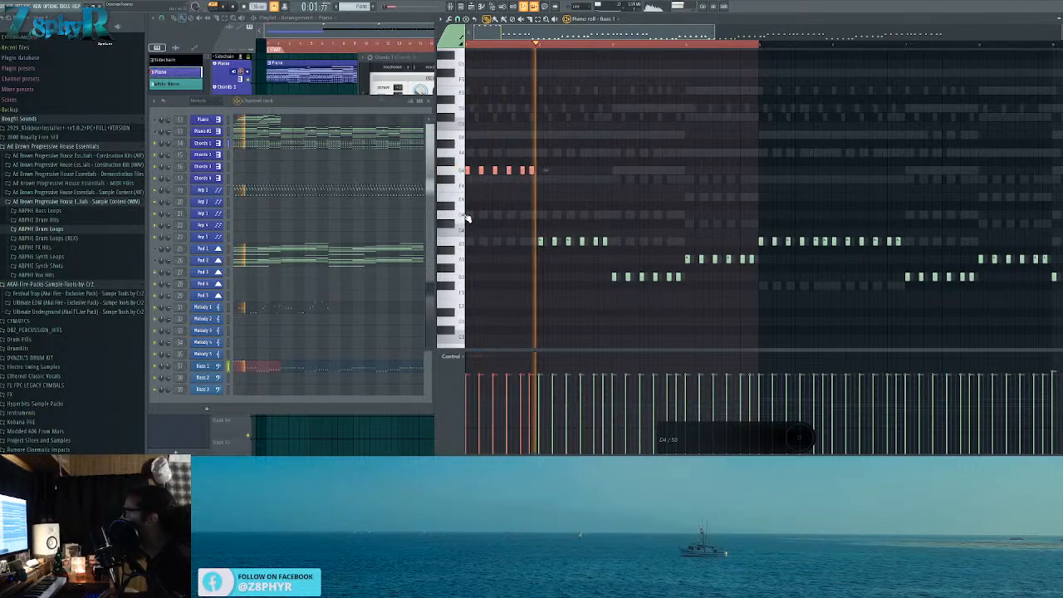
# Step: Lower the first-bar Bass 1 notes by an octave, raise them to B3 and restart playback
pyautogui.hotkey('ctrl', 'Down')
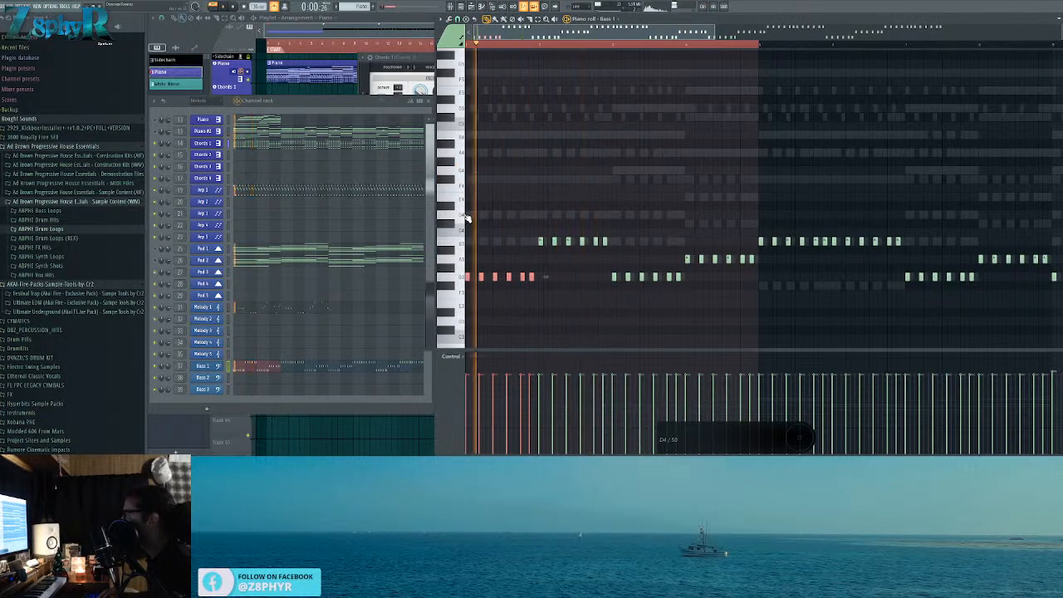
pyautogui.hotkey('shift', 'Up')
pyautogui.hotkey('shift', 'Up')
pyautogui.hotkey('shift', 'Up')
pyautogui.press('space')
pyautogui.press('space')
# Step: Raise the second-bar Bass 1 notes to D4 and clear the note selection
pyautogui.moveTo(629, 238); pyautogui.dragTo(544, 253)
pyautogui.hotkey('shift', 'Up')
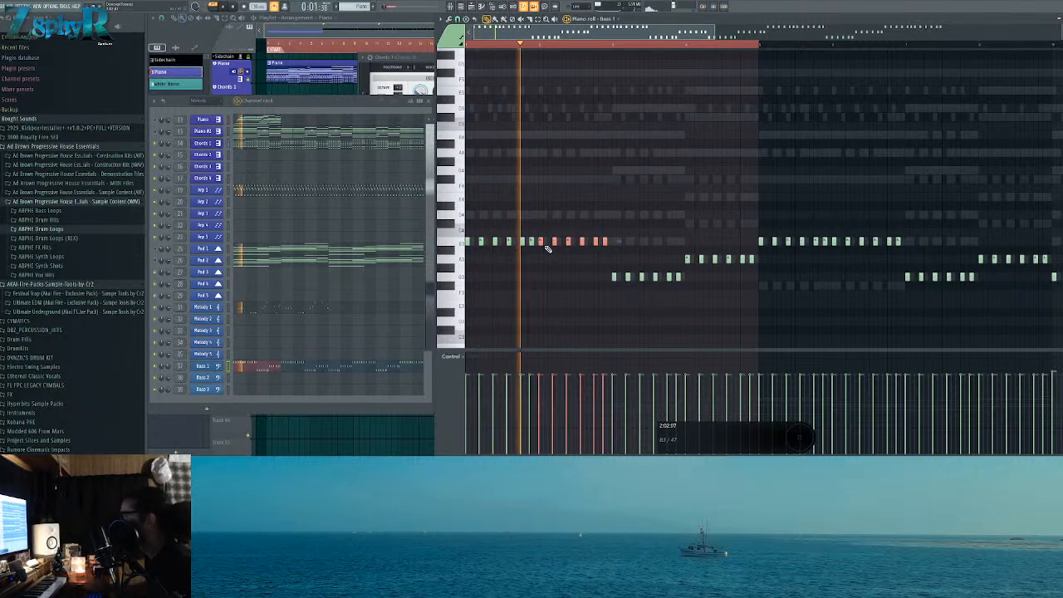
pyautogui.hotkey('shift', 'Up')
pyautogui.hotkey('shift', 'Up')
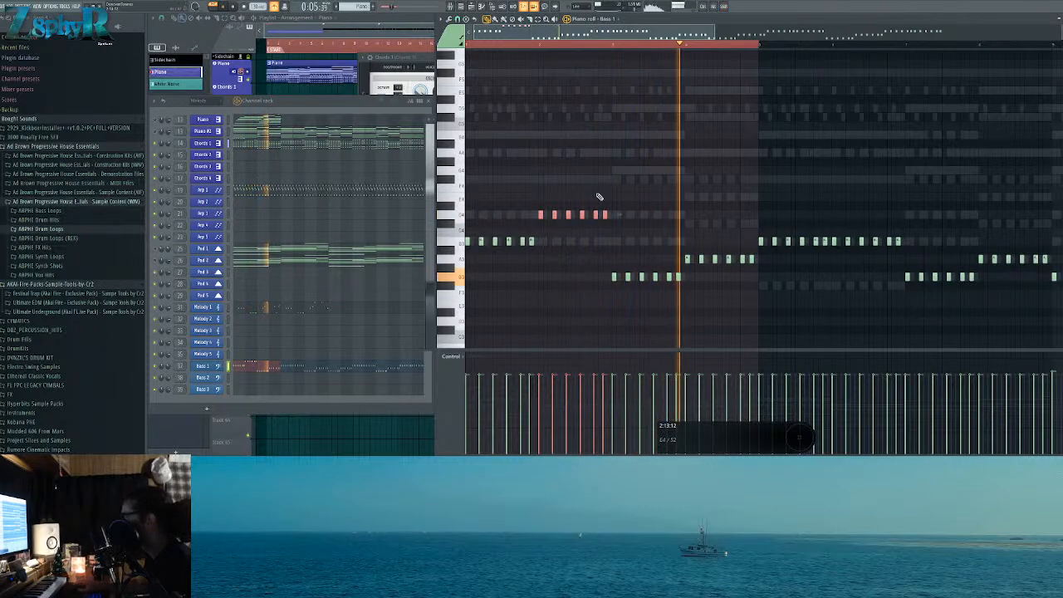
pyautogui.moveTo(914, 229); pyautogui.dragTo(834, 253)
pyautogui.keyDown('ctrl'); pyautogui.click(731, 211); pyautogui.keyUp('ctrl')
pyautogui.keyDown('ctrl'); pyautogui.click(664, 184); pyautogui.keyUp('ctrl')
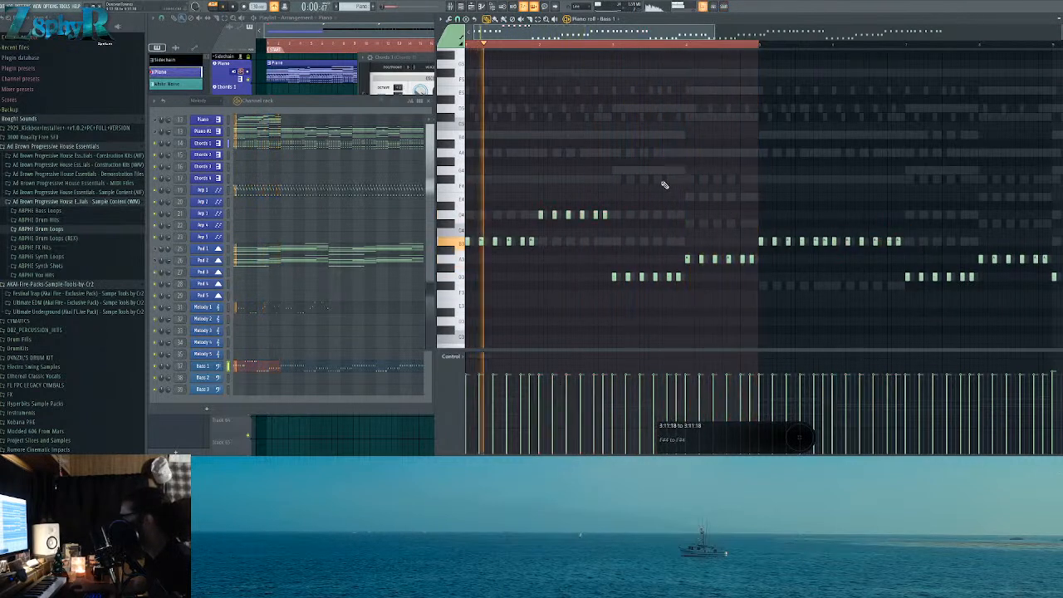
# Step: Return to the Chords 1 notes, raise the first four top notes of bar 2 to E5 and resume playback
pyautogui.doubleClick(251, 146)
pyautogui.press('space')
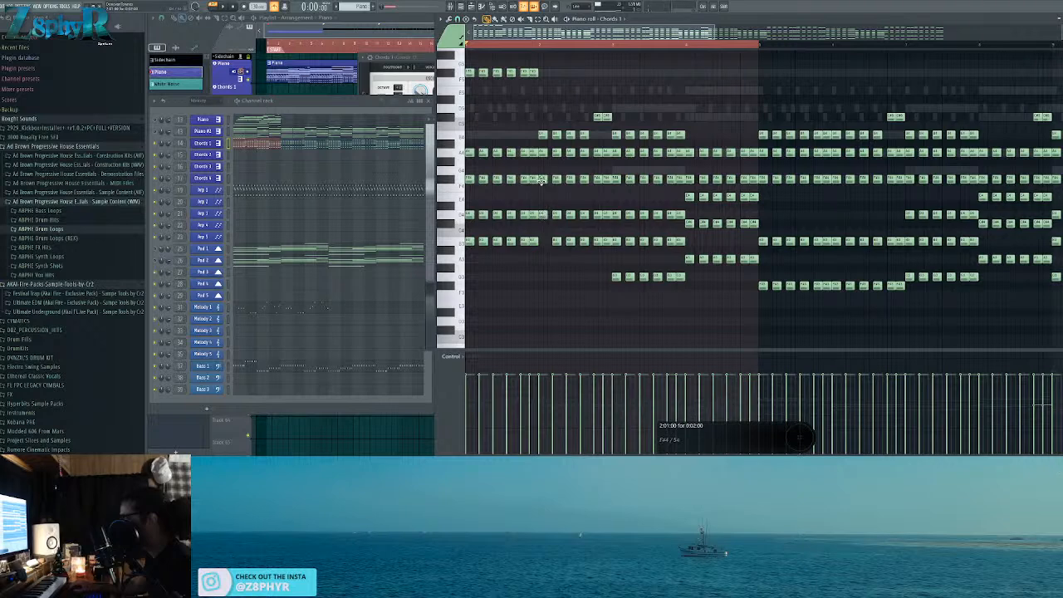
pyautogui.moveTo(594, 142); pyautogui.dragTo(519, 128)
pyautogui.hotkey('shift', 'Up')
pyautogui.hotkey('shift', 'Up')
pyautogui.hotkey('shift', 'Up')
pyautogui.hotkey('shift', 'Up')
pyautogui.hotkey('shift', 'Up')
pyautogui.press('space')
# Step: Move the last two top notes of Chords 1 bar 2 to E5 and delete the lowest notes in bar 3
pyautogui.click(602, 116)
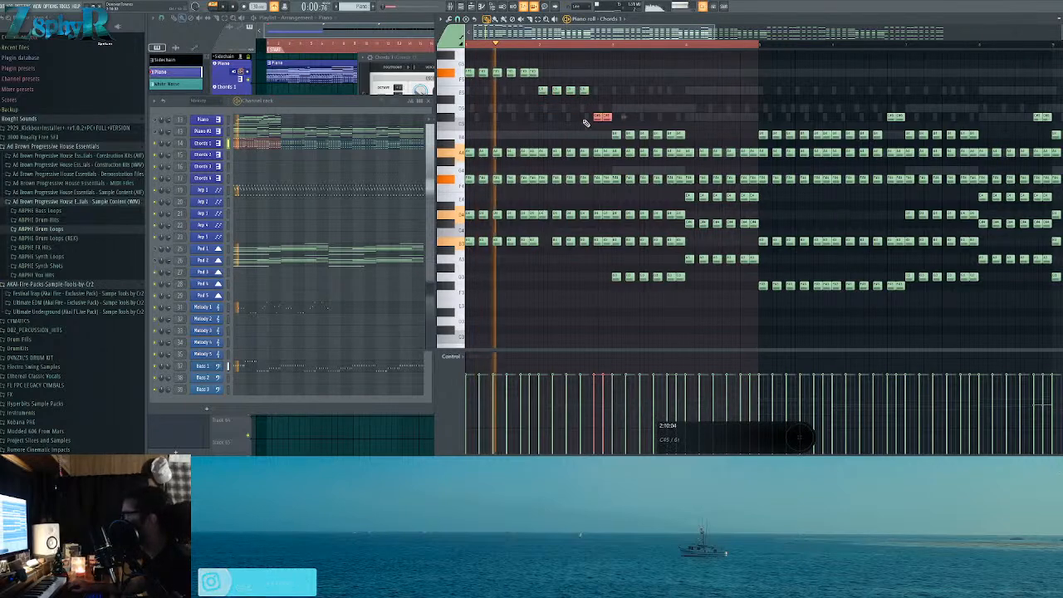
pyautogui.moveTo(602, 117); pyautogui.dragTo(601, 90)
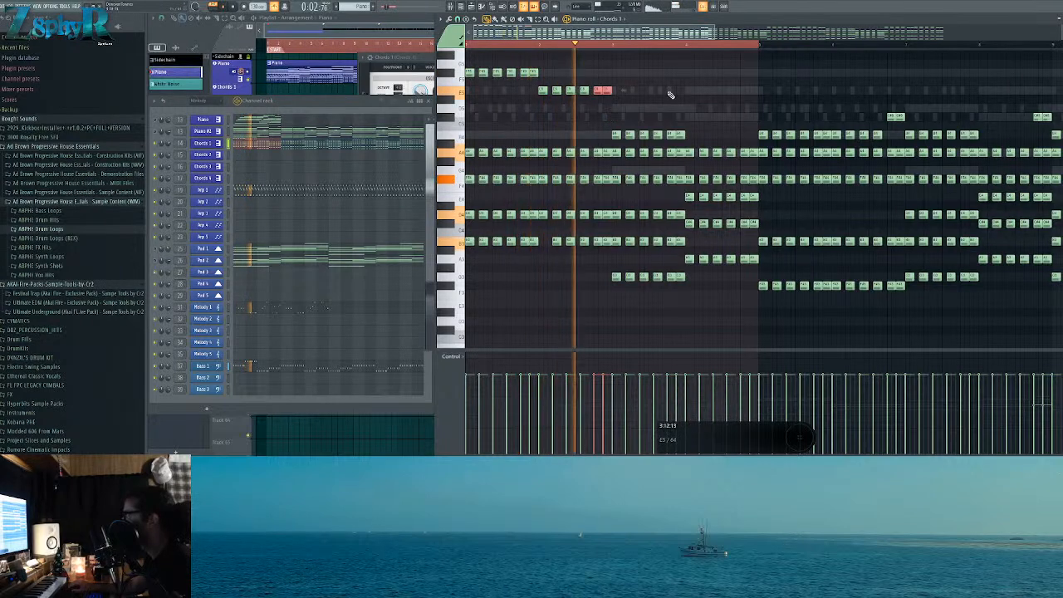
pyautogui.moveTo(702, 288)
pyautogui.mouseDown()
pyautogui.moveTo(565, 281)
pyautogui.moveTo(698, 276)
pyautogui.mouseUp()
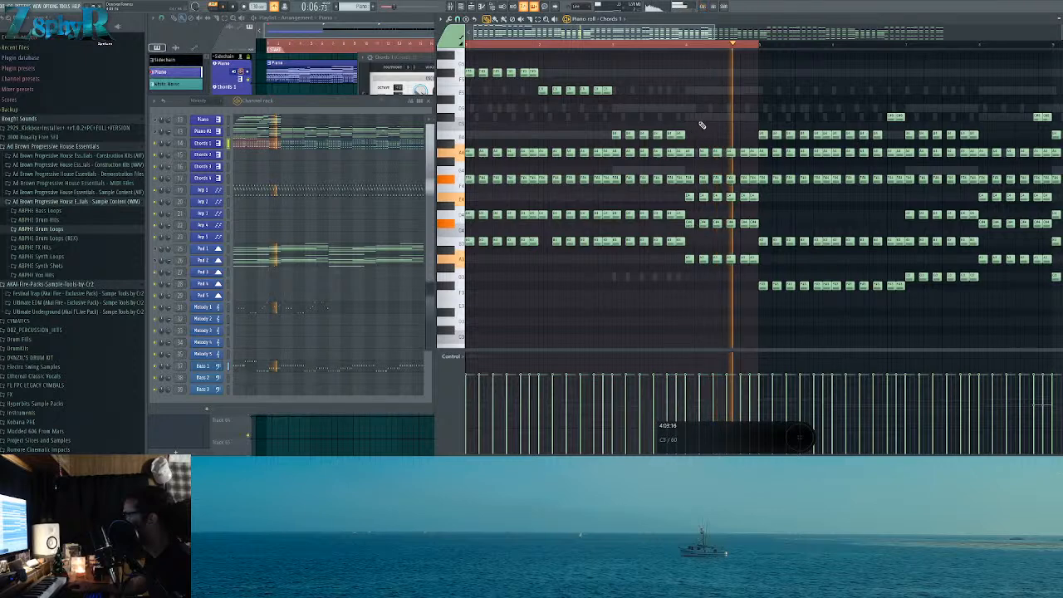
pyautogui.scroll(3, 679, 137)
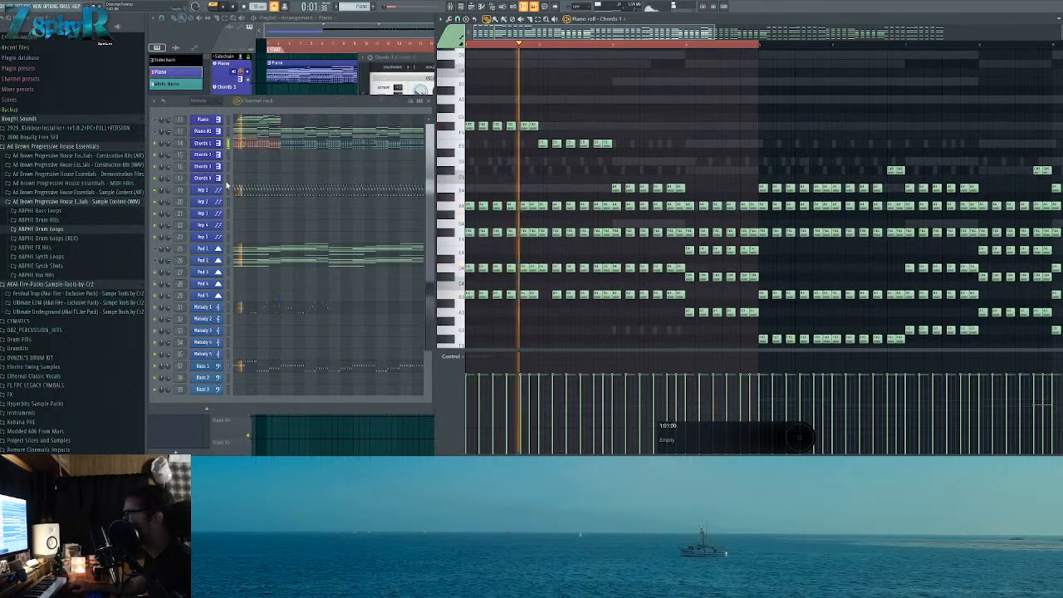
# Step: Stop playback and load the Nexus 2 synthesizer into the Arp 1 channel
pyautogui.rightClick(227, 187)
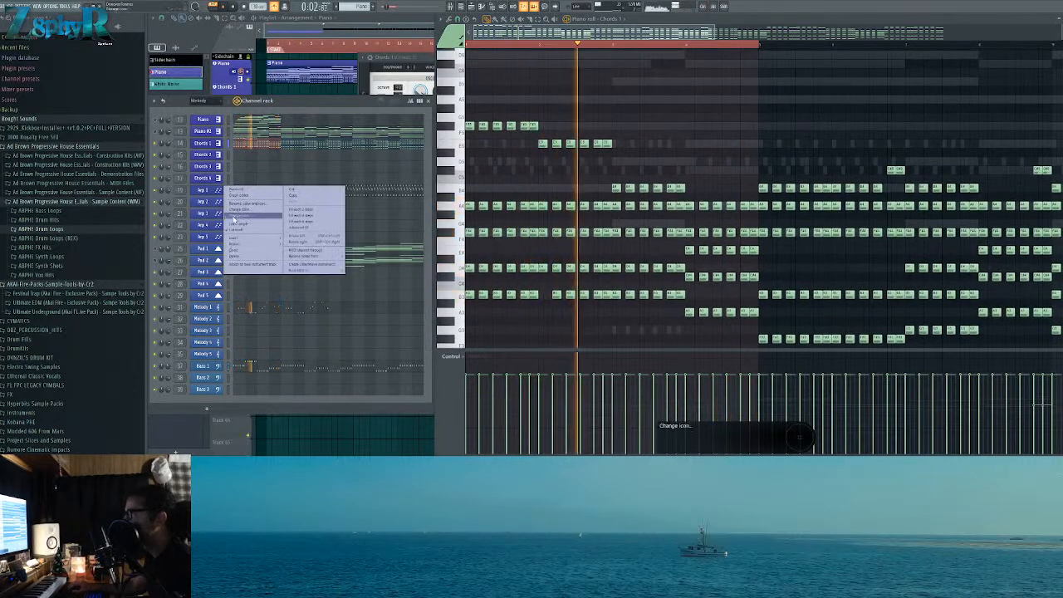
pyautogui.click(235, 158)
pyautogui.press('space')
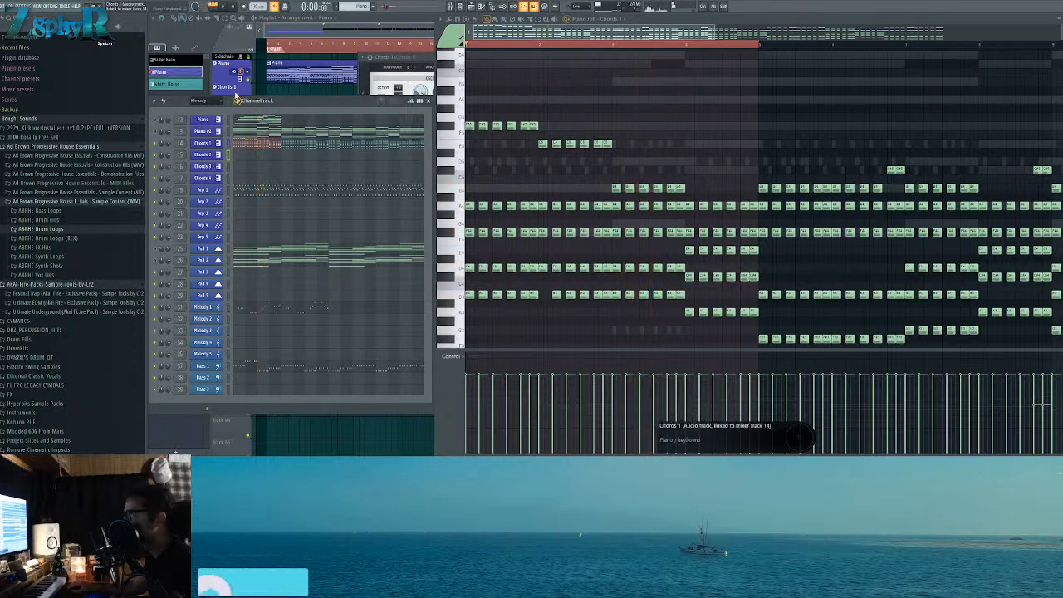
pyautogui.rightClick(227, 188)
pyautogui.moveTo(249, 242)
pyautogui.moveTo(307, 259)
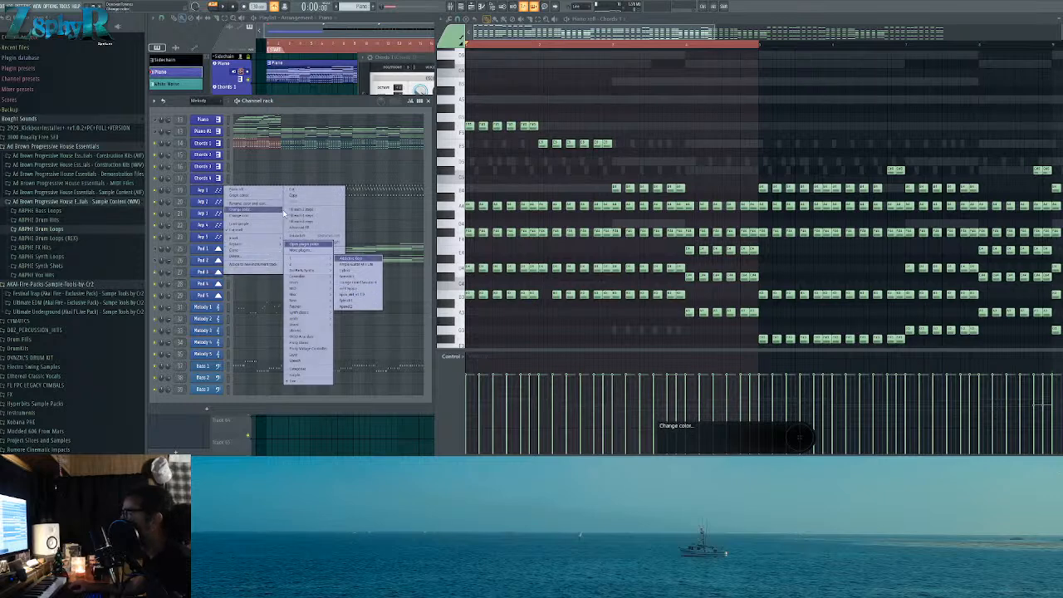
pyautogui.click(368, 291)
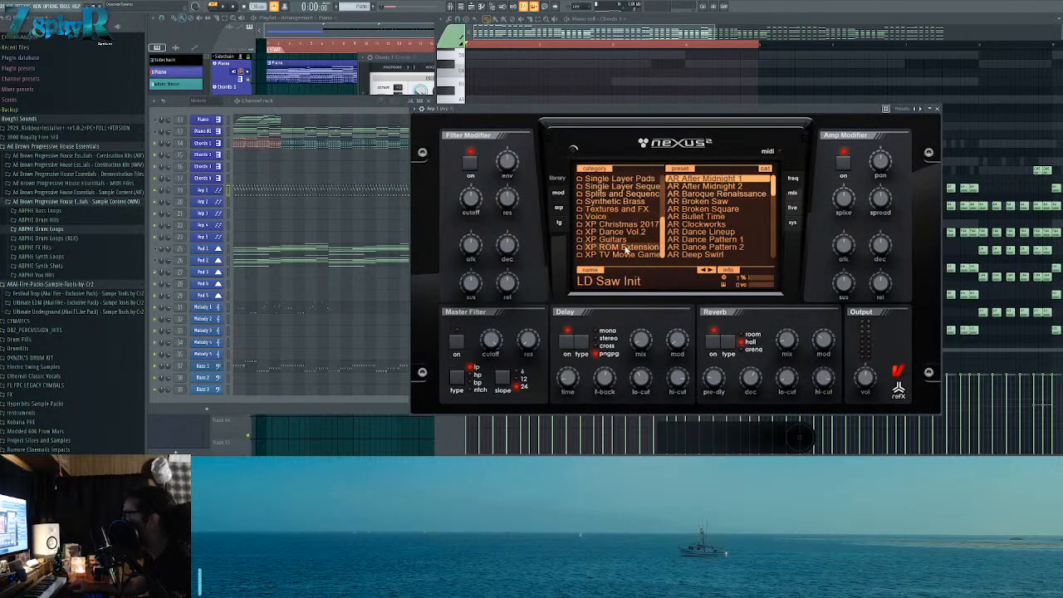
# Step: Load the AR Long Puffs preset from the XP ROM Extension category for Arp 1
pyautogui.click(625, 247)
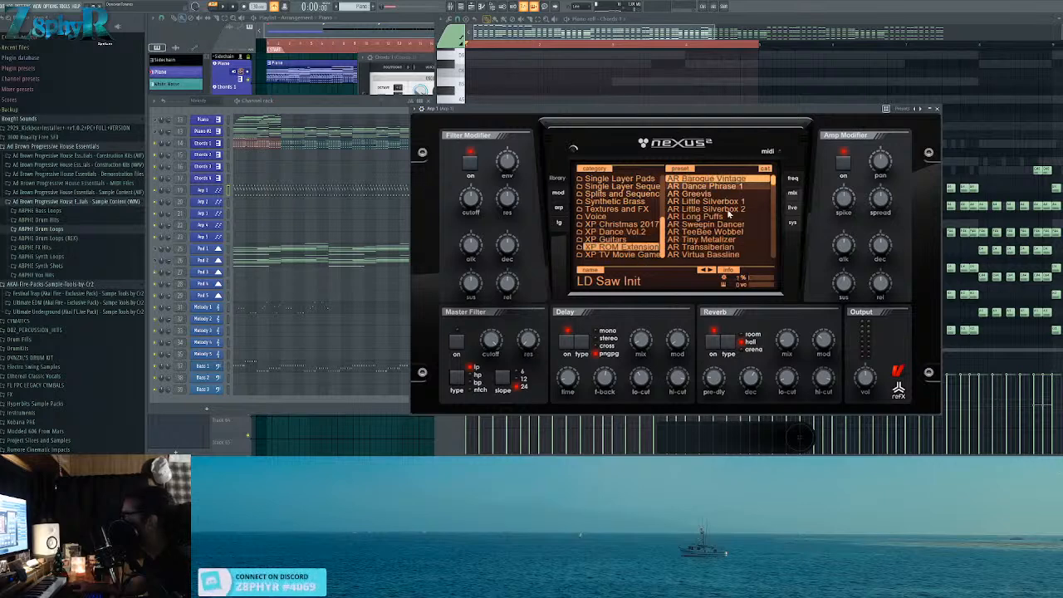
pyautogui.click(698, 215)
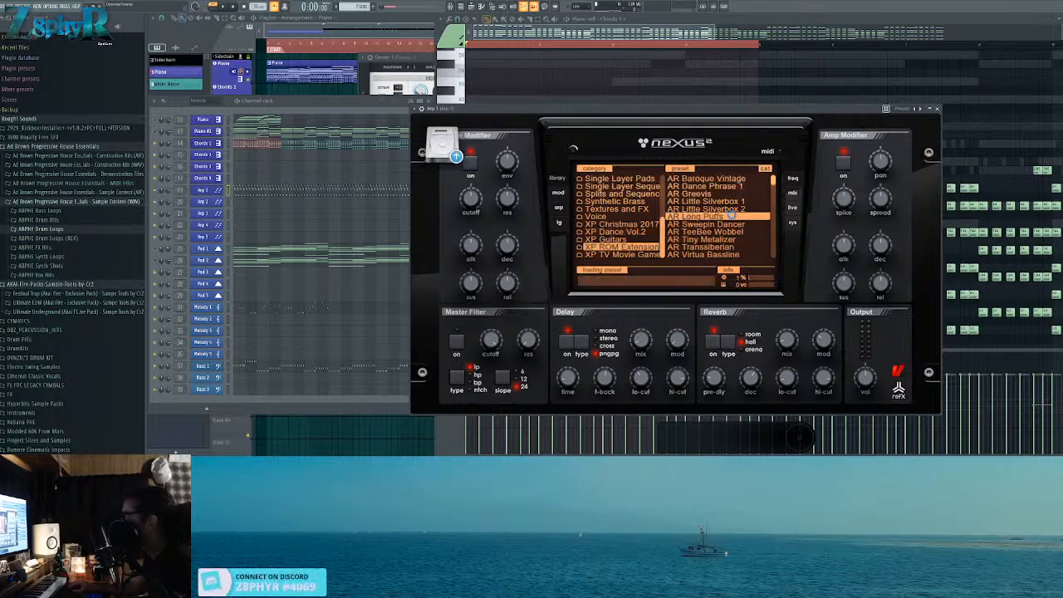
# Step: Start playback, audition the AR Little Silverbox 2 and AR Little Silverbox 1 presets for Arp 1, and set its channel volume to 14%
pyautogui.click(162, 196)
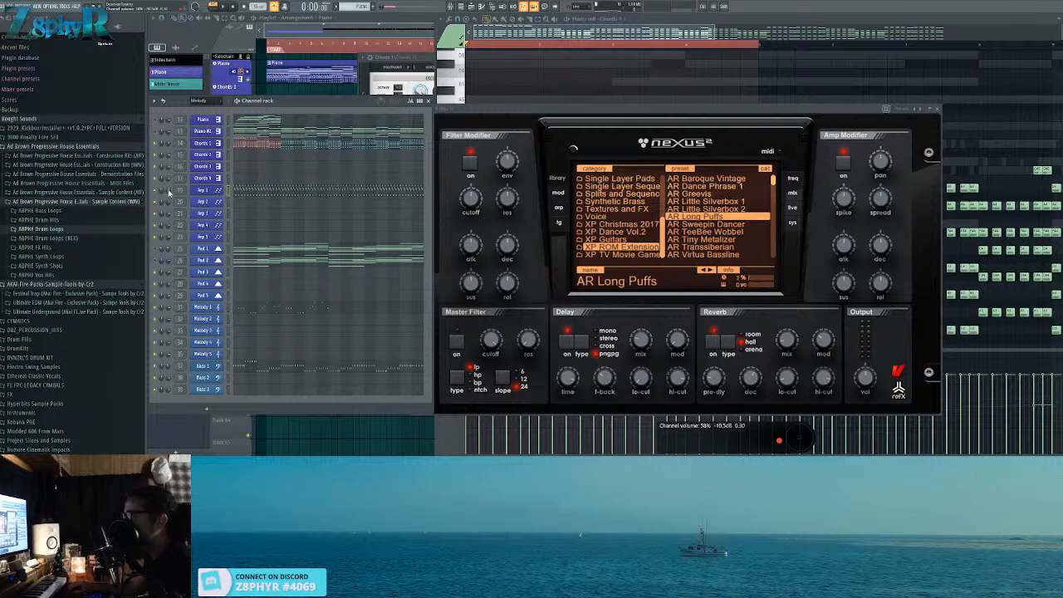
pyautogui.press('space')
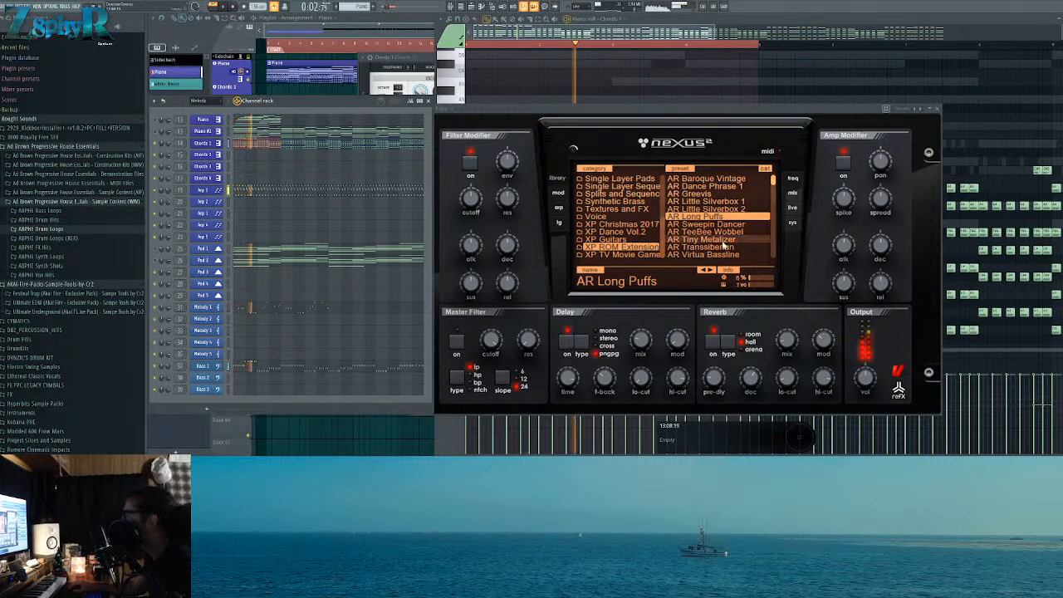
pyautogui.click(726, 209)
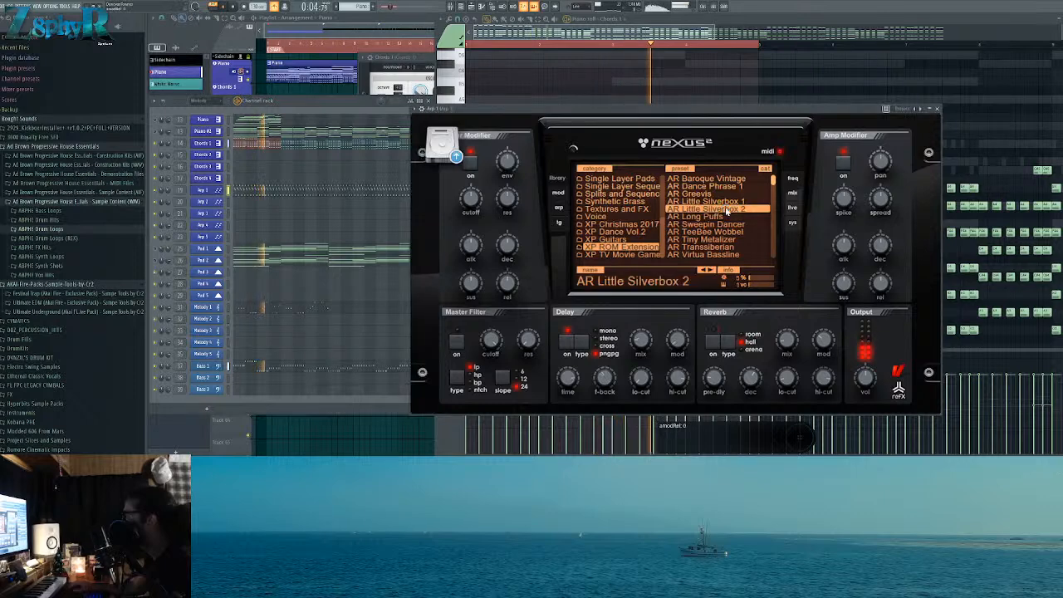
pyautogui.click(726, 203)
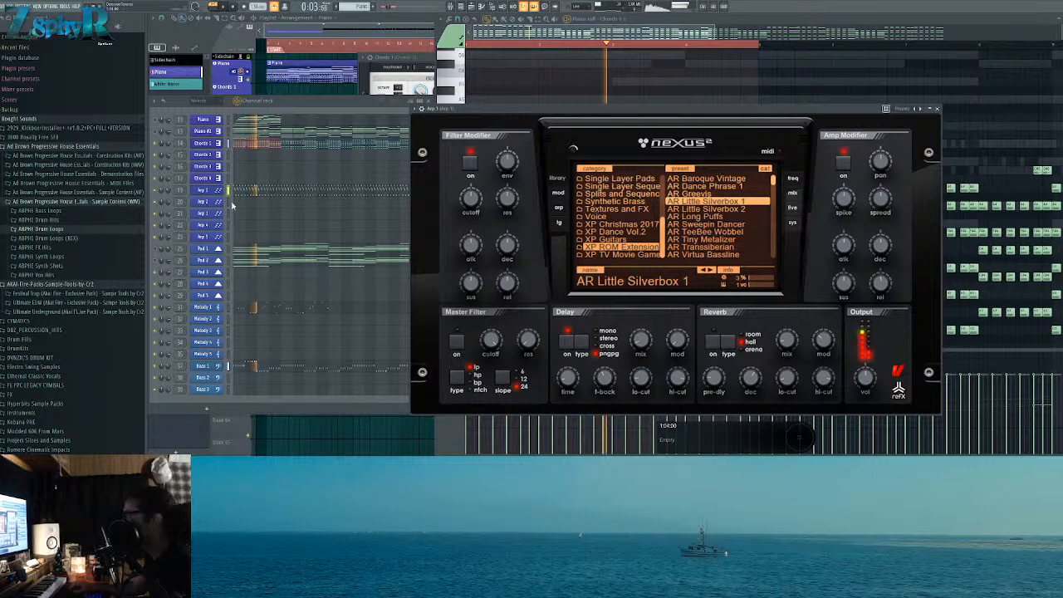
pyautogui.click(167, 192)
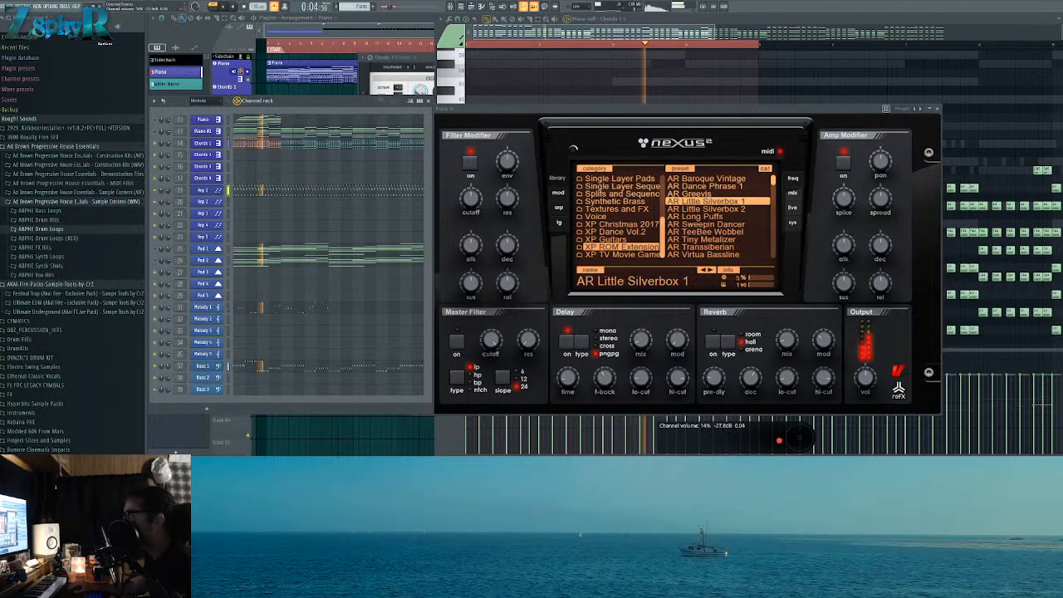
# Step: Audition the AR Transsiberian, AR Virtua Bassline, AR Whirly Upscrew and AR Wobbletec presets for Arp 1 while adjusting its channel volume
pyautogui.click(716, 249)
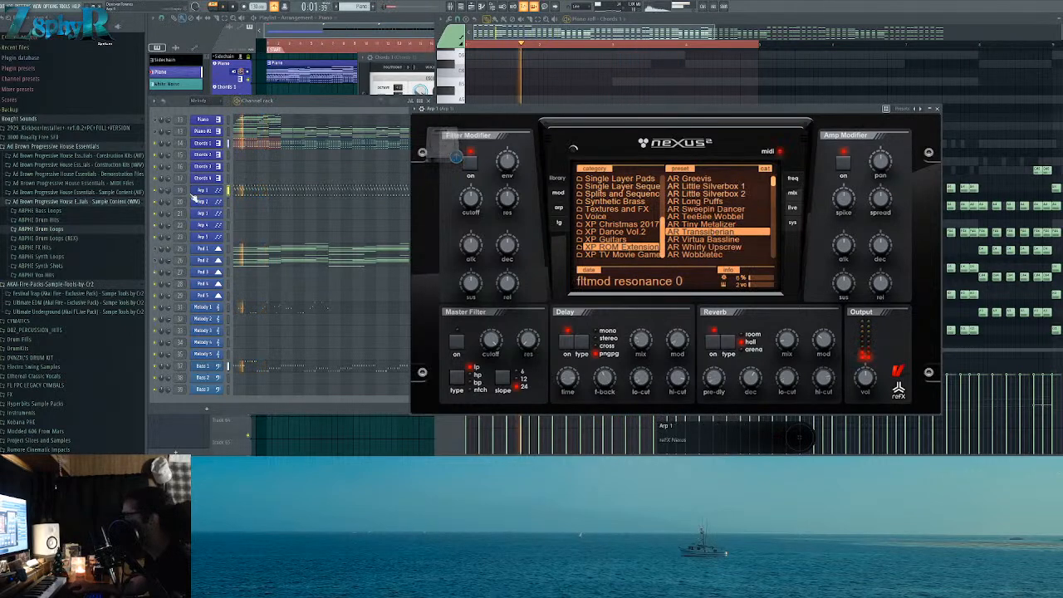
pyautogui.moveTo(168, 191); pyautogui.dragTo(168, 188)
pyautogui.click(696, 239)
pyautogui.click(704, 247)
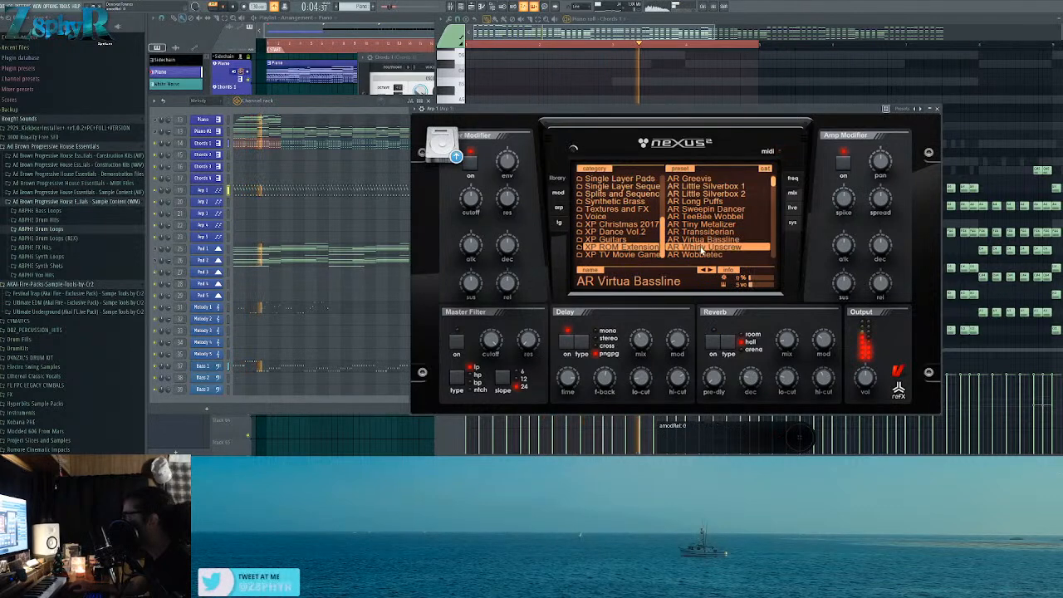
pyautogui.click(716, 255)
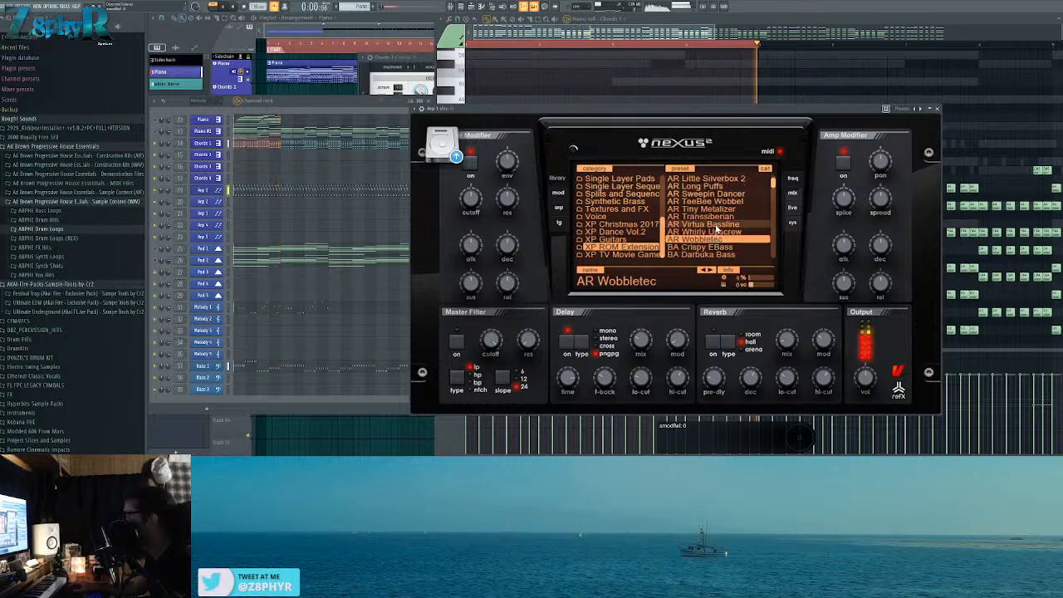
# Step: Load the AR Baroque Vintage preset for Arp 1 and adjust its master filter cutoff during playback
pyautogui.scroll(3, 712, 235)
pyautogui.click(707, 179)
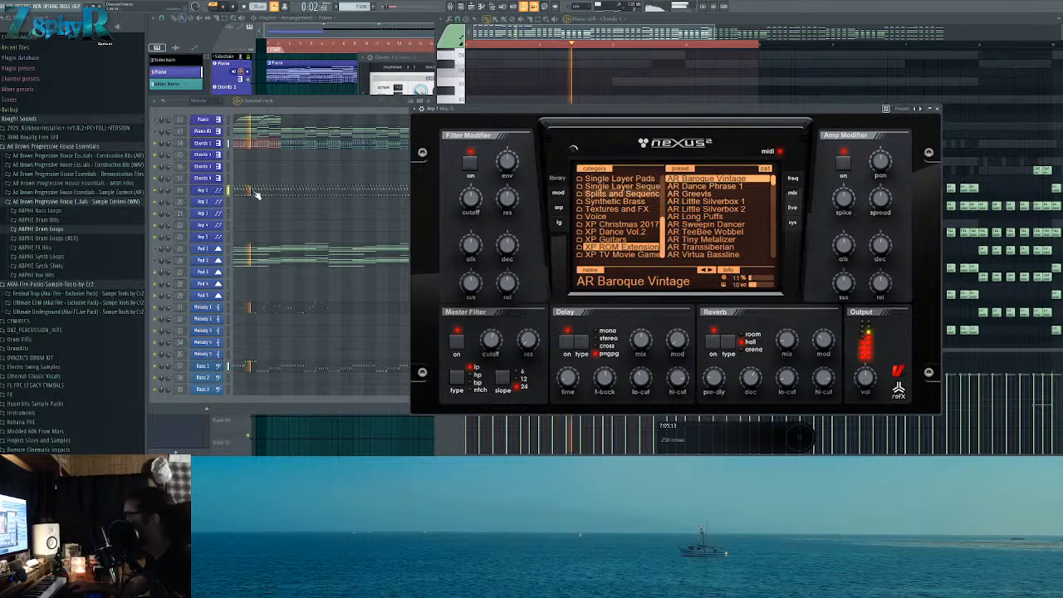
pyautogui.doubleClick(280, 197)
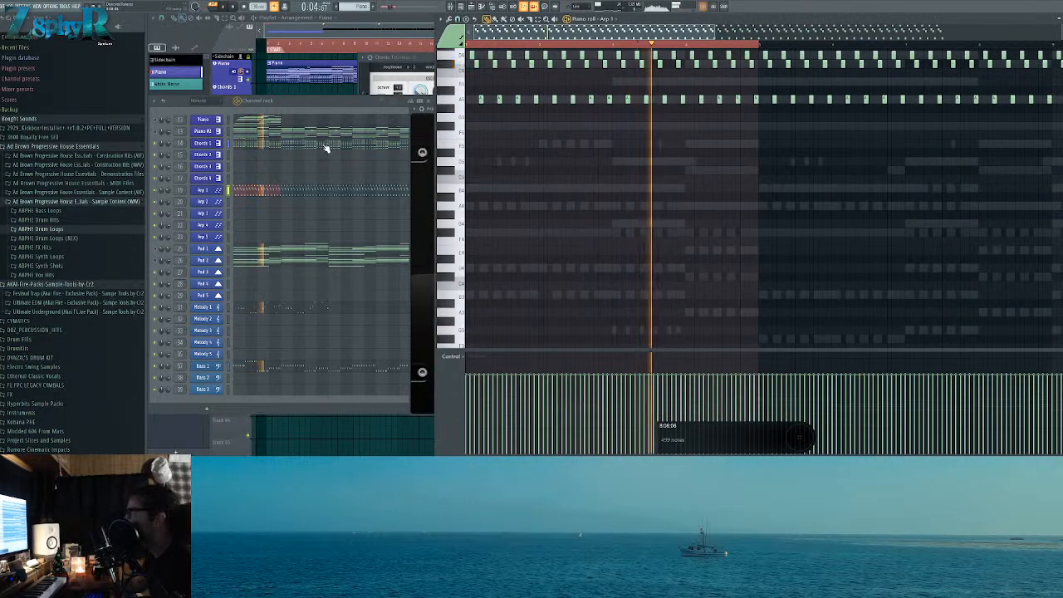
pyautogui.click(202, 189)
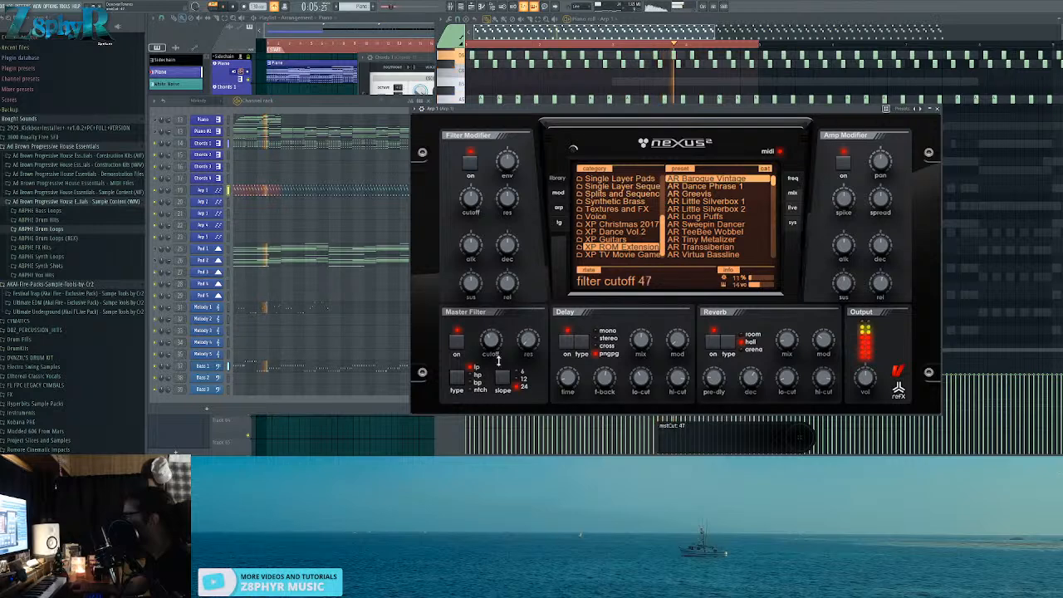
pyautogui.moveTo(515, 325); pyautogui.dragTo(536, 269)
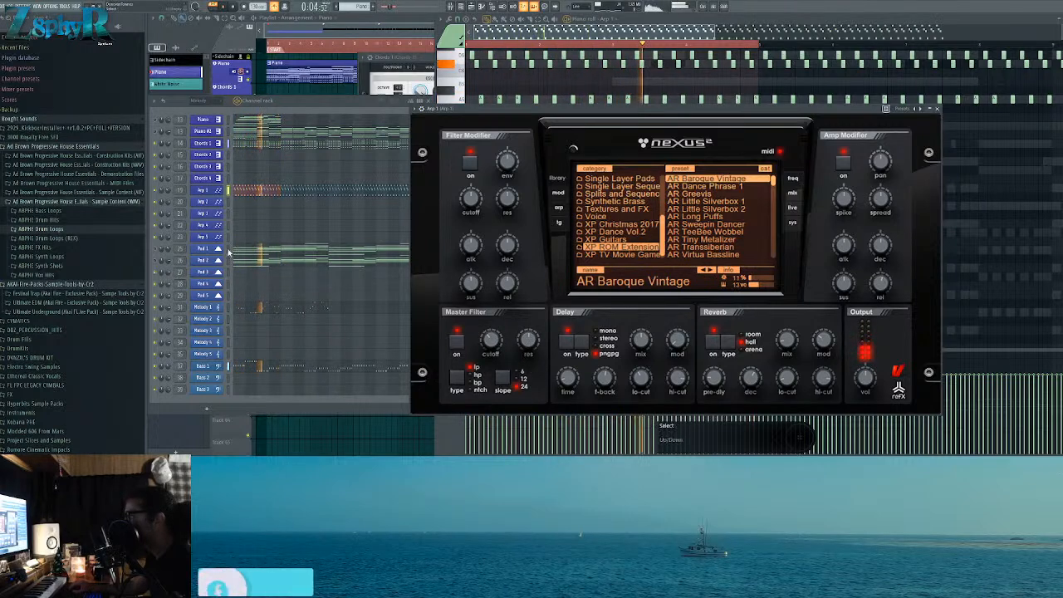
# Step: Unmute Pad 1 and slice its sustained notes at the start of bar 4
pyautogui.click(156, 250)
pyautogui.click(267, 253)
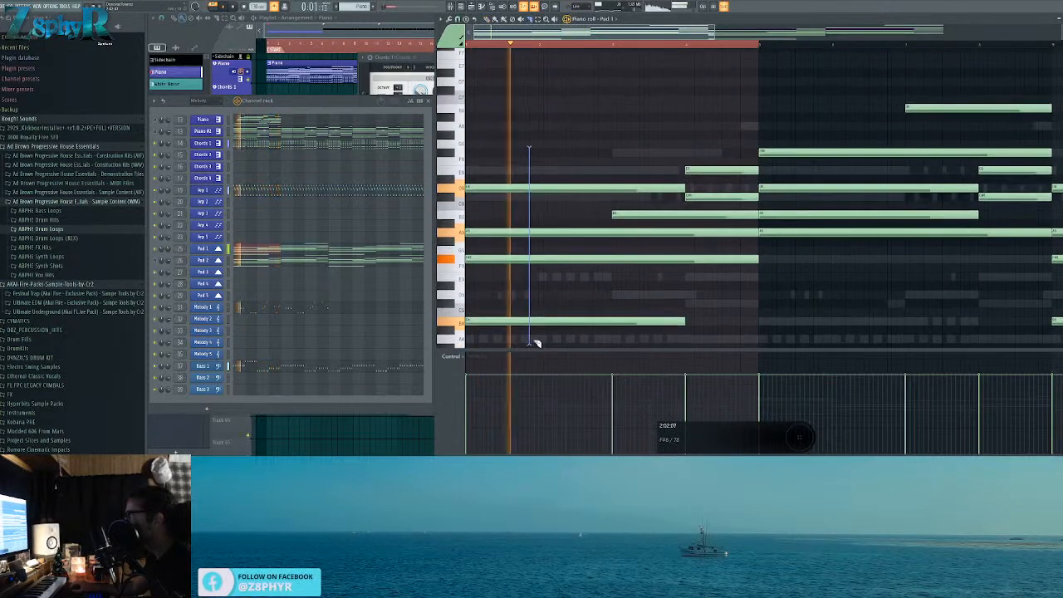
pyautogui.moveTo(750, 147)
pyautogui.mouseDown()
pyautogui.moveTo(728, 302)
pyautogui.moveTo(686, 297)
pyautogui.mouseUp()
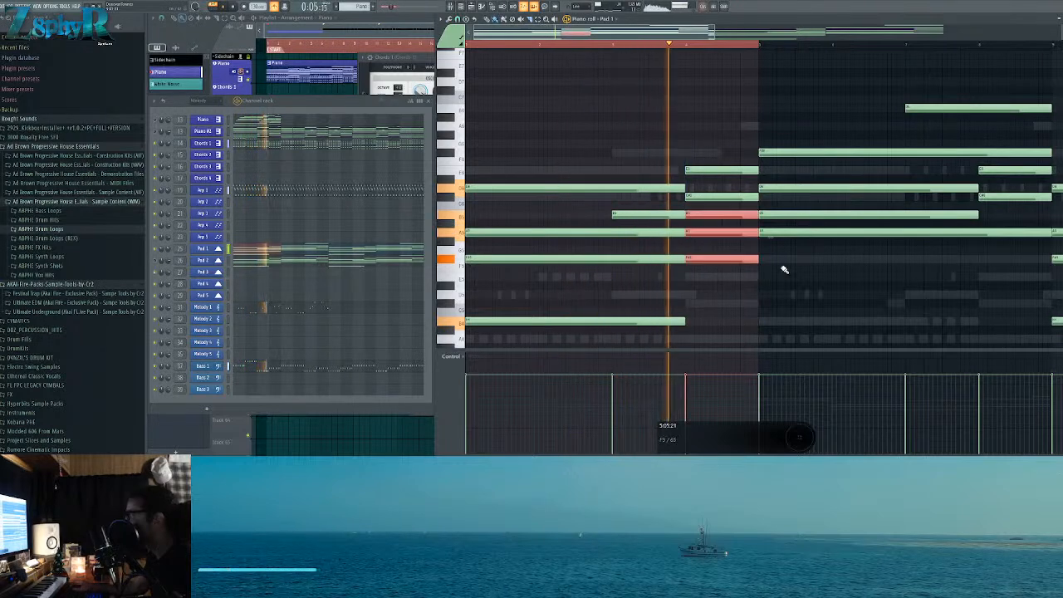
# Step: Transpose all Pad 1 notes up one octave and pan the Pad 1 channel 14% left
pyautogui.scroll(3, 794, 273)
pyautogui.hotkey('ctrl', 'd')
pyautogui.scroll(-4, 790, 274)
pyautogui.hotkey('ctrl', 'Up')
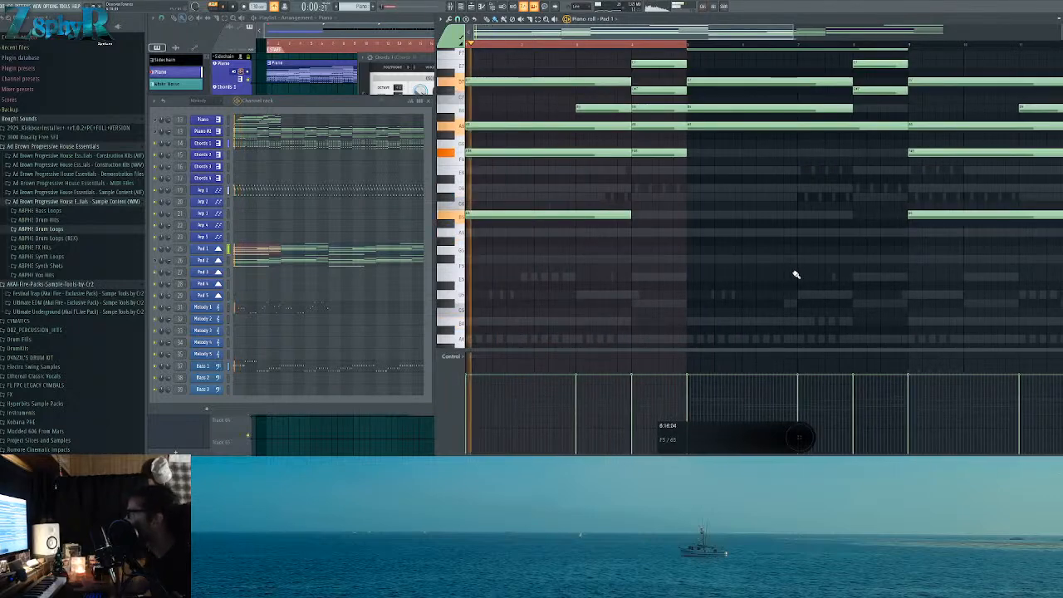
pyautogui.scroll(4, 773, 276)
pyautogui.moveTo(167, 249); pyautogui.dragTo(163, 250)
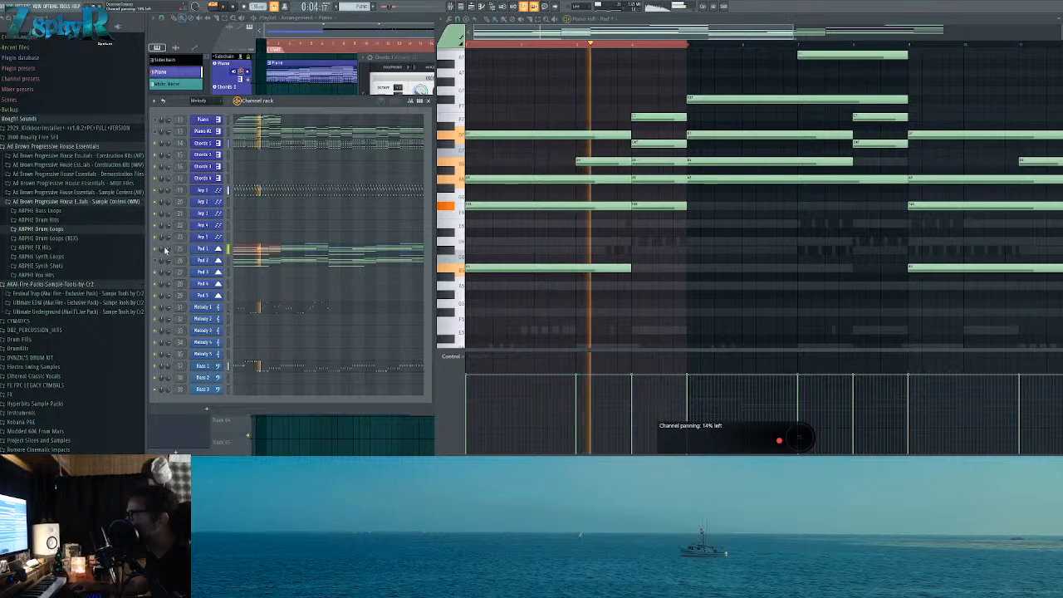
# Step: Set the Arp 1 channel volume to 41%
pyautogui.click(202, 191)
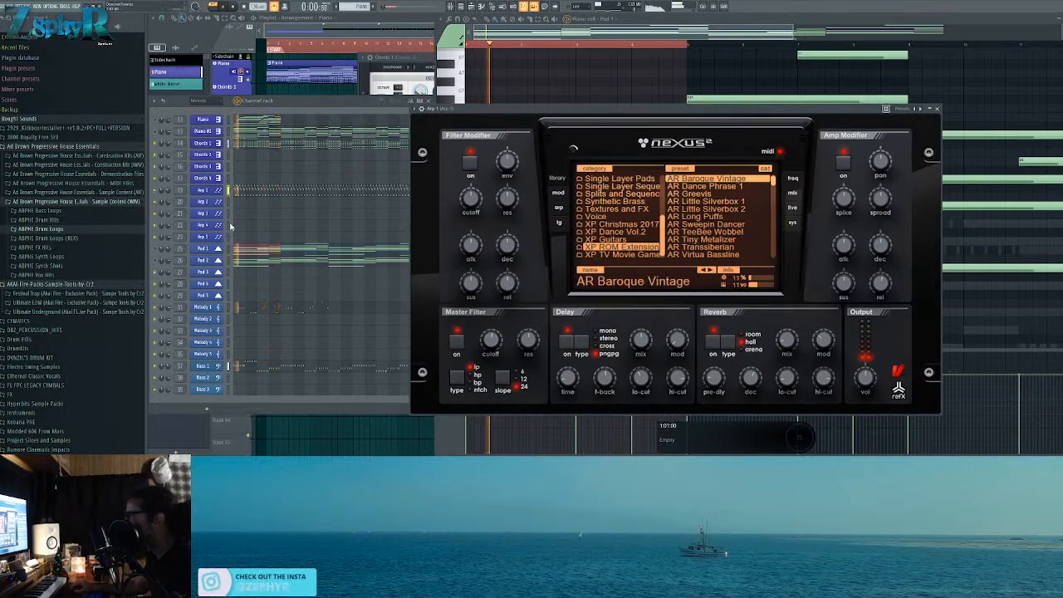
pyautogui.moveTo(168, 191); pyautogui.dragTo(168, 196)
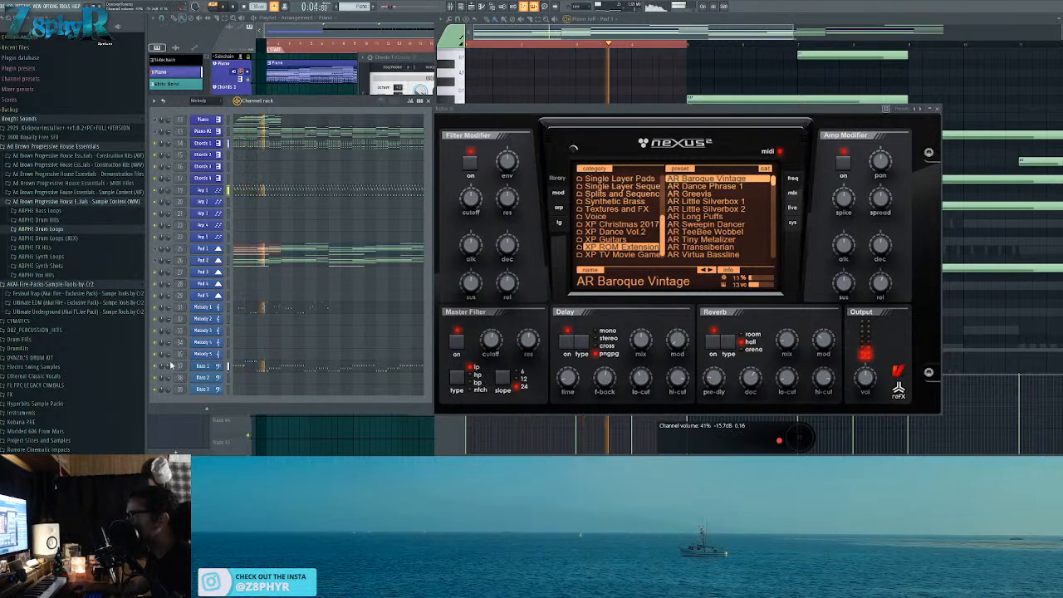
# Step: Set the Bass 1 synth's compression type to Heating and its master volume to -9.4 dB
pyautogui.click(202, 366)
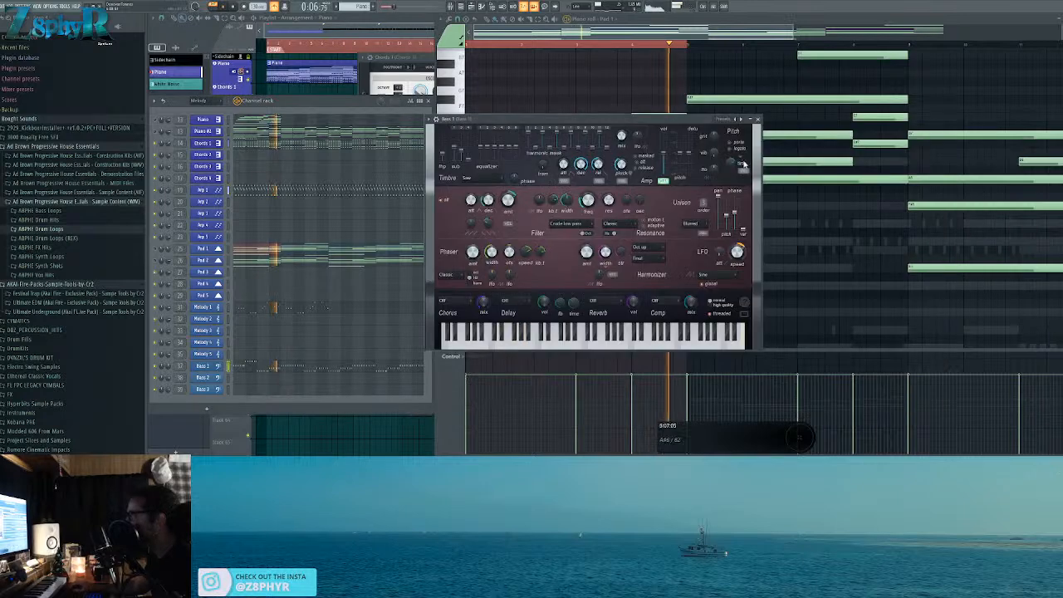
pyautogui.click(666, 301)
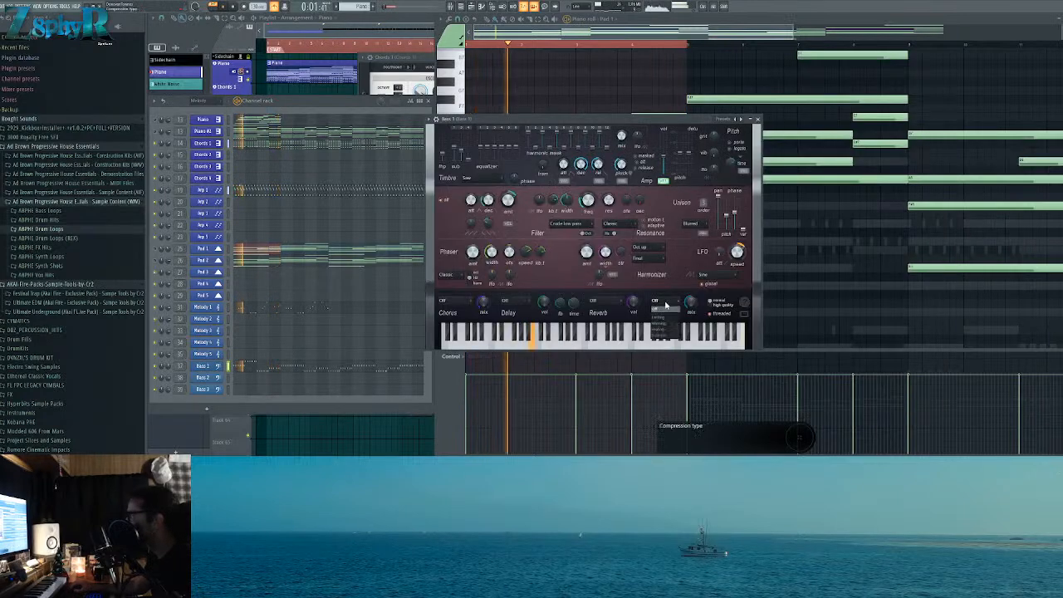
pyautogui.click(667, 330)
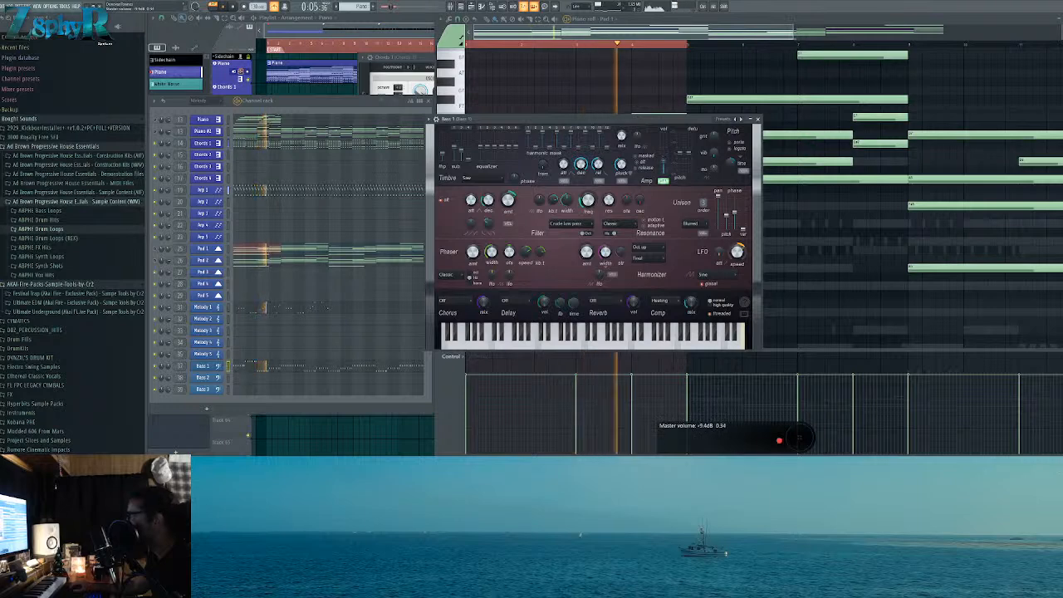
pyautogui.click(758, 119)
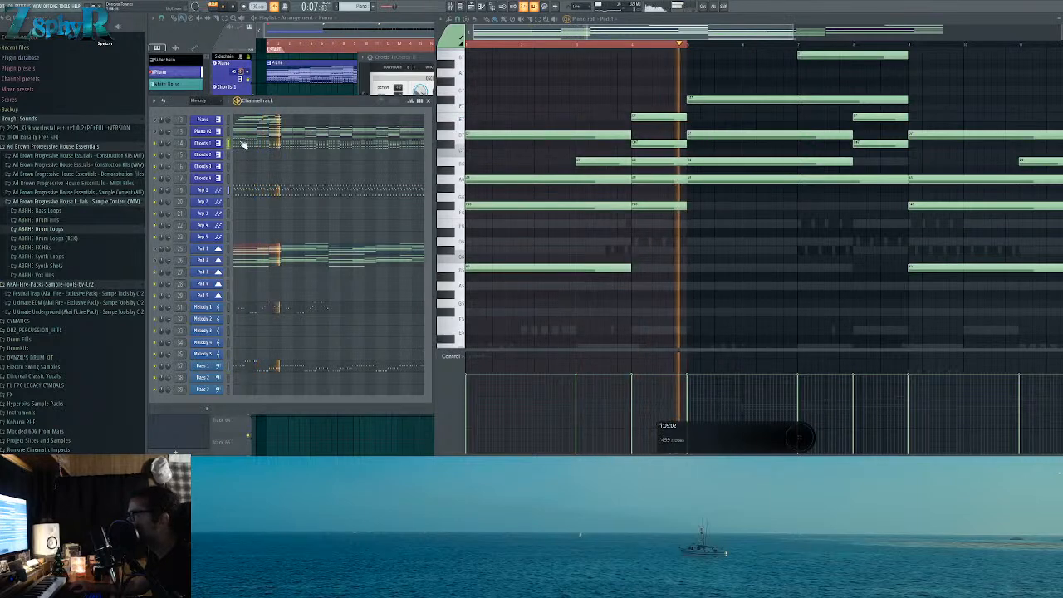
# Step: Unmute Piano #2 and delete its lowest notes across the first four bars
pyautogui.click(202, 143)
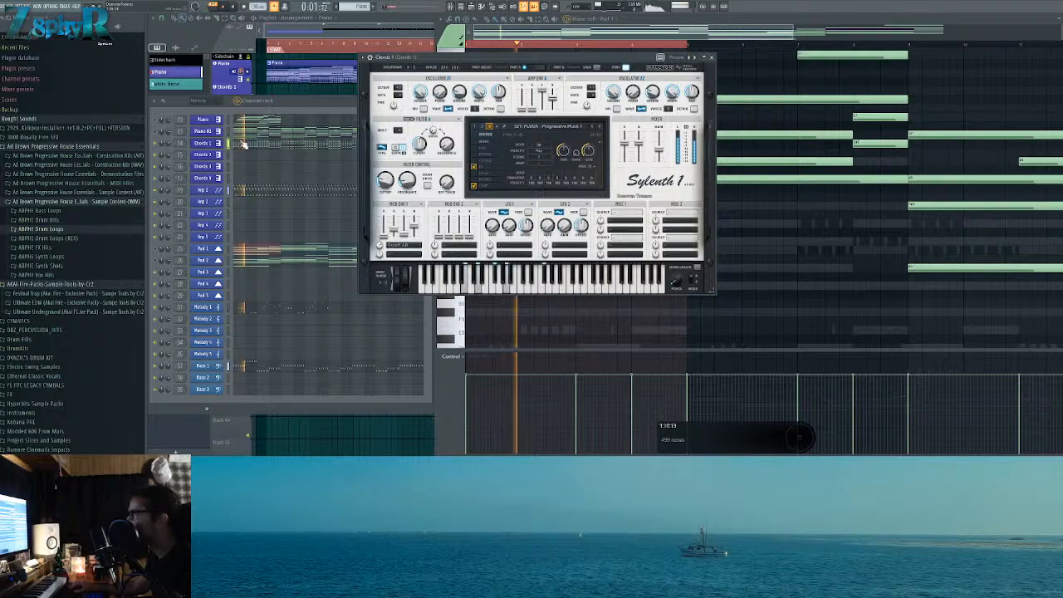
pyautogui.click(155, 131)
pyautogui.click(246, 133)
pyautogui.scroll(-6, 527, 230)
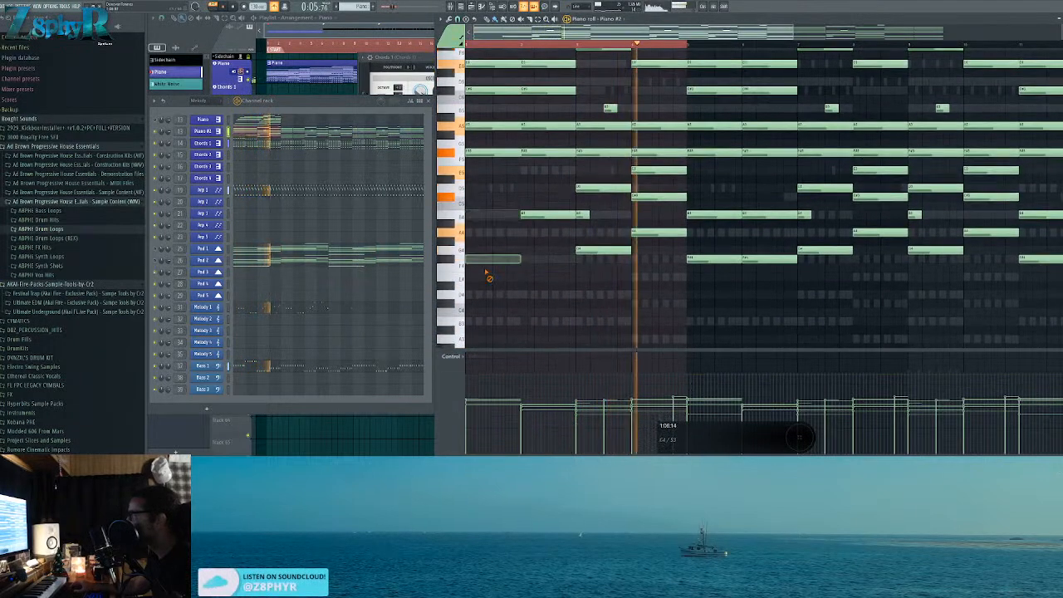
pyautogui.scroll(2, 548, 274)
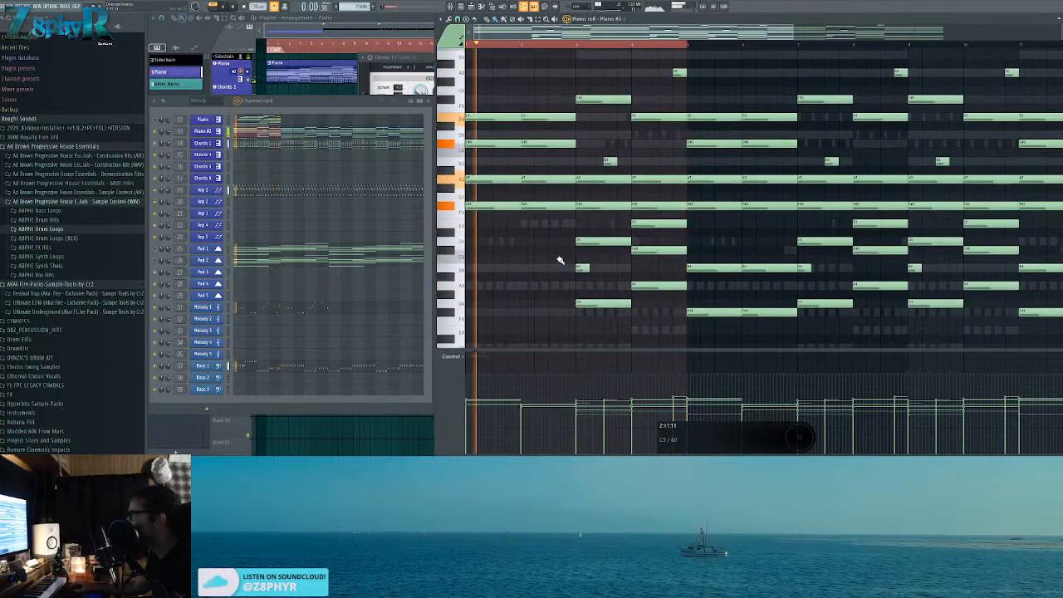
pyautogui.rightClick(585, 267)
pyautogui.rightClick(619, 303)
pyautogui.rightClick(657, 286)
pyautogui.rightClick(657, 249)
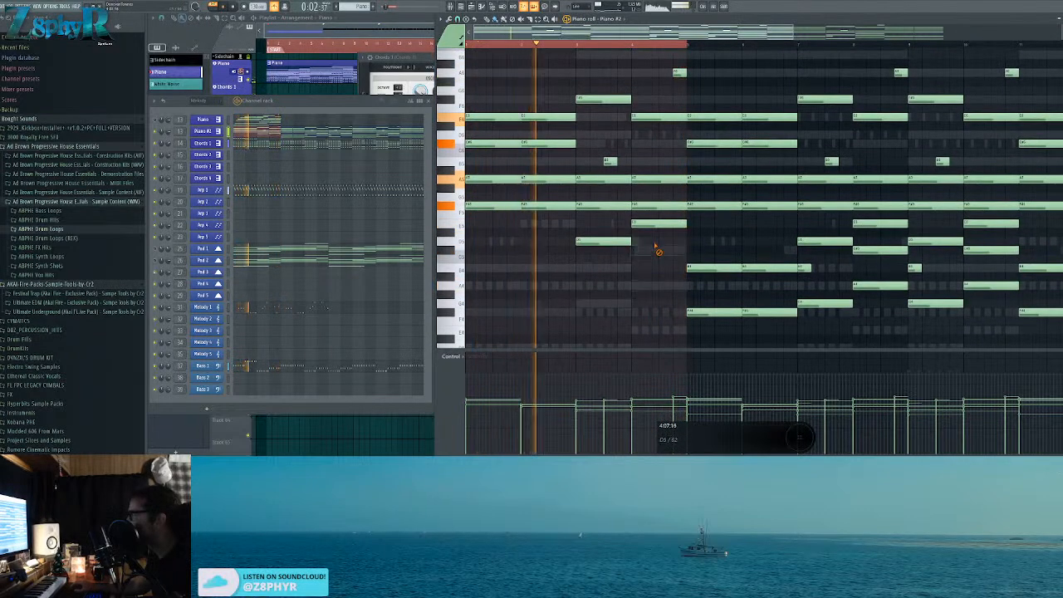
# Step: Lengthen the short B5 note in bar 3 of Piano #2 and stop playback
pyautogui.scroll(1, 653, 273)
pyautogui.scroll(1, 654, 289)
pyautogui.moveTo(614, 215); pyautogui.dragTo(635, 215)
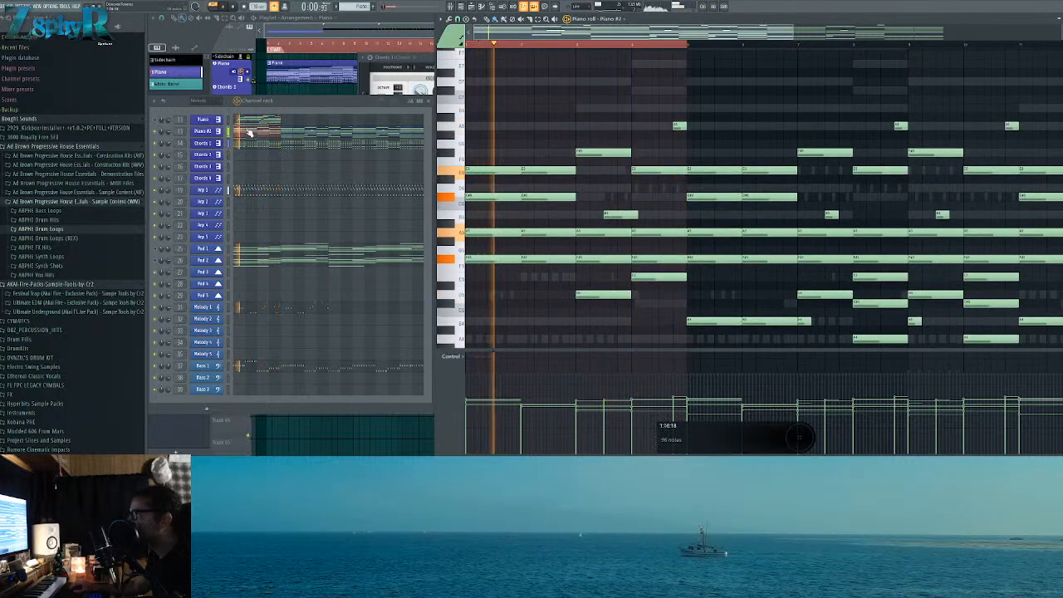
pyautogui.press('space')
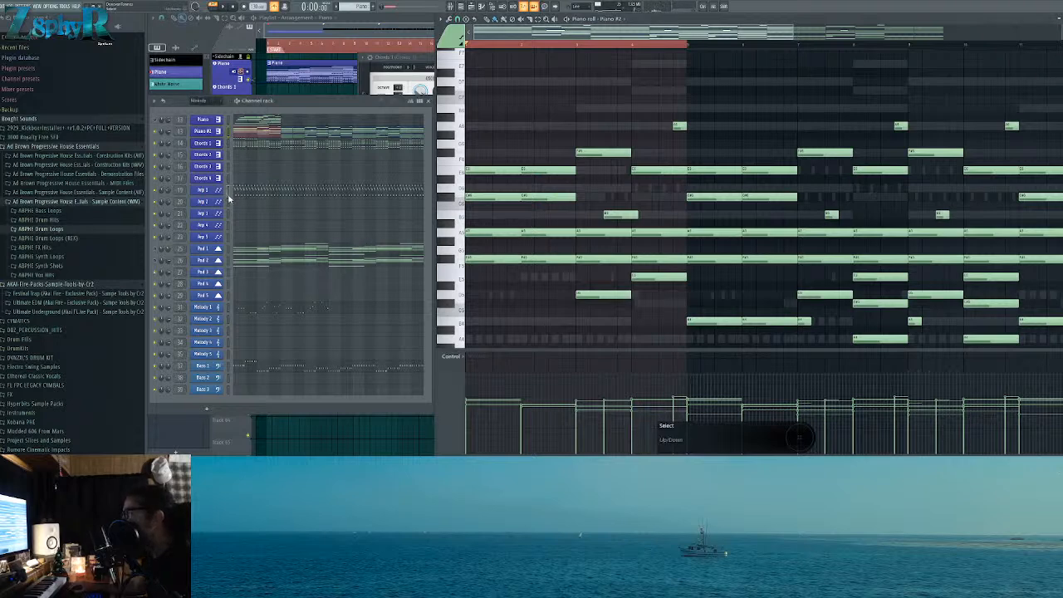
# Step: Bring up the Pad 1 notes, play the section briefly and open Pad 1's Sylenth1 synthesizer
pyautogui.click(297, 251)
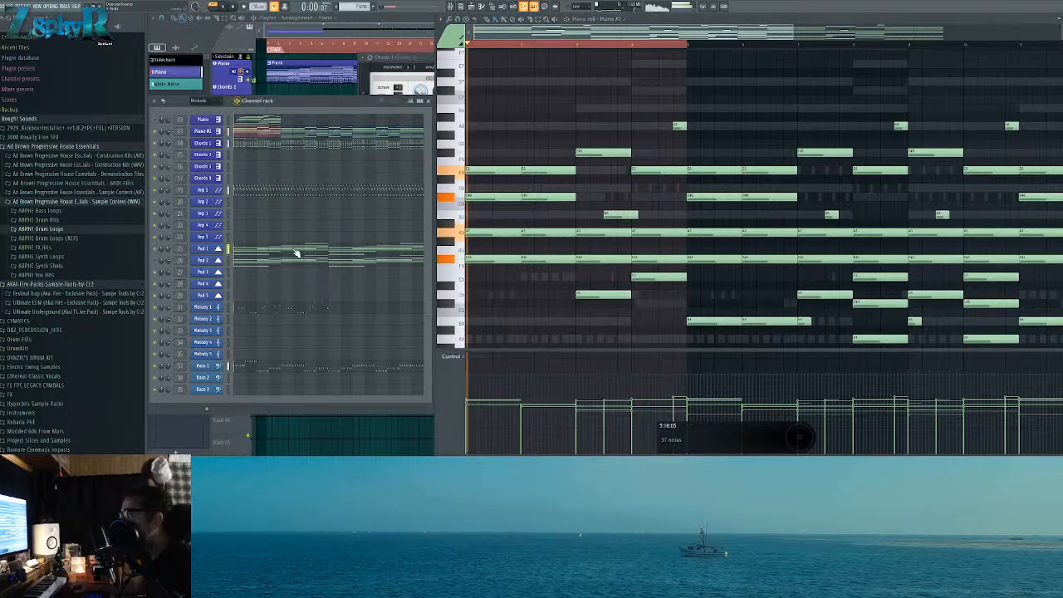
pyautogui.press('space')
pyautogui.scroll(-2, 492, 256)
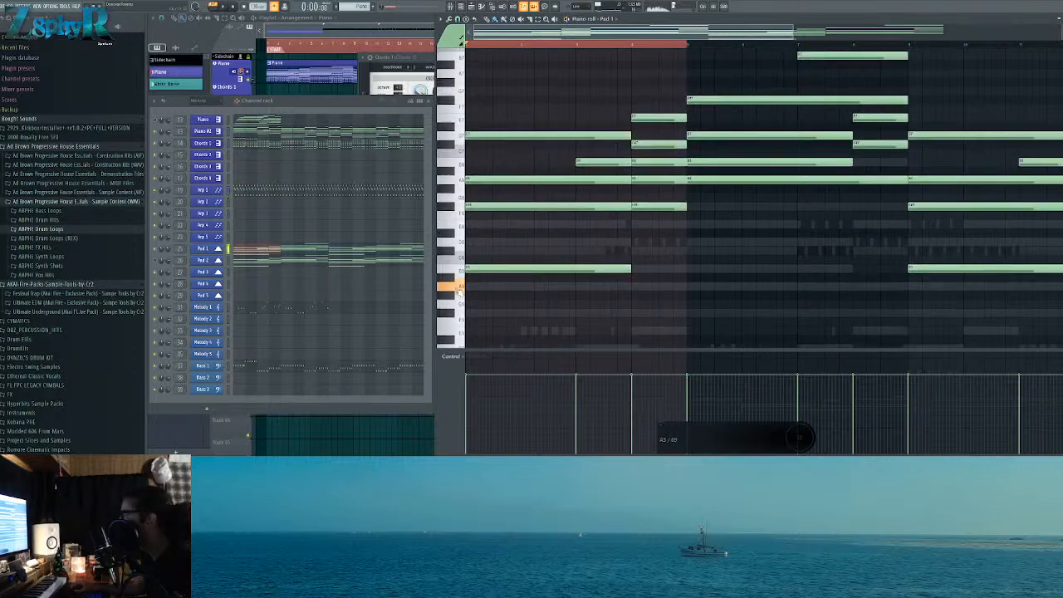
pyautogui.press('space')
pyautogui.click(202, 248)
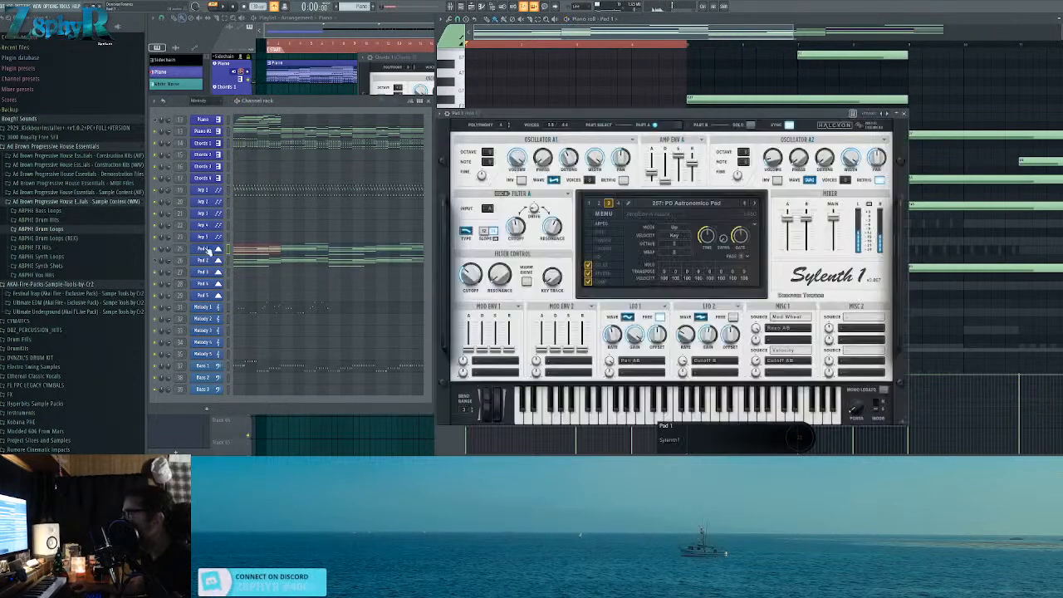
# Step: Load preset 224: PD JP String from bank 2 for Pad 1 and resume playback
pyautogui.click(710, 204)
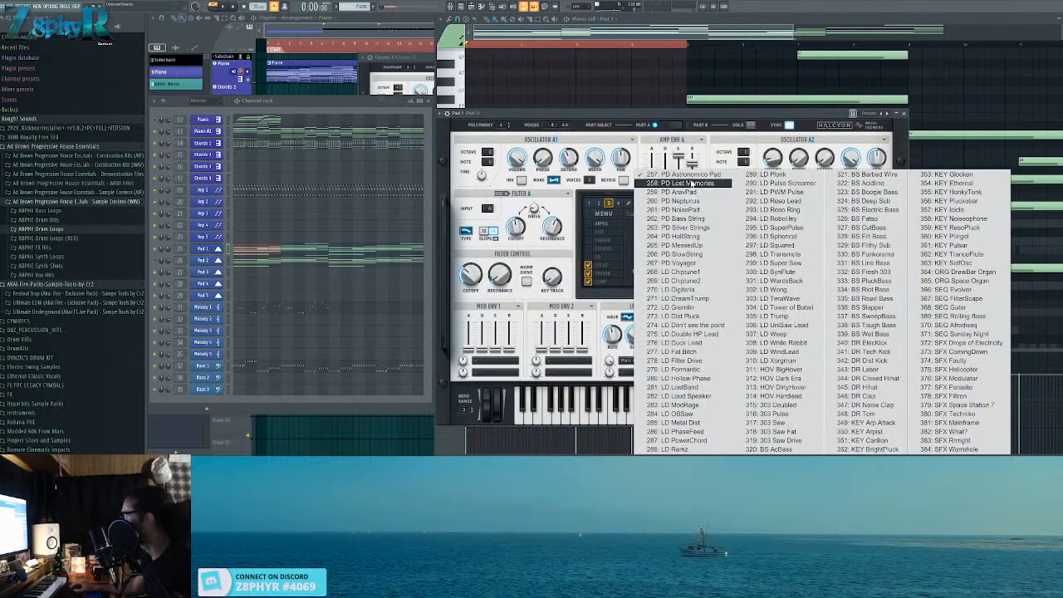
pyautogui.click(609, 205)
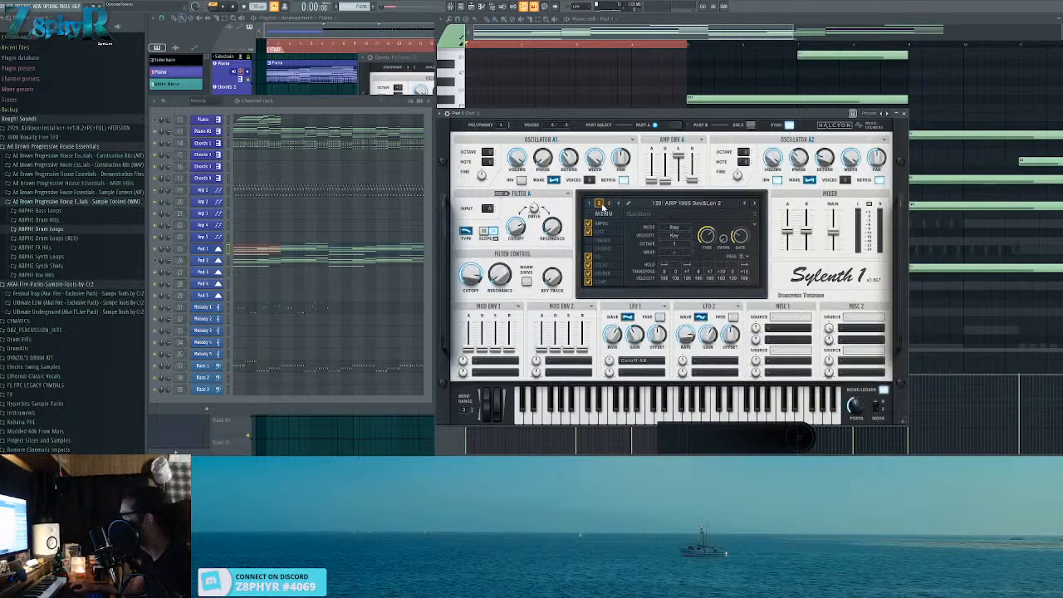
pyautogui.click(664, 211)
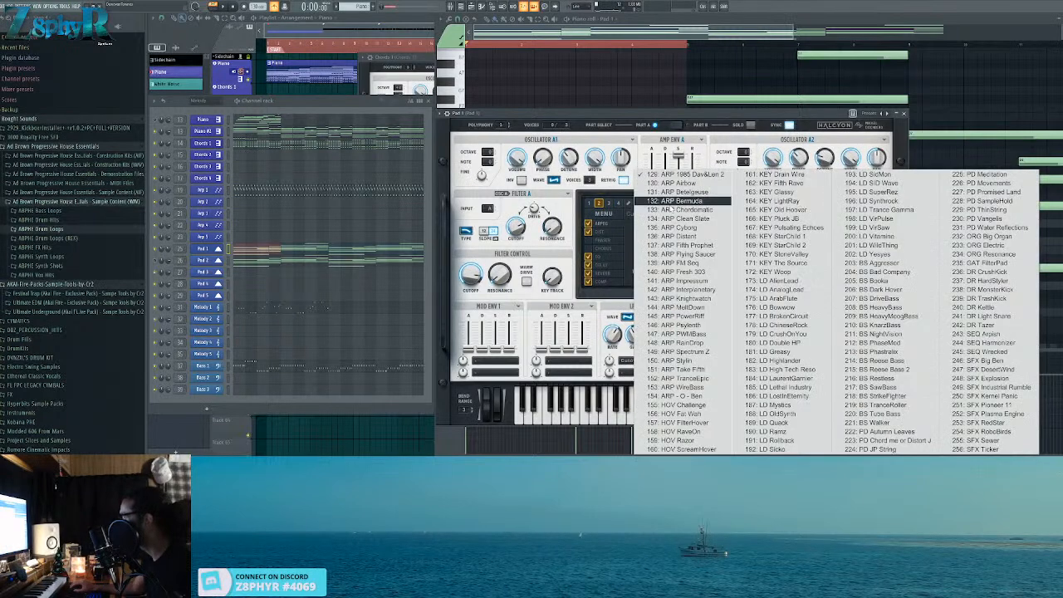
pyautogui.click(909, 451)
pyautogui.press('space')
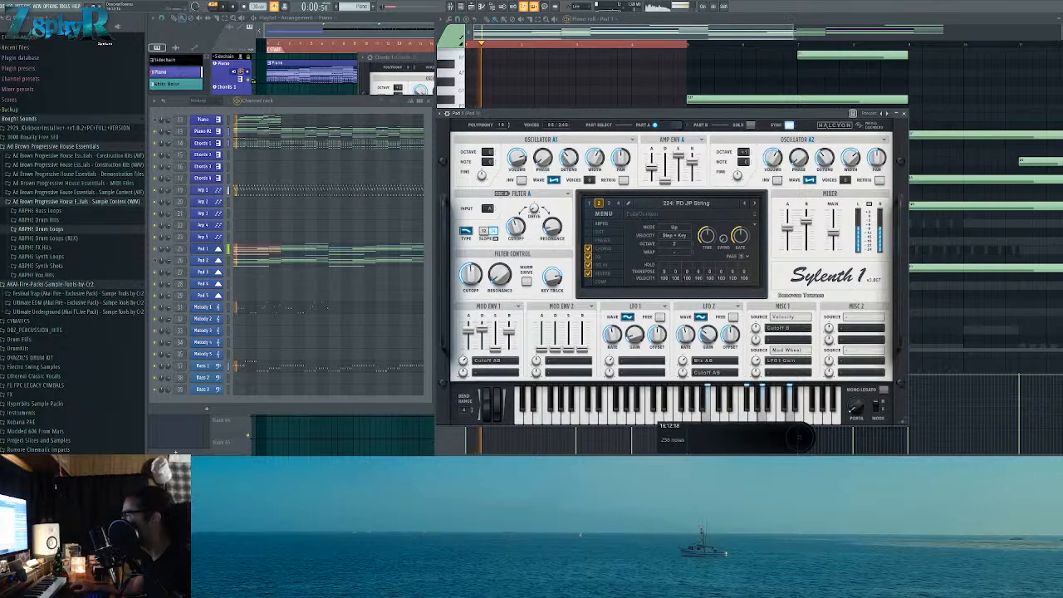
# Step: Audition Sylenth1 presets 225 to 227 for Pad 1 and load preset 229: PD ThinString
pyautogui.click(755, 204)
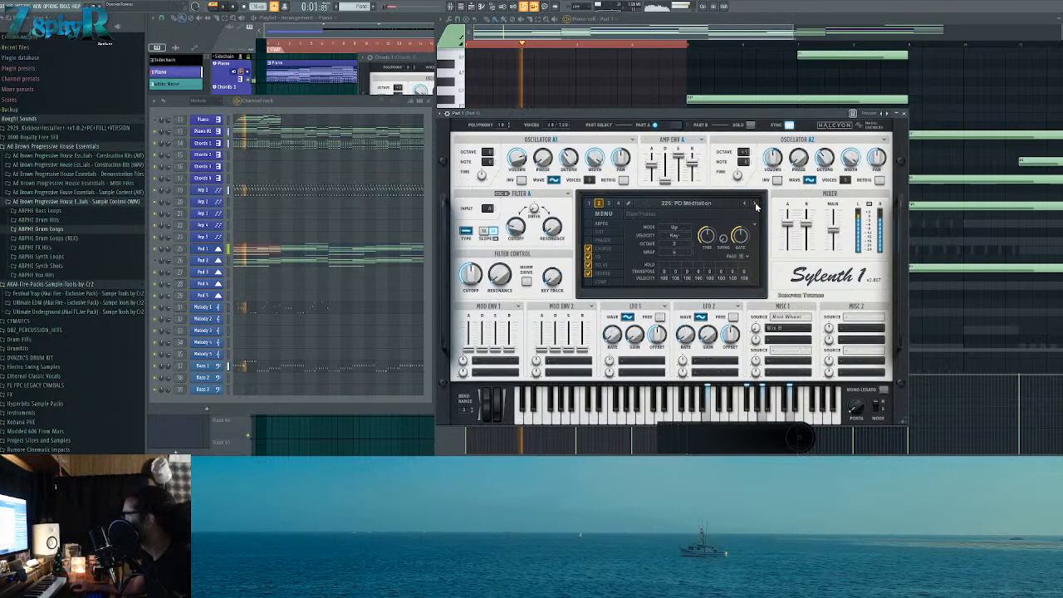
pyautogui.click(755, 204)
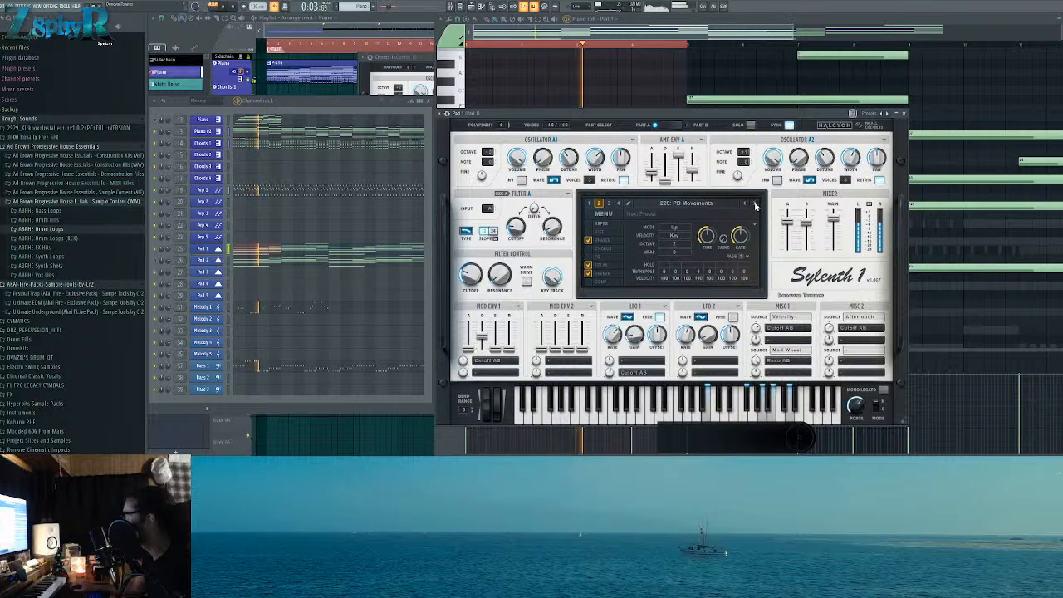
pyautogui.click(755, 203)
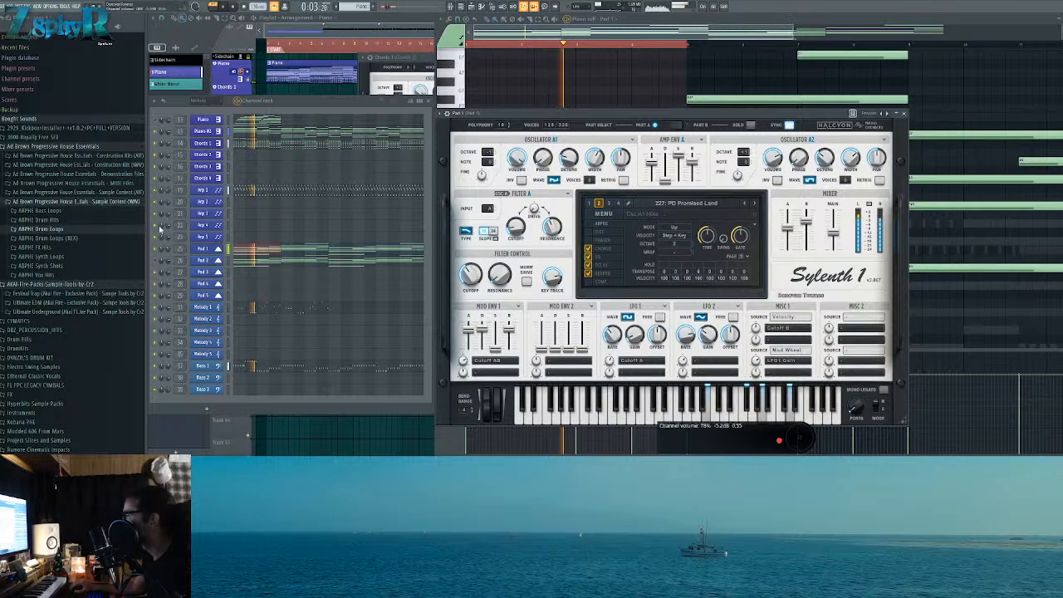
pyautogui.press('space')
pyautogui.click(698, 204)
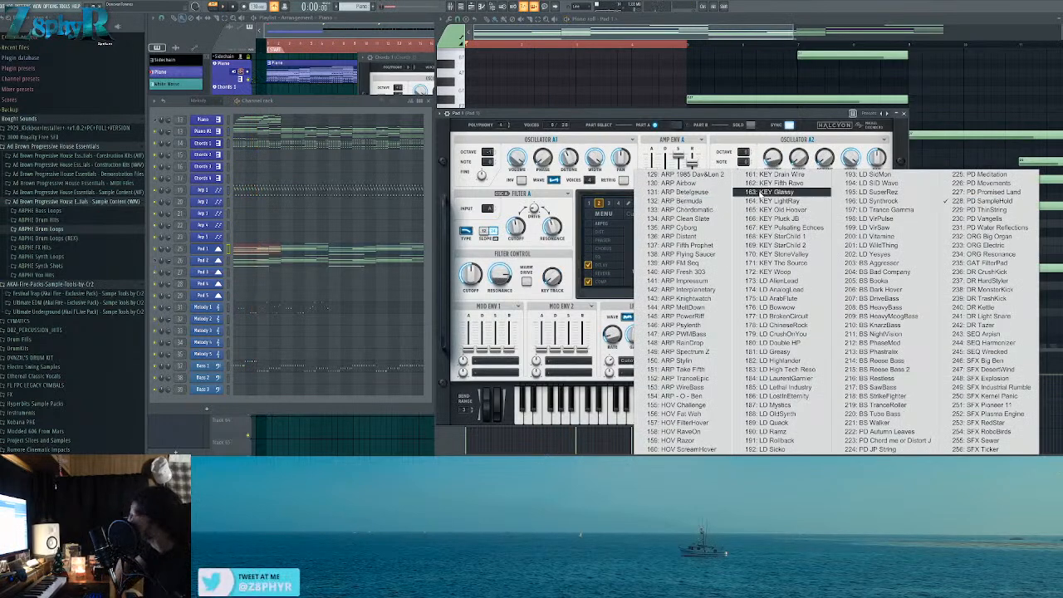
pyautogui.click(1021, 211)
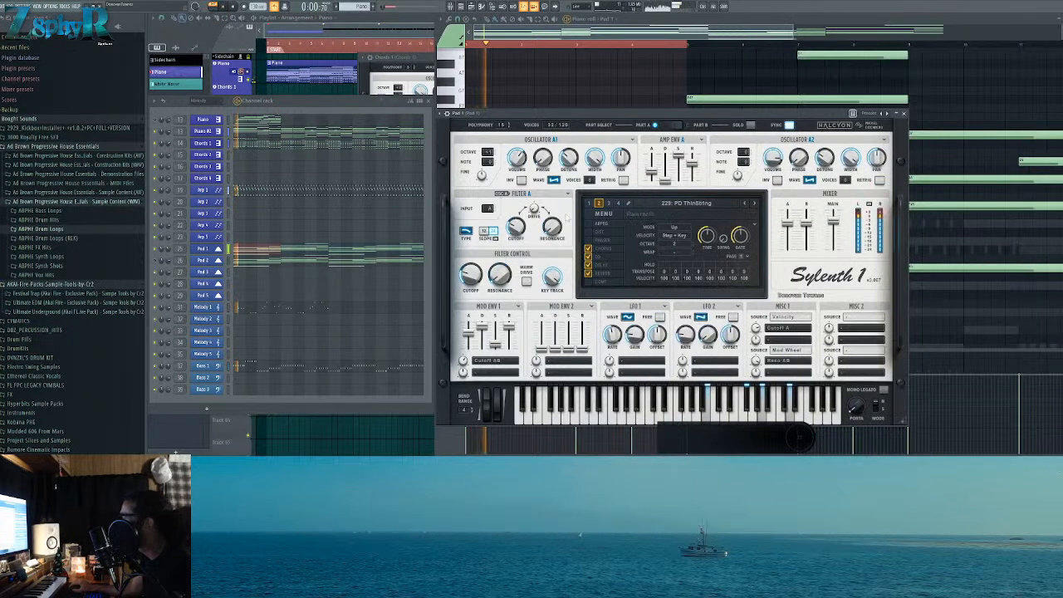
# Step: Slice Pad 1's long notes at the start of bar 3, select the first four bars and stop playback
pyautogui.click(308, 254)
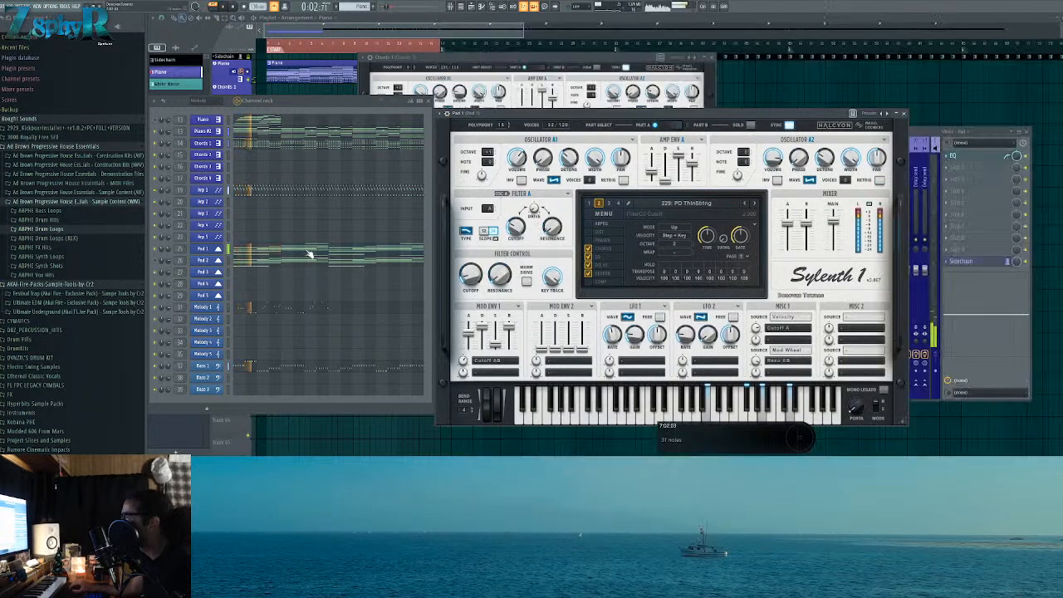
pyautogui.click(308, 254)
pyautogui.press('space')
pyautogui.scroll(3, 450, 236)
pyautogui.press('space')
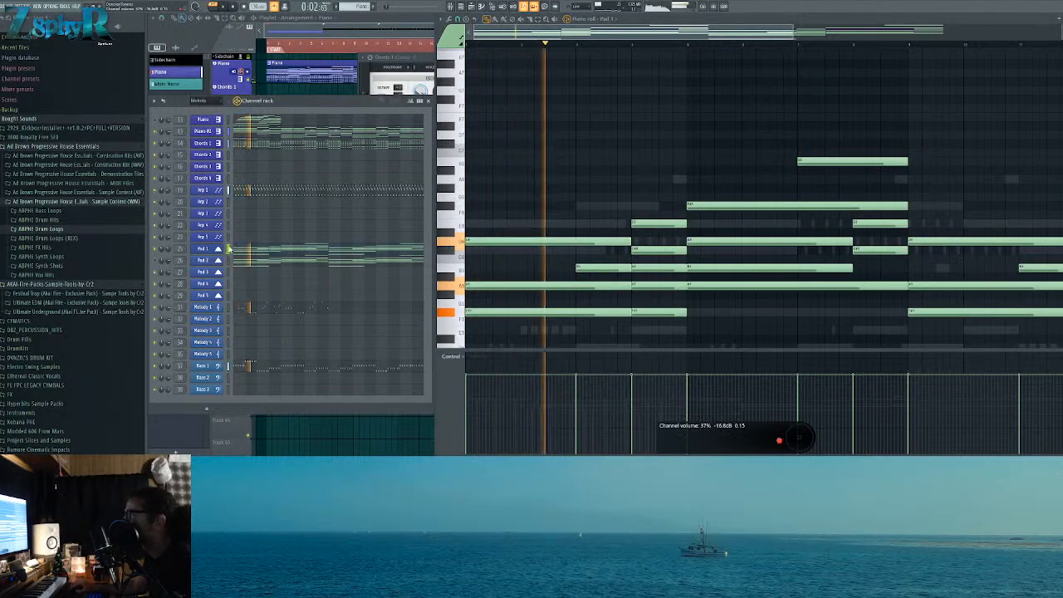
pyautogui.scroll(-3, 681, 270)
pyautogui.scroll(-1, 681, 270)
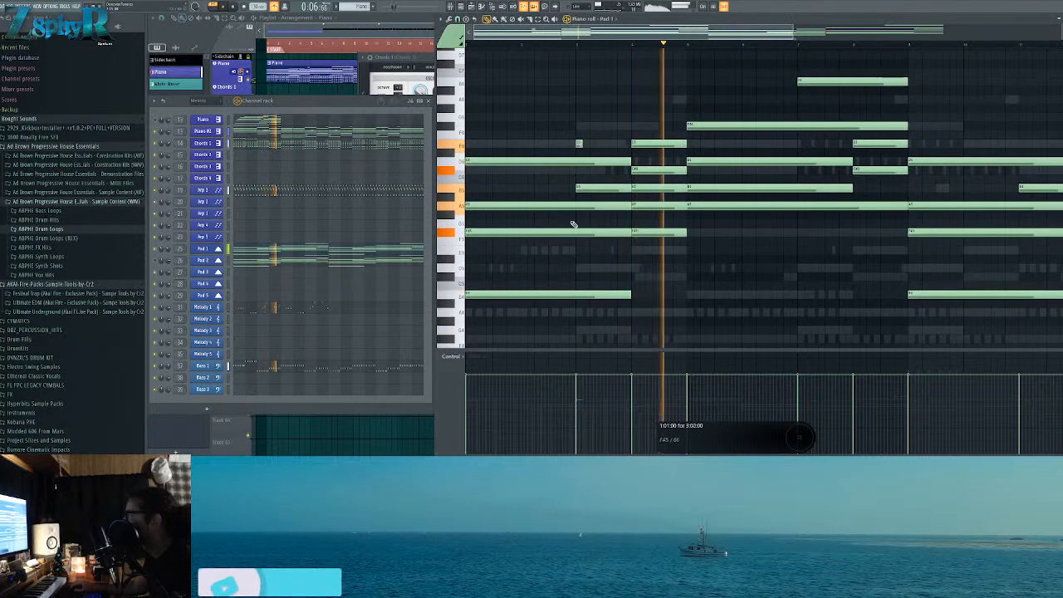
pyautogui.moveTo(579, 307); pyautogui.dragTo(576, 307)
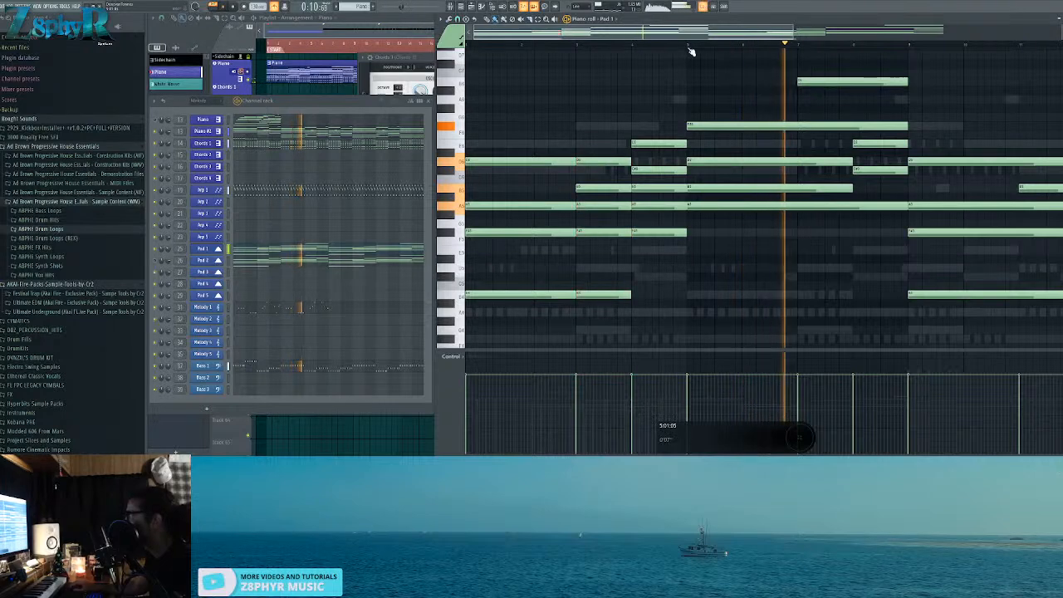
pyautogui.moveTo(689, 46); pyautogui.dragTo(467, 45)
pyautogui.click(626, 90)
pyautogui.press('space')
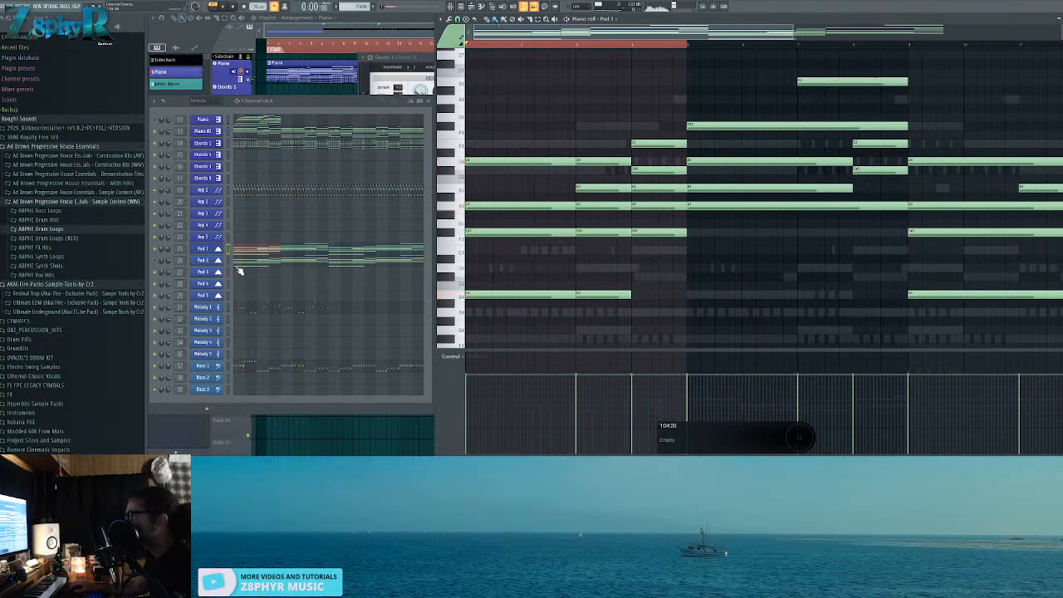
# Step: Bring up the Pad 2 notes and cut them all from the channel
pyautogui.click(243, 265)
pyautogui.click(254, 264)
pyautogui.click(249, 261)
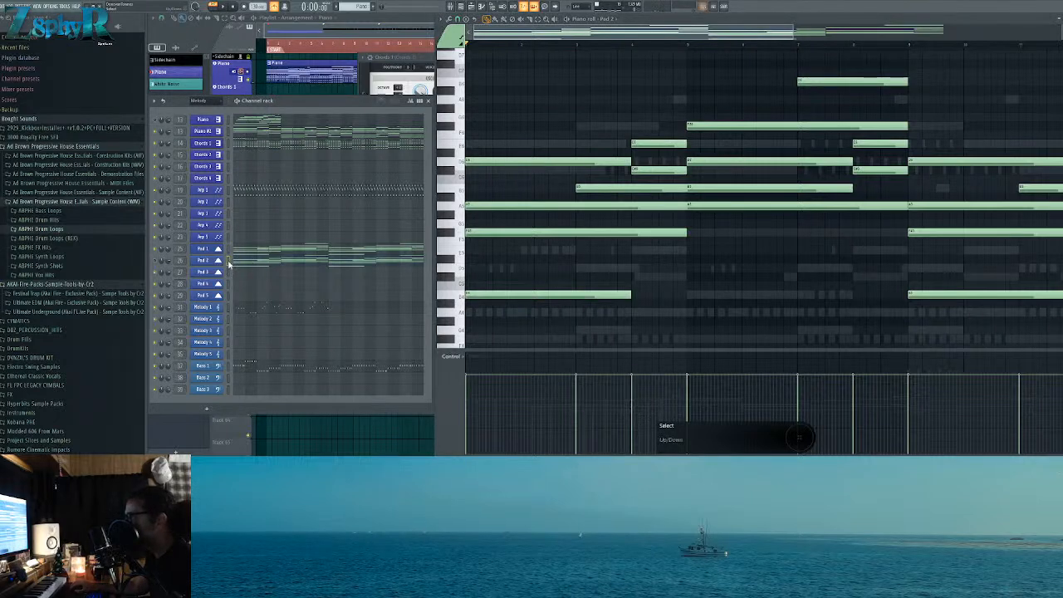
pyautogui.click(229, 264)
pyautogui.hotkey('ctrl', 'x')
pyautogui.click(216, 261)
pyautogui.click(216, 261)
# Step: Replace Melody 1's instrument with Nexus and move its window up to show it fully
pyautogui.rightClick(193, 309)
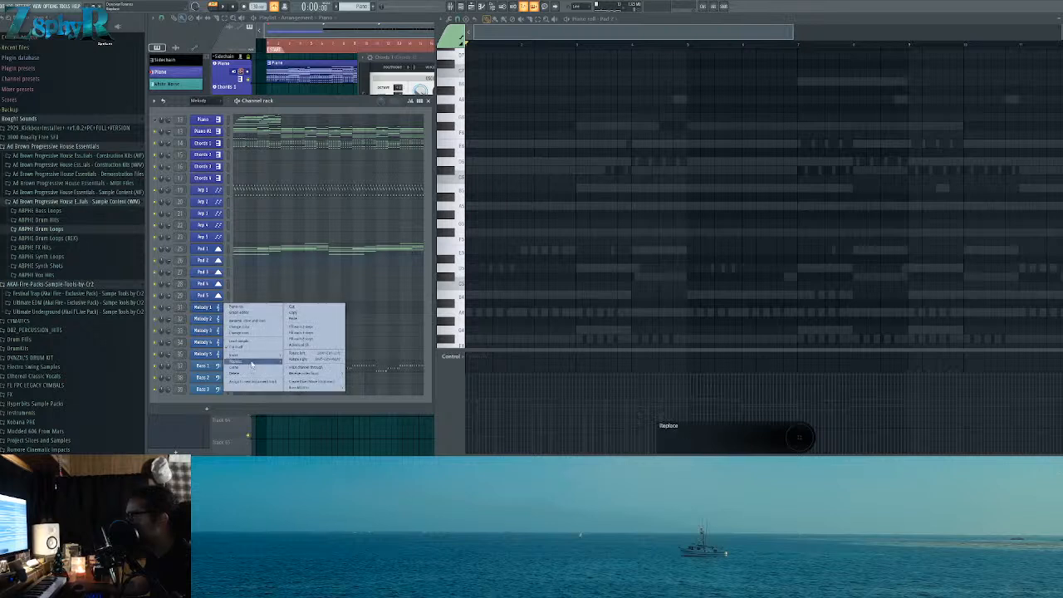
pyautogui.moveTo(249, 366)
pyautogui.moveTo(310, 324)
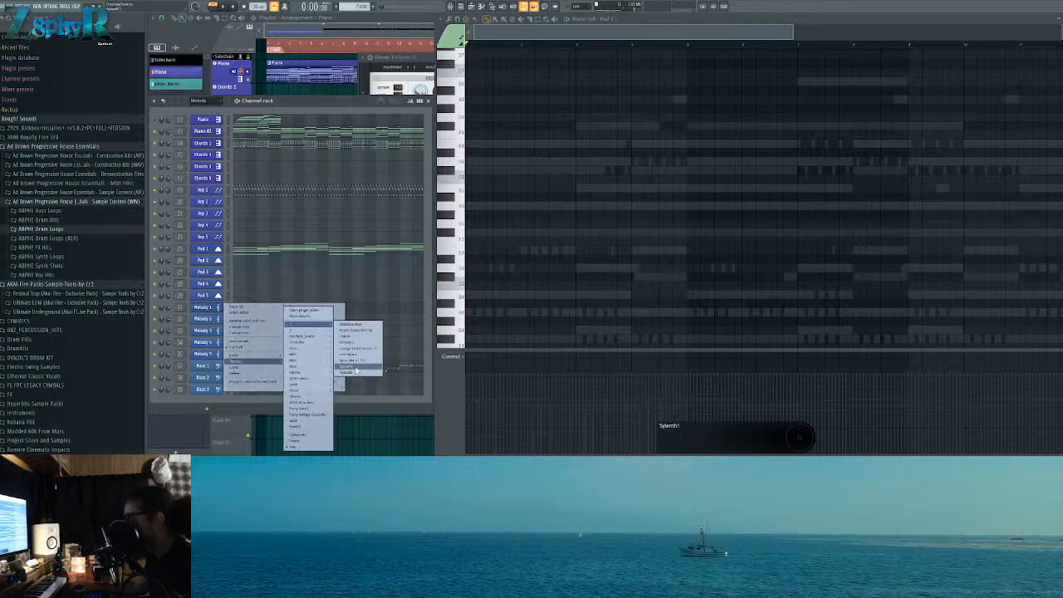
pyautogui.click(365, 357)
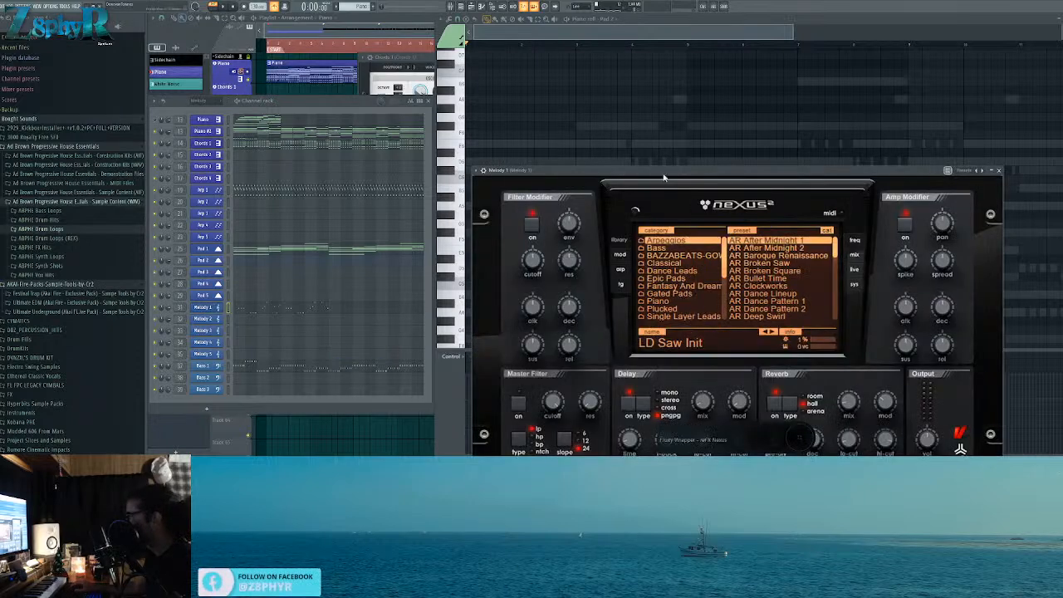
pyautogui.moveTo(663, 176); pyautogui.dragTo(636, 98)
# Step: Load the PL TriMorph preset from Nexus's Plucked category for Melody 1, audition it and check the melody's notes
pyautogui.scroll(-4, 648, 199)
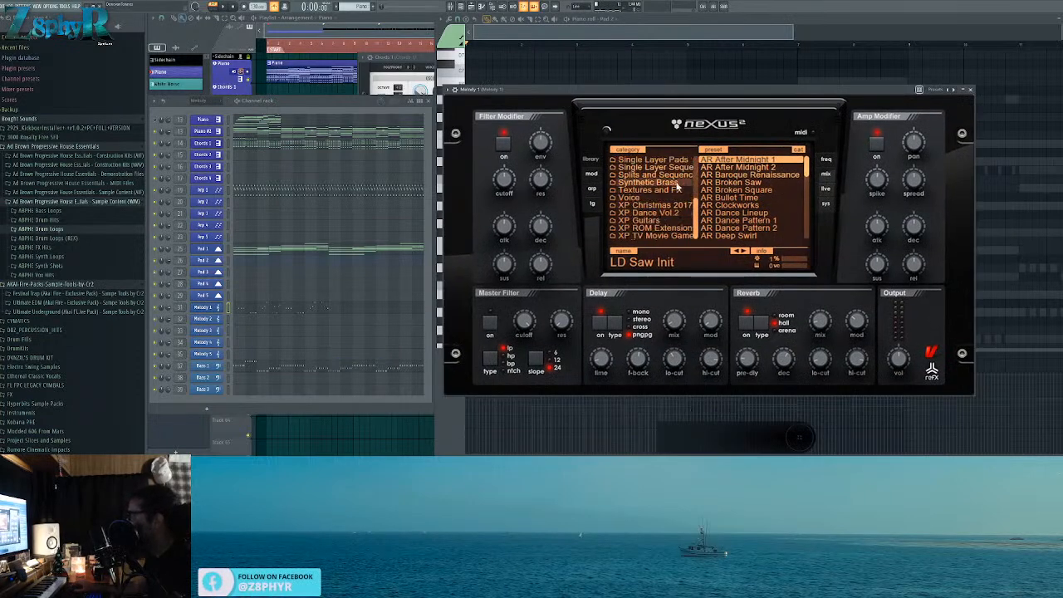
pyautogui.click(666, 213)
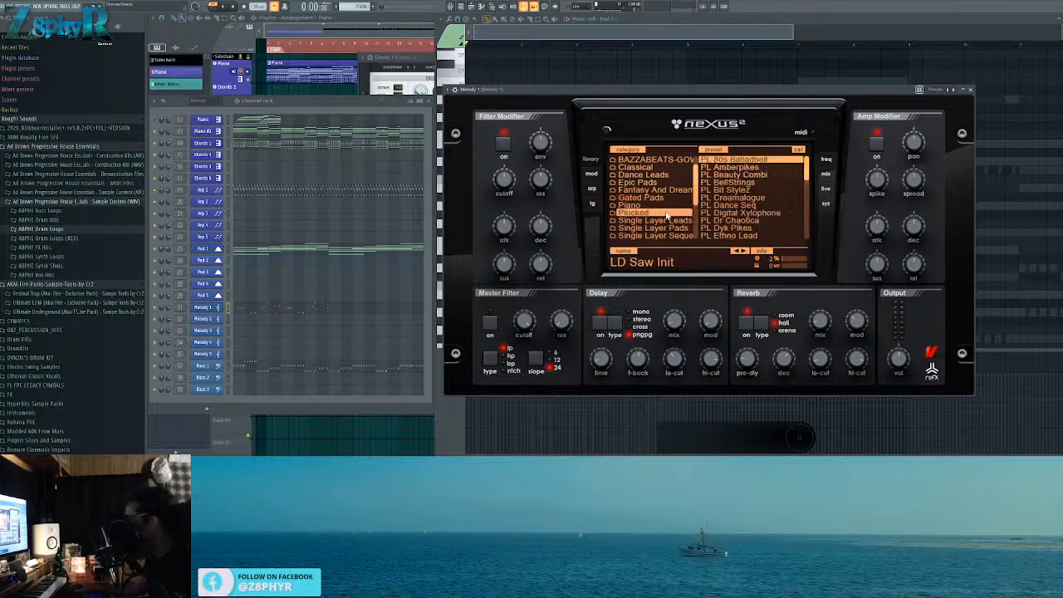
pyautogui.scroll(-10, 748, 202)
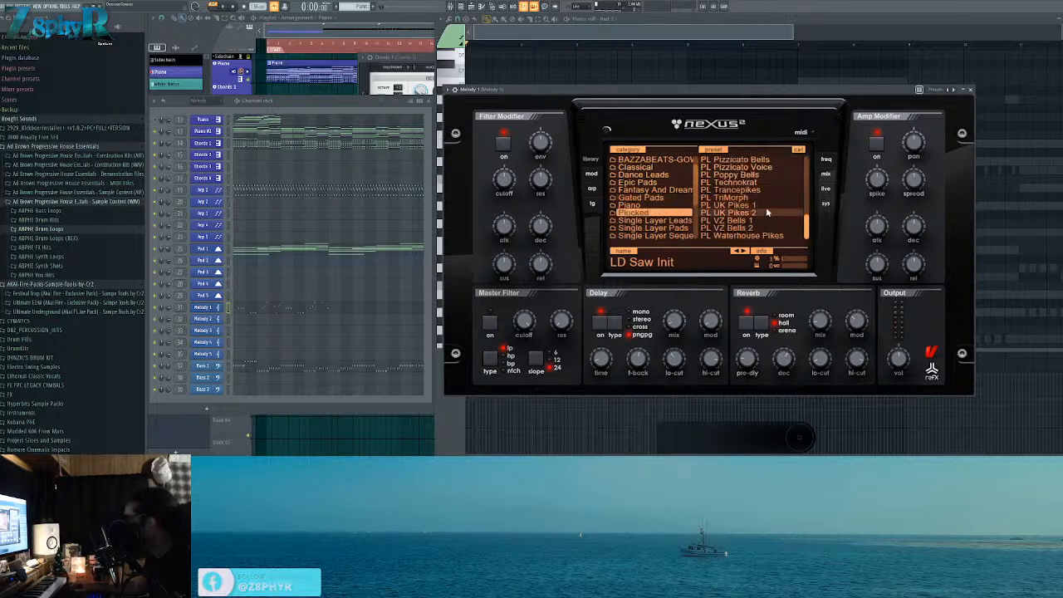
pyautogui.click(758, 167)
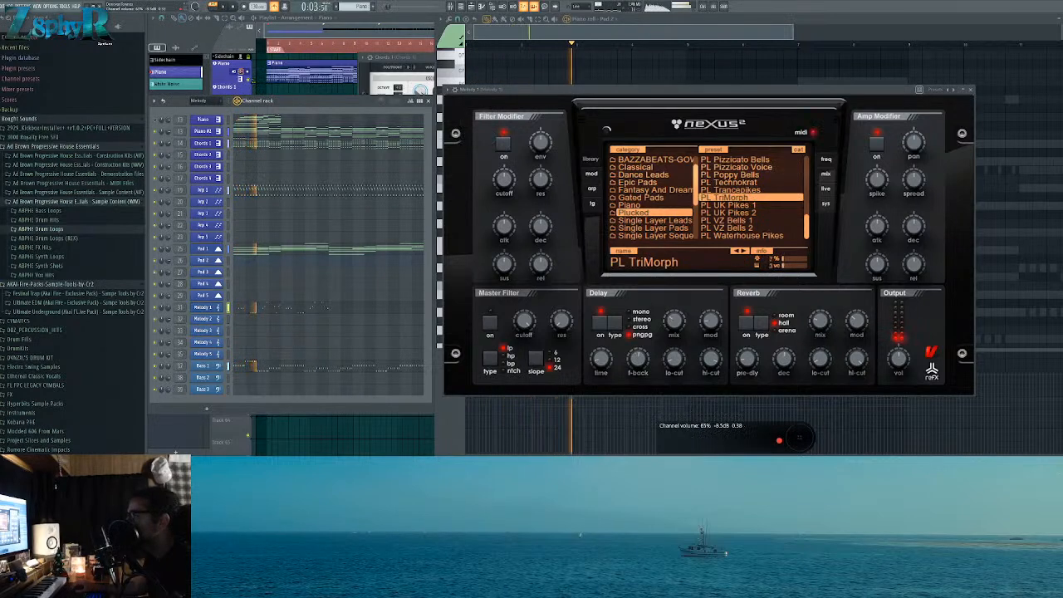
pyautogui.click(274, 314)
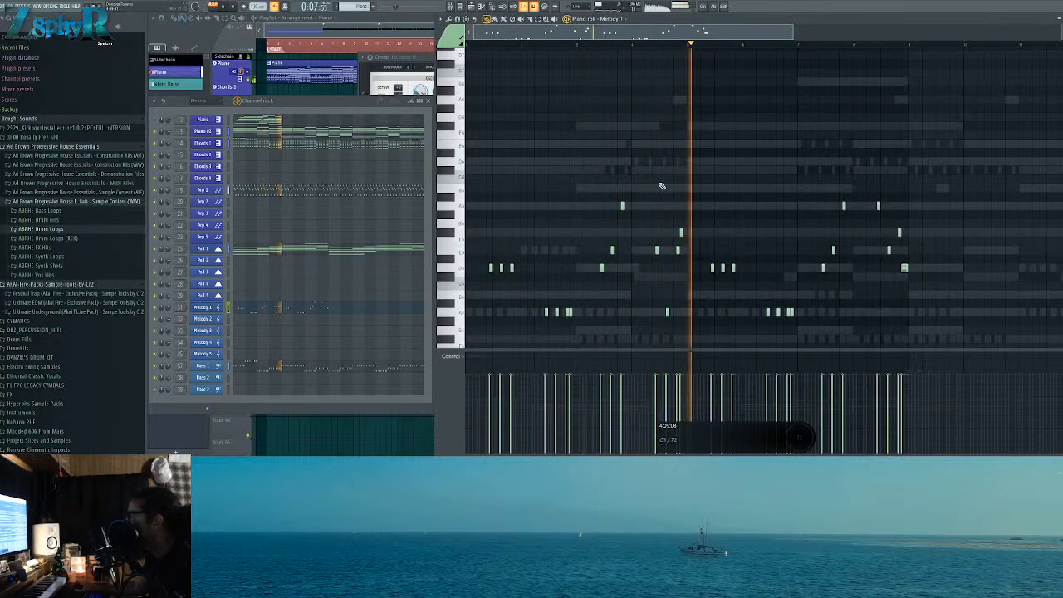
pyautogui.press('space')
pyautogui.click(210, 309)
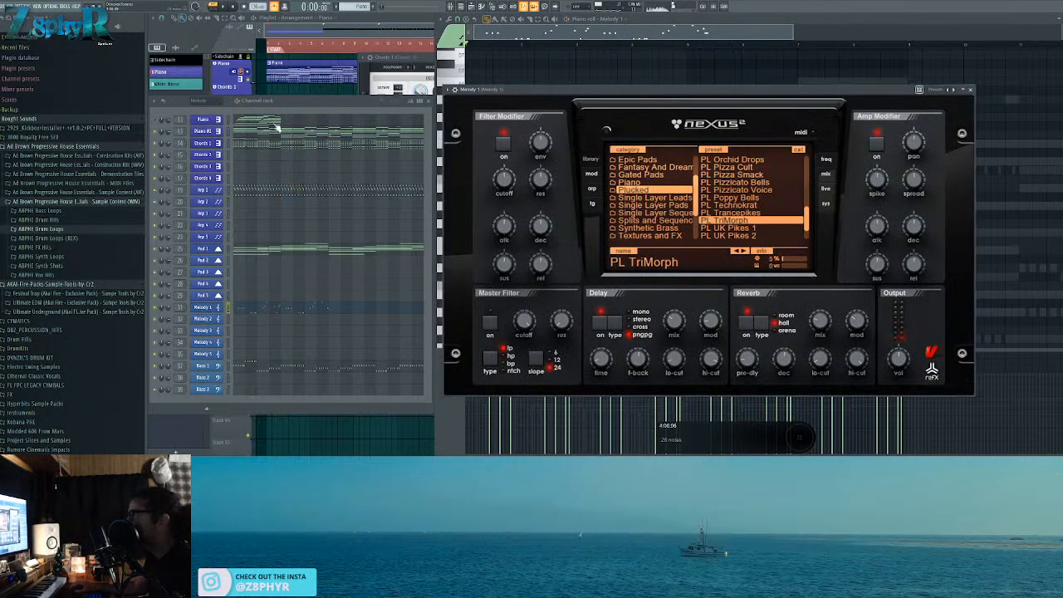
# Step: Bring up the Chords 1 notes and delete all notes in bars 5 to 8
pyautogui.click(274, 142)
pyautogui.scroll(3, 650, 190)
pyautogui.scroll(-3, 622, 136)
pyautogui.scroll(2, 604, 156)
pyautogui.scroll(1, 605, 158)
pyautogui.moveTo(587, 86); pyautogui.dragTo(704, 319)
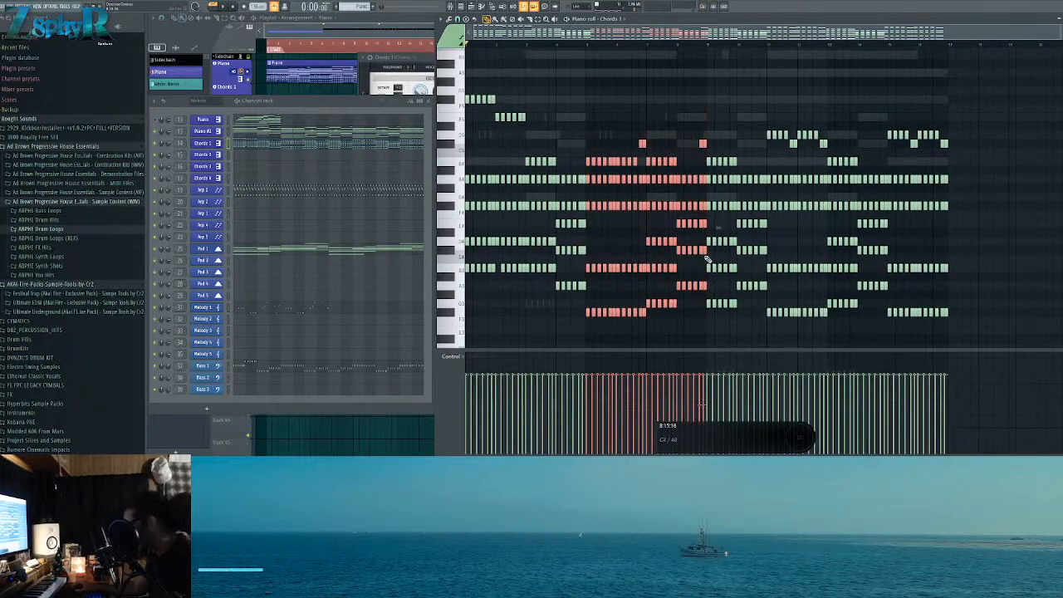
pyautogui.press('Delete')
# Step: Copy all Chords 1 notes of bars 1 to 4 into bars 5 to 8
pyautogui.moveTo(615, 341); pyautogui.dragTo(468, 86)
pyautogui.scroll(2, 480, 166)
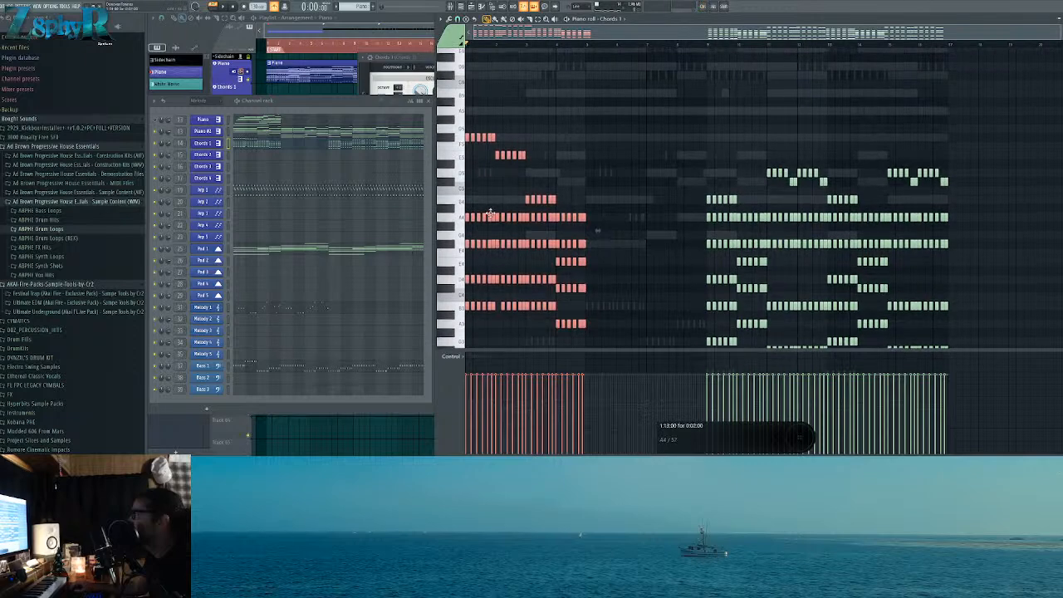
pyautogui.moveTo(491, 220); pyautogui.dragTo(612, 220)
pyautogui.click(698, 124)
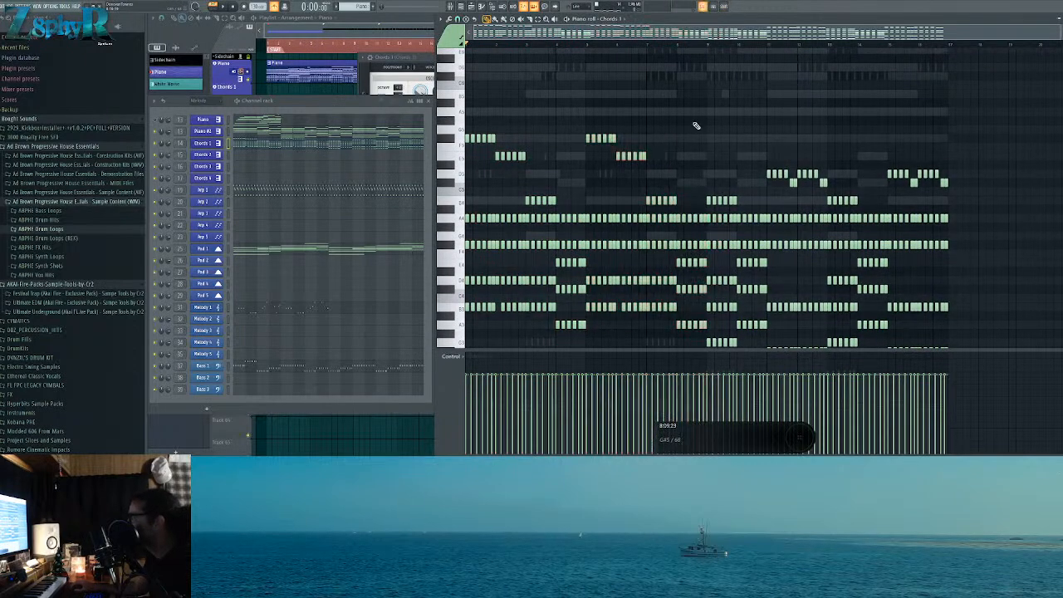
# Step: Raise the Bass 1 notes in bars 6 and 12 to D4, and preview the section briefly
pyautogui.click(368, 364)
pyautogui.scroll(-5, 600, 211)
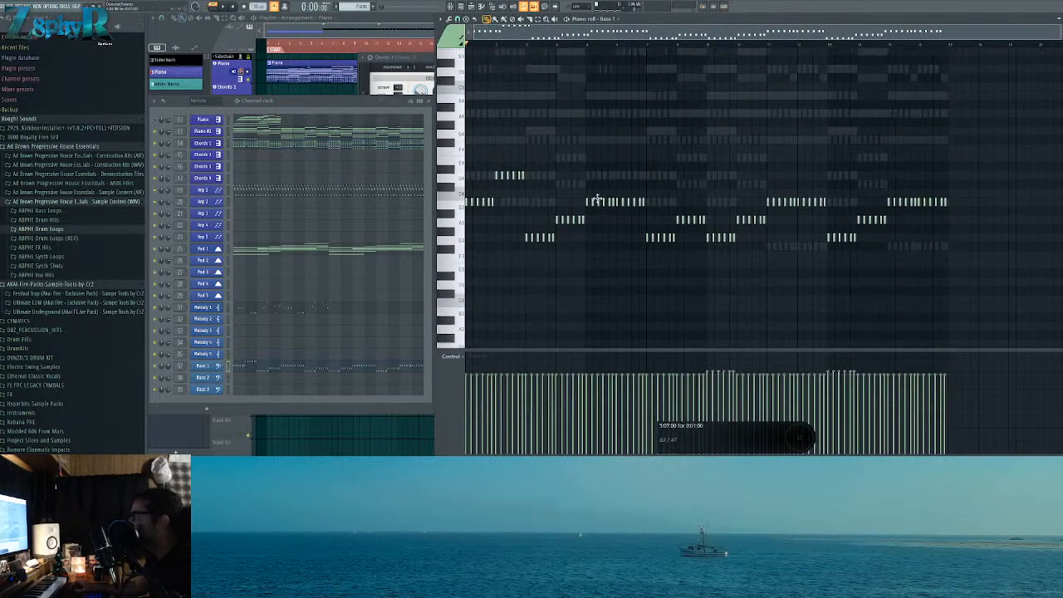
pyautogui.moveTo(652, 169); pyautogui.dragTo(614, 183)
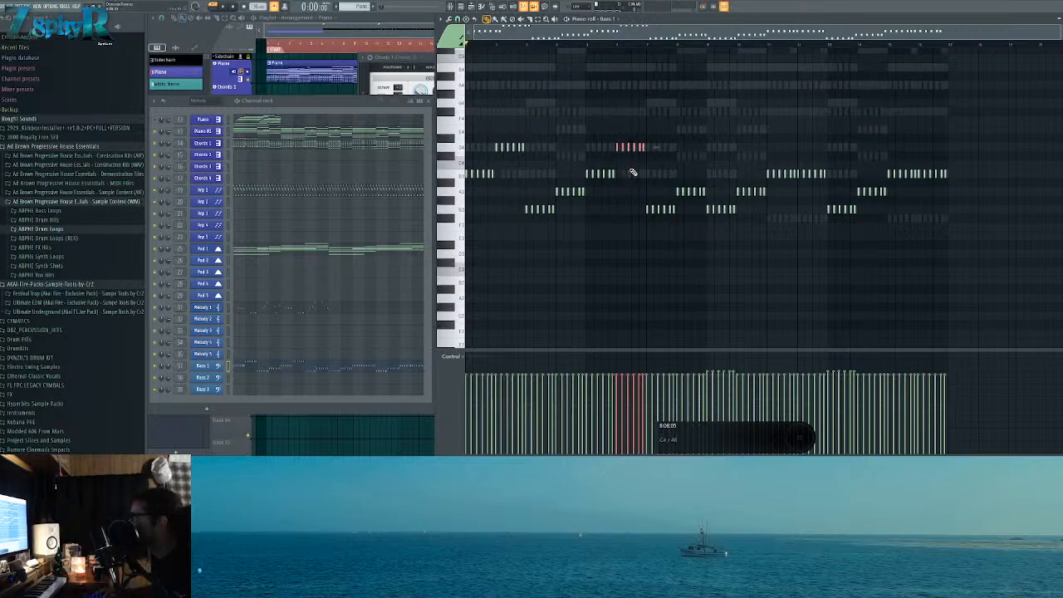
pyautogui.click(673, 133)
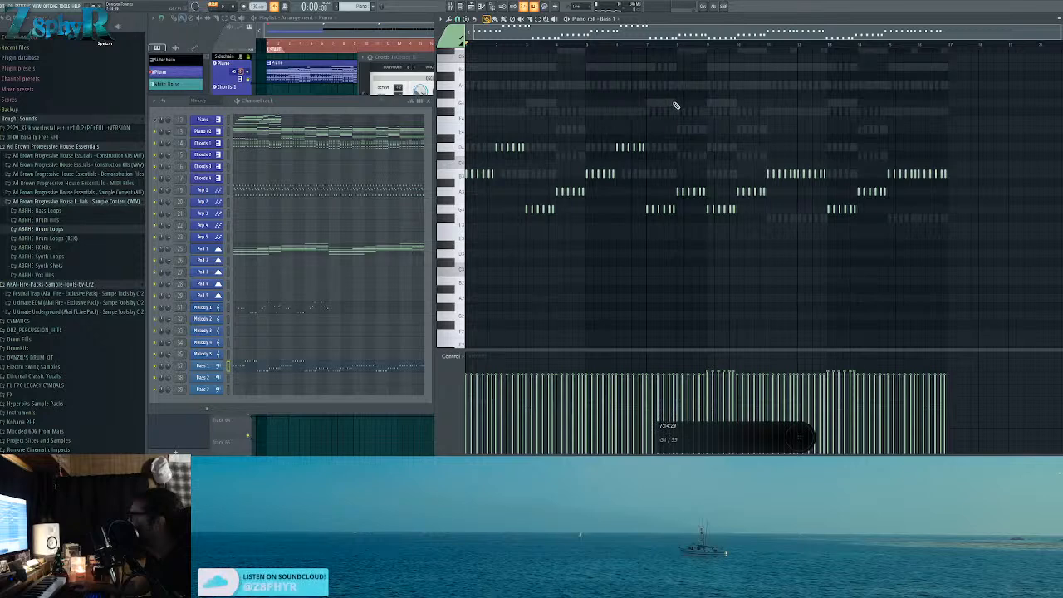
pyautogui.scroll(3, 665, 158)
pyautogui.moveTo(836, 216); pyautogui.dragTo(804, 239)
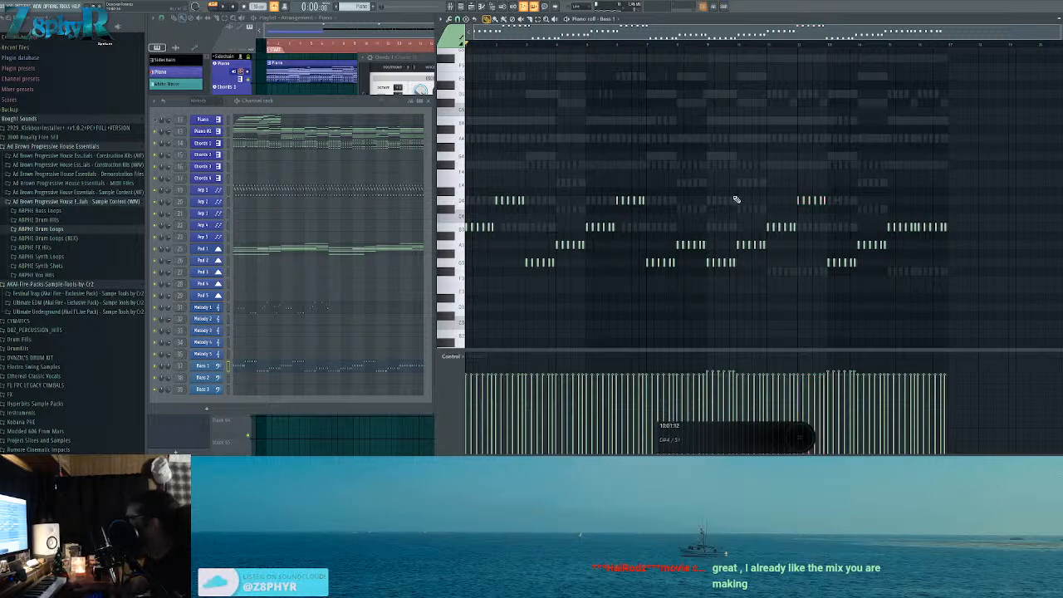
pyautogui.press('space')
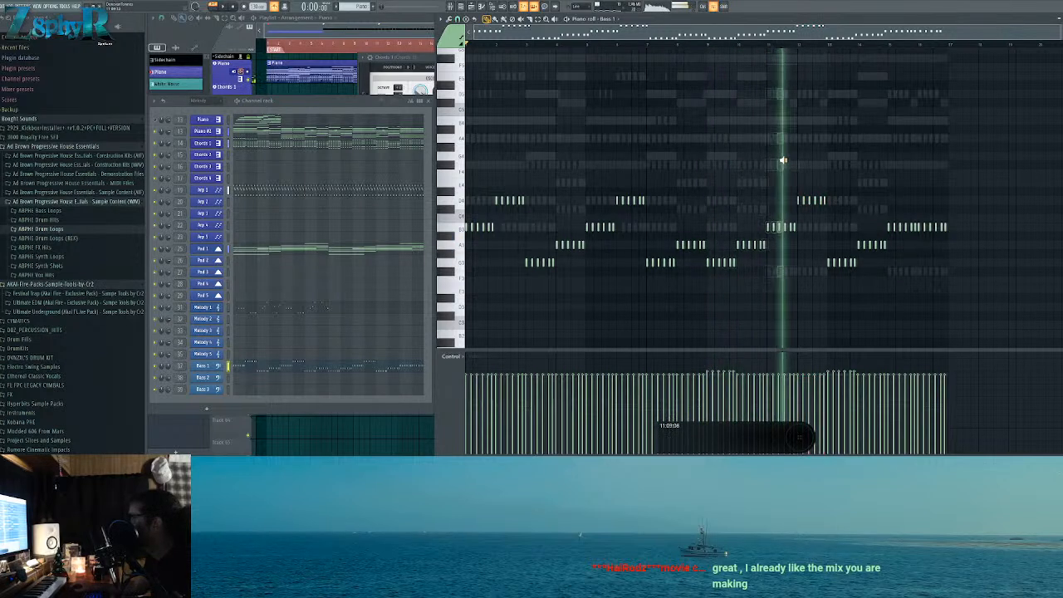
pyautogui.press('space')
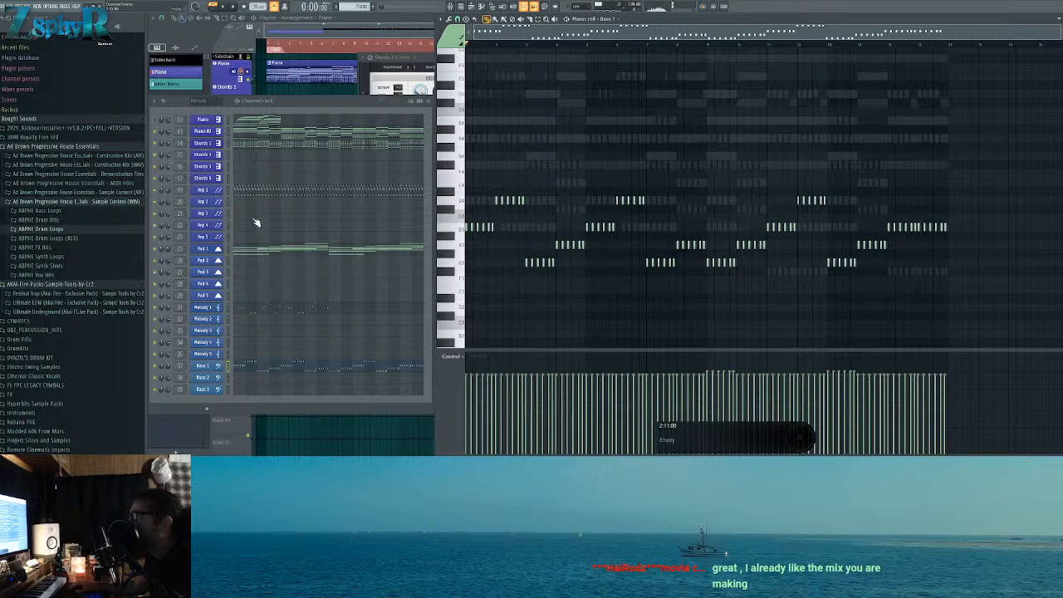
# Step: In Chords 1, replace the top notes of bars 11 and 12 with a copy of the F#5 and E5 notes from bars 5 and 6
pyautogui.click(254, 147)
pyautogui.scroll(3, 691, 219)
pyautogui.scroll(-2, 913, 299)
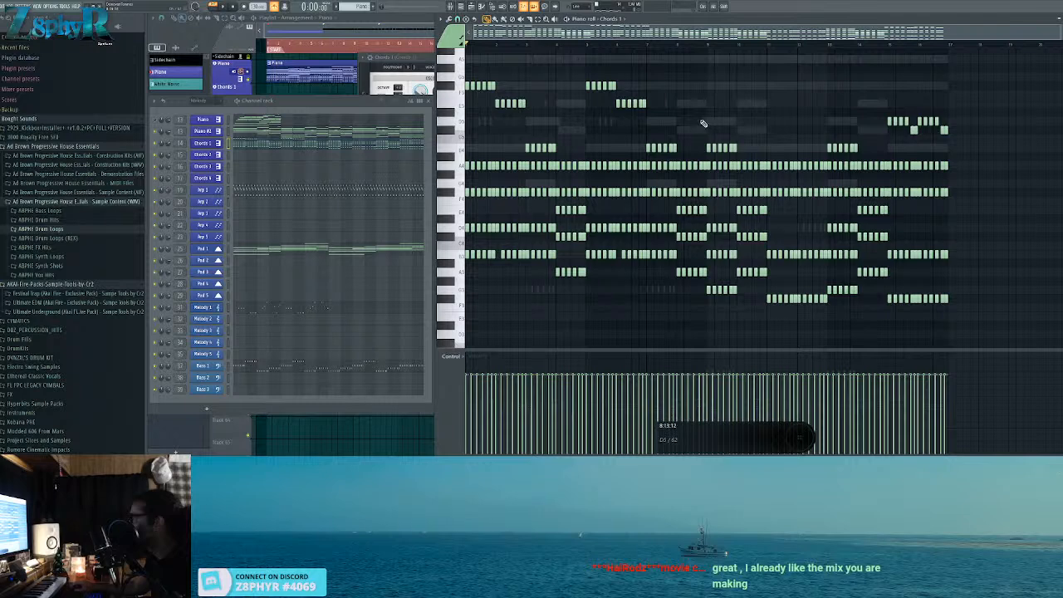
pyautogui.moveTo(668, 108); pyautogui.dragTo(553, 64)
pyautogui.scroll(2, 600, 111)
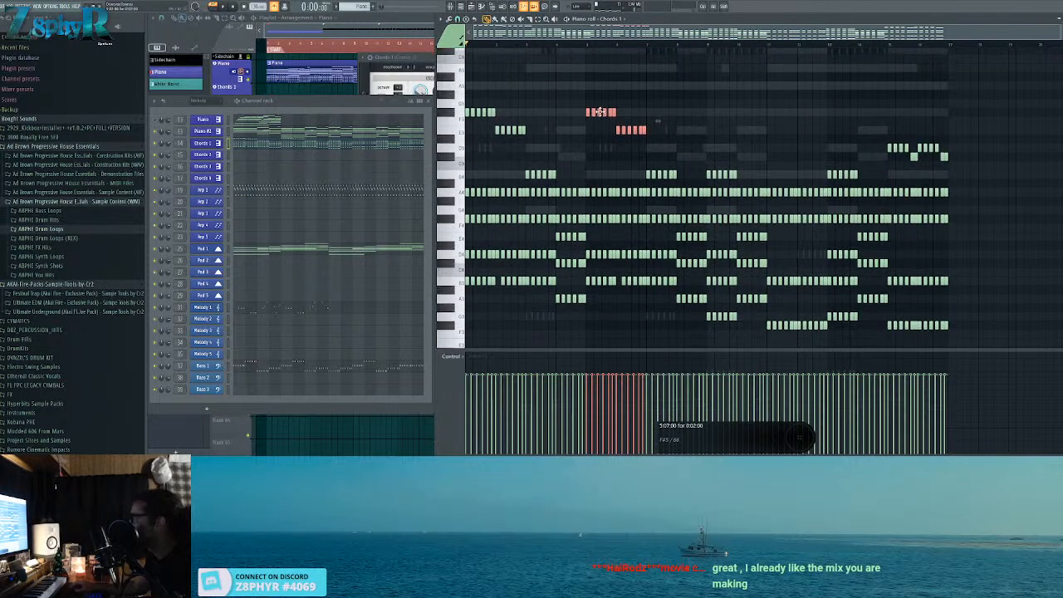
pyautogui.moveTo(600, 112); pyautogui.dragTo(781, 112)
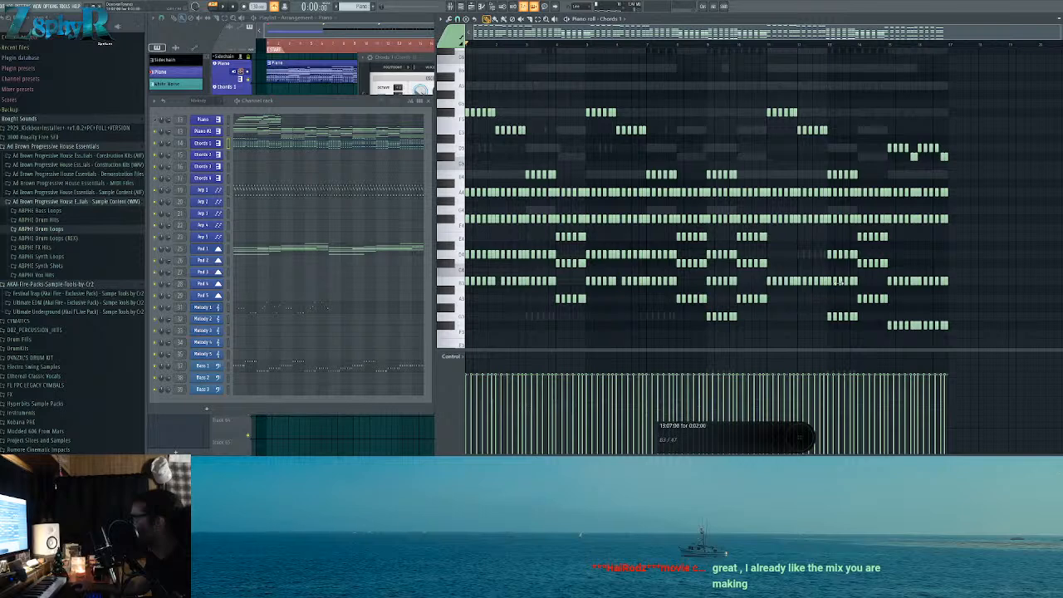
# Step: Delete the lowest and the topmost notes in bars 15 and 16 of Chords 1
pyautogui.moveTo(794, 219); pyautogui.dragTo(727, 217)
pyautogui.moveTo(895, 329); pyautogui.dragTo(886, 326)
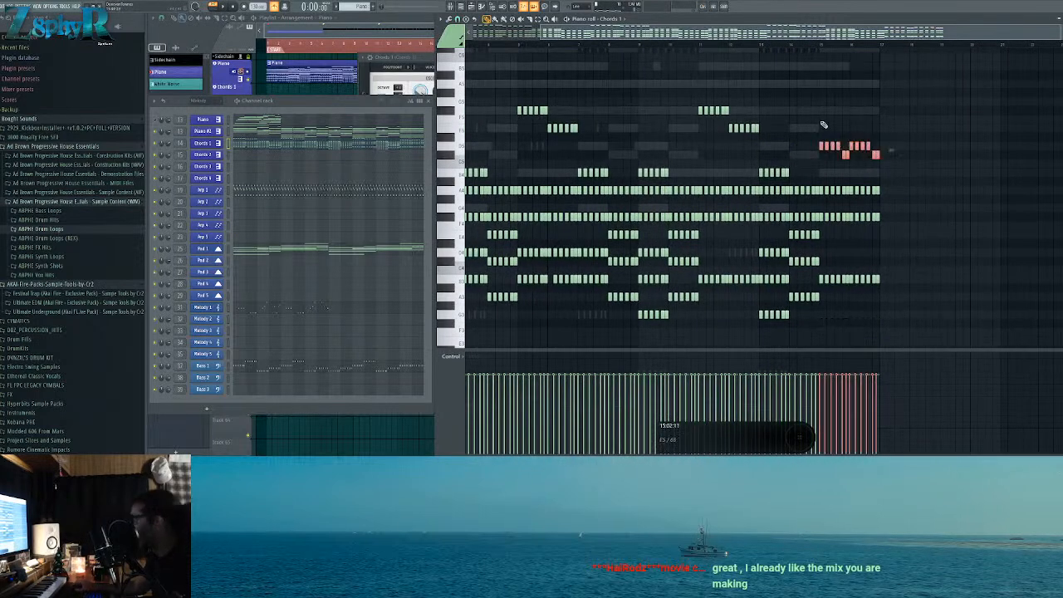
pyautogui.press('Delete')
# Step: Copy the F#5 and E5 chord notes of bars 11 and 12 into bars 15 and 16 of Chords 1
pyautogui.moveTo(752, 136); pyautogui.dragTo(795, 173)
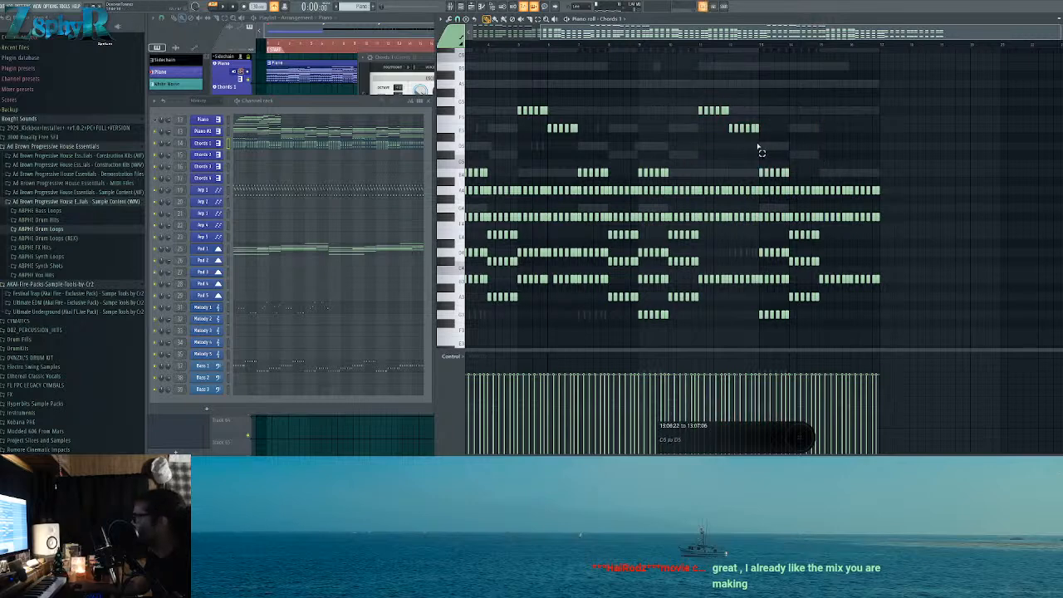
pyautogui.moveTo(736, 129); pyautogui.dragTo(856, 137)
pyautogui.keyDown('ctrl'); pyautogui.click(926, 167); pyautogui.keyUp('ctrl')
pyautogui.moveTo(925, 167); pyautogui.dragTo(995, 219)
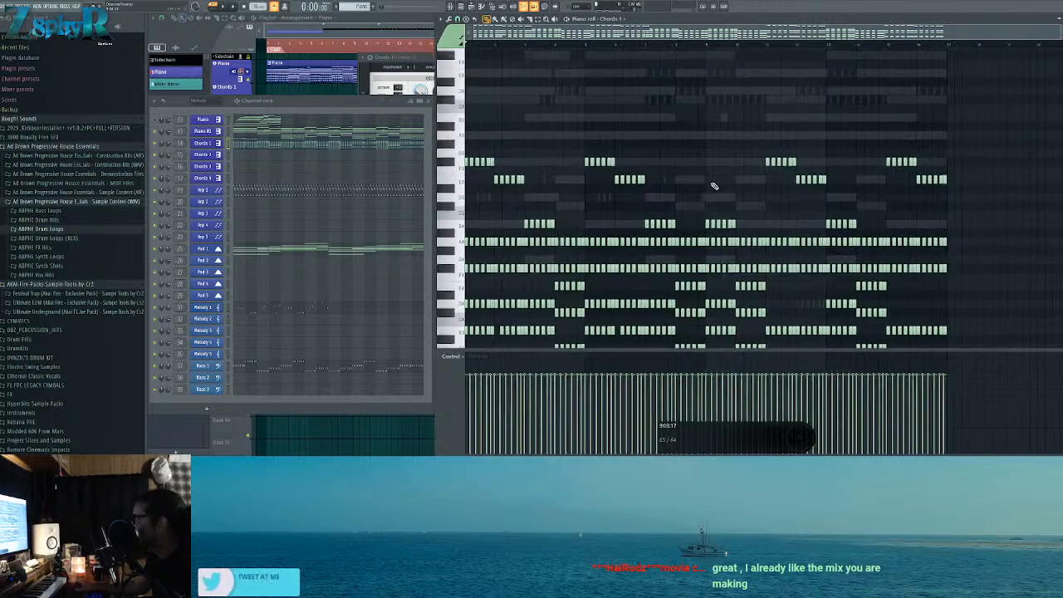
# Step: Play the section and duplicate the eight-bar Melody 1 phrase into bars 9 to 16
pyautogui.scroll(-2, 761, 234)
pyautogui.press('space')
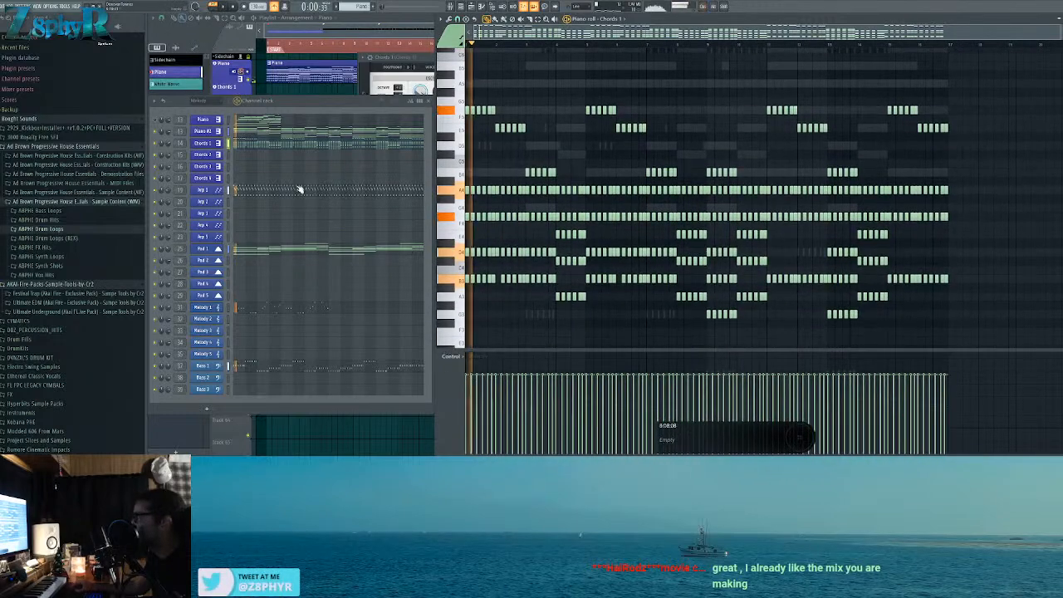
pyautogui.click(268, 255)
pyautogui.click(284, 309)
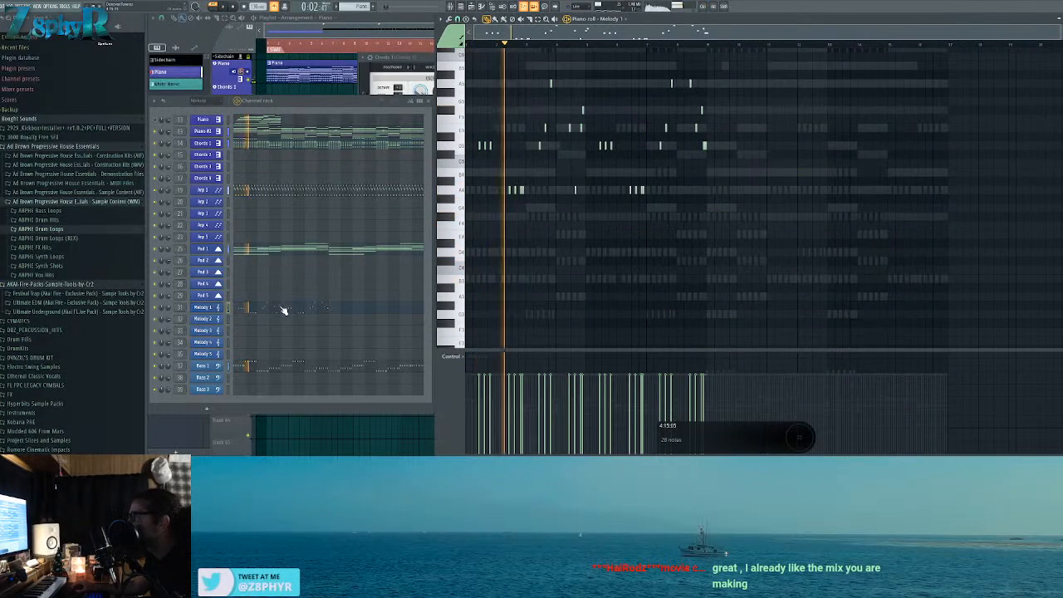
pyautogui.scroll(4, 516, 236)
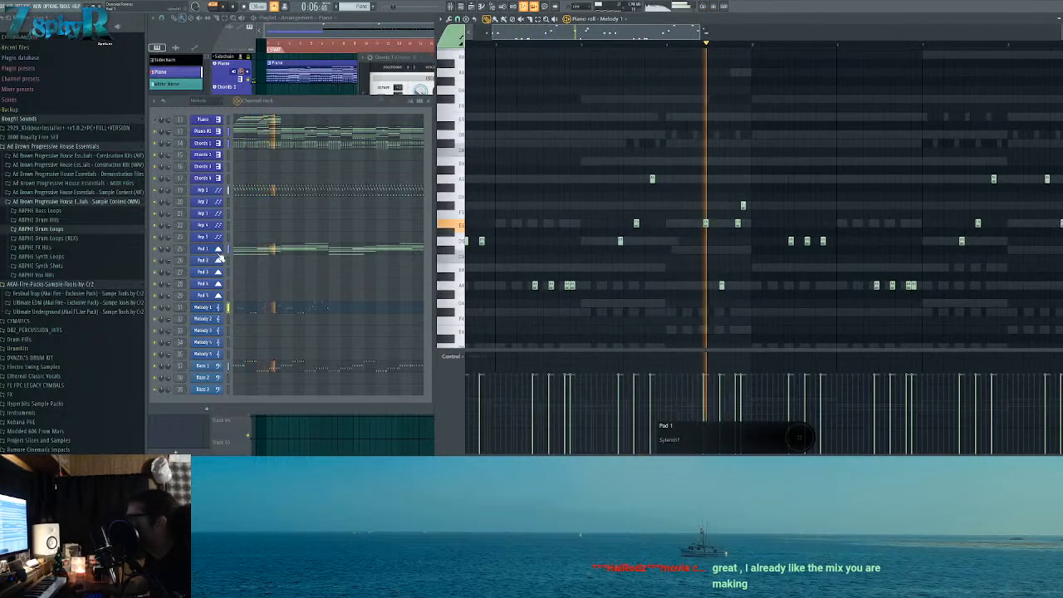
pyautogui.click(218, 311)
pyautogui.click(217, 311)
pyautogui.click(291, 309)
pyautogui.click(292, 310)
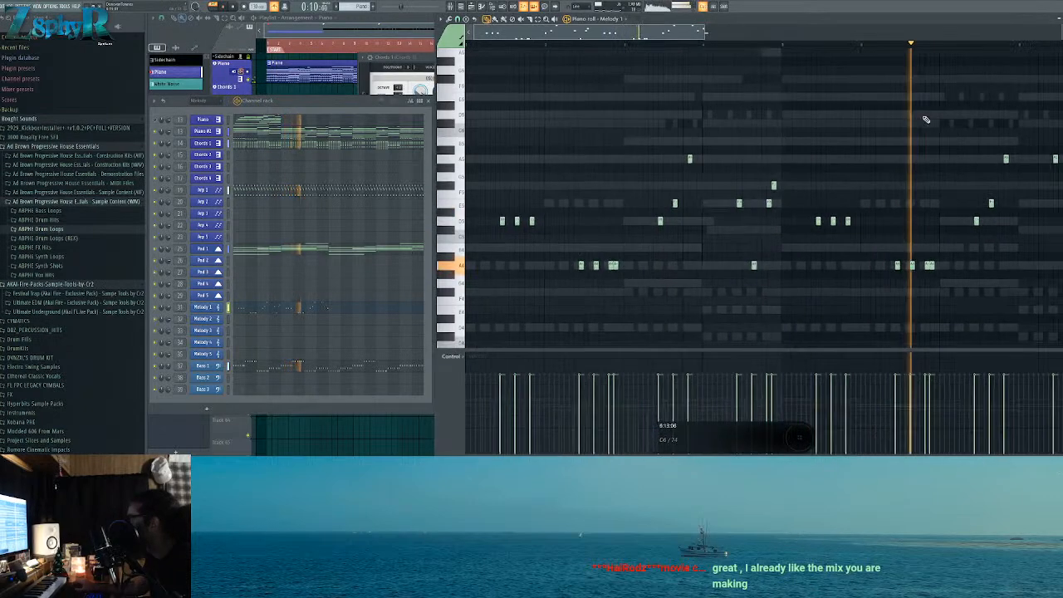
pyautogui.moveTo(965, 46); pyautogui.dragTo(475, 51)
pyautogui.hotkey('ctrl', 'b')
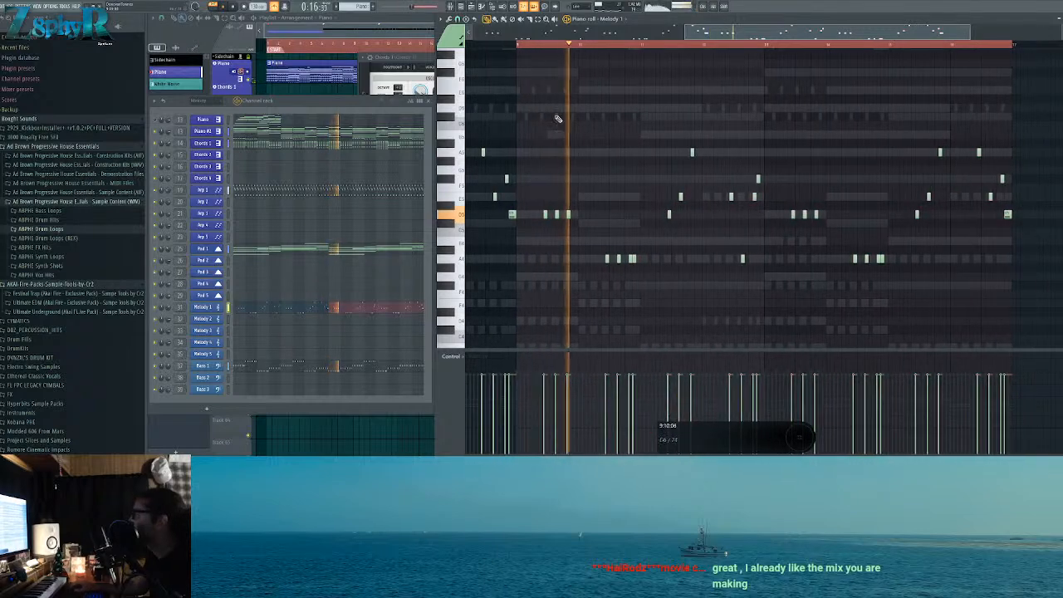
# Step: Raise the A4 notes in bar 10 of Melody 1 one octave and rework bar 11 as A5, E5 and F#5
pyautogui.hotkey('ctrl', 'Up')
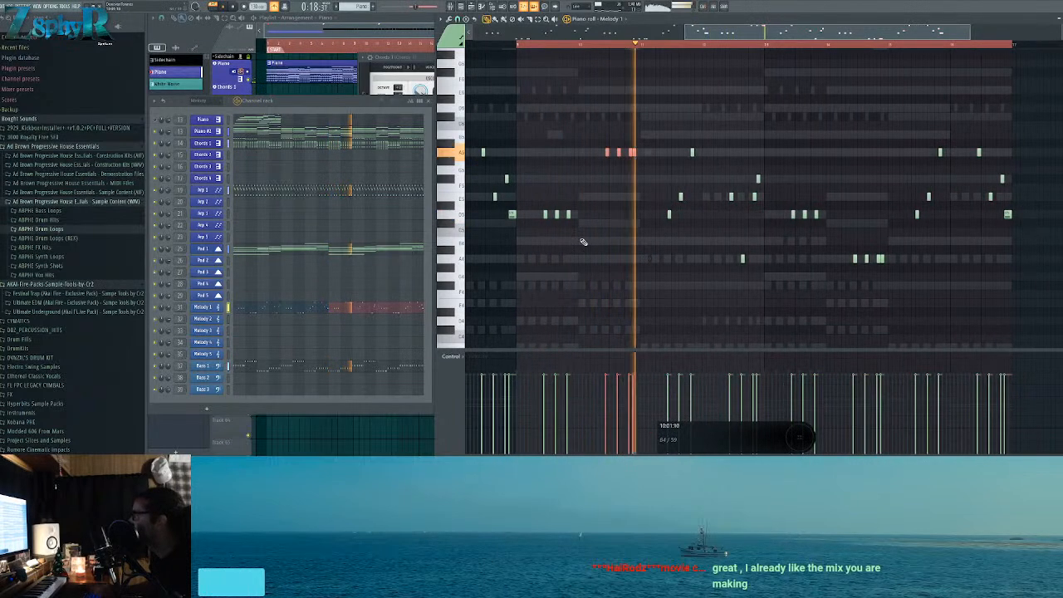
pyautogui.moveTo(712, 138); pyautogui.dragTo(648, 220)
pyautogui.scroll(4, 666, 154)
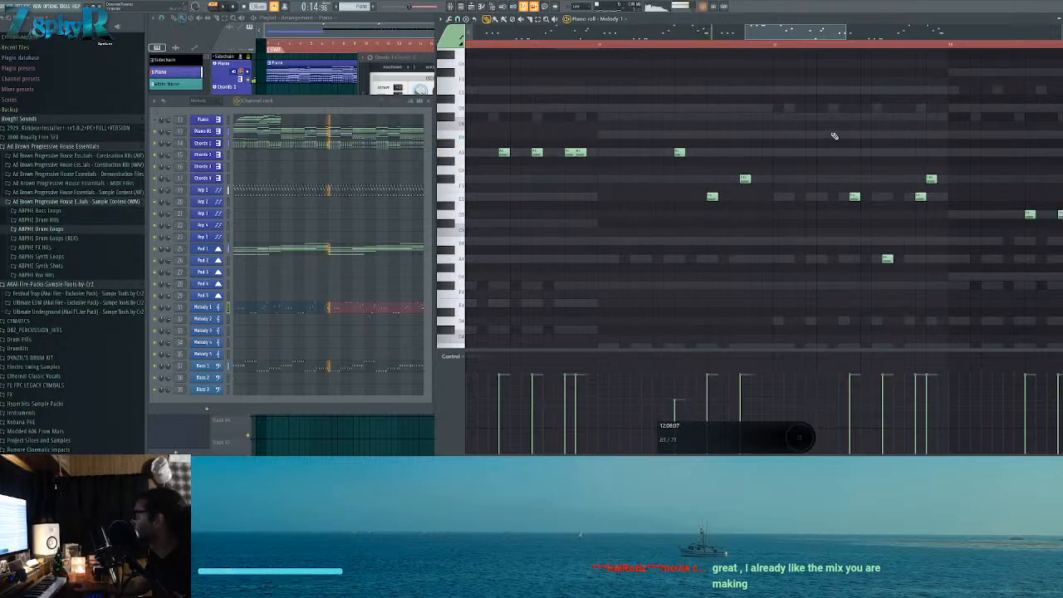
# Step: Raise the A4 notes in bars 12 and 14 of Melody 1 one octave, briefly trying bar 12's E5 and F#5 an octave higher
pyautogui.scroll(-4, 714, 158)
pyautogui.moveTo(678, 254); pyautogui.dragTo(701, 273)
pyautogui.hotkey('ctrl', 'Up')
pyautogui.keyDown('ctrl'); pyautogui.moveTo(688, 178); pyautogui.dragTo(708, 214); pyautogui.keyUp('ctrl')
pyautogui.hotkey('ctrl', 'Up')
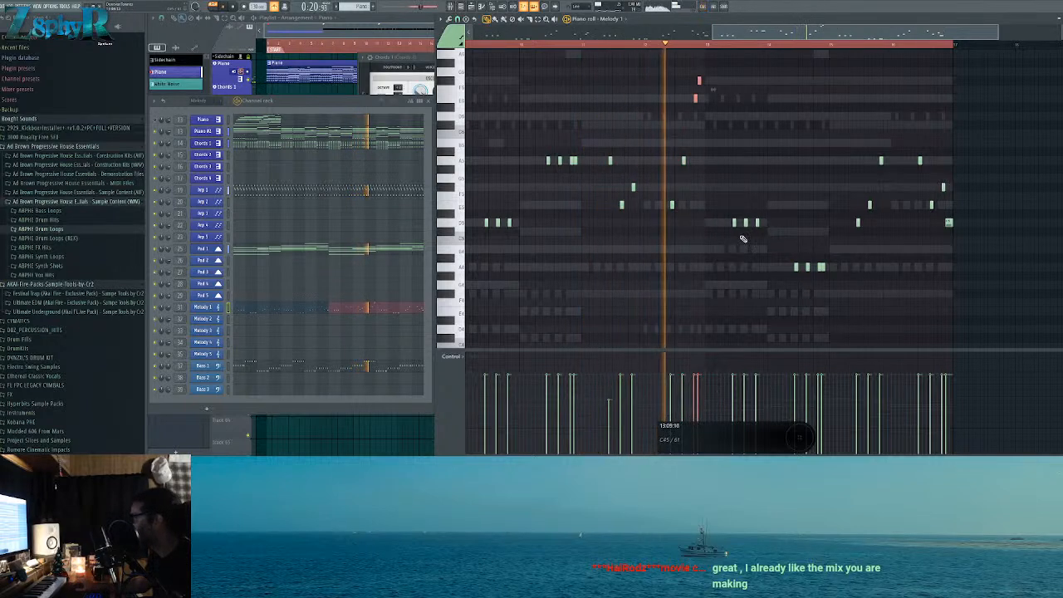
pyautogui.keyDown('ctrl'); pyautogui.moveTo(857, 261); pyautogui.dragTo(781, 297); pyautogui.keyUp('ctrl')
pyautogui.hotkey('ctrl', 'Up')
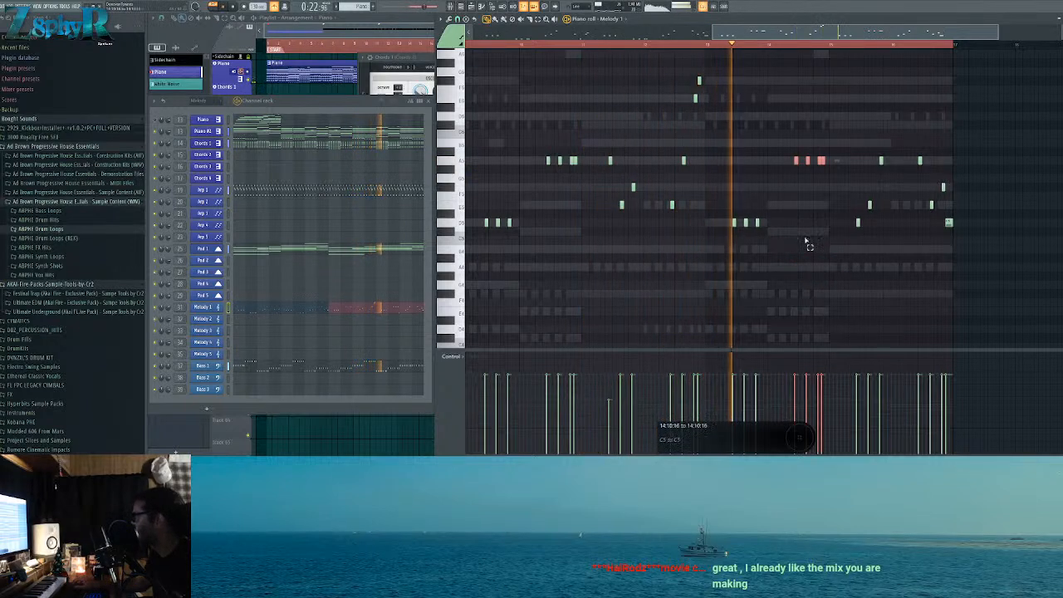
pyautogui.keyDown('ctrl'); pyautogui.moveTo(707, 75); pyautogui.dragTo(686, 103); pyautogui.keyUp('ctrl')
pyautogui.hotkey('ctrl', 'Down')
# Step: Change bar 15 of Melody 1 to A5, B5 and A5, and end bar 16 with D5 and a long E5
pyautogui.keyDown('ctrl'); pyautogui.click(877, 141); pyautogui.keyUp('ctrl')
pyautogui.keyDown('ctrl'); pyautogui.moveTo(854, 212); pyautogui.dragTo(865, 232); pyautogui.keyUp('ctrl')
pyautogui.press('space')
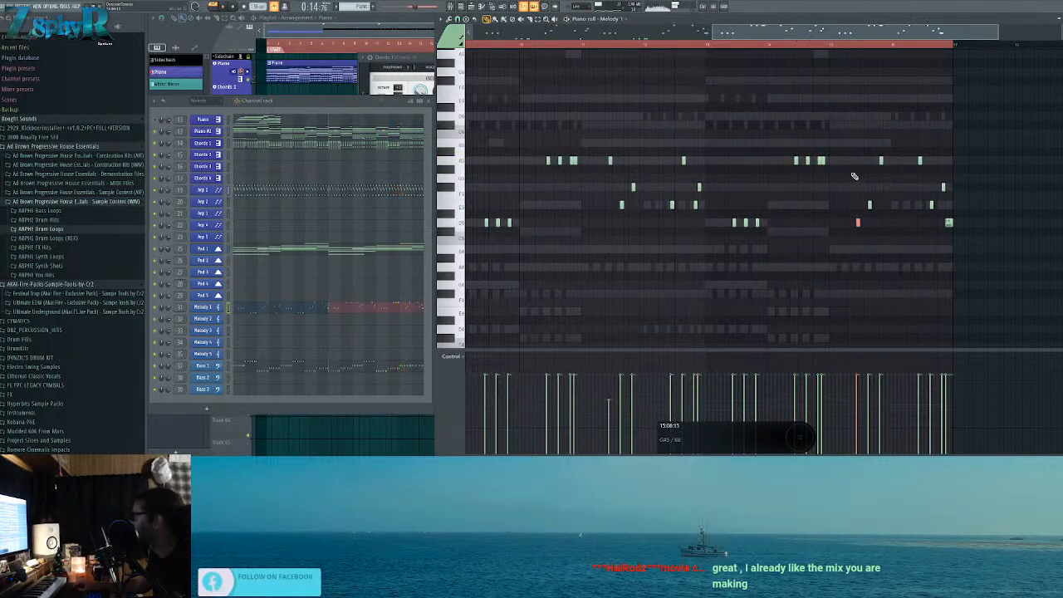
pyautogui.scroll(3, 856, 170)
pyautogui.hotkey('shift', 'Up')
pyautogui.hotkey('shift', 'Up')
pyautogui.hotkey('shift', 'Up')
pyautogui.hotkey('shift', 'Up')
pyautogui.hotkey('shift', 'Up')
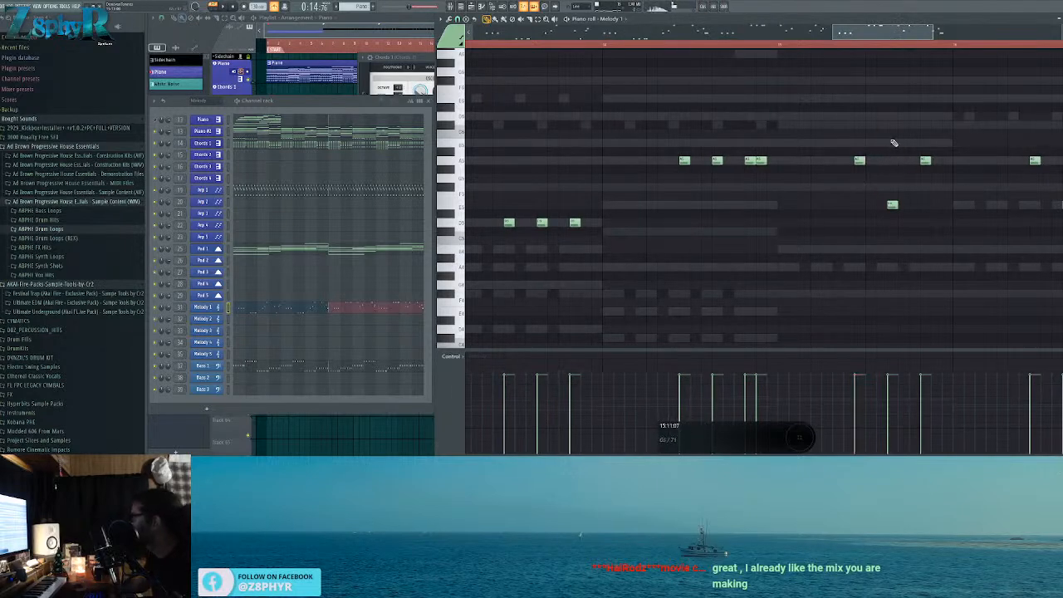
pyautogui.scroll(-3, 905, 201)
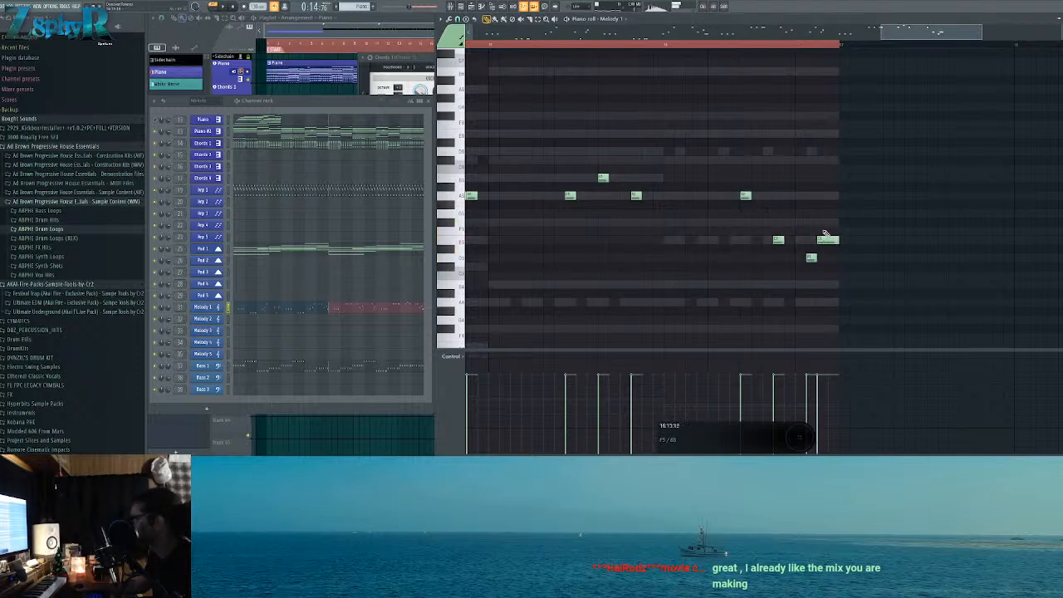
# Step: Examine Pad 1's chord notes and its Sylenth1 Part B settings while playing the section from bar 9
pyautogui.doubleClick(249, 249)
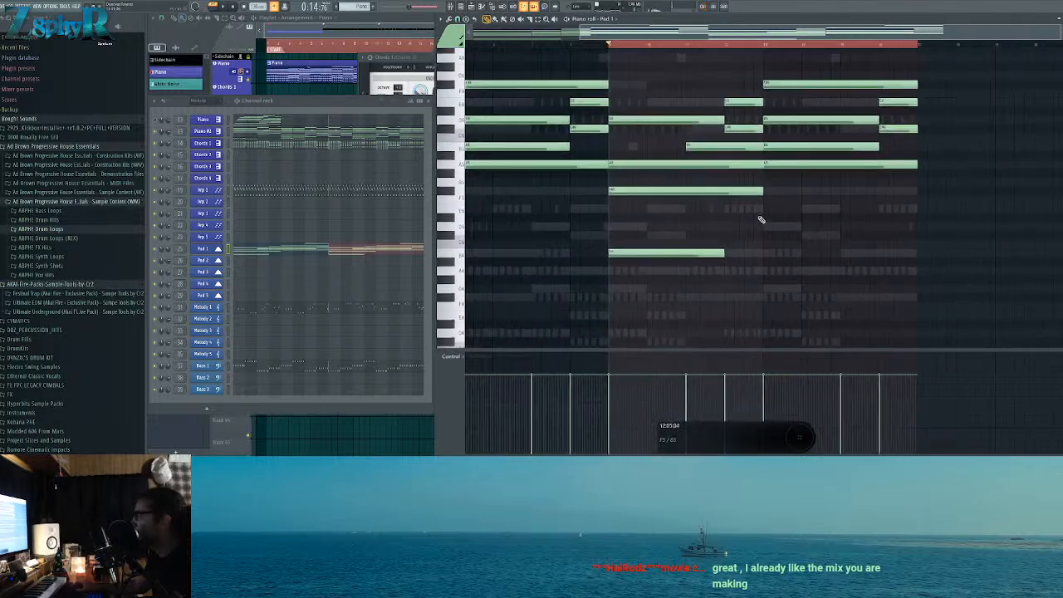
pyautogui.scroll(-1, 803, 224)
pyautogui.moveTo(786, 115); pyautogui.dragTo(768, 99)
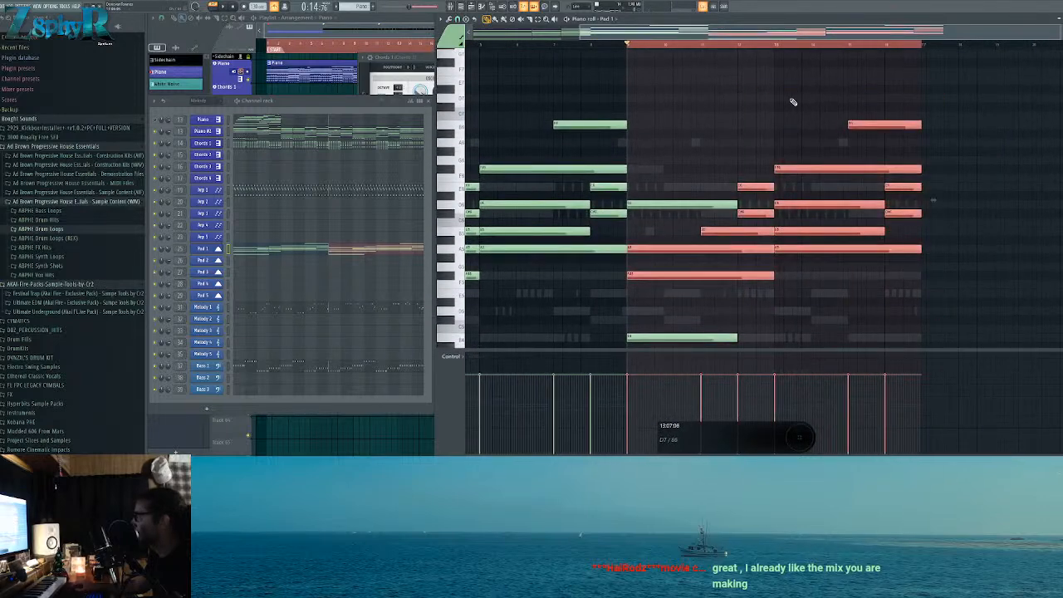
pyautogui.keyDown('ctrl'); pyautogui.click(786, 100); pyautogui.keyUp('ctrl')
pyautogui.click(217, 251)
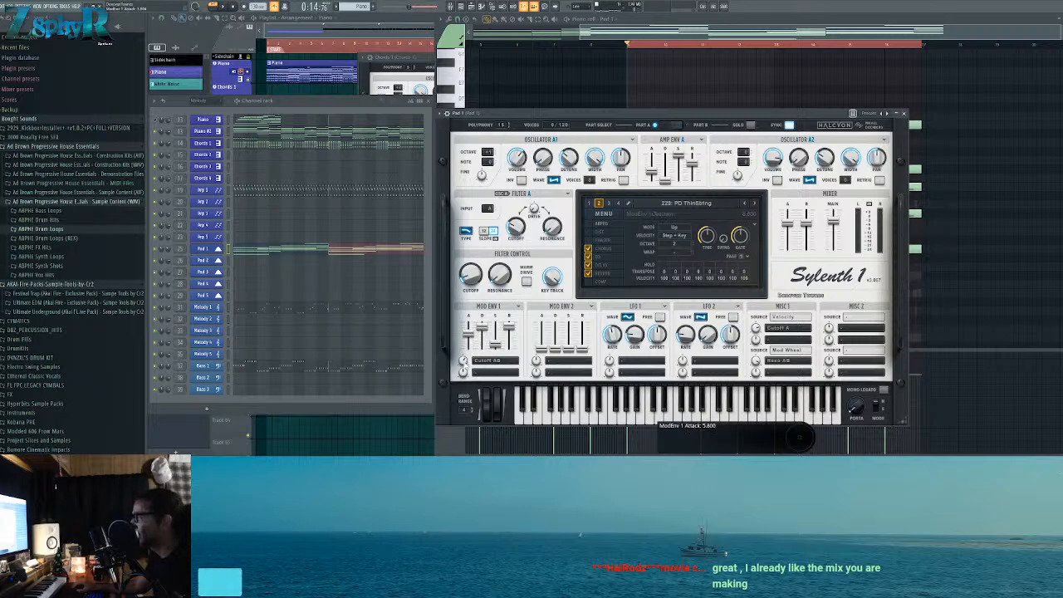
pyautogui.press('space')
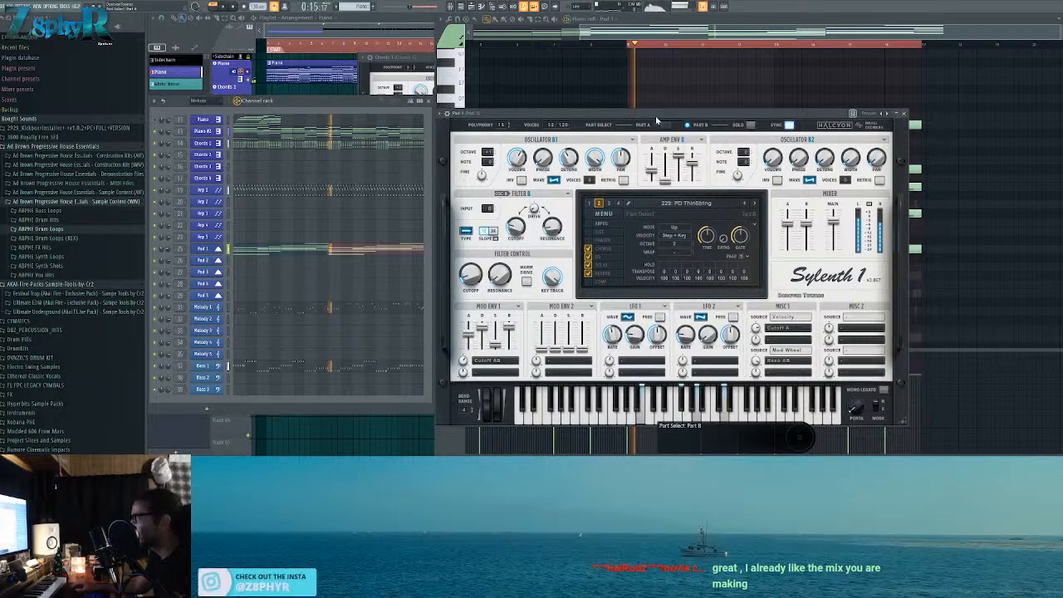
pyautogui.click(709, 75)
pyautogui.scroll(-4, 762, 93)
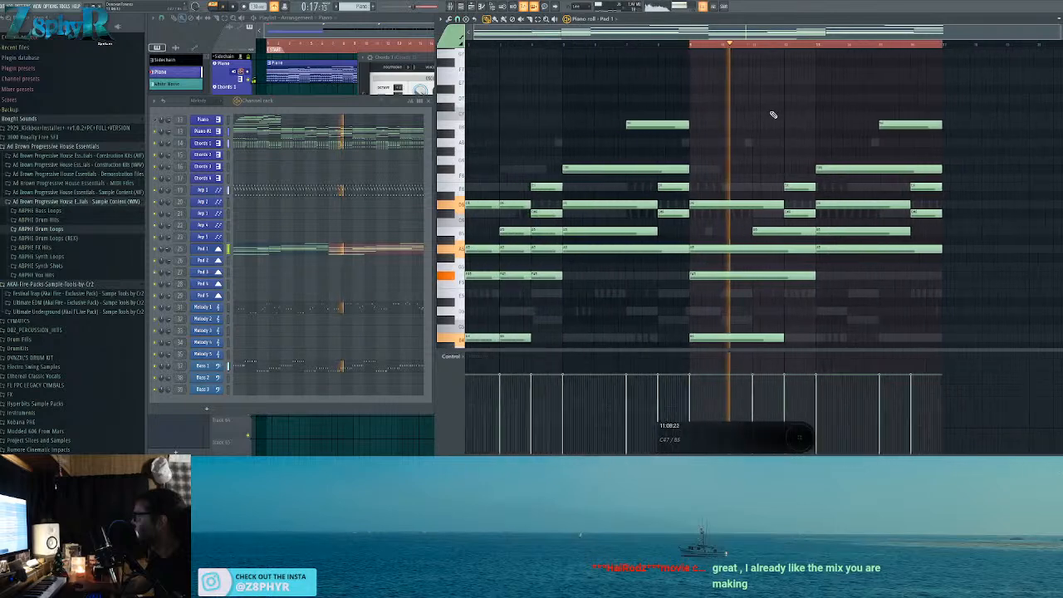
pyautogui.scroll(-4, 776, 123)
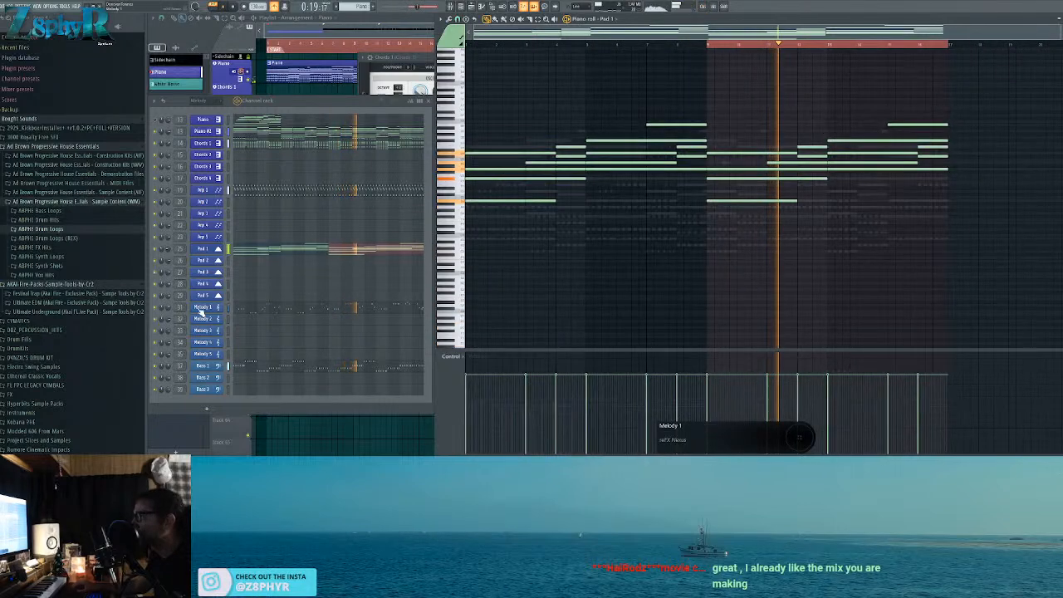
# Step: Review the Melody 1 notes across all 16 bars while the loop plays
pyautogui.click(280, 312)
pyautogui.scroll(4, 888, 246)
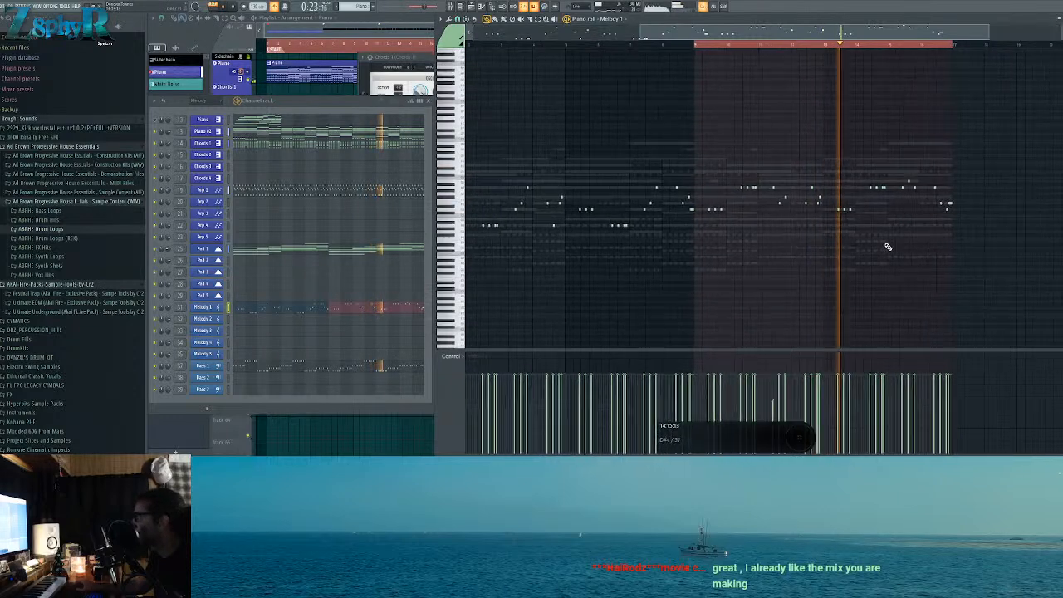
pyautogui.moveTo(860, 209); pyautogui.dragTo(837, 221)
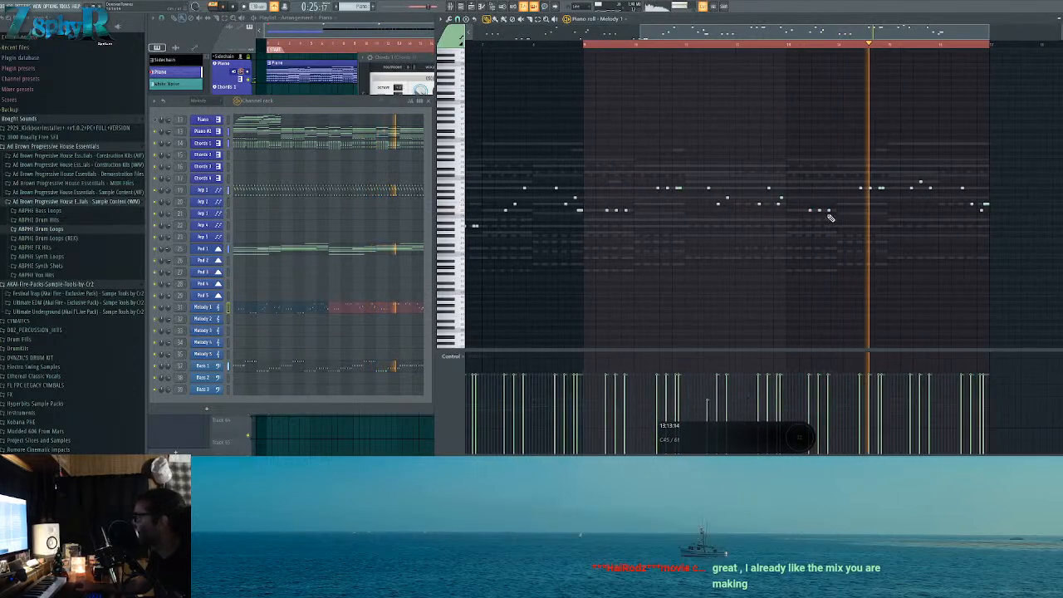
pyautogui.hscroll(-6, 764, 183)
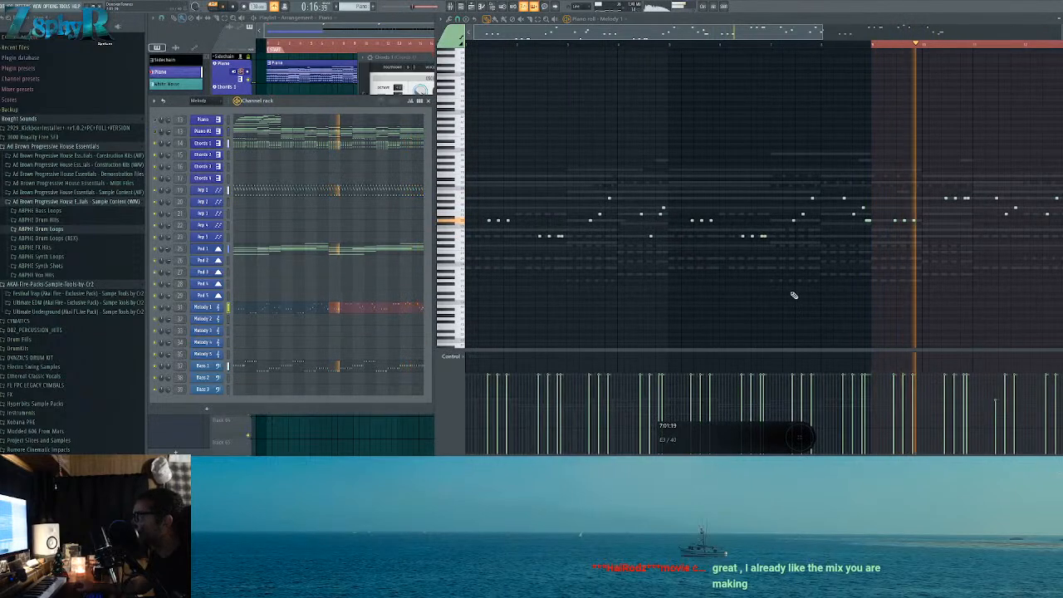
pyautogui.hscroll(3, 761, 296)
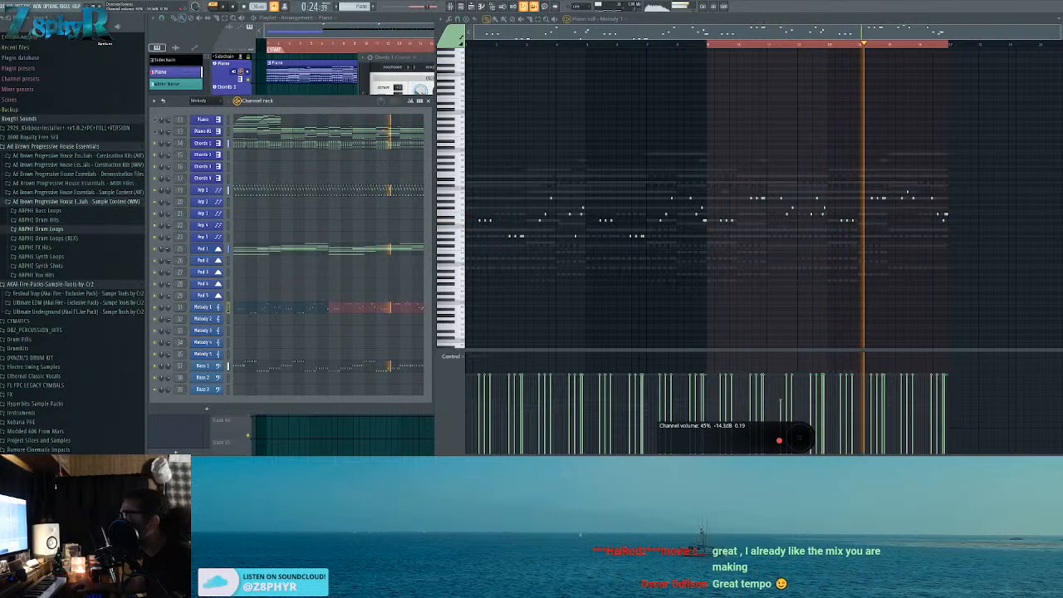
# Step: Adjust the master filter cutoff of Arp 1's AR Baroque Vintage preset in Nexus
pyautogui.click(203, 190)
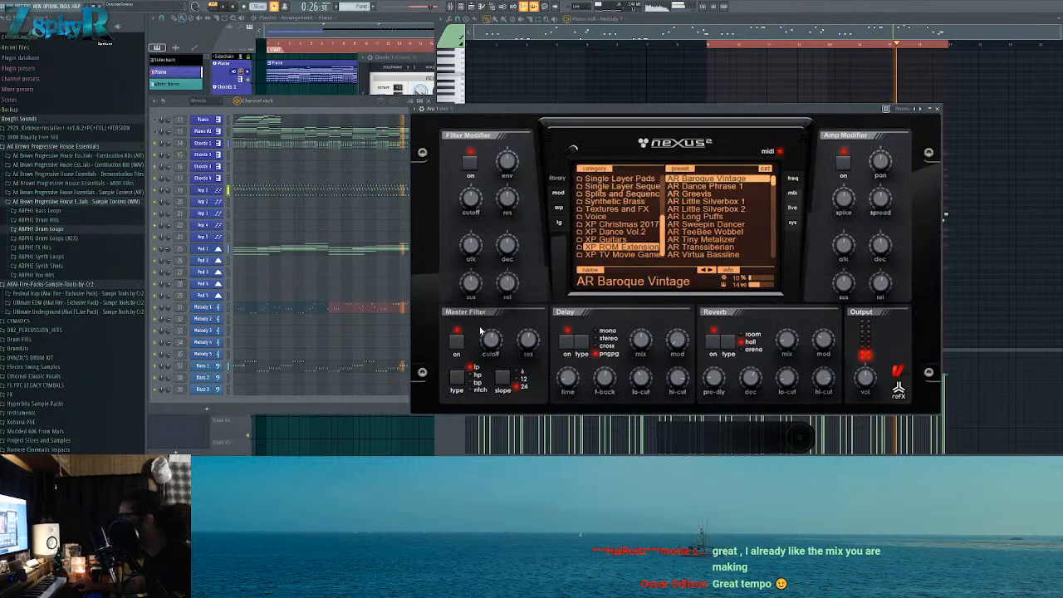
pyautogui.moveTo(490, 338)
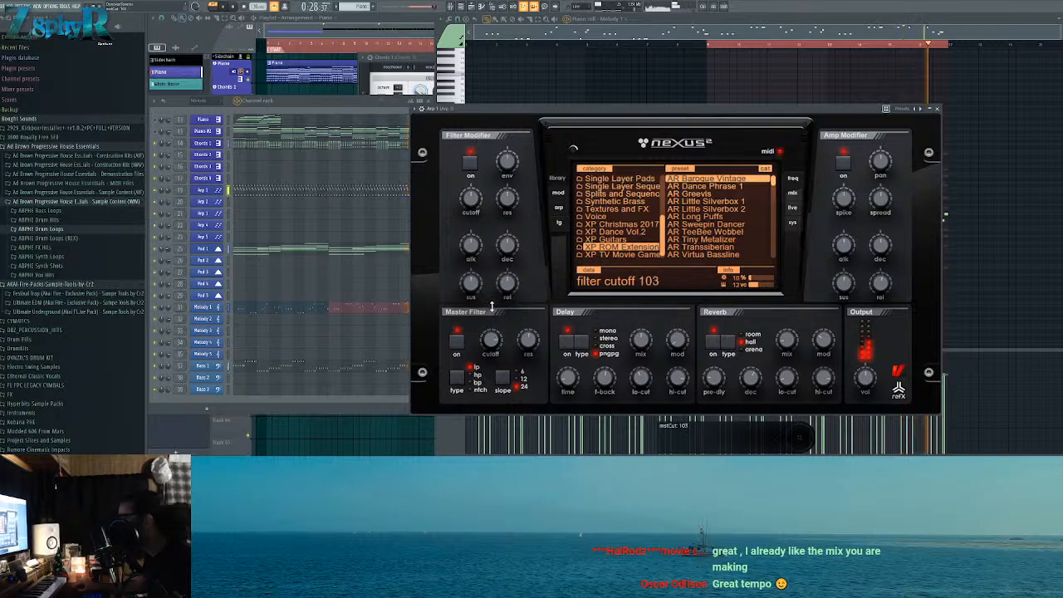
pyautogui.moveTo(494, 338); pyautogui.dragTo(496, 353)
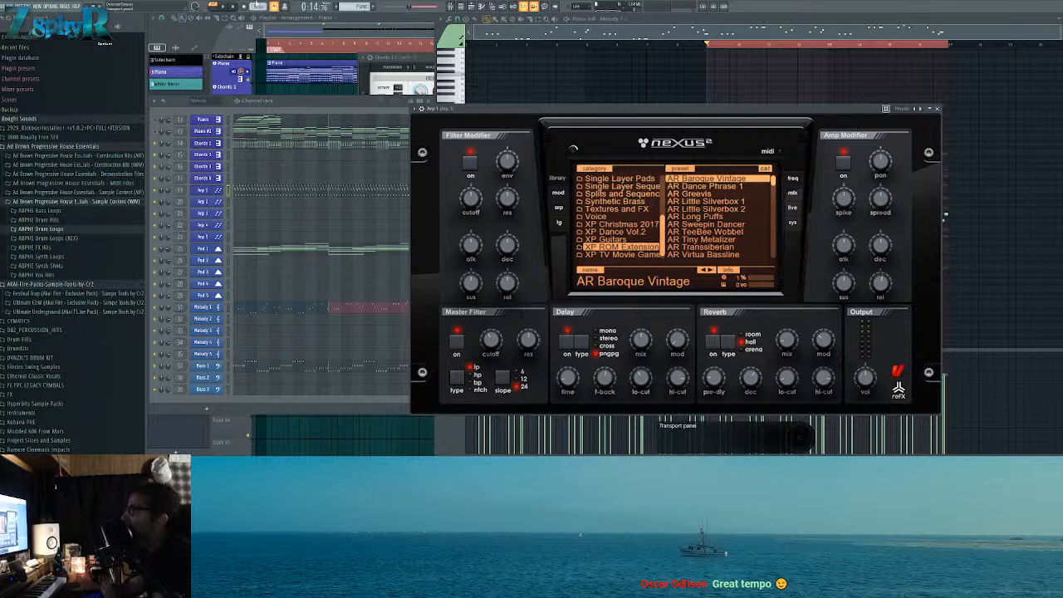
pyautogui.moveTo(677, 112); pyautogui.dragTo(702, 102)
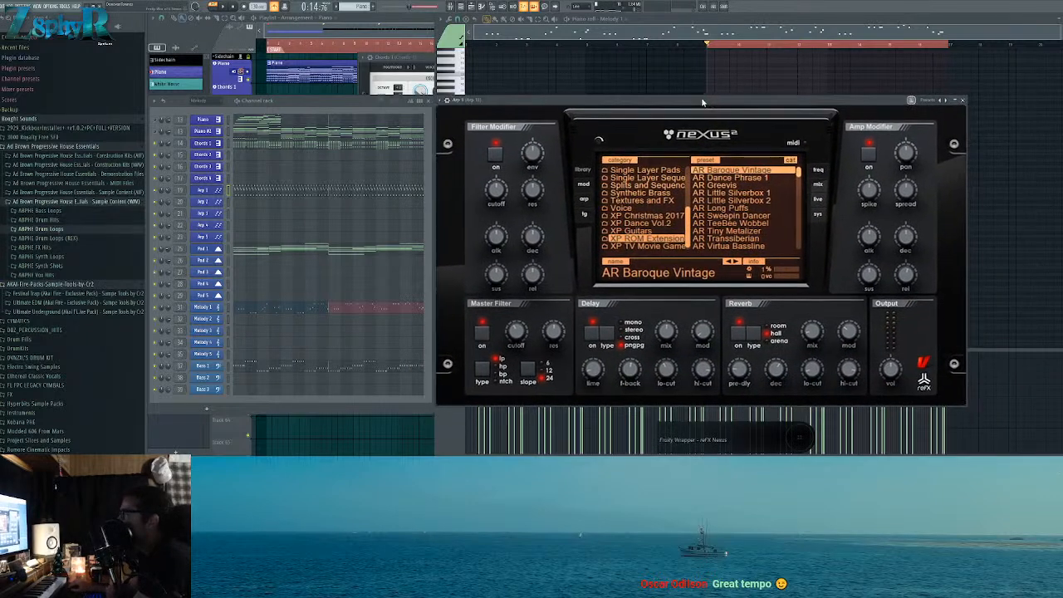
# Step: Bring up the playlist arrangement and play its first 16 bars in song mode
pyautogui.click(268, 55)
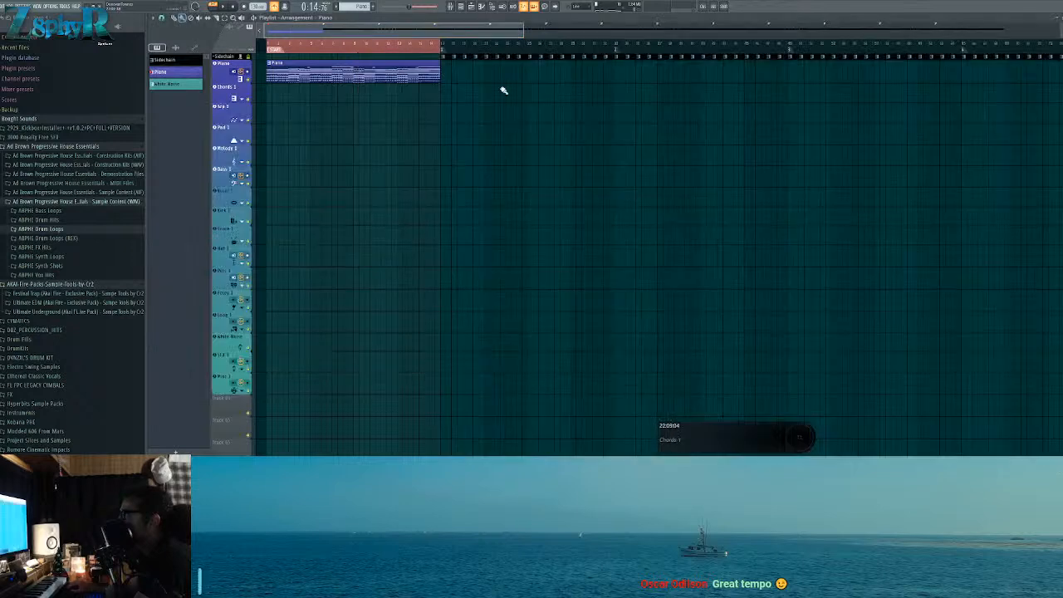
pyautogui.doubleClick(449, 56)
pyautogui.click(417, 53)
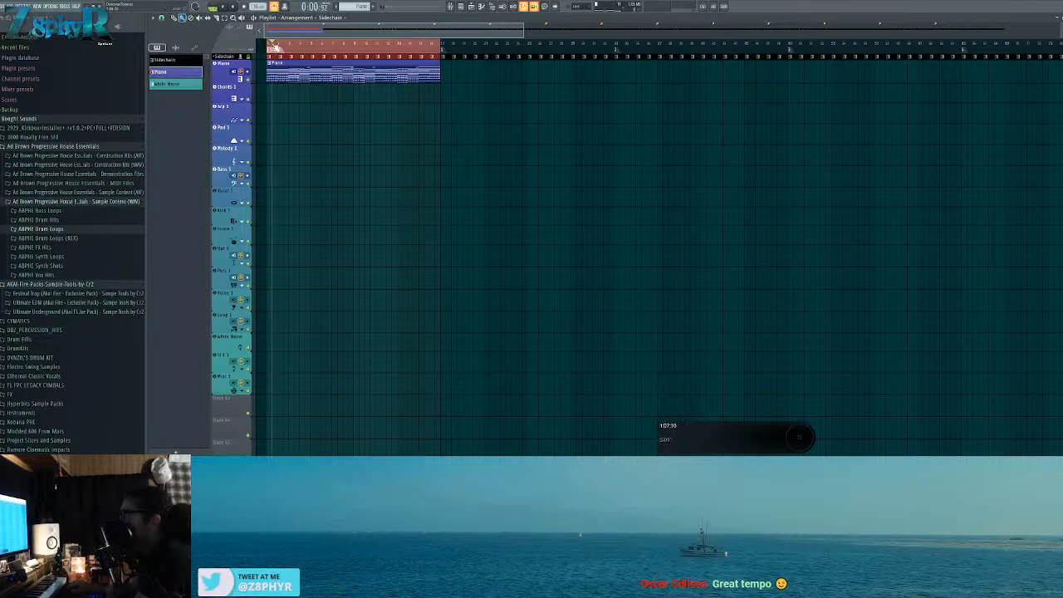
pyautogui.click(230, 7)
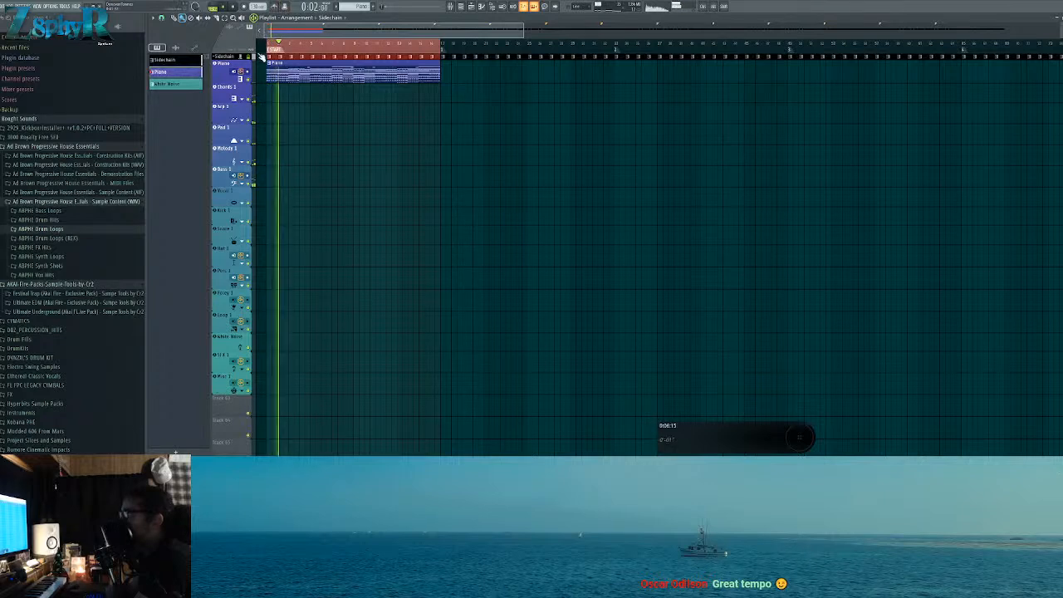
# Step: Expand the ABPHE Drum Hits sample folder and look through its Hats folder
pyautogui.click(58, 220)
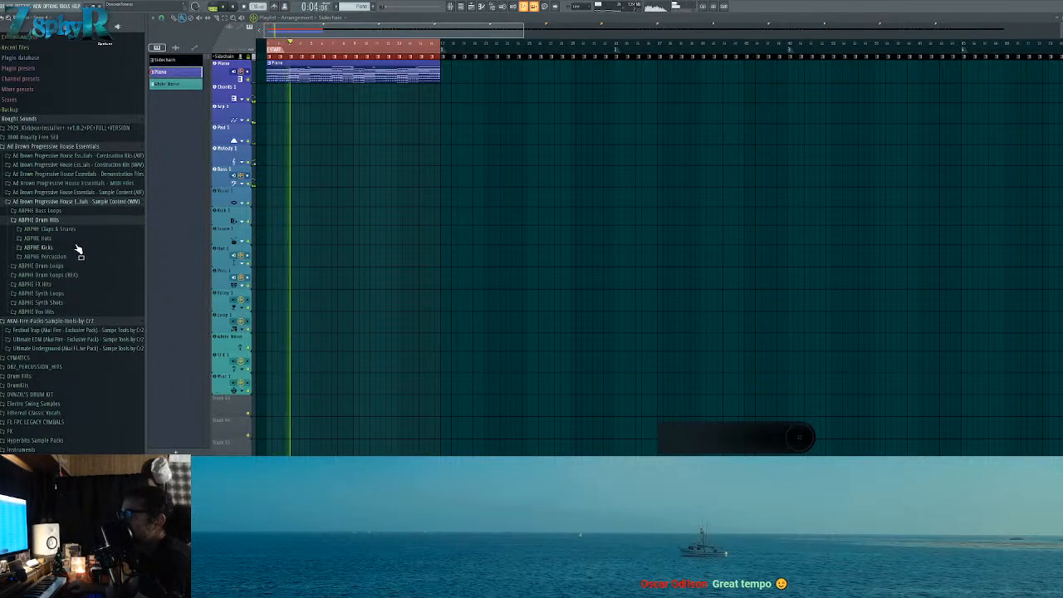
pyautogui.click(76, 237)
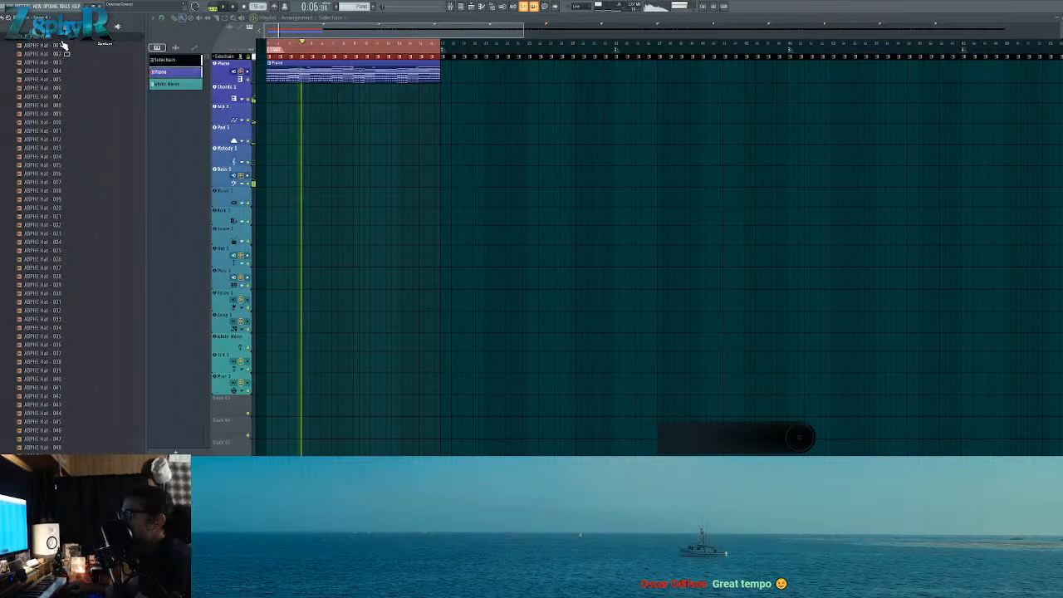
pyautogui.click(64, 42)
pyautogui.scroll(-5, 390, 114)
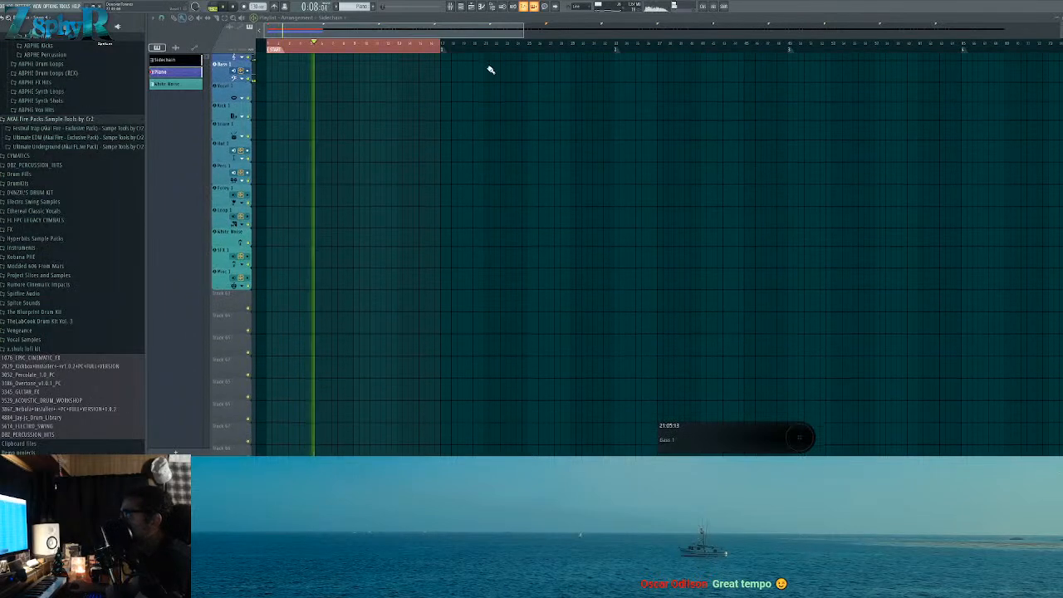
# Step: Audition samples in the ABPHE Kicks folder and place ABPHE Kick - 020 at the start of the Kick 1 track
pyautogui.moveTo(1057, 30); pyautogui.dragTo(1057, 17)
pyautogui.scroll(2, 415, 135)
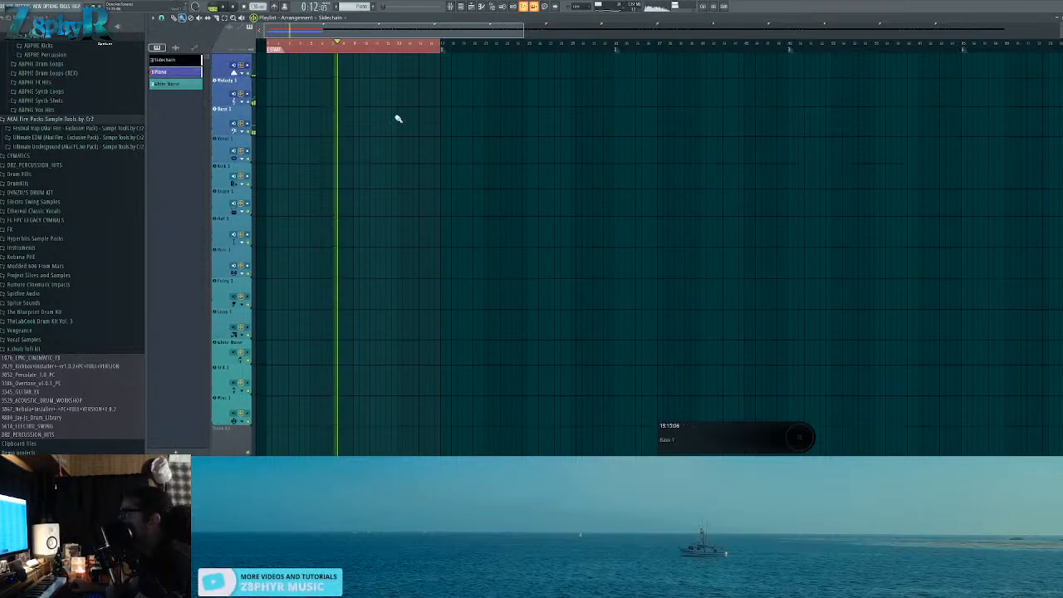
pyautogui.scroll(1, 431, 137)
pyautogui.scroll(7, 66, 131)
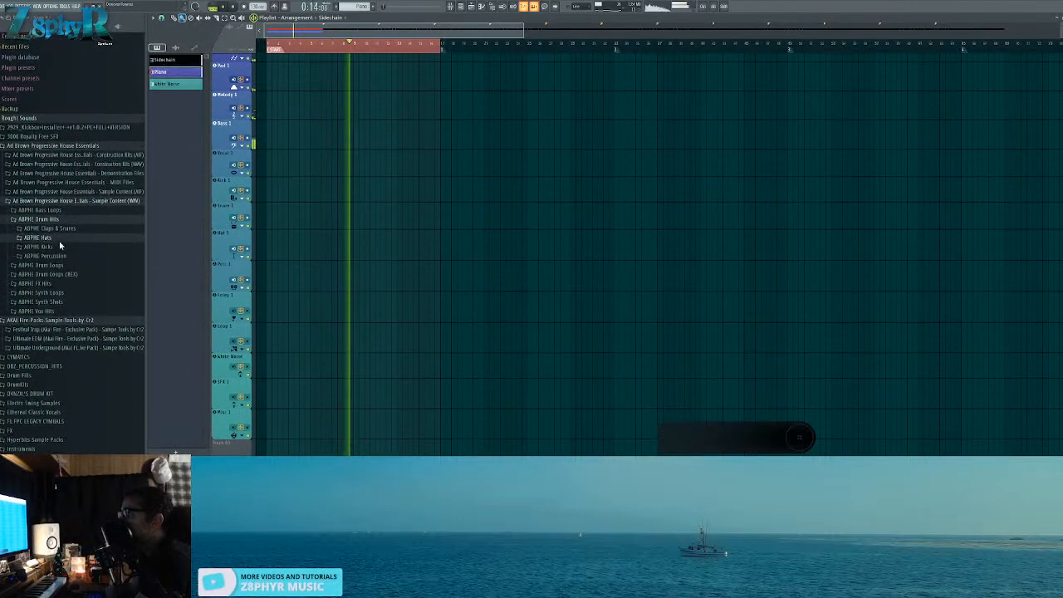
pyautogui.click(57, 246)
pyautogui.click(56, 204)
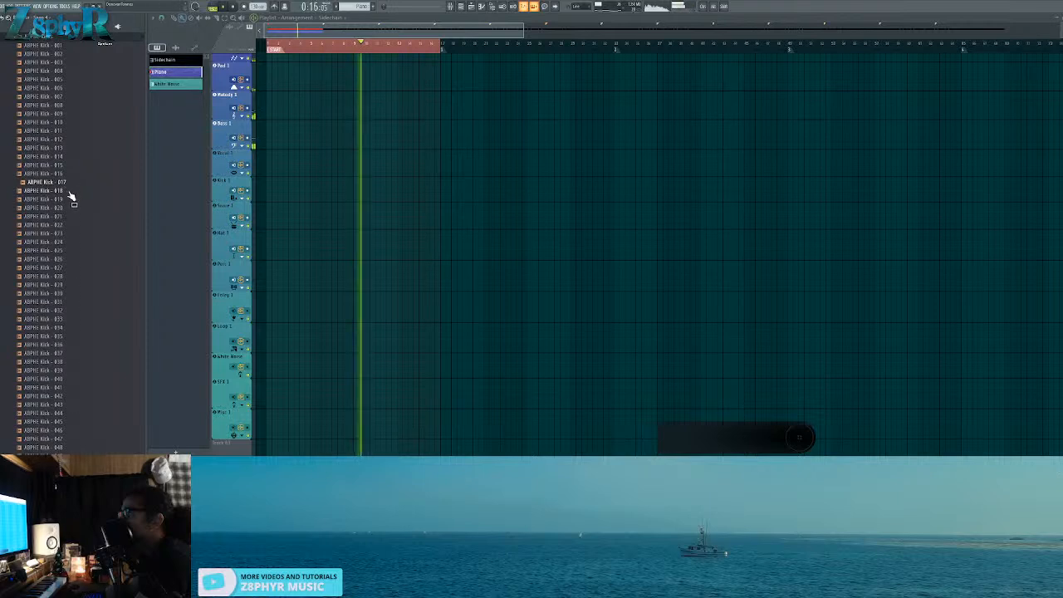
pyautogui.click(70, 208)
pyautogui.moveTo(70, 214); pyautogui.dragTo(268, 200)
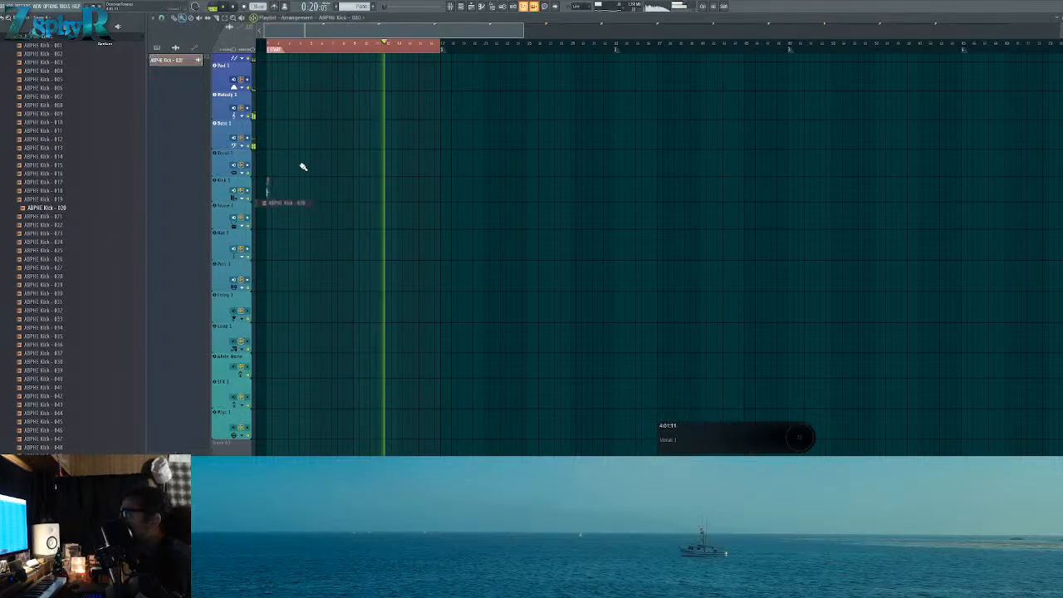
# Step: Repeat the kick on every beat across the 16 bars of Kick 1, leaving out the final beats of bars 8 and 16
pyautogui.click(294, 46)
pyautogui.scroll(5, 288, 197)
pyautogui.moveTo(320, 150); pyautogui.dragTo(407, 209)
pyautogui.moveTo(370, 243); pyautogui.dragTo(905, 242)
pyautogui.hotkey('ctrl', 'z')
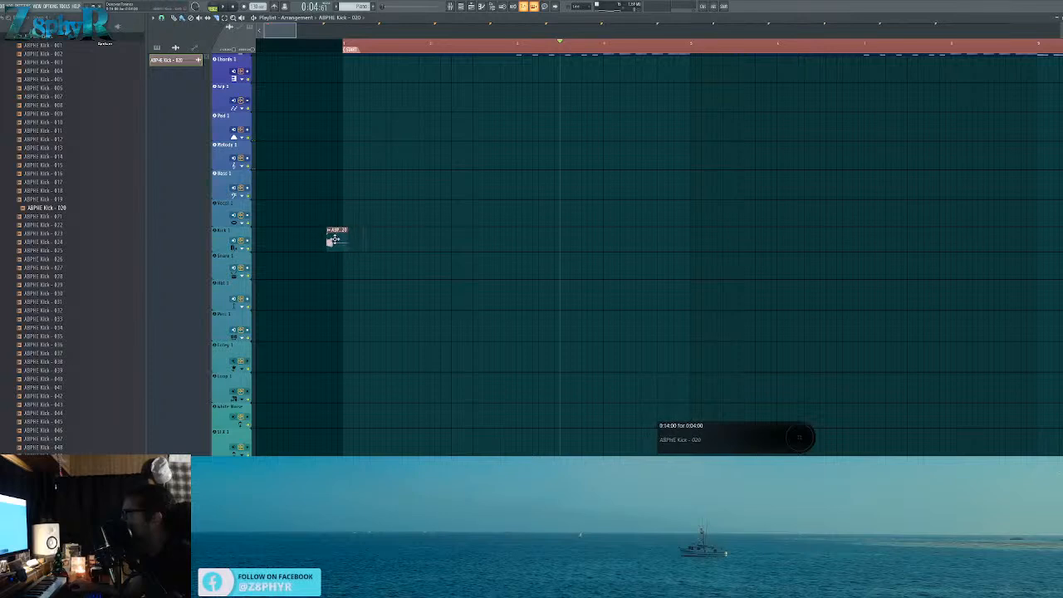
pyautogui.moveTo(369, 241)
pyautogui.mouseDown()
pyautogui.moveTo(676, 257)
pyautogui.moveTo(1038, 242)
pyautogui.moveTo(937, 266)
pyautogui.moveTo(703, 240)
pyautogui.moveTo(828, 245)
pyautogui.mouseUp()
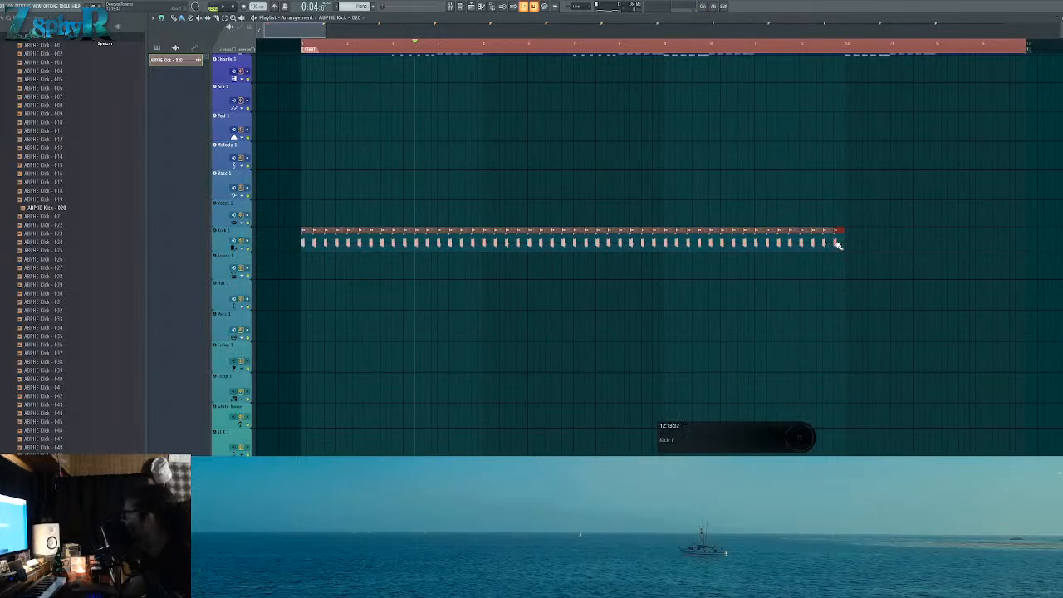
pyautogui.moveTo(838, 245); pyautogui.dragTo(996, 250)
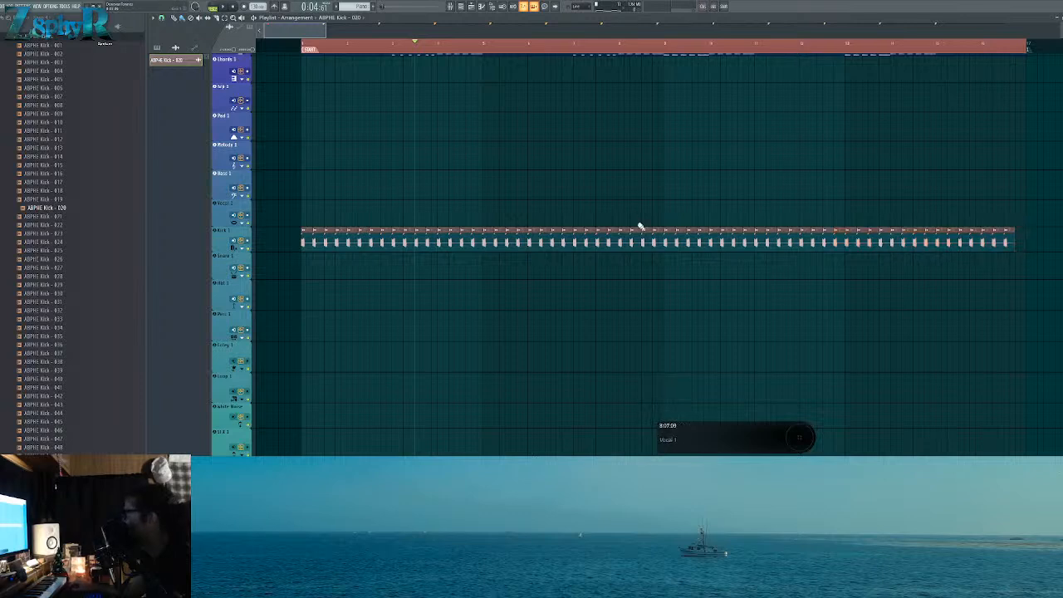
pyautogui.rightClick(662, 245)
# Step: Play the arrangement and set the kick's channel volume to about 41%
pyautogui.press('space')
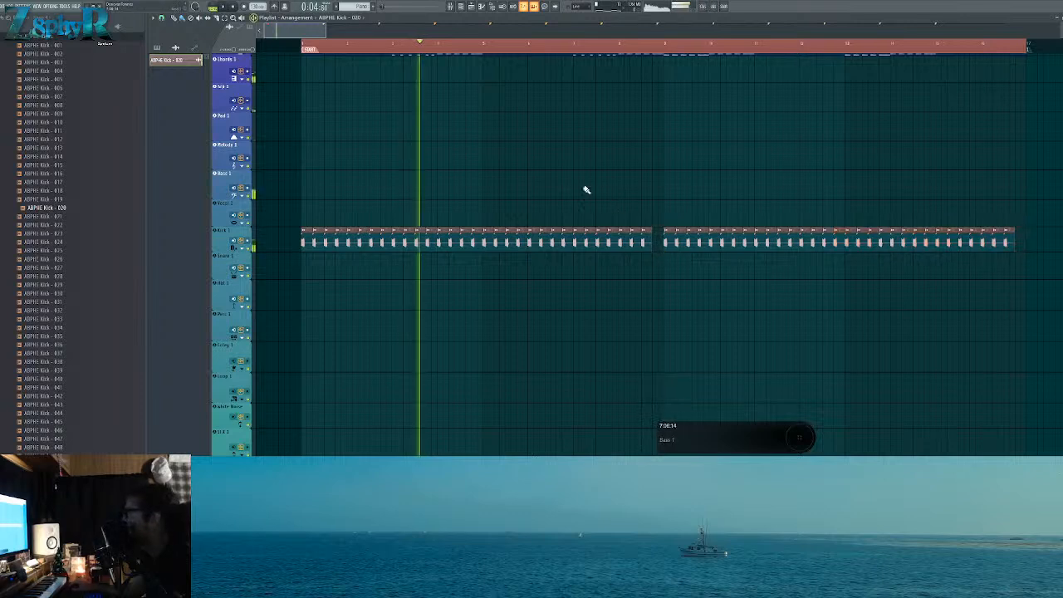
pyautogui.doubleClick(308, 235)
pyautogui.moveTo(324, 71); pyautogui.dragTo(325, 81)
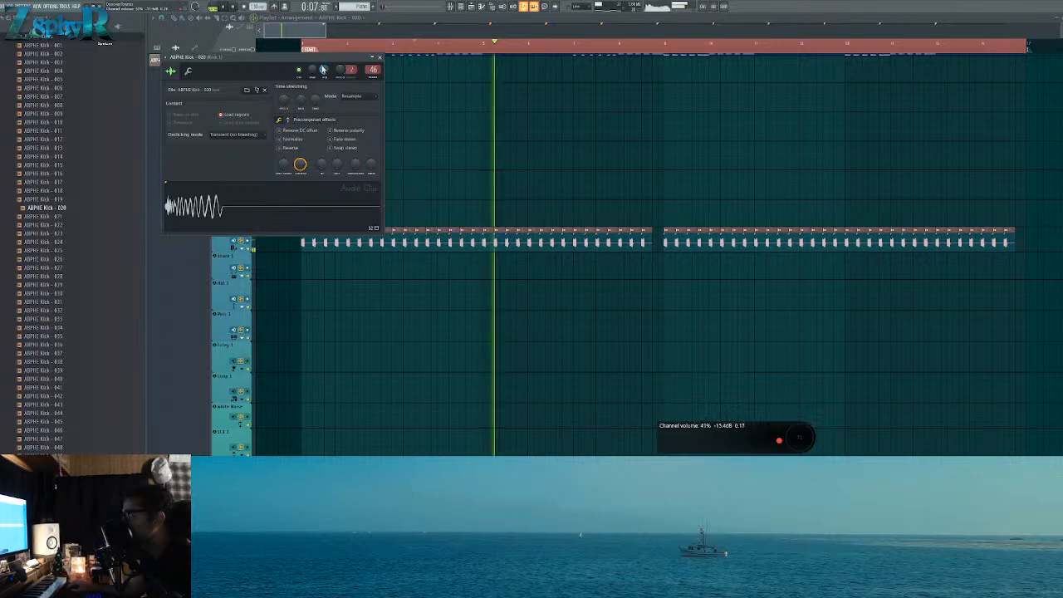
pyautogui.click(378, 57)
# Step: Check the Melody group's channels in the channel rack and stop playback
pyautogui.scroll(3, 456, 147)
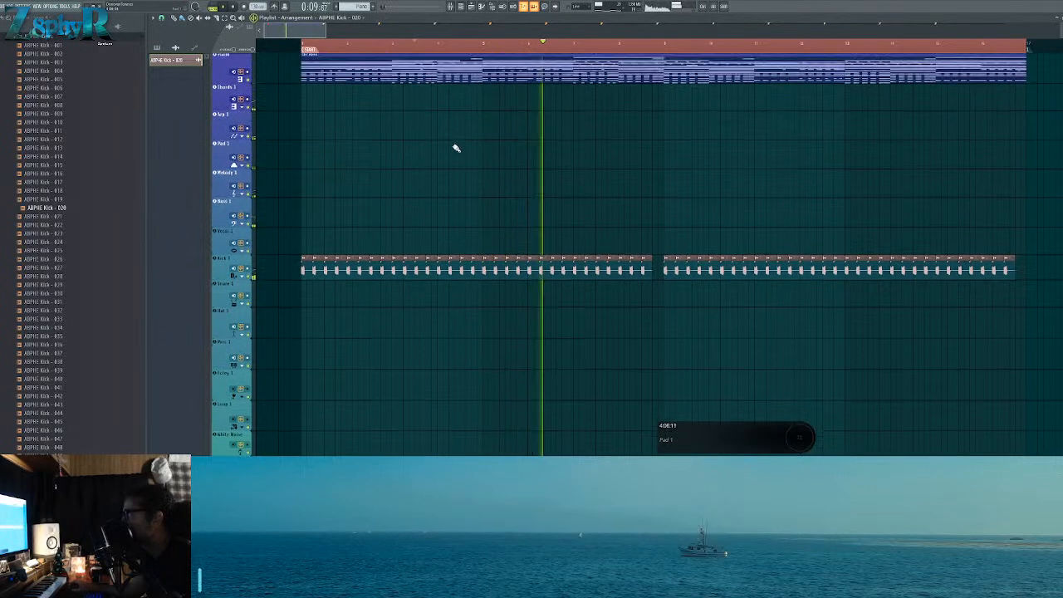
pyautogui.click(469, 6)
pyautogui.click(206, 101)
pyautogui.click(199, 130)
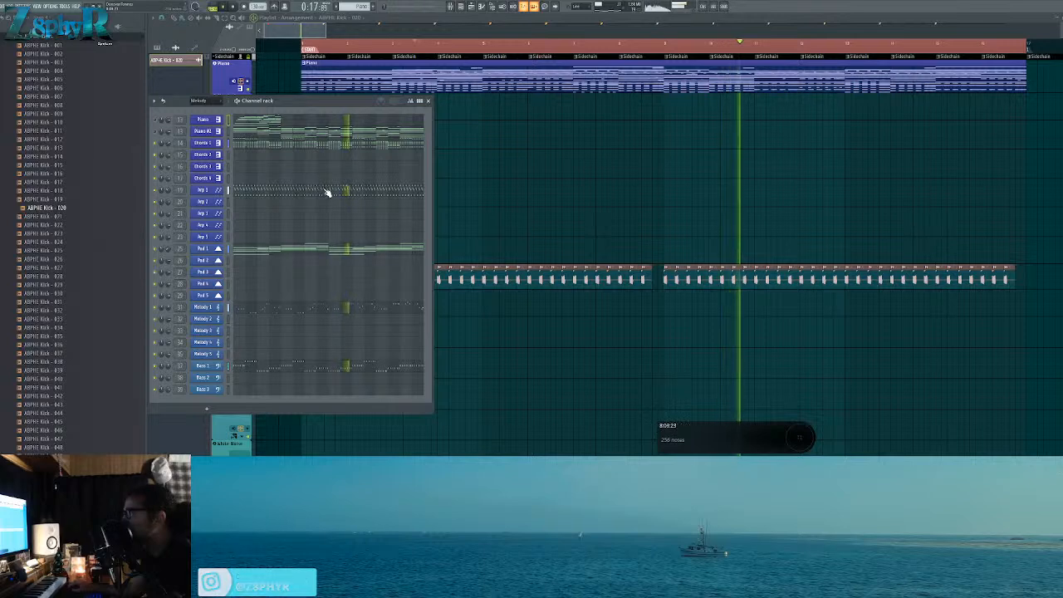
pyautogui.press('space')
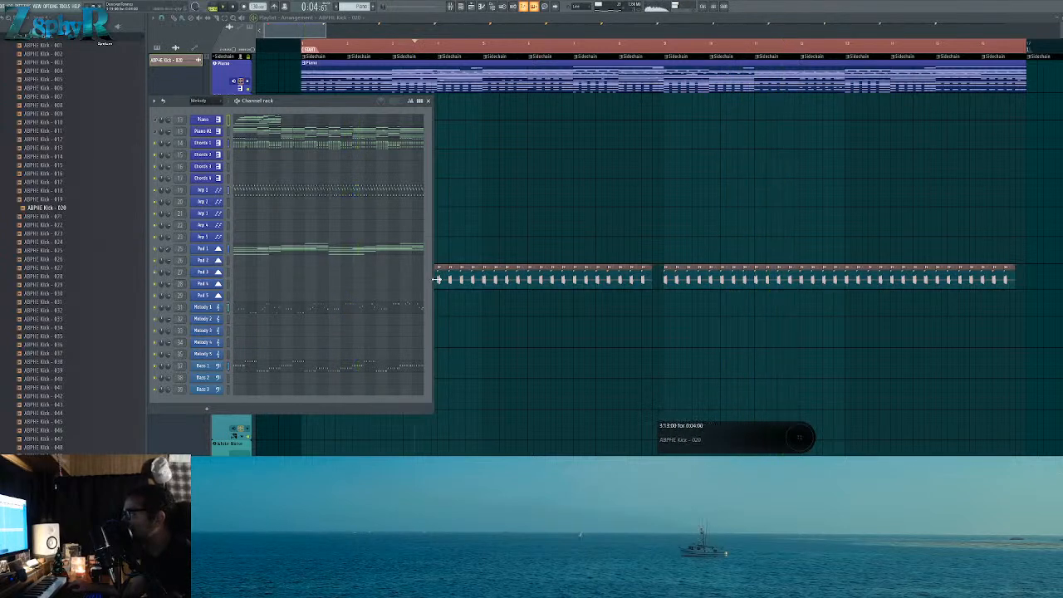
pyautogui.press('F6')
# Step: Replace the kick clips' sample with ABPHE Kick - 023 and set its channel volume to about 54% during playback
pyautogui.doubleClick(436, 279)
pyautogui.moveTo(66, 226); pyautogui.dragTo(226, 213)
pyautogui.moveTo(86, 237); pyautogui.dragTo(234, 223)
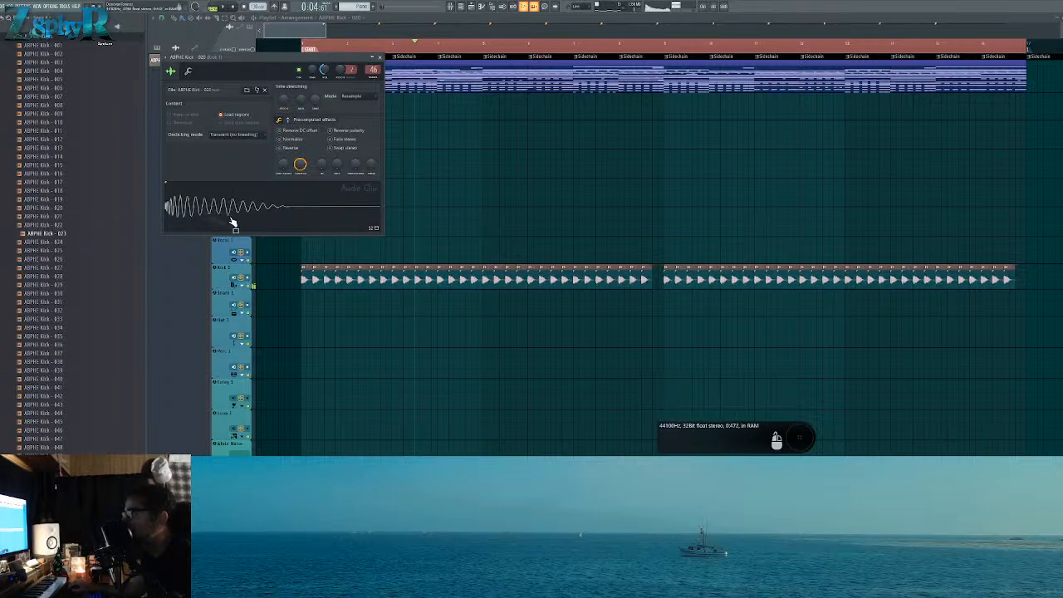
pyautogui.press('space')
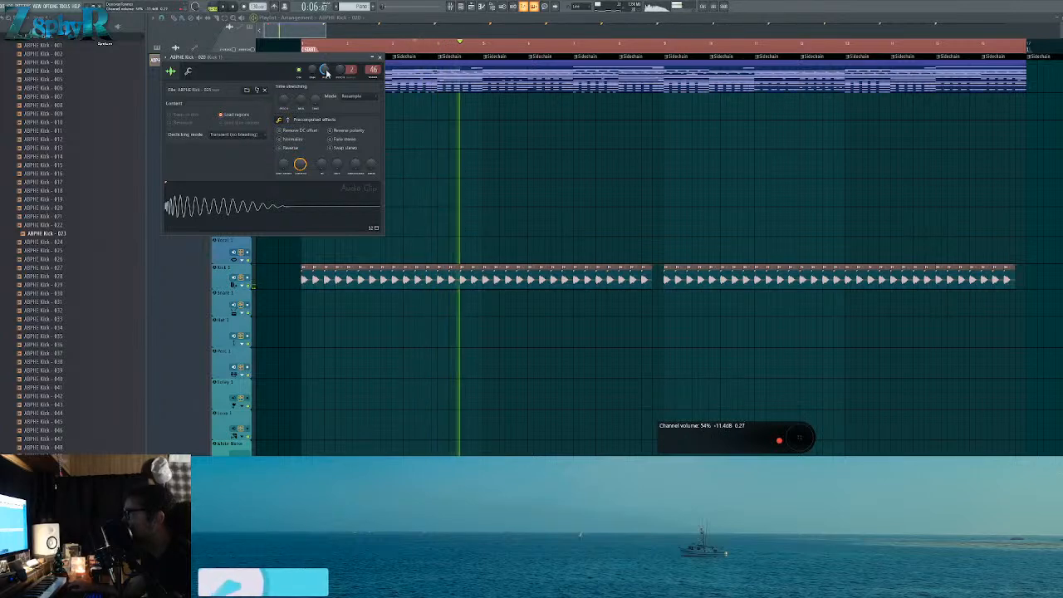
pyautogui.moveTo(346, 57); pyautogui.dragTo(375, 56)
pyautogui.click(408, 57)
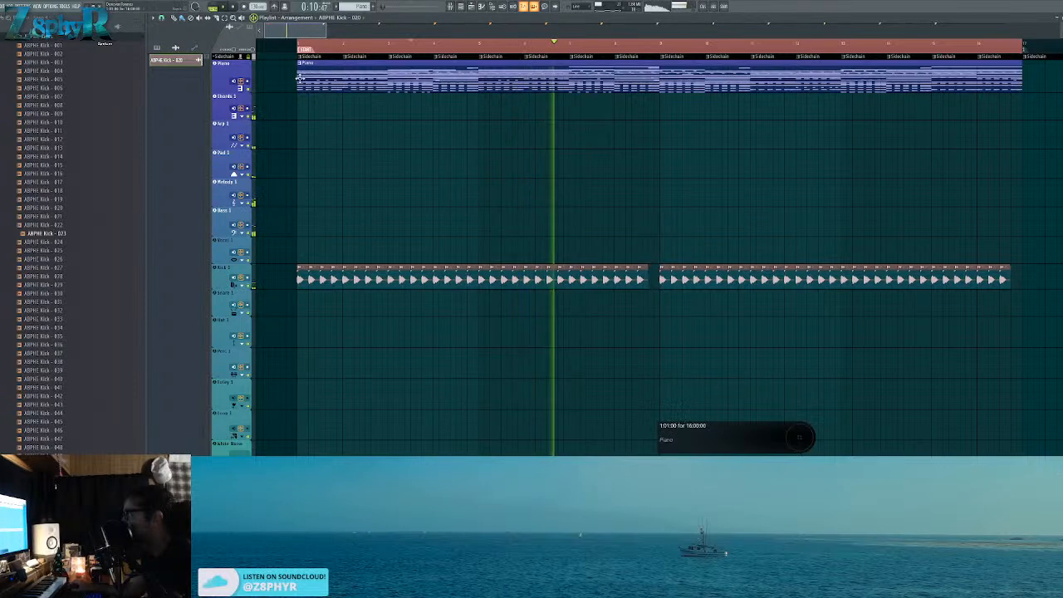
# Step: Open the Piano pattern's Melody 1 notes and adjust that channel's volume to about 48% while the section plays
pyautogui.doubleClick(339, 64)
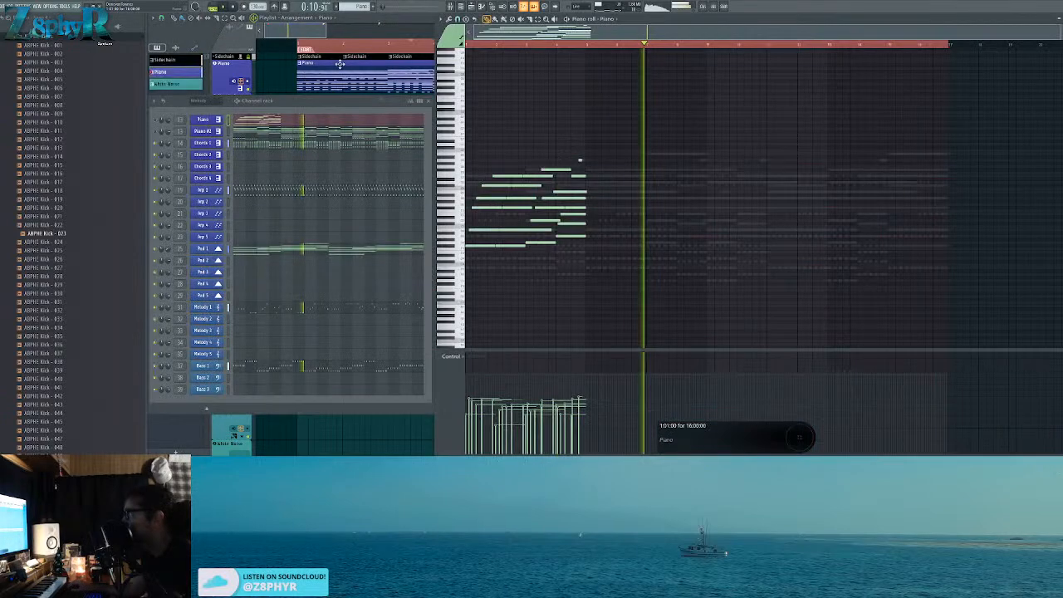
pyautogui.click(273, 309)
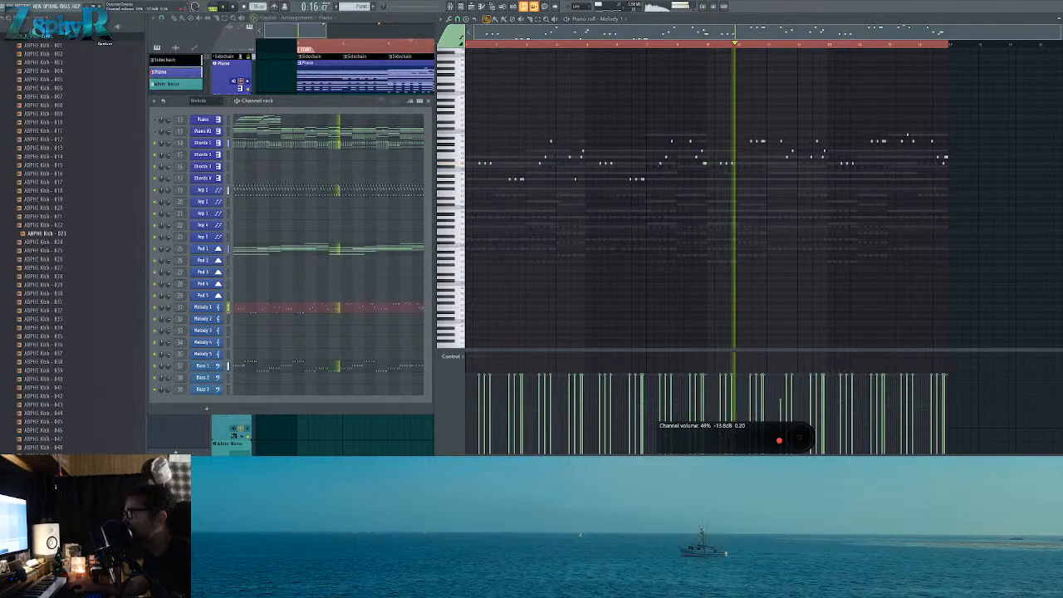
pyautogui.click(258, 308)
pyautogui.click(263, 309)
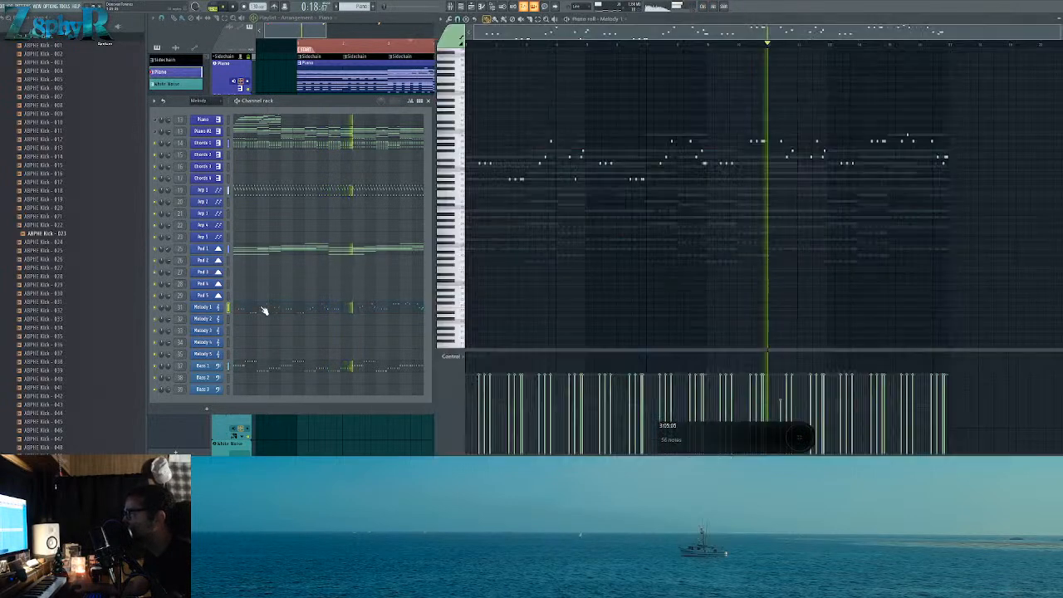
pyautogui.scroll(5, 624, 209)
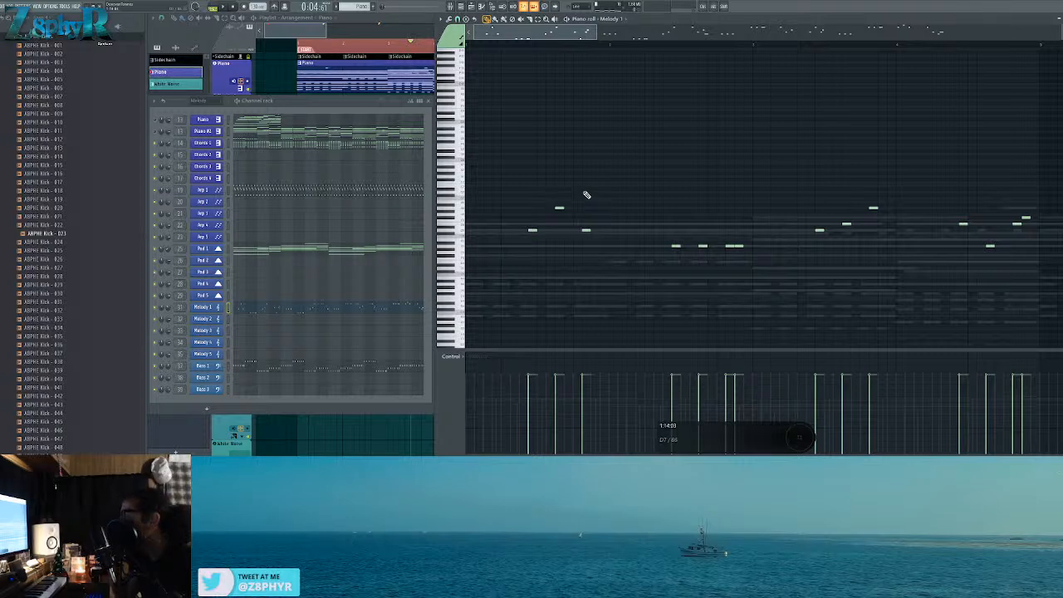
# Step: Look over the playlist's 16-bar section and the Piano channel's notes in the piano roll
pyautogui.click(250, 88)
pyautogui.scroll(-3, 373, 152)
pyautogui.scroll(3, 375, 153)
pyautogui.scroll(-2, 375, 152)
pyautogui.scroll(-3, 376, 152)
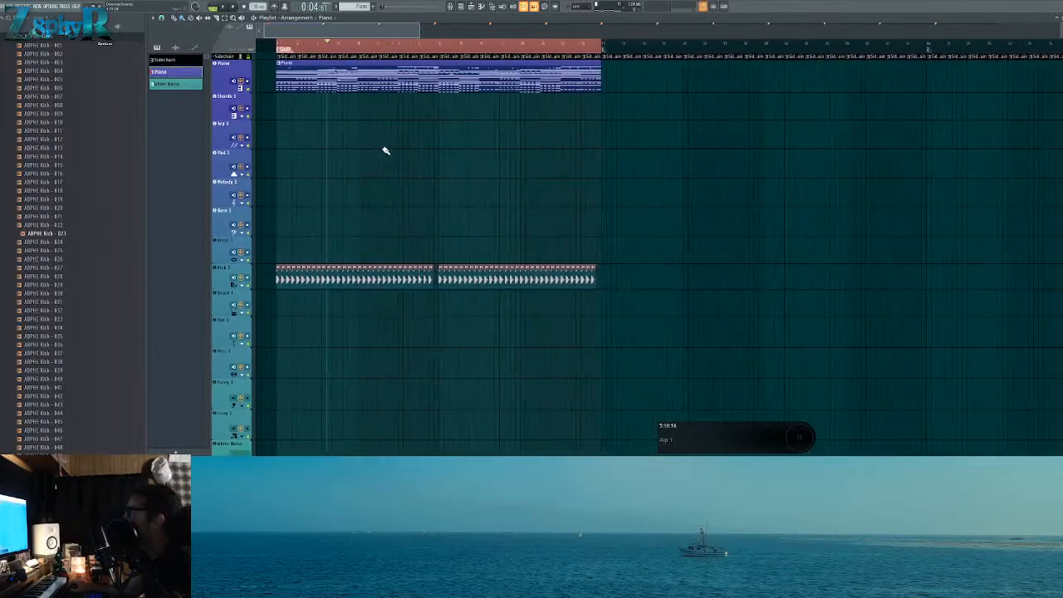
pyautogui.doubleClick(323, 67)
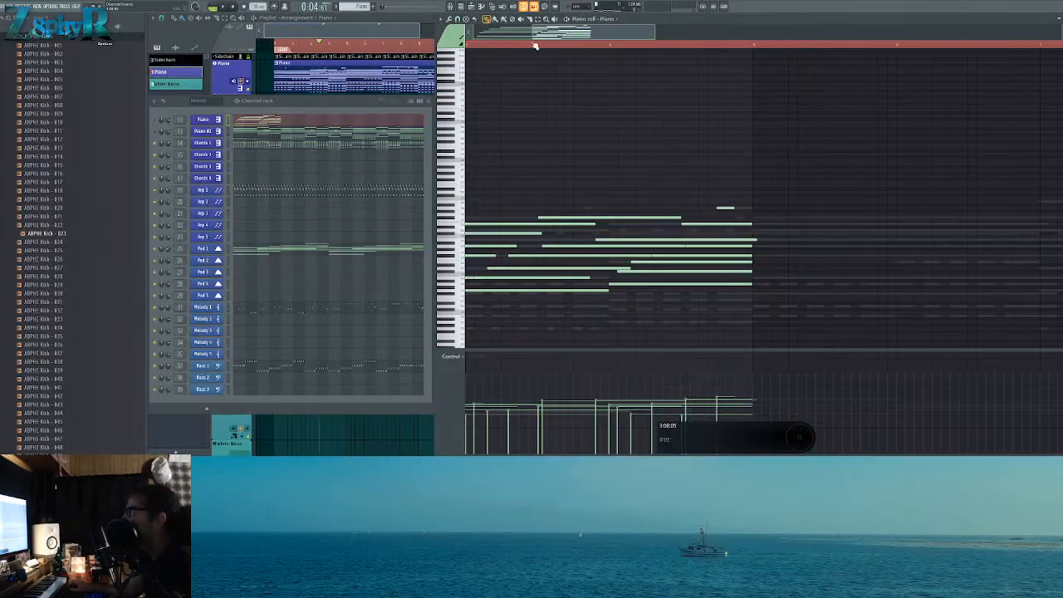
pyautogui.scroll(5, 489, 99)
pyautogui.scroll(-2, 499, 158)
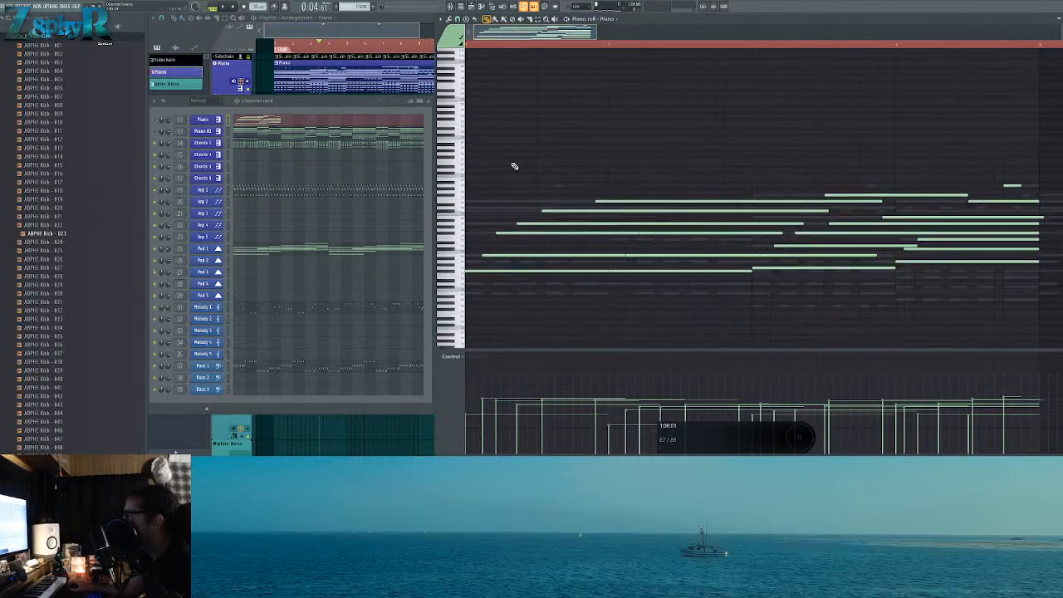
pyautogui.click(254, 131)
pyautogui.click(305, 35)
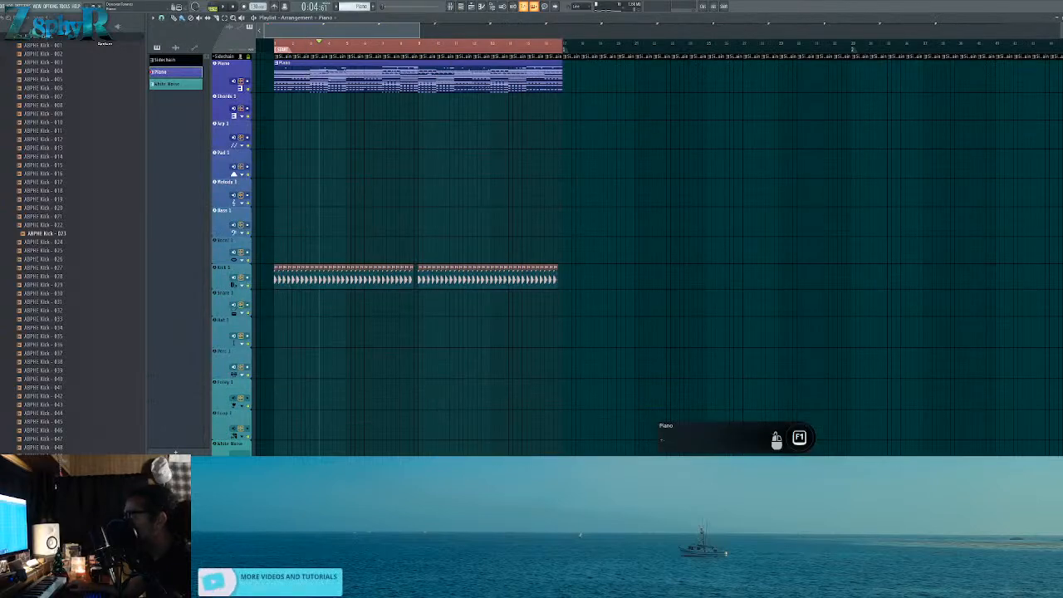
# Step: Split the combined Piano pattern by channel into separate pattern clips
pyautogui.click(361, 7)
pyautogui.click(418, 109)
pyautogui.hotkey('ctrl', 'z')
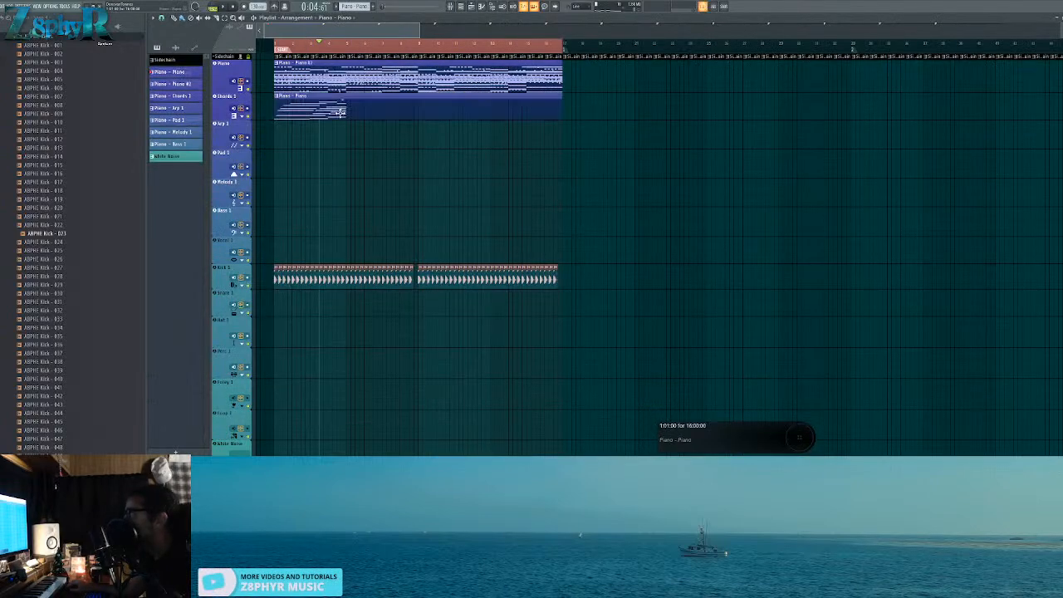
# Step: Insert a new track above Chords 1 and move the Piano - Piano clip onto it
pyautogui.rightClick(228, 97)
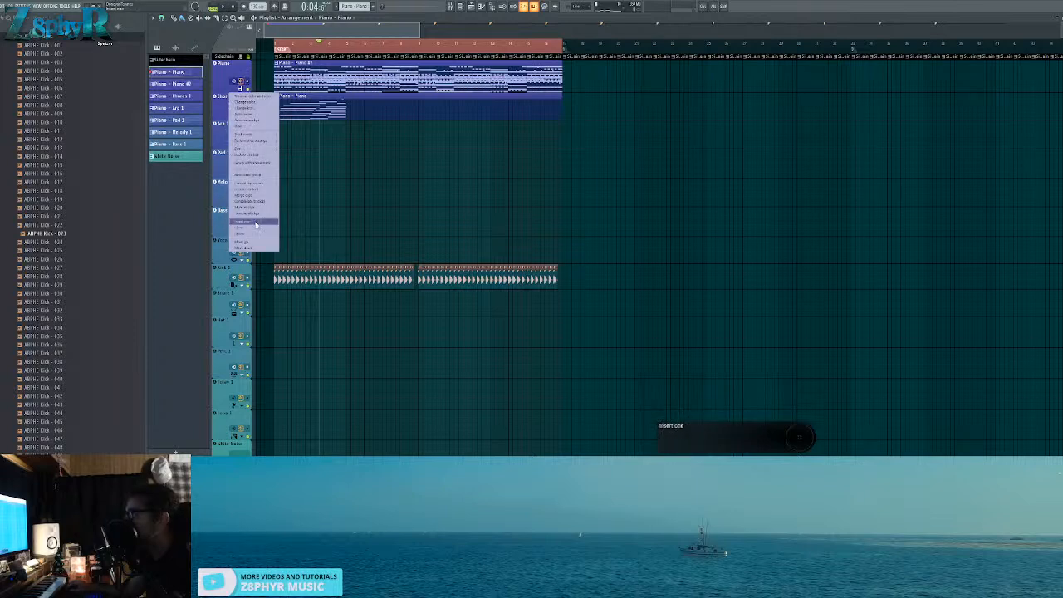
pyautogui.click(249, 223)
pyautogui.keyDown('ctrl'); pyautogui.click(362, 150); pyautogui.keyUp('ctrl')
pyautogui.moveTo(337, 139); pyautogui.dragTo(341, 111)
pyautogui.keyDown('ctrl'); pyautogui.click(360, 169); pyautogui.keyUp('ctrl')
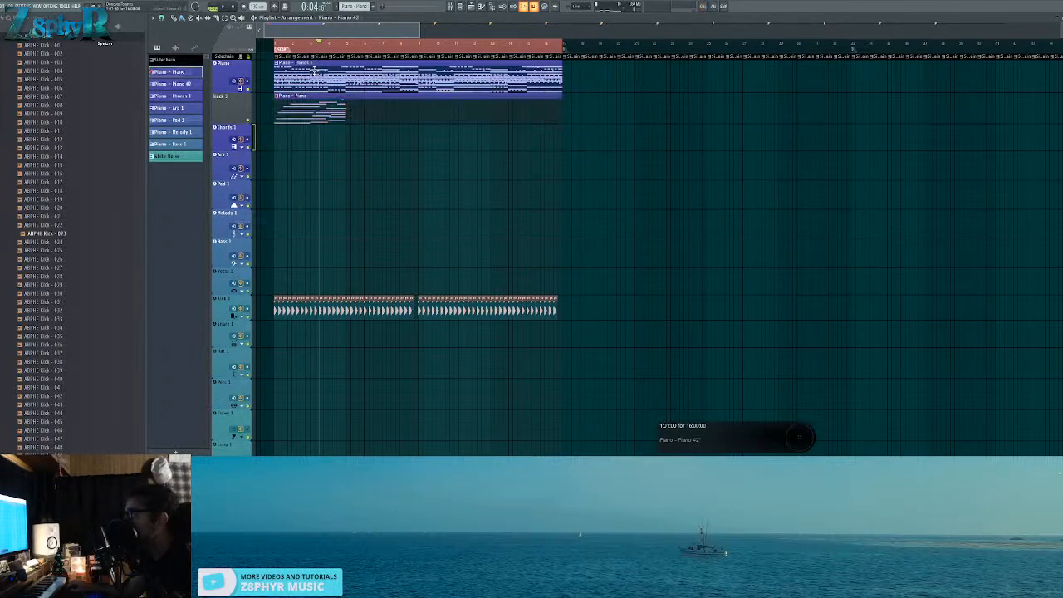
# Step: Spread the stacked Chords, Pad, Melody, Bass, Piano #2 and Arp clips onto separate tracks, keeping them at bar 1
pyautogui.moveTo(307, 80); pyautogui.dragTo(323, 163)
pyautogui.hotkey('ctrl', 'z')
pyautogui.hotkey('ctrl', 'z')
pyautogui.hotkey('ctrl', 'alt', 'z')
pyautogui.hotkey('ctrl', 'alt', 'z')
pyautogui.moveTo(325, 110); pyautogui.dragTo(328, 176)
pyautogui.moveTo(333, 84); pyautogui.dragTo(326, 282)
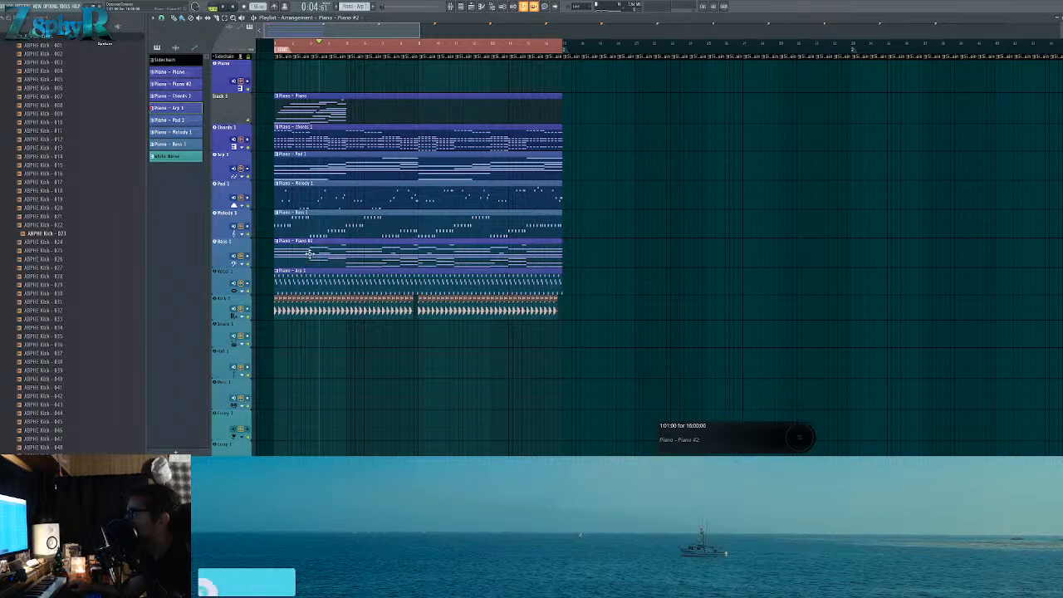
# Step: Move the Piano #2, Bass 1, Melody 1, Pad 1 and Arp 1 clips onto their matching named tracks
pyautogui.moveTo(328, 249); pyautogui.dragTo(331, 79)
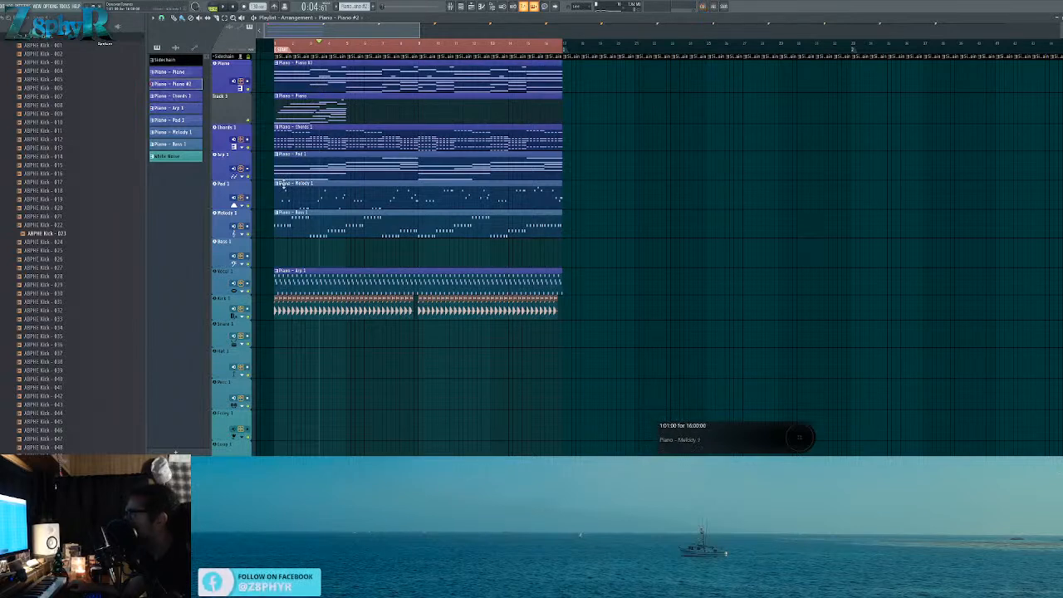
pyautogui.moveTo(305, 199); pyautogui.dragTo(298, 264)
pyautogui.moveTo(306, 203); pyautogui.dragTo(295, 230)
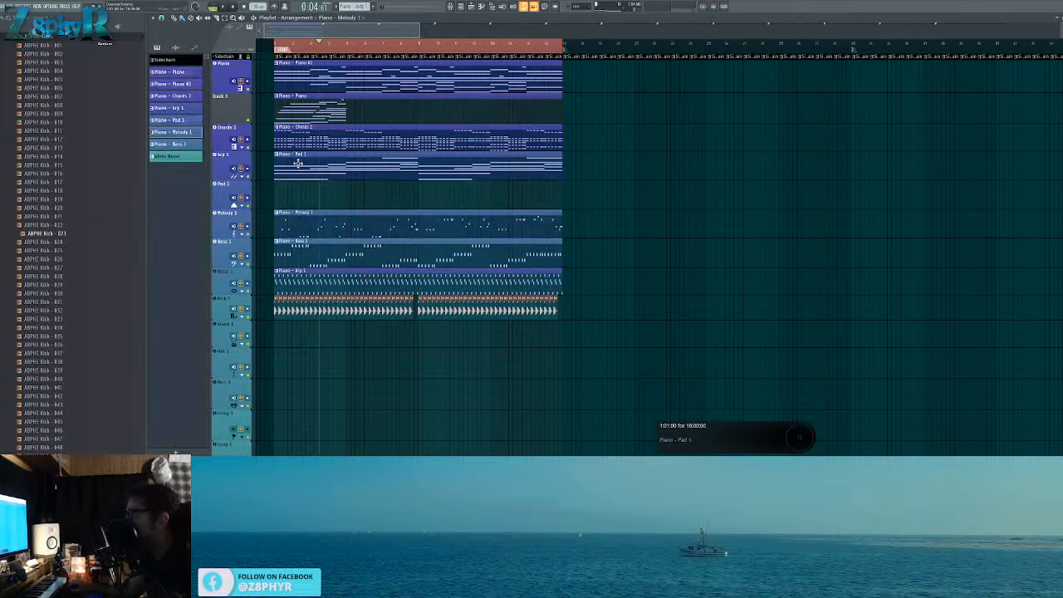
pyautogui.moveTo(297, 164); pyautogui.dragTo(294, 197)
pyautogui.click(297, 134)
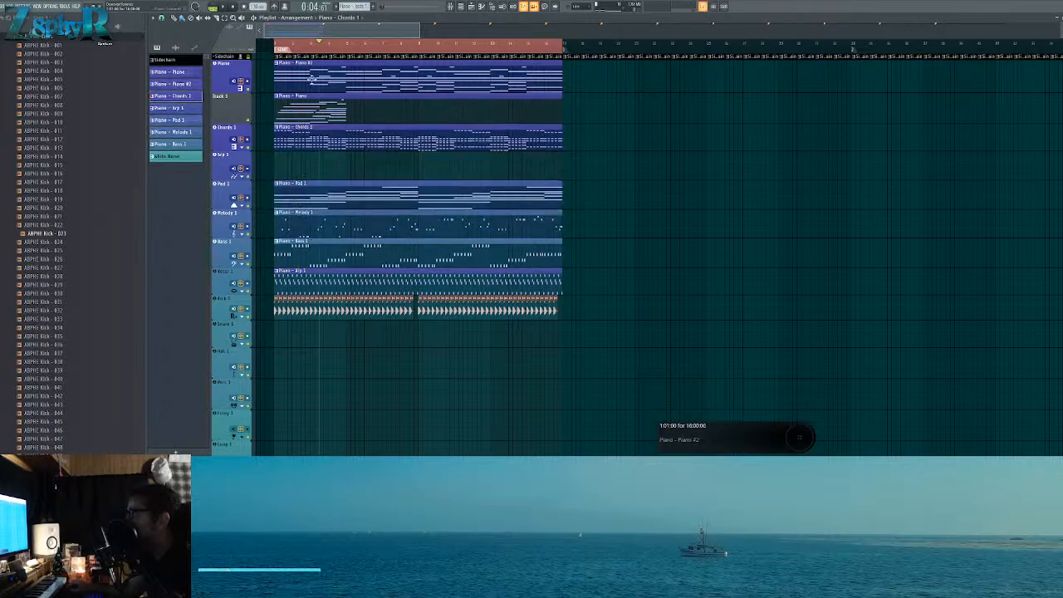
pyautogui.moveTo(306, 281); pyautogui.dragTo(309, 163)
# Step: Select the kick clips on the Kick 1 track and recolour them to match the track
pyautogui.moveTo(631, 322); pyautogui.dragTo(274, 294)
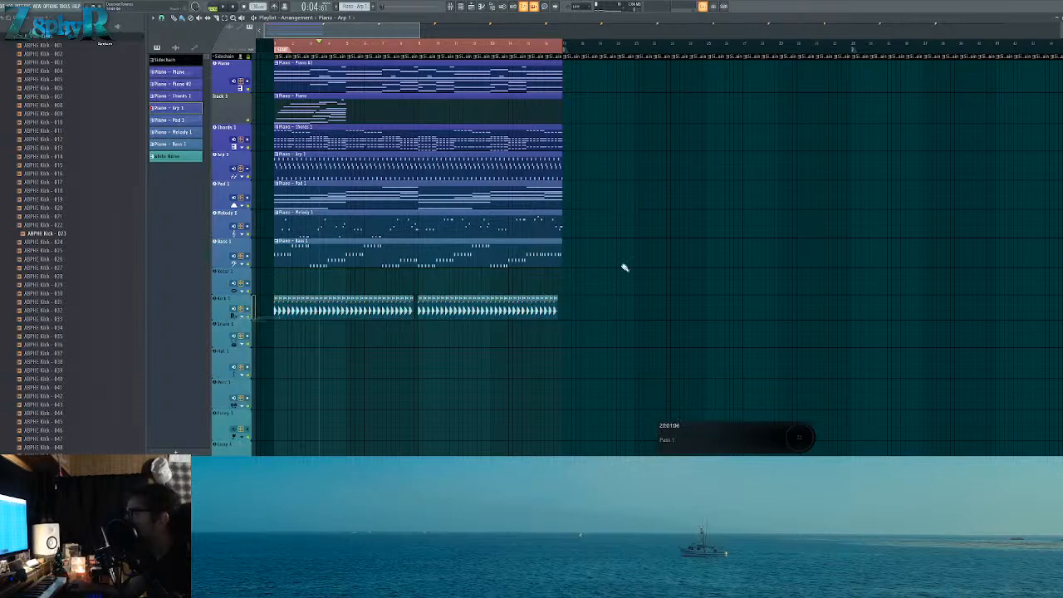
pyautogui.scroll(4, 550, 227)
pyautogui.hscroll(-4, 528, 235)
pyautogui.scroll(3, 503, 235)
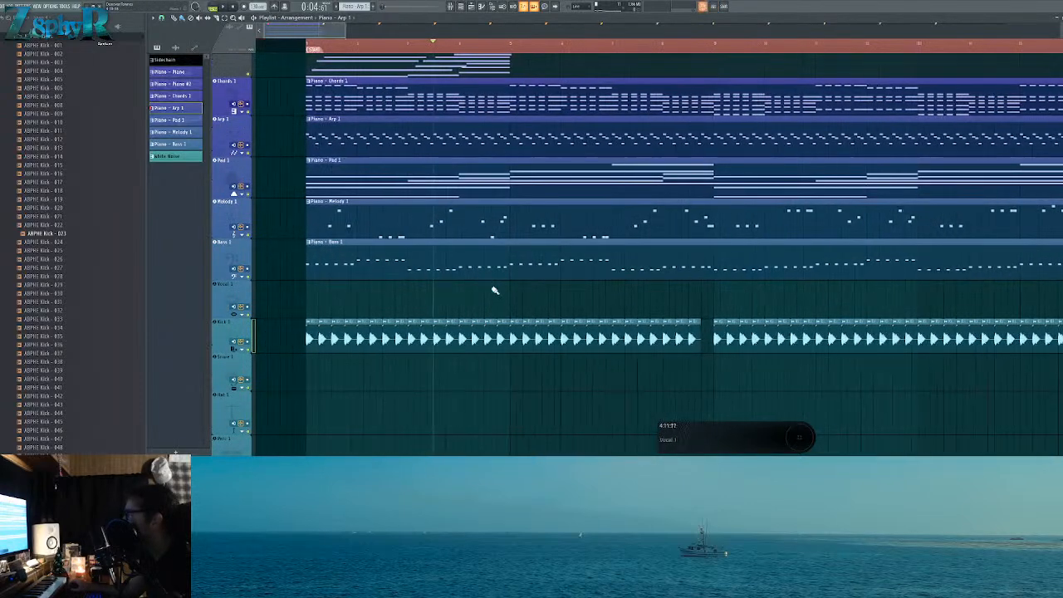
pyautogui.scroll(-2, 473, 276)
pyautogui.scroll(-4, 479, 226)
pyautogui.scroll(2, 517, 130)
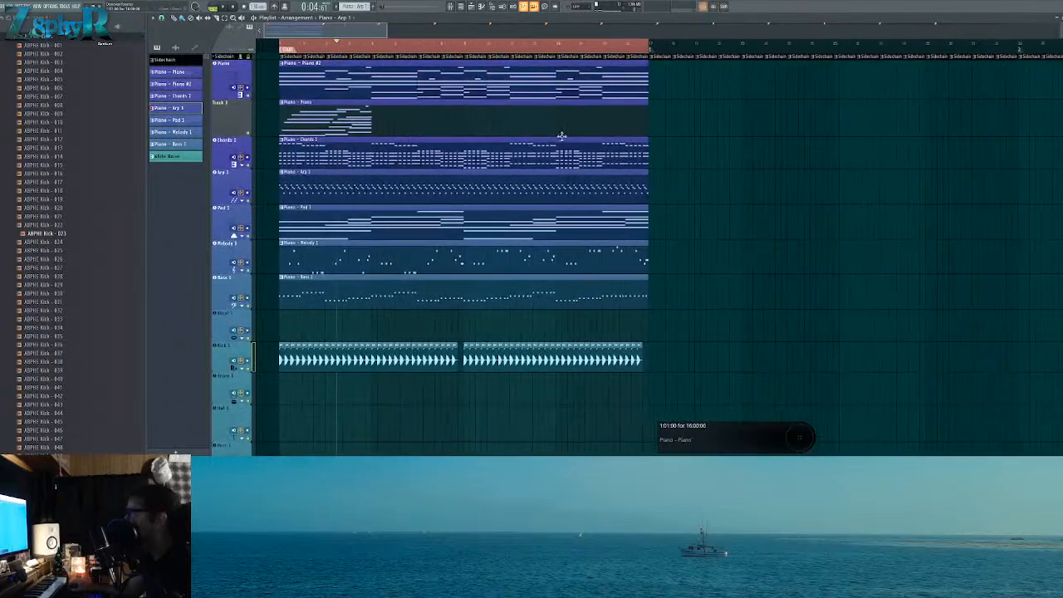
# Step: Open the Piano - Piano clip in the piano roll, select all its notes for review and return to the playlist
pyautogui.doubleClick(408, 130)
pyautogui.scroll(-4, 557, 135)
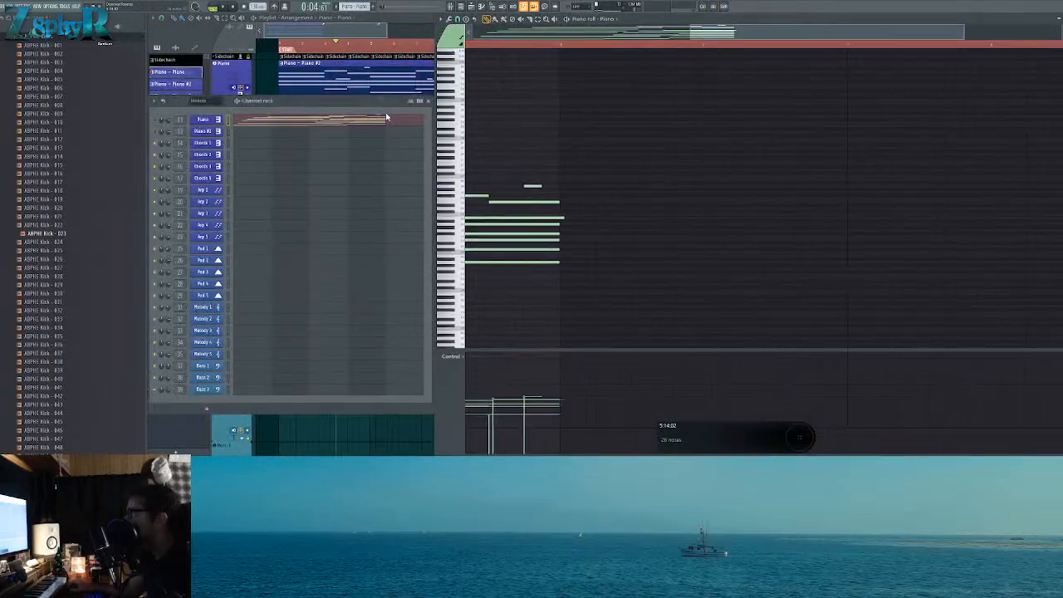
pyautogui.click(387, 118)
pyautogui.click(387, 120)
pyautogui.scroll(-3, 798, 159)
pyautogui.hotkey('ctrl', 'a')
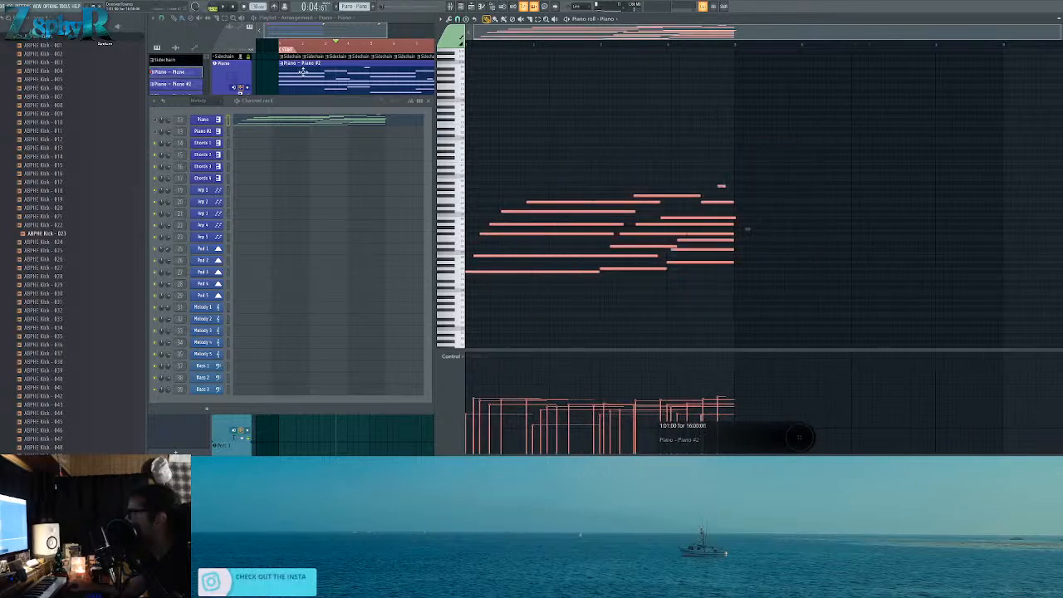
pyautogui.click(343, 39)
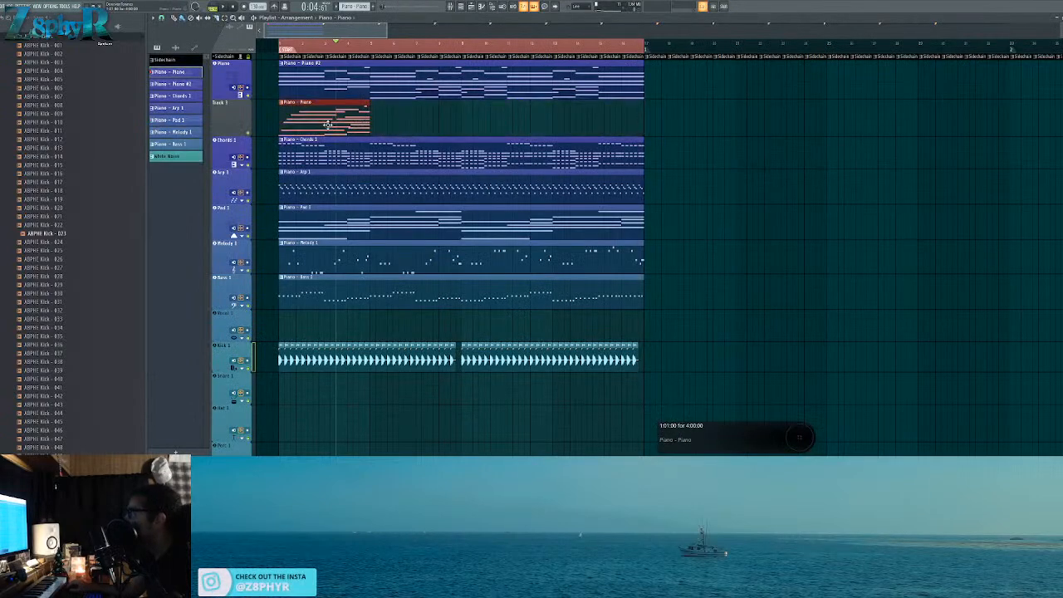
# Step: Move the Piano - Piano clip along its own track, far past the end of the 16-bar section
pyautogui.moveTo(355, 124); pyautogui.dragTo(822, 135)
pyautogui.scroll(-3, 398, 124)
pyautogui.moveTo(542, 125)
pyautogui.mouseDown()
pyautogui.moveTo(751, 134)
pyautogui.moveTo(520, 124)
pyautogui.moveTo(994, 129)
pyautogui.mouseUp()
pyautogui.rightClick(748, 134)
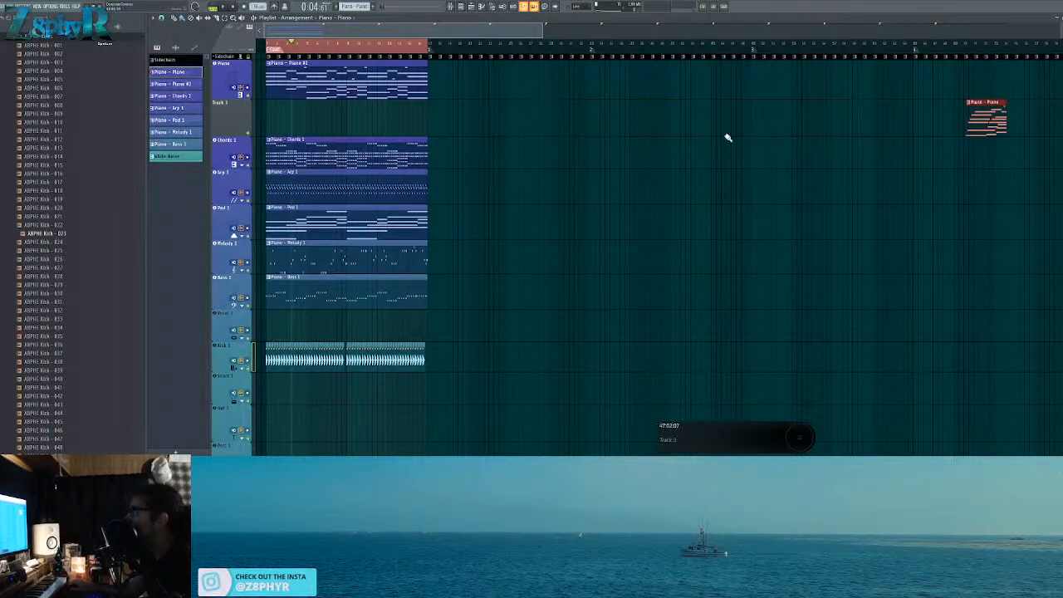
pyautogui.scroll(-4, 773, 133)
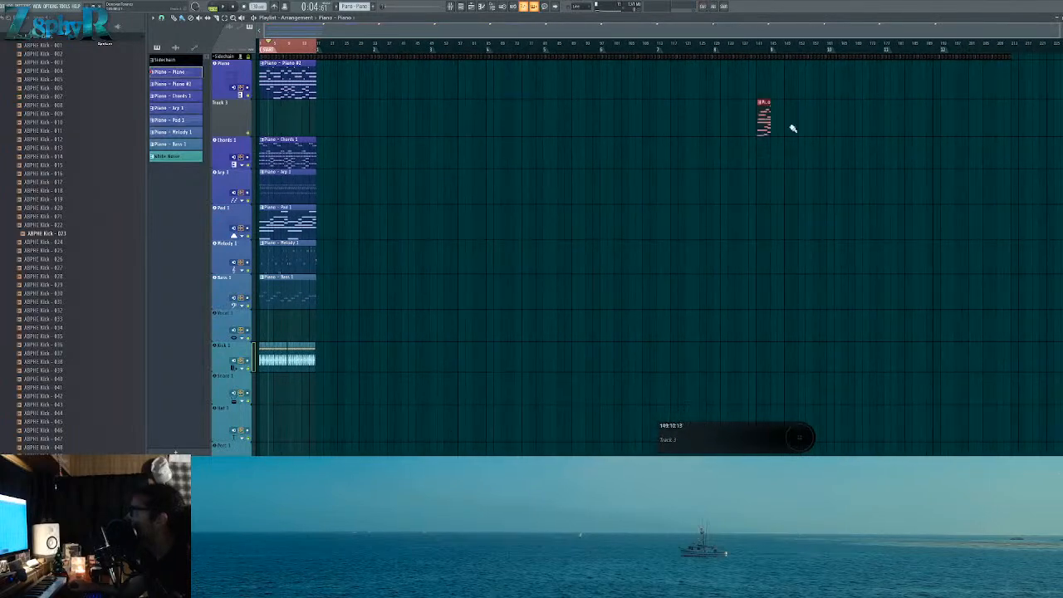
# Step: Examine the Arp 1 clip's note pattern in the piano roll and return to the playlist
pyautogui.scroll(5, 341, 136)
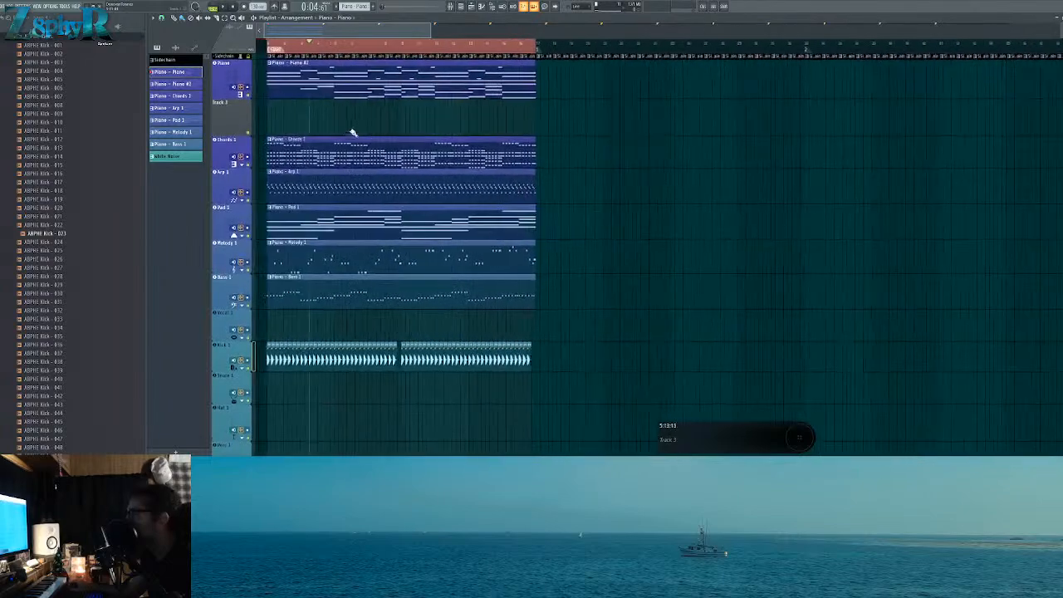
pyautogui.scroll(1, 291, 137)
pyautogui.scroll(4, 340, 118)
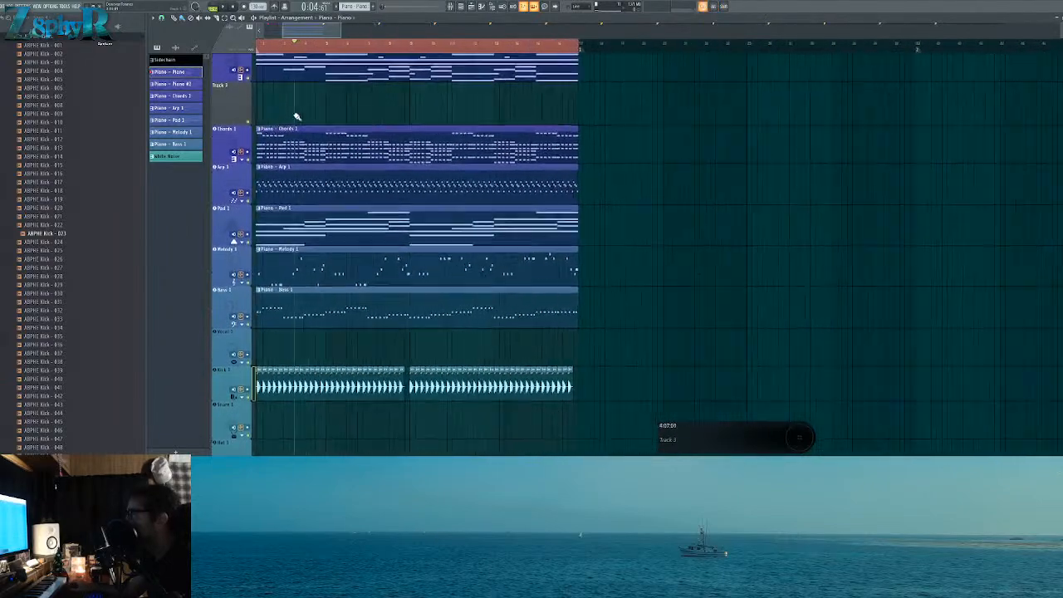
pyautogui.scroll(2, 581, 120)
pyautogui.doubleClick(354, 178)
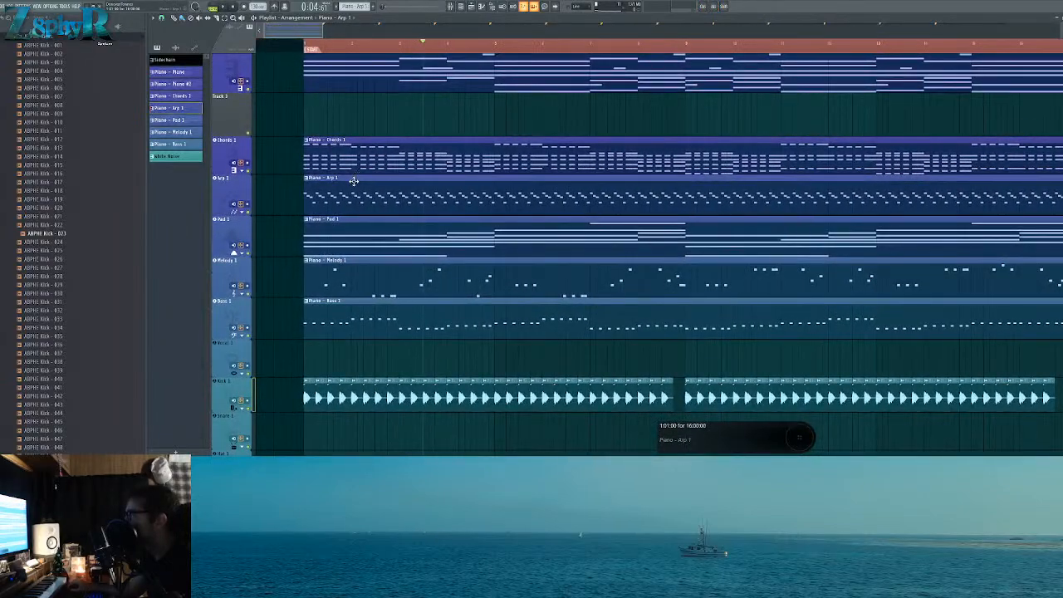
pyautogui.scroll(5, 534, 191)
pyautogui.scroll(3, 698, 108)
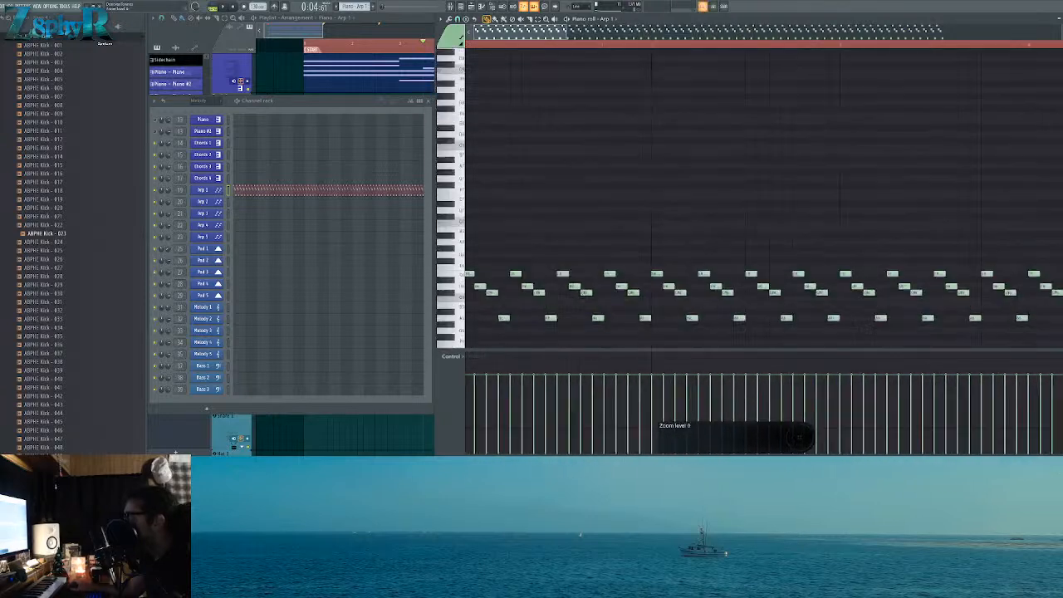
pyautogui.scroll(-4, 522, 142)
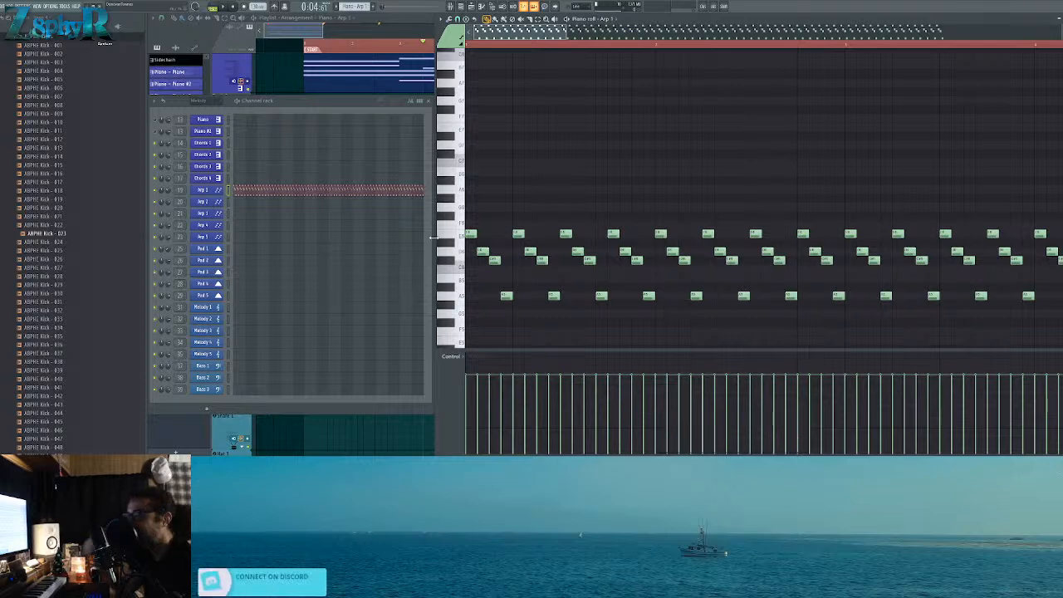
pyautogui.click(291, 33)
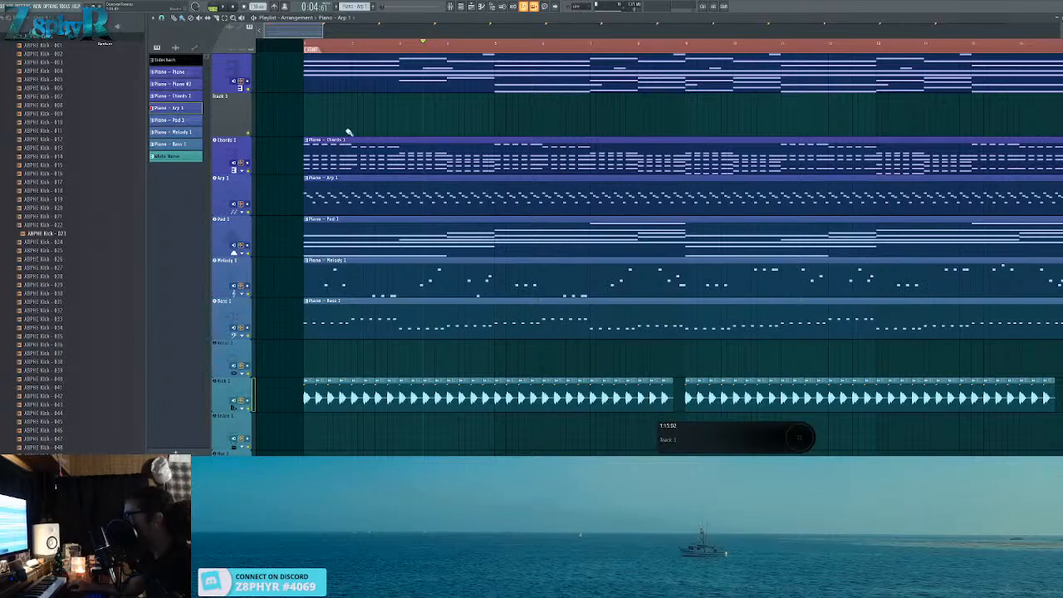
pyautogui.scroll(-5, 365, 121)
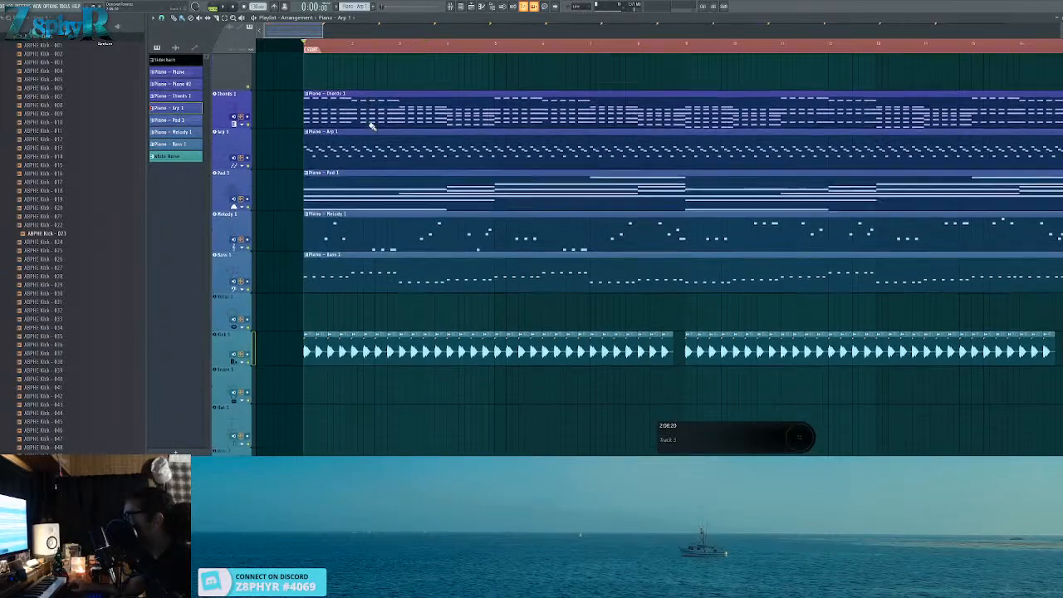
# Step: Look over the whole playlist and select the 16-bar block of clips as the playback range
pyautogui.scroll(-5, 369, 109)
pyautogui.scroll(-3, 370, 110)
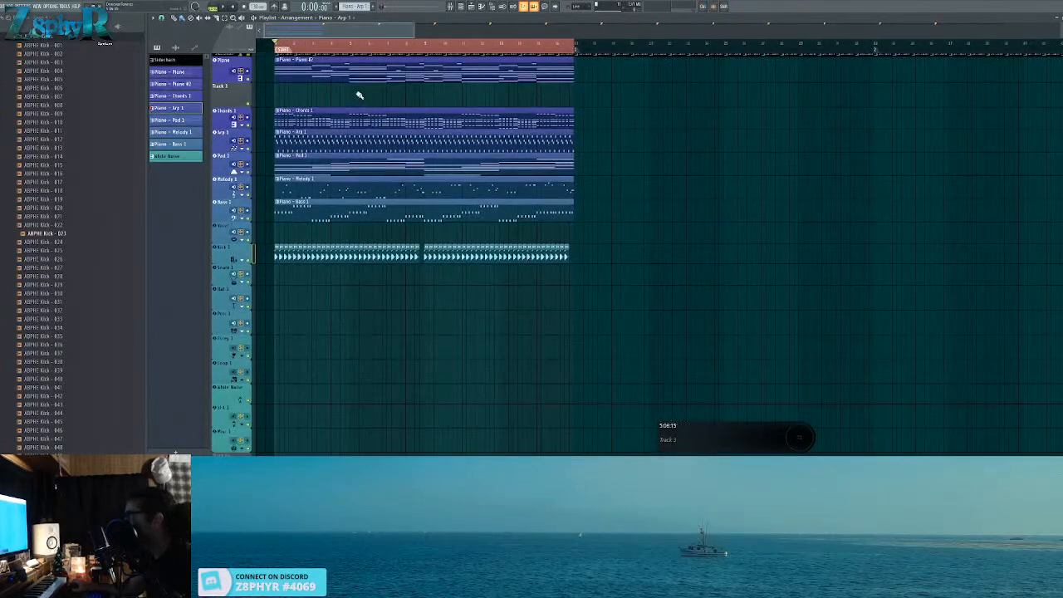
pyautogui.click(561, 33)
pyautogui.scroll(-10, 498, 50)
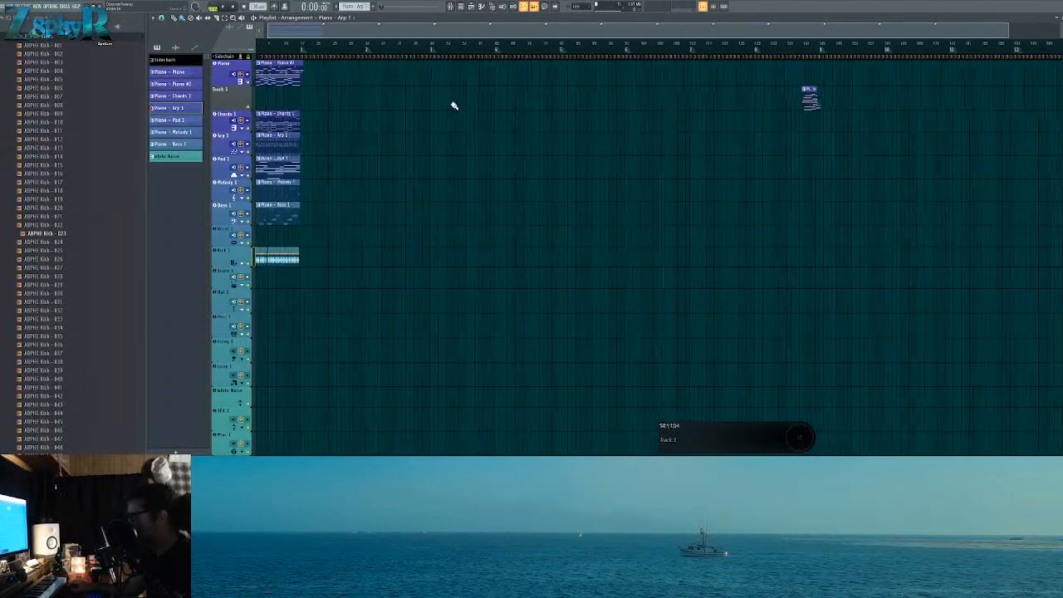
pyautogui.scroll(3, 321, 86)
pyautogui.scroll(2, 463, 47)
pyautogui.moveTo(439, 48); pyautogui.dragTo(269, 48)
pyautogui.keyDown('ctrl'); pyautogui.click(365, 95); pyautogui.keyUp('ctrl')
pyautogui.scroll(4, 354, 97)
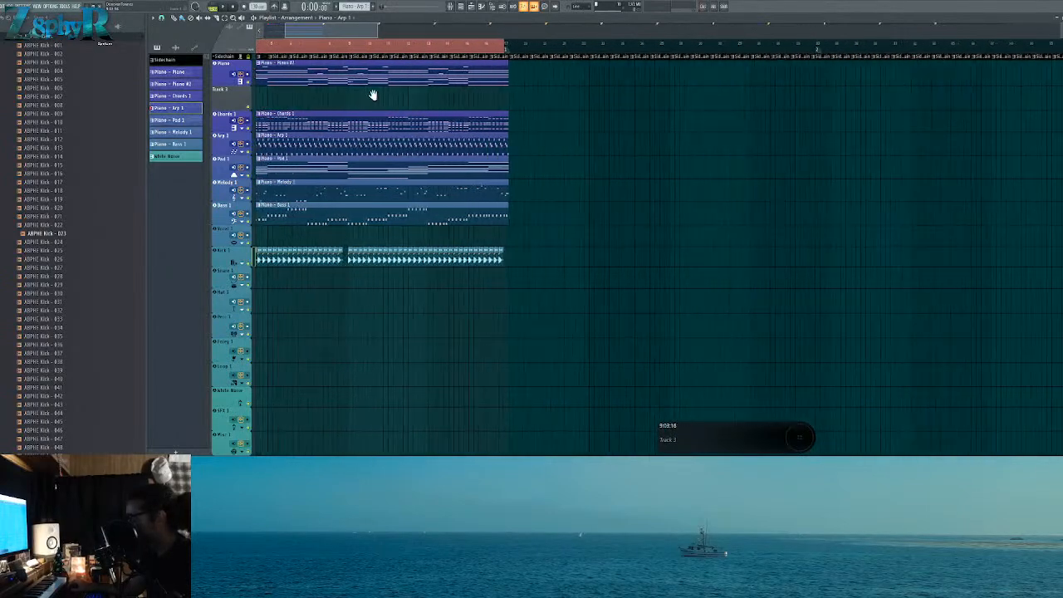
pyautogui.scroll(2, 478, 120)
pyautogui.scroll(2, 478, 120)
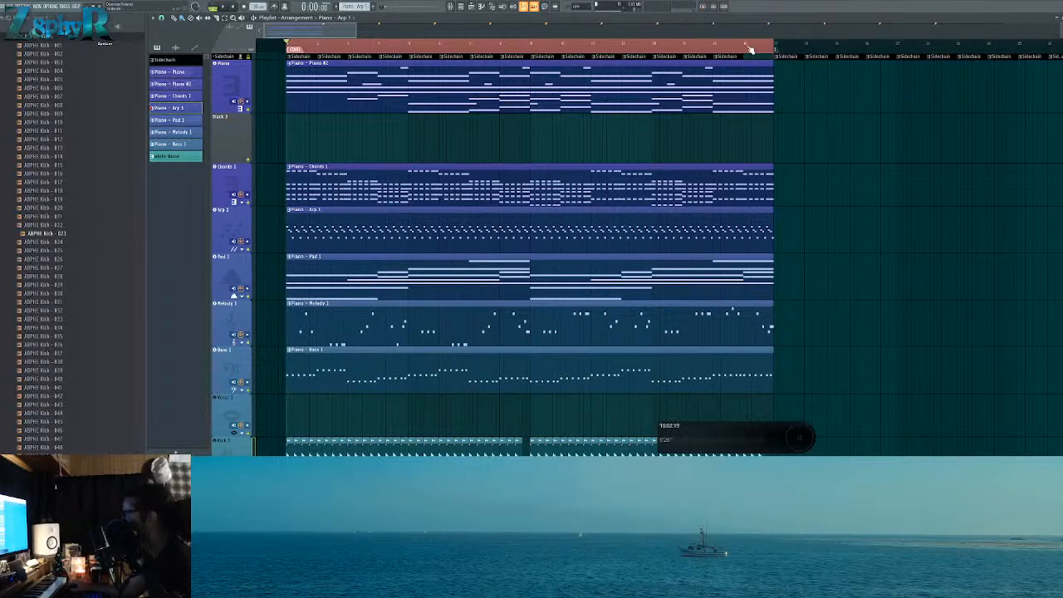
# Step: Delete the last two kick samples at the end of bar 16 and play the arrangement
pyautogui.scroll(-10, 790, 183)
pyautogui.scroll(2, 764, 171)
pyautogui.scroll(9, 759, 163)
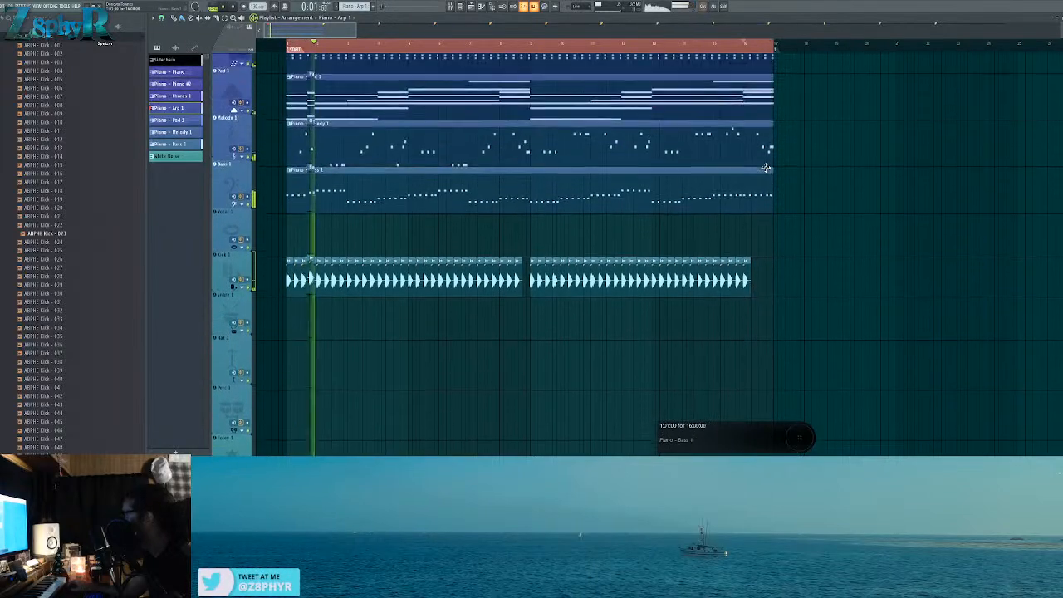
# Step: Stop playback, open the Melody 1 pattern in the piano roll and raise the last two notes of bar 2
pyautogui.doubleClick(309, 283)
pyautogui.press('space')
pyautogui.moveTo(585, 191); pyautogui.dragTo(584, 184)
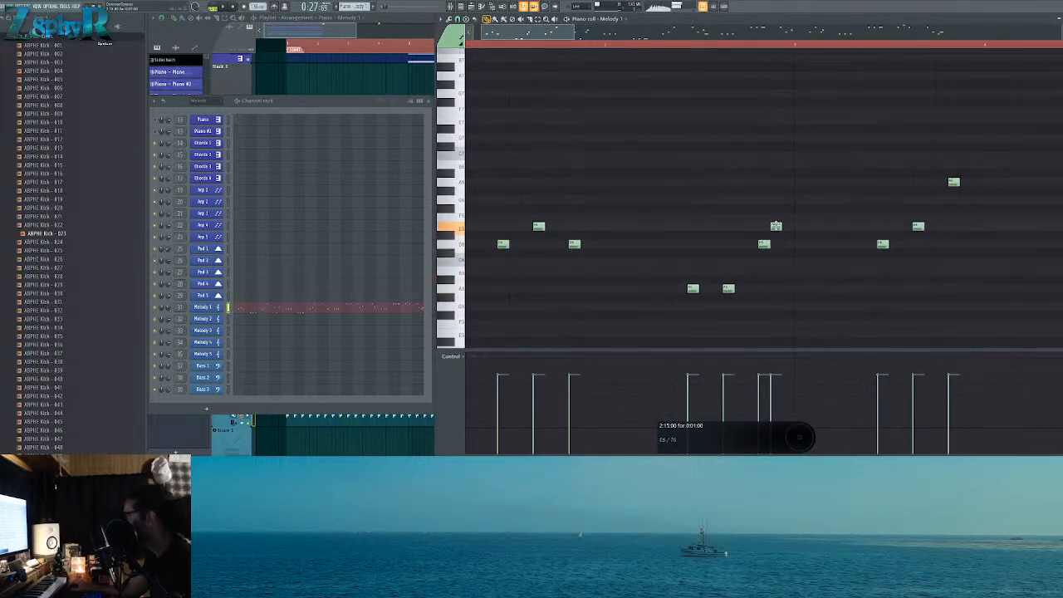
pyautogui.moveTo(684, 263); pyautogui.dragTo(783, 250)
pyautogui.moveTo(651, 280); pyautogui.dragTo(507, 291)
pyautogui.moveTo(582, 275); pyautogui.dragTo(706, 245)
pyautogui.moveTo(638, 249)
pyautogui.mouseDown()
pyautogui.moveTo(556, 253)
pyautogui.moveTo(683, 224)
pyautogui.moveTo(519, 203)
pyautogui.moveTo(724, 177)
pyautogui.mouseUp()
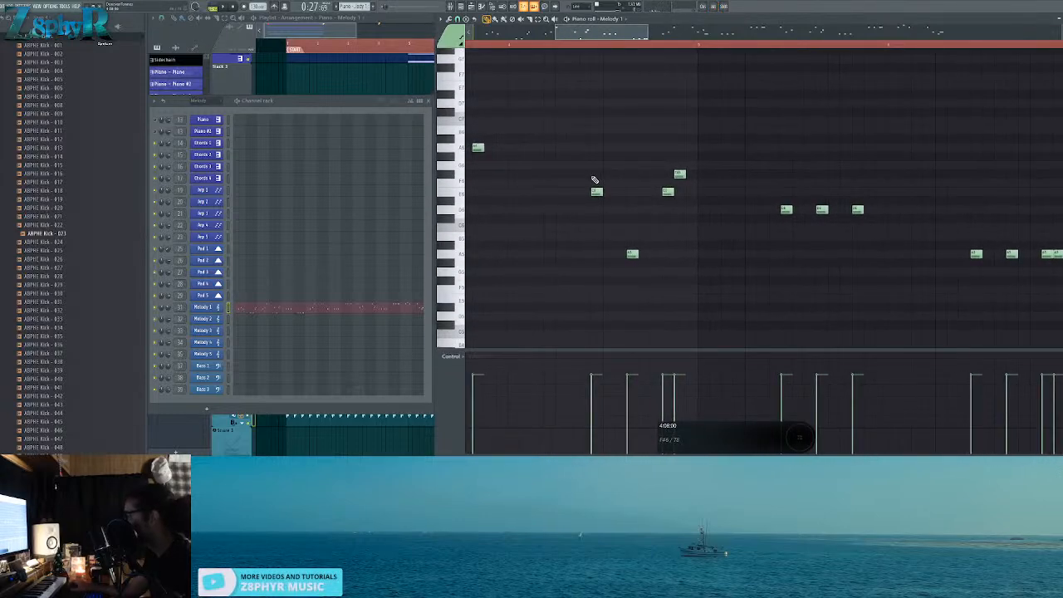
pyautogui.moveTo(606, 172)
pyautogui.mouseDown()
pyautogui.moveTo(501, 193)
pyautogui.moveTo(591, 188)
pyautogui.mouseUp()
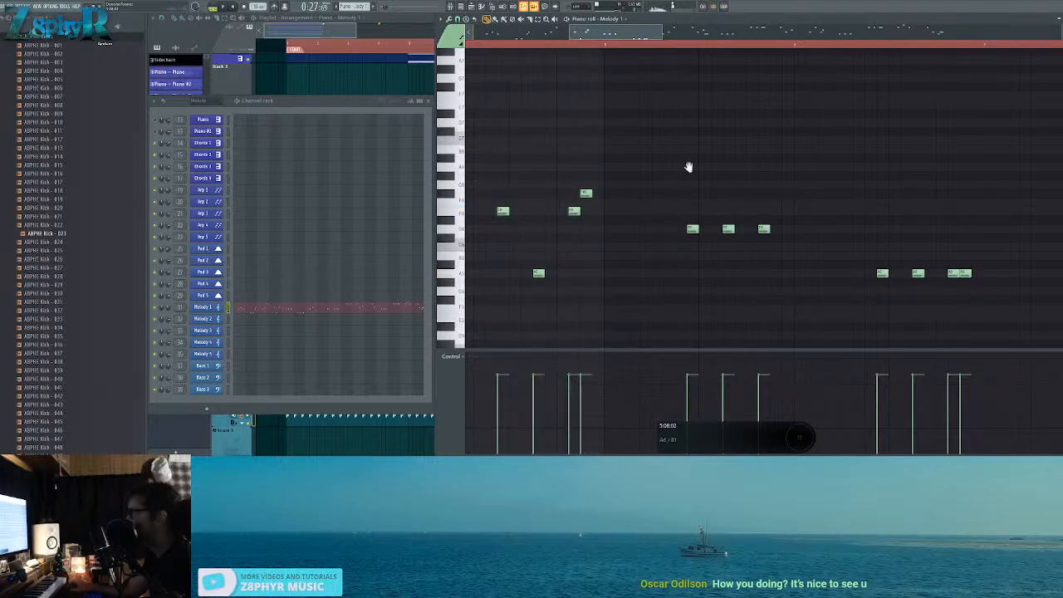
# Step: Revise the bar 12 phrase of the Melody 1 pattern, trying a lower pitch for its second note
pyautogui.scroll(-4, 689, 173)
pyautogui.moveTo(865, 179); pyautogui.dragTo(728, 198)
pyautogui.moveTo(692, 238); pyautogui.dragTo(851, 215)
pyautogui.scroll(-3, 733, 167)
pyautogui.moveTo(816, 135); pyautogui.dragTo(960, 106)
pyautogui.moveTo(637, 184); pyautogui.dragTo(602, 292)
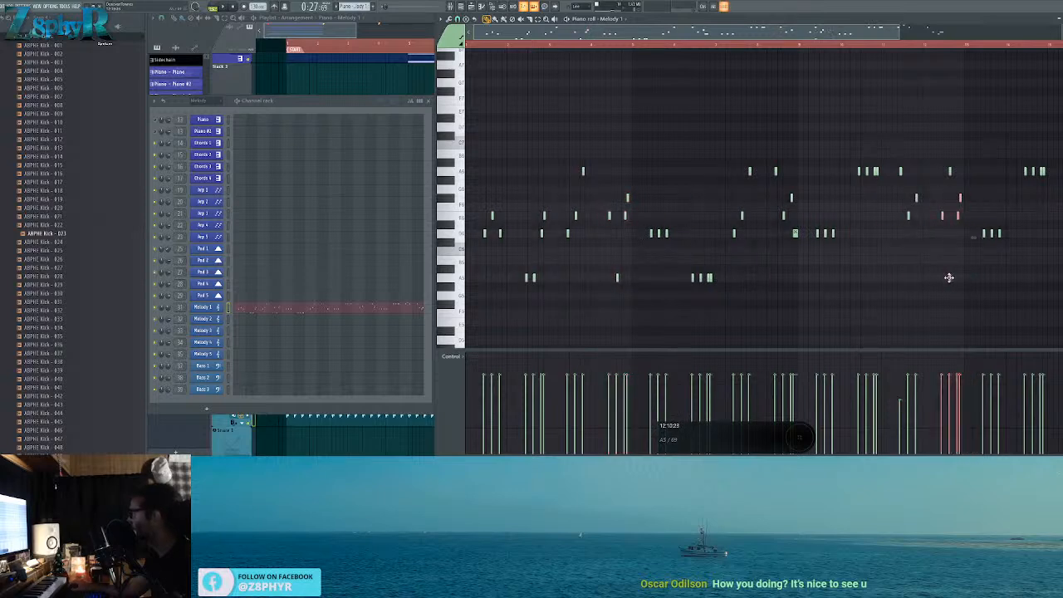
pyautogui.scroll(5, 961, 258)
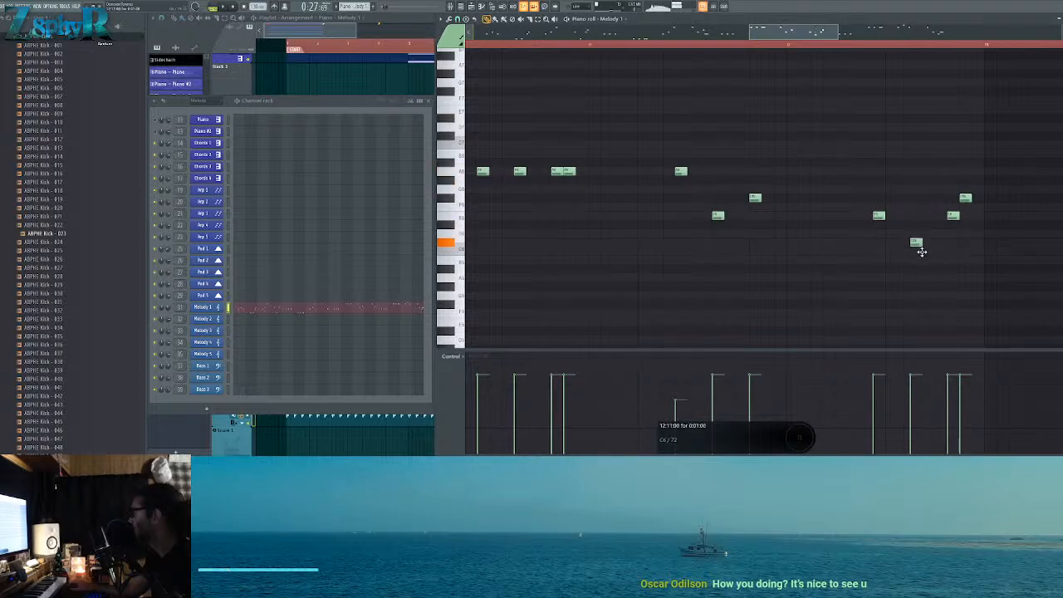
pyautogui.scroll(-5, 930, 272)
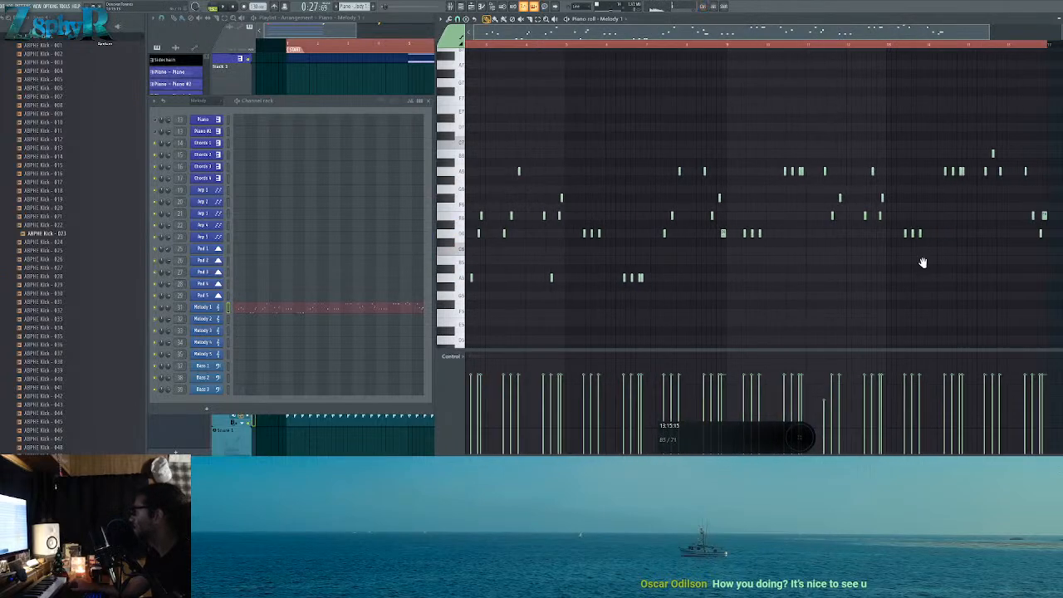
pyautogui.moveTo(737, 250); pyautogui.dragTo(741, 251)
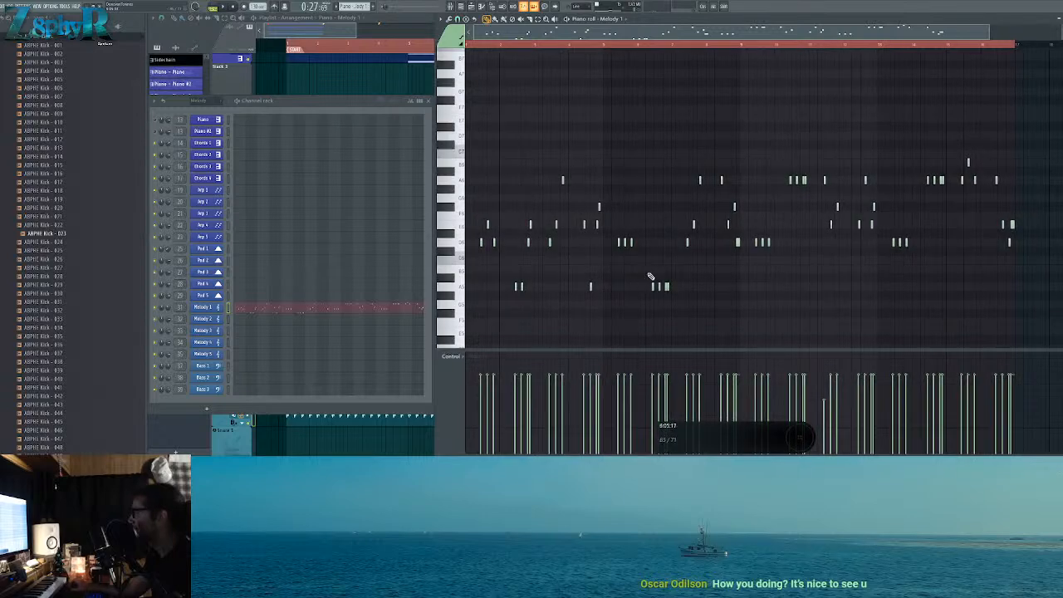
# Step: Retune the last two notes of bar 2 in Melody 1, matching the first of them to the two low notes before it, and play back
pyautogui.scroll(3, 512, 257)
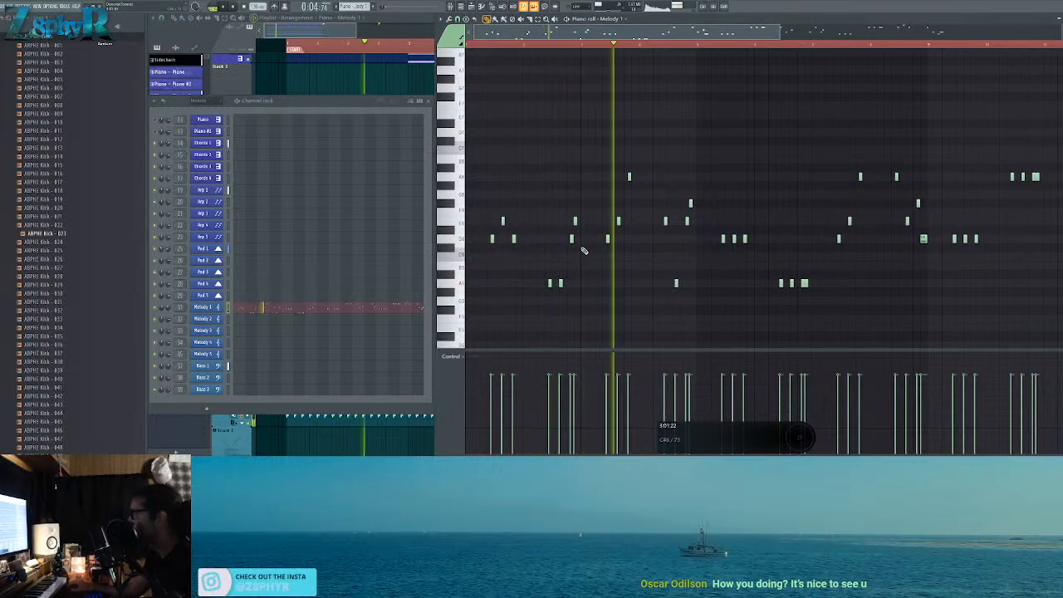
pyautogui.press('space')
pyautogui.scroll(4, 532, 237)
pyautogui.moveTo(648, 292); pyautogui.dragTo(653, 281)
pyautogui.press('space')
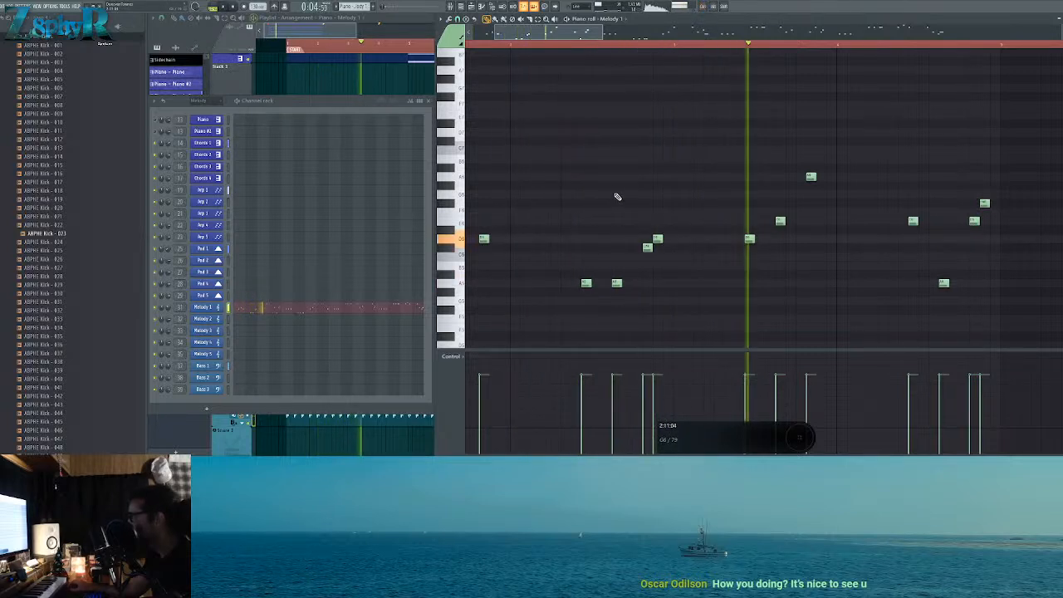
pyautogui.press('space')
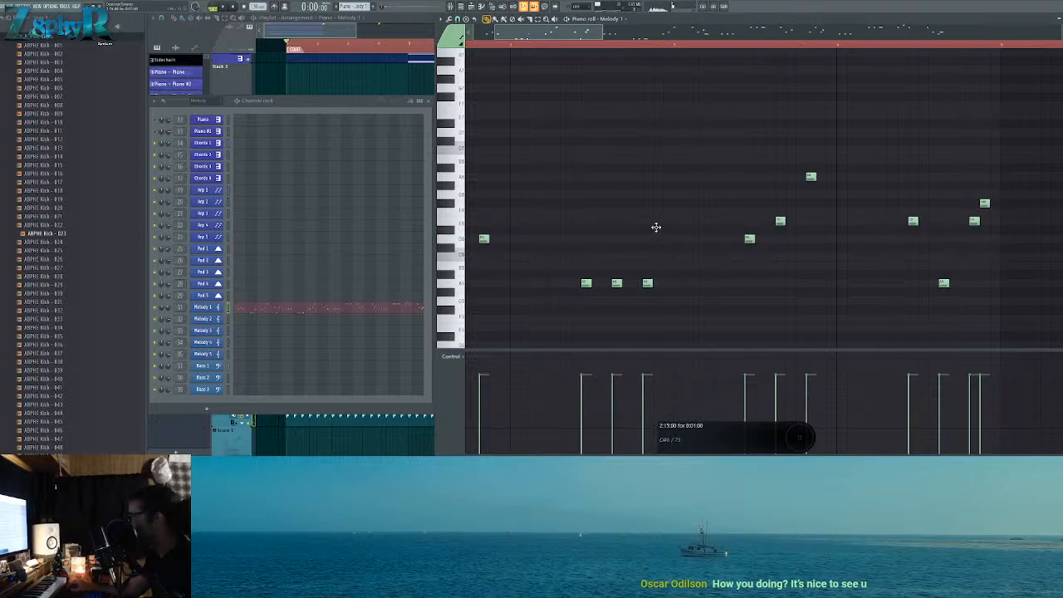
pyautogui.press('space')
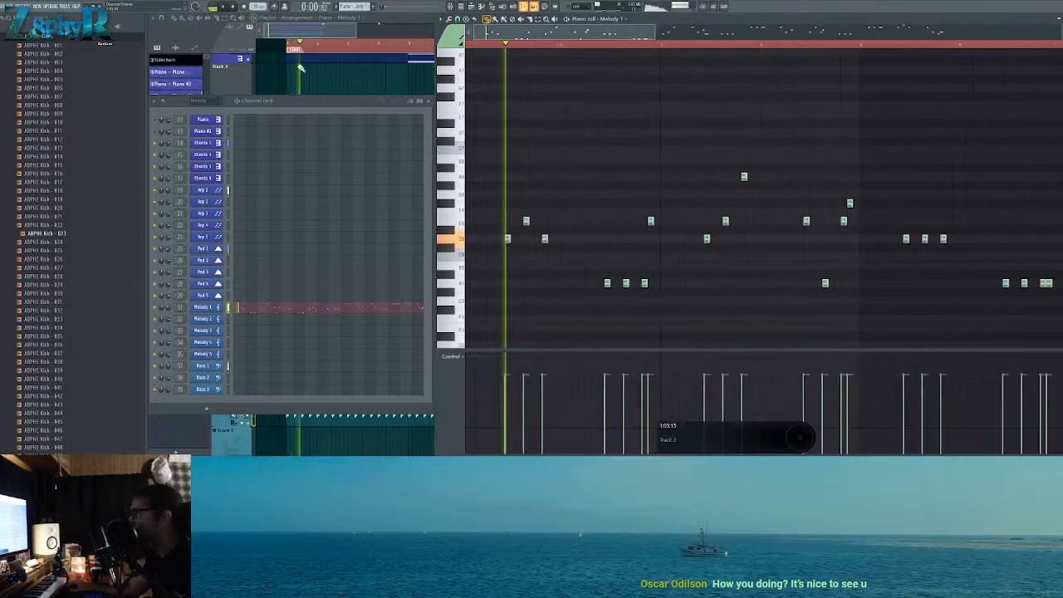
# Step: Open the Sylenth1 instrument of Chords 1 and set its modulation envelope 1 decay to 4.381 and filter cutoff to 2.319
pyautogui.press('F5')
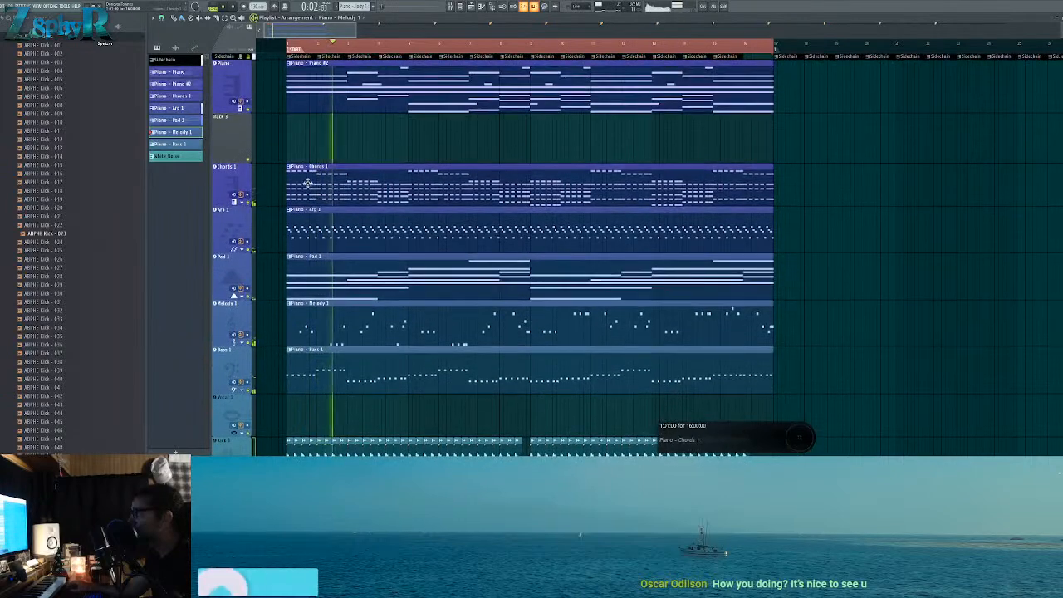
pyautogui.doubleClick(315, 187)
pyautogui.click(202, 143)
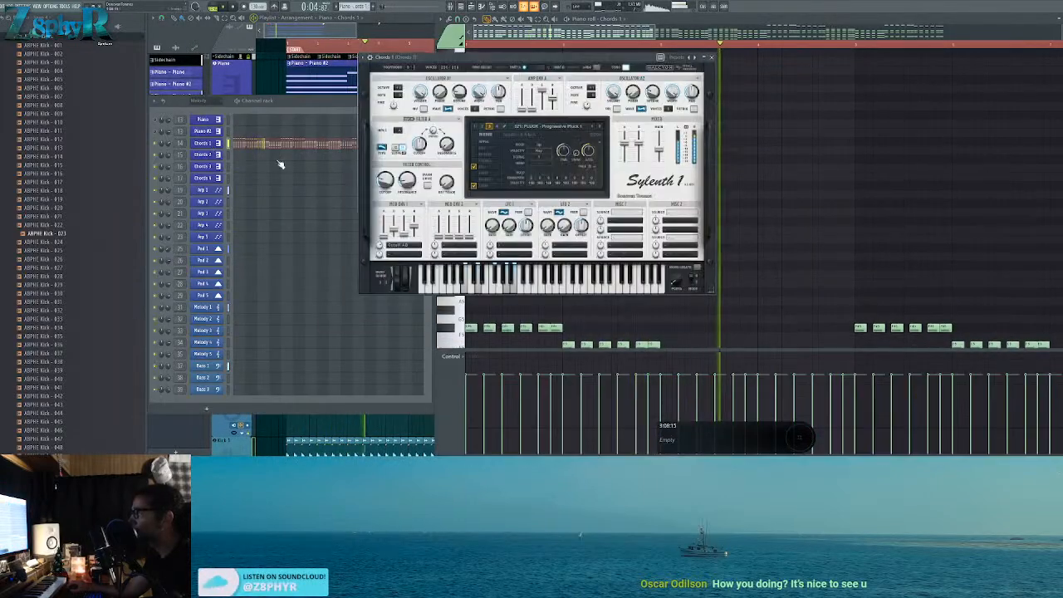
pyautogui.moveTo(384, 180); pyautogui.dragTo(393, 192)
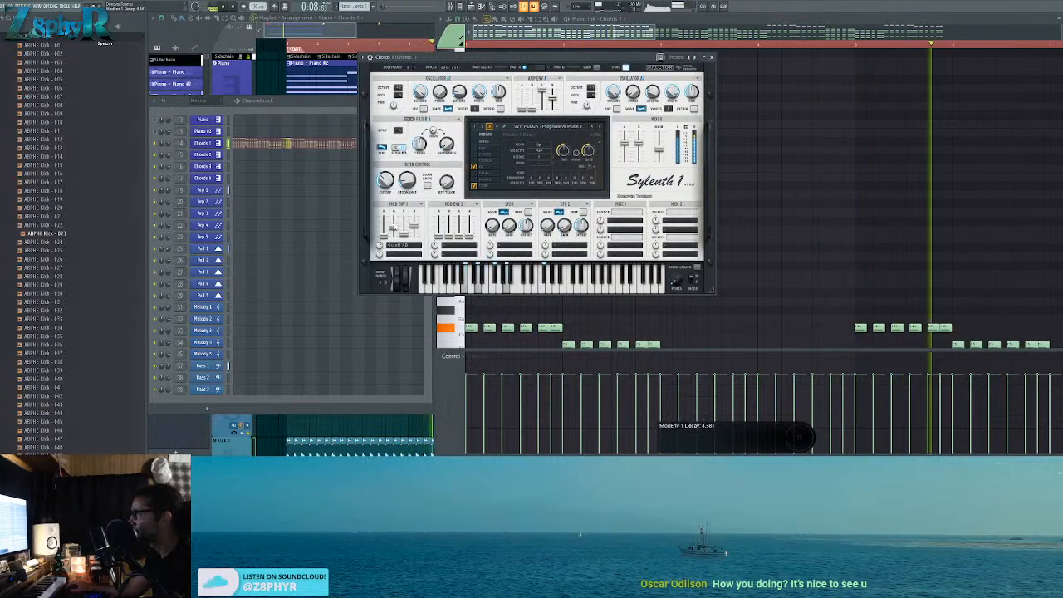
pyautogui.moveTo(385, 182); pyautogui.dragTo(386, 177)
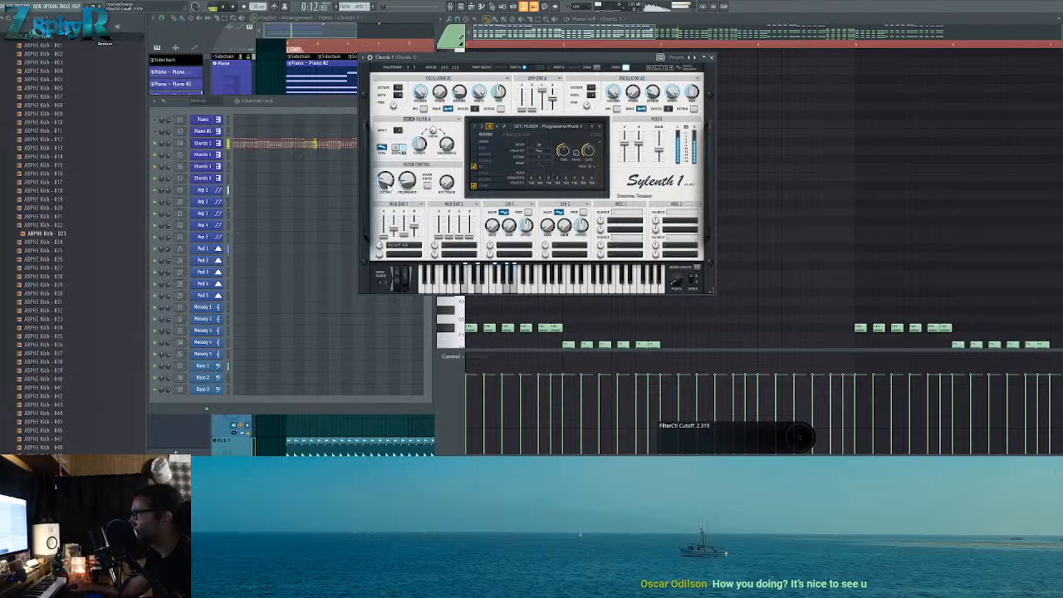
pyautogui.click(293, 115)
pyautogui.click(327, 18)
pyautogui.click(477, 128)
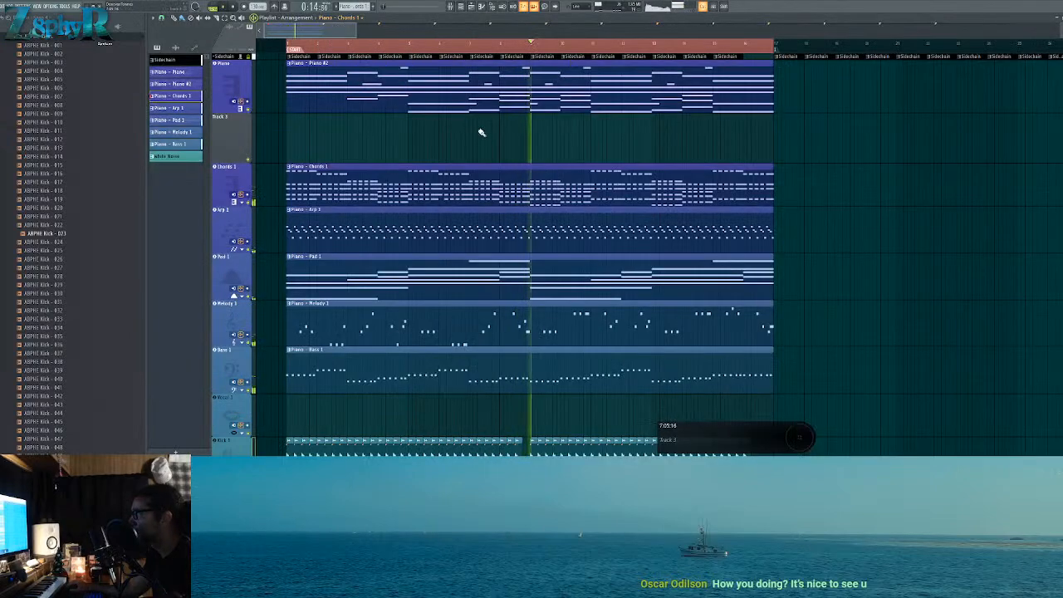
# Step: Inspect the Chords 1 notes in the piano roll and mute the Pad 1 track in the playlist
pyautogui.scroll(-2, 480, 135)
pyautogui.scroll(-6, 482, 138)
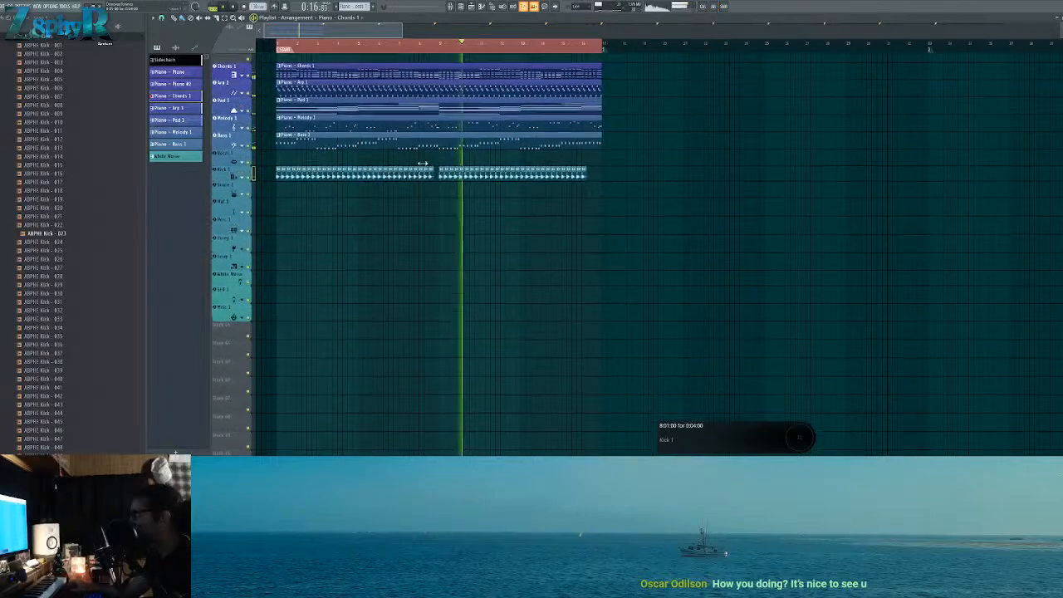
pyautogui.doubleClick(442, 108)
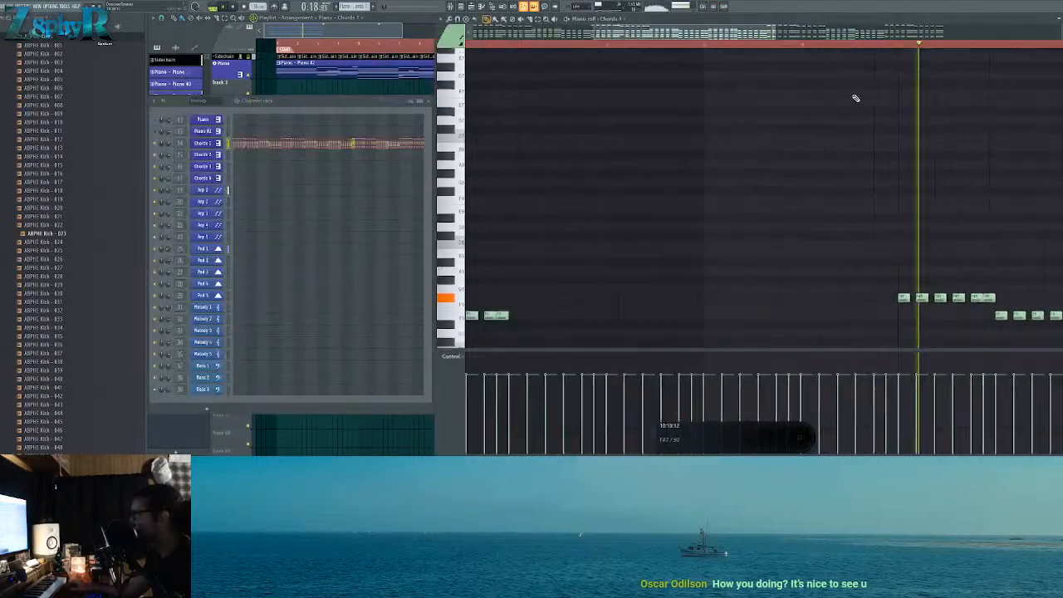
pyautogui.moveTo(672, 203); pyautogui.dragTo(431, 99)
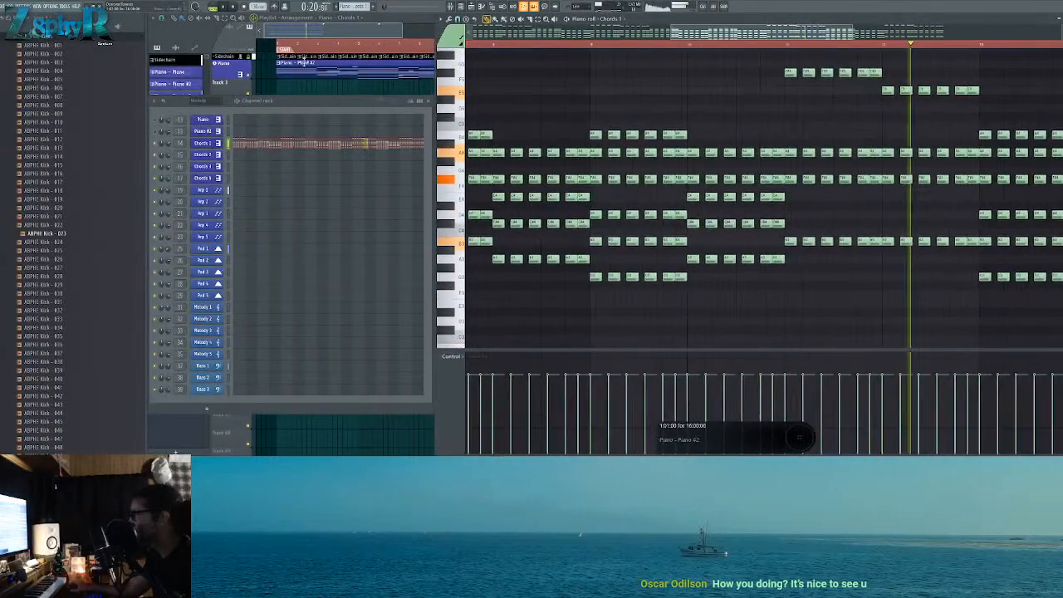
pyautogui.click(312, 44)
pyautogui.click(249, 145)
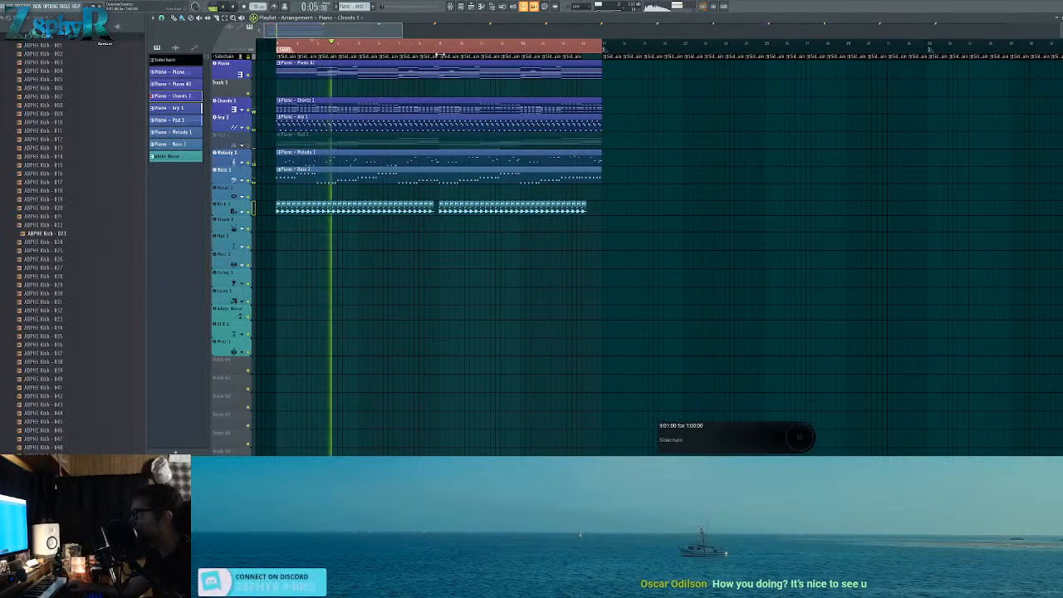
# Step: Open the Nexus instrument of Arp 1 and set its master filter cutoff to 78
pyautogui.doubleClick(437, 128)
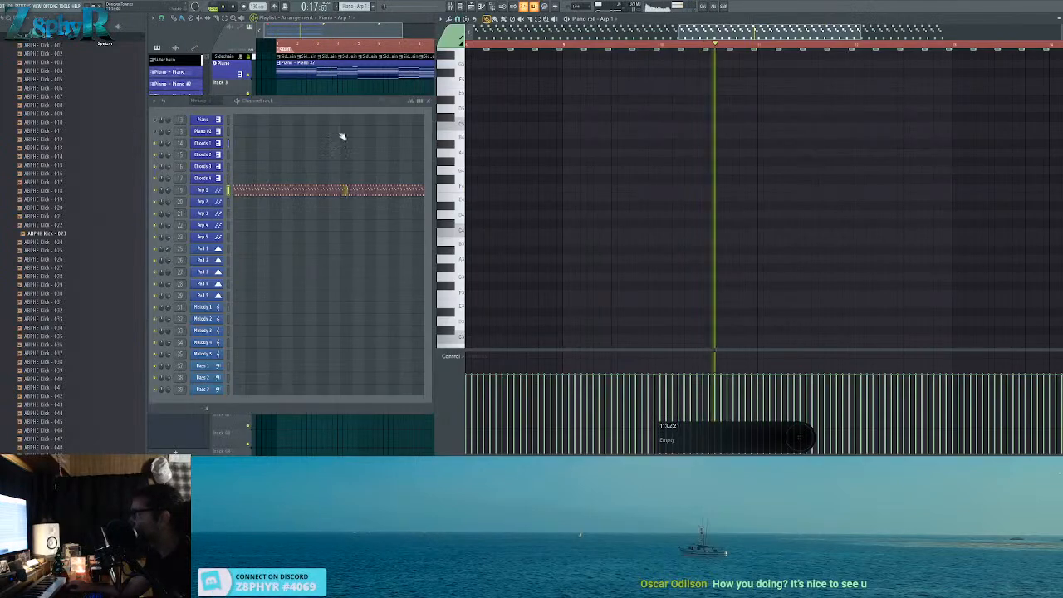
pyautogui.click(208, 189)
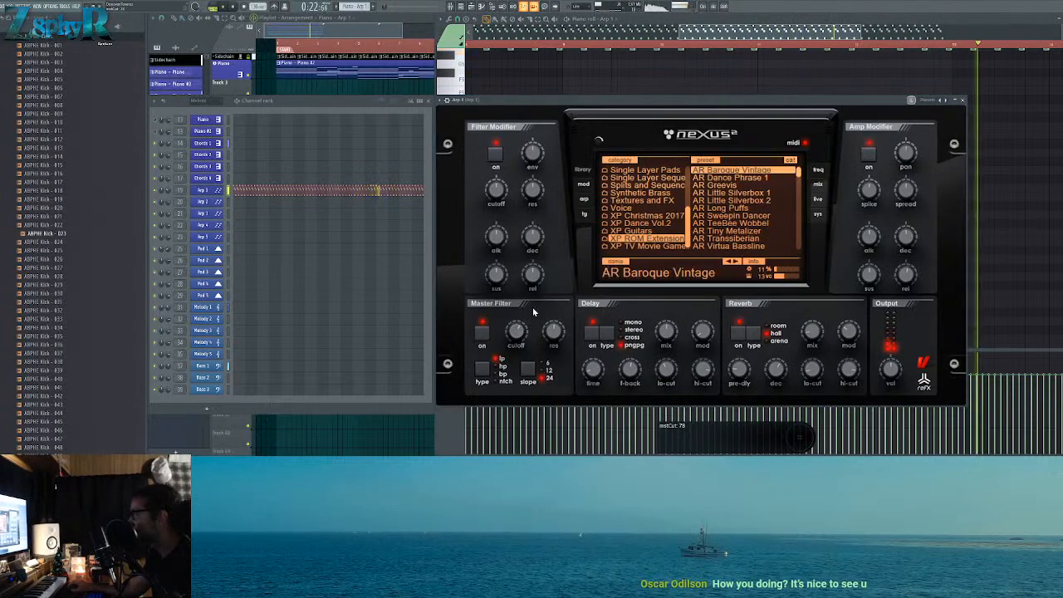
pyautogui.click(288, 20)
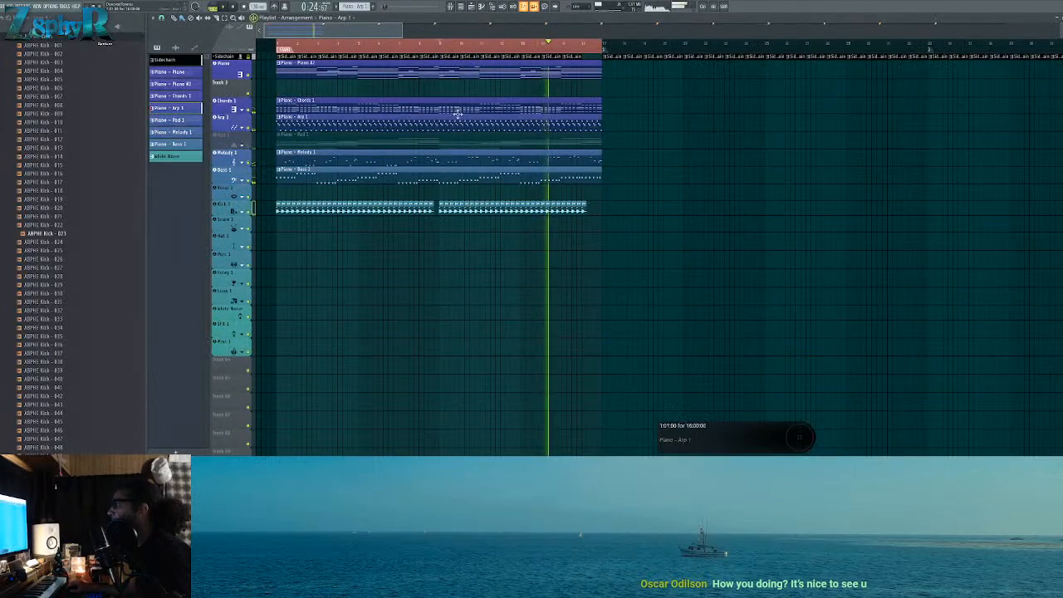
# Step: Delete the lowest row of notes in bar 13 of the Chords 1 pattern and play it back
pyautogui.doubleClick(540, 111)
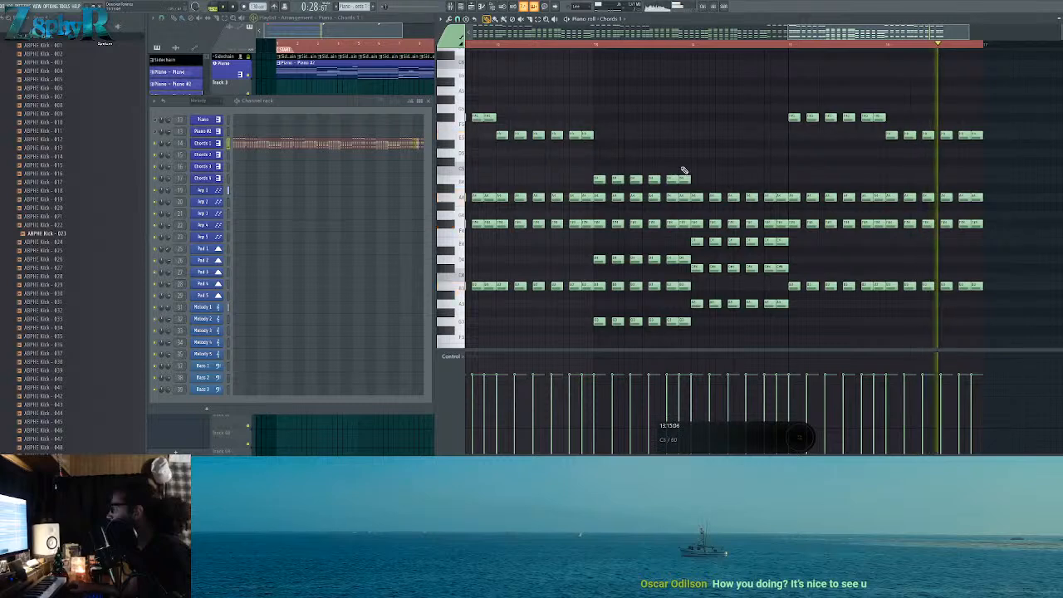
pyautogui.press('space')
pyautogui.moveTo(673, 147); pyautogui.dragTo(740, 134)
pyautogui.keyDown('alt'); pyautogui.rightClick(668, 168); pyautogui.keyUp('alt')
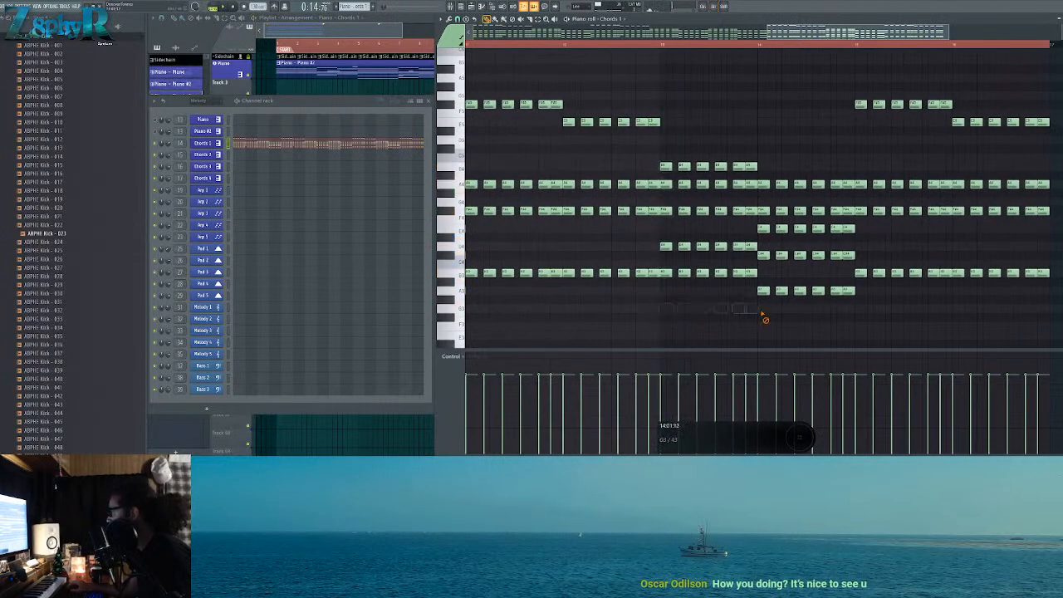
pyautogui.moveTo(667, 249); pyautogui.dragTo(1027, 233)
pyautogui.scroll(-6, 898, 232)
pyautogui.press('space')
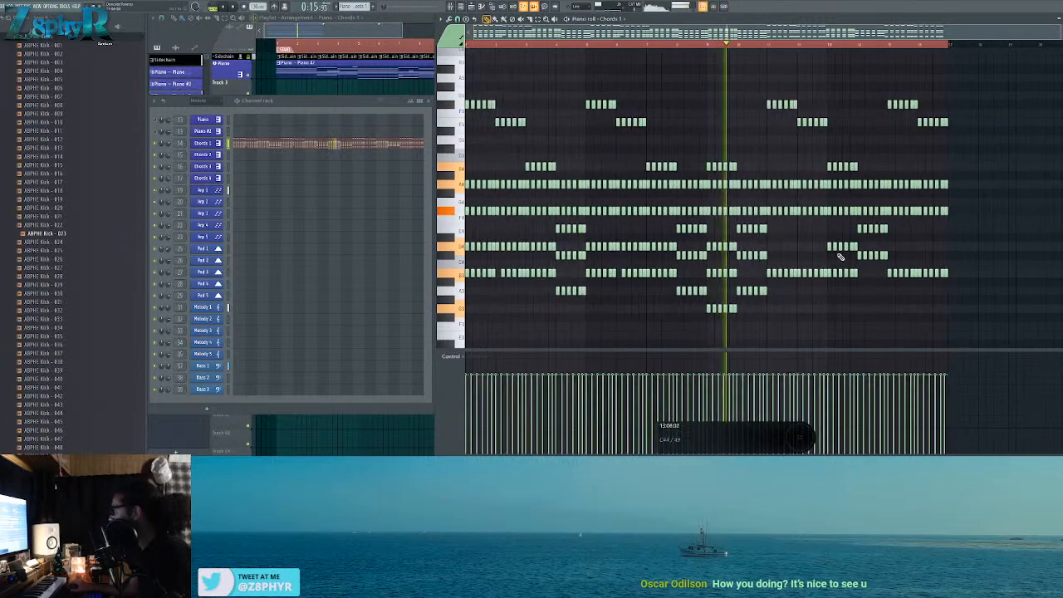
# Step: Stop playback and delete the lowest rows of notes in bars 9 and 10 of the Chords 1 pattern
pyautogui.scroll(3, 810, 259)
pyautogui.scroll(3, 809, 258)
pyautogui.press('space')
pyautogui.moveTo(694, 292); pyautogui.dragTo(599, 312)
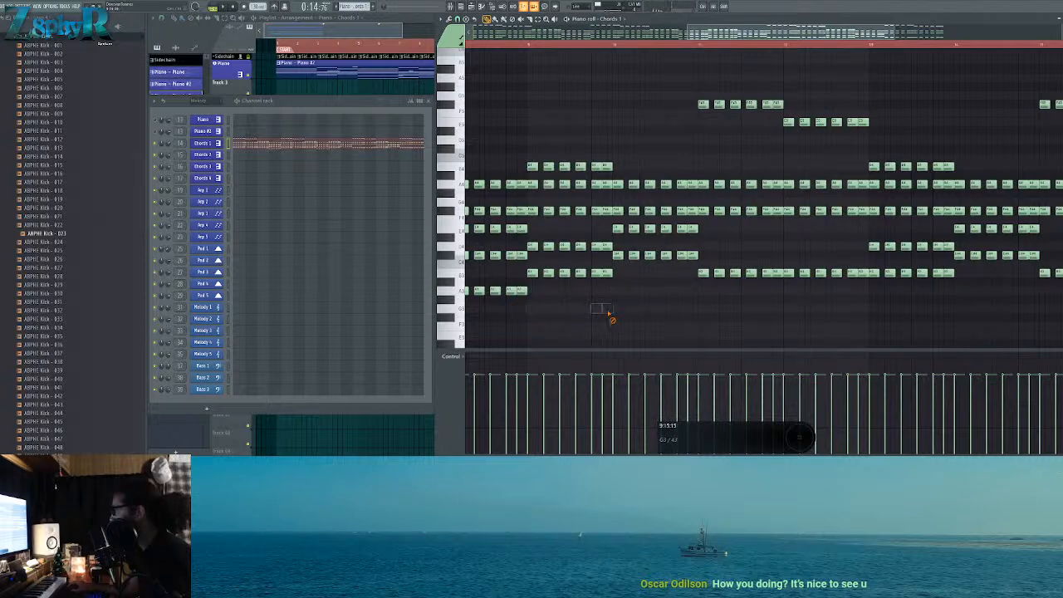
# Step: Add a row of repeated notes on top of the bar 10 chords in Chords 1 and play the section
pyautogui.moveTo(716, 299); pyautogui.dragTo(750, 308)
pyautogui.press('space')
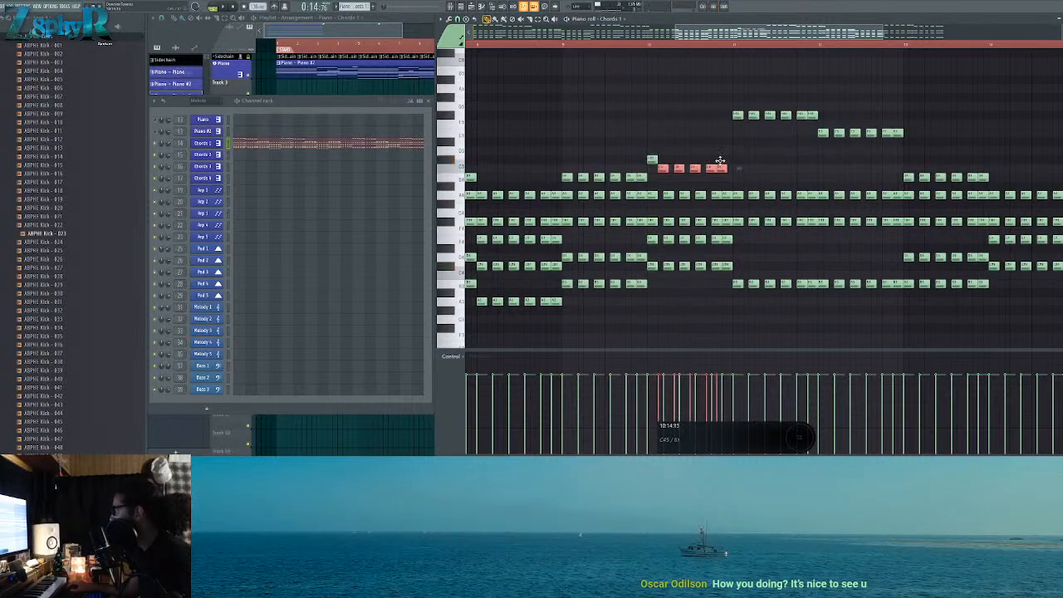
pyautogui.press('space')
pyautogui.scroll(-3, 677, 116)
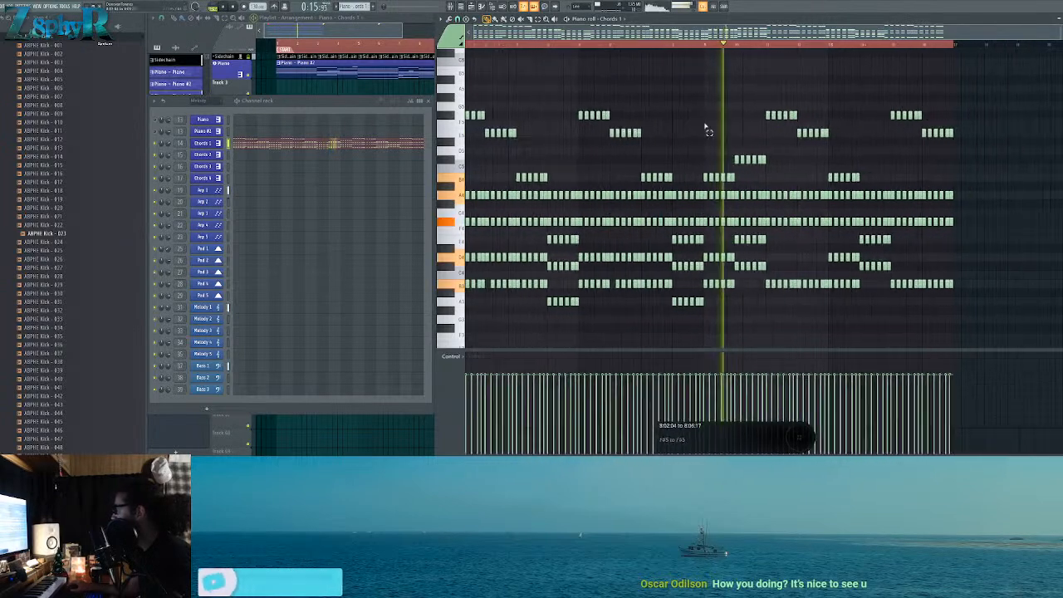
pyautogui.scroll(-2, 708, 160)
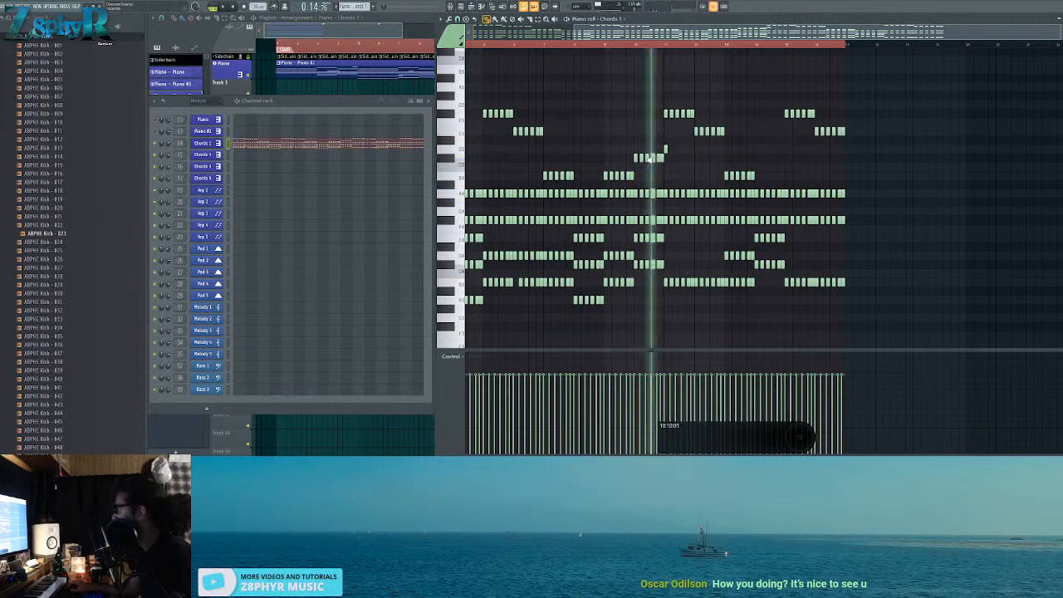
# Step: Lower the top notes of bars 11 and 12 in Chords 1 to D5, with the last two on E5
pyautogui.scroll(4, 660, 146)
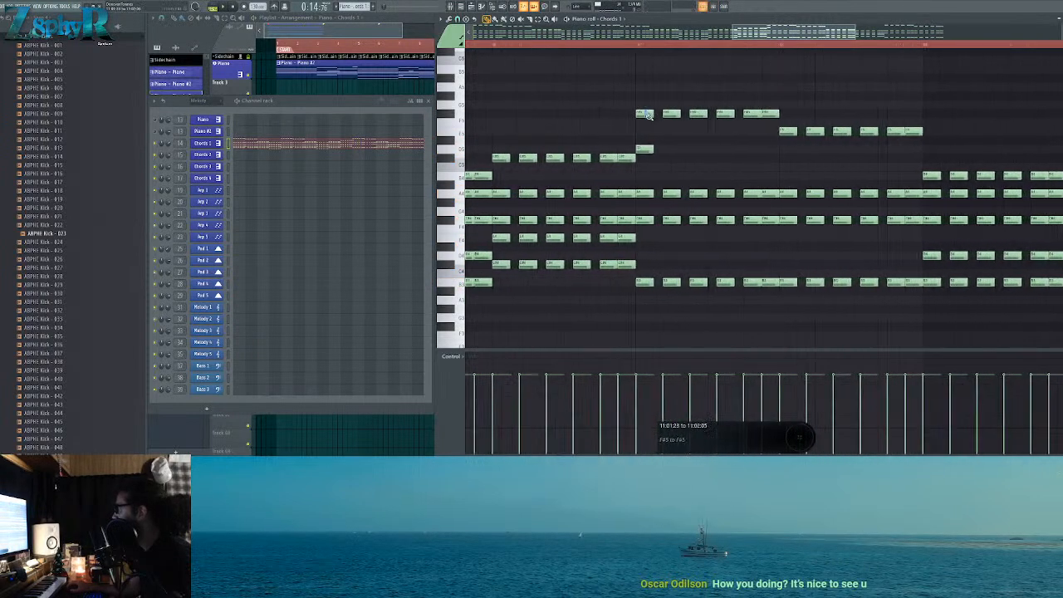
pyautogui.scroll(2, 648, 114)
pyautogui.scroll(-5, 795, 135)
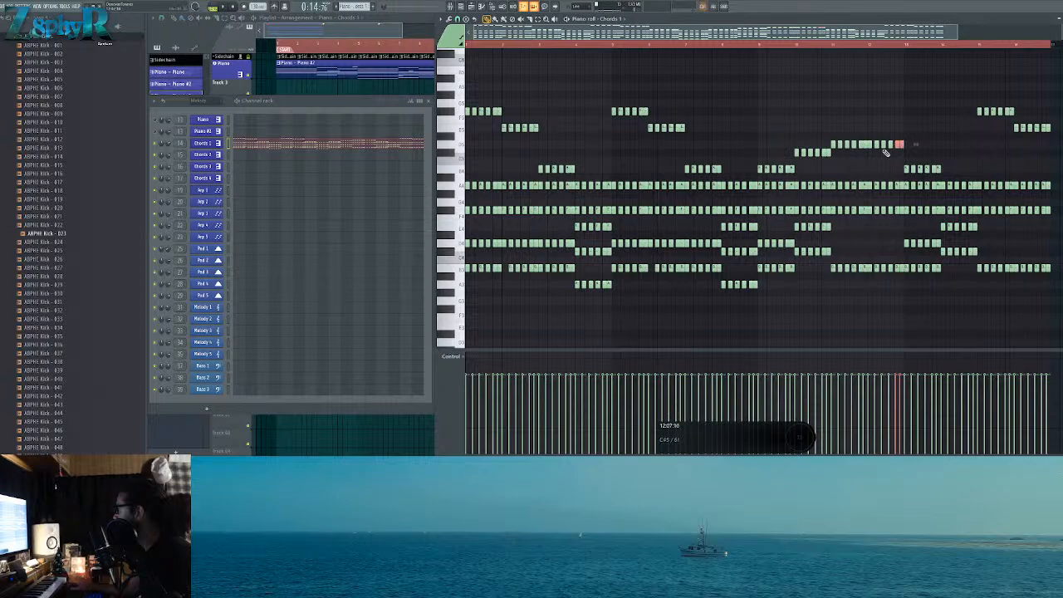
pyautogui.press('Up')
pyautogui.press('Up')
# Step: Lower the top notes of bars 15 and 16 to D5, keep the final ones on E5, and play the section
pyautogui.keyDown('ctrl'); pyautogui.click(973, 179); pyautogui.keyUp('ctrl')
pyautogui.moveTo(900, 157); pyautogui.dragTo(818, 174)
pyautogui.press('space')
pyautogui.moveTo(797, 137); pyautogui.dragTo(703, 146)
pyautogui.moveTo(765, 127); pyautogui.dragTo(808, 171)
pyautogui.keyDown('ctrl'); pyautogui.click(875, 190); pyautogui.keyUp('ctrl')
pyautogui.moveTo(887, 157); pyautogui.dragTo(827, 169)
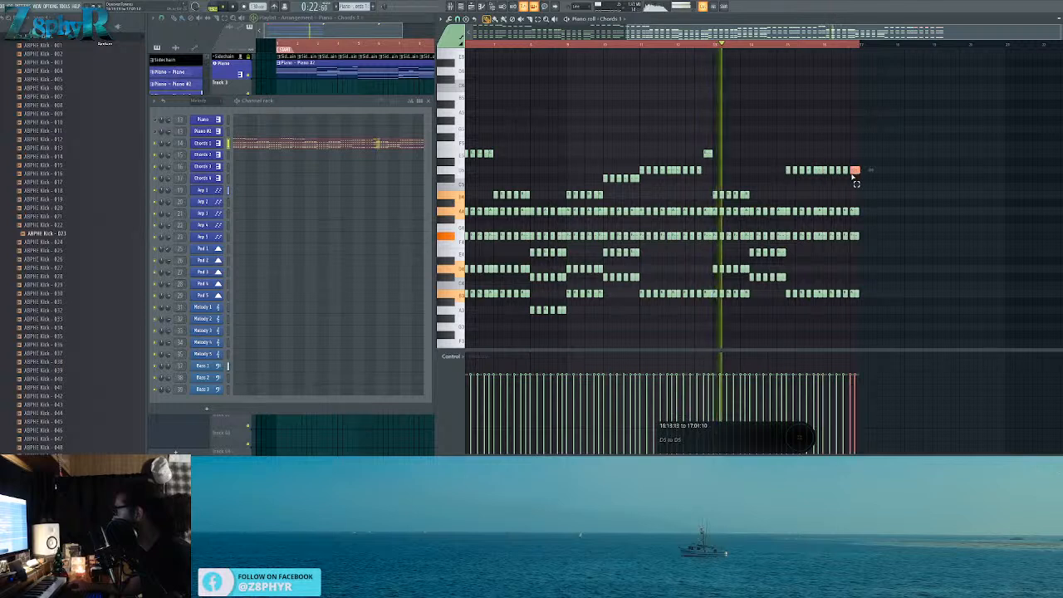
pyautogui.hotkey('ctrl', 'z')
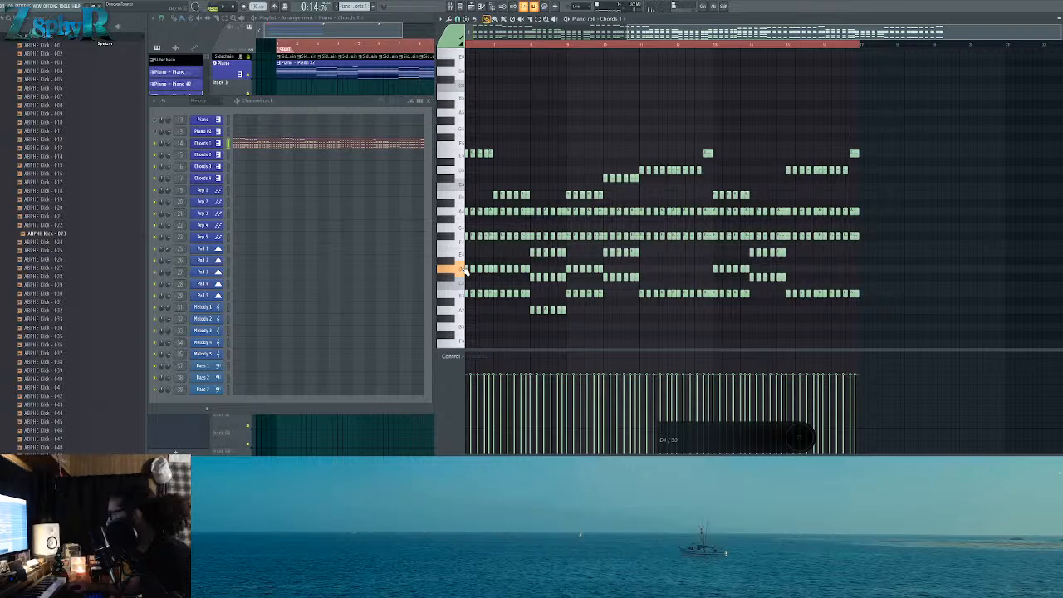
# Step: Audition single pitches, try moving bar 13's top row of notes to C#5, and undo the move
pyautogui.scroll(5, 754, 291)
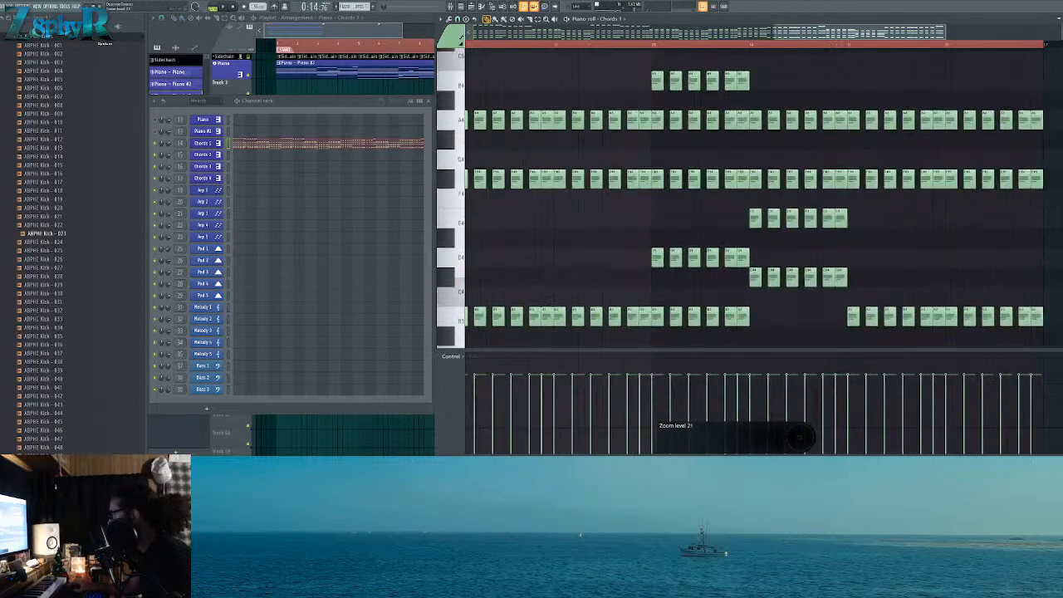
pyautogui.click(462, 318)
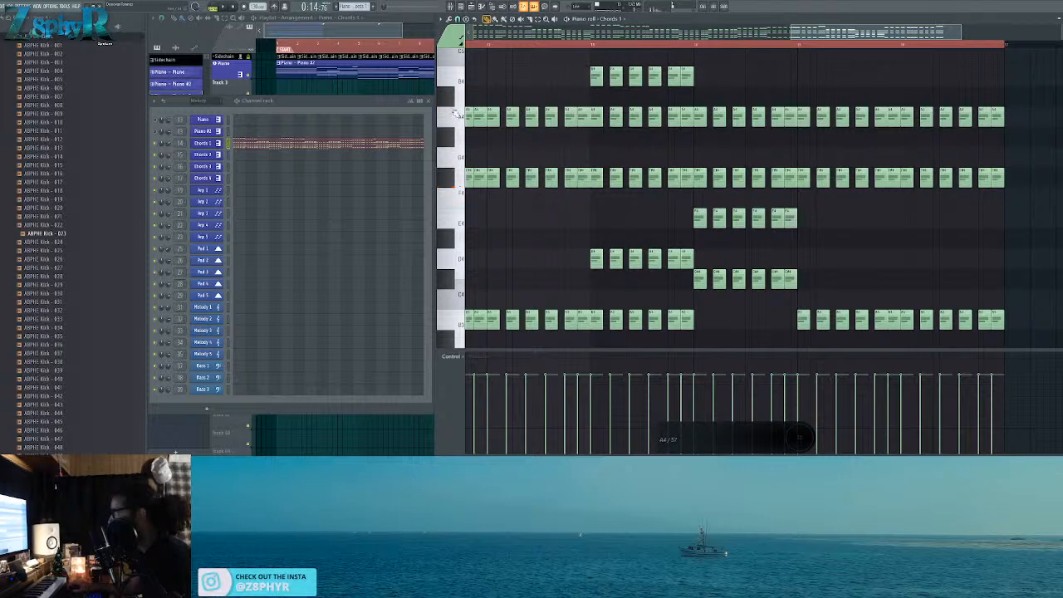
pyautogui.scroll(4, 453, 104)
pyautogui.click(453, 160)
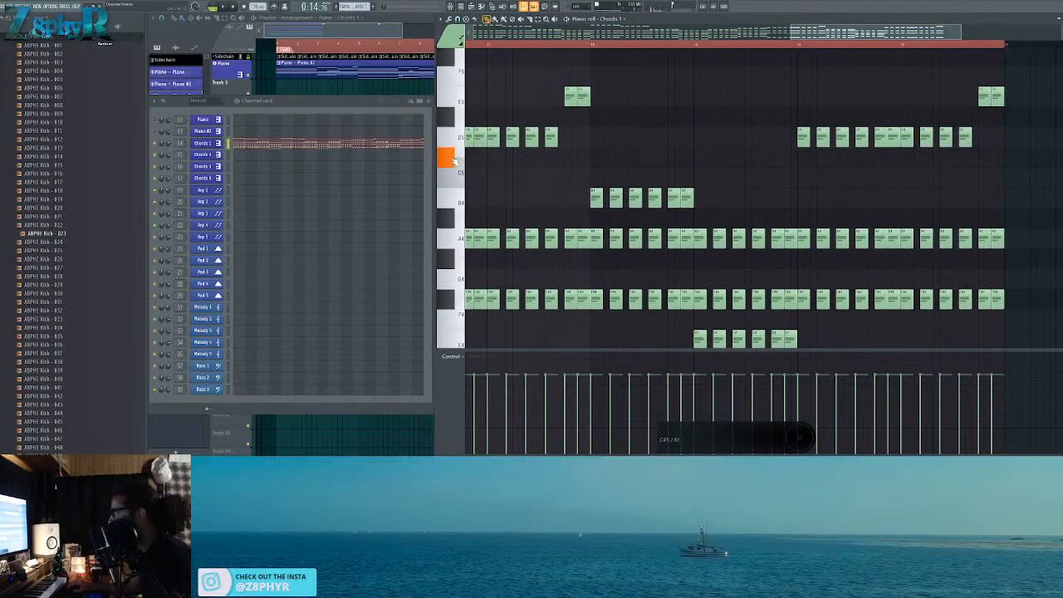
pyautogui.moveTo(780, 188); pyautogui.dragTo(596, 158)
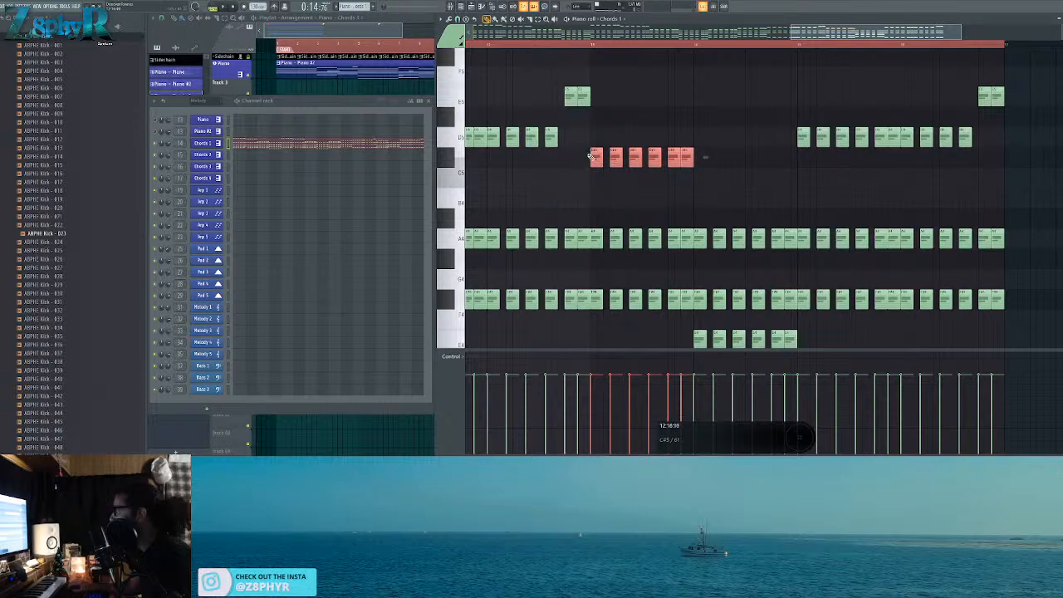
pyautogui.scroll(-4, 596, 166)
pyautogui.scroll(4, 596, 183)
pyautogui.hotkey('ctrl', 'z')
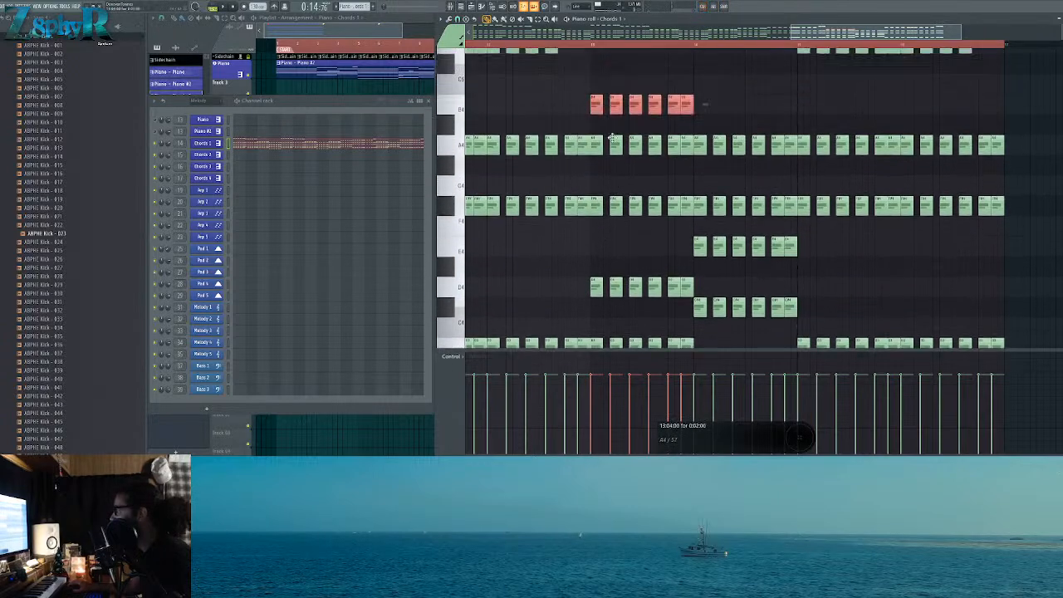
# Step: Raise bar 13's top row of notes to C#5 and audition the chords around it
pyautogui.moveTo(587, 189); pyautogui.dragTo(674, 154)
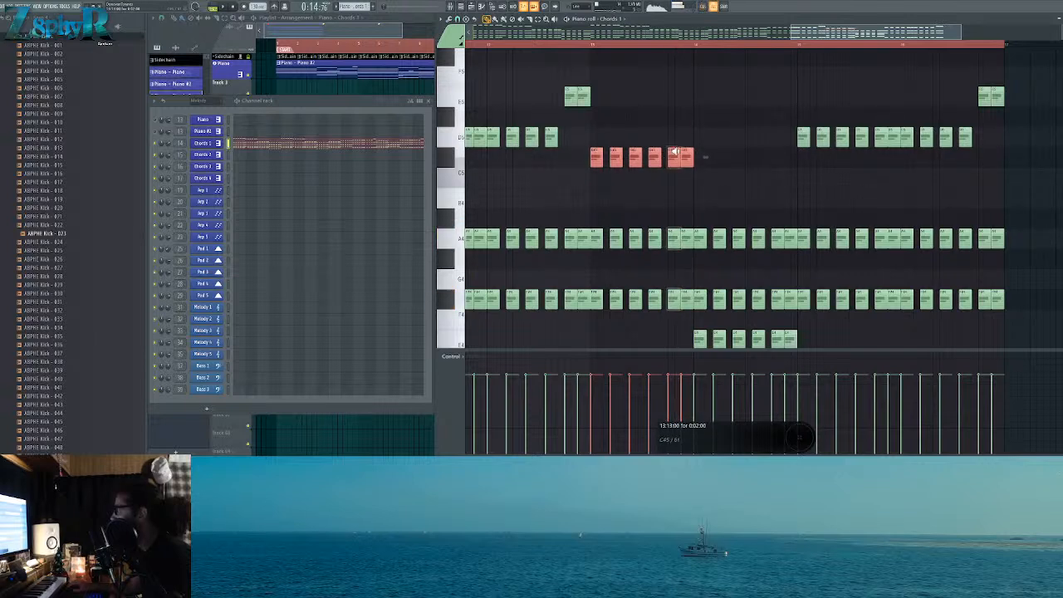
pyautogui.keyDown('alt'); pyautogui.rightClick(675, 153); pyautogui.keyUp('alt')
pyautogui.keyDown('alt'); pyautogui.rightClick(704, 167); pyautogui.keyUp('alt')
pyautogui.keyDown('alt'); pyautogui.rightClick(804, 163); pyautogui.keyUp('alt')
pyautogui.keyDown('alt'); pyautogui.rightClick(665, 170); pyautogui.keyUp('alt')
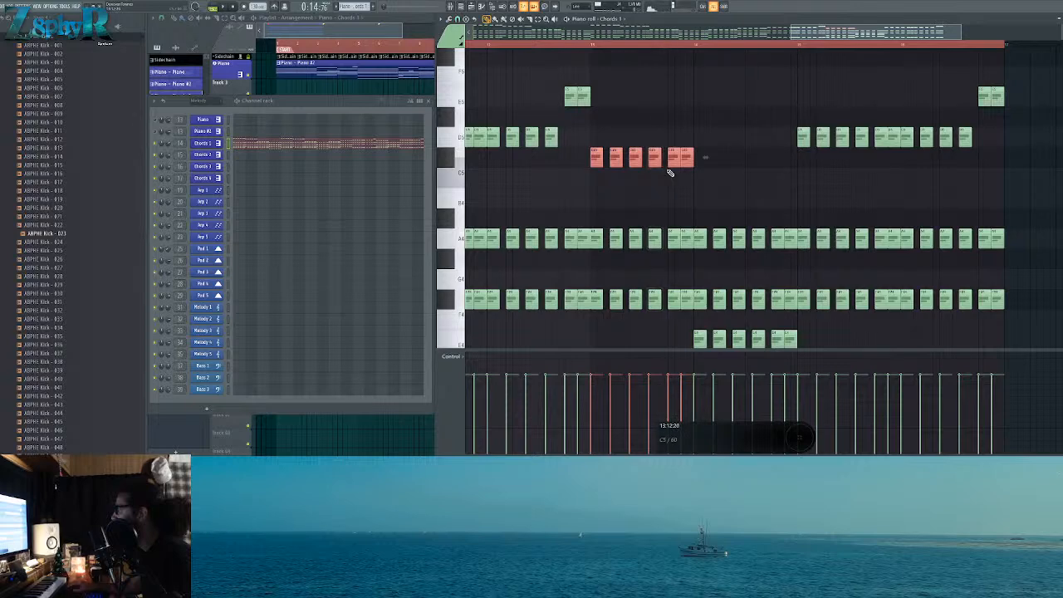
# Step: Examine the chord voicings across bars 9 to 14 of Chords 1, focusing on the F#4 row
pyautogui.scroll(-5, 577, 268)
pyautogui.scroll(1, 459, 316)
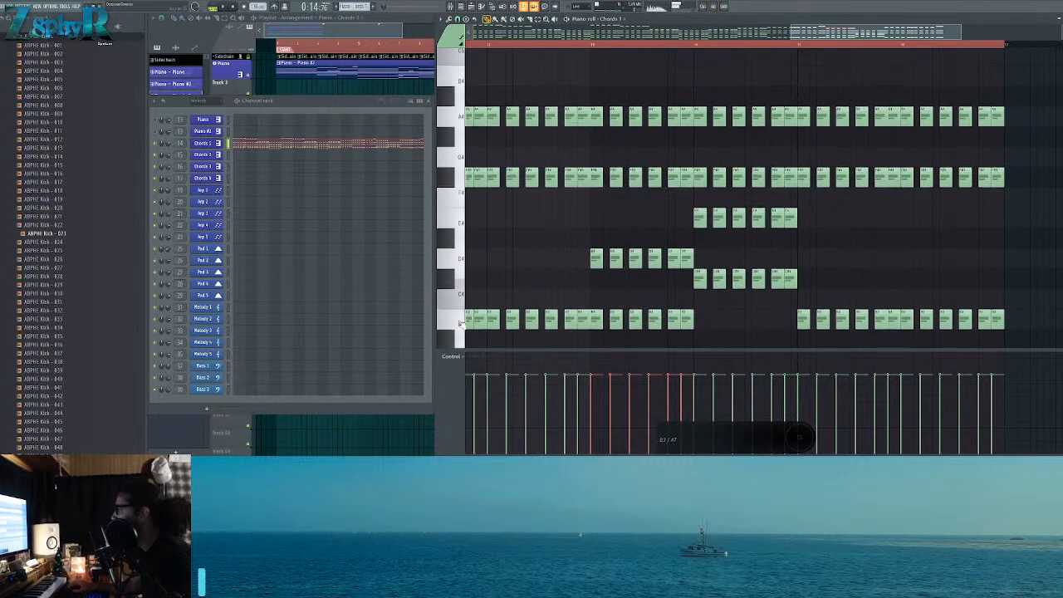
pyautogui.scroll(-5, 461, 274)
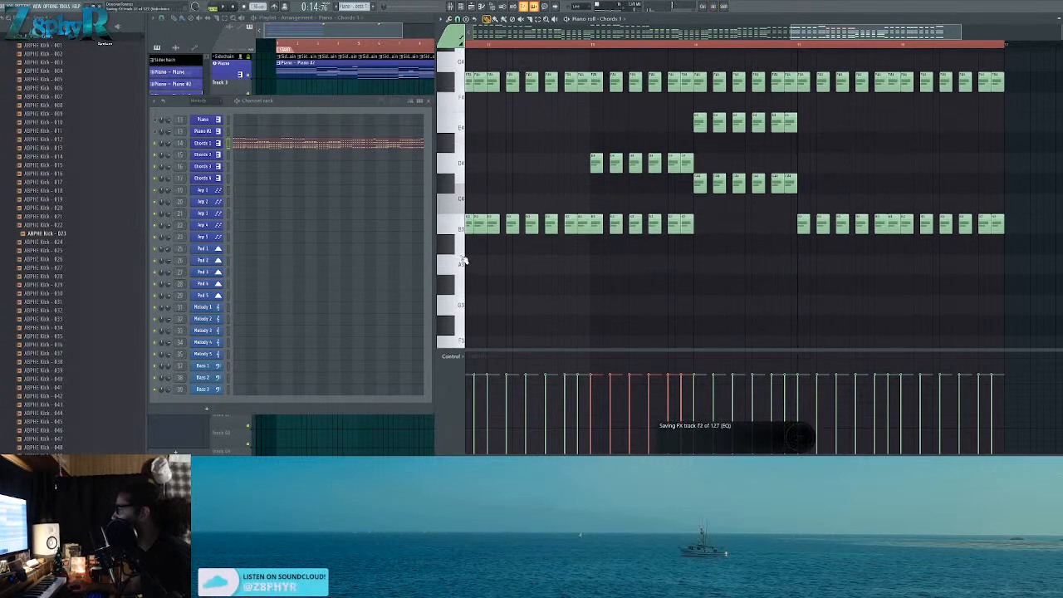
pyautogui.scroll(-2, 463, 257)
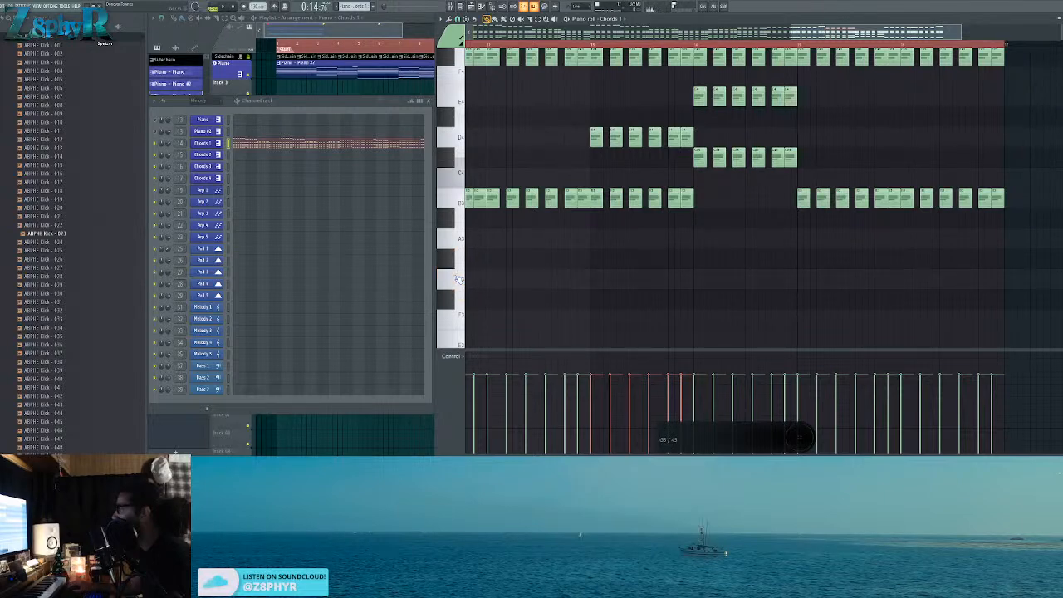
pyautogui.scroll(6, 458, 279)
pyautogui.scroll(-2, 555, 234)
pyautogui.scroll(2, 555, 234)
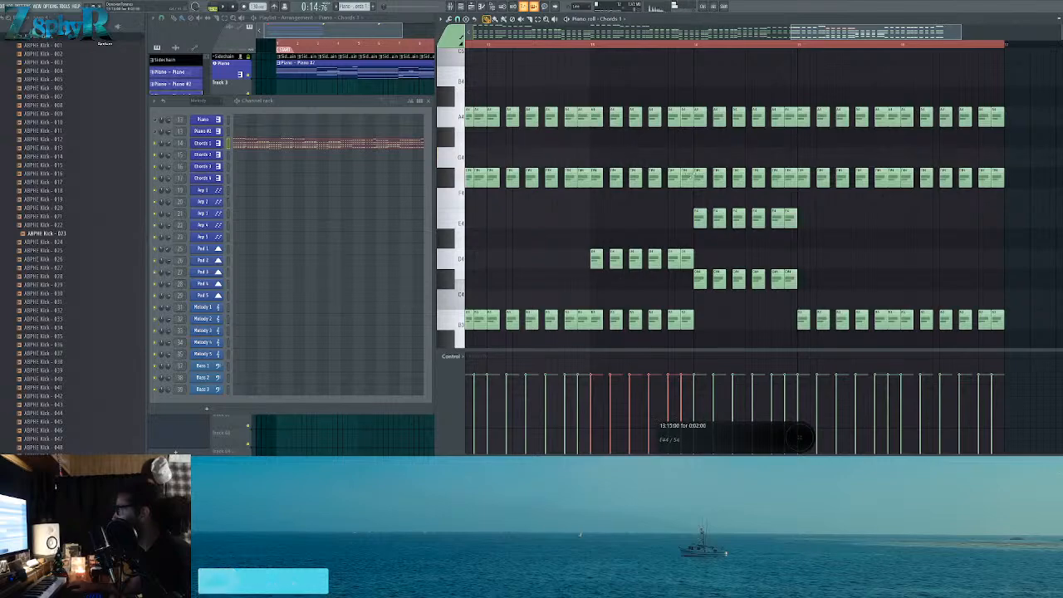
pyautogui.scroll(-5, 603, 191)
pyautogui.scroll(-5, 755, 191)
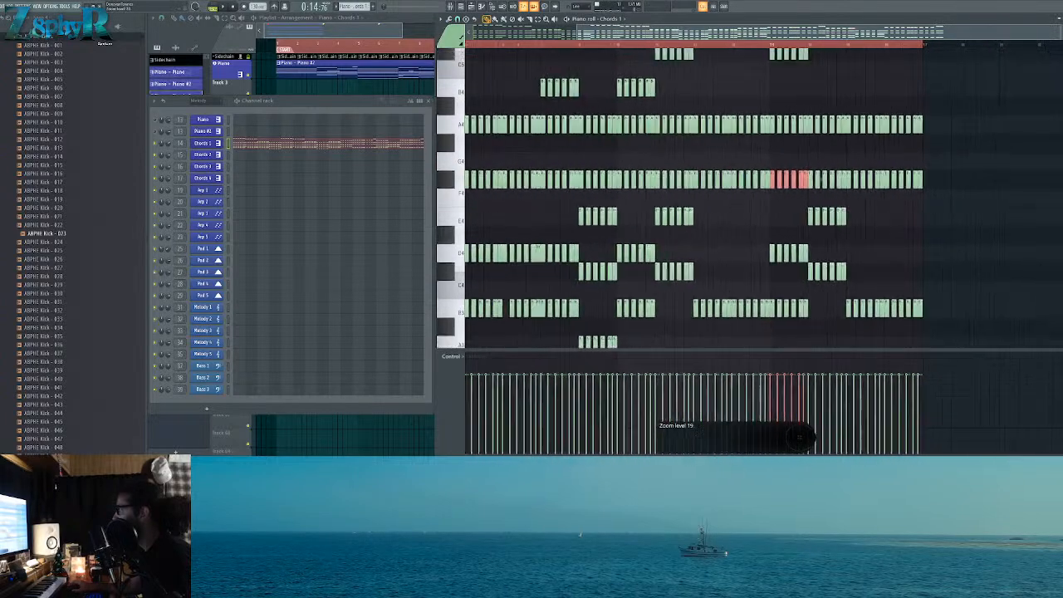
pyautogui.scroll(4, 754, 191)
pyautogui.scroll(4, 798, 221)
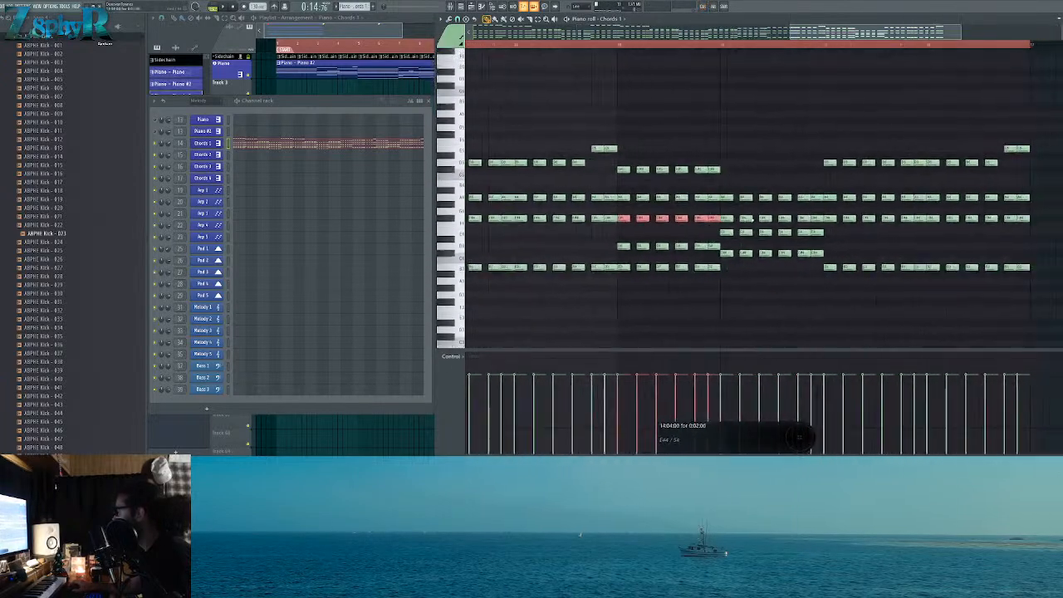
pyautogui.moveTo(691, 234); pyautogui.dragTo(1043, 264)
pyautogui.scroll(-3, 902, 232)
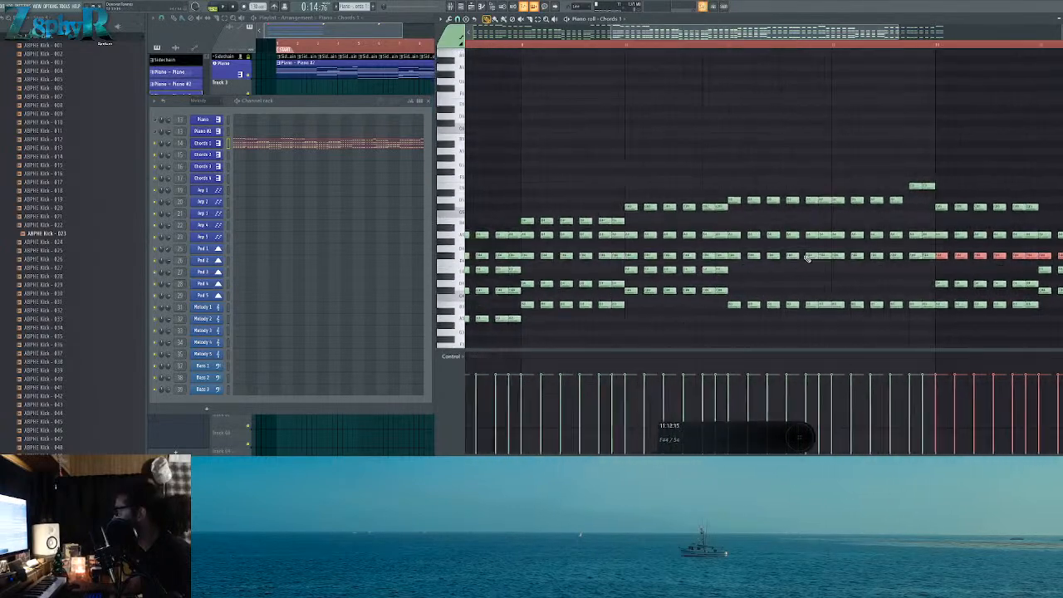
pyautogui.moveTo(887, 231)
pyautogui.mouseDown()
pyautogui.moveTo(846, 175)
pyautogui.moveTo(942, 182)
pyautogui.mouseUp()
pyautogui.click(832, 50)
pyautogui.rightClick(841, 61)
pyautogui.rightClick(832, 50)
# Step: Try the F#4 row of bars 9 and 10 on G4 with bar 9's first top note on D5, auditioning the chords
pyautogui.press('space')
pyautogui.moveTo(764, 90); pyautogui.dragTo(565, 105)
pyautogui.press('space')
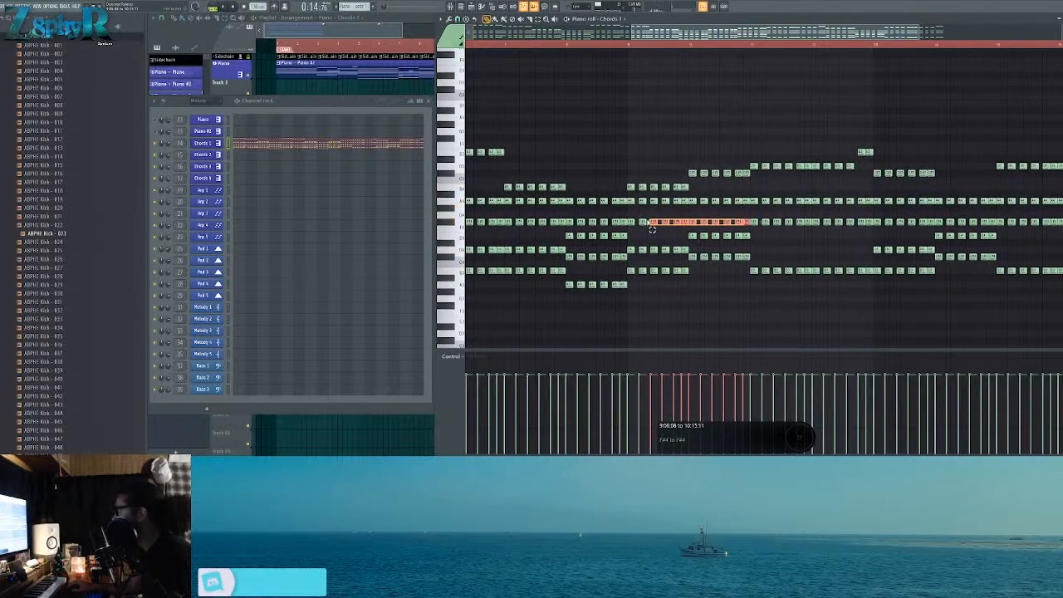
pyautogui.press('space')
pyautogui.press('space')
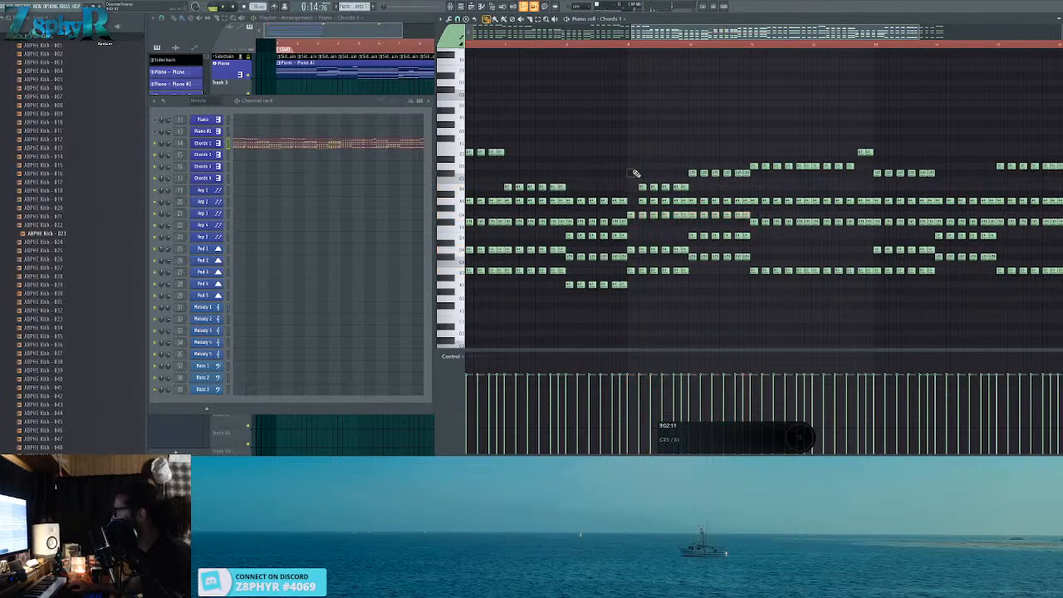
pyautogui.keyDown('alt'); pyautogui.rightClick(630, 173); pyautogui.keyUp('alt')
pyautogui.keyDown('alt'); pyautogui.rightClick(630, 171); pyautogui.keyUp('alt')
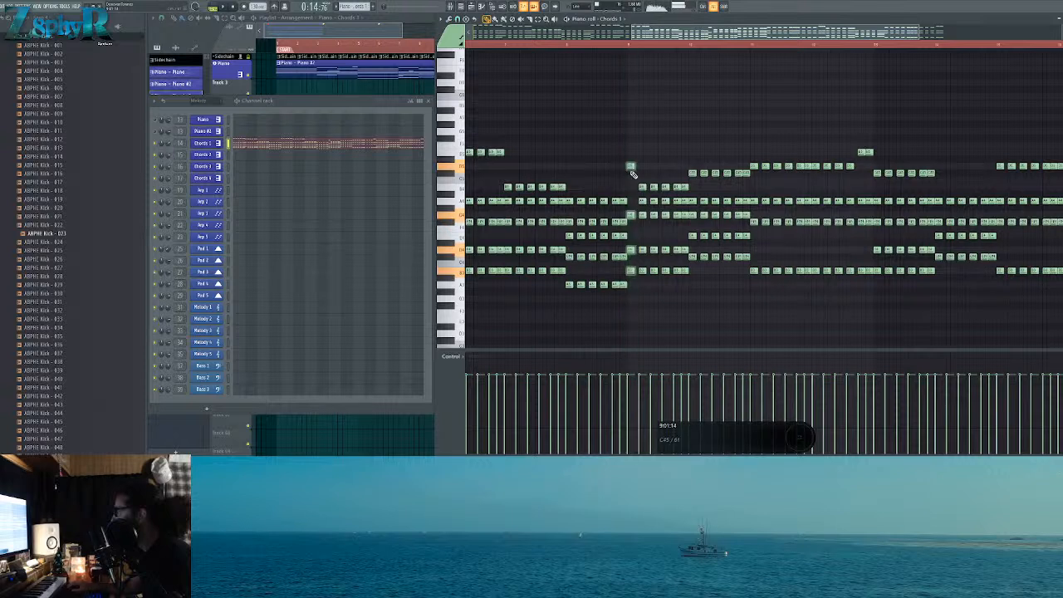
pyautogui.keyDown('alt'); pyautogui.rightClick(694, 179); pyautogui.keyUp('alt')
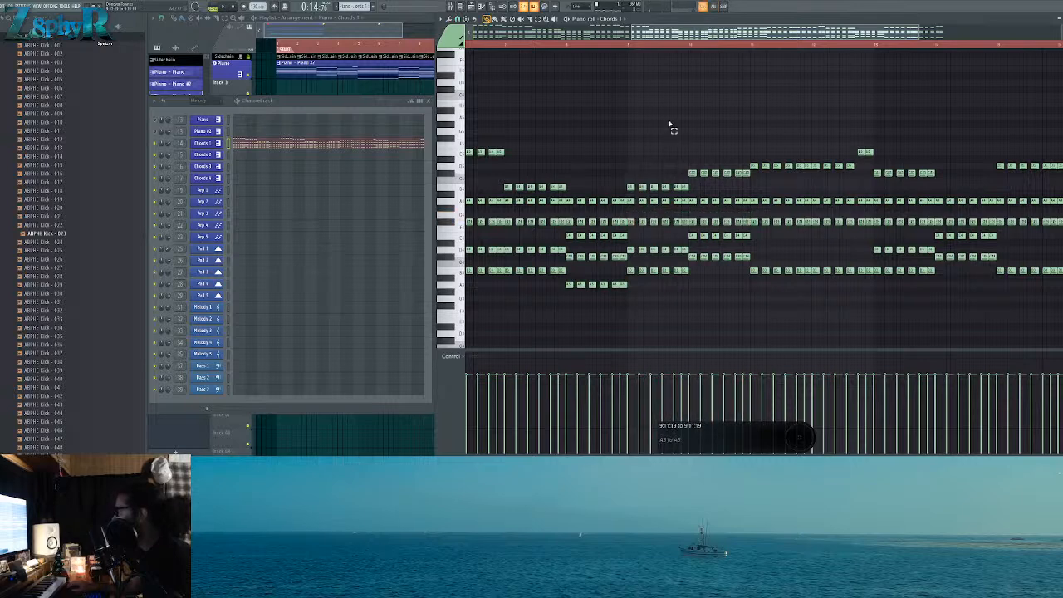
# Step: Delete the A4 row of notes from bar 9 of Chords 1 and play it back
pyautogui.scroll(3, 608, 182)
pyautogui.moveTo(606, 186); pyautogui.dragTo(515, 199)
pyautogui.moveTo(599, 209); pyautogui.dragTo(734, 221)
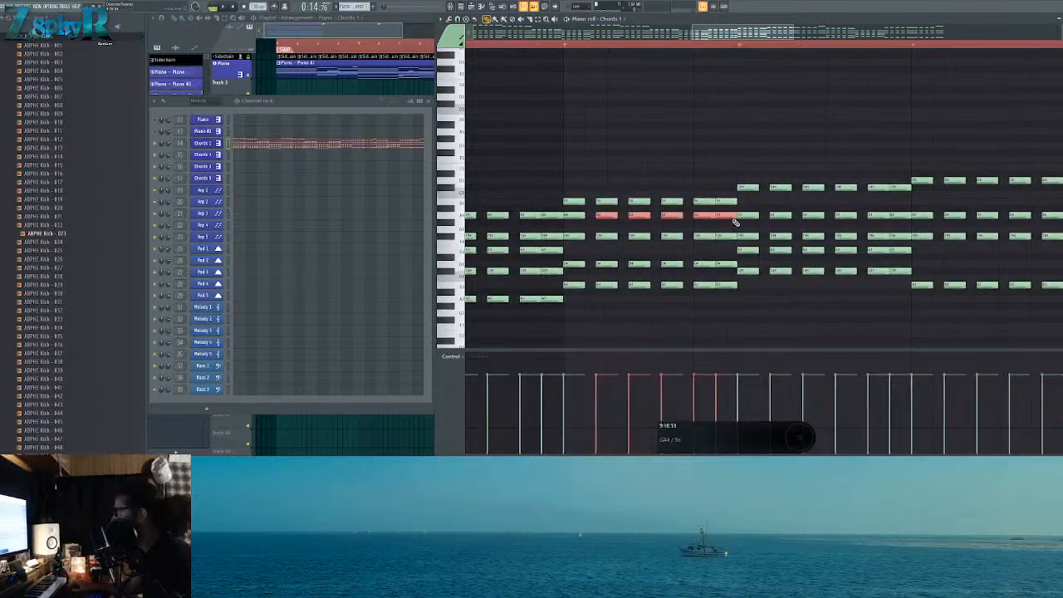
pyautogui.press('space')
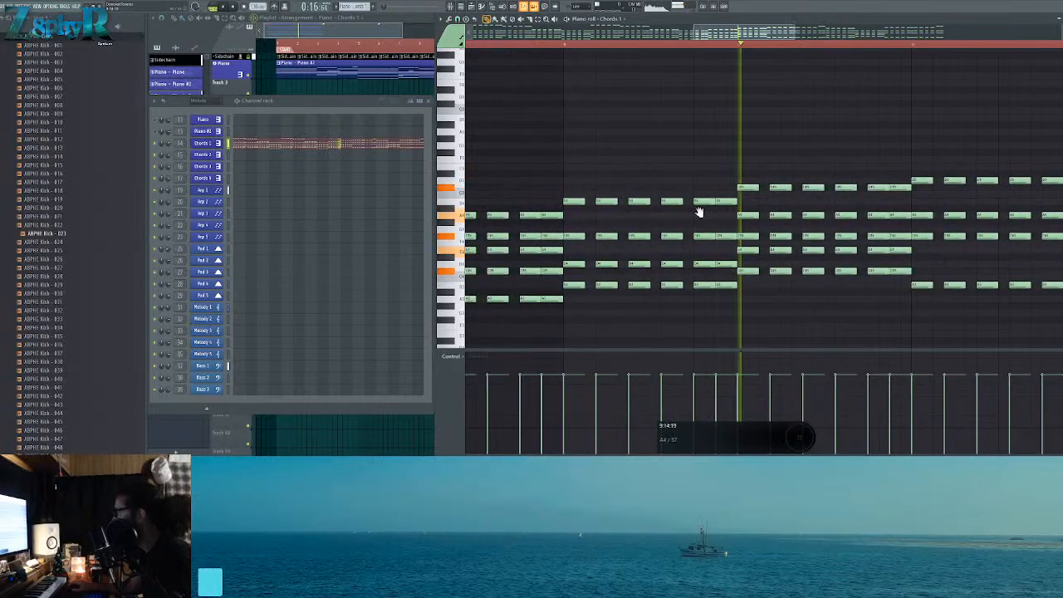
# Step: Raise the lowest notes of bar 12 to D4, with the last ones on E4, and play the chords back
pyautogui.scroll(-4, 698, 250)
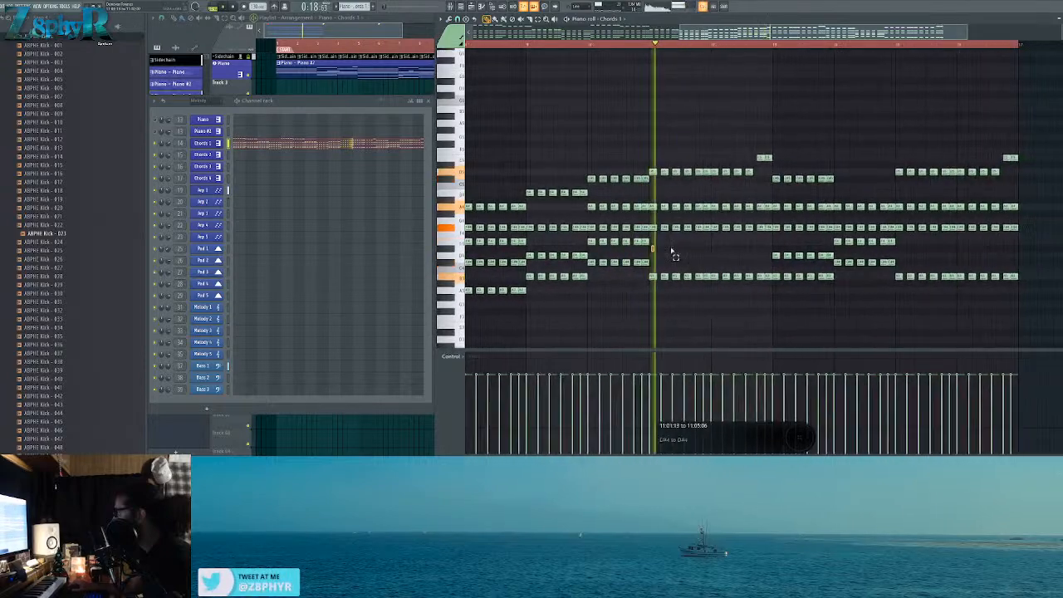
pyautogui.moveTo(734, 248); pyautogui.dragTo(654, 248)
pyautogui.press('space')
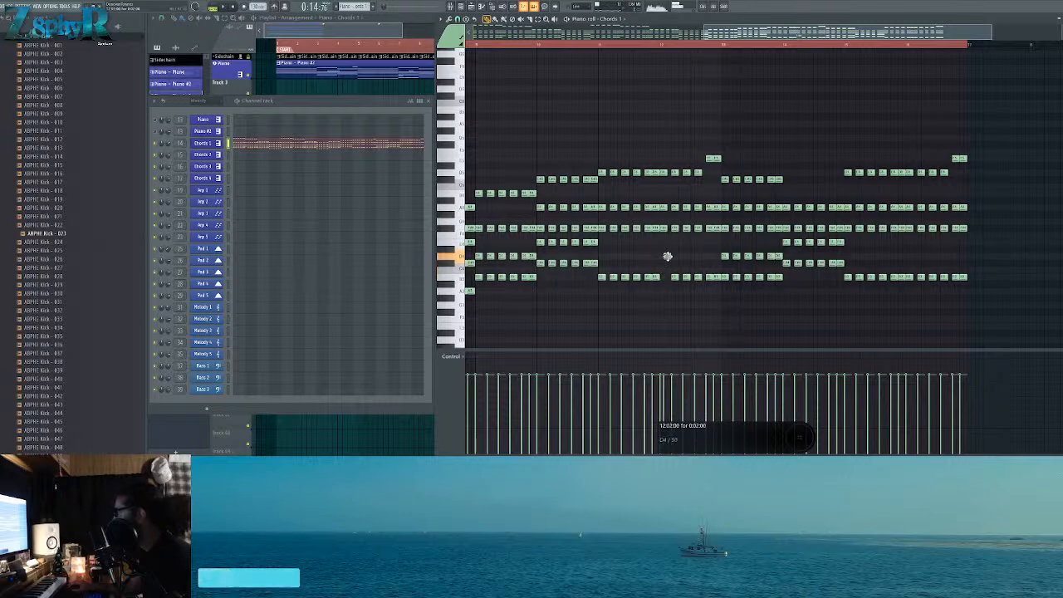
pyautogui.moveTo(674, 272); pyautogui.dragTo(712, 285)
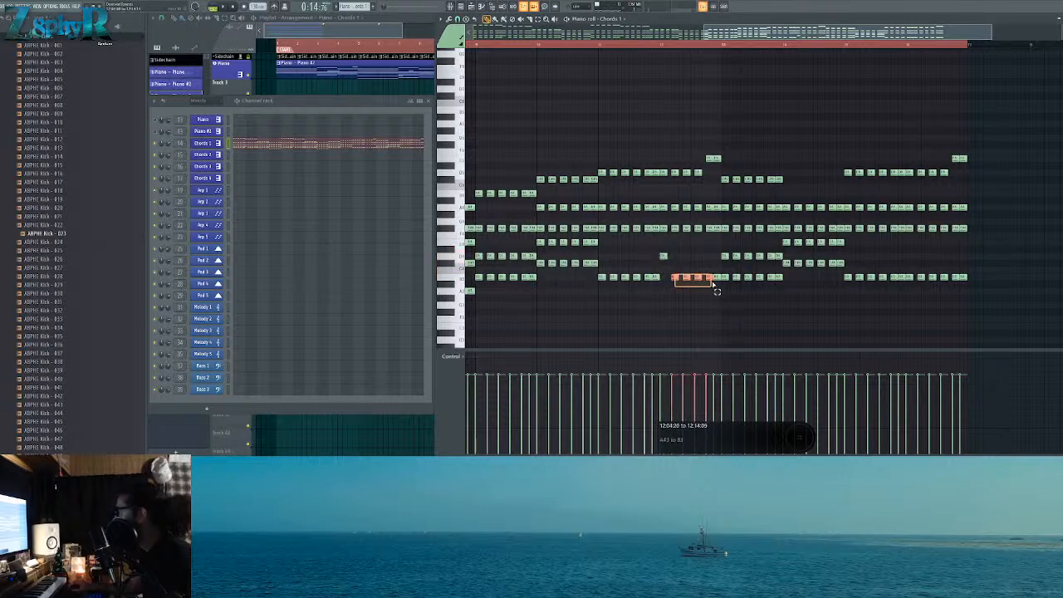
pyautogui.keyDown('ctrl'); pyautogui.keyDown('alt'); pyautogui.click(712, 206); pyautogui.keyUp('alt'); pyautogui.keyUp('ctrl')
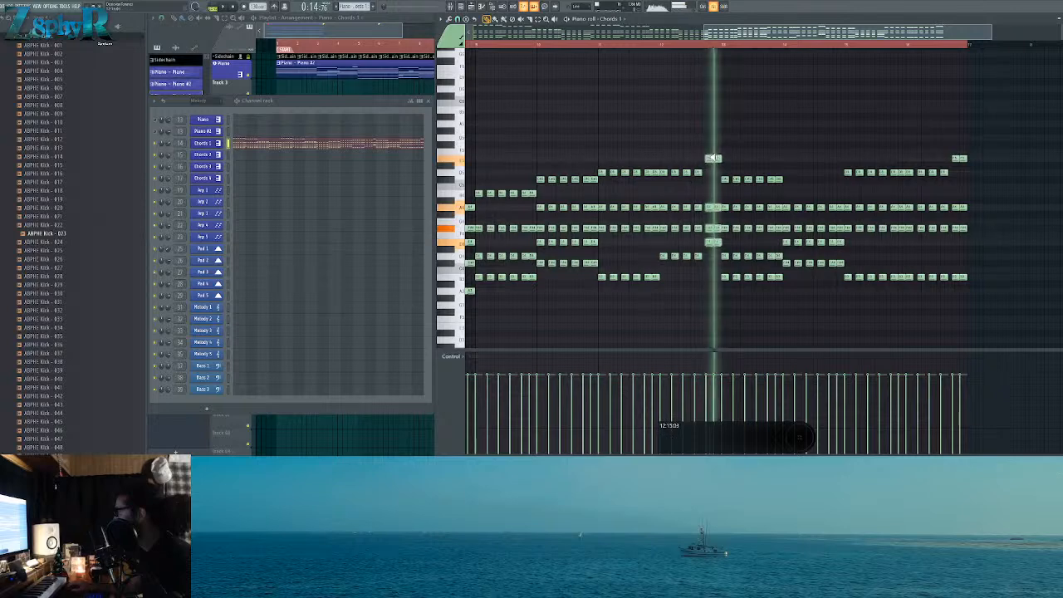
pyautogui.press('space')
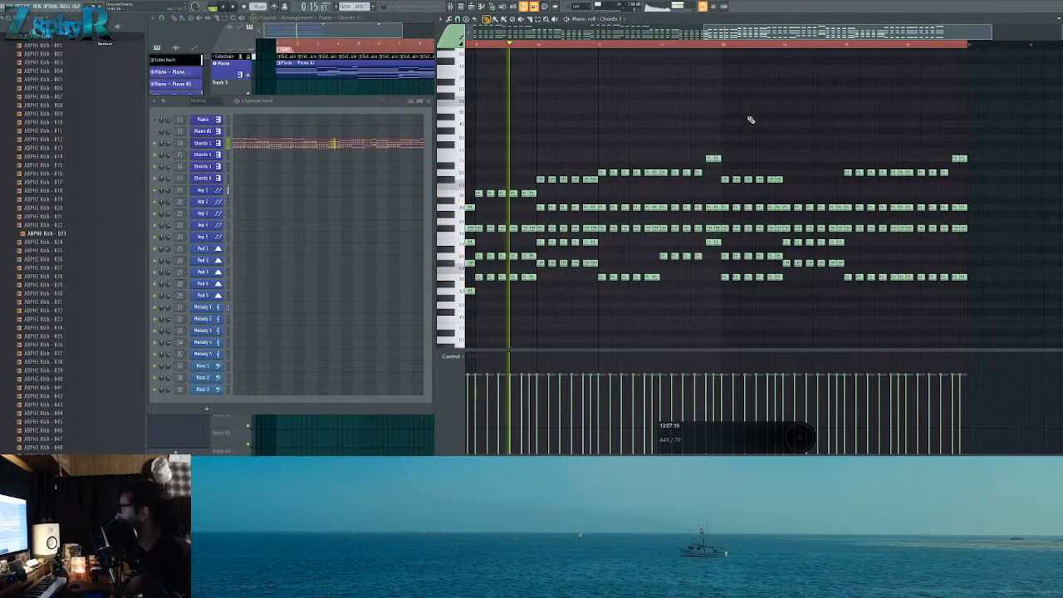
pyautogui.hscroll(-1, 715, 182)
pyautogui.press('space')
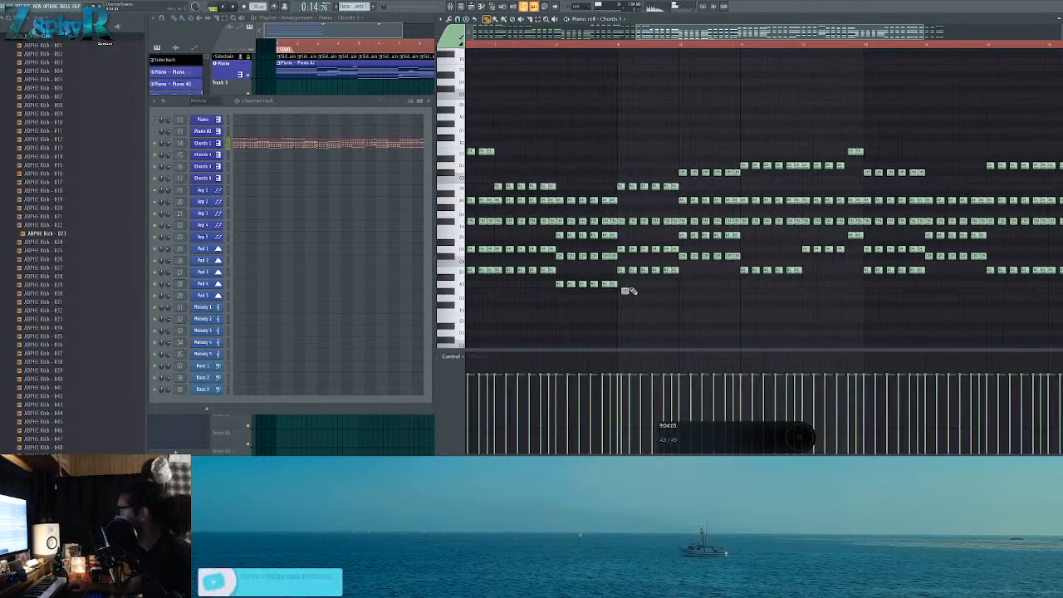
# Step: Open the Bass 1 pattern, examine its notes around bars 7 to 10, and return to the arrangement
pyautogui.click(343, 35)
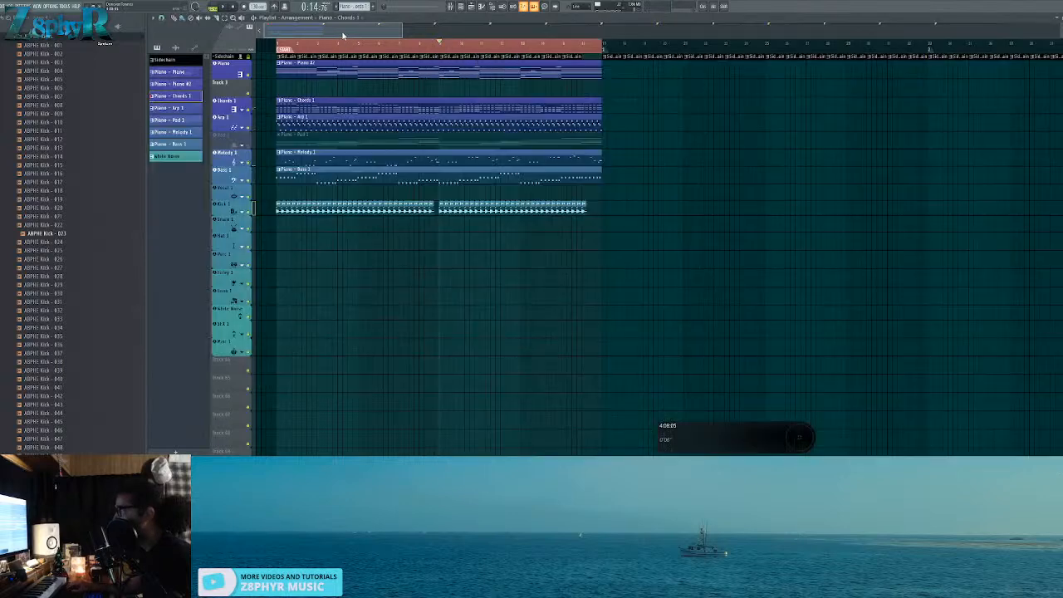
pyautogui.doubleClick(324, 176)
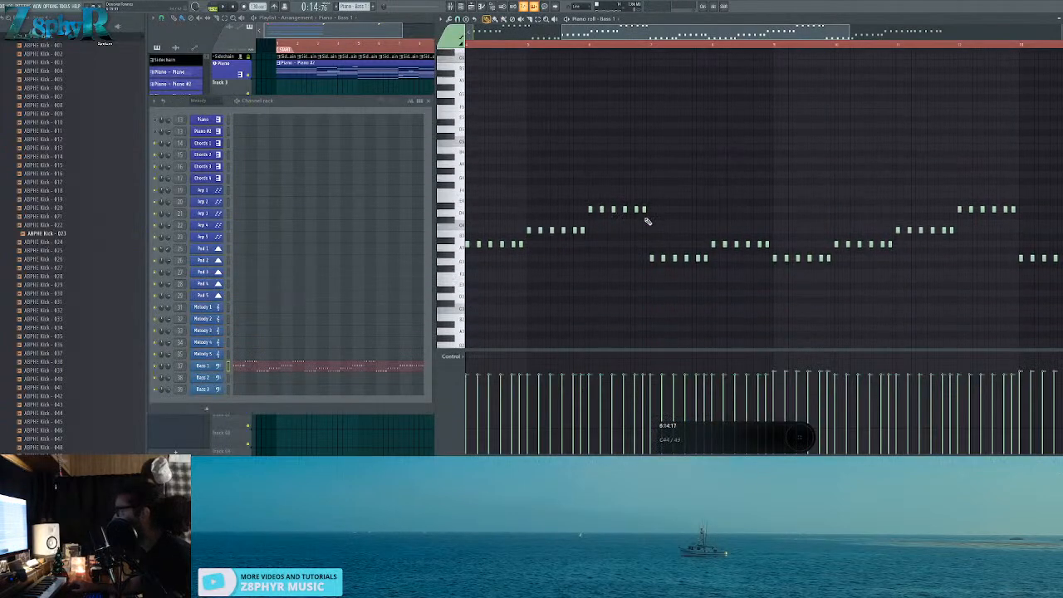
pyautogui.scroll(-5, 625, 220)
pyautogui.moveTo(683, 208); pyautogui.dragTo(532, 251)
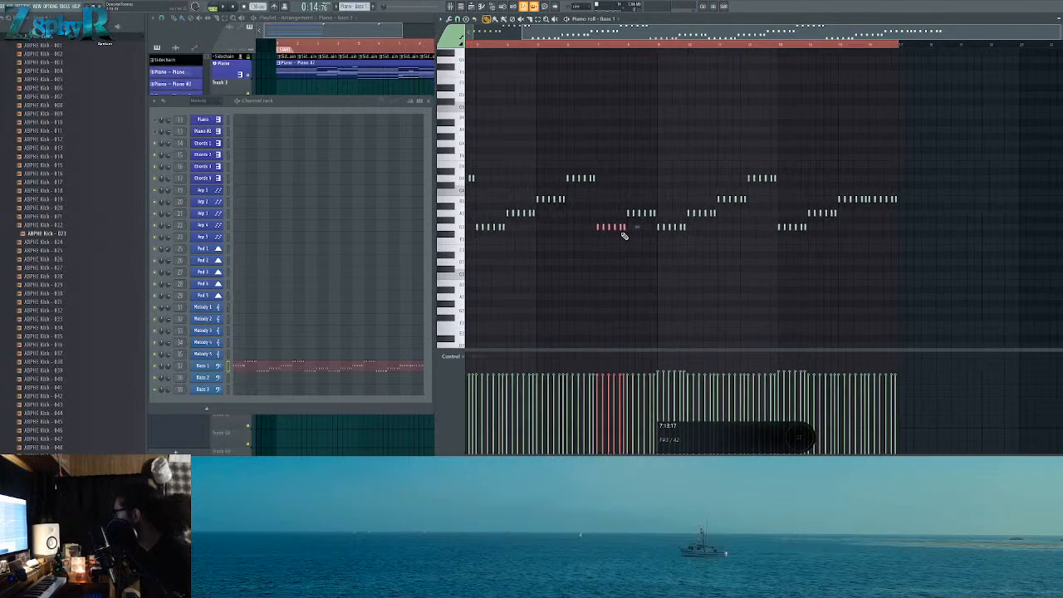
pyautogui.moveTo(619, 213); pyautogui.dragTo(551, 263)
pyautogui.moveTo(663, 246); pyautogui.dragTo(596, 260)
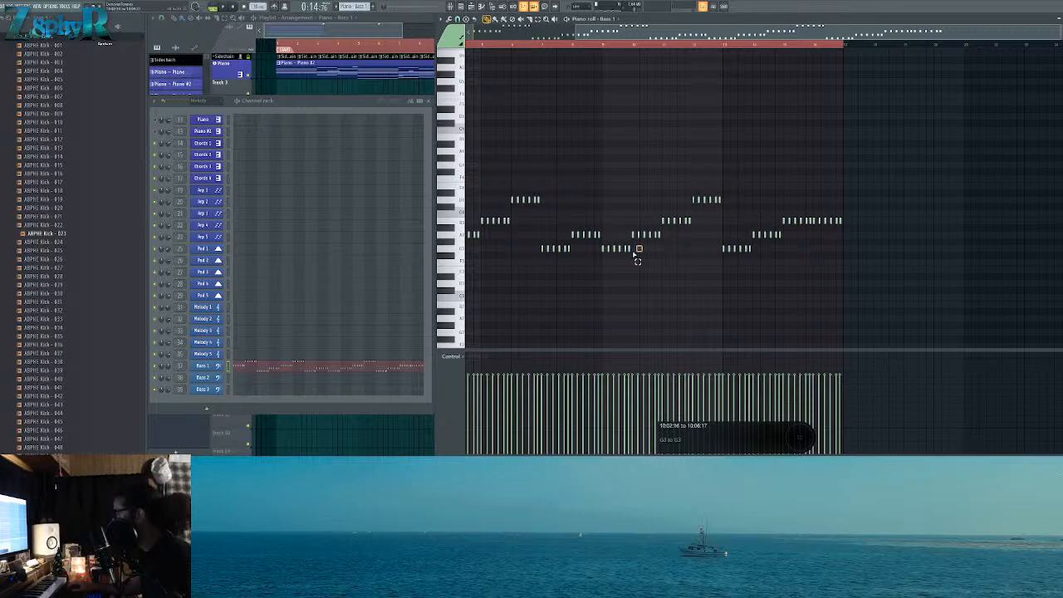
pyautogui.press('F7')
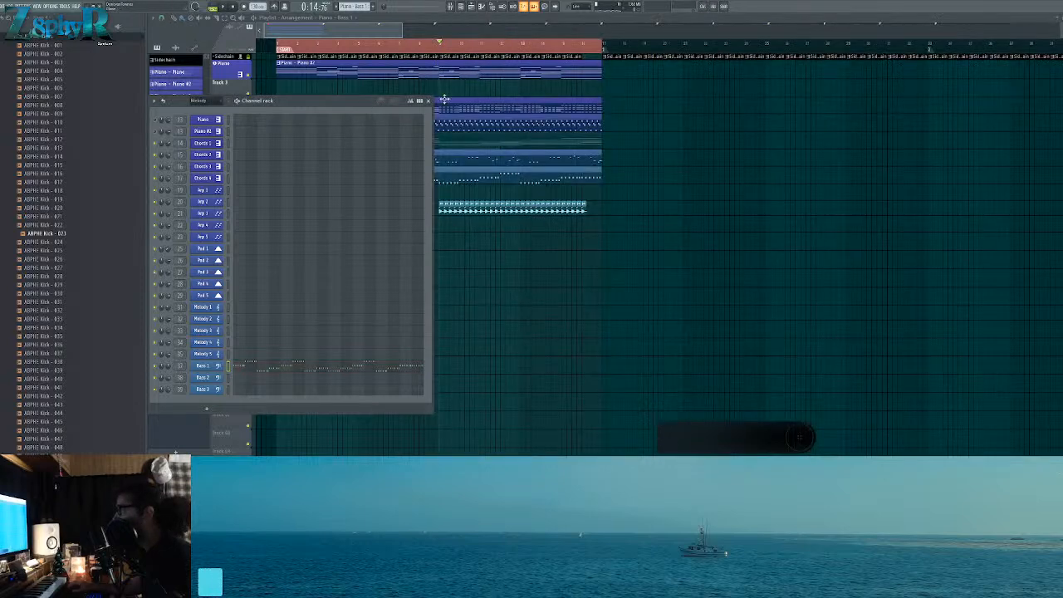
# Step: Open Chords 1 and give bar 9 a lowest row of G3 notes and bar 10 a lowest row of A3 notes
pyautogui.click(428, 102)
pyautogui.doubleClick(456, 109)
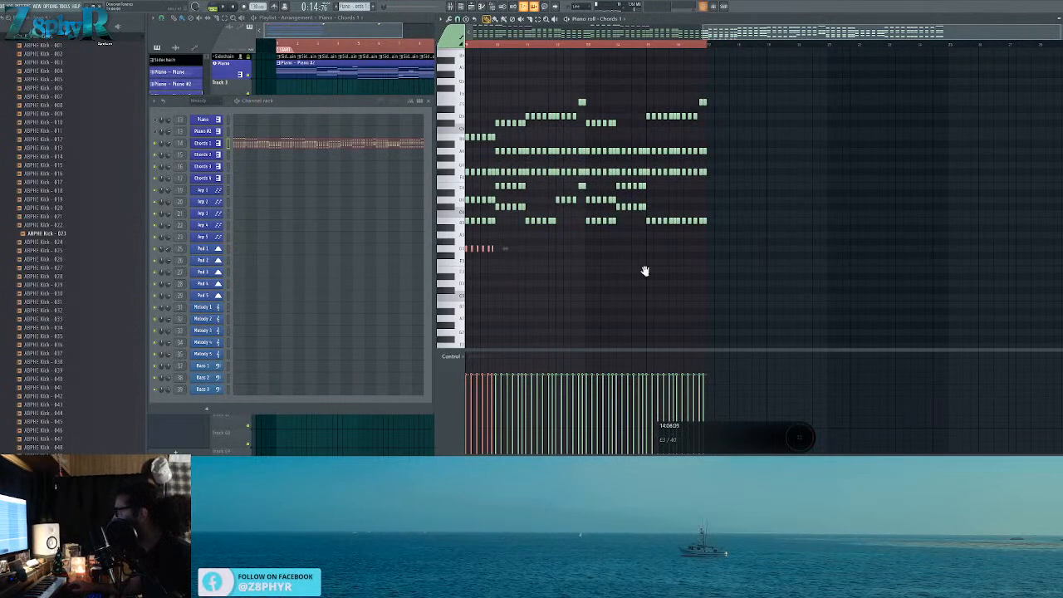
pyautogui.scroll(3, 629, 274)
pyautogui.scroll(1, 604, 267)
pyautogui.moveTo(617, 254); pyautogui.dragTo(804, 193)
pyautogui.scroll(-3, 814, 231)
pyautogui.moveTo(779, 240); pyautogui.dragTo(831, 280)
pyautogui.scroll(4, 831, 280)
pyautogui.scroll(1, 631, 276)
pyautogui.moveTo(654, 279)
pyautogui.mouseDown()
pyautogui.moveTo(765, 293)
pyautogui.moveTo(673, 288)
pyautogui.mouseUp()
pyautogui.moveTo(730, 266); pyautogui.dragTo(486, 276)
pyautogui.keyDown('ctrl'); pyautogui.click(675, 262); pyautogui.keyUp('ctrl')
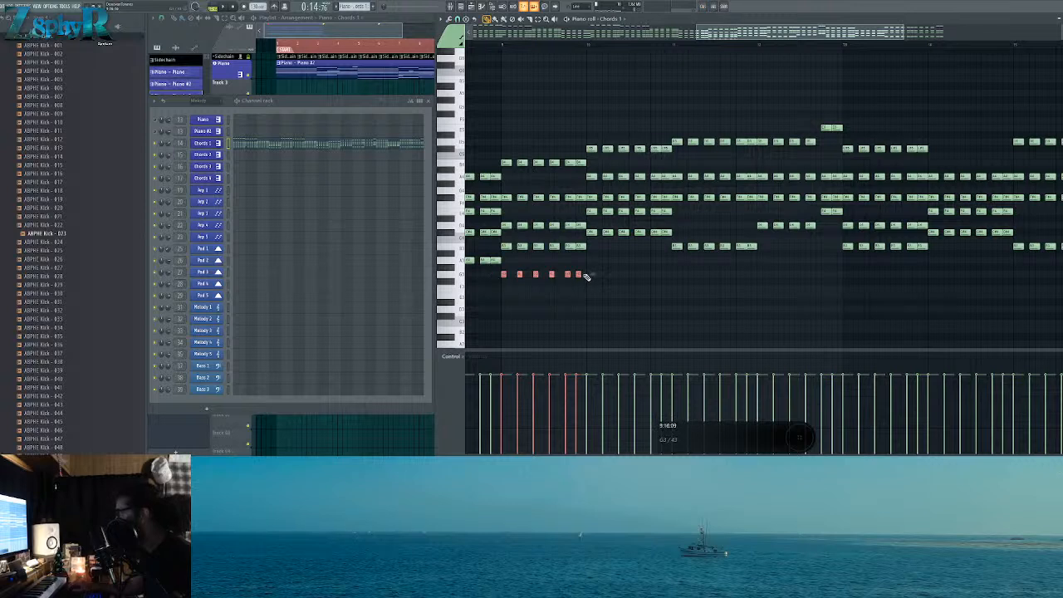
pyautogui.moveTo(621, 276); pyautogui.dragTo(589, 260)
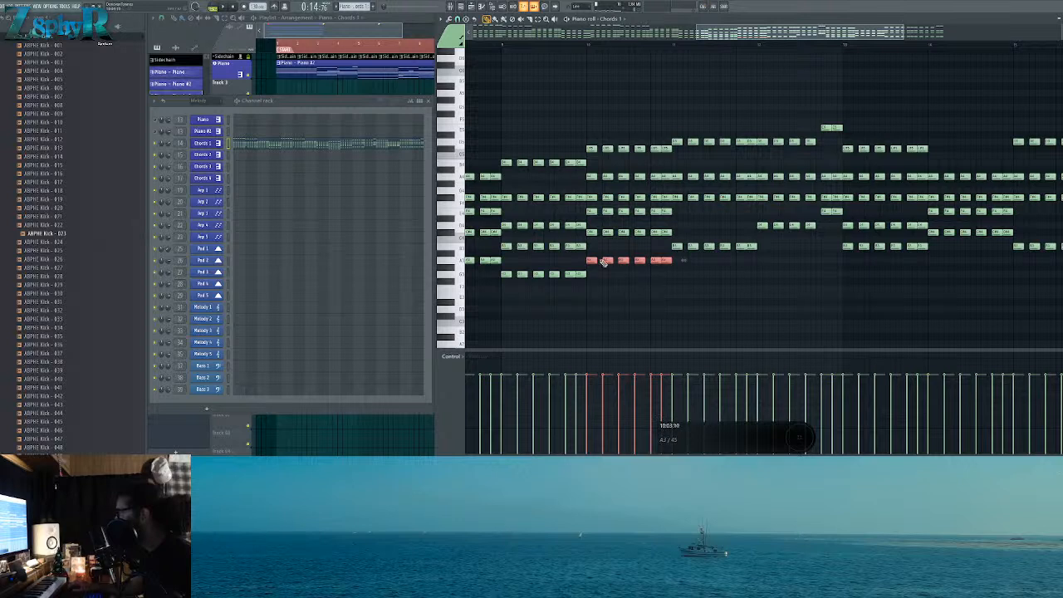
# Step: Lower the top notes of bar 11 to B4 and add a row of D4 notes to the same bar
pyautogui.keyDown('alt'); pyautogui.rightClick(679, 246); pyautogui.keyUp('alt')
pyautogui.keyDown('alt'); pyautogui.rightClick(640, 249); pyautogui.keyUp('alt')
pyautogui.keyDown('alt'); pyautogui.rightClick(489, 260); pyautogui.keyUp('alt')
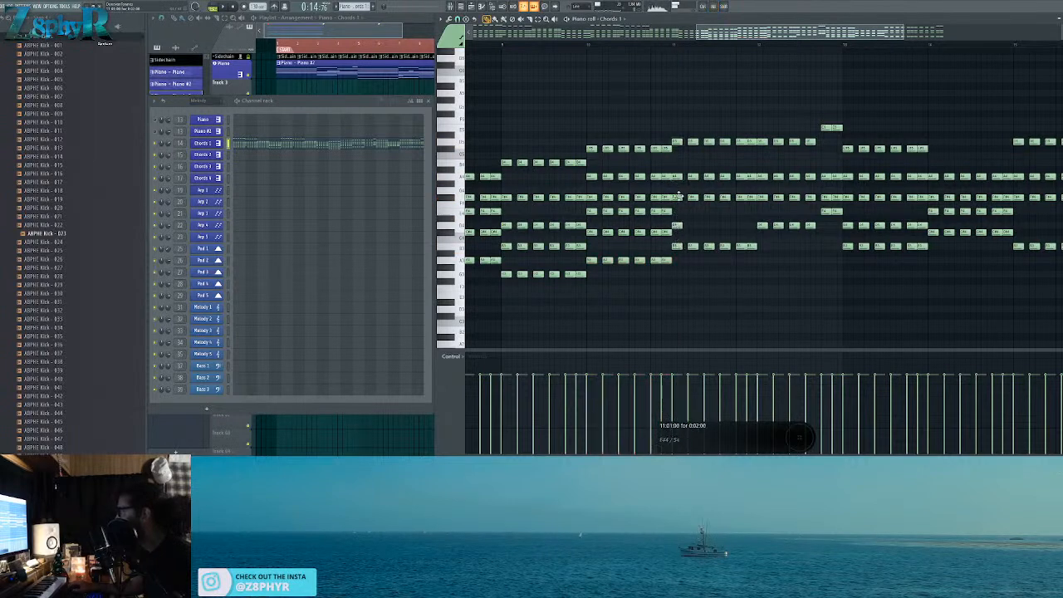
pyautogui.click(681, 158)
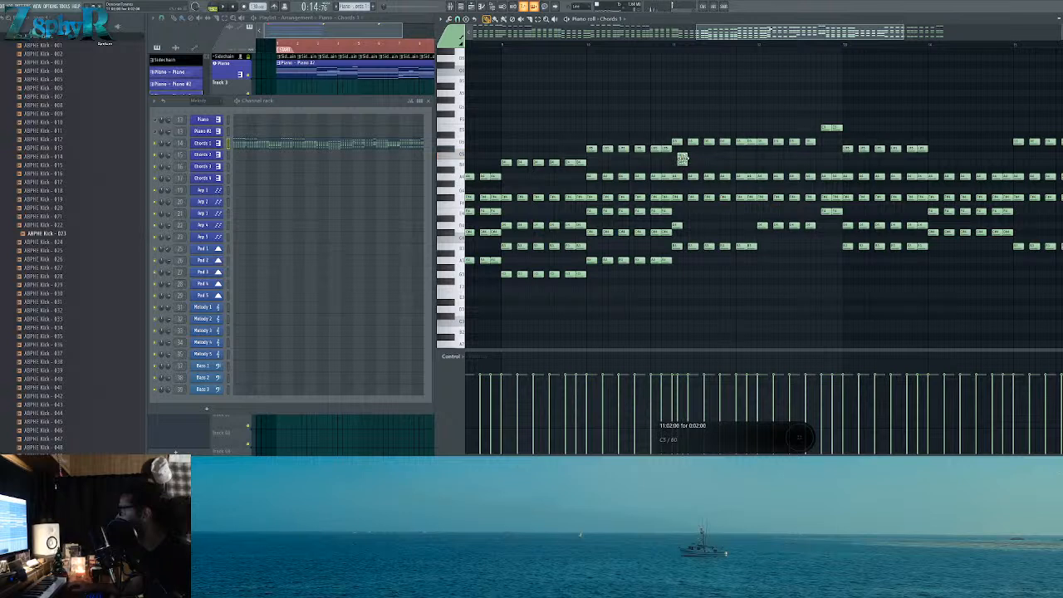
pyautogui.moveTo(689, 138); pyautogui.dragTo(748, 154)
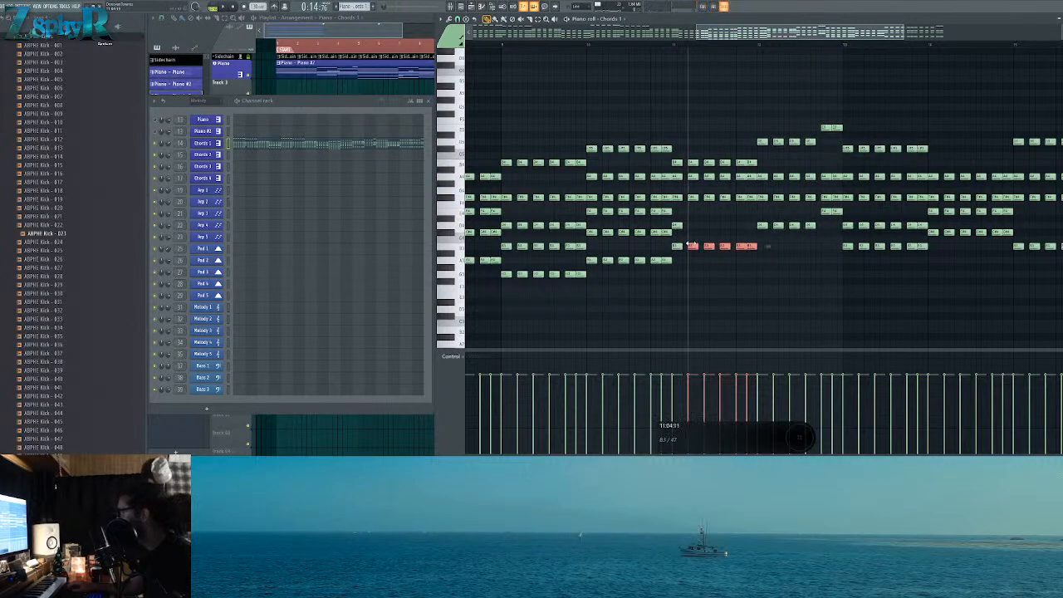
pyautogui.moveTo(690, 225); pyautogui.dragTo(693, 224)
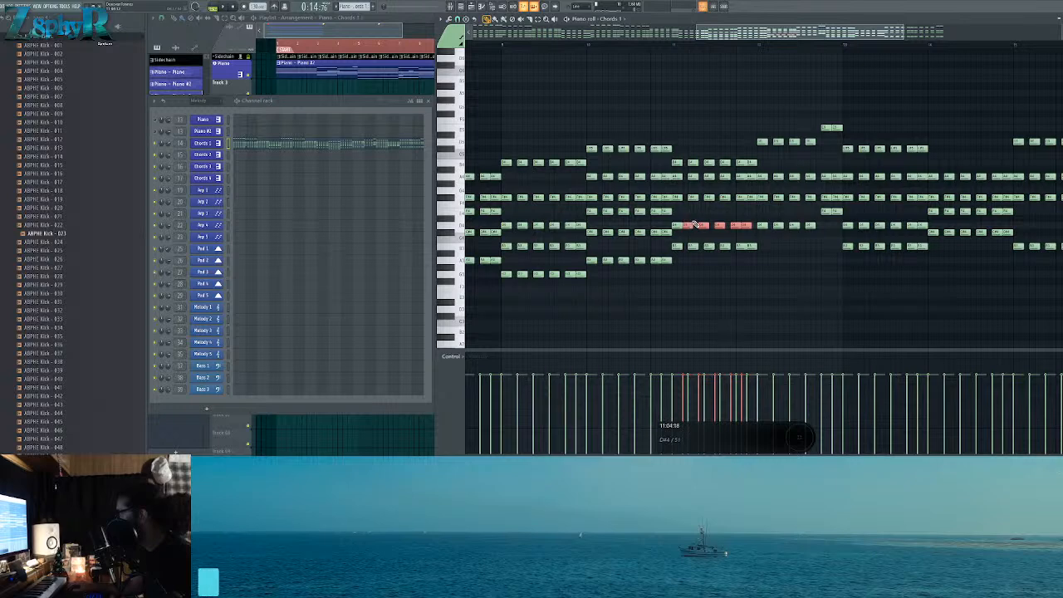
# Step: Replace the chords of bars 13 to 16 with a copy of bars 9 to 12, aligned to the start of bar 13
pyautogui.scroll(-3, 822, 284)
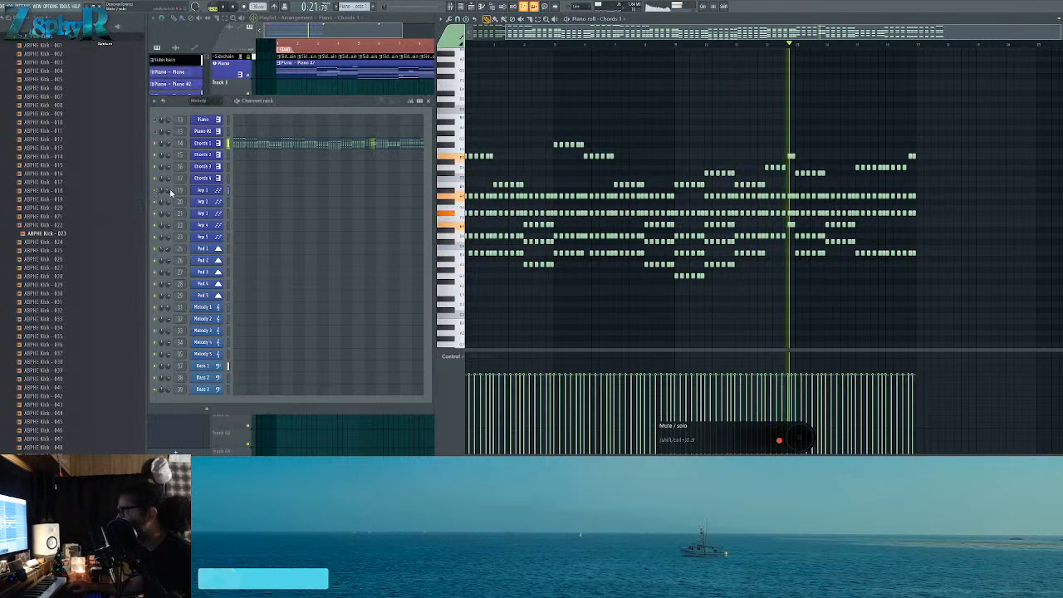
pyautogui.click(677, 44)
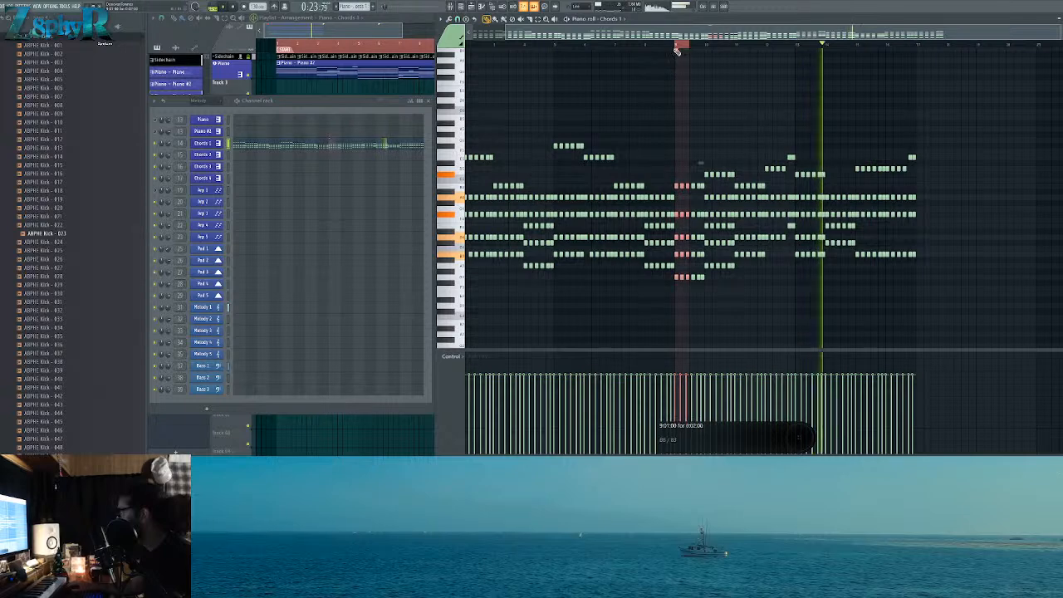
pyautogui.moveTo(996, 157); pyautogui.dragTo(812, 279)
pyautogui.press('Delete')
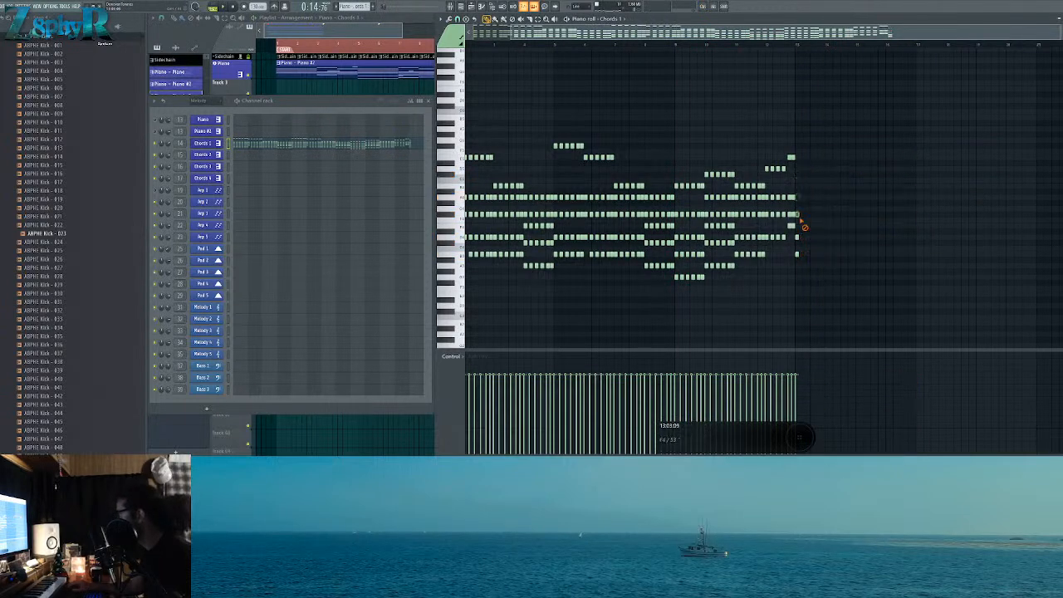
pyautogui.press('space')
pyautogui.moveTo(876, 127); pyautogui.dragTo(681, 296)
pyautogui.hotkey('ctrl', 'b')
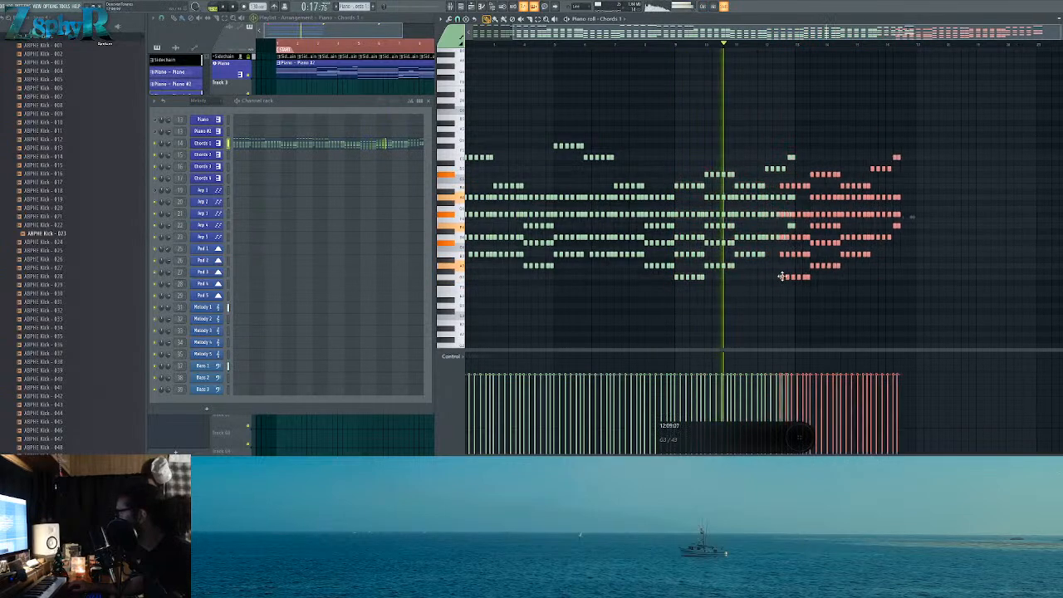
pyautogui.moveTo(1004, 126); pyautogui.dragTo(677, 302)
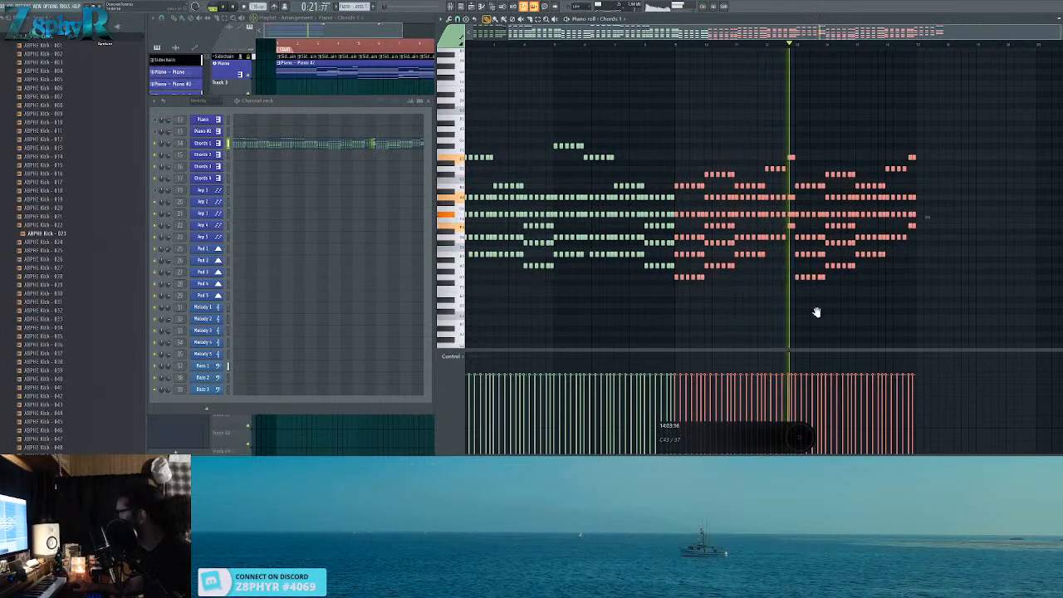
pyautogui.moveTo(824, 307); pyautogui.dragTo(768, 320)
# Step: Add a row of G4 notes across bar 13, matching the rhythm of the other chord notes
pyautogui.press('space')
pyautogui.scroll(5, 769, 313)
pyautogui.hotkey('ctrl', 'd')
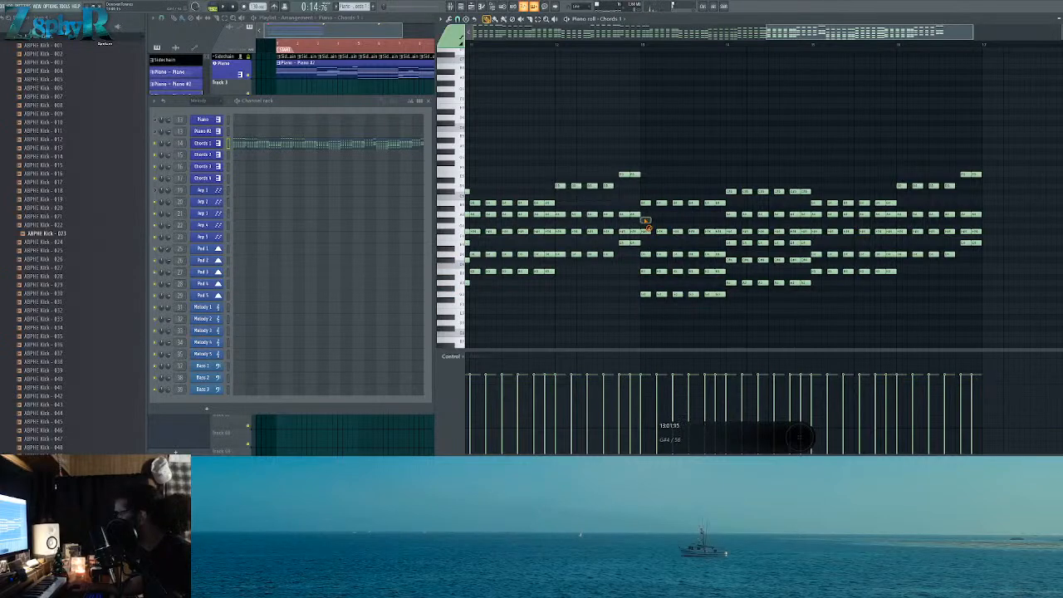
pyautogui.scroll(5, 639, 226)
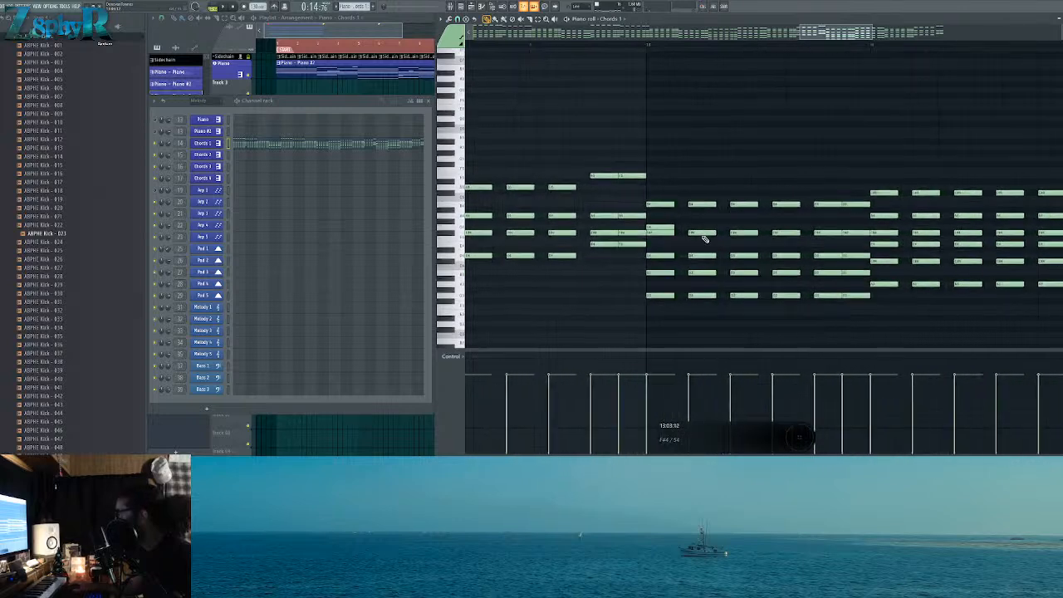
pyautogui.rightClick(698, 210)
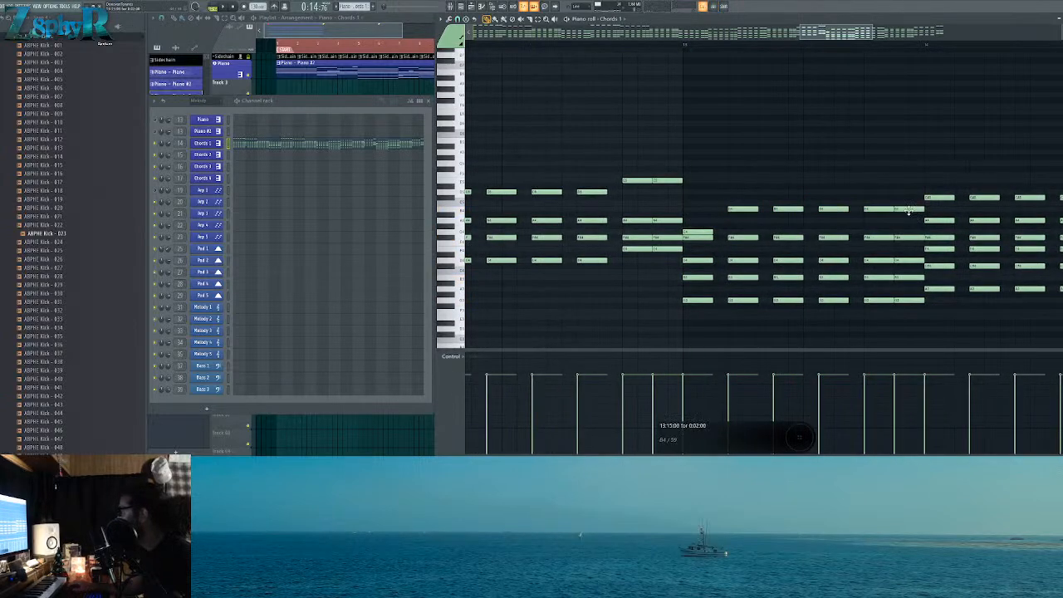
pyautogui.moveTo(724, 212); pyautogui.dragTo(910, 231)
pyautogui.moveTo(776, 234); pyautogui.dragTo(910, 208)
pyautogui.keyDown('ctrl'); pyautogui.click(876, 171); pyautogui.keyUp('ctrl')
# Step: Delete the stray high note and the B4 row from bar 13, and play the chords back from there
pyautogui.click(696, 135)
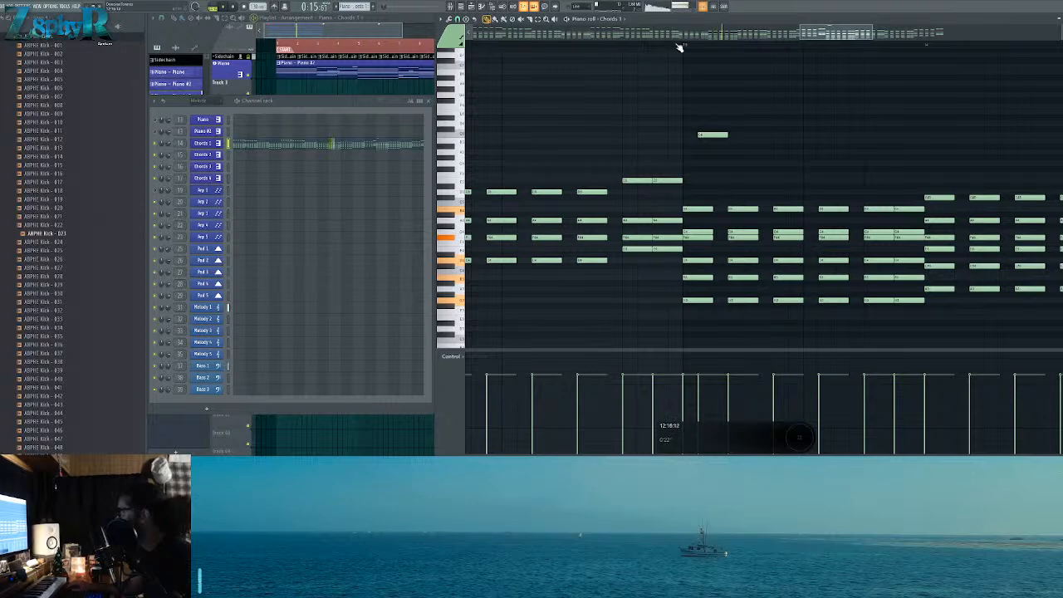
pyautogui.rightClick(703, 135)
pyautogui.scroll(1, 681, 37)
pyautogui.click(711, 46)
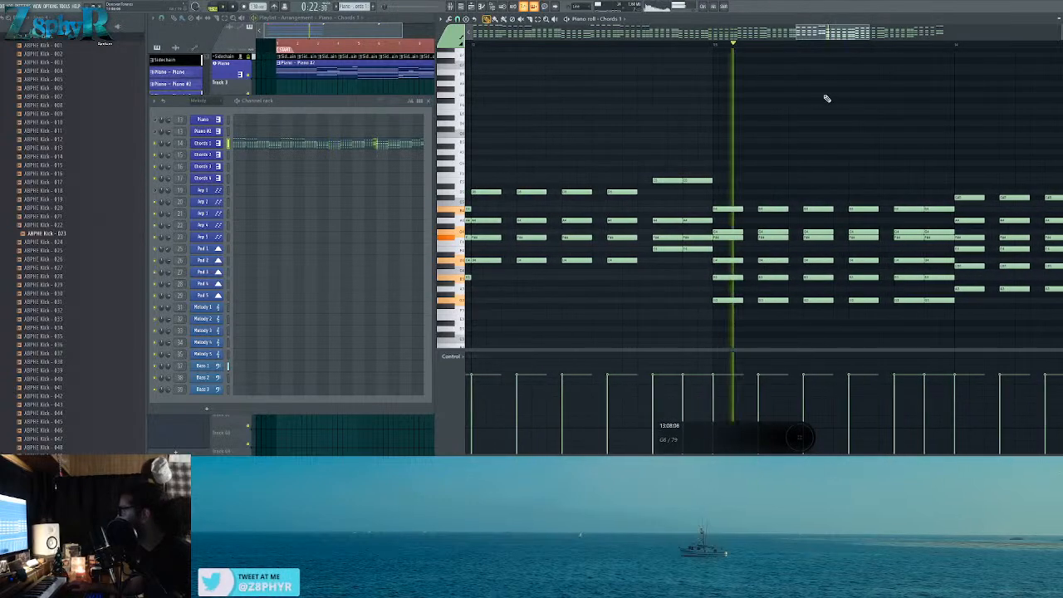
pyautogui.keyDown('ctrl'); pyautogui.scroll(-4, 695, 159); pyautogui.keyUp('ctrl')
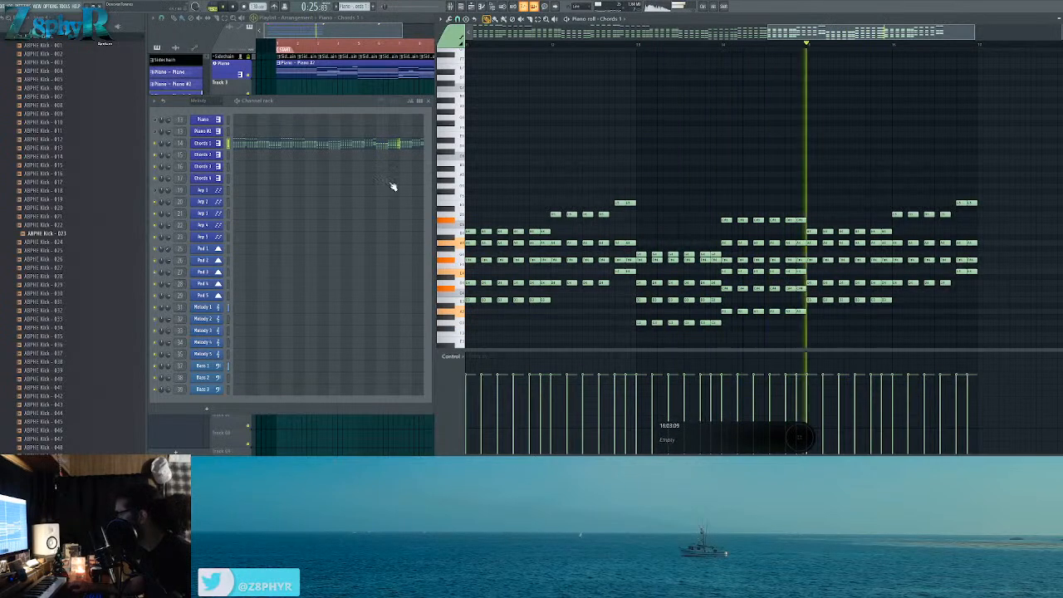
pyautogui.press('space')
# Step: Open the EQ on the Chords 1 mixer track and adjust its low-mid bands and main level during playback
pyautogui.click(206, 144)
pyautogui.press('space')
pyautogui.press('space')
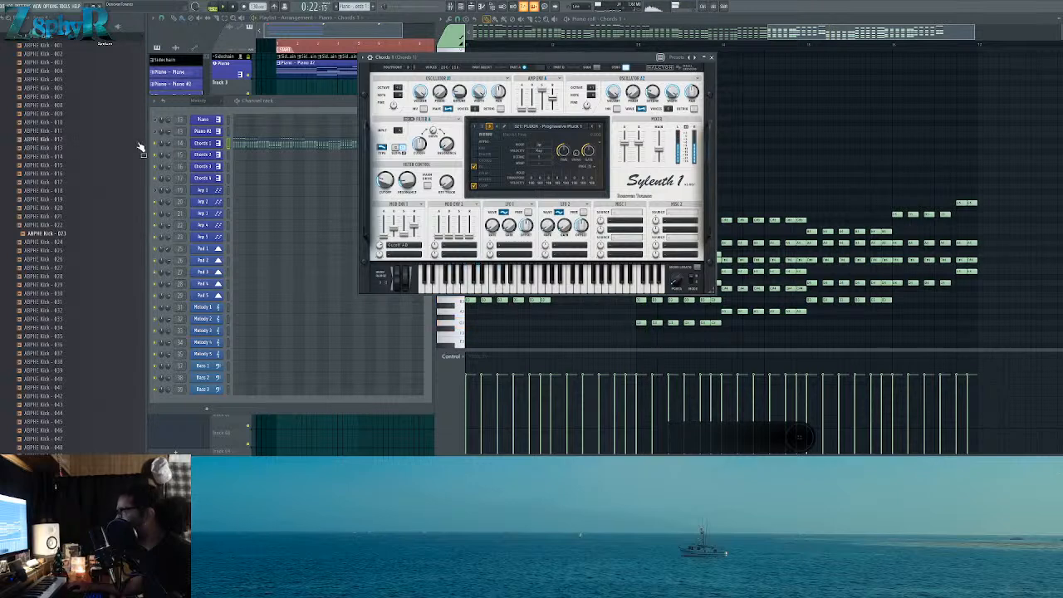
pyautogui.doubleClick(177, 143)
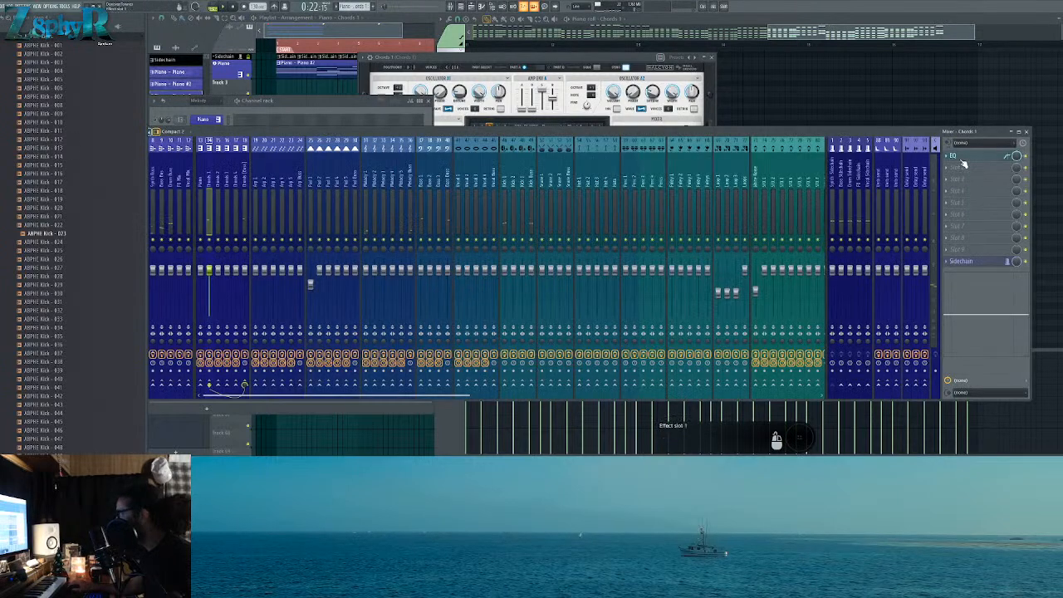
pyautogui.click(955, 156)
pyautogui.press('space')
pyautogui.moveTo(237, 218)
pyautogui.mouseDown()
pyautogui.moveTo(220, 222)
pyautogui.moveTo(273, 221)
pyautogui.moveTo(250, 213)
pyautogui.mouseUp()
pyautogui.moveTo(368, 213); pyautogui.dragTo(368, 218)
pyautogui.moveTo(249, 212); pyautogui.dragTo(221, 224)
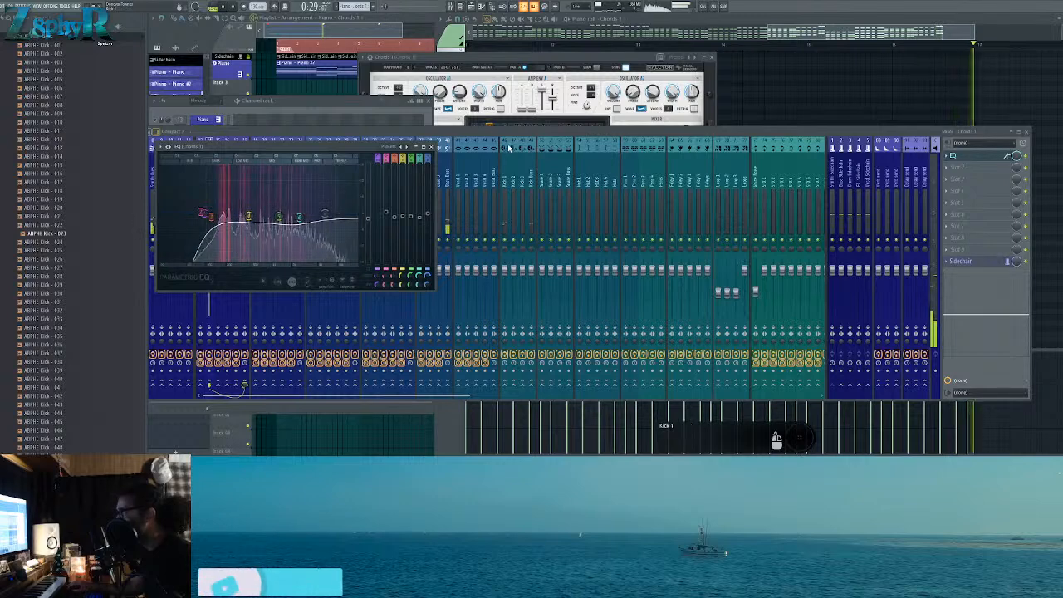
# Step: Return to the arrangement and open the Melody 1 pattern together with the channel rack and mixer
pyautogui.click(428, 102)
pyautogui.click(429, 101)
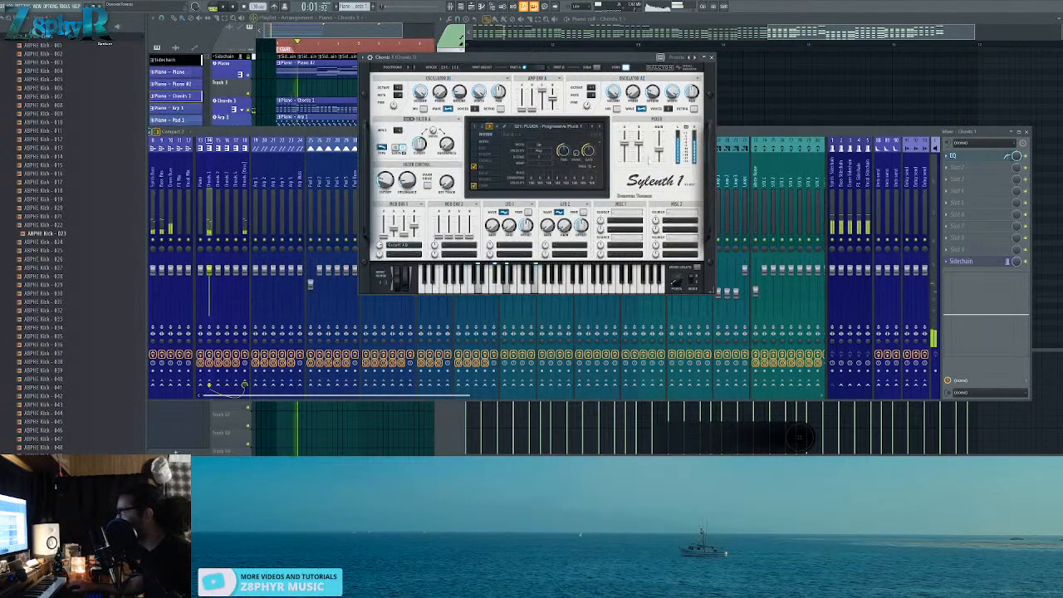
pyautogui.click(412, 18)
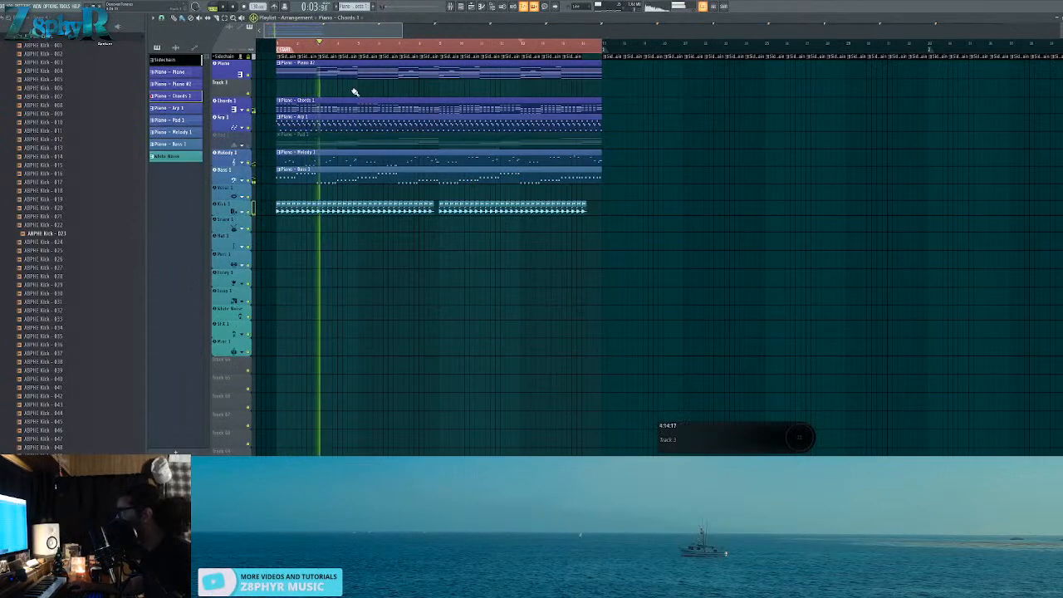
pyautogui.click(301, 164)
pyautogui.doubleClick(301, 164)
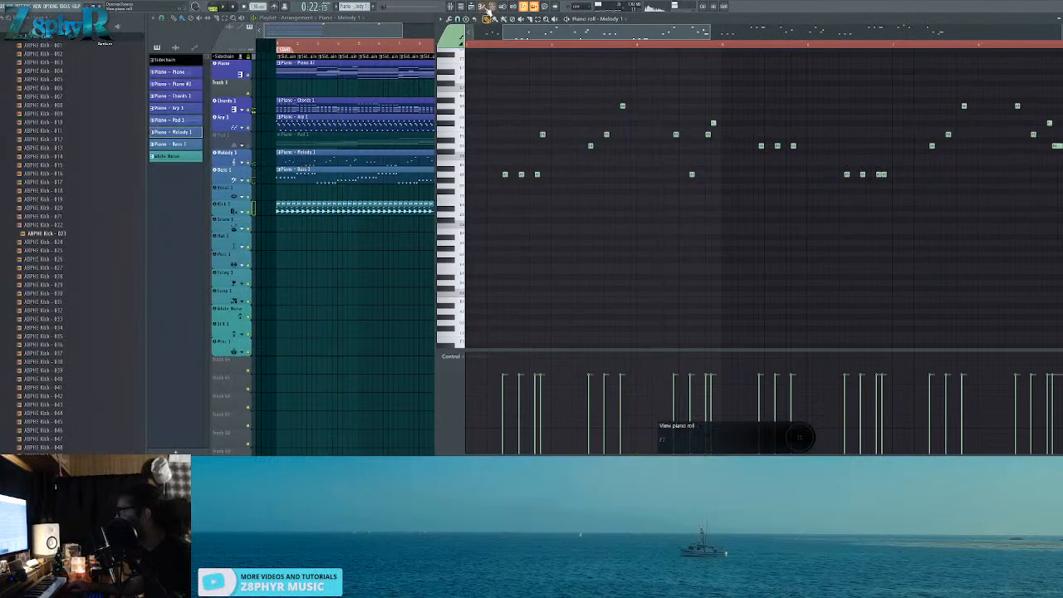
pyautogui.click(482, 7)
pyautogui.click(471, 6)
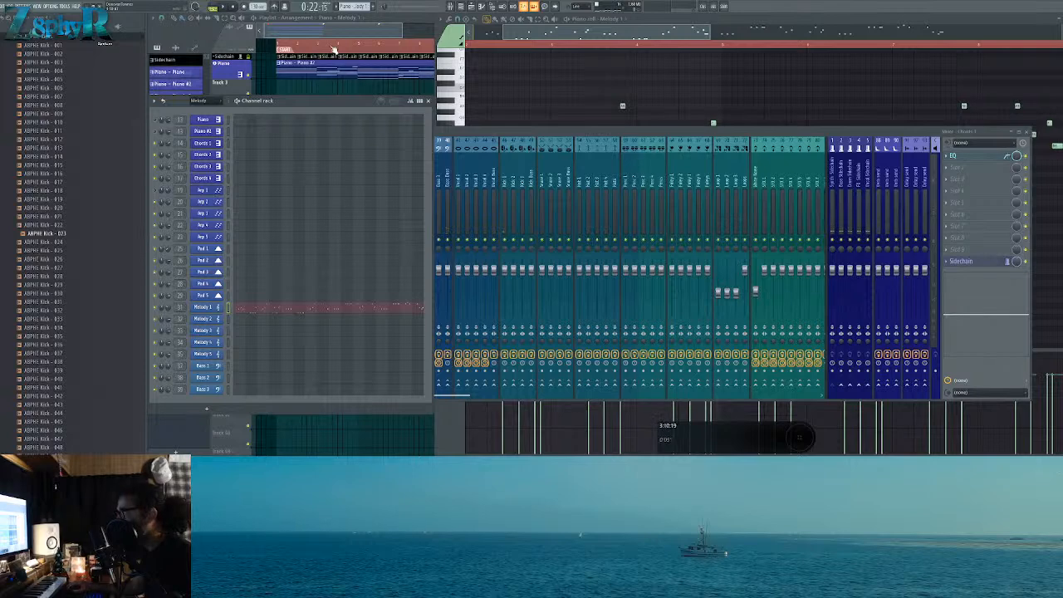
# Step: Return to the arrangement and play it from the start of bar 1
pyautogui.moveTo(332, 47); pyautogui.dragTo(284, 44)
pyautogui.press('space')
pyautogui.press('space')
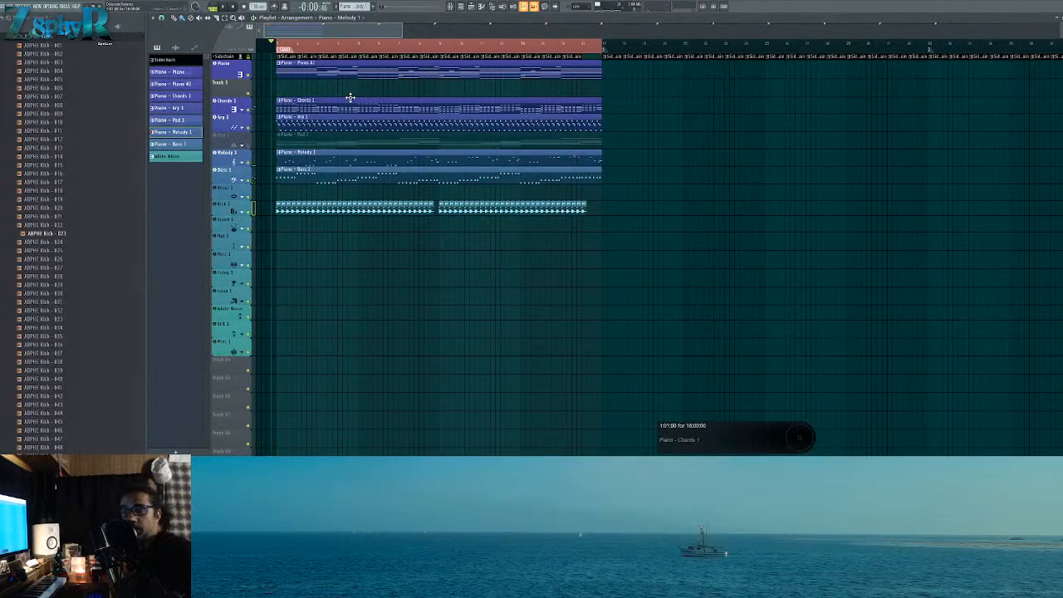
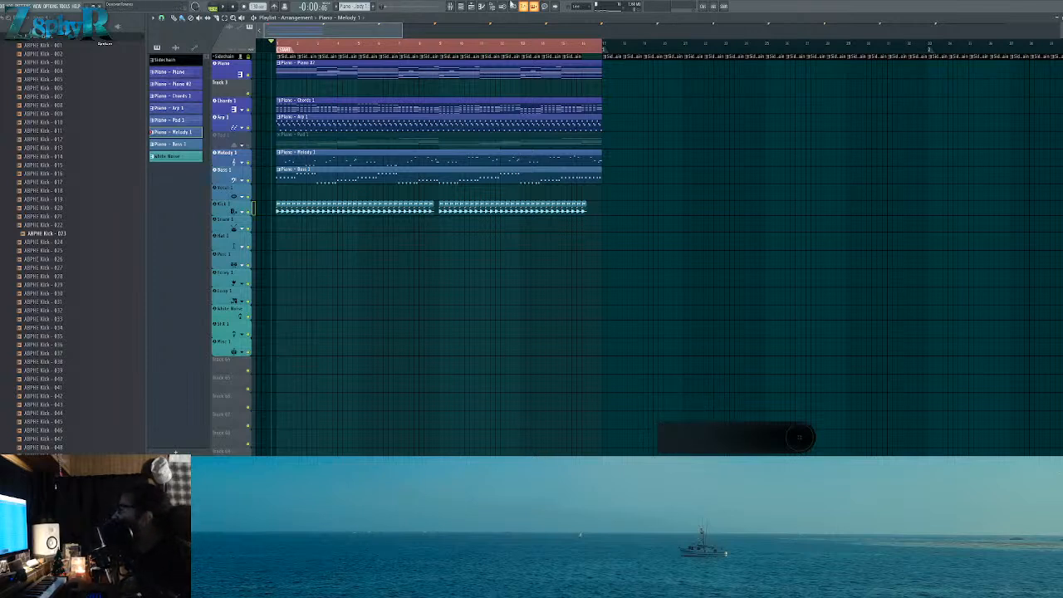
pyautogui.click(276, 46)
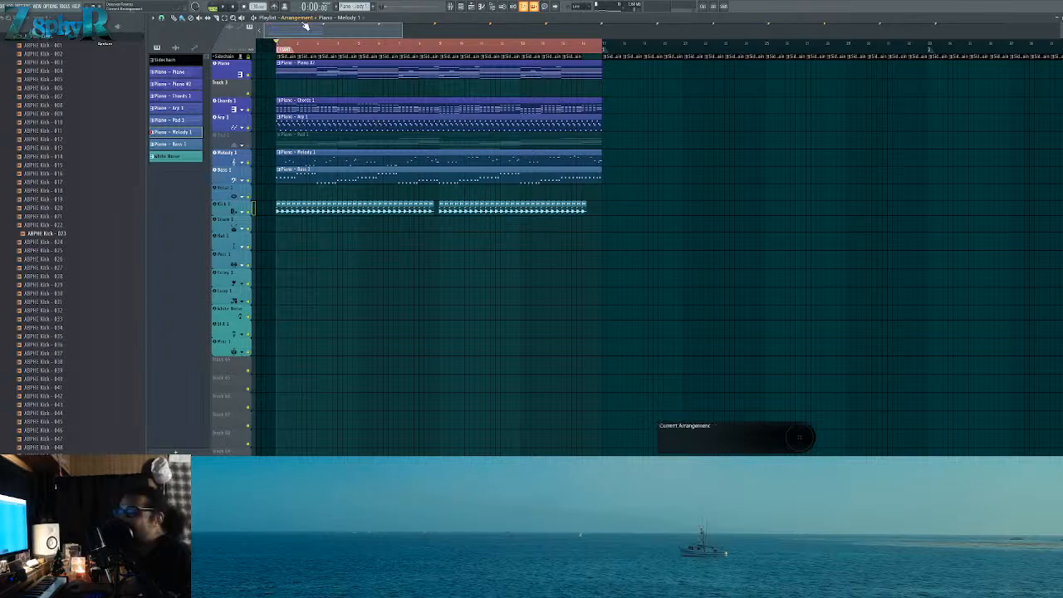
pyautogui.press('space')
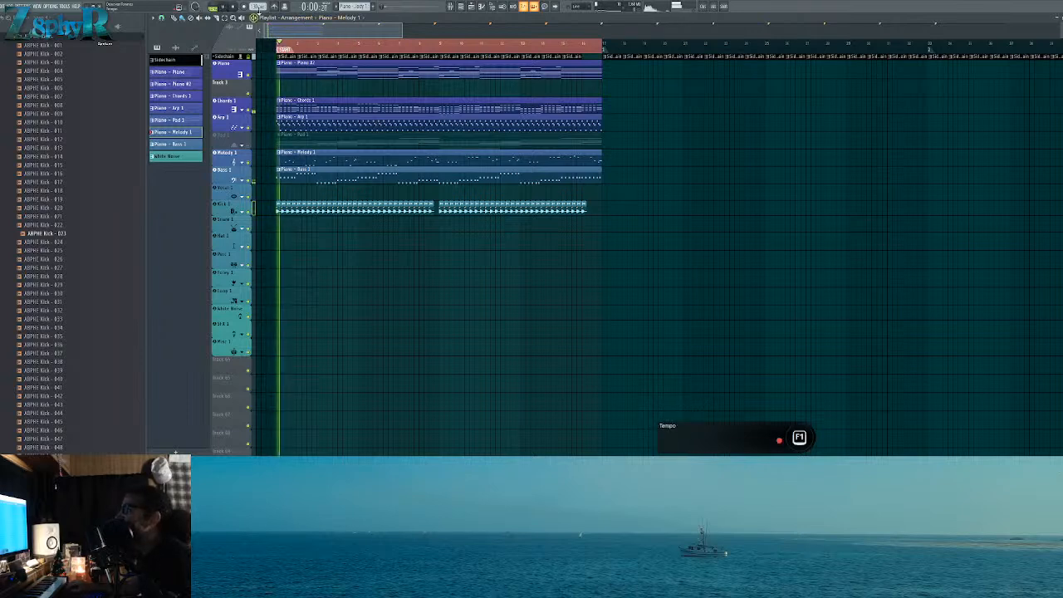
# Step: Open the Chords 1 synth from its pattern, inspect its filter cutoff during playback, and return to the arrangement
pyautogui.doubleClick(301, 109)
pyautogui.click(217, 143)
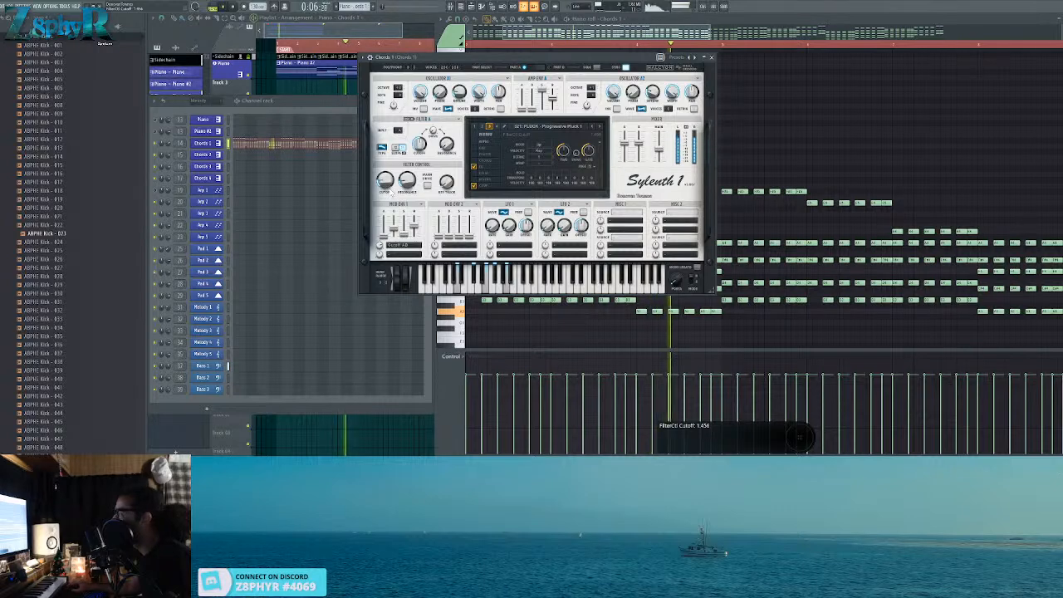
pyautogui.click(305, 18)
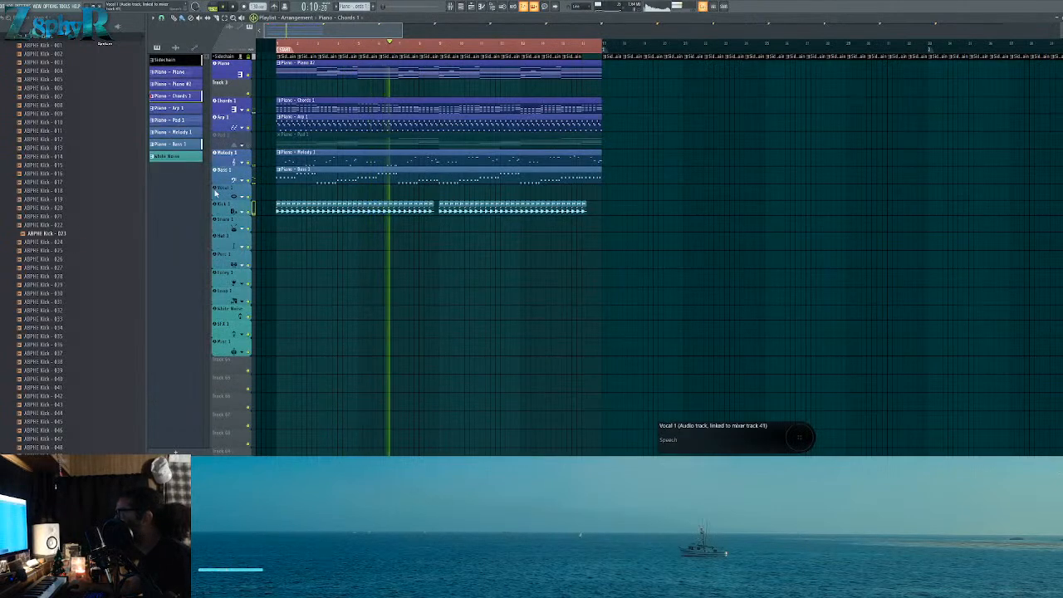
# Step: Audition samples in the ABPHE Claps & Snares folder and add ABPHE Clap - 019 to the arrangement
pyautogui.scroll(8, 67, 220)
pyautogui.click(47, 244)
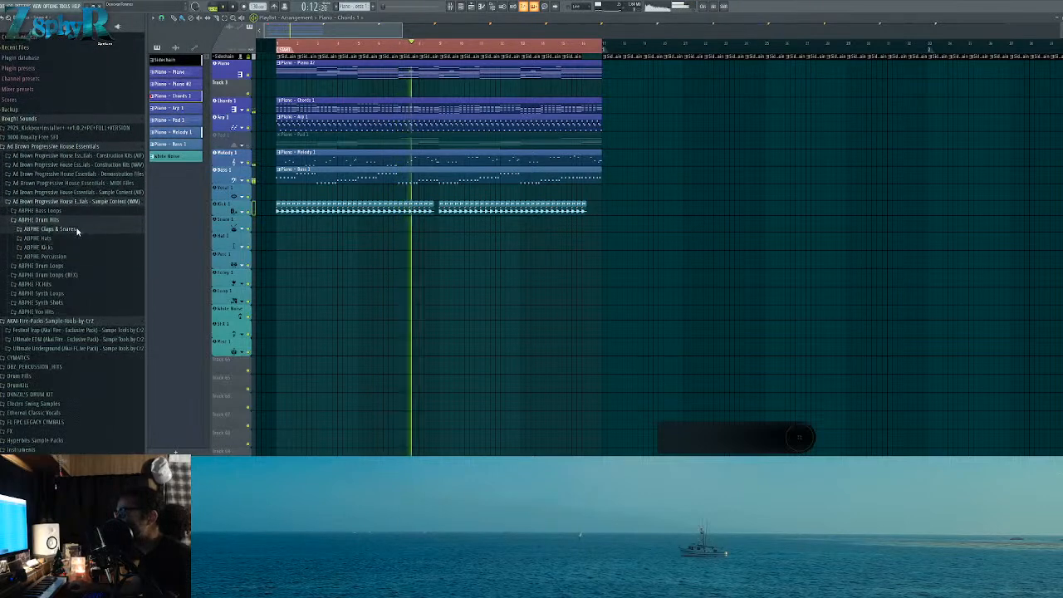
pyautogui.click(77, 228)
pyautogui.scroll(-4, 78, 270)
pyautogui.click(75, 191)
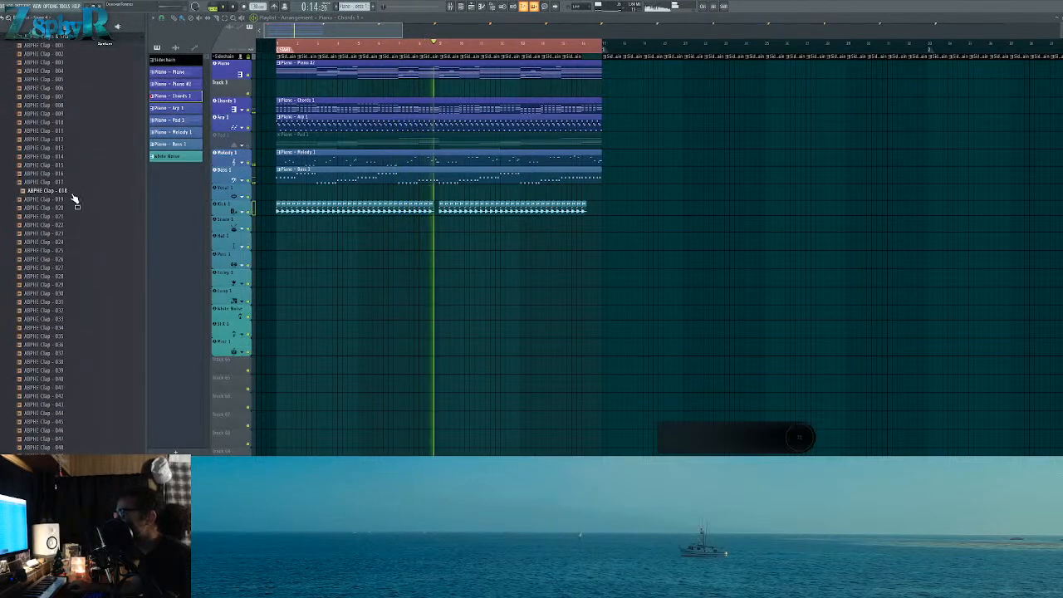
pyautogui.click(75, 201)
pyautogui.moveTo(75, 203); pyautogui.dragTo(534, 270)
# Step: Move the clap to the second beat of bar 1 on the Snare 1 track and copy it onto every second beat
pyautogui.scroll(3, 289, 246)
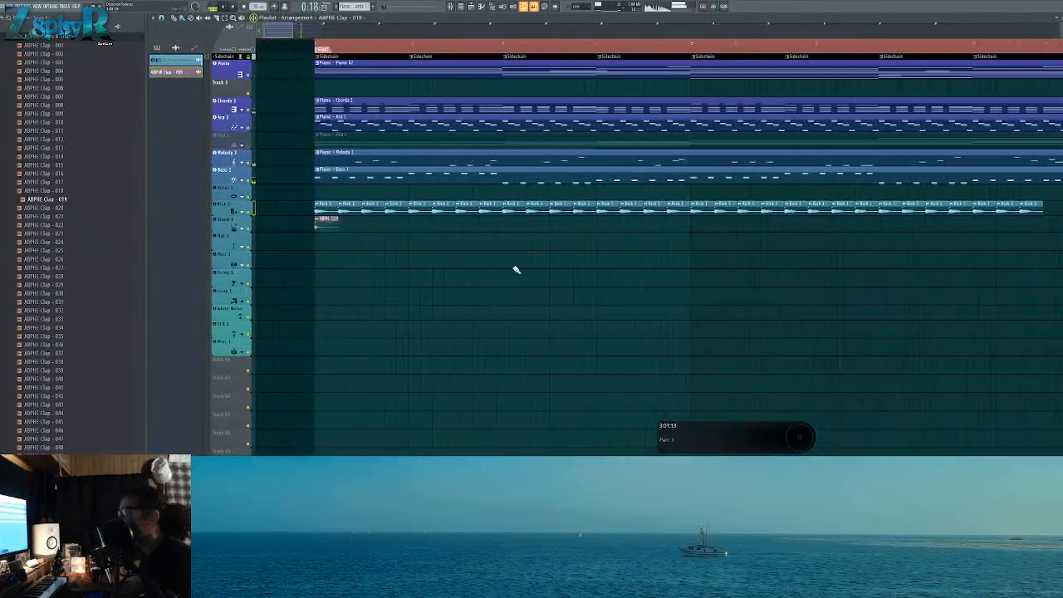
pyautogui.press('space')
pyautogui.moveTo(374, 223)
pyautogui.mouseDown()
pyautogui.moveTo(397, 222)
pyautogui.moveTo(380, 224)
pyautogui.mouseUp()
pyautogui.moveTo(380, 222); pyautogui.dragTo(488, 223)
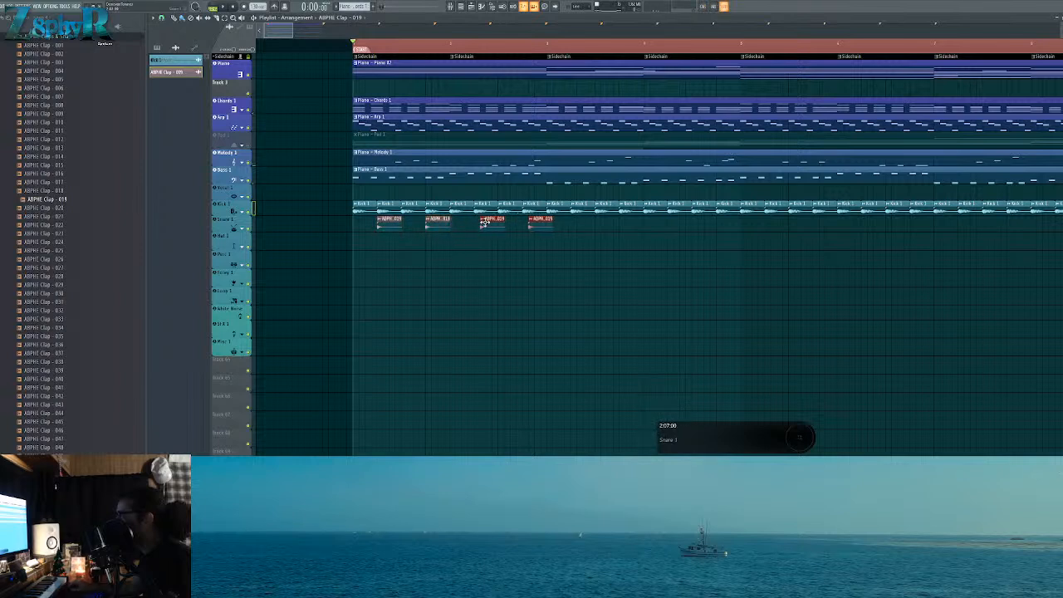
# Step: Duplicate the claps across the arrangement up to the last kick and delete the extra ones in the final bar
pyautogui.moveTo(587, 249); pyautogui.dragTo(390, 222)
pyautogui.moveTo(390, 223); pyautogui.dragTo(583, 245)
pyautogui.moveTo(771, 213); pyautogui.dragTo(774, 238)
pyautogui.scroll(-5, 777, 242)
pyautogui.moveTo(522, 249)
pyautogui.mouseDown()
pyautogui.moveTo(290, 230)
pyautogui.moveTo(521, 229)
pyautogui.mouseUp()
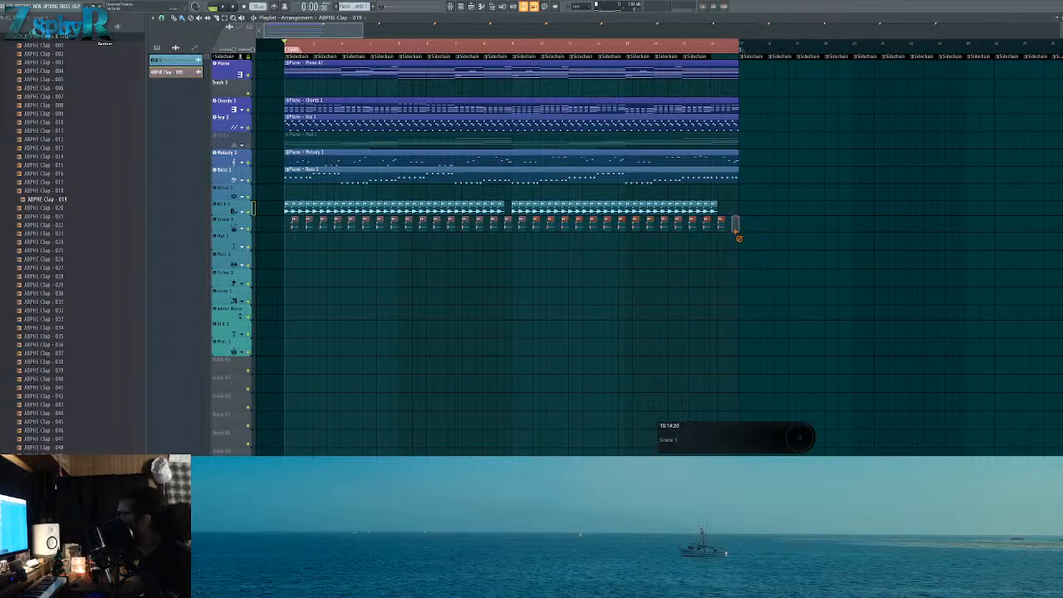
pyautogui.moveTo(735, 247); pyautogui.dragTo(287, 227)
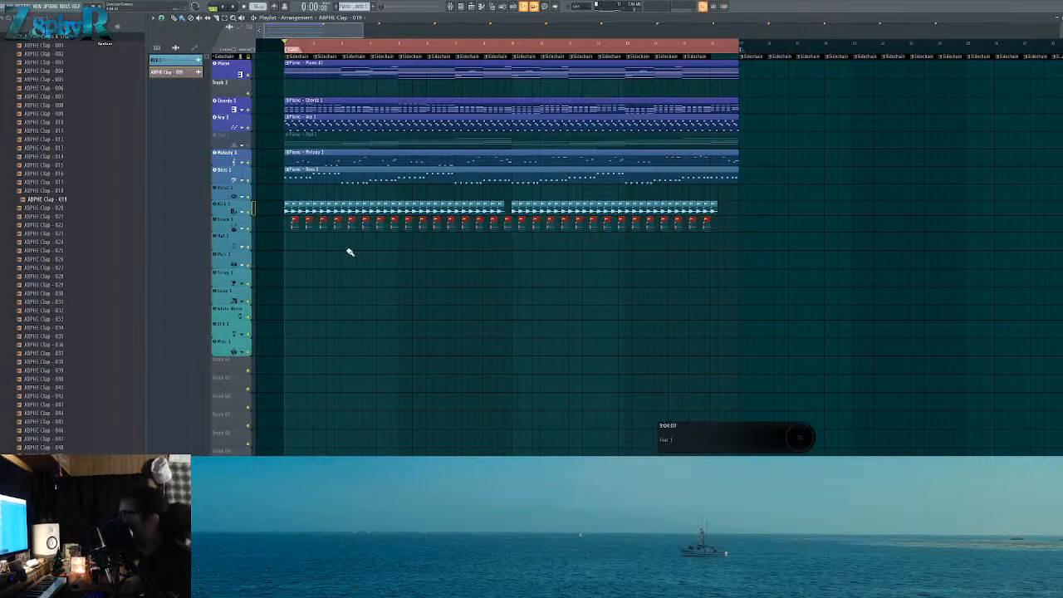
# Step: Apply the Snare 1 track's name and color to the clap and set its channel volume to about 57% during playback
pyautogui.click(241, 228)
pyautogui.click(255, 244)
pyautogui.press('space')
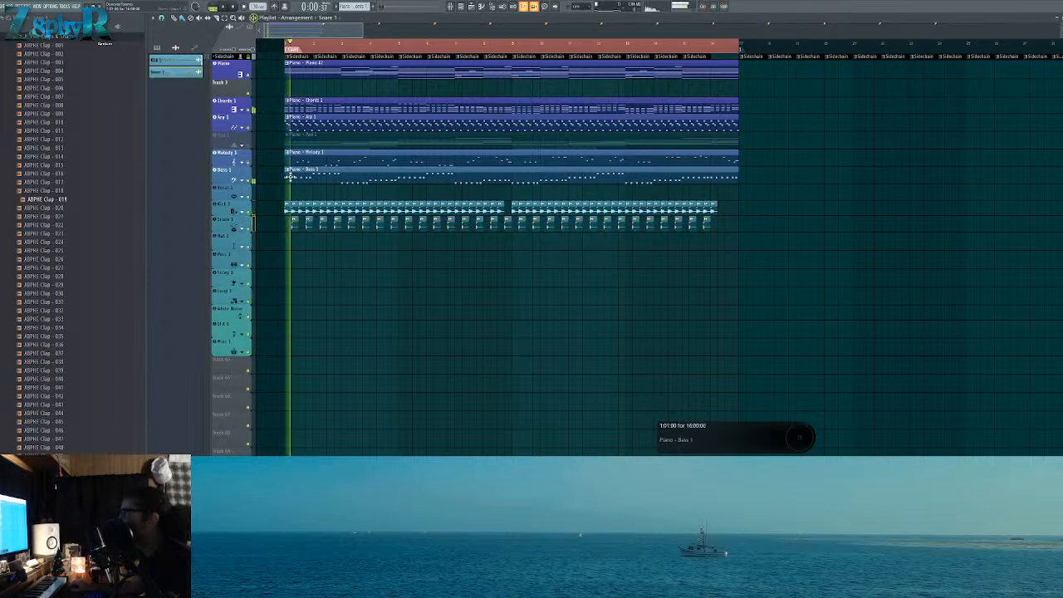
pyautogui.doubleClick(294, 225)
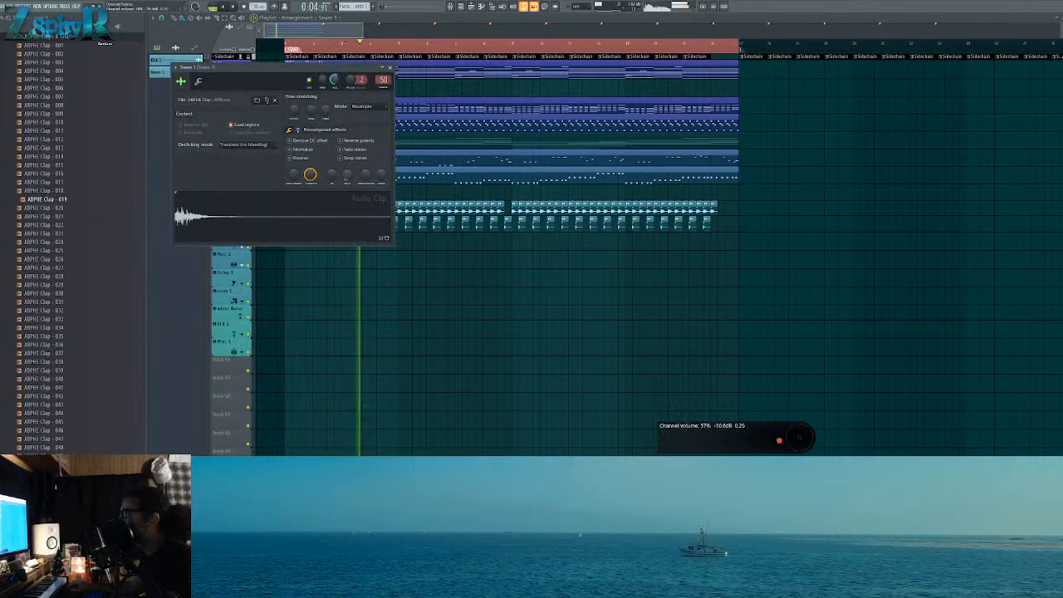
pyautogui.click(390, 68)
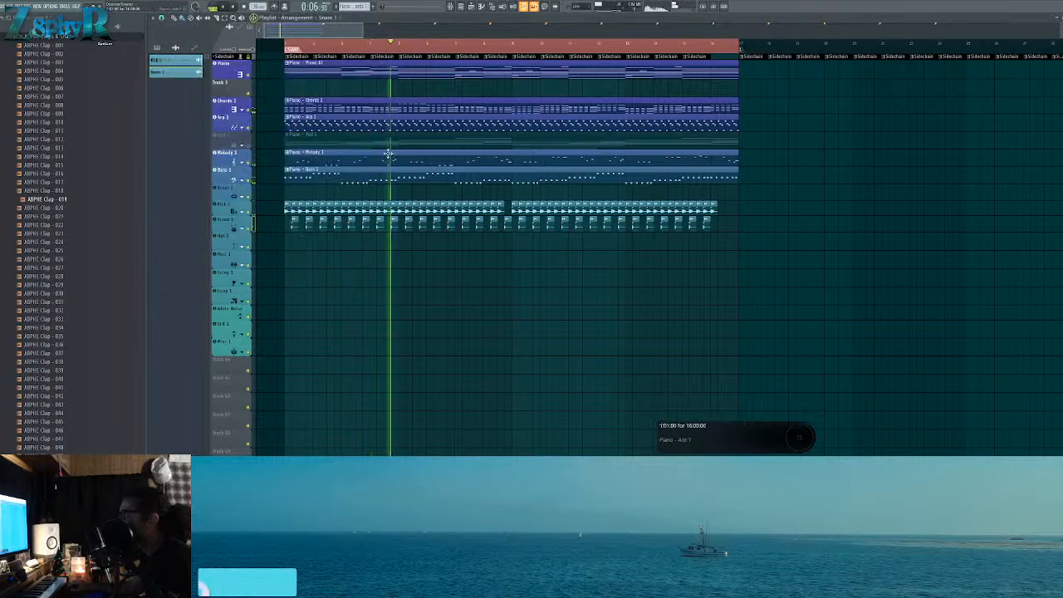
# Step: Browse the ABPHE hat samples and add ABPHE Hat - 018 to the Hat 1 track at the start of bar 1
pyautogui.scroll(7, 66, 208)
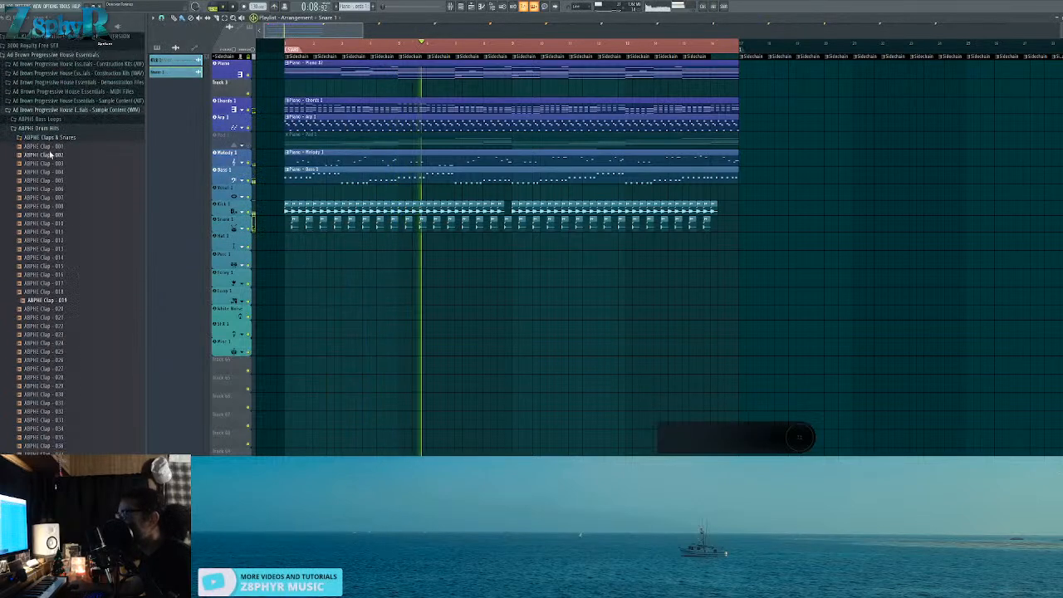
pyautogui.click(50, 228)
pyautogui.click(66, 238)
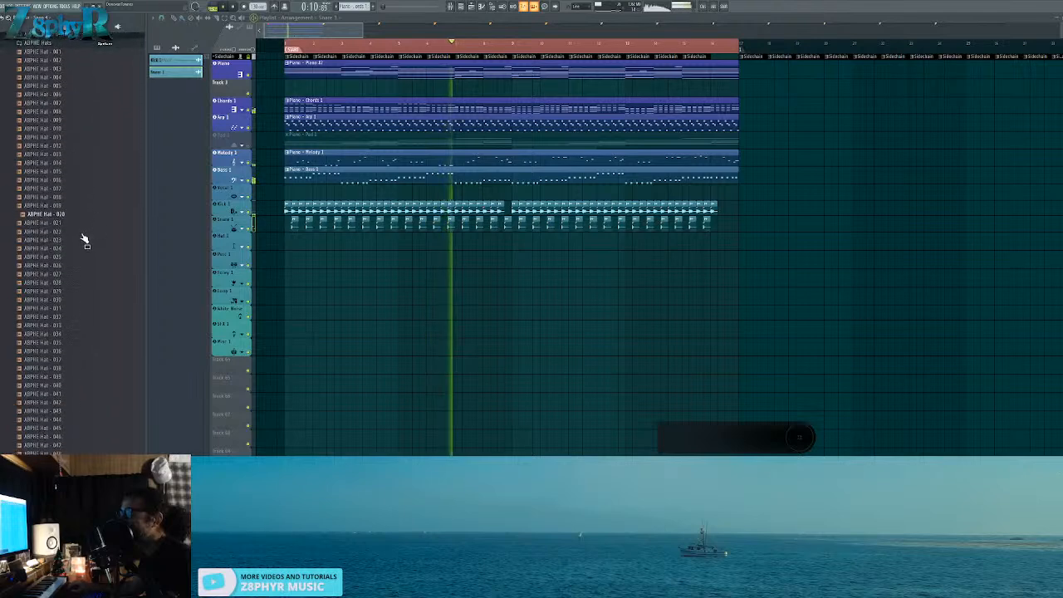
pyautogui.moveTo(83, 192); pyautogui.dragTo(287, 238)
pyautogui.press('space')
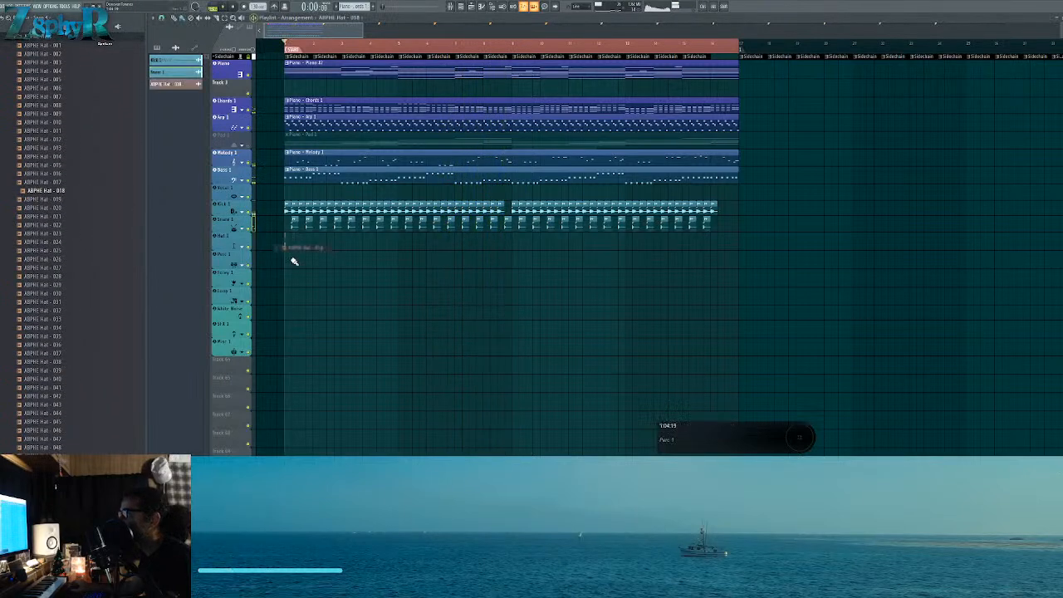
# Step: Move the hat to the offbeat between the first two kicks and play the arrangement
pyautogui.scroll(6, 289, 269)
pyautogui.scroll(4, 495, 275)
pyautogui.moveTo(448, 242); pyautogui.dragTo(520, 243)
pyautogui.press('space')
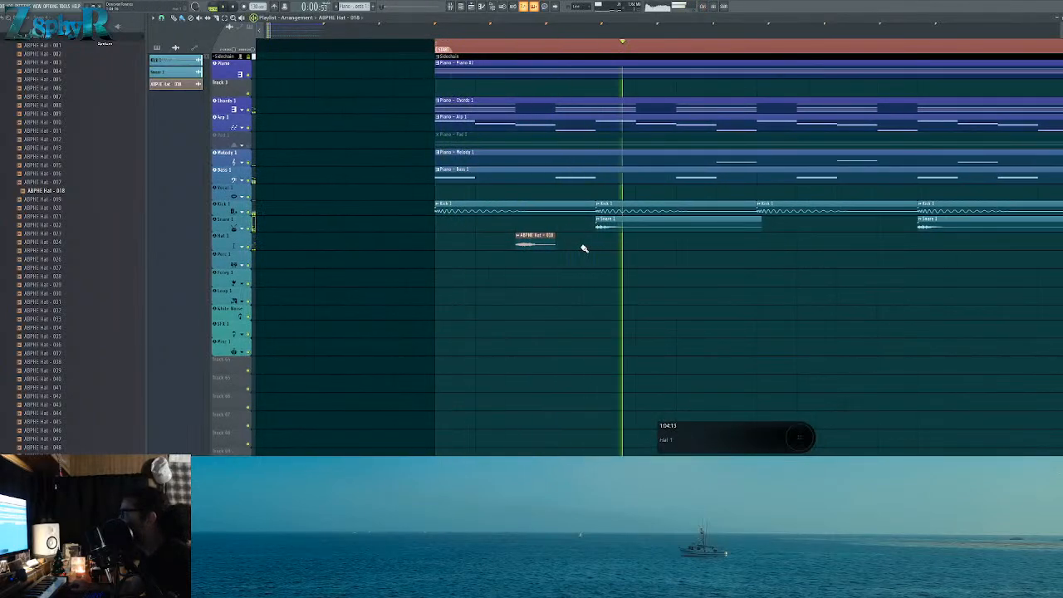
# Step: Try hats 019 to 024 in the hat's channel, replace its sample with ABPHE Hat - 025 and set the channel volume to 42%
pyautogui.doubleClick(520, 242)
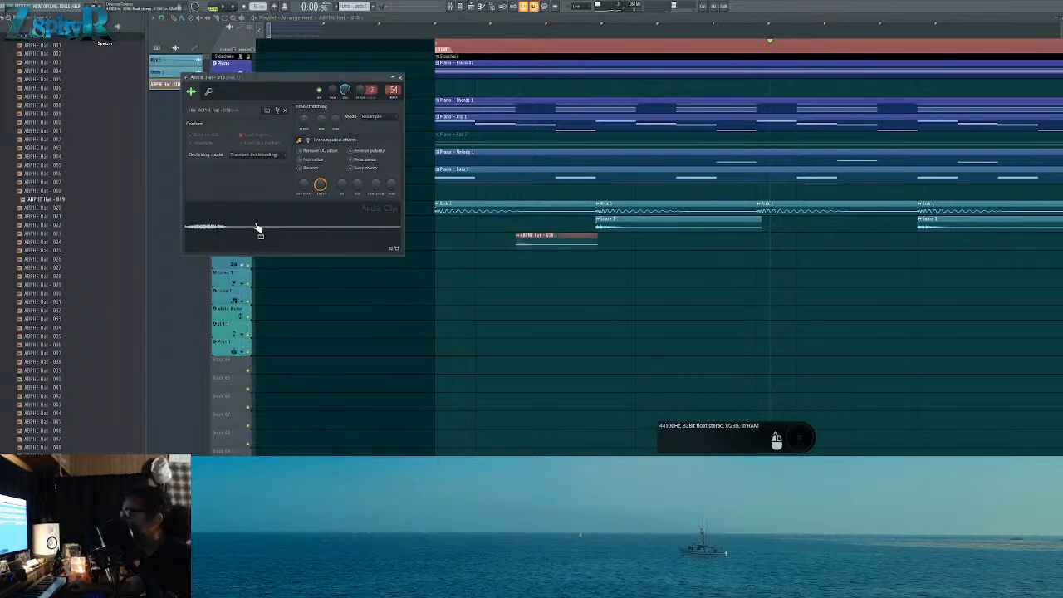
pyautogui.moveTo(86, 209); pyautogui.dragTo(245, 226)
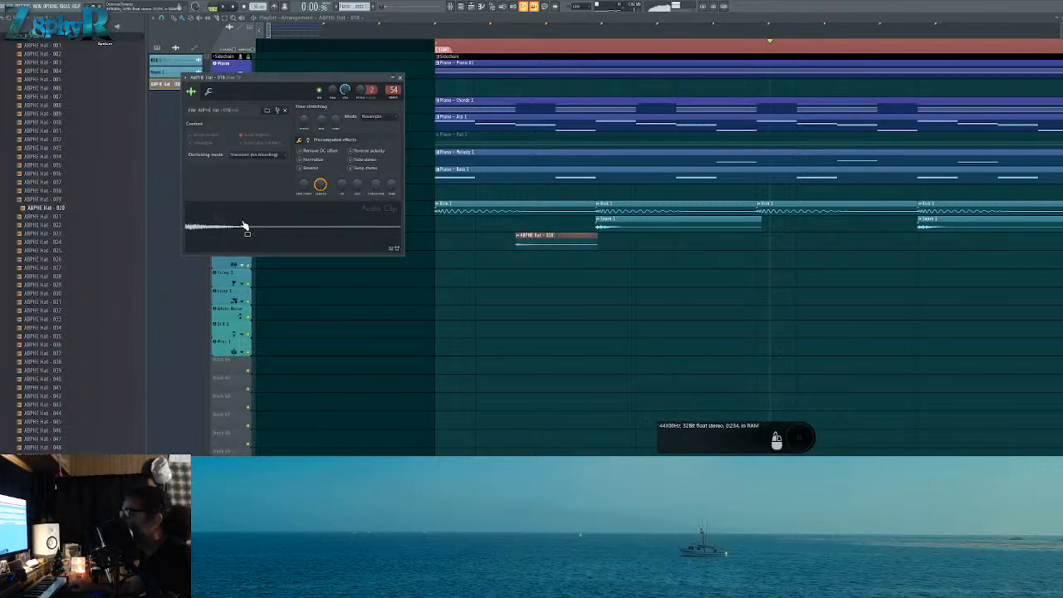
pyautogui.moveTo(102, 217); pyautogui.dragTo(266, 233)
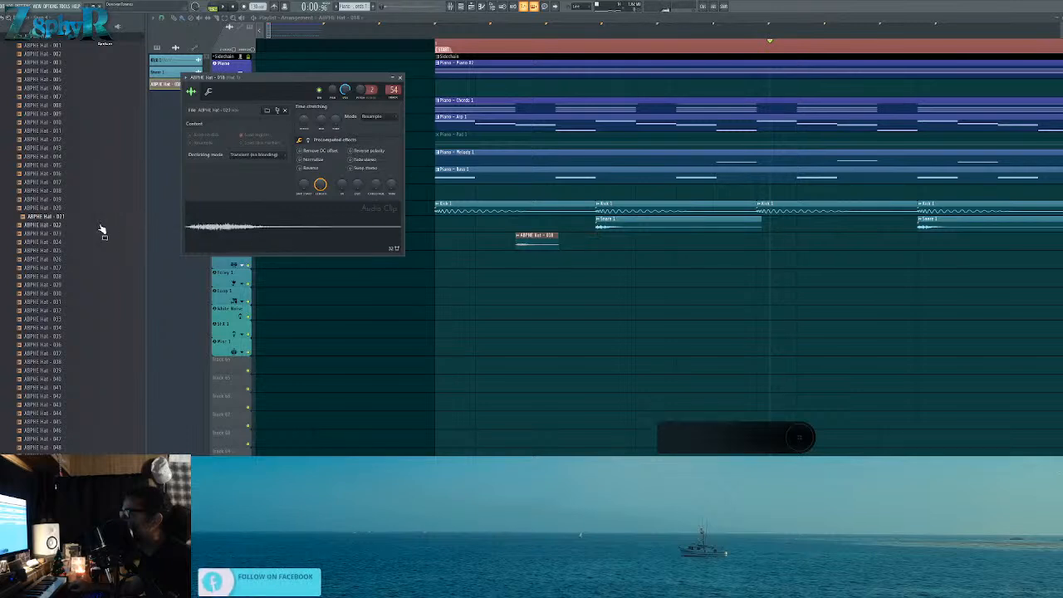
pyautogui.moveTo(103, 227); pyautogui.dragTo(258, 238)
pyautogui.moveTo(92, 233); pyautogui.dragTo(249, 230)
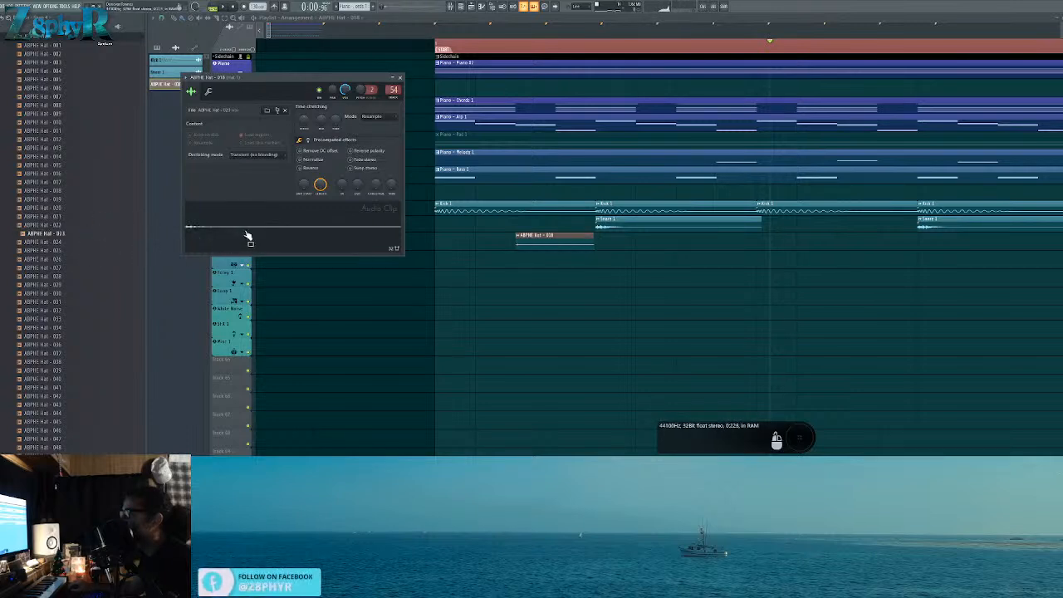
pyautogui.moveTo(86, 243); pyautogui.dragTo(245, 241)
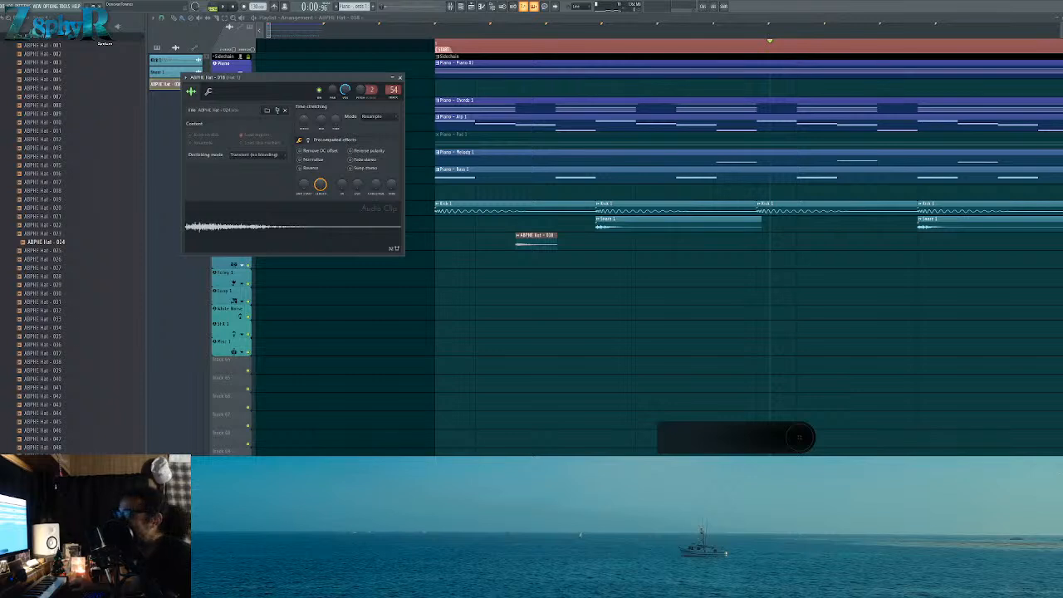
pyautogui.moveTo(79, 257); pyautogui.dragTo(220, 236)
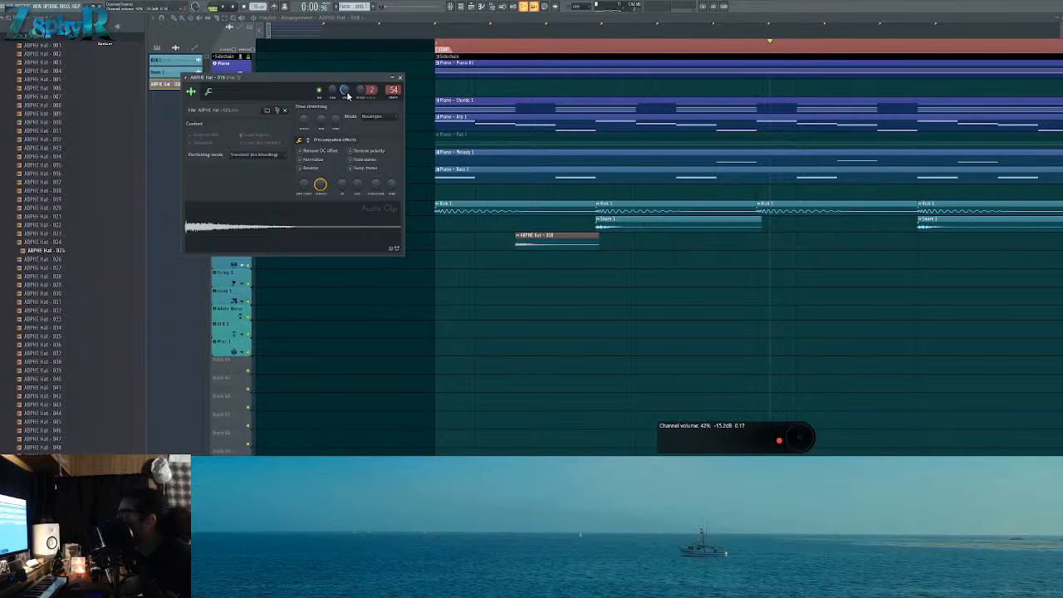
pyautogui.click(546, 250)
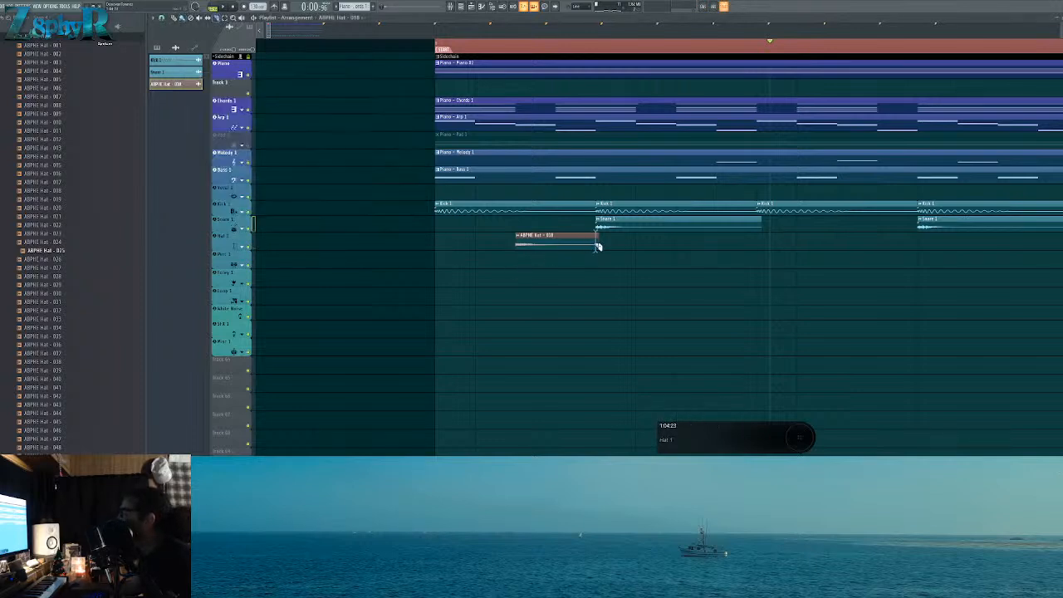
# Step: Trim the hat clip to half a beat and duplicate it onto the offbeats of the opening bars
pyautogui.moveTo(598, 244); pyautogui.dragTo(689, 253)
pyautogui.moveTo(817, 264); pyautogui.dragTo(508, 233)
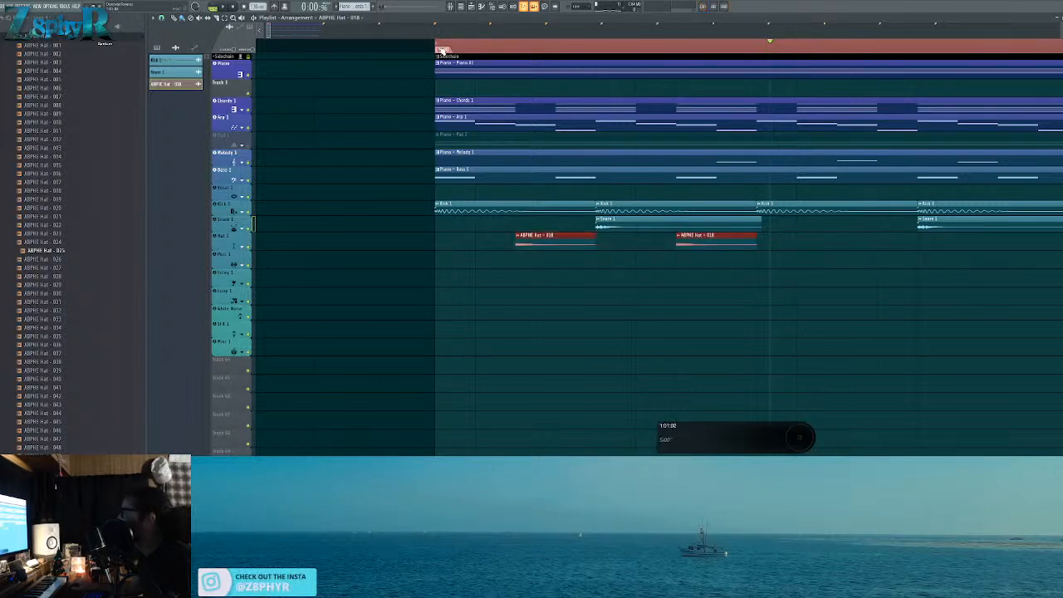
pyautogui.keyDown('ctrl'); pyautogui.scroll(-3, 656, 217); pyautogui.keyUp('ctrl')
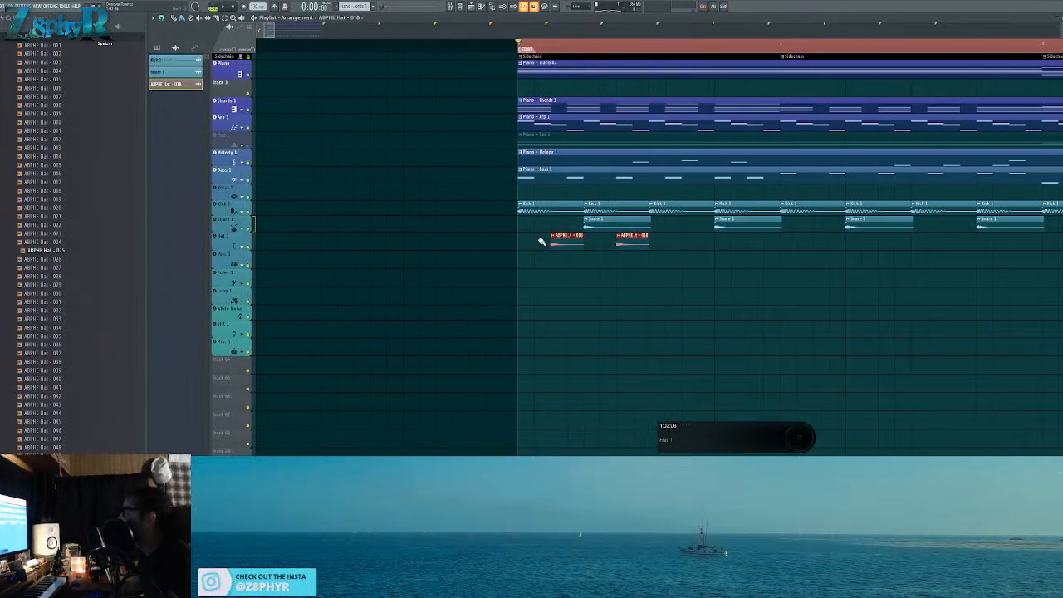
pyautogui.moveTo(559, 244); pyautogui.dragTo(696, 256)
pyautogui.moveTo(801, 269)
pyautogui.mouseDown()
pyautogui.moveTo(726, 249)
pyautogui.moveTo(533, 233)
pyautogui.moveTo(831, 257)
pyautogui.moveTo(443, 242)
pyautogui.mouseUp()
pyautogui.keyDown('ctrl'); pyautogui.scroll(-3, 888, 263); pyautogui.keyUp('ctrl')
# Step: Undo the trial duplication of the hats and clear the time selection over the 16 bars
pyautogui.hotkey('ctrl', 'b')
pyautogui.hotkey('ctrl', 'z')
pyautogui.keyDown('ctrl'); pyautogui.scroll(-8, 565, 183); pyautogui.keyUp('ctrl')
pyautogui.doubleClick(437, 47)
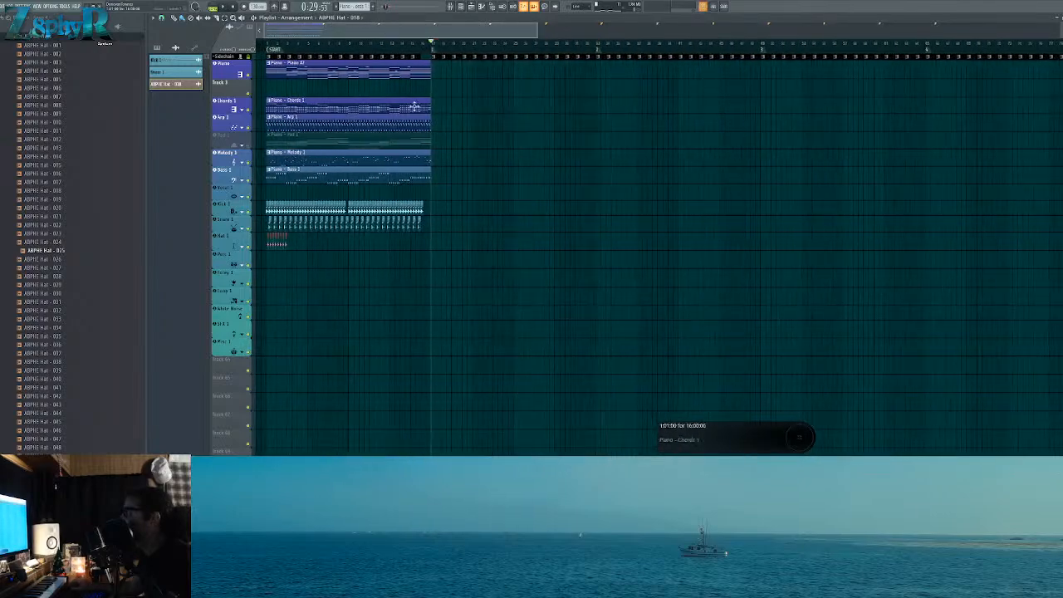
# Step: Duplicate the first four bars of hats from bar 5 and shift the copies onto the offbeats
pyautogui.keyDown('ctrl'); pyautogui.scroll(1, 313, 265); pyautogui.keyUp('ctrl')
pyautogui.keyDown('ctrl'); pyautogui.scroll(6, 313, 265); pyautogui.keyUp('ctrl')
pyautogui.moveTo(598, 268); pyautogui.dragTo(339, 247)
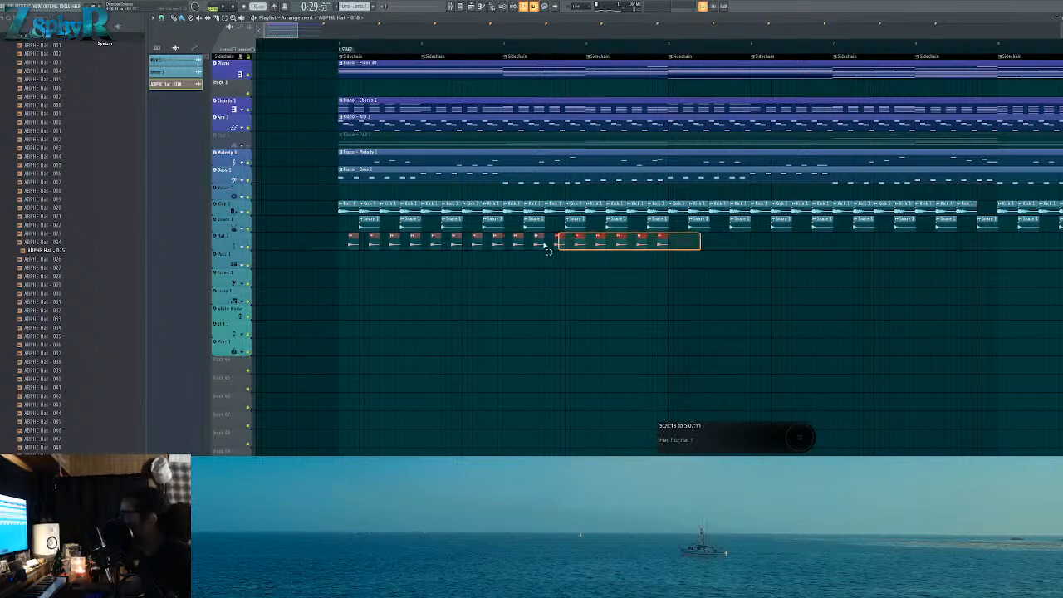
pyautogui.hotkey('ctrl', 'b')
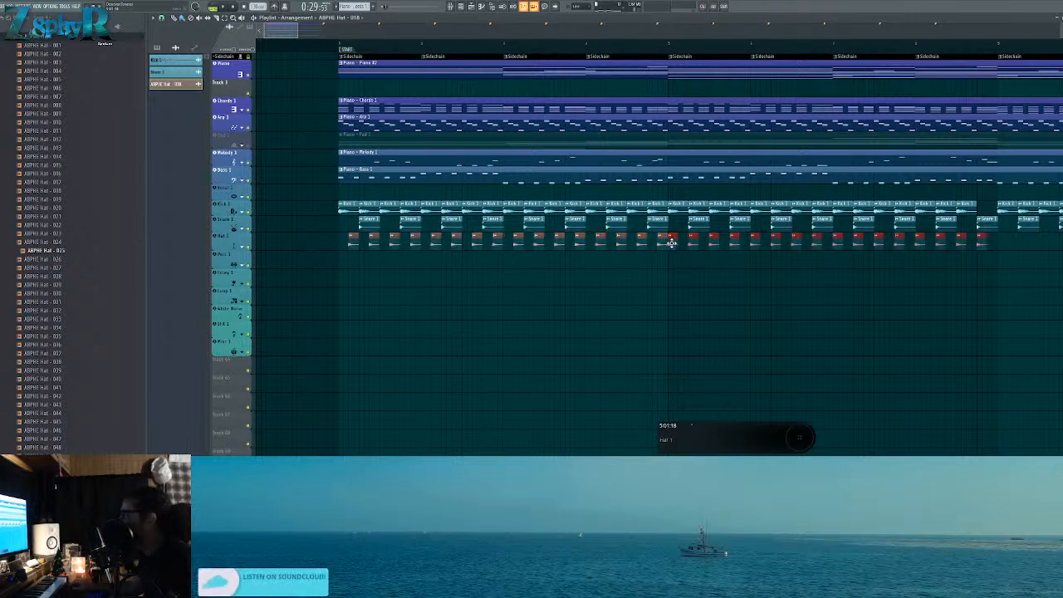
pyautogui.moveTo(672, 242); pyautogui.dragTo(682, 241)
pyautogui.hotkey('ctrl', 'd')
# Step: Duplicate the eight bars of hats from bar 9 and shift the copies onto the offbeats
pyautogui.moveTo(961, 248); pyautogui.dragTo(352, 258)
pyautogui.hotkey('ctrl', 'b')
pyautogui.hscroll(6, 553, 263)
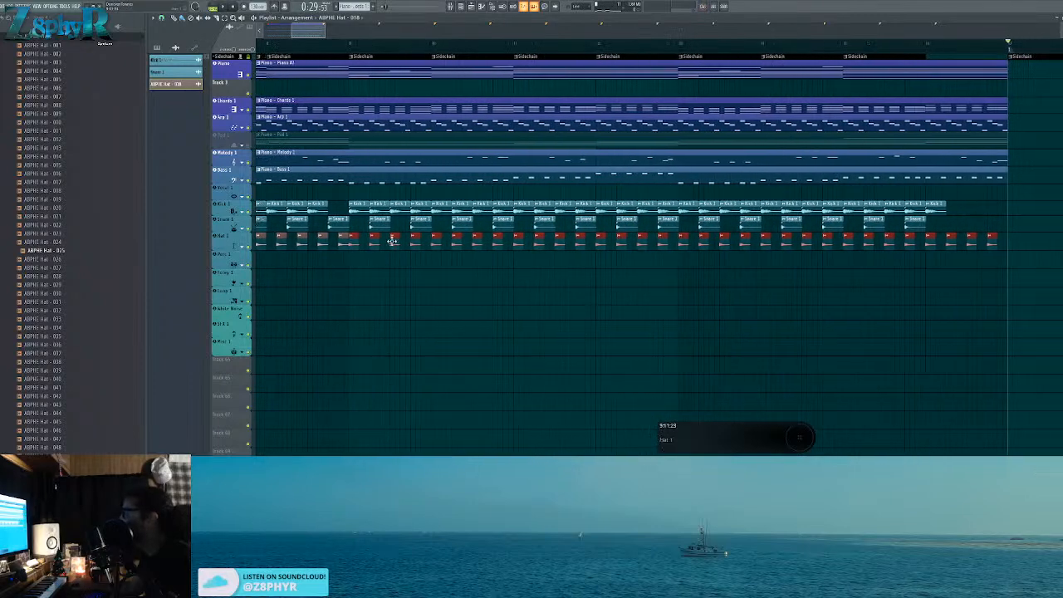
pyautogui.moveTo(346, 243); pyautogui.dragTo(355, 243)
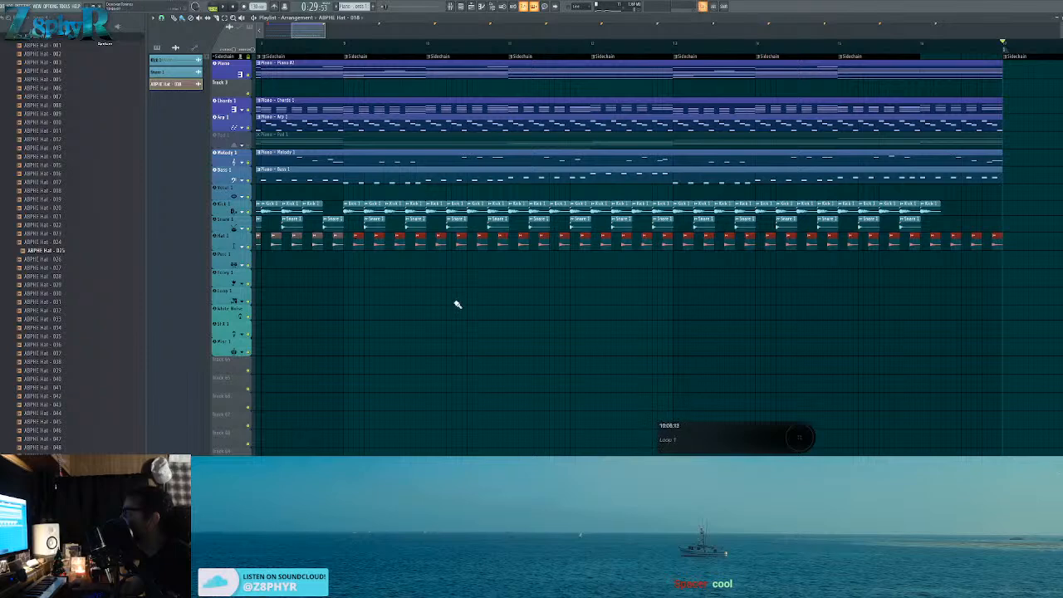
# Step: Delete the hats beyond the last kick and reselect the 16-bar arrangement for playback
pyautogui.scroll(-3, 457, 305)
pyautogui.moveTo(786, 246); pyautogui.dragTo(746, 247)
pyautogui.scroll(-4, 723, 159)
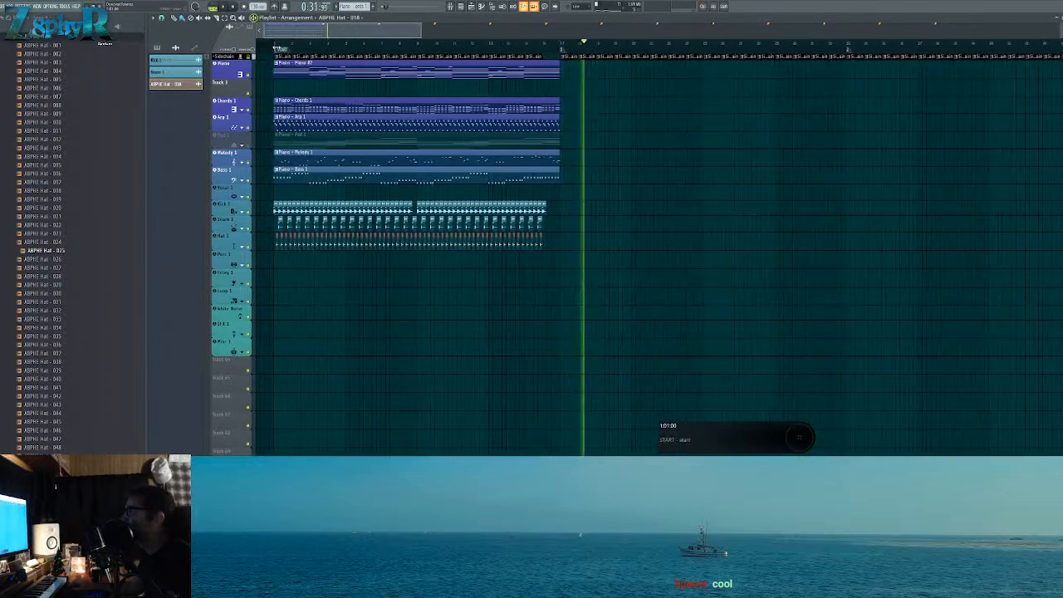
pyautogui.hotkey('ctrl', 'a')
pyautogui.keyDown('ctrl'); pyautogui.click(396, 285); pyautogui.keyUp('ctrl')
# Step: Add a short fade in and fade out to the hat sample and set its channel volume to about 37%
pyautogui.doubleClick(290, 244)
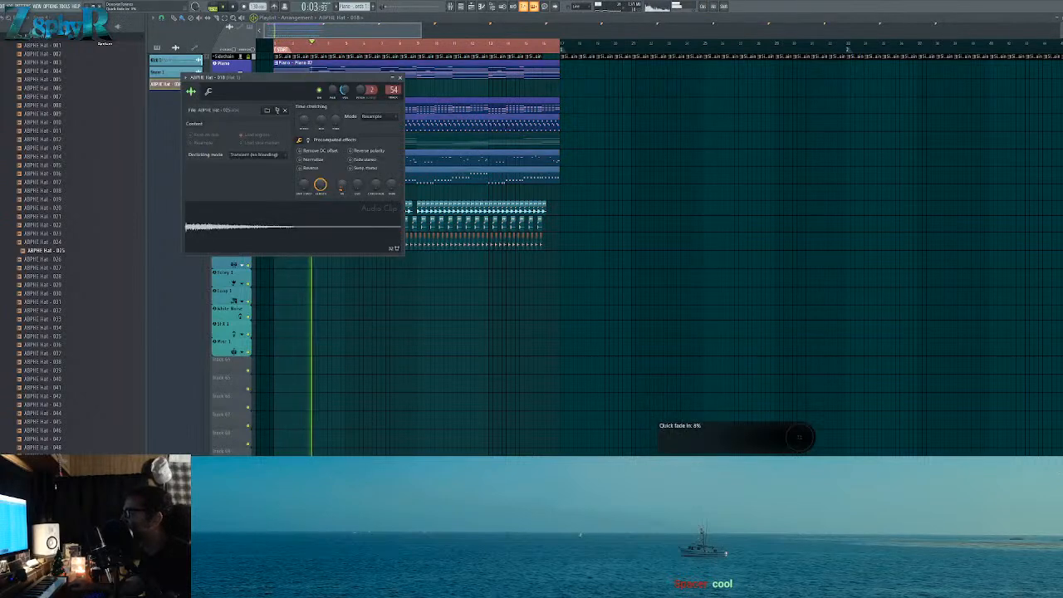
pyautogui.moveTo(342, 185); pyautogui.dragTo(356, 171)
pyautogui.moveTo(345, 88); pyautogui.dragTo(344, 92)
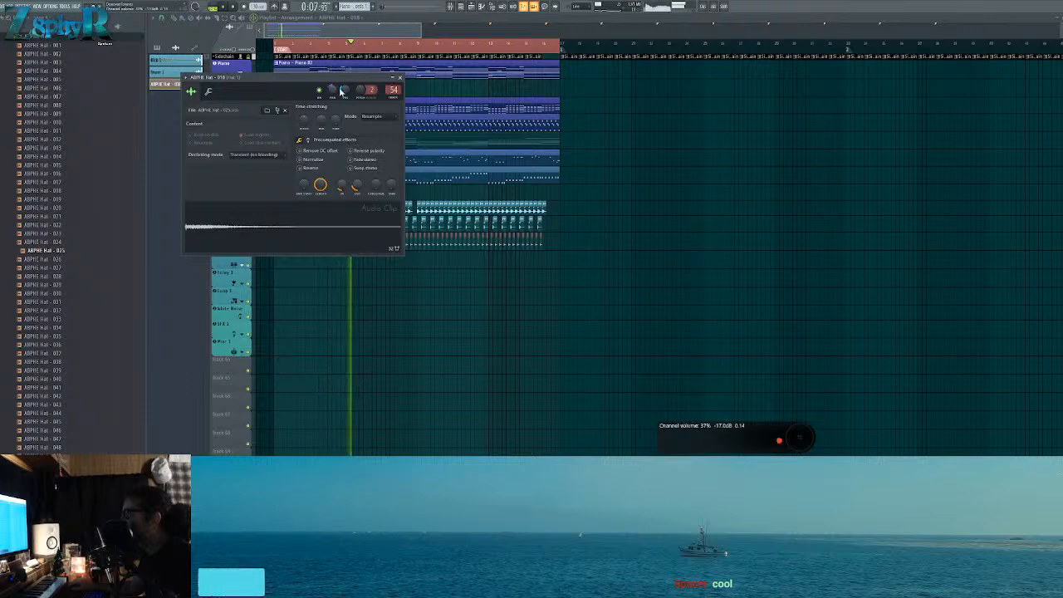
pyautogui.click(400, 78)
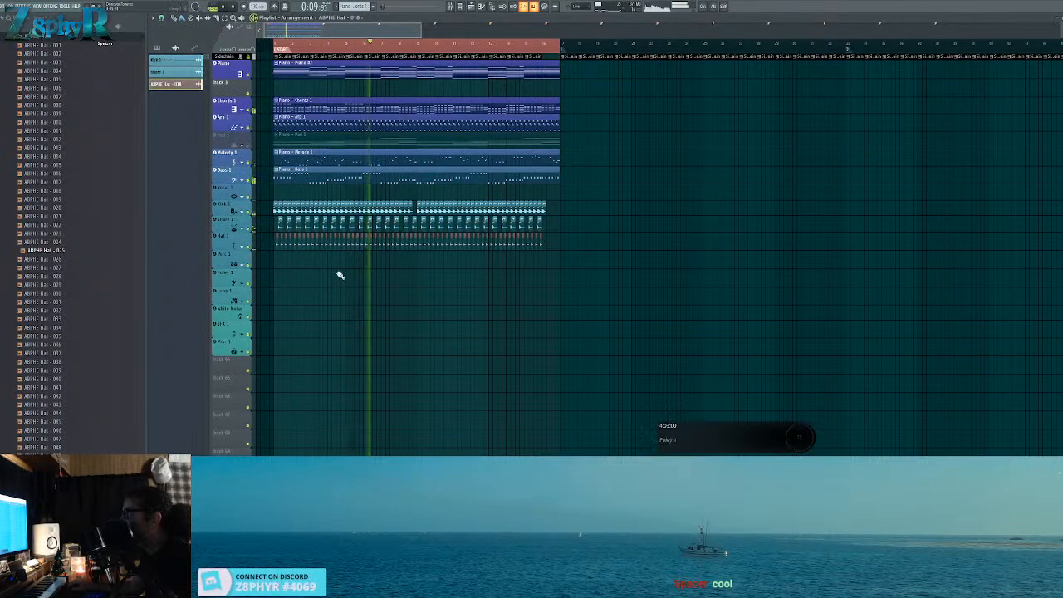
# Step: Delete the clap and the hat that fall in the kick gap at the end of bar 8
pyautogui.scroll(6, 394, 280)
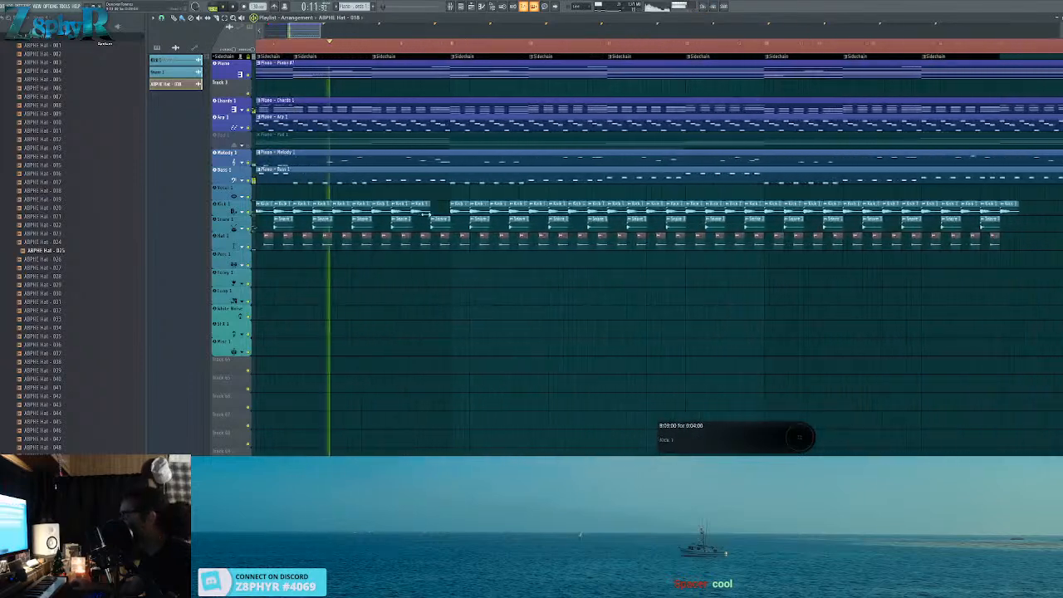
pyautogui.rightClick(431, 235)
pyautogui.rightClick(431, 235)
pyautogui.moveTo(505, 307); pyautogui.dragTo(439, 308)
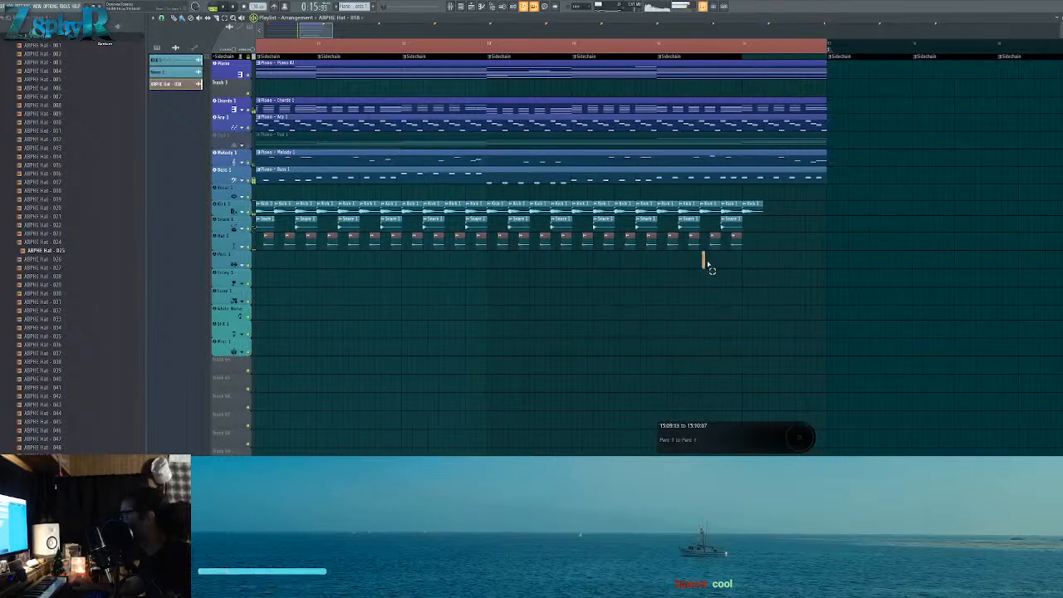
pyautogui.hscroll(-5, 403, 218)
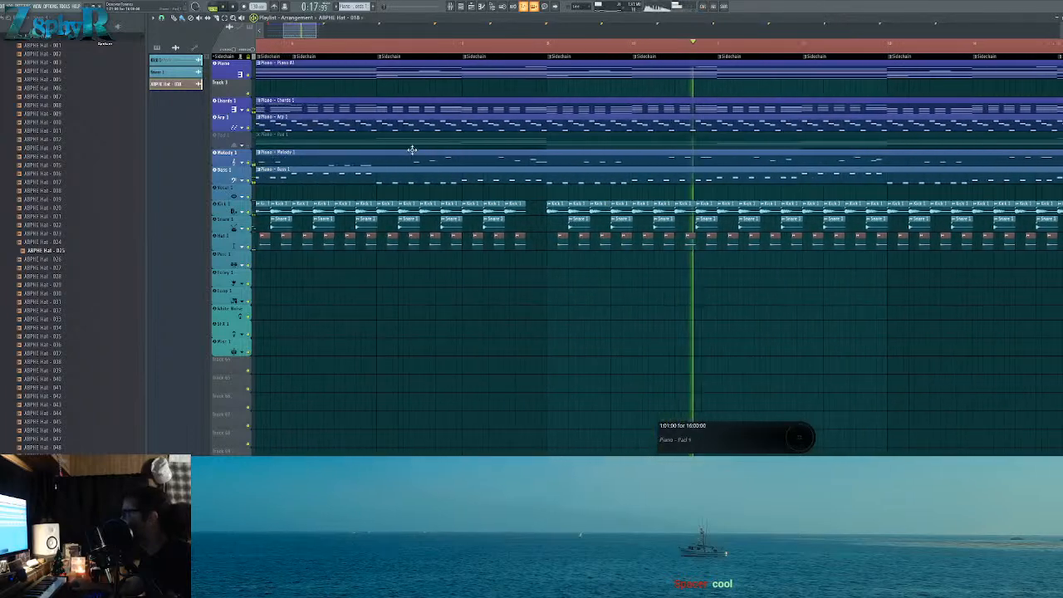
# Step: Enable the master filter in the Melody 1 Nexus synth, adjust its cutoff and return to the arrangement
pyautogui.doubleClick(414, 156)
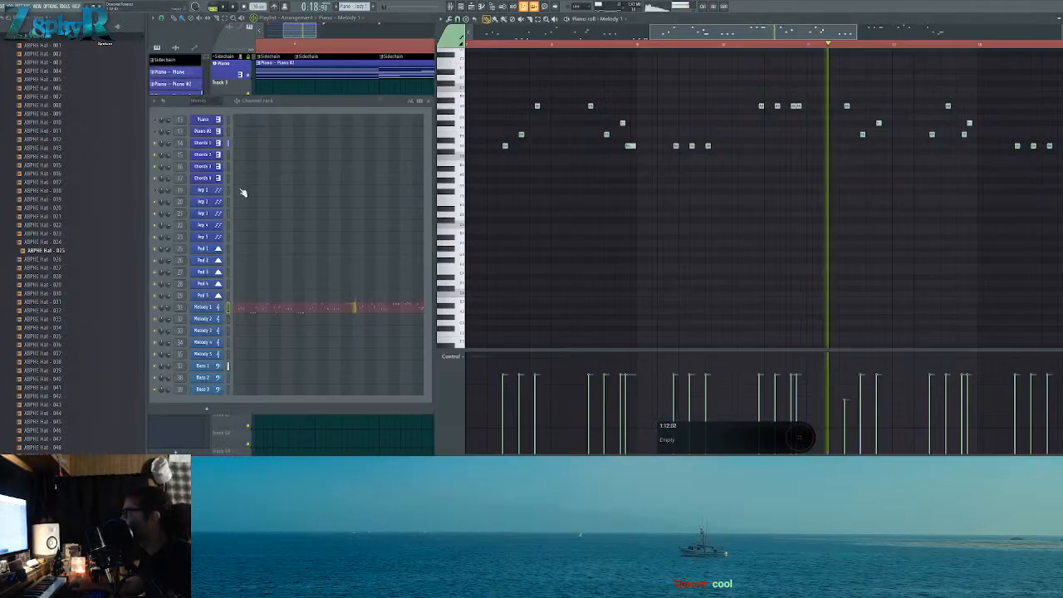
pyautogui.click(205, 308)
pyautogui.click(490, 322)
pyautogui.moveTo(524, 320); pyautogui.dragTo(512, 365)
pyautogui.moveTo(524, 325); pyautogui.dragTo(522, 320)
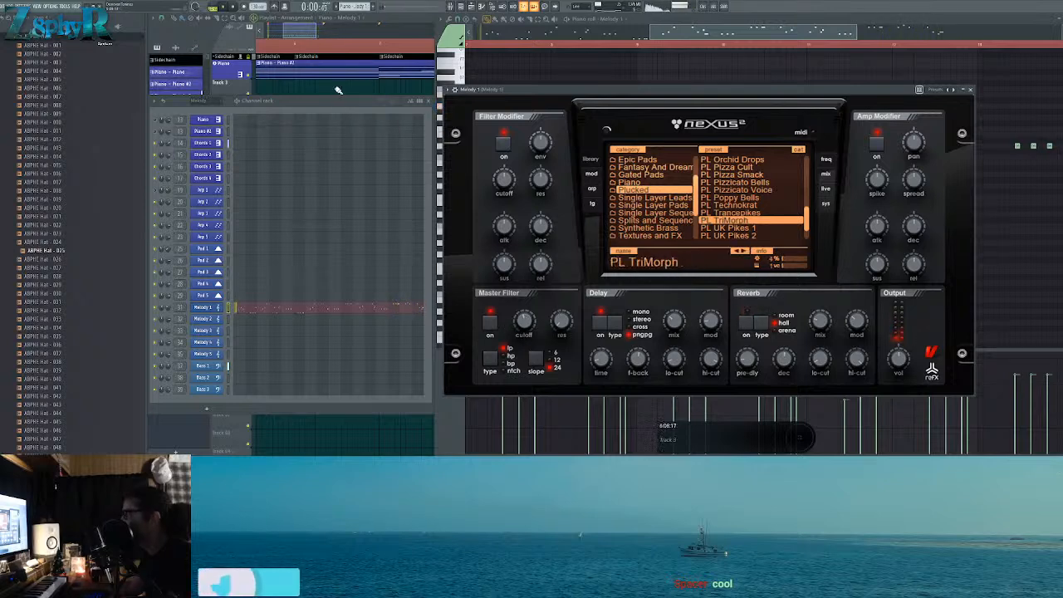
pyautogui.click(304, 33)
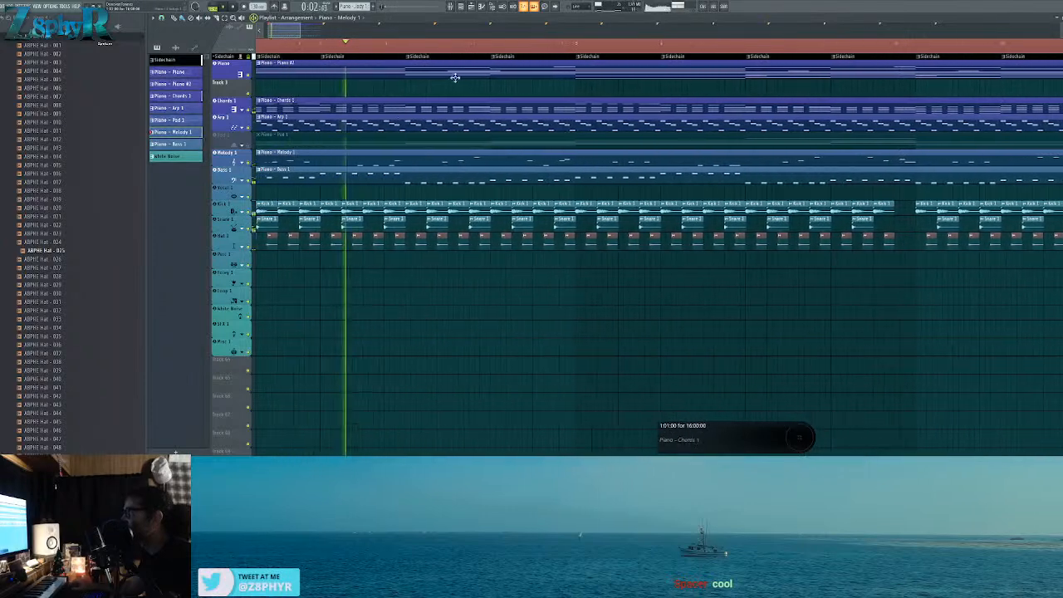
# Step: Set the master filter cutoff of the Arp 1 Nexus synth to 36, return to the arrangement and stop playback
pyautogui.press('F6')
pyautogui.doubleClick(466, 128)
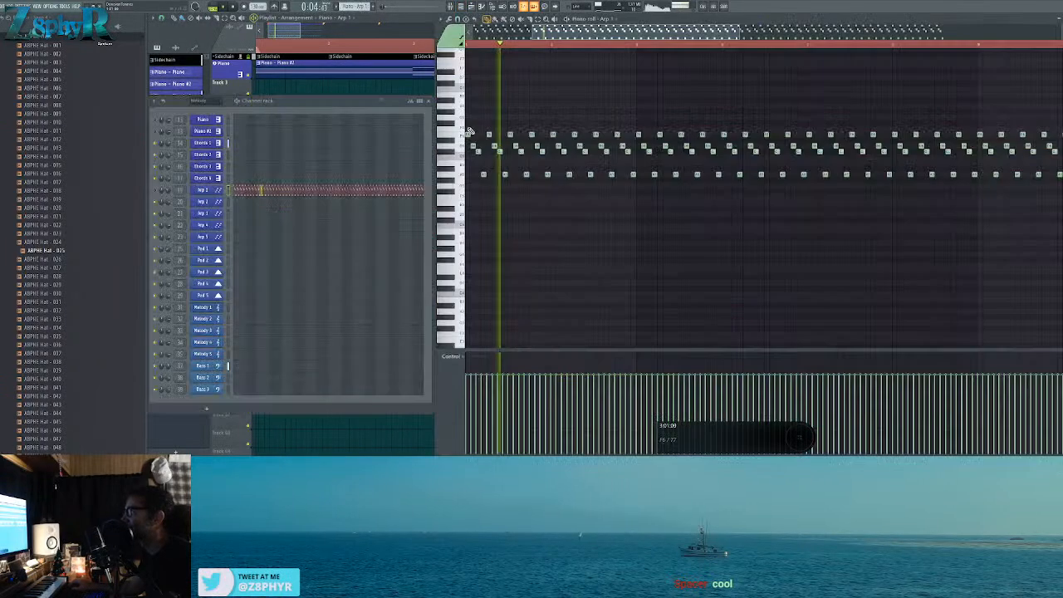
pyautogui.press('F6')
pyautogui.click(155, 191)
pyautogui.press('F7')
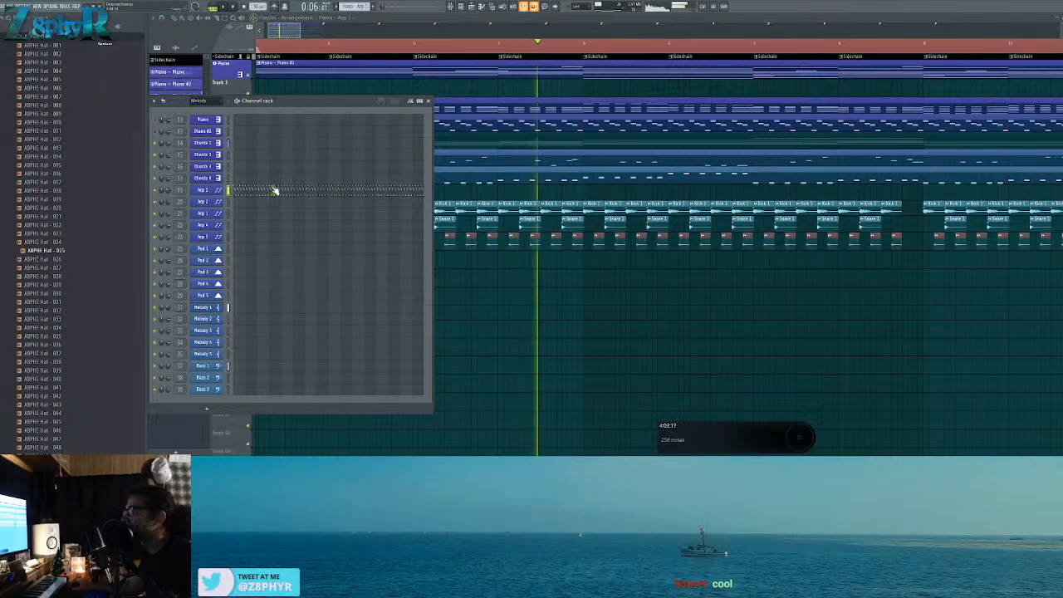
pyautogui.press('F7')
pyautogui.click(202, 191)
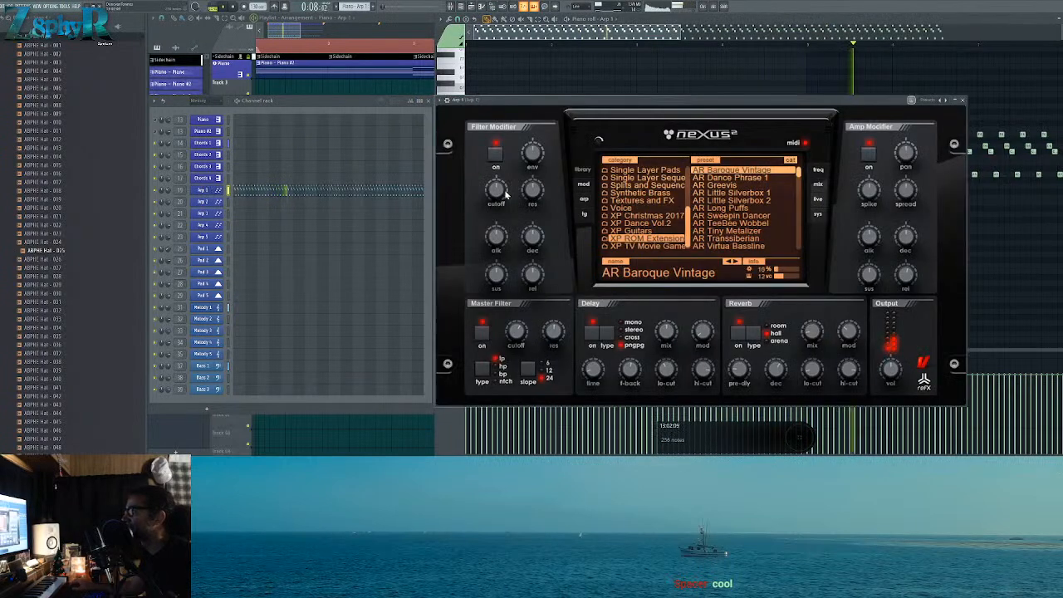
pyautogui.moveTo(517, 334)
pyautogui.mouseDown()
pyautogui.moveTo(544, 229)
pyautogui.moveTo(537, 335)
pyautogui.mouseUp()
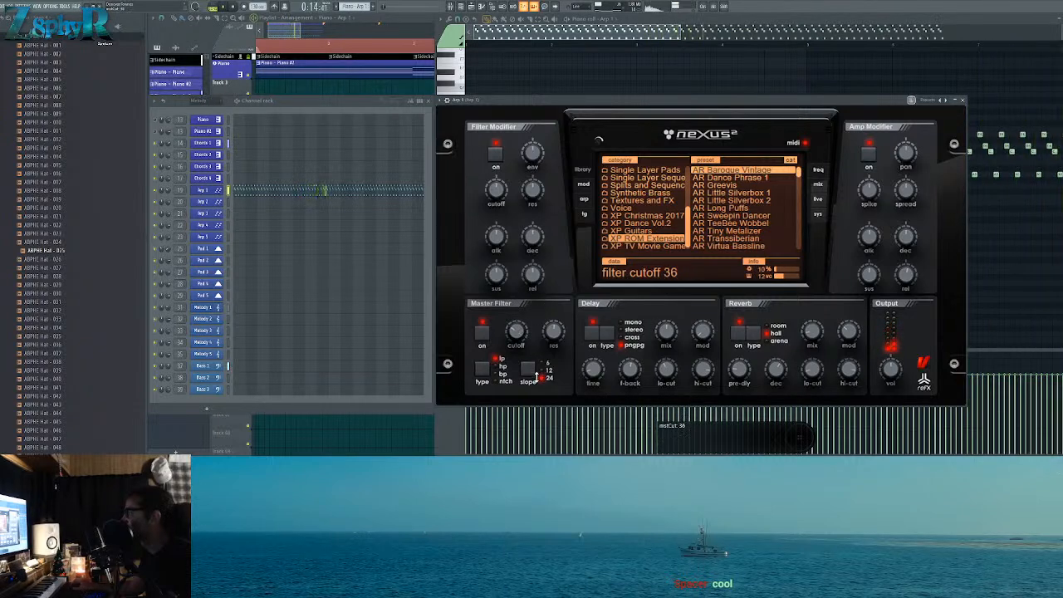
pyautogui.press('F5')
pyautogui.scroll(-8, 330, 332)
pyautogui.press('space')
# Step: Close the clap and hat sample folders and open the ABPHE Percussion Loops - 125 BPM folder among the drum loops
pyautogui.scroll(6, 37, 79)
pyautogui.click(64, 229)
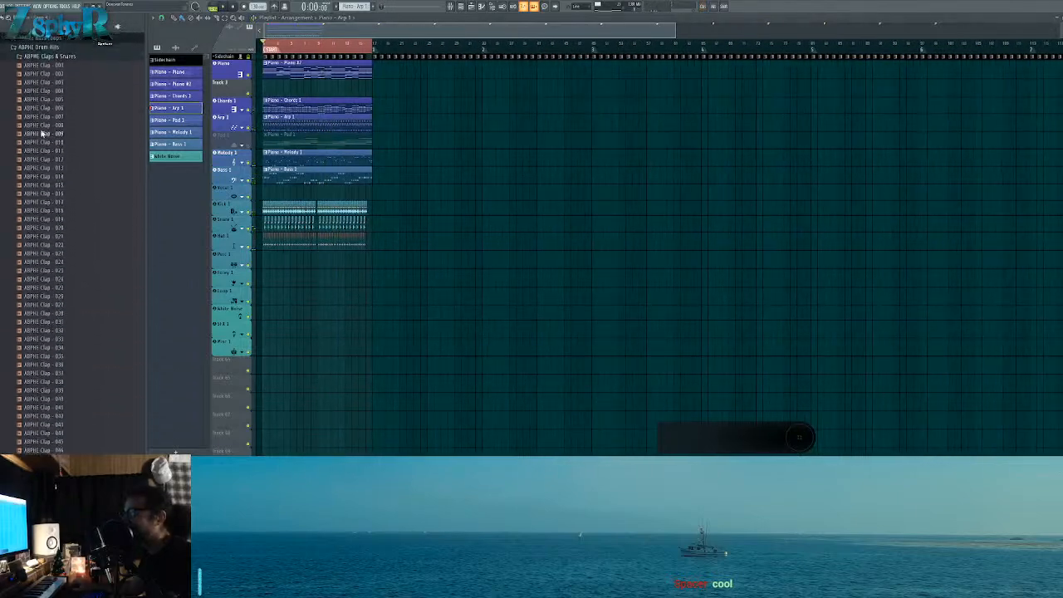
pyautogui.scroll(3, 50, 158)
pyautogui.scroll(2, 63, 209)
pyautogui.click(54, 208)
pyautogui.click(52, 216)
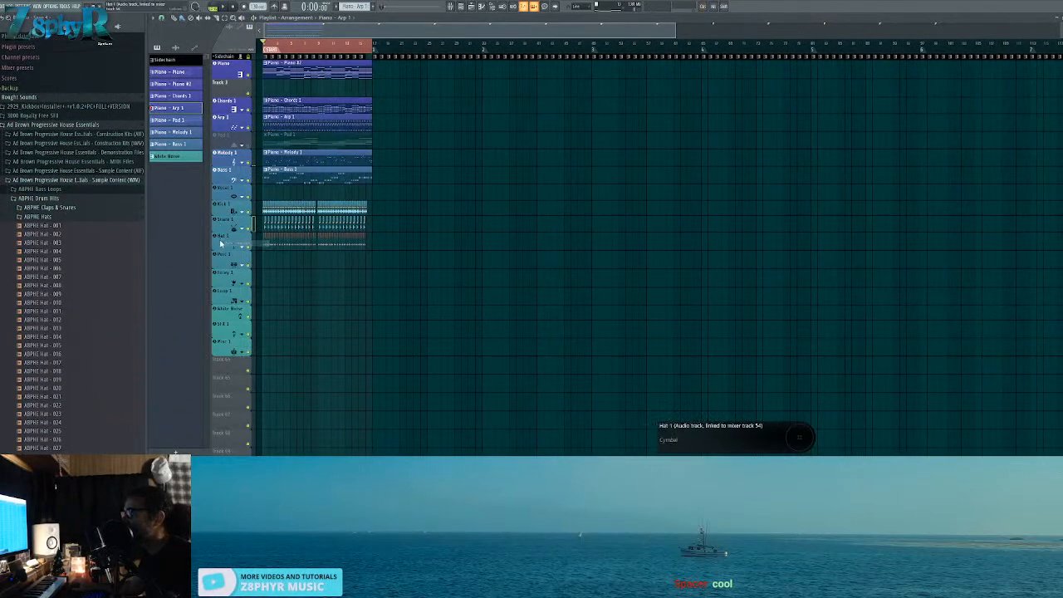
pyautogui.scroll(5, 278, 288)
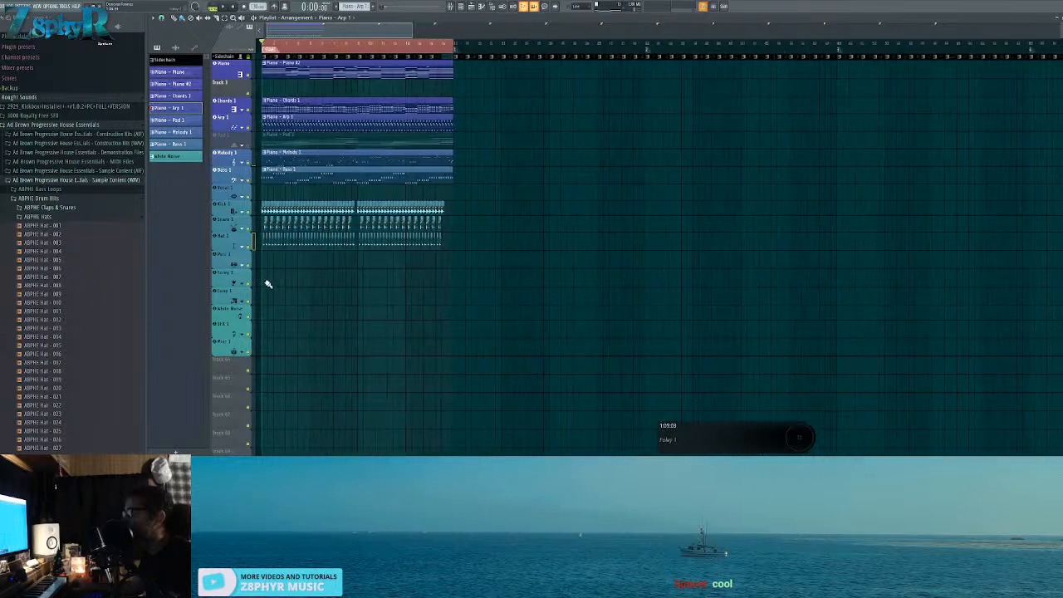
pyautogui.click(62, 217)
pyautogui.click(73, 244)
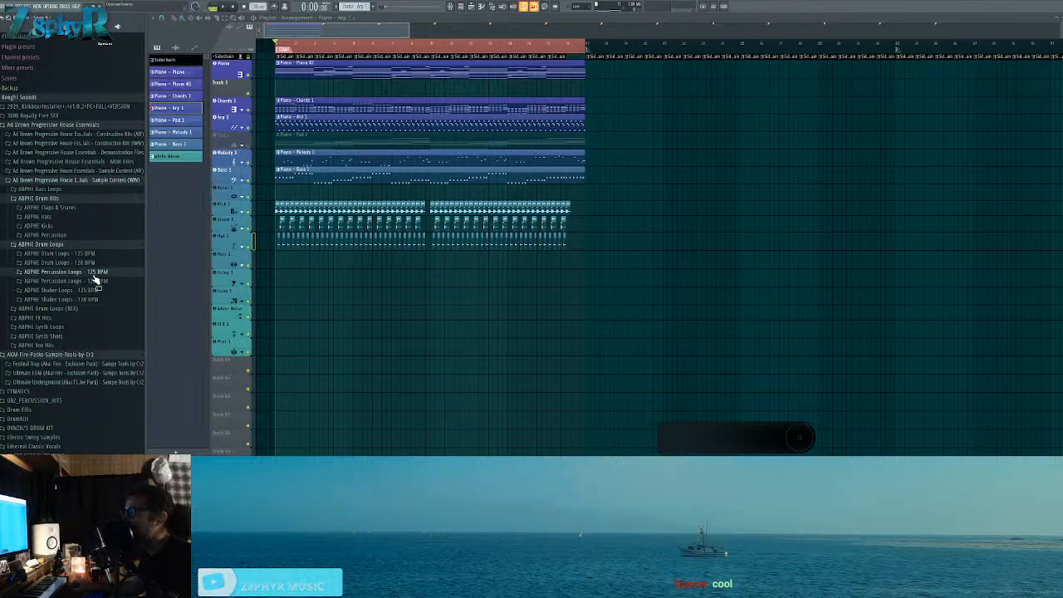
pyautogui.click(94, 272)
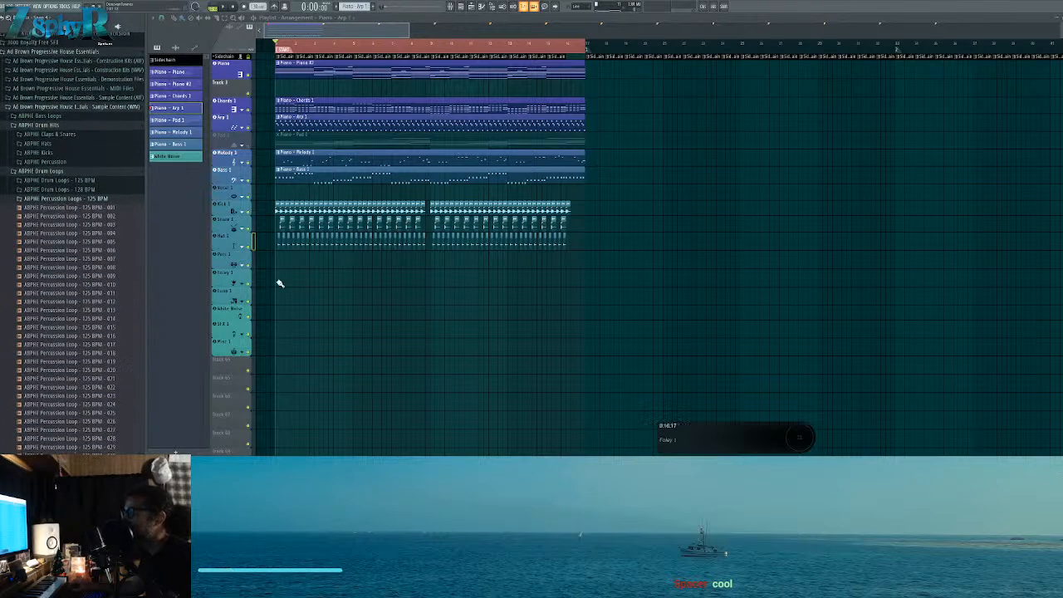
# Step: Expand the Loop 1 track group and place ABPHE Percussion Loop - 128 BPM - 015 at the start of the Loop 1 track
pyautogui.click(243, 301)
pyautogui.scroll(5, 274, 301)
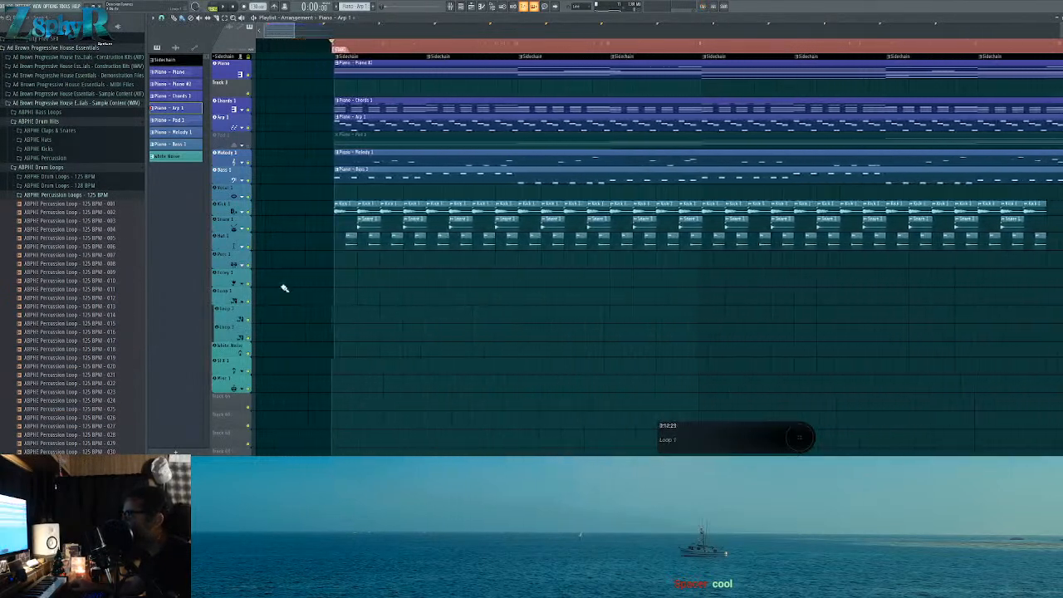
pyautogui.scroll(-6, 94, 299)
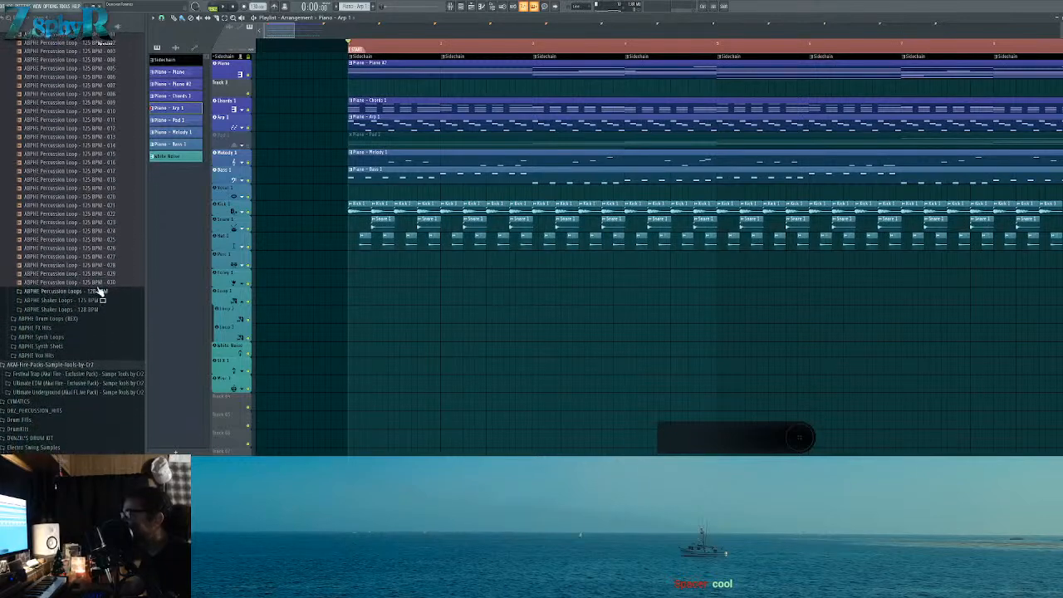
pyautogui.click(96, 294)
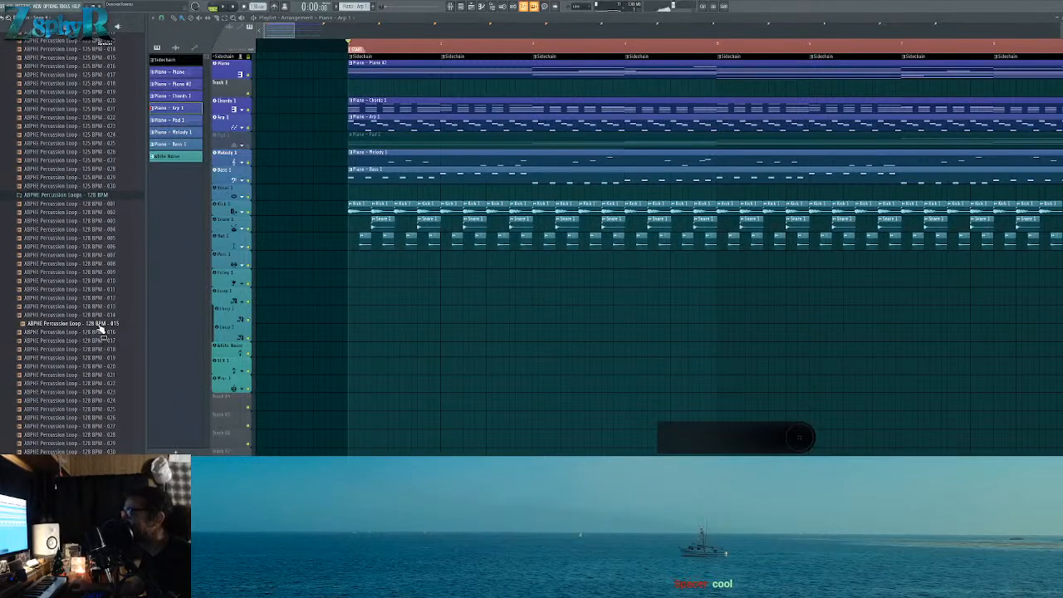
pyautogui.moveTo(99, 326); pyautogui.dragTo(367, 321)
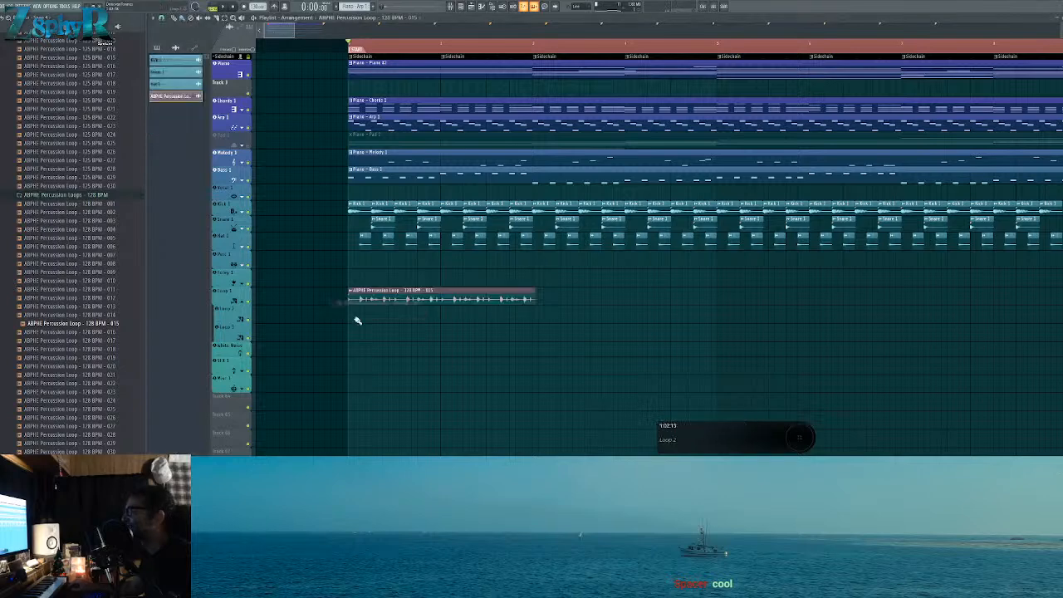
# Step: Browse the percussion loops and place ABPHE Percussion Loop - 125 BPM - 021 at the start of the Loop 2 track
pyautogui.scroll(-10, 73, 213)
pyautogui.scroll(10, 73, 213)
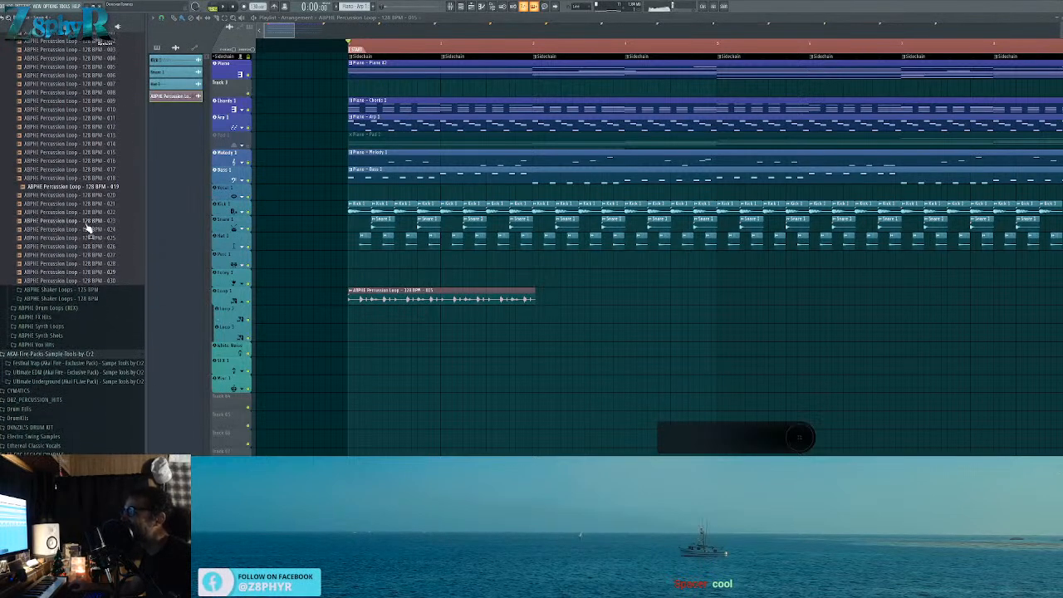
pyautogui.scroll(8, 71, 240)
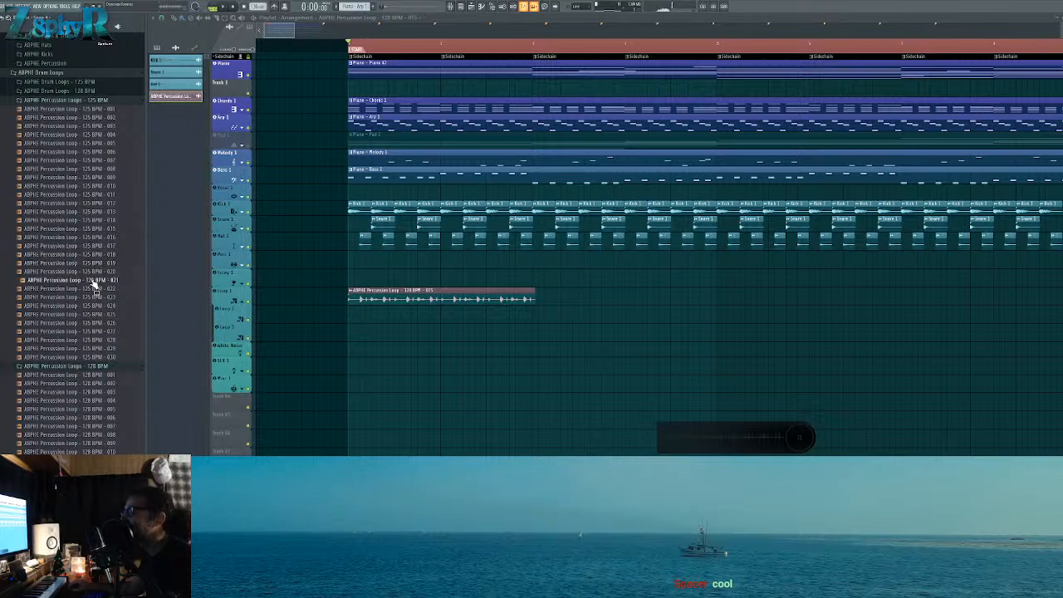
pyautogui.moveTo(116, 287); pyautogui.dragTo(353, 314)
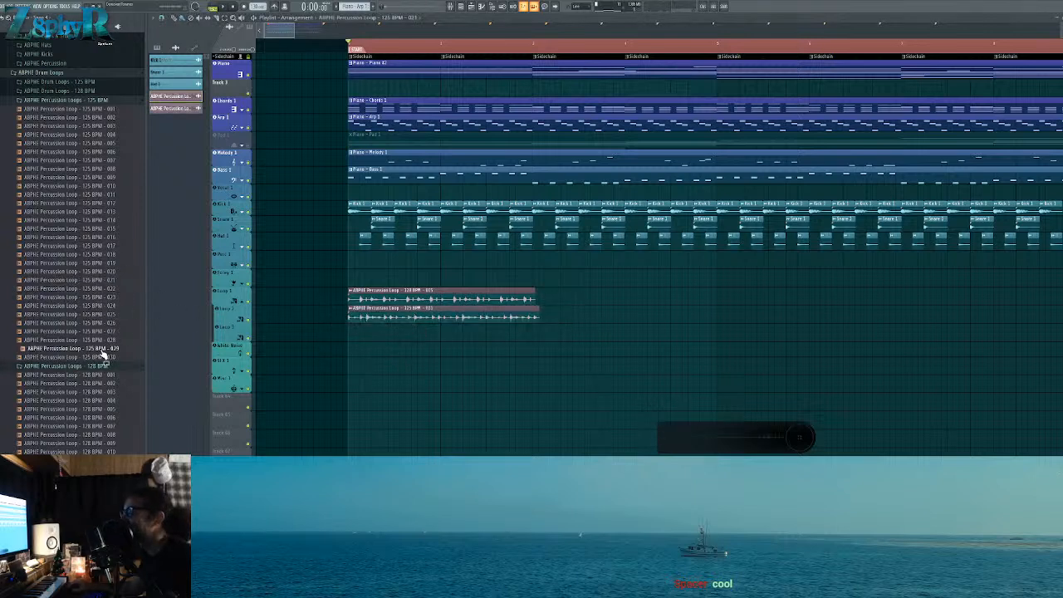
# Step: Audition the shaker loops and place ABPHE Shaker Loop - 128 BPM - 010 at the start of the Loop 3 track
pyautogui.click(93, 109)
pyautogui.click(93, 101)
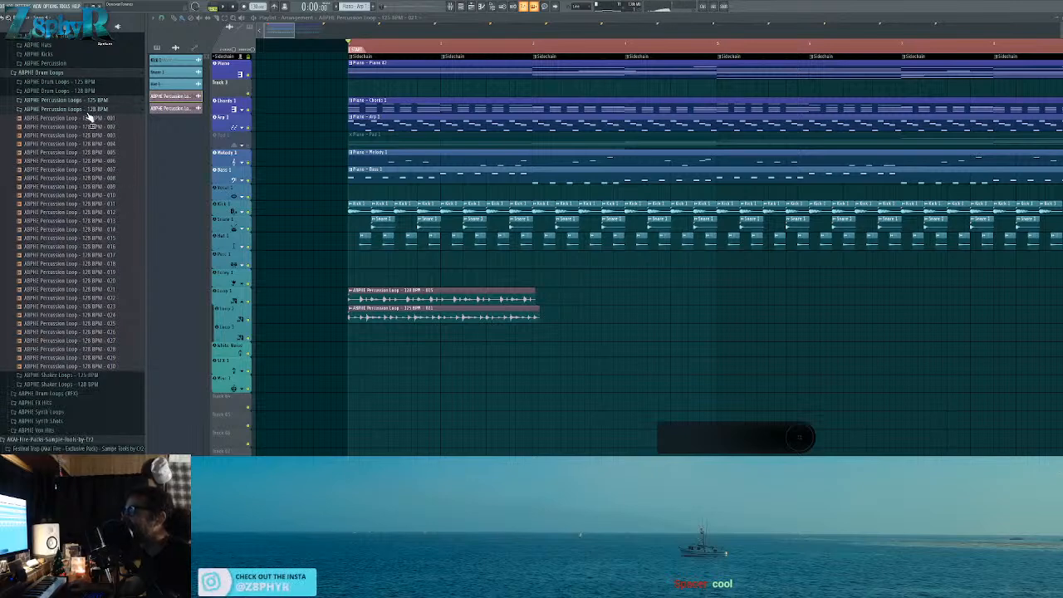
pyautogui.click(89, 109)
pyautogui.click(88, 118)
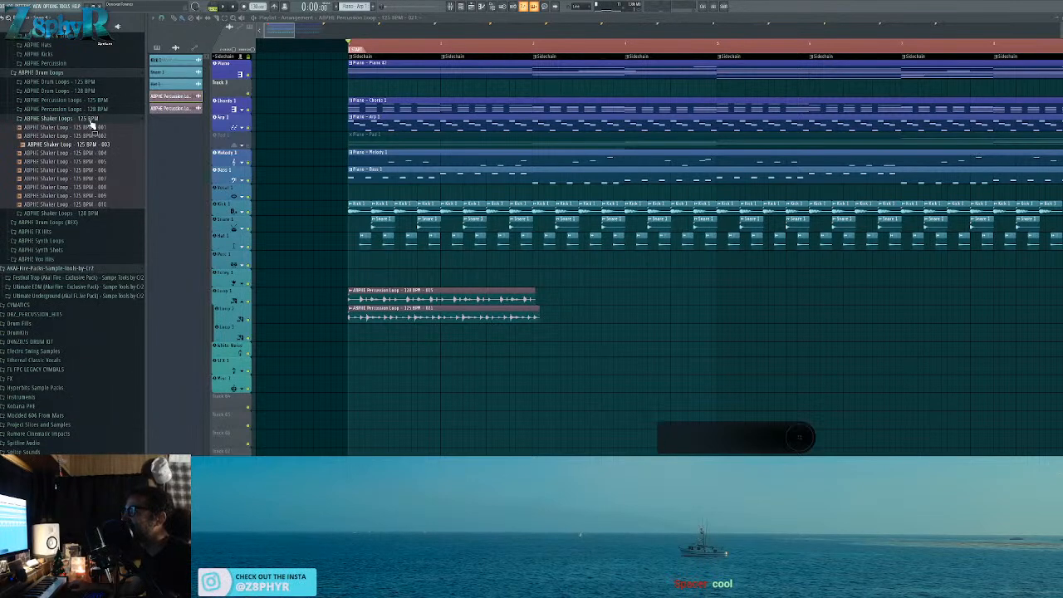
pyautogui.click(87, 118)
pyautogui.click(88, 127)
pyautogui.click(93, 162)
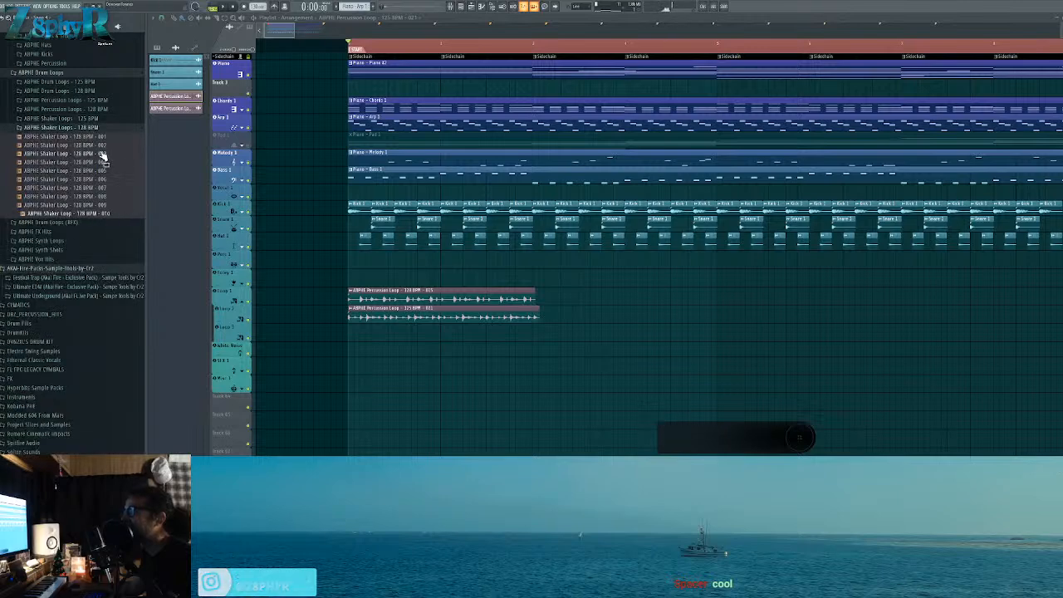
pyautogui.moveTo(123, 218); pyautogui.dragTo(350, 330)
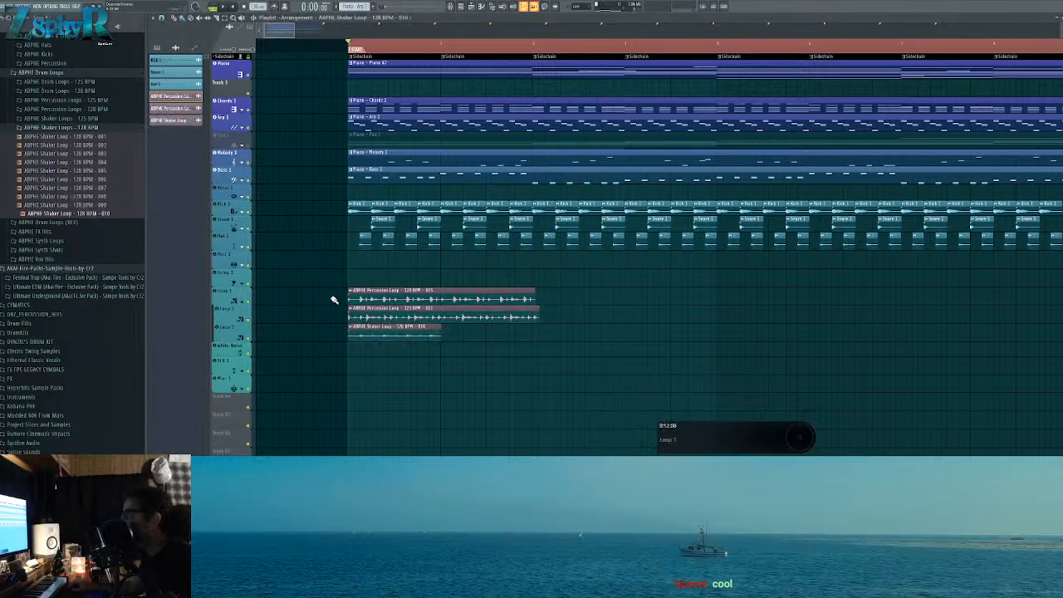
# Step: Apply the track names and colours to the clips on the Loop 1, Loop 2 and Loop 3 tracks
pyautogui.scroll(4, 328, 295)
pyautogui.rightClick(237, 283)
pyautogui.click(254, 313)
pyautogui.rightClick(233, 315)
pyautogui.click(254, 319)
pyautogui.rightClick(232, 357)
pyautogui.click(254, 319)
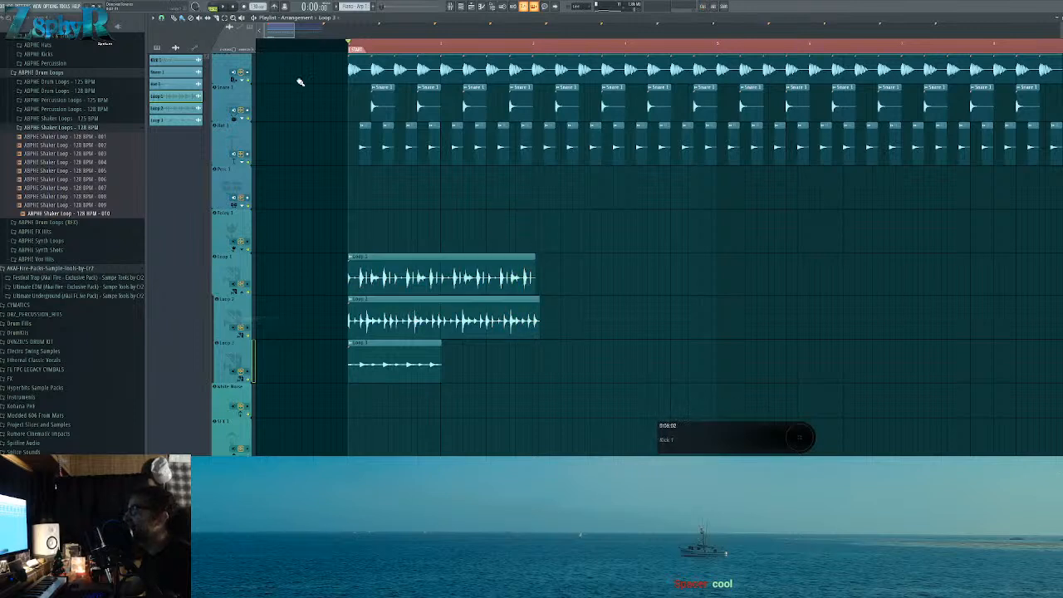
# Step: Stretch the Loop 1 and Loop 2 clips to exactly two bars and the Loop 3 clip to exactly one bar
pyautogui.moveTo(535, 273); pyautogui.dragTo(533, 268)
pyautogui.scroll(1, 536, 259)
pyautogui.scroll(2, 536, 259)
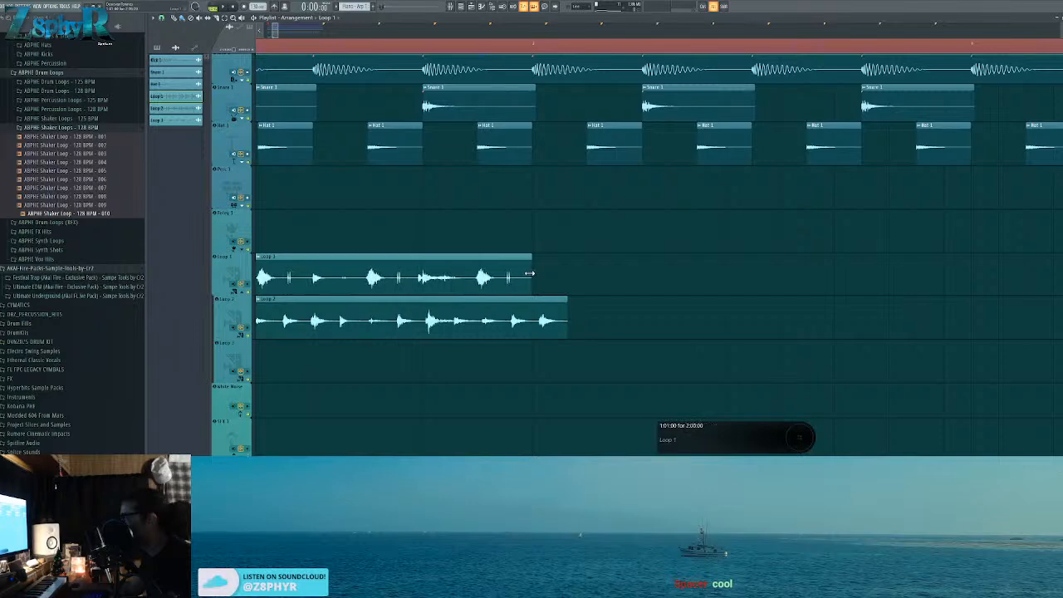
pyautogui.moveTo(568, 318); pyautogui.dragTo(534, 317)
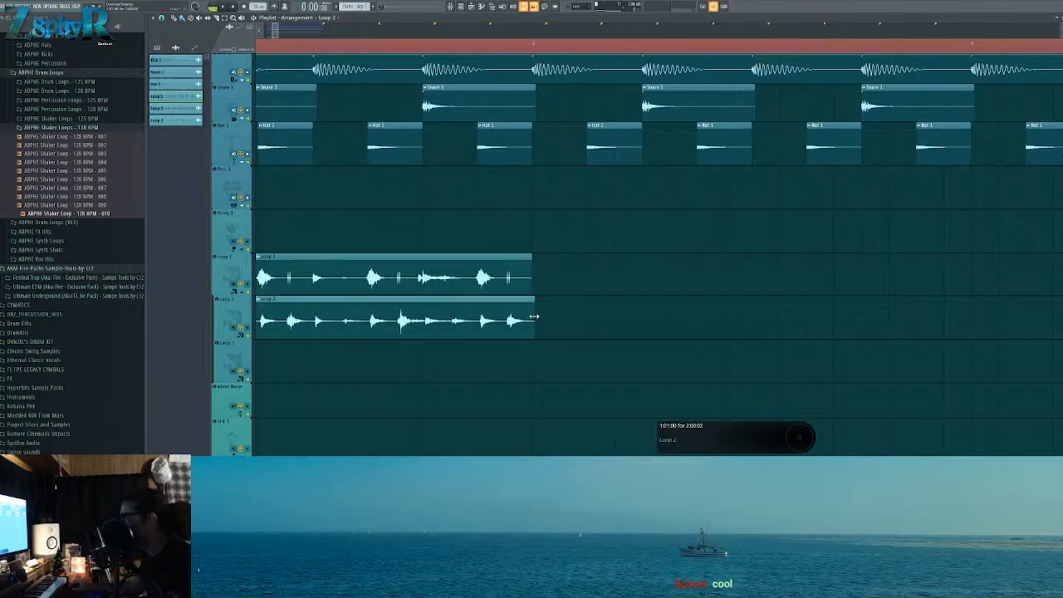
pyautogui.scroll(-4, 533, 317)
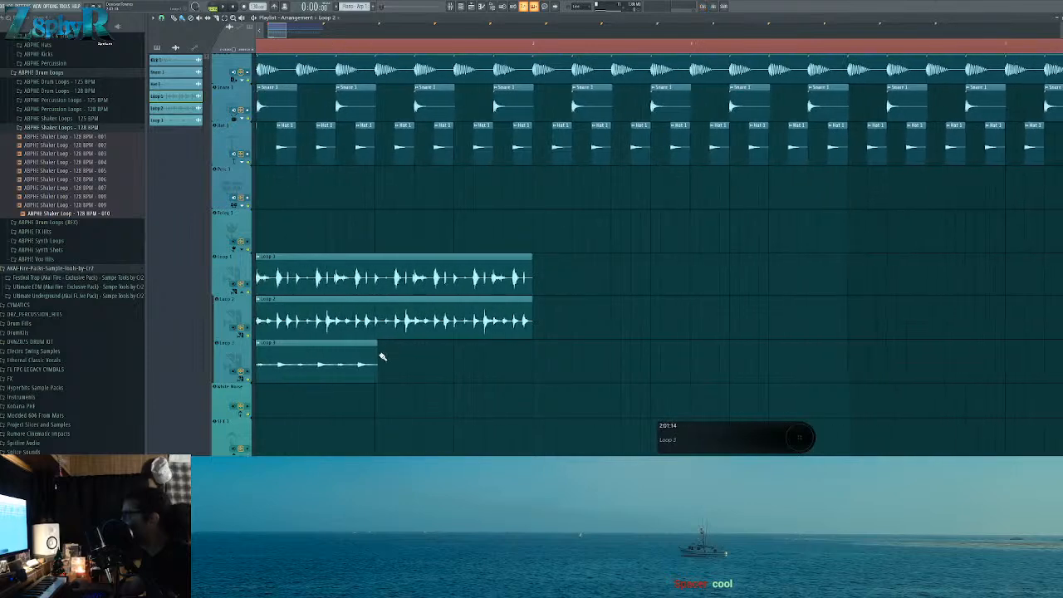
pyautogui.scroll(4, 355, 361)
pyautogui.scroll(1, 419, 362)
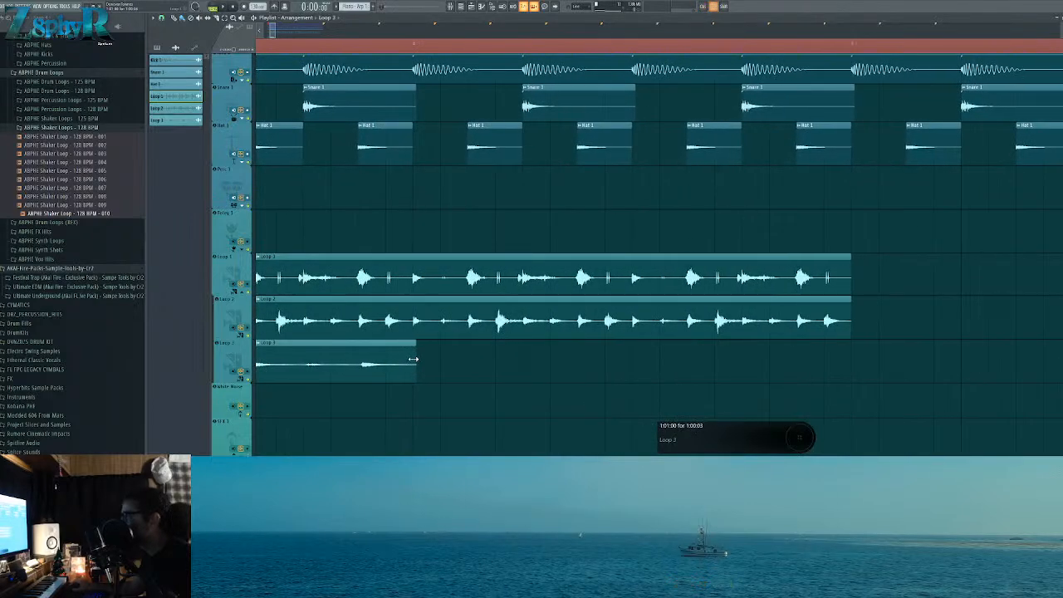
pyautogui.scroll(-3, 419, 359)
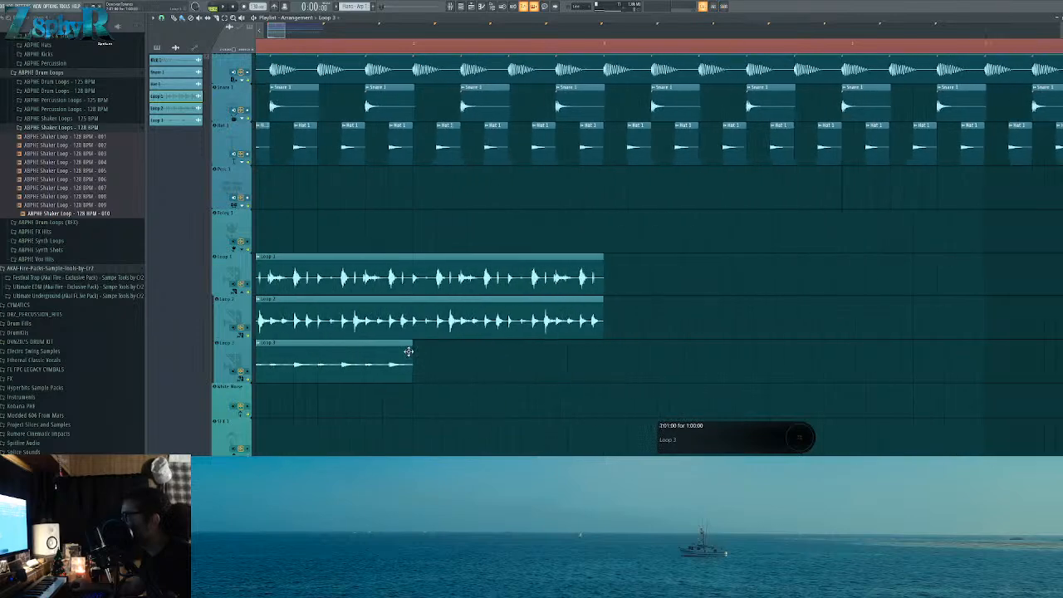
pyautogui.moveTo(572, 354); pyautogui.dragTo(725, 351)
pyautogui.moveTo(828, 217); pyautogui.dragTo(398, 321)
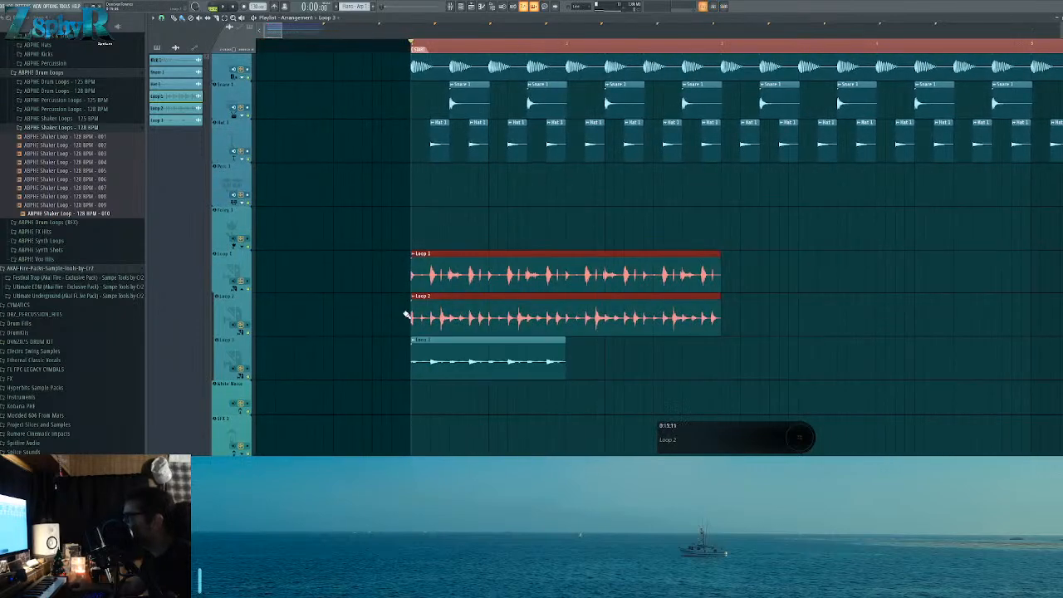
pyautogui.keyDown('ctrl'); pyautogui.click(465, 233); pyautogui.keyUp('ctrl')
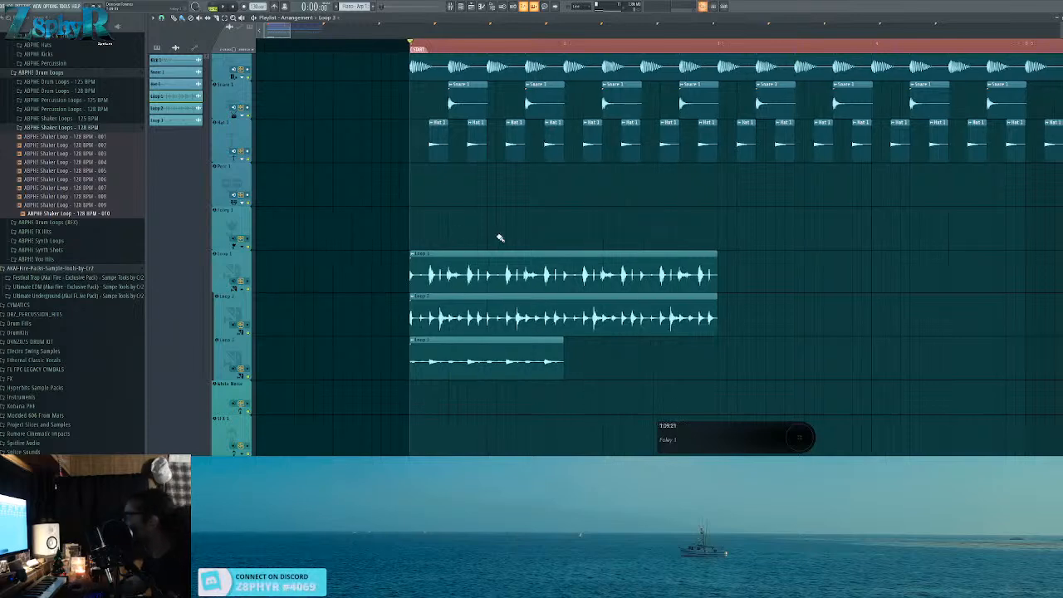
pyautogui.scroll(-3, 499, 237)
pyautogui.moveTo(352, 253); pyautogui.dragTo(430, 325)
pyautogui.keyDown('ctrl'); pyautogui.click(423, 231); pyautogui.keyUp('ctrl')
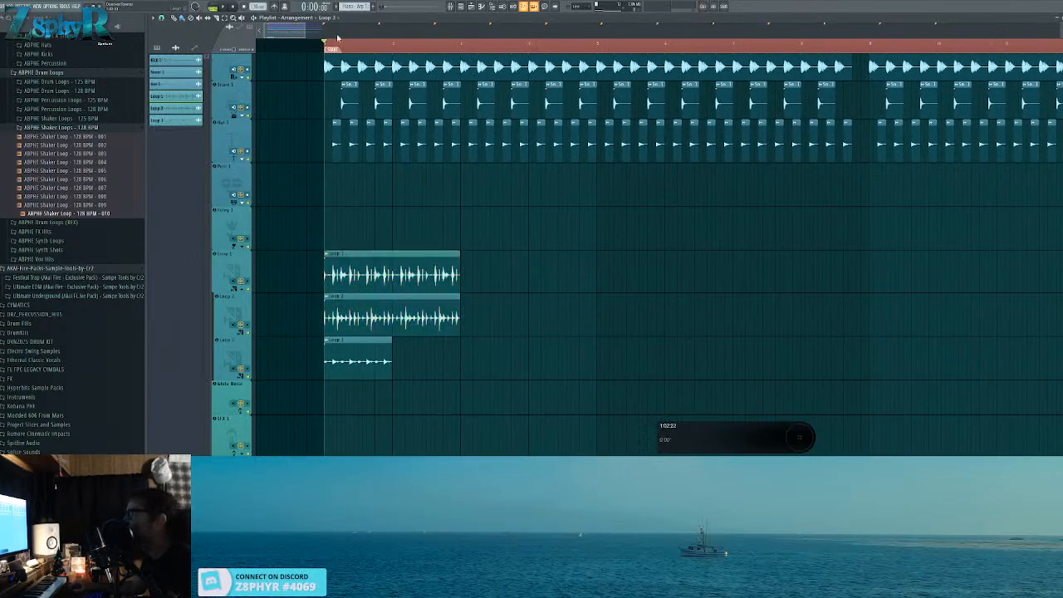
# Step: Lower the Loop 1, Loop 2 and Loop 3 mixer faders together slightly and play the arrangement to check the balance
pyautogui.click(460, 8)
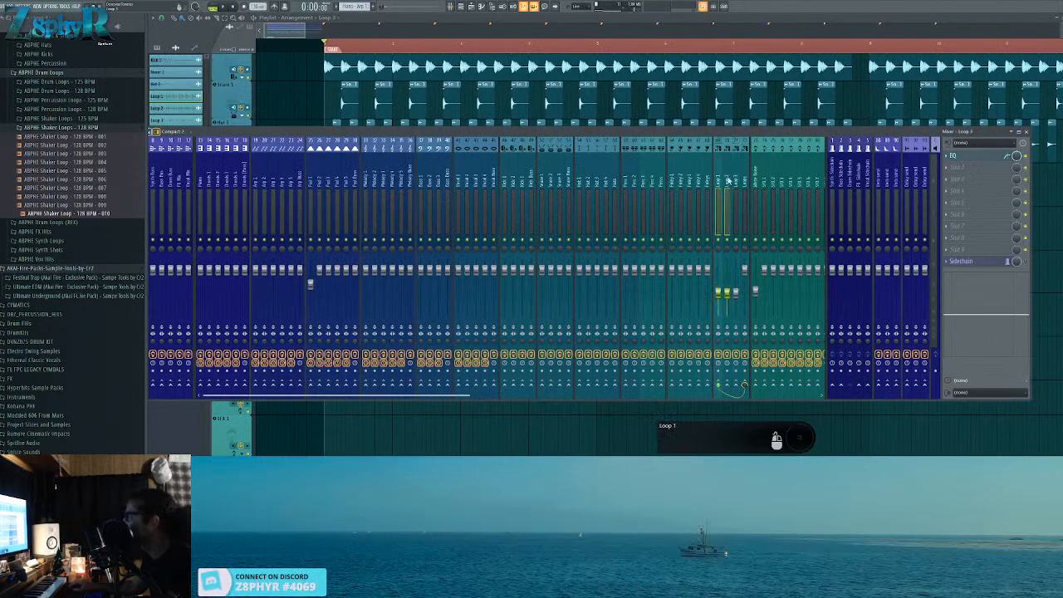
pyautogui.press('space')
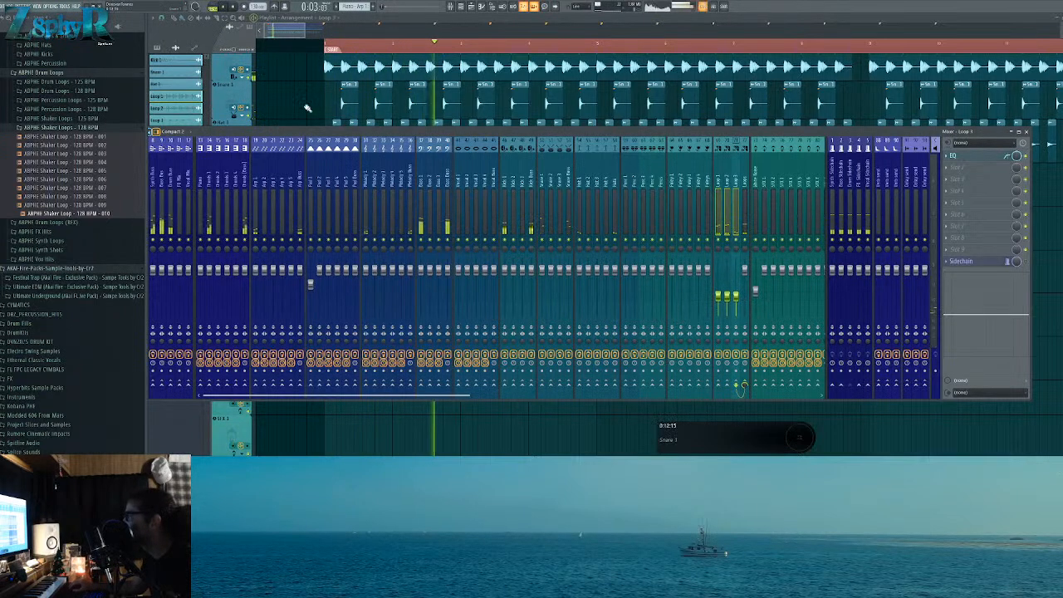
pyautogui.press('F9')
pyautogui.press('space')
# Step: Duplicate the Loop 1 and Loop 2 clips to fill the 16 bars, removing the copies beyond the end
pyautogui.moveTo(497, 208); pyautogui.dragTo(341, 337)
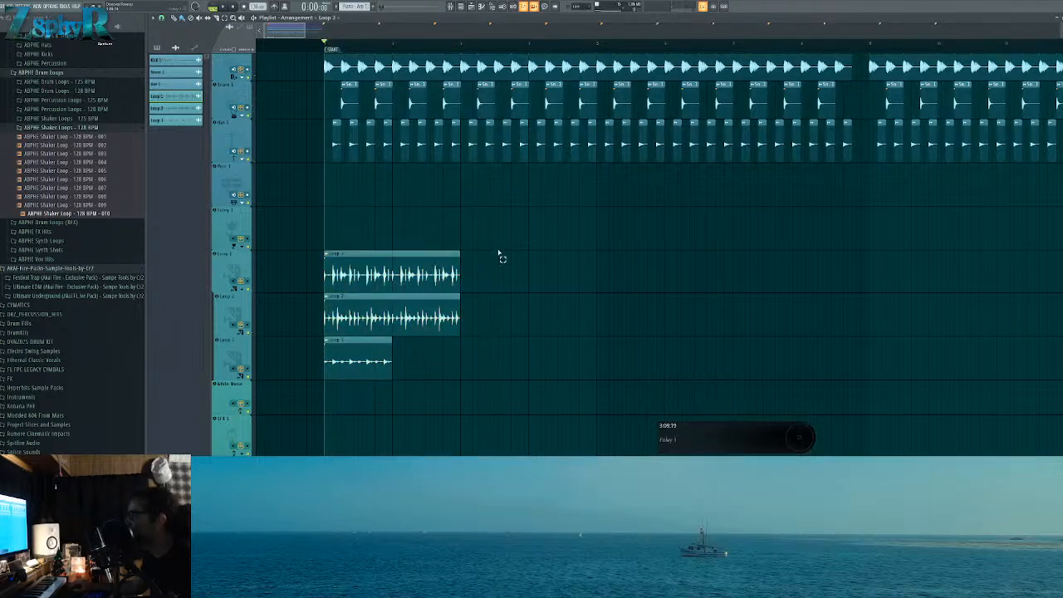
pyautogui.hotkey('ctrl', 'b')
pyautogui.hotkey('ctrl', 'b')
pyautogui.hotkey('ctrl', 'b')
pyautogui.hotkey('ctrl', 'b')
pyautogui.hotkey('ctrl', 'b')
pyautogui.hscroll(3, 575, 285)
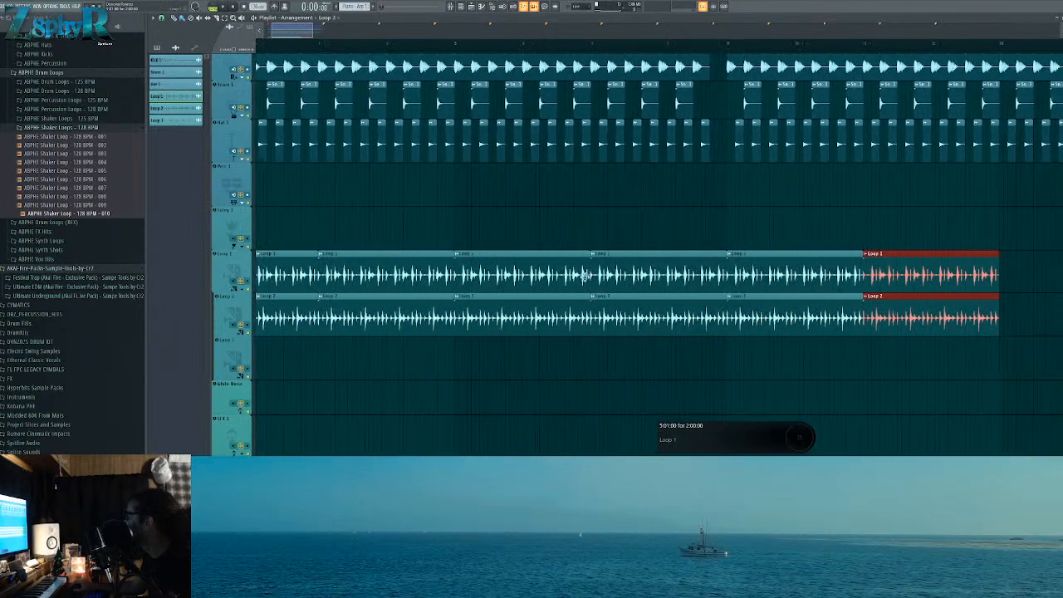
pyautogui.hotkey('ctrl', 'b')
pyautogui.hotkey('ctrl', 'b')
pyautogui.hscroll(5, 598, 274)
pyautogui.hotkey('ctrl', 'b')
pyautogui.rightClick(935, 330)
# Step: Duplicate the one-bar Loop 3 shaker clip until it fills all 16 bars of the arrangement
pyautogui.scroll(-5, 937, 333)
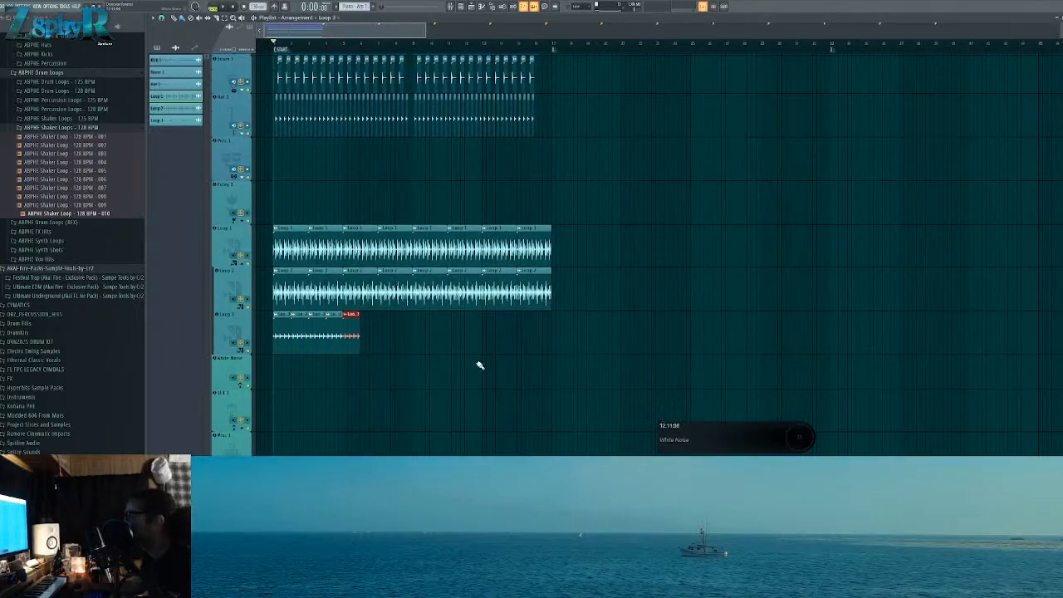
pyautogui.hotkey('ctrl', 'b')
pyautogui.hotkey('ctrl', 'b')
pyautogui.hotkey('ctrl', 'b')
pyautogui.hotkey('ctrl', 'b')
pyautogui.hotkey('ctrl', 'b')
pyautogui.hotkey('ctrl', 'b')
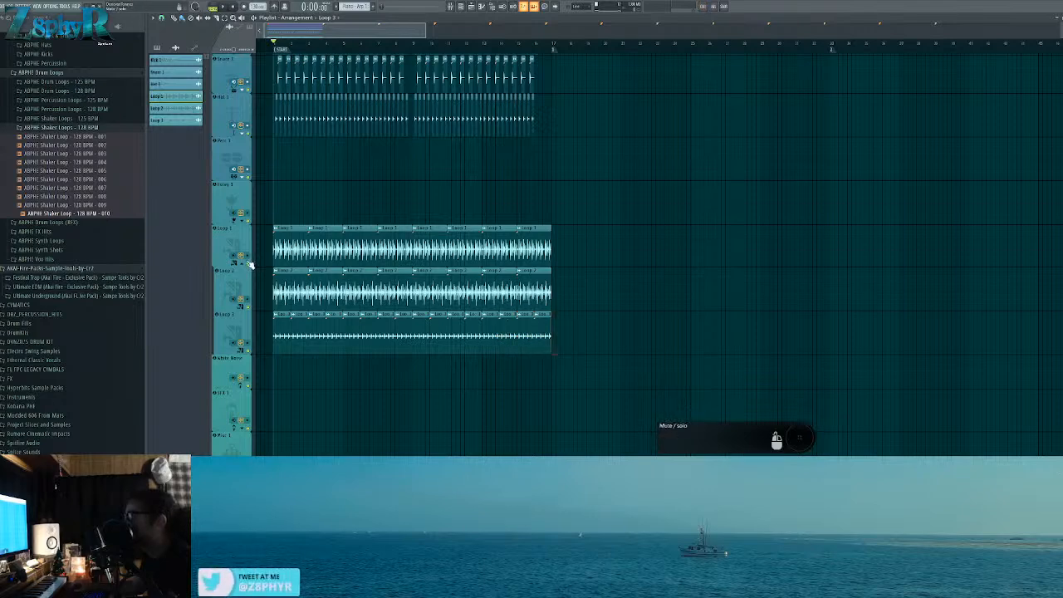
# Step: Mute the Loop 2 and Loop 3 tracks during playback and solo Loop 1 to hear it alone
pyautogui.click(250, 311)
pyautogui.click(249, 351)
pyautogui.press('space')
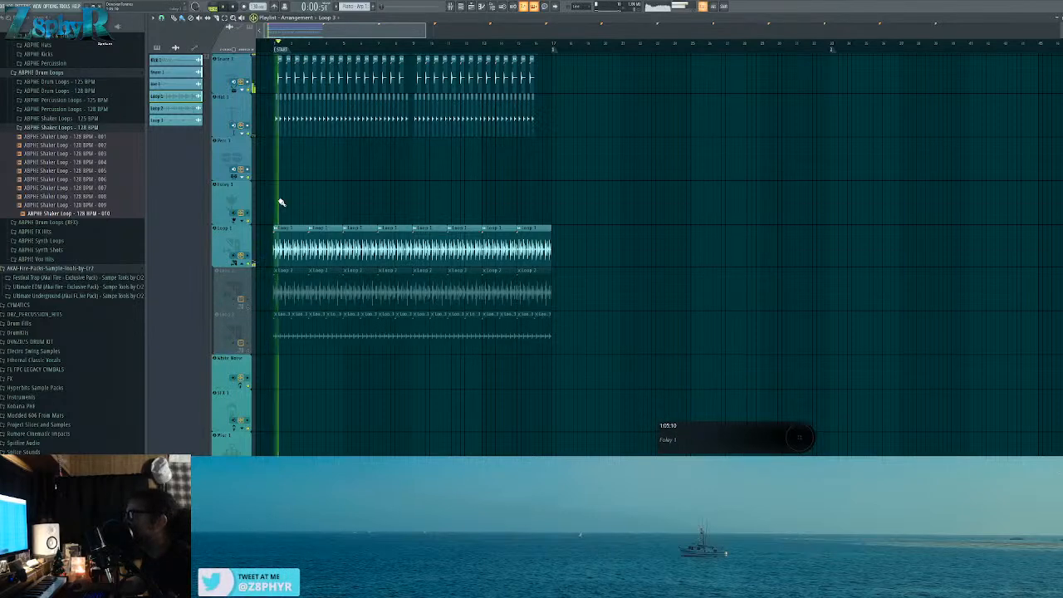
pyautogui.scroll(4, 324, 202)
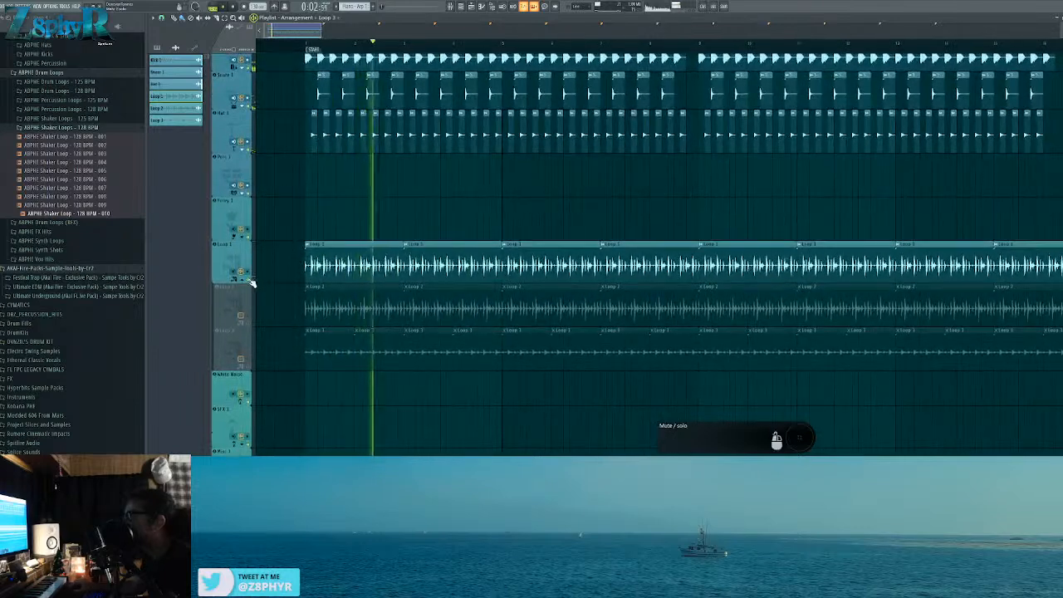
pyautogui.rightClick(241, 269)
pyautogui.press('space')
# Step: Slice the clap-like hits out of the first two bars of the Loop 1 clip, checking the gaps in playback
pyautogui.scroll(4, 290, 186)
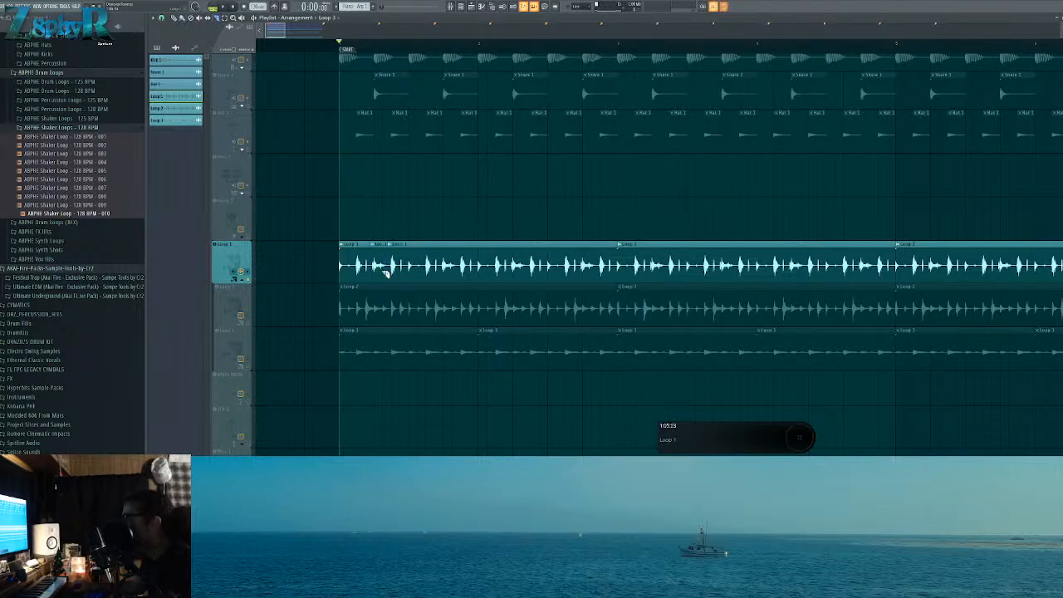
pyautogui.press('space')
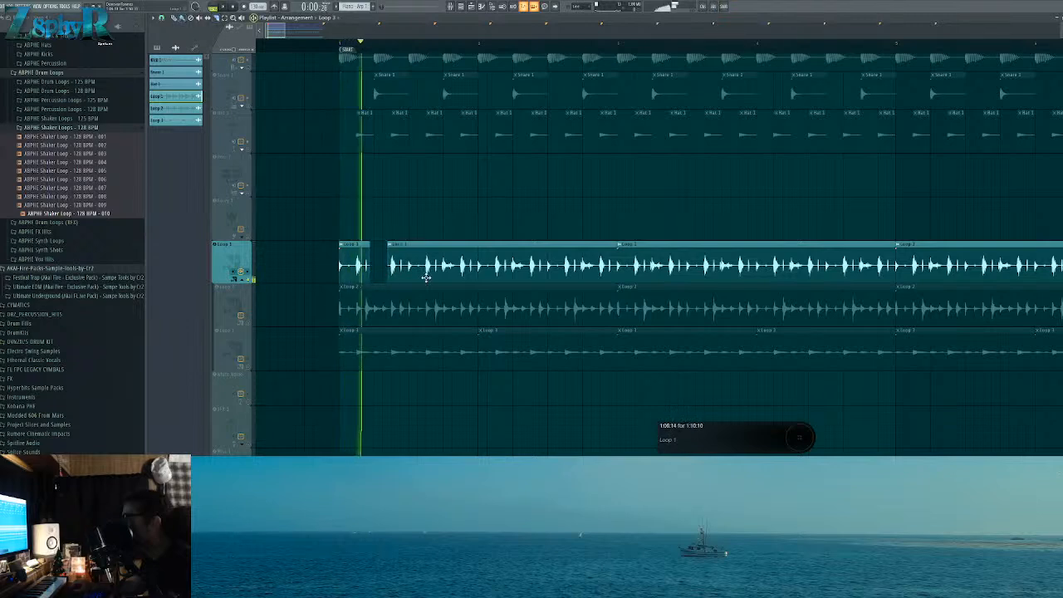
pyautogui.press('space')
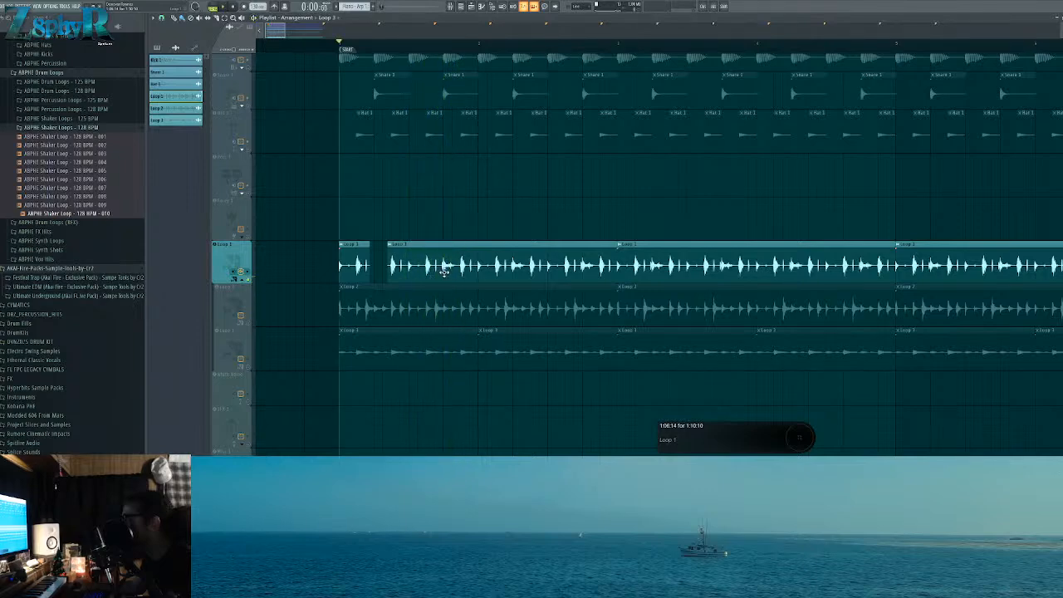
pyautogui.scroll(3, 444, 272)
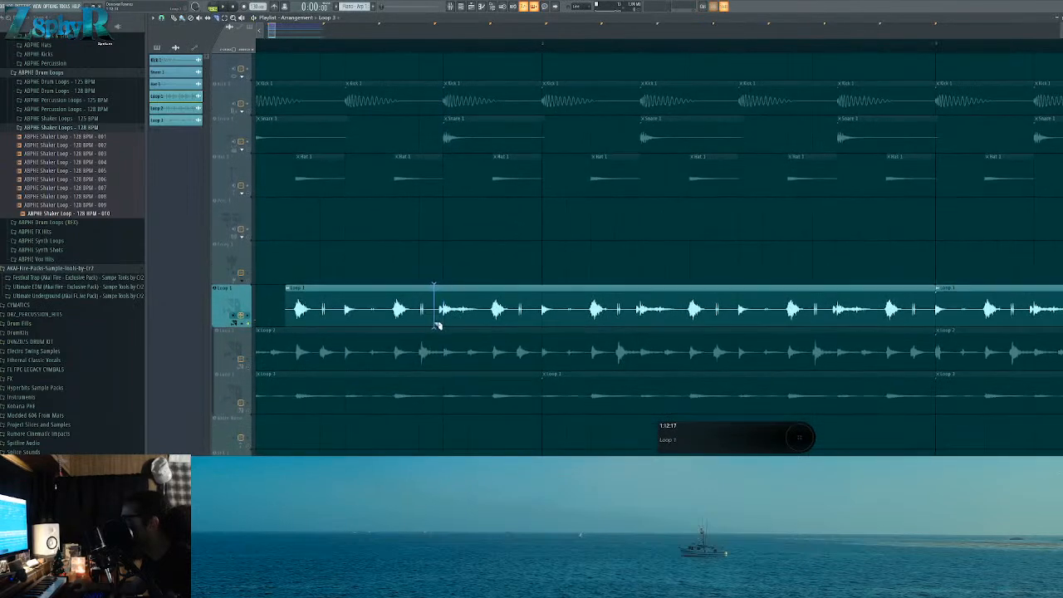
pyautogui.click(436, 324)
pyautogui.rightClick(467, 319)
pyautogui.scroll(-3, 555, 287)
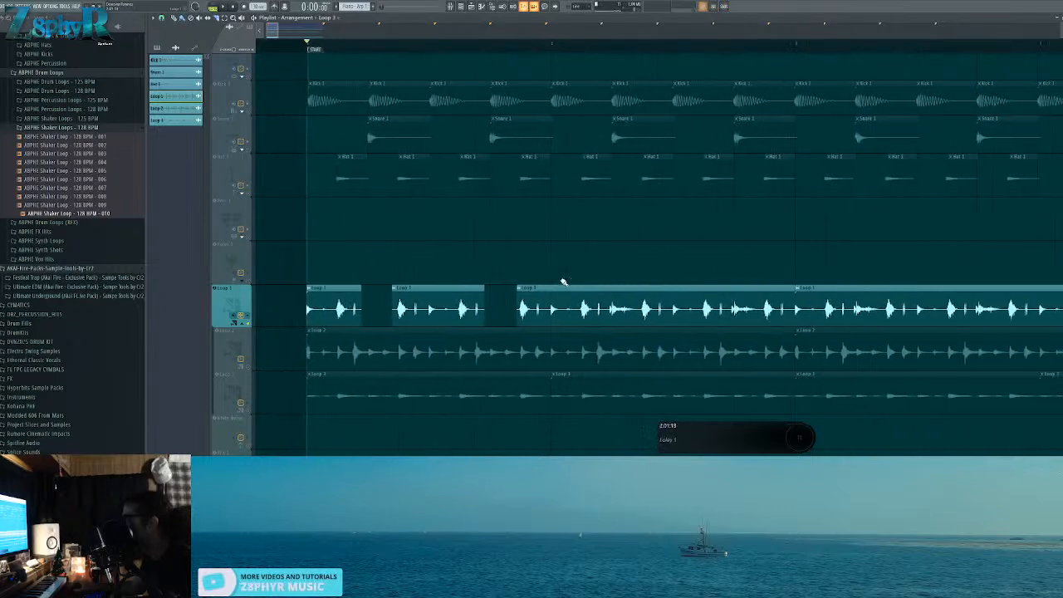
pyautogui.press('space')
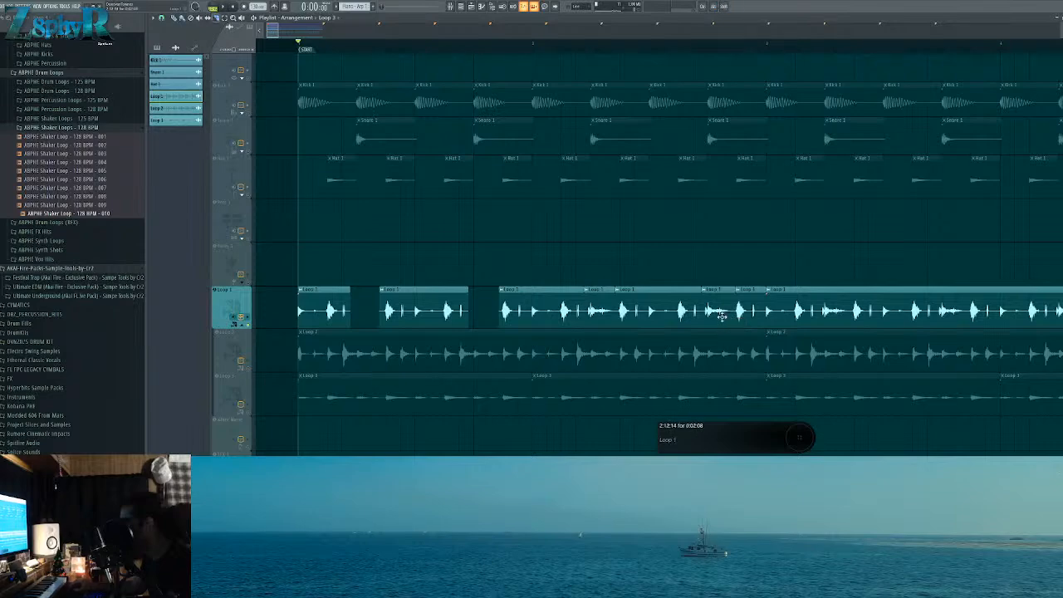
# Step: Select the chopped two-bar Loop 1 pieces and delete the unsliced Loop 1 clips that follow them
pyautogui.moveTo(763, 306); pyautogui.dragTo(314, 270)
pyautogui.scroll(-3, 656, 262)
pyautogui.rightClick(684, 307)
pyautogui.rightClick(873, 309)
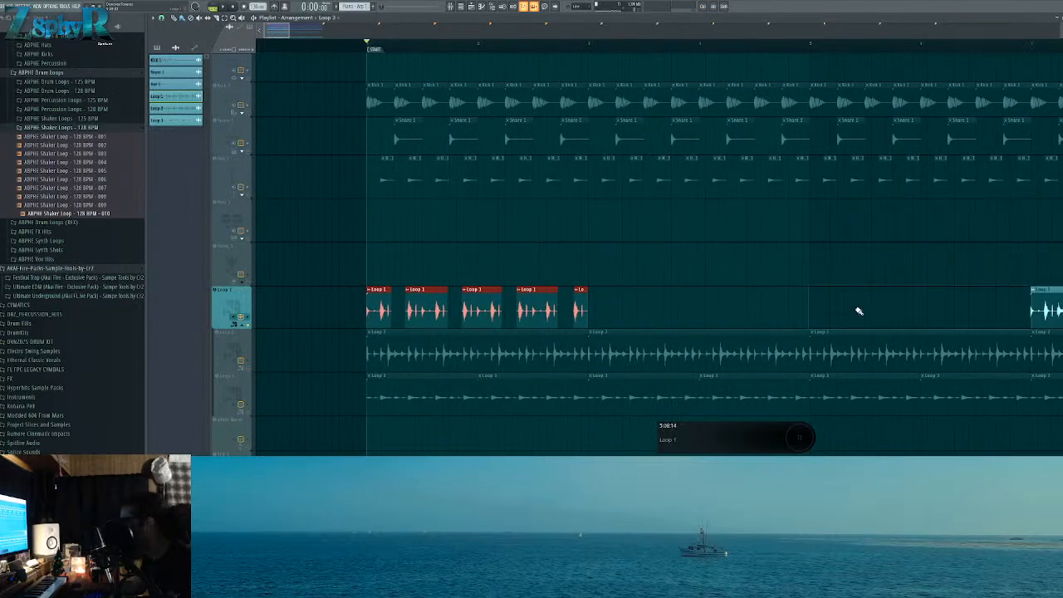
pyautogui.scroll(-5, 831, 307)
pyautogui.rightClick(868, 306)
# Step: Duplicate the chopped two-bar Loop 1 pattern until it covers the first 12 bars
pyautogui.scroll(5, 344, 277)
pyautogui.middleClick(581, 278)
pyautogui.moveTo(654, 310); pyautogui.dragTo(357, 295)
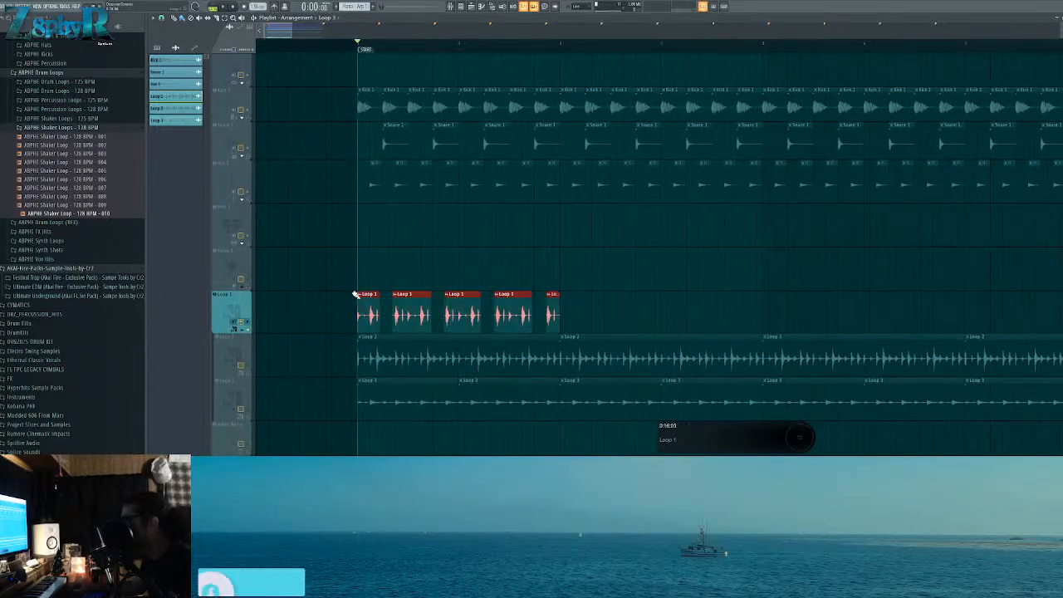
pyautogui.hotkey('ctrl', 'b')
pyautogui.moveTo(812, 316); pyautogui.dragTo(373, 304)
pyautogui.hotkey('ctrl', 'b')
pyautogui.scroll(-4, 689, 268)
pyautogui.scroll(-3, 656, 267)
pyautogui.hotkey('ctrl', 'b')
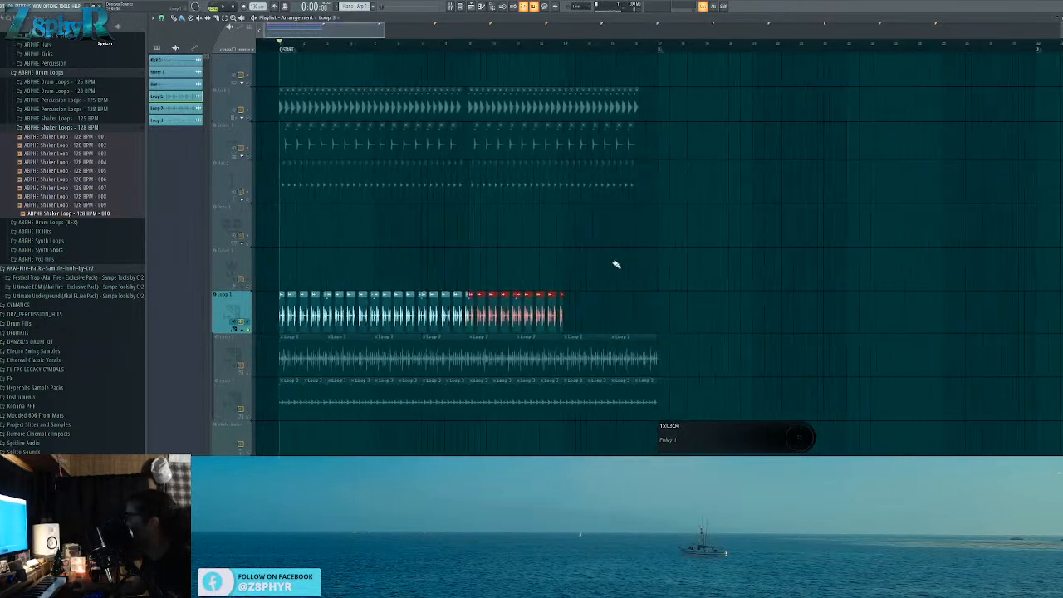
# Step: Redo the last Loop 1 copies so the chopped pattern fills all 16 bars, and clear the selection
pyautogui.hotkey('ctrl', 'b')
pyautogui.scroll(-2, 298, 264)
pyautogui.click(251, 286)
pyautogui.hotkey('ctrl', 'z')
pyautogui.hotkey('ctrl', 'z')
pyautogui.hscroll(2, 696, 267)
pyautogui.scroll(-4, 693, 266)
pyautogui.hotkey('ctrl', 'b')
pyautogui.hotkey('ctrl', 'b')
pyautogui.keyDown('ctrl'); pyautogui.click(575, 244); pyautogui.keyUp('ctrl')
pyautogui.scroll(-2, 357, 238)
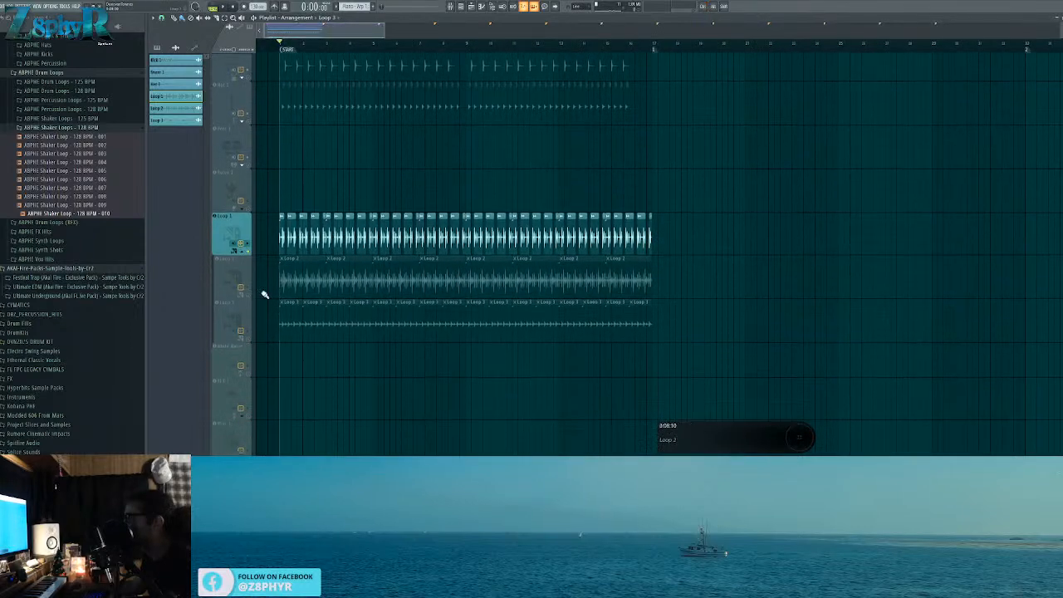
# Step: Solo the Loop 2 track, play it and open its channel settings
pyautogui.rightClick(249, 286)
pyautogui.press('space')
pyautogui.scroll(2, 266, 222)
pyautogui.scroll(3, 346, 208)
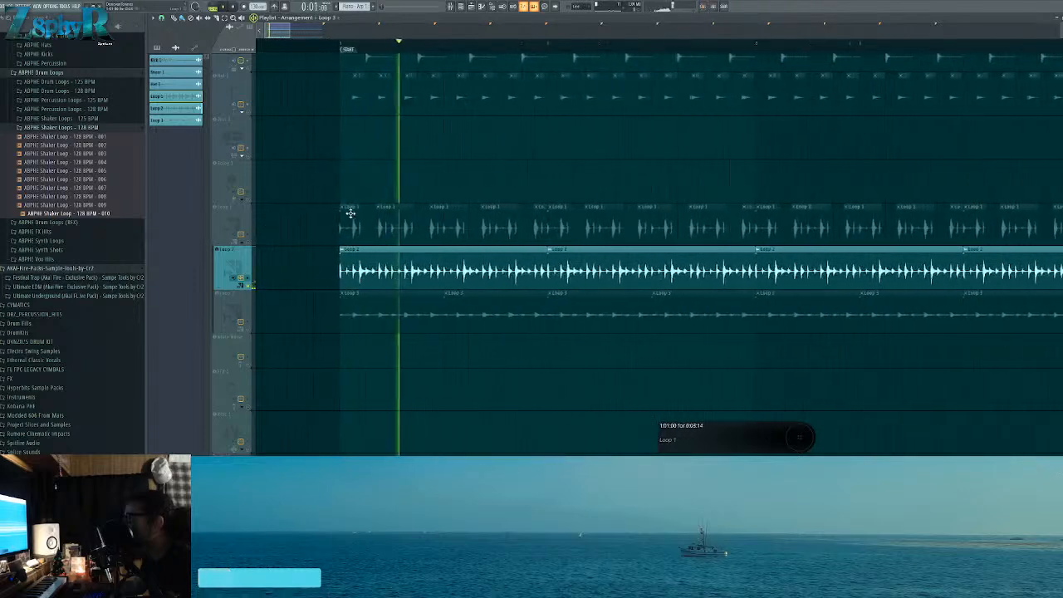
pyautogui.doubleClick(397, 243)
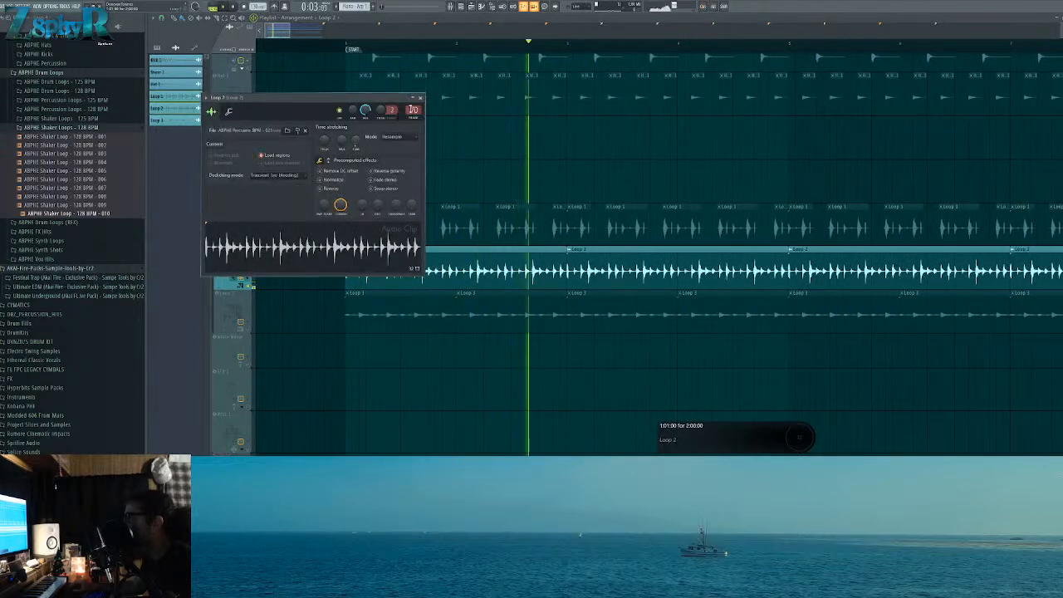
# Step: In the Loop 2 mixer track's EQ, raise the high-pass cutoff, boost the mids gently and cut the highs slightly
pyautogui.press('F9')
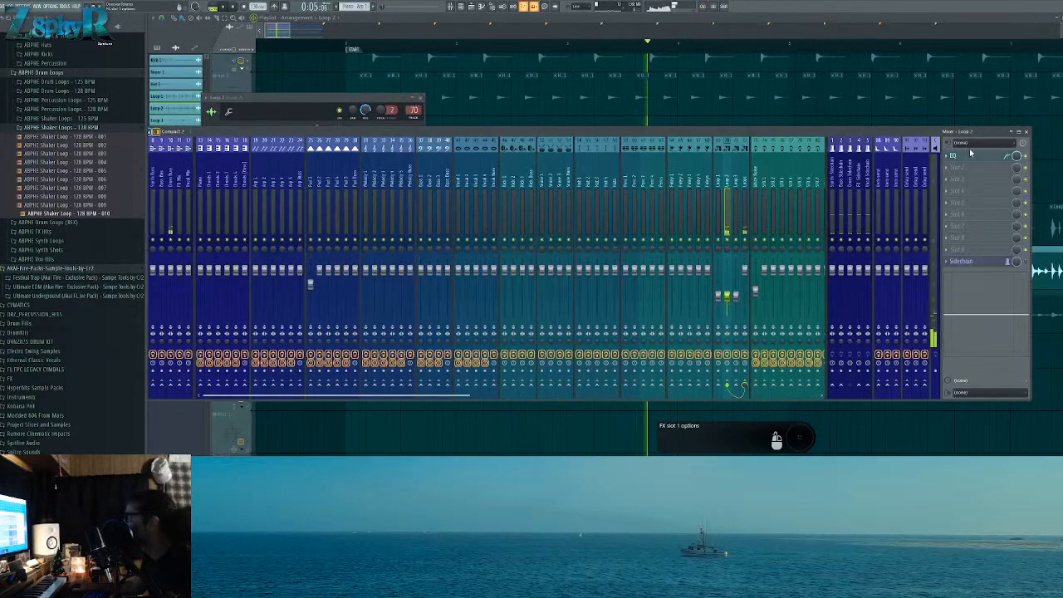
pyautogui.click(980, 156)
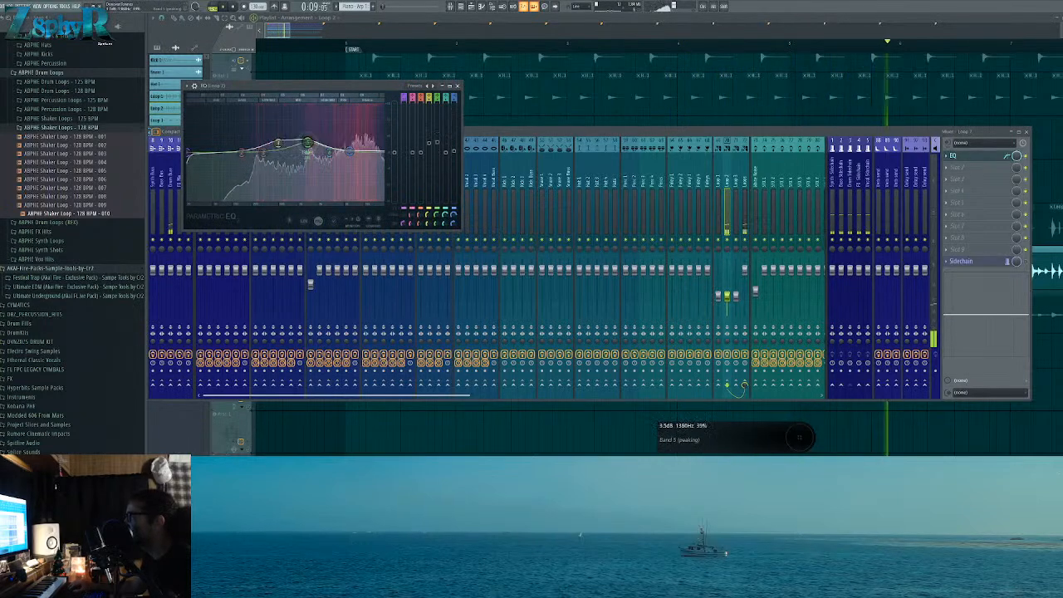
pyautogui.moveTo(189, 152); pyautogui.dragTo(235, 153)
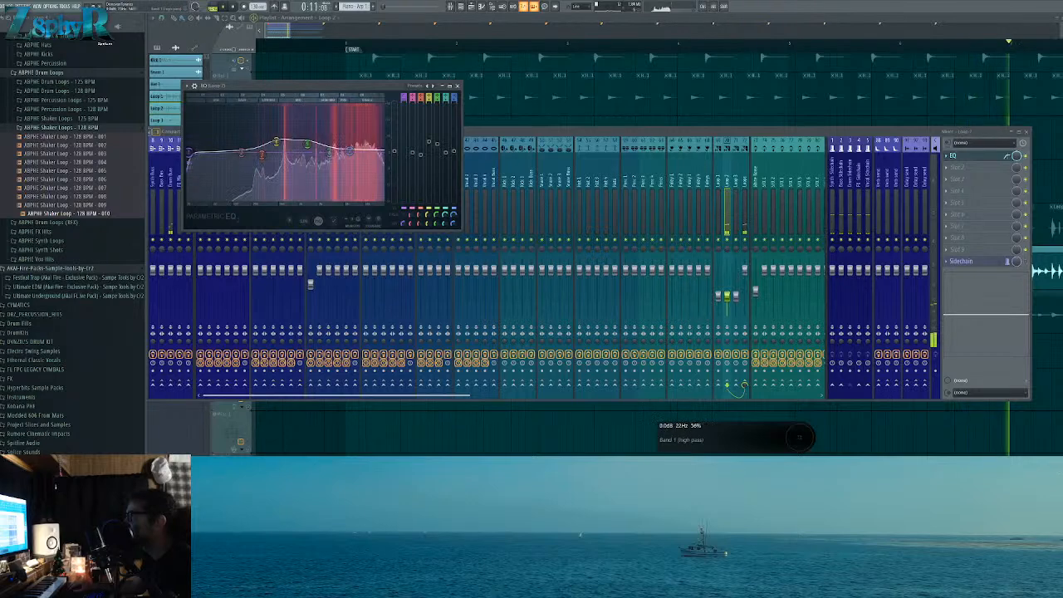
pyautogui.moveTo(350, 151); pyautogui.dragTo(355, 157)
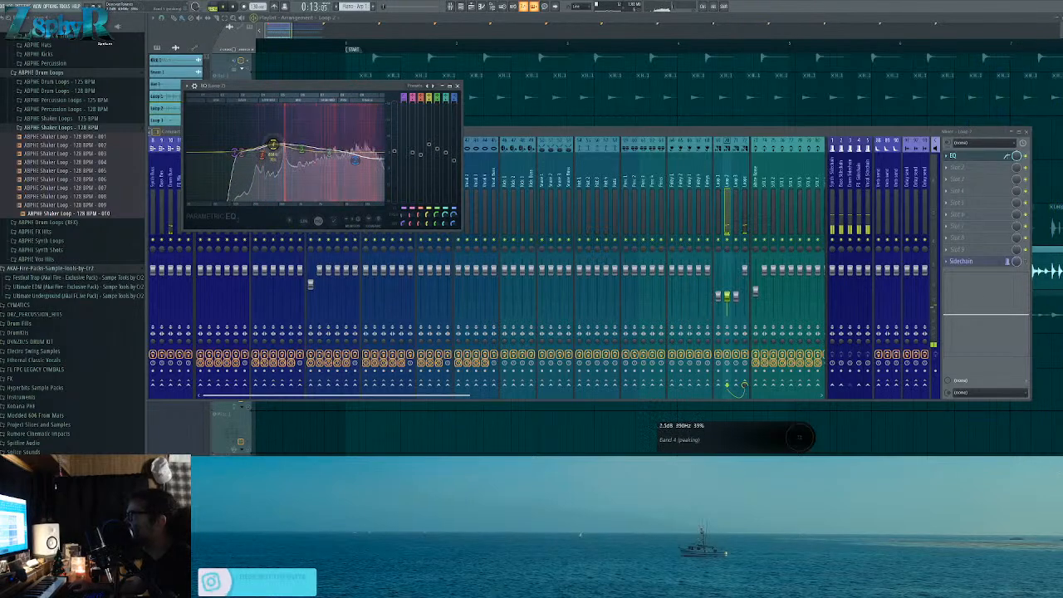
pyautogui.click(295, 30)
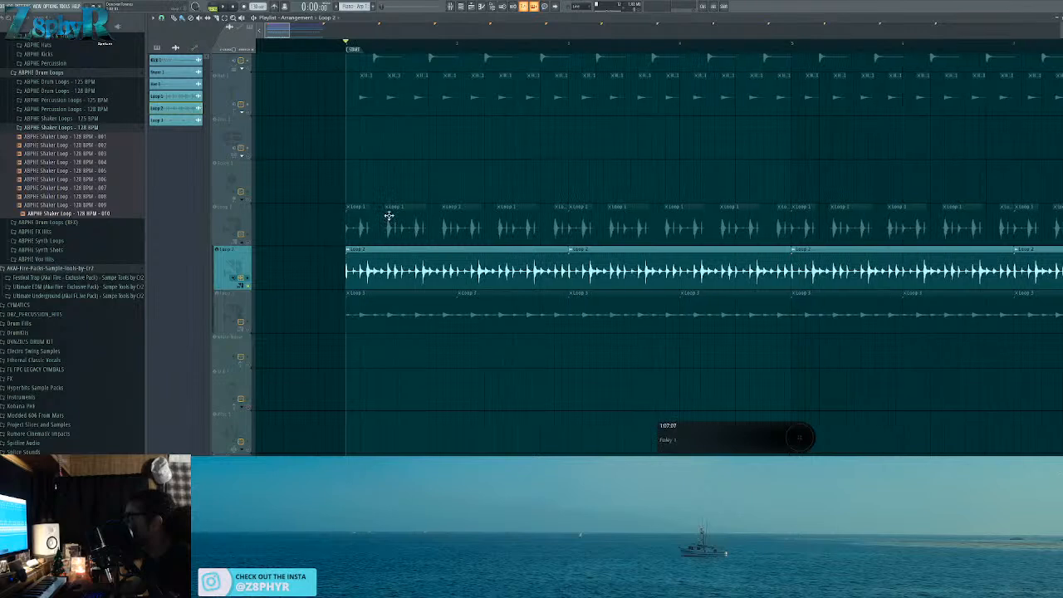
# Step: Solo Loop 3, raise its mixer fader slightly, and use its EQ to cut the lows and lift the highs
pyautogui.click(248, 328)
pyautogui.press('space')
pyautogui.doubleClick(391, 314)
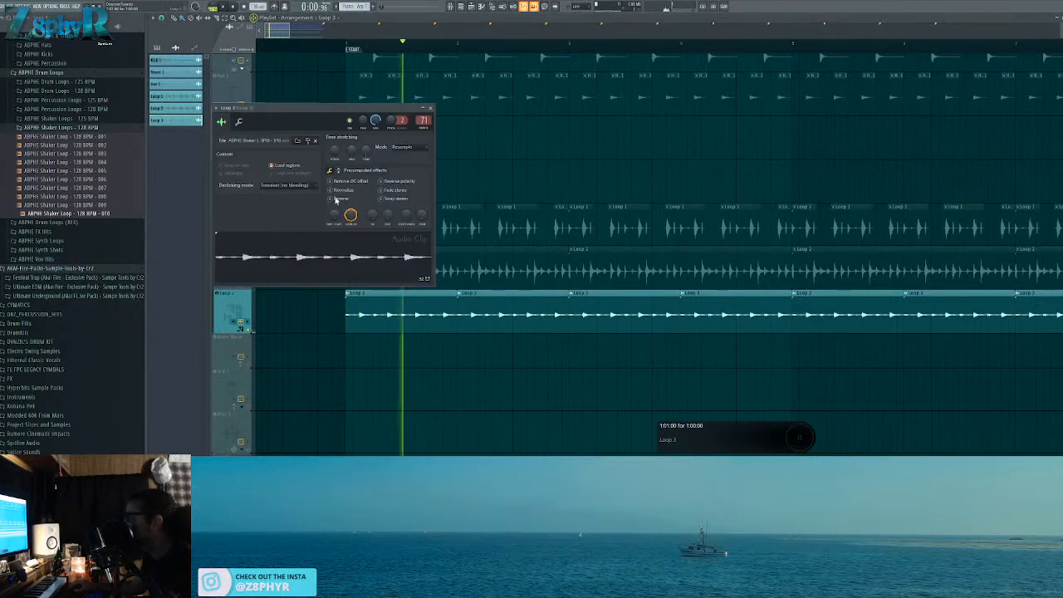
pyautogui.moveTo(736, 296); pyautogui.dragTo(736, 282)
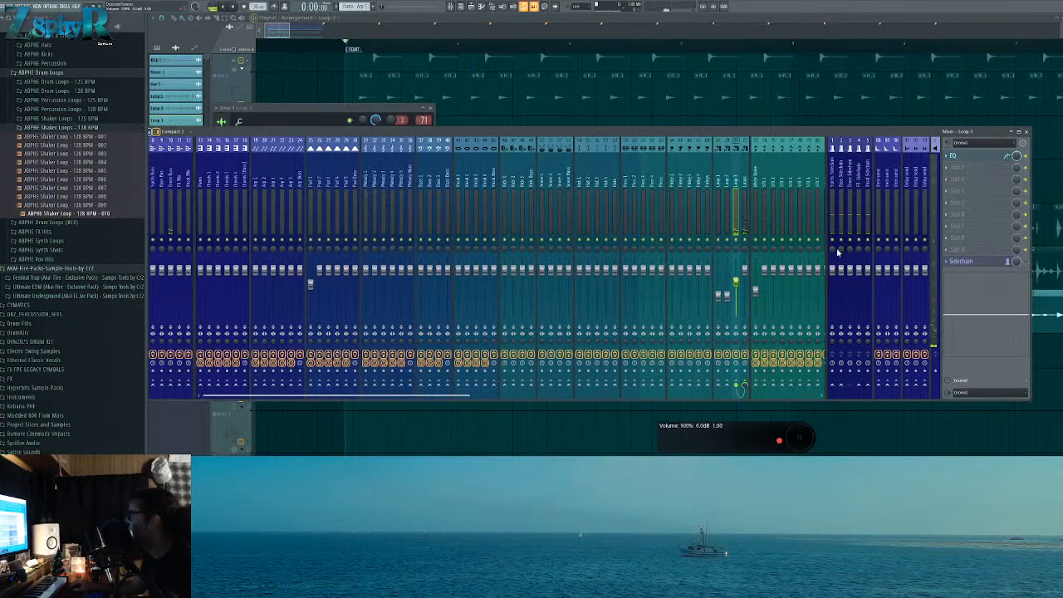
pyautogui.click(961, 163)
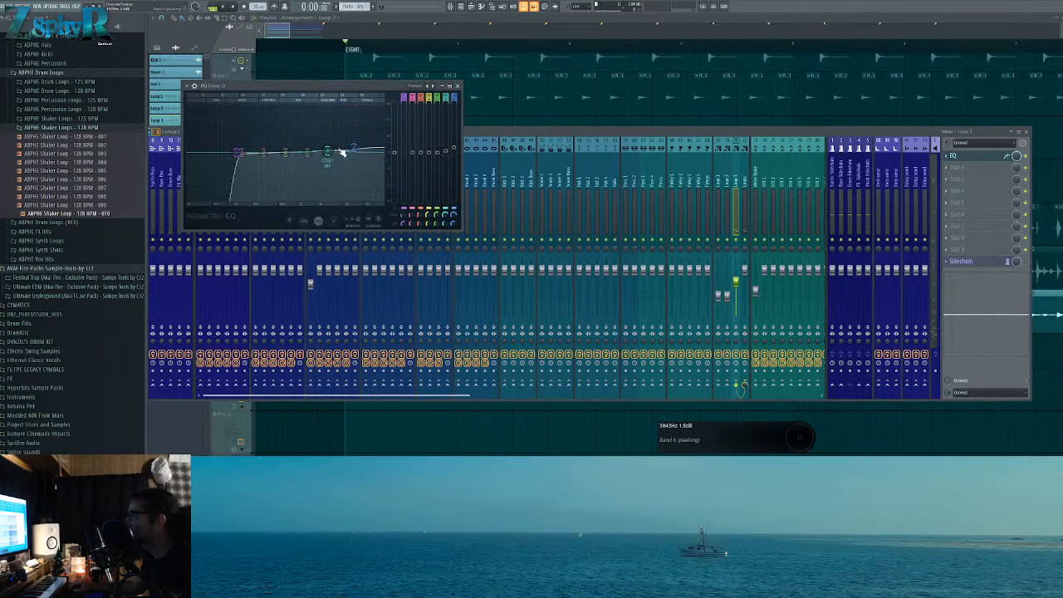
# Step: Add Fruity Stereo Shaper to the Loop 3 mixer track after the EQ and set its left/right delay to 5.1 ms left
pyautogui.click(976, 172)
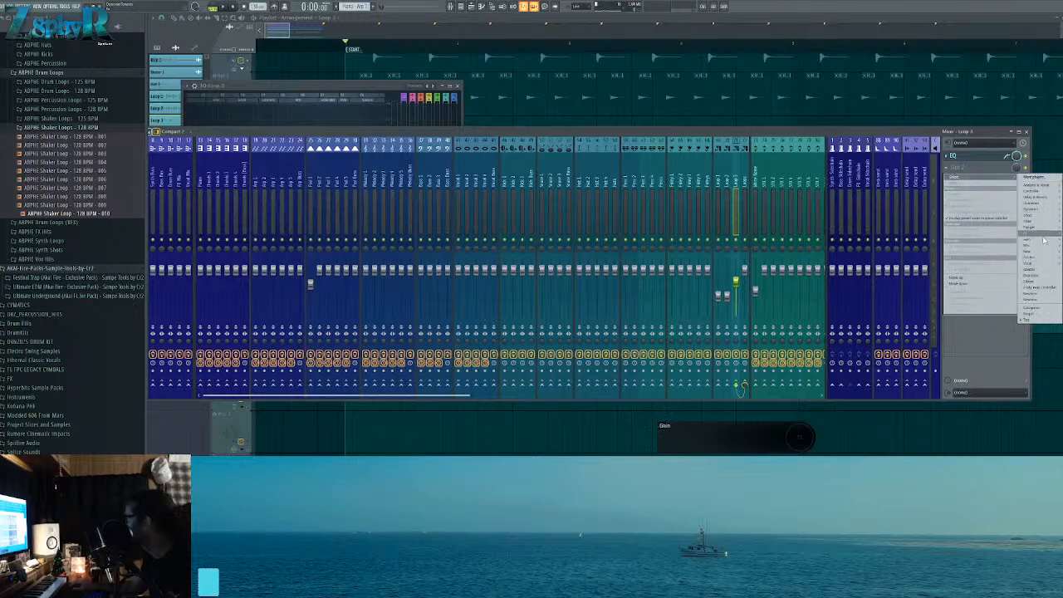
pyautogui.moveTo(1030, 241)
pyautogui.click(1001, 268)
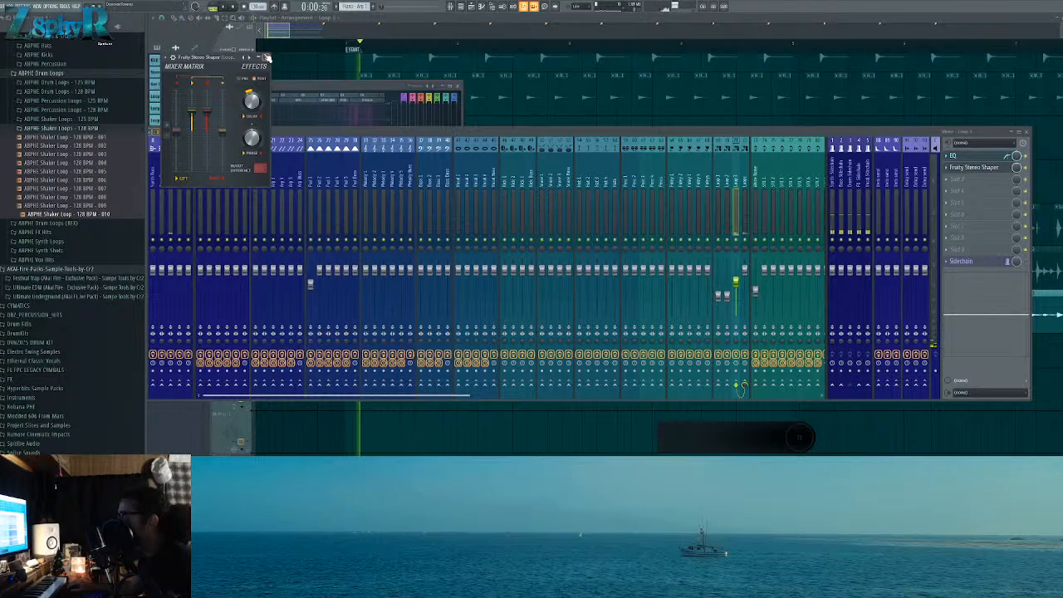
pyautogui.press('space')
pyautogui.moveTo(253, 101); pyautogui.dragTo(253, 113)
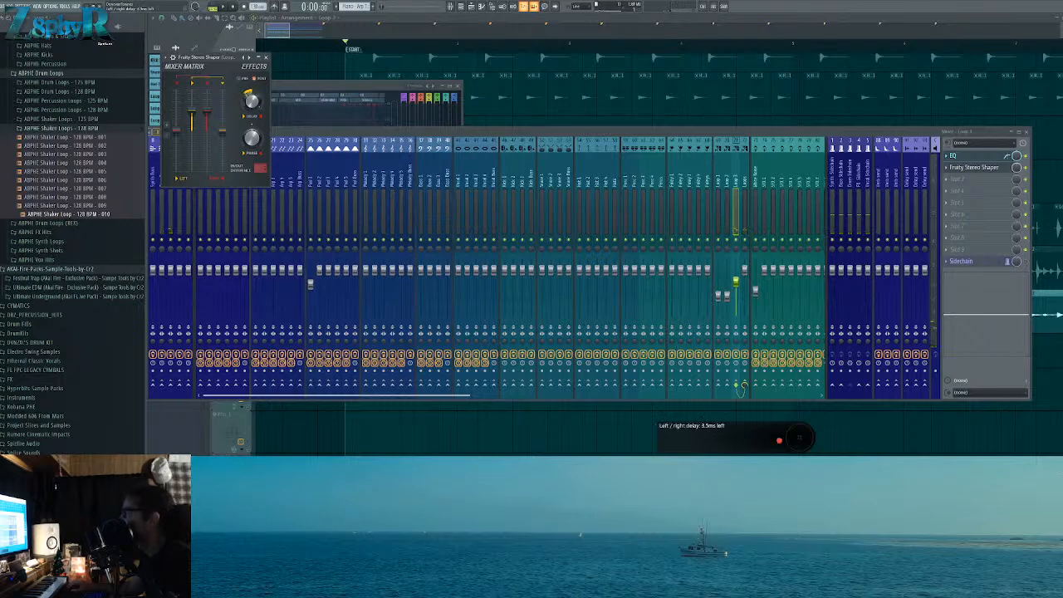
pyautogui.press('space')
pyautogui.moveTo(252, 101); pyautogui.dragTo(253, 108)
pyautogui.press('space')
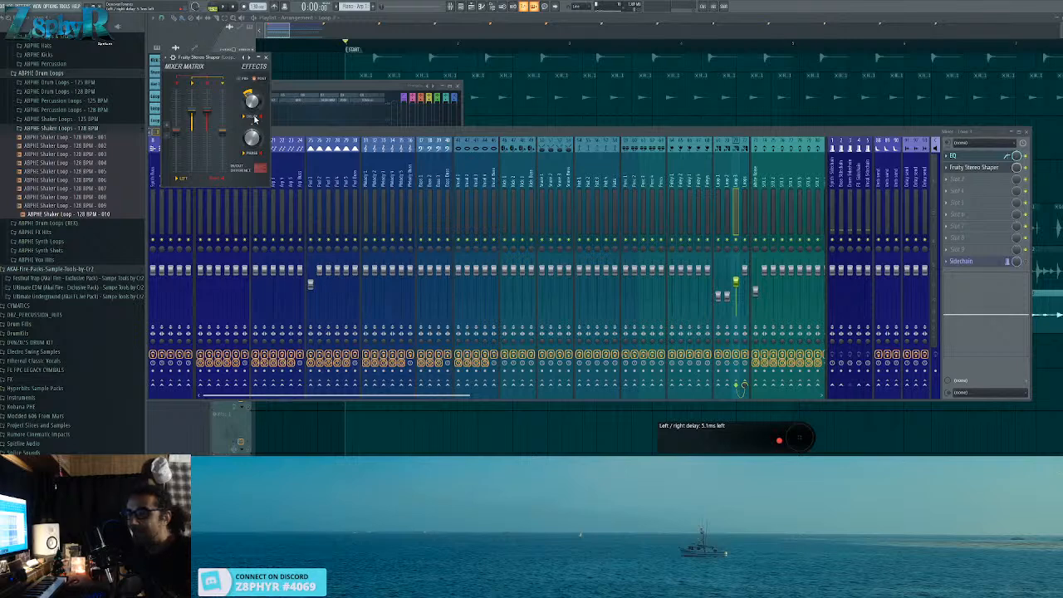
pyautogui.click(265, 58)
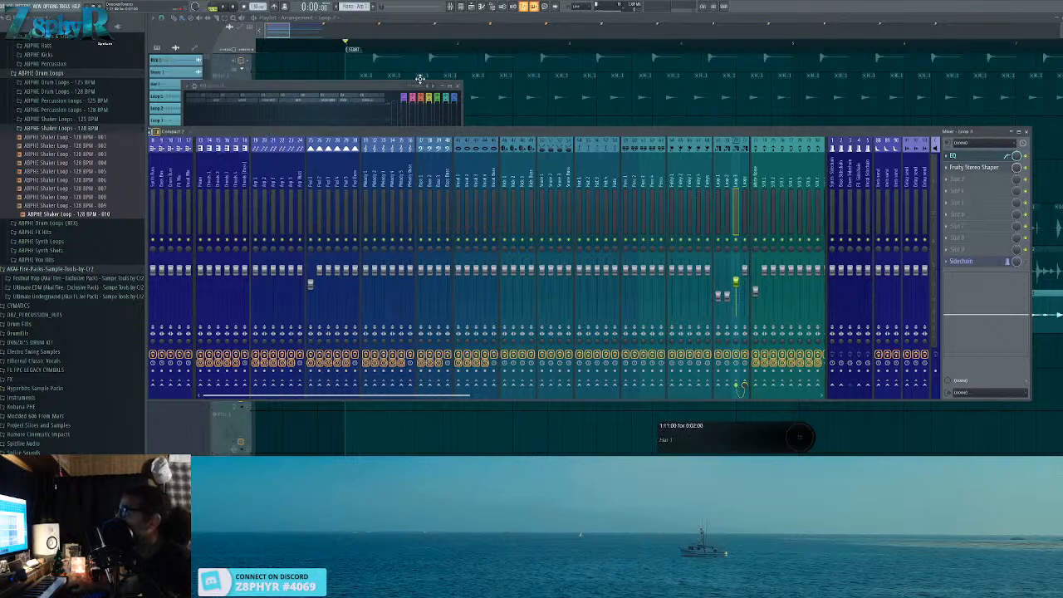
pyautogui.click(463, 91)
pyautogui.press('F9')
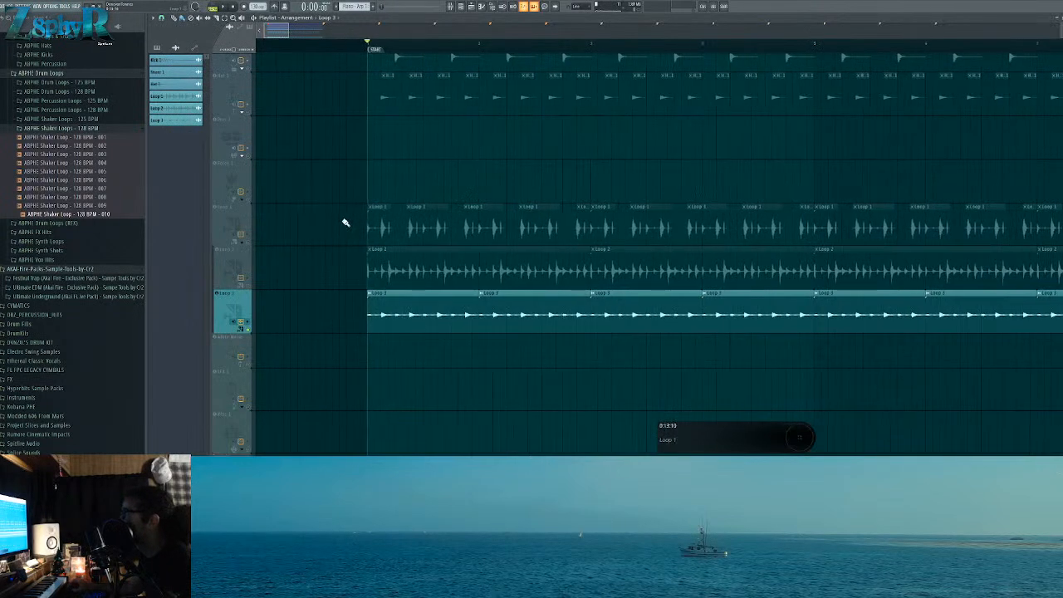
# Step: Unmute the three loop tracks and the rest of the arrangement, and play everything together
pyautogui.click(249, 330)
pyautogui.click(249, 287)
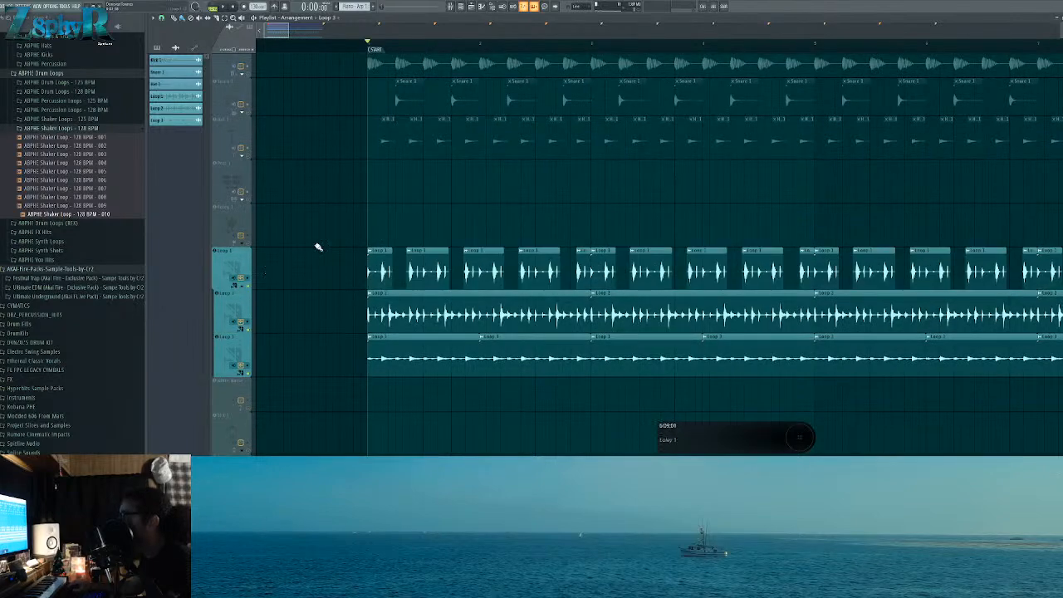
pyautogui.scroll(-3, 359, 227)
pyautogui.scroll(-5, 359, 226)
pyautogui.rightClick(250, 254)
pyautogui.press('space')
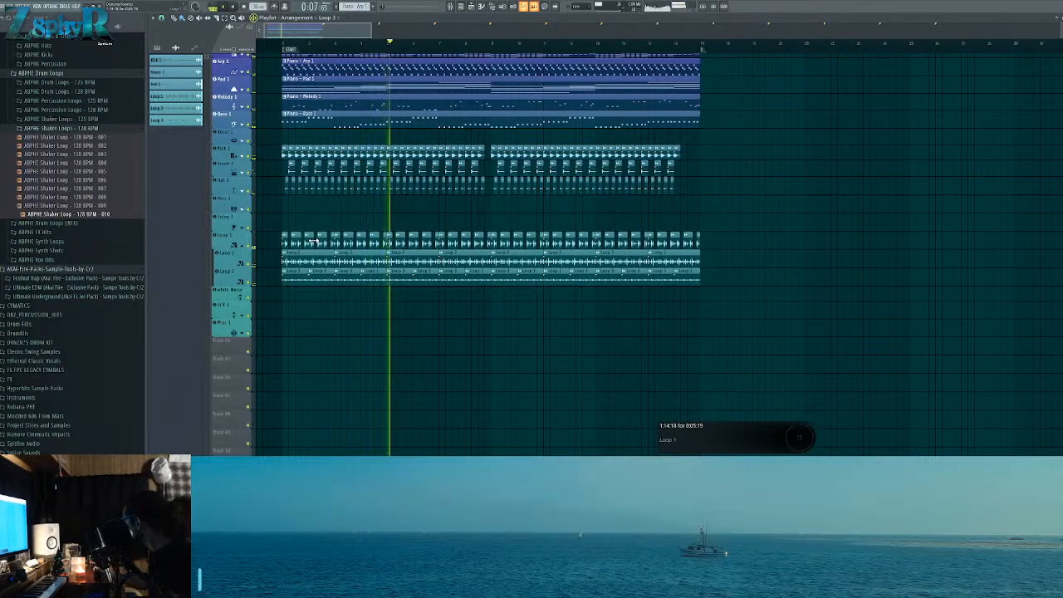
# Step: Mute the Pad 1, Piano and Melody 1 tracks while playing the arrangement from the start
pyautogui.scroll(3, 358, 198)
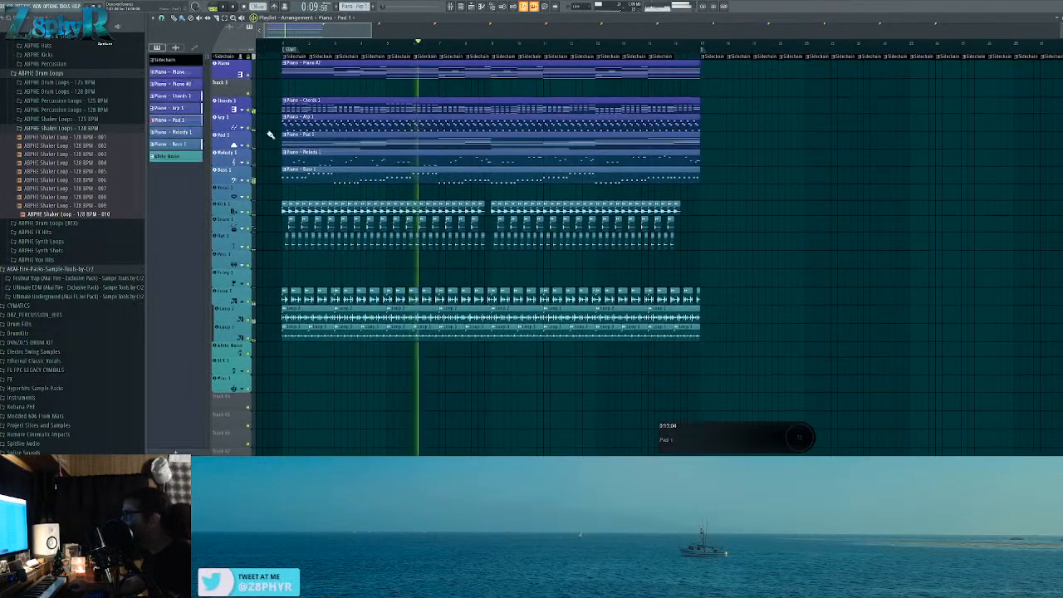
pyautogui.click(251, 144)
pyautogui.click(279, 50)
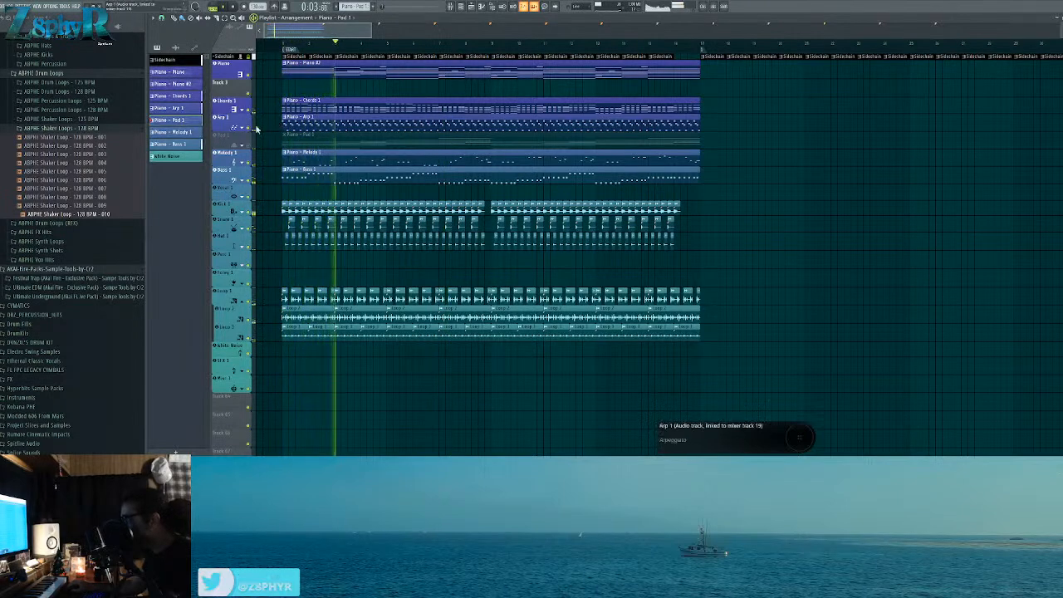
pyautogui.click(249, 76)
pyautogui.doubleClick(311, 161)
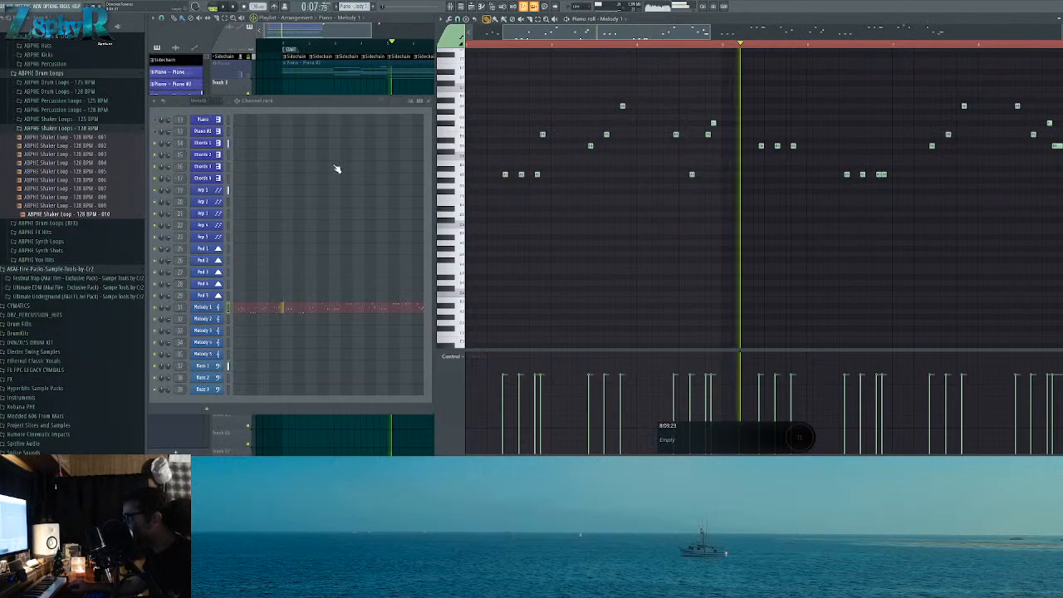
pyautogui.press('F5')
pyautogui.moveTo(249, 145); pyautogui.dragTo(249, 163)
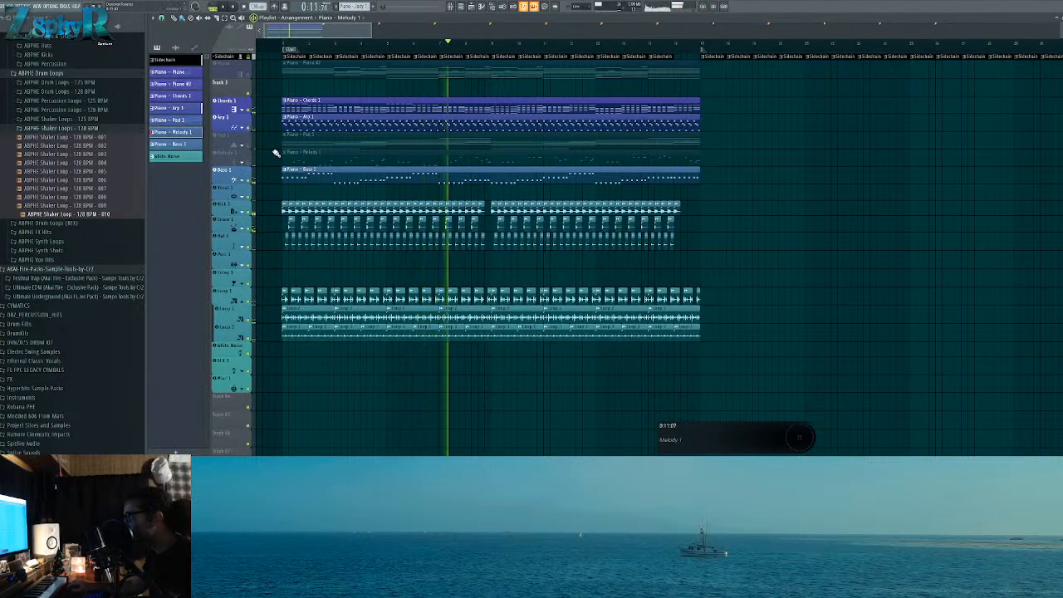
pyautogui.press('space')
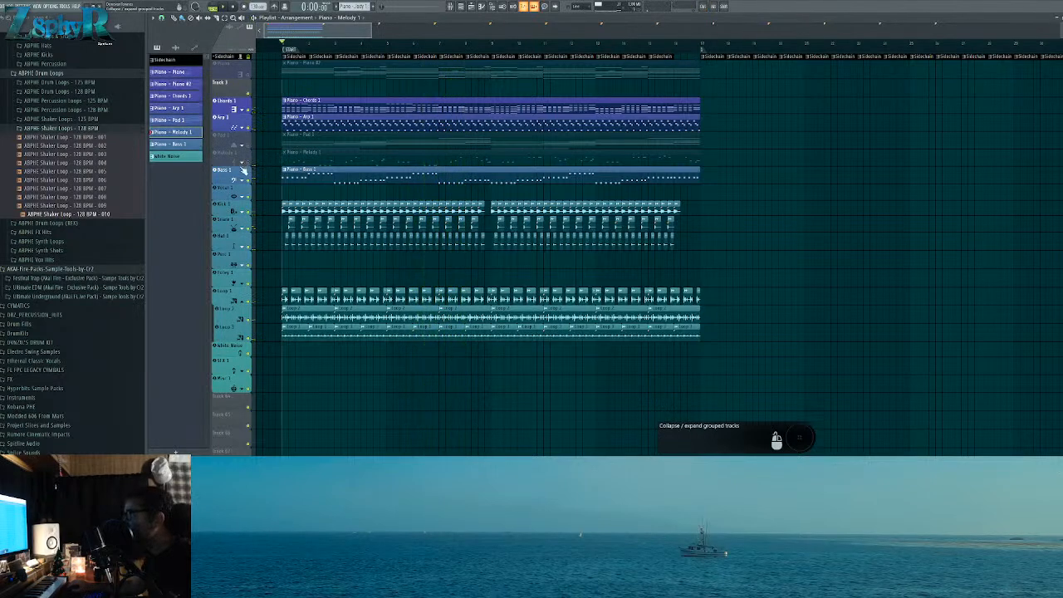
# Step: Insert an empty playlist track between the Melody 1 and Bass 1 tracks
pyautogui.rightClick(245, 168)
pyautogui.rightClick(235, 150)
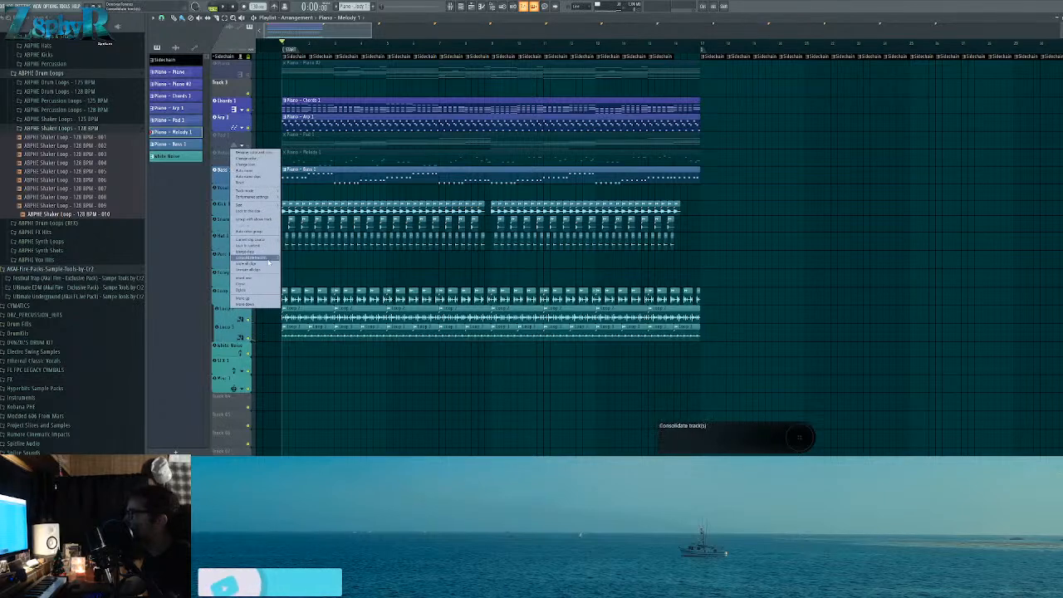
pyautogui.rightClick(225, 169)
pyautogui.click(262, 301)
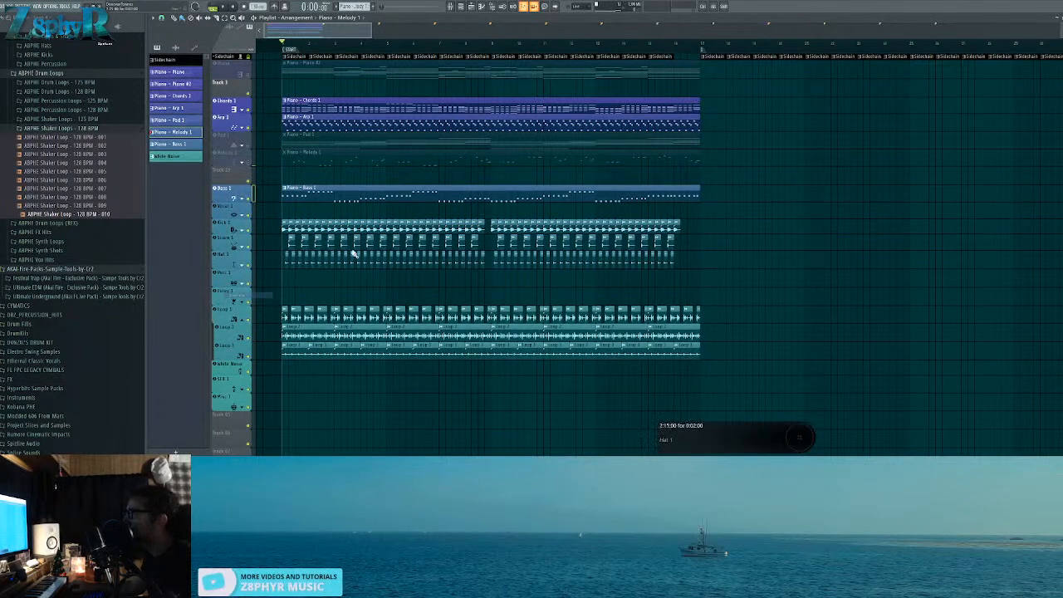
# Step: Try the Melody 1 clip on the new track, look at its notes, and return it to its own track
pyautogui.moveTo(303, 153); pyautogui.dragTo(286, 169)
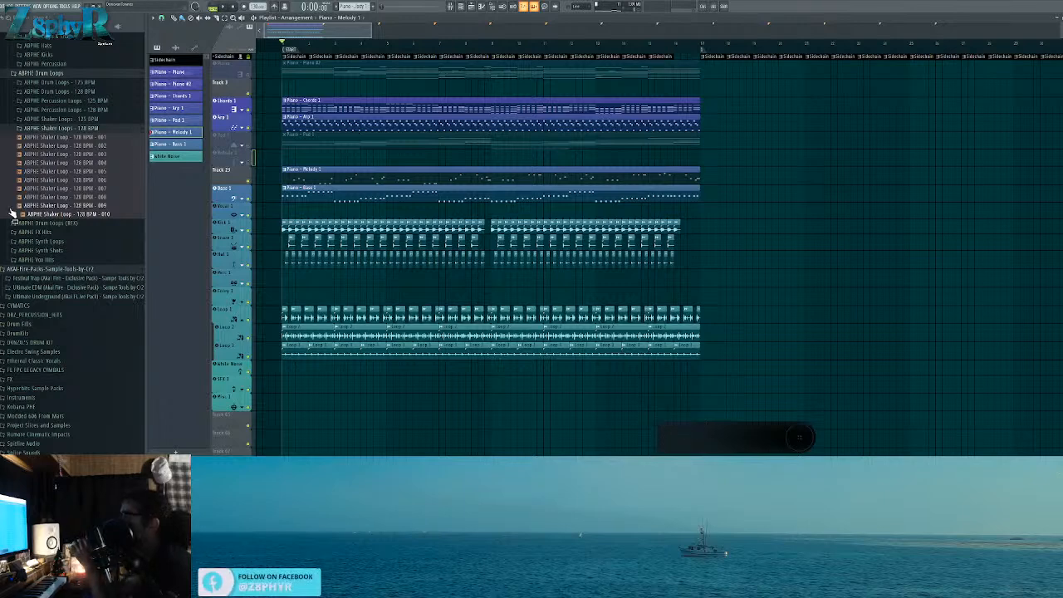
pyautogui.doubleClick(408, 168)
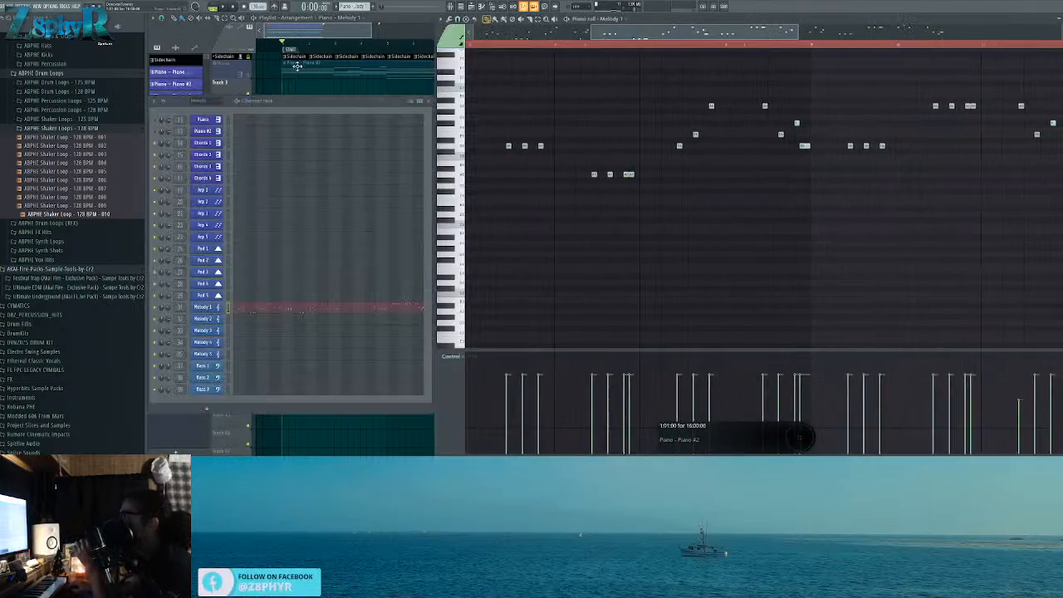
pyautogui.click(290, 72)
pyautogui.moveTo(302, 181); pyautogui.dragTo(301, 161)
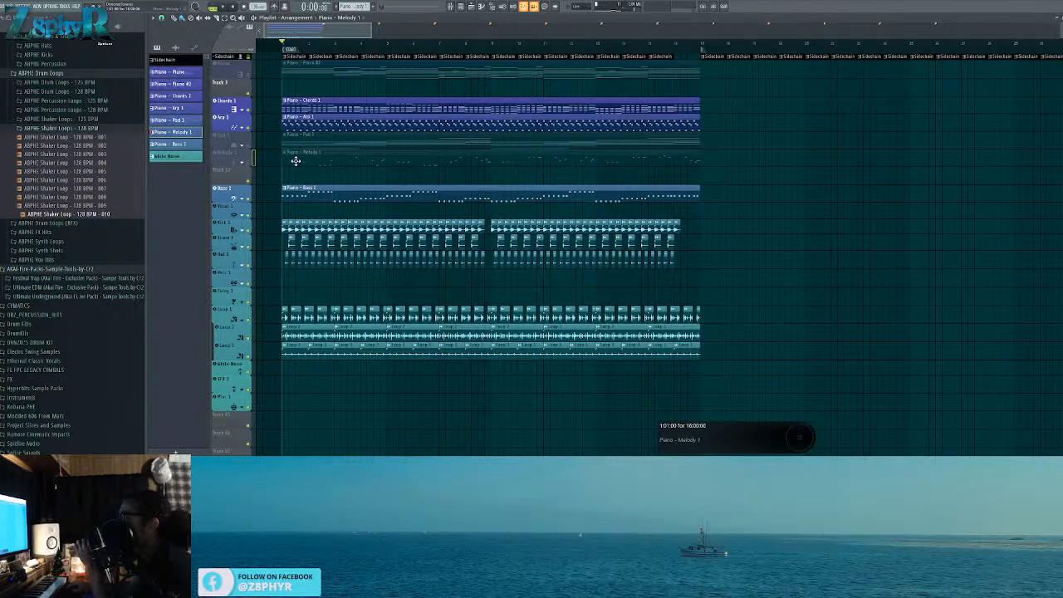
# Step: Delete all the notes of the Melody 1 pattern in the piano roll and return to the playlist
pyautogui.doubleClick(295, 161)
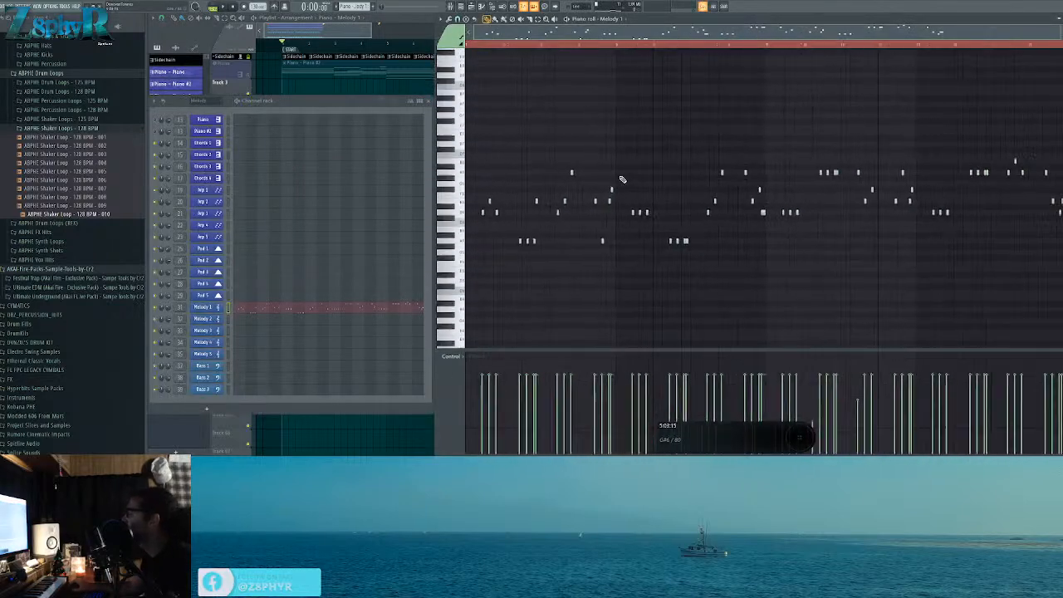
pyautogui.moveTo(989, 113); pyautogui.dragTo(490, 277)
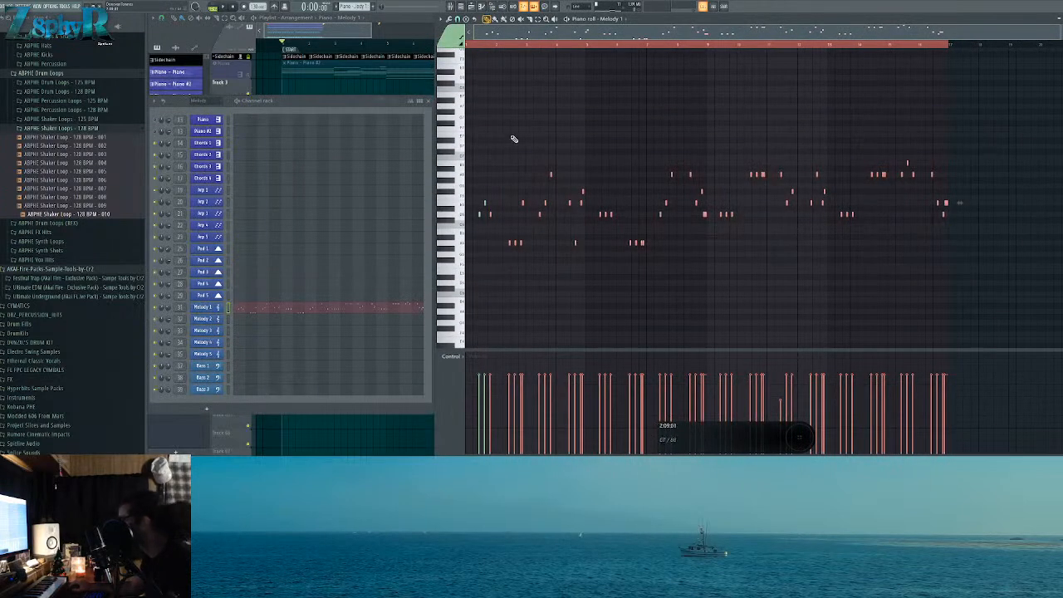
pyautogui.moveTo(473, 104); pyautogui.dragTo(981, 275)
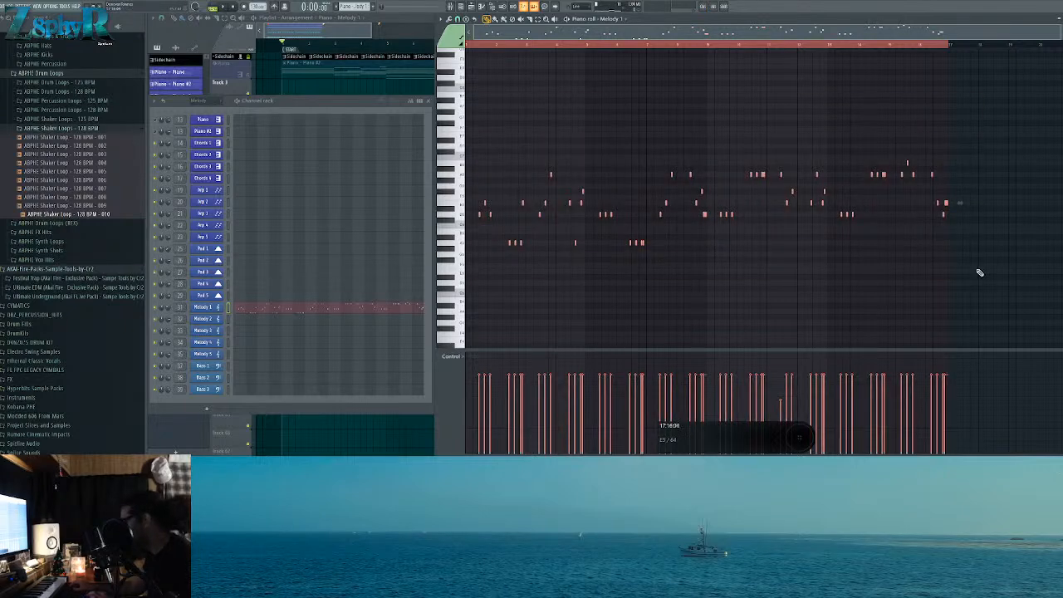
pyautogui.press('Delete')
pyautogui.click(245, 83)
# Step: Play the arrangement from the start and unmute the Melody 1 track
pyautogui.scroll(4, 357, 148)
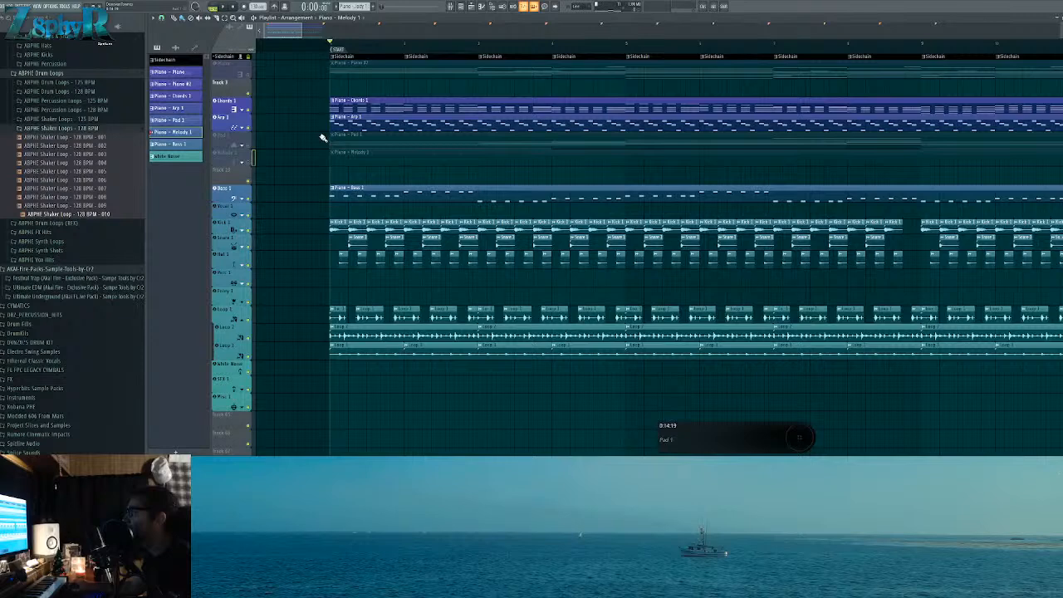
pyautogui.press('space')
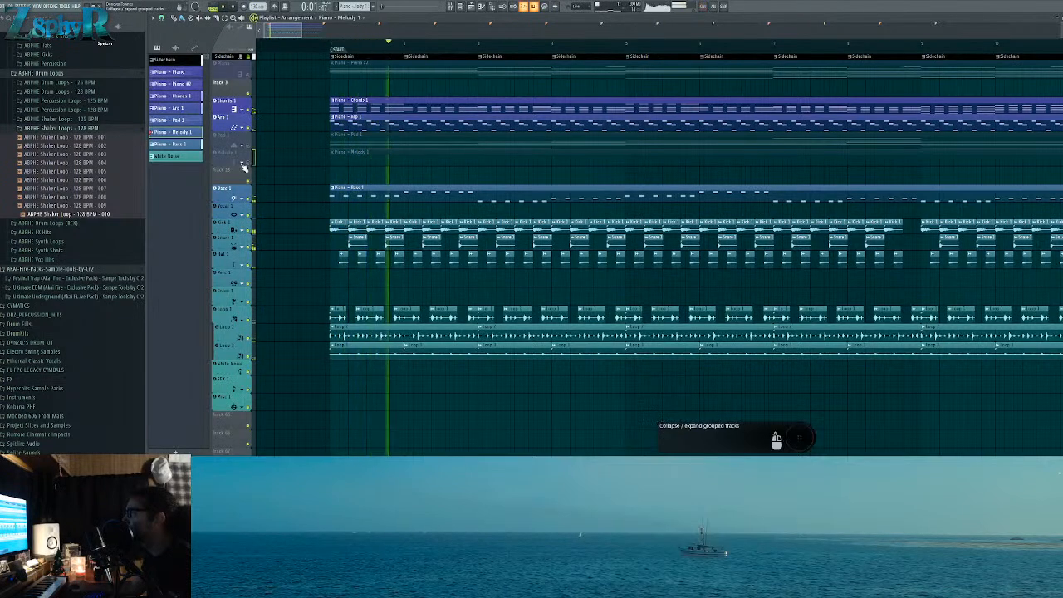
pyautogui.click(247, 163)
pyautogui.press('space')
# Step: Open the empty piano roll of the Melody 1 channel from the channel rack
pyautogui.press('F6')
pyautogui.rightClick(214, 308)
pyautogui.click(241, 307)
pyautogui.rightClick(213, 308)
pyautogui.click(241, 307)
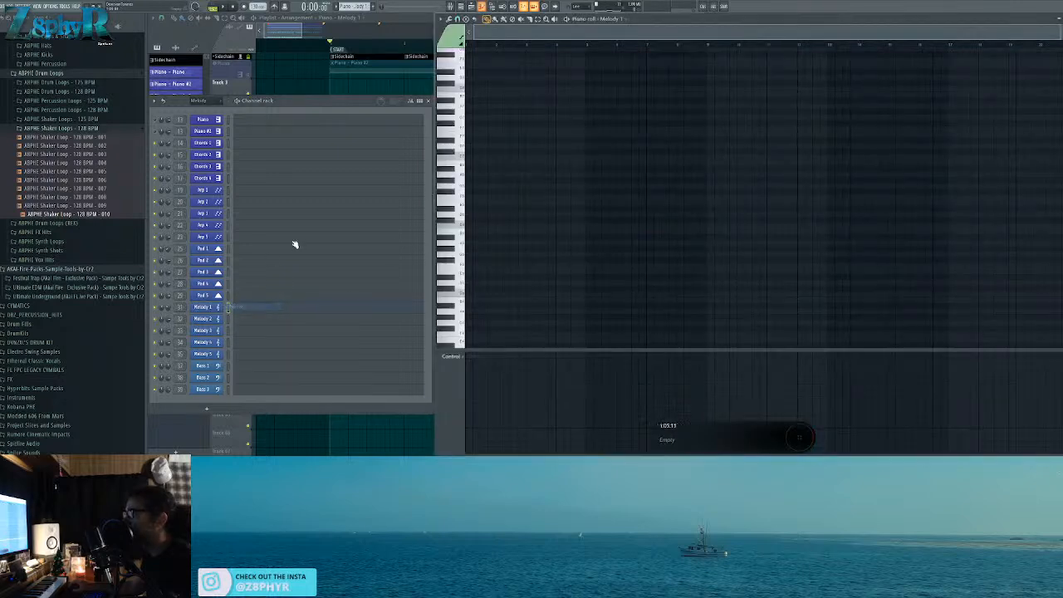
pyautogui.scroll(2, 461, 217)
pyautogui.click(462, 196)
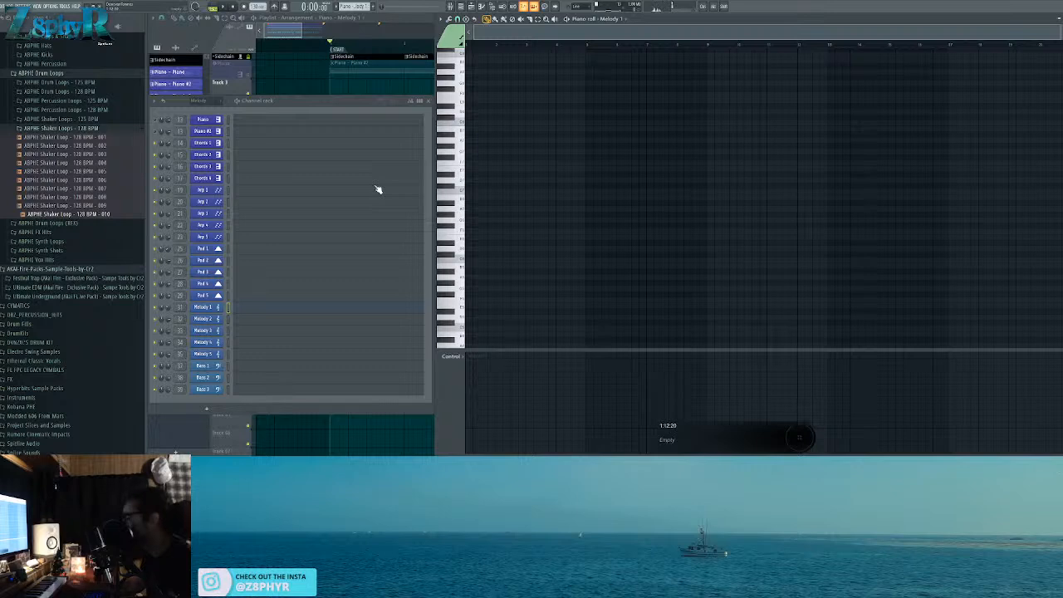
# Step: Play the arrangement twice while trying out melody ideas with the Melody 1 sound on the MIDI keyboard
pyautogui.press('space')
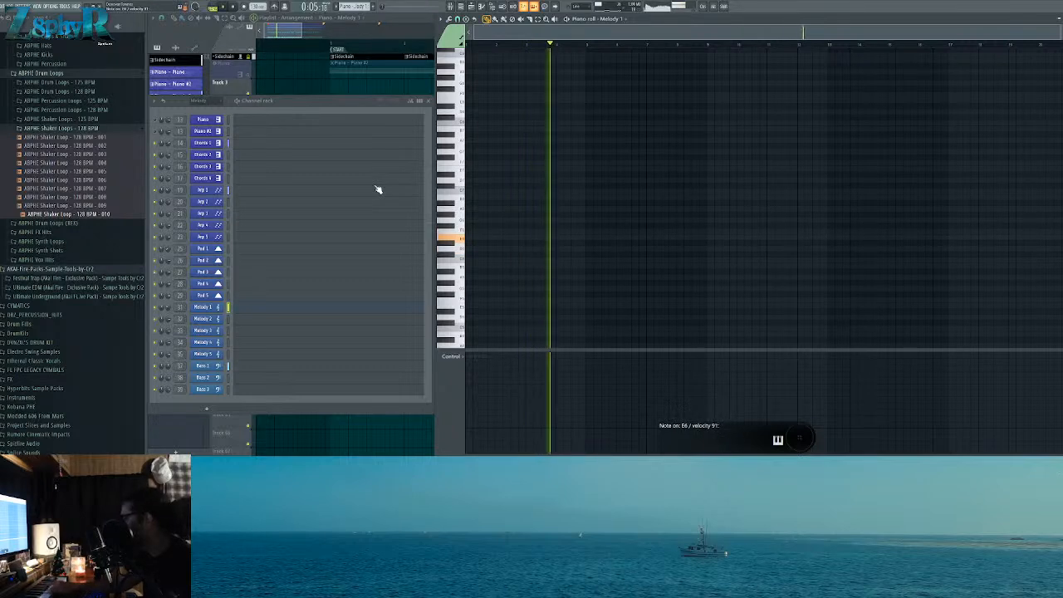
pyautogui.press('space')
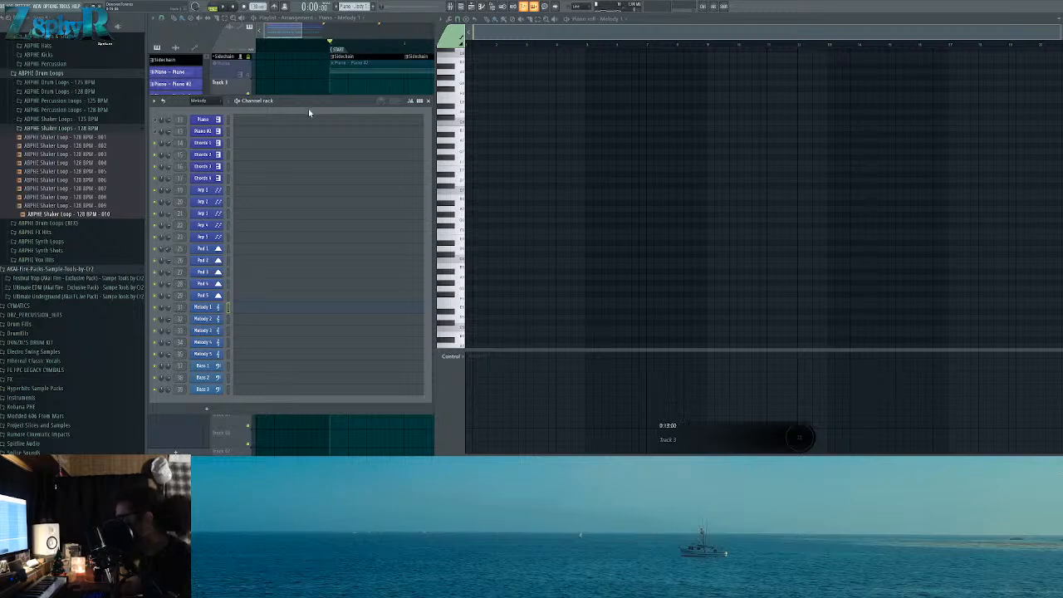
pyautogui.press('space')
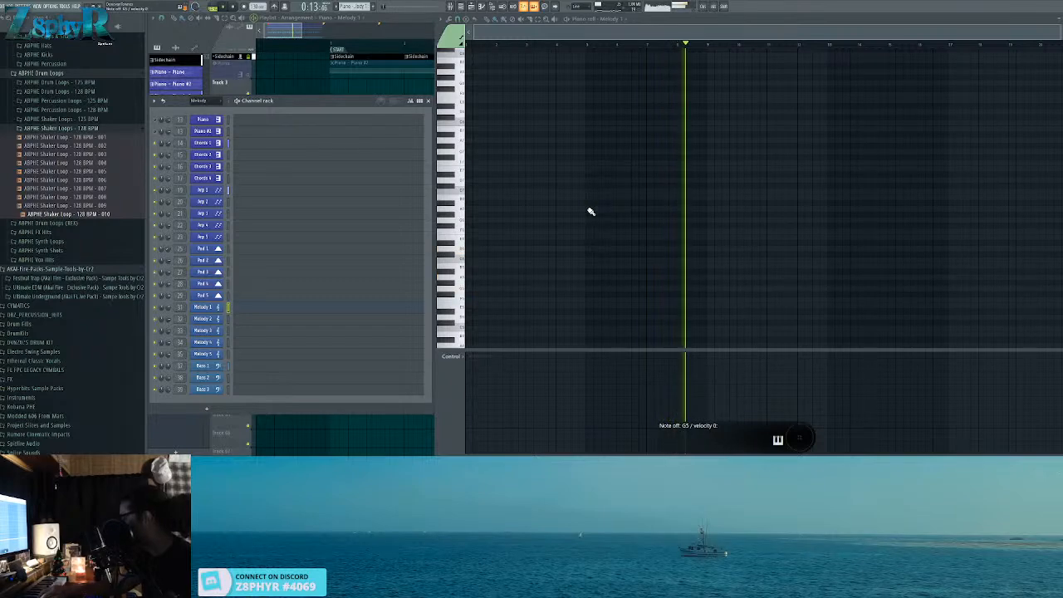
pyautogui.press('space')
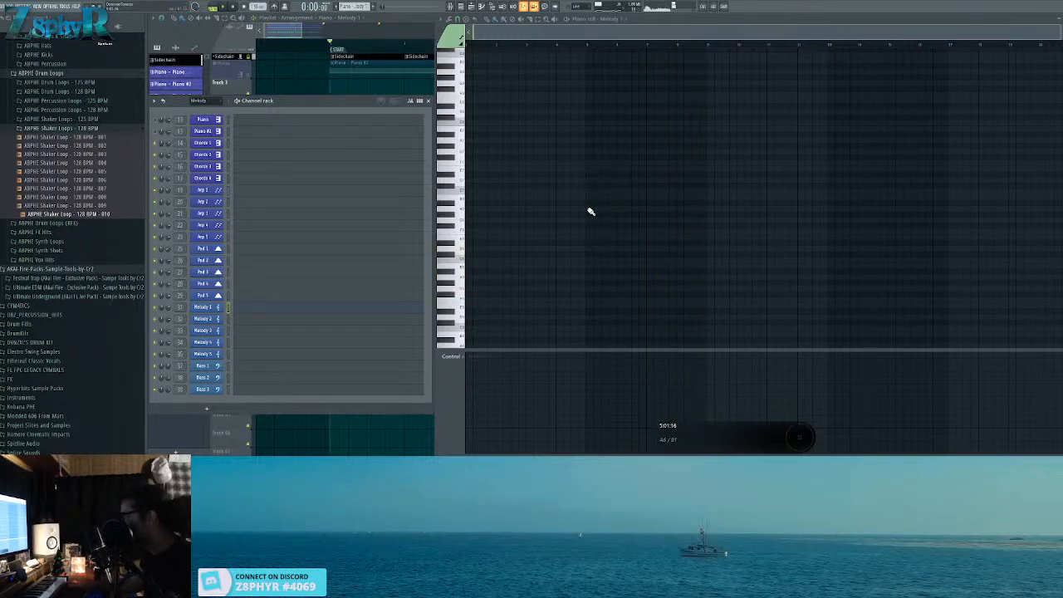
# Step: Set the playlist time selection to the whole 16-bar section, from bar 1 to bar 17, and deselect the clips
pyautogui.click(304, 48)
pyautogui.scroll(-5, 399, 45)
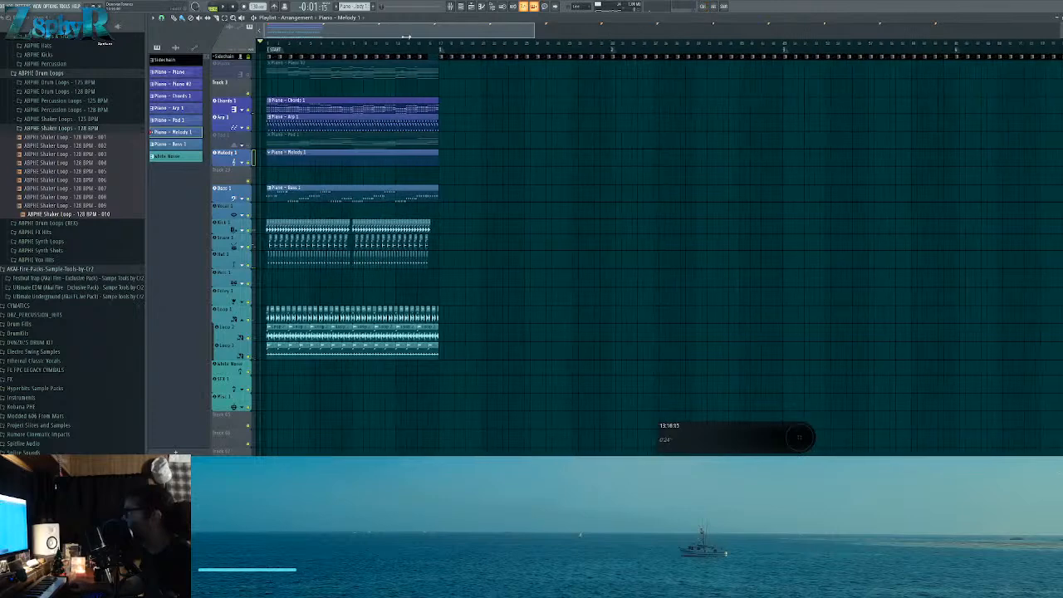
pyautogui.keyDown('ctrl'); pyautogui.moveTo(439, 46); pyautogui.dragTo(261, 46); pyautogui.keyUp('ctrl')
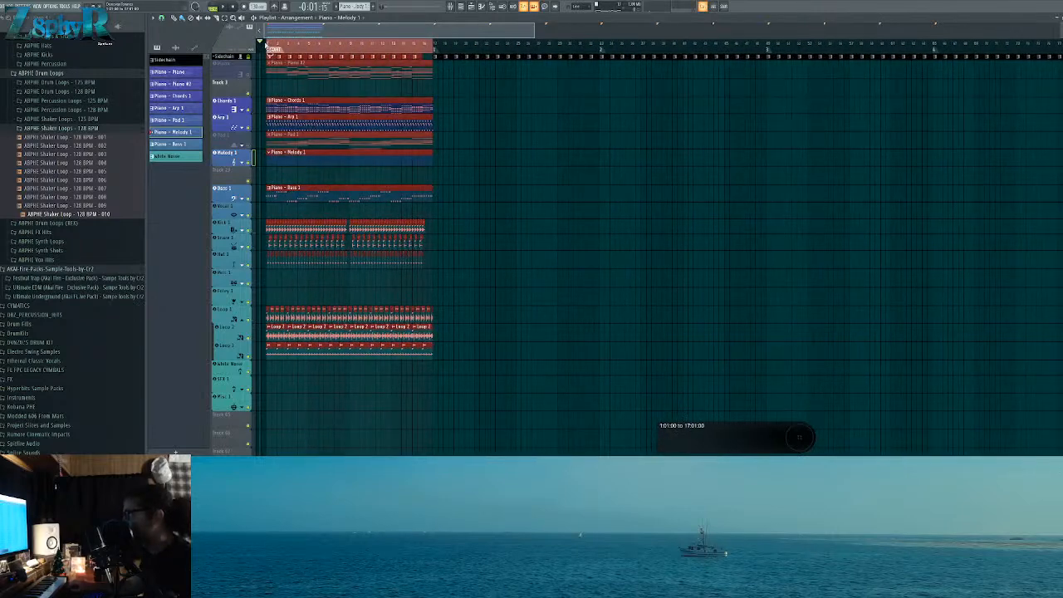
pyautogui.keyDown('ctrl'); pyautogui.click(352, 83); pyautogui.keyUp('ctrl')
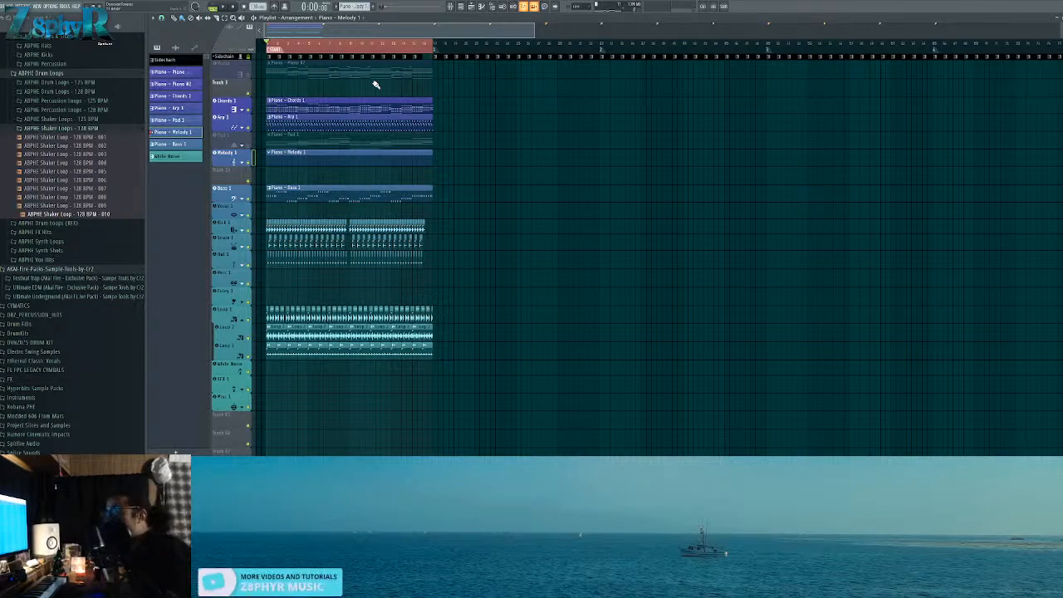
# Step: Move the channel rack lower over the playlist, reopen the Melody 1 piano roll, and audition the G6 key
pyautogui.press('F6')
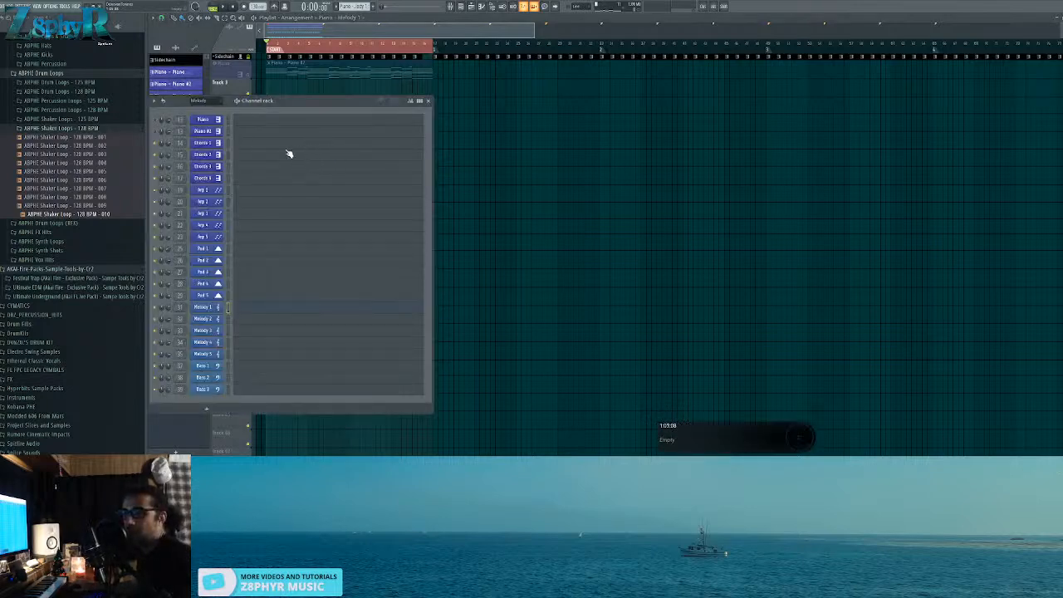
pyautogui.moveTo(323, 104); pyautogui.dragTo(323, 147)
pyautogui.press('F6')
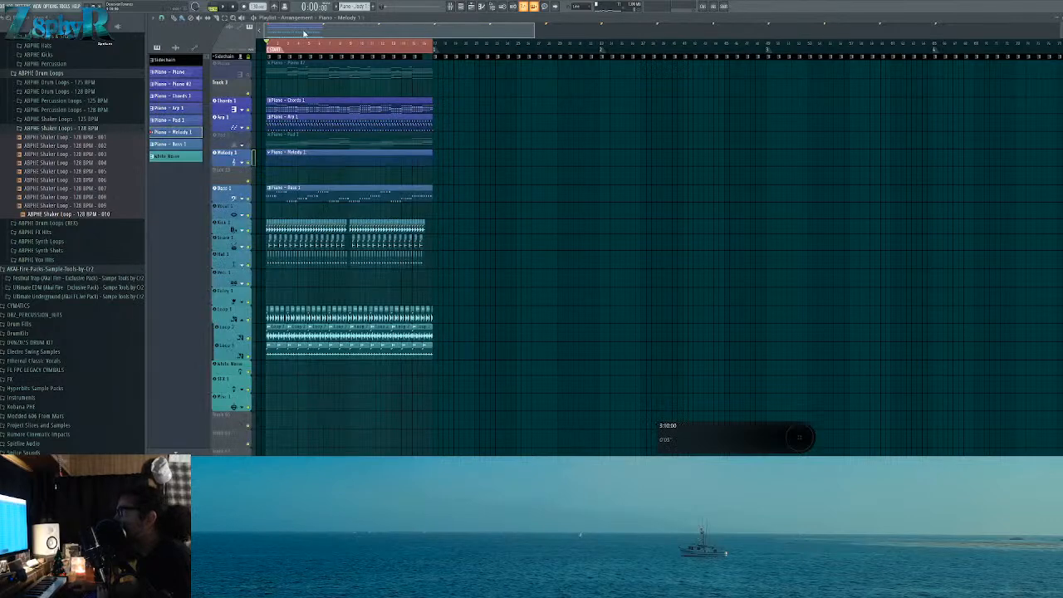
pyautogui.press('F6')
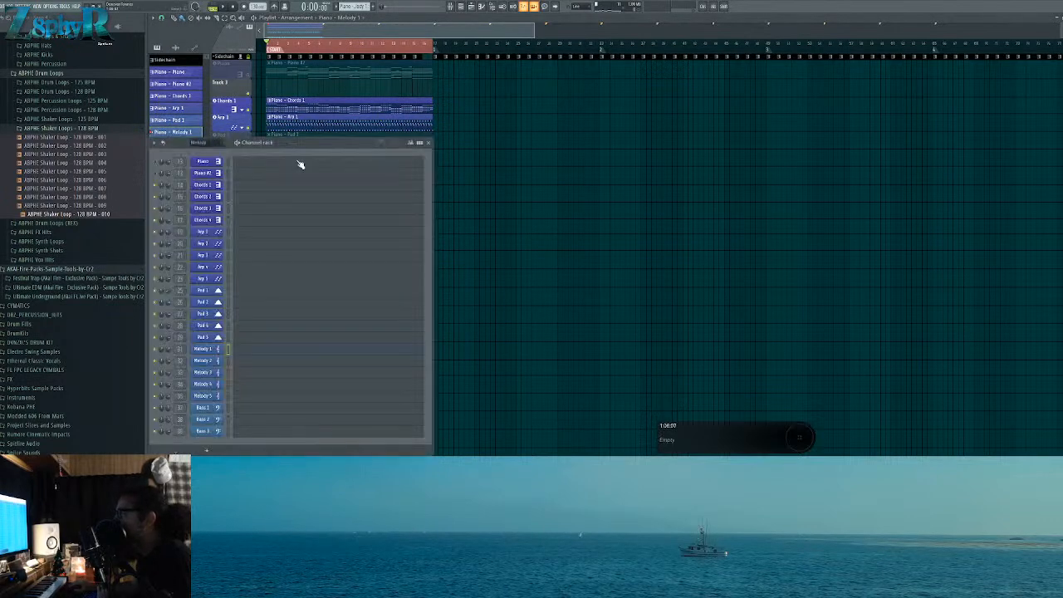
pyautogui.click(210, 350)
pyautogui.rightClick(235, 353)
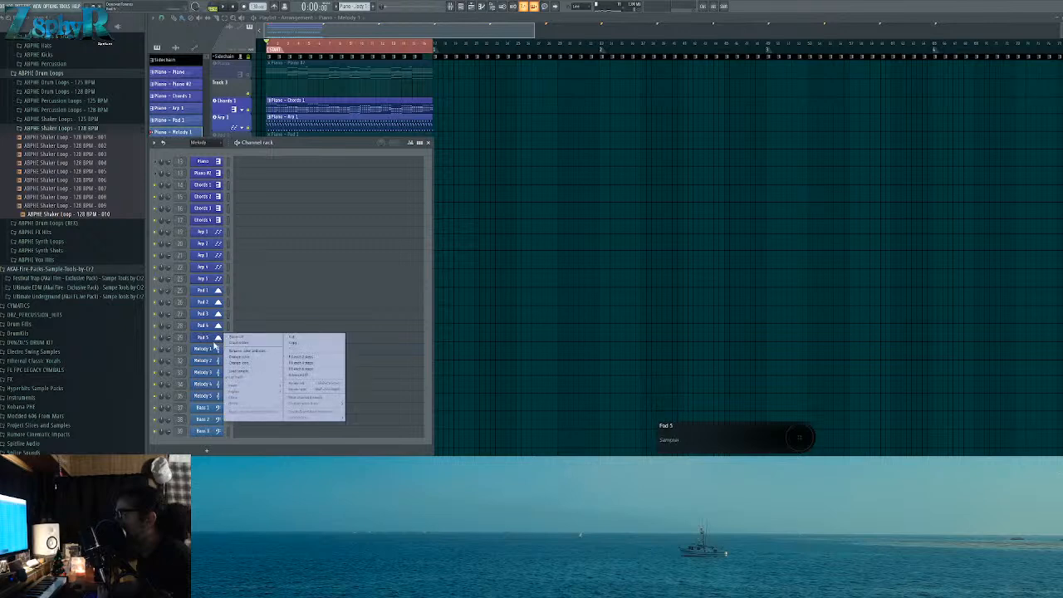
pyautogui.click(311, 332)
pyautogui.click(466, 223)
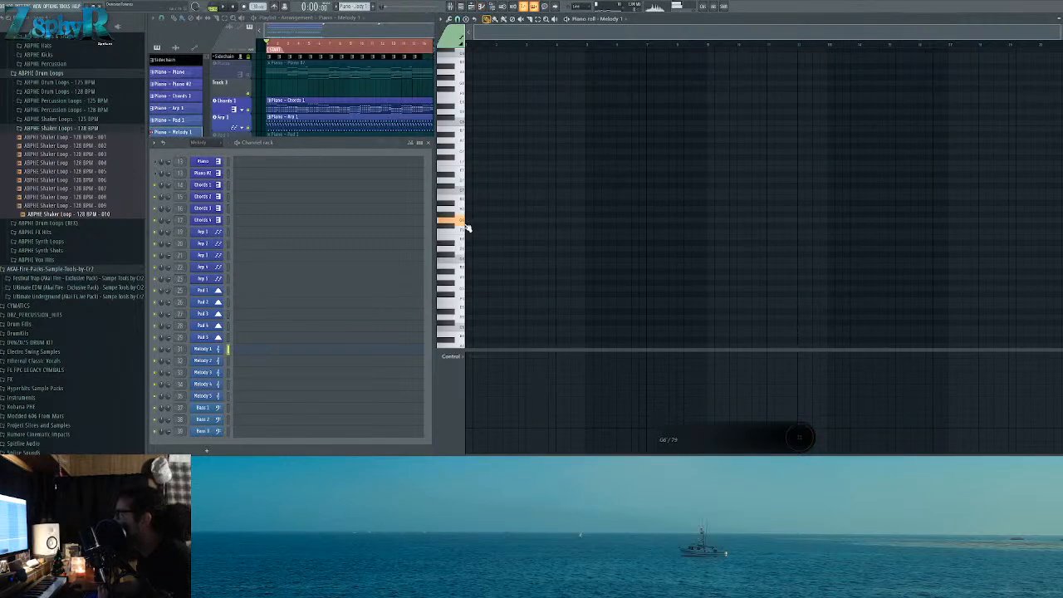
# Step: Examine the notes of the Chords 1 and Bass 1 patterns in the piano roll and audition keys against them
pyautogui.click(279, 107)
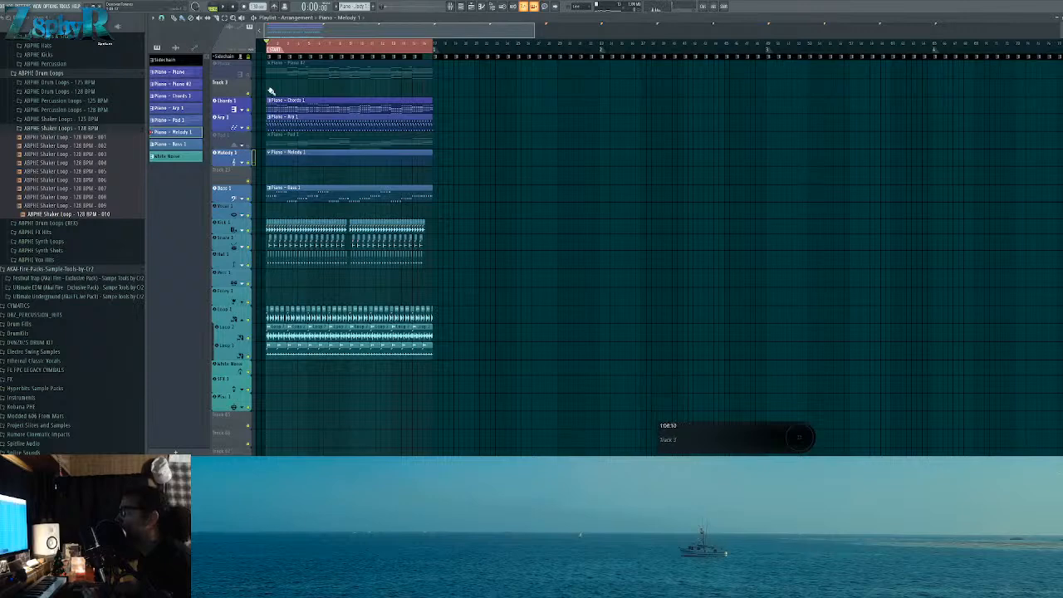
pyautogui.doubleClick(279, 107)
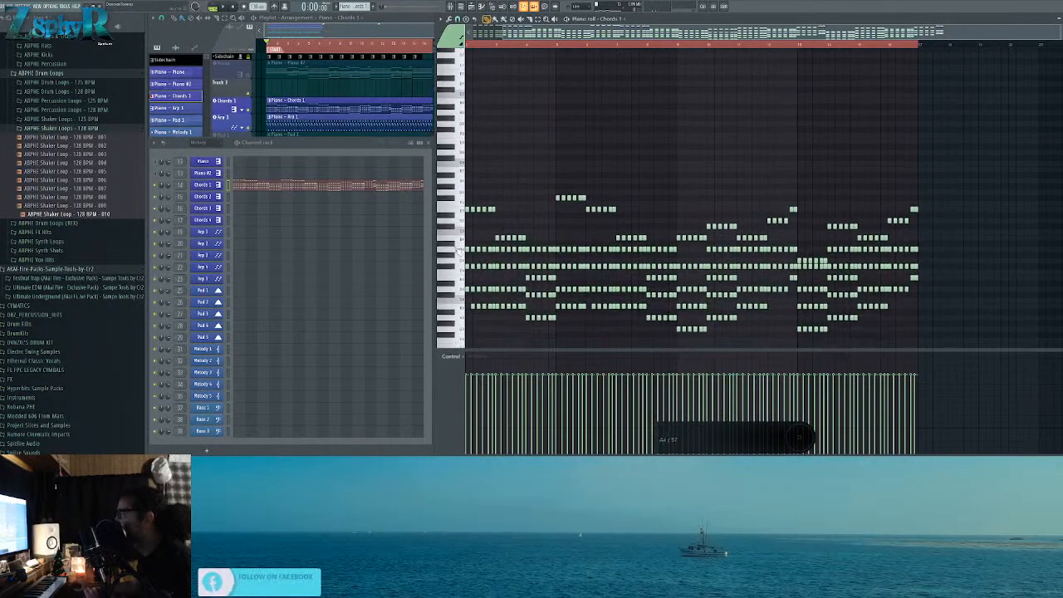
pyautogui.moveTo(772, 282); pyautogui.dragTo(804, 274)
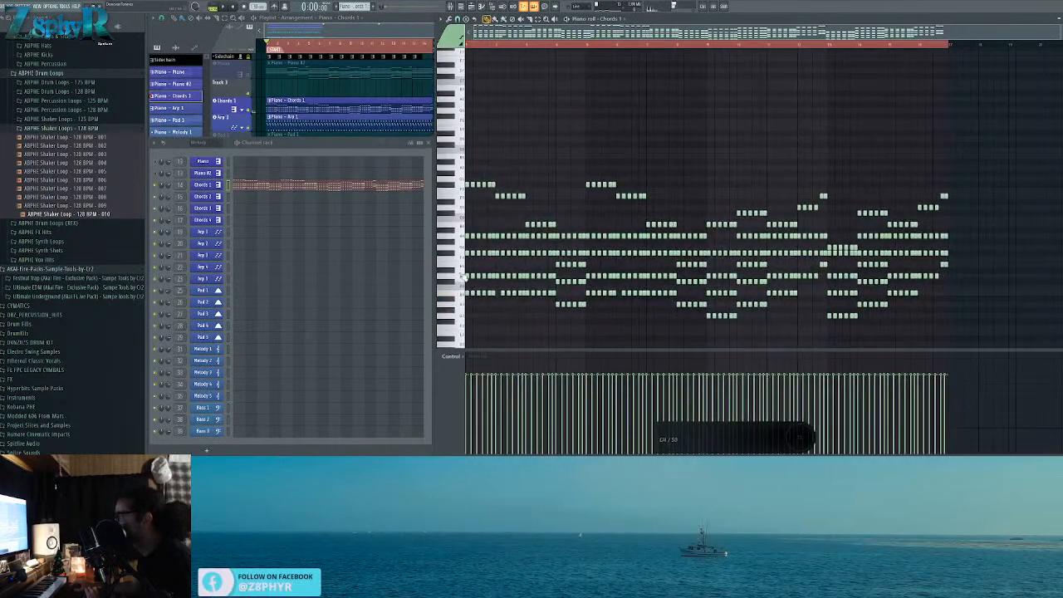
pyautogui.click(454, 256)
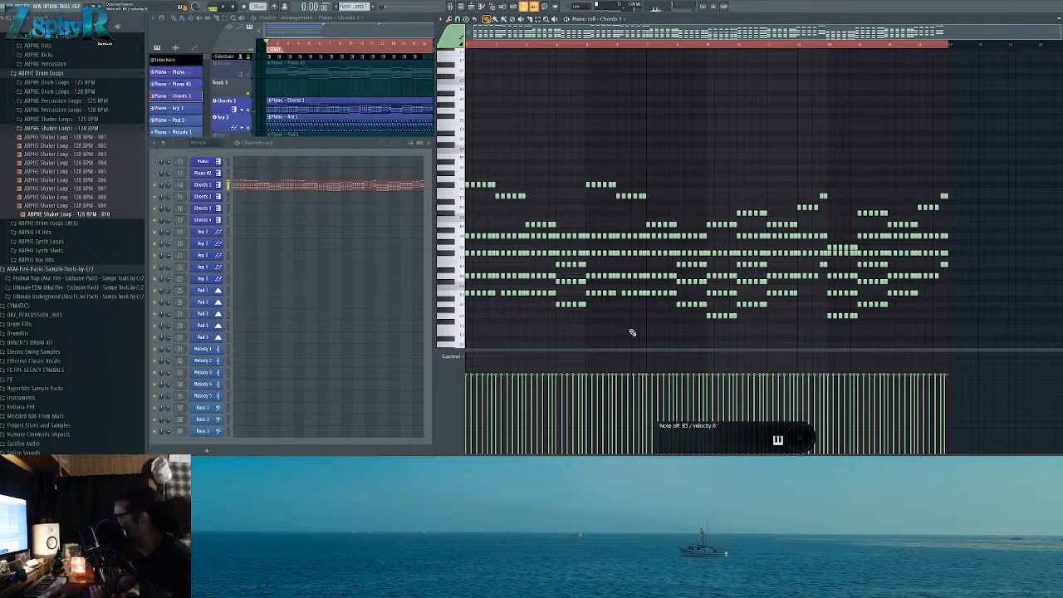
pyautogui.press('F5')
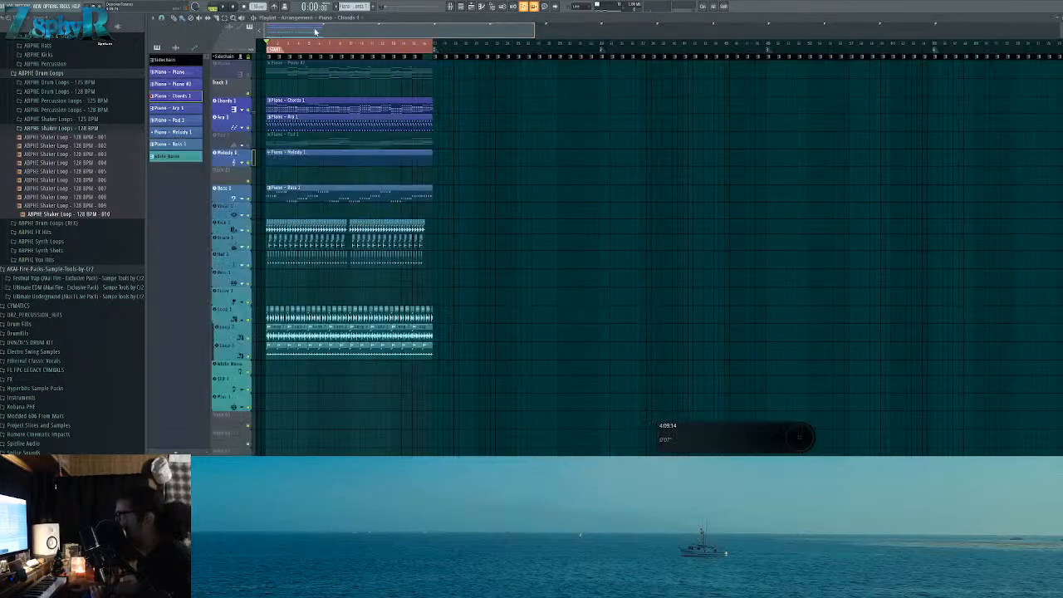
pyautogui.doubleClick(278, 196)
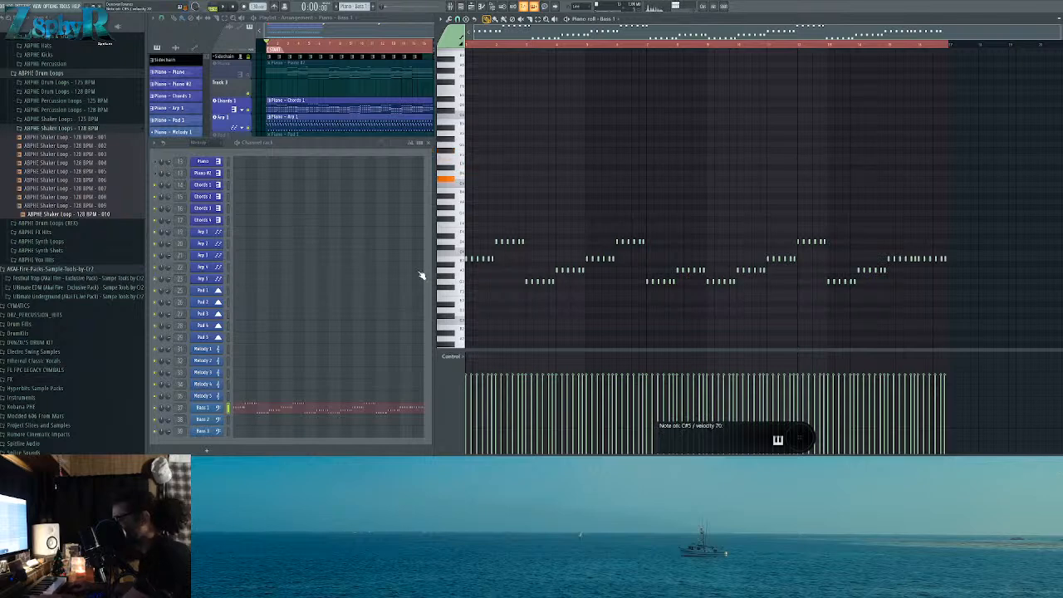
pyautogui.click(311, 60)
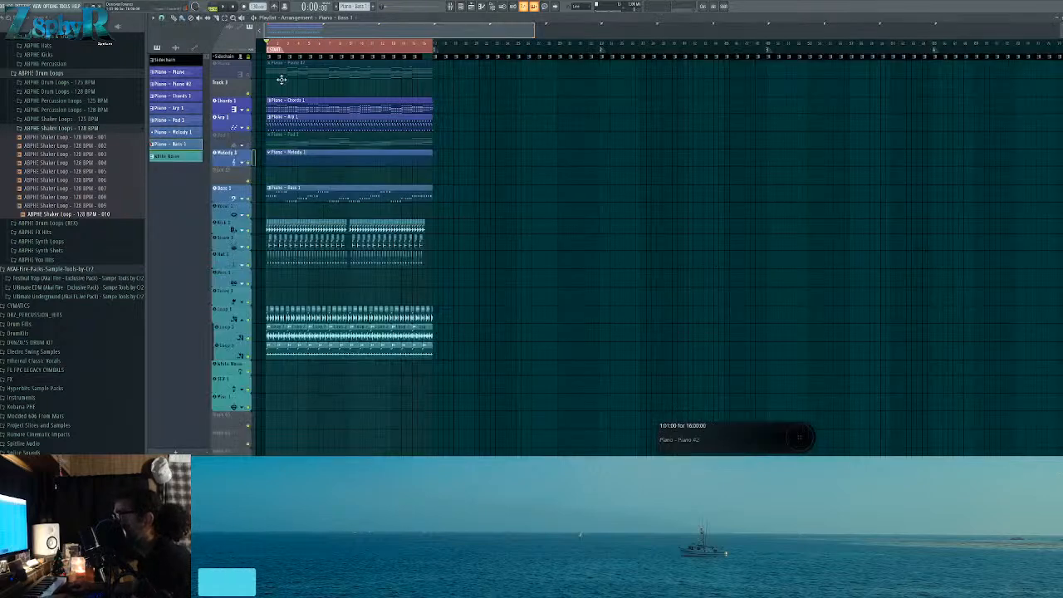
# Step: Return to the Melody 1 pattern and play the arrangement while improvising a new melody on the MIDI keyboard
pyautogui.doubleClick(285, 160)
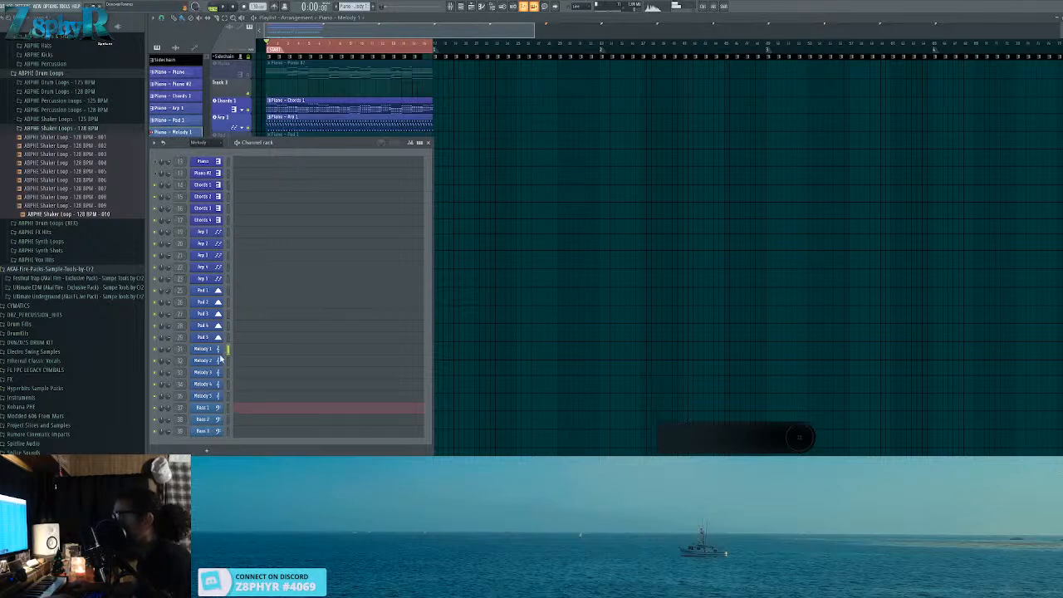
pyautogui.press('space')
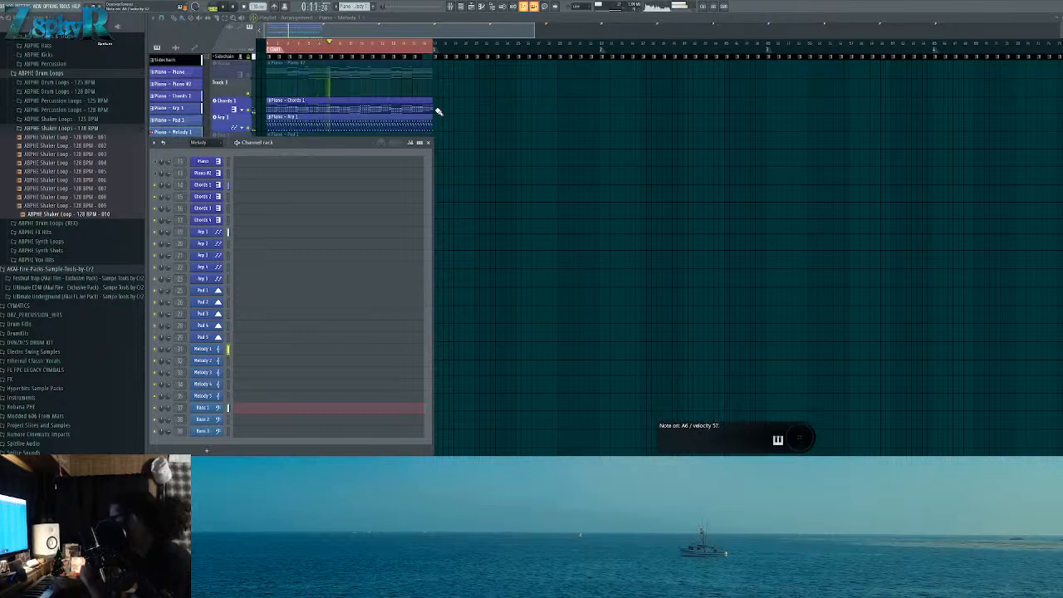
pyautogui.press('space')
# Step: Open the piano roll of the Melody 1 channel within the Melody 1 pattern, ready for new notes
pyautogui.rightClick(214, 408)
pyautogui.click(251, 369)
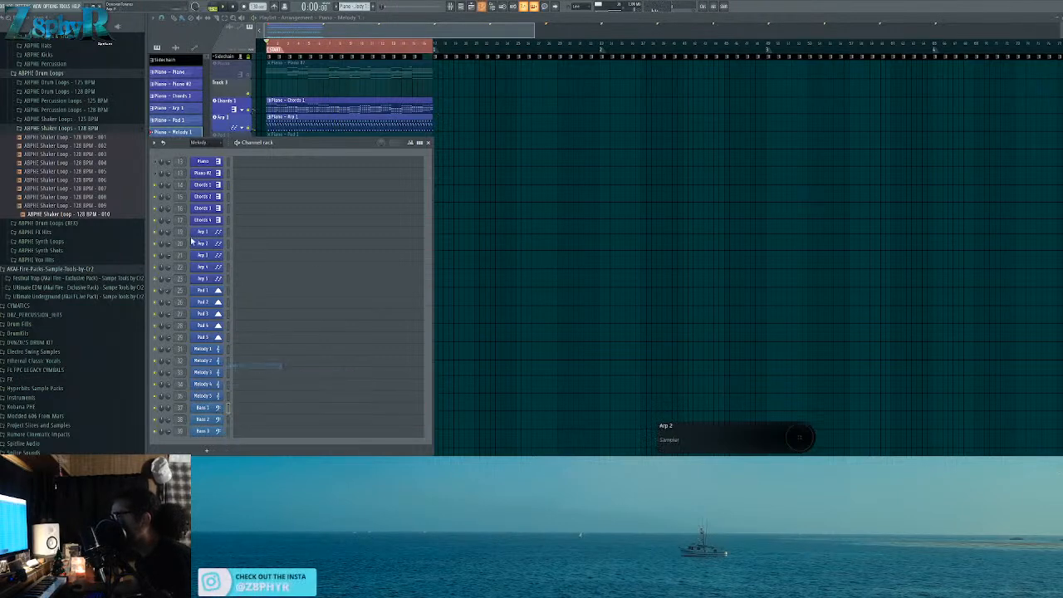
pyautogui.rightClick(229, 349)
pyautogui.click(253, 352)
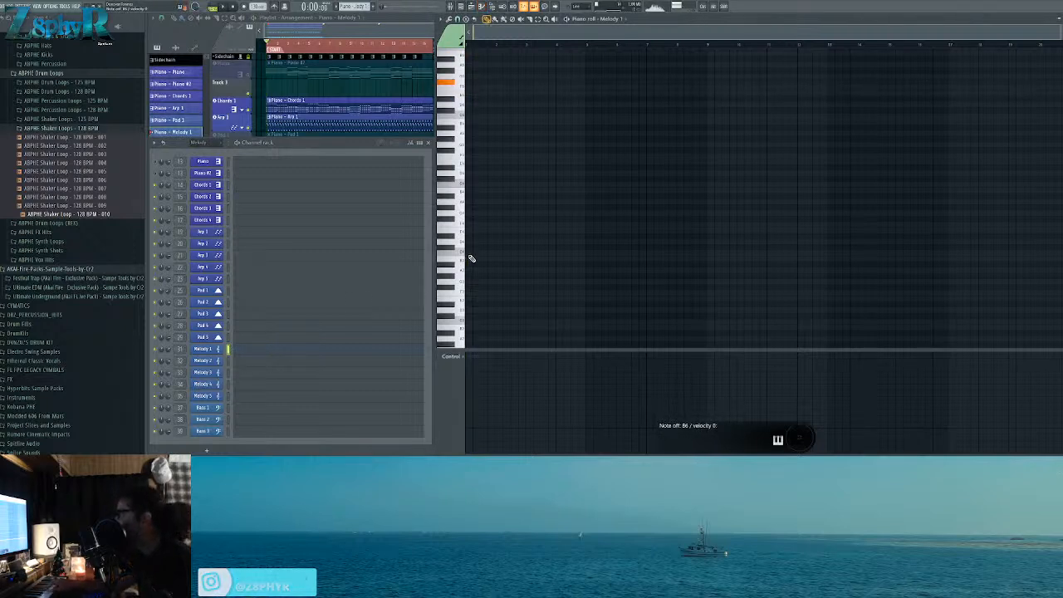
pyautogui.scroll(5, 516, 231)
pyautogui.moveTo(517, 231); pyautogui.dragTo(695, 288)
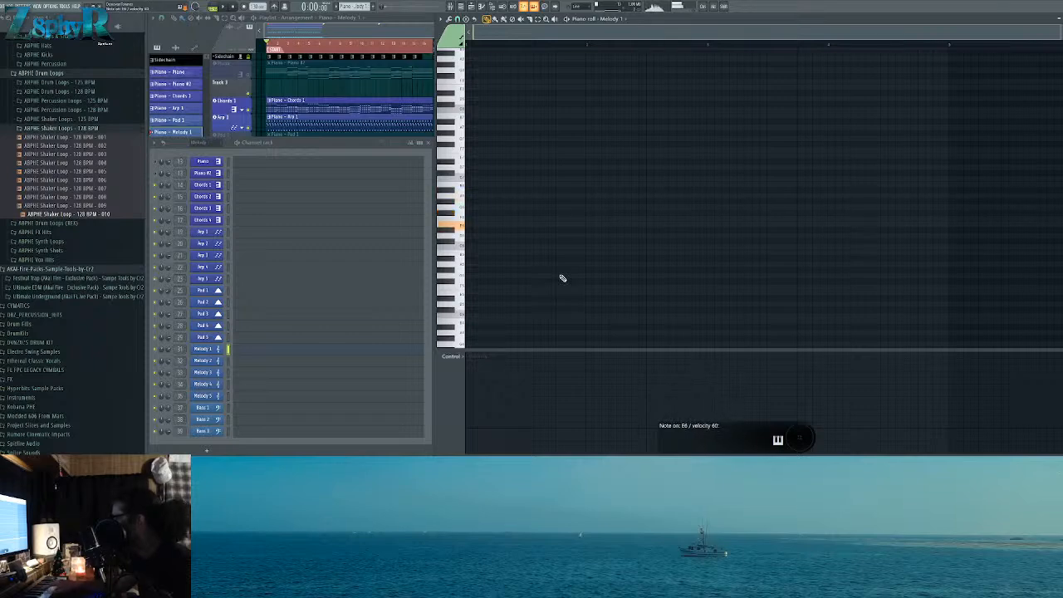
# Step: Open the Arp 1 pattern in the piano roll and play the arpeggio to review its notes
pyautogui.click(286, 120)
pyautogui.doubleClick(287, 120)
pyautogui.scroll(-2, 498, 282)
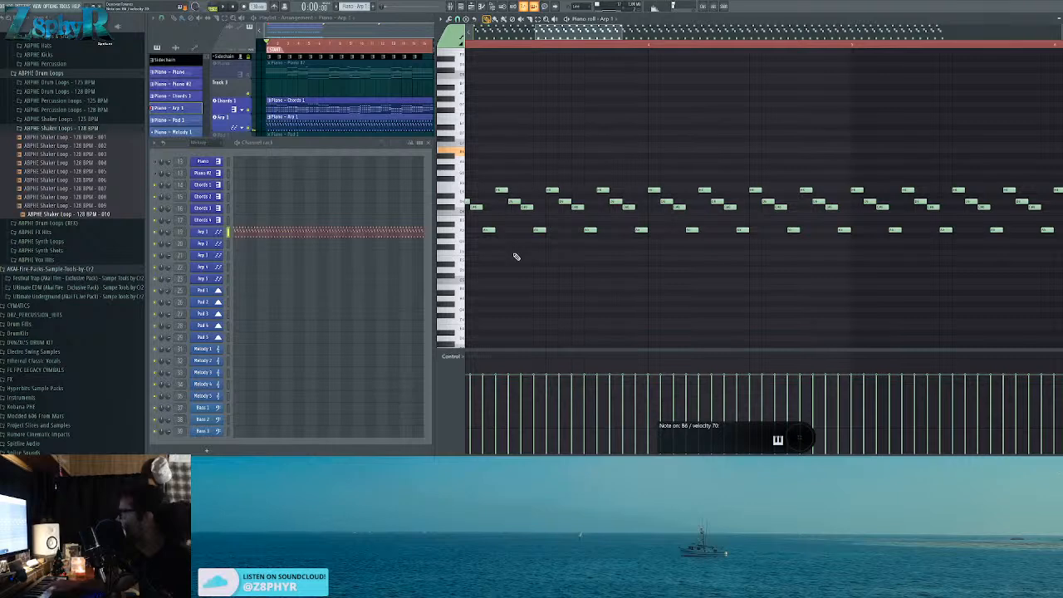
pyautogui.scroll(2, 527, 88)
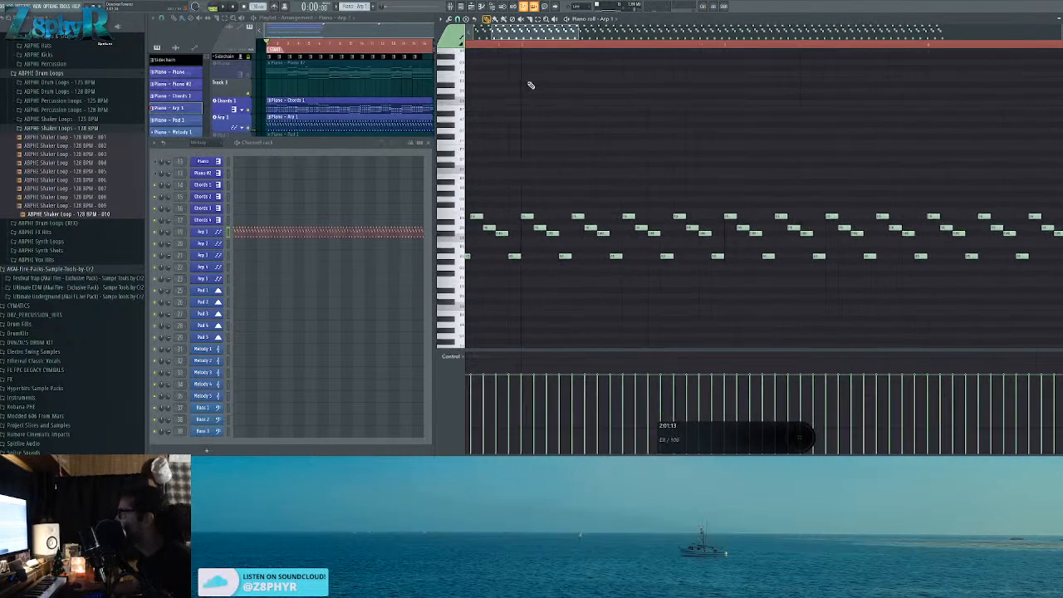
pyautogui.click(556, 20)
pyautogui.press('space')
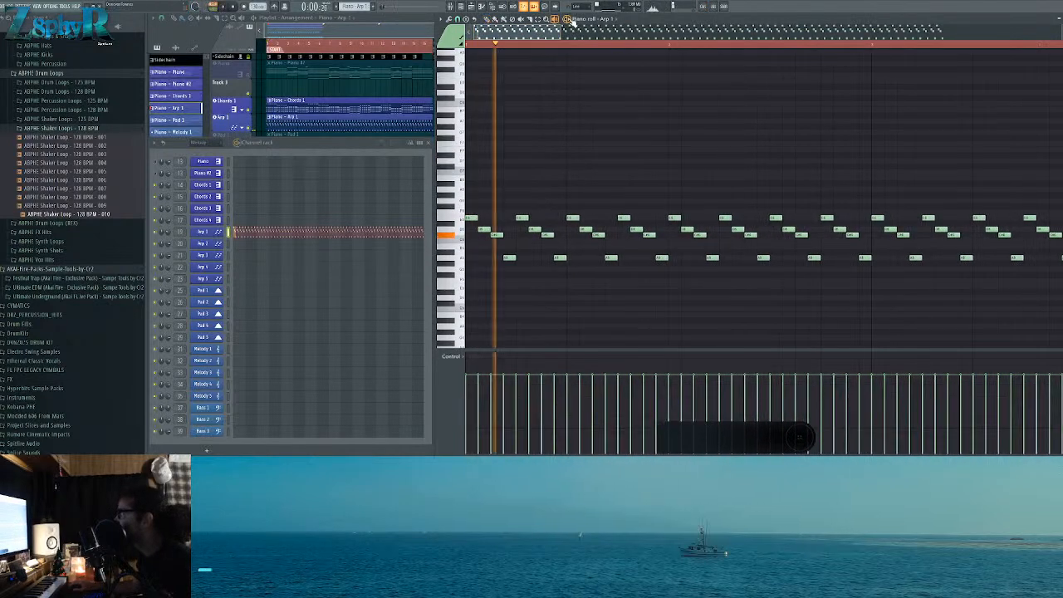
pyautogui.scroll(-5, 643, 135)
pyautogui.press('space')
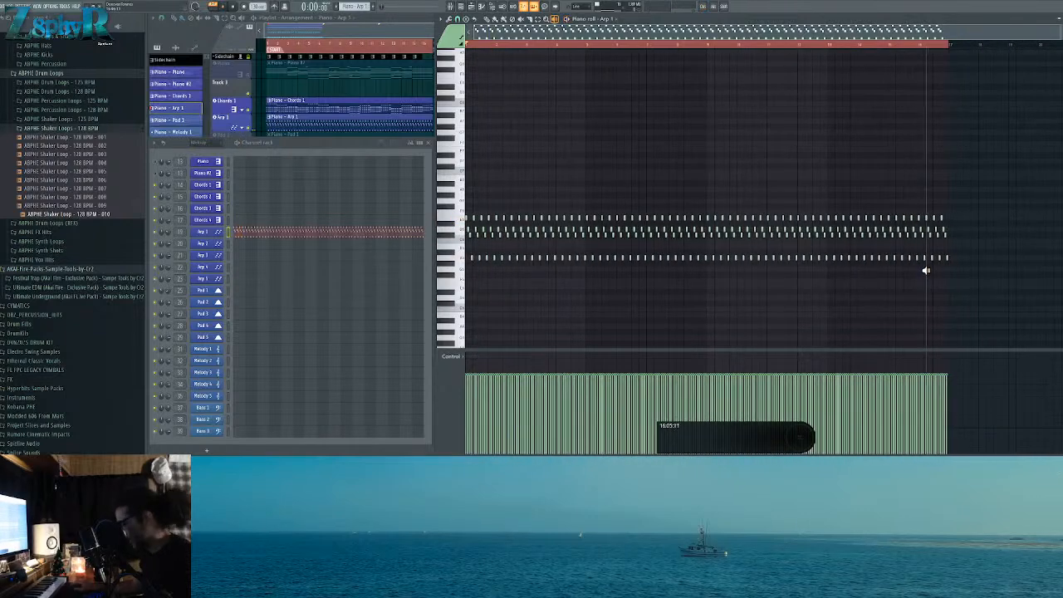
# Step: Delete the Arp 1 notes after bar 4, shorten its playlist clip to four bars, and repeat it across the 16-bar section
pyautogui.press('p')
pyautogui.moveTo(972, 282); pyautogui.dragTo(590, 175)
pyautogui.press('Delete')
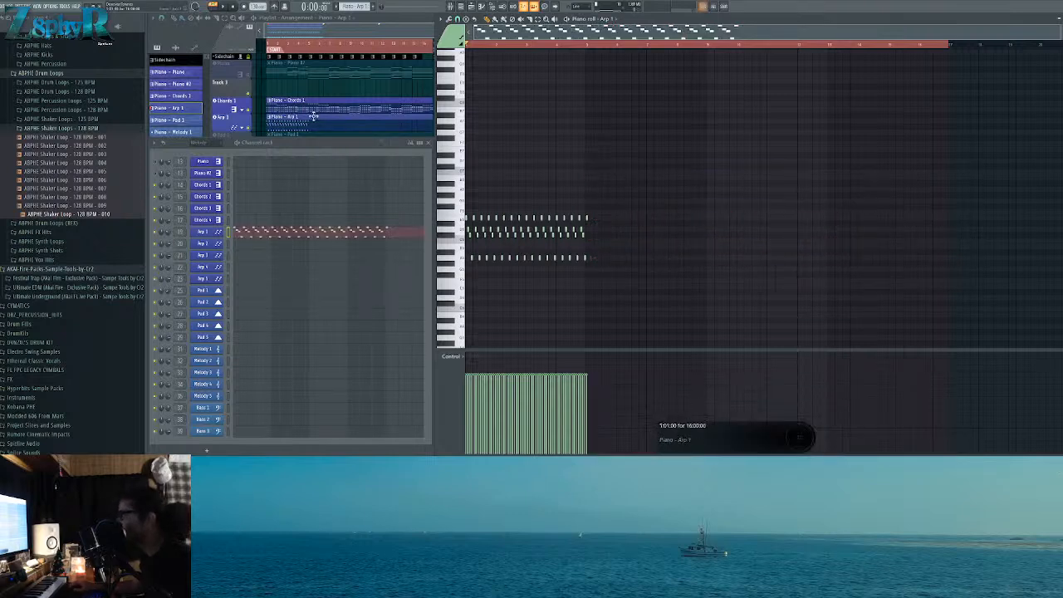
pyautogui.scroll(3, 709, 205)
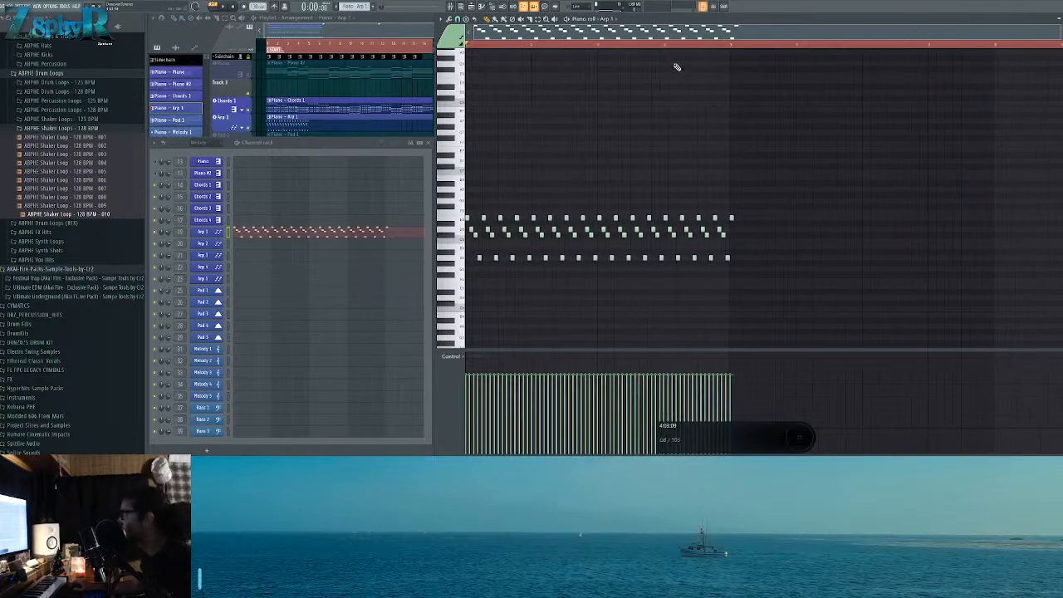
pyautogui.keyDown('ctrl'); pyautogui.click(687, 47); pyautogui.keyUp('ctrl')
pyautogui.click(330, 73)
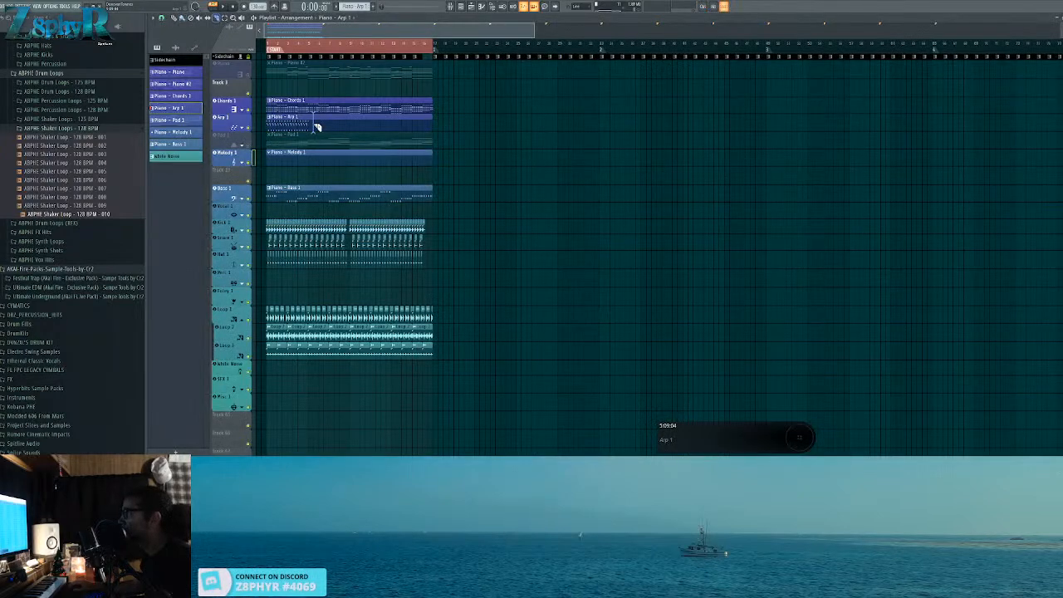
pyautogui.moveTo(303, 125); pyautogui.dragTo(432, 125)
# Step: Rename the clips on the Arp 1, Chords 1, Melody 1, Bass 1, piano and Pad 1 tracks to match their track names
pyautogui.rightClick(231, 116)
pyautogui.click(247, 142)
pyautogui.rightClick(229, 99)
pyautogui.click(246, 125)
pyautogui.rightClick(226, 155)
pyautogui.click(242, 178)
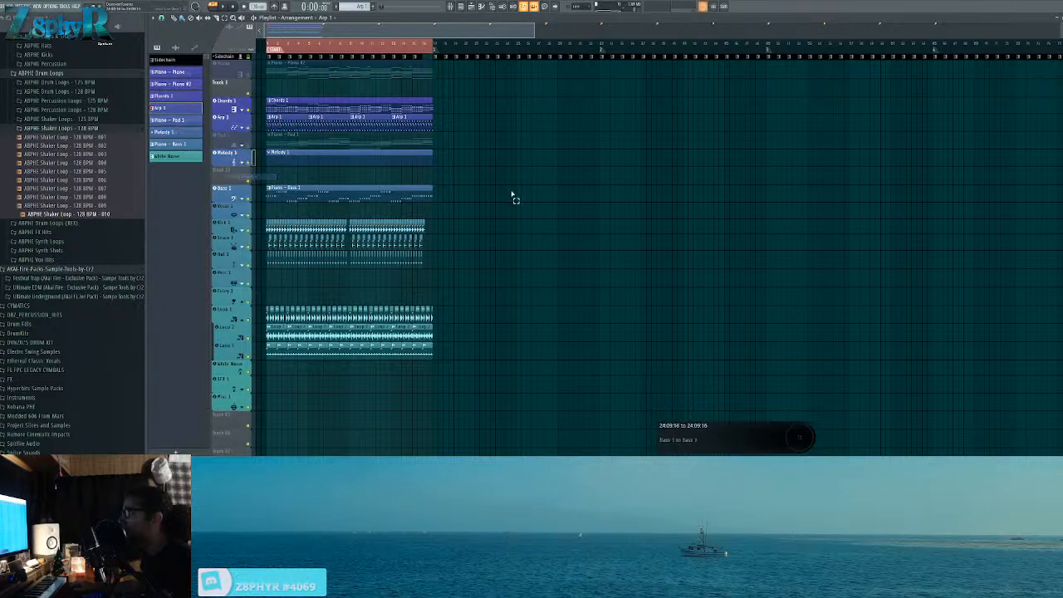
pyautogui.rightClick(221, 189)
pyautogui.click(238, 212)
pyautogui.rightClick(224, 64)
pyautogui.click(241, 88)
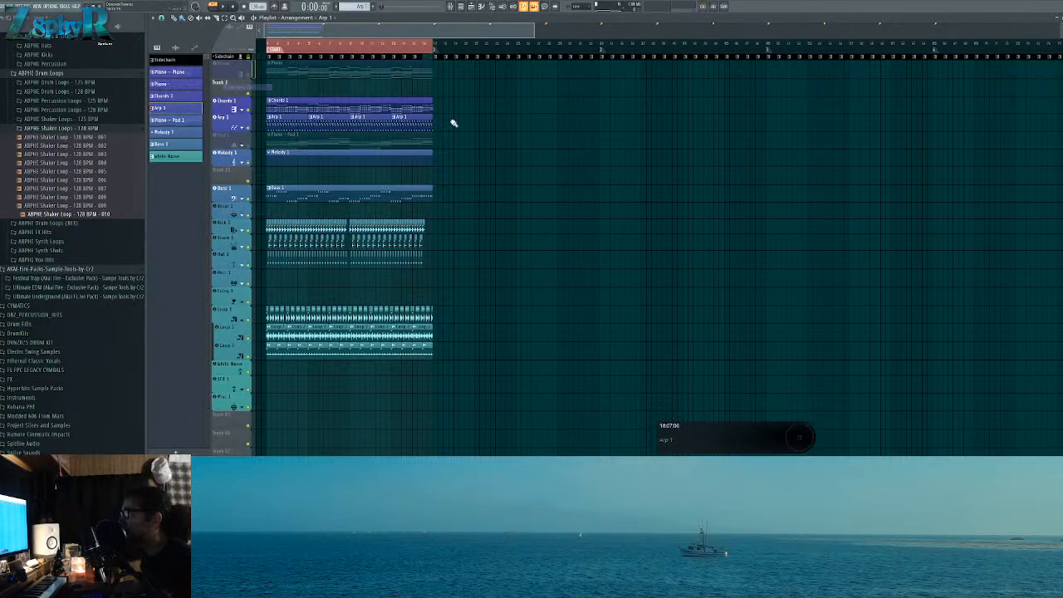
pyautogui.rightClick(230, 135)
pyautogui.click(247, 158)
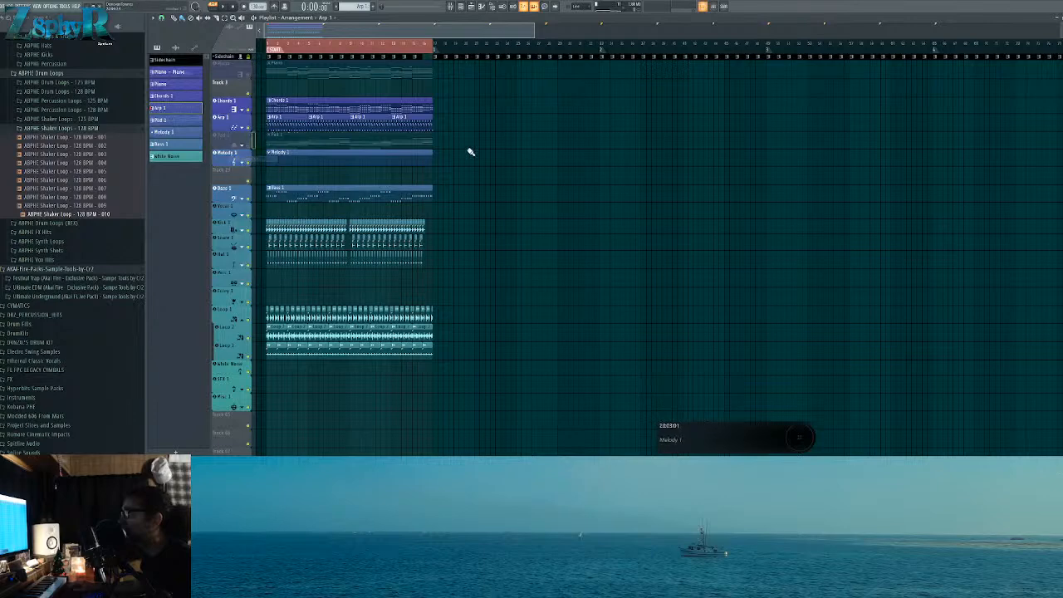
# Step: Reopen the Arp 1 pattern in the piano roll and raise its whole highest recurring note row to B6
pyautogui.doubleClick(284, 120)
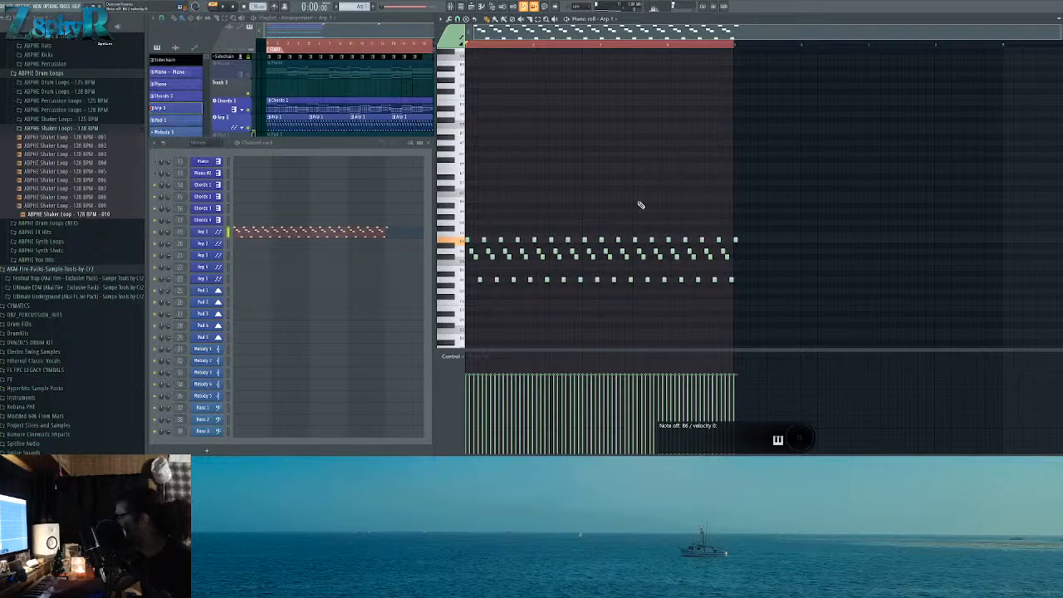
pyautogui.scroll(3, 639, 204)
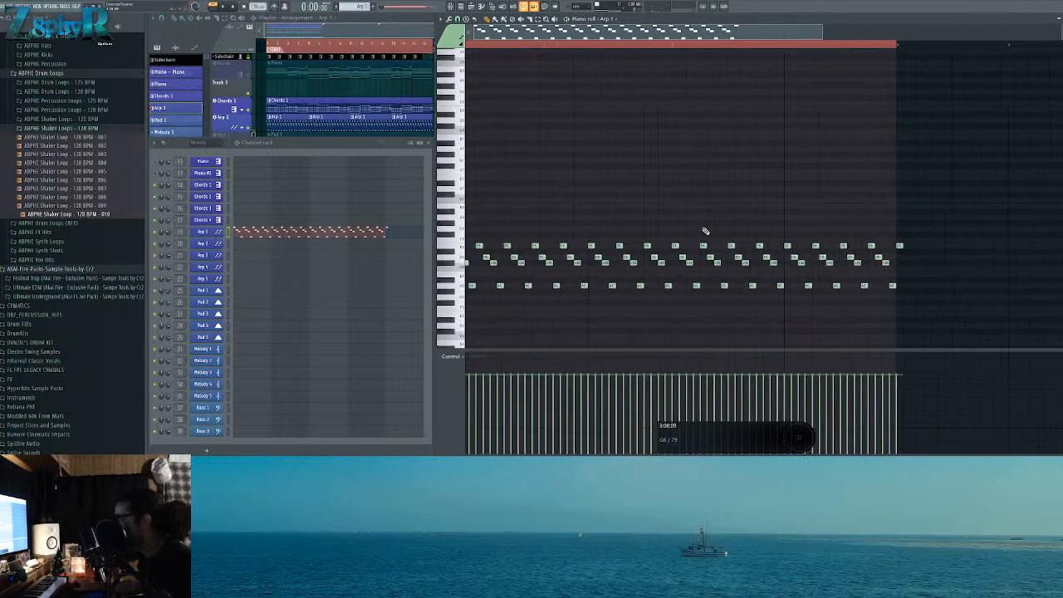
pyautogui.moveTo(487, 289); pyautogui.dragTo(492, 207)
pyautogui.keyDown('ctrl'); pyautogui.click(457, 249); pyautogui.keyUp('ctrl')
pyautogui.moveTo(470, 248); pyautogui.dragTo(472, 205)
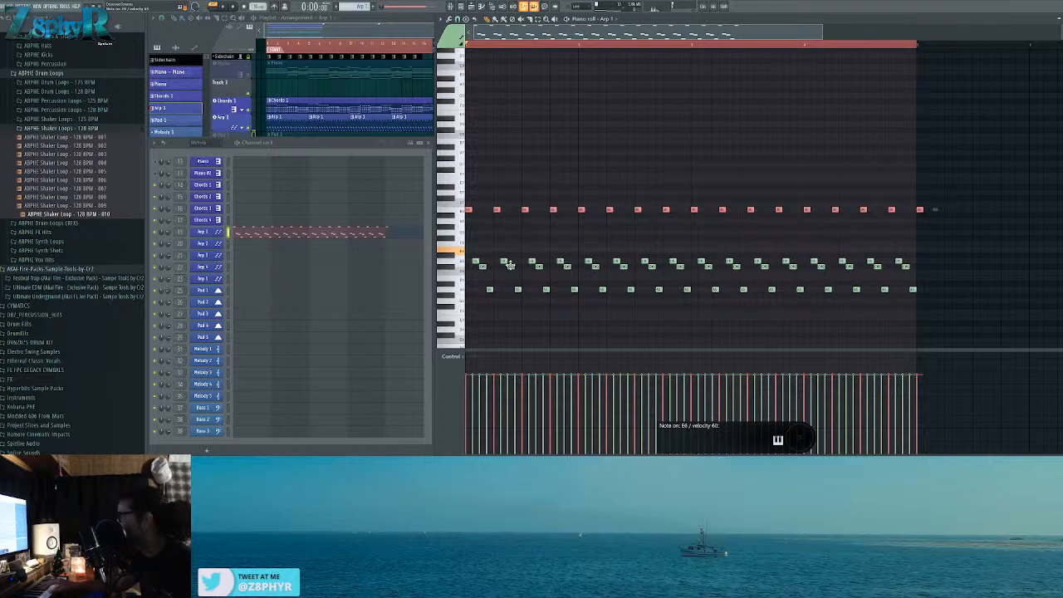
# Step: Raise the second recurring note row of Arp 1 to E6 and the third row to F#6
pyautogui.keyDown('ctrl'); pyautogui.click(466, 263); pyautogui.keyUp('ctrl')
pyautogui.moveTo(469, 264); pyautogui.dragTo(476, 249)
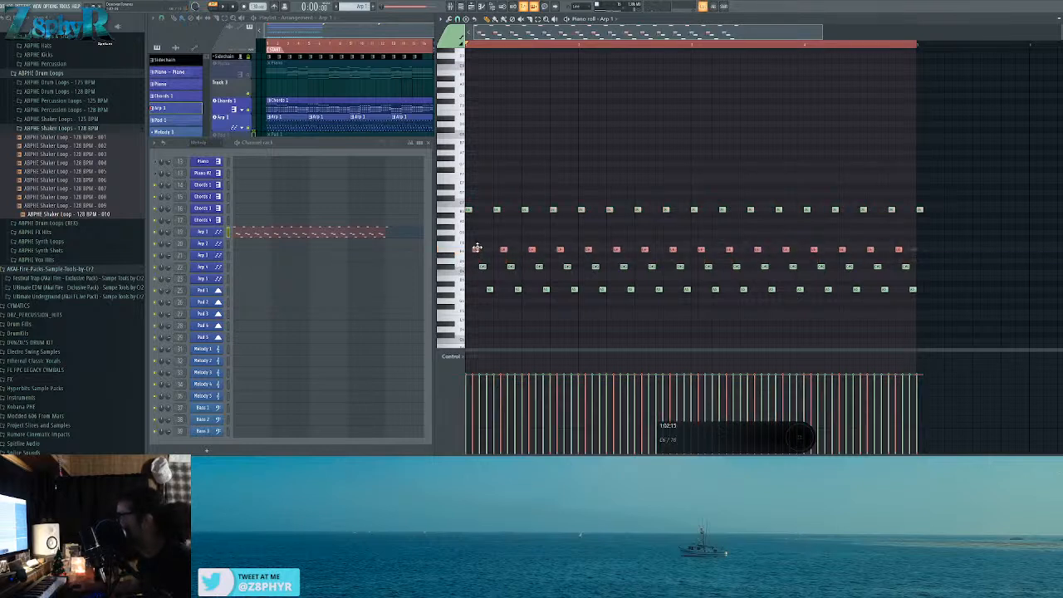
pyautogui.keyDown('ctrl'); pyautogui.click(459, 267); pyautogui.keyUp('ctrl')
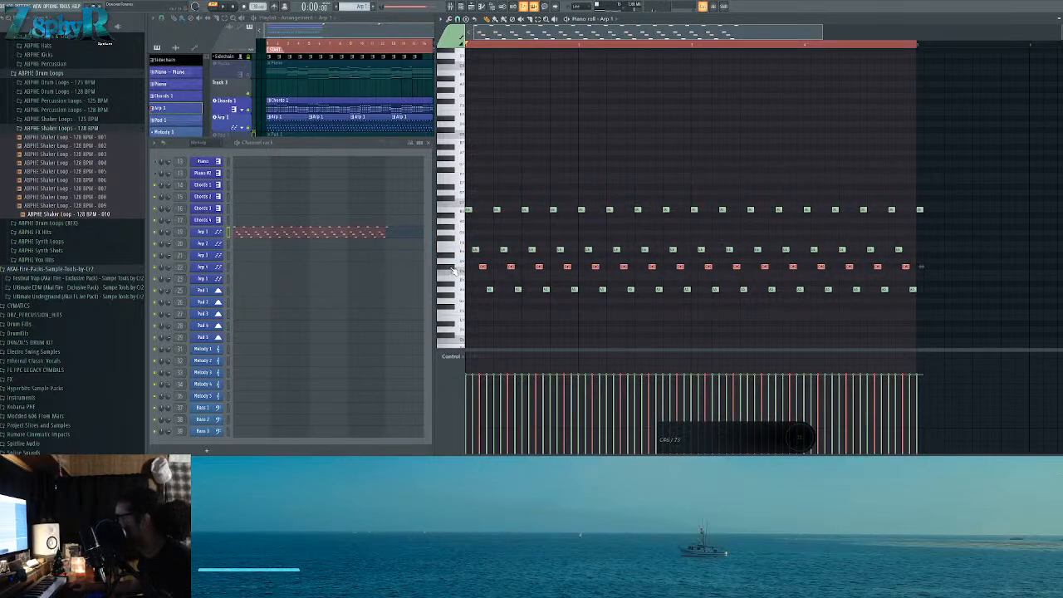
pyautogui.moveTo(481, 266); pyautogui.dragTo(481, 239)
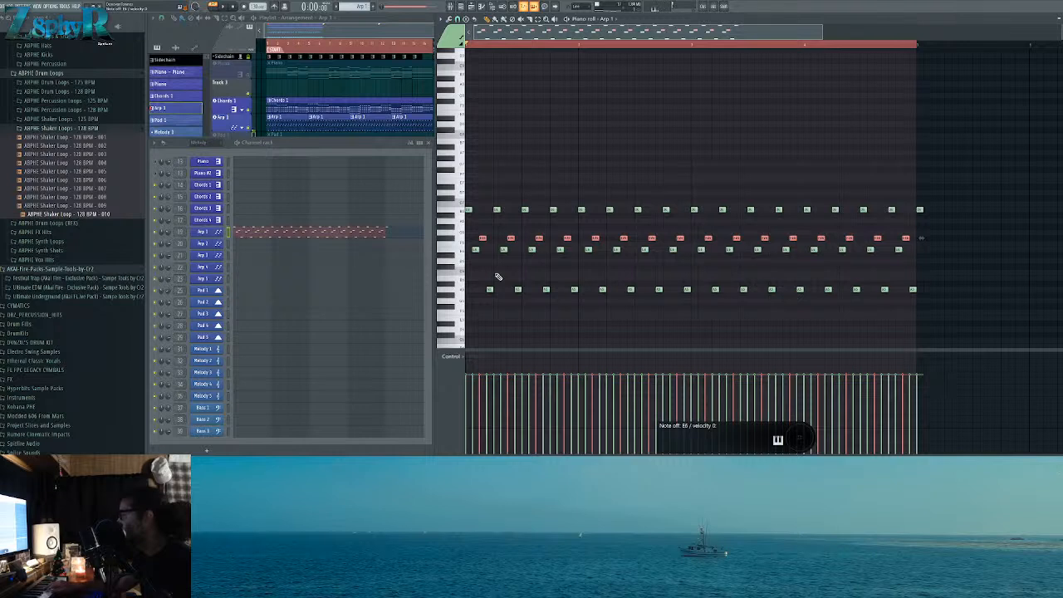
# Step: Raise the lowest recurring note row of Arp 1 to E6 and play the reworked arpeggio
pyautogui.keyDown('ctrl'); pyautogui.click(468, 289); pyautogui.keyUp('ctrl')
pyautogui.moveTo(489, 289); pyautogui.dragTo(487, 249)
pyautogui.press('space')
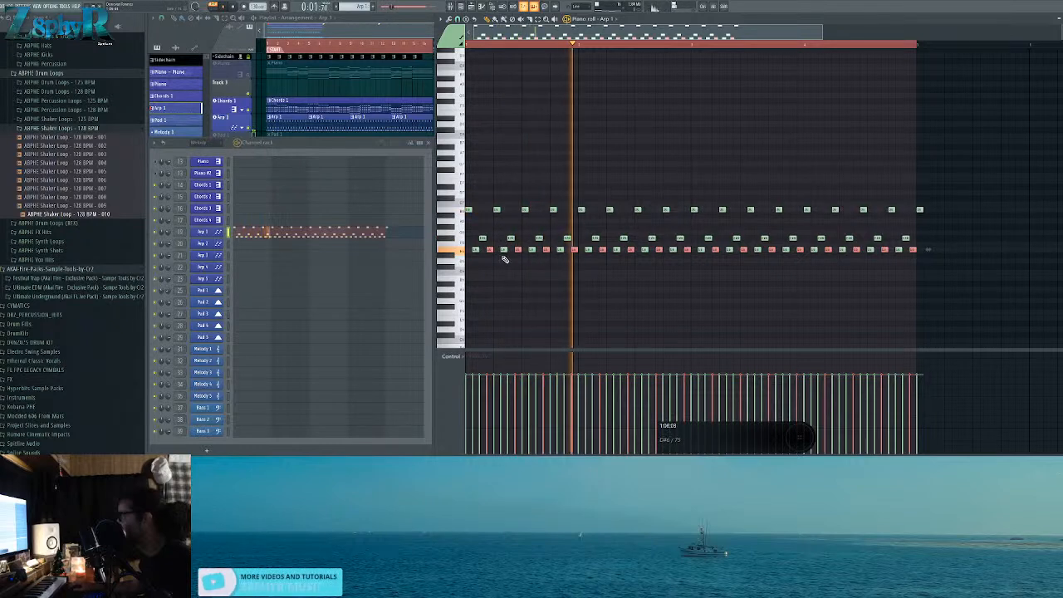
pyautogui.keyDown('ctrl'); pyautogui.click(742, 291); pyautogui.keyUp('ctrl')
pyautogui.press('space')
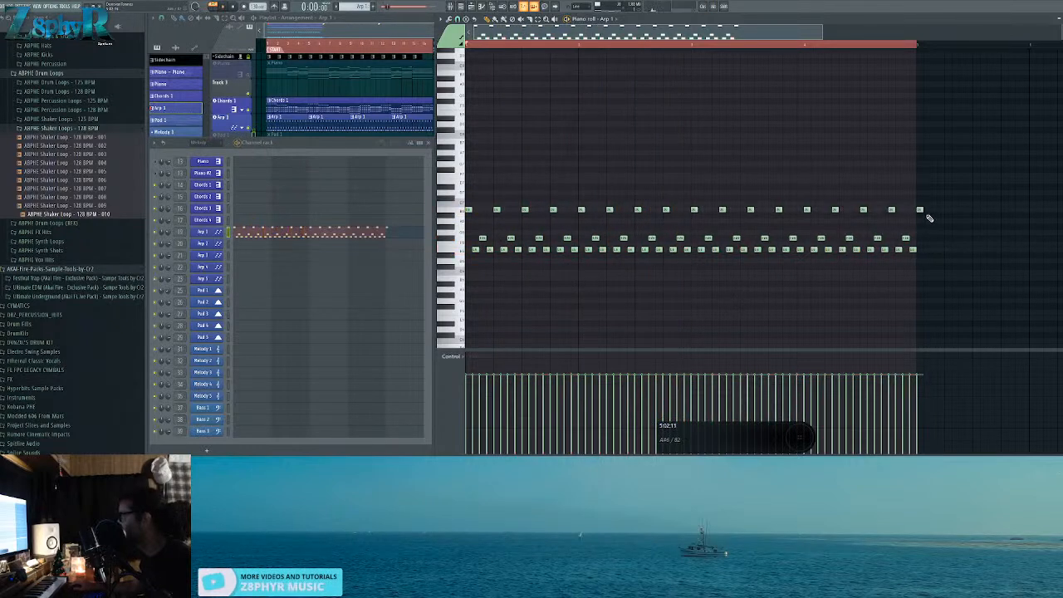
# Step: Delete the note beyond bar 4 and replace the last two notes of bar 2 with D7 and C#7, and of bar 4 with D7 and E7
pyautogui.rightClick(922, 210)
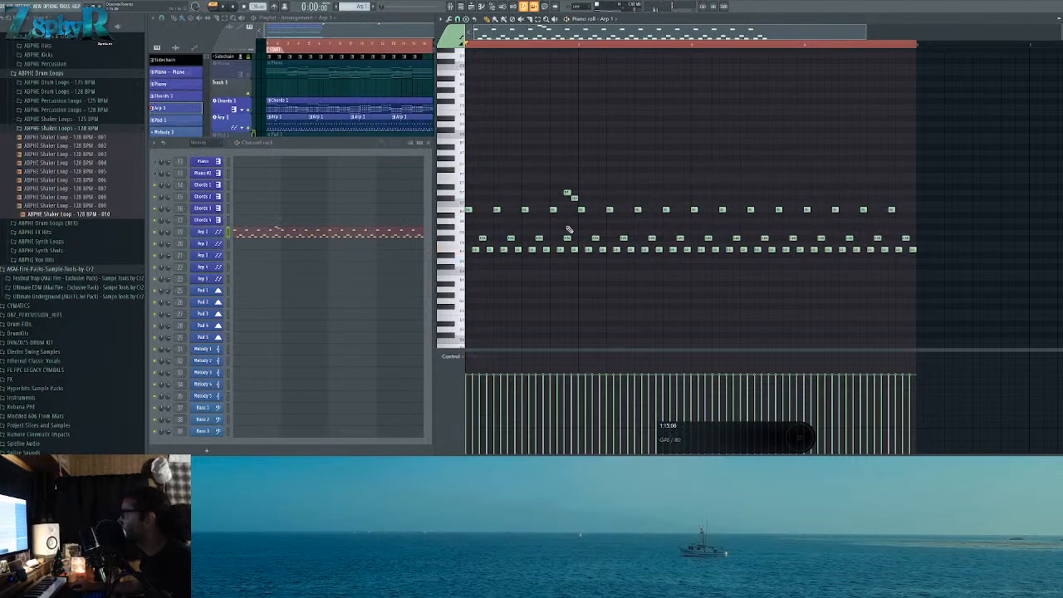
pyautogui.press('space')
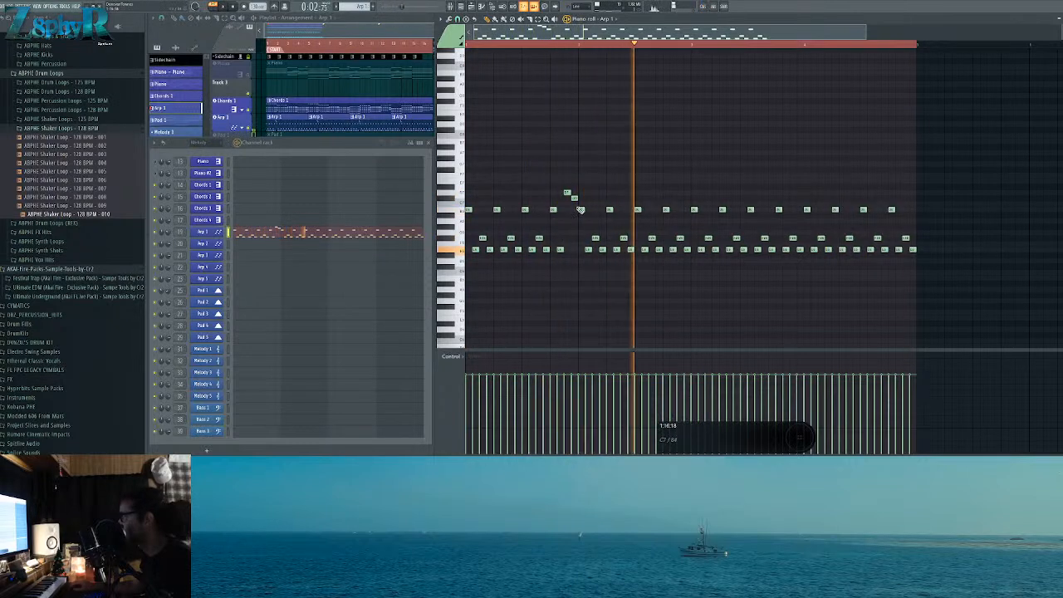
pyautogui.press('space')
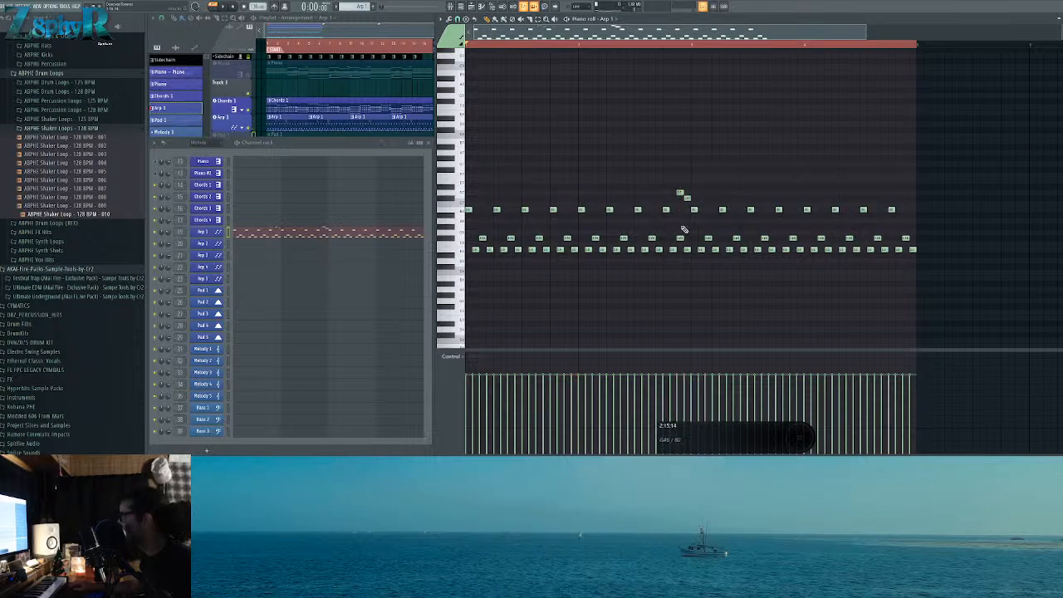
pyautogui.click(898, 194)
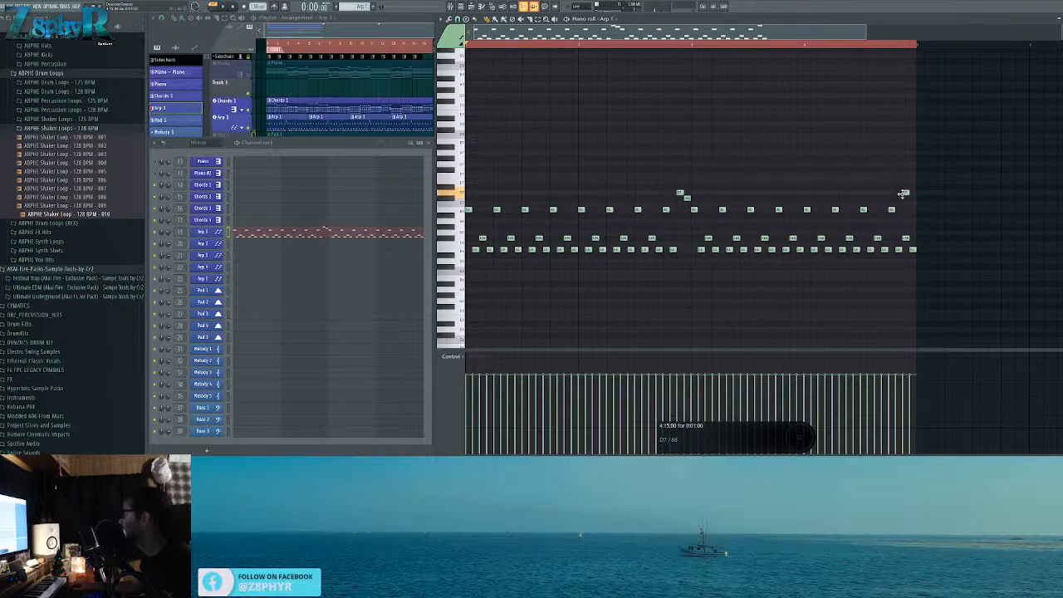
pyautogui.press('space')
# Step: Return to the playlist, inspect the stray clip far along the timeline, and play the full arrangement with the reworked arpeggio
pyautogui.click(304, 33)
pyautogui.scroll(4, 316, 50)
pyautogui.scroll(-4, 432, 123)
pyautogui.scroll(-3, 429, 125)
pyautogui.rightClick(800, 97)
pyautogui.hotkey('ctrl', 'z')
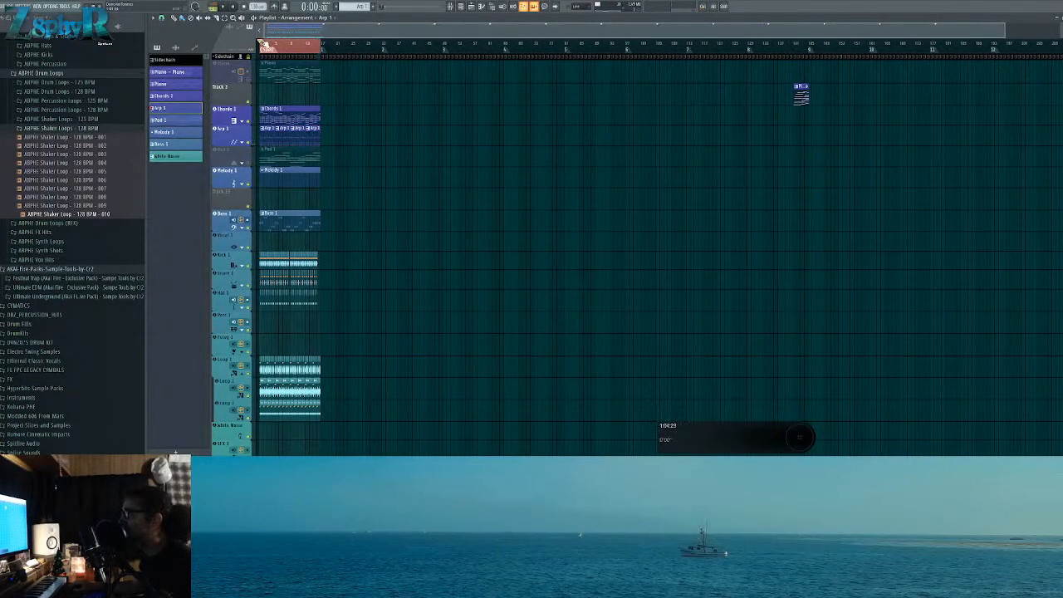
pyautogui.scroll(3, 546, 203)
pyautogui.scroll(4, 546, 203)
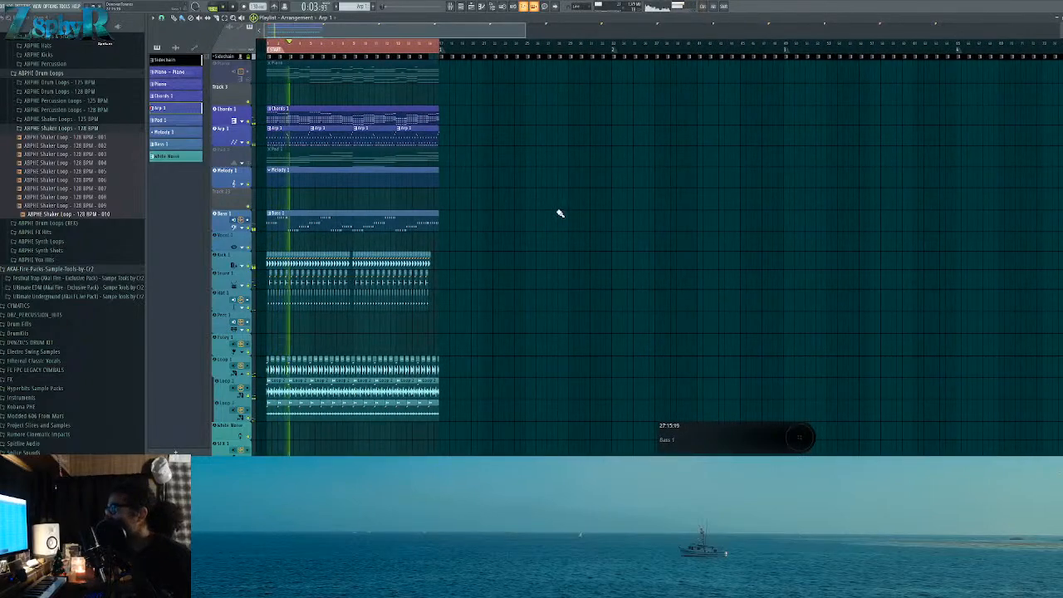
# Step: Open the Arp 1 Nexus instrument and adjust its master filter cutoff between 24 and 94 against the playing arrangement
pyautogui.doubleClick(302, 142)
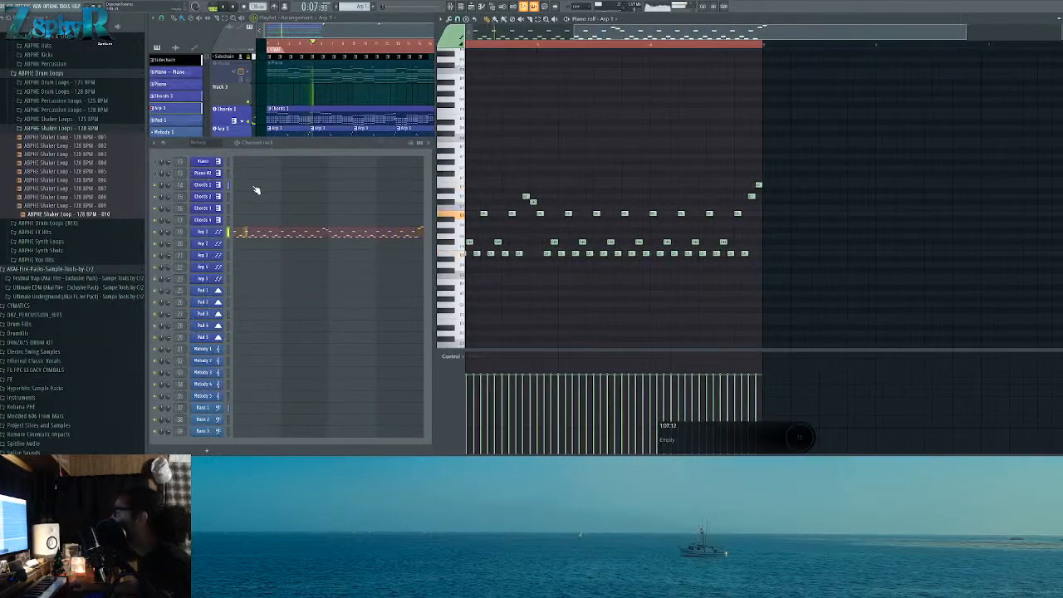
pyautogui.click(209, 231)
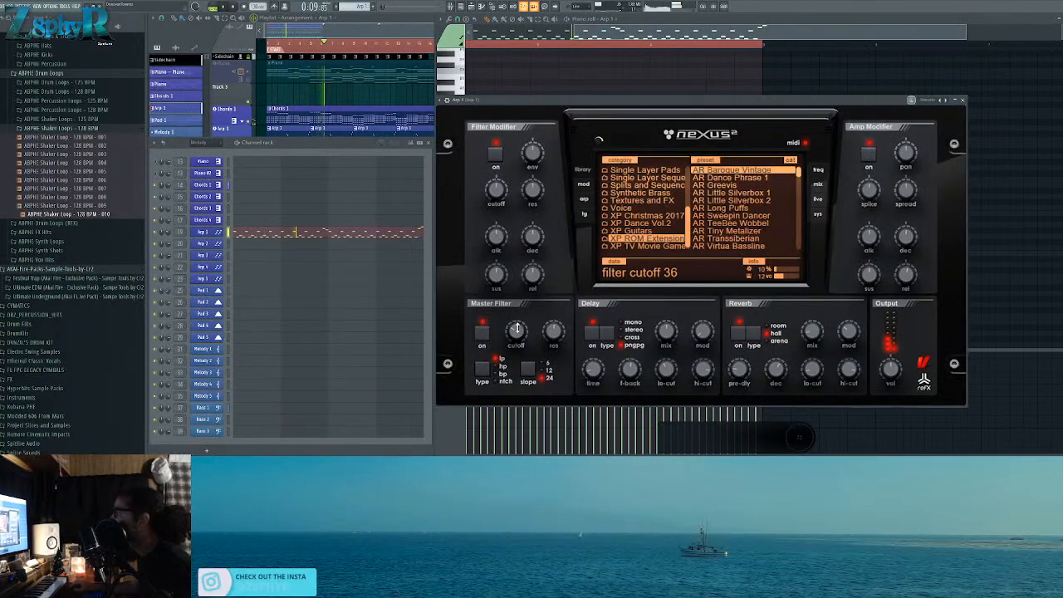
pyautogui.moveTo(517, 326); pyautogui.dragTo(521, 315)
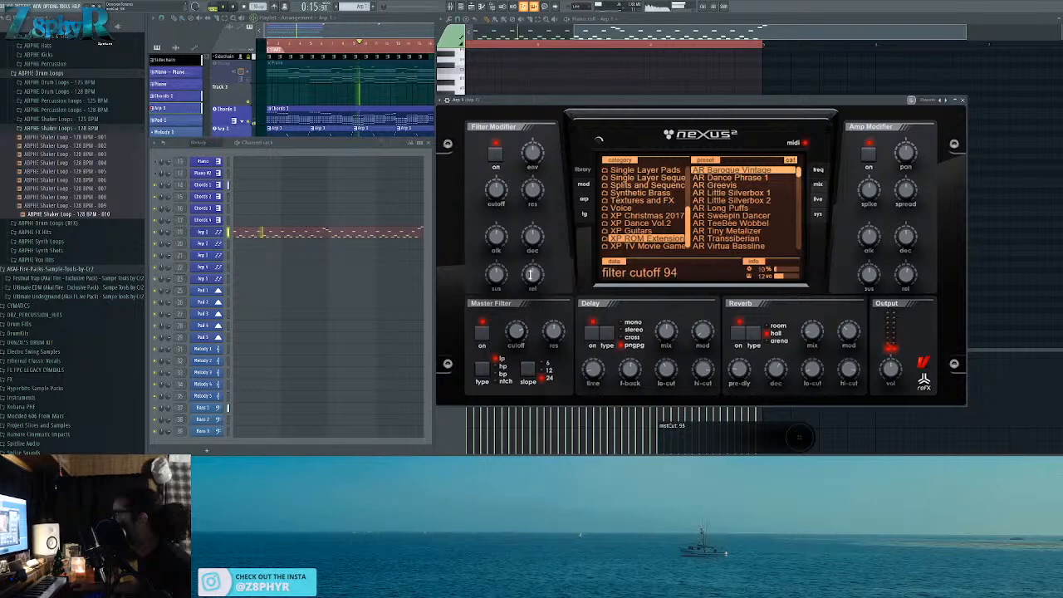
pyautogui.moveTo(531, 283); pyautogui.dragTo(531, 290)
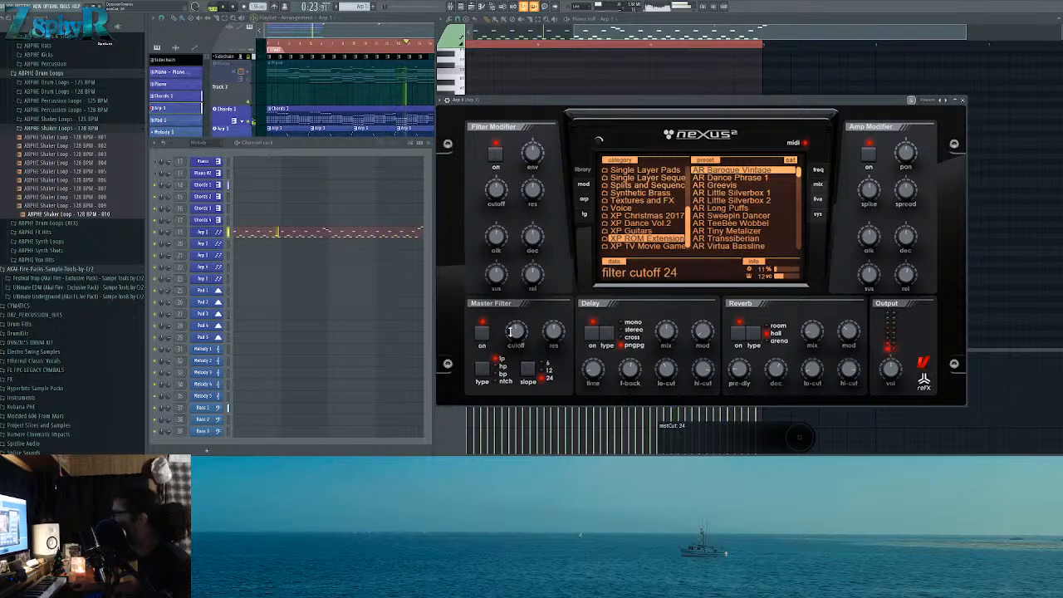
pyautogui.moveTo(516, 331); pyautogui.dragTo(514, 335)
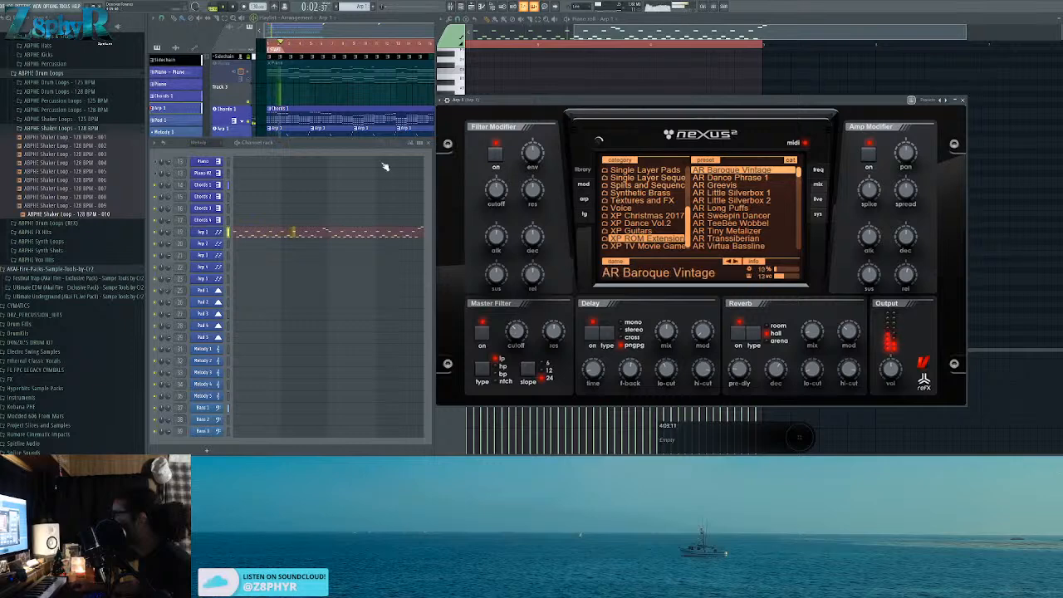
pyautogui.click(329, 18)
pyautogui.press('space')
# Step: Examine the notes of the Chords 1 and Piano patterns in the piano roll, then clear the clip selection in the playlist
pyautogui.doubleClick(277, 158)
pyautogui.doubleClick(283, 112)
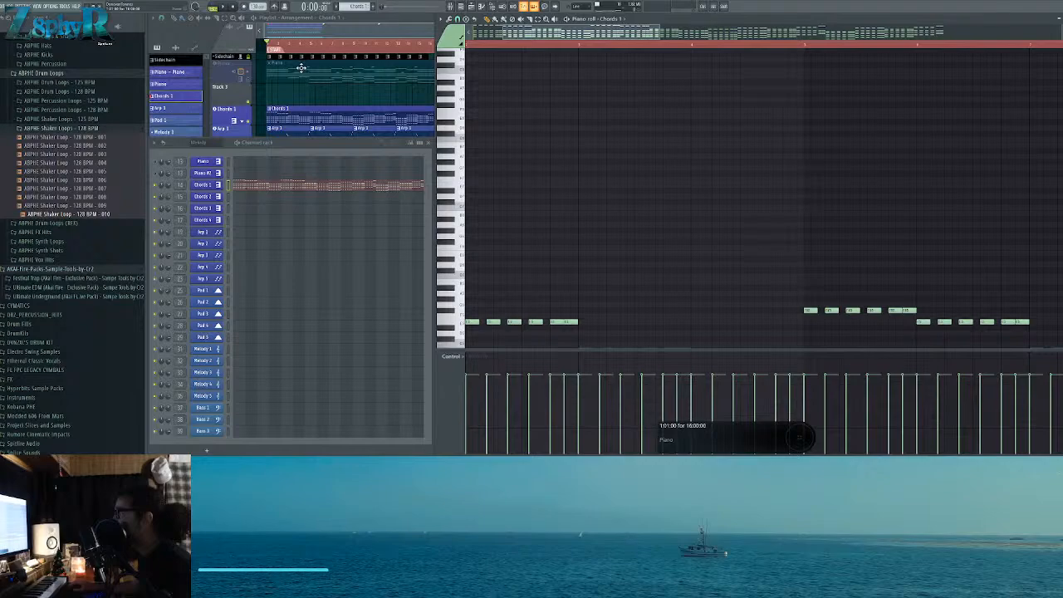
pyautogui.doubleClick(302, 68)
pyautogui.moveTo(471, 148); pyautogui.dragTo(563, 265)
pyautogui.click(282, 61)
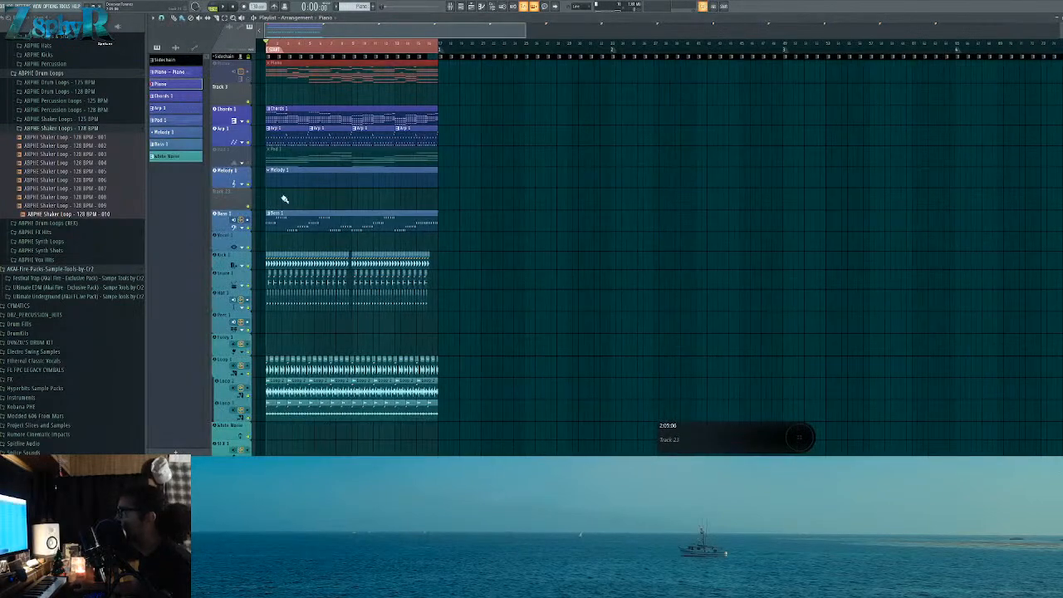
pyautogui.hotkey('ctrl', 'd')
# Step: Open the Pad 1 pattern and try replacing its content by deleting the notes from bar 5, clearing the rest, and pasting
pyautogui.doubleClick(301, 164)
pyautogui.hscroll(-3, 548, 179)
pyautogui.moveTo(976, 113); pyautogui.dragTo(630, 282)
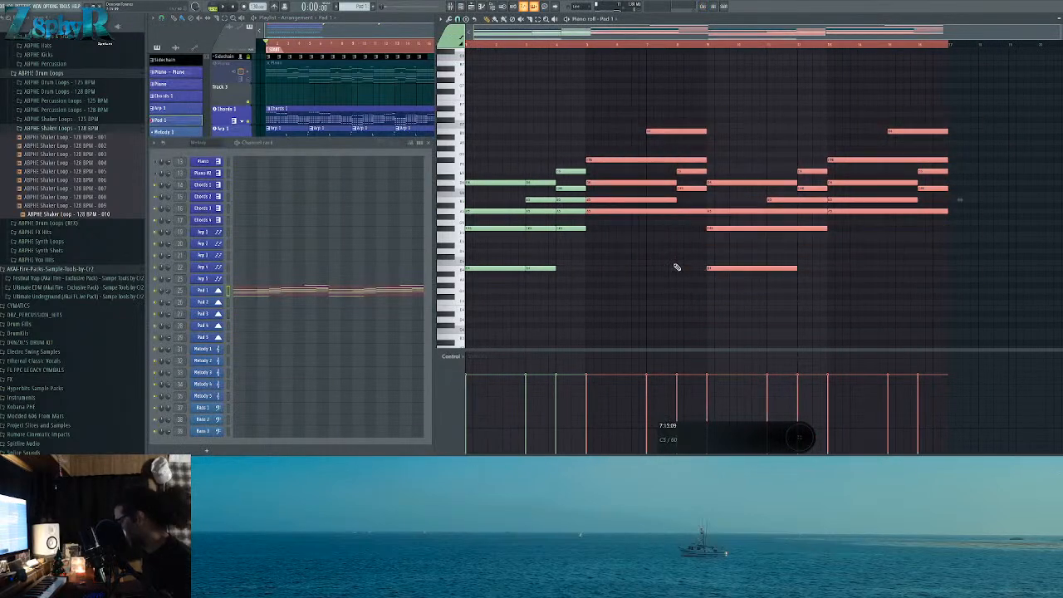
pyautogui.press('Delete')
pyautogui.hotkey('ctrl', 'a')
pyautogui.press('Delete')
pyautogui.hotkey('ctrl', 'v')
# Step: Undo the note deletions and the paste in the Pad 1 pattern
pyautogui.hotkey('ctrl', 'alt', 'z')
pyautogui.hotkey('ctrl', 'alt', 'z')
pyautogui.hotkey('ctrl', 'alt', 'z')
pyautogui.hotkey('ctrl', 'alt', 'z')
pyautogui.hotkey('ctrl', 'alt', 'z')
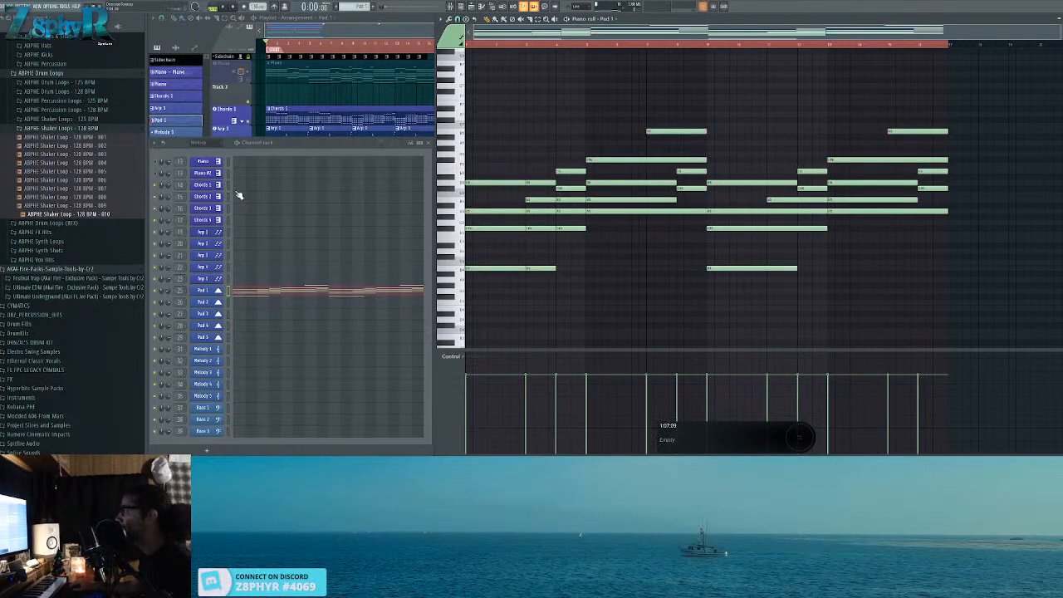
pyautogui.hotkey('ctrl', 'alt', 'z')
pyautogui.hotkey('ctrl', 'alt', 'z')
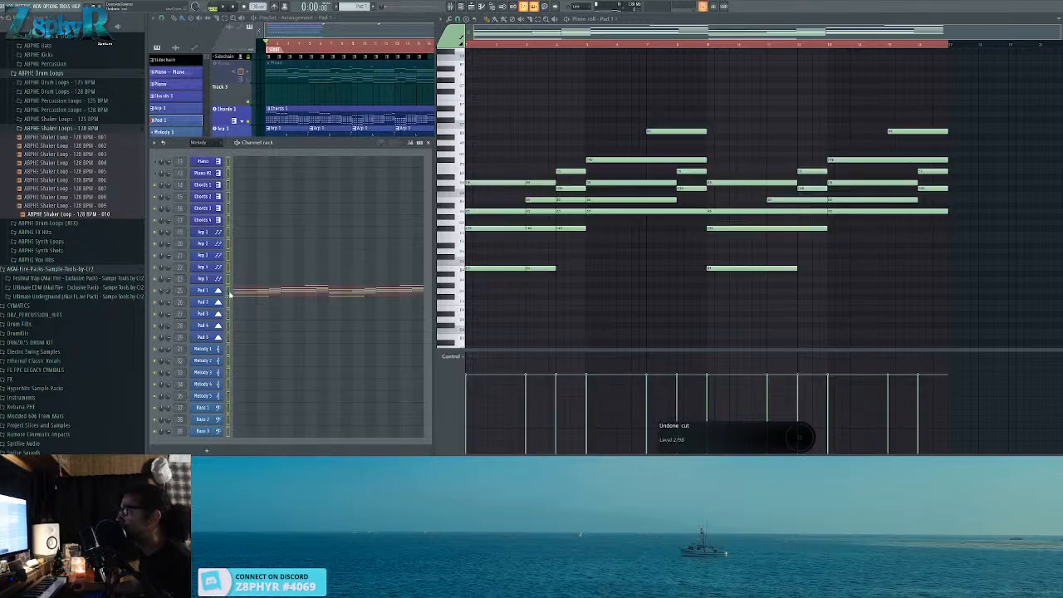
# Step: Move all notes of the Pad 1 channel to the Pad 5 channel in the same pattern
pyautogui.hotkey('ctrl', 'x')
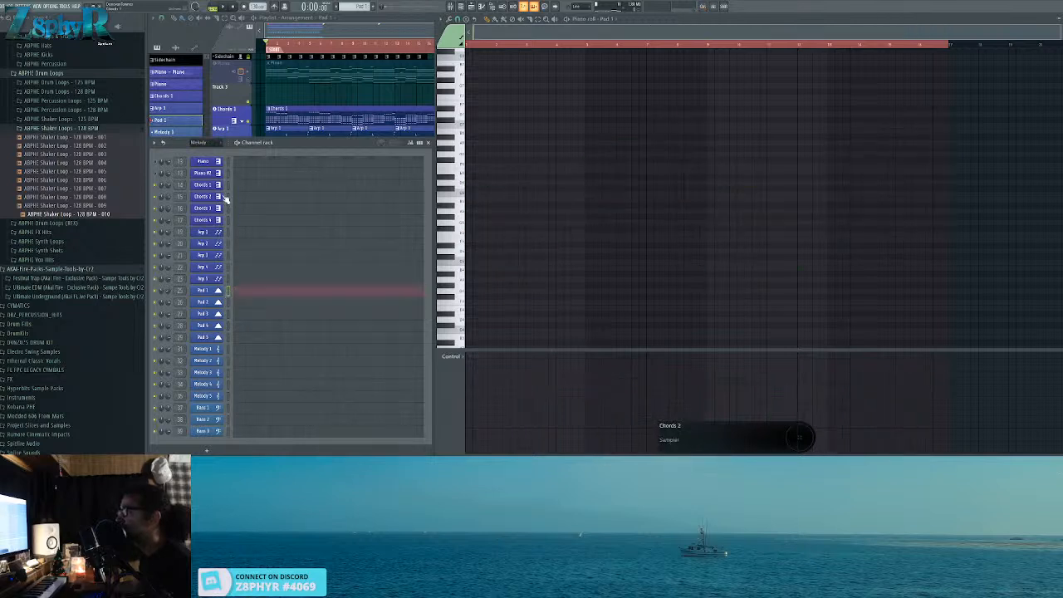
pyautogui.hotkey('ctrl', 'v')
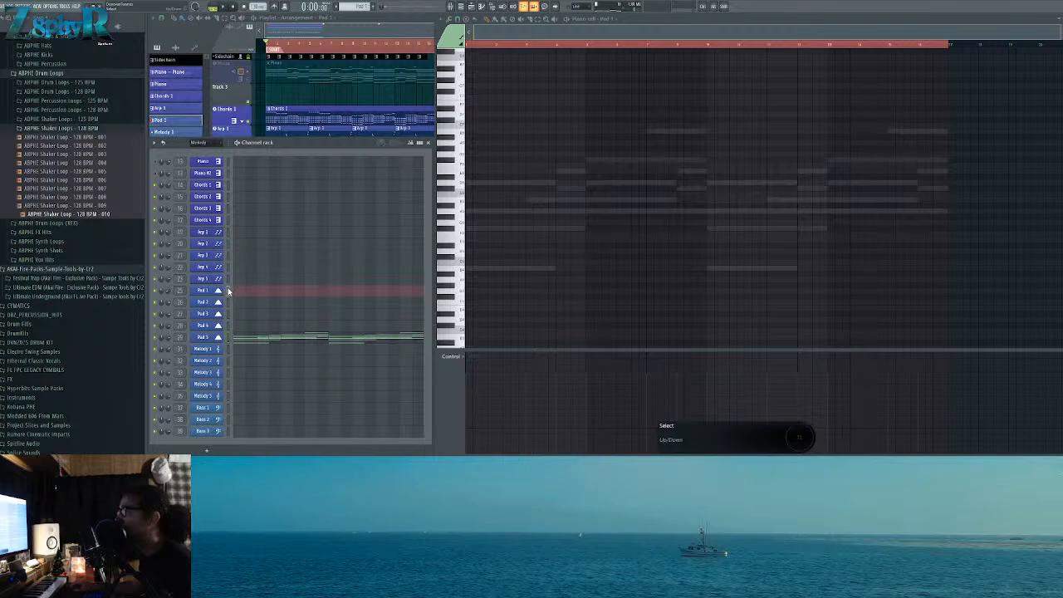
# Step: Copy the first four bars of notes from the Piano pattern and paste them into the Pad 1 channel of the Pad 1 pattern
pyautogui.doubleClick(276, 64)
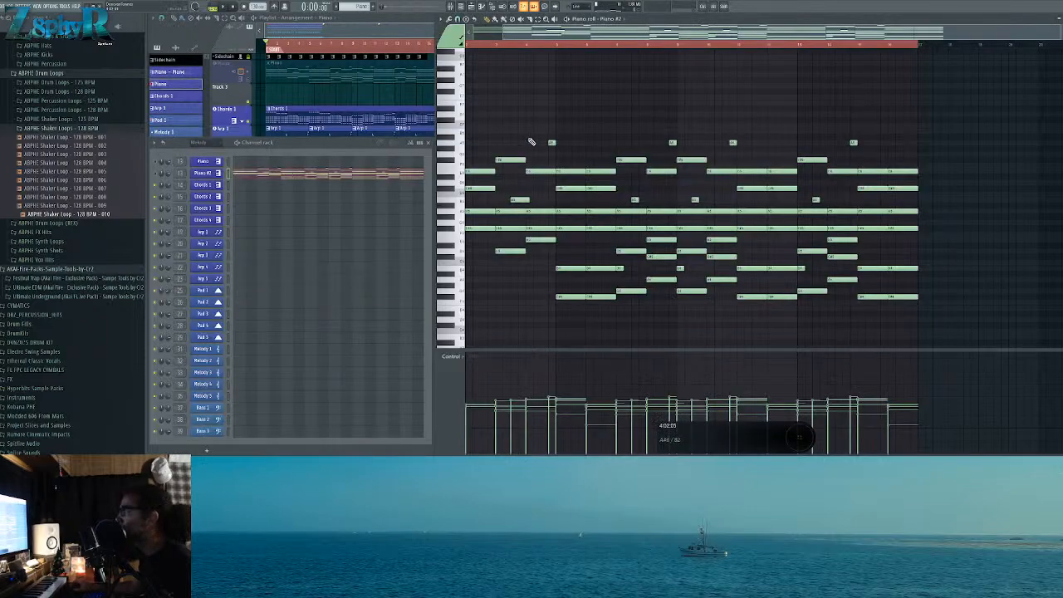
pyautogui.moveTo(675, 270); pyautogui.dragTo(752, 301)
pyautogui.moveTo(569, 299); pyautogui.dragTo(467, 157)
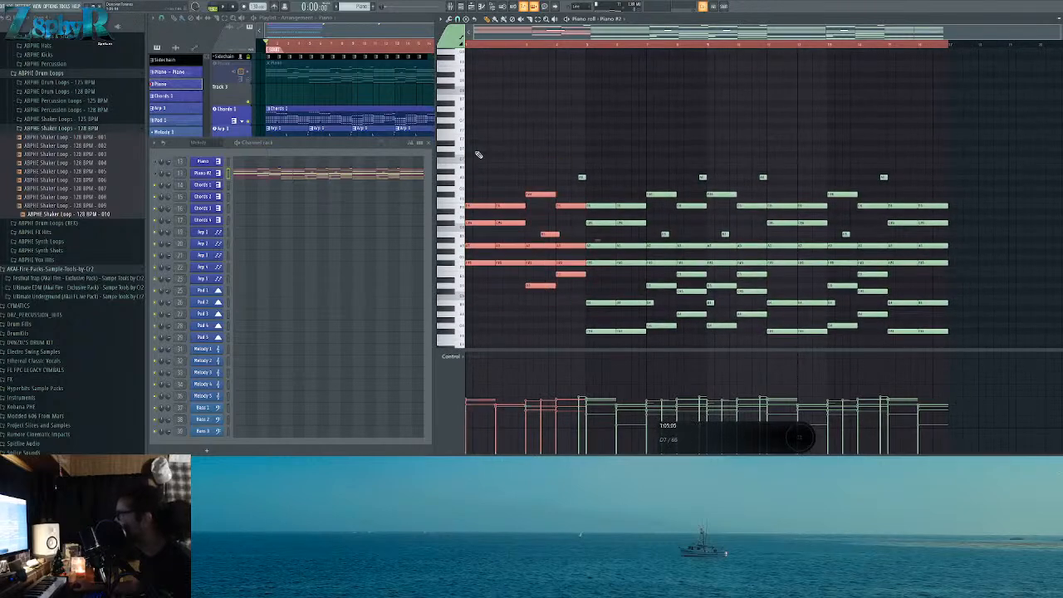
pyautogui.click(319, 28)
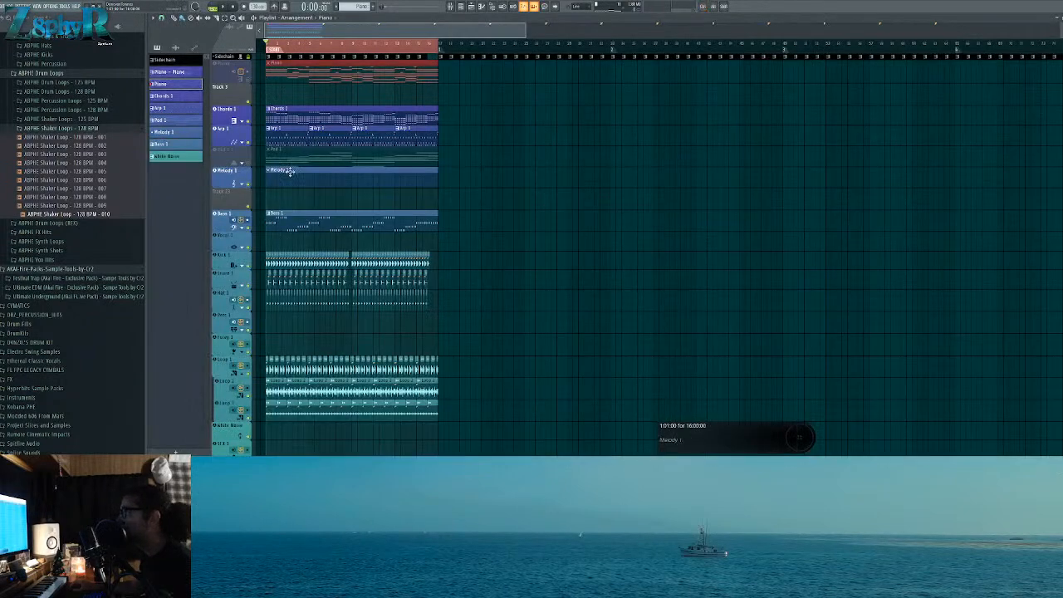
pyautogui.doubleClick(290, 170)
pyautogui.rightClick(220, 288)
pyautogui.click(231, 291)
pyautogui.hotkey('ctrl', 'v')
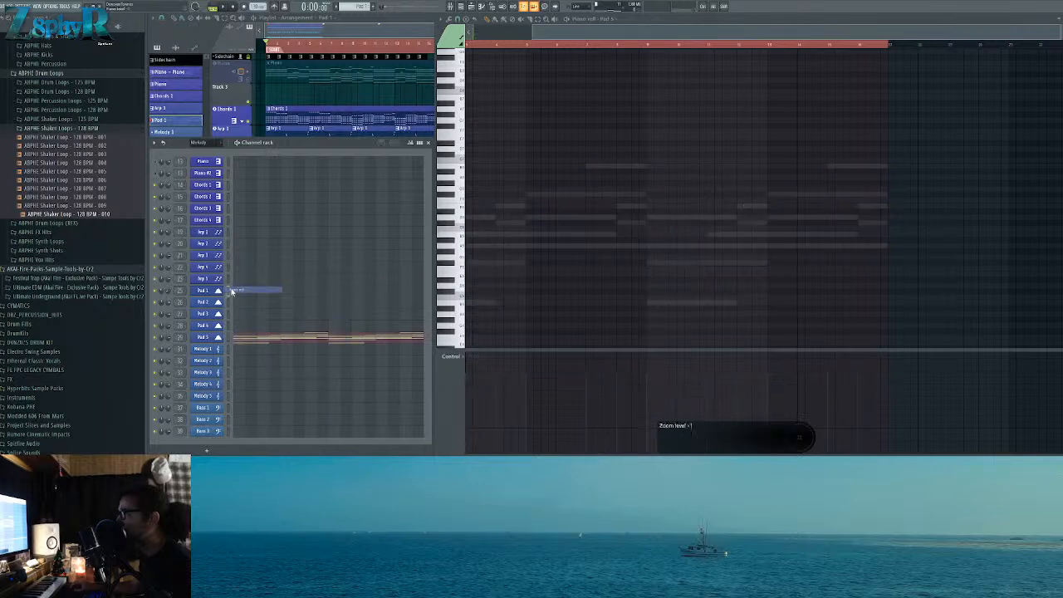
pyautogui.moveTo(633, 168); pyautogui.dragTo(654, 234)
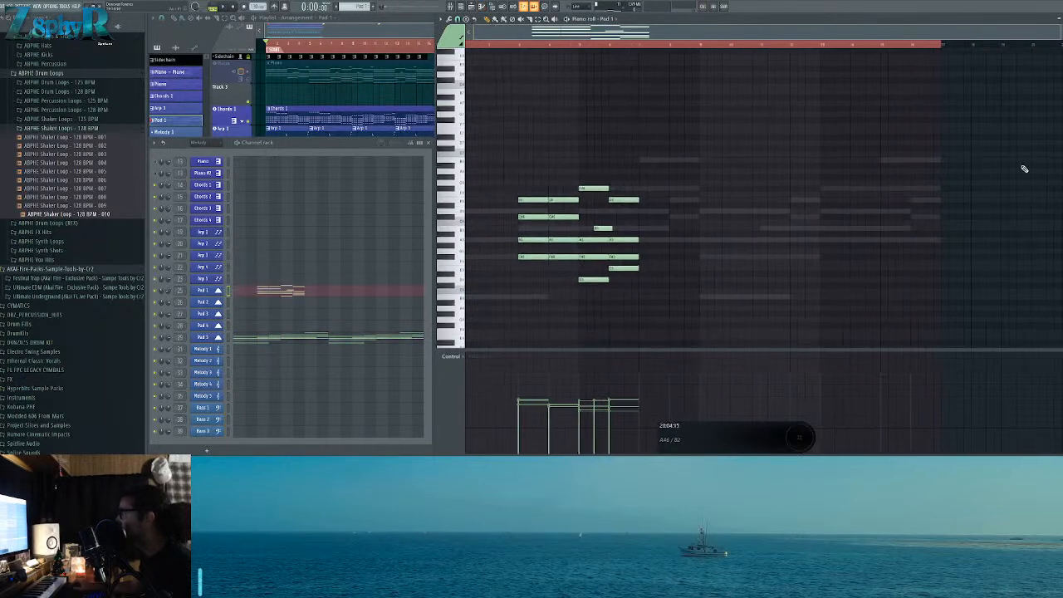
# Step: Shift the pasted Pad 1 notes to start at bar 1, glue the touching repeated notes together, and play them back briefly
pyautogui.hotkey('ctrl', 'a')
pyautogui.moveTo(522, 212); pyautogui.dragTo(421, 278)
pyautogui.keyDown('ctrl'); pyautogui.click(493, 169); pyautogui.keyUp('ctrl')
pyautogui.hotkey('ctrl', 'g')
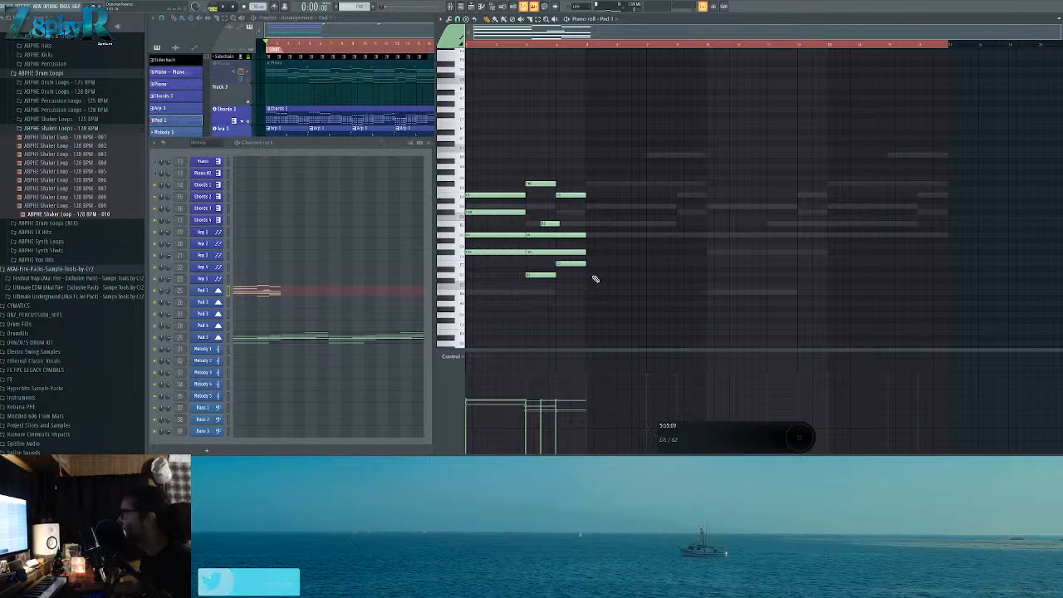
pyautogui.press('space')
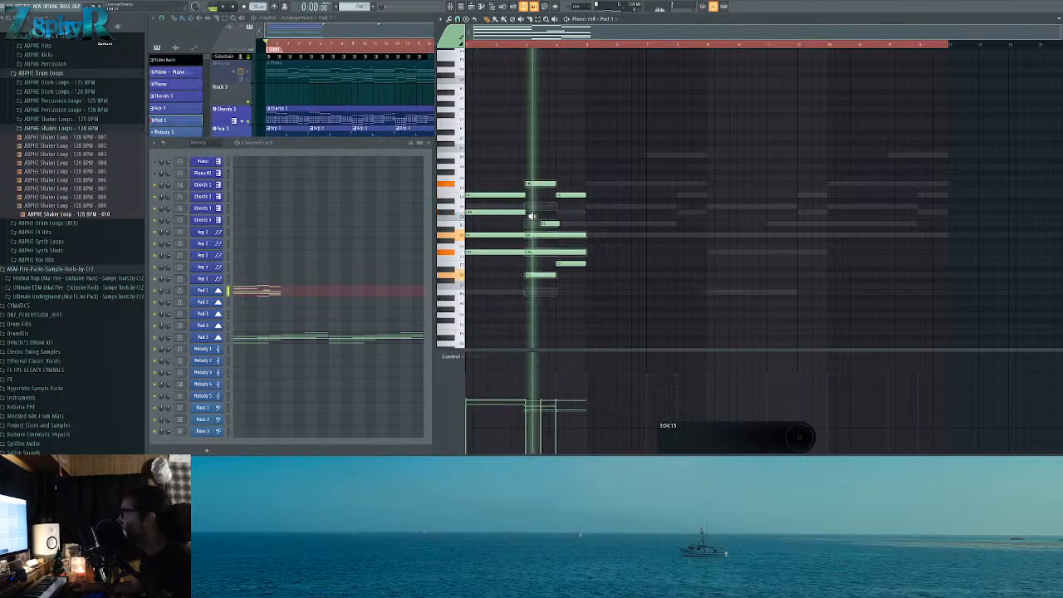
pyautogui.press('space')
# Step: Duplicate the four-bar Pad 1 chord notes into bars 5 to 8
pyautogui.hotkey('ctrl', 'a')
pyautogui.keyDown('ctrl'); pyautogui.keyDown('shift'); pyautogui.moveTo(472, 250); pyautogui.dragTo(593, 250); pyautogui.keyUp('shift'); pyautogui.keyUp('ctrl')
pyautogui.keyDown('ctrl'); pyautogui.click(823, 263); pyautogui.keyUp('ctrl')
pyautogui.keyDown('ctrl'); pyautogui.moveTo(790, 324); pyautogui.dragTo(510, 164); pyautogui.keyUp('ctrl')
pyautogui.keyDown('ctrl'); pyautogui.click(721, 142); pyautogui.keyUp('ctrl')
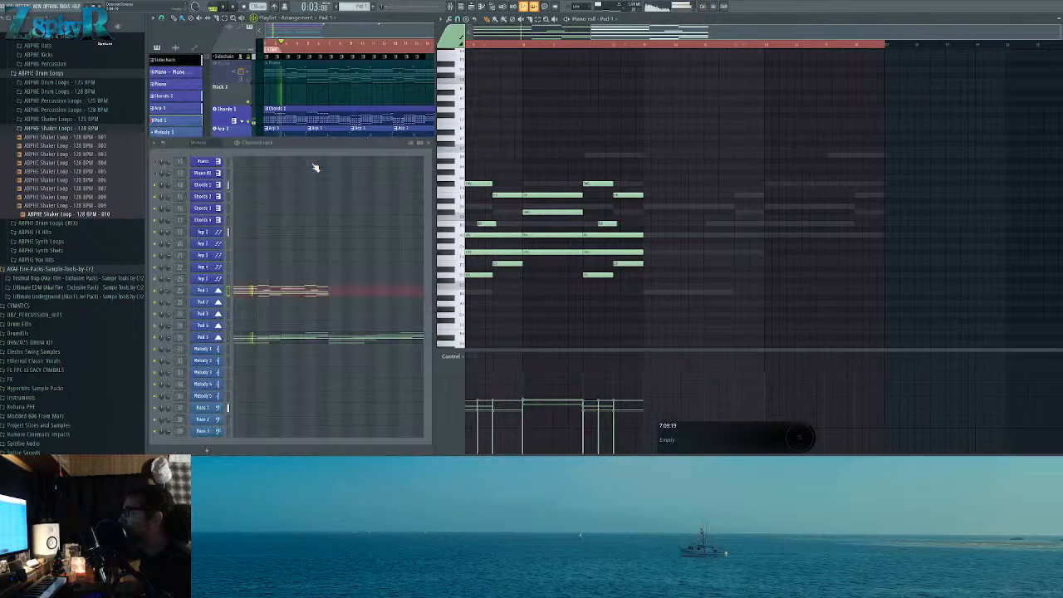
# Step: Adjust the Pad 1 channel's volume to about 17% and its panning to about 18% right while the arrangement plays
pyautogui.hscroll(1, 674, 155)
pyautogui.scroll(2, 700, 151)
pyautogui.press('space')
pyautogui.press('space')
pyautogui.hscroll(-2, 948, 147)
pyautogui.scroll(-2, 949, 146)
pyautogui.keyDown('ctrl'); pyautogui.moveTo(874, 123); pyautogui.dragTo(508, 287); pyautogui.keyUp('ctrl')
pyautogui.keyDown('ctrl'); pyautogui.click(722, 230); pyautogui.keyUp('ctrl')
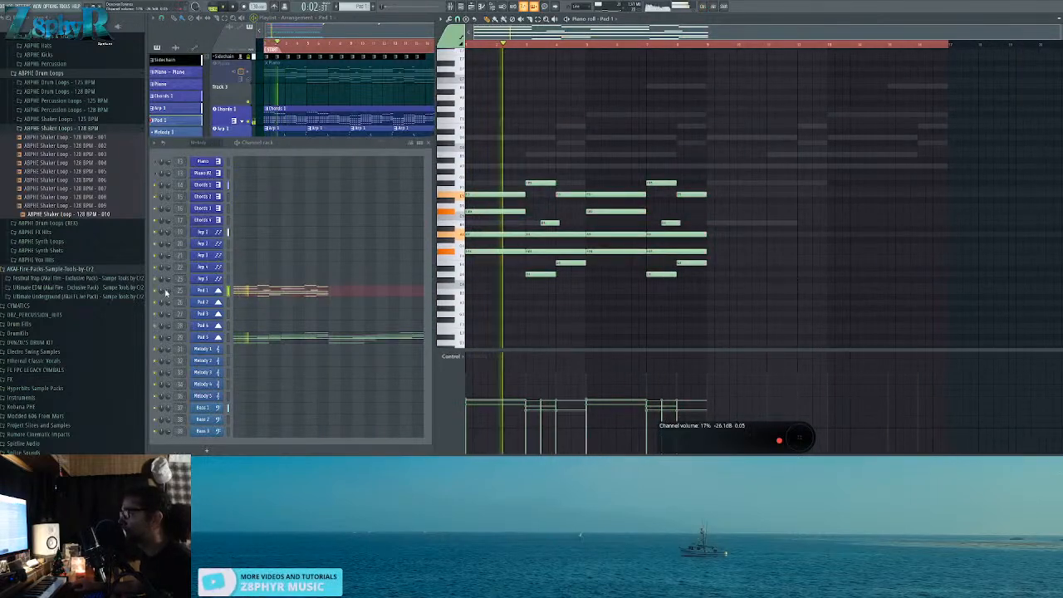
pyautogui.moveTo(162, 294); pyautogui.dragTo(162, 294)
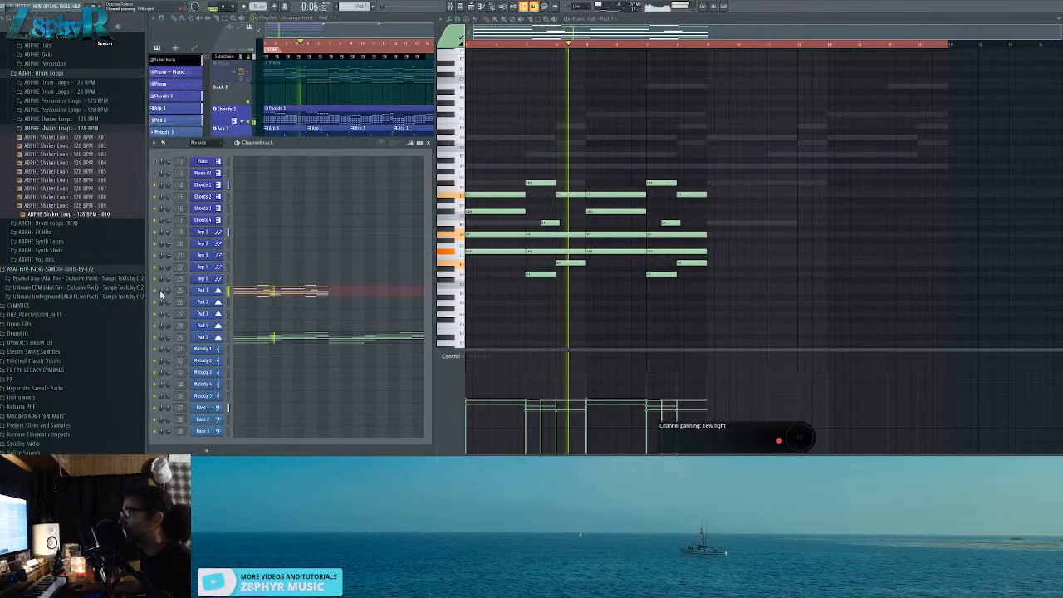
# Step: Lower the Chords 1, Bass 1 and Loops faders in the mixer, setting Bass 1 to about 73%
pyautogui.click(481, 6)
pyautogui.moveTo(209, 270); pyautogui.dragTo(208, 278)
pyautogui.click(505, 232)
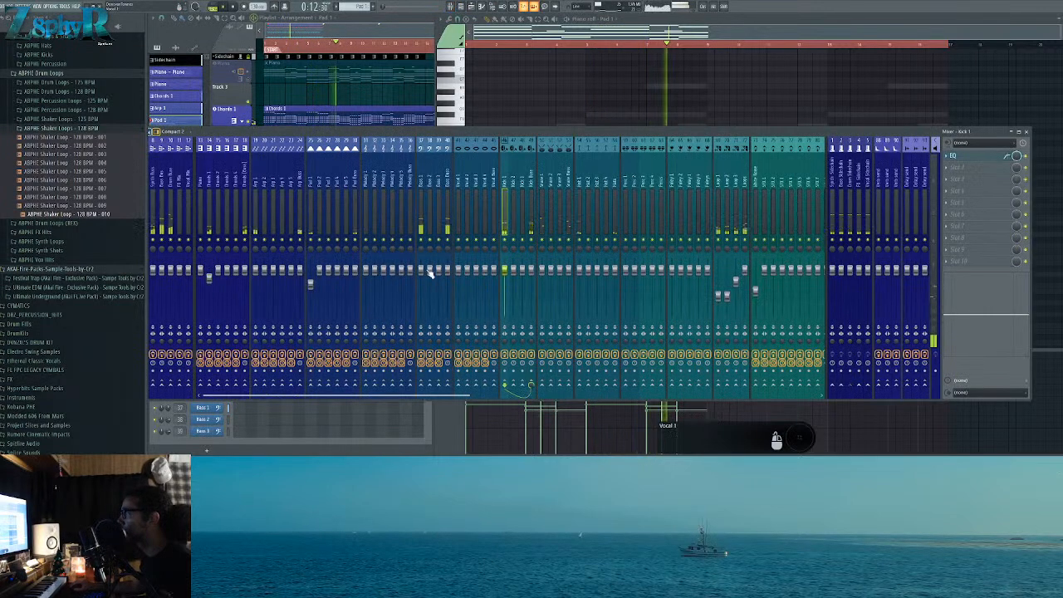
pyautogui.click(422, 274)
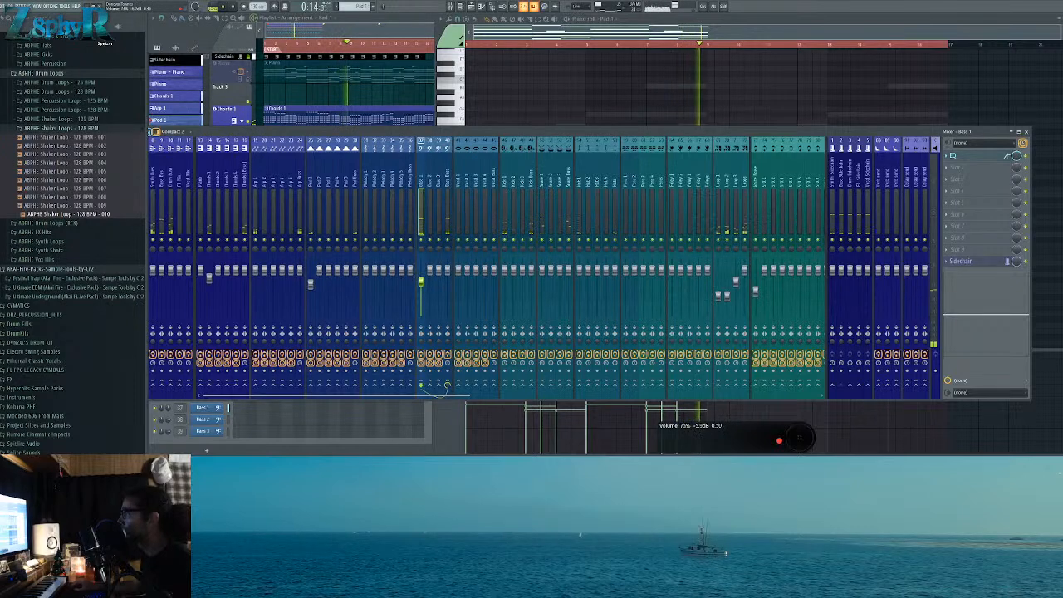
pyautogui.moveTo(745, 270)
pyautogui.mouseDown()
pyautogui.moveTo(744, 309)
pyautogui.moveTo(744, 274)
pyautogui.mouseUp()
# Step: Duplicate the eight-bar Pad 1 chord progression into bars 9 to 16 and clear the selection
pyautogui.click(618, 90)
pyautogui.press('space')
pyautogui.moveTo(513, 147); pyautogui.dragTo(580, 241)
pyautogui.keyDown('ctrl'); pyautogui.click(709, 259); pyautogui.keyUp('ctrl')
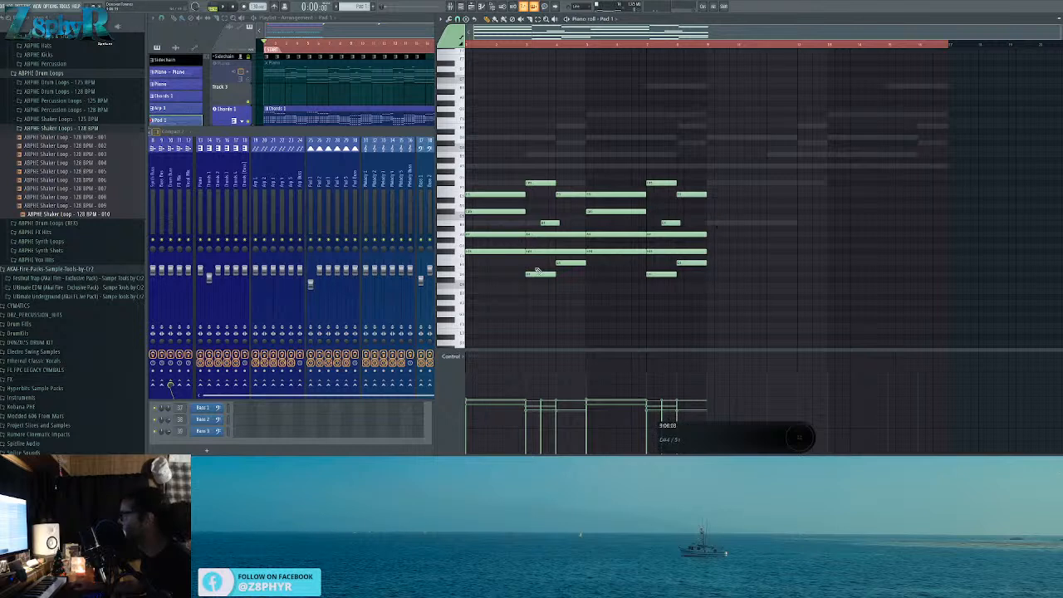
pyautogui.click(707, 243)
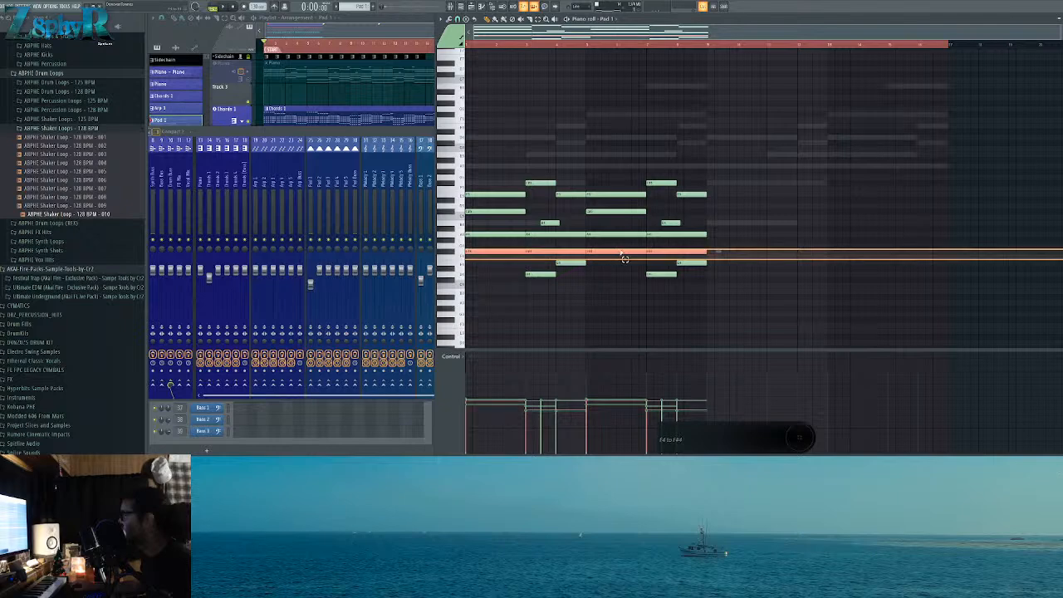
pyautogui.moveTo(468, 136); pyautogui.dragTo(794, 357)
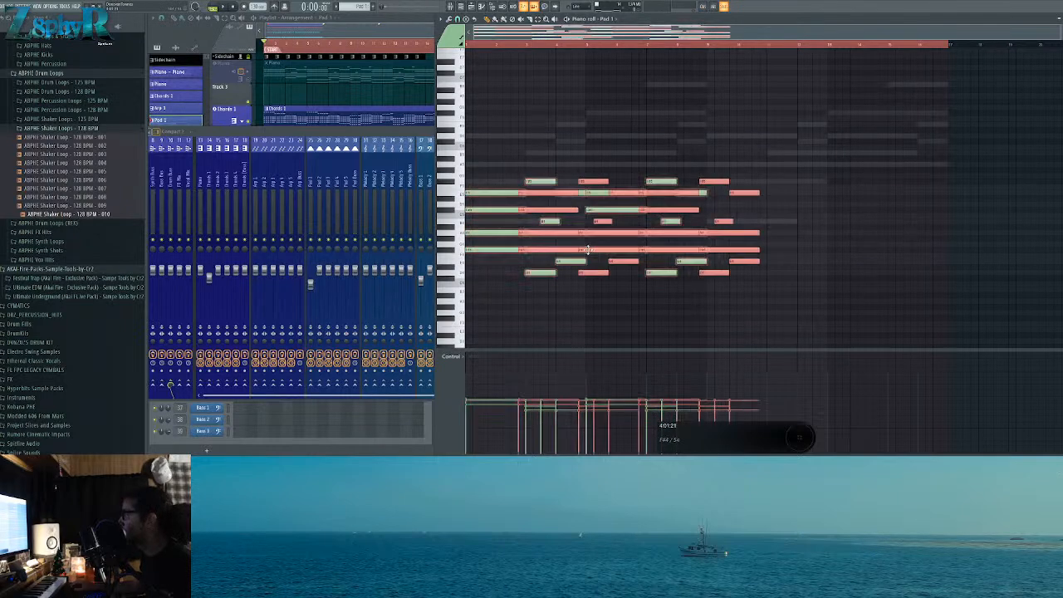
pyautogui.hotkey('ctrl', 'b')
pyautogui.hotkey('ctrl', 'd')
# Step: Play the arrangement's second half, raise the top Pad 1 notes in bars 12 and 16, and add a higher note in bar 12
pyautogui.press('F5')
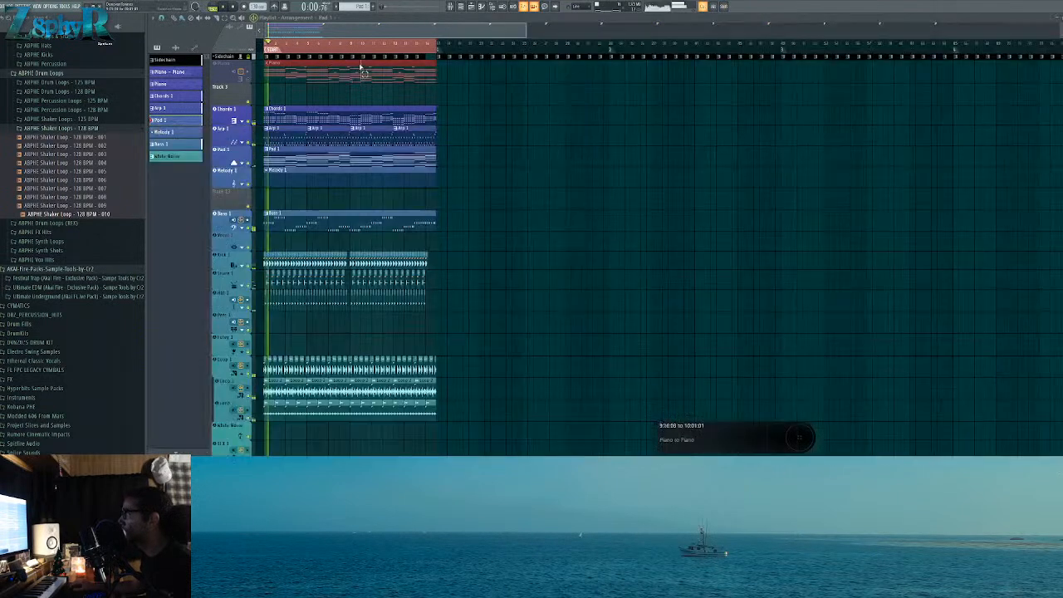
pyautogui.click(345, 44)
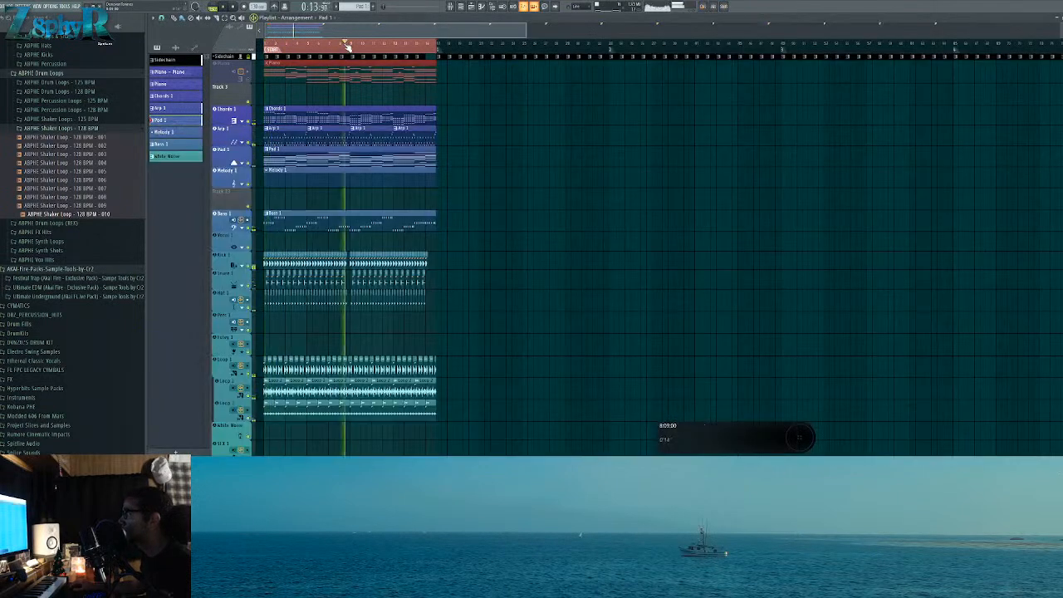
pyautogui.doubleClick(381, 161)
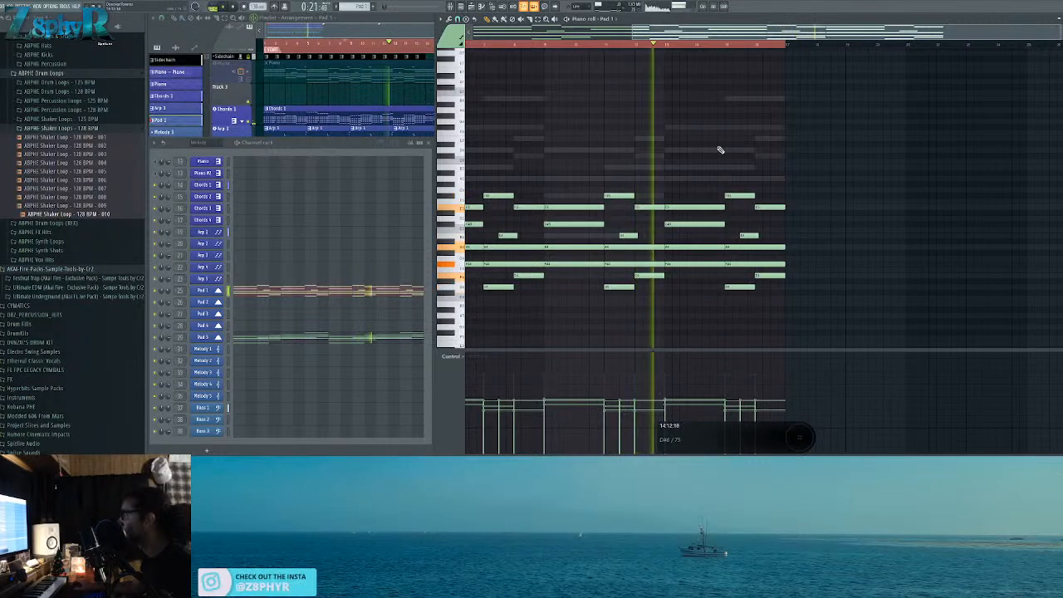
pyautogui.press('space')
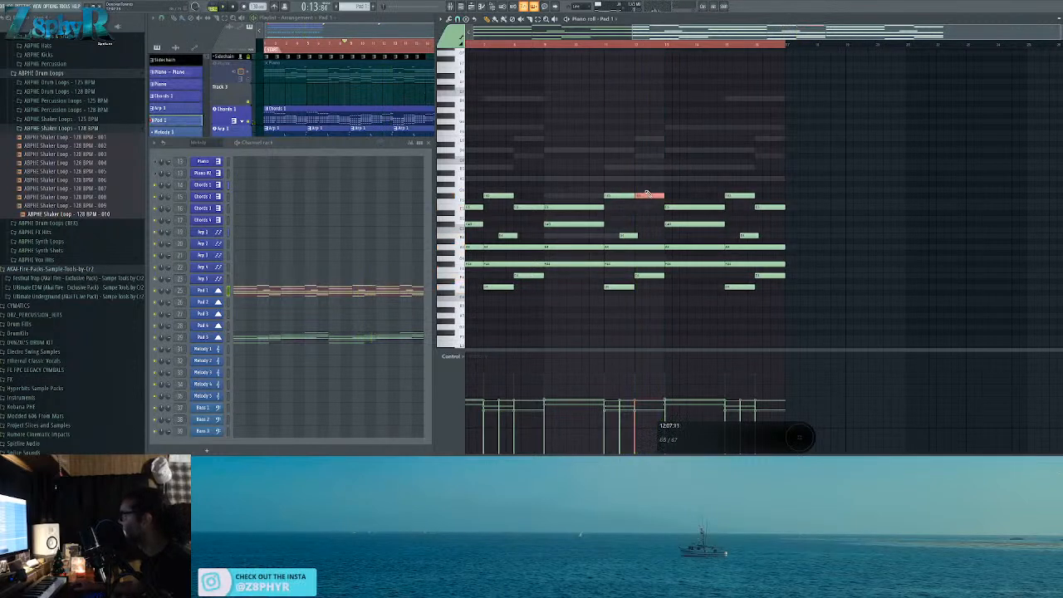
pyautogui.moveTo(652, 194); pyautogui.dragTo(746, 187)
pyautogui.moveTo(672, 170); pyautogui.dragTo(790, 281)
pyautogui.keyDown('ctrl'); pyautogui.click(658, 162); pyautogui.keyUp('ctrl')
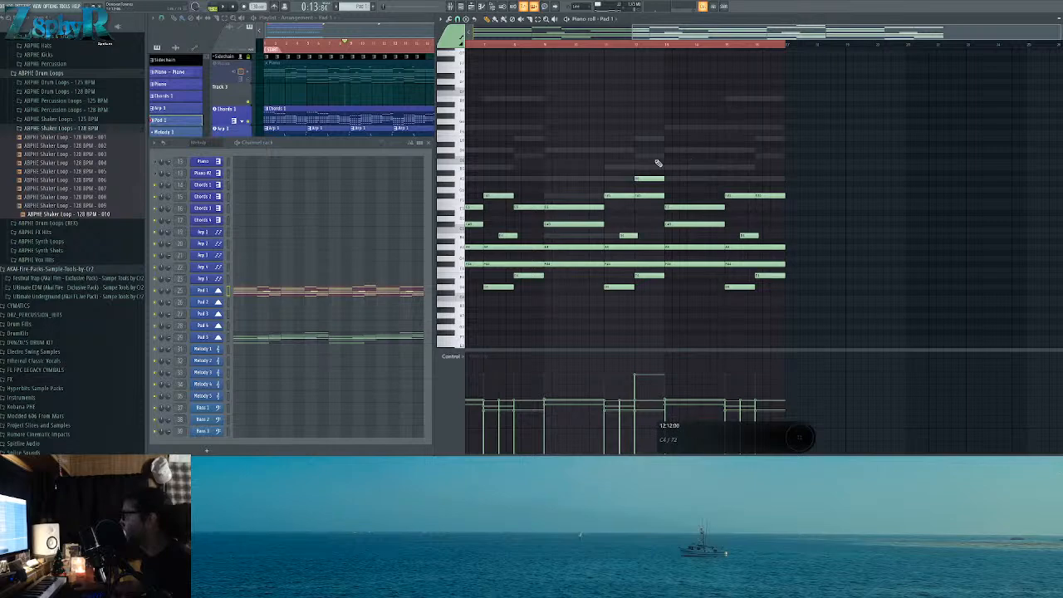
# Step: Unmute the Piano track in the playlist and play the arrangement from the start with the Piano pattern open
pyautogui.click(287, 18)
pyautogui.keyDown('ctrl'); pyautogui.click(400, 80); pyautogui.keyUp('ctrl')
pyautogui.scroll(4, 375, 180)
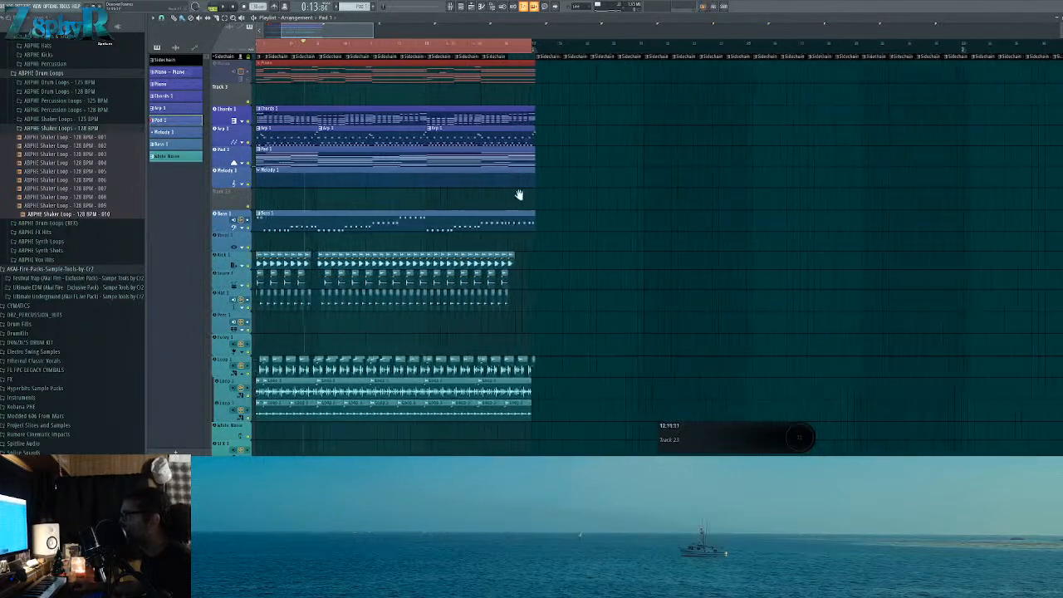
pyautogui.moveTo(499, 211); pyautogui.dragTo(588, 205)
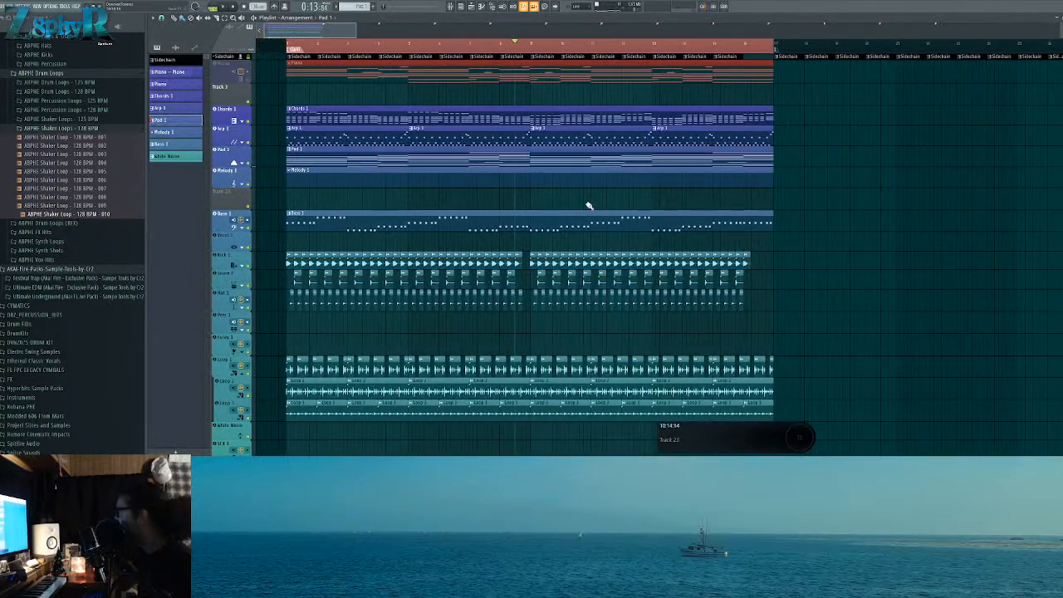
pyautogui.scroll(-3, 565, 215)
pyautogui.scroll(3, 498, 200)
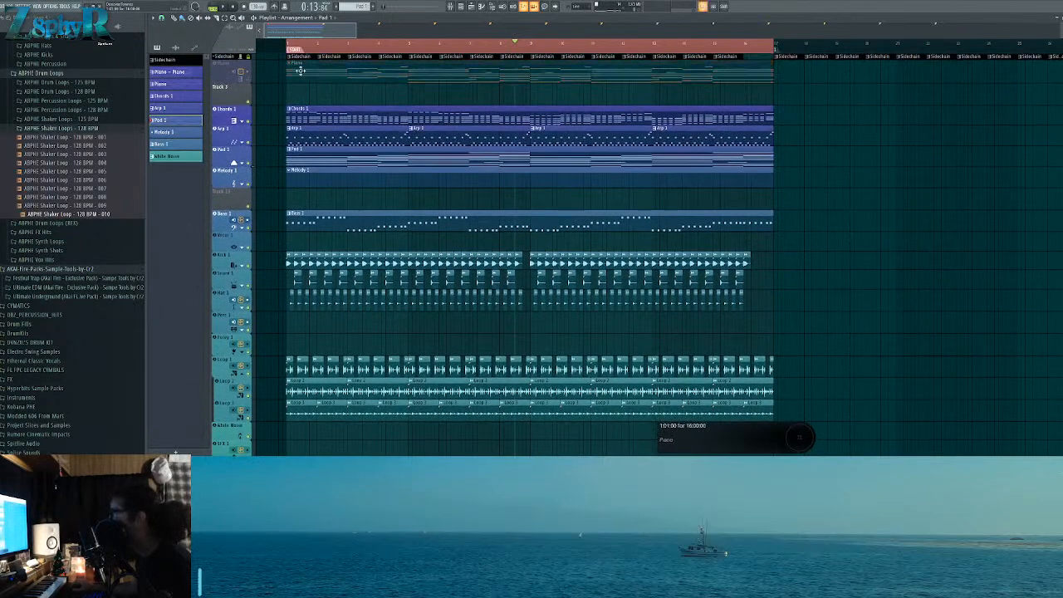
pyautogui.click(291, 44)
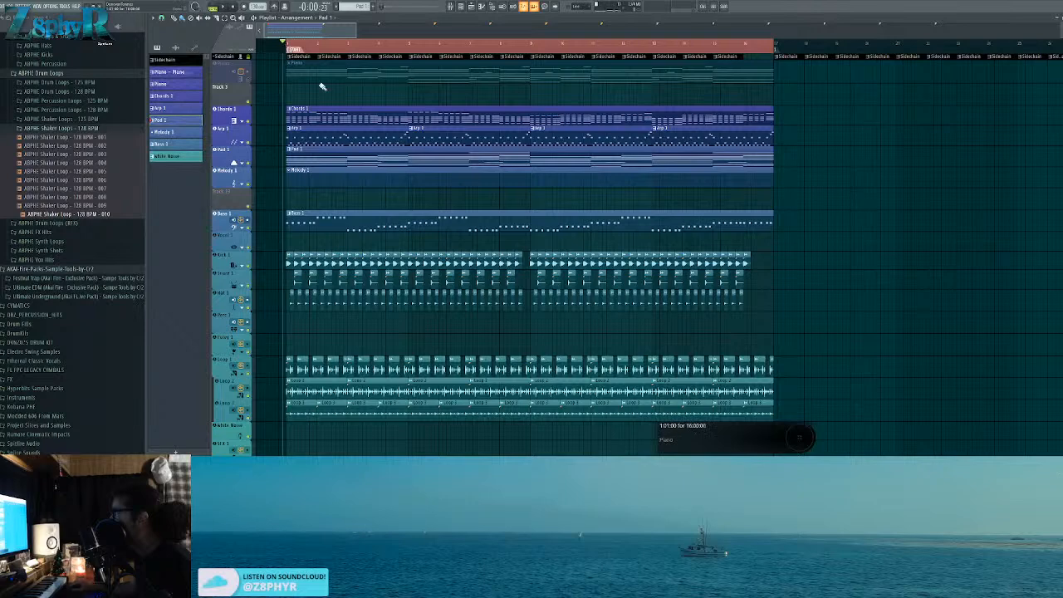
pyautogui.click(248, 80)
pyautogui.press('space')
pyautogui.doubleClick(364, 64)
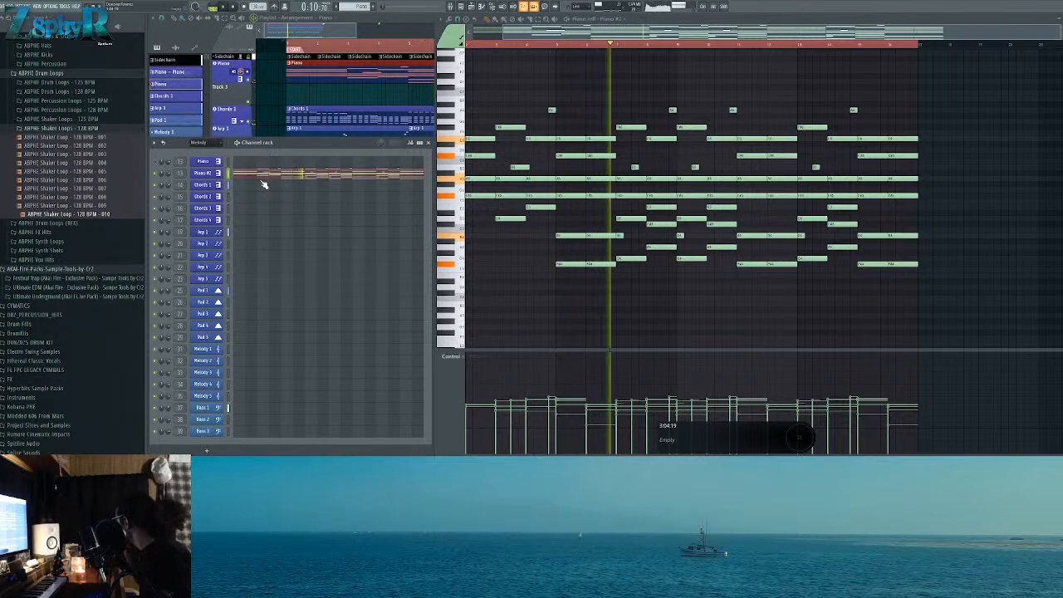
# Step: Shape the Snare 1 EQ by cutting the lows, boosting about 1.9 dB near 454 Hz and reducing the upper bands
pyautogui.press('F9')
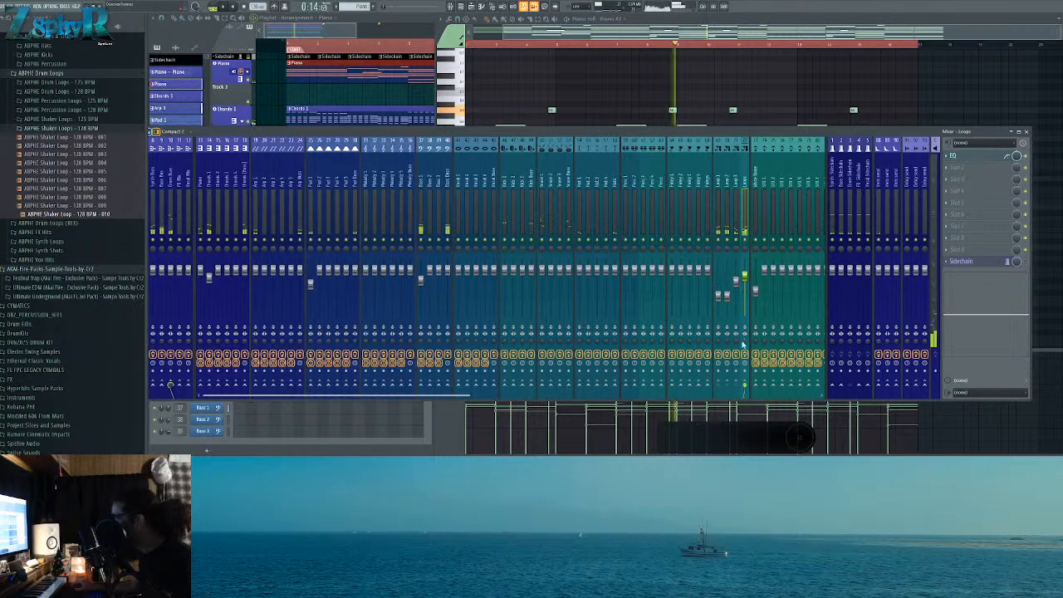
pyautogui.click(547, 200)
pyautogui.click(977, 158)
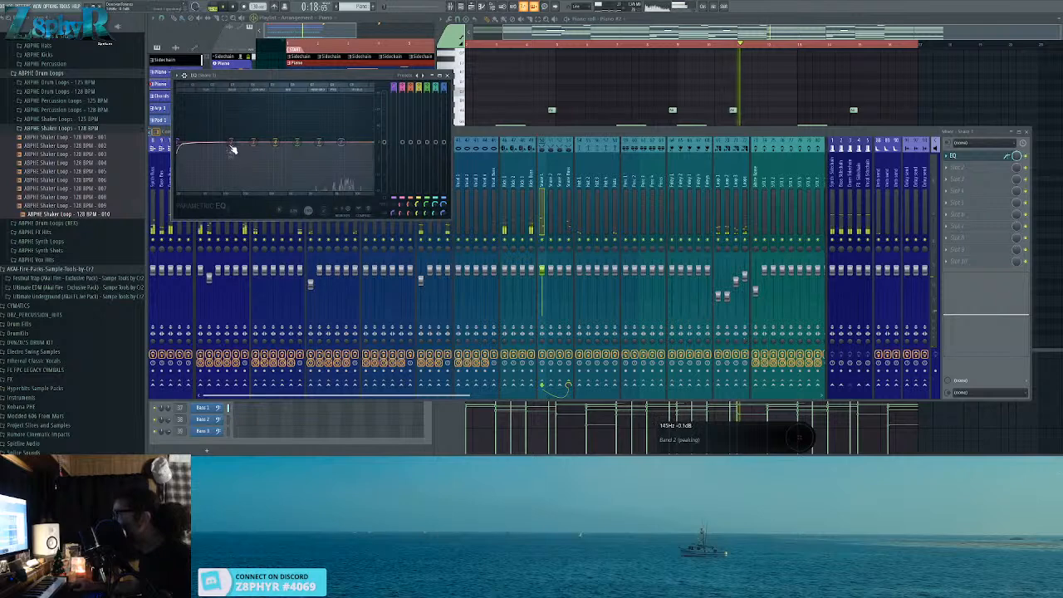
pyautogui.moveTo(186, 143); pyautogui.dragTo(193, 142)
pyautogui.moveTo(342, 142); pyautogui.dragTo(262, 136)
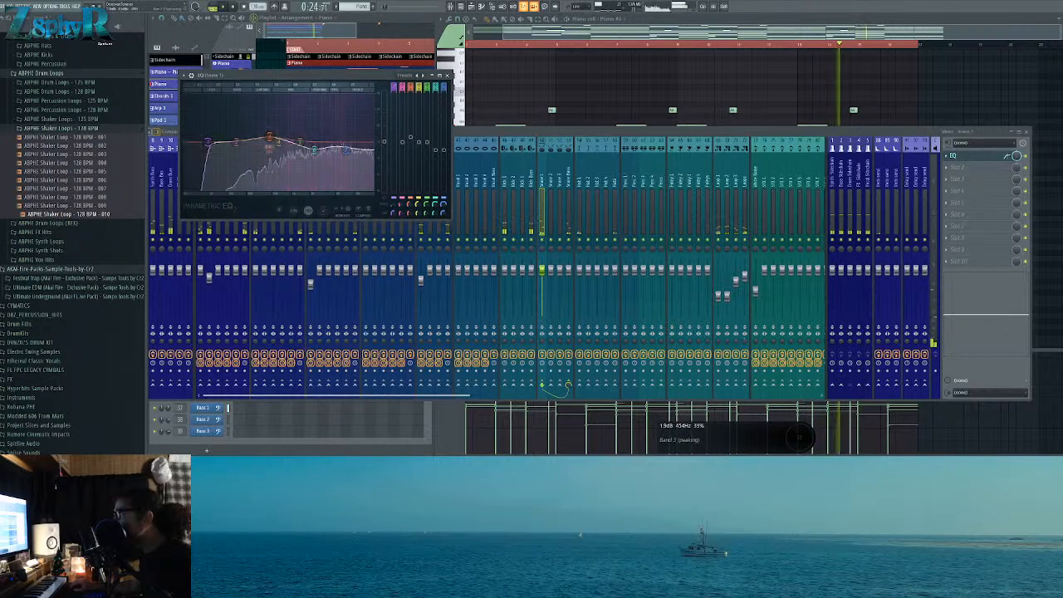
pyautogui.click(517, 131)
pyautogui.click(458, 77)
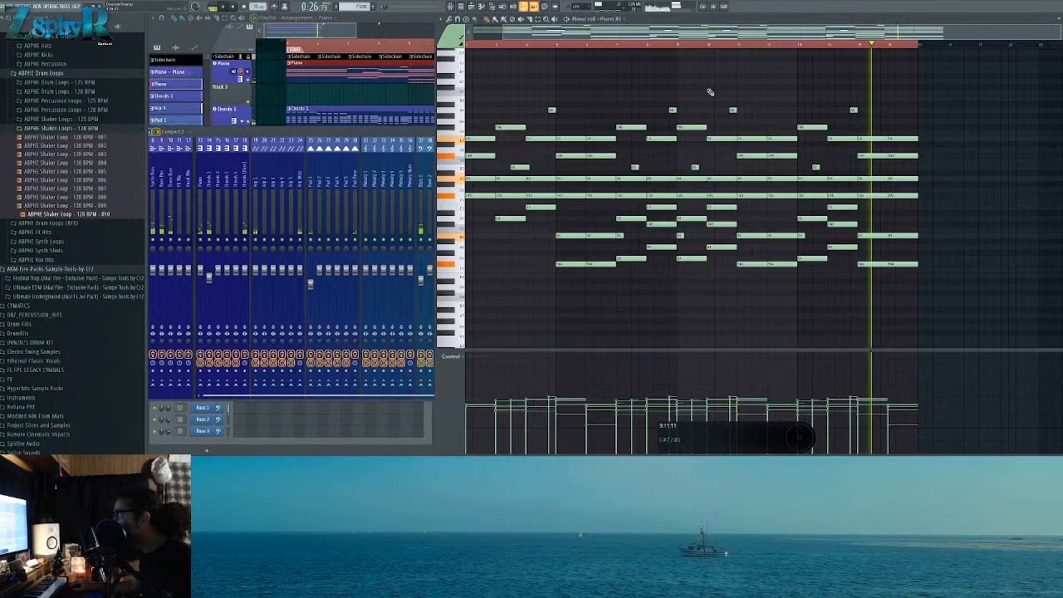
# Step: In the Pad 1 pattern, remove bar 12's highest note and replace the short notes in bars 11 and 15 with held notes through bars 12 and 16
pyautogui.moveTo(792, 121); pyautogui.dragTo(751, 123)
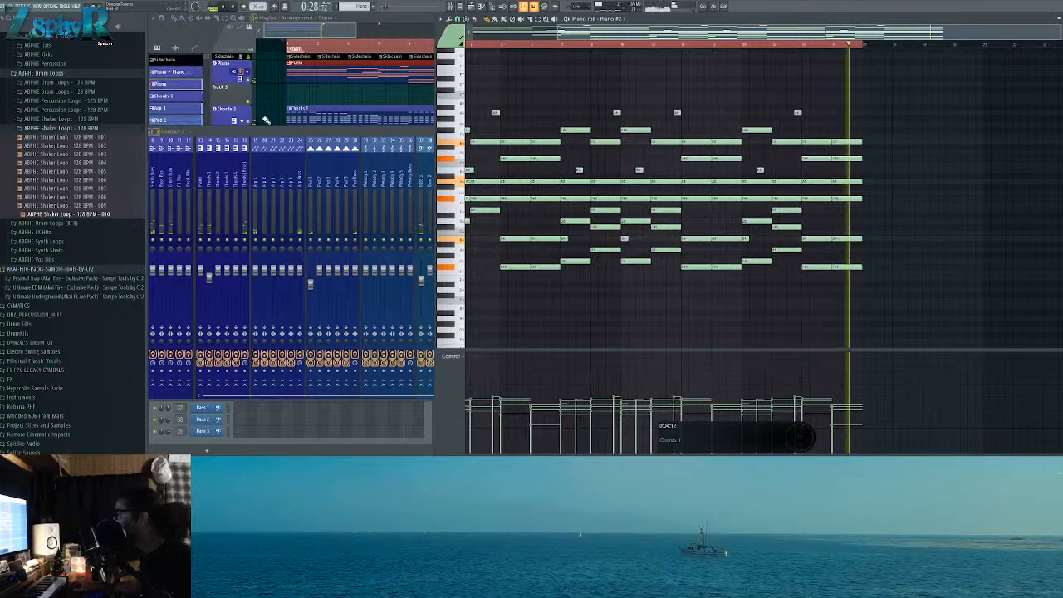
pyautogui.press('F5')
pyautogui.click(562, 158)
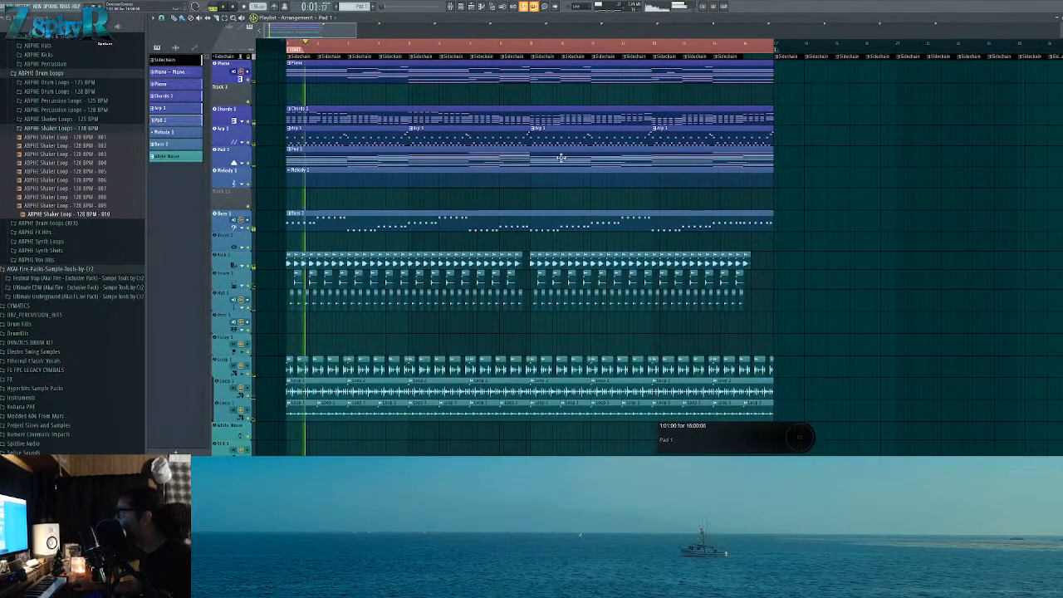
pyautogui.doubleClick(547, 159)
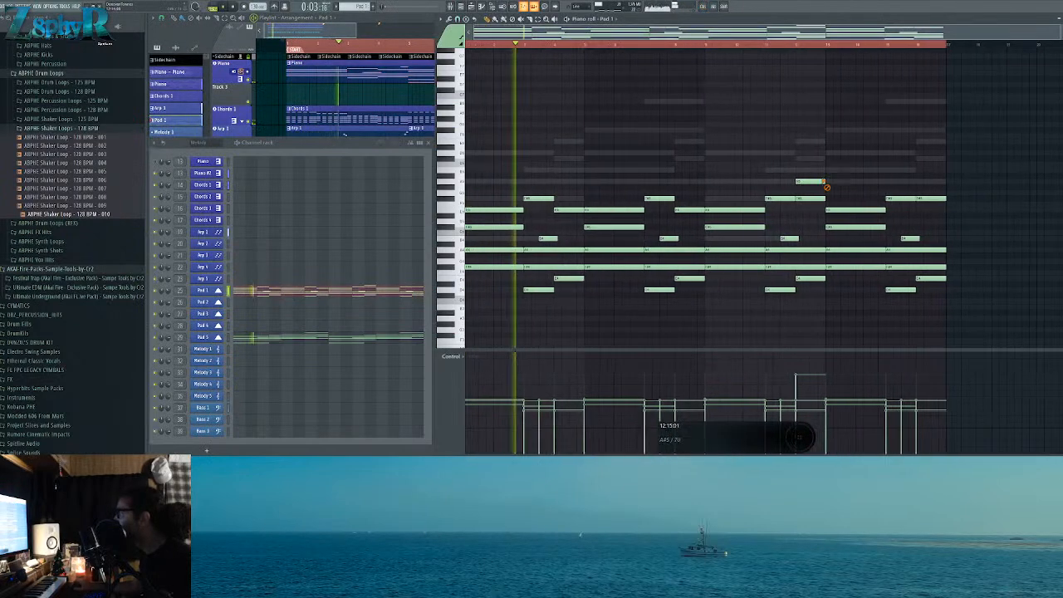
pyautogui.moveTo(774, 209); pyautogui.dragTo(786, 235)
pyautogui.moveTo(880, 191); pyautogui.dragTo(905, 228)
pyautogui.keyDown('ctrl'); pyautogui.click(932, 237); pyautogui.keyUp('ctrl')
pyautogui.rightClick(912, 239)
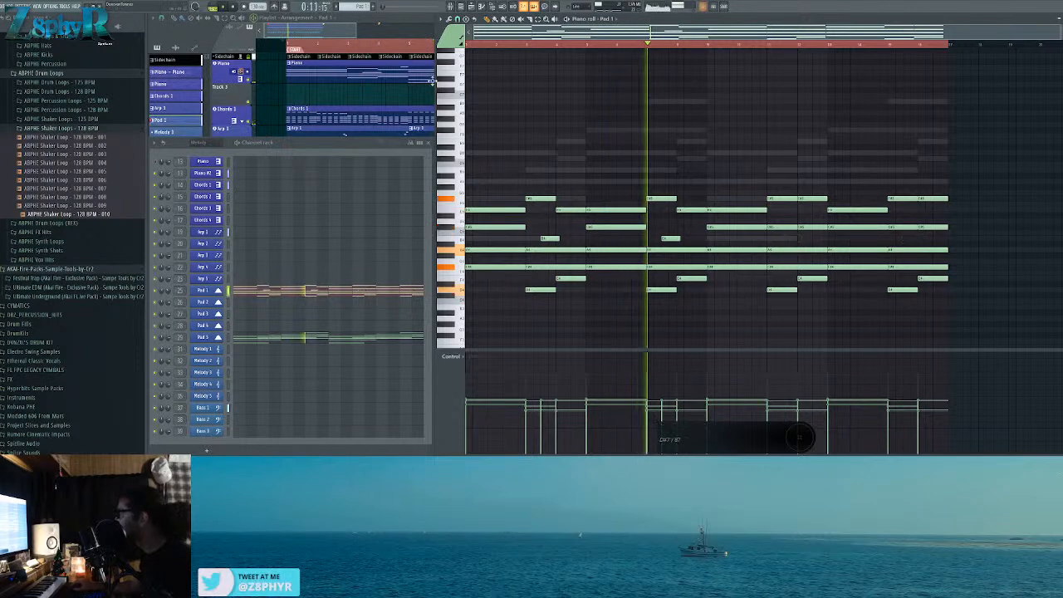
# Step: Review the arrangement's tracks in the full playlist during playback, down to the drum and loop tracks, and stop playback
pyautogui.click(342, 127)
pyautogui.press('F6')
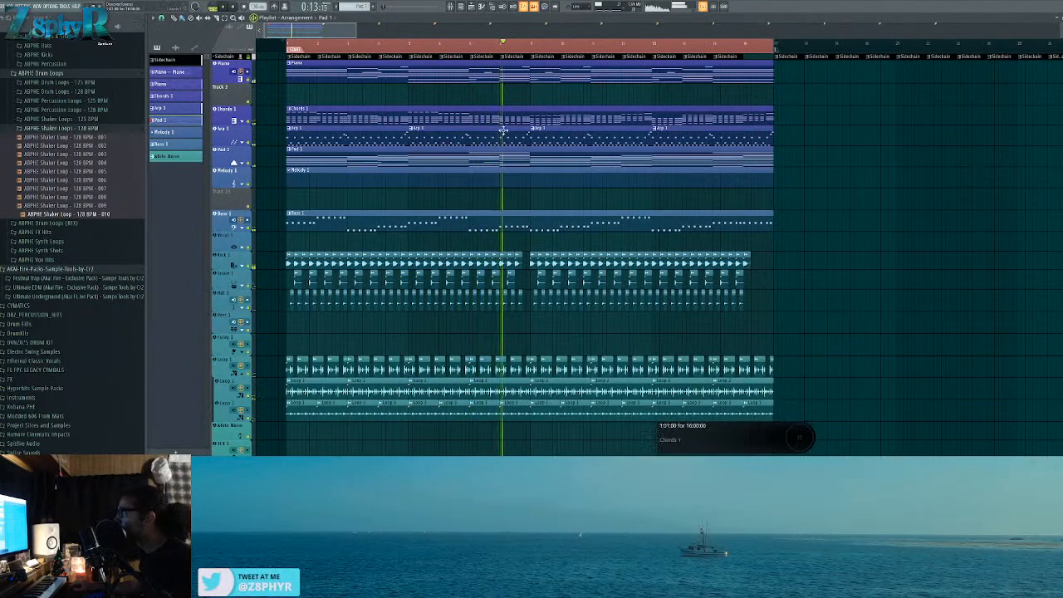
pyautogui.scroll(-5, 541, 196)
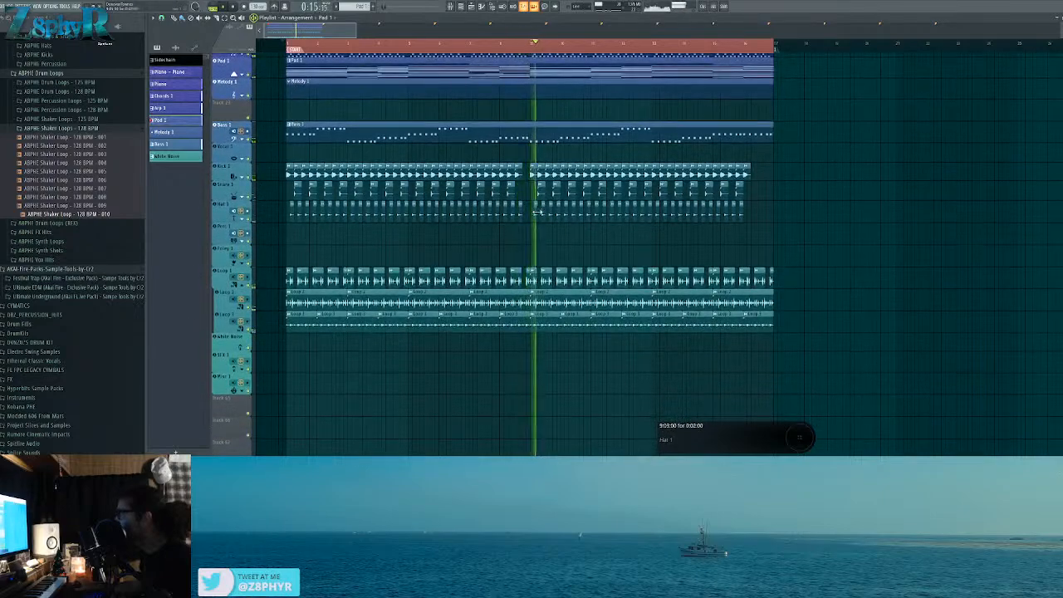
pyautogui.scroll(-1, 465, 243)
pyautogui.press('space')
pyautogui.scroll(6, 439, 248)
pyautogui.scroll(-2, 433, 247)
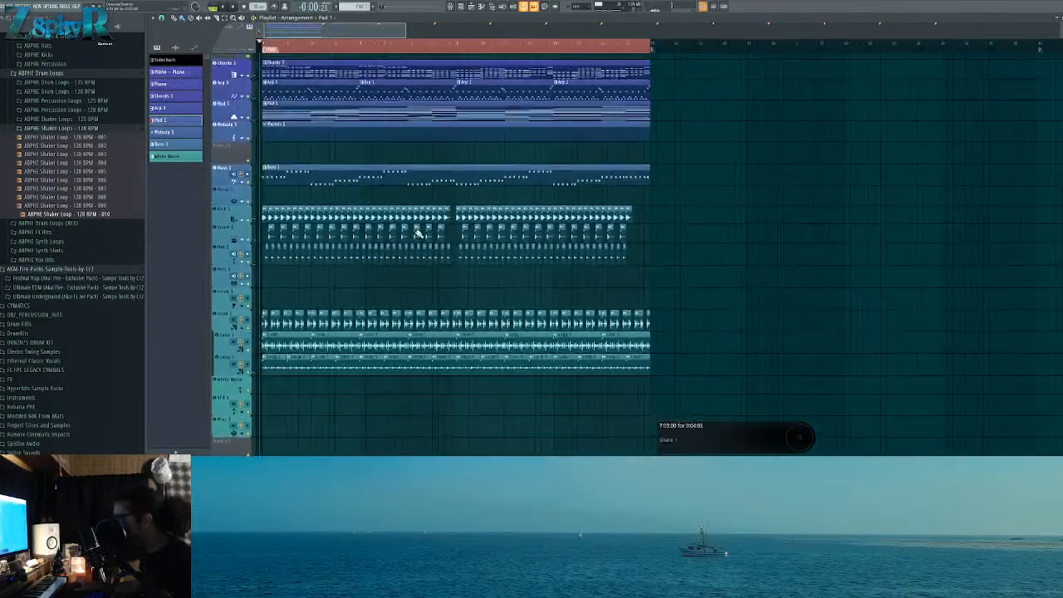
pyautogui.scroll(2, 716, 297)
# Step: Audition the Bass 1 pattern in the piano roll and adjust the Bass 1 synth's filter frequency to about 28%
pyautogui.doubleClick(339, 226)
pyautogui.scroll(-2, 551, 234)
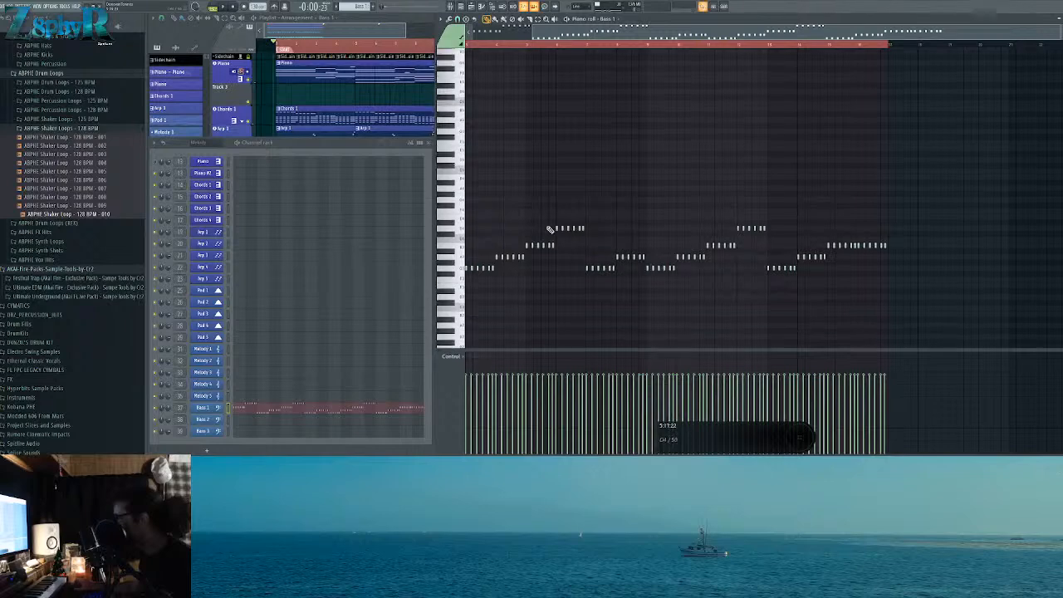
pyautogui.scroll(2, 554, 235)
pyautogui.scroll(-2, 808, 239)
pyautogui.scroll(2, 505, 247)
pyautogui.press('space')
pyautogui.press('space')
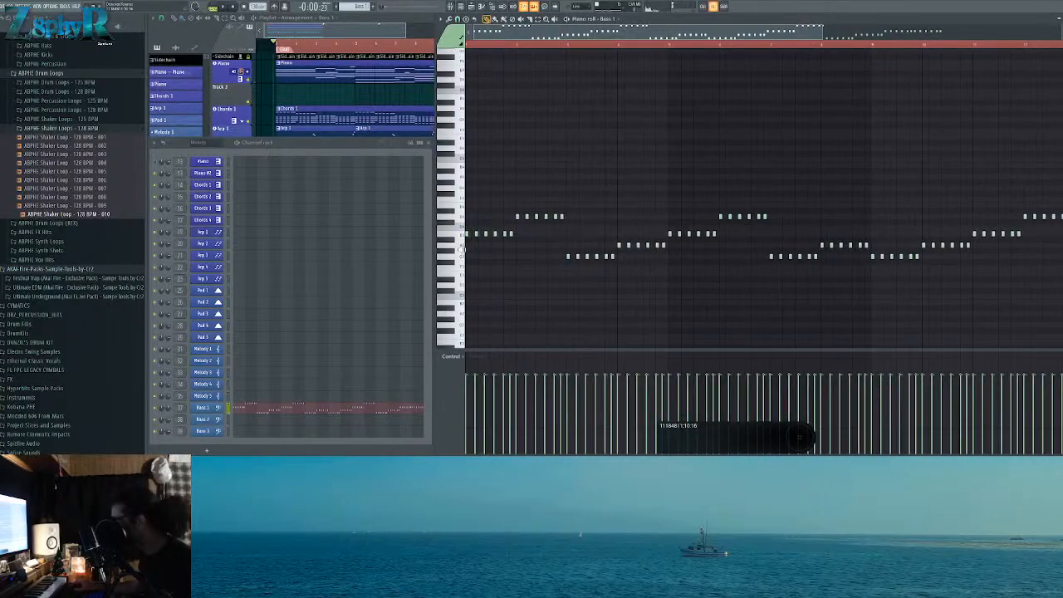
pyautogui.scroll(1, 760, 261)
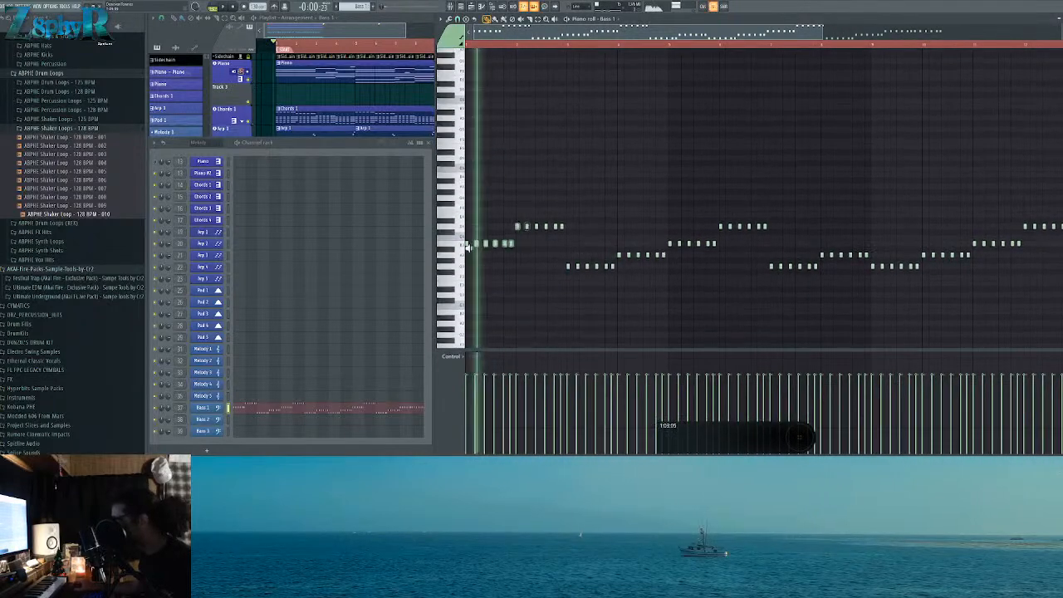
pyautogui.click(199, 408)
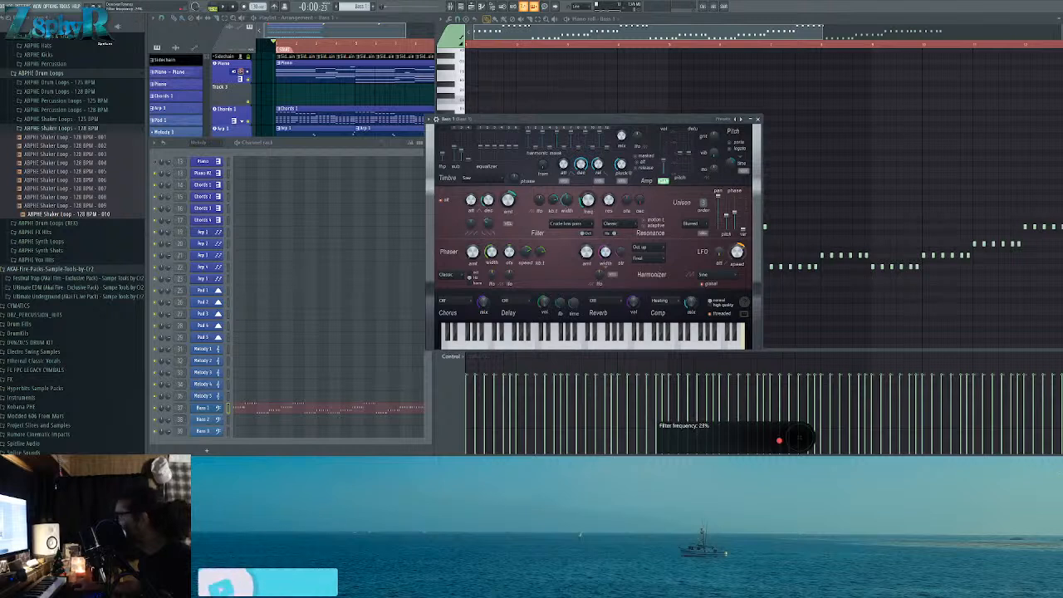
# Step: Play the arrangement from the start in the playlist, save the project, and show the Melody 1 pattern in the channel rack
pyautogui.click(337, 30)
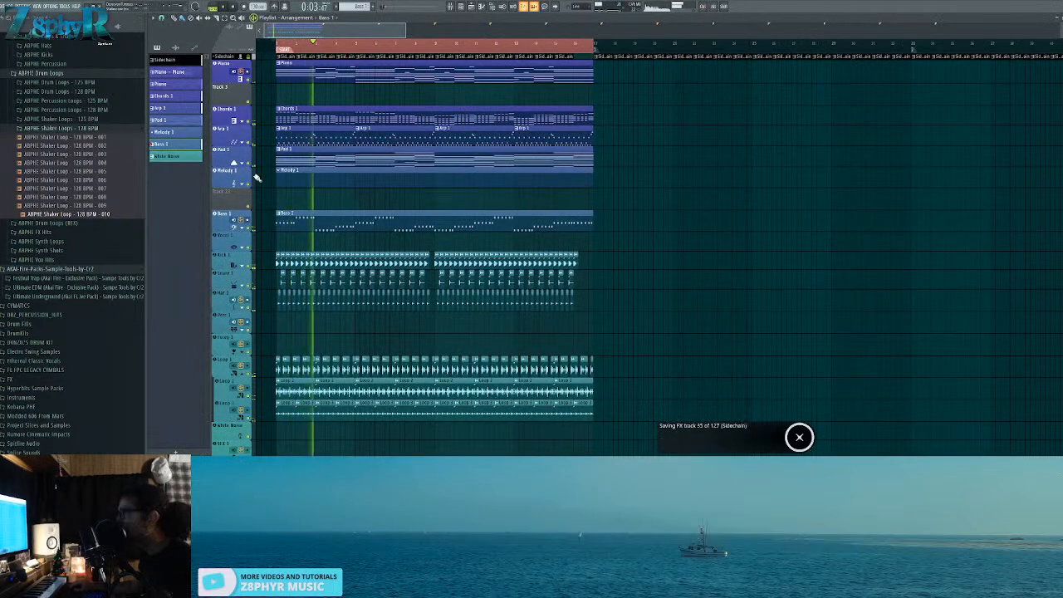
pyautogui.press('F6')
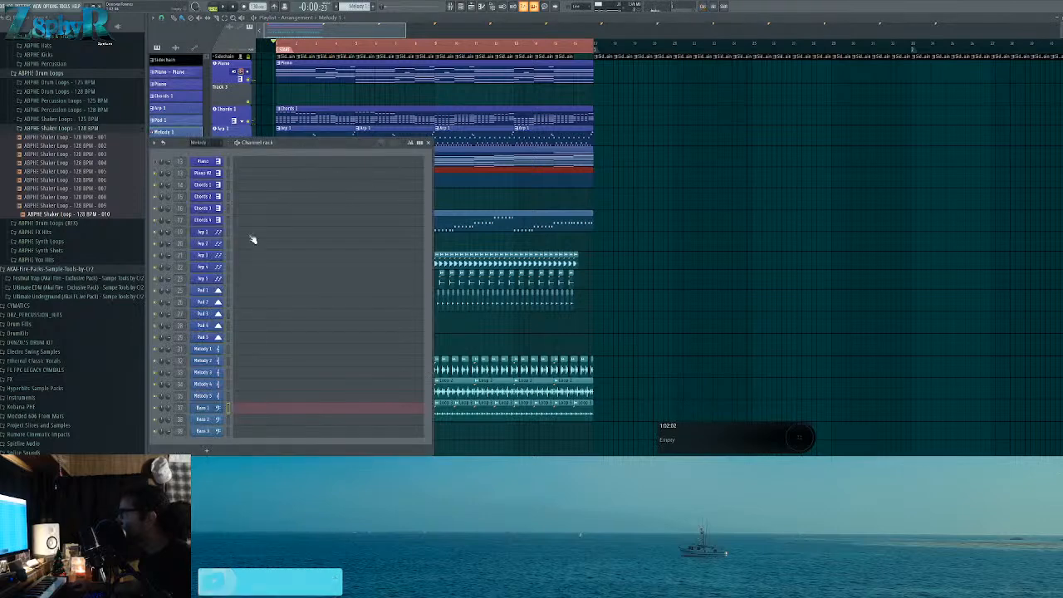
# Step: Open the Melody 1 channel in the piano roll and place four short notes from bar 1 to bar 3
pyautogui.click(235, 352)
pyautogui.rightClick(221, 349)
pyautogui.click(235, 352)
pyautogui.rightClick(210, 360)
pyautogui.click(241, 351)
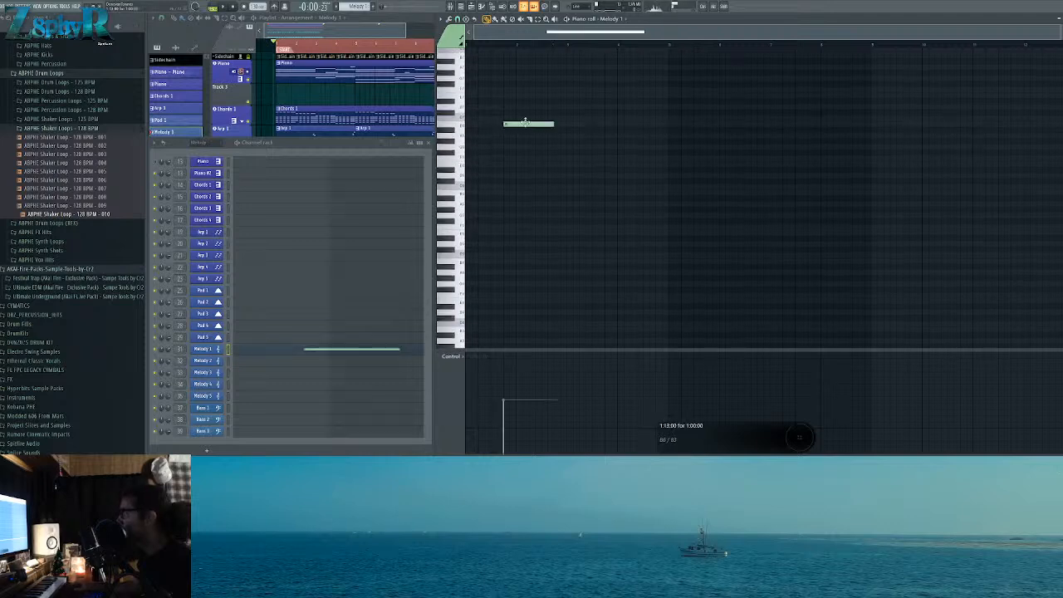
pyautogui.moveTo(540, 123); pyautogui.dragTo(528, 129)
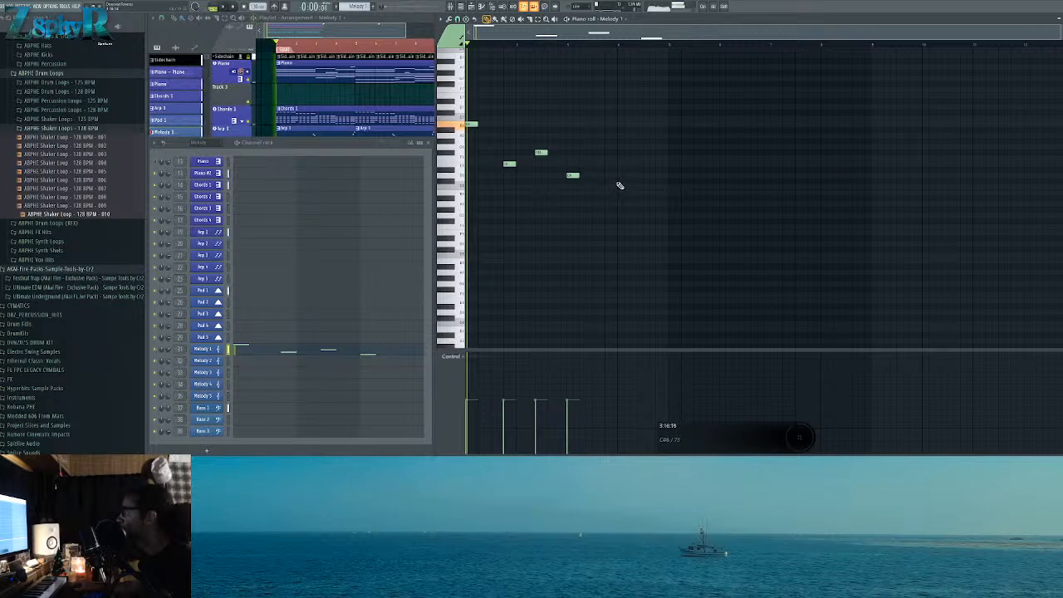
# Step: Move the second, third and fourth melody notes earlier so that the phrase ends at the start of bar 3
pyautogui.moveTo(646, 204); pyautogui.dragTo(495, 105)
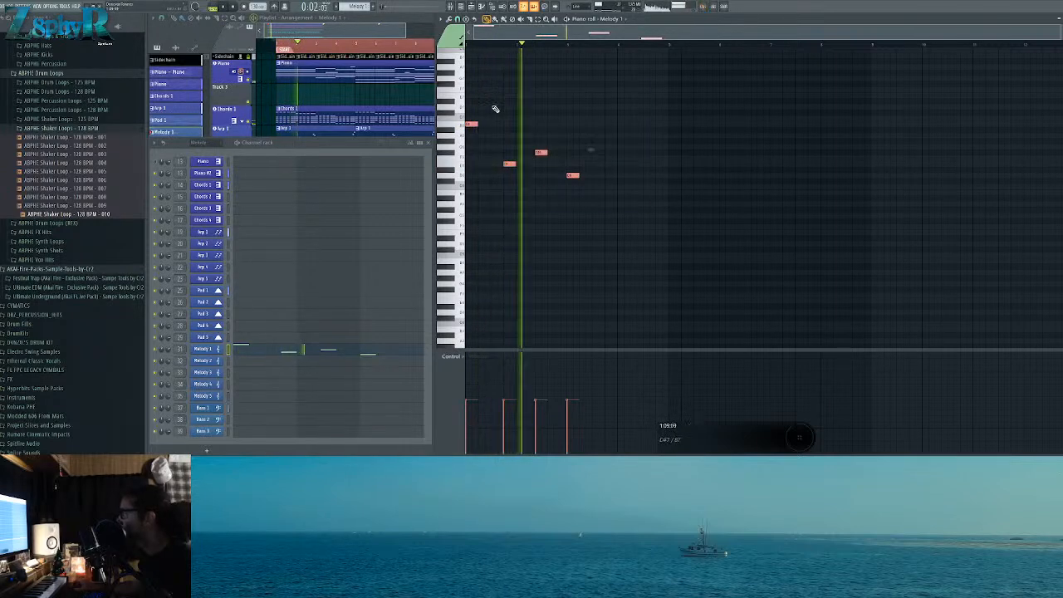
pyautogui.press('space')
pyautogui.scroll(4, 498, 121)
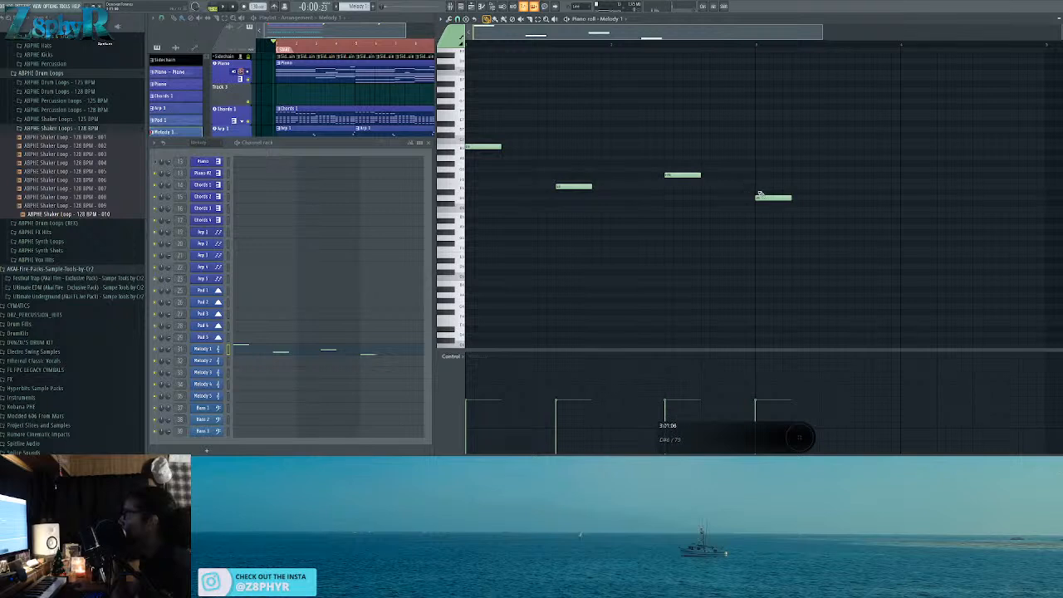
pyautogui.moveTo(749, 196); pyautogui.dragTo(730, 196)
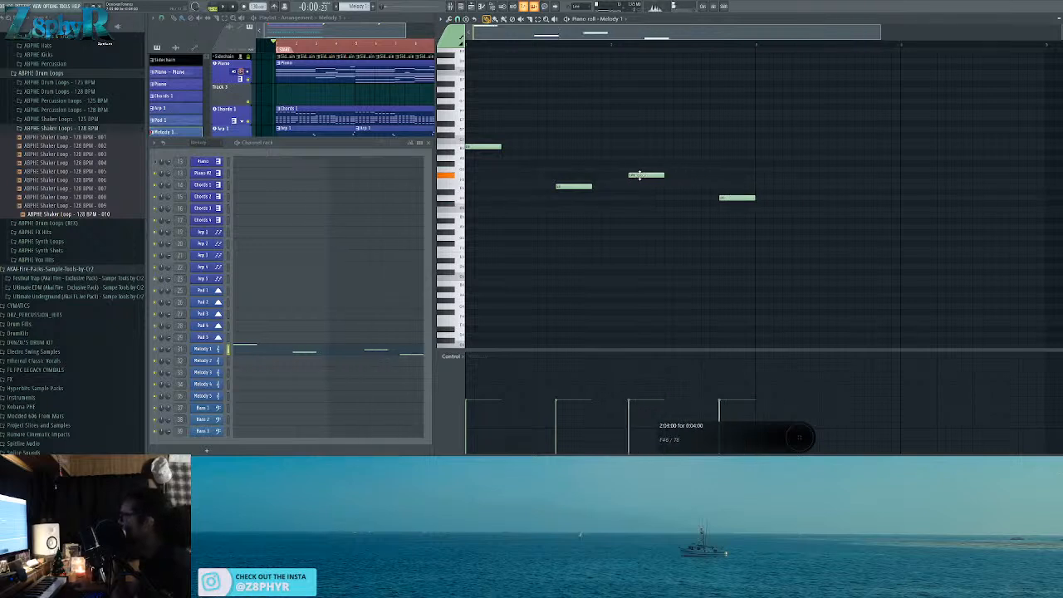
pyautogui.moveTo(582, 187); pyautogui.dragTo(583, 186)
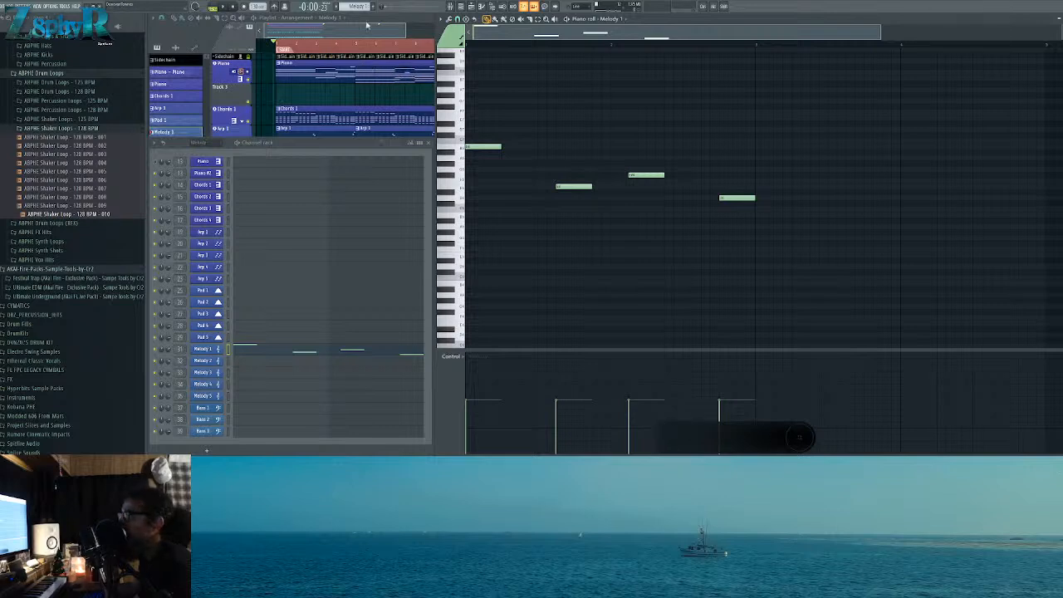
# Step: Audition the phrase, shift the third note to the start of bar 2 and the fourth note earlier, and add a lower fifth note
pyautogui.click(225, 8)
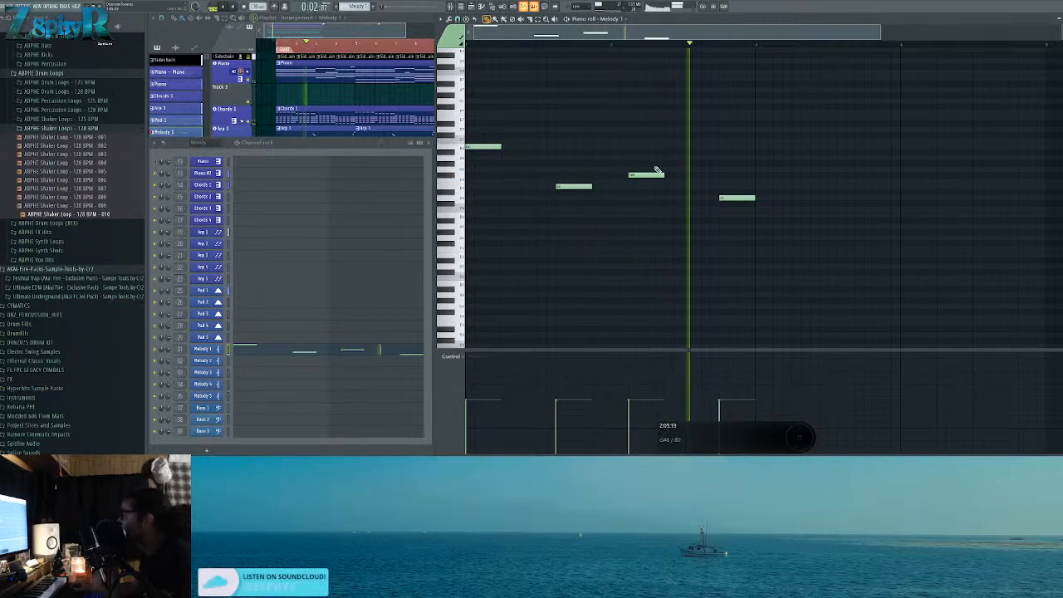
pyautogui.press('space')
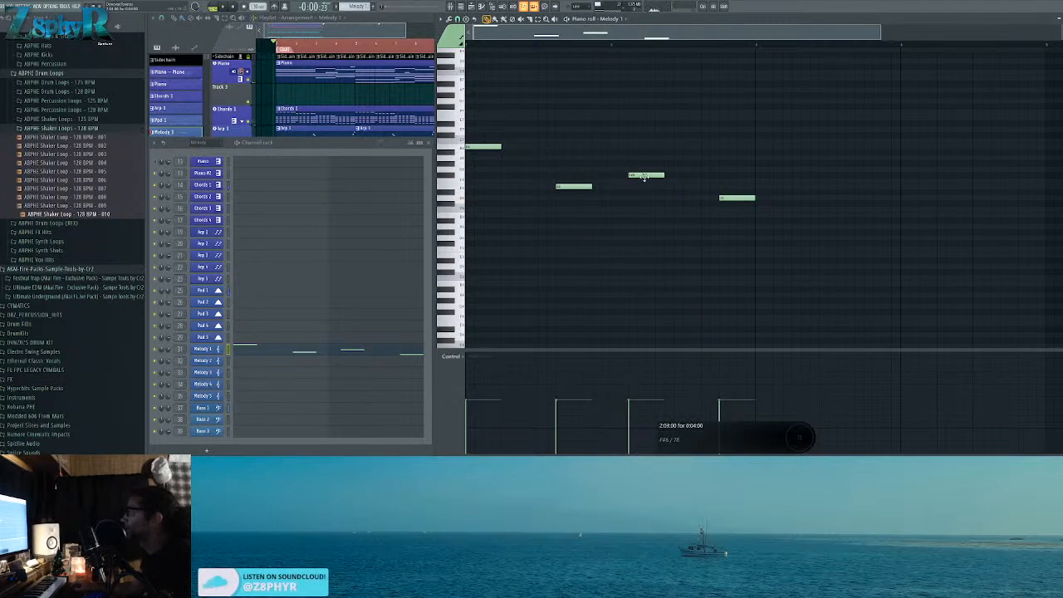
pyautogui.moveTo(553, 186); pyautogui.dragTo(556, 186)
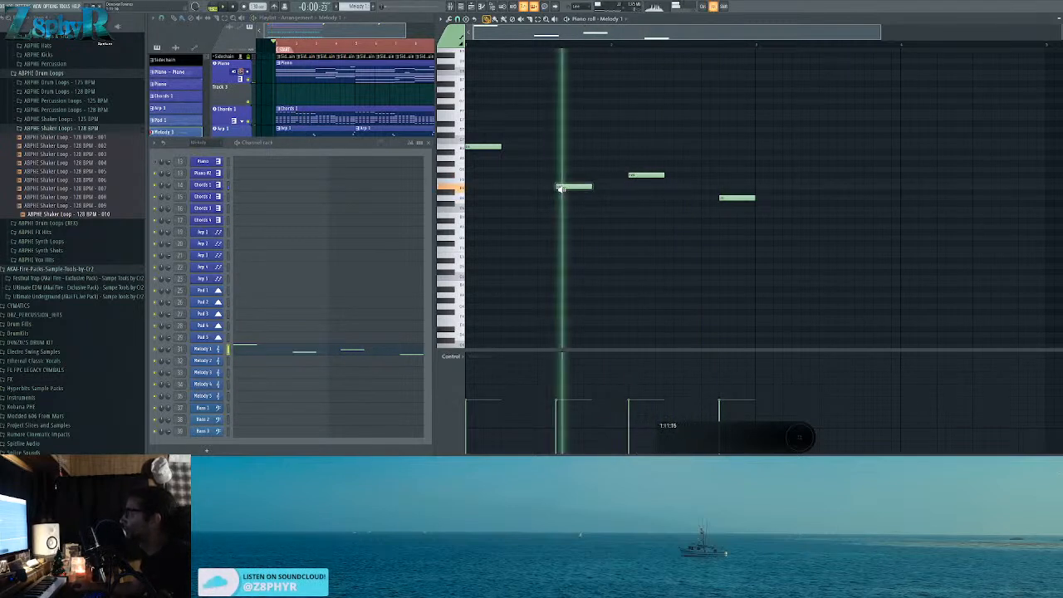
pyautogui.click(640, 176)
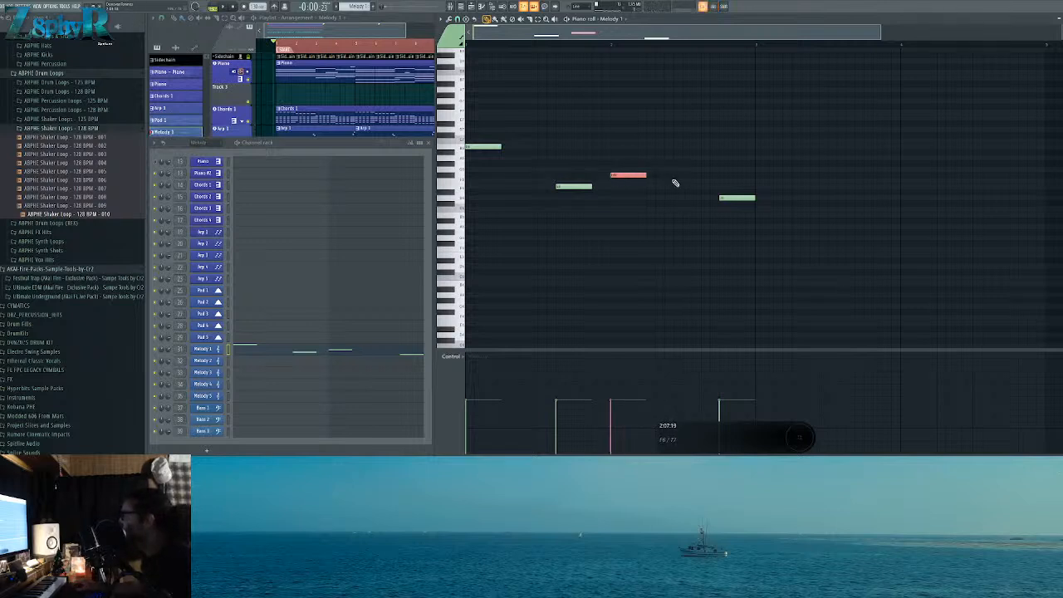
pyautogui.press('space')
pyautogui.moveTo(742, 205); pyautogui.dragTo(686, 196)
pyautogui.press('space')
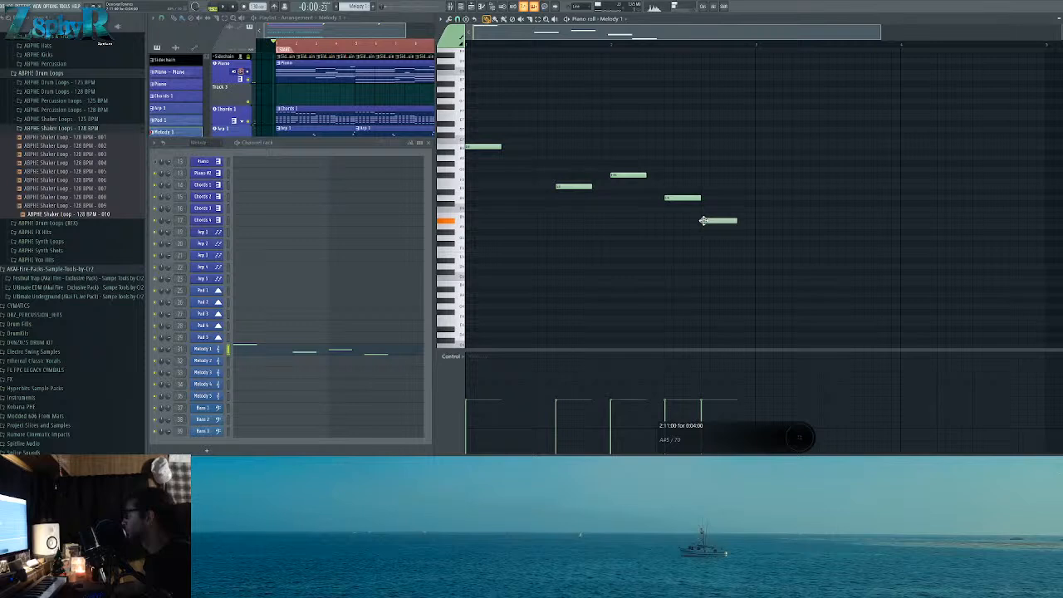
# Step: Duplicate the two-bar phrase into bars 3 and 4 and play it back
pyautogui.press('space')
pyautogui.moveTo(819, 280); pyautogui.dragTo(776, 154)
pyautogui.keyDown('ctrl'); pyautogui.click(786, 126); pyautogui.keyUp('ctrl')
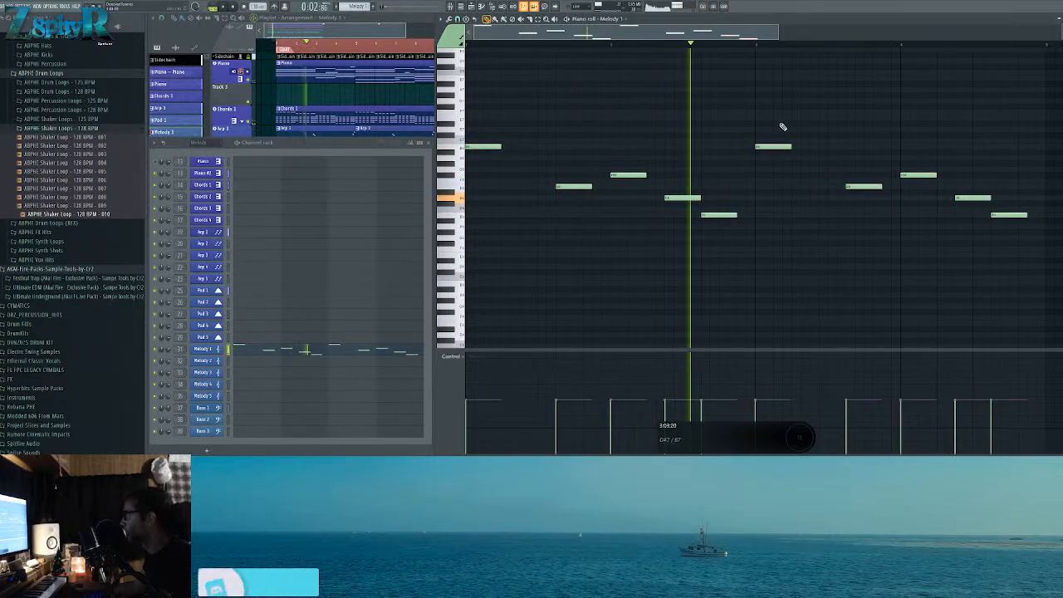
pyautogui.press('space')
pyautogui.press('space')
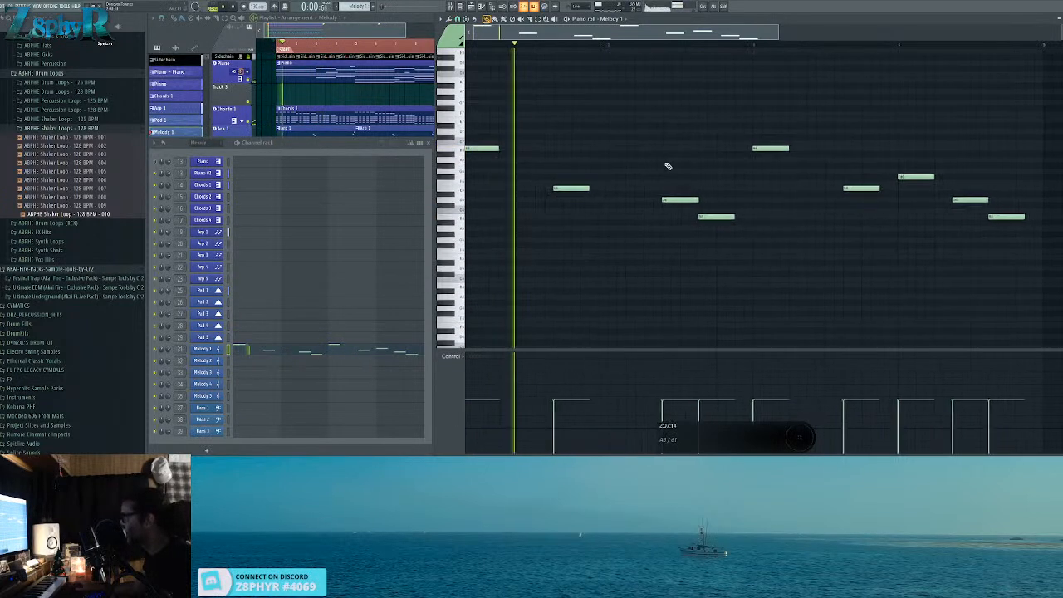
# Step: Replace the F#6 note at the start of bar 2 with a two-step F#6 at 2:05
pyautogui.click(647, 178)
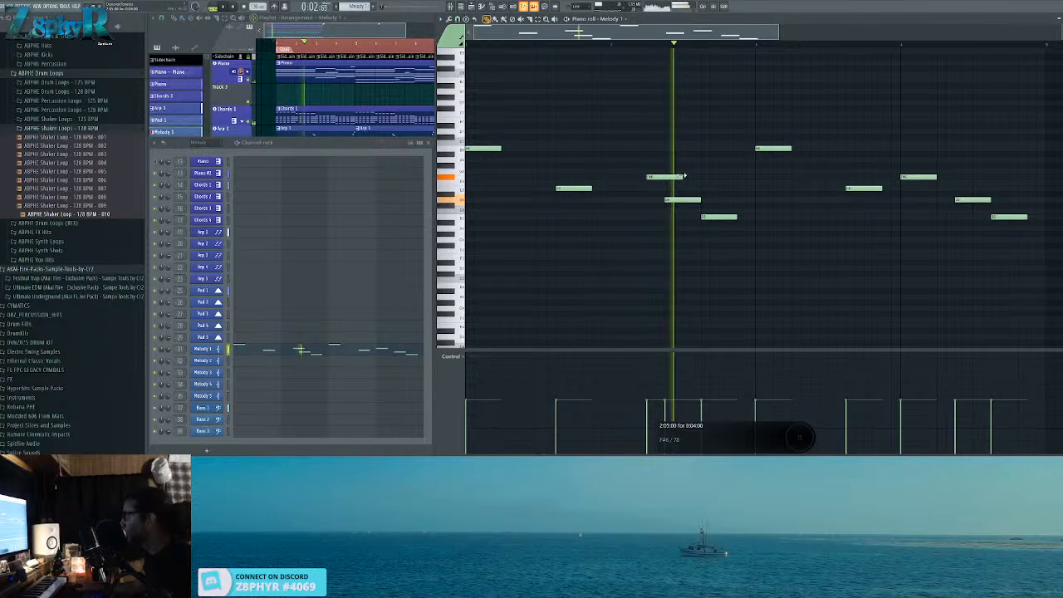
pyautogui.moveTo(681, 177); pyautogui.dragTo(658, 177)
pyautogui.press('space')
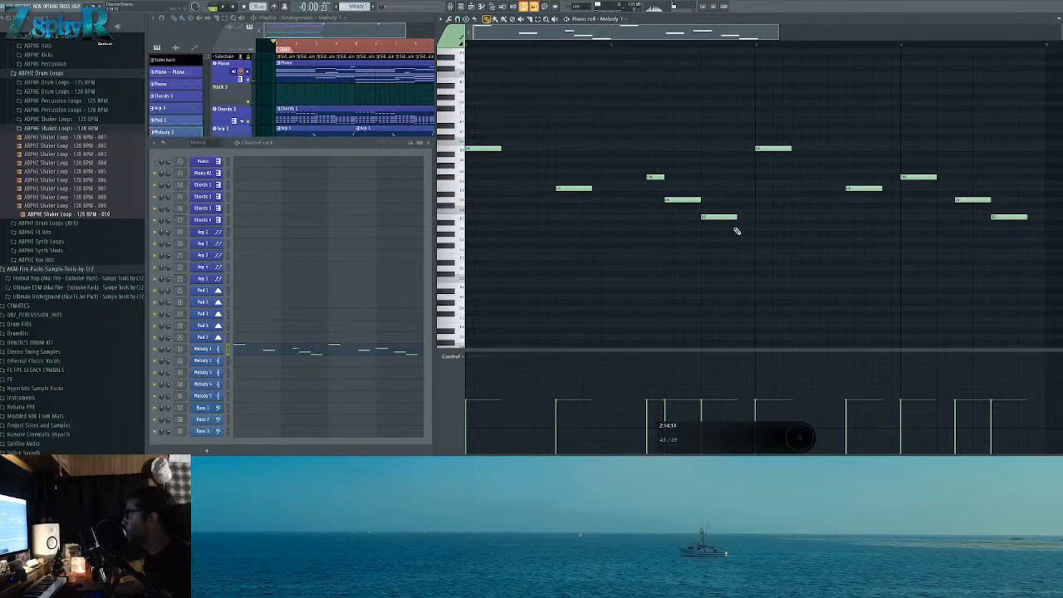
# Step: Delete the note at the start of bar 3 and add a short lower note at the end of bar 2
pyautogui.press('space')
pyautogui.rightClick(770, 148)
pyautogui.moveTo(773, 229); pyautogui.dragTo(755, 228)
pyautogui.moveTo(769, 182); pyautogui.dragTo(618, 207)
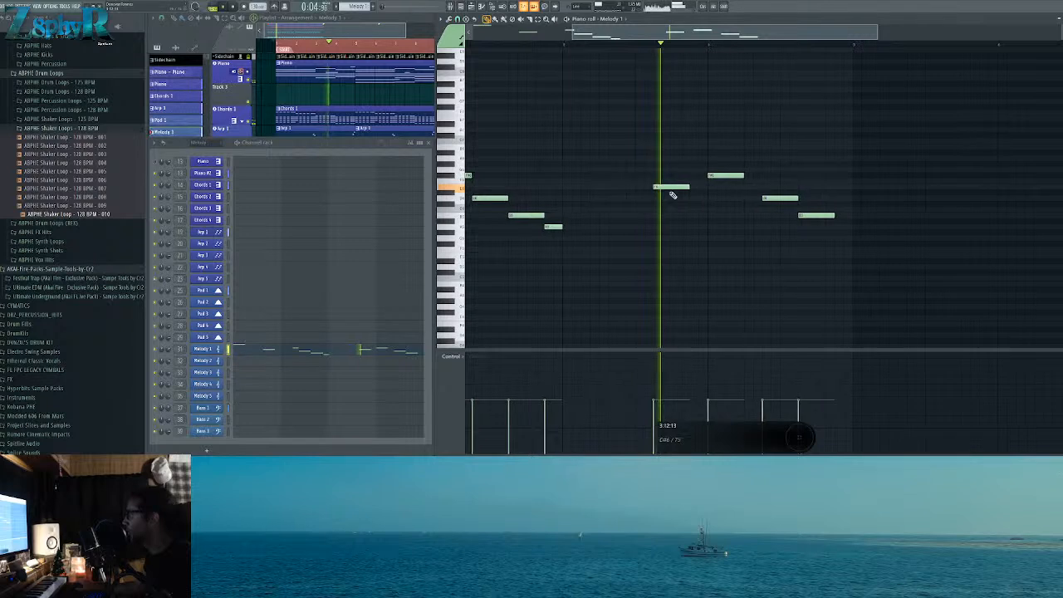
# Step: Delete the opening note and the note late in bar 3, and add a short higher note in bar 4
pyautogui.rightClick(681, 187)
pyautogui.press('space')
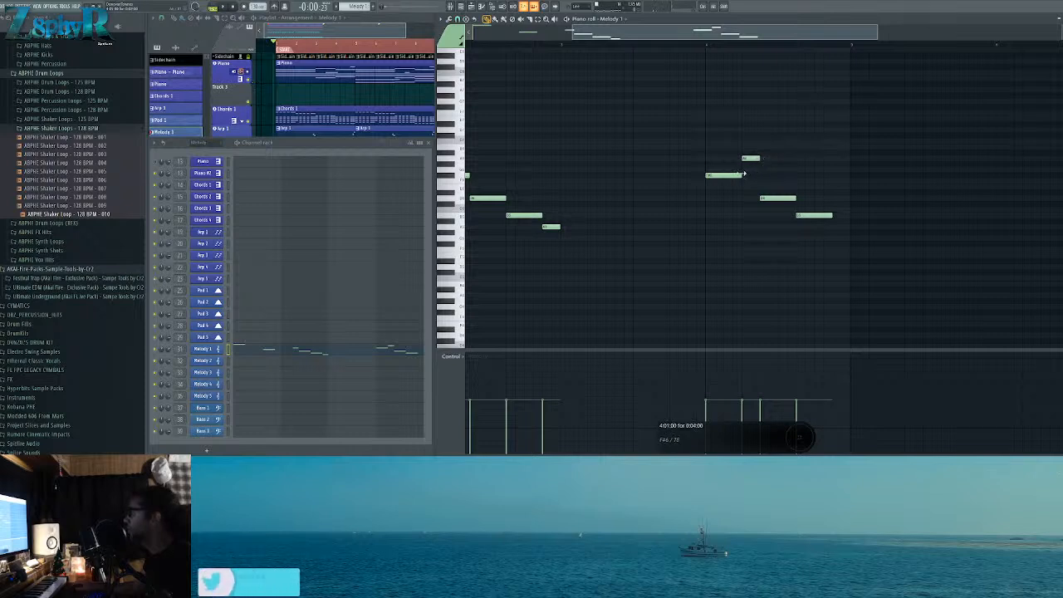
pyautogui.scroll(-3, 789, 186)
pyautogui.press('space')
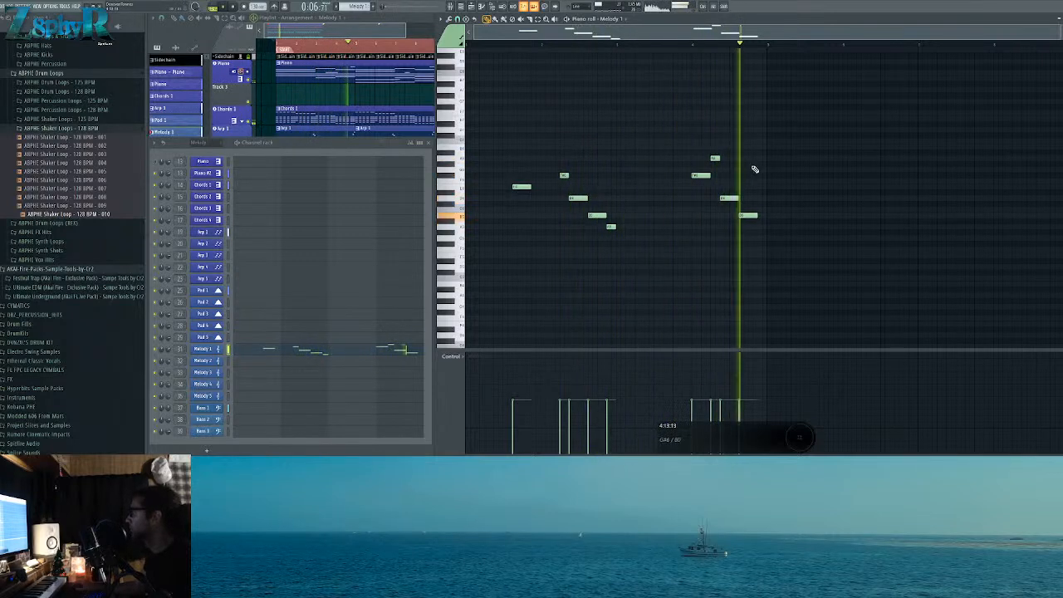
# Step: Replace the last two notes of bar 4 with four-step F#6 and E6 notes
pyautogui.press('space')
pyautogui.keyDown('alt'); pyautogui.rightClick(704, 170); pyautogui.keyUp('alt')
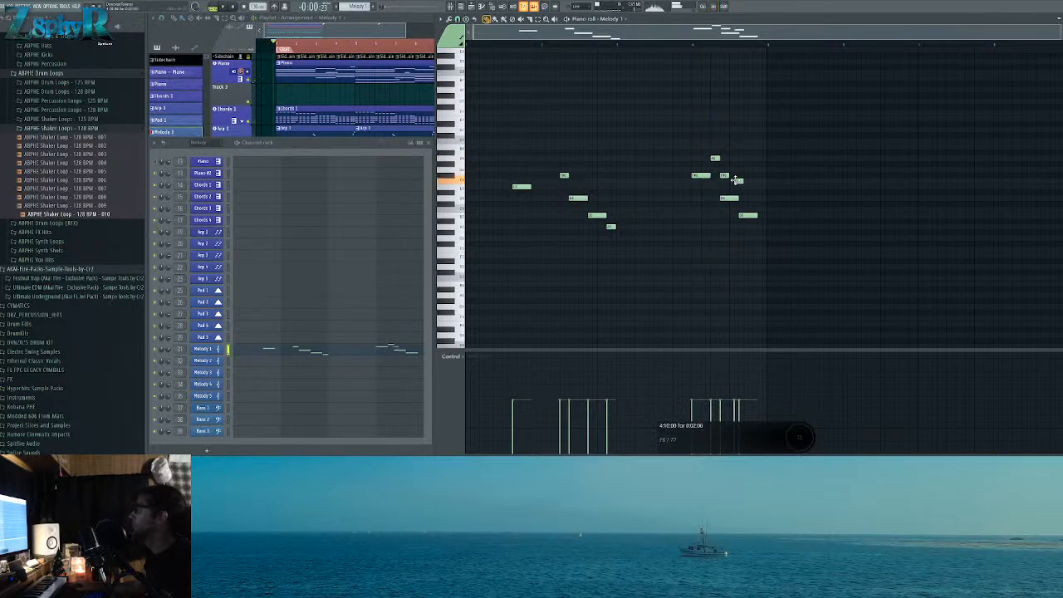
pyautogui.scroll(2, 747, 198)
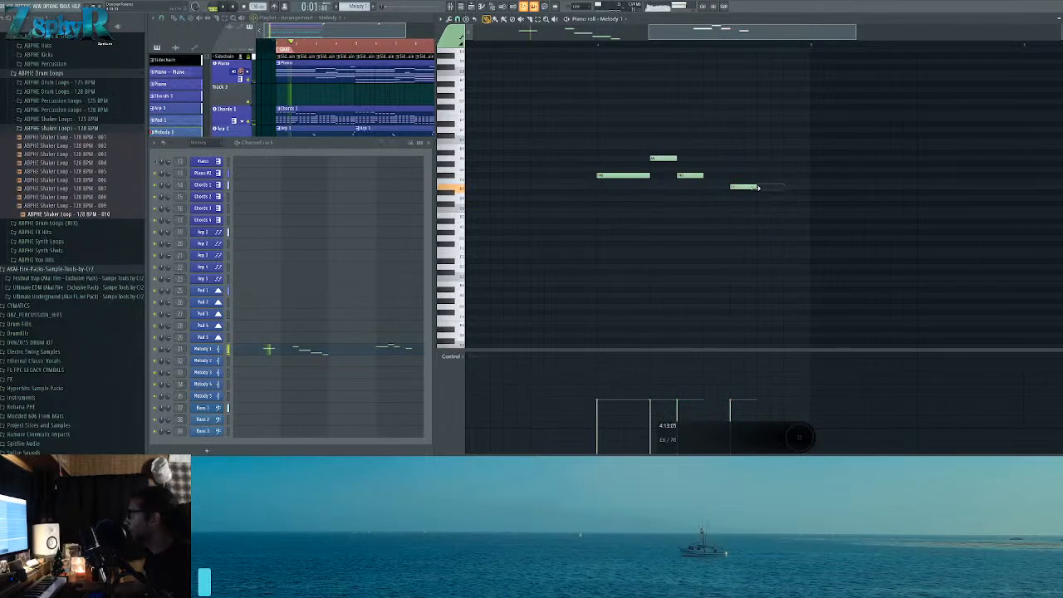
pyautogui.moveTo(770, 192); pyautogui.dragTo(694, 171)
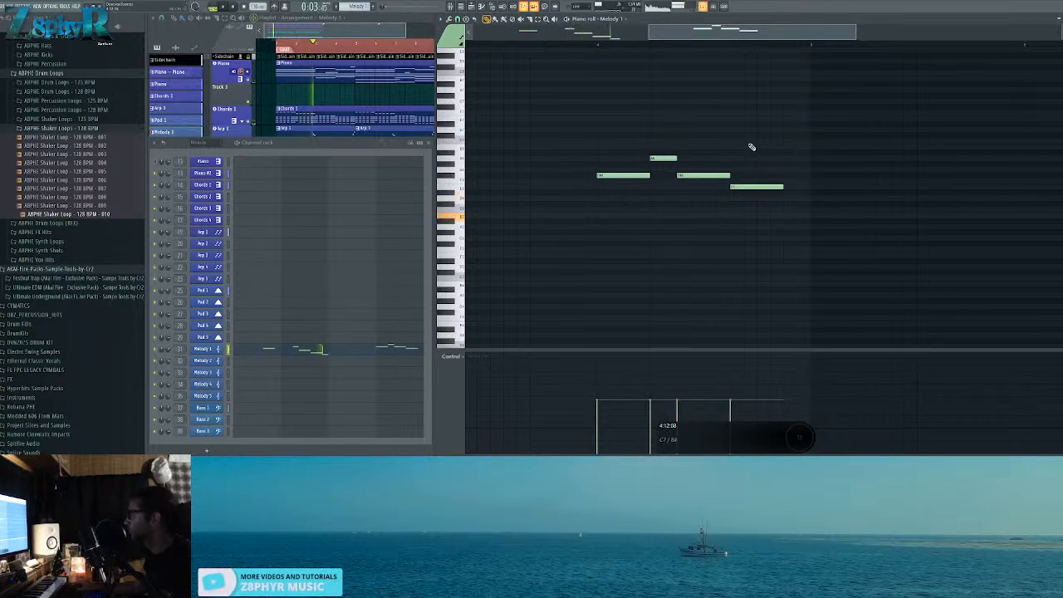
pyautogui.scroll(-3, 752, 148)
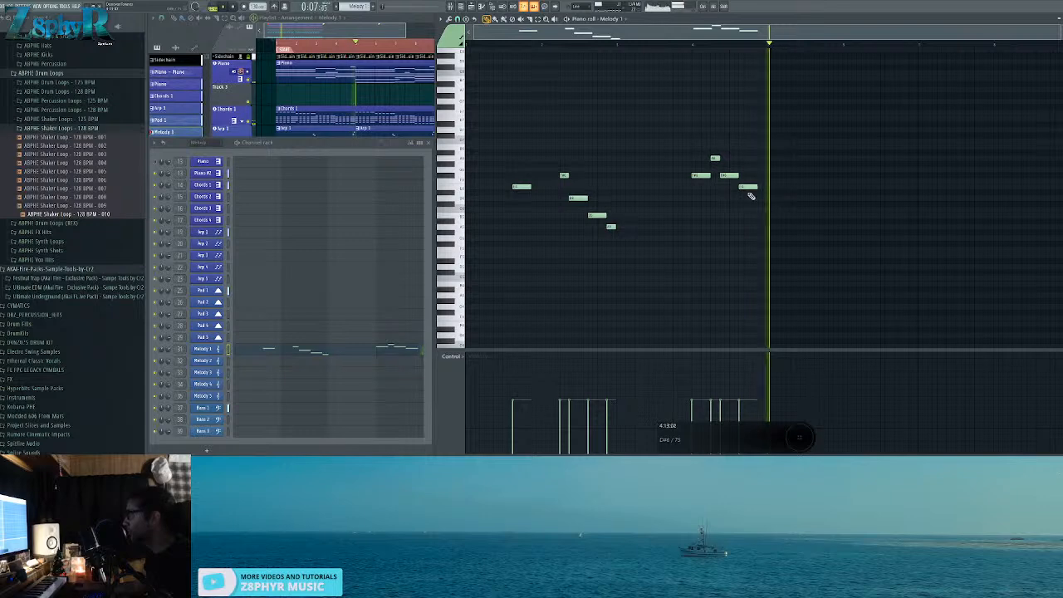
# Step: Duplicate the whole four-bar melody into bars 5 to 8 and clear the time selection
pyautogui.moveTo(801, 286); pyautogui.dragTo(468, 116)
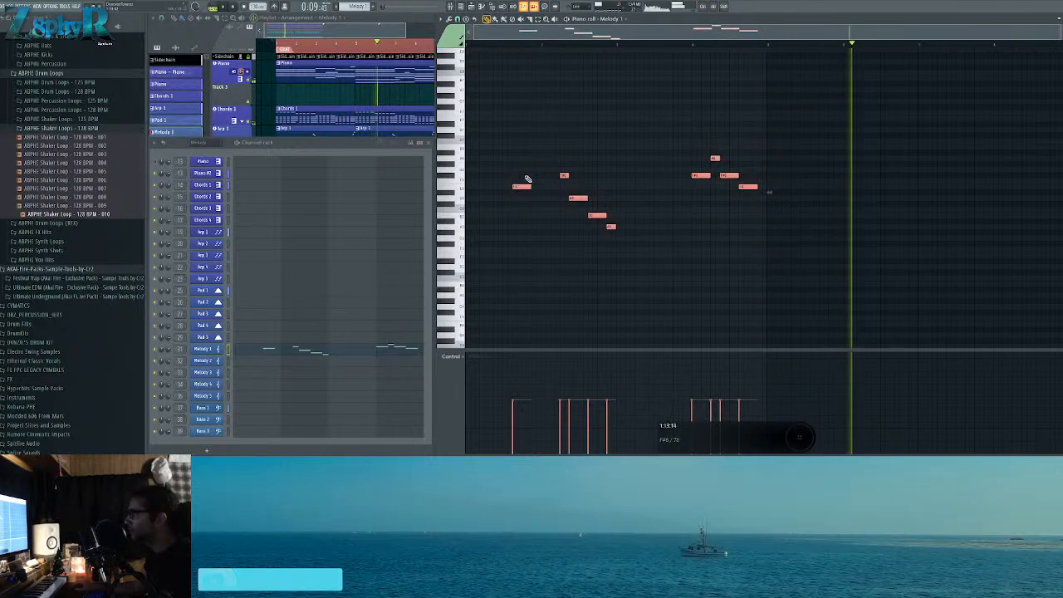
pyautogui.press('space')
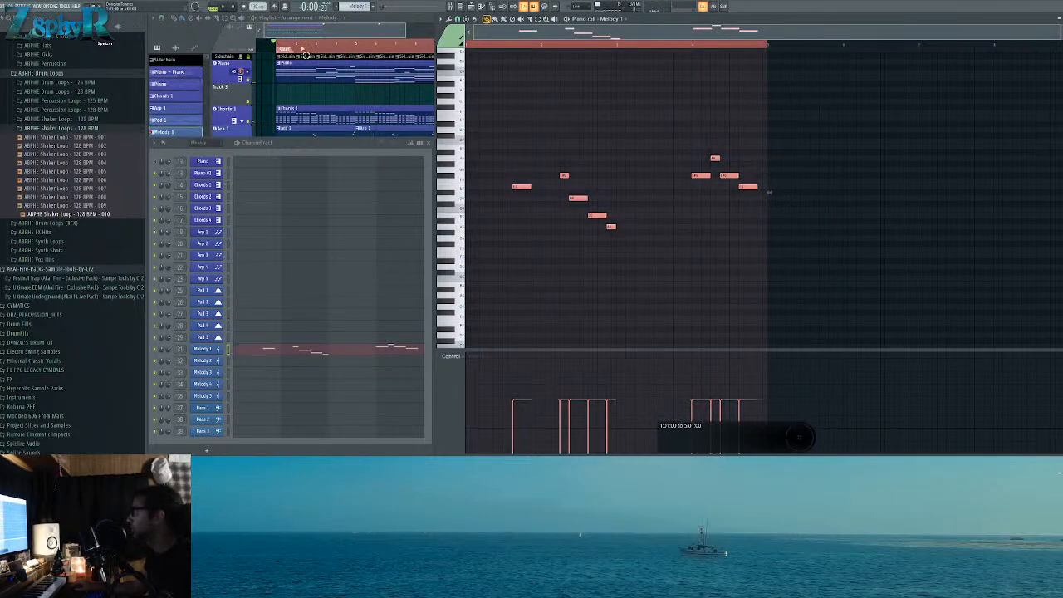
pyautogui.hotkey('ctrl', 'b')
pyautogui.scroll(-3, 798, 116)
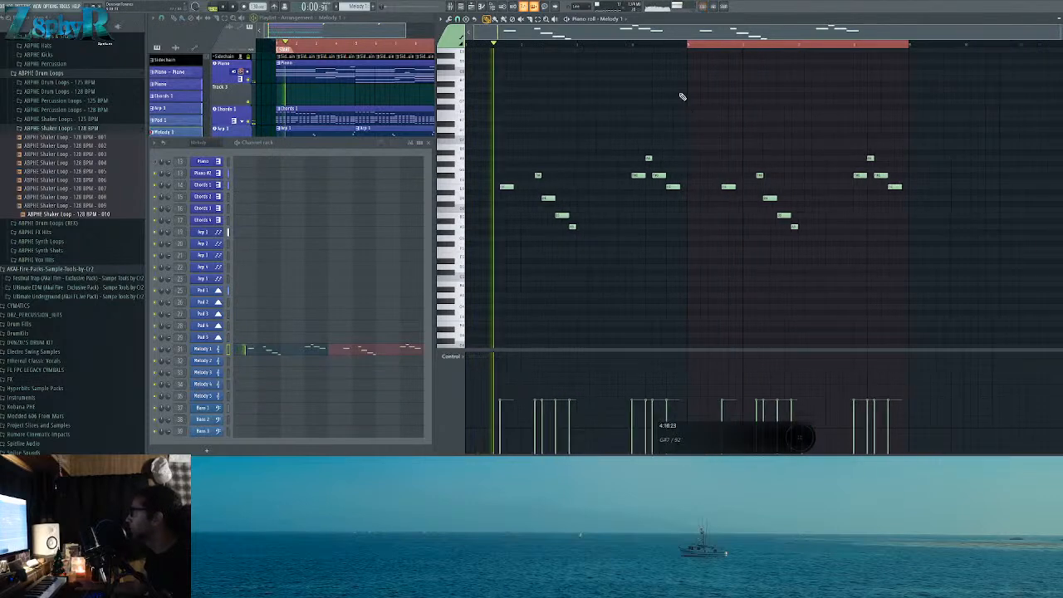
pyautogui.keyDown('ctrl'); pyautogui.click(674, 45); pyautogui.keyUp('ctrl')
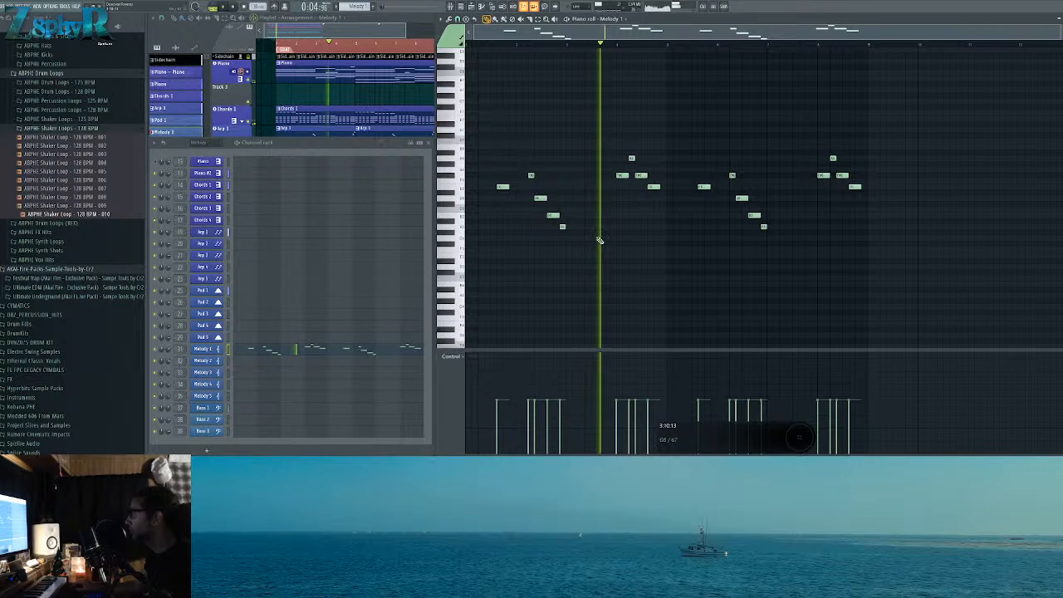
# Step: Delete bar 4's first note and the E6 notes in bars 1 and 5, and add B5 notes in bars 1, 3, 5 and 7
pyautogui.rightClick(620, 175)
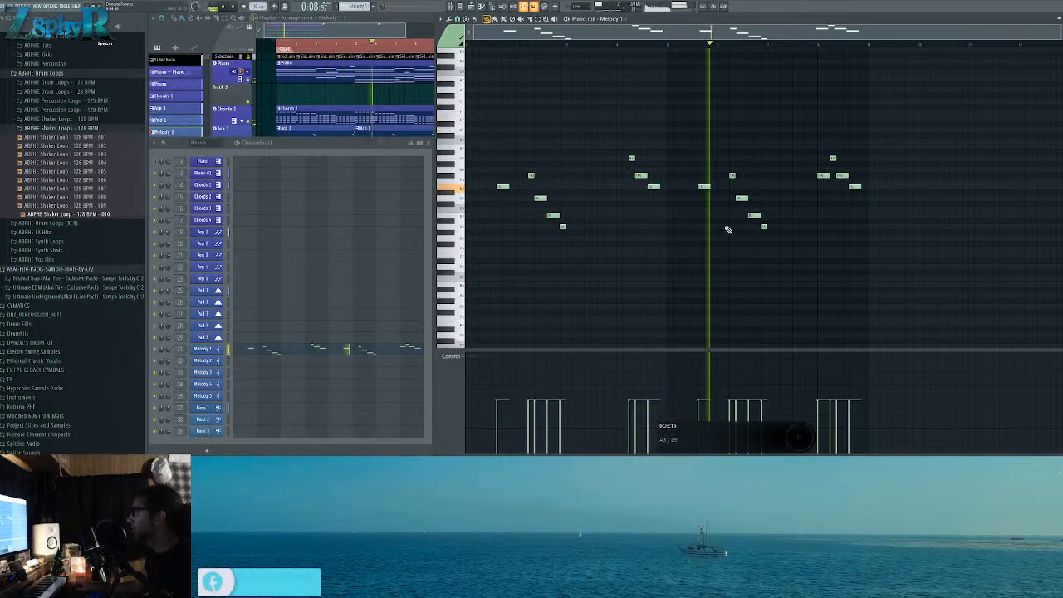
pyautogui.rightClick(703, 186)
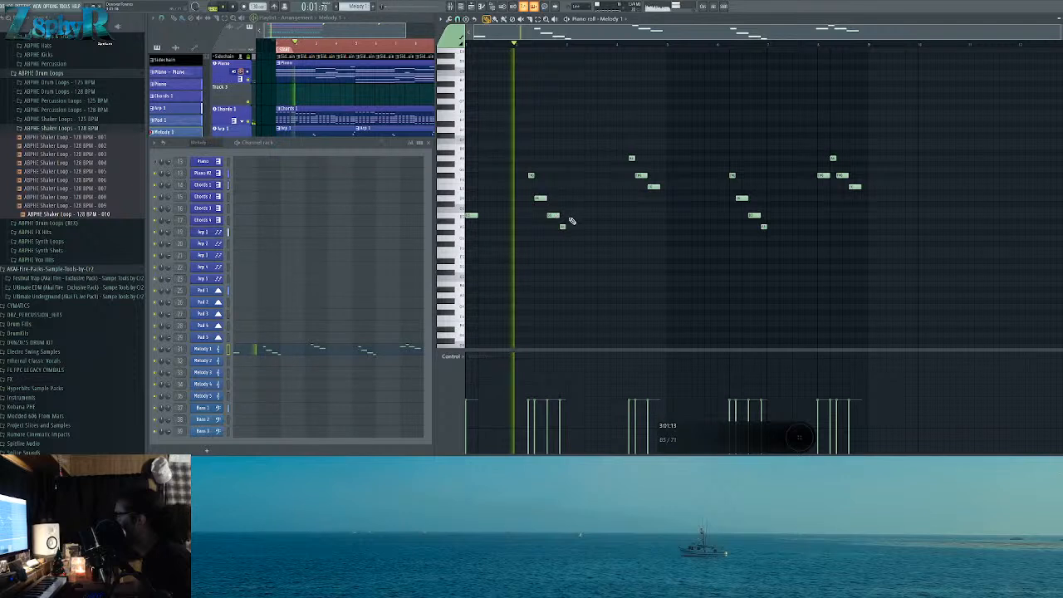
pyautogui.click(594, 216)
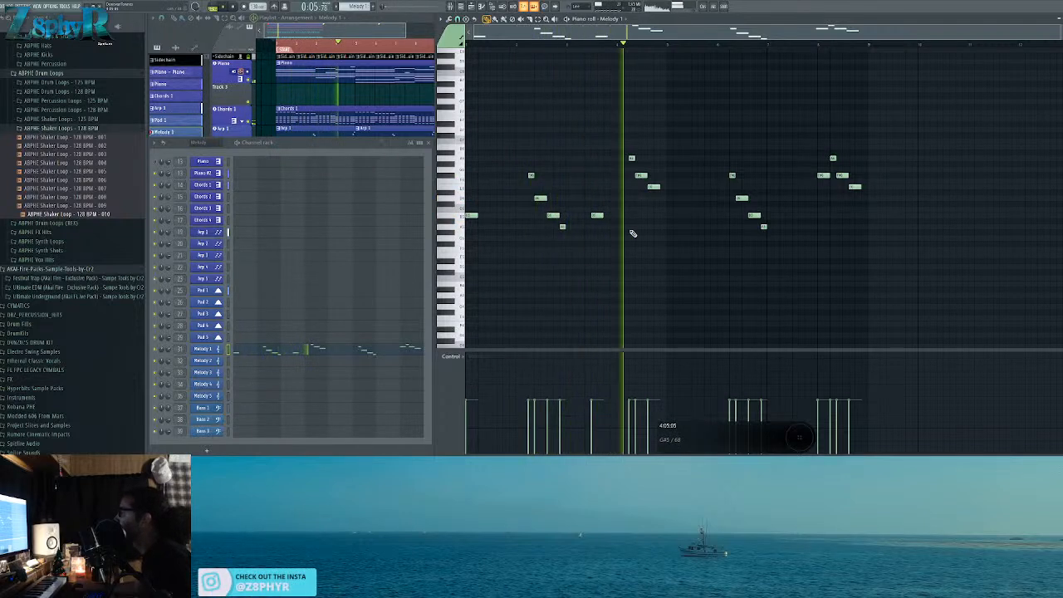
pyautogui.click(691, 216)
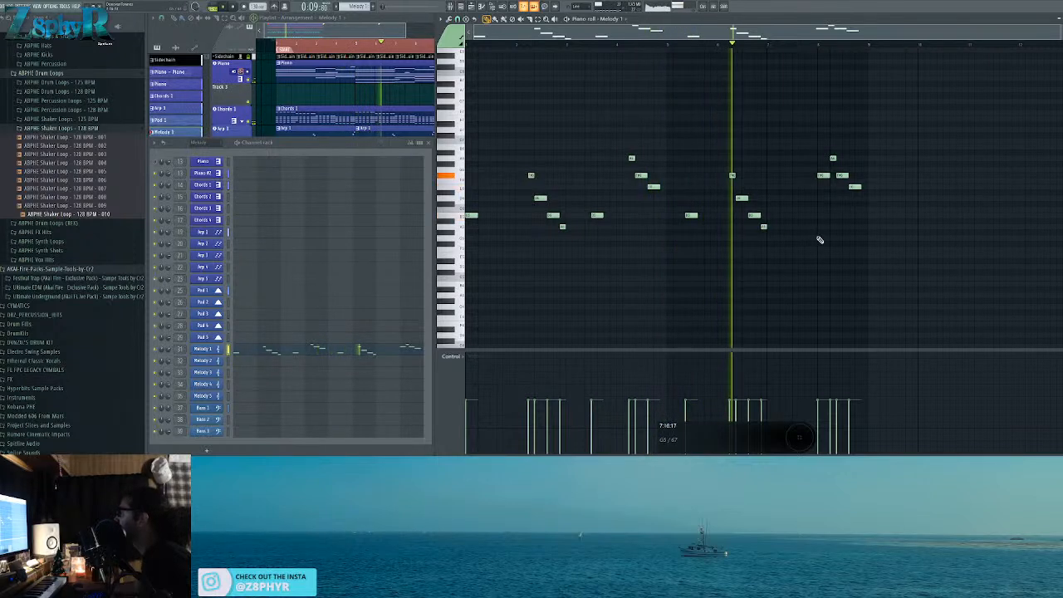
pyautogui.click(797, 216)
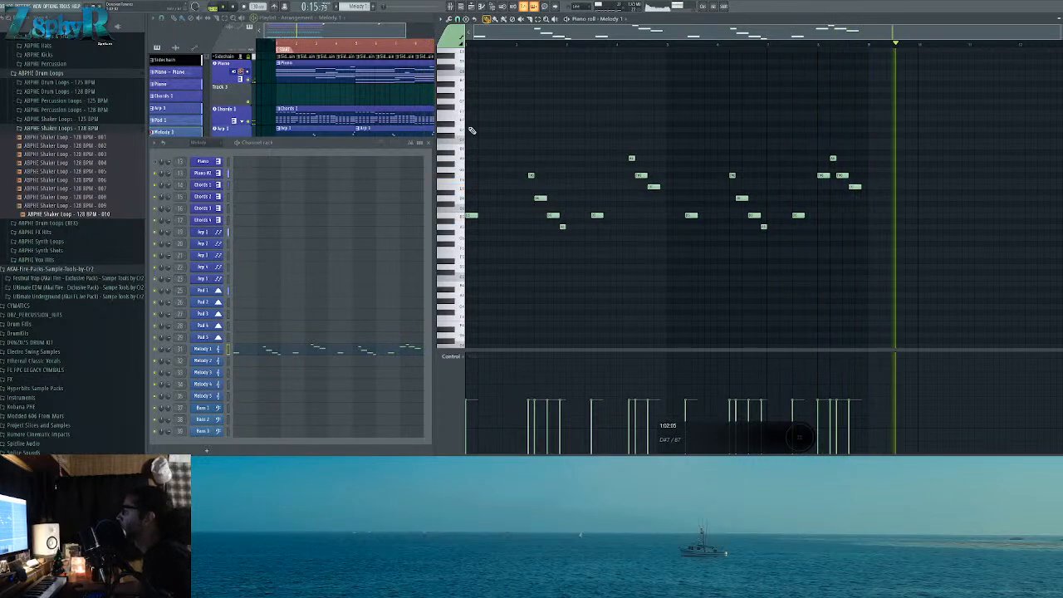
# Step: Shorten the Melody 1 clip in the playlist to eight bars and place a second Melody 1 clip directly after it
pyautogui.click(304, 35)
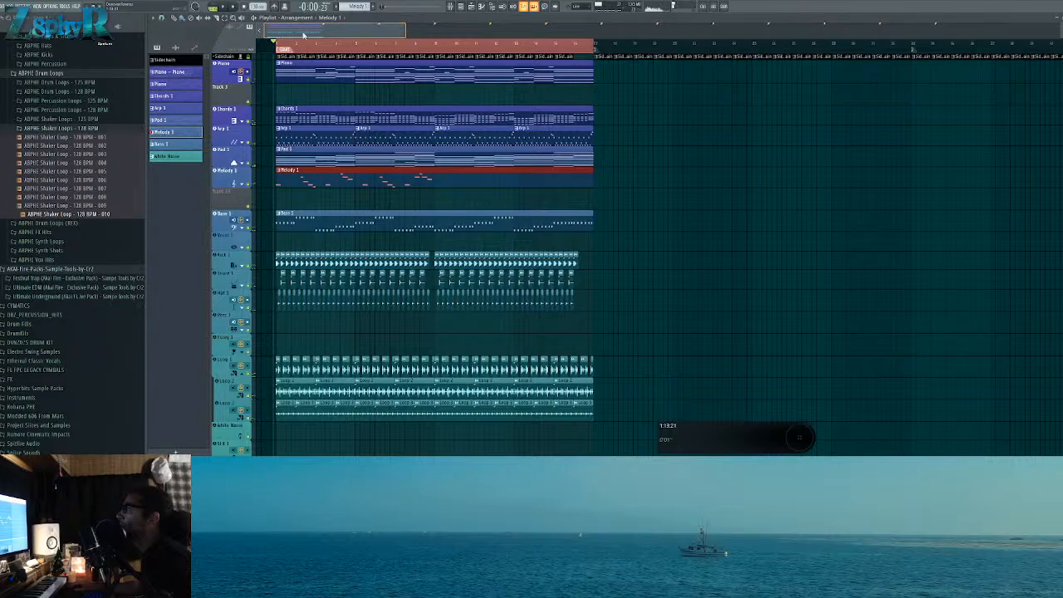
pyautogui.moveTo(436, 186); pyautogui.dragTo(436, 187)
pyautogui.rightClick(441, 183)
pyautogui.press('space')
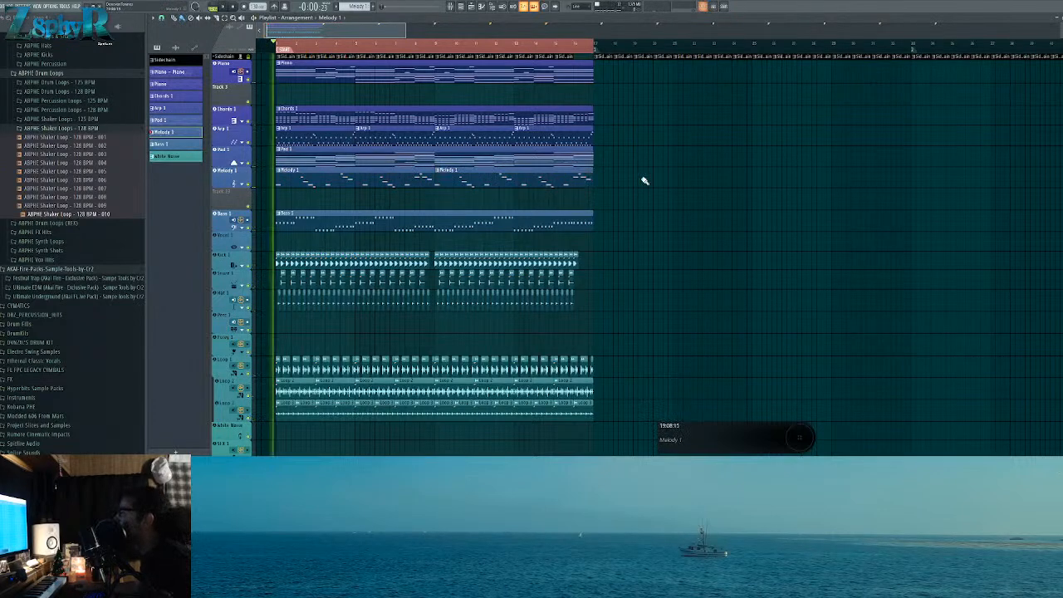
# Step: Review the Melody 1 notes in the piano roll during playback and return to the playlist
pyautogui.doubleClick(314, 183)
pyautogui.moveTo(708, 227); pyautogui.dragTo(731, 246)
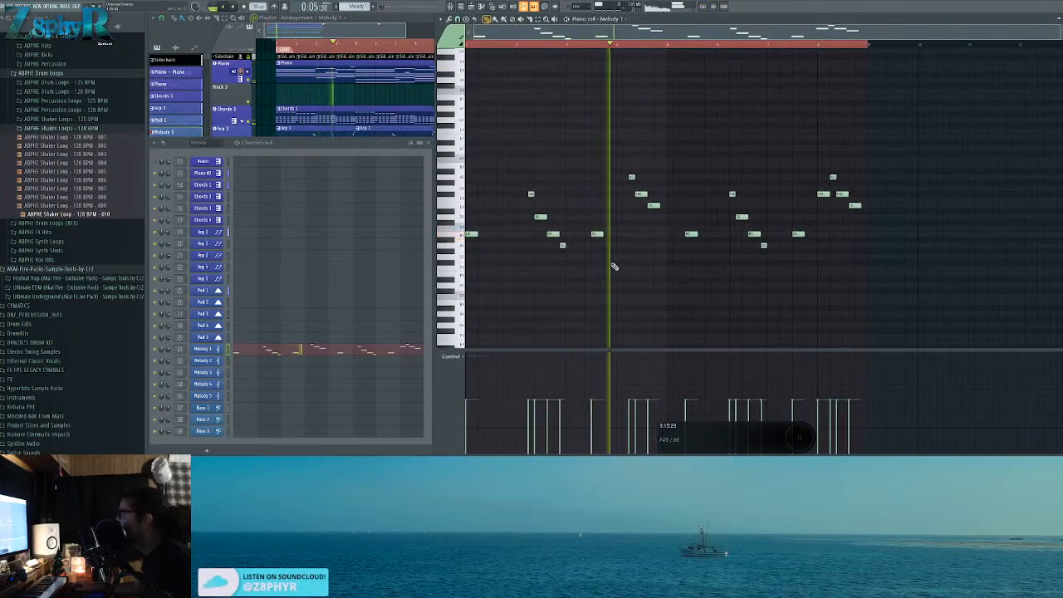
pyautogui.click(325, 47)
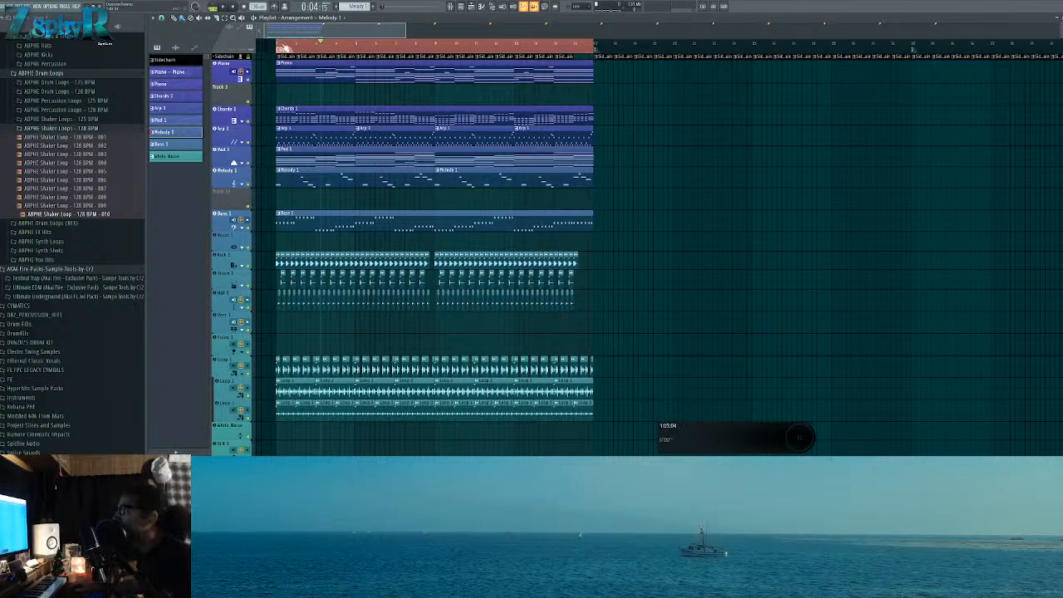
# Step: Start playback and collapse the ABPHE Drum Loops folder in the sample browser
pyautogui.press('space')
pyautogui.click(24, 120)
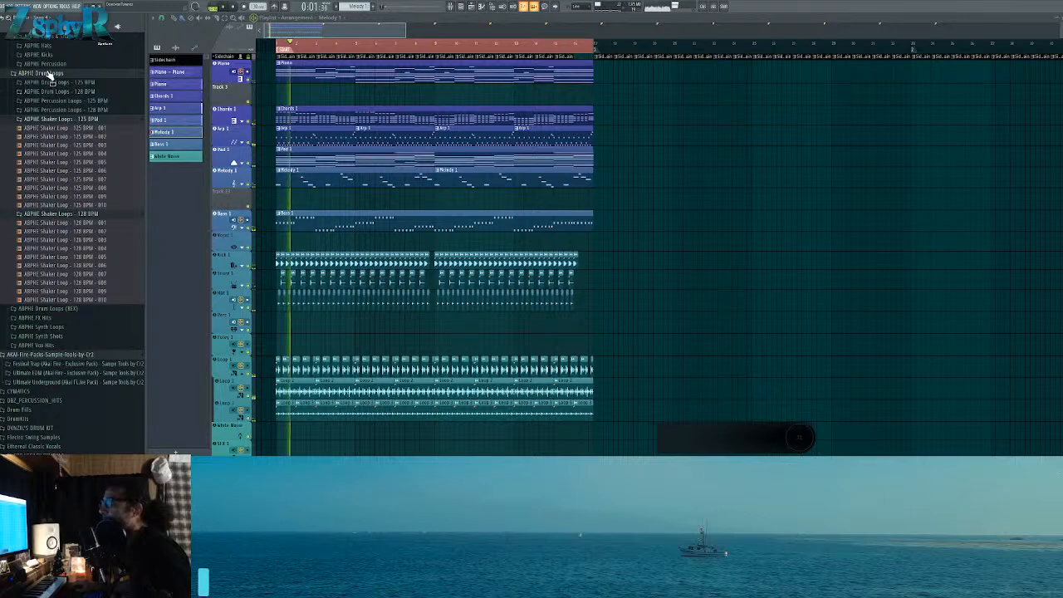
pyautogui.click(46, 75)
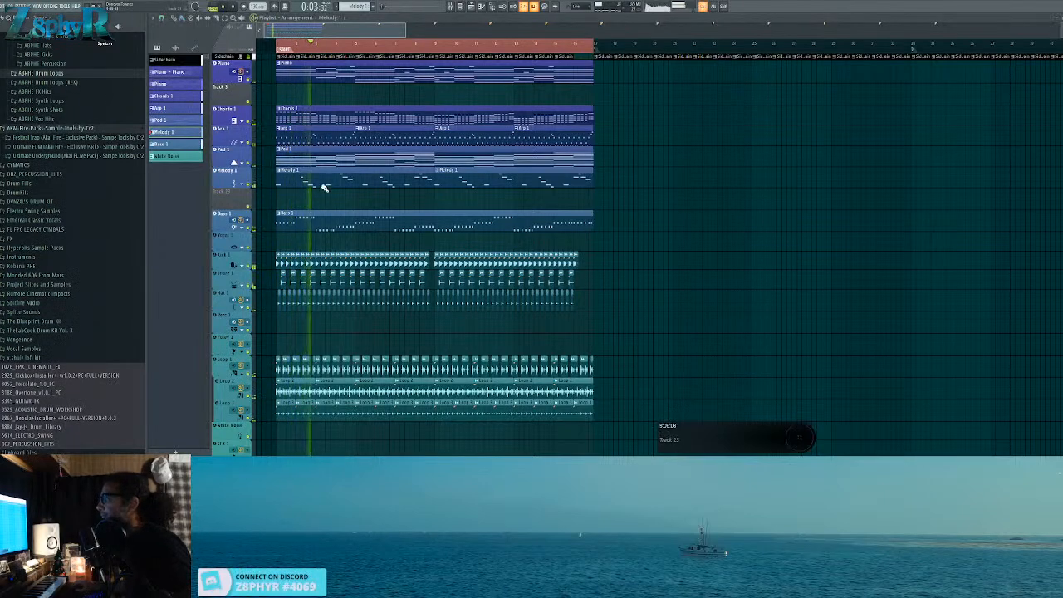
# Step: Select the note groups of Melody 1 in the piano roll to examine its phrases, and return to the playlist
pyautogui.press('F6')
pyautogui.press('F7')
pyautogui.press('space')
pyautogui.moveTo(847, 289); pyautogui.dragTo(907, 323)
pyautogui.moveTo(522, 214)
pyautogui.mouseDown()
pyautogui.moveTo(582, 261)
pyautogui.moveTo(615, 252)
pyautogui.mouseUp()
pyautogui.moveTo(526, 194); pyautogui.dragTo(565, 281)
pyautogui.moveTo(510, 213); pyautogui.dragTo(571, 297)
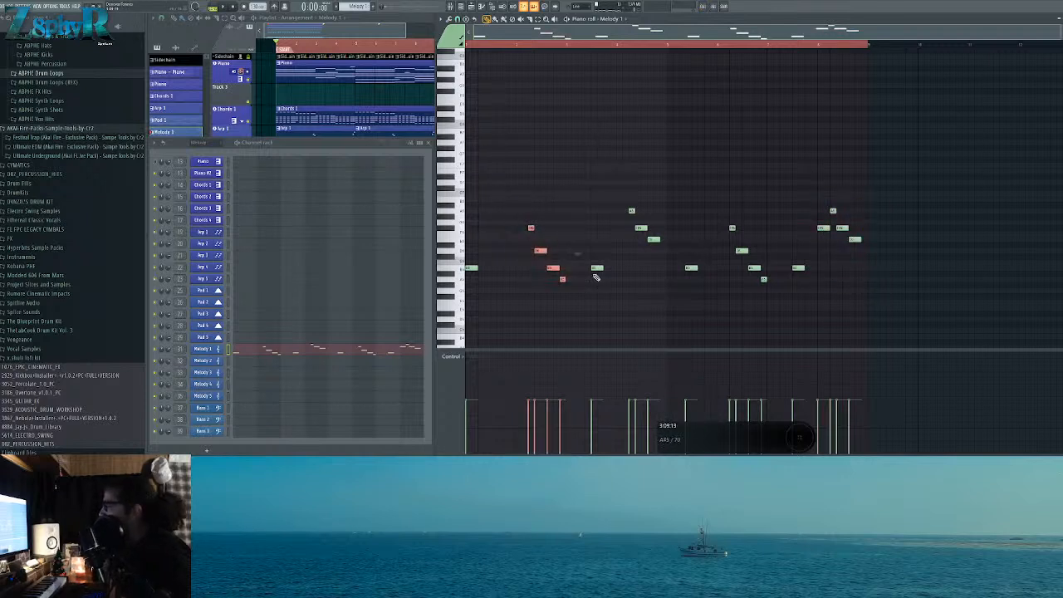
pyautogui.click(376, 37)
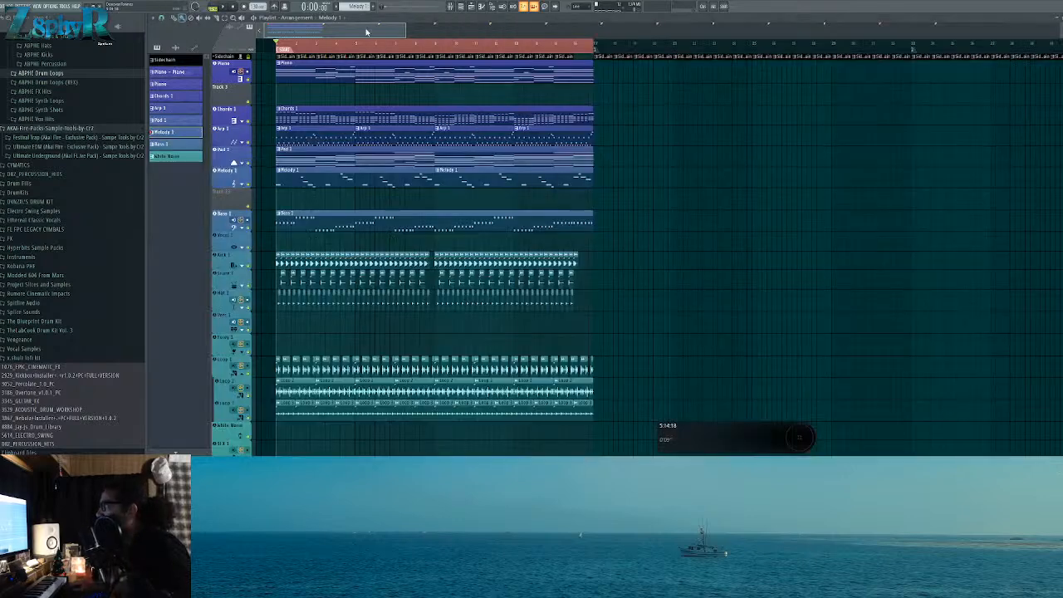
# Step: Mute the Melody 1 and Piano tracks in the playlist and play the section without them
pyautogui.click(254, 187)
pyautogui.press('space')
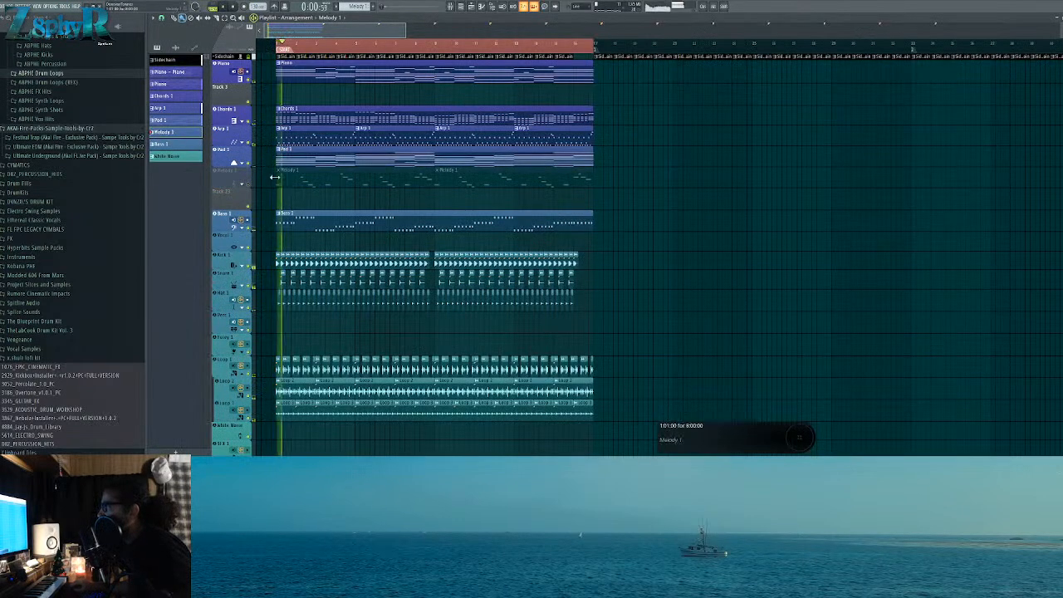
pyautogui.click(254, 83)
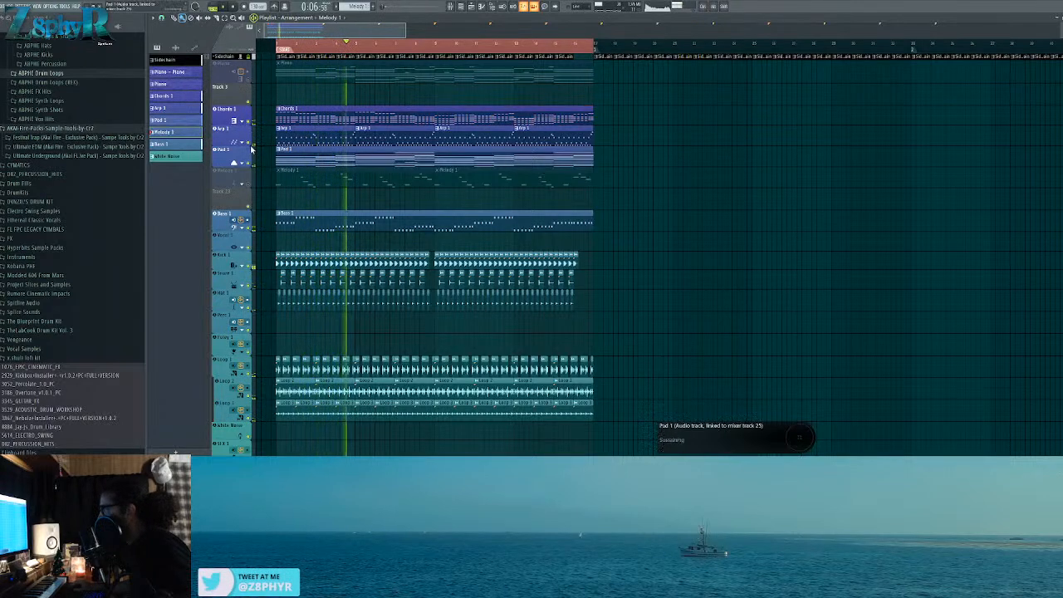
# Step: Inspect the Nexus instrument on Arp 1 and the Sylenth1 instrument on Chords 1
pyautogui.doubleClick(297, 140)
pyautogui.click(218, 236)
pyautogui.press('space')
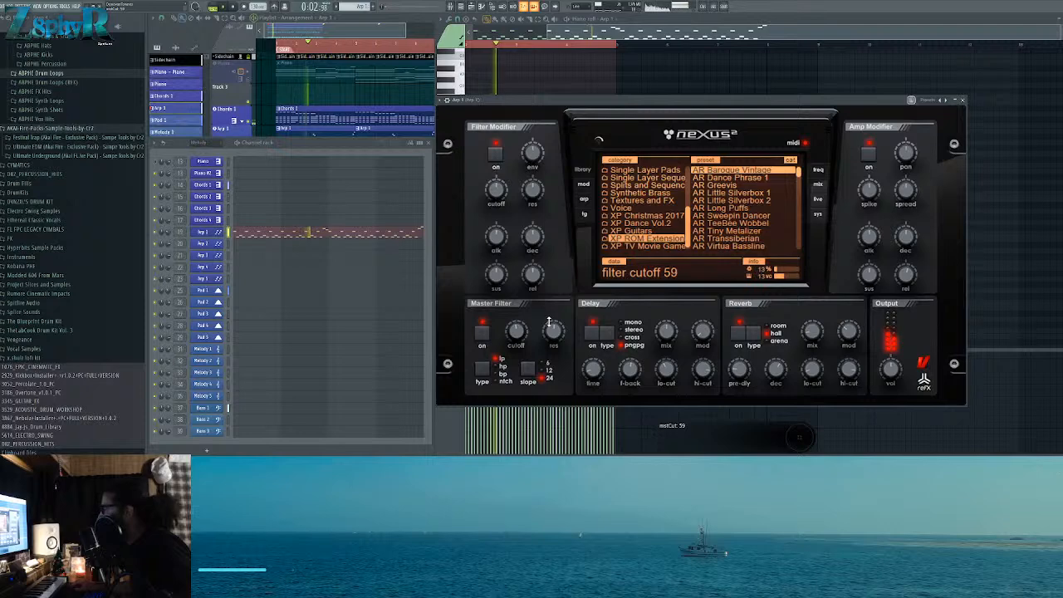
pyautogui.doubleClick(308, 109)
pyautogui.press('space')
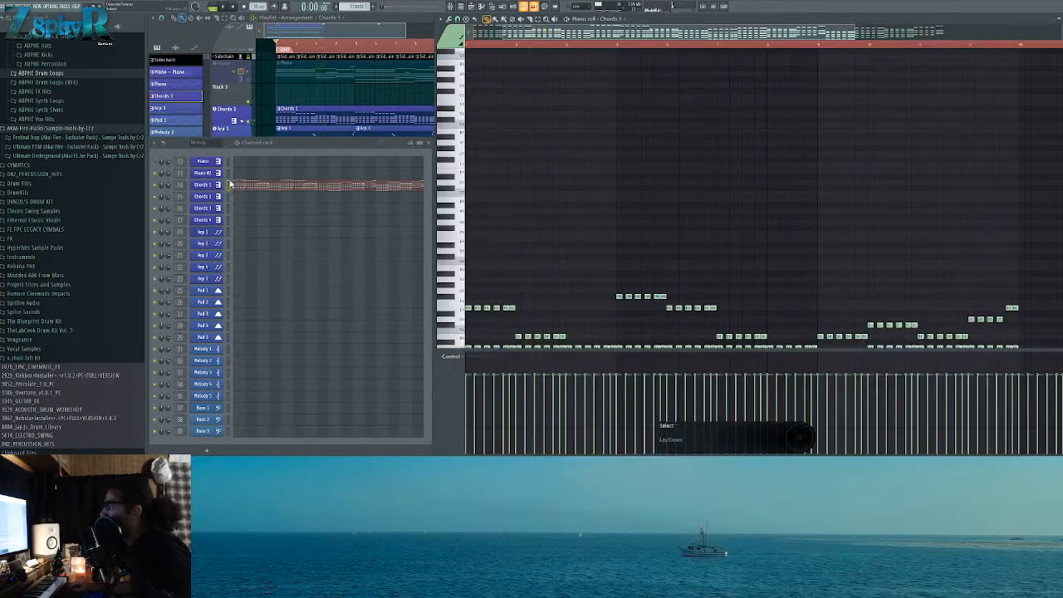
pyautogui.click(205, 185)
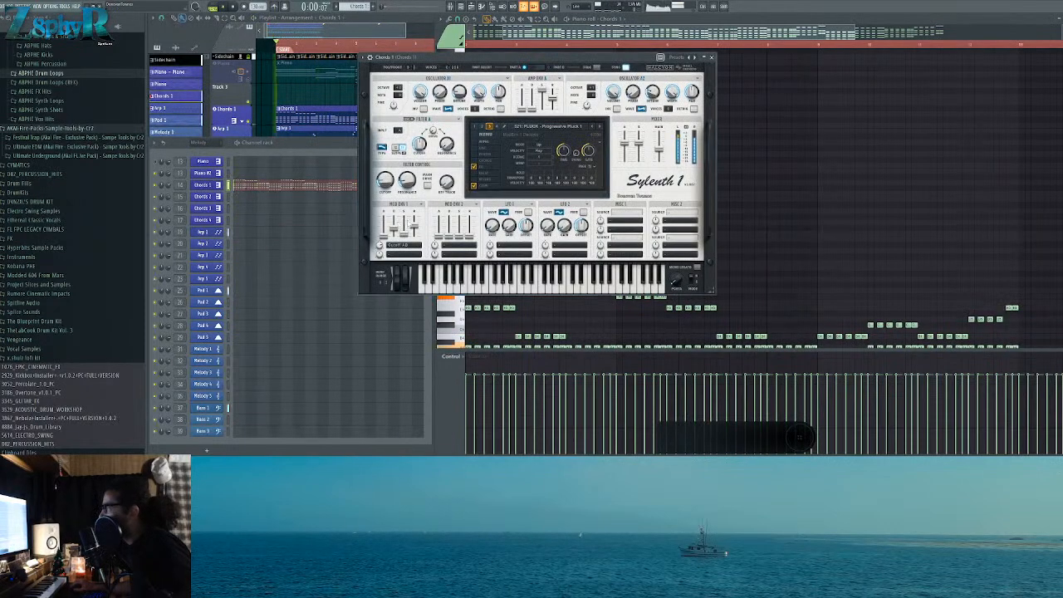
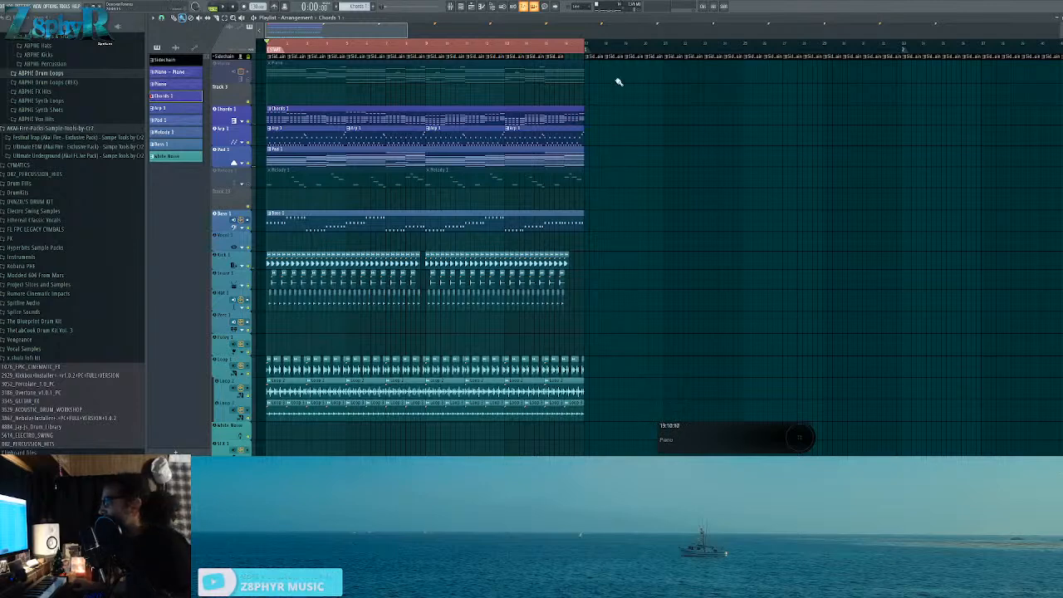
# Step: Unmute the Melody 1 track, keep its grouped tracks collapsed and restart playback
pyautogui.click(243, 184)
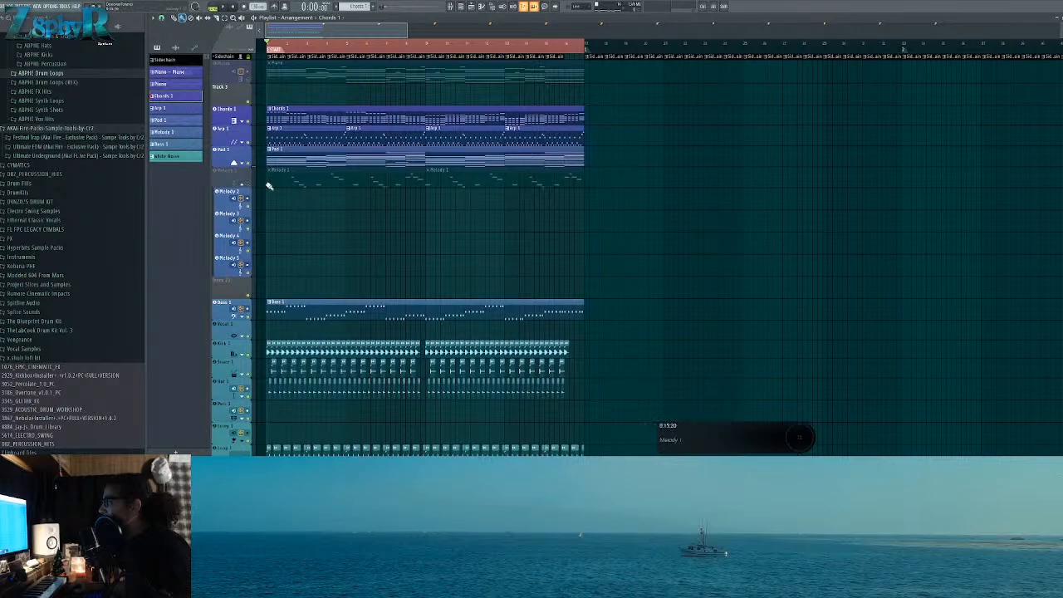
pyautogui.click(247, 184)
pyautogui.click(244, 185)
pyautogui.press('space')
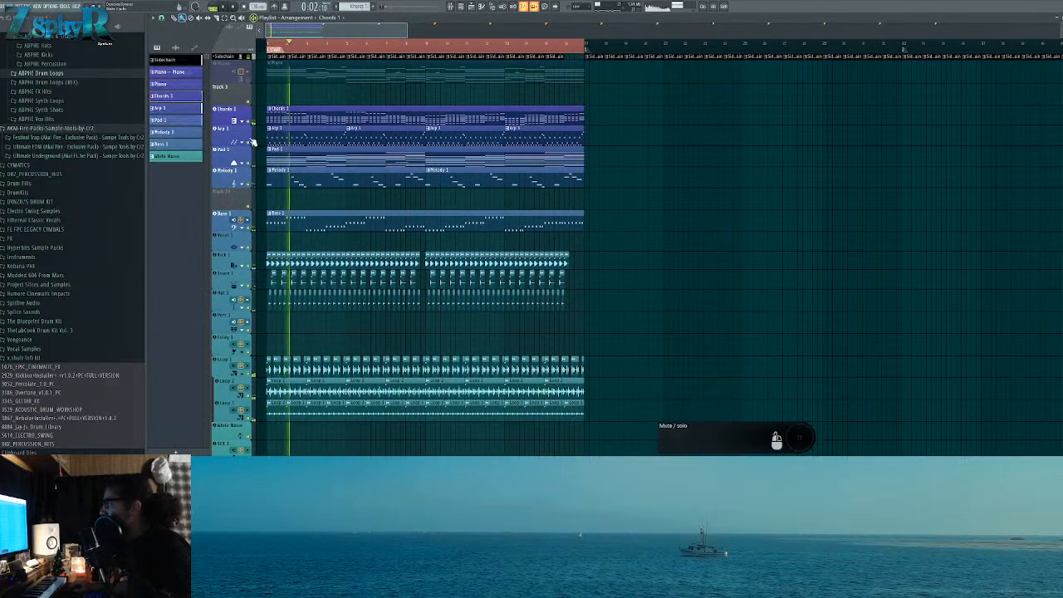
# Step: Check the Sylenth1 instrument on Chords 1 during playback and return to the playlist
pyautogui.doubleClick(284, 113)
pyautogui.click(206, 189)
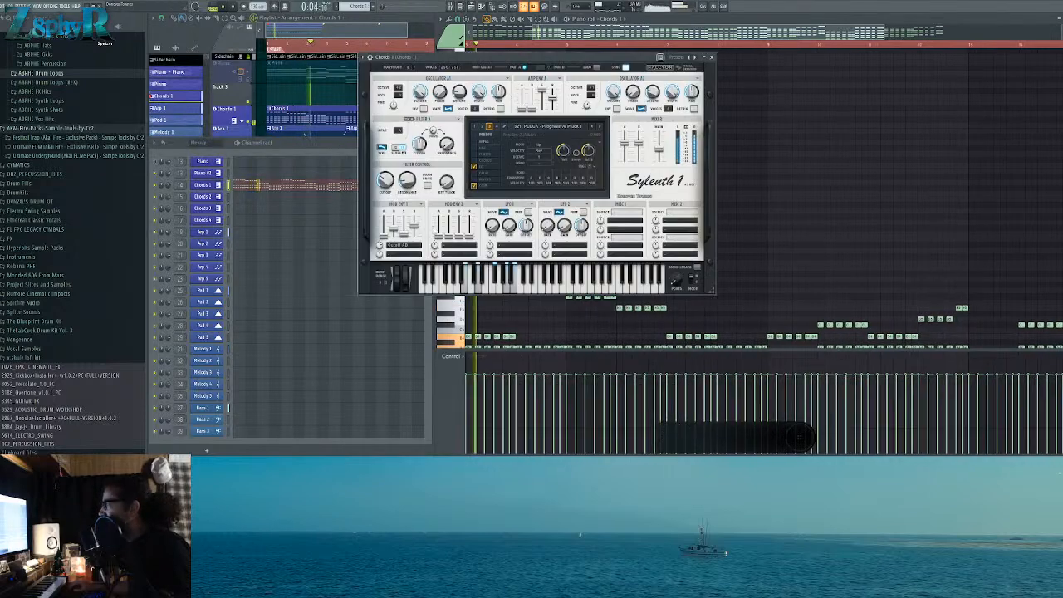
pyautogui.click(308, 55)
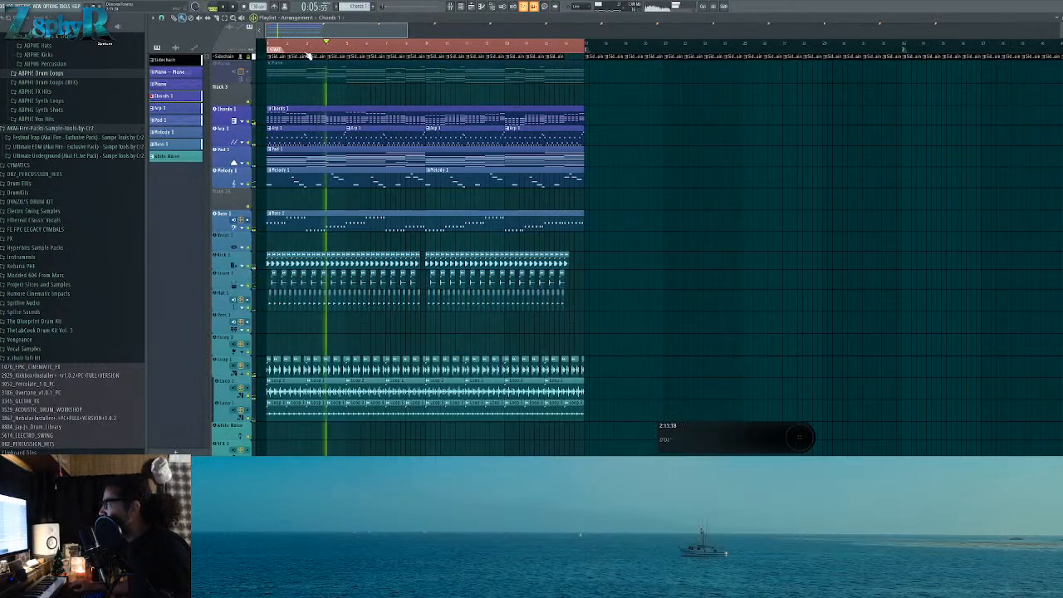
# Step: Shorten bar 4's last note in Melody 1 and copy the B5 notes of bars 1, 3, 5 and 7 into Melody 2
pyautogui.doubleClick(318, 173)
pyautogui.scroll(5, 581, 196)
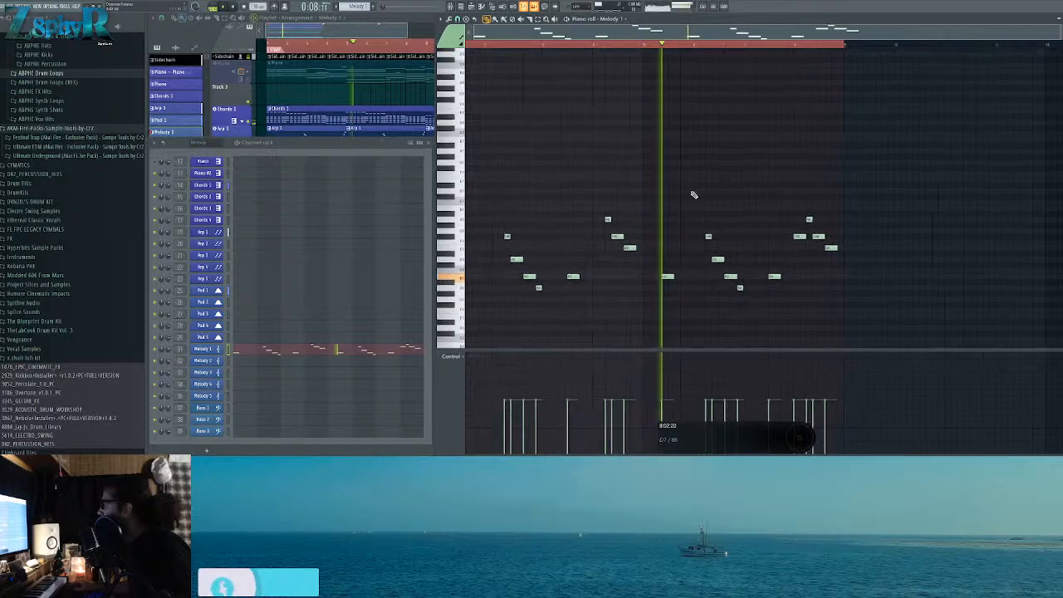
pyautogui.press('space')
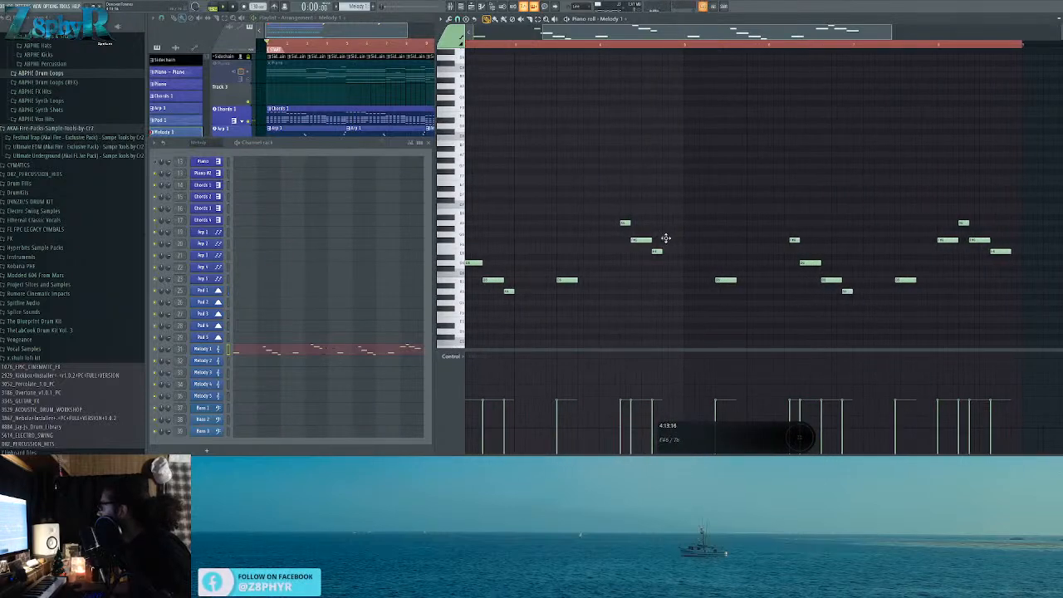
pyautogui.scroll(-3, 665, 241)
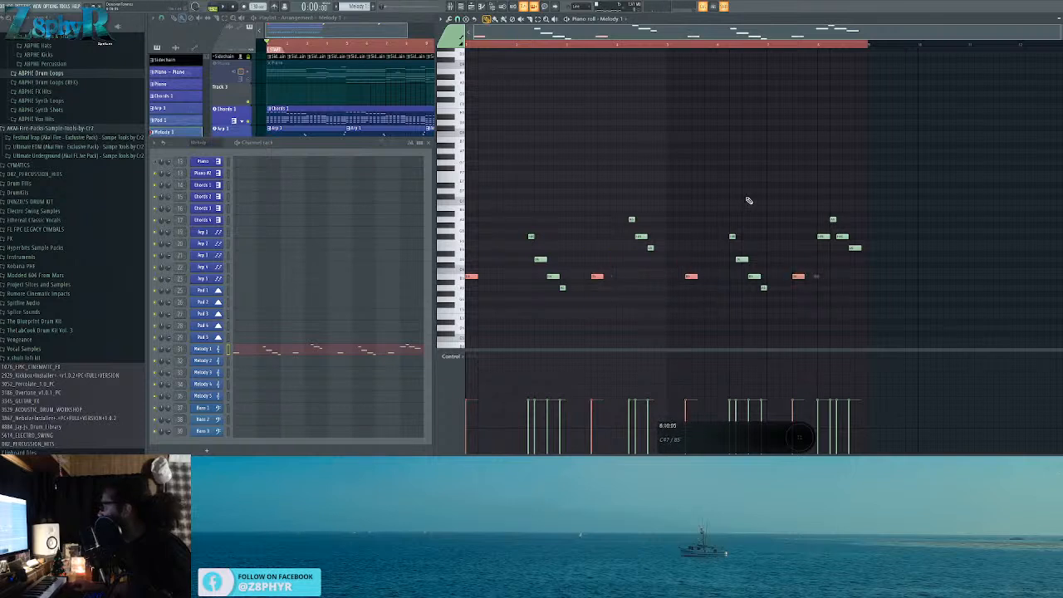
pyautogui.click(241, 362)
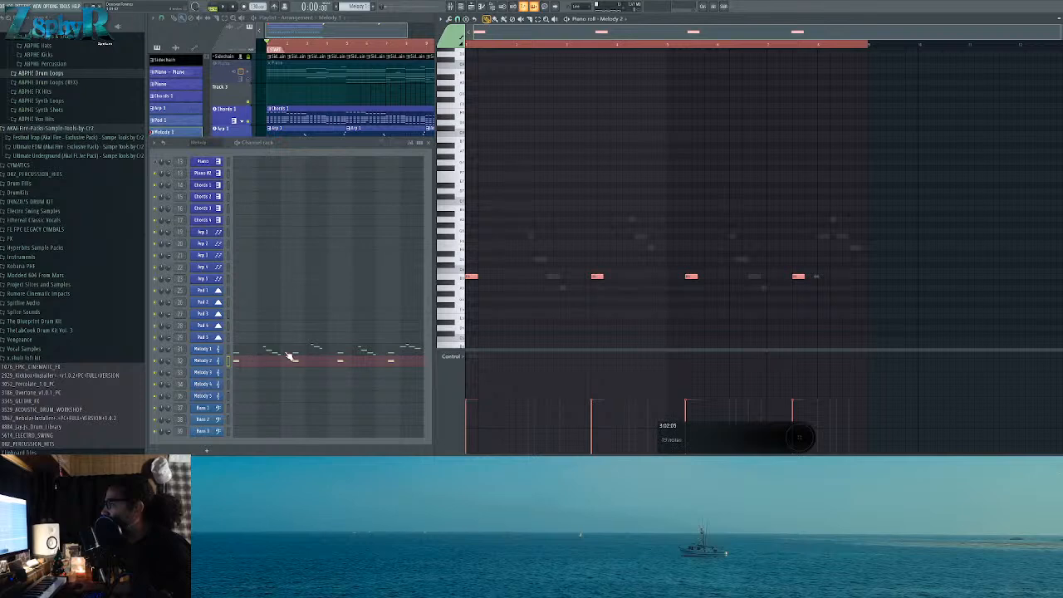
# Step: Replace the empty sampler on the Melody 2 channel with Nexus and move its window clear of the channel rack
pyautogui.click(207, 359)
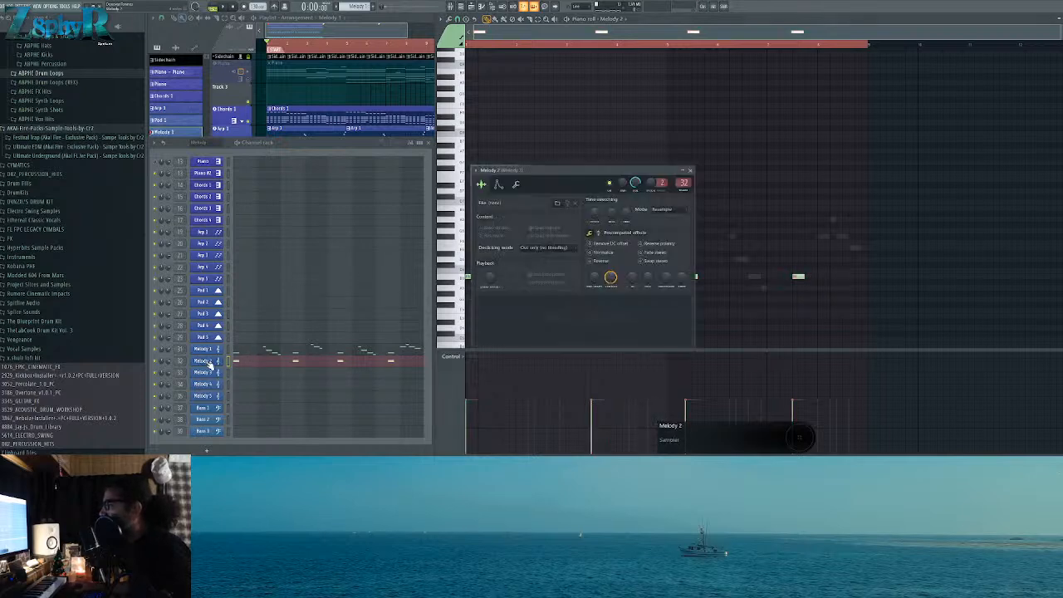
pyautogui.rightClick(208, 360)
pyautogui.moveTo(255, 414)
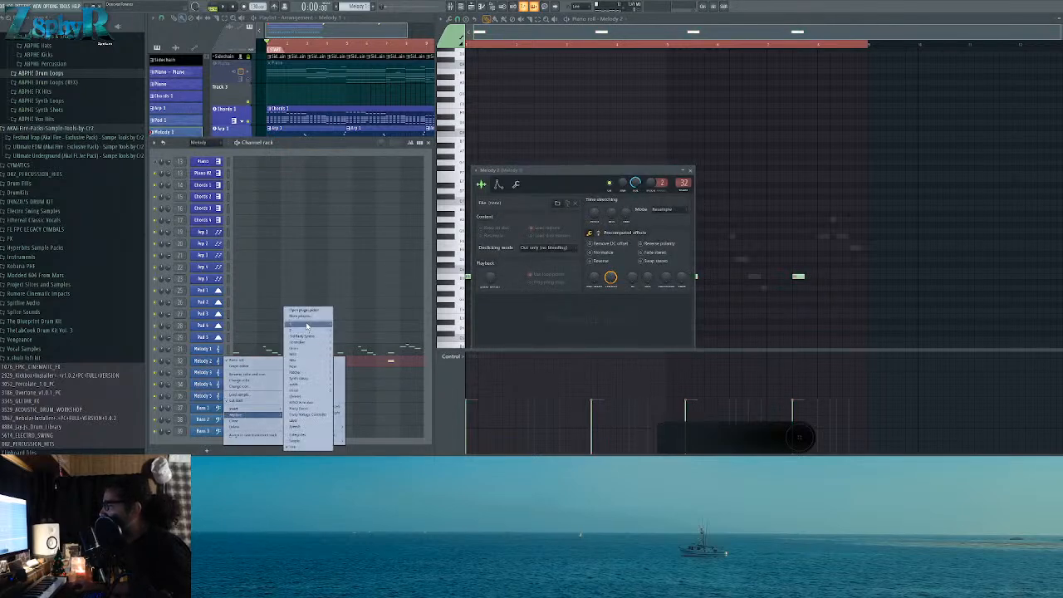
pyautogui.moveTo(308, 326)
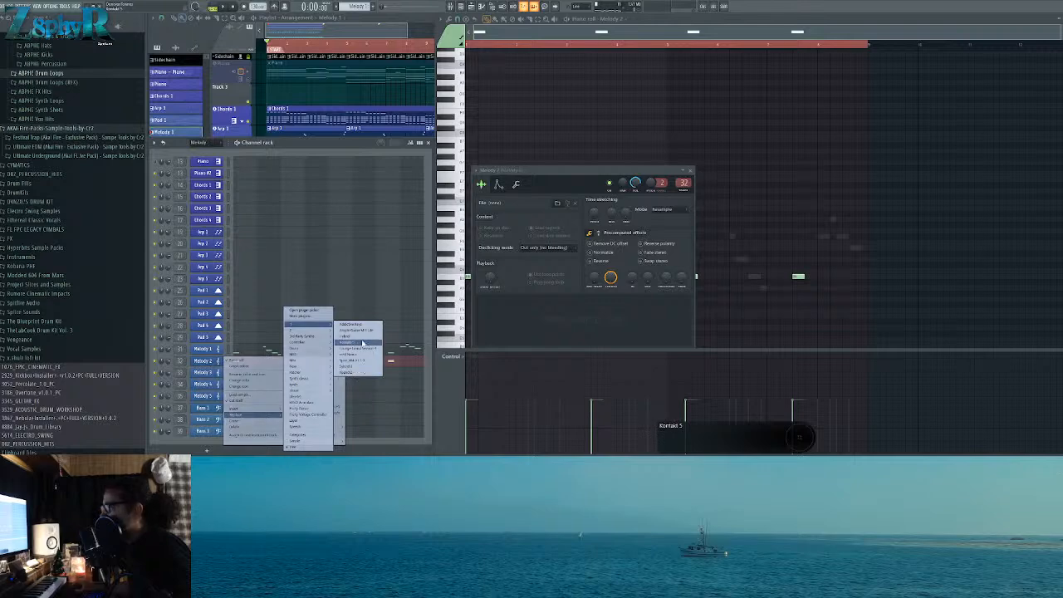
pyautogui.click(366, 353)
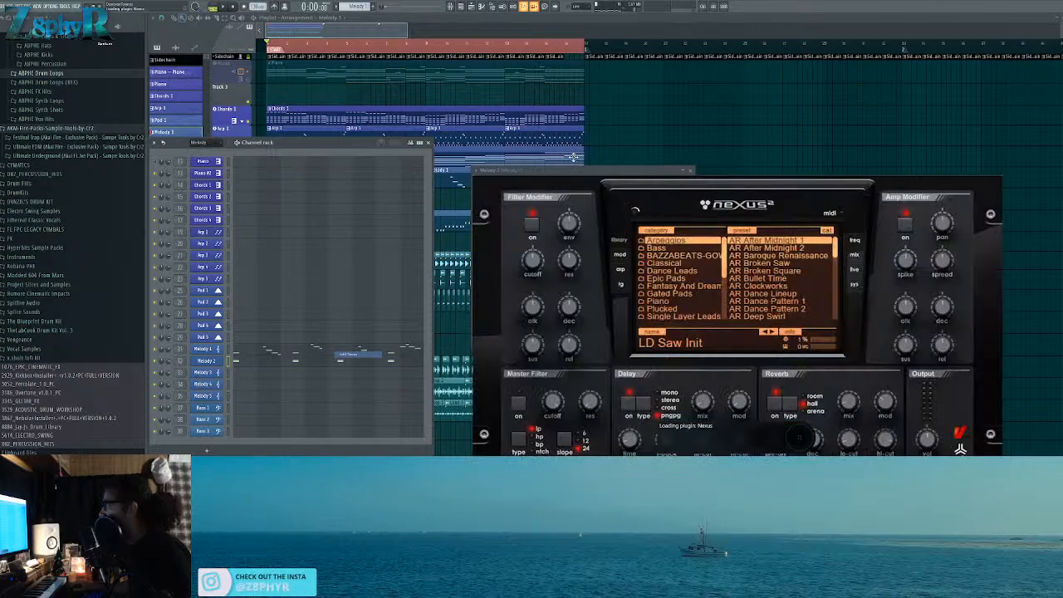
pyautogui.moveTo(644, 176); pyautogui.dragTo(623, 57)
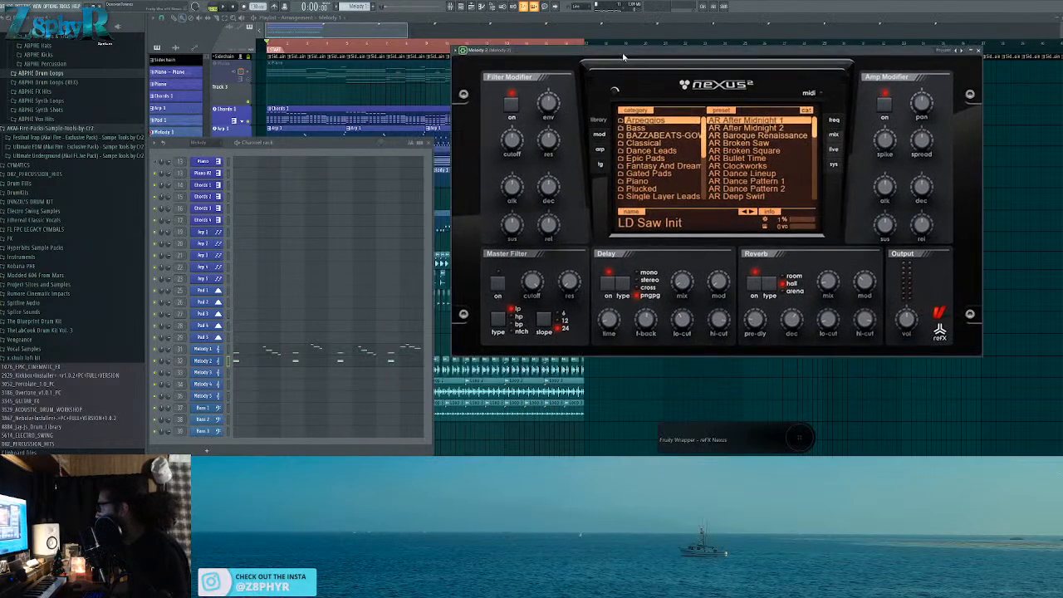
# Step: Load the Plucked preset PL Fairy Tale in Melody 2's Nexus, adjust its delay and set the amp modifier release to 71
pyautogui.click(657, 182)
pyautogui.scroll(-3, 721, 158)
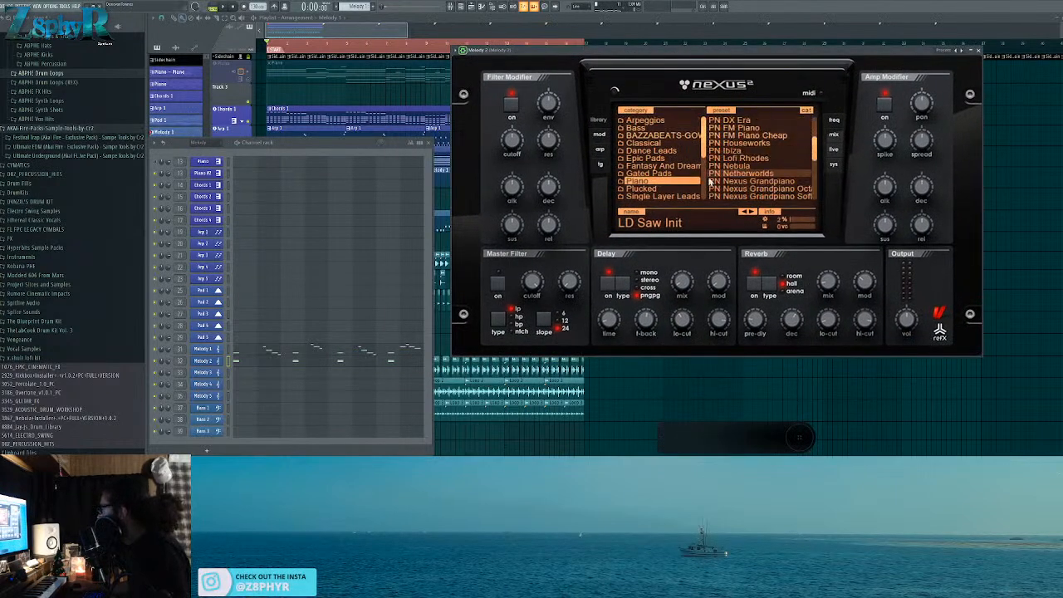
pyautogui.scroll(-3, 658, 177)
pyautogui.click(656, 136)
pyautogui.scroll(-10, 753, 136)
pyautogui.scroll(9, 757, 170)
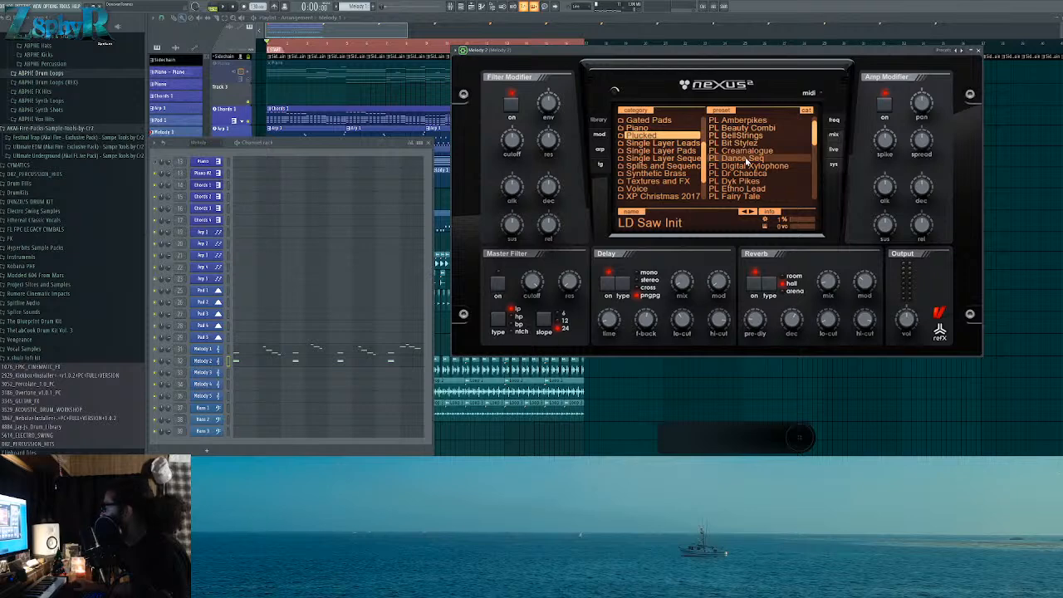
pyautogui.scroll(-5, 764, 136)
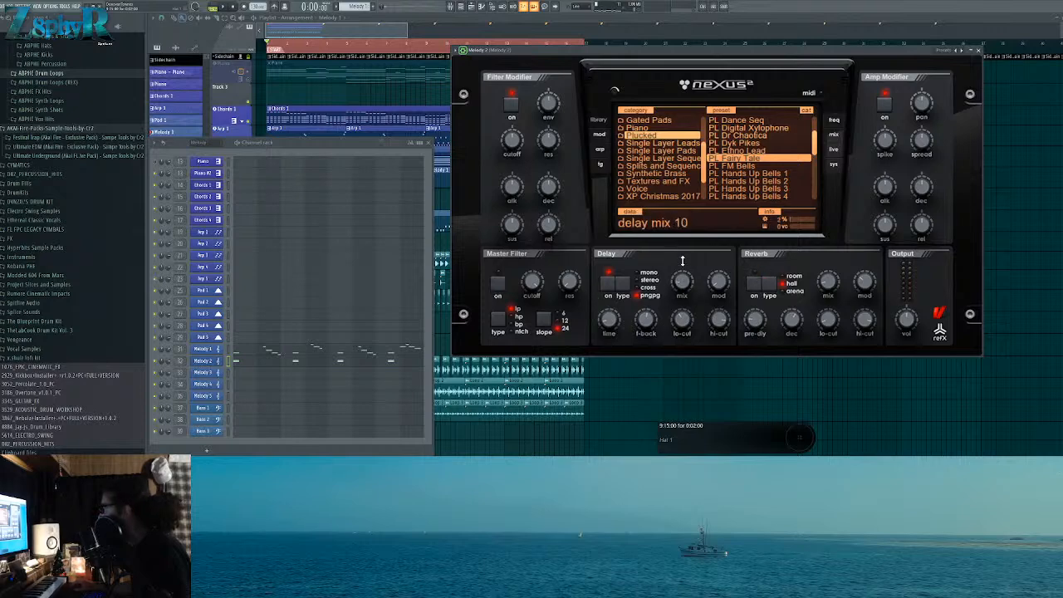
pyautogui.click(650, 326)
pyautogui.click(609, 322)
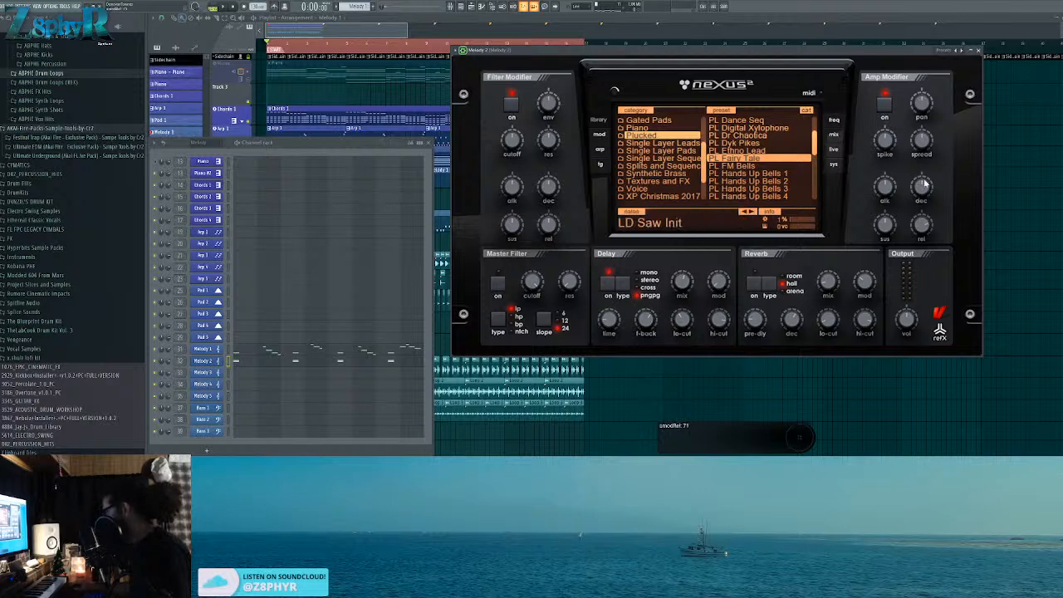
# Step: Raise all Melody 2 notes by one octave during playback and return to the playlist
pyautogui.press('space')
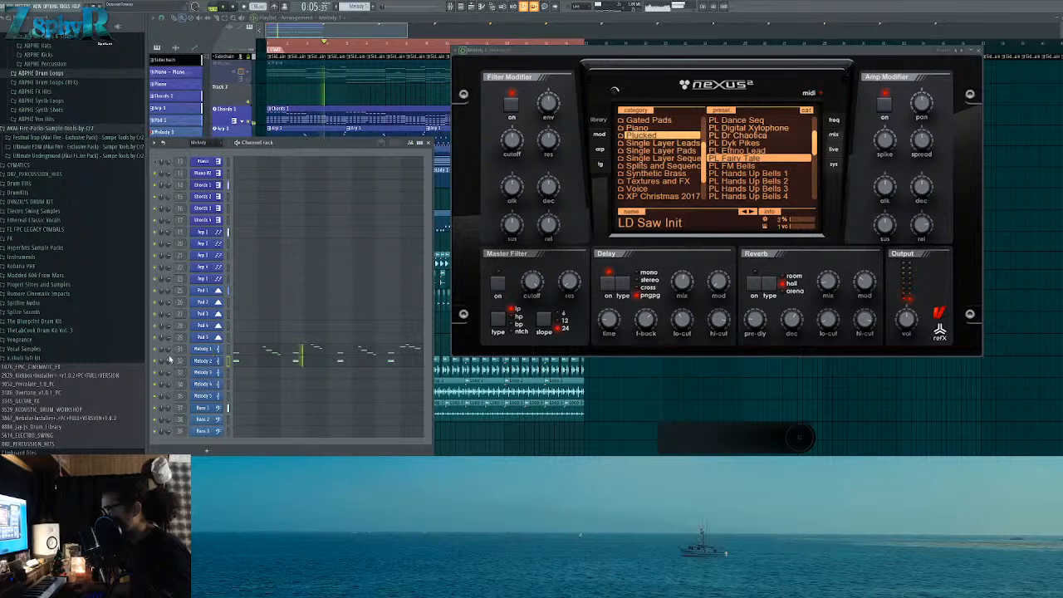
pyautogui.click(305, 360)
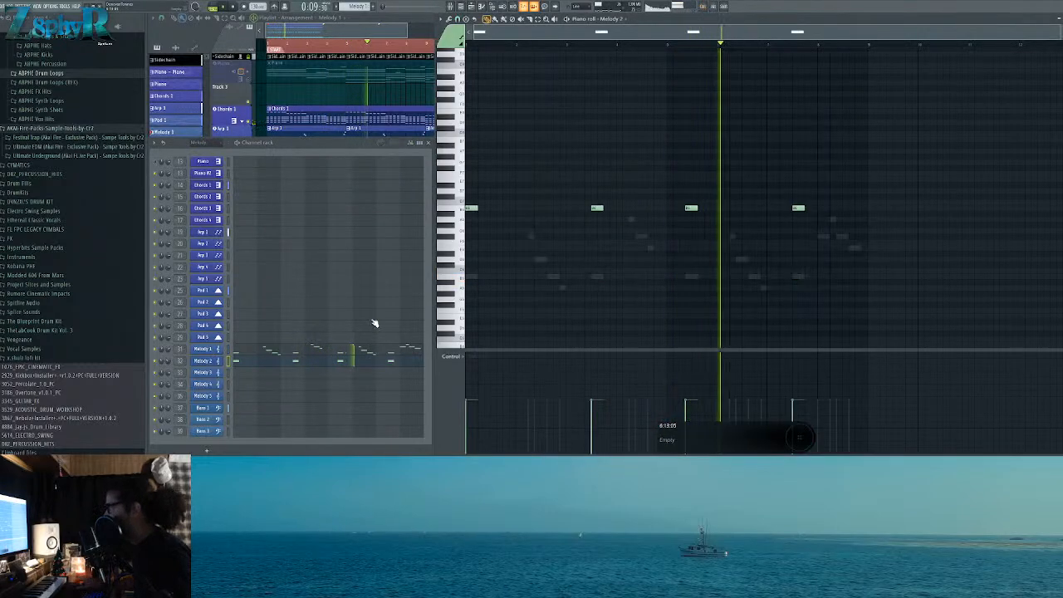
pyautogui.click(374, 73)
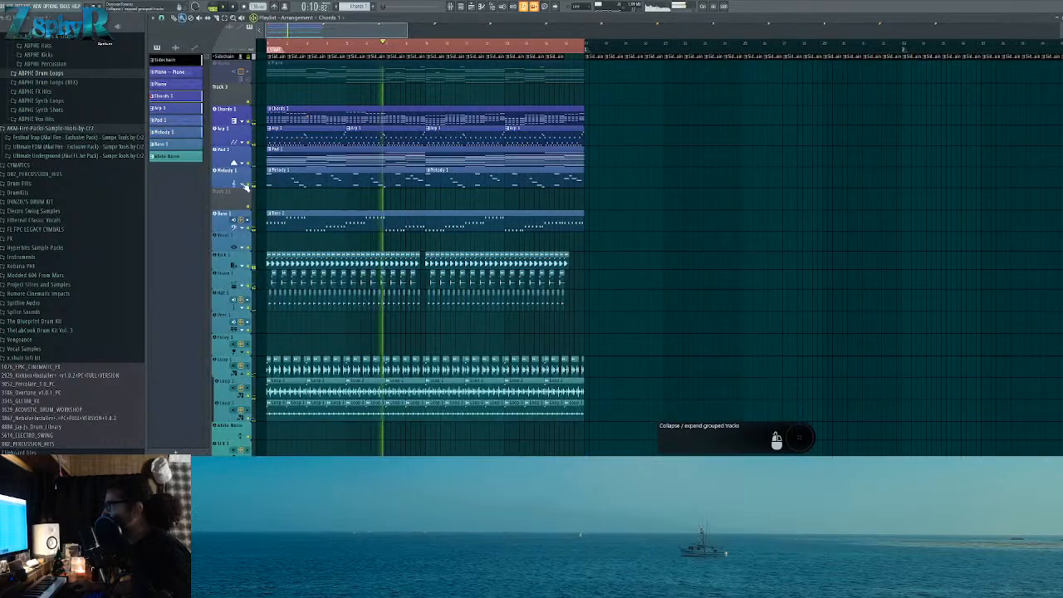
# Step: Look over the Chords 1 Sylenth1 settings while the track plays and go back to the playlist
pyautogui.doubleClick(308, 114)
pyautogui.click(208, 186)
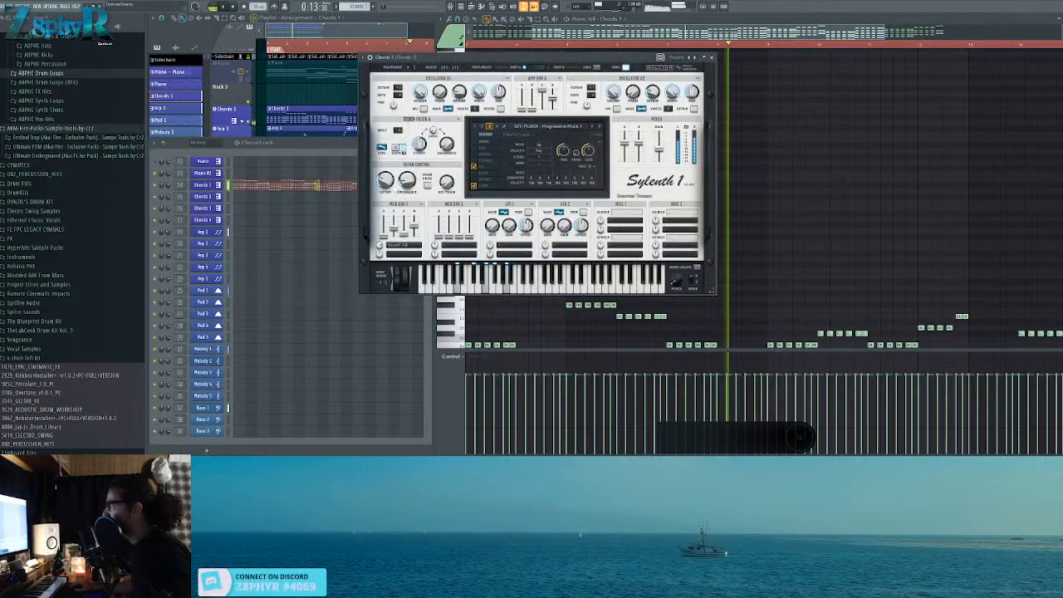
pyautogui.click(308, 39)
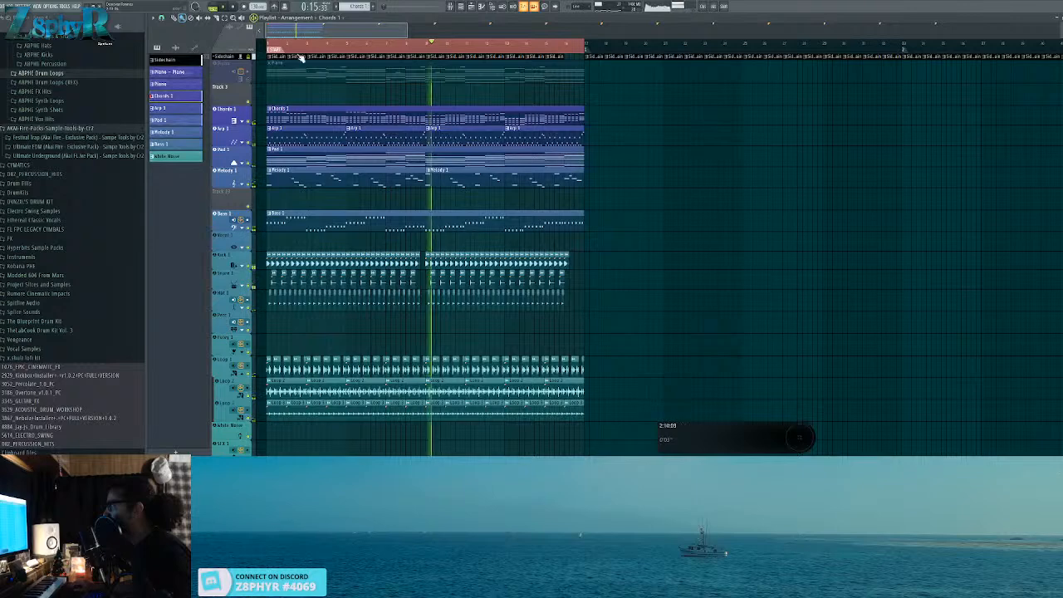
# Step: Move the first note of both Melody 1 and Melody 2 about six steps later in bar 1
pyautogui.doubleClick(456, 177)
pyautogui.moveTo(787, 164); pyautogui.dragTo(802, 148)
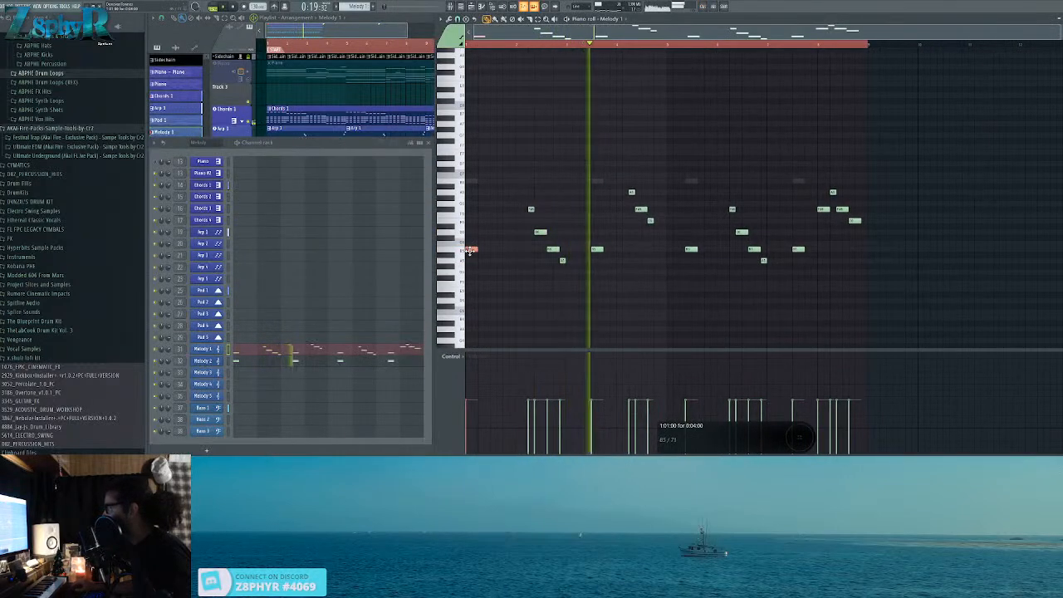
pyautogui.moveTo(471, 251); pyautogui.dragTo(486, 250)
pyautogui.press('space')
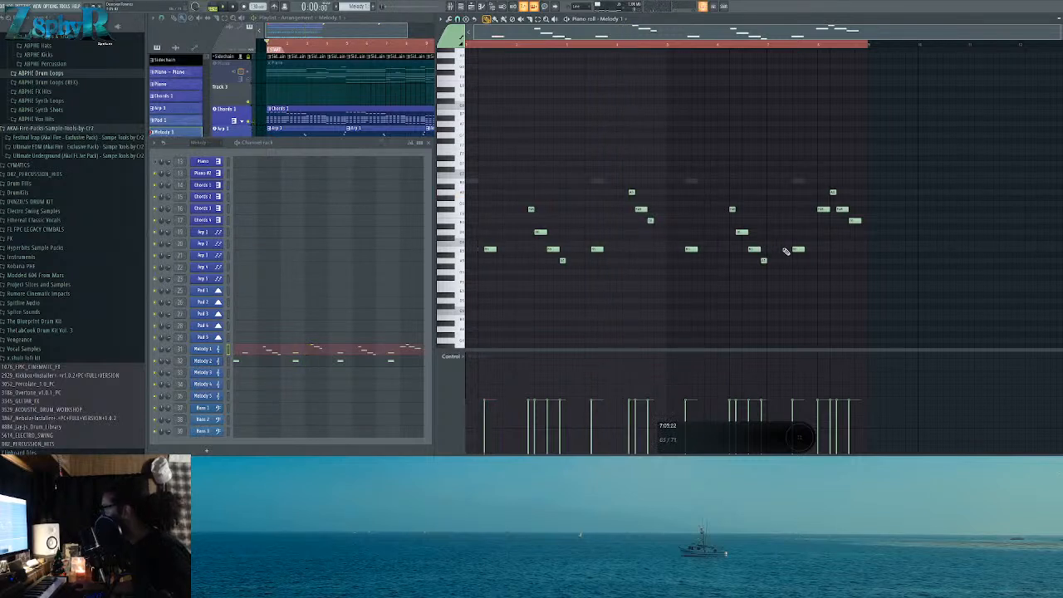
pyautogui.doubleClick(471, 181)
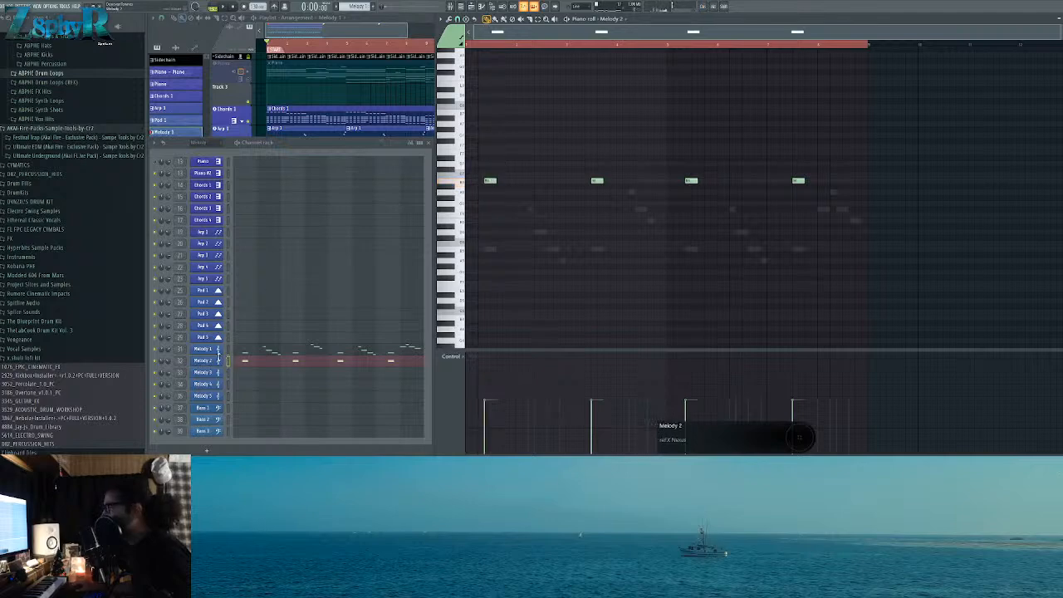
# Step: Load the Plucked preset PL FM Bells in Melody 2's Nexus, switch on its master filter and play the track
pyautogui.click(219, 359)
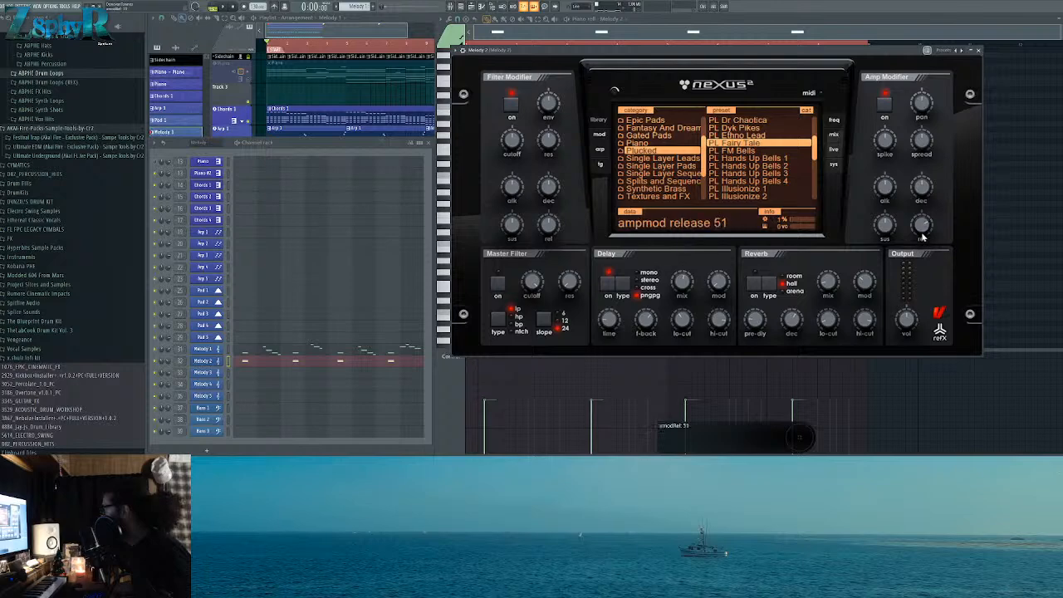
pyautogui.click(753, 151)
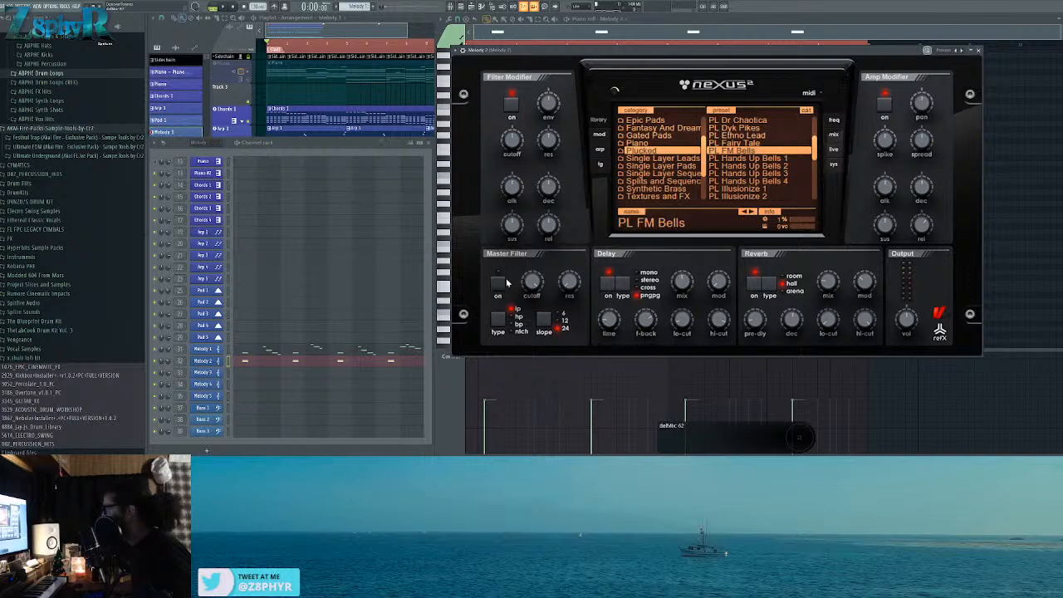
pyautogui.press('space')
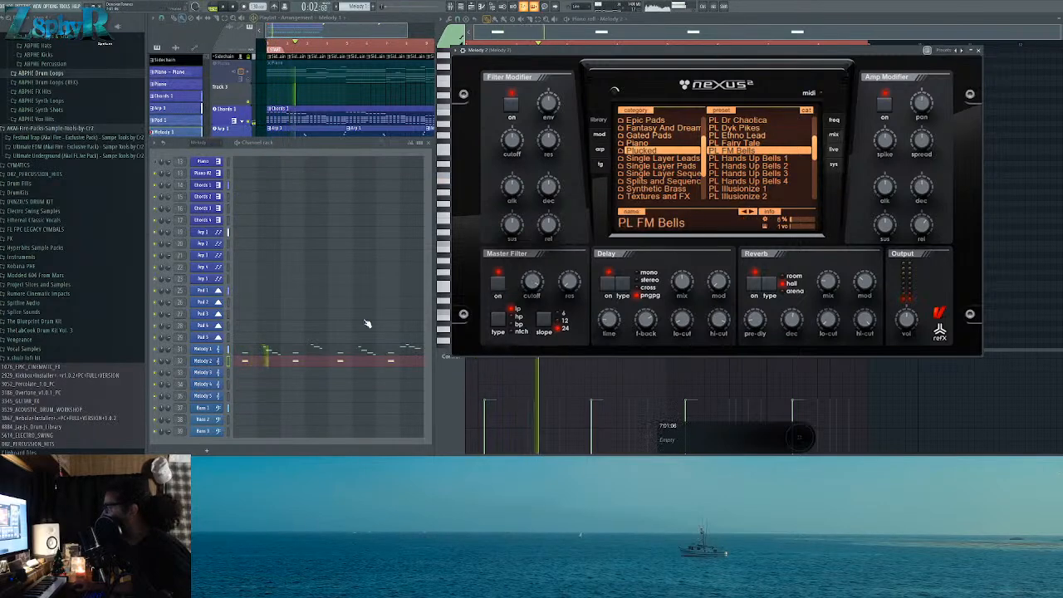
# Step: Delete the low Melody 1 notes at the ends of bars 2 and 6 and in bars 3 and 7
pyautogui.click(288, 352)
pyautogui.click(288, 352)
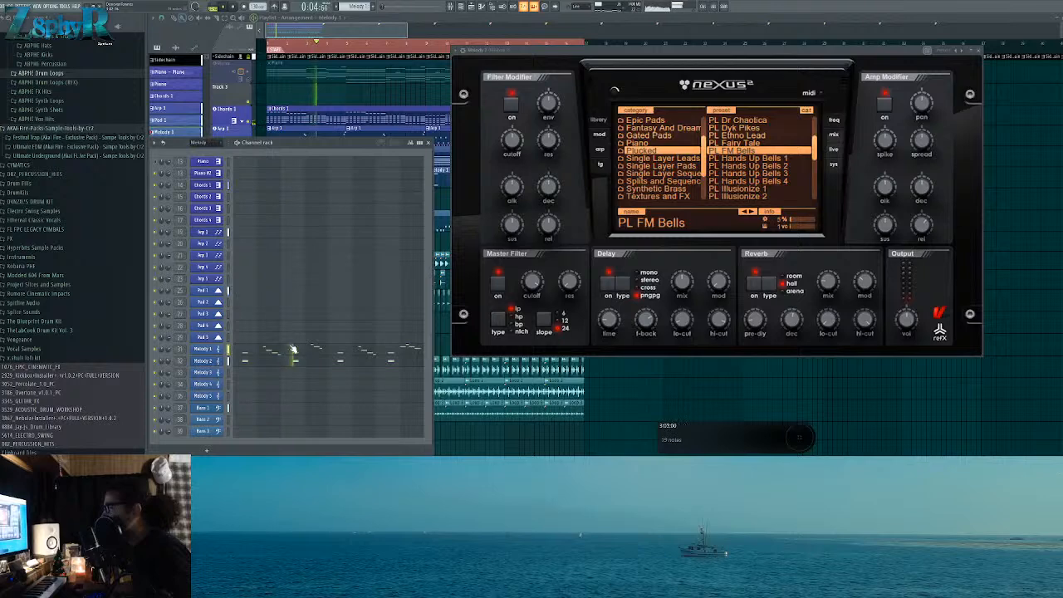
pyautogui.click(303, 349)
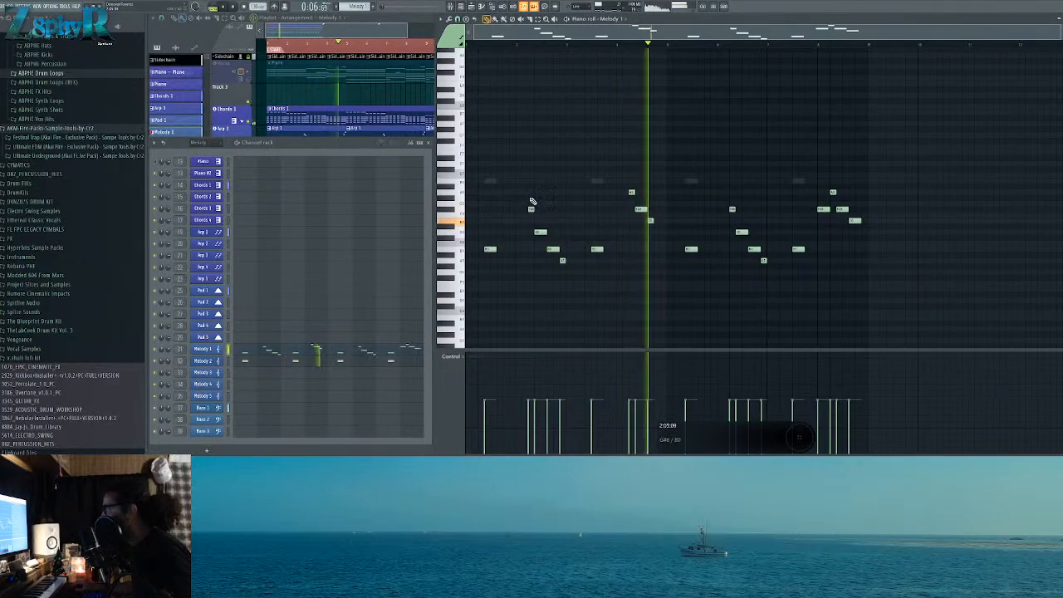
pyautogui.press('space')
pyautogui.rightClick(563, 260)
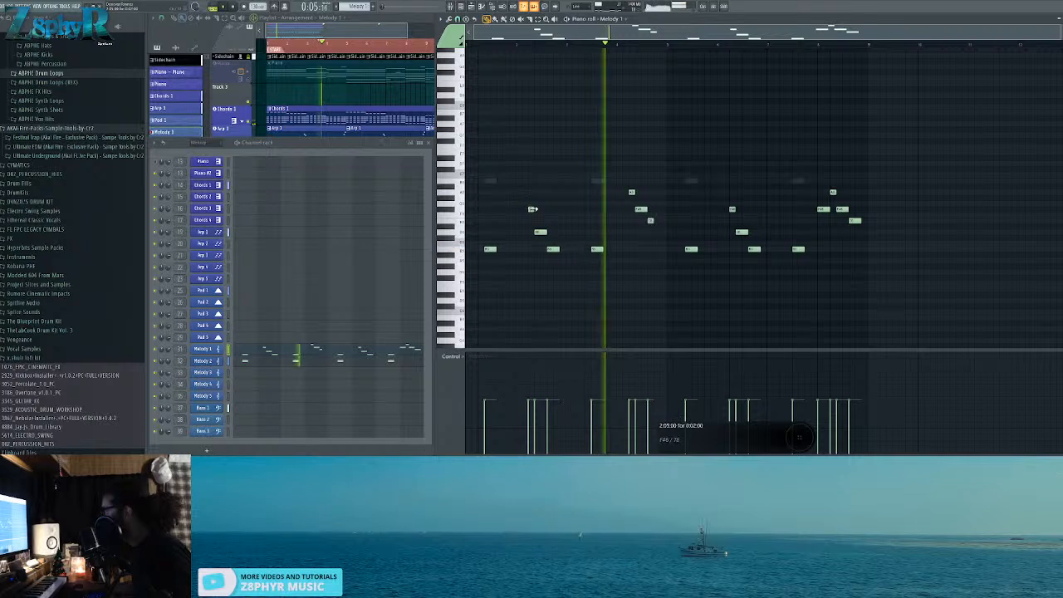
pyautogui.press('space')
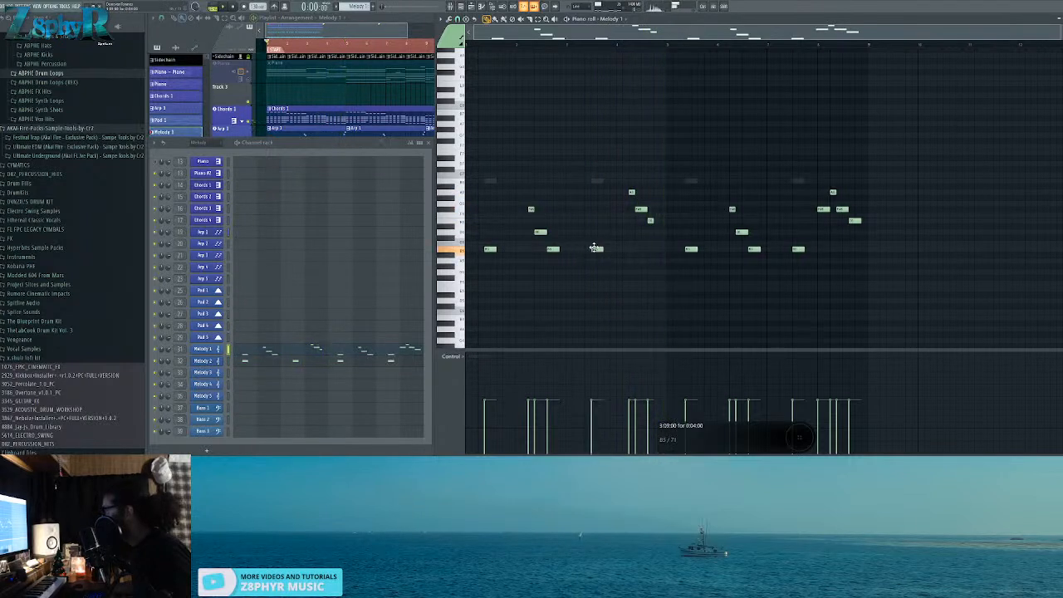
pyautogui.rightClick(598, 249)
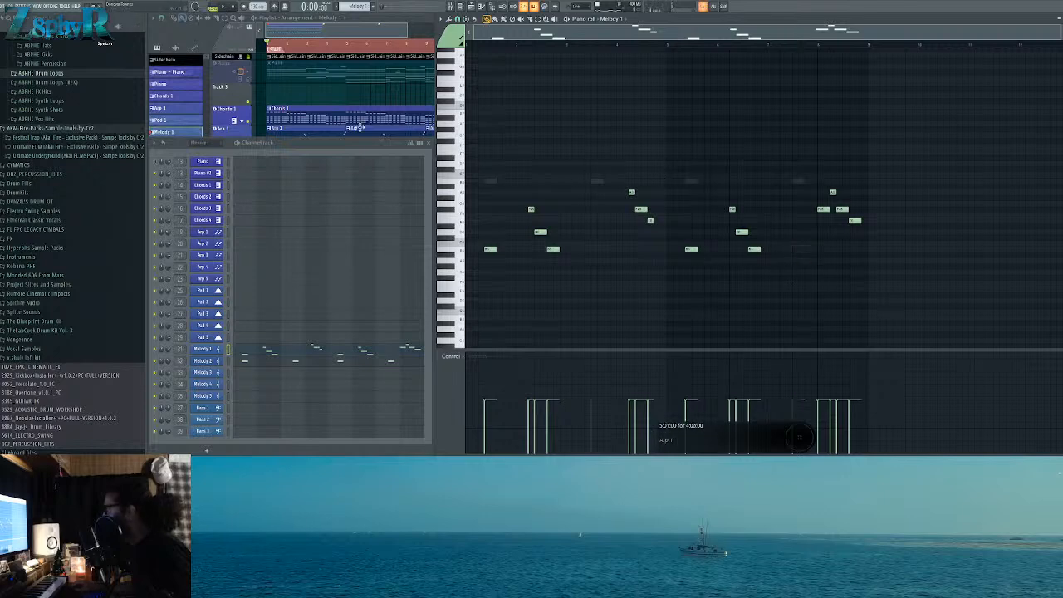
# Step: Replace the two high notes at the end of bar 2 in Arp 1 with the continuing arpeggio pattern, play it and return to the playlist
pyautogui.click(282, 129)
pyautogui.doubleClick(289, 142)
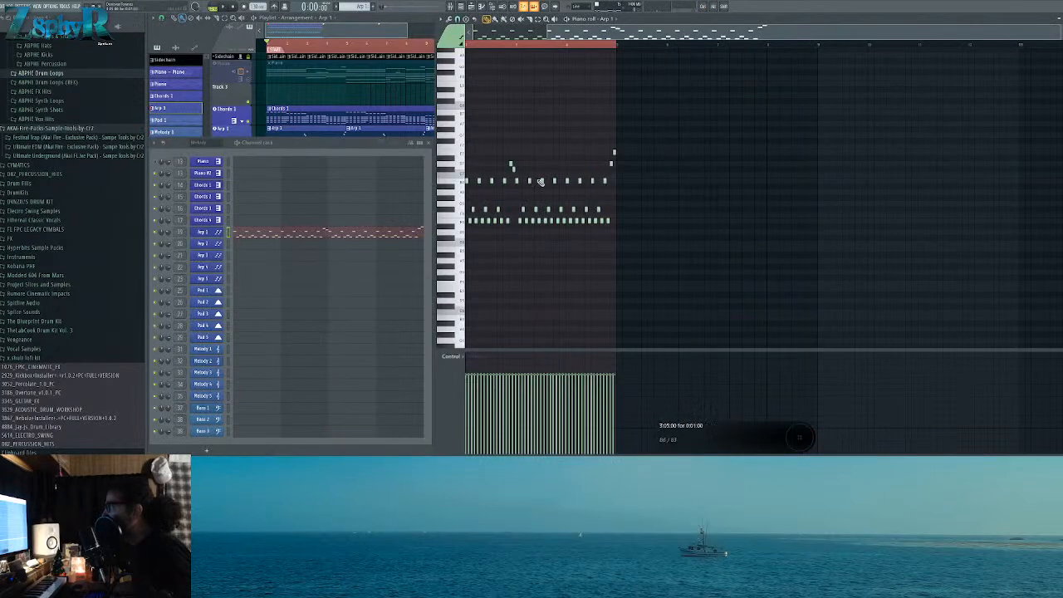
pyautogui.rightClick(686, 177)
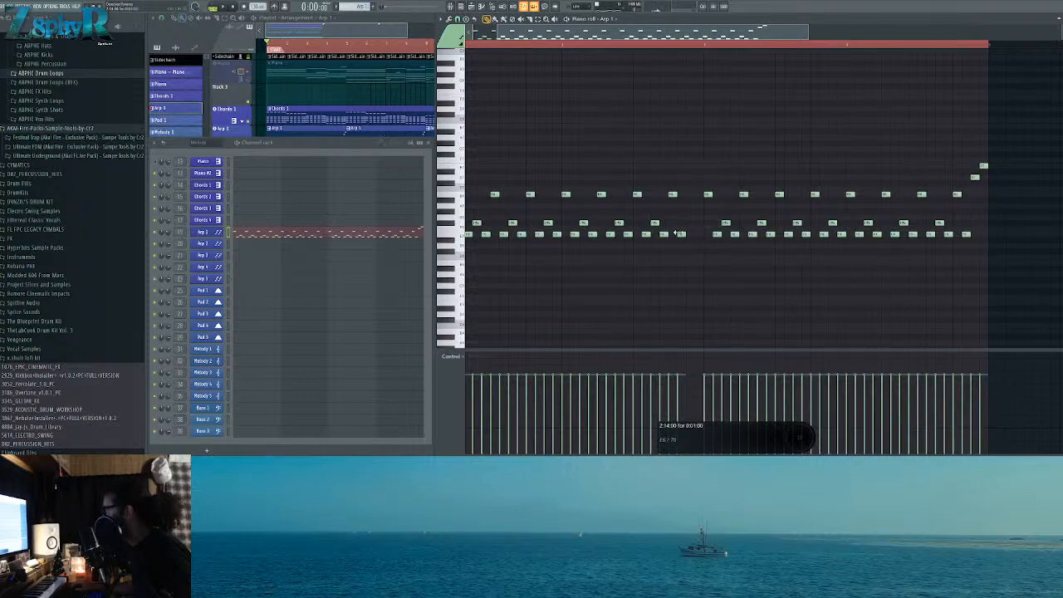
pyautogui.press('space')
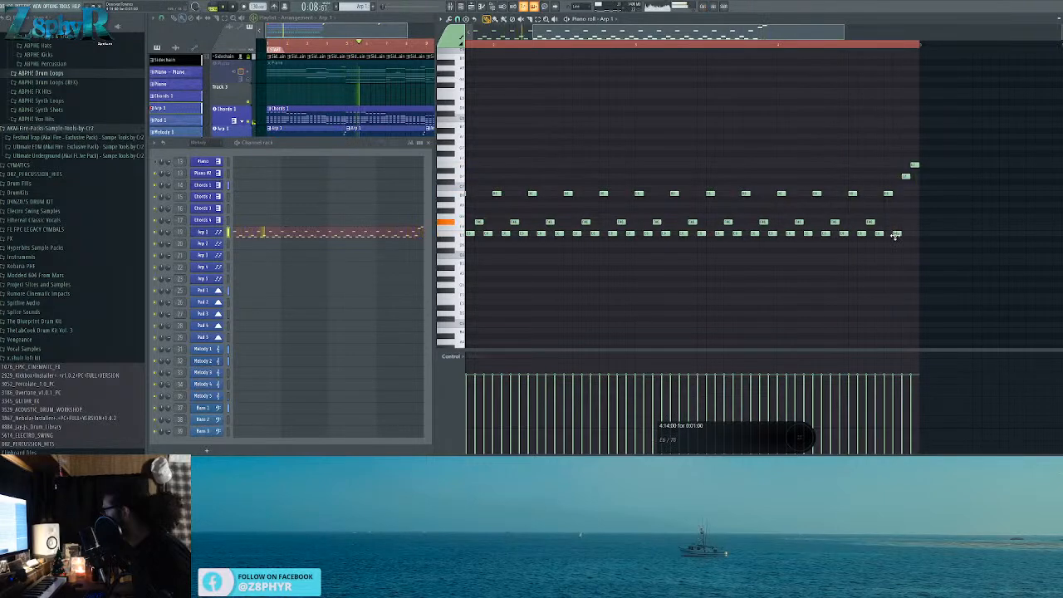
pyautogui.click(285, 111)
pyautogui.click(318, 169)
pyautogui.doubleClick(318, 169)
pyautogui.click(341, 82)
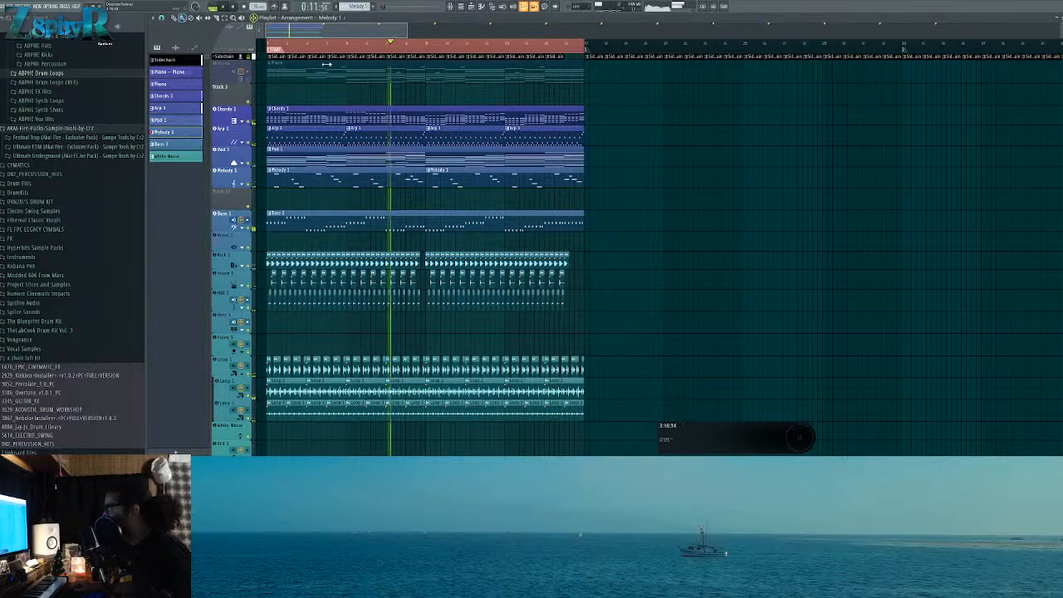
# Step: Make the second Melody 1 clip at bar 9 a unique pattern and open its notes
pyautogui.doubleClick(370, 183)
pyautogui.scroll(-3, 745, 196)
pyautogui.press('space')
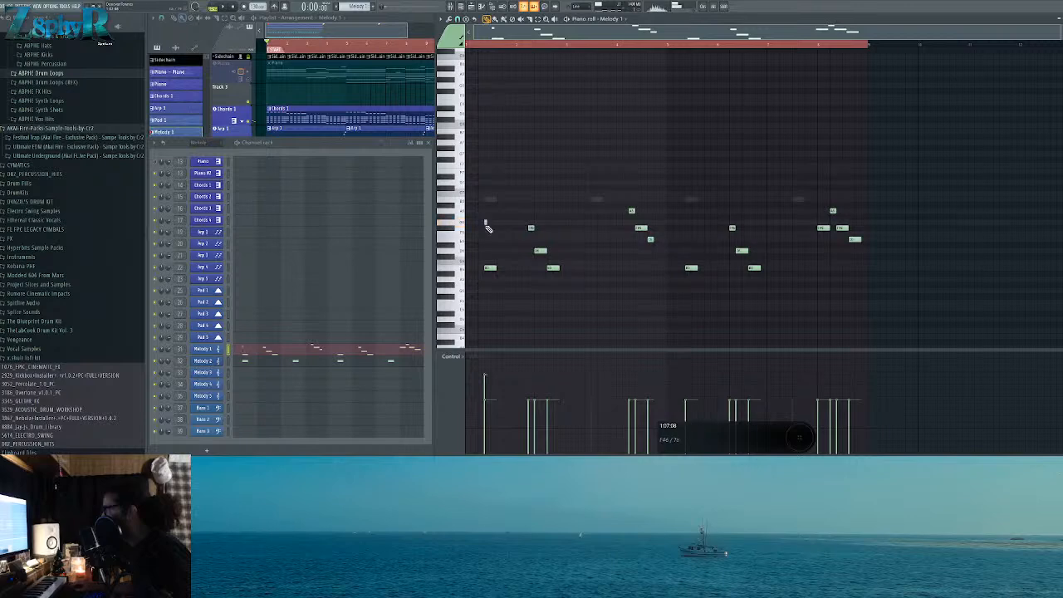
pyautogui.click(315, 89)
pyautogui.click(428, 171)
pyautogui.click(451, 212)
pyautogui.doubleClick(574, 184)
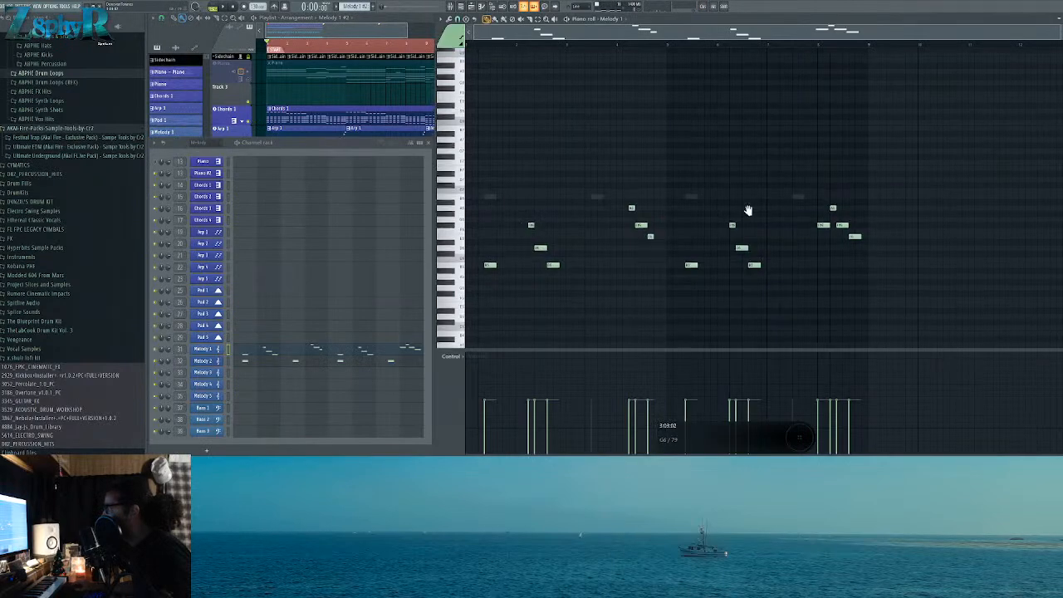
# Step: In the unique pattern, lower all Melody 2 notes by one octave and redraw the Melody 1 notes in bars 1 to 3
pyautogui.click(249, 360)
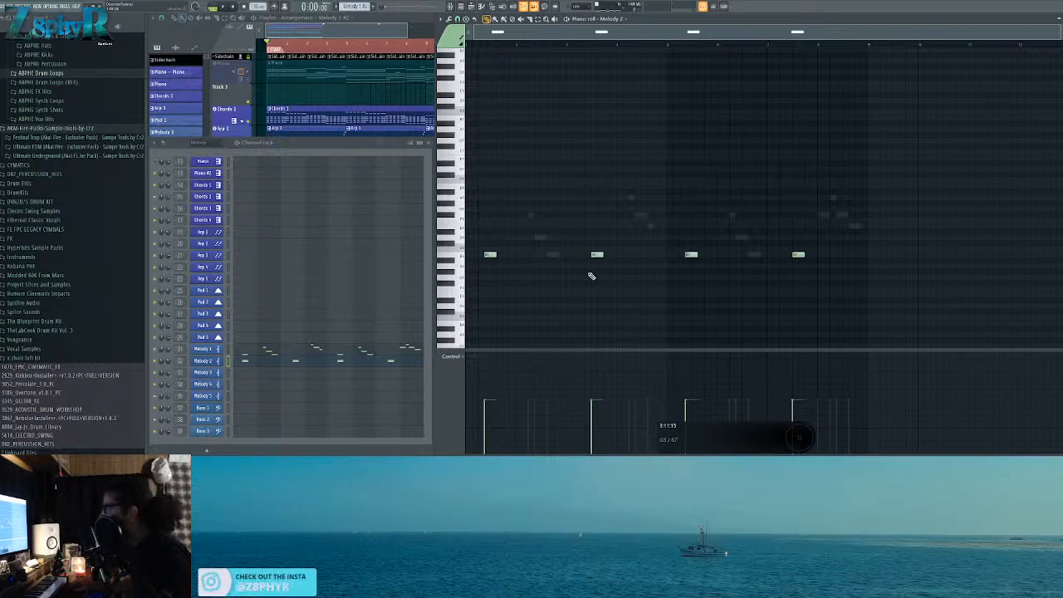
pyautogui.click(265, 354)
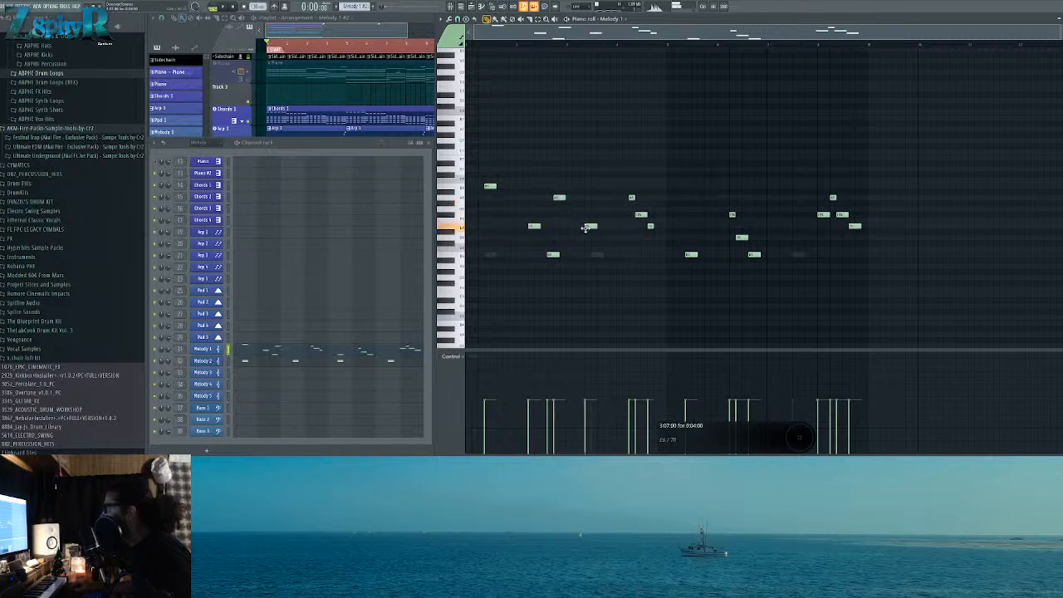
pyautogui.hotkey('ctrl', 'z')
# Step: Limit the playlist's loop range to the second eight bars, starting at bar 9
pyautogui.click(336, 82)
pyautogui.click(417, 47)
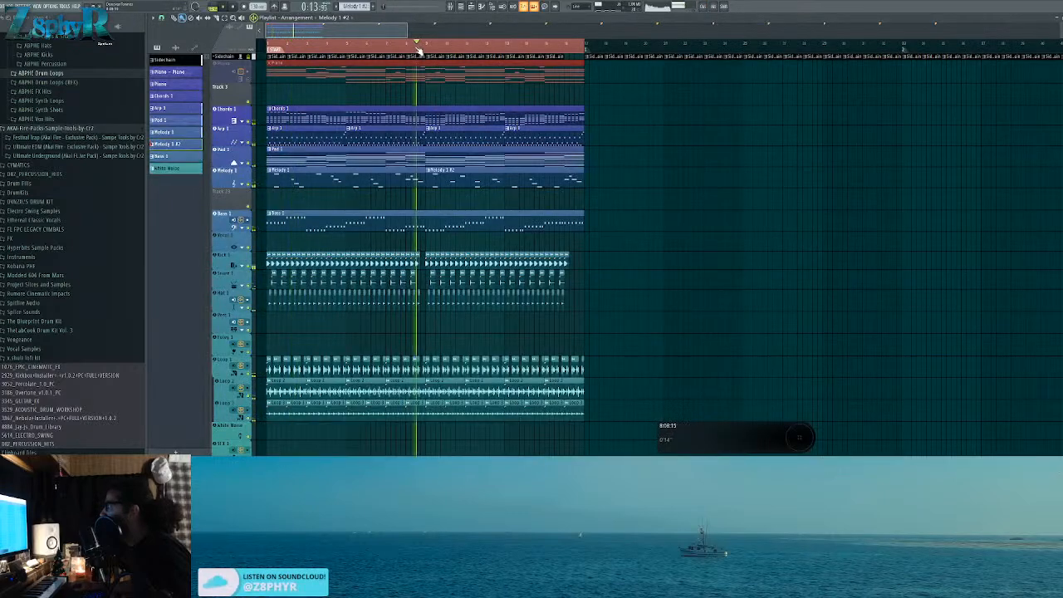
pyautogui.rightClick(426, 46)
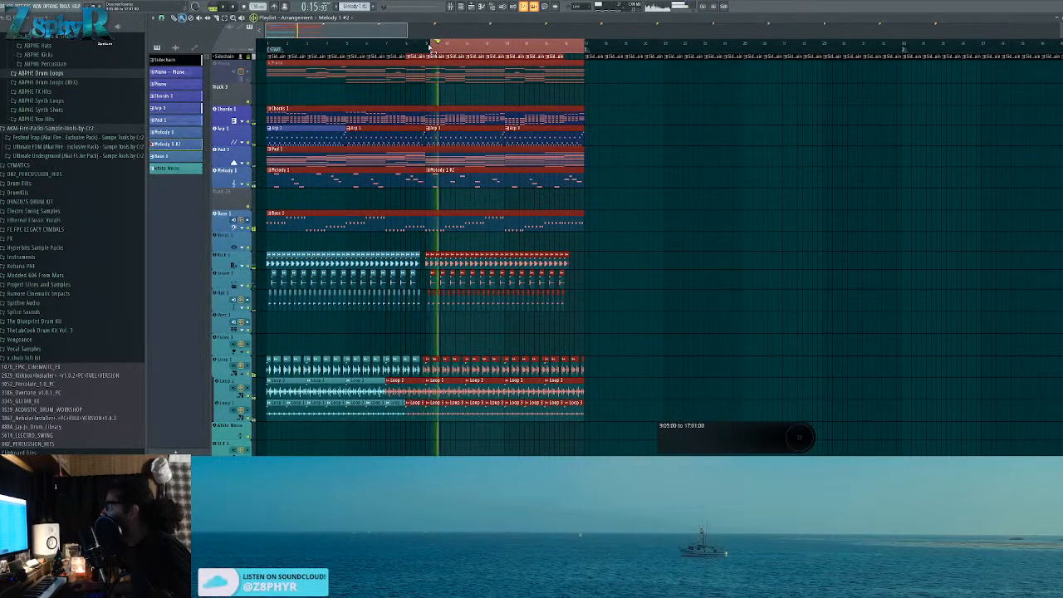
# Step: In the unique melody pattern, move bar 2's A6 note two steps earlier and raise bar 3's E6 note to F#6
pyautogui.click(536, 181)
pyautogui.doubleClick(536, 181)
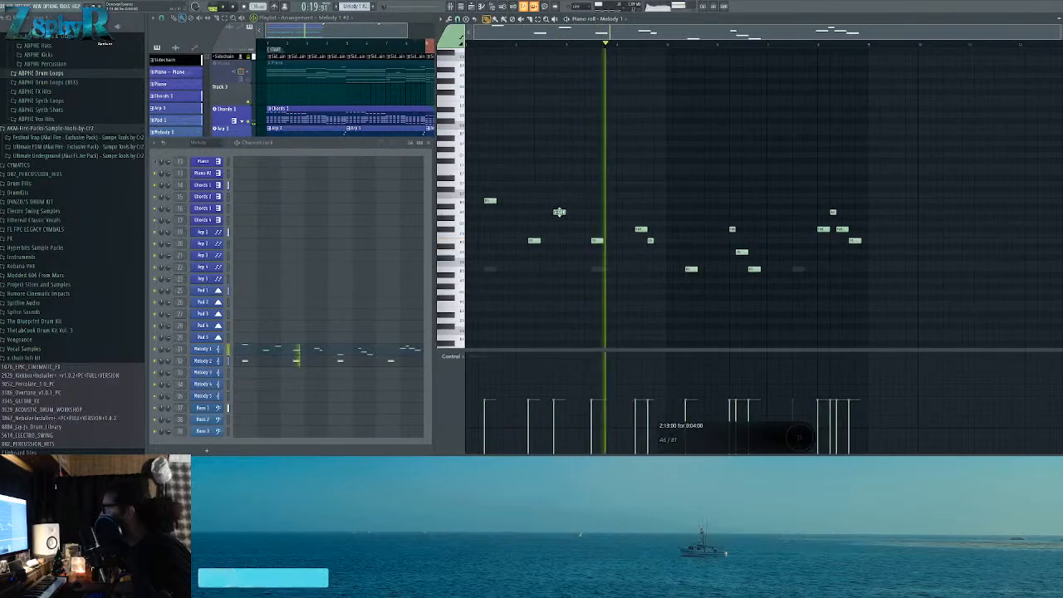
pyautogui.press('space')
pyautogui.scroll(2, 550, 214)
pyautogui.scroll(1, 575, 187)
pyautogui.moveTo(630, 201); pyautogui.dragTo(699, 226)
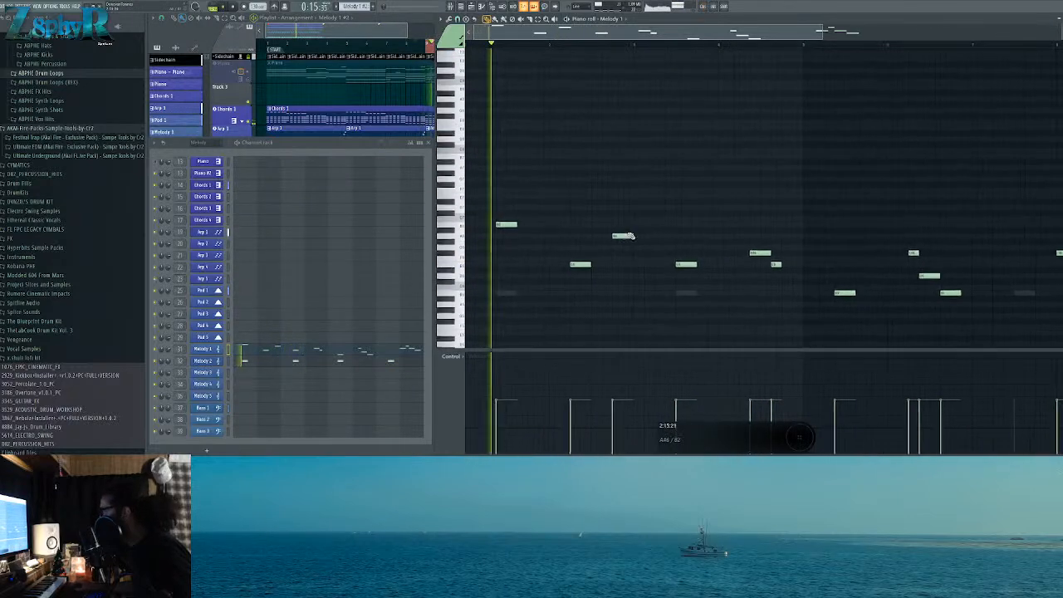
pyautogui.moveTo(624, 237); pyautogui.dragTo(613, 236)
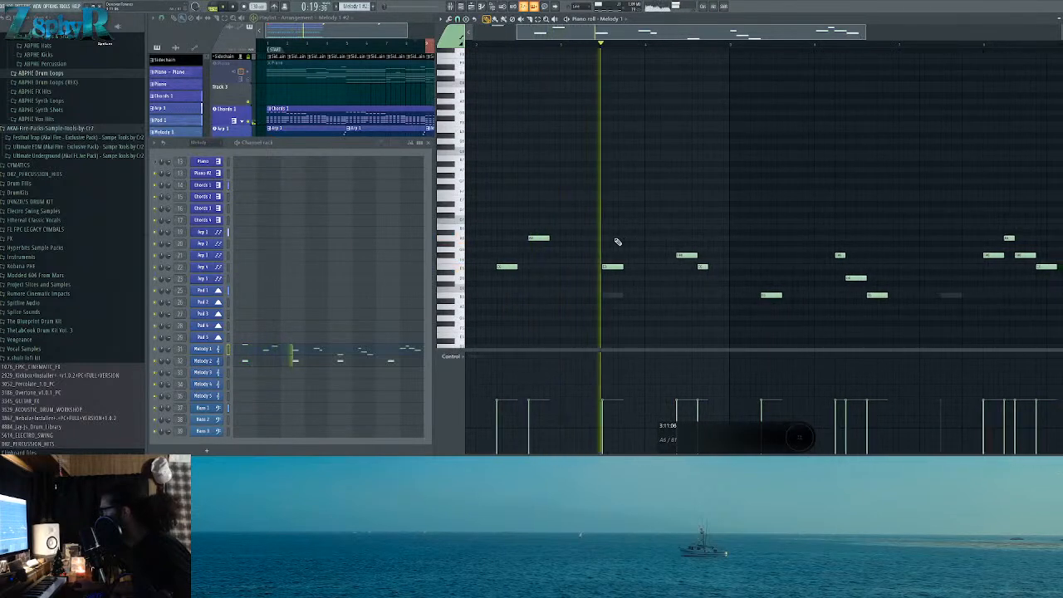
pyautogui.press('space')
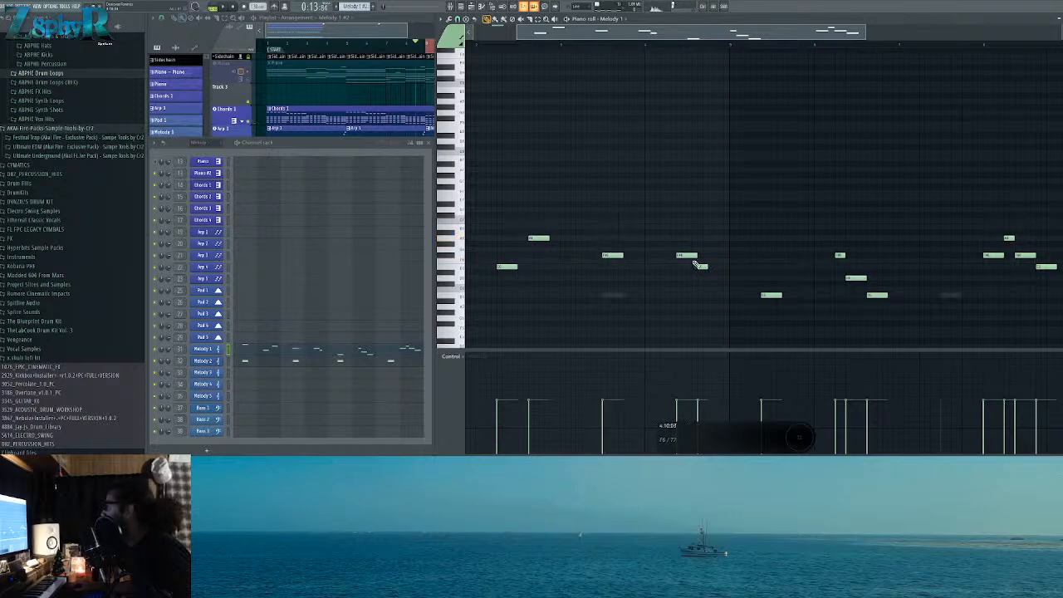
# Step: Raise the first Melody 1 note of bar 4 to B6
pyautogui.moveTo(661, 212); pyautogui.dragTo(773, 209)
pyautogui.scroll(-3, 773, 208)
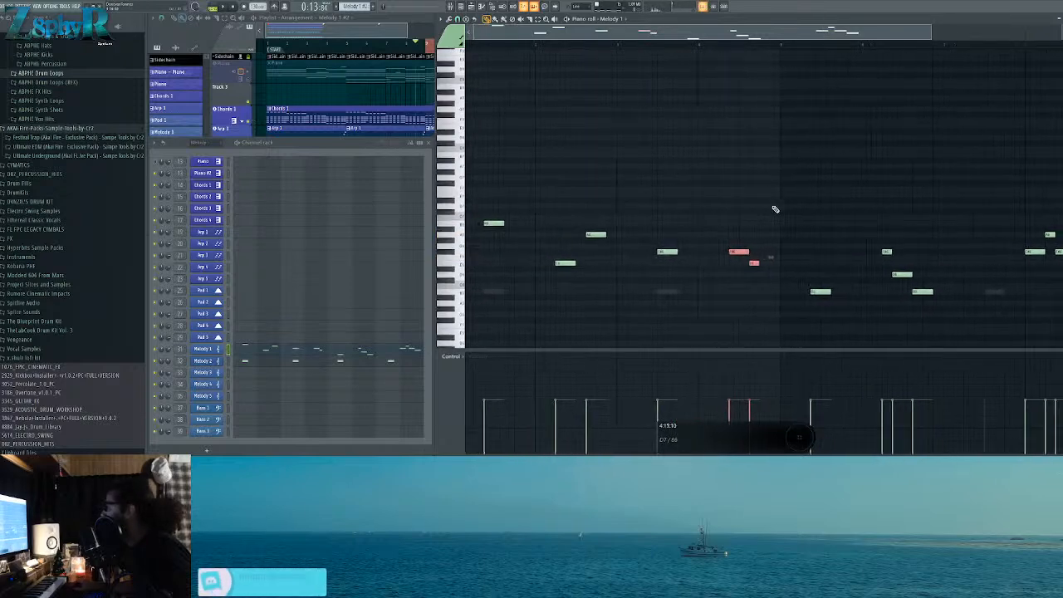
pyautogui.keyDown('alt'); pyautogui.rightClick(639, 255); pyautogui.keyUp('alt')
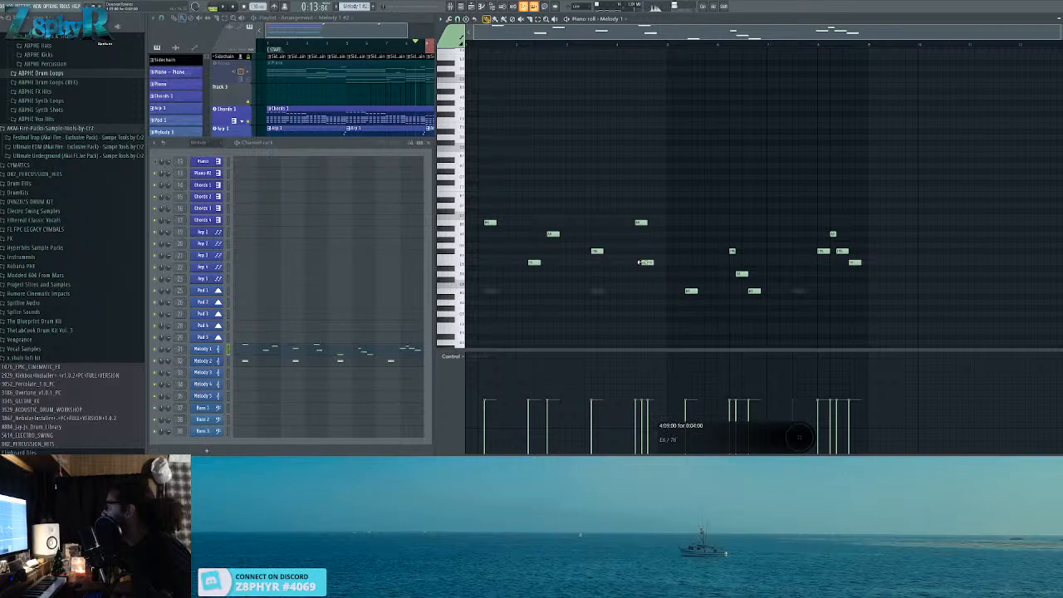
# Step: Replace the Melody 1 notes in bars 5 to 8 with a copy of bars 1 to 4
pyautogui.moveTo(683, 190); pyautogui.dragTo(902, 337)
pyautogui.press('Delete')
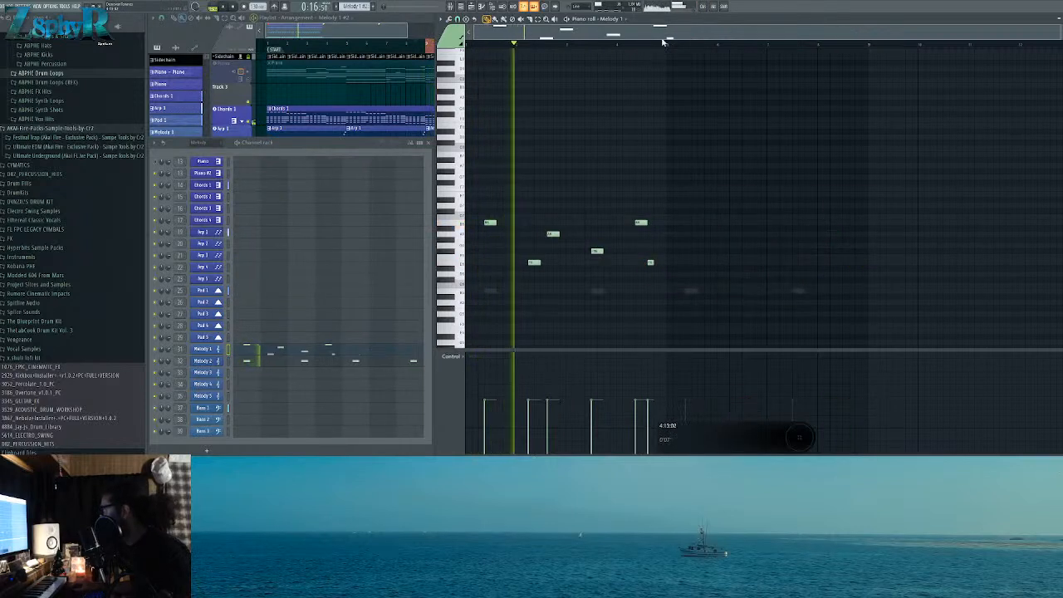
pyautogui.hotkey('ctrl', 'b')
pyautogui.hotkey('ctrl', 'd')
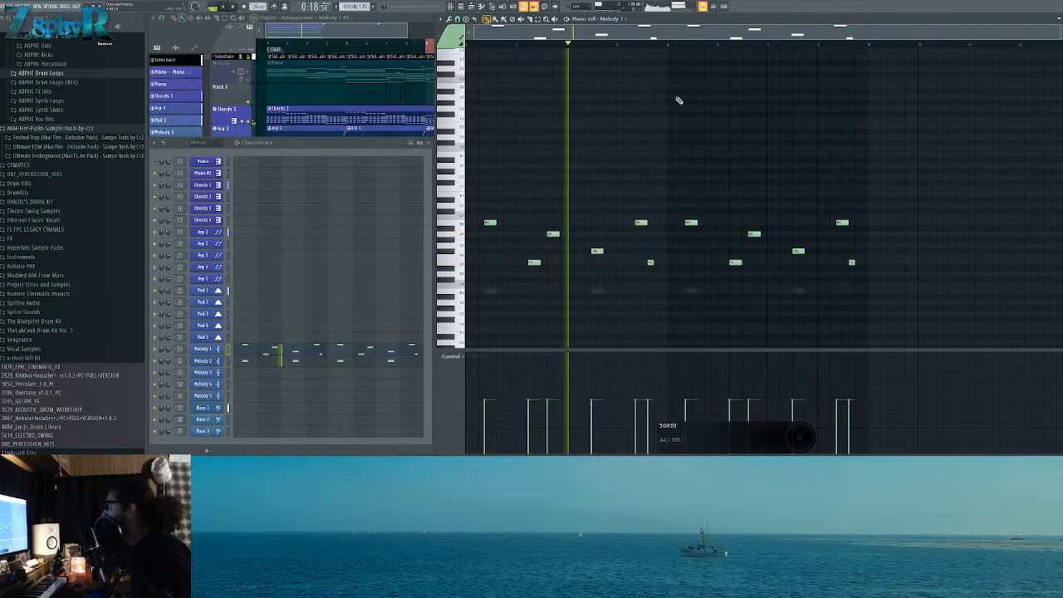
# Step: Raise the bar 7 note of Melody 1 to B6 and delete both notes in bar 8
pyautogui.scroll(4, 626, 235)
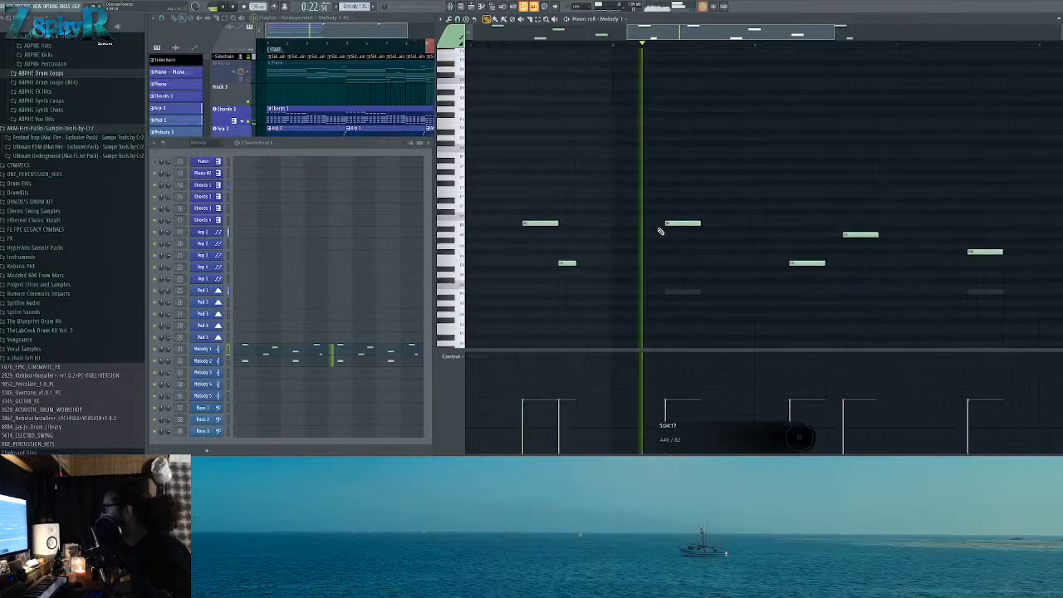
pyautogui.scroll(-3, 617, 221)
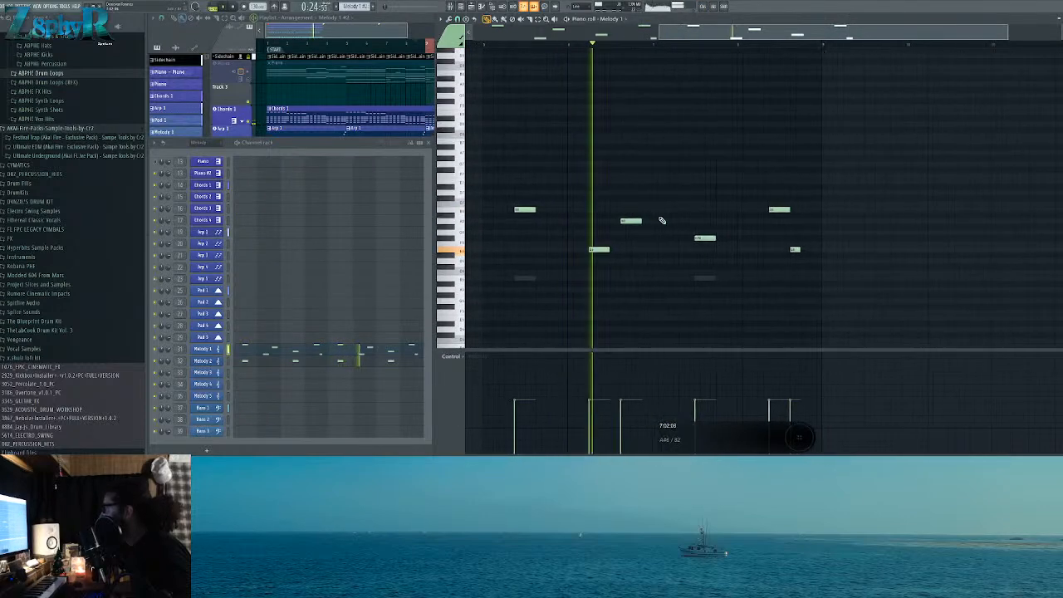
pyautogui.moveTo(705, 239); pyautogui.dragTo(704, 209)
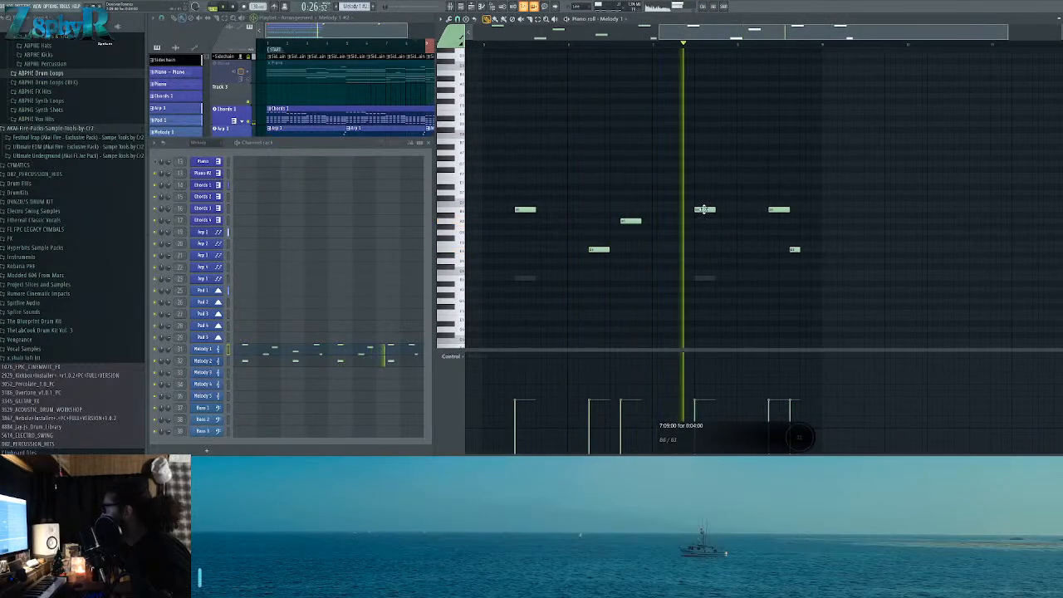
pyautogui.rightClick(795, 249)
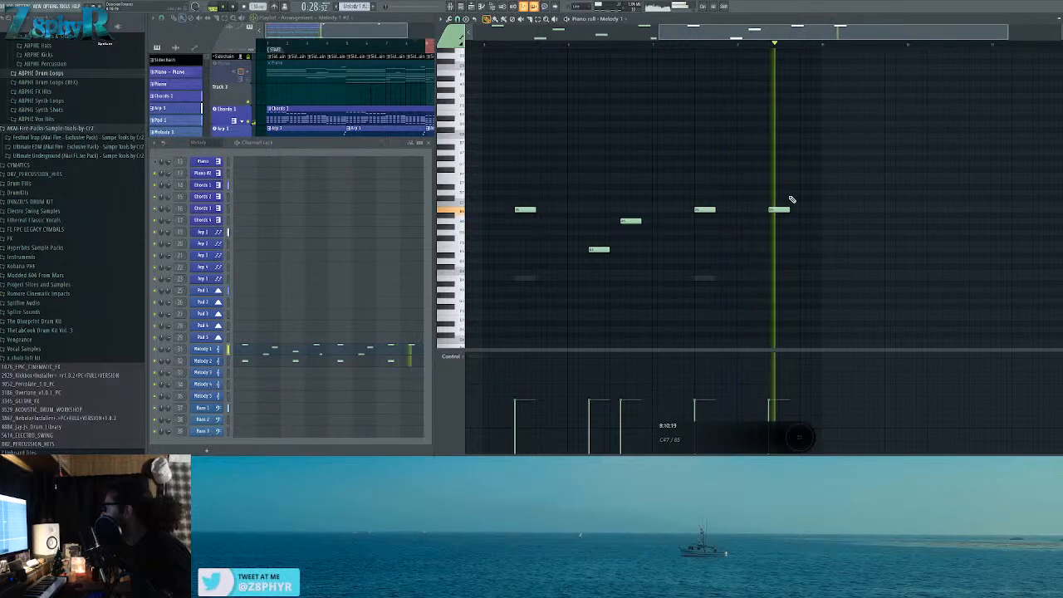
pyautogui.press('space')
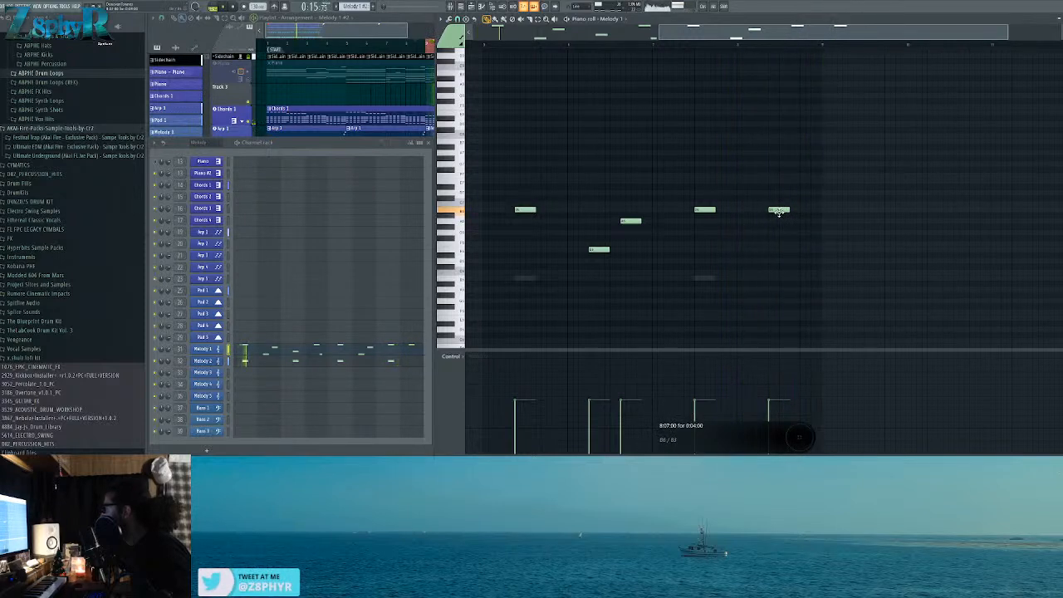
pyautogui.rightClick(779, 211)
# Step: Play the second eight bars and compare the reworked melody pattern with the original Melody 1
pyautogui.press('space')
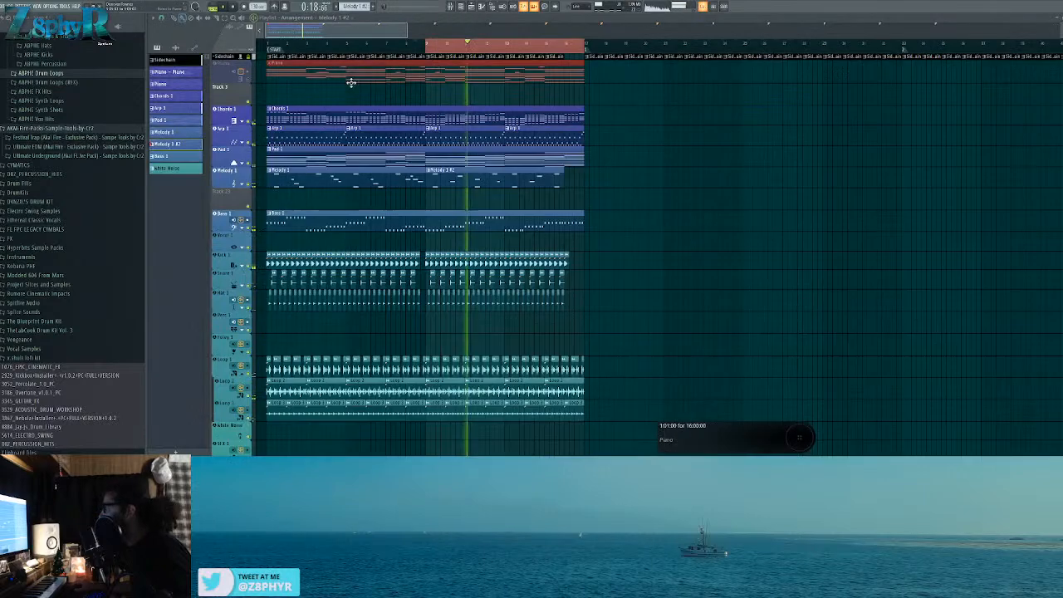
pyautogui.click(352, 83)
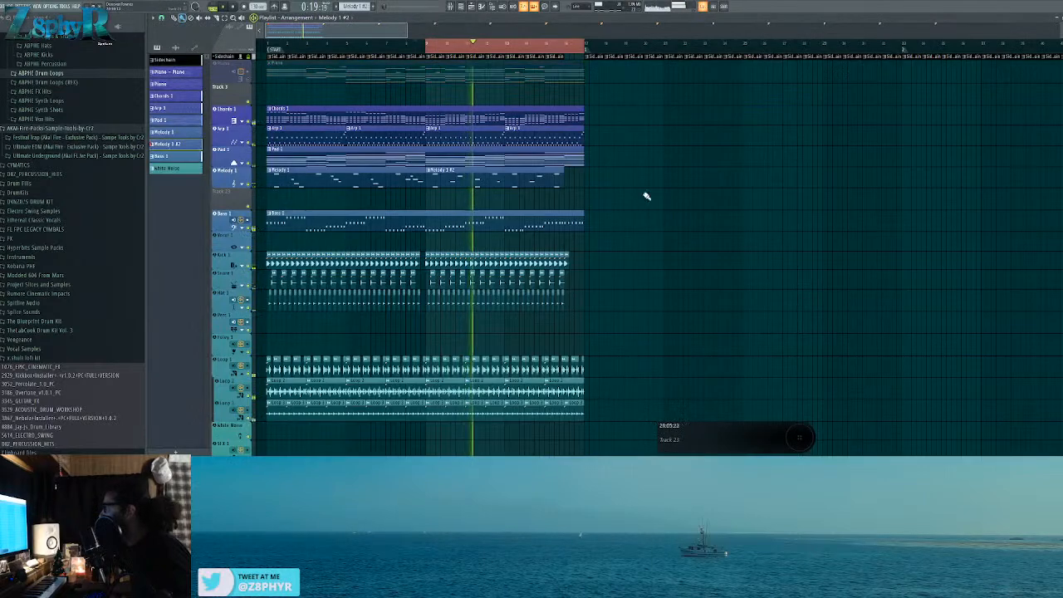
pyautogui.doubleClick(437, 188)
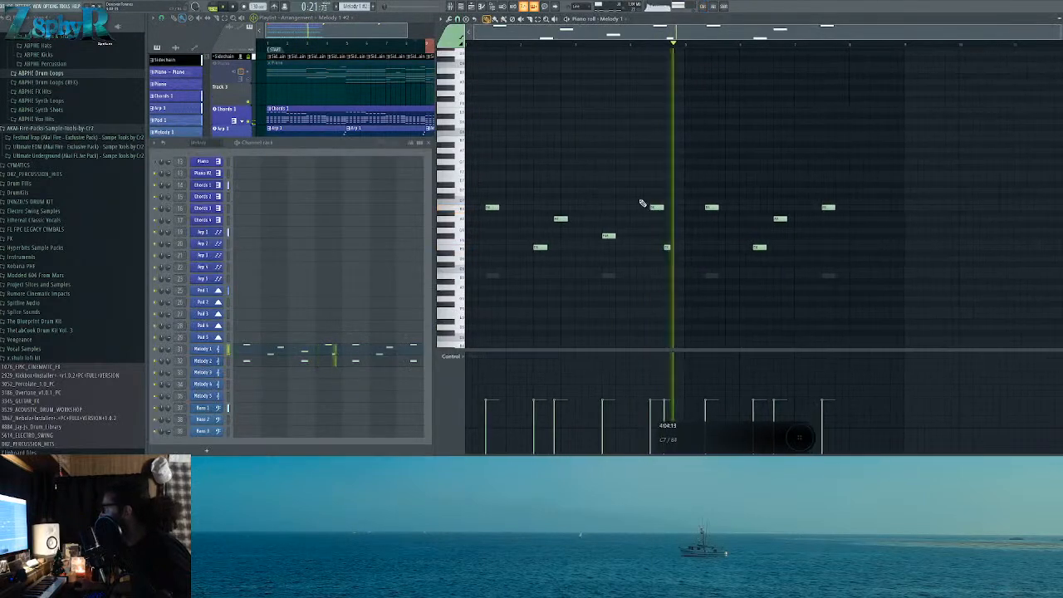
pyautogui.click(333, 100)
pyautogui.doubleClick(402, 186)
pyautogui.hscroll(2, 711, 192)
pyautogui.click(338, 20)
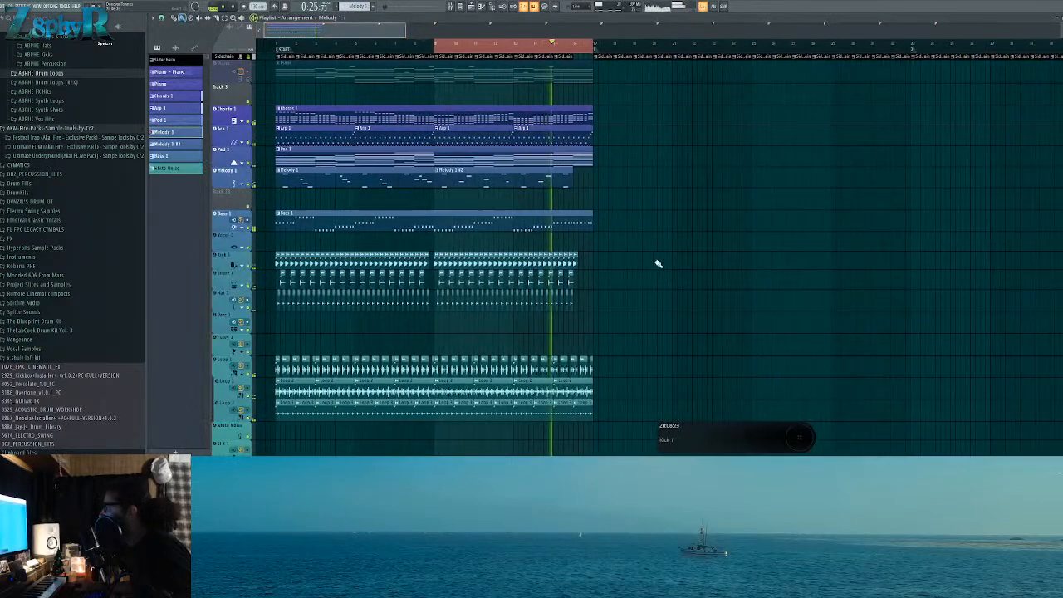
# Step: Check the Loop 2 and Loop 3 tracks by muting and unmuting each, and view the Loop 3 channel settings
pyautogui.scroll(-2, 531, 270)
pyautogui.scroll(-2, 365, 284)
pyautogui.click(249, 308)
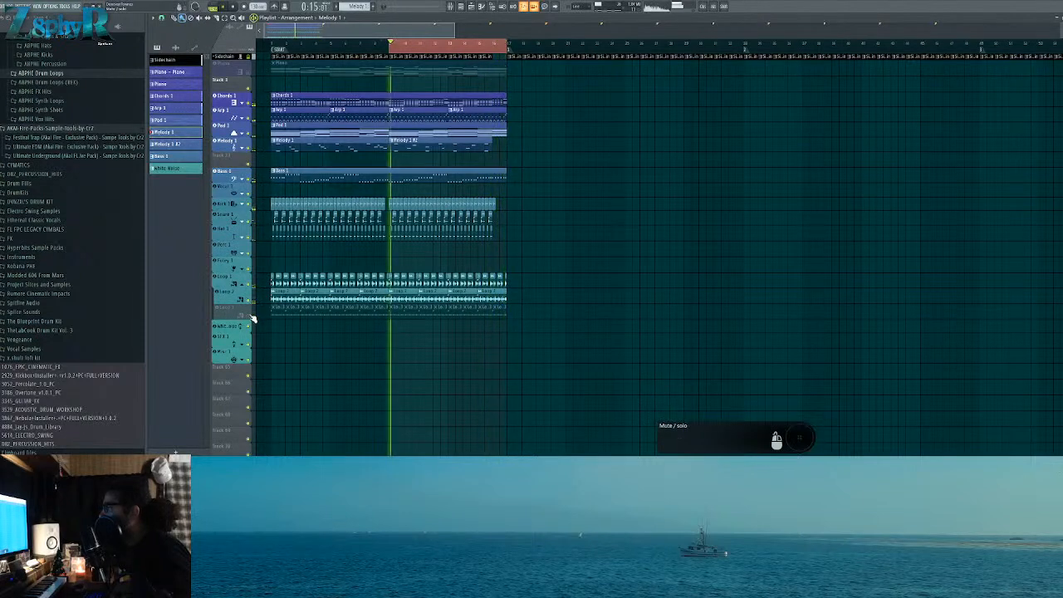
pyautogui.click(250, 316)
pyautogui.click(250, 300)
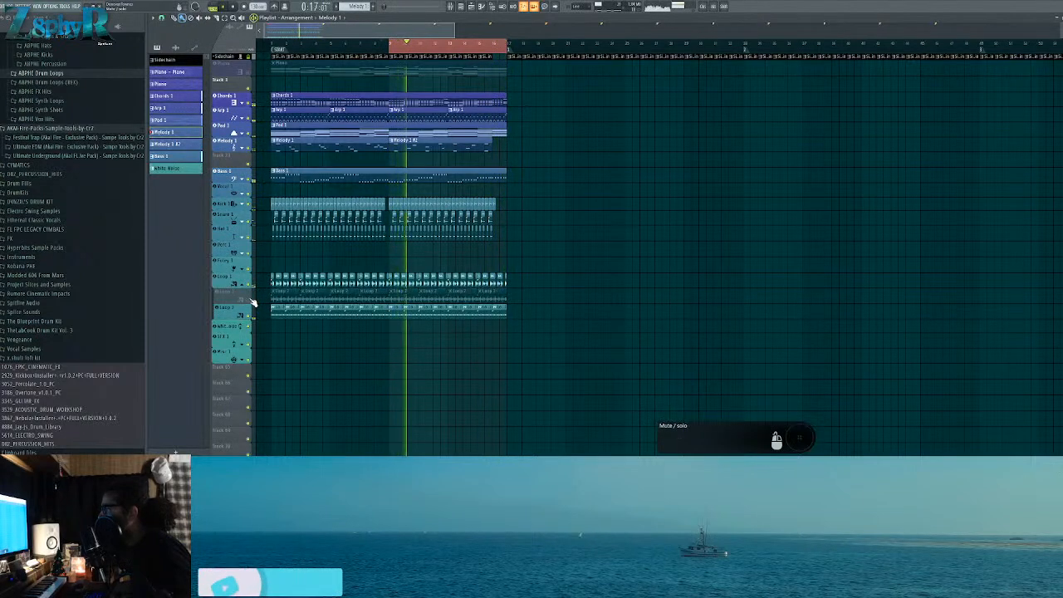
pyautogui.doubleClick(280, 311)
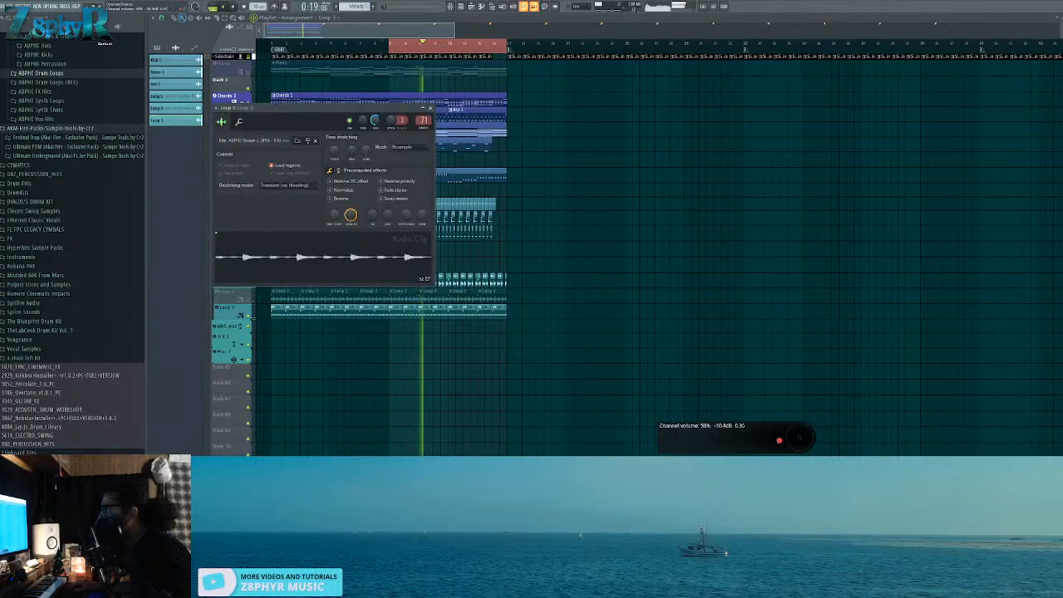
pyautogui.click(433, 110)
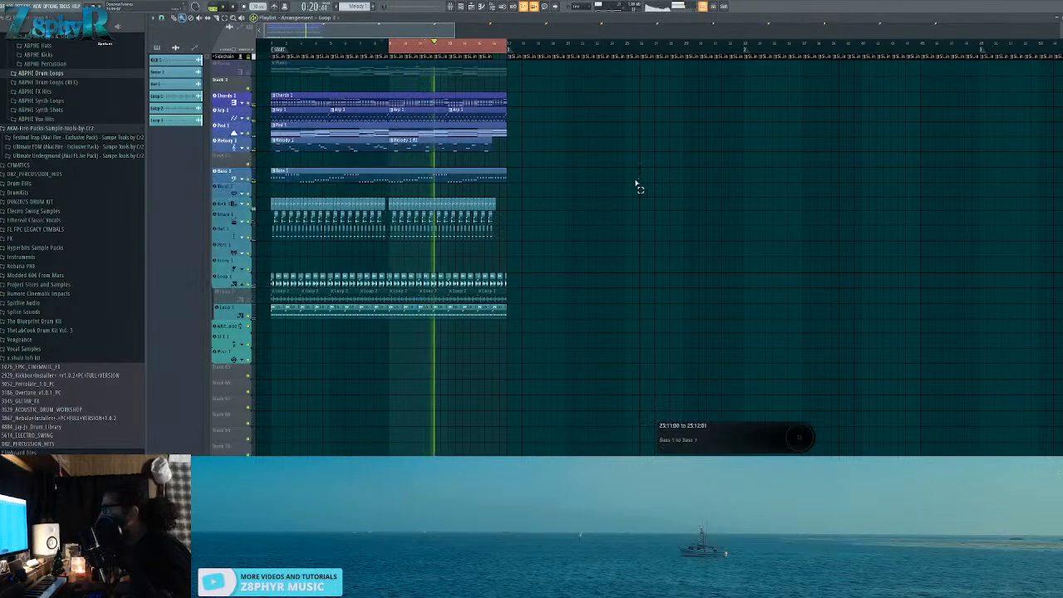
pyautogui.click(251, 304)
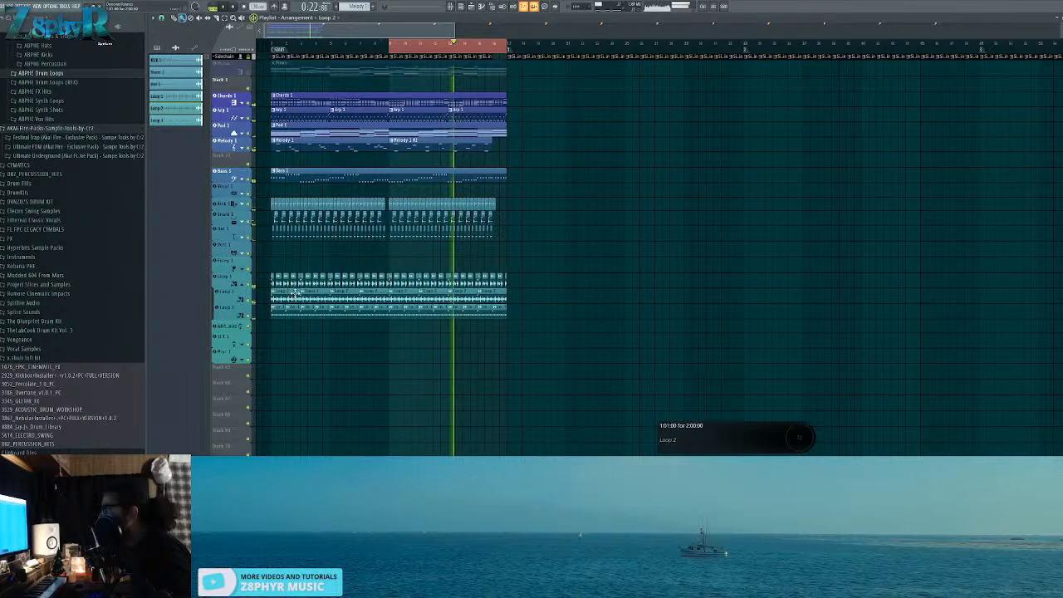
# Step: Inspect the EQ on the Loop 2 mixer track, then close it and the mixer
pyautogui.doubleClick(293, 298)
pyautogui.doubleClick(413, 109)
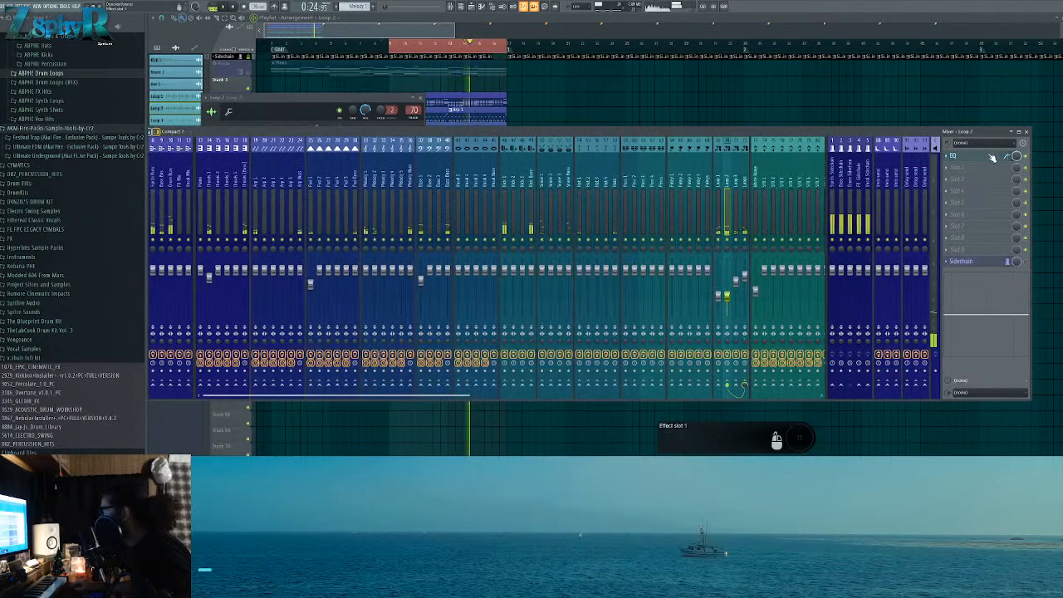
pyautogui.click(992, 158)
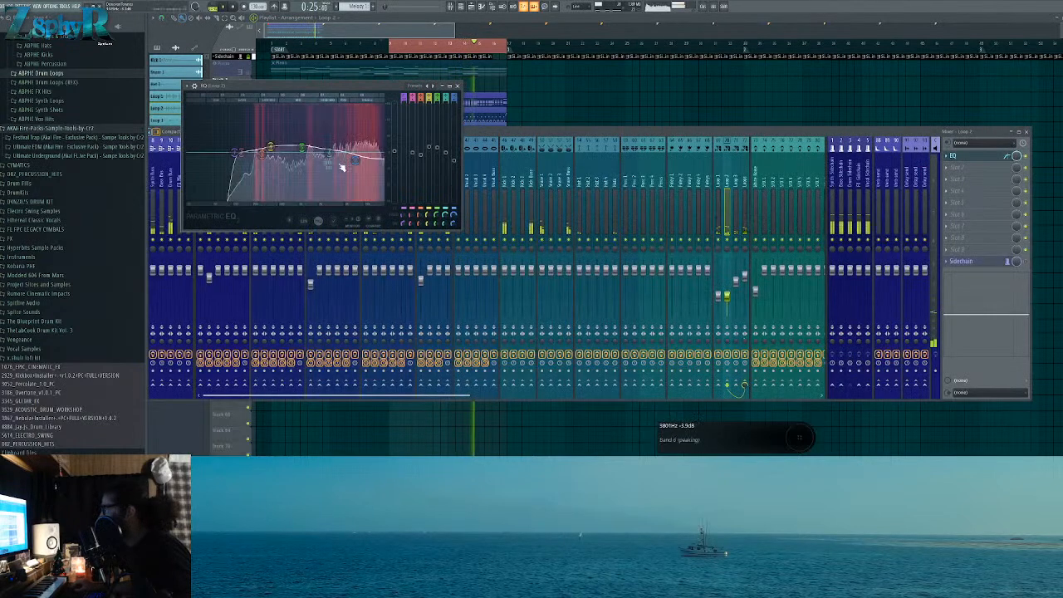
pyautogui.click(460, 87)
pyautogui.press('F9')
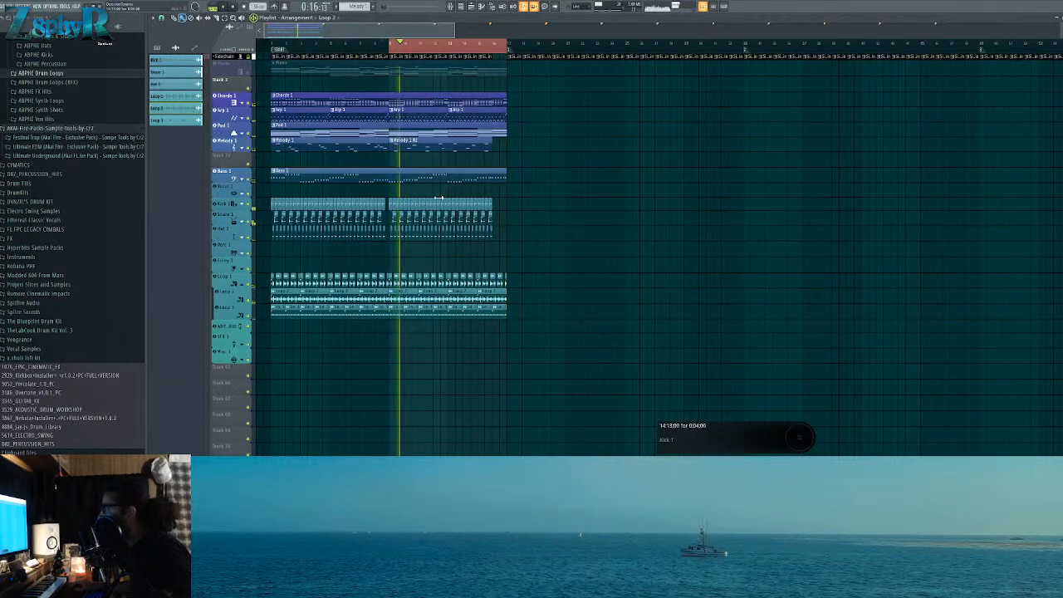
# Step: Set the time selection to the full 16-bar section and play it from the START marker
pyautogui.scroll(3, 449, 197)
pyautogui.press('space')
pyautogui.doubleClick(280, 52)
pyautogui.hotkey('ctrl', 'd')
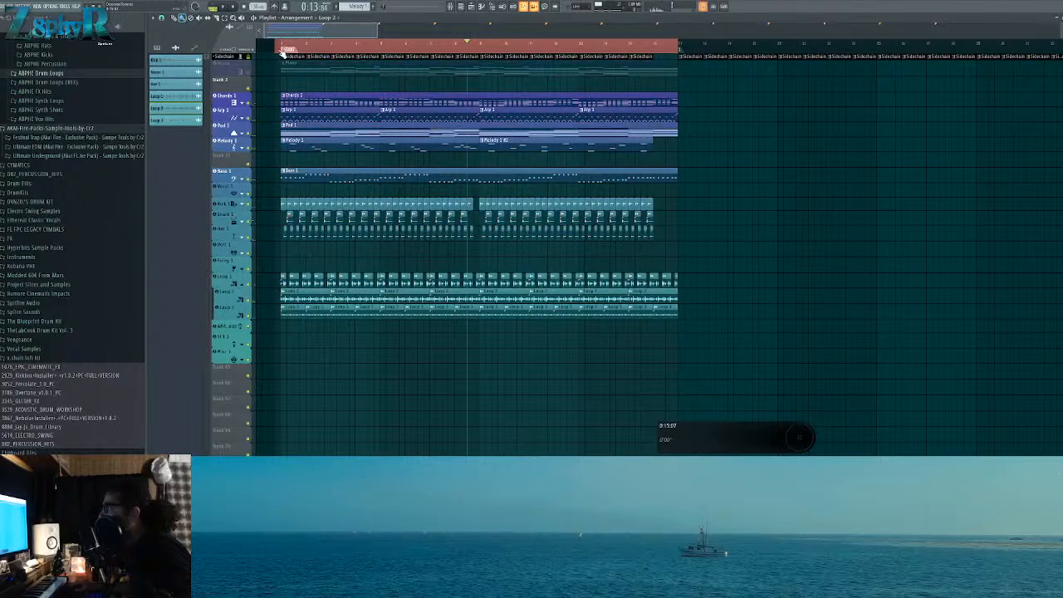
pyautogui.doubleClick(283, 48)
pyautogui.press('space')
pyautogui.keyDown('ctrl'); pyautogui.click(792, 121); pyautogui.keyUp('ctrl')
pyautogui.moveTo(667, 70); pyautogui.dragTo(707, 197)
pyautogui.keyDown('ctrl'); pyautogui.click(706, 197); pyautogui.keyUp('ctrl')
pyautogui.keyDown('ctrl'); pyautogui.click(373, 124); pyautogui.keyUp('ctrl')
pyautogui.hotkey('ctrl', 'd')
# Step: Solo the Chords 1 track briefly, expand its track group and restore playback of all tracks
pyautogui.rightClick(247, 103)
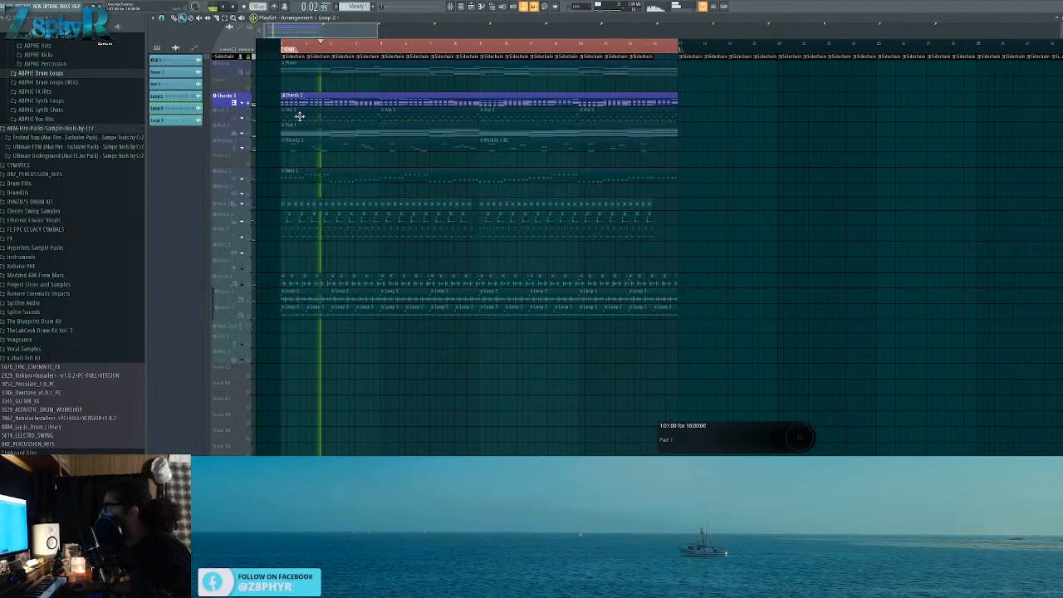
pyautogui.click(242, 104)
pyautogui.rightClick(248, 103)
# Step: Open the Sylenth1 instrument of Chords 1 and create an automation clip for its filter cutoff
pyautogui.doubleClick(313, 98)
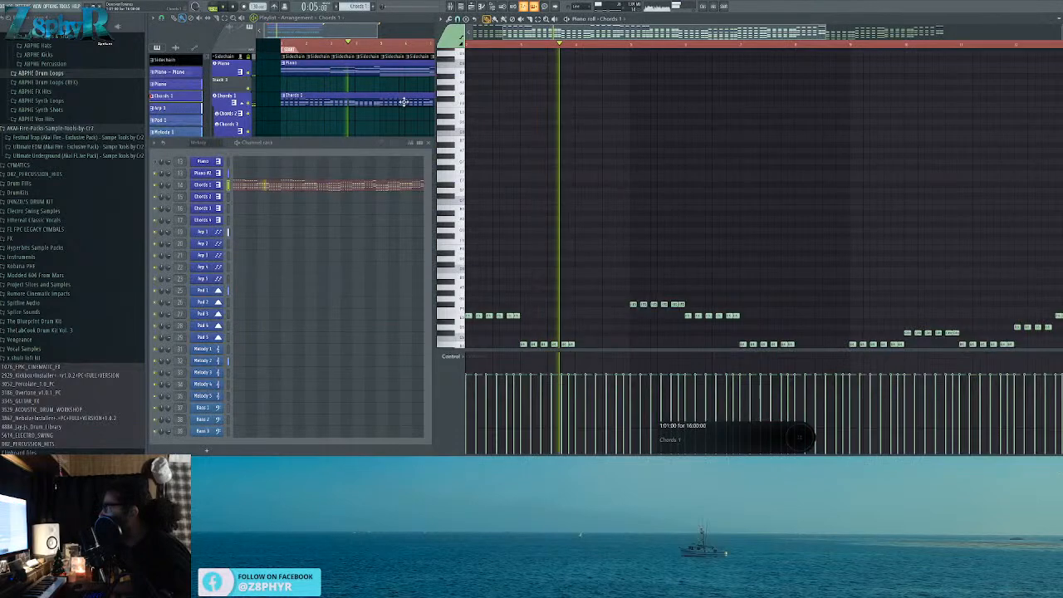
pyautogui.click(208, 185)
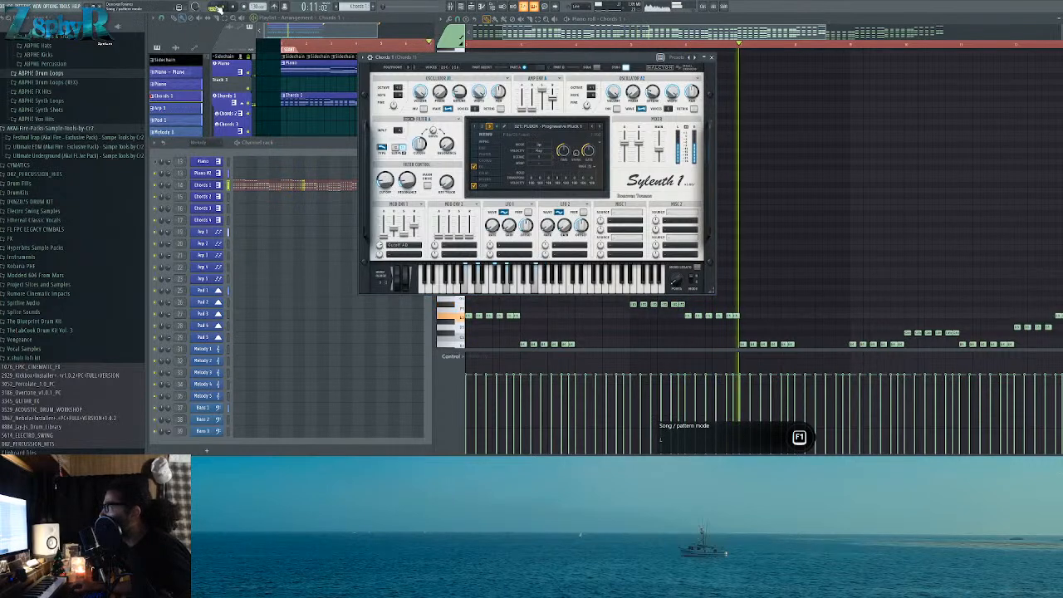
pyautogui.rightClick(288, 6)
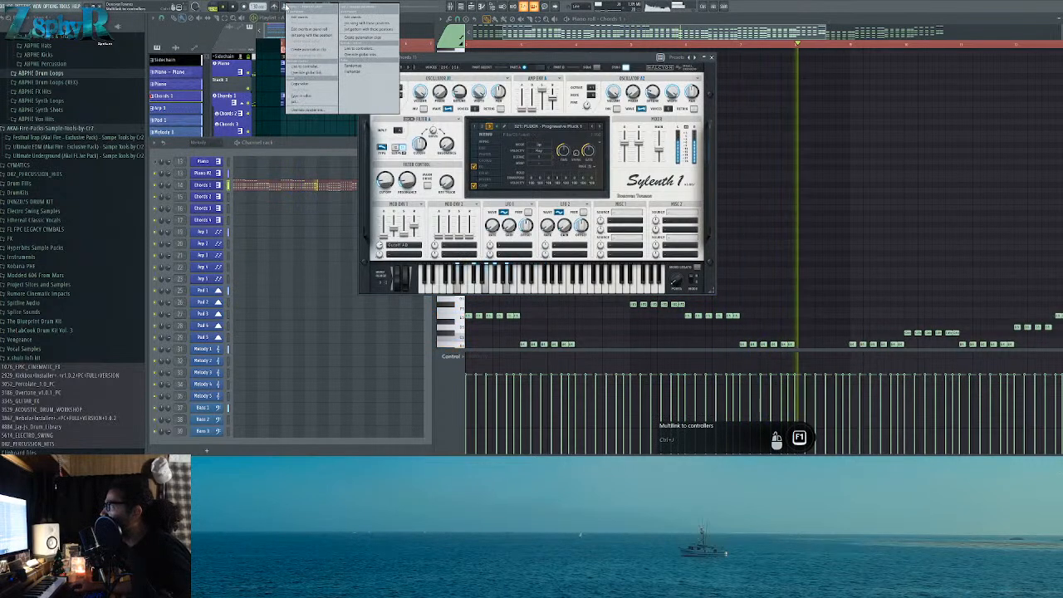
pyautogui.click(305, 49)
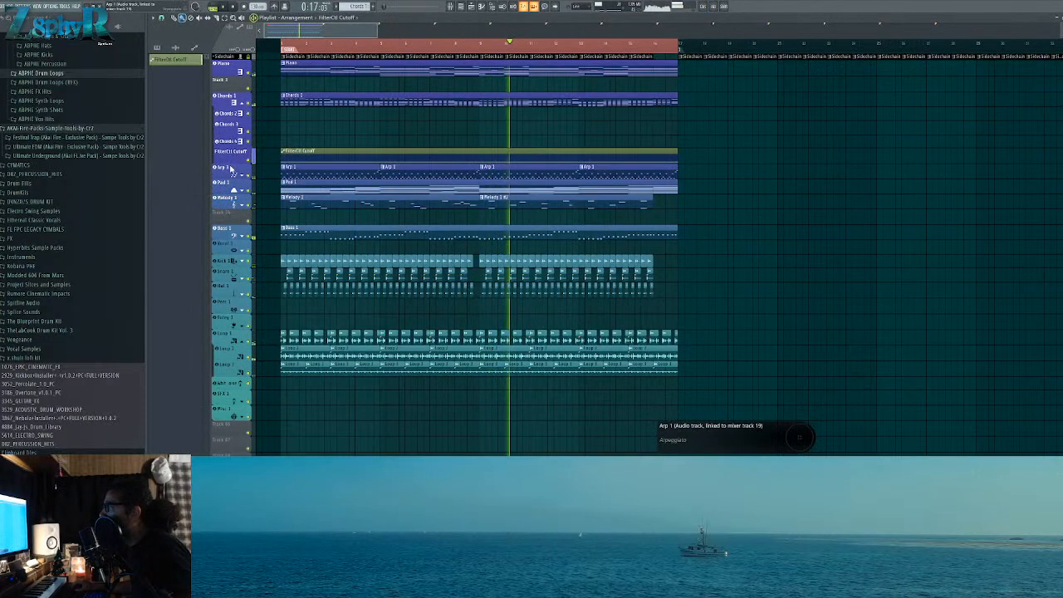
# Step: Move the FilterCtl Cutoff automation track directly beneath Chords 1, reduce its height and stop playback
pyautogui.moveTo(232, 163); pyautogui.dragTo(233, 202)
pyautogui.scroll(2, 234, 151)
pyautogui.scroll(1, 234, 151)
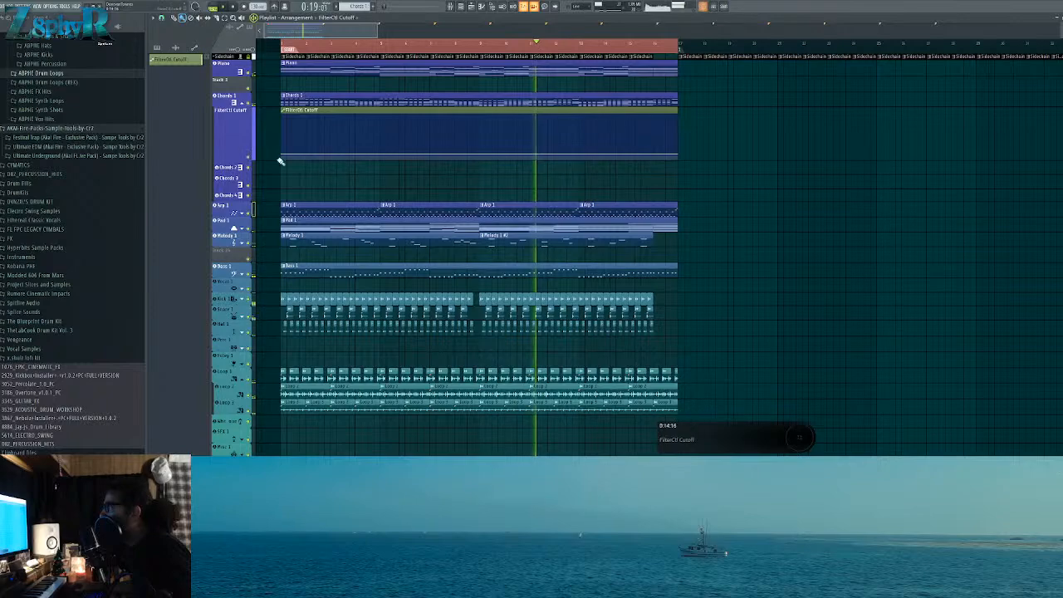
pyautogui.moveTo(241, 160); pyautogui.dragTo(241, 123)
pyautogui.press('space')
pyautogui.scroll(3, 301, 141)
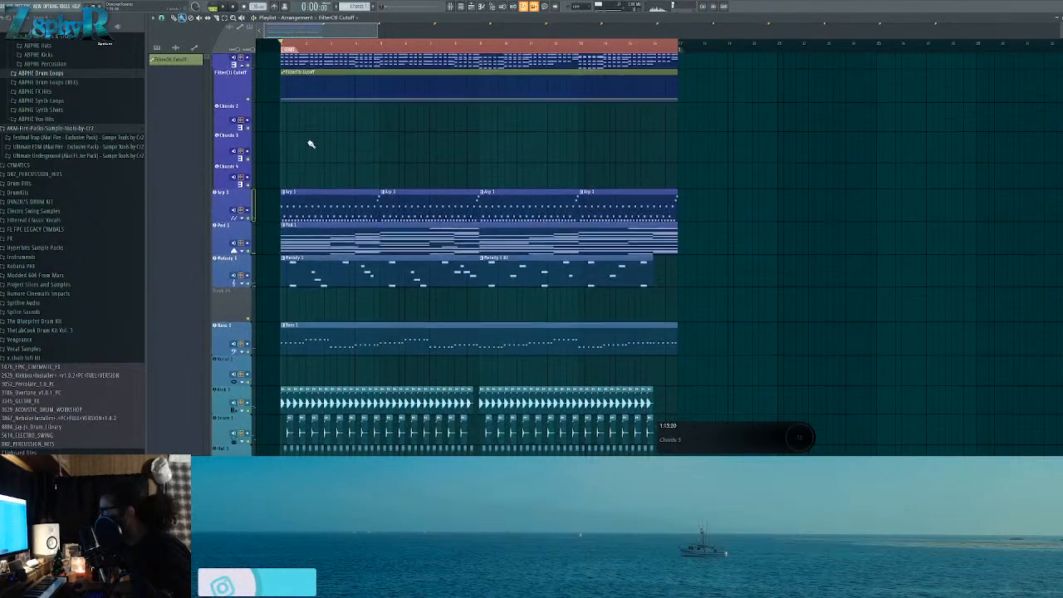
pyautogui.scroll(5, 299, 162)
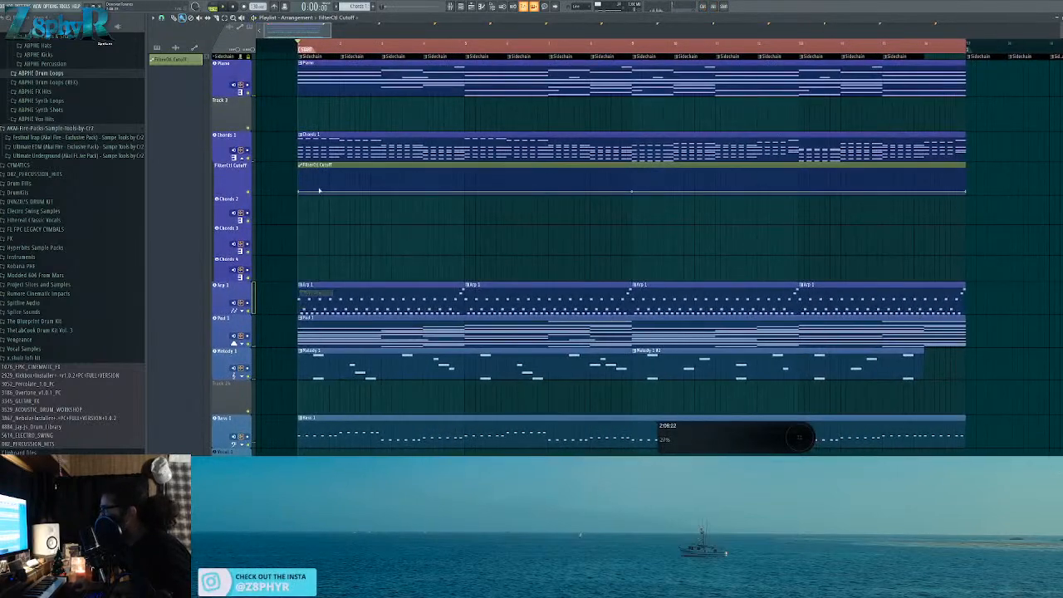
# Step: Rename the filter cutoff automation track as "Chords 1 - Filter Cut"
pyautogui.write('C')
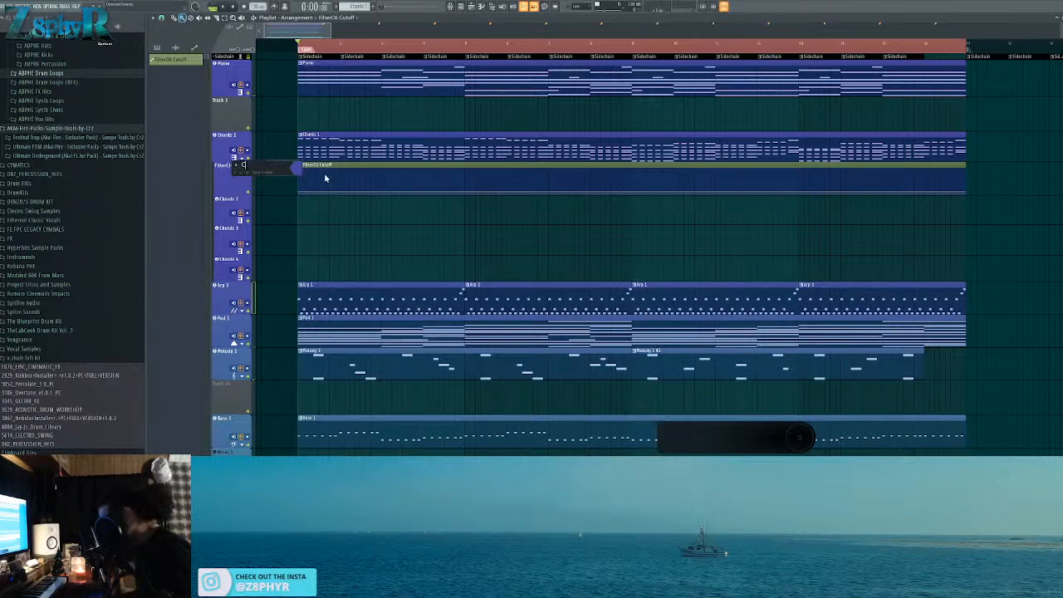
pyautogui.write('hords 1 - Filter Cut')
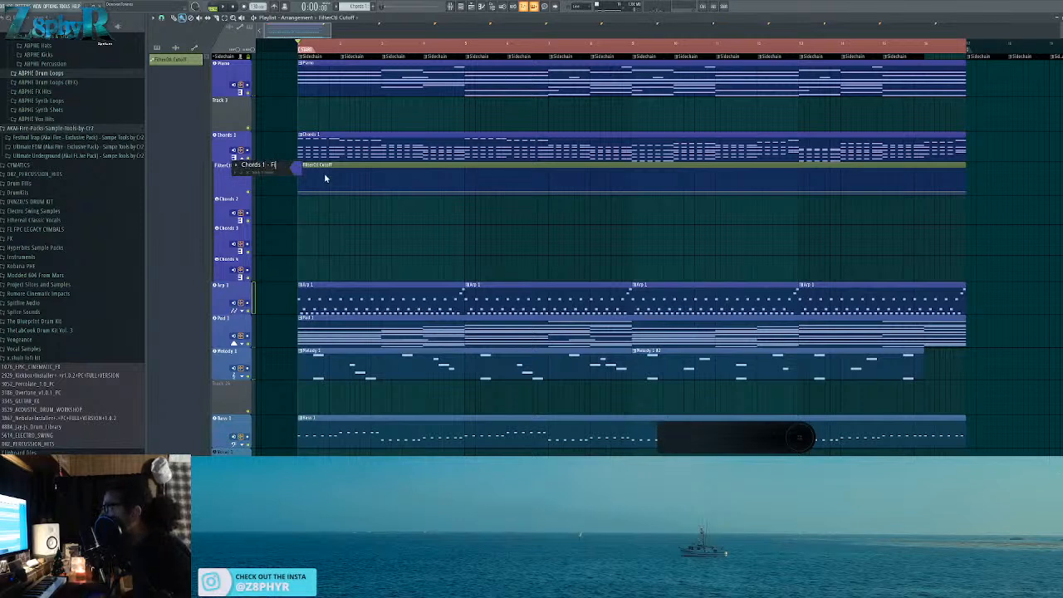
pyautogui.press('Return')
# Step: Name the cutoff automation clip "Chords 1 - Filter Cut" and give it the purple colour of the chord tracks
pyautogui.rightClick(231, 166)
pyautogui.click(240, 169)
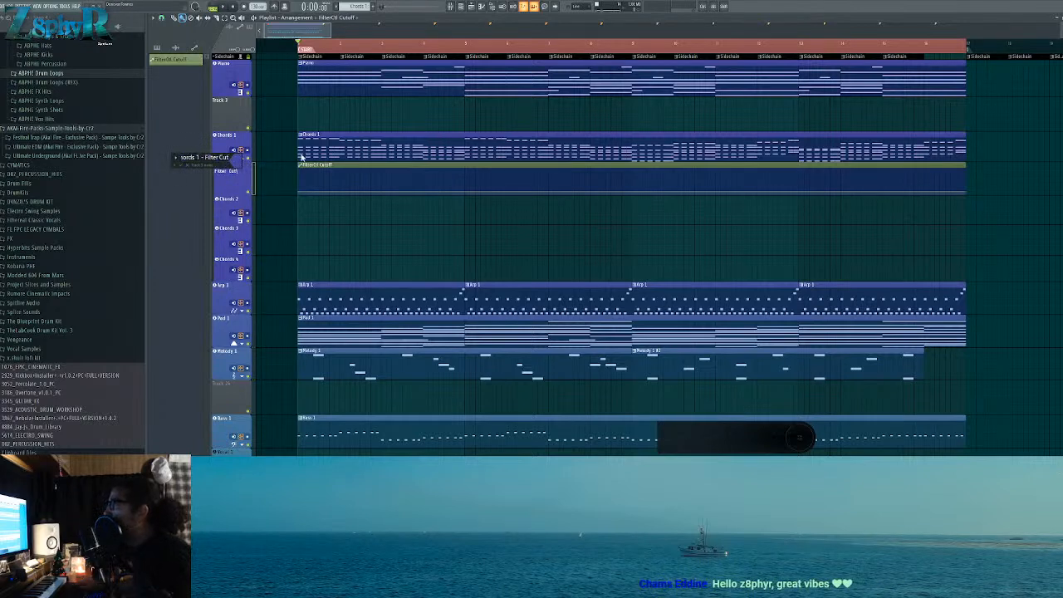
pyautogui.click(181, 164)
pyautogui.click(180, 161)
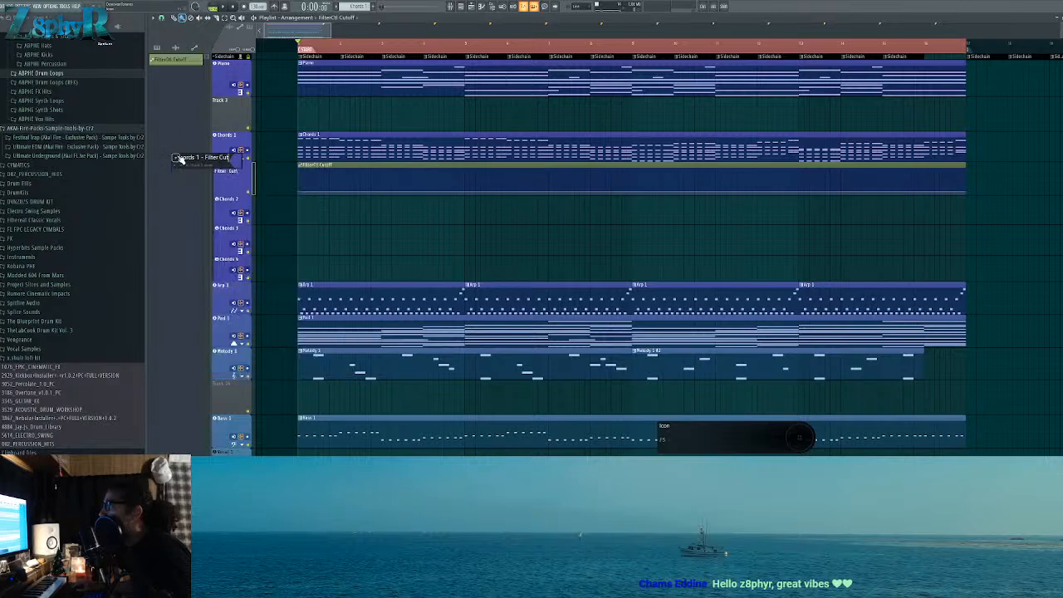
pyautogui.rightClick(234, 162)
pyautogui.click(260, 189)
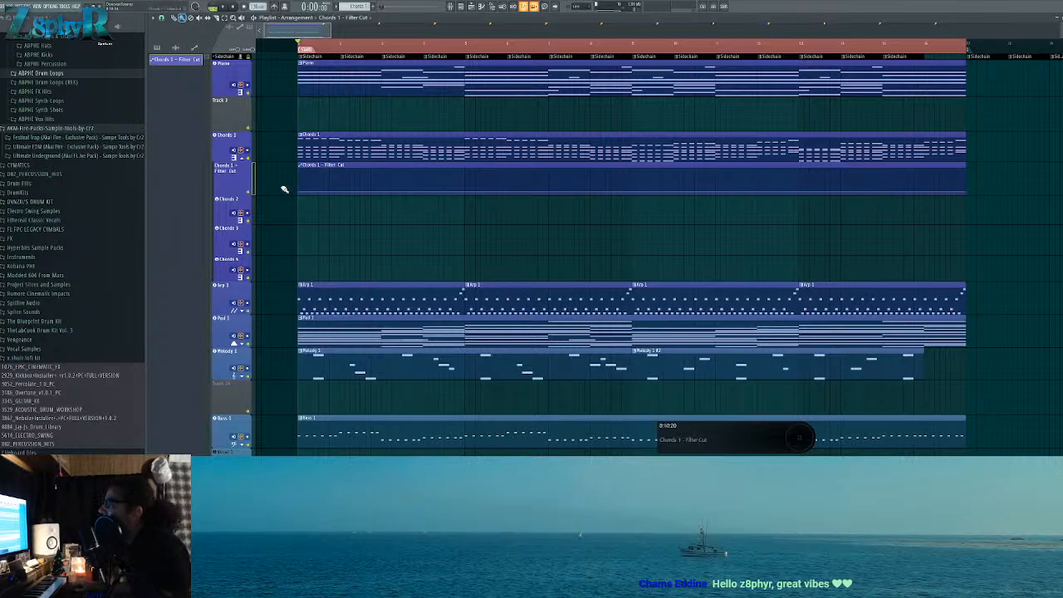
# Step: Enlarge the filter cutoff automation track and shape a short cutoff rise that peaks just before bar 9 and drops back
pyautogui.moveTo(223, 192); pyautogui.dragTo(303, 233)
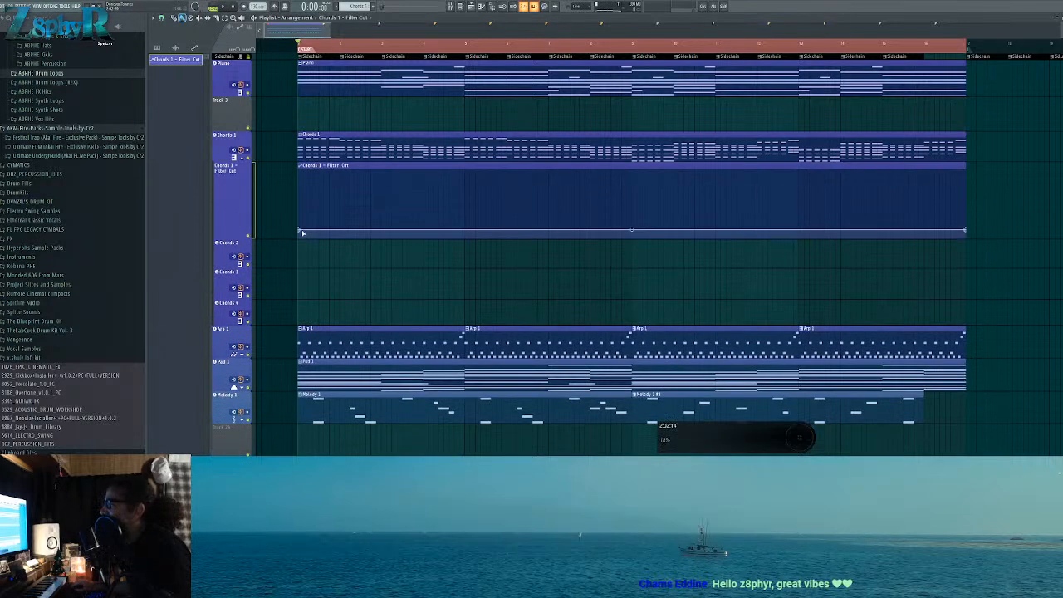
pyautogui.click(450, 230)
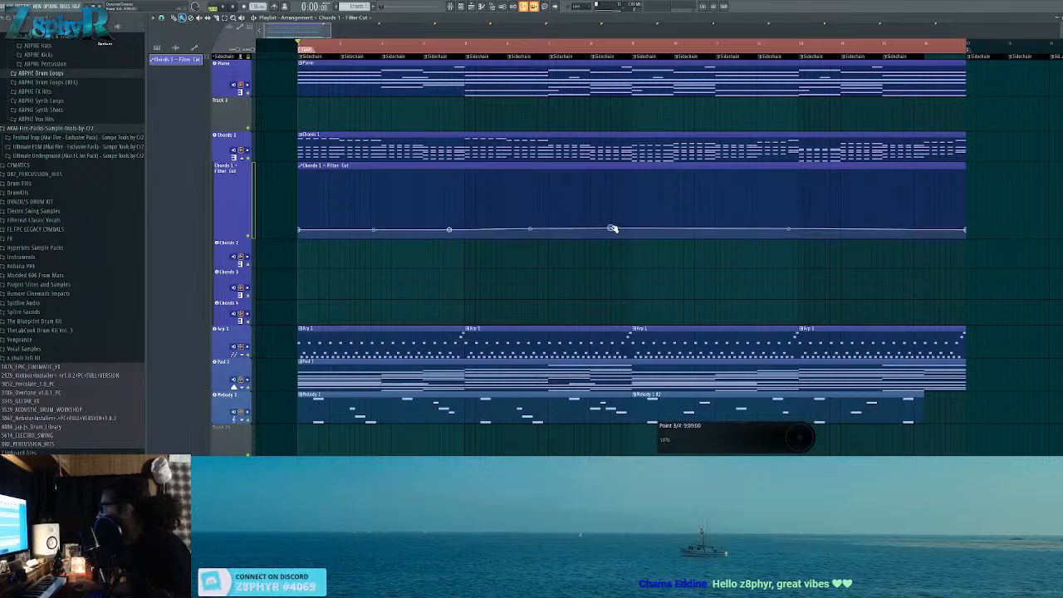
pyautogui.click(637, 230)
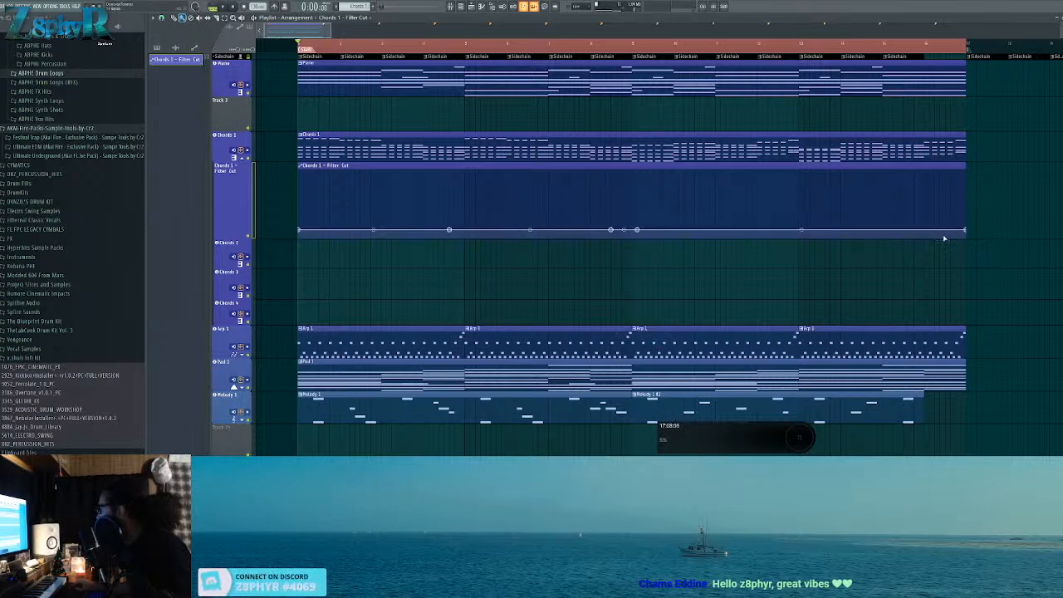
pyautogui.moveTo(611, 230); pyautogui.dragTo(633, 230)
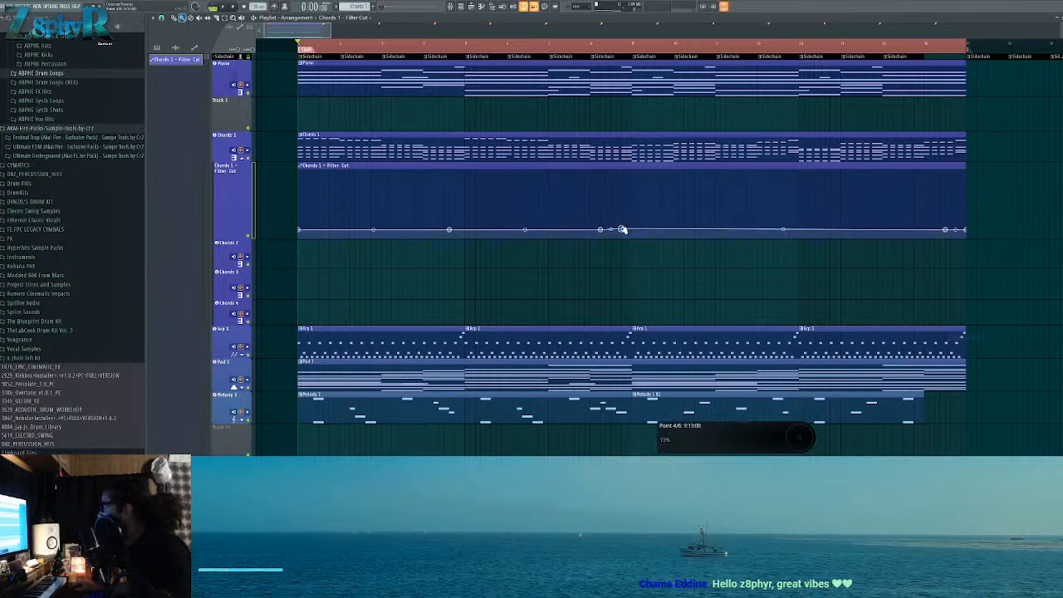
pyautogui.rightClick(622, 230)
pyautogui.click(658, 336)
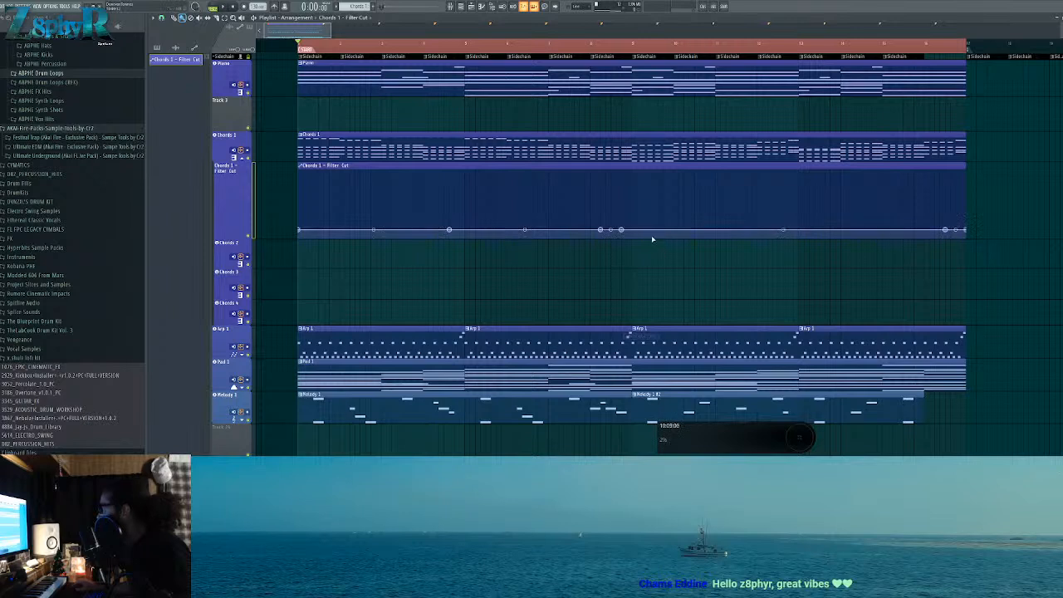
pyautogui.moveTo(621, 231); pyautogui.dragTo(621, 220)
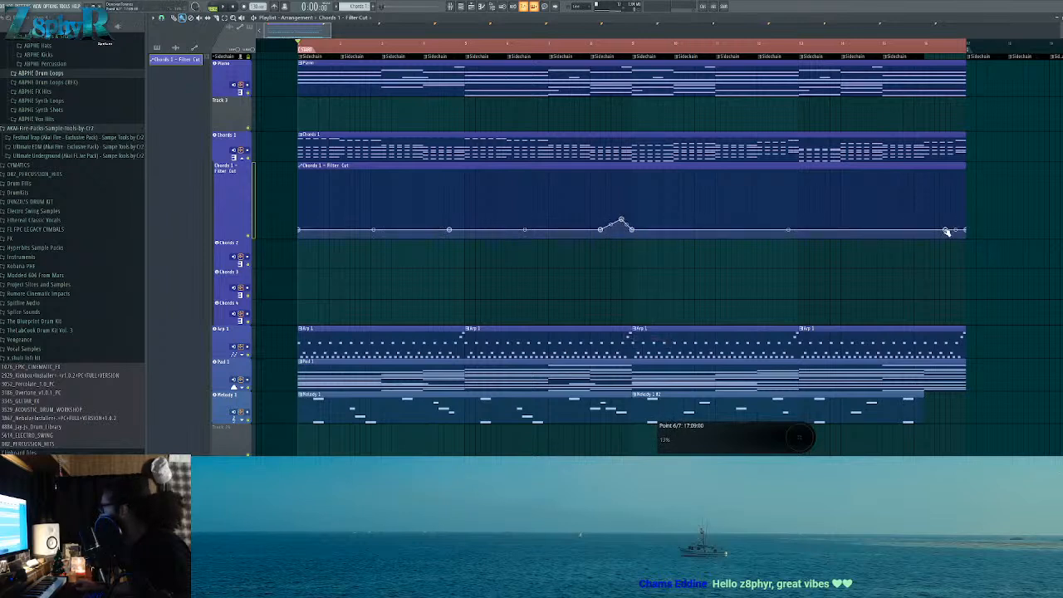
# Step: Add a similar short cutoff rise at the end of bar 16 and play the section
pyautogui.rightClick(924, 230)
pyautogui.moveTo(946, 230); pyautogui.dragTo(956, 222)
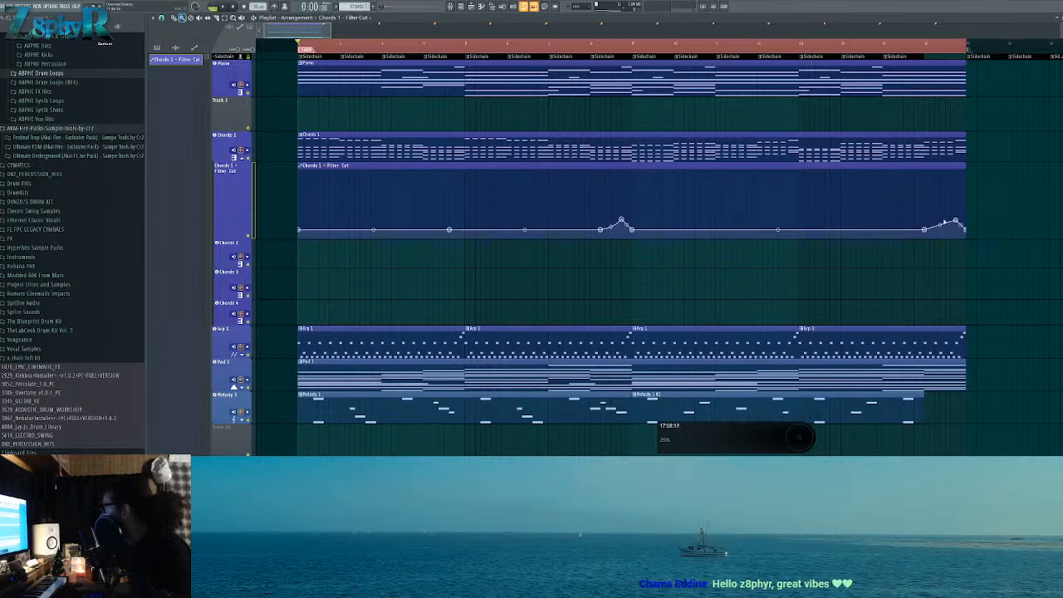
pyautogui.press('space')
pyautogui.keyDown('ctrl'); pyautogui.scroll(-2, 356, 222); pyautogui.keyUp('ctrl')
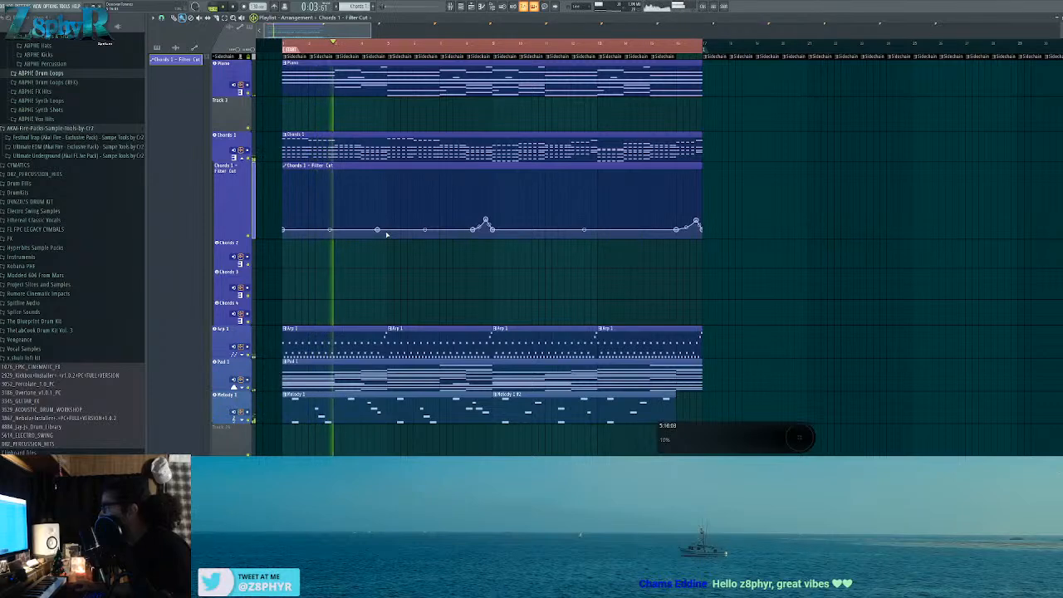
# Step: Raise the second and third notes of the Melody 1 figure in bar 2 to E6 and D6, and play the result
pyautogui.scroll(-1, 382, 242)
pyautogui.scroll(-3, 382, 242)
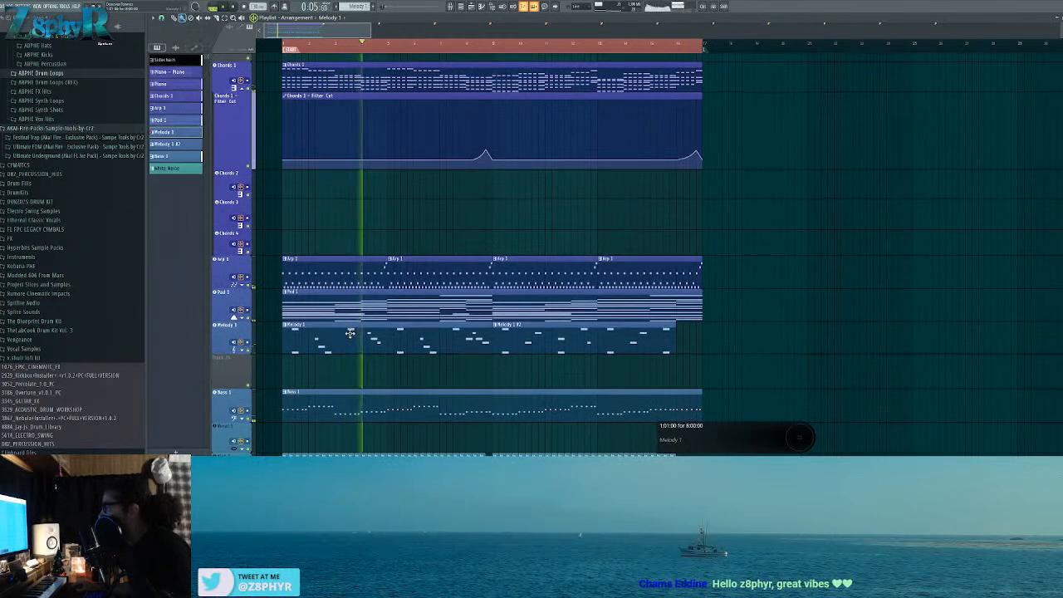
pyautogui.press('F6')
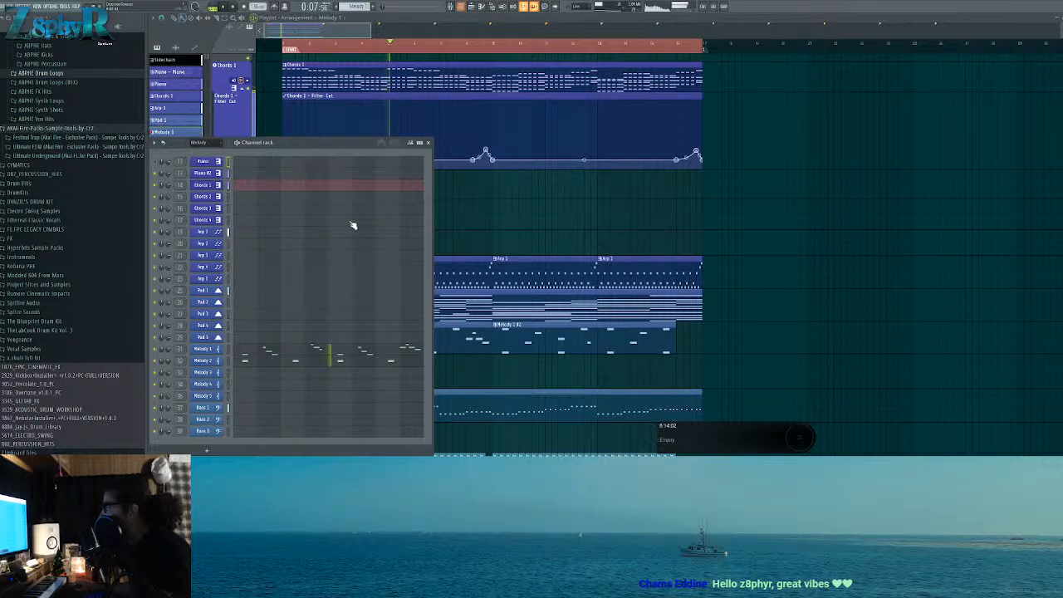
pyautogui.click(291, 349)
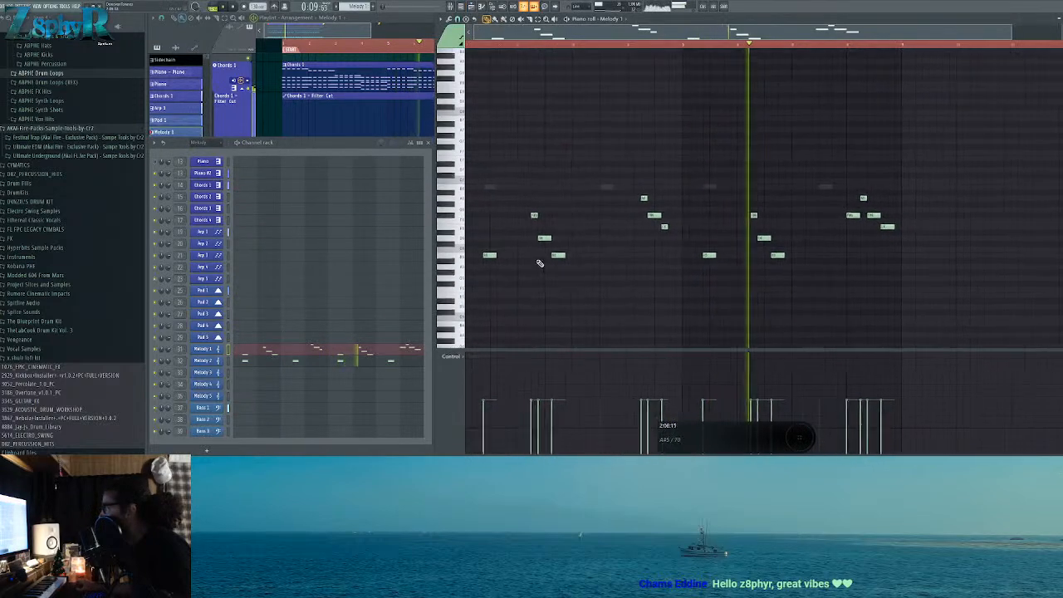
pyautogui.press('space')
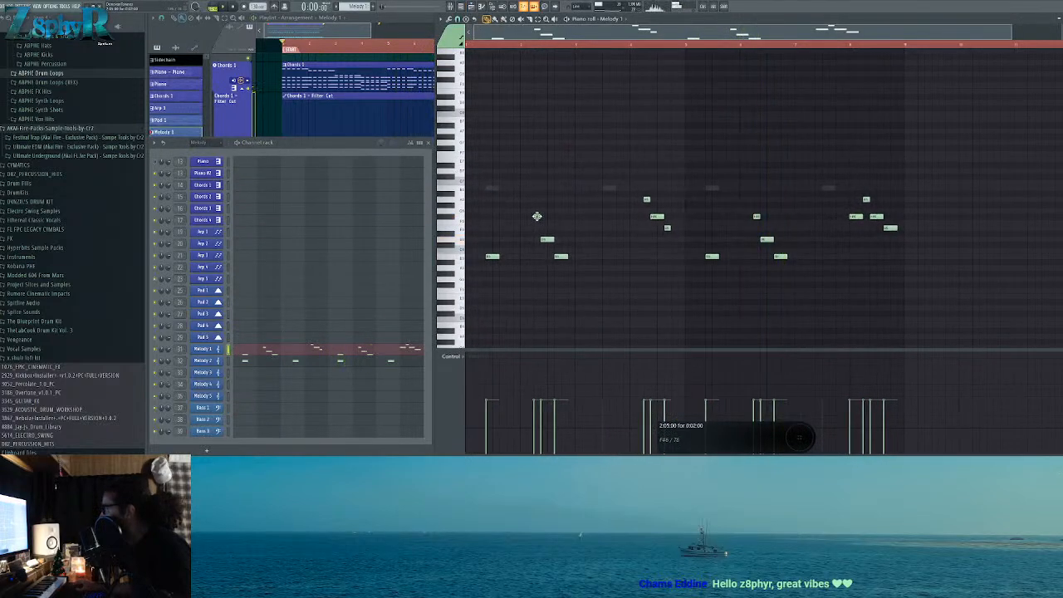
pyautogui.click(544, 227)
pyautogui.moveTo(549, 240); pyautogui.dragTo(563, 240)
pyautogui.rightClick(566, 256)
pyautogui.press('space')
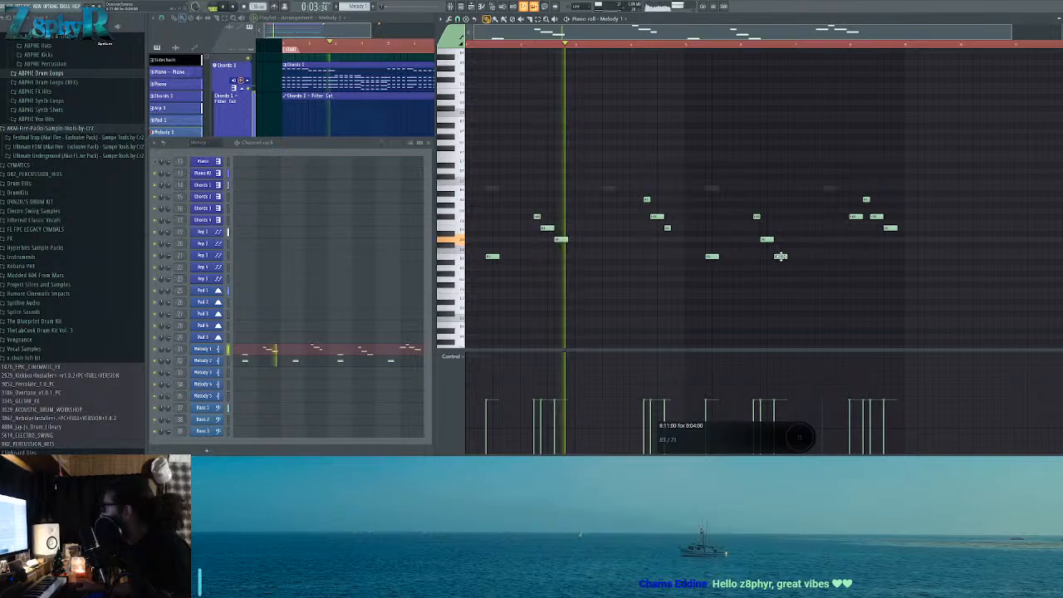
# Step: Delete the last two notes of the Melody 1 figure in bar 6 and stop playback
pyautogui.rightClick(494, 257)
pyautogui.hotkey('ctrl', 'z')
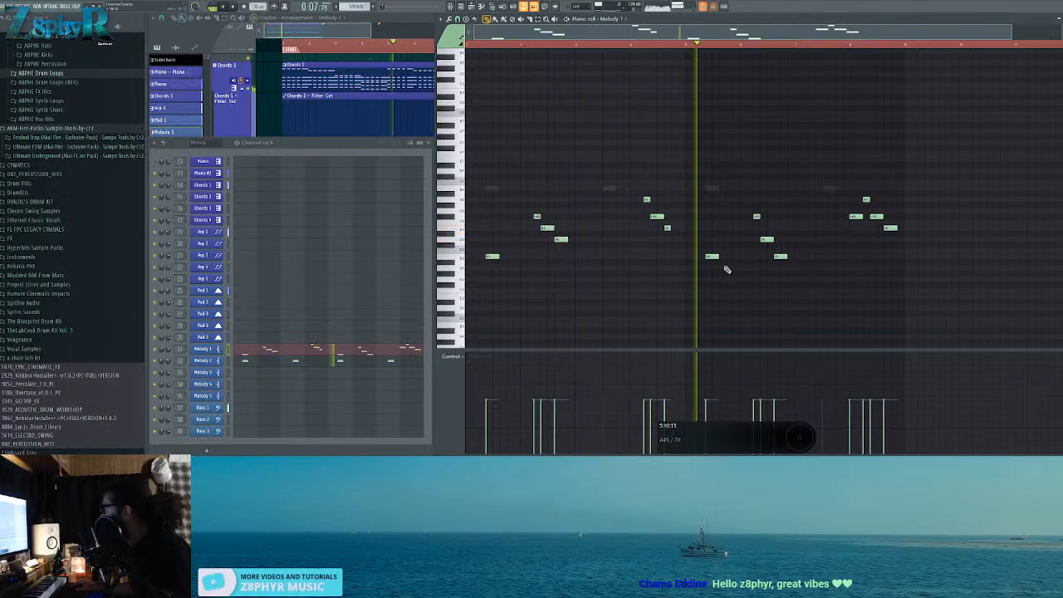
pyautogui.rightClick(781, 257)
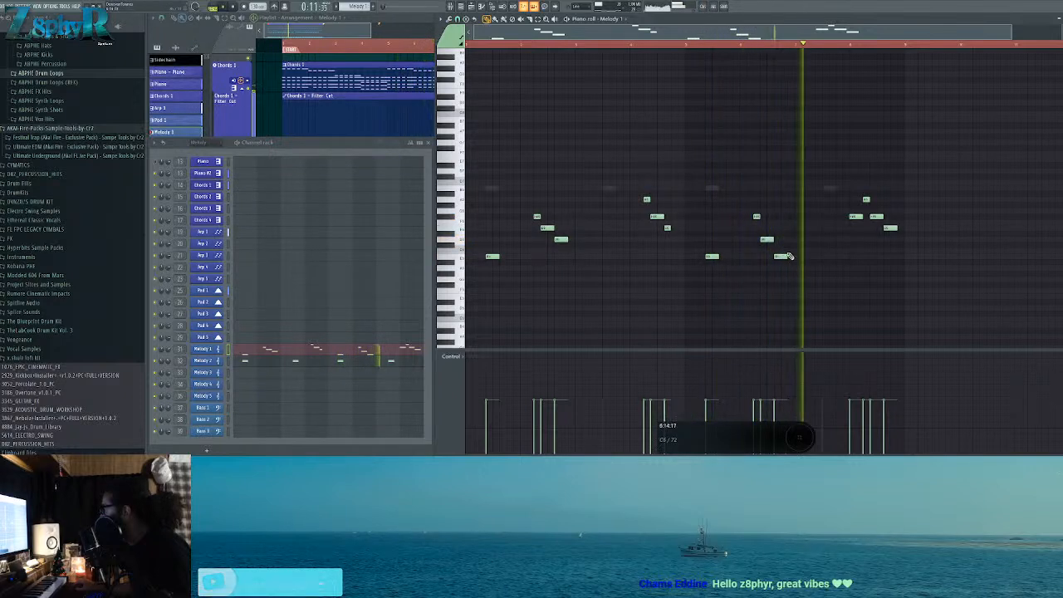
pyautogui.rightClick(768, 240)
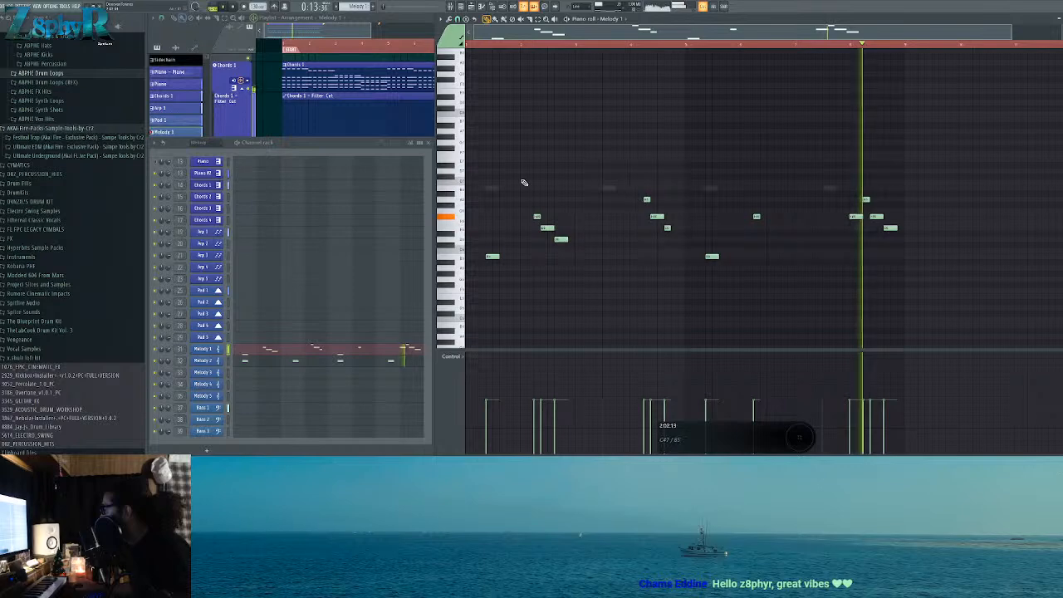
pyautogui.click(346, 26)
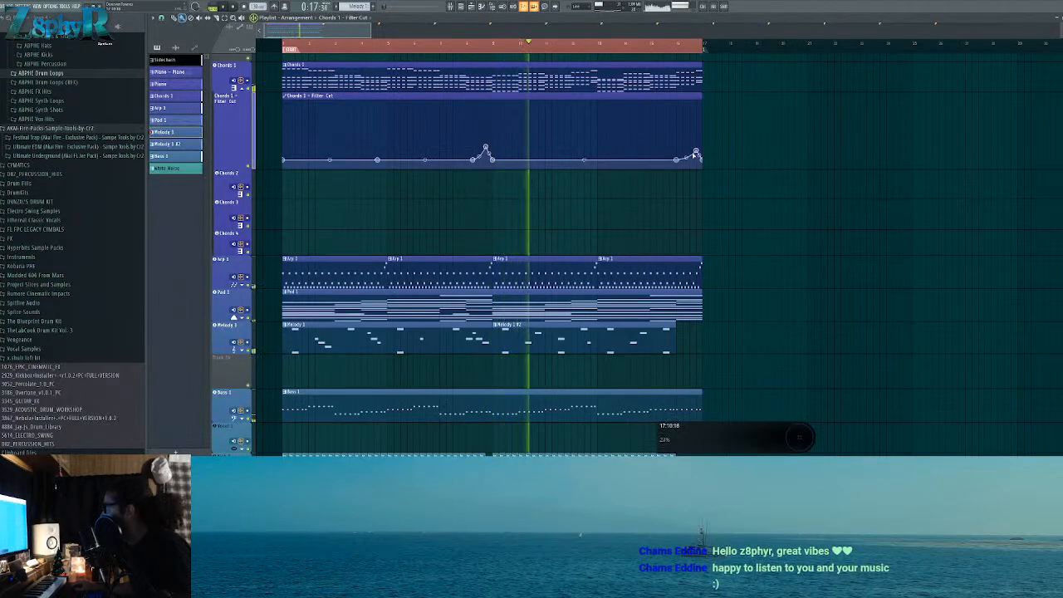
pyautogui.press('space')
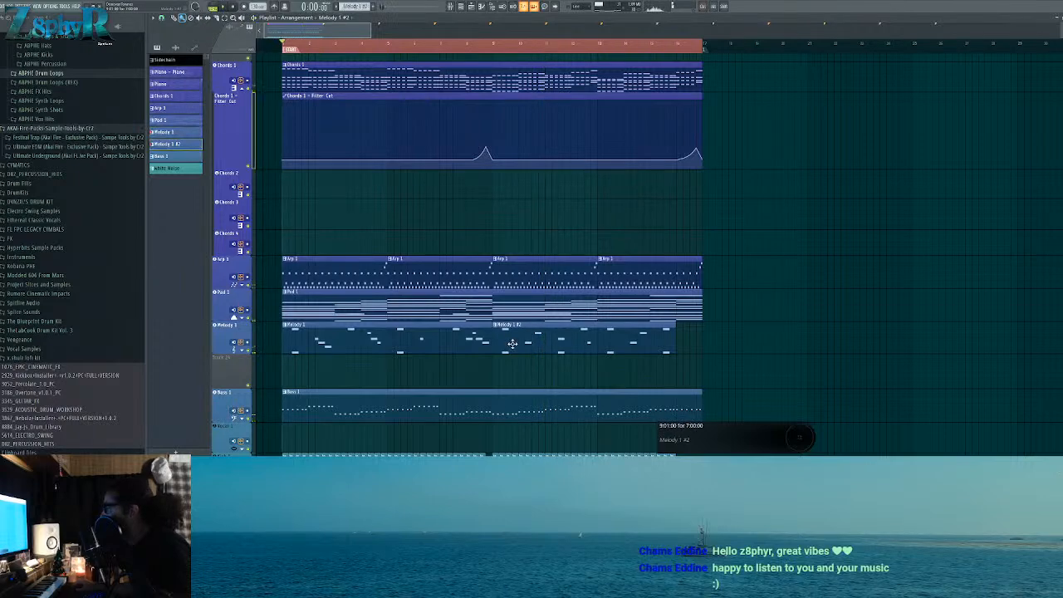
# Step: Inspect the notes of the Melody 1 #2 and Melody 1 patterns in the piano roll
pyautogui.doubleClick(508, 343)
pyautogui.moveTo(908, 135); pyautogui.dragTo(467, 239)
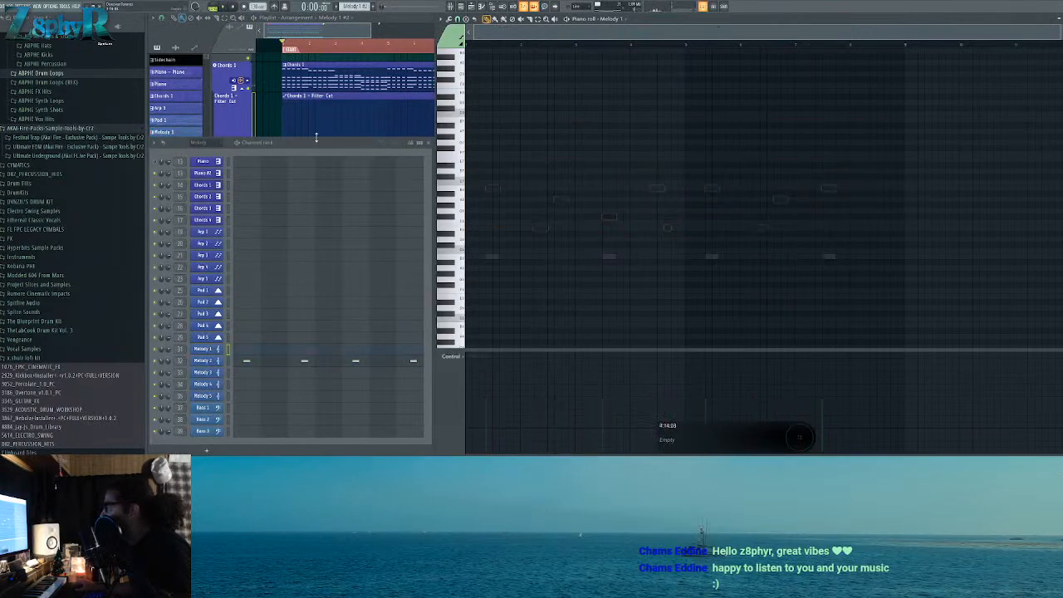
pyautogui.click(344, 32)
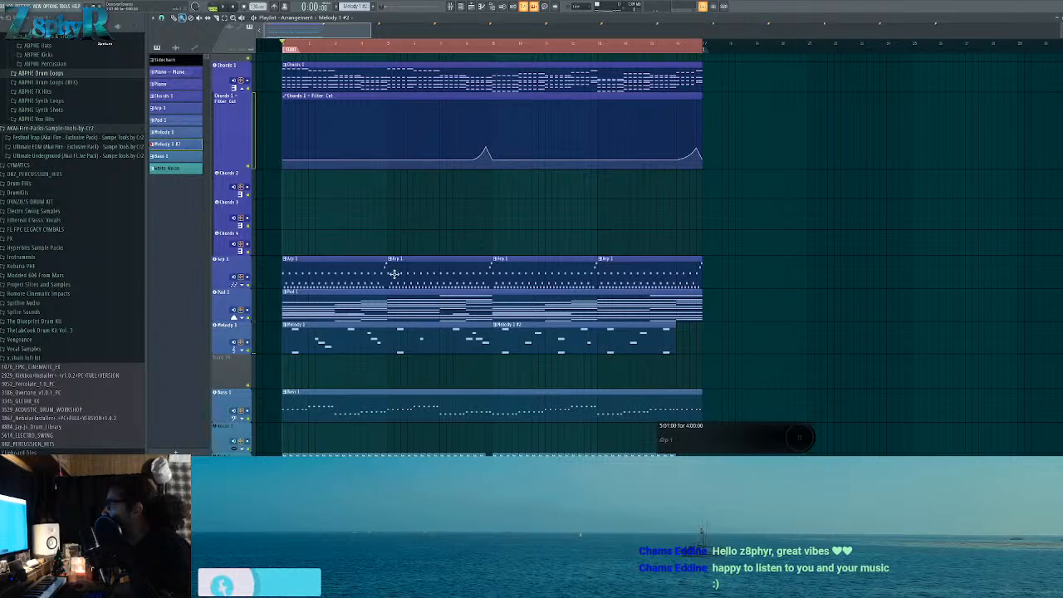
pyautogui.doubleClick(387, 328)
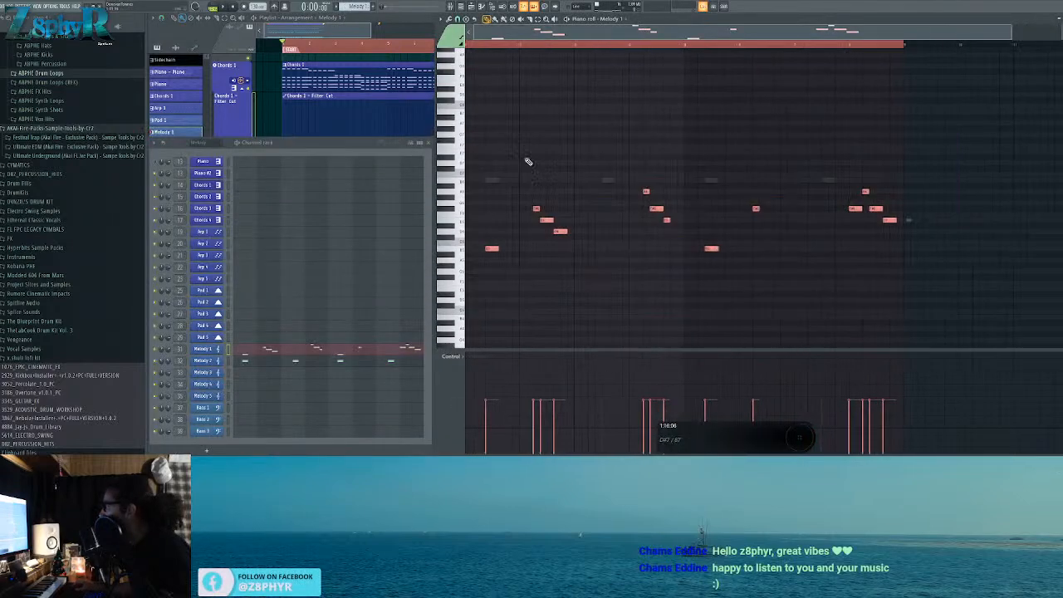
pyautogui.click(304, 131)
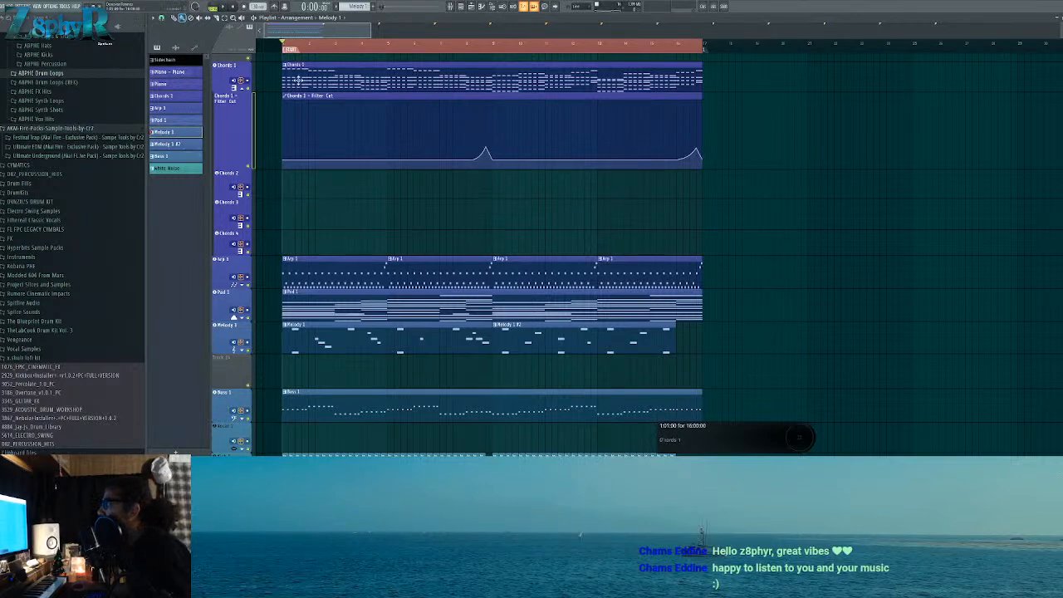
# Step: Add a short rise to the Chords 1 filter cutoff automation that peaks just before bar 5 and drops back
pyautogui.rightClick(401, 160)
pyautogui.click(421, 266)
pyautogui.moveTo(374, 160); pyautogui.dragTo(389, 160)
pyautogui.rightClick(382, 152)
pyautogui.rightClick(393, 160)
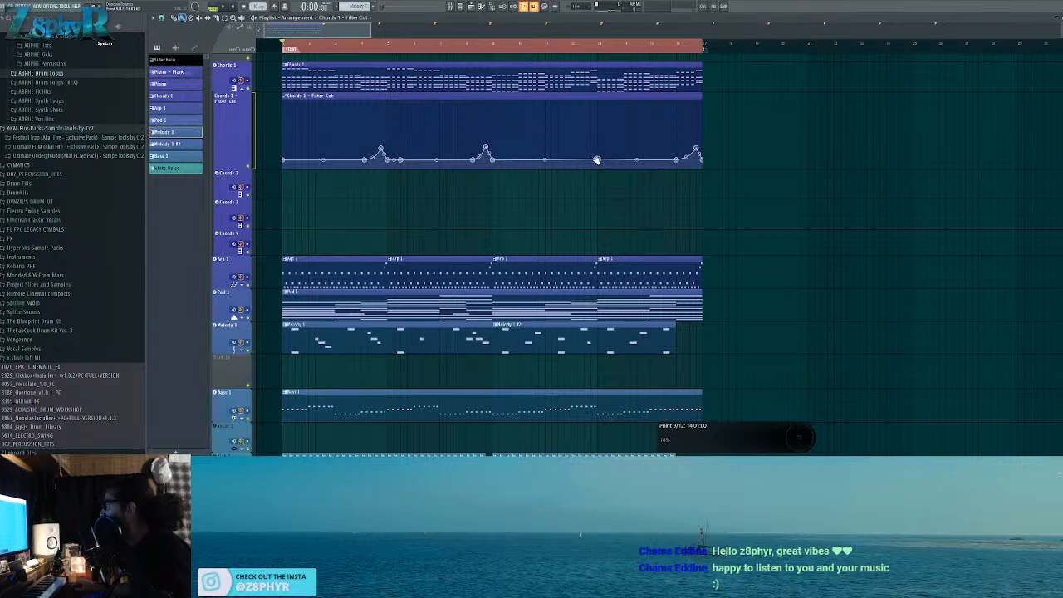
# Step: Add a matching cutoff rise just before bar 13, pasting the copied base value onto its surrounding automation points
pyautogui.moveTo(586, 161); pyautogui.dragTo(580, 161)
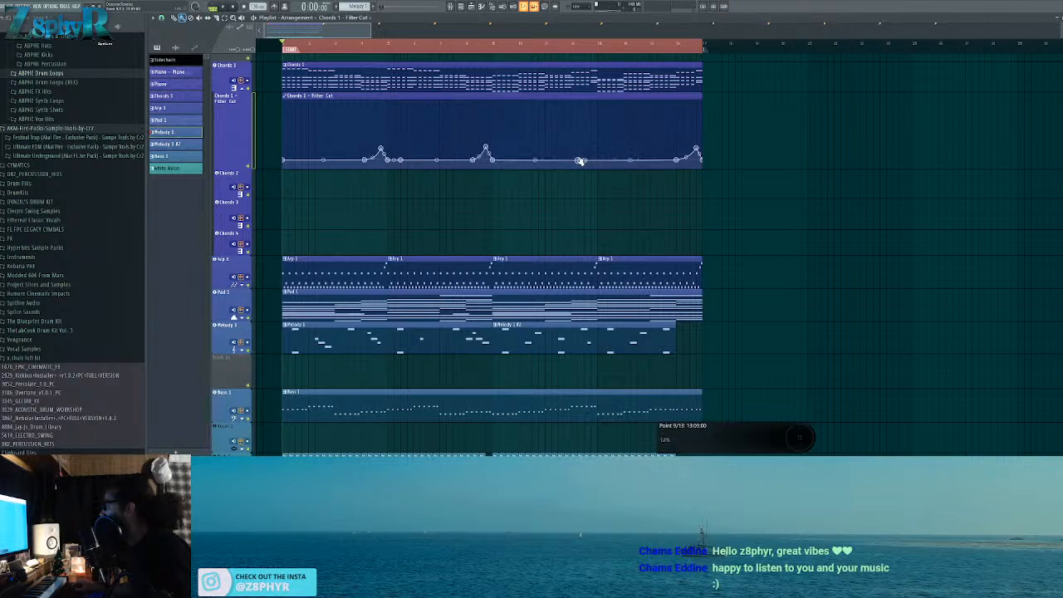
pyautogui.rightClick(586, 161)
pyautogui.click(588, 167)
pyautogui.rightClick(580, 160)
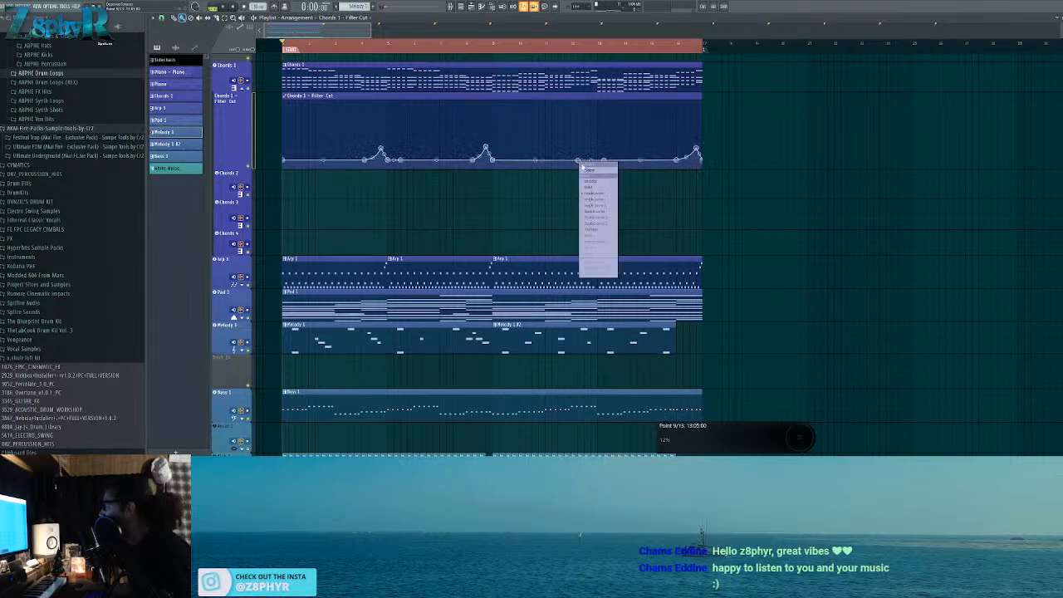
pyautogui.click(602, 268)
pyautogui.rightClick(575, 162)
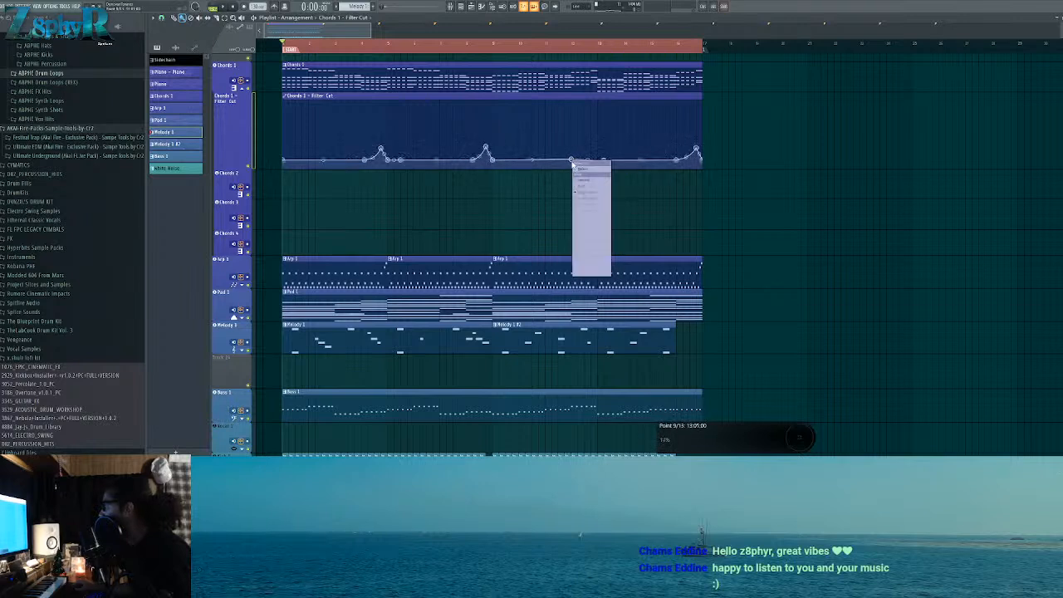
pyautogui.click(607, 274)
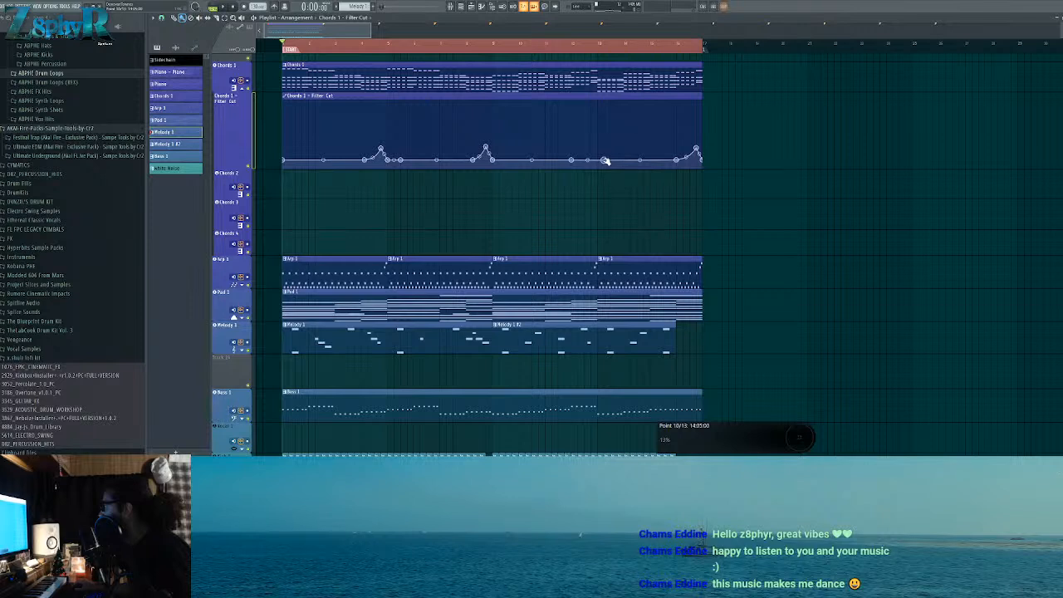
pyautogui.rightClick(619, 161)
pyautogui.click(633, 270)
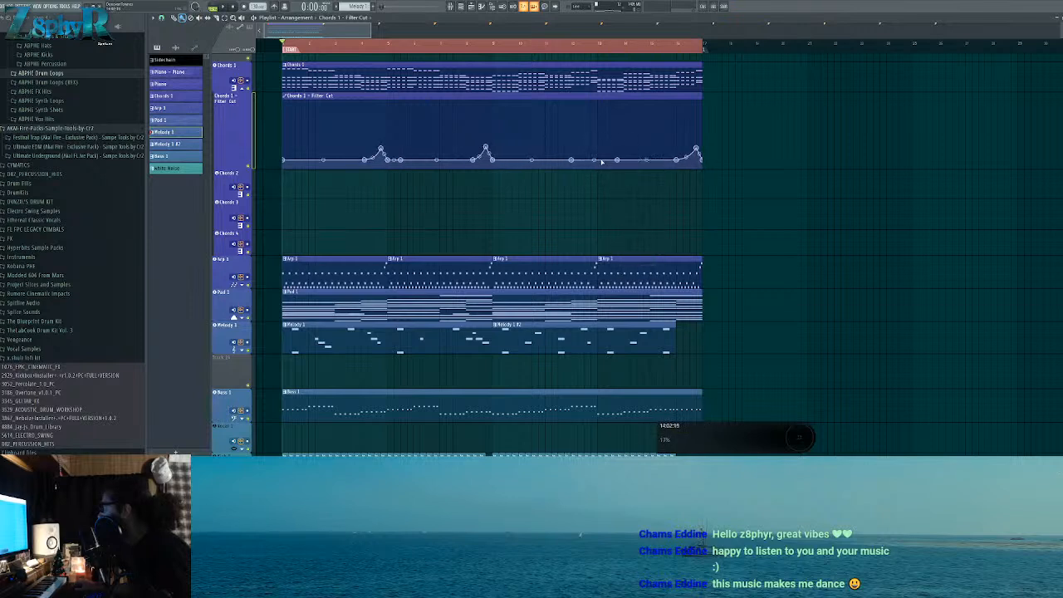
pyautogui.rightClick(598, 160)
pyautogui.click(615, 271)
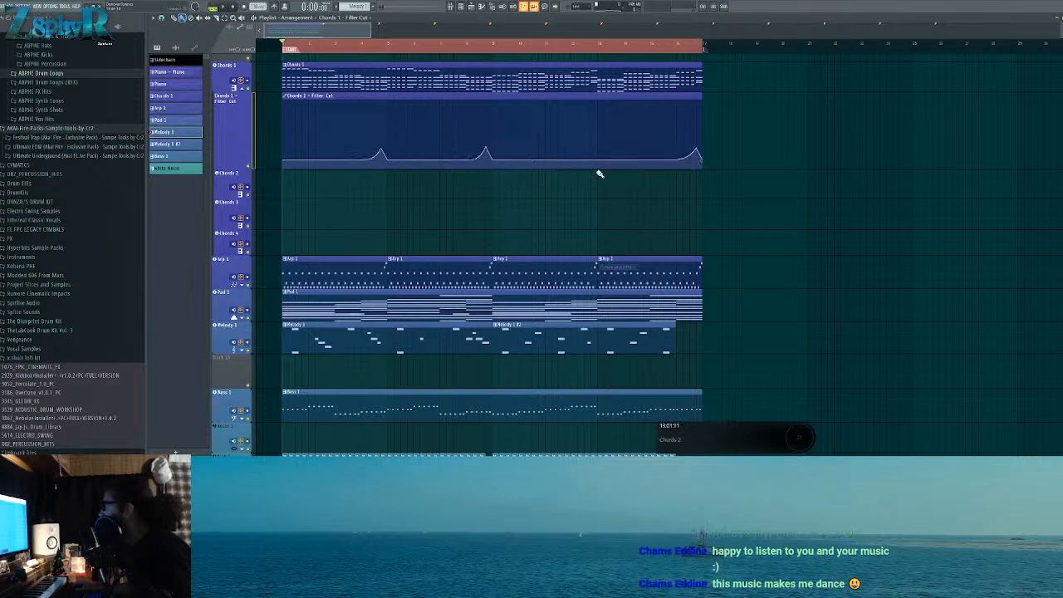
pyautogui.rightClick(588, 152)
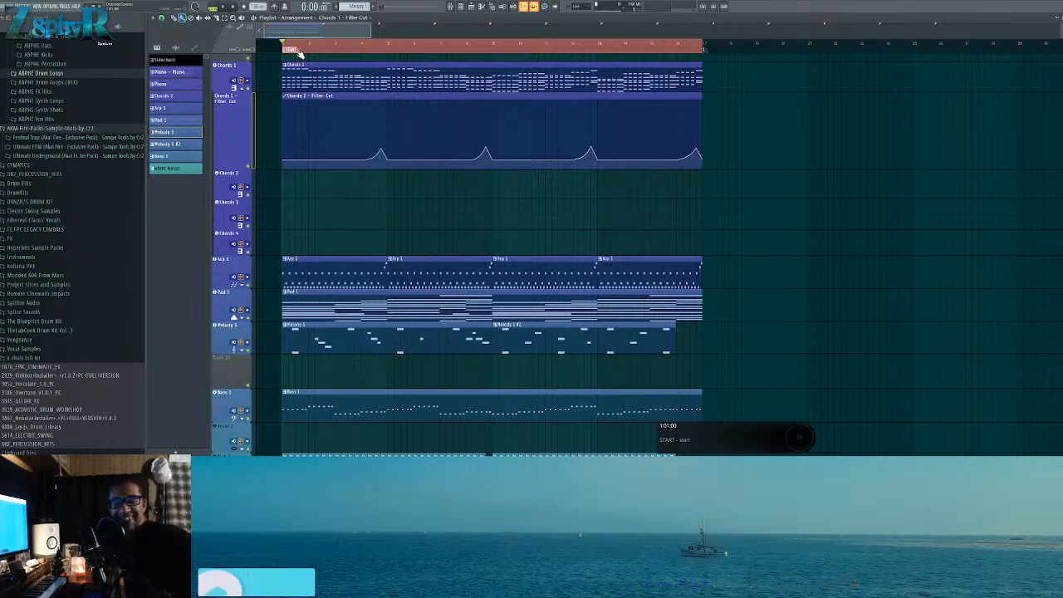
# Step: Play the section and refine the cutoff rise before bar 5 with a slightly higher peak, a curved drop and a 13% start point
pyautogui.press('space')
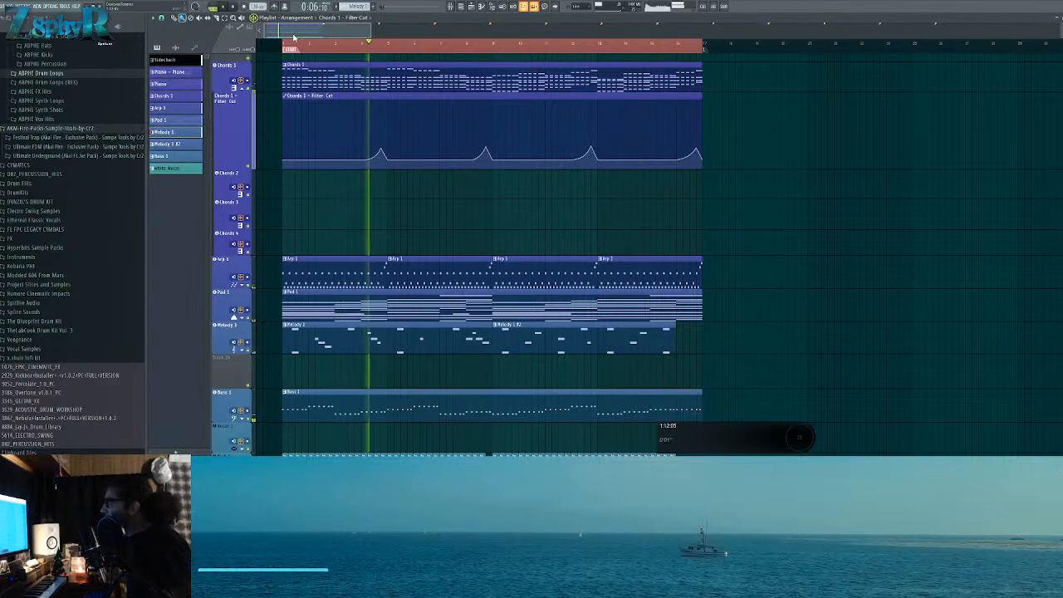
pyautogui.scroll(5, 378, 148)
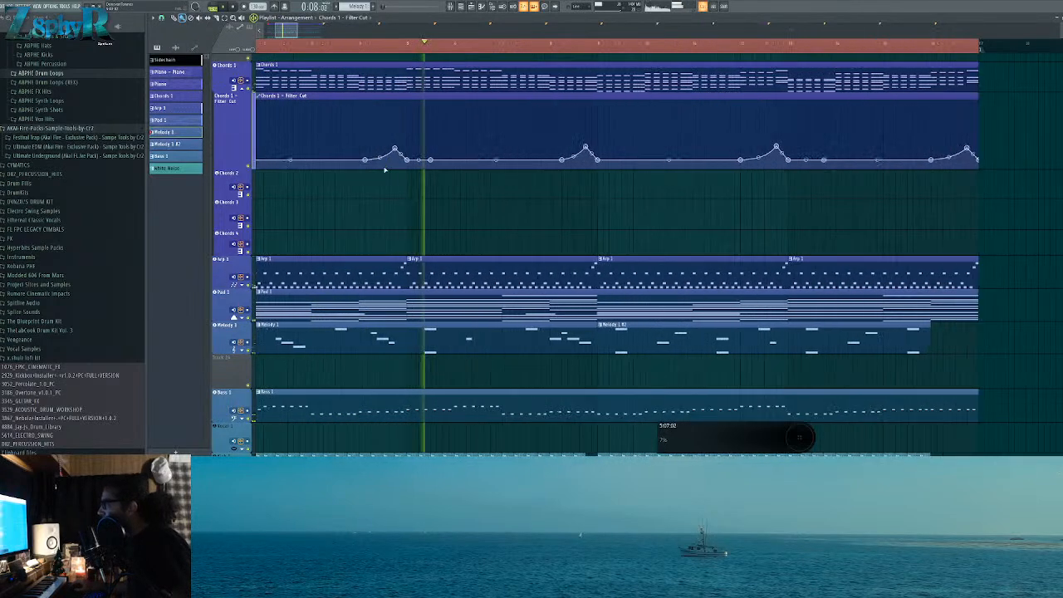
pyautogui.press('space')
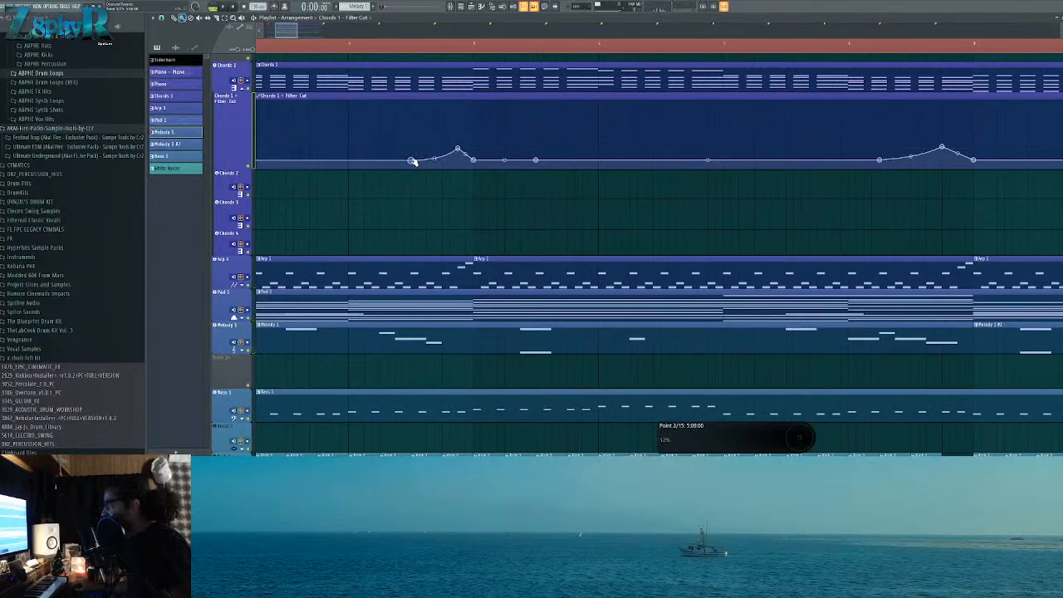
pyautogui.rightClick(417, 163)
pyautogui.click(432, 268)
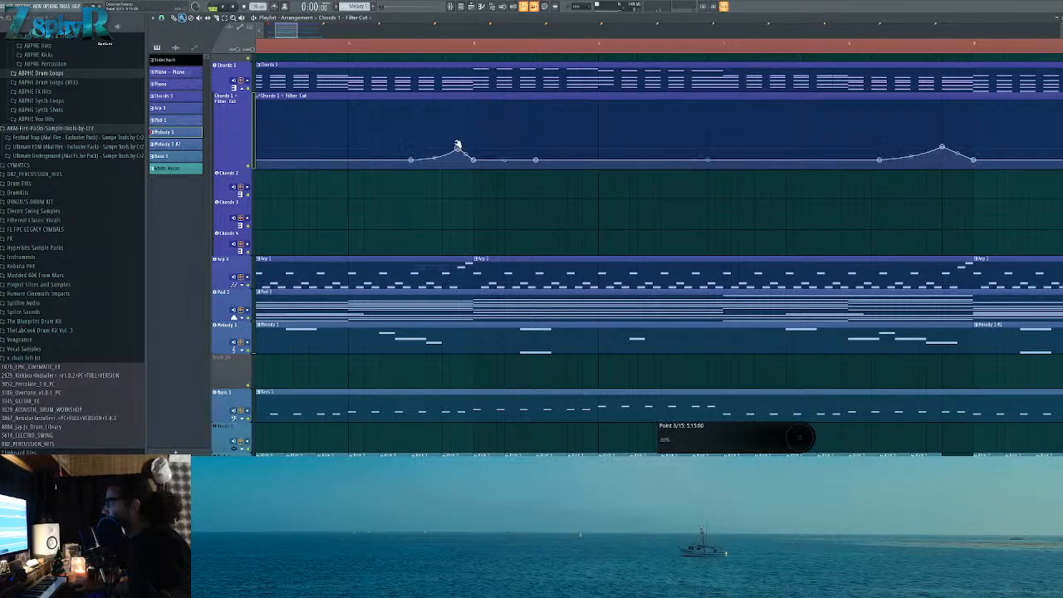
pyautogui.moveTo(459, 150); pyautogui.dragTo(460, 147)
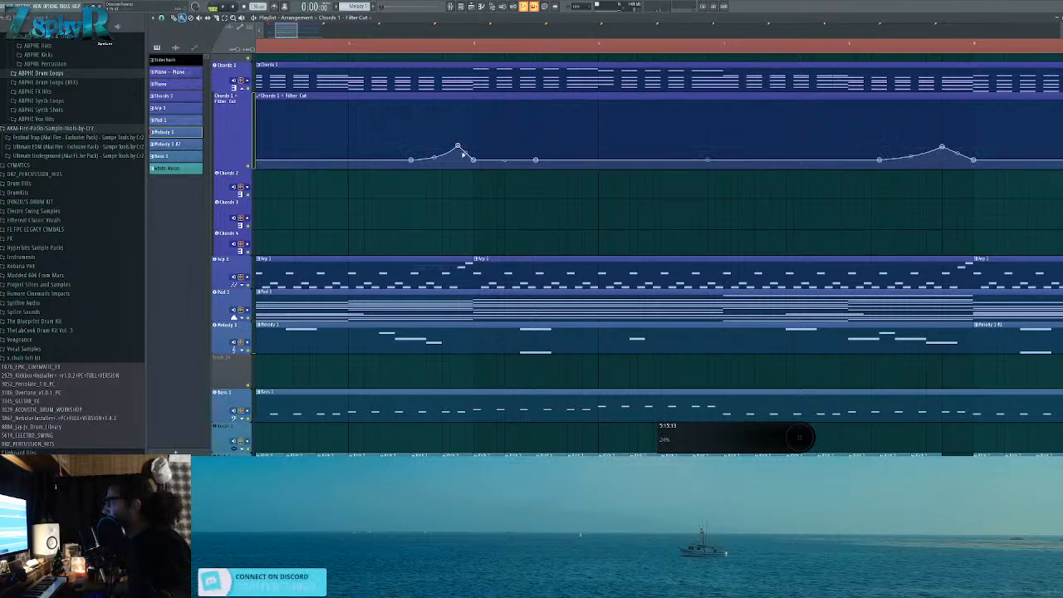
pyautogui.scroll(-4, 470, 159)
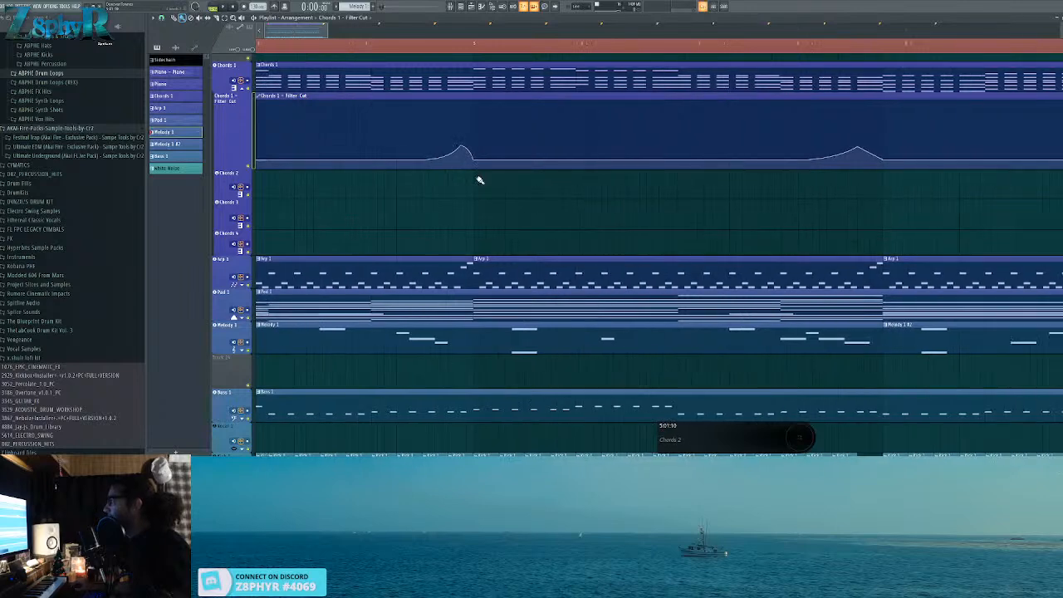
pyautogui.rightClick(454, 163)
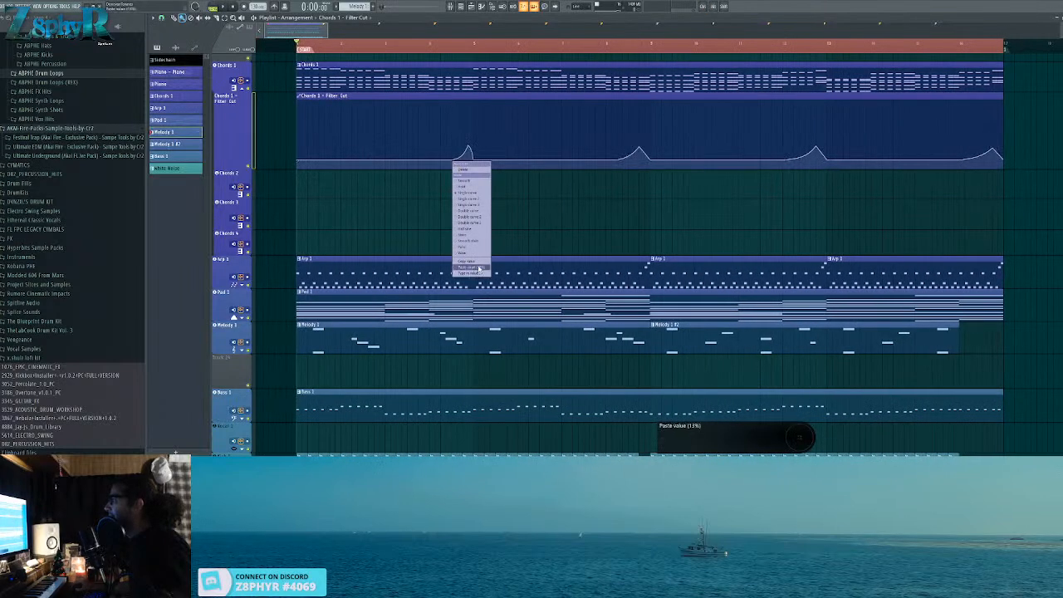
pyautogui.click(479, 268)
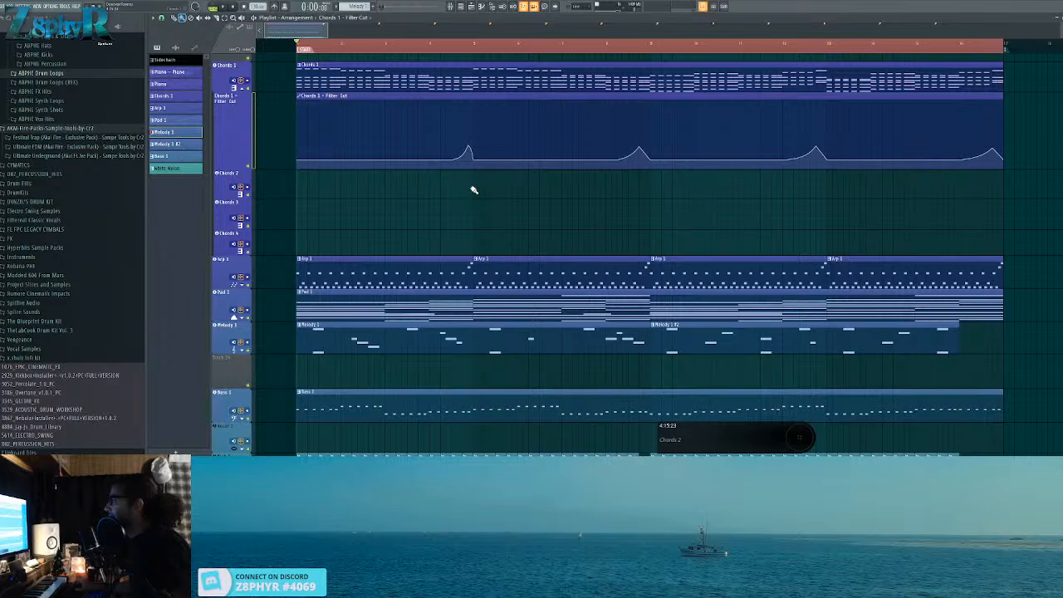
# Step: Slice the filter cutoff clip at bar 5, delete the remainder and repeat the first four-bar clip across all 16 bars
pyautogui.scroll(2, 465, 190)
pyautogui.scroll(-5, 427, 181)
pyautogui.scroll(-1, 366, 172)
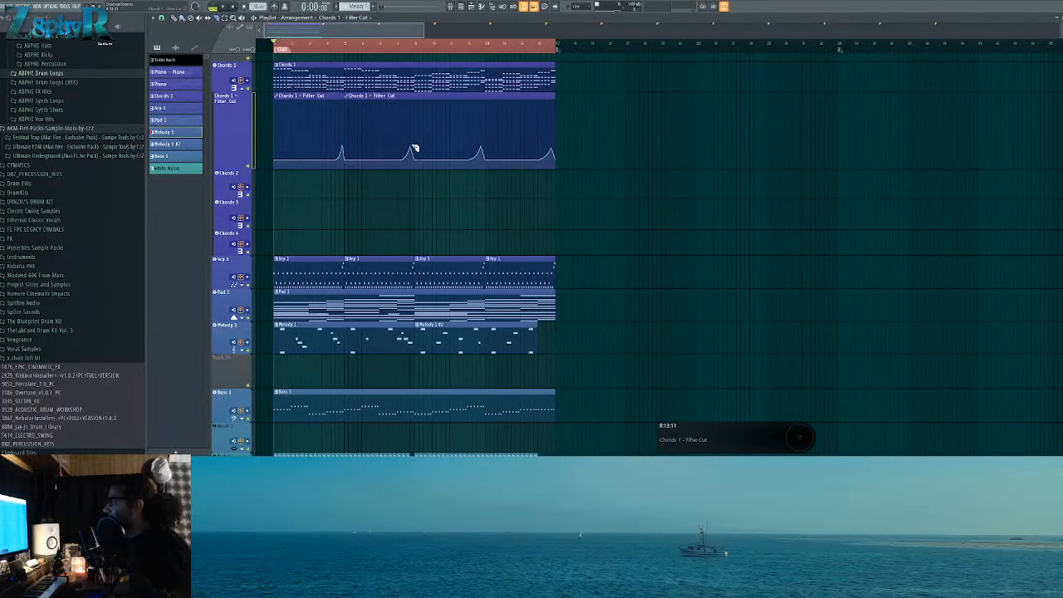
pyautogui.moveTo(592, 116); pyautogui.dragTo(322, 124)
pyautogui.hotkey('ctrl', 'z')
pyautogui.moveTo(668, 134); pyautogui.dragTo(266, 133)
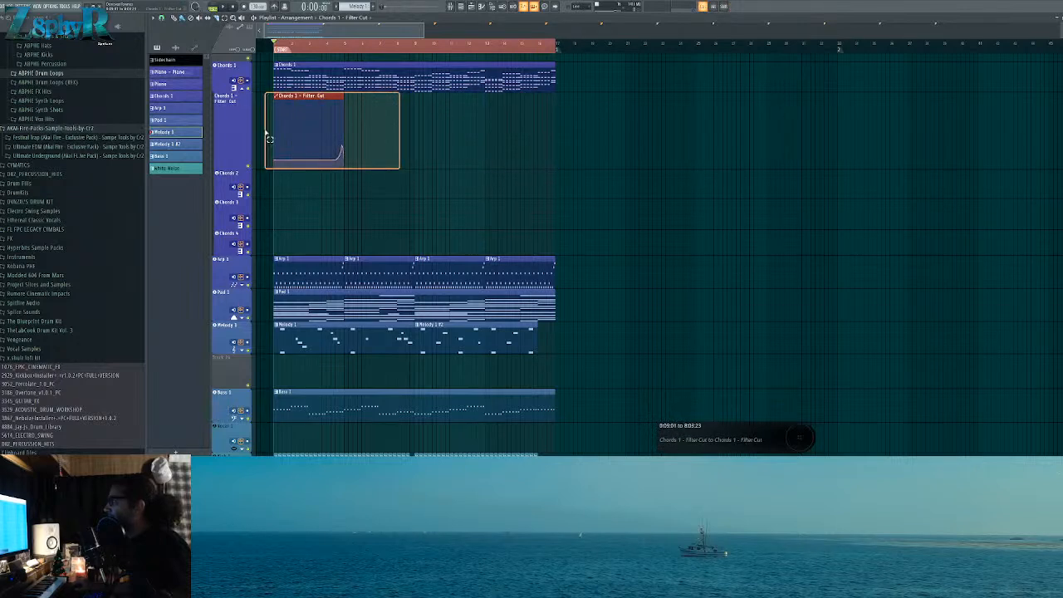
pyautogui.moveTo(320, 98); pyautogui.dragTo(389, 99)
pyautogui.press('space')
pyautogui.moveTo(450, 111); pyautogui.dragTo(332, 117)
pyautogui.hotkey('ctrl', 'b')
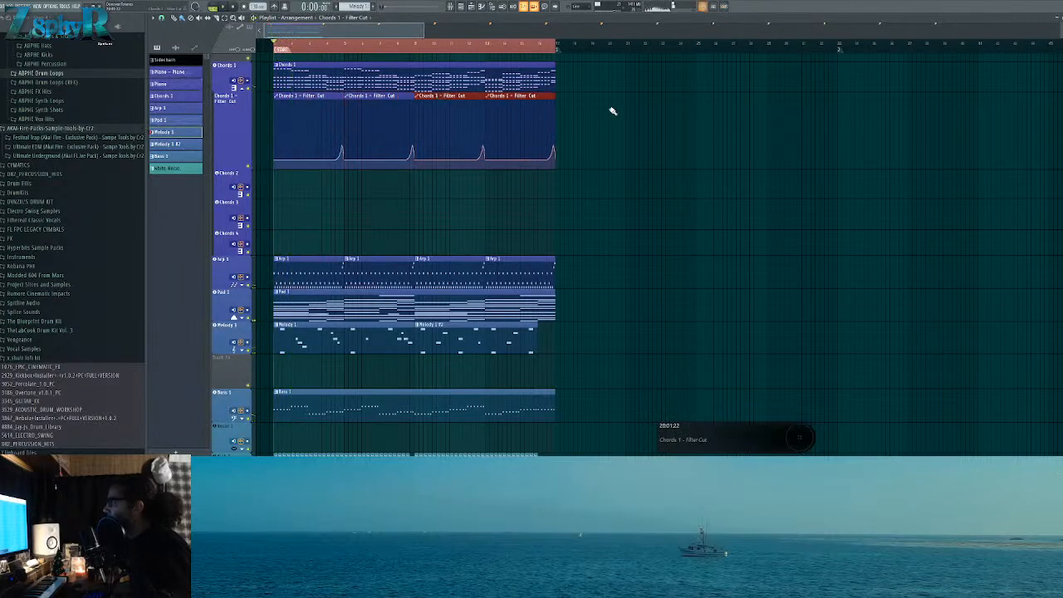
# Step: Raise the peak of the repeated cutoff rise and bend its falling curve outward while playing the end of bar 4
pyautogui.scroll(5, 419, 191)
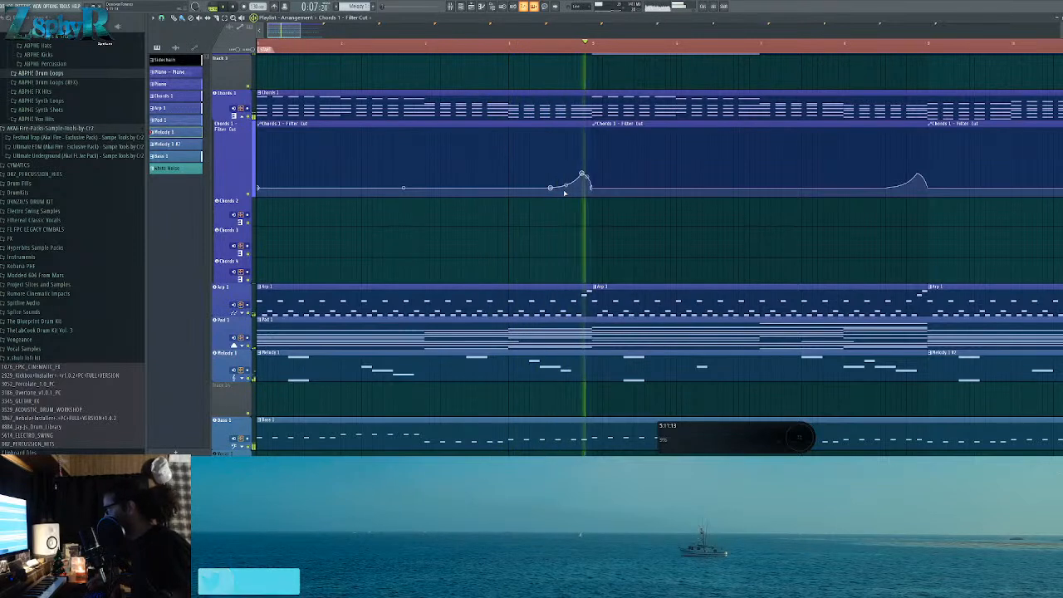
pyautogui.press('space')
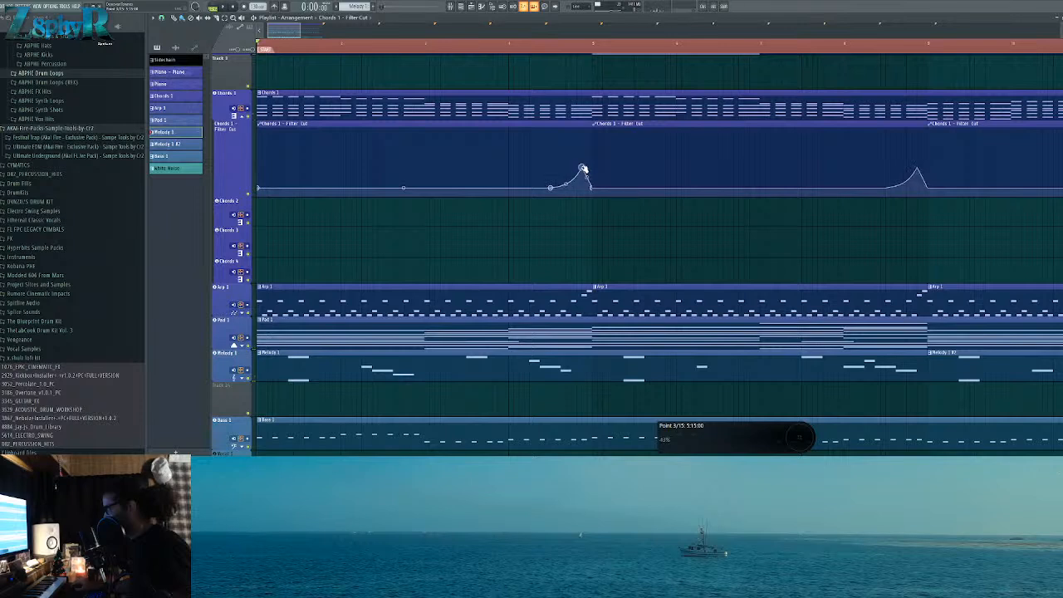
pyautogui.press('space')
pyautogui.click(530, 44)
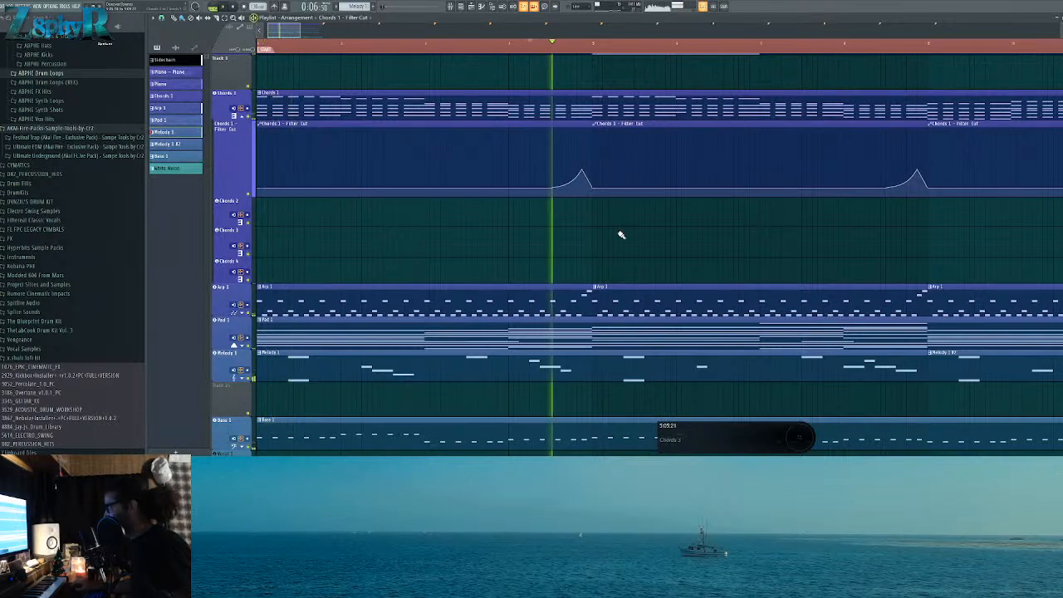
pyautogui.moveTo(587, 179); pyautogui.dragTo(587, 172)
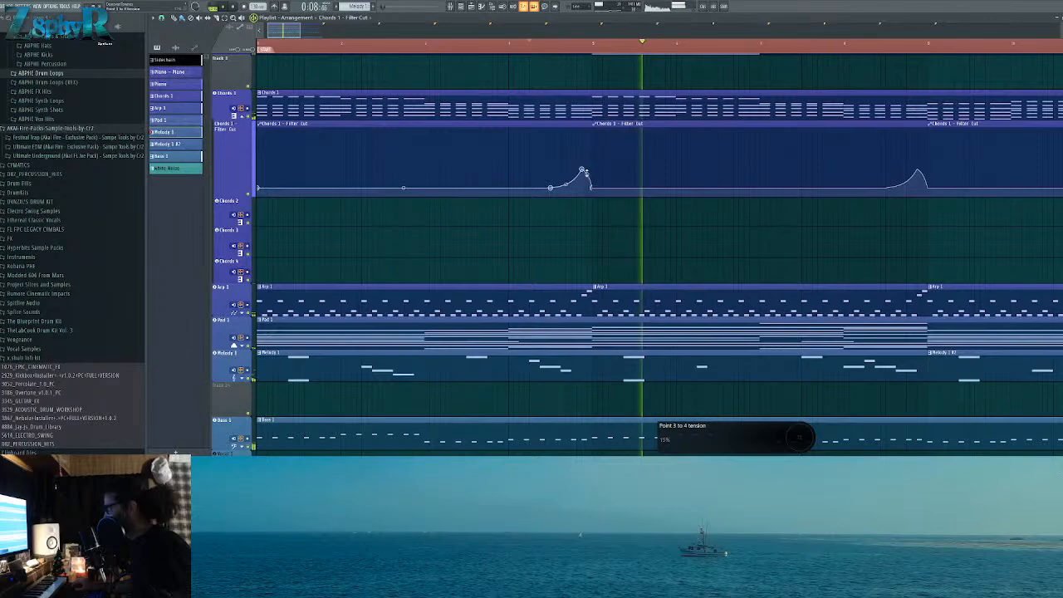
# Step: Play the section and examine the notes of the Melody 1 pattern in the piano roll
pyautogui.scroll(-4, 610, 223)
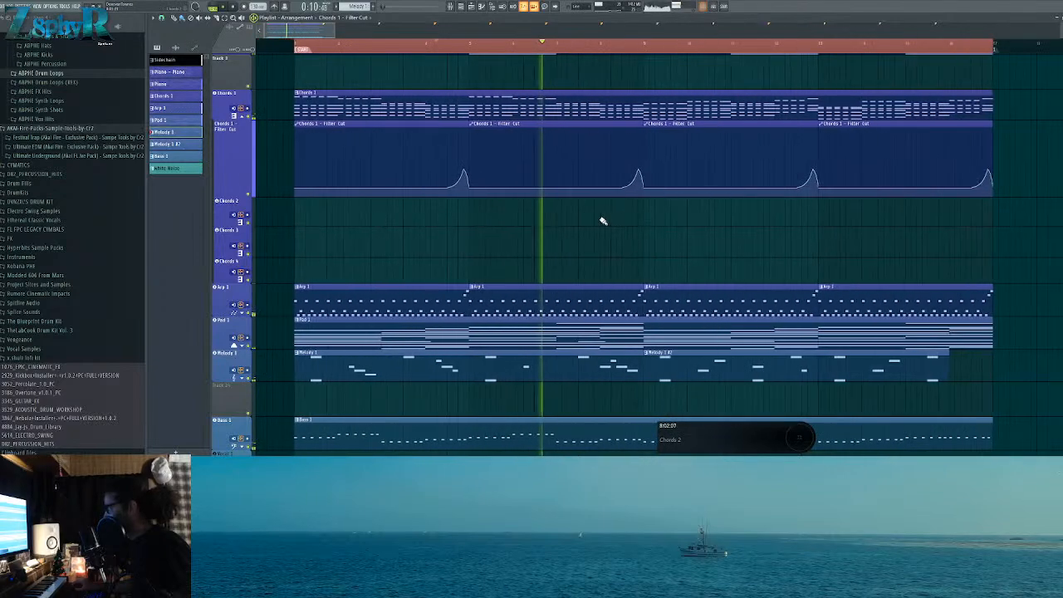
pyautogui.scroll(-2, 571, 228)
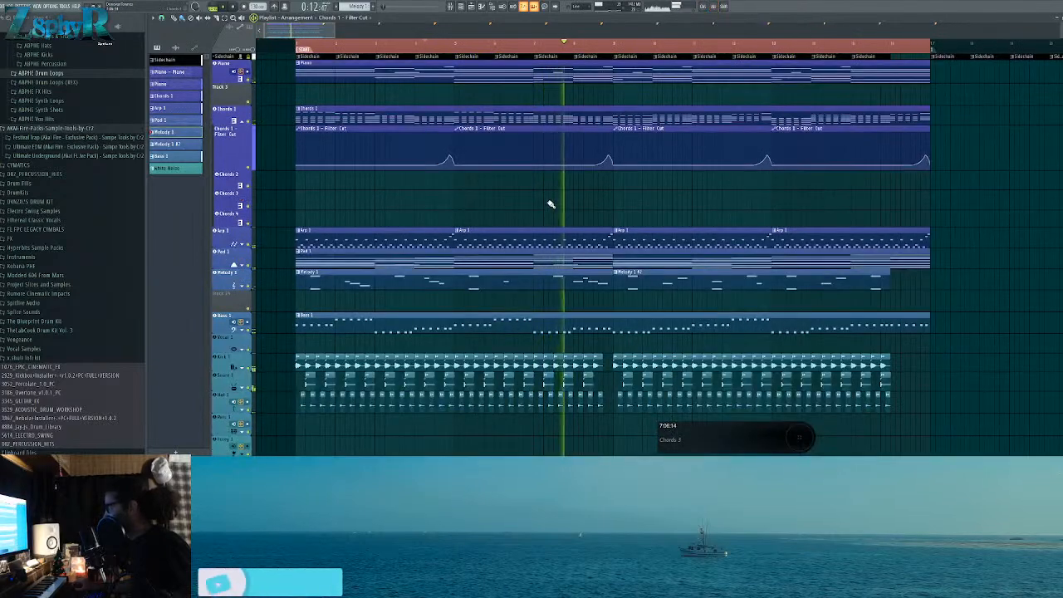
pyautogui.scroll(-1, 544, 214)
pyautogui.doubleClick(536, 263)
pyautogui.hscroll(4, 562, 248)
pyautogui.hscroll(-3, 579, 208)
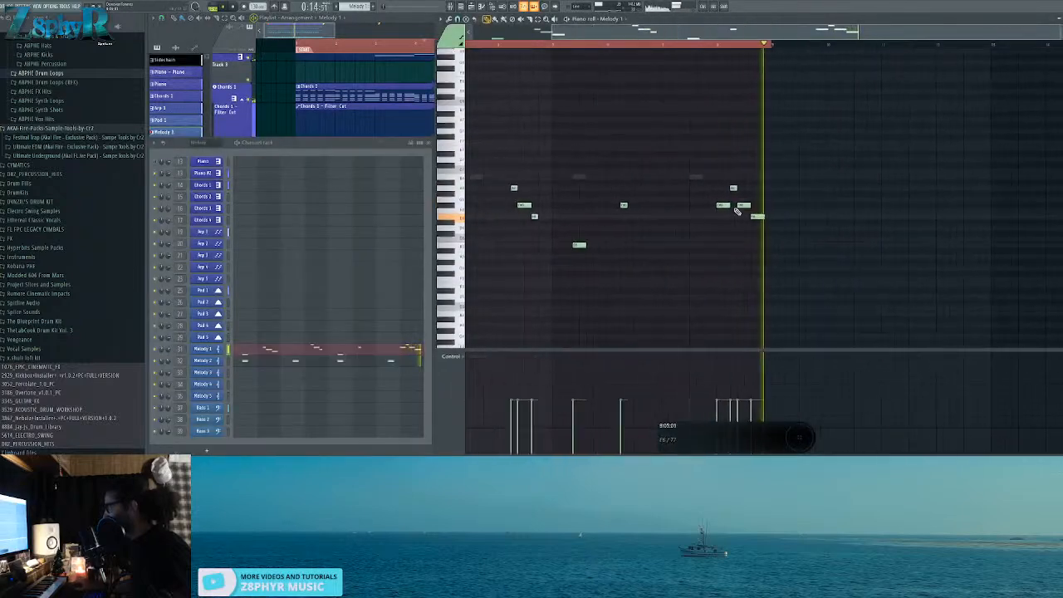
pyautogui.scroll(2, 595, 169)
pyautogui.hscroll(-1, 594, 169)
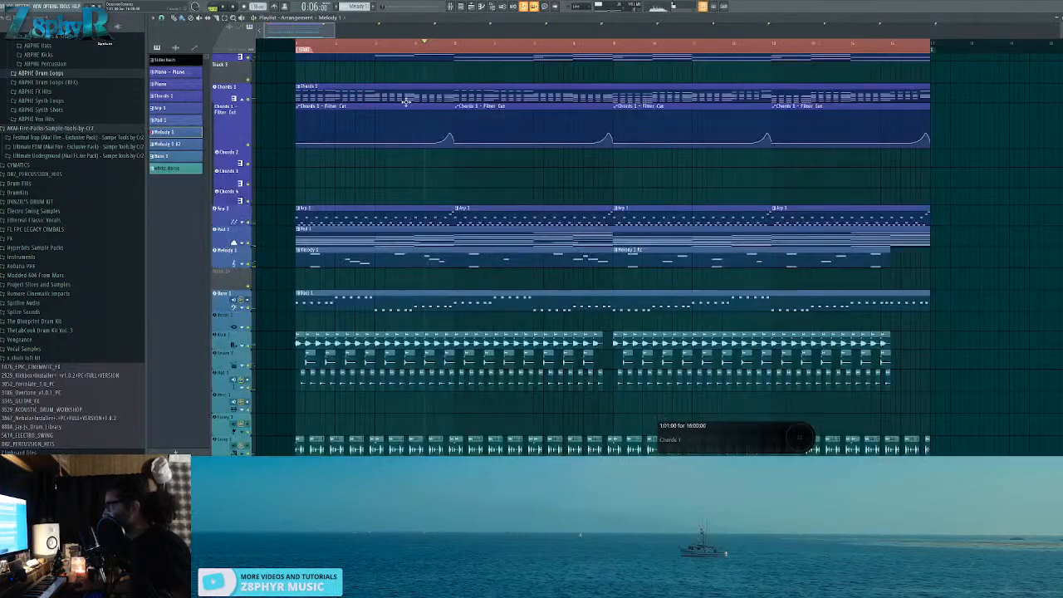
# Step: Fine-tune the peak and falling curve of the Chords 1 filter cutoff rise before bar 5, and replay the section
pyautogui.scroll(2, 501, 143)
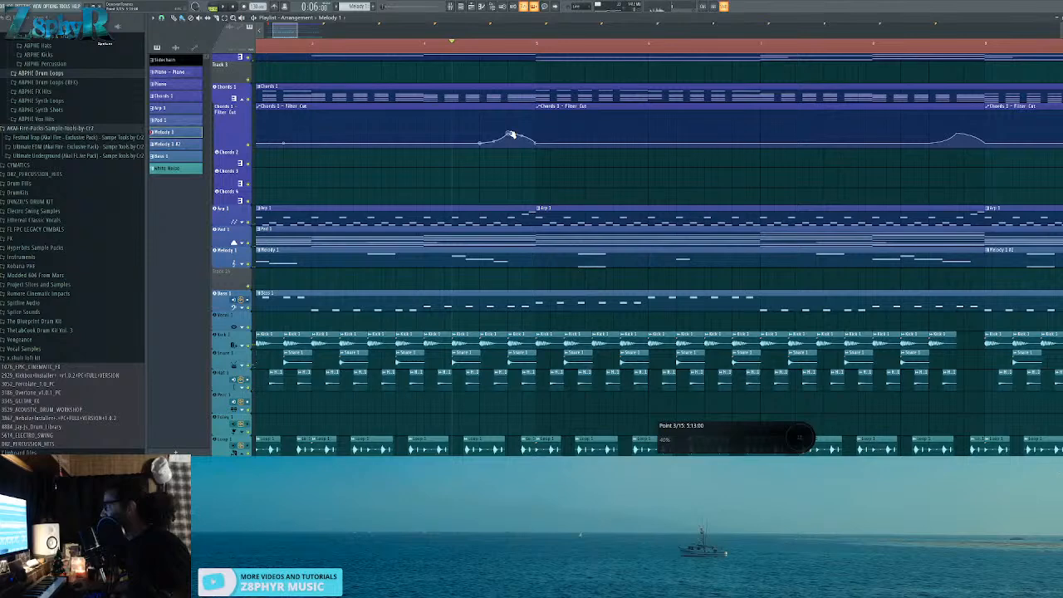
pyautogui.click(512, 134)
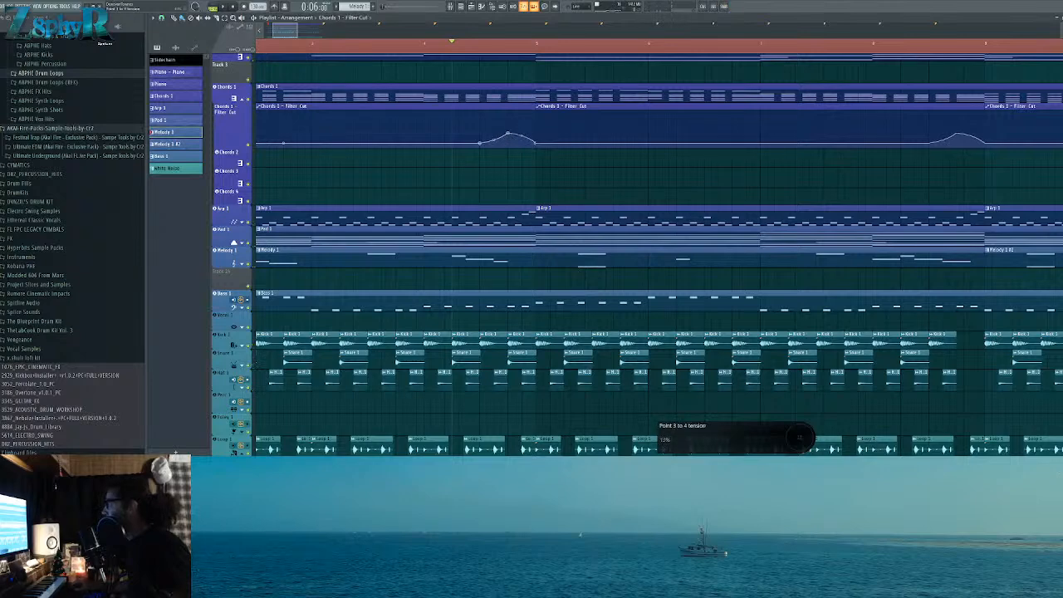
pyautogui.scroll(-4, 560, 173)
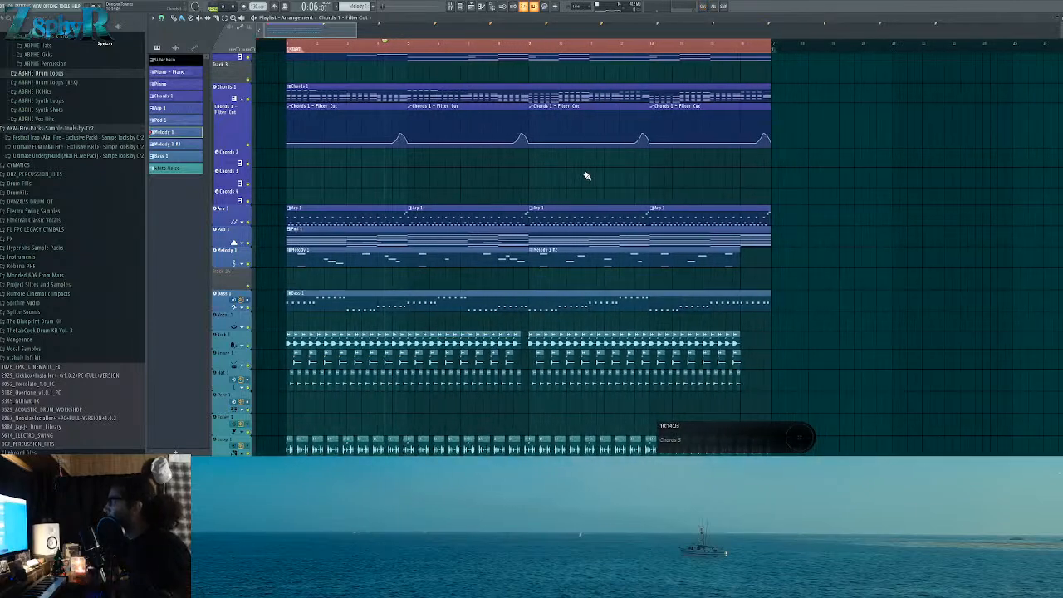
pyautogui.press('space')
pyautogui.scroll(1, 364, 121)
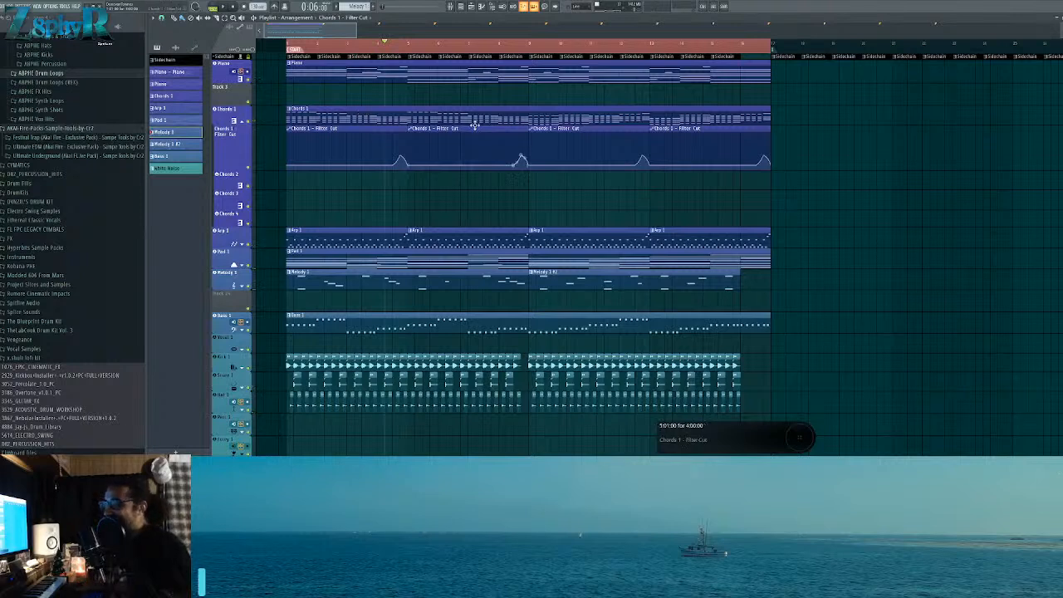
pyautogui.press('space')
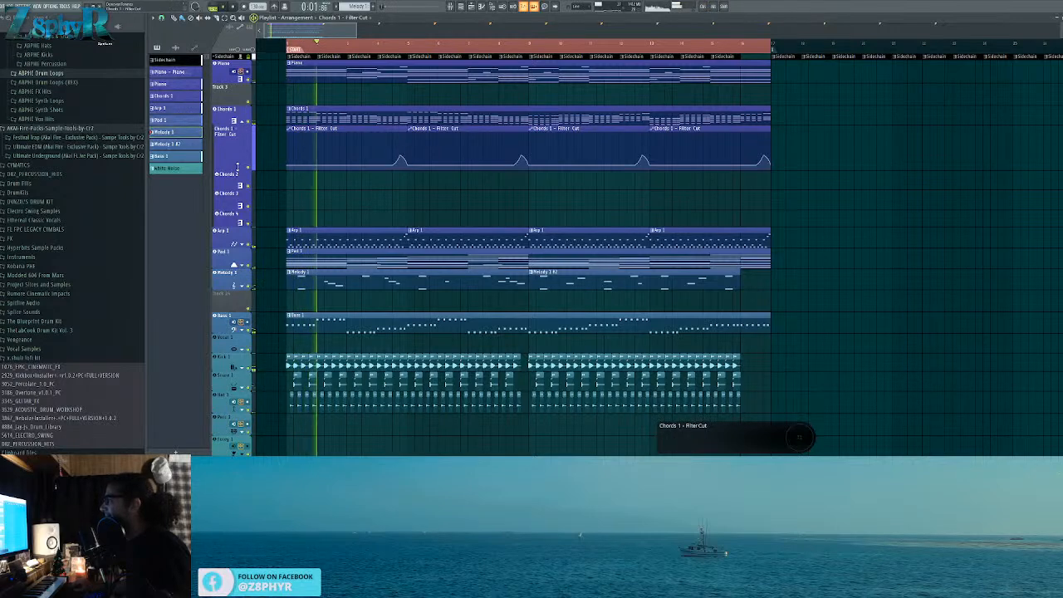
# Step: Reduce the height of the Chords 1 filter cutoff lane and create an automation clip for Arp 1's Nexus master filter cutoff
pyautogui.moveTo(237, 167); pyautogui.dragTo(237, 147)
pyautogui.doubleClick(322, 206)
pyautogui.press('space')
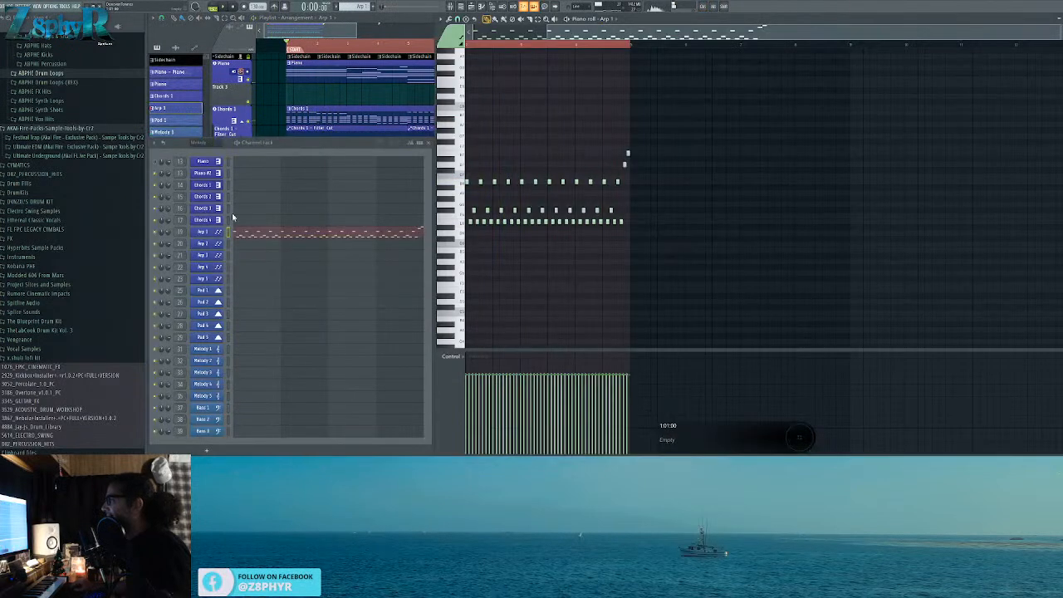
pyautogui.click(212, 232)
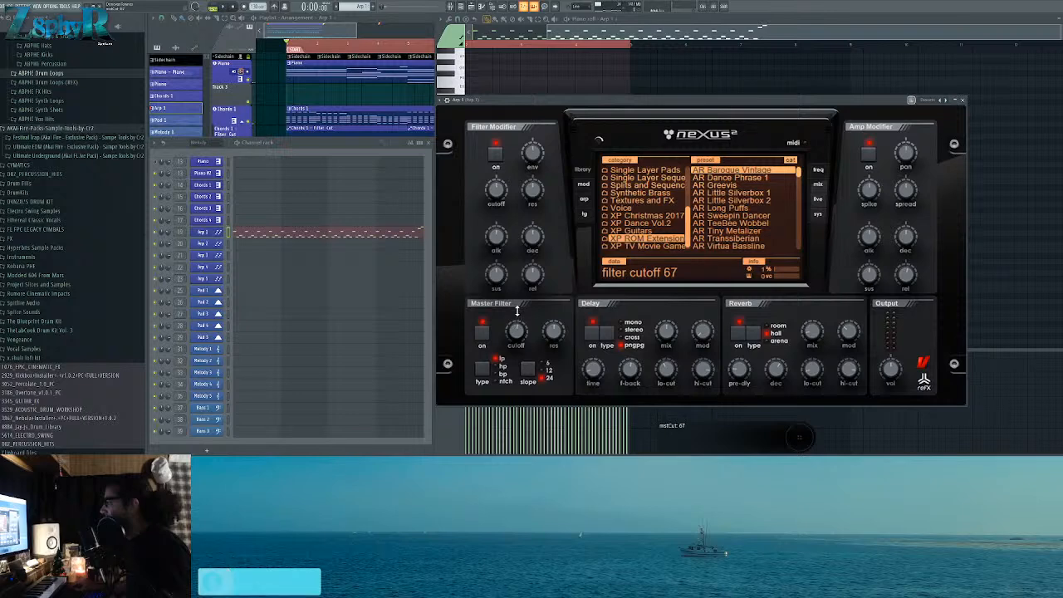
pyautogui.rightClick(282, 6)
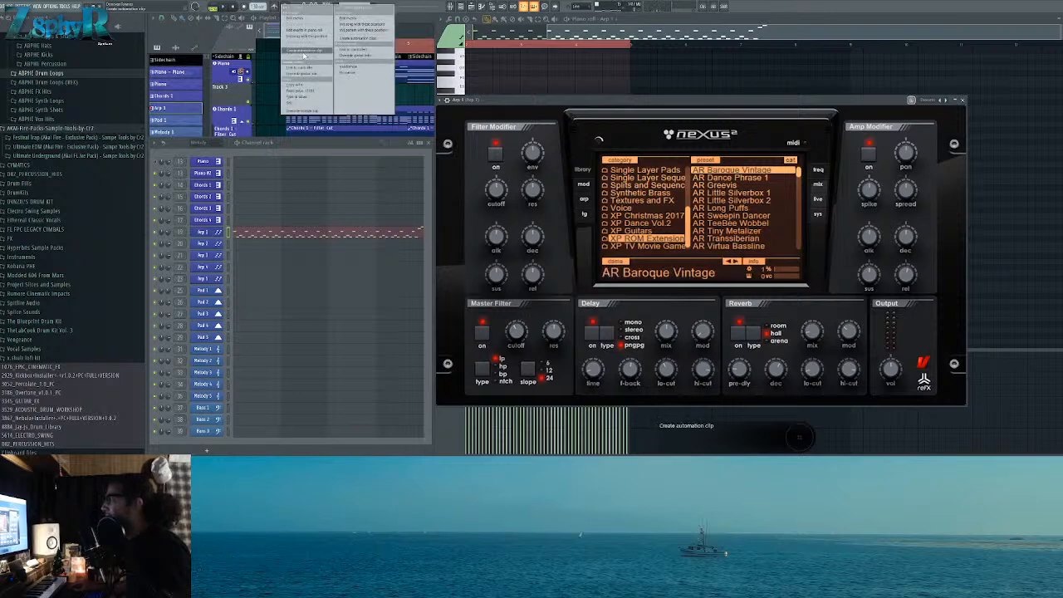
pyautogui.click(304, 50)
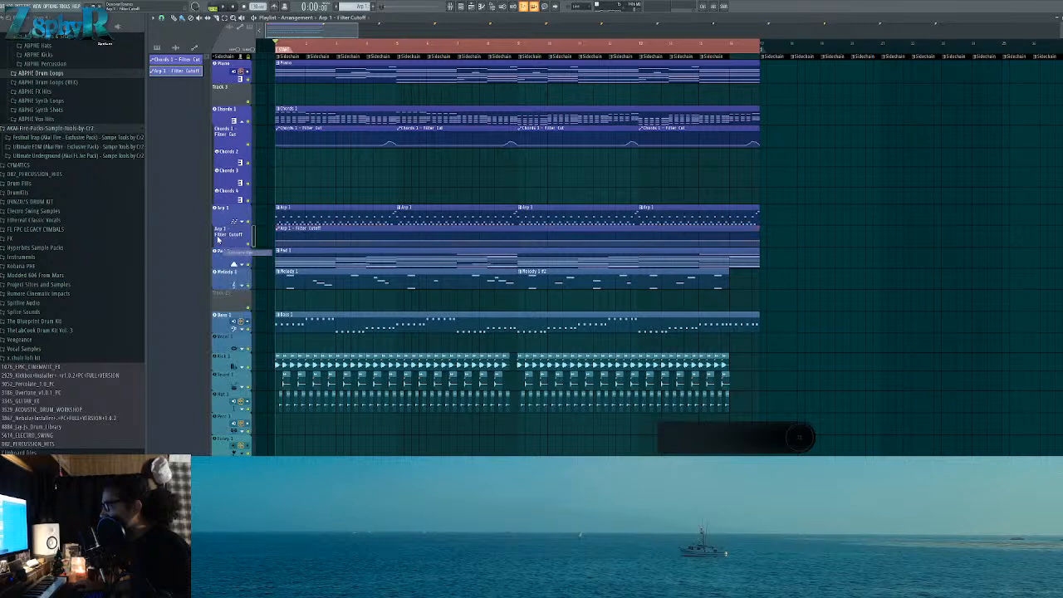
# Step: Add a point at bar 9 of the Arp 1 filter cutoff clip, using the value copied from its first point
pyautogui.rightClick(279, 241)
pyautogui.press('c')
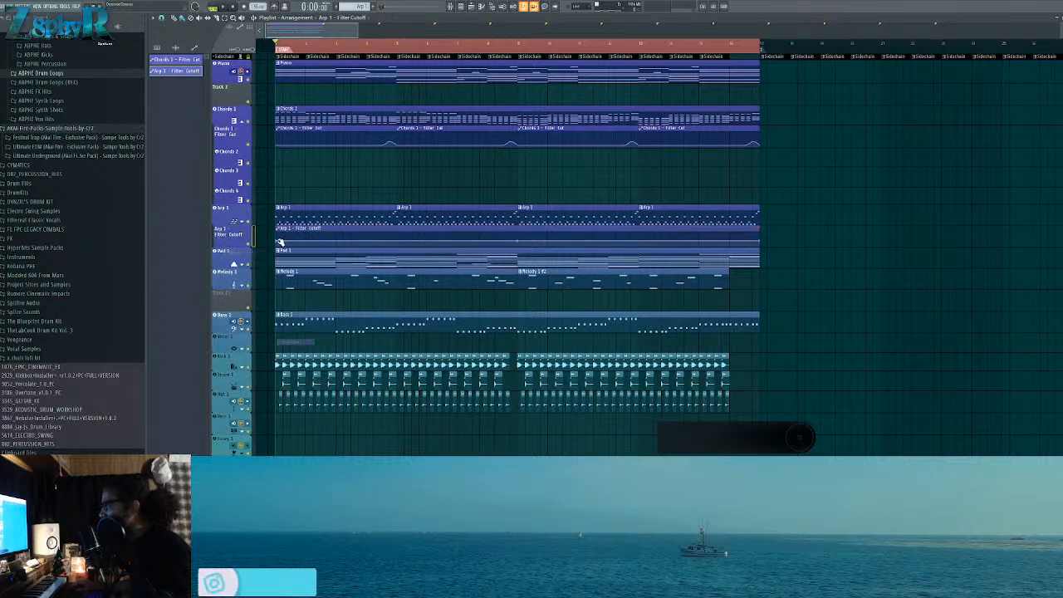
pyautogui.rightClick(519, 243)
pyautogui.click(531, 251)
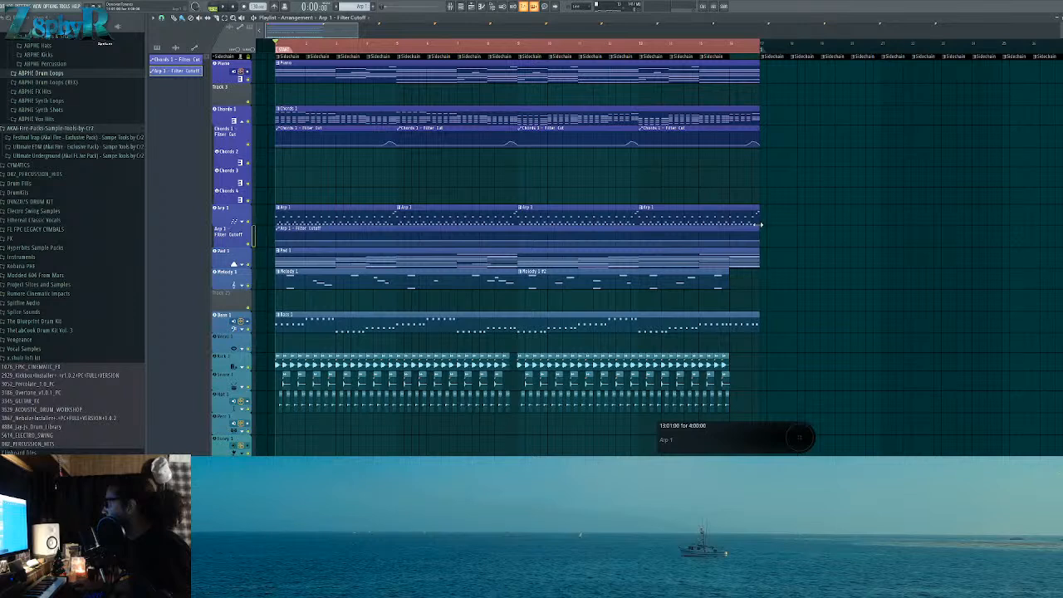
# Step: Extend the Arp 1 filter cutoff clip beyond bar 17, add a base-value point there, and trim the clip to end shortly after bar 17
pyautogui.moveTo(761, 225); pyautogui.dragTo(844, 230)
pyautogui.rightClick(814, 242)
pyautogui.click(831, 350)
pyautogui.moveTo(842, 230); pyautogui.dragTo(782, 230)
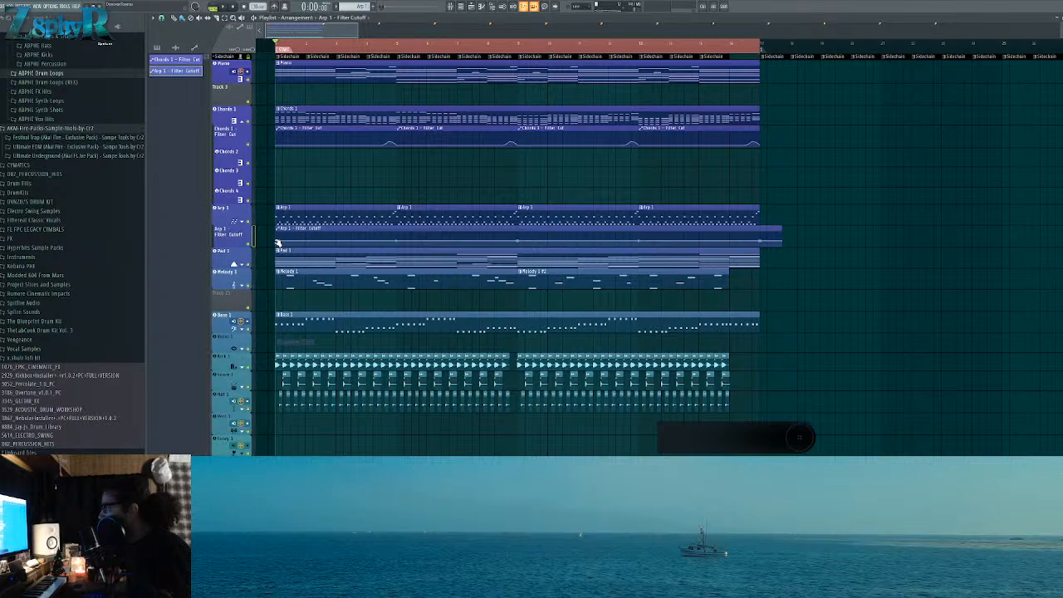
# Step: Shape the Arp 1 filter cutoff into two eight-bar rises that drop back to the base value at bars 9 and 17
pyautogui.moveTo(521, 240); pyautogui.dragTo(520, 238)
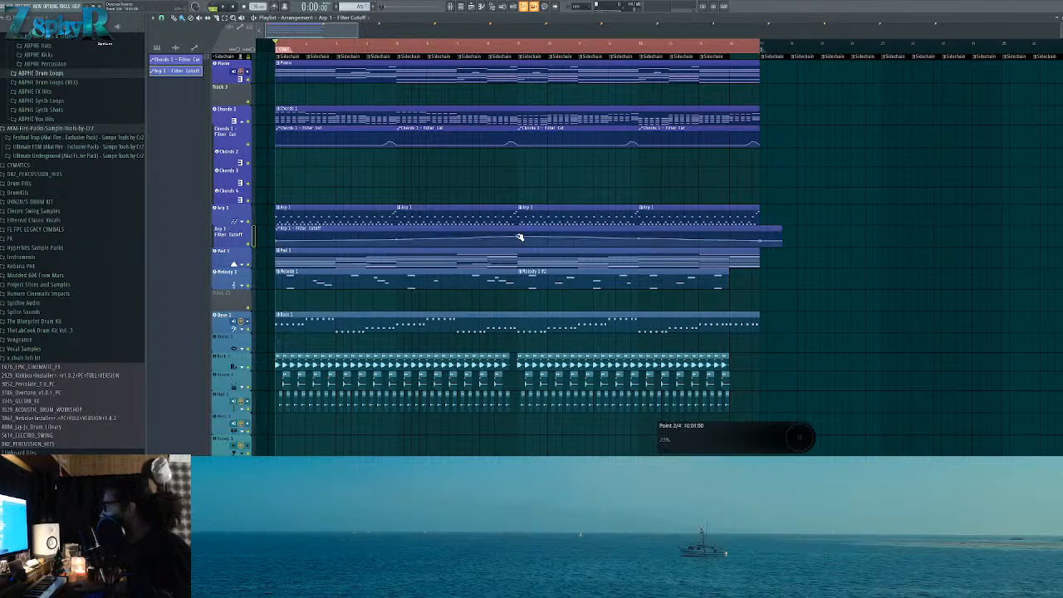
pyautogui.rightClick(521, 241)
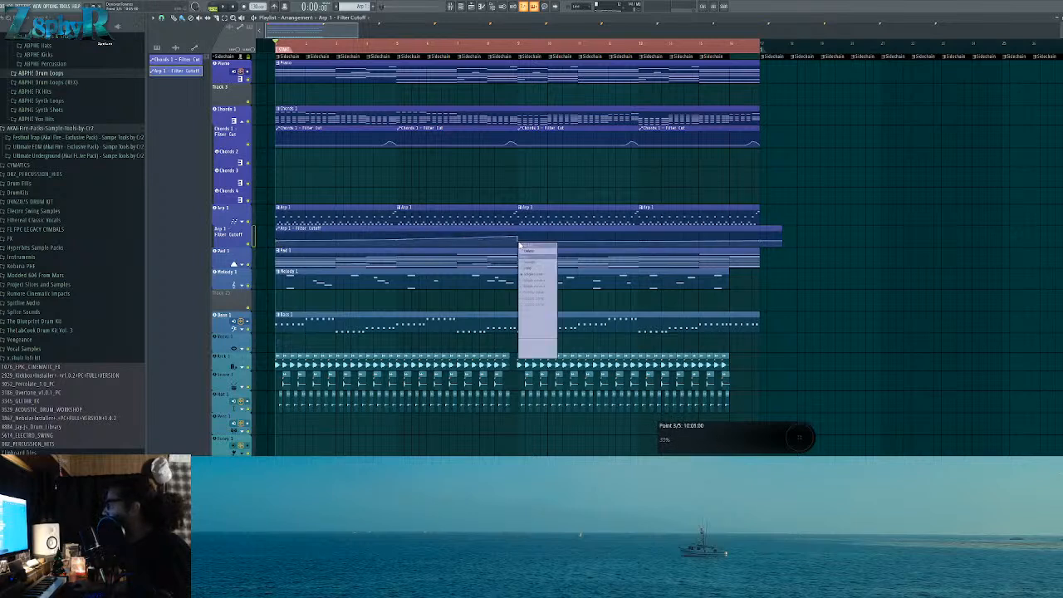
pyautogui.rightClick(760, 241)
pyautogui.click(766, 251)
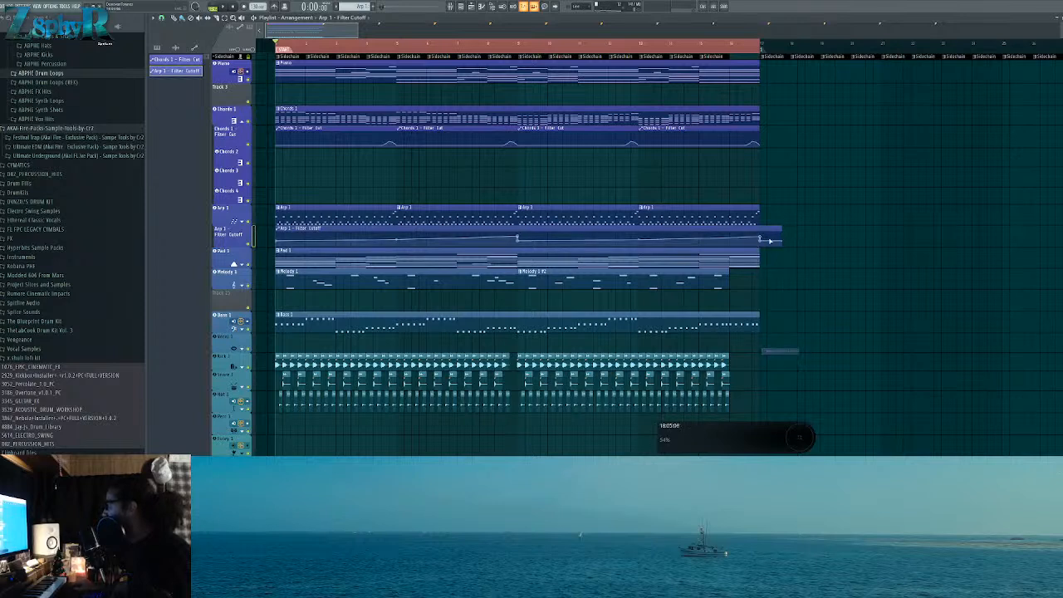
# Step: Play the section, expand the Arp 1 track group and place an enlarged filter cutoff lane directly beneath Arp 1
pyautogui.press('space')
pyautogui.click(244, 222)
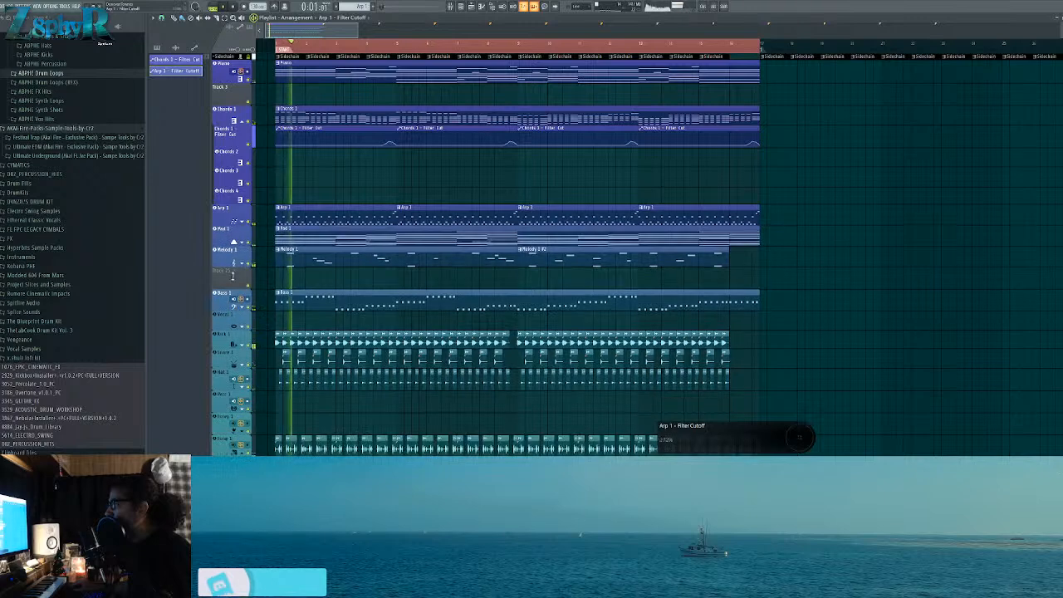
pyautogui.scroll(4, 235, 339)
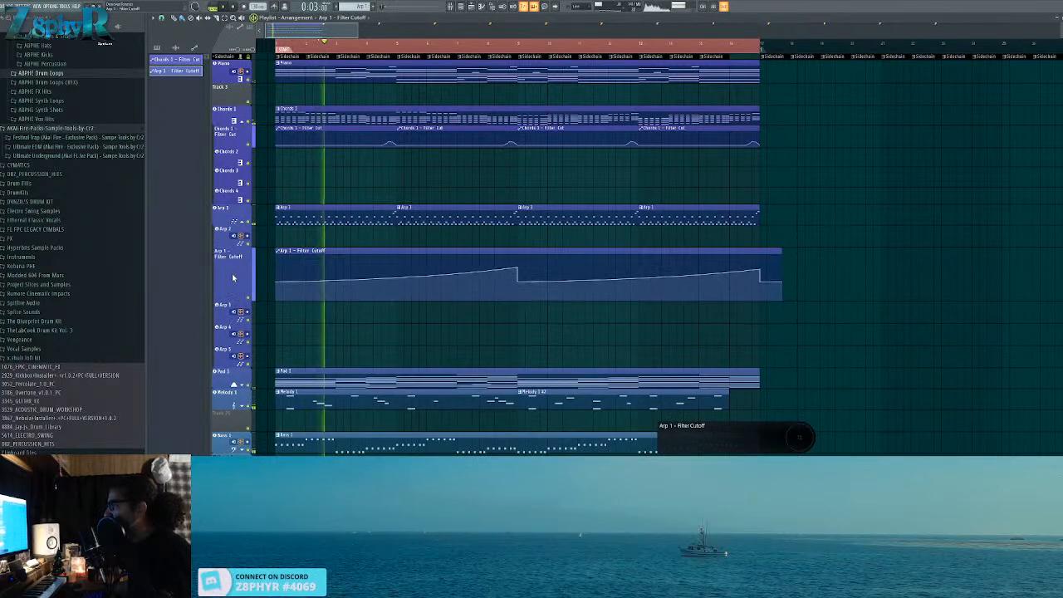
pyautogui.moveTo(233, 277); pyautogui.dragTo(233, 300)
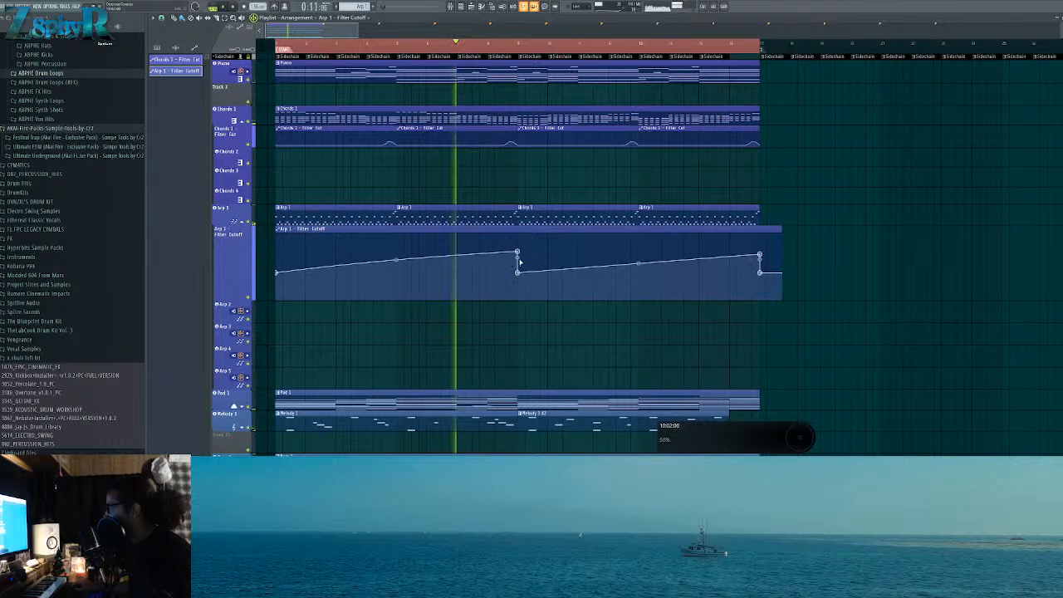
# Step: Listen through the section, reduce the height of the Arp 1 filter cutoff lane and check the Arp 1 mixer channel
pyautogui.scroll(-3, 517, 260)
pyautogui.scroll(-5, 517, 260)
pyautogui.click(248, 63)
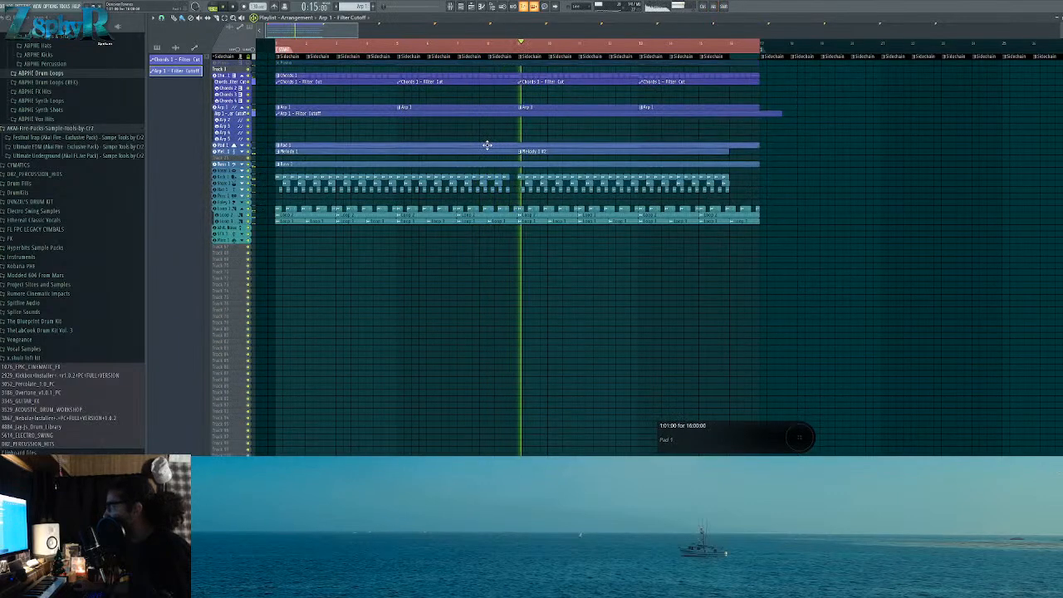
pyautogui.scroll(6, 517, 143)
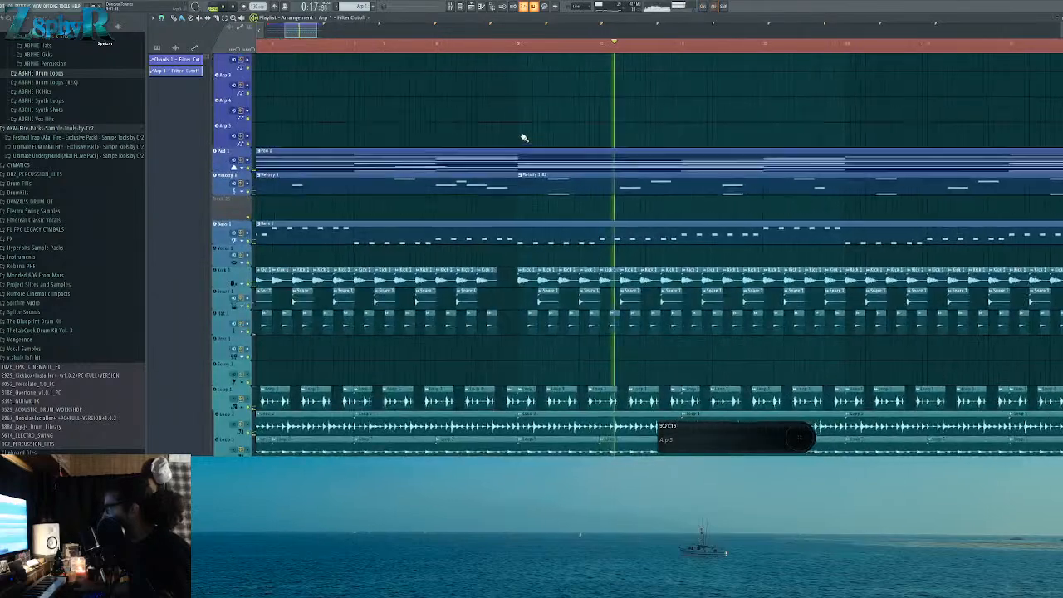
pyautogui.scroll(-2, 513, 148)
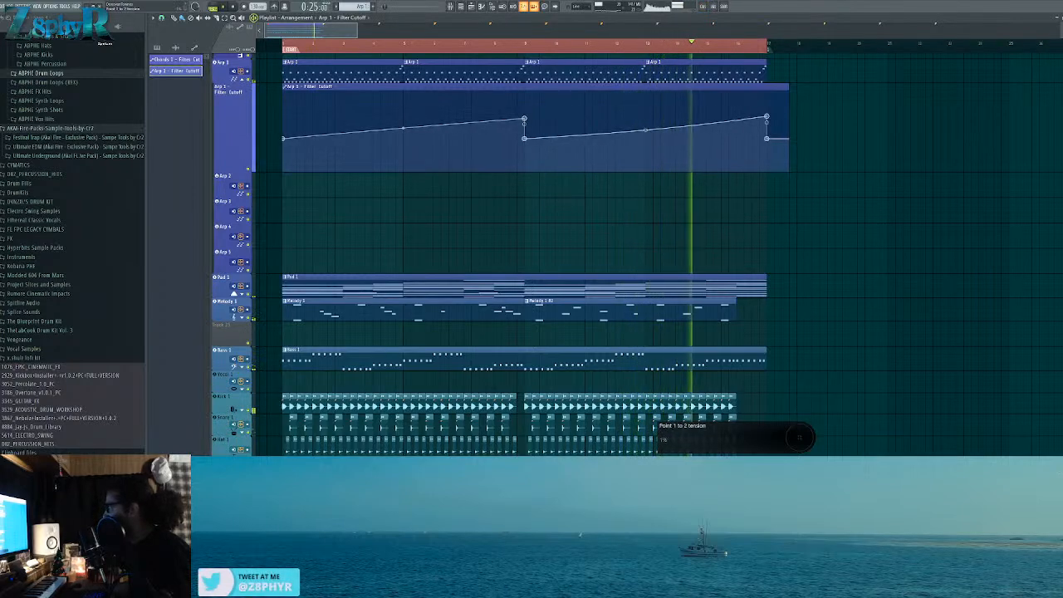
pyautogui.scroll(1, 299, 184)
pyautogui.scroll(1, 299, 184)
pyautogui.moveTo(233, 222); pyautogui.dragTo(232, 177)
pyautogui.click(451, 7)
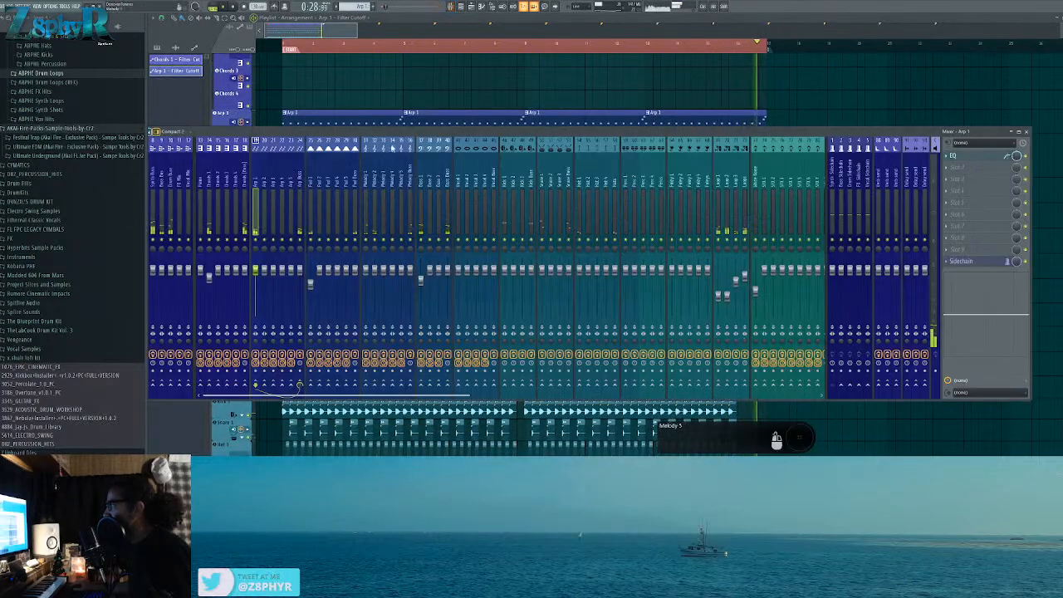
pyautogui.press('F9')
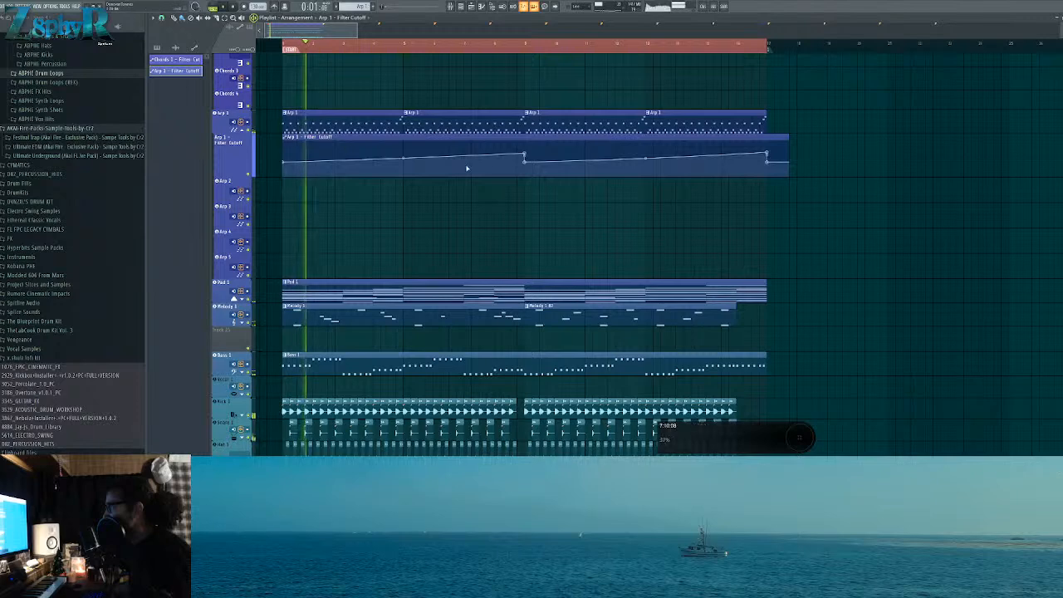
# Step: Open the Arp 1 pattern in the piano roll and select its lowest row of repeating notes
pyautogui.scroll(2, 329, 195)
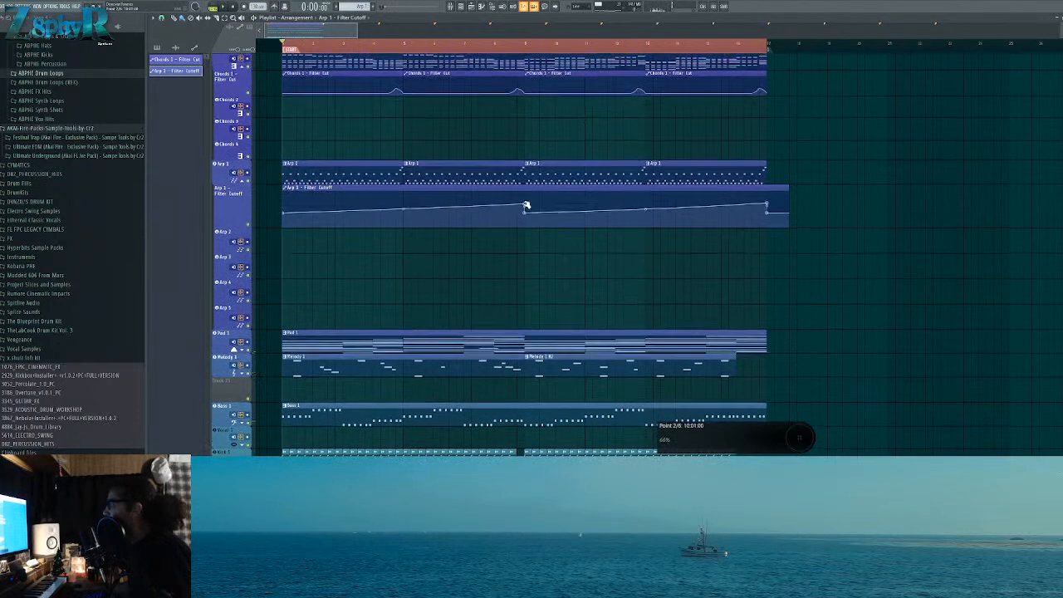
pyautogui.doubleClick(369, 170)
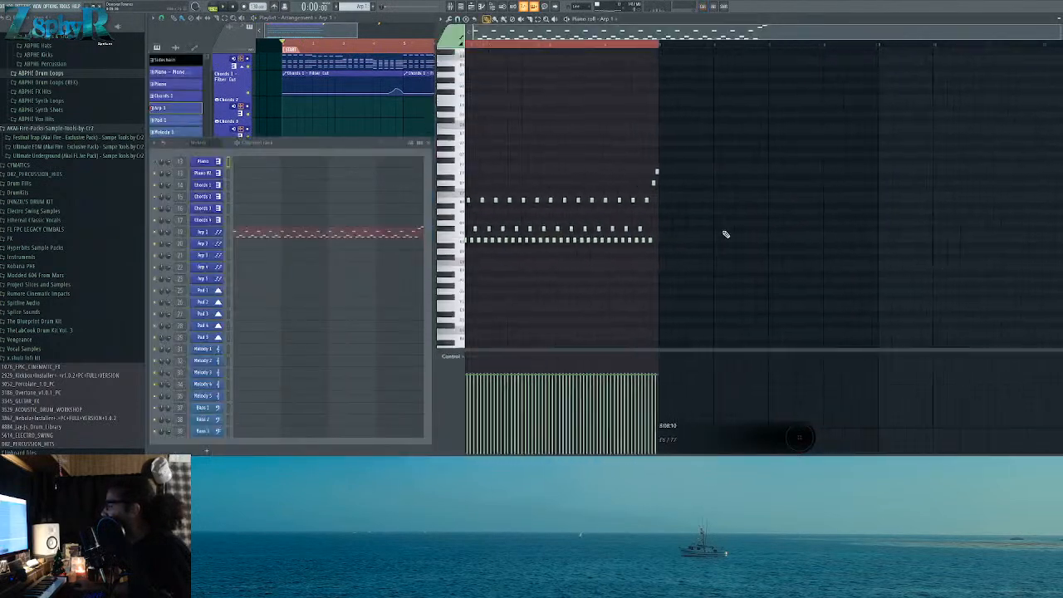
pyautogui.scroll(5, 588, 279)
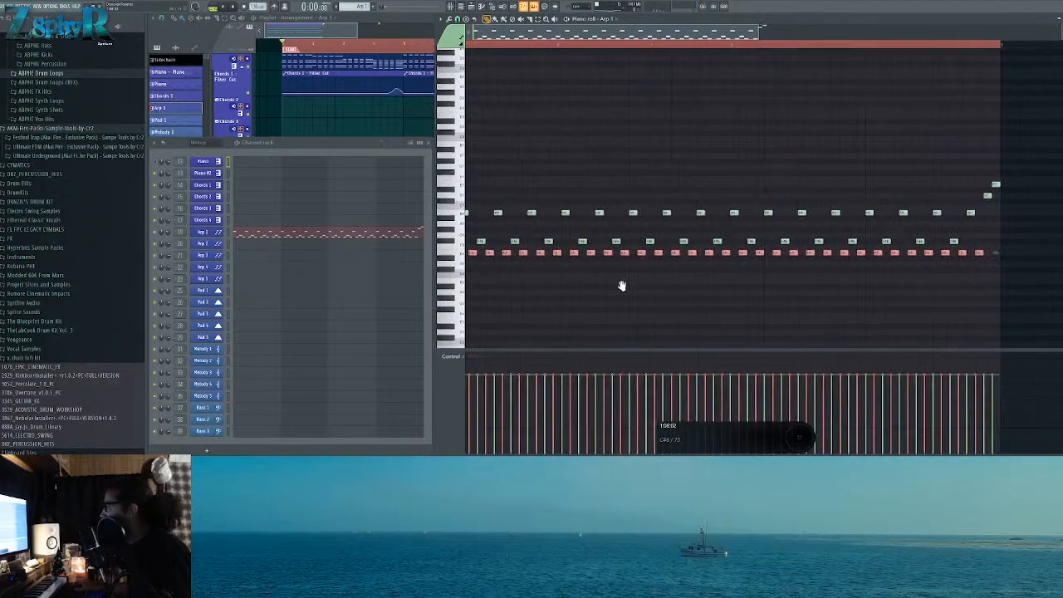
# Step: Try transposing the lowest row of Arp 1 notes up and down in semitone steps
pyautogui.hotkey('shift', 'Up')
pyautogui.hotkey('shift', 'Up')
pyautogui.hotkey('shift', 'Up')
pyautogui.hotkey('shift', 'Up')
pyautogui.hotkey('shift', 'Up')
pyautogui.hotkey('shift', 'Down')
pyautogui.hotkey('shift', 'Down')
pyautogui.hotkey('shift', 'Down')
pyautogui.hotkey('shift', 'Down')
pyautogui.hotkey('shift', 'Up')
pyautogui.hotkey('shift', 'Up')
pyautogui.hotkey('shift', 'Up')
pyautogui.hotkey('shift', 'Up')
pyautogui.hotkey('shift', 'Up')
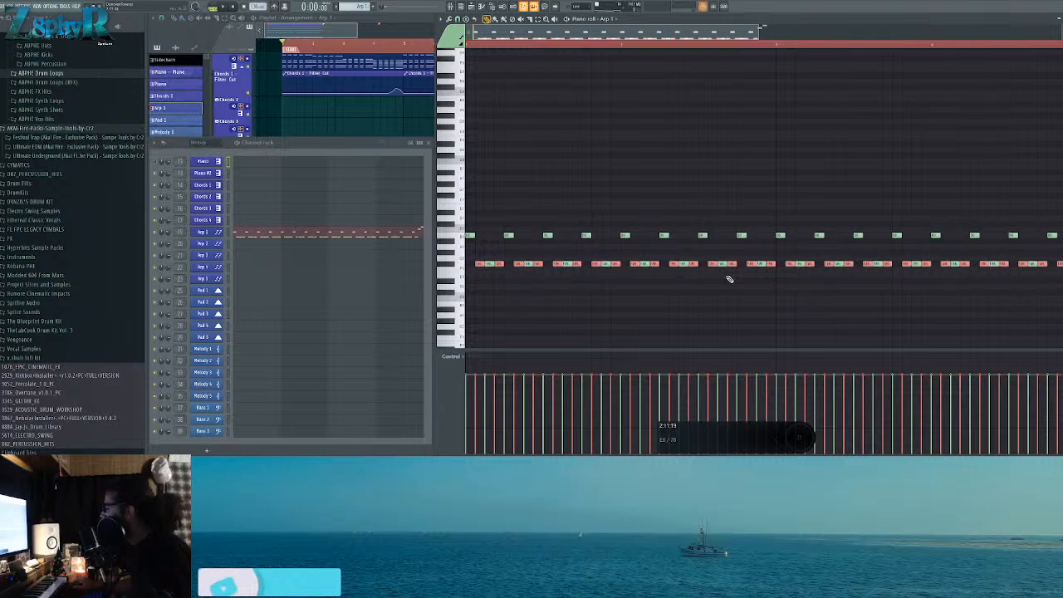
pyautogui.hotkey('shift', 'Down')
pyautogui.hotkey('shift', 'Down')
pyautogui.hotkey('shift', 'Down')
pyautogui.hotkey('shift', 'Down')
pyautogui.hotkey('shift', 'Down')
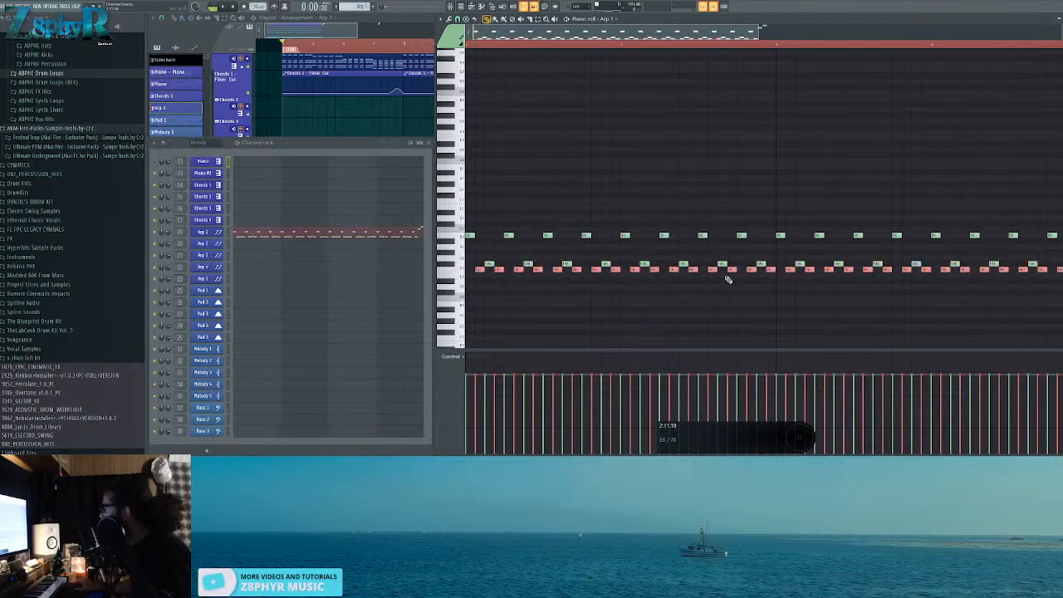
pyautogui.hotkey('ctrl', 'd')
pyautogui.press('space')
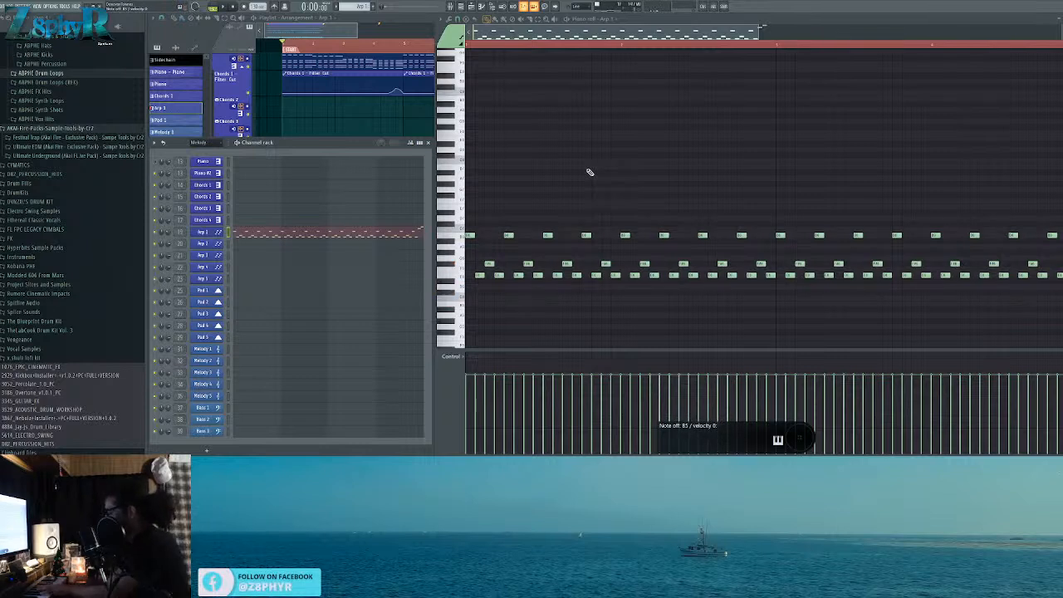
# Step: Reshape the first four Arp 1 notes into a descending figure and delete all the notes after them
pyautogui.moveTo(479, 276); pyautogui.dragTo(481, 264)
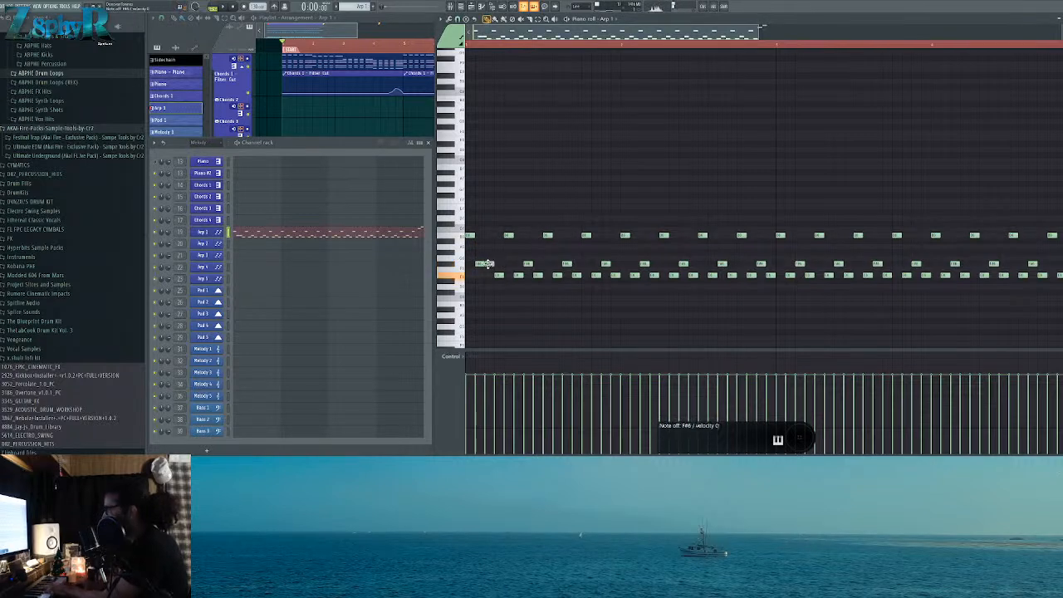
pyautogui.moveTo(499, 276); pyautogui.dragTo(499, 288)
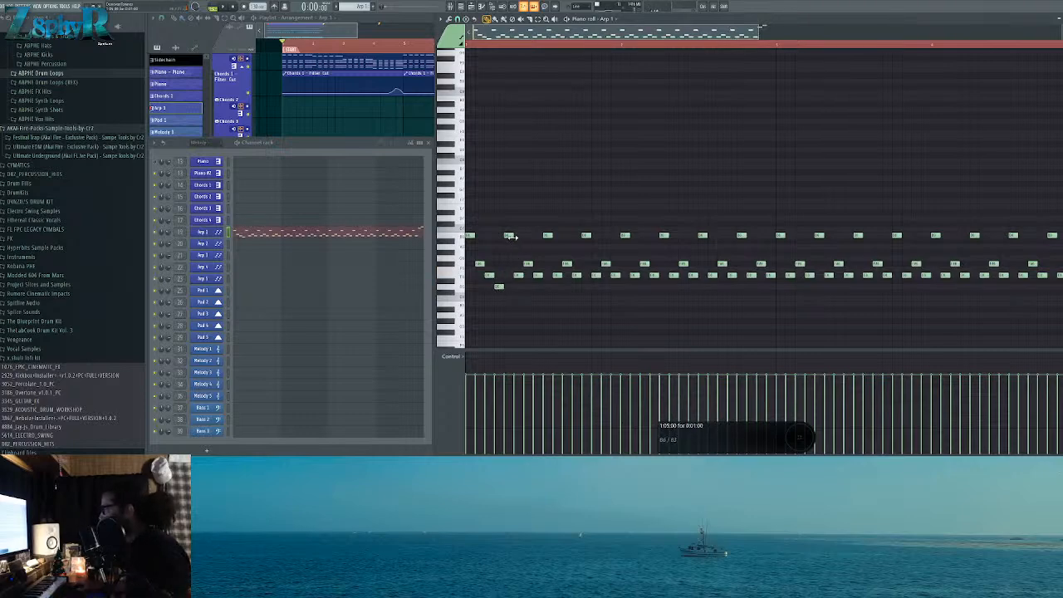
pyautogui.scroll(-2, 510, 234)
pyautogui.moveTo(844, 164); pyautogui.dragTo(490, 285)
pyautogui.press('Delete')
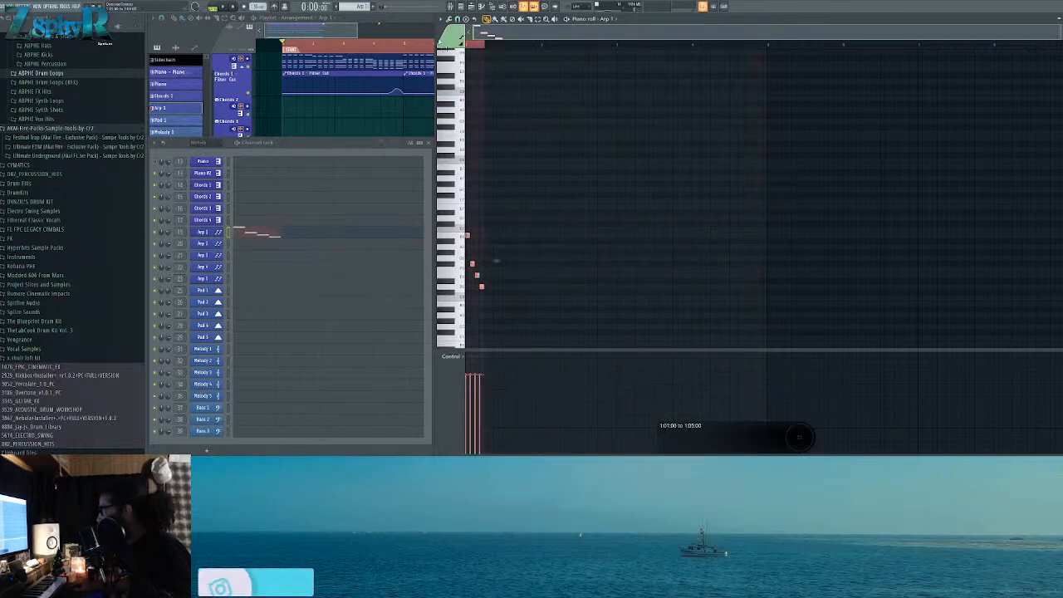
# Step: Duplicate the four-note descending figure 15 times to fill the whole Arp 1 pattern
pyautogui.hotkey('ctrl', 'b')
pyautogui.hotkey('ctrl', 'b')
pyautogui.hotkey('ctrl', 'b')
pyautogui.hotkey('ctrl', 'b')
pyautogui.hotkey('ctrl', 'b')
pyautogui.hotkey('ctrl', 'b')
pyautogui.hotkey('ctrl', 'b')
pyautogui.hotkey('ctrl', 'b')
pyautogui.hotkey('ctrl', 'b')
pyautogui.hotkey('ctrl', 'b')
pyautogui.hotkey('ctrl', 'b')
pyautogui.hotkey('ctrl', 'b')
pyautogui.hotkey('ctrl', 'b')
pyautogui.hotkey('ctrl', 'b')
pyautogui.hotkey('ctrl', 'b')
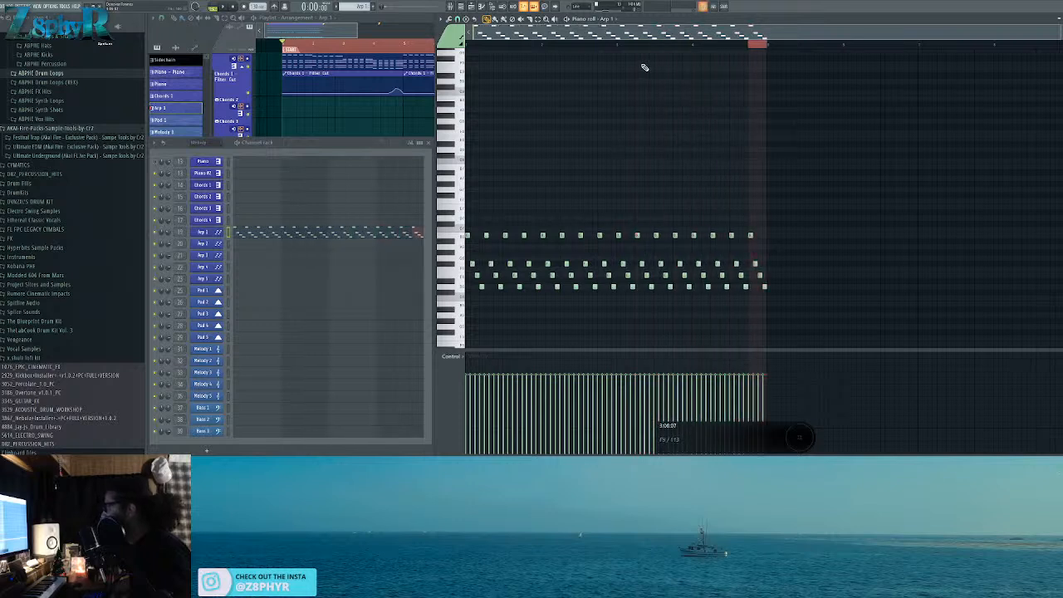
# Step: Play the section and raise the last two notes of the Arp 1 pattern by an octave
pyautogui.press('space')
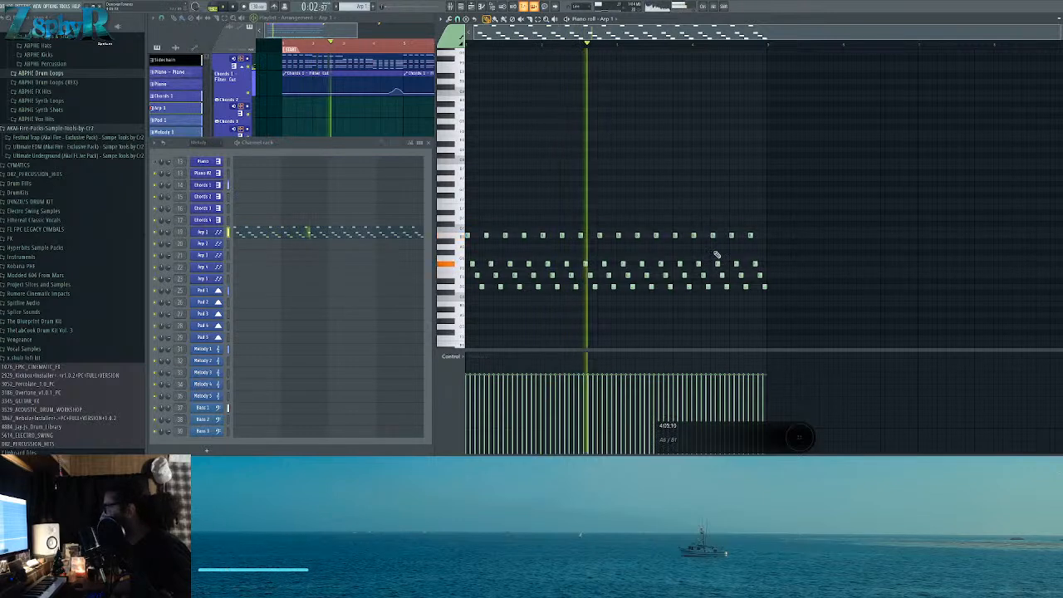
pyautogui.moveTo(761, 245); pyautogui.dragTo(772, 298)
pyautogui.hotkey('ctrl', 'Up')
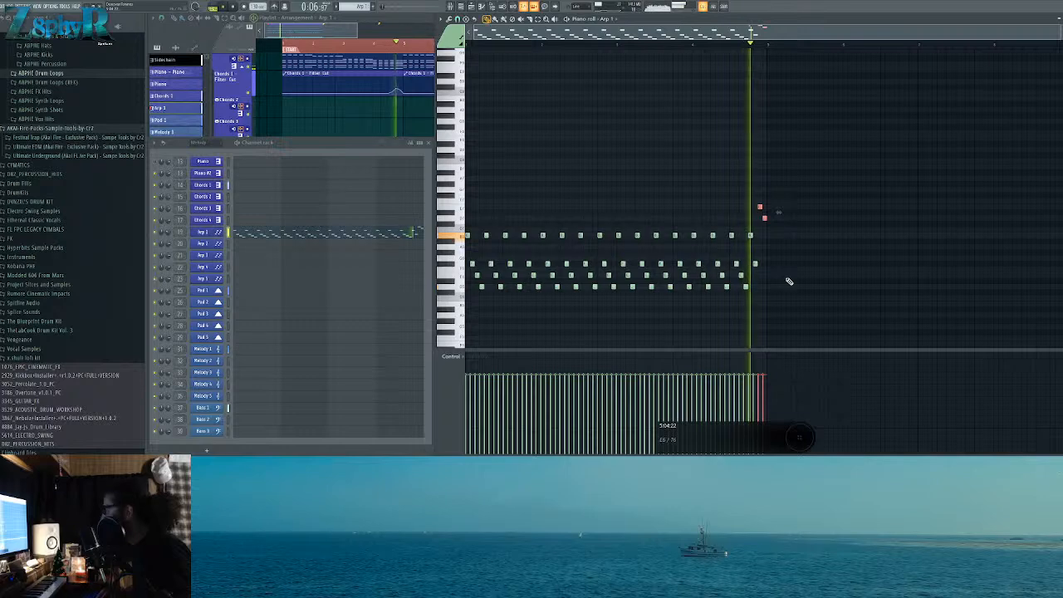
pyautogui.keyDown('ctrl'); pyautogui.click(787, 279); pyautogui.keyUp('ctrl')
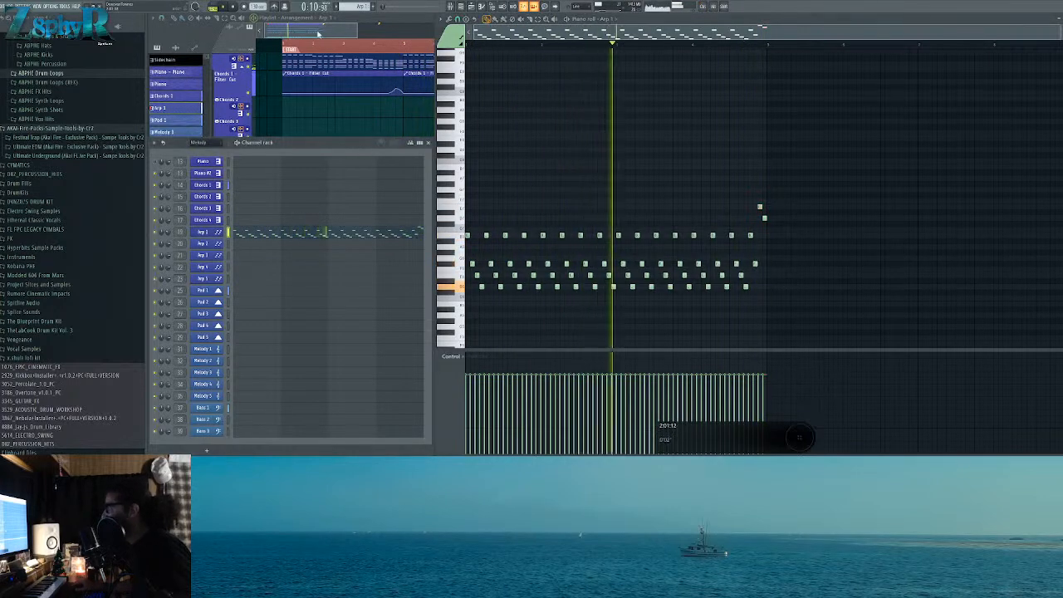
# Step: Replace the first Melody 1 clip in the playlist with a copy of the Melody 1 #2 clip
pyautogui.click(318, 19)
pyautogui.scroll(-3, 354, 214)
pyautogui.scroll(-2, 356, 218)
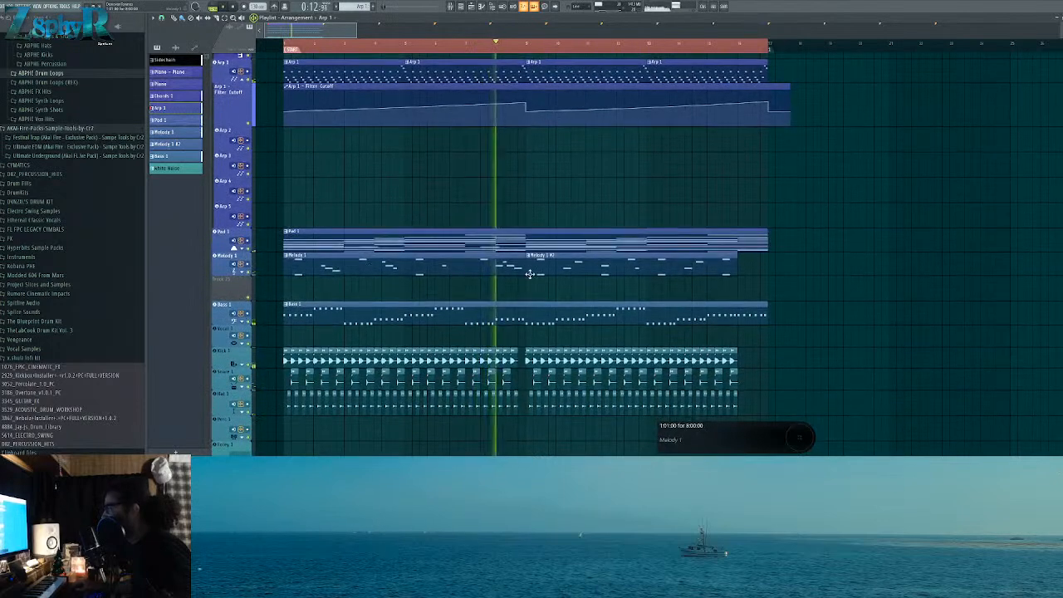
pyautogui.click(555, 262)
pyautogui.moveTo(556, 262); pyautogui.dragTo(322, 271)
pyautogui.keyDown('ctrl'); pyautogui.click(353, 209); pyautogui.keyUp('ctrl')
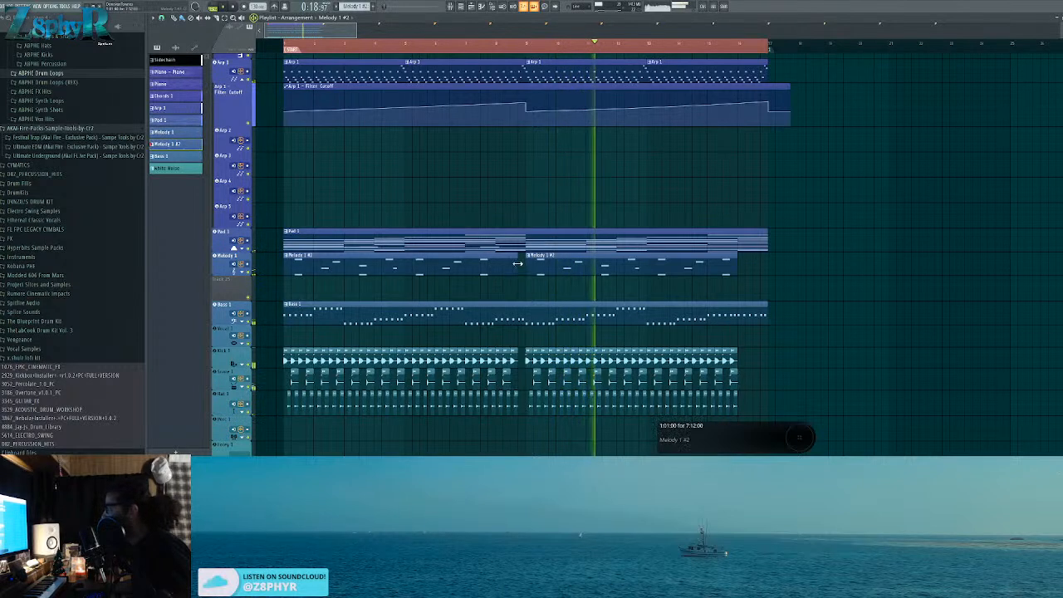
# Step: Extend the Melody 1 #2 clips so they fill both halves of the 16-bar section without gaps
pyautogui.click(758, 263)
pyautogui.rightClick(752, 264)
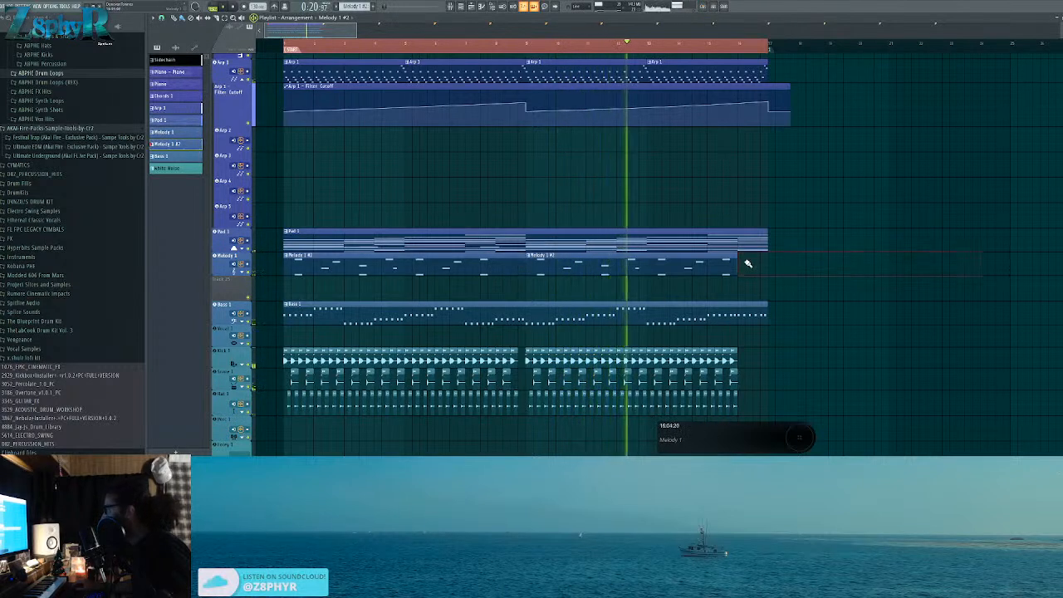
pyautogui.moveTo(738, 260); pyautogui.dragTo(772, 262)
pyautogui.scroll(3, 534, 219)
pyautogui.scroll(-3, 506, 214)
pyautogui.scroll(-2, 494, 204)
pyautogui.scroll(4, 480, 197)
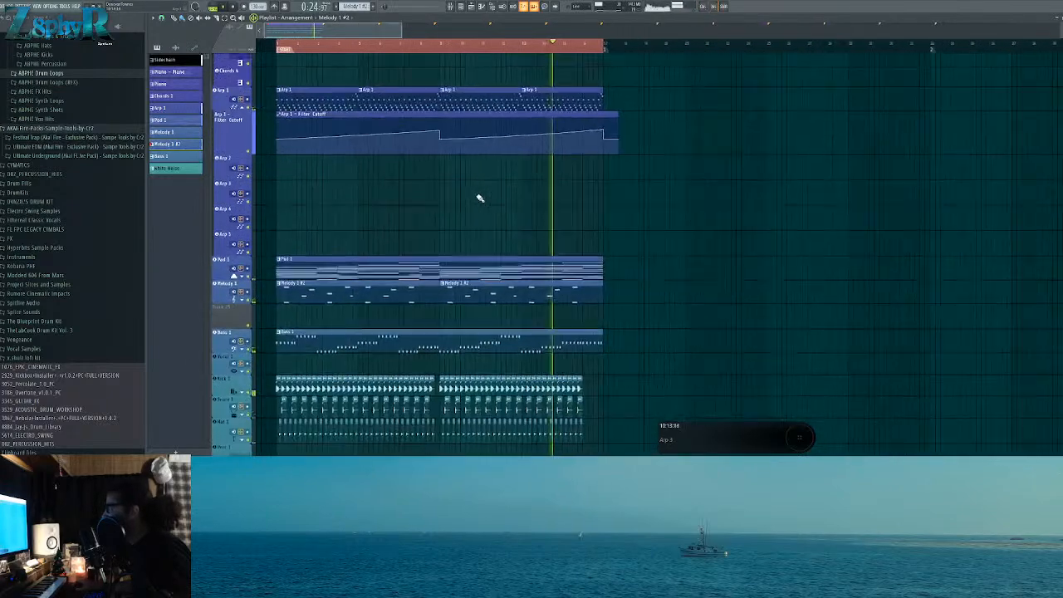
pyautogui.scroll(3, 473, 168)
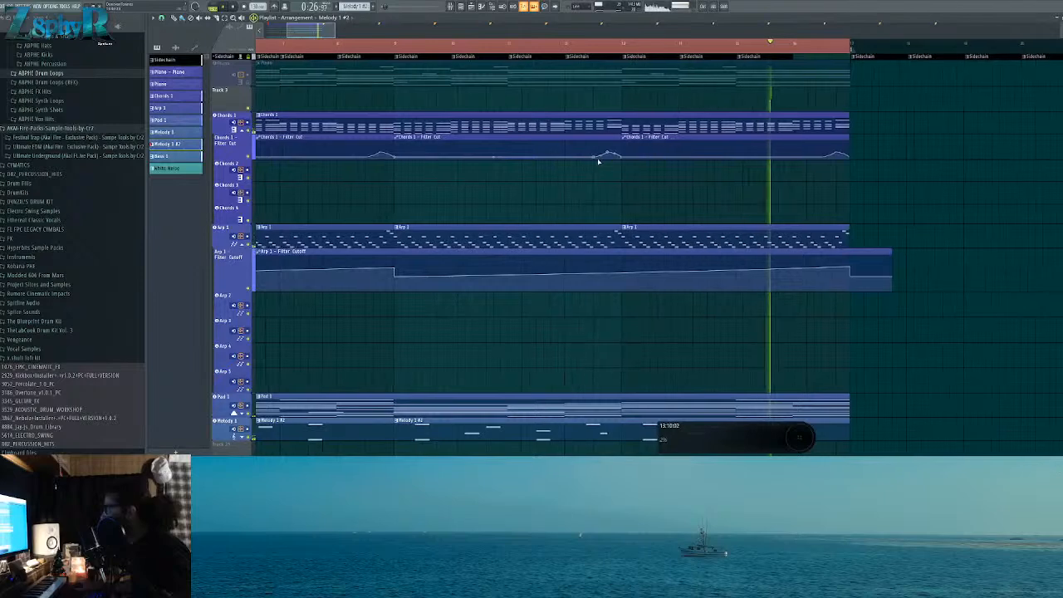
# Step: Enlarge the Chords 1 filter cutoff lane, try changing the automation point before the peak, and undo the point edits
pyautogui.moveTo(235, 157); pyautogui.dragTo(235, 191)
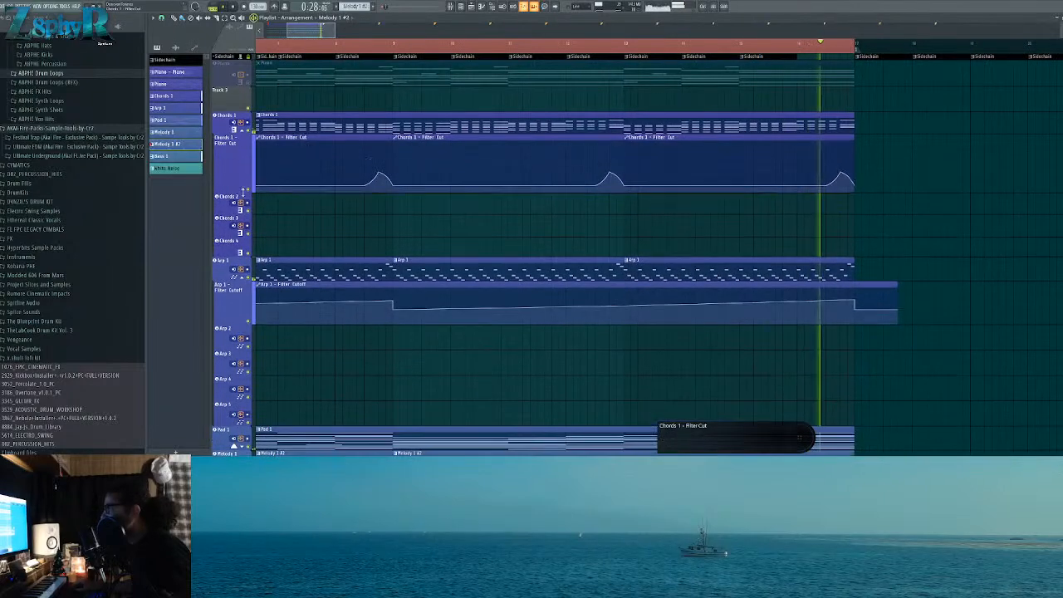
pyautogui.rightClick(596, 185)
pyautogui.click(607, 196)
pyautogui.hotkey('ctrl', 'z')
pyautogui.hotkey('ctrl', 'z')
pyautogui.hotkey('ctrl', 'z')
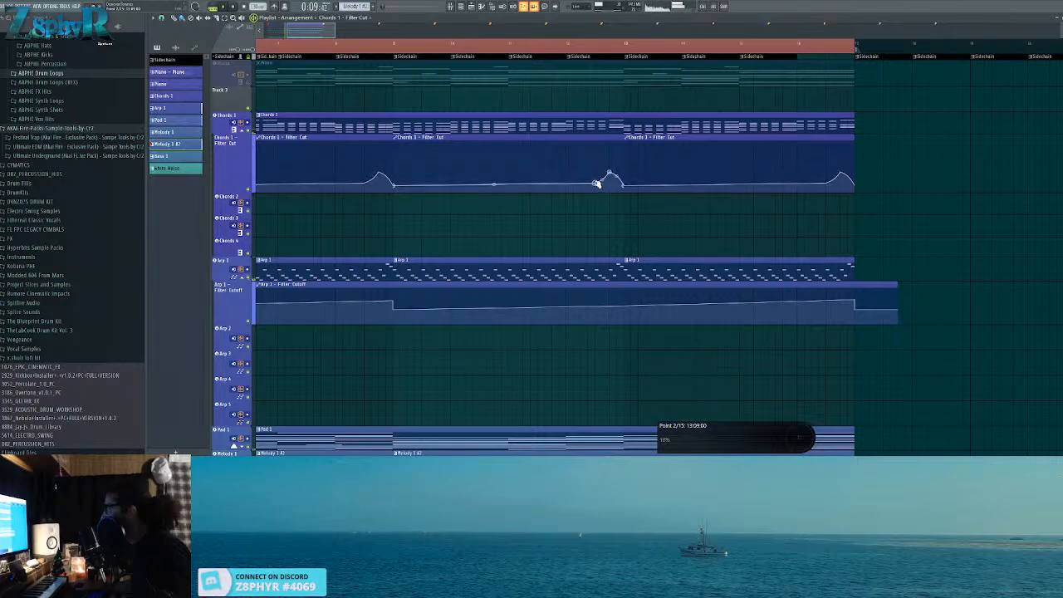
# Step: Copy the value of the Chords 1 filter cutoff point before the peak onto the clip's first point
pyautogui.rightClick(596, 183)
pyautogui.click(610, 288)
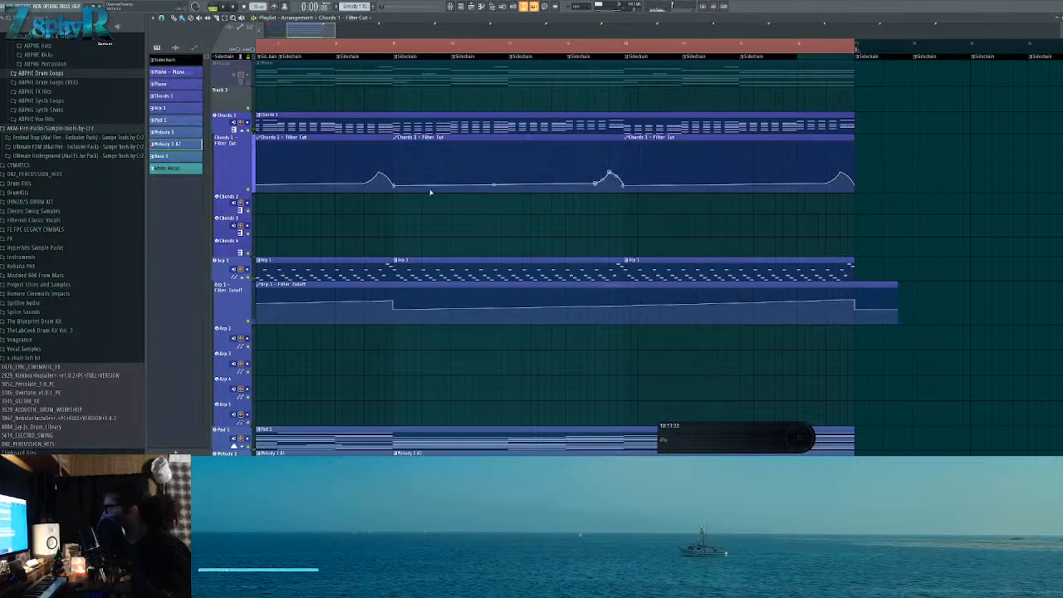
pyautogui.rightClick(396, 186)
pyautogui.click(424, 297)
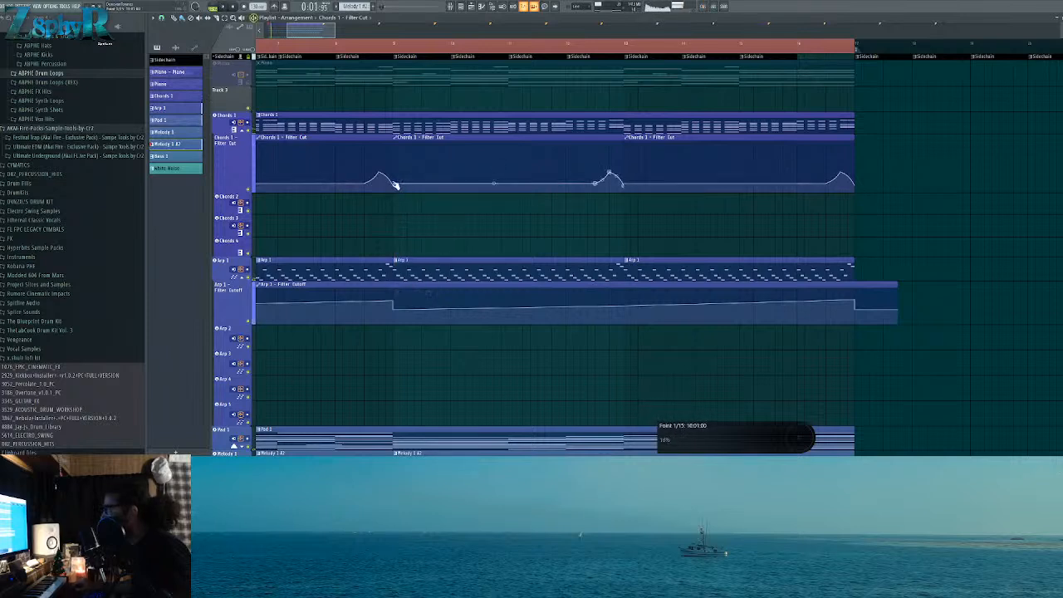
# Step: Match the Chords 1 filter cutoff clip's start, pre-peak and end points to one slightly lower level, and make the lane small again
pyautogui.moveTo(236, 194); pyautogui.dragTo(237, 245)
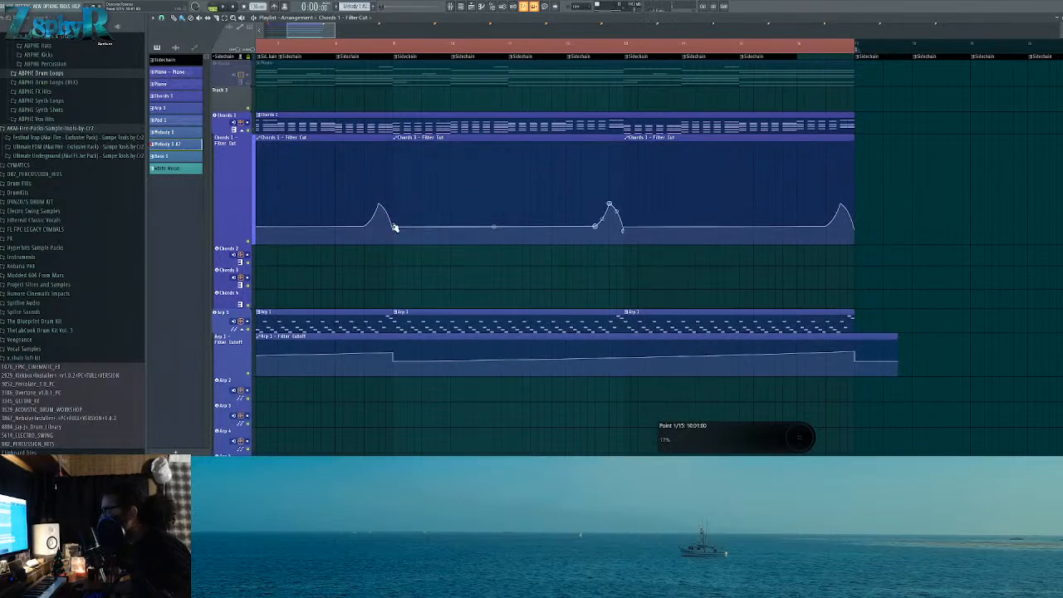
pyautogui.moveTo(394, 228); pyautogui.dragTo(396, 230)
pyautogui.rightClick(396, 228)
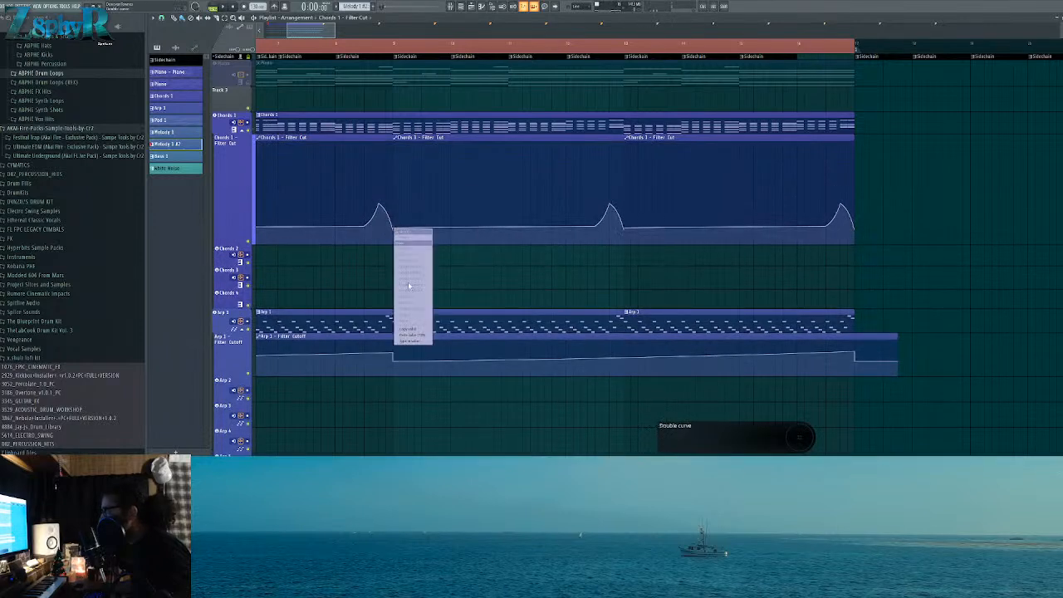
pyautogui.click(409, 334)
pyautogui.rightClick(597, 227)
pyautogui.click(628, 268)
pyautogui.rightClick(624, 238)
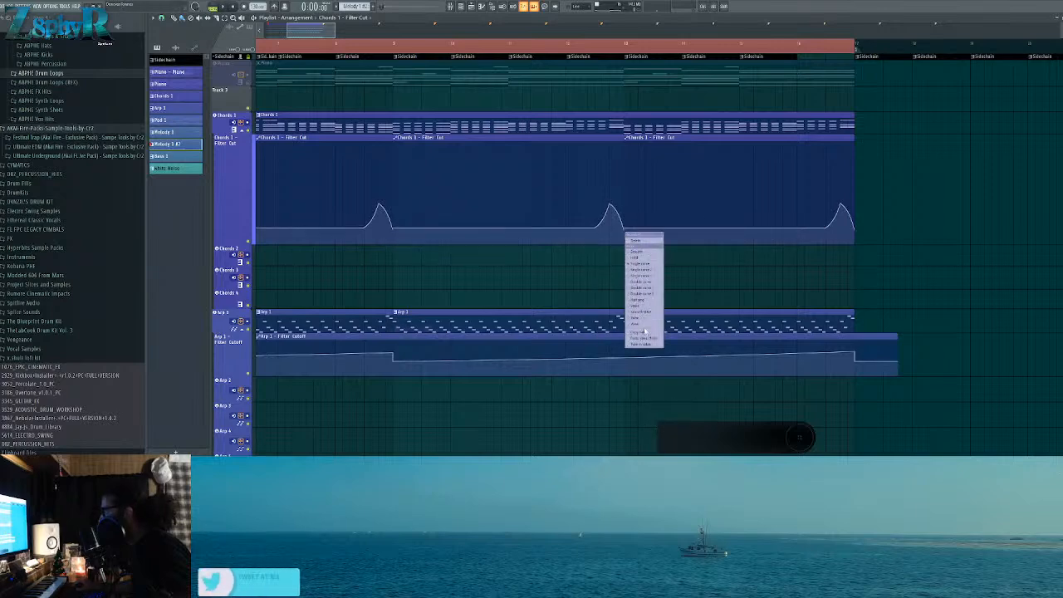
pyautogui.click(647, 326)
pyautogui.scroll(-6, 634, 264)
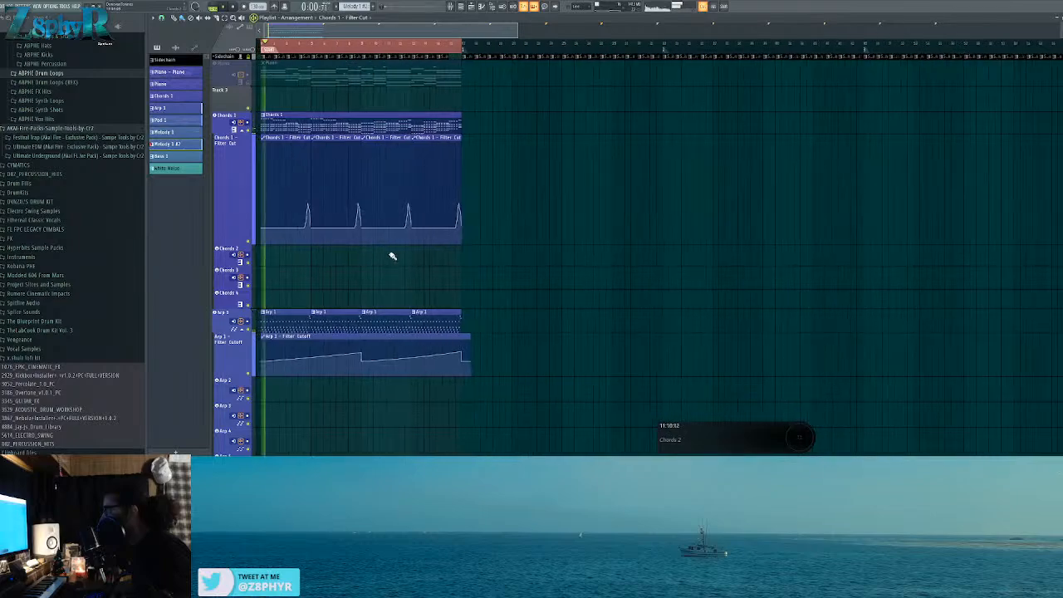
pyautogui.moveTo(228, 244); pyautogui.dragTo(229, 174)
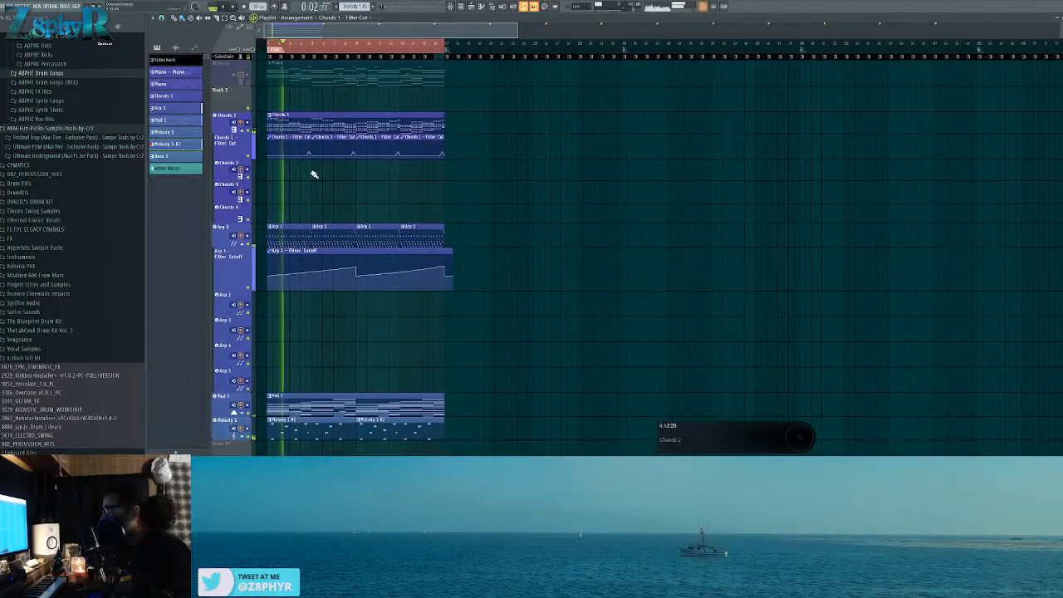
# Step: Check the Arp 1 filter cutoff automation during playback, stop, and examine the Melody 1 #2 notes in the piano roll
pyautogui.scroll(5, 313, 185)
pyautogui.scroll(-1, 352, 225)
pyautogui.click(292, 252)
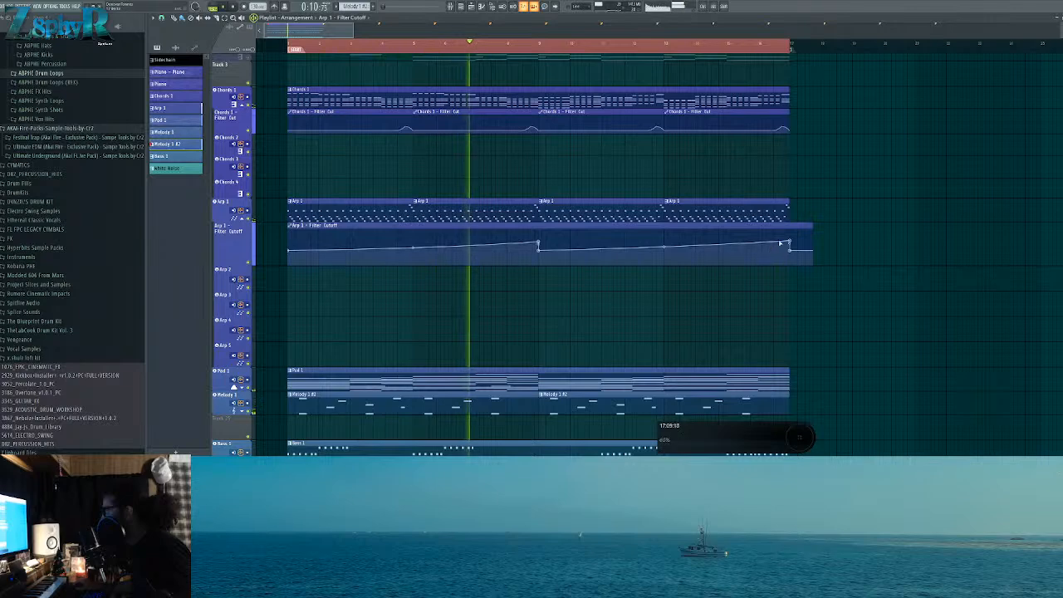
pyautogui.press('space')
pyautogui.scroll(-3, 415, 245)
pyautogui.scroll(-3, 413, 268)
pyautogui.doubleClick(330, 161)
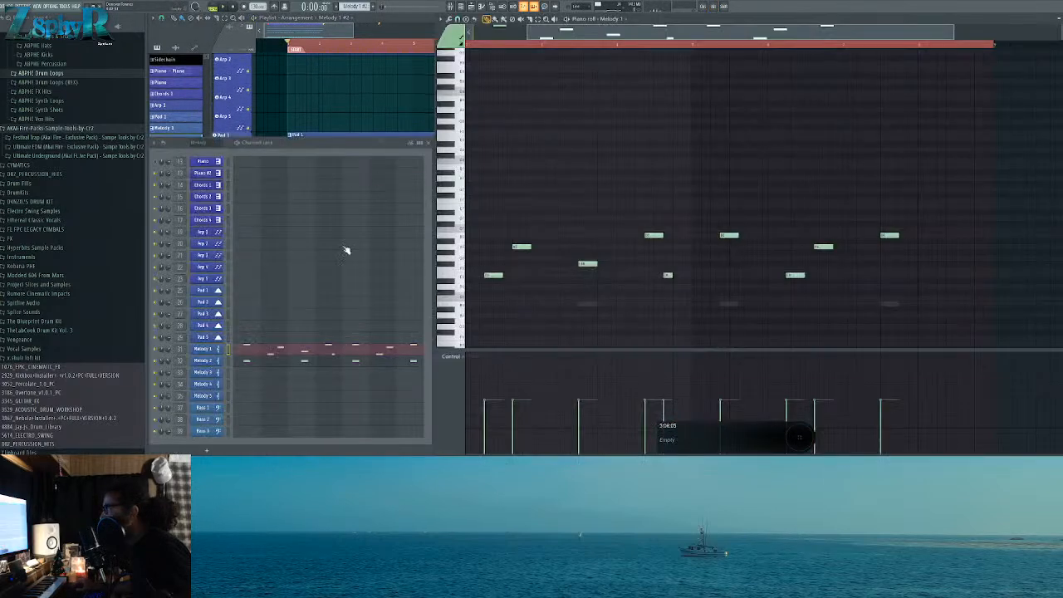
pyautogui.doubleClick(244, 354)
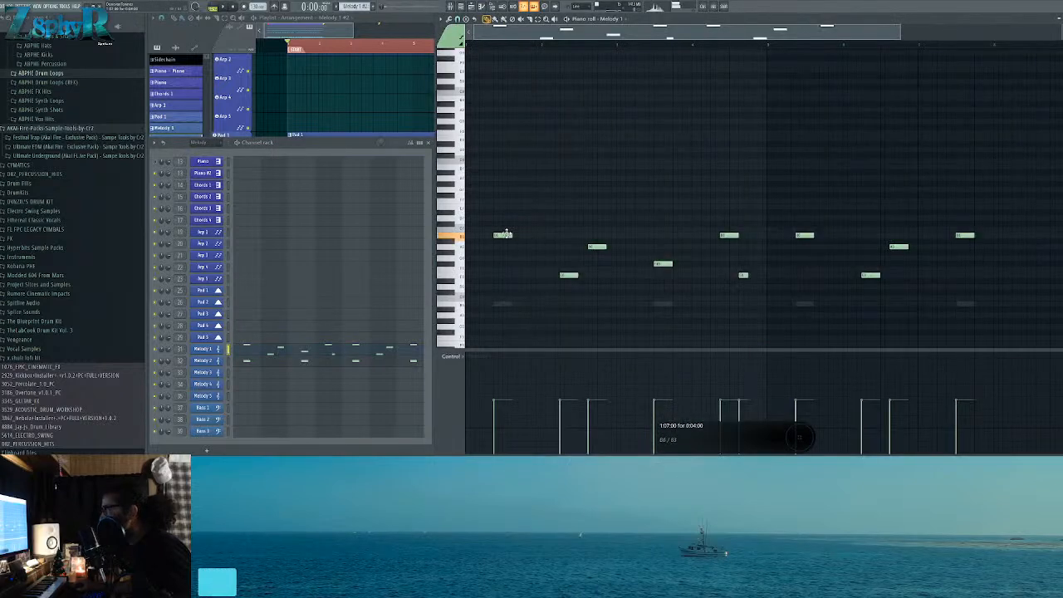
# Step: Move the low cut higher and adjust the middle bands in the EQ on the Melody 1 mixer channel while the section plays
pyautogui.click(202, 348)
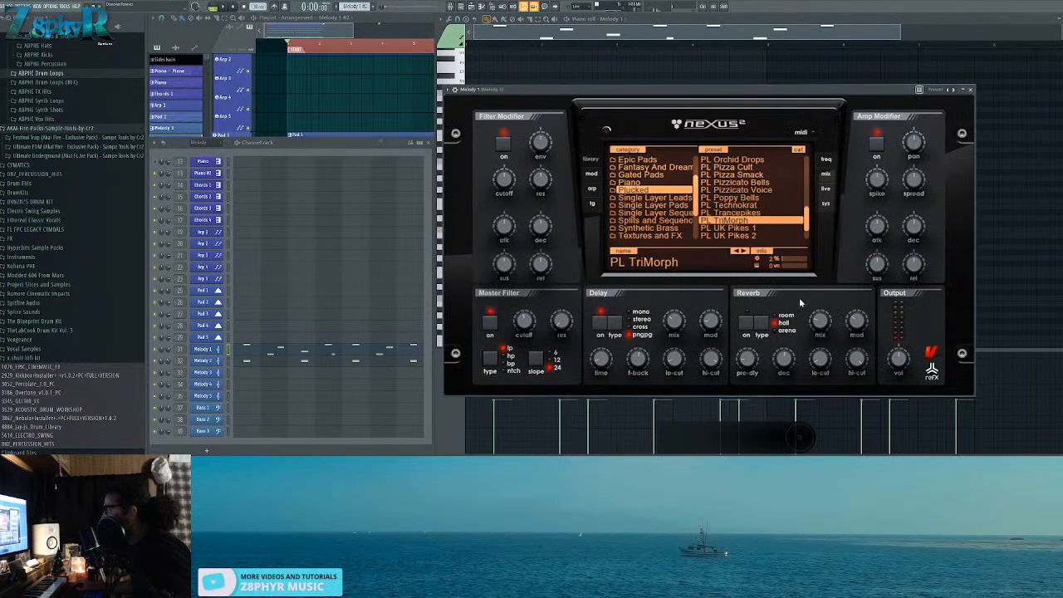
pyautogui.doubleClick(180, 348)
pyautogui.press('space')
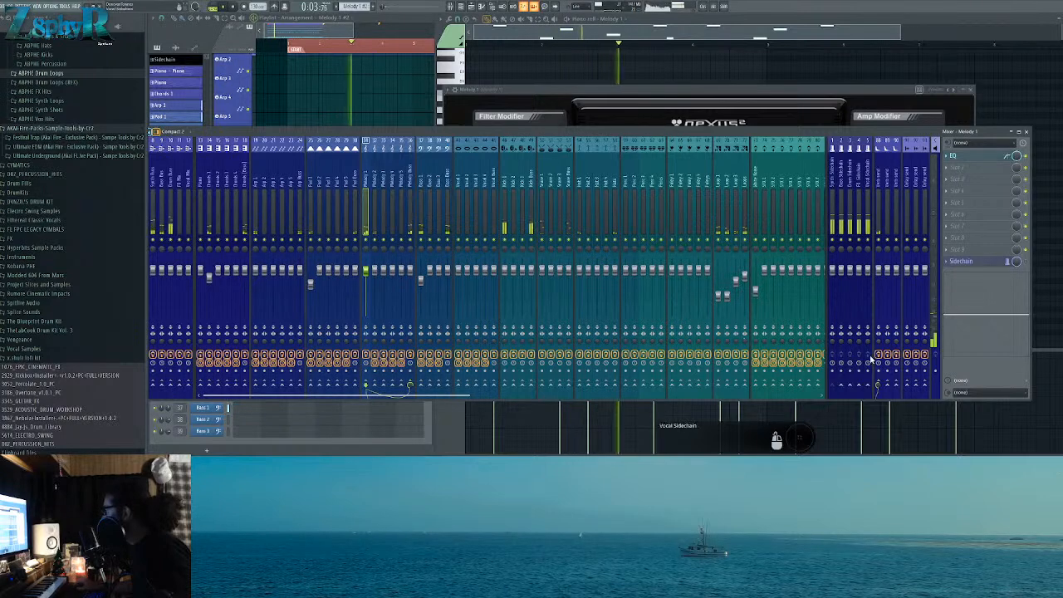
pyautogui.click(978, 157)
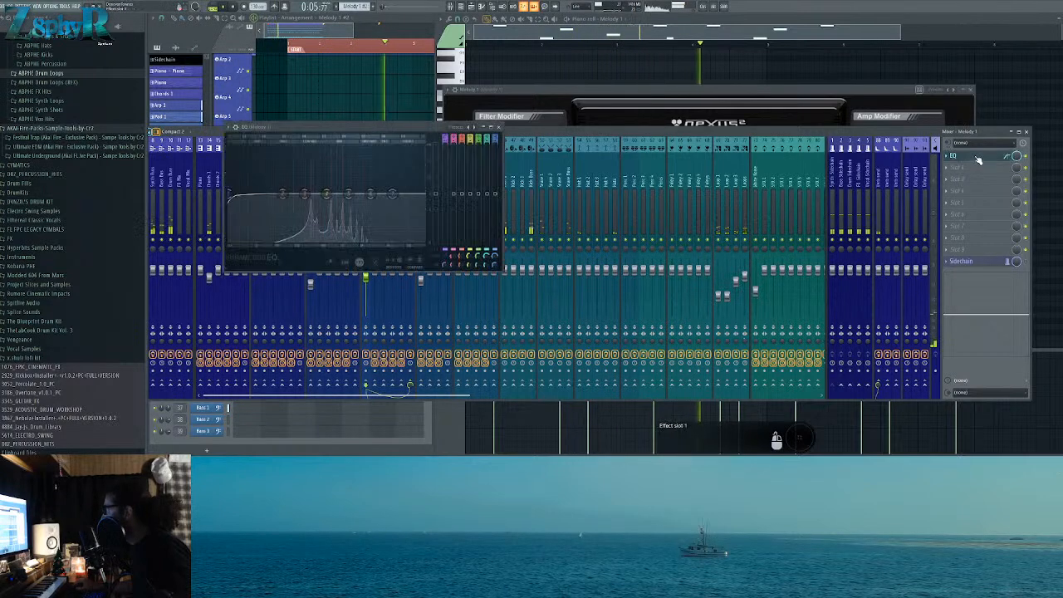
pyautogui.moveTo(230, 194); pyautogui.dragTo(310, 195)
pyautogui.moveTo(305, 194); pyautogui.dragTo(306, 199)
pyautogui.moveTo(370, 193); pyautogui.dragTo(389, 190)
pyautogui.moveTo(377, 186); pyautogui.dragTo(342, 189)
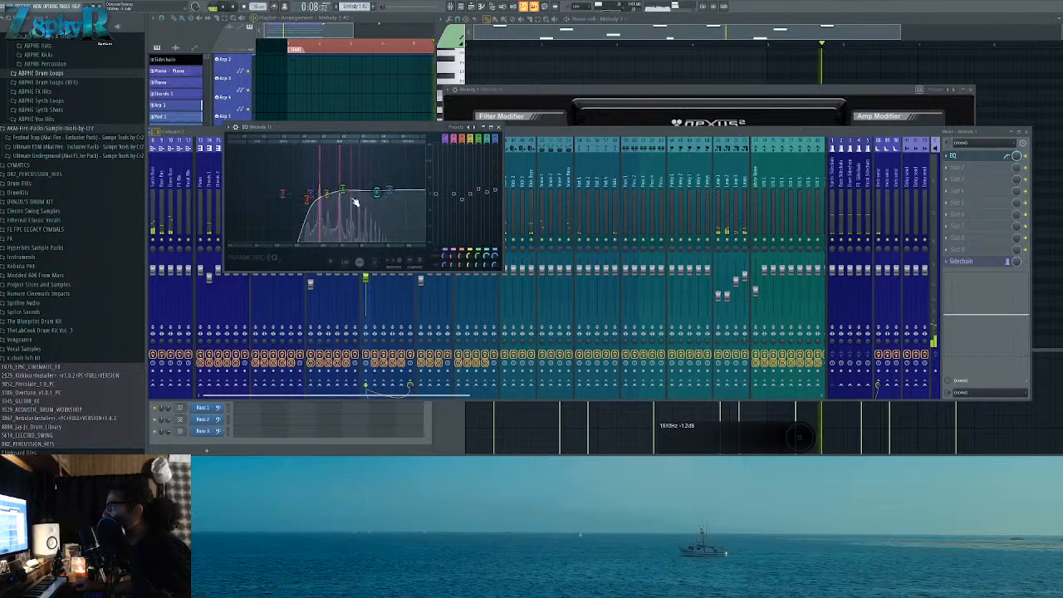
pyautogui.click(500, 129)
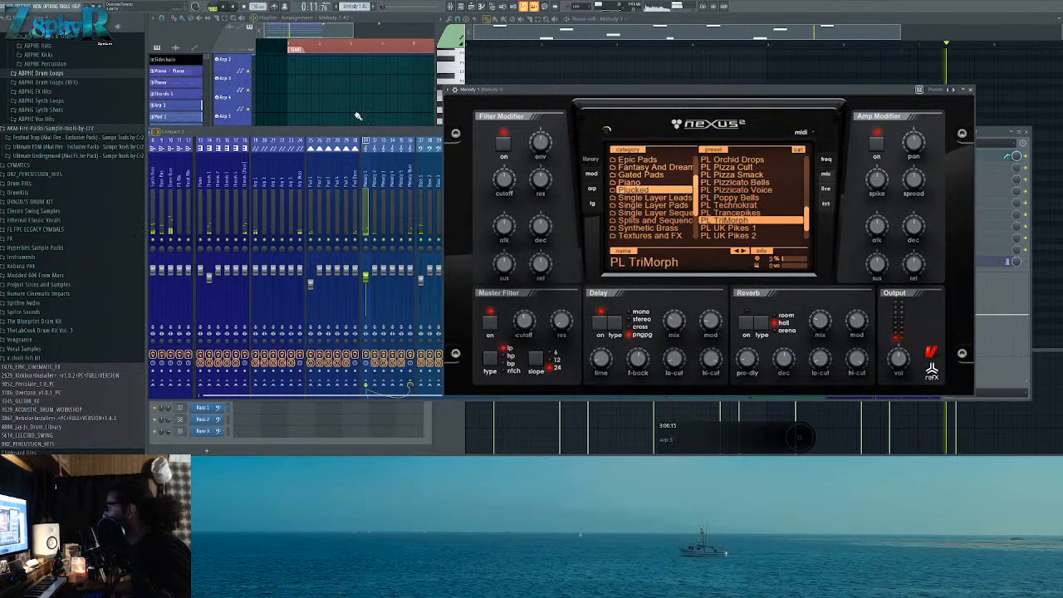
pyautogui.press('F12')
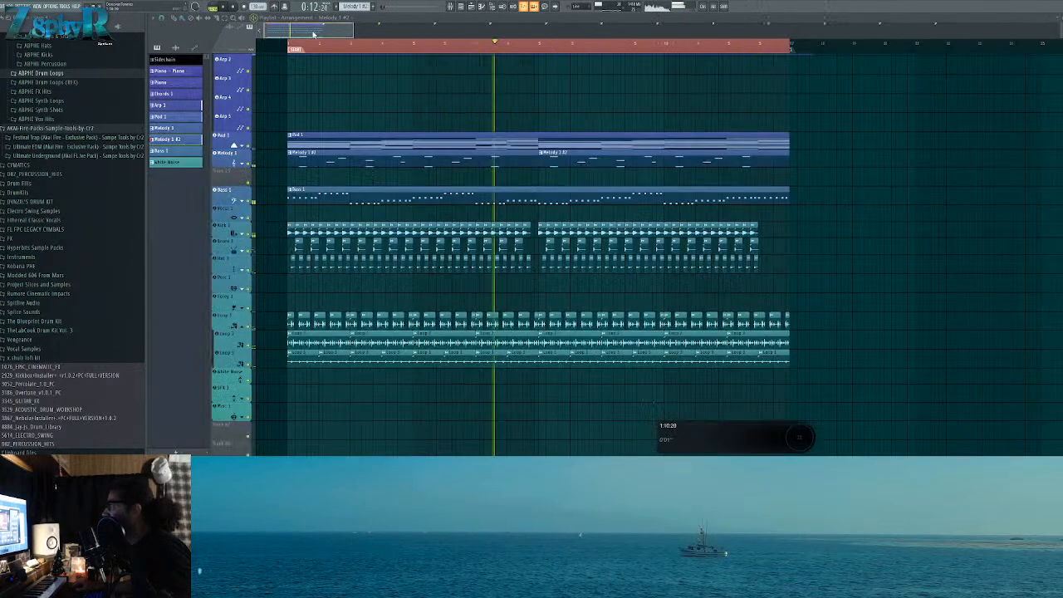
# Step: Review the Melody 1 #2 pattern in the piano roll during playback, stop, and return to the arp tracks in the playlist
pyautogui.doubleClick(494, 163)
pyautogui.scroll(-1, 664, 179)
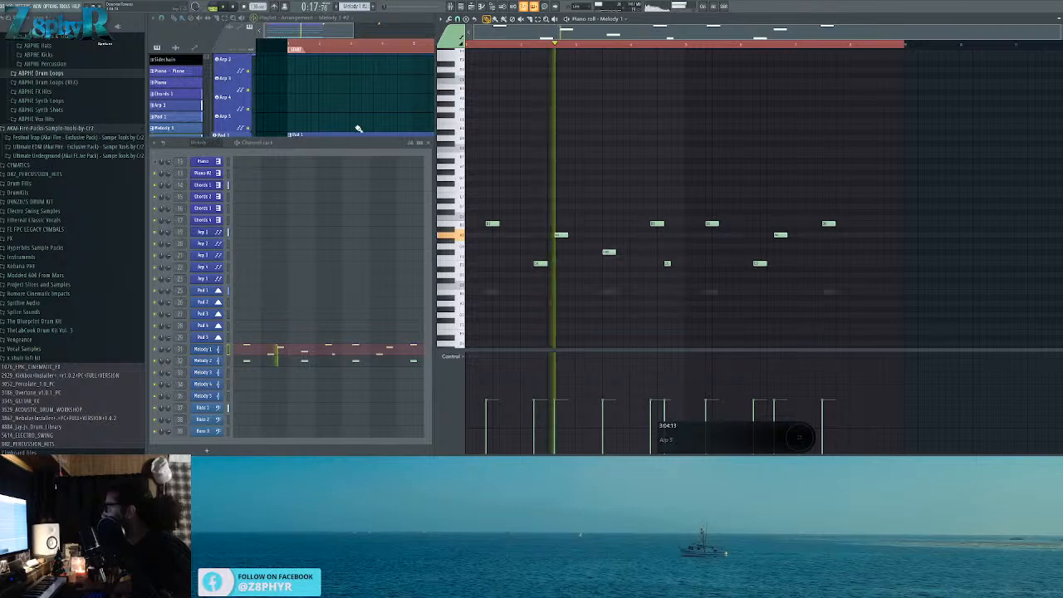
pyautogui.rightClick(322, 121)
pyautogui.press('space')
pyautogui.scroll(4, 299, 166)
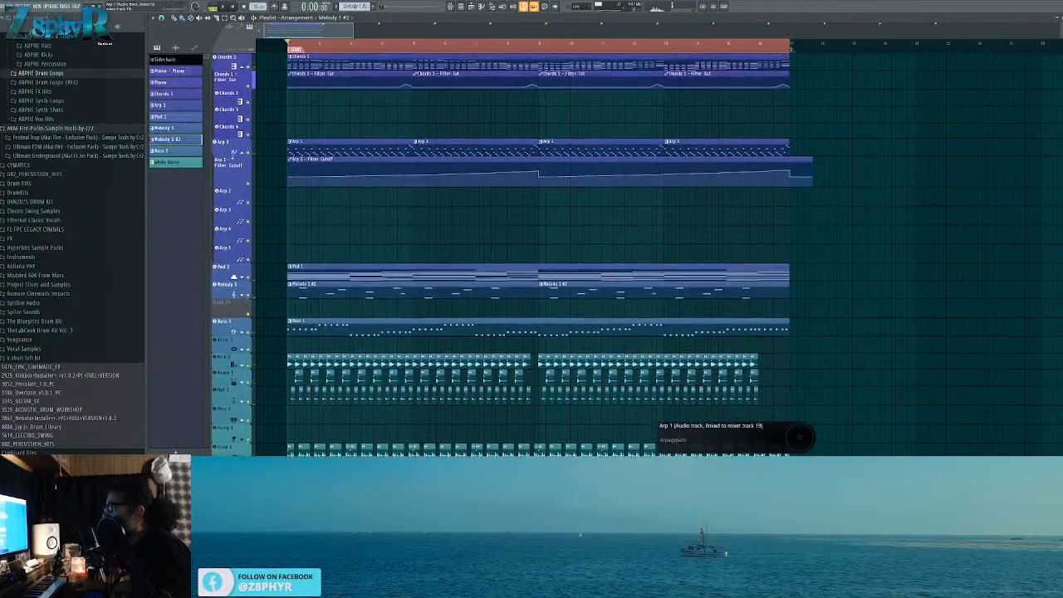
# Step: Copy the four Arp 1 clips onto the Arp 2 track at the same position and deselect them
pyautogui.click(288, 147)
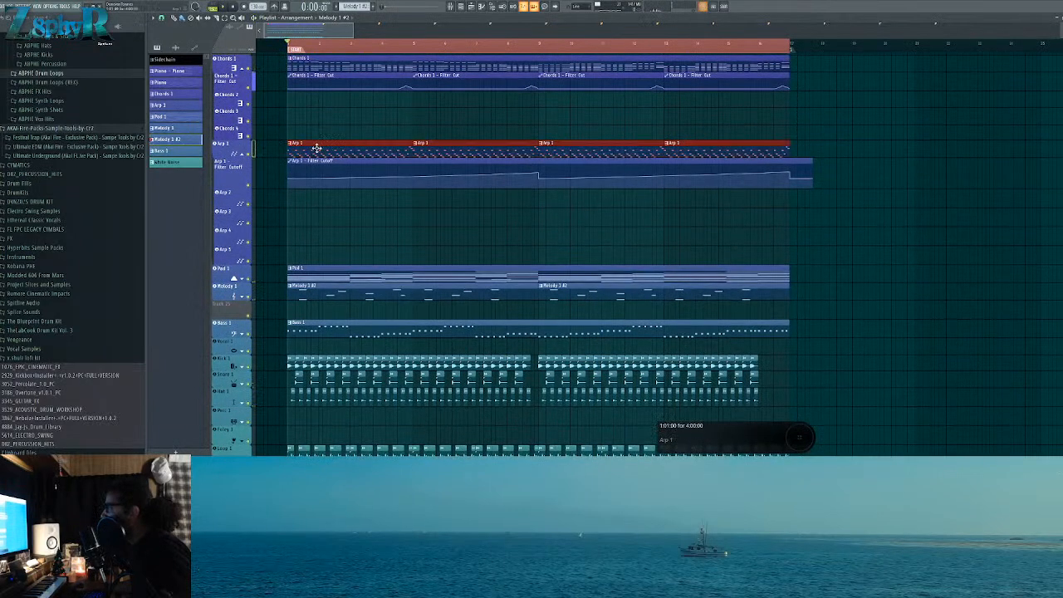
pyautogui.moveTo(290, 204); pyautogui.dragTo(304, 207)
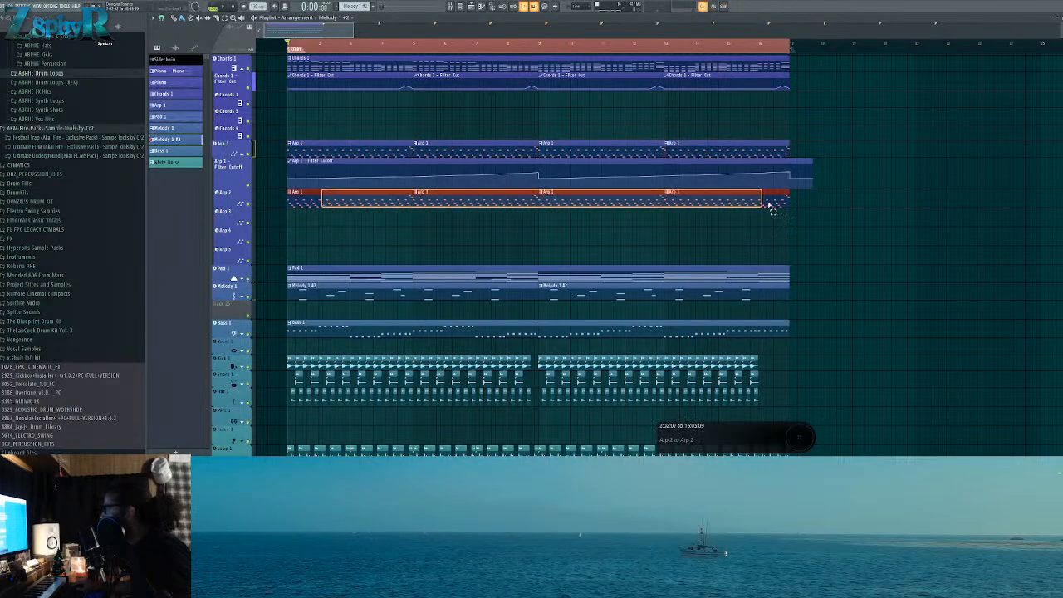
pyautogui.moveTo(742, 203); pyautogui.dragTo(745, 204)
pyautogui.hotkey('ctrl', 'd')
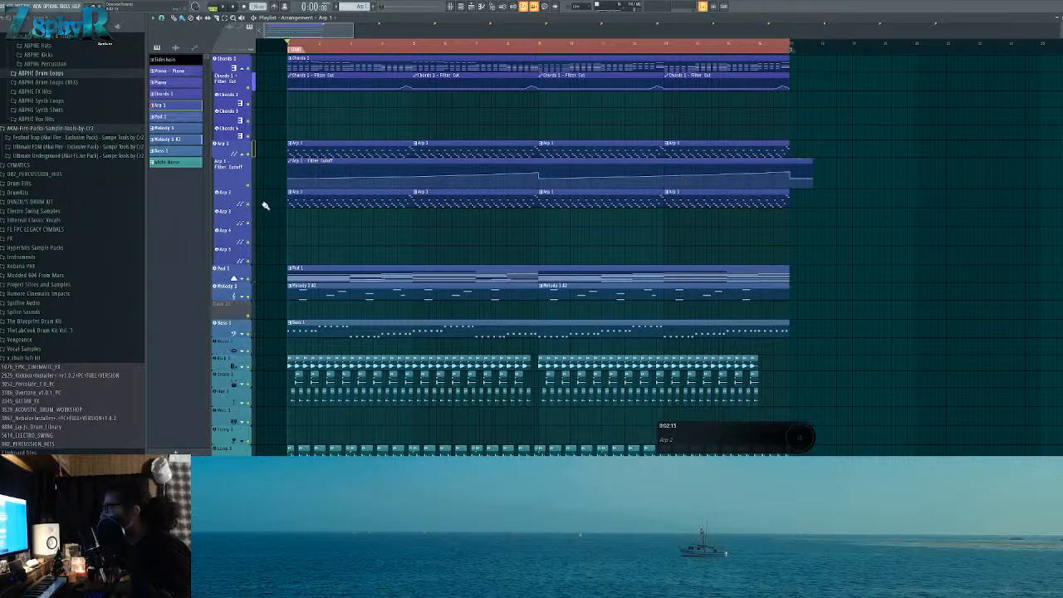
# Step: Move the copied arp pattern's notes from the Arp 1 channel to Arp 2 and replace Arp 2's instrument with Xpand!2
pyautogui.doubleClick(318, 202)
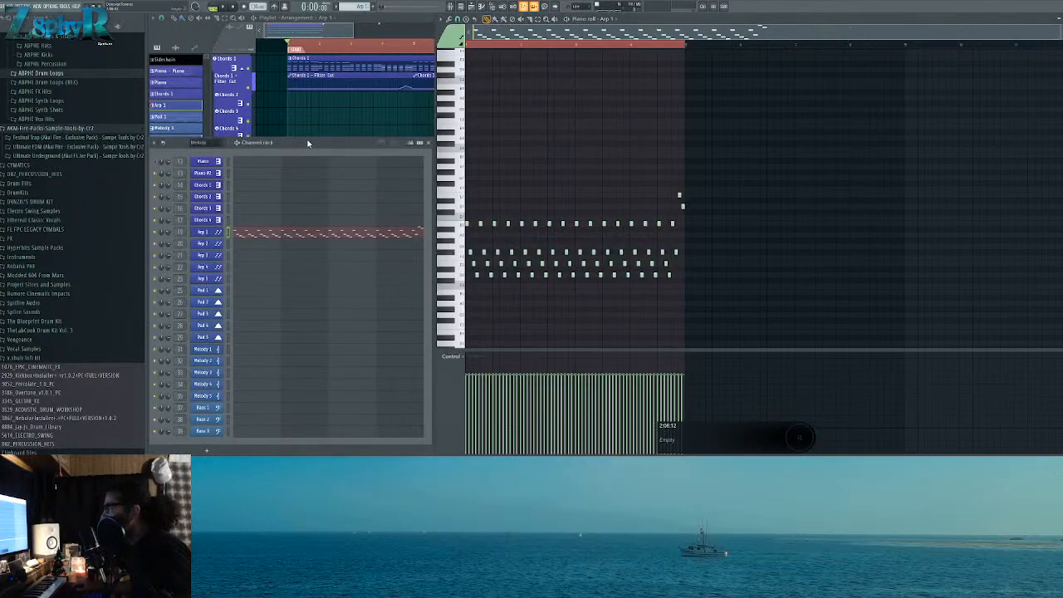
pyautogui.rightClick(225, 238)
pyautogui.moveTo(257, 298)
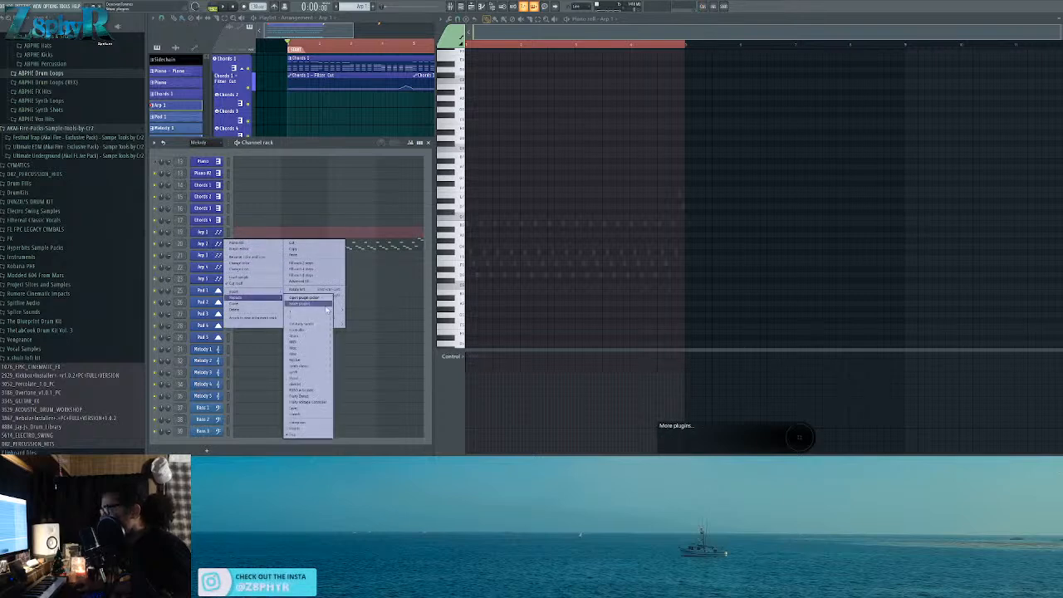
pyautogui.moveTo(324, 311)
pyautogui.click(364, 361)
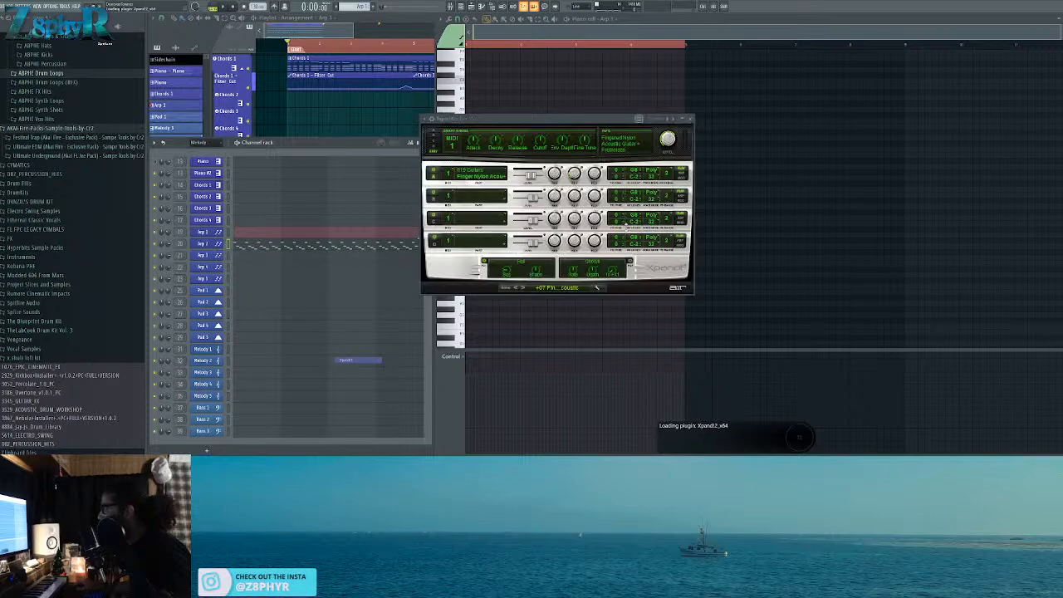
# Step: Load the +06 Hi Bells preset in Arp 2's Xpand!2, advance to +07 Hi Chime, and audition it with the arp pattern
pyautogui.click(559, 288)
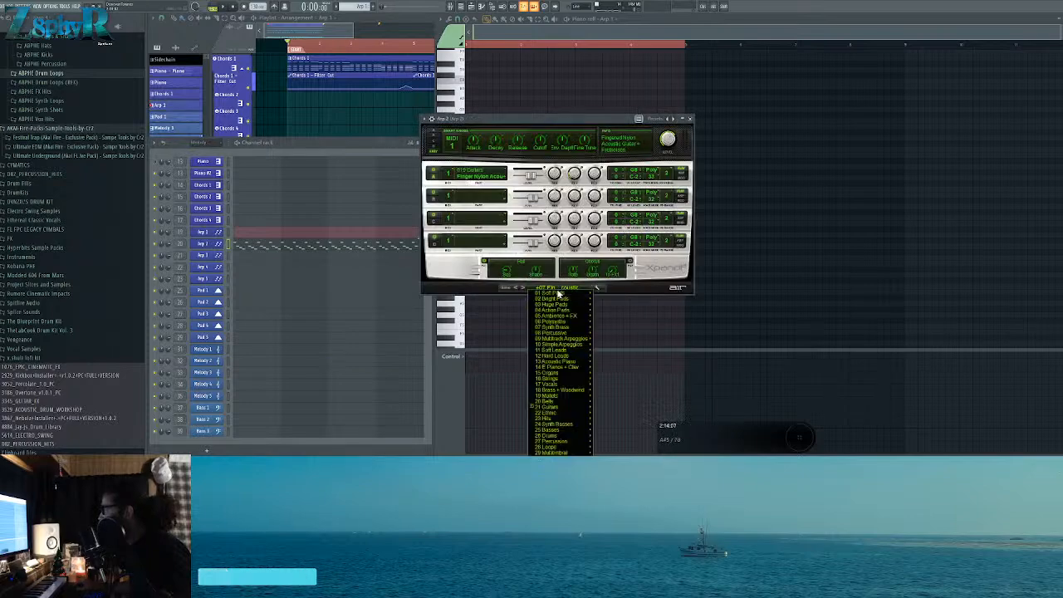
pyautogui.moveTo(559, 407)
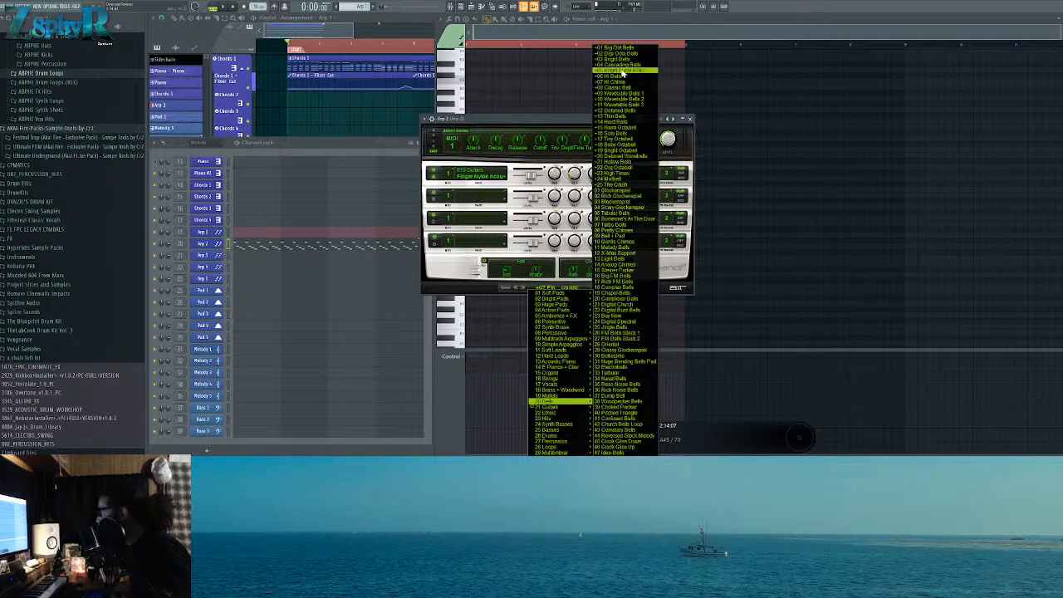
pyautogui.click(629, 88)
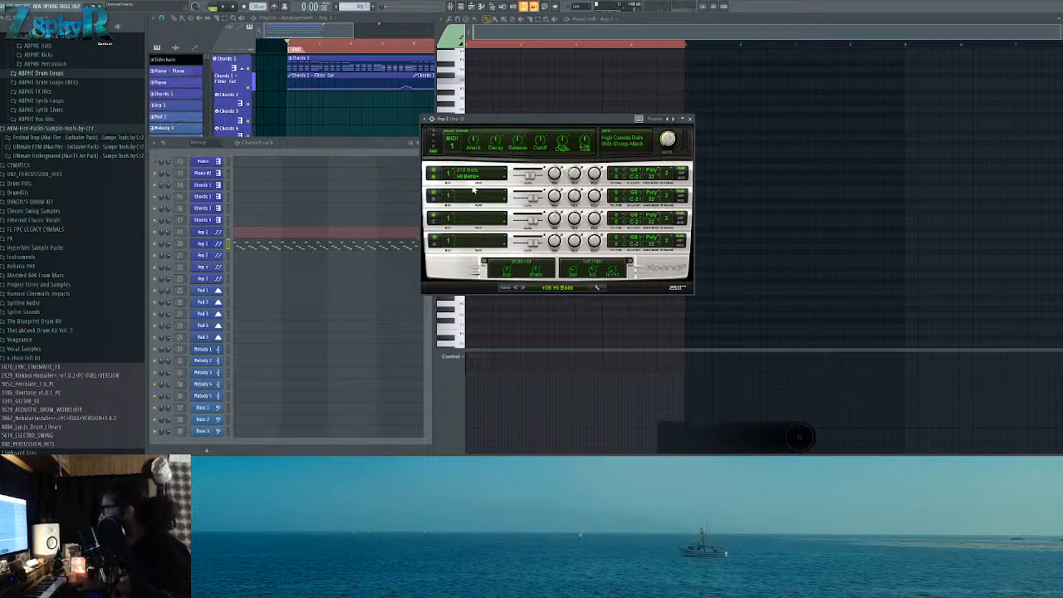
pyautogui.click(521, 287)
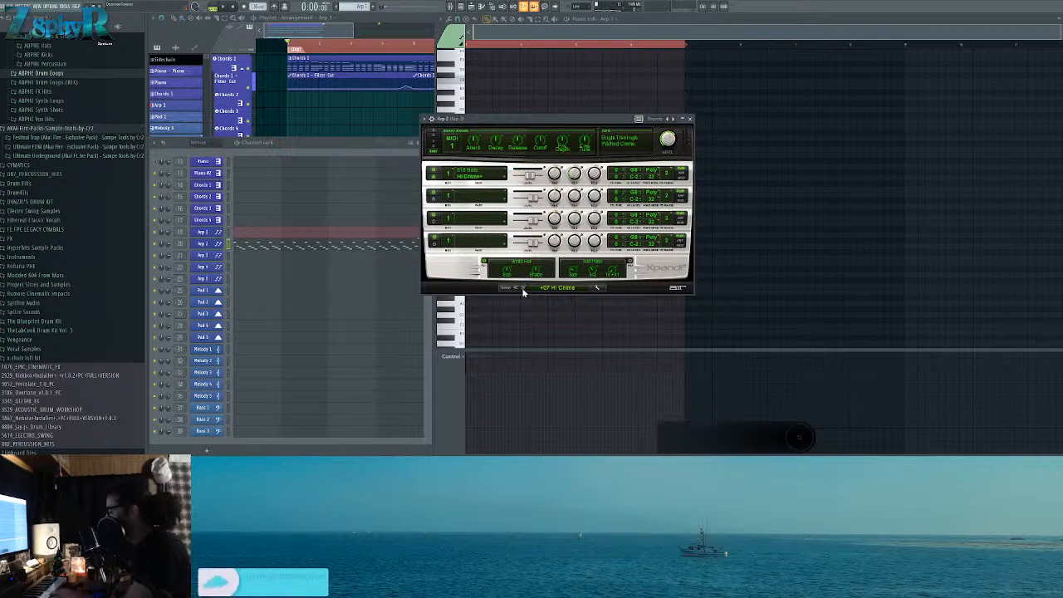
pyautogui.click(173, 248)
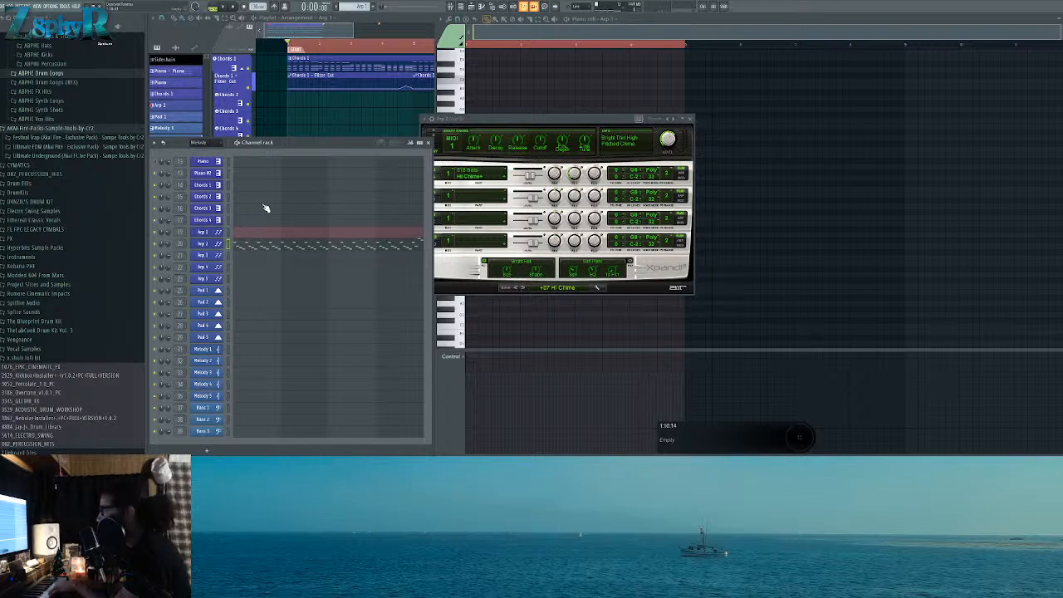
pyautogui.press('space')
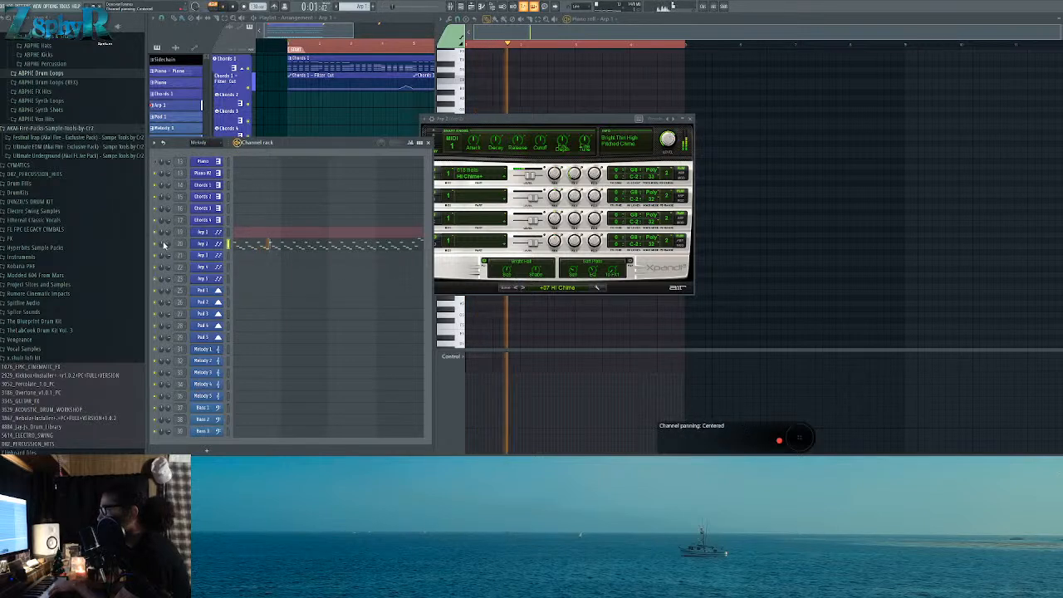
pyautogui.click(235, 6)
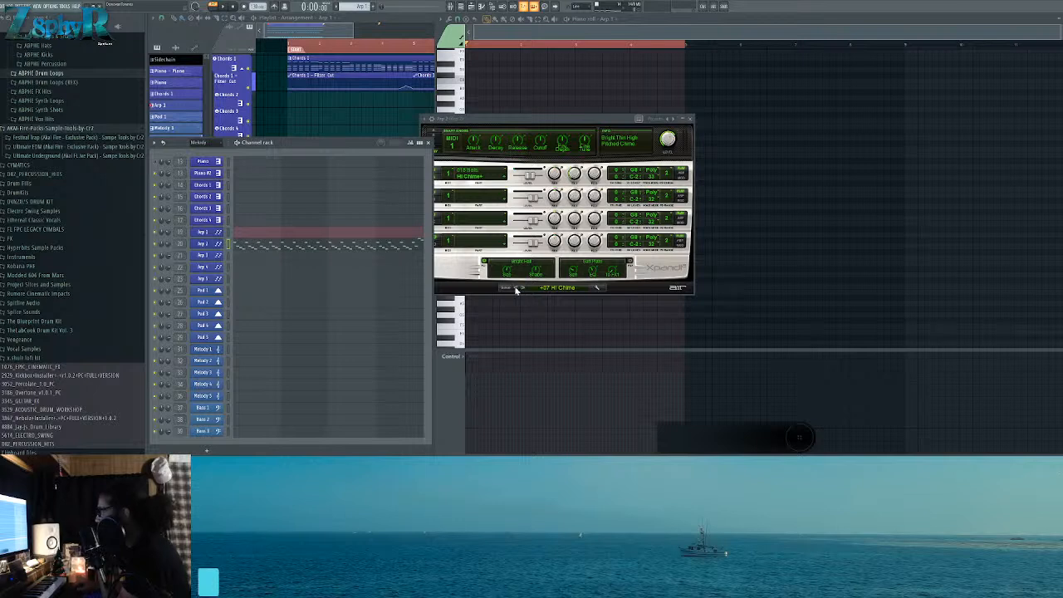
# Step: Switch the Arp 2 instrument to the +08 Classic Bell preset and audition it with the arp pattern
pyautogui.click(233, 9)
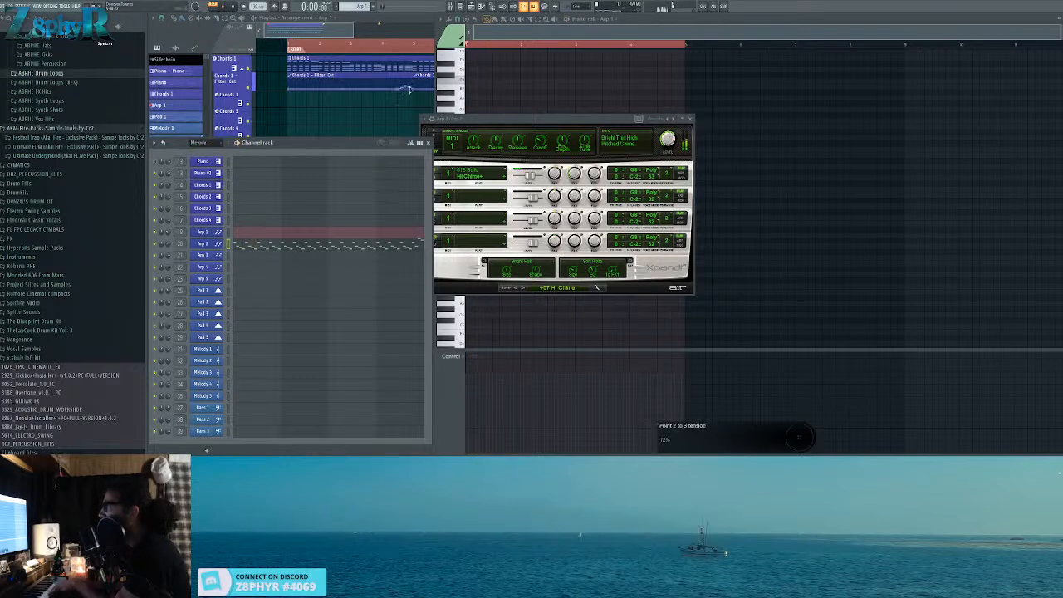
pyautogui.click(522, 287)
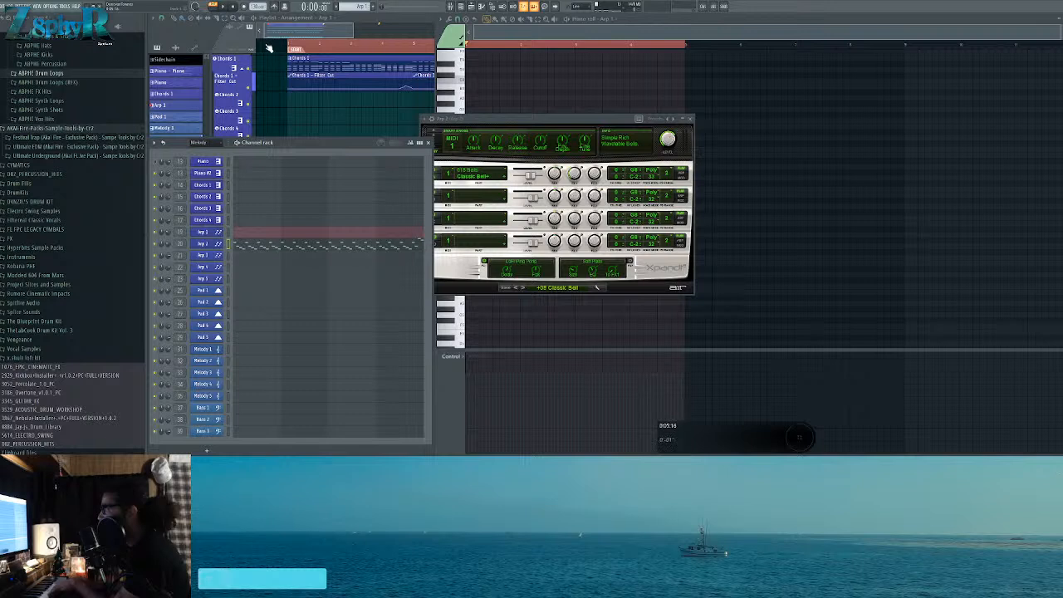
pyautogui.click(225, 8)
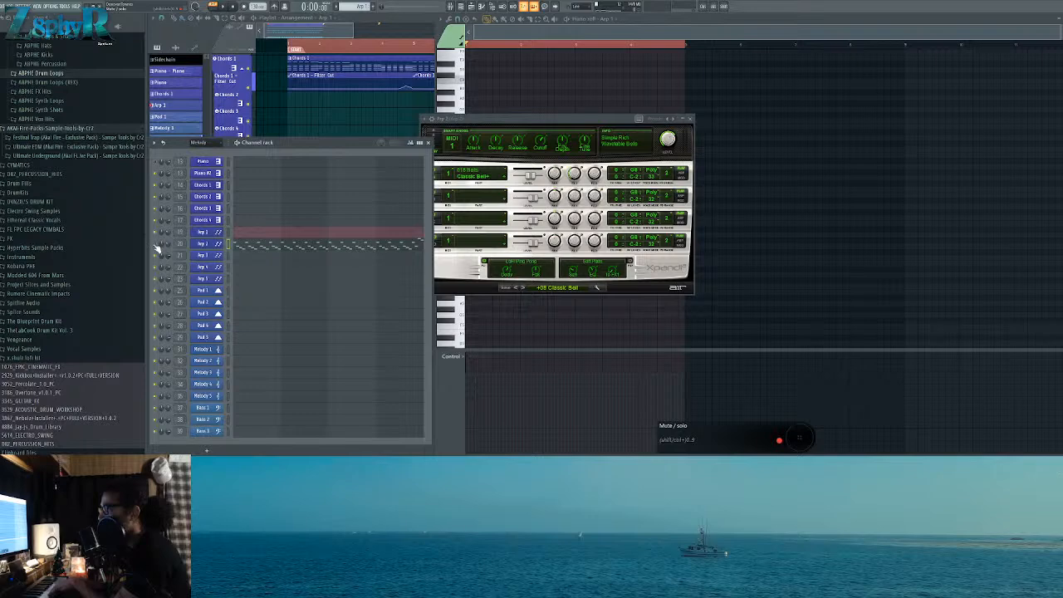
pyautogui.press('space')
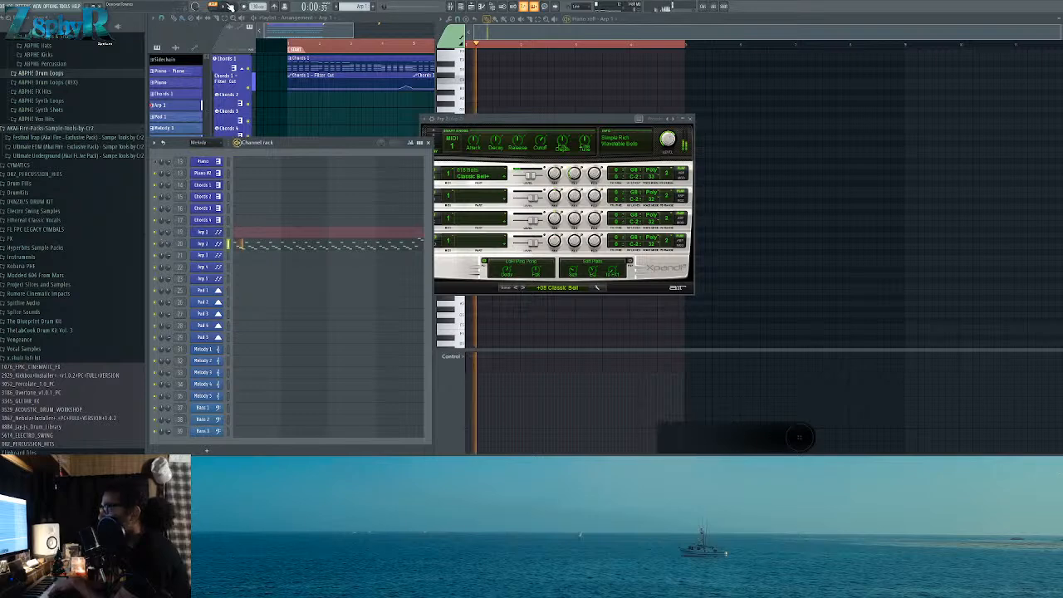
# Step: Expand the Melody 1 track group in the playlist and mute the Melody 1 track while the song plays
pyautogui.click(283, 37)
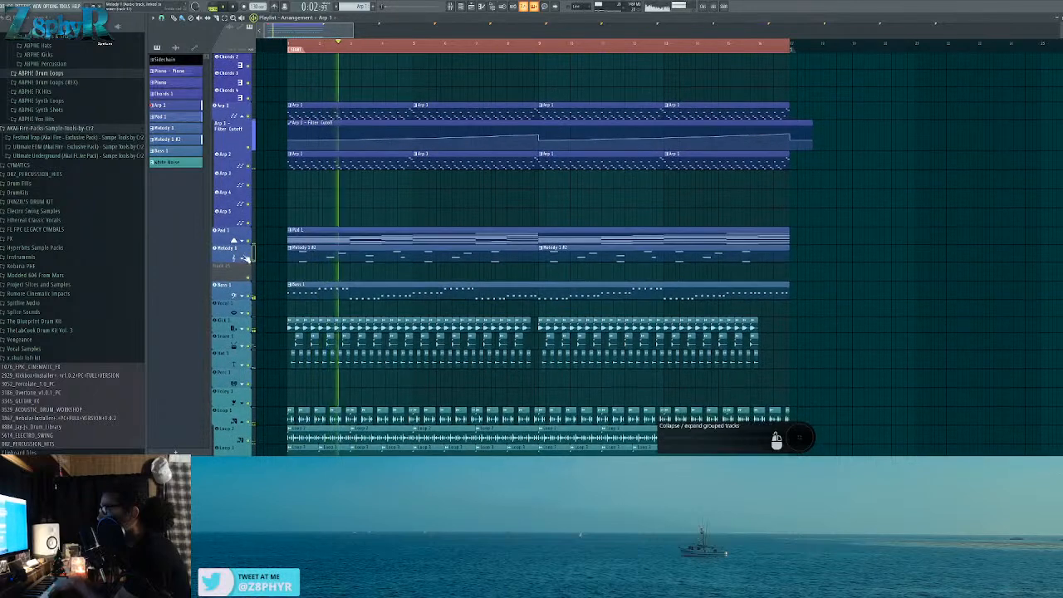
pyautogui.click(241, 259)
pyautogui.click(249, 258)
# Step: Examine the Arp 2 notes and its Xpand!2 instrument during song playback, and stop playback
pyautogui.doubleClick(320, 162)
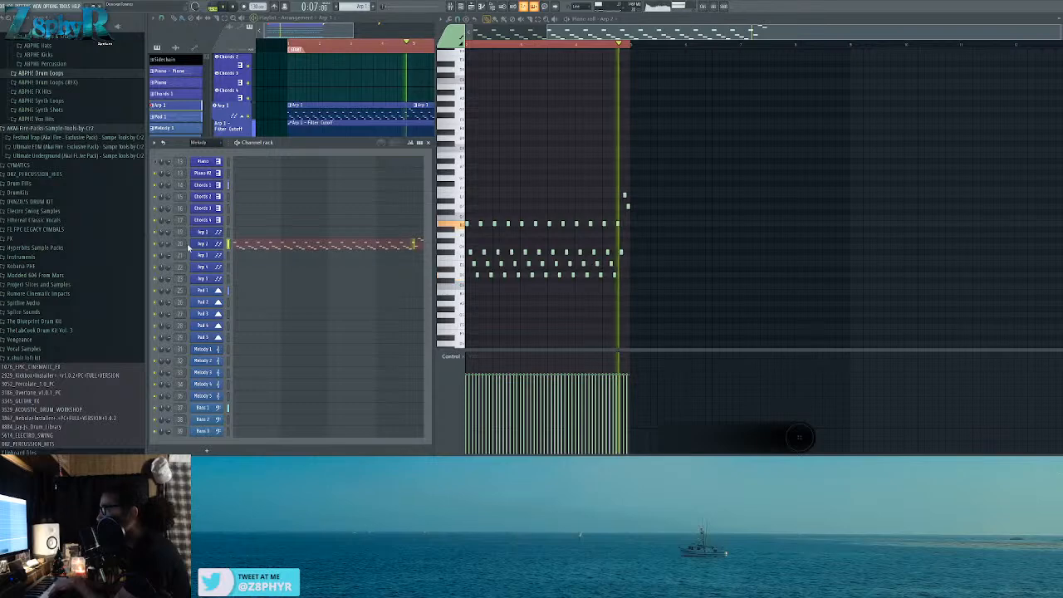
pyautogui.click(246, 245)
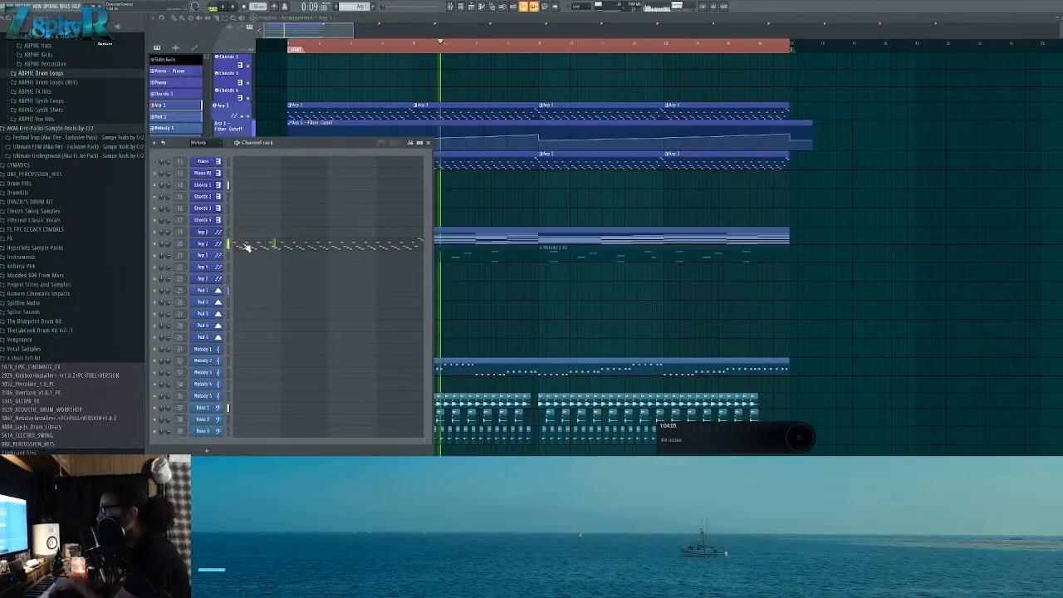
pyautogui.click(248, 247)
pyautogui.click(215, 245)
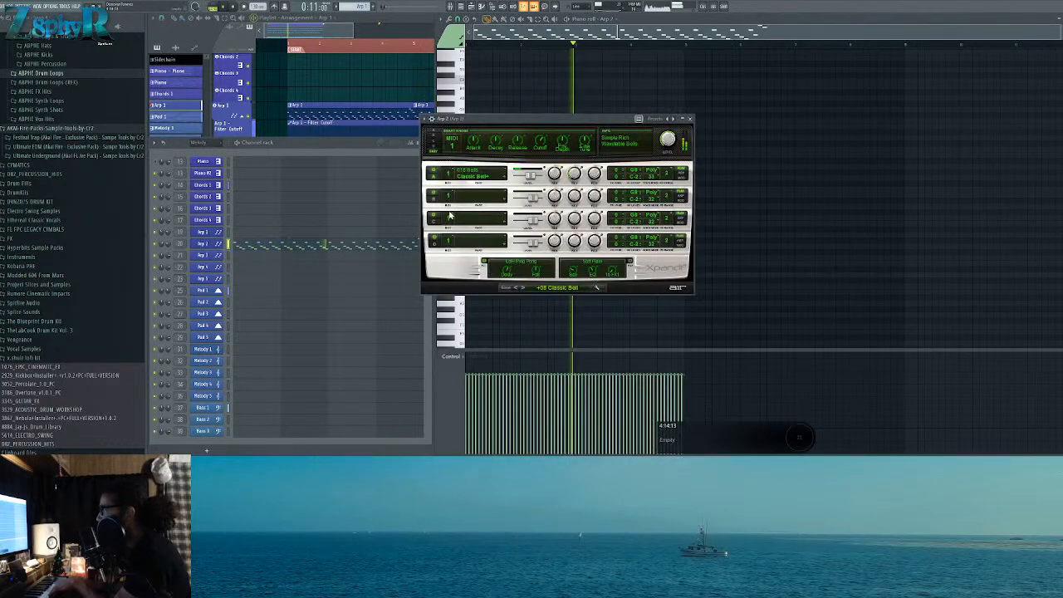
pyautogui.press('space')
# Step: Delete the two middle rows of notes in the Arp 2 piano roll and listen to the thinned pattern
pyautogui.click(502, 36)
pyautogui.scroll(4, 516, 87)
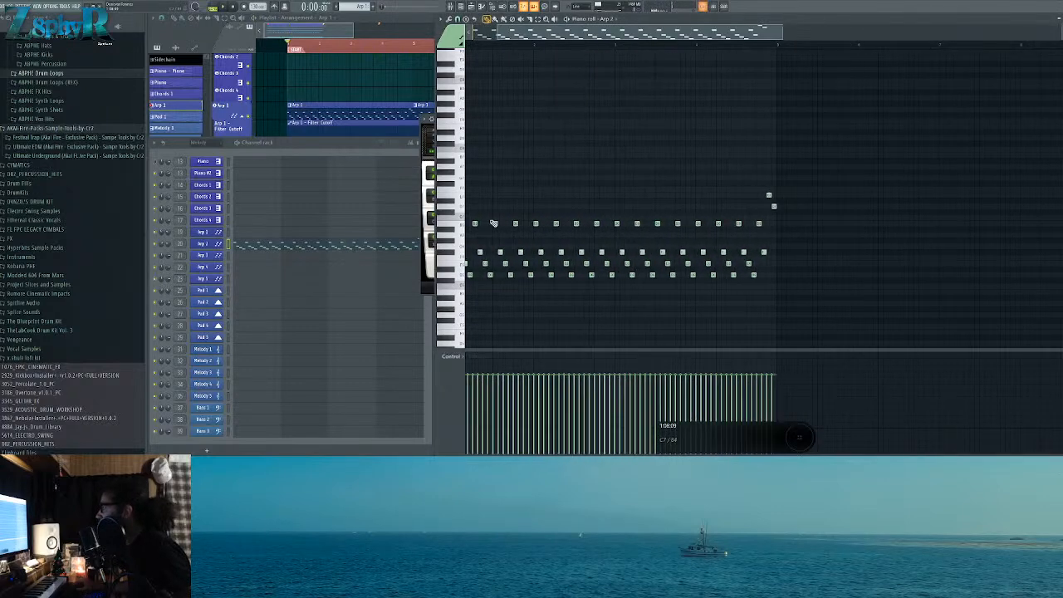
pyautogui.rightClick(479, 270)
pyautogui.rightClick(490, 283)
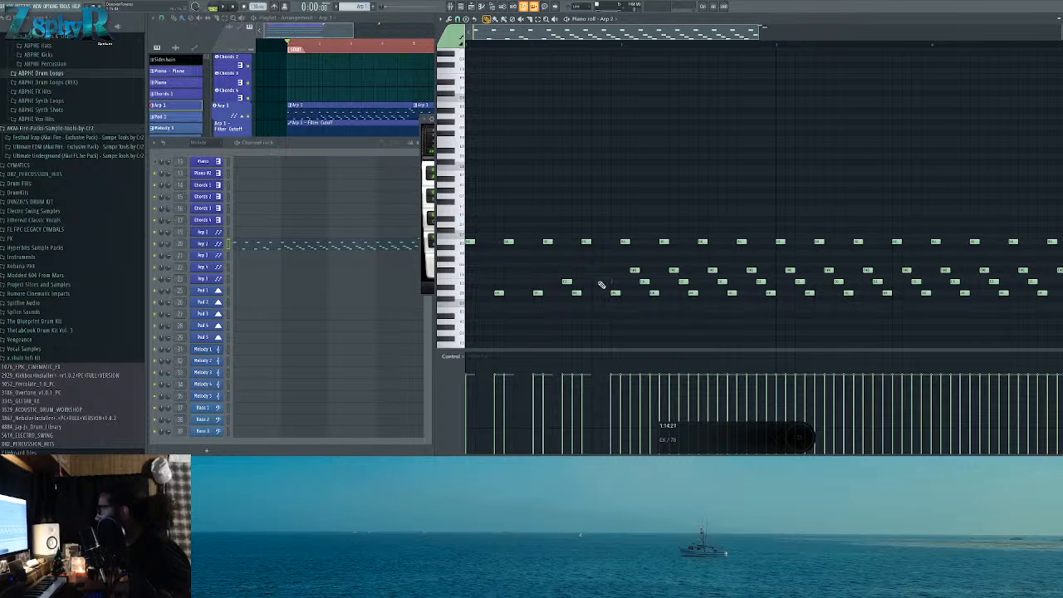
pyautogui.moveTo(455, 270); pyautogui.dragTo(455, 282)
pyautogui.press('Delete')
pyautogui.moveTo(710, 245); pyautogui.dragTo(553, 239)
pyautogui.press('space')
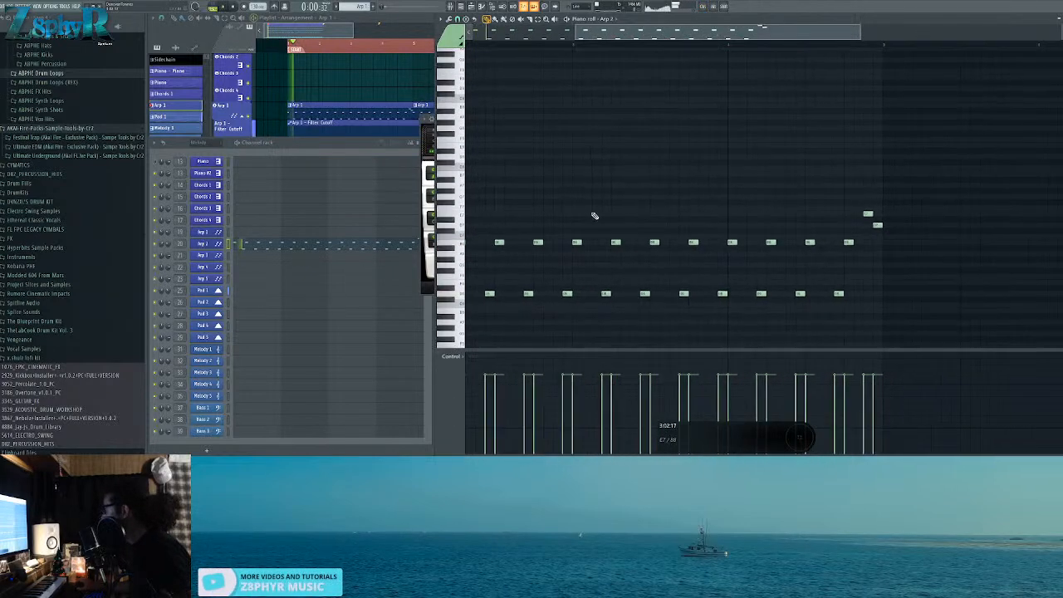
pyautogui.scroll(-3, 573, 203)
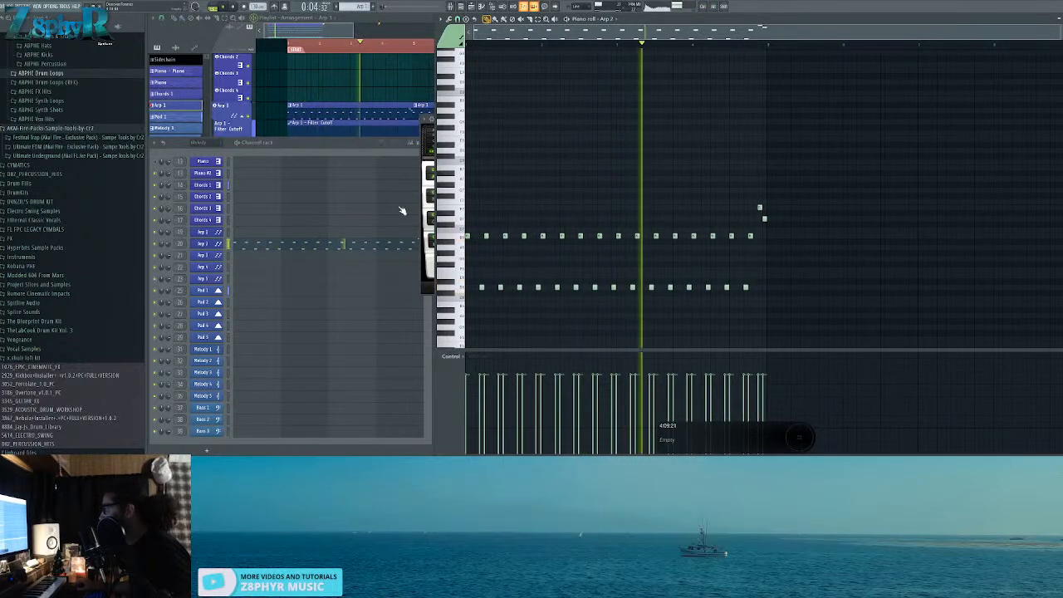
pyautogui.press('space')
# Step: Delete the lowest row of notes in the Arp 2 piano roll and play the section
pyautogui.click(266, 248)
pyautogui.click(289, 246)
pyautogui.moveTo(481, 287); pyautogui.dragTo(612, 292)
pyautogui.press('space')
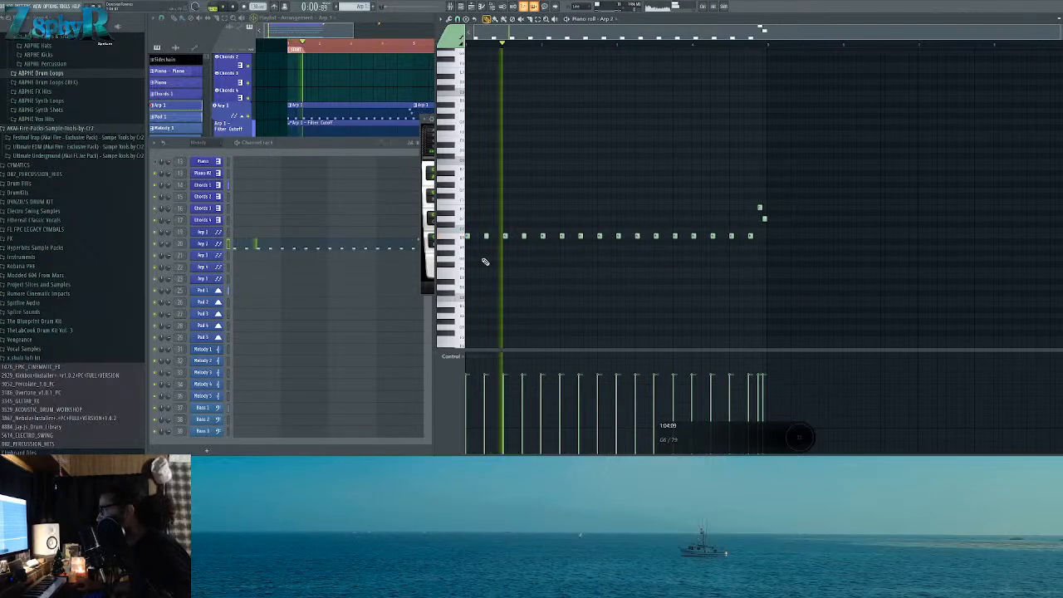
# Step: Load the 12 X-Mas Support preset from the Bells category in Arp 2's Xpand!2 instrument
pyautogui.click(259, 249)
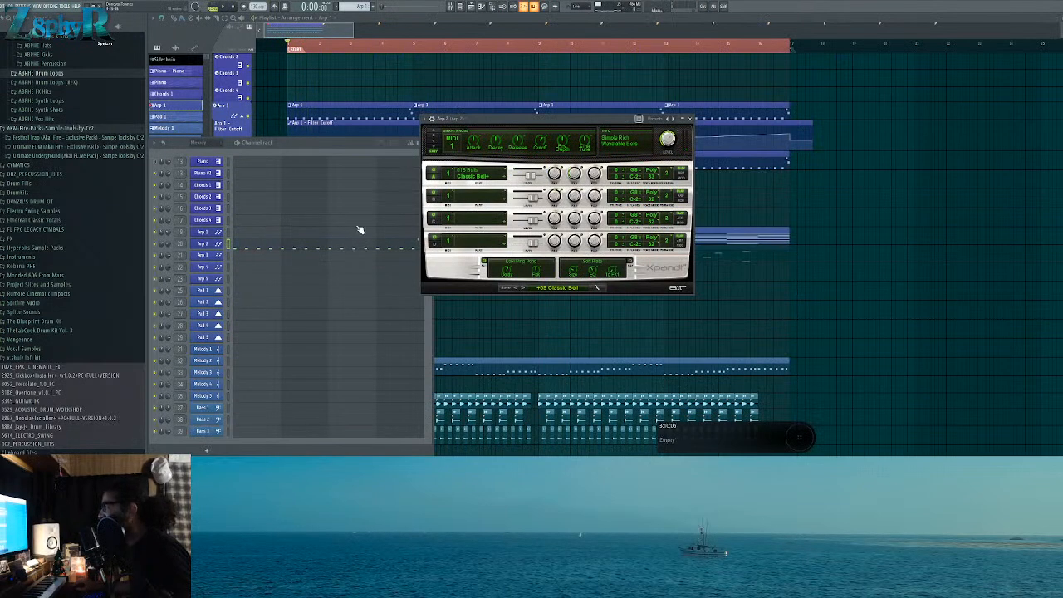
pyautogui.click(571, 288)
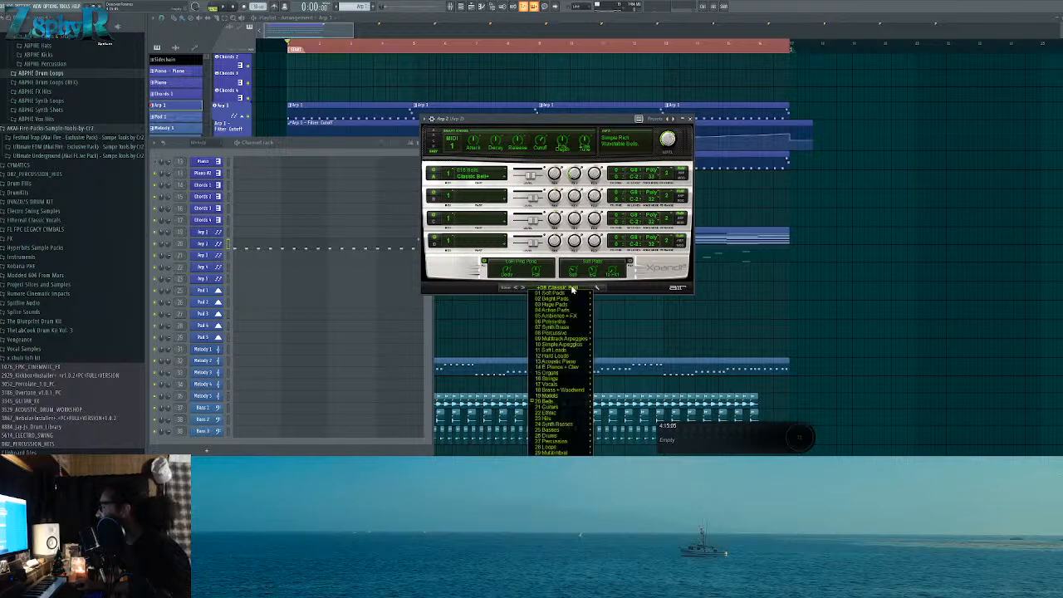
pyautogui.moveTo(571, 404)
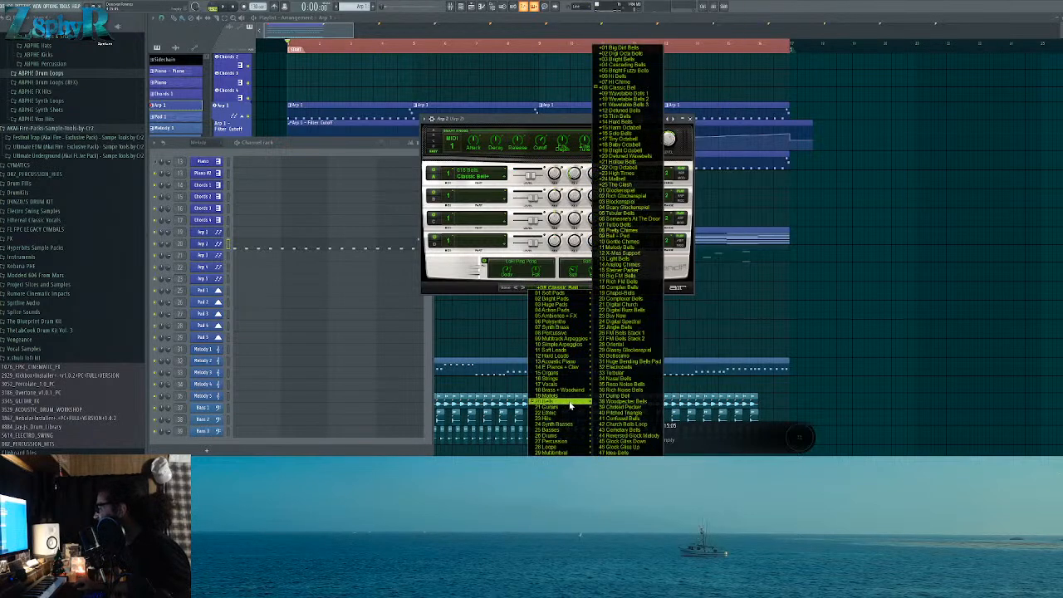
pyautogui.click(647, 252)
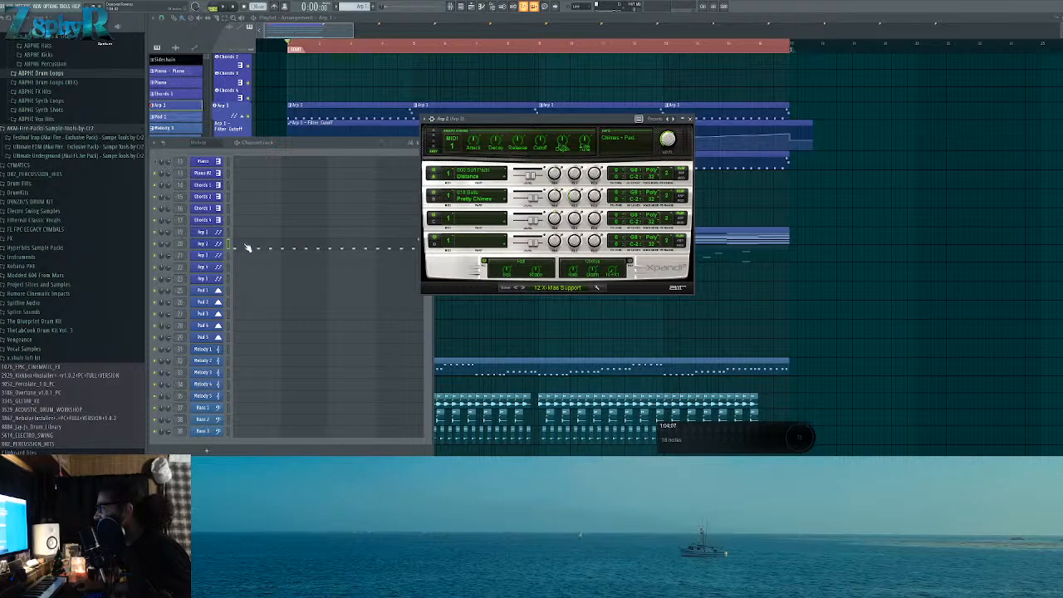
# Step: Undo the note deletions in the Arp 2 piano roll
pyautogui.click(250, 248)
pyautogui.hotkey('ctrl', 'alt', 'z')
pyautogui.hotkey('ctrl', 'alt', 'z')
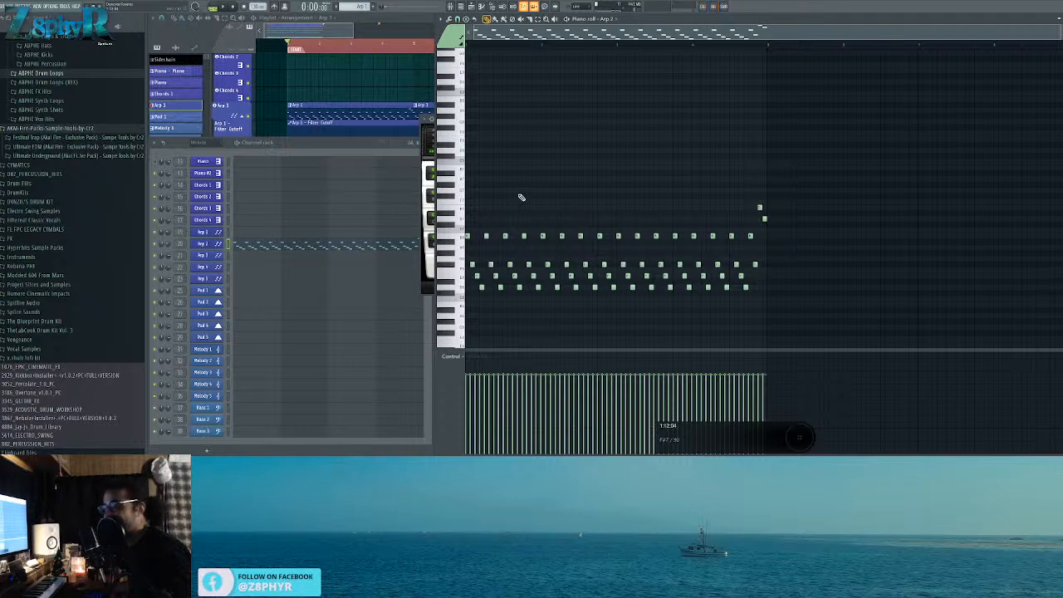
# Step: Play the section, nudge the Arp 2 channel's panning, and return to the playlist
pyautogui.press('space')
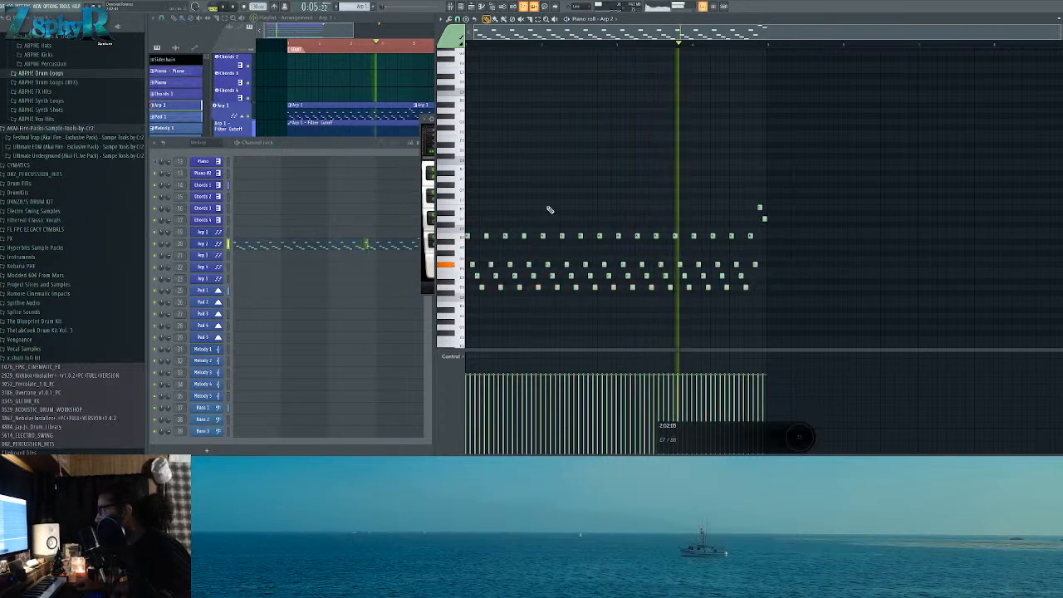
pyautogui.moveTo(162, 244); pyautogui.dragTo(163, 247)
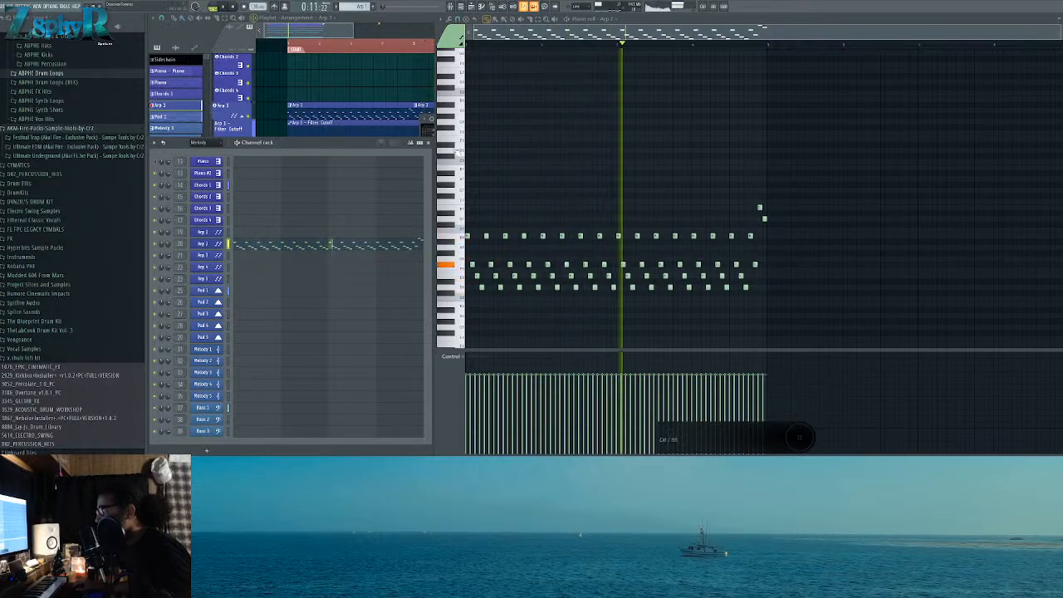
pyautogui.click(429, 143)
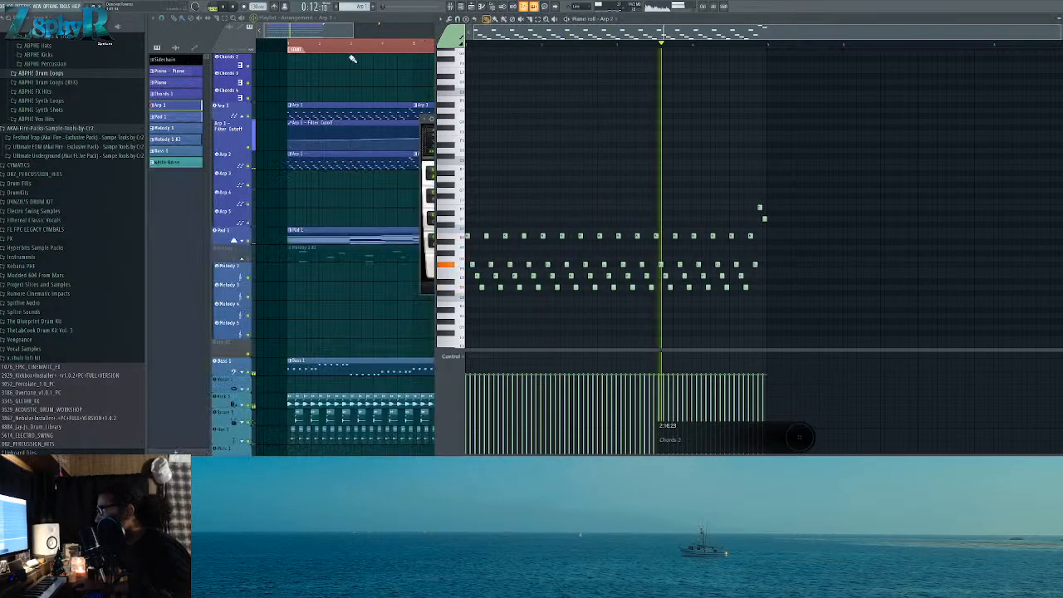
pyautogui.click(331, 216)
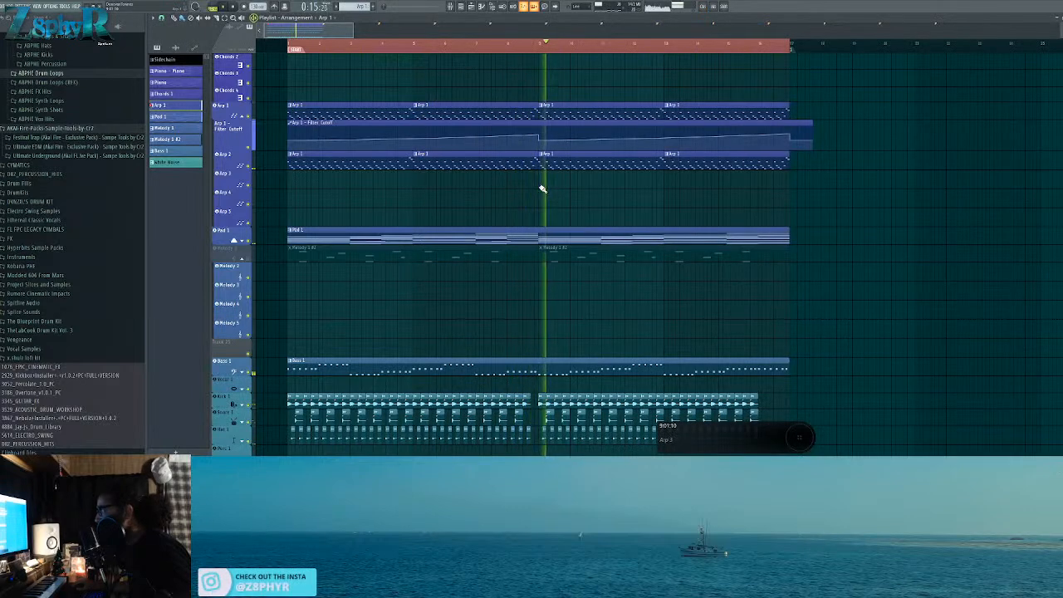
# Step: Raise the lowest row of Arp 2 notes by one octave in the piano roll and play the section to check it
pyautogui.doubleClick(557, 164)
pyautogui.press('space')
pyautogui.moveTo(796, 291); pyautogui.dragTo(481, 306)
pyautogui.hotkey('ctrl', 'Up')
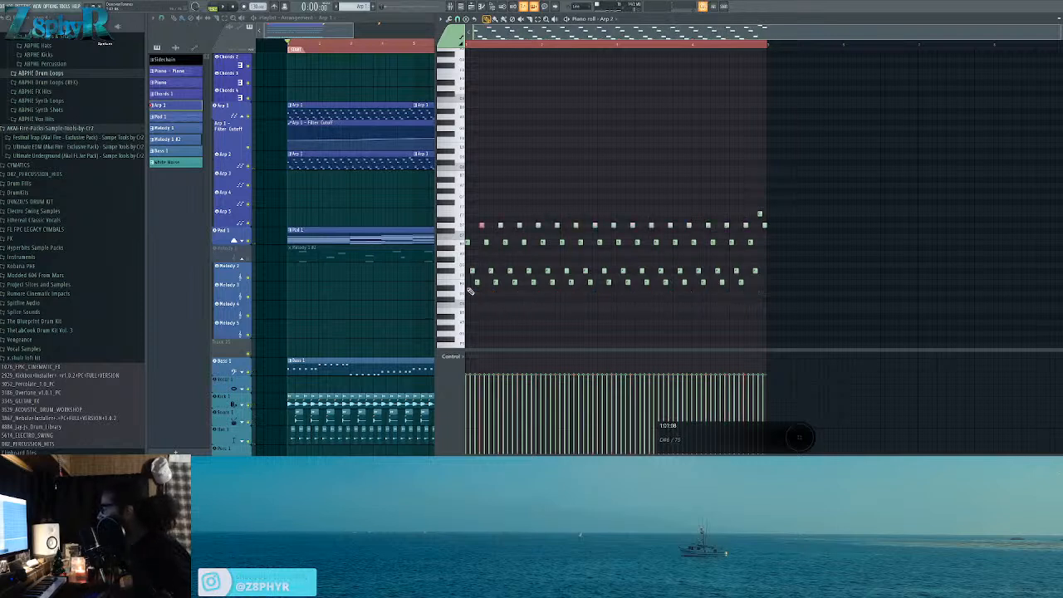
pyautogui.press('space')
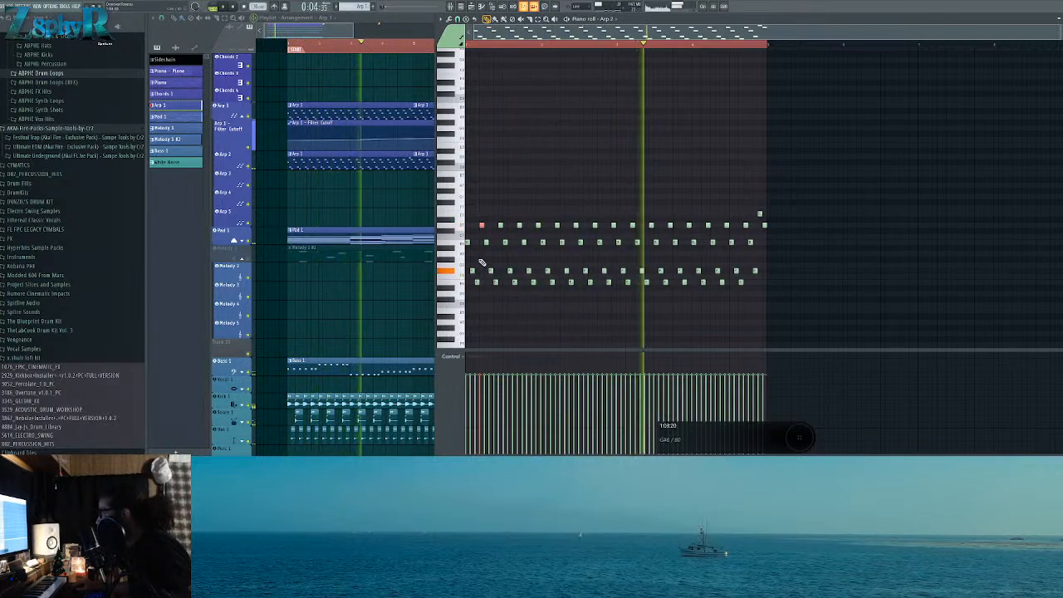
pyautogui.press('space')
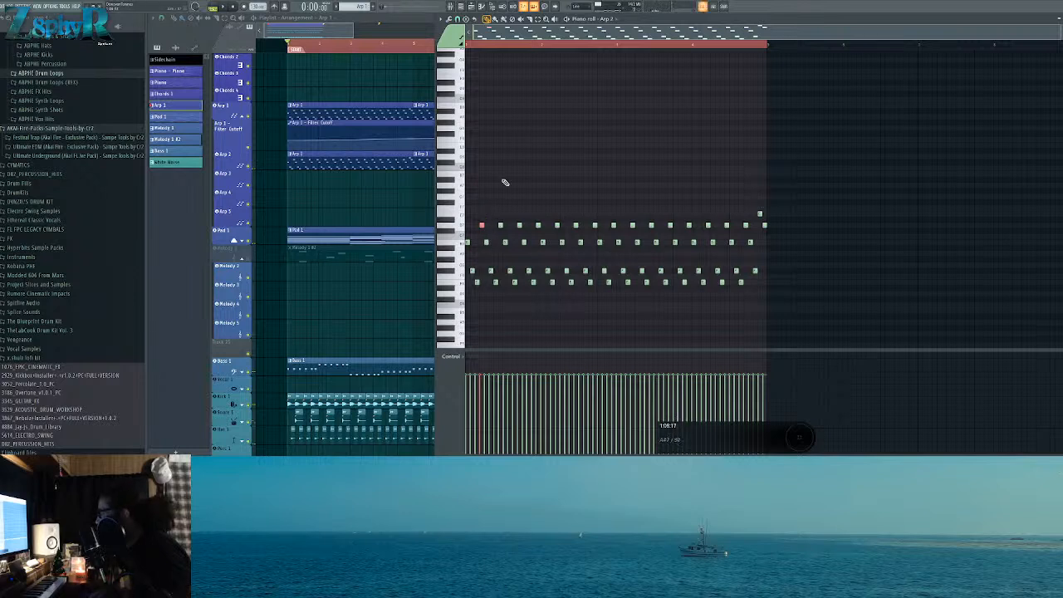
# Step: Return the raised row of Arp 2 notes to its original lower octave and go back to the playlist
pyautogui.hotkey('ctrl', 'Down')
pyautogui.hotkey('ctrl', 'z')
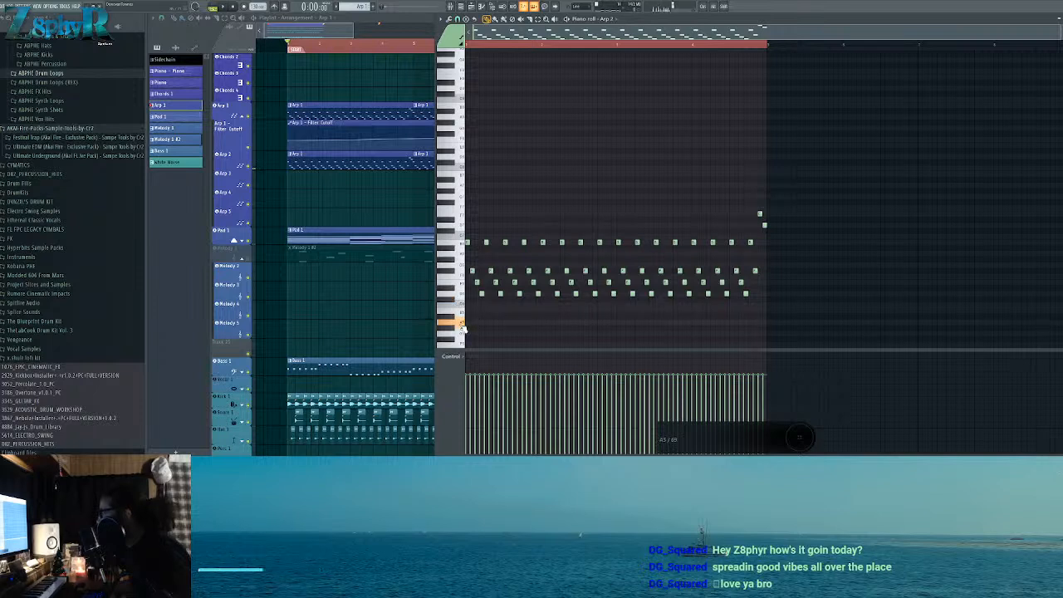
pyautogui.moveTo(825, 312); pyautogui.dragTo(468, 267)
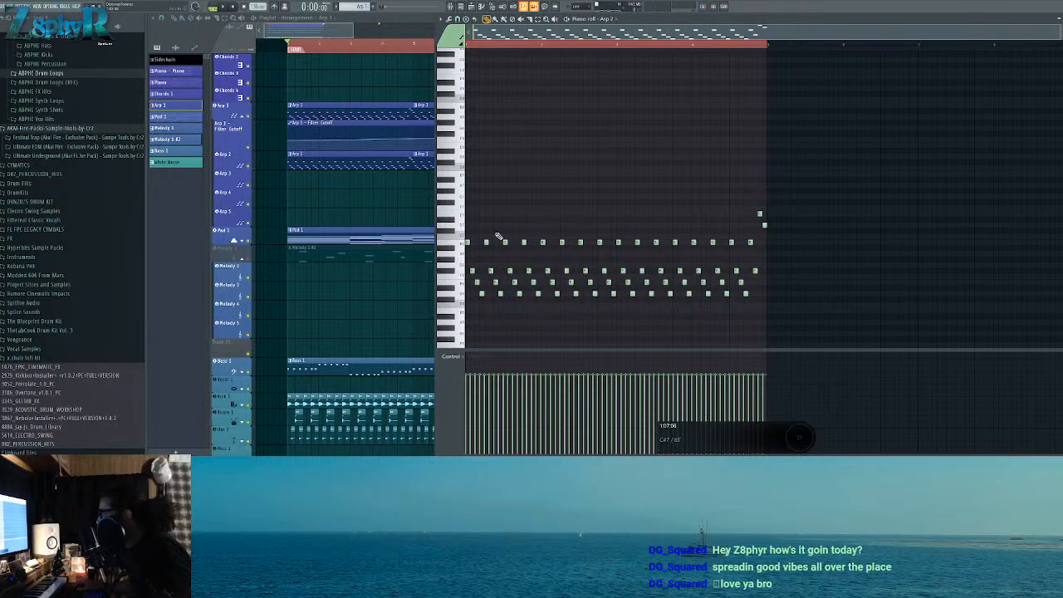
pyautogui.moveTo(781, 177); pyautogui.dragTo(733, 240)
pyautogui.moveTo(823, 223); pyautogui.dragTo(475, 314)
pyautogui.keyDown('ctrl'); pyautogui.click(496, 202); pyautogui.keyUp('ctrl')
pyautogui.click(253, 196)
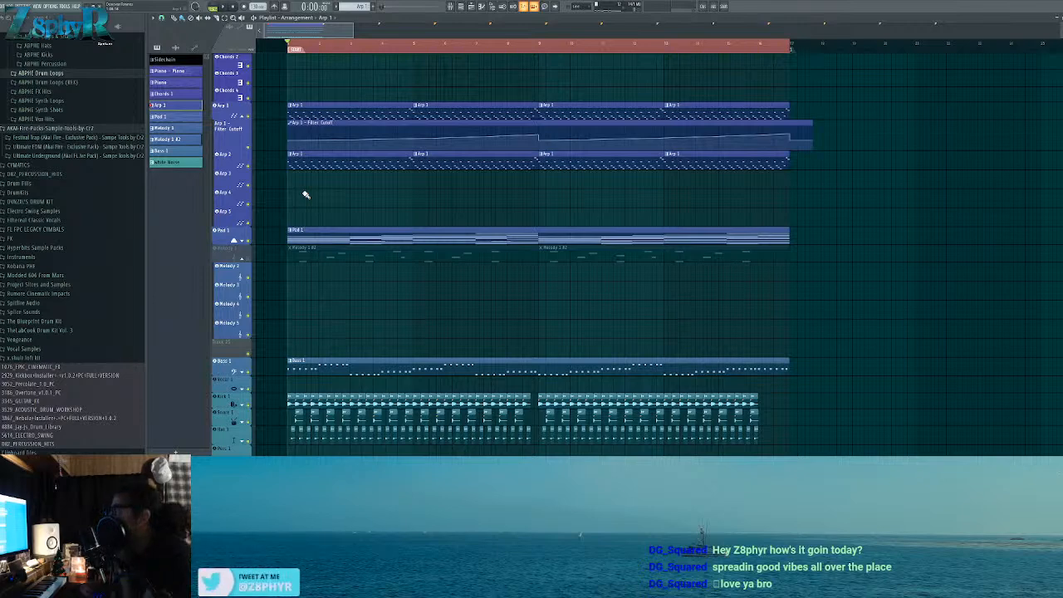
# Step: Play the Arp 2 notes and raise the first two notes of the last four-note group in bar 2
pyautogui.doubleClick(338, 151)
pyautogui.press('space')
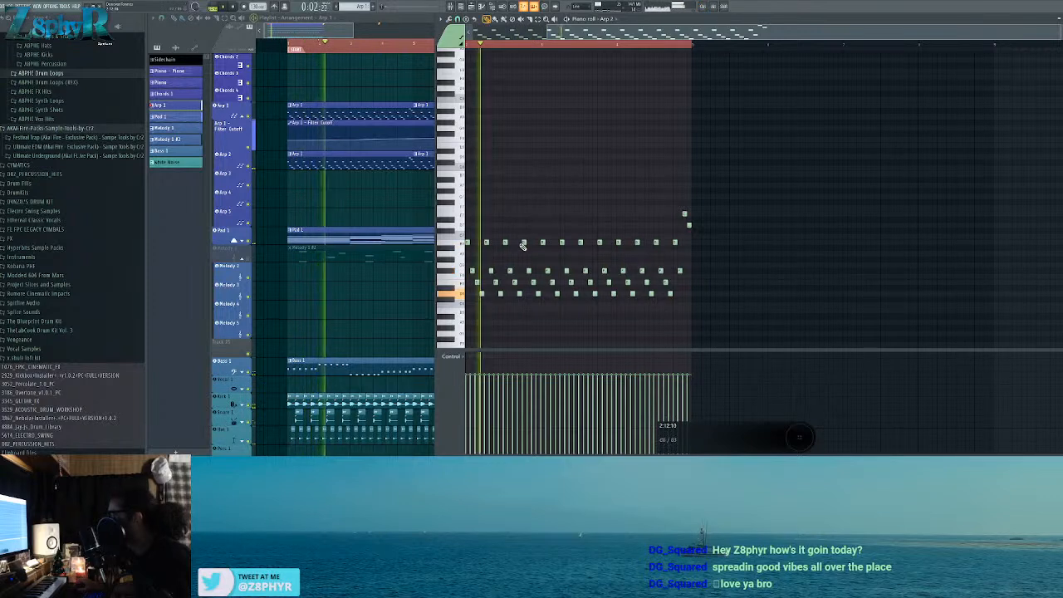
pyautogui.press('space')
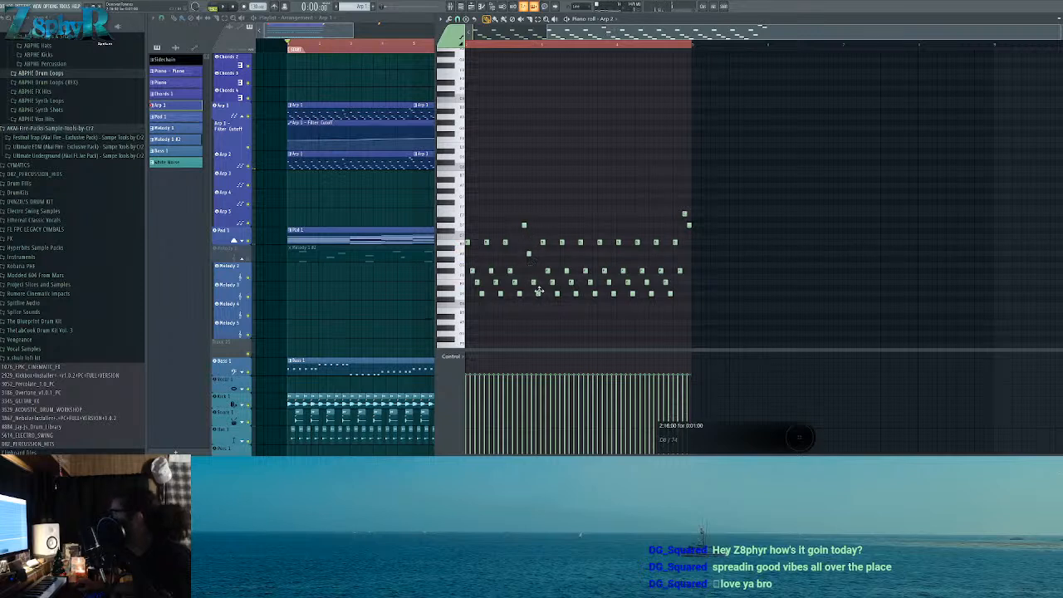
pyautogui.press('space')
pyautogui.scroll(3, 560, 213)
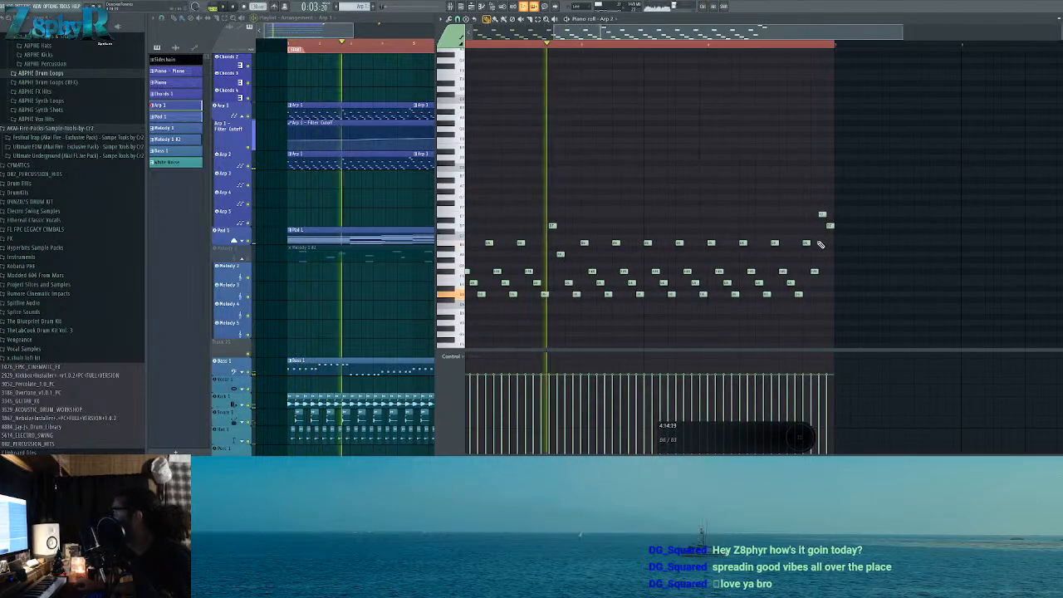
# Step: Raise the first two notes of bar 4's last group, lower the final notes of bars 2 and 4, and remove the two high end notes
pyautogui.press('space')
pyautogui.moveTo(807, 242); pyautogui.dragTo(805, 223)
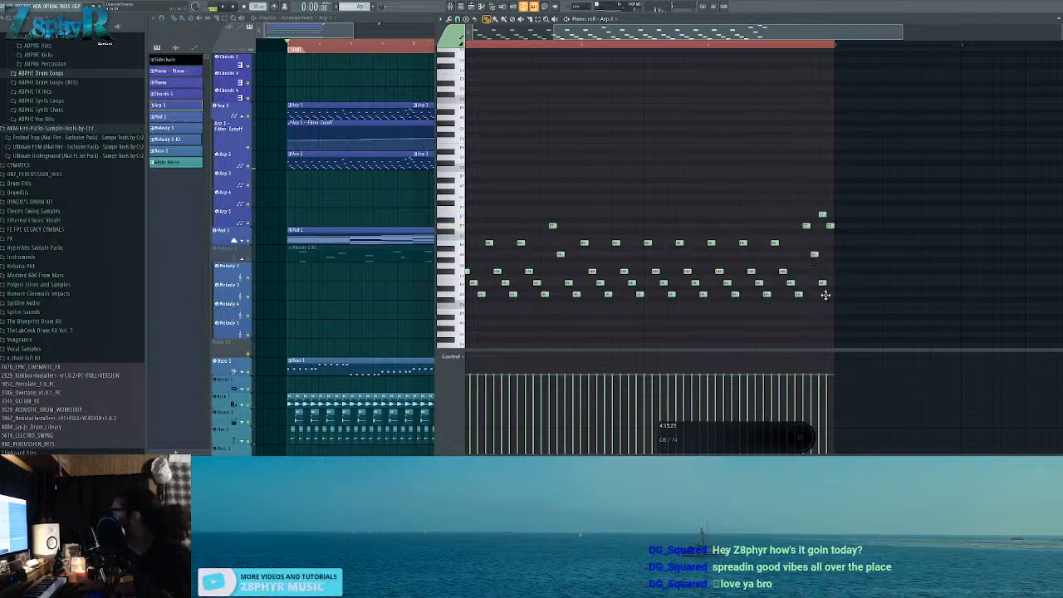
pyautogui.moveTo(829, 298); pyautogui.dragTo(829, 302)
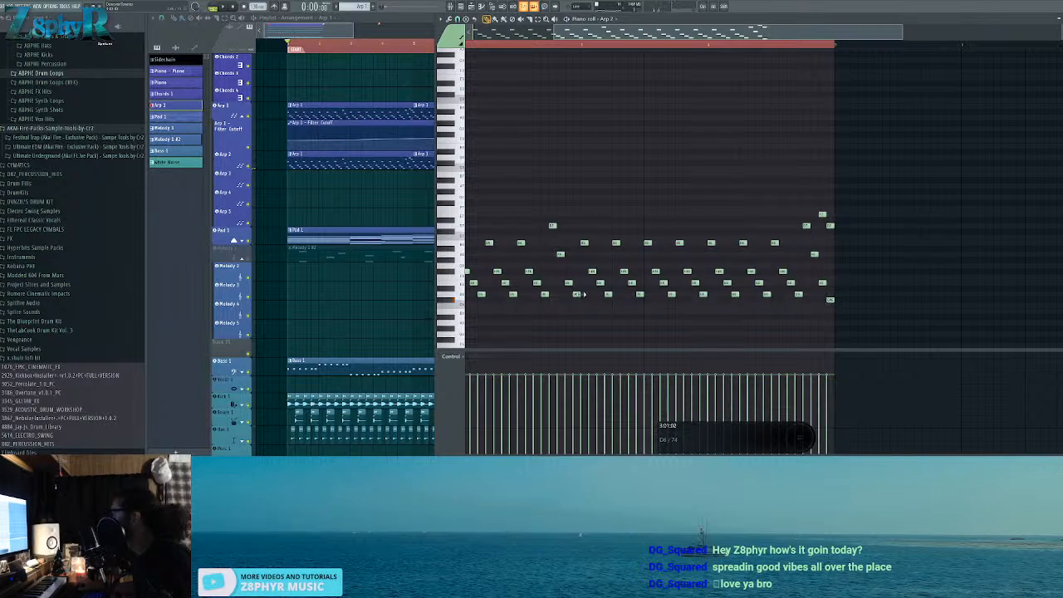
pyautogui.moveTo(576, 296); pyautogui.dragTo(577, 299)
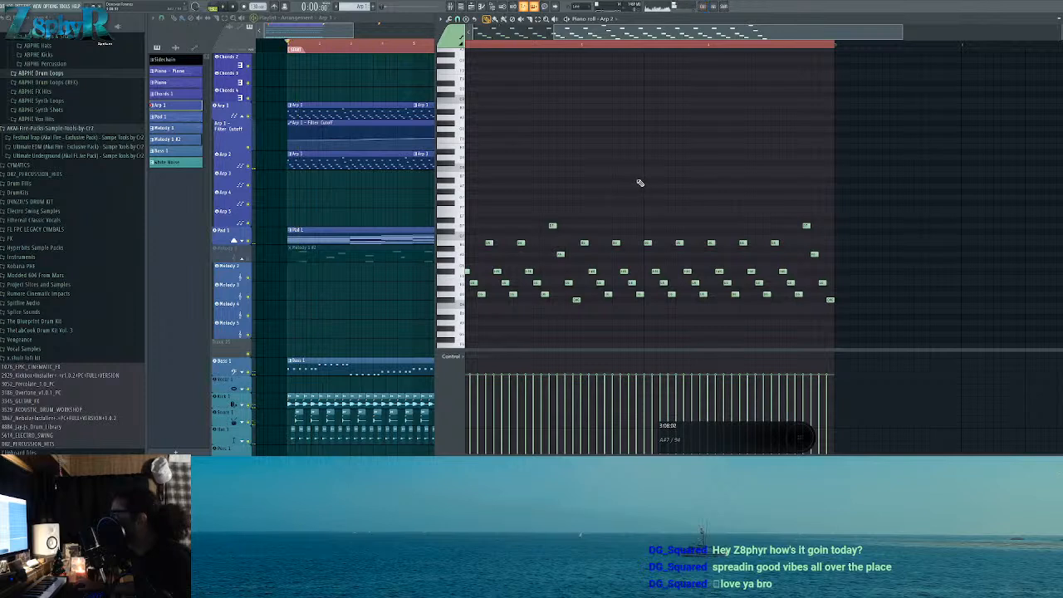
# Step: Play the section and follow the edited Arp 2 pattern in the piano roll to check the changed groups
pyautogui.press('space')
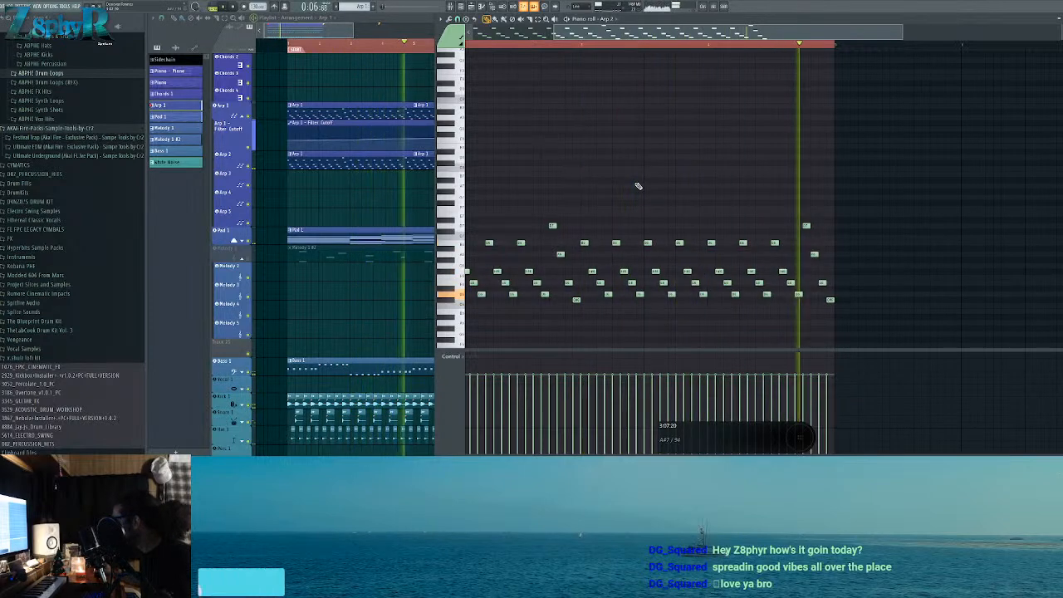
pyautogui.scroll(-3, 657, 205)
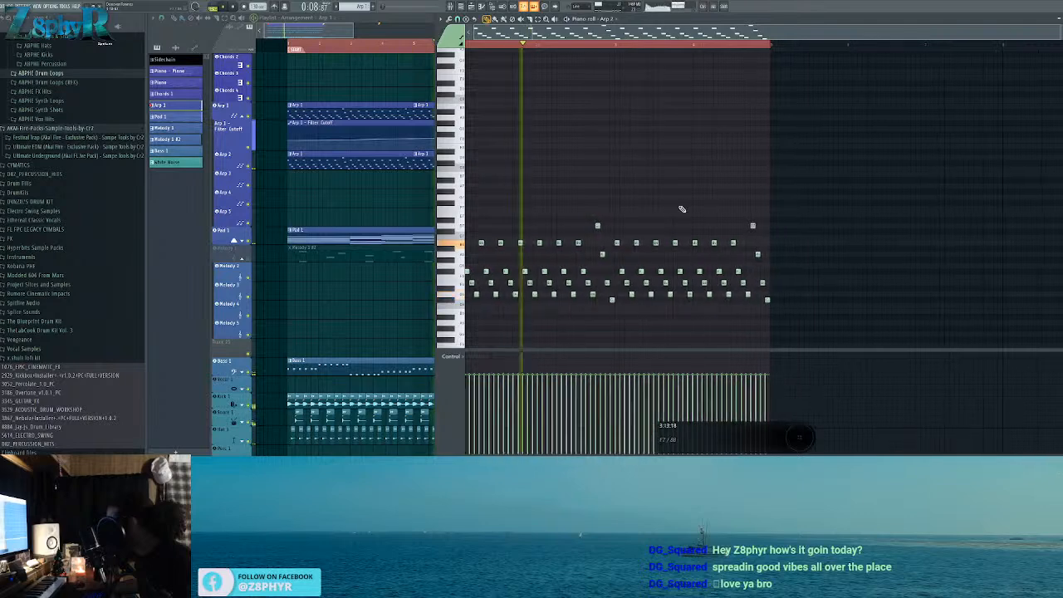
pyautogui.scroll(-4, 675, 209)
pyautogui.scroll(4, 646, 167)
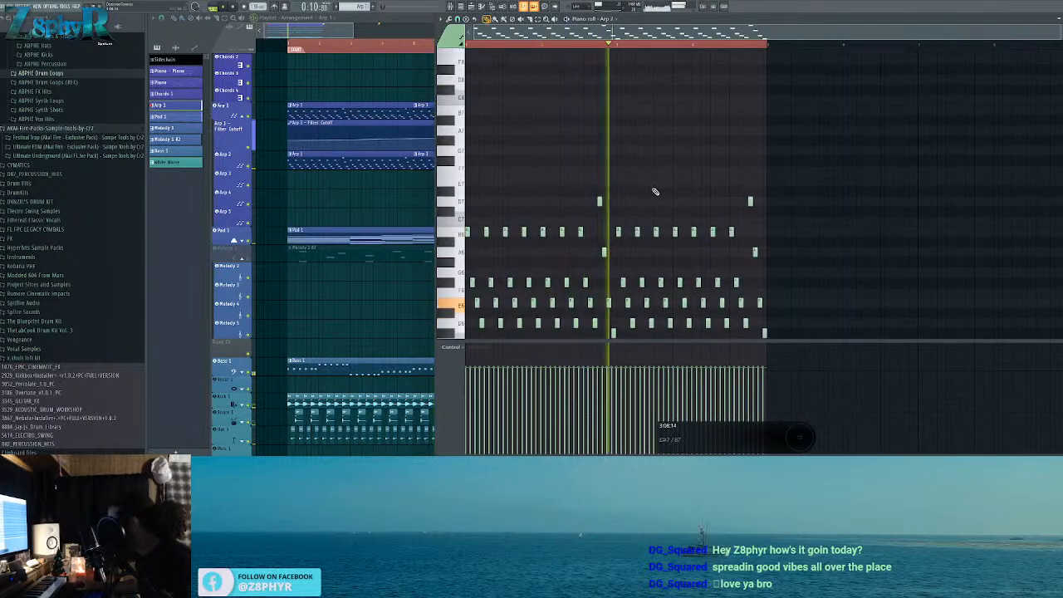
pyautogui.scroll(1, 647, 214)
pyautogui.scroll(1, 648, 215)
pyautogui.scroll(-3, 664, 211)
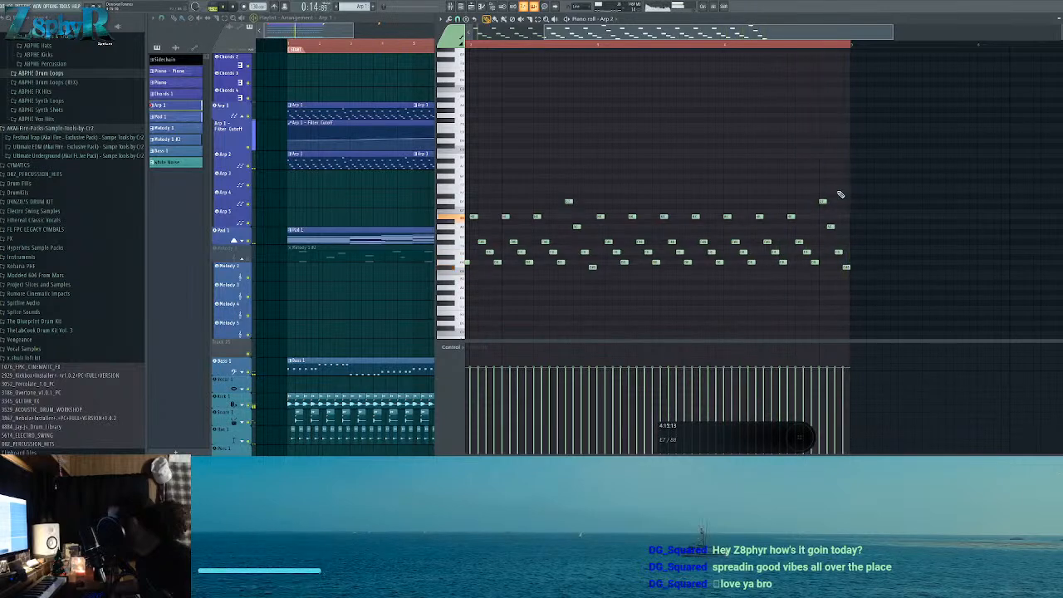
pyautogui.scroll(-2, 647, 174)
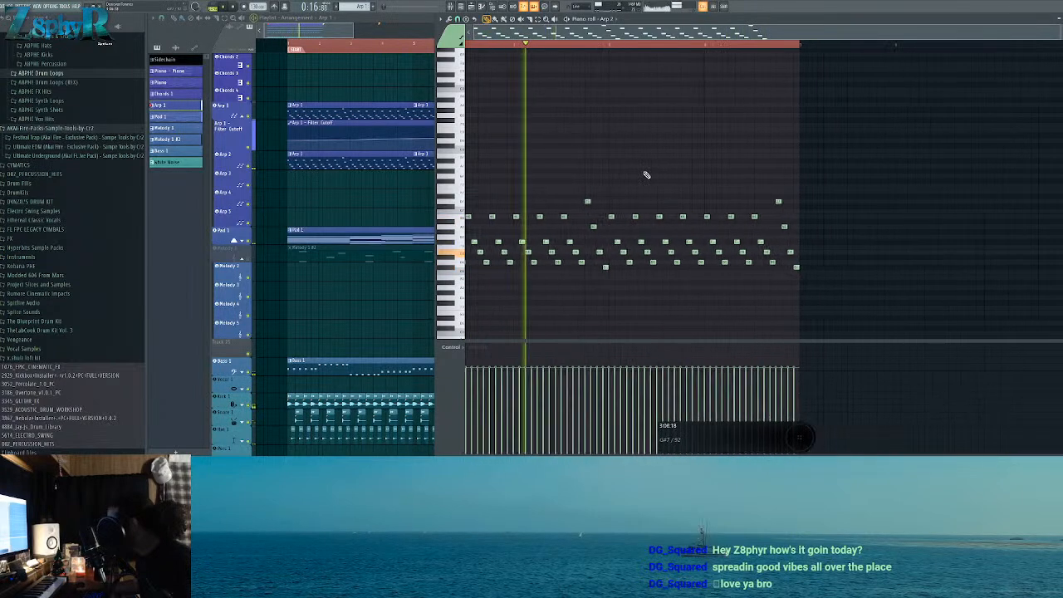
pyautogui.scroll(-3, 652, 166)
pyautogui.press('space')
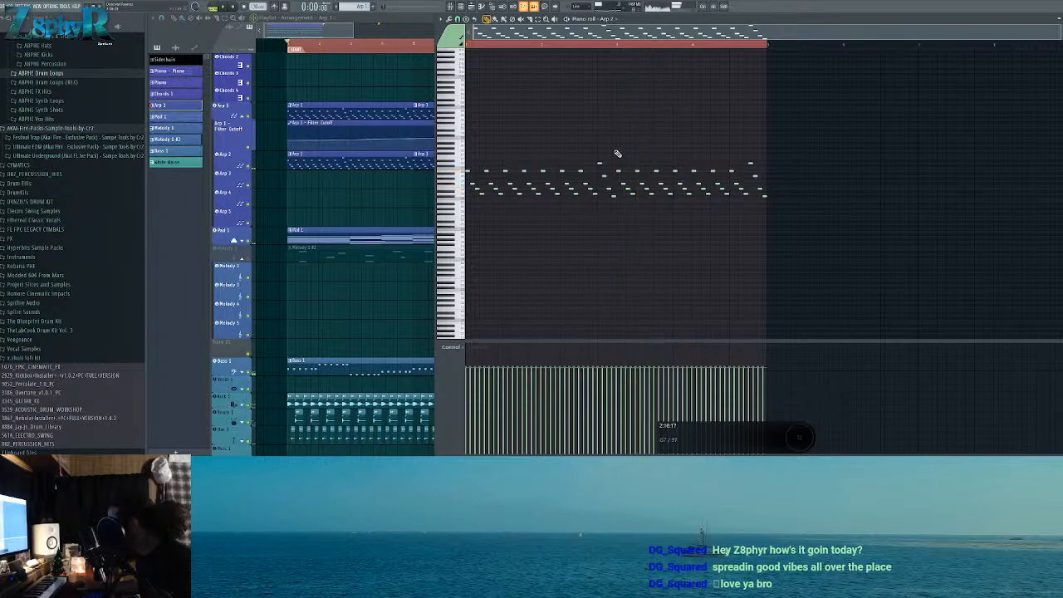
# Step: Examine the notes behind the Arp 1 and Arp 2 track clips and which channel holds them
pyautogui.click(249, 167)
pyautogui.click(242, 166)
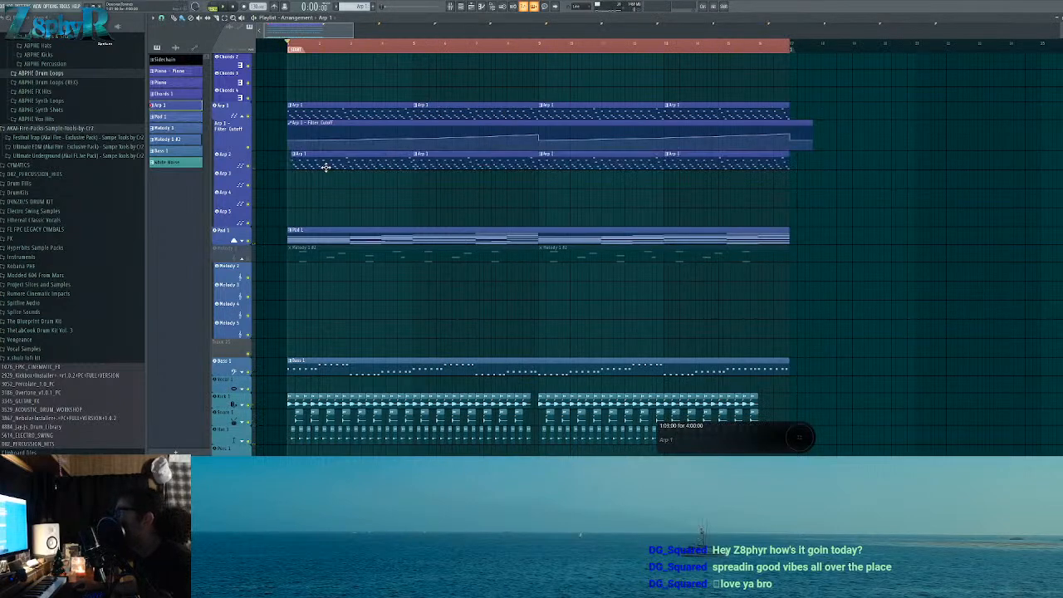
pyautogui.doubleClick(326, 166)
pyautogui.scroll(3, 523, 166)
pyautogui.moveTo(523, 156); pyautogui.dragTo(548, 202)
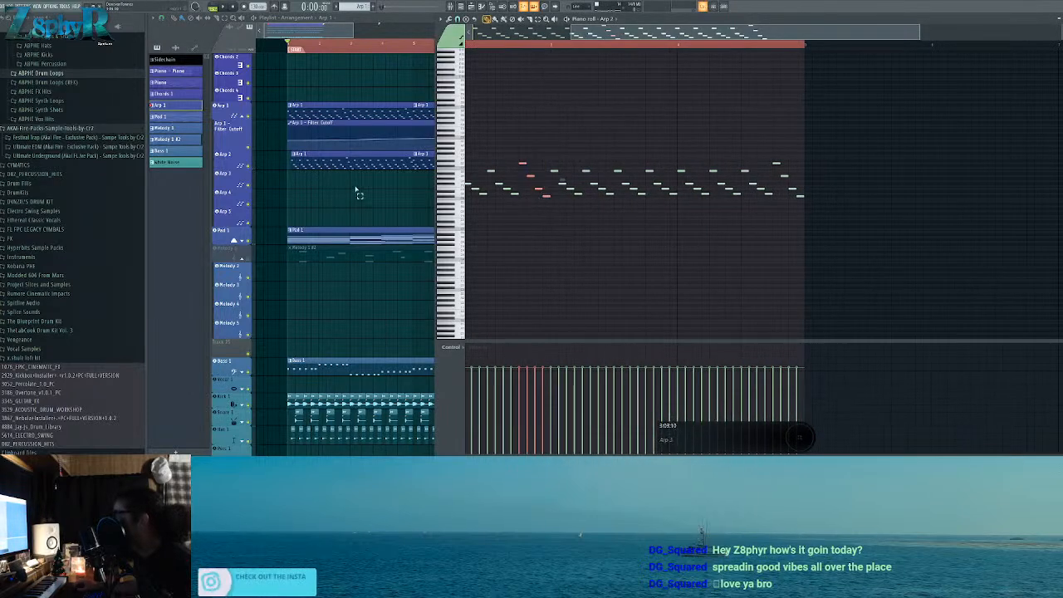
pyautogui.click(323, 169)
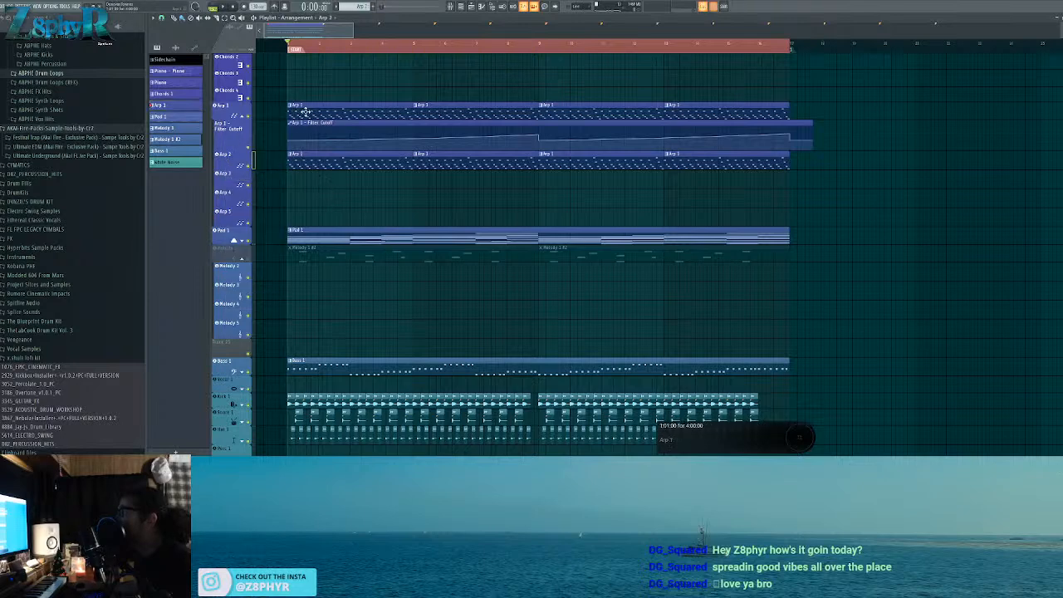
pyautogui.doubleClick(313, 109)
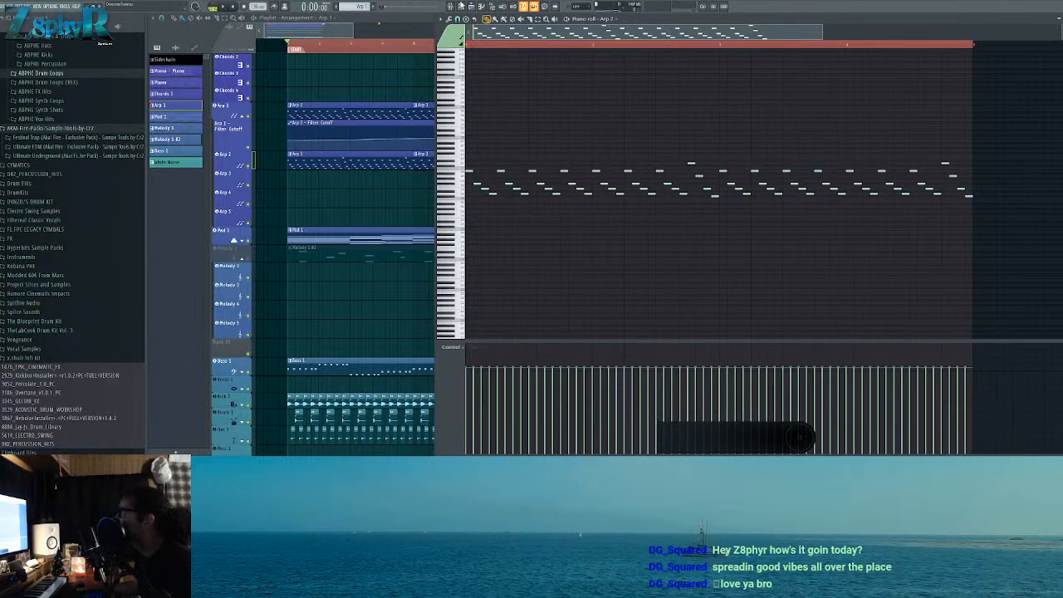
pyautogui.click(462, 6)
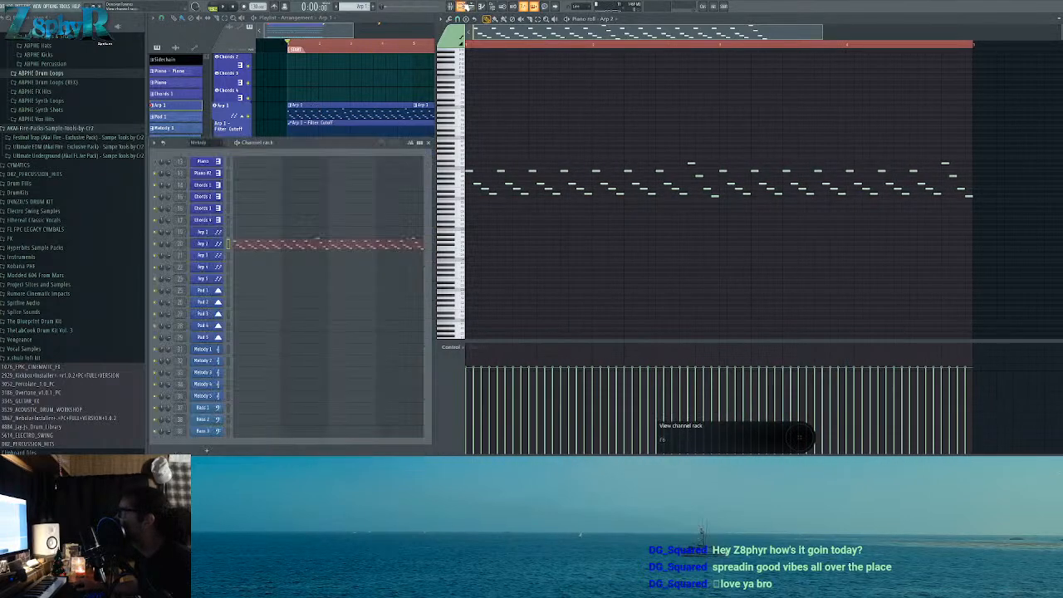
pyautogui.click(302, 112)
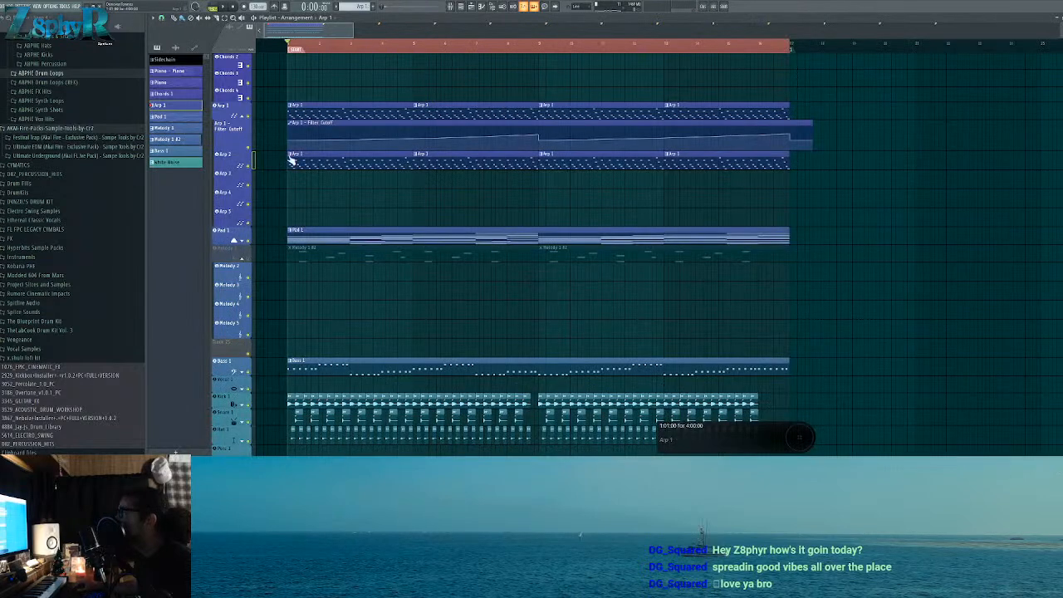
# Step: Make the first clip on the Arp 2 track a unique pattern and delete the other three clips there
pyautogui.click(292, 156)
pyautogui.click(312, 196)
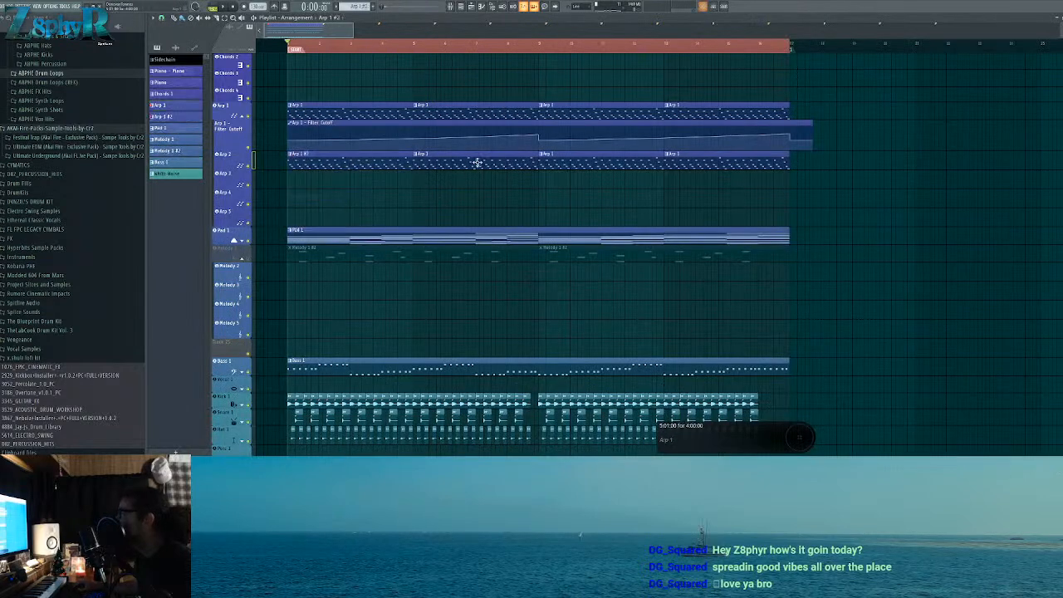
pyautogui.rightClick(472, 164)
pyautogui.rightClick(599, 167)
pyautogui.rightClick(743, 160)
# Step: Refill the Arp 2 track with copies of the unique clip and rename its pattern to Arp 2
pyautogui.moveTo(498, 159); pyautogui.dragTo(372, 162)
pyautogui.moveTo(373, 162); pyautogui.dragTo(499, 159)
pyautogui.moveTo(593, 168); pyautogui.dragTo(358, 162)
pyautogui.moveTo(358, 162)
pyautogui.mouseDown()
pyautogui.moveTo(601, 166)
pyautogui.moveTo(581, 168)
pyautogui.mouseUp()
pyautogui.click(571, 186)
pyautogui.rightClick(225, 152)
pyautogui.click(247, 177)
# Step: In the Arp 1 pattern, move the Arp 2 channel's notes to the Arp 1 channel and play the result
pyautogui.doubleClick(304, 108)
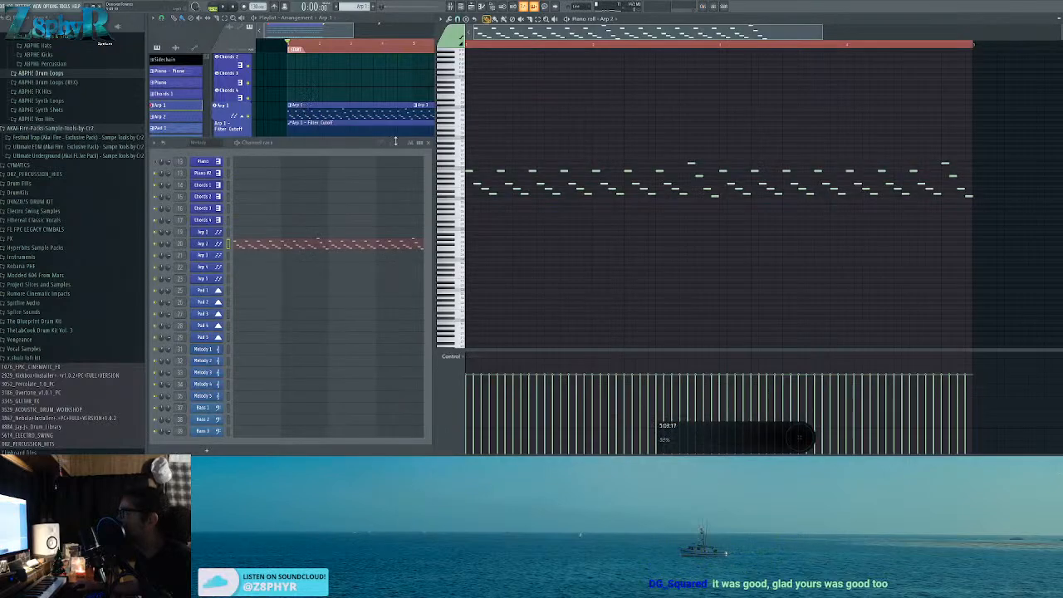
pyautogui.hotkey('ctrl', 'x')
pyautogui.click(229, 232)
pyautogui.hotkey('ctrl', 'v')
pyautogui.press('space')
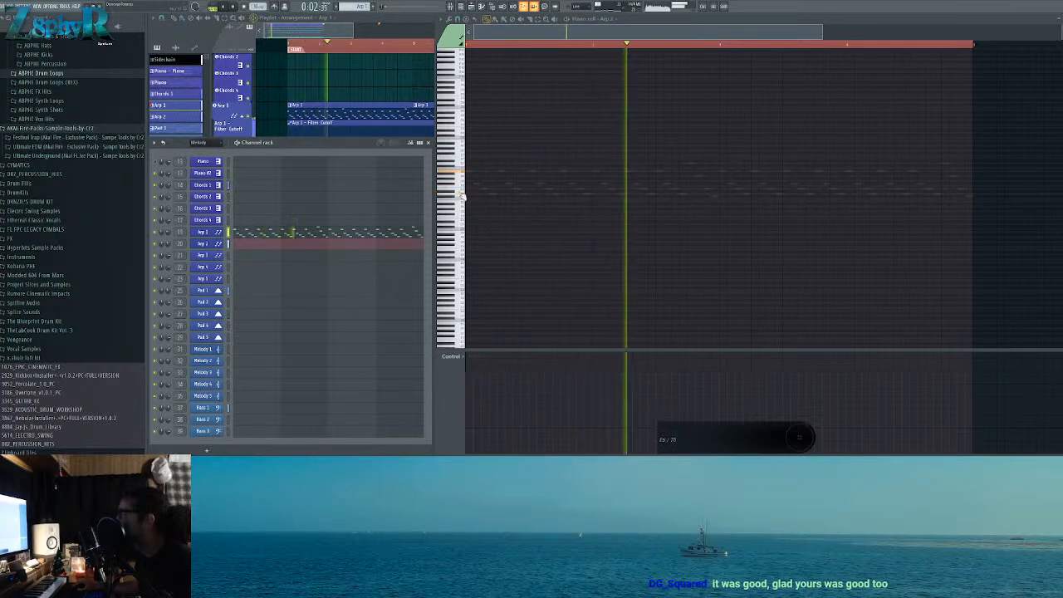
pyautogui.press('space')
pyautogui.rightClick(340, 83)
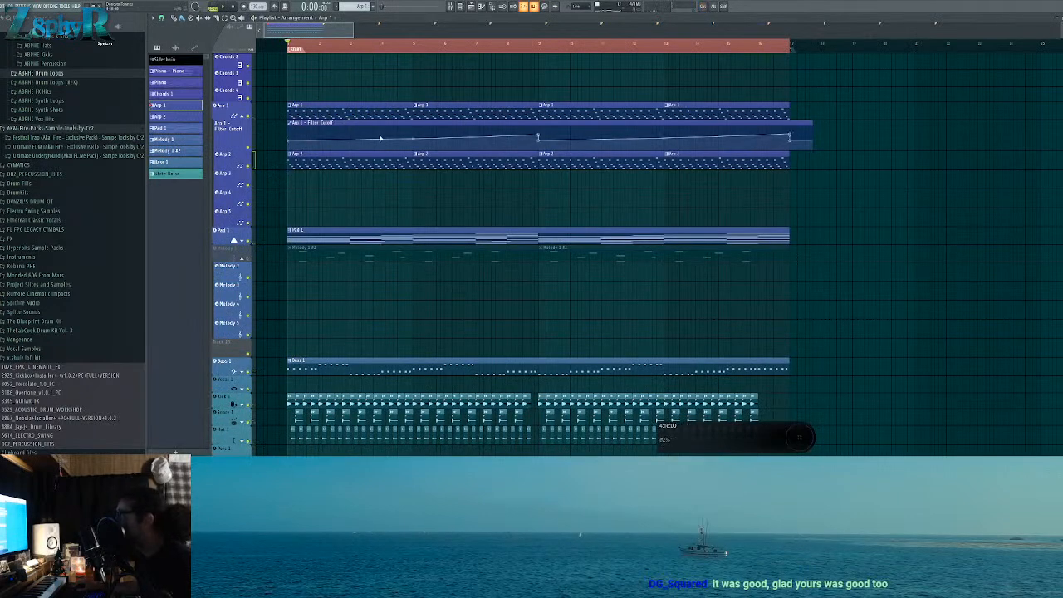
# Step: Copy the last four notes of the Arp 1 pattern and place a new pattern at the start of the Arp 3 track
pyautogui.doubleClick(382, 113)
pyautogui.moveTo(563, 151); pyautogui.dragTo(608, 200)
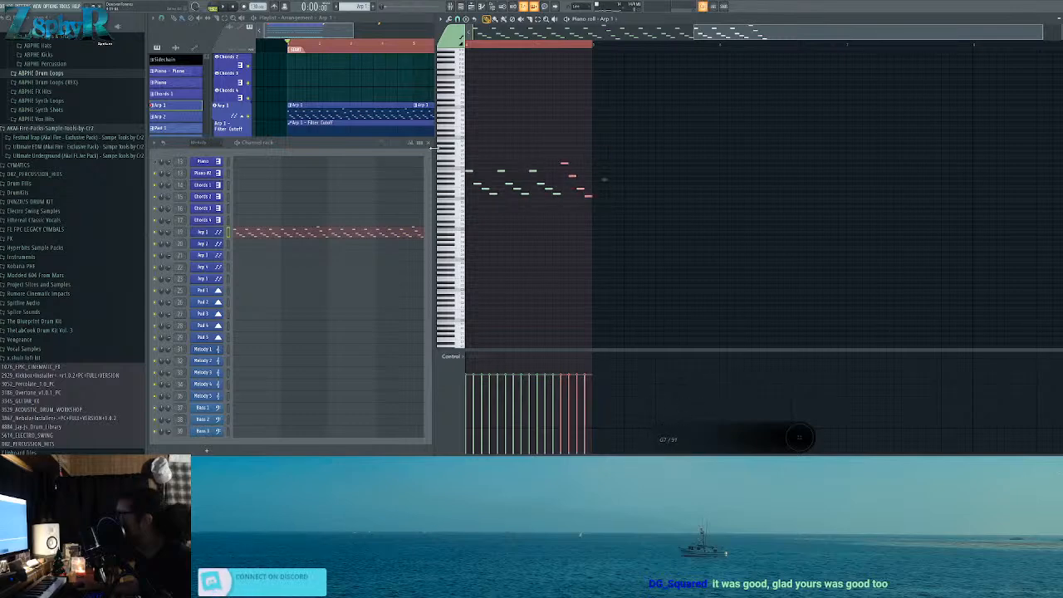
pyautogui.rightClick(304, 83)
pyautogui.click(375, 9)
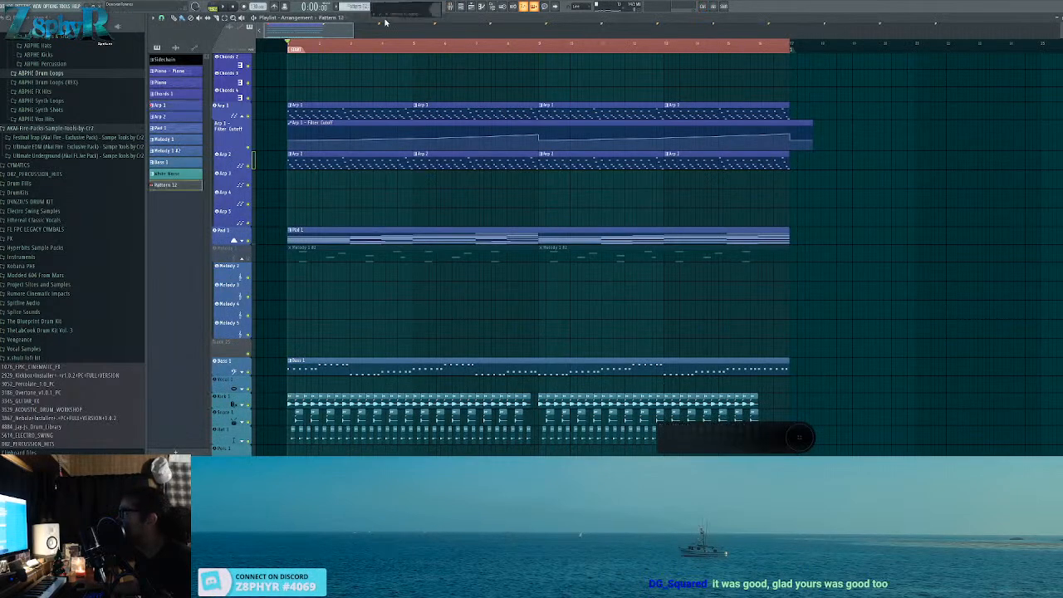
pyautogui.click(296, 174)
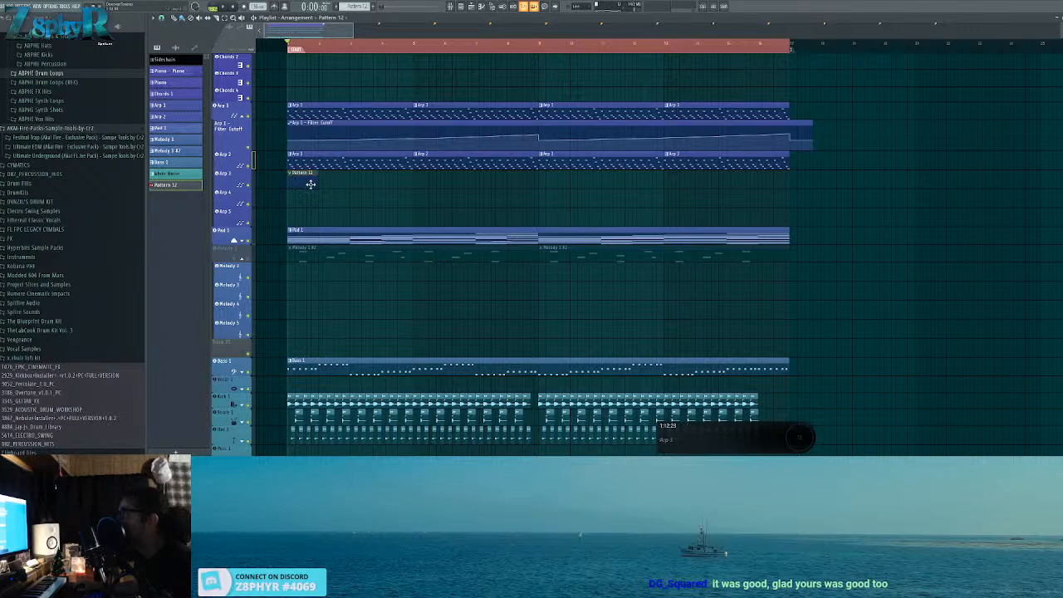
# Step: Paste the four copied notes at the start of the Arp 3 channel's piano roll
pyautogui.press('F6')
pyautogui.rightClick(217, 257)
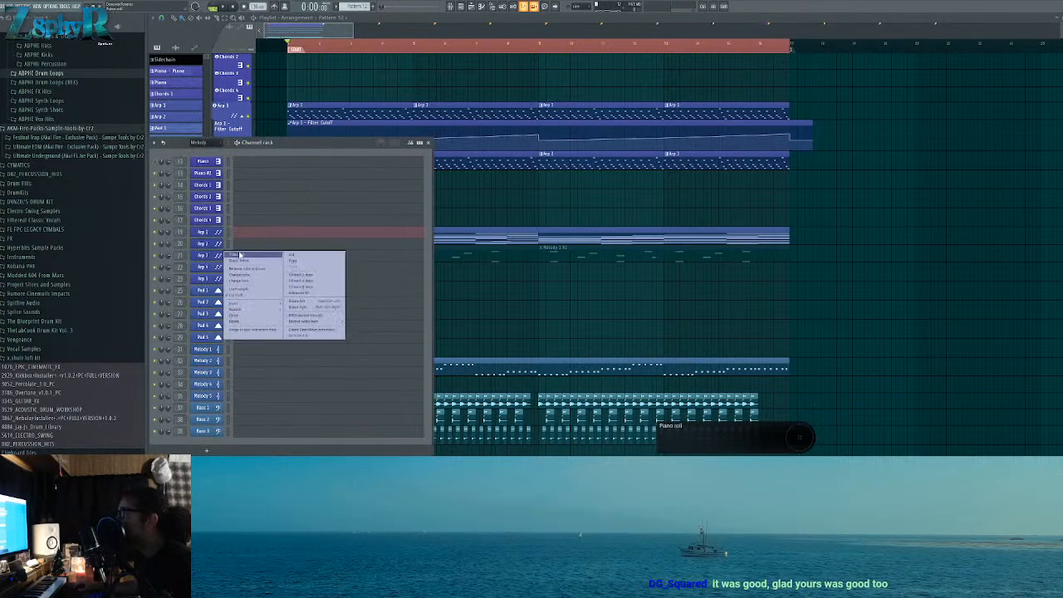
pyautogui.click(240, 255)
pyautogui.hotkey('ctrl', 'v')
pyautogui.moveTo(572, 175); pyautogui.dragTo(410, 168)
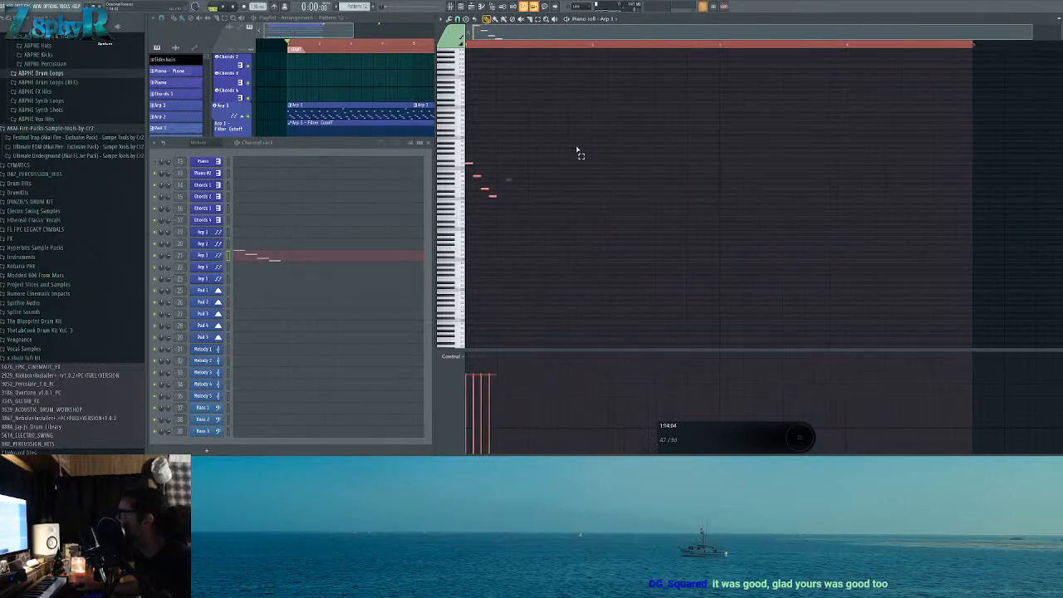
# Step: Replace the Arp 3 channel's empty sampler with Sylenth1 and bring up its plugin window
pyautogui.click(218, 255)
pyautogui.rightClick(224, 253)
pyautogui.moveTo(270, 312)
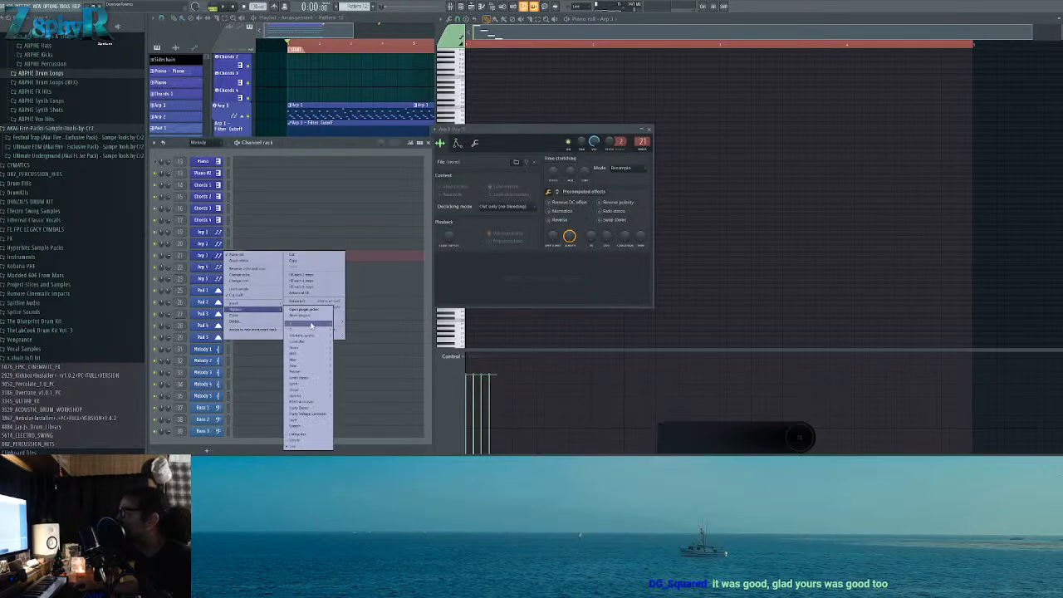
pyautogui.moveTo(320, 323)
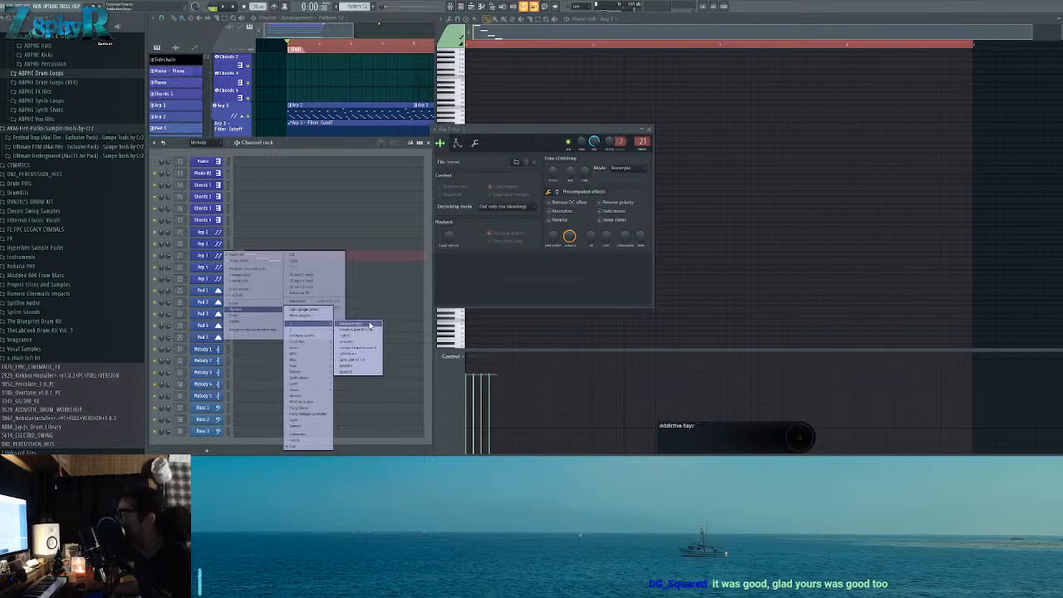
pyautogui.click(368, 366)
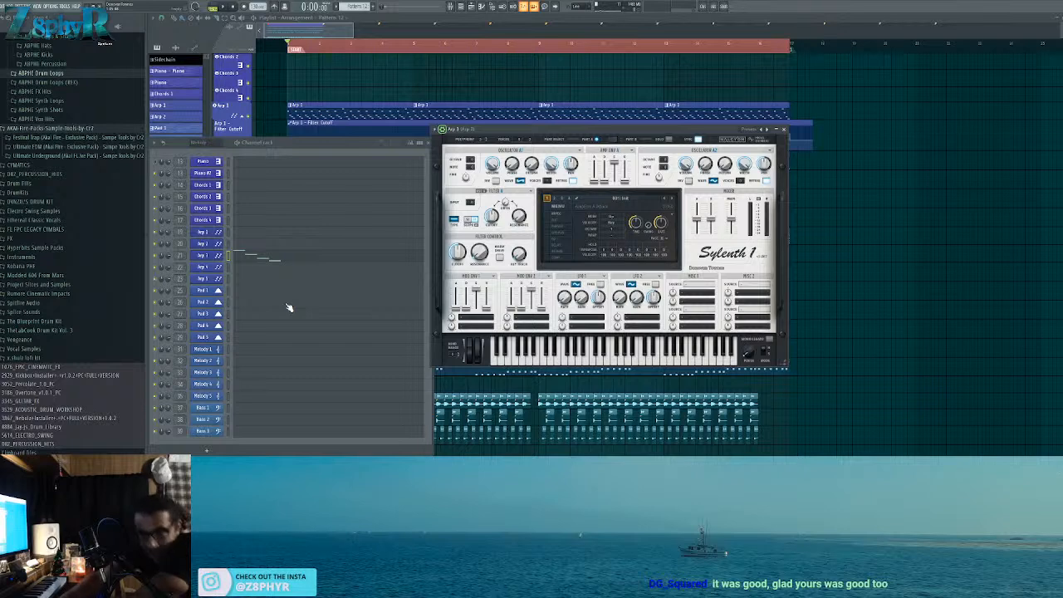
pyautogui.click(253, 253)
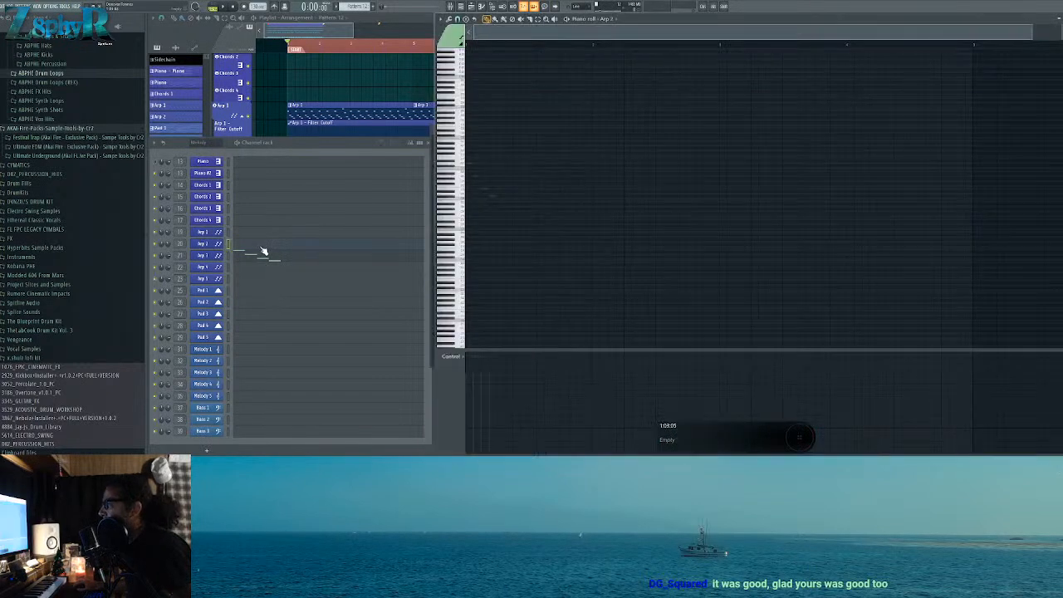
pyautogui.click(204, 256)
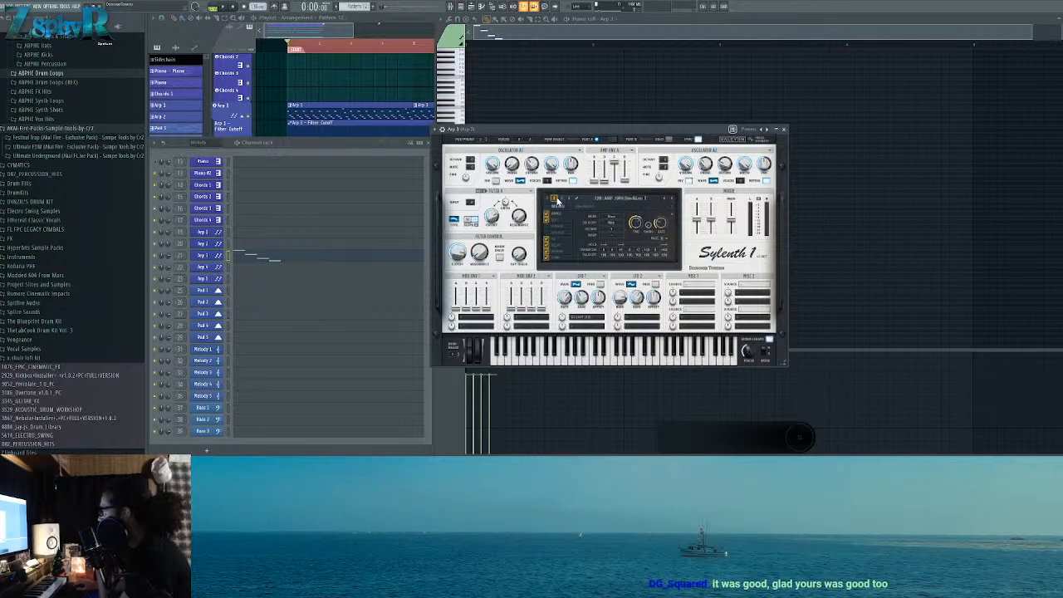
# Step: Lower the Arp 3 channel's volume and switch Sylenth1 to ARP preset 130 while the pattern plays
pyautogui.click(600, 200)
pyautogui.click(581, 198)
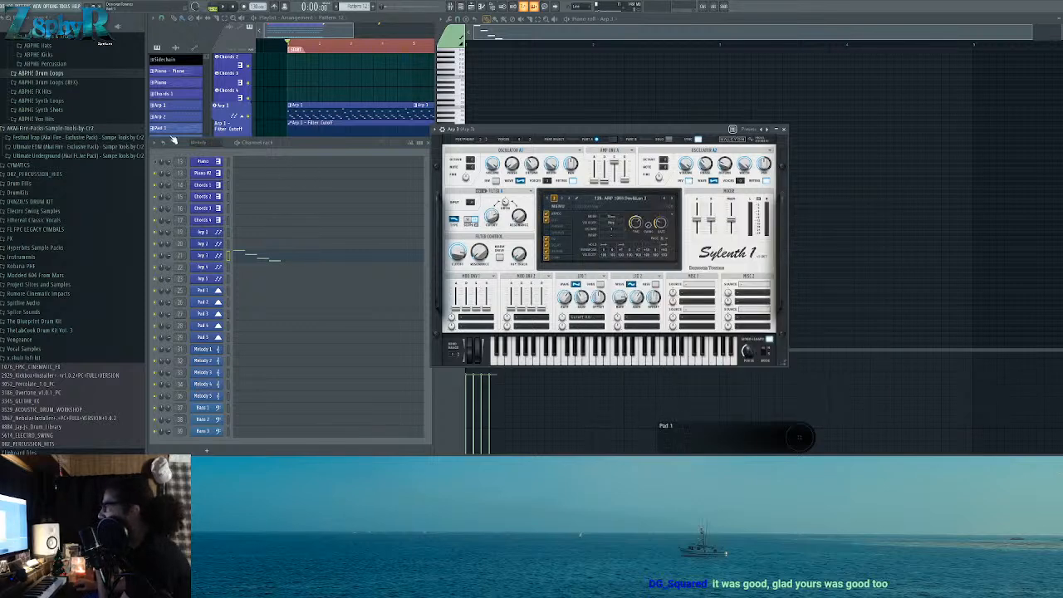
pyautogui.moveTo(168, 256); pyautogui.dragTo(169, 275)
pyautogui.press('space')
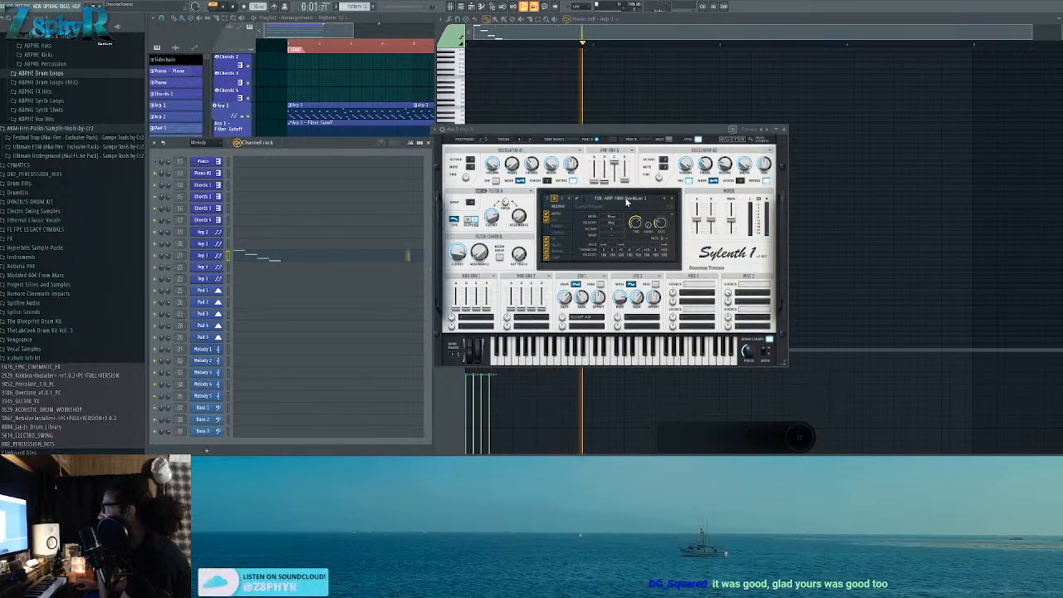
pyautogui.click(672, 200)
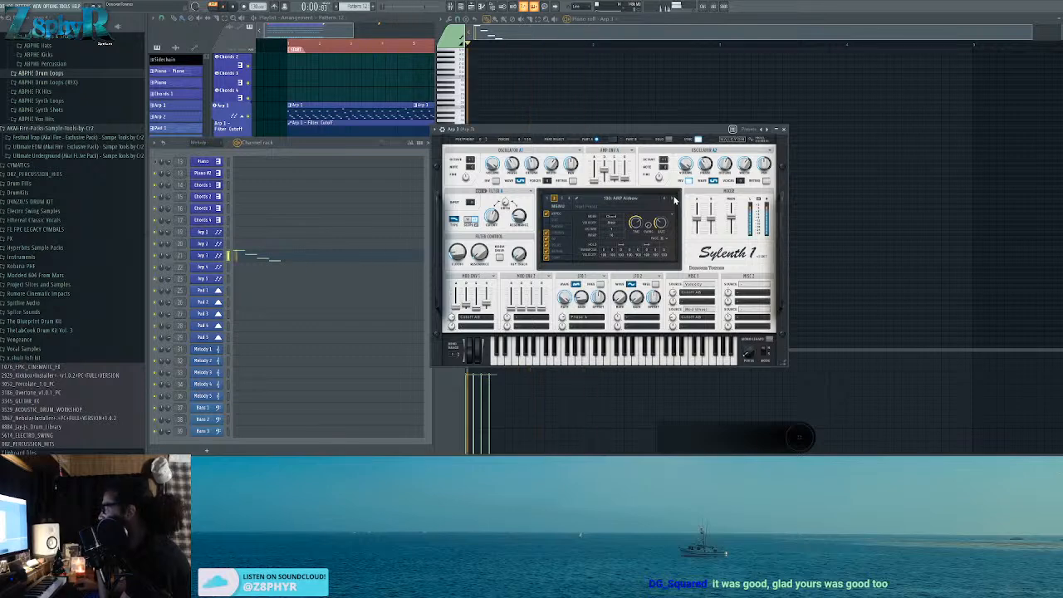
pyautogui.press('space')
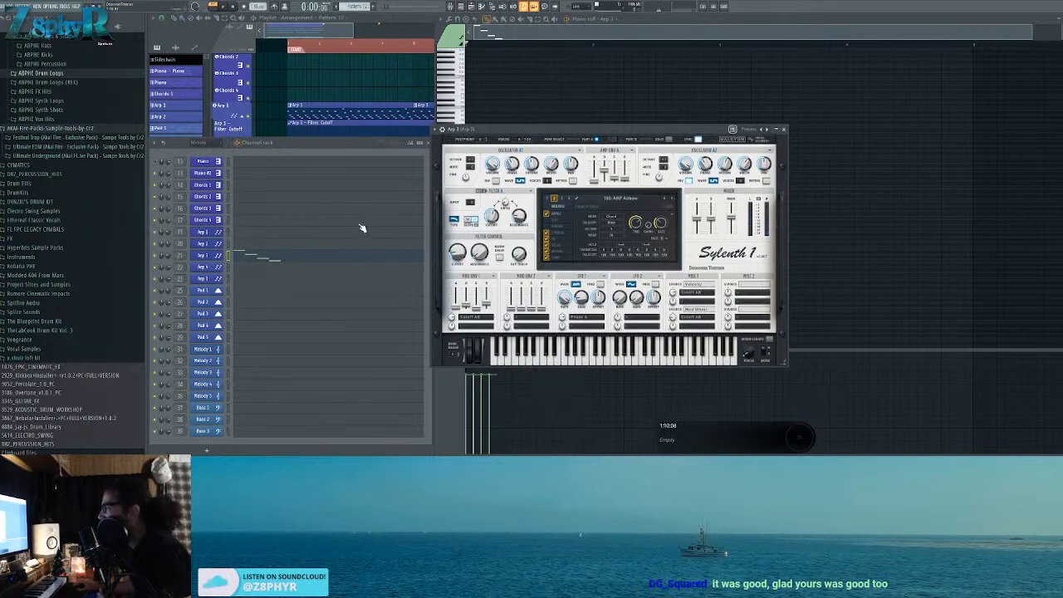
# Step: Audition the patch on Sylenth1's keyboard and set its arpeggiator mode to Down
pyautogui.click(616, 198)
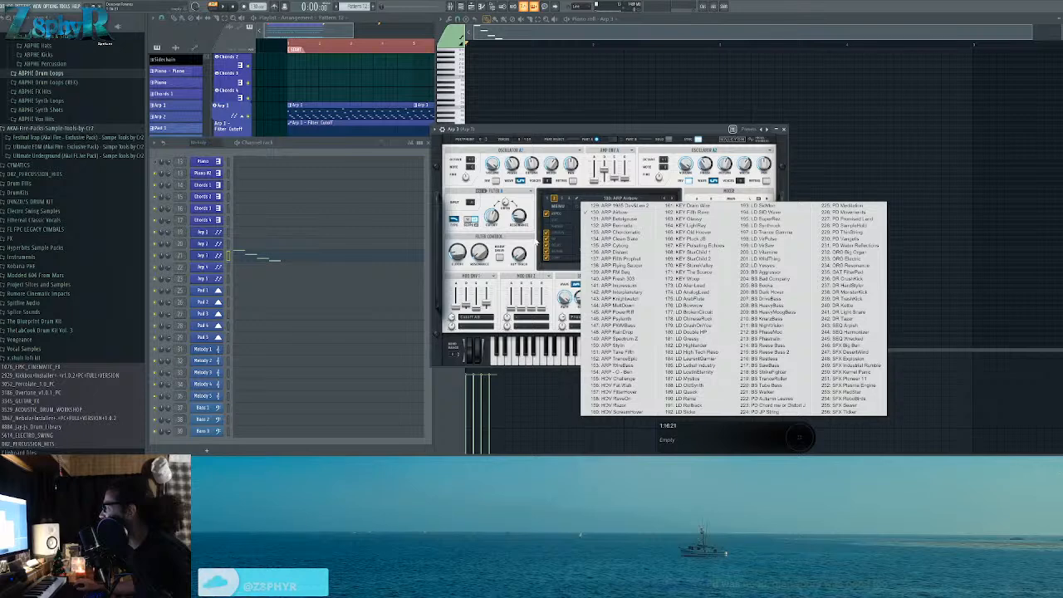
pyautogui.click(505, 344)
pyautogui.click(603, 362)
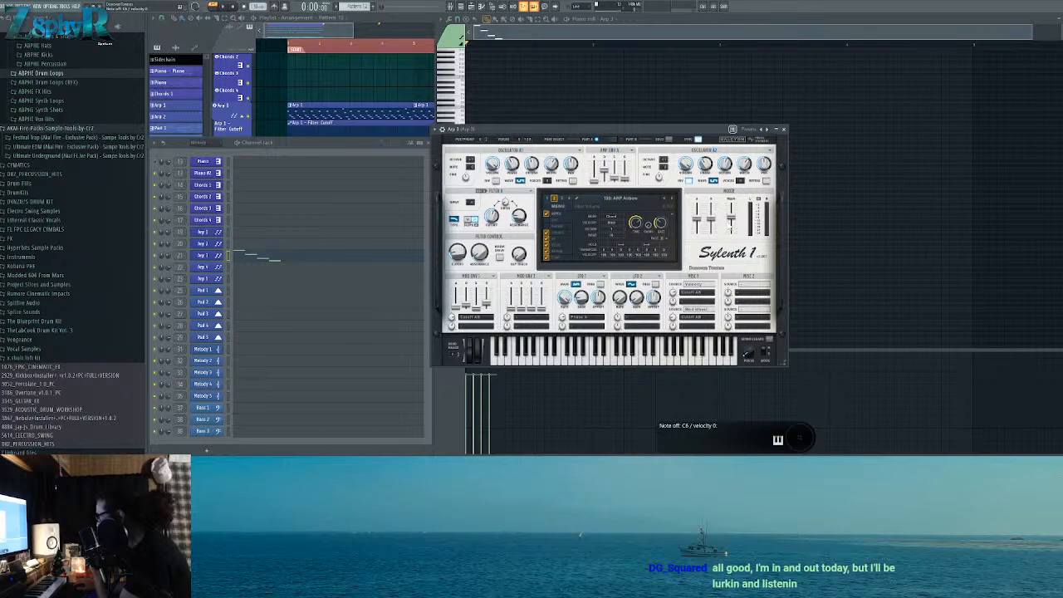
pyautogui.click(616, 223)
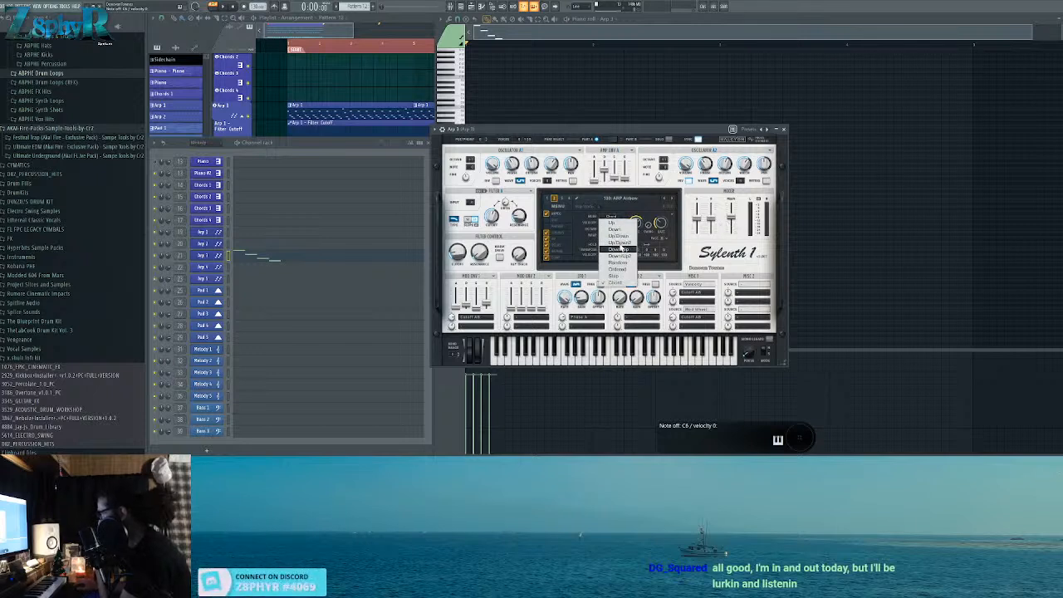
pyautogui.click(621, 231)
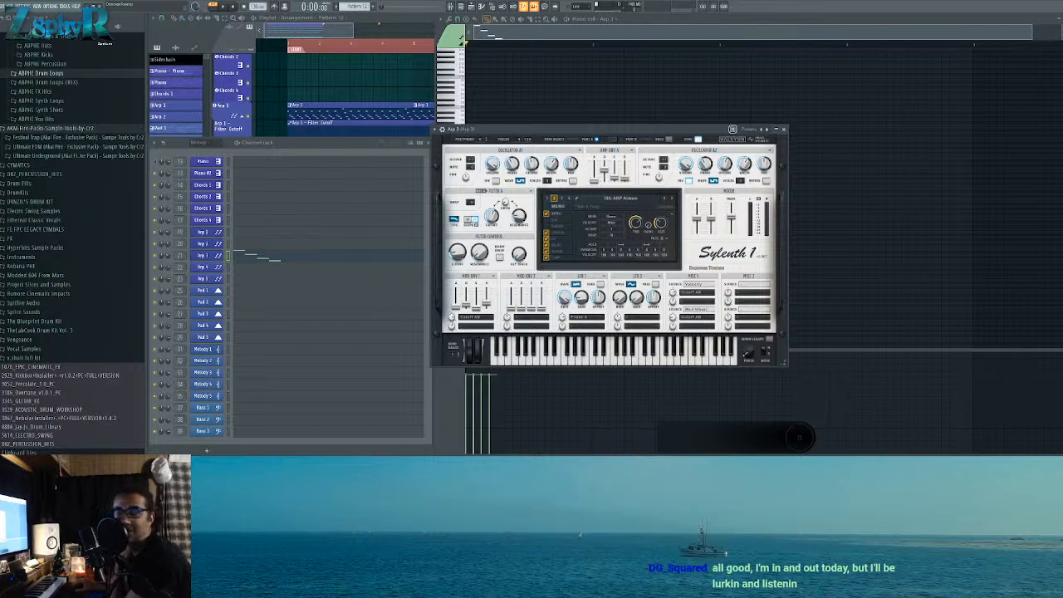
# Step: Reposition the Sylenth1 window and move the channel rack upward to uncover the lower playlist tracks
pyautogui.moveTo(541, 132); pyautogui.dragTo(552, 144)
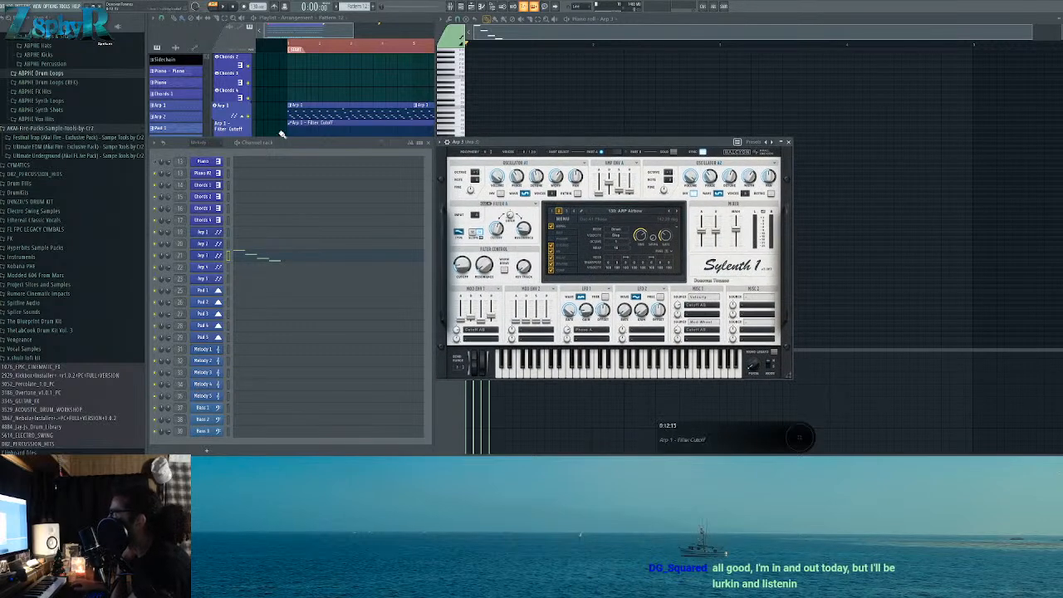
pyautogui.moveTo(293, 144); pyautogui.dragTo(297, 99)
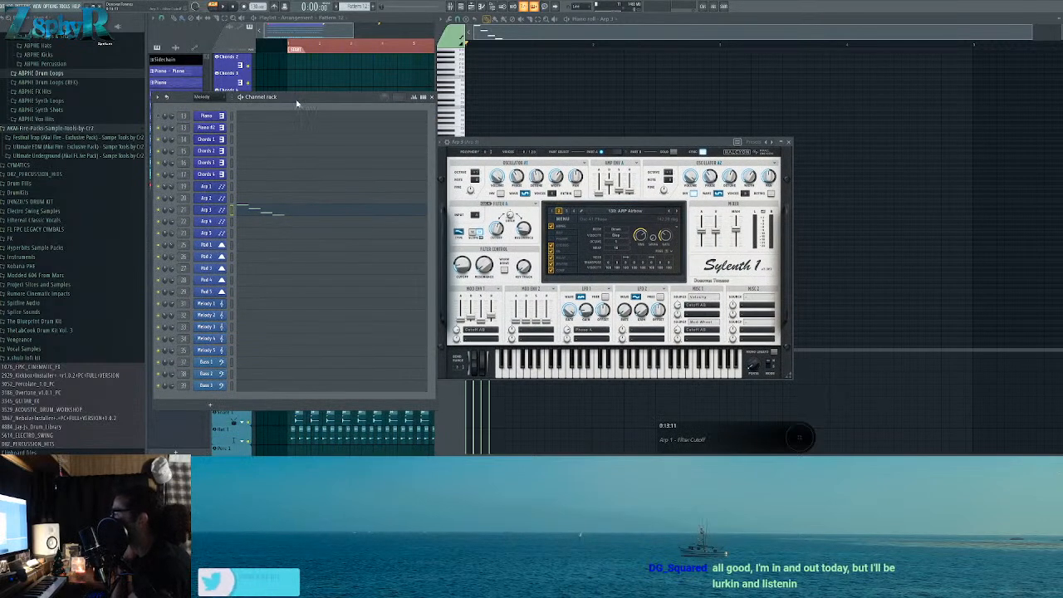
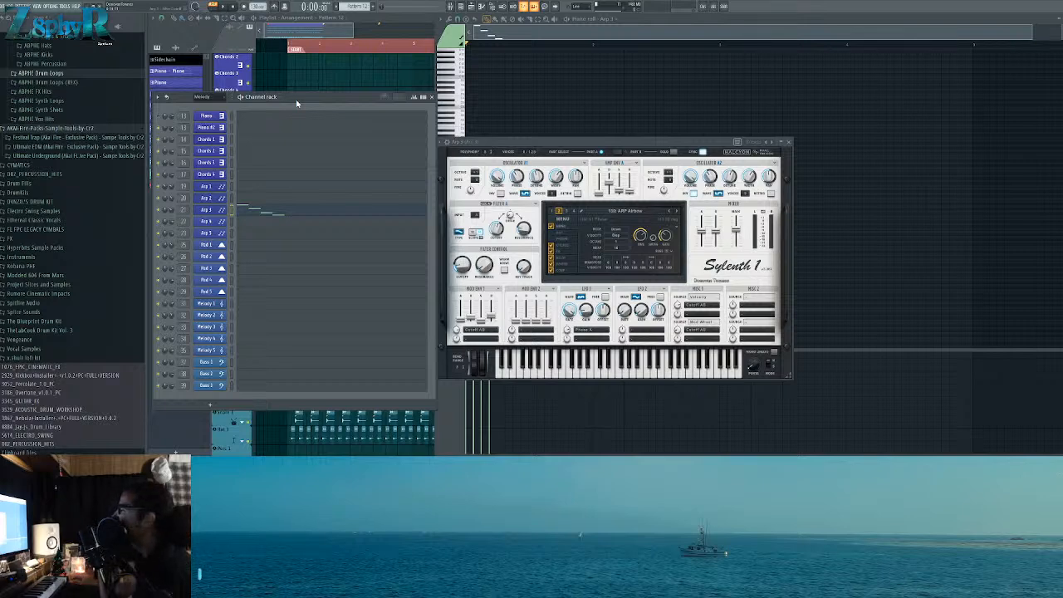
pyautogui.moveTo(296, 103); pyautogui.dragTo(290, 22)
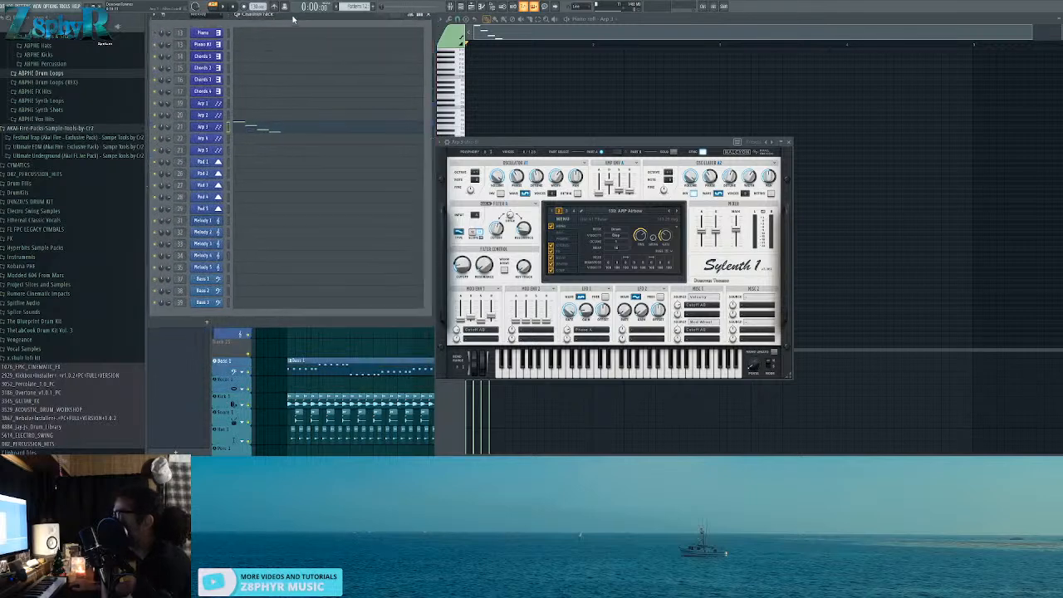
# Step: Transpose the Arp 3 notes down one octave in the piano roll and audition them
pyautogui.click(243, 133)
pyautogui.click(243, 134)
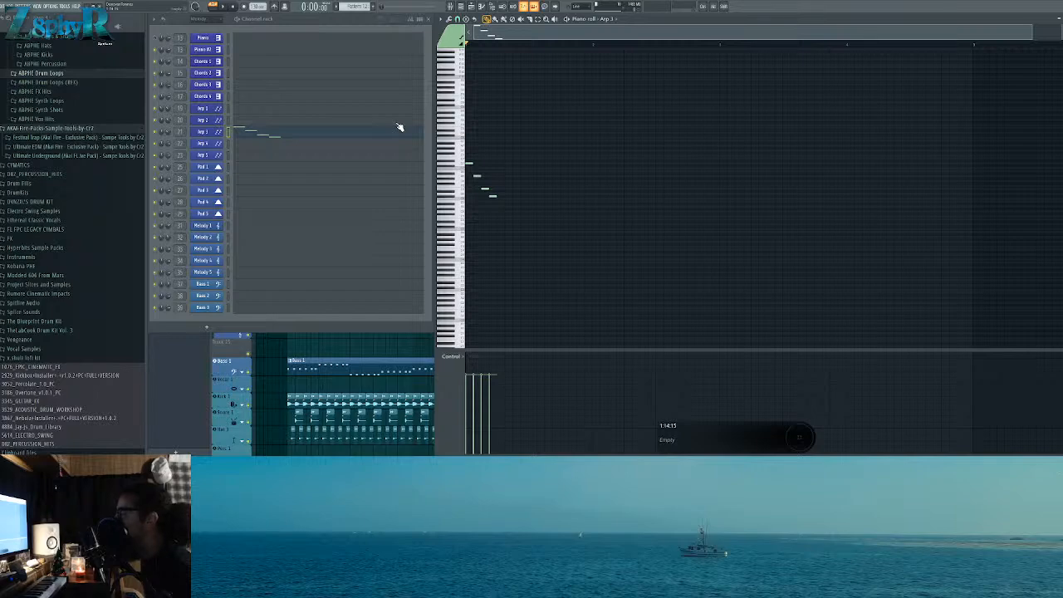
pyautogui.press('space')
pyautogui.press('space')
pyautogui.click(256, 141)
pyautogui.click(256, 140)
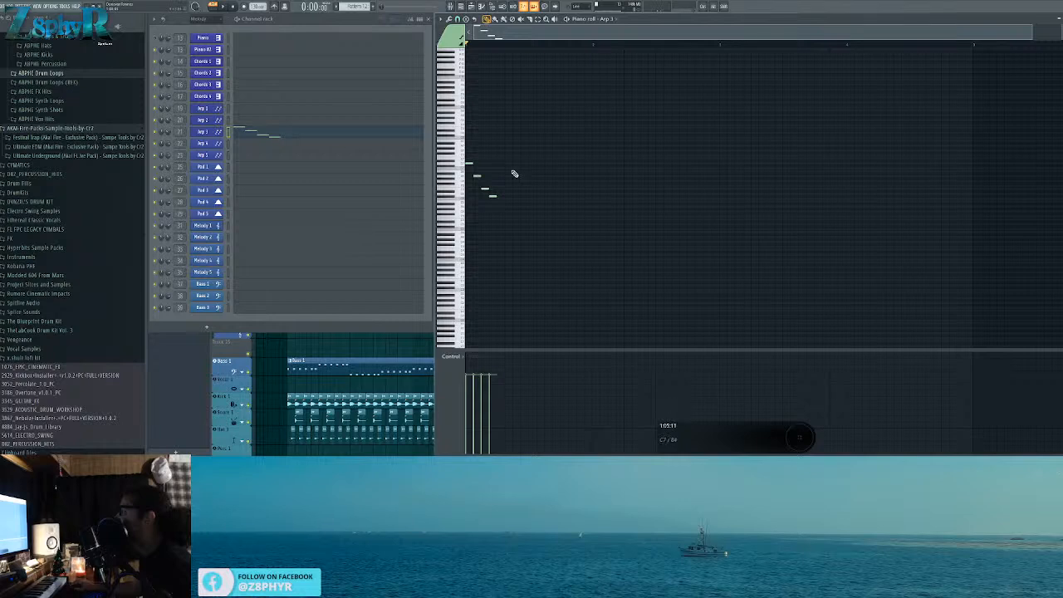
pyautogui.hotkey('ctrl', 'Down')
pyautogui.press('space')
pyautogui.press('space')
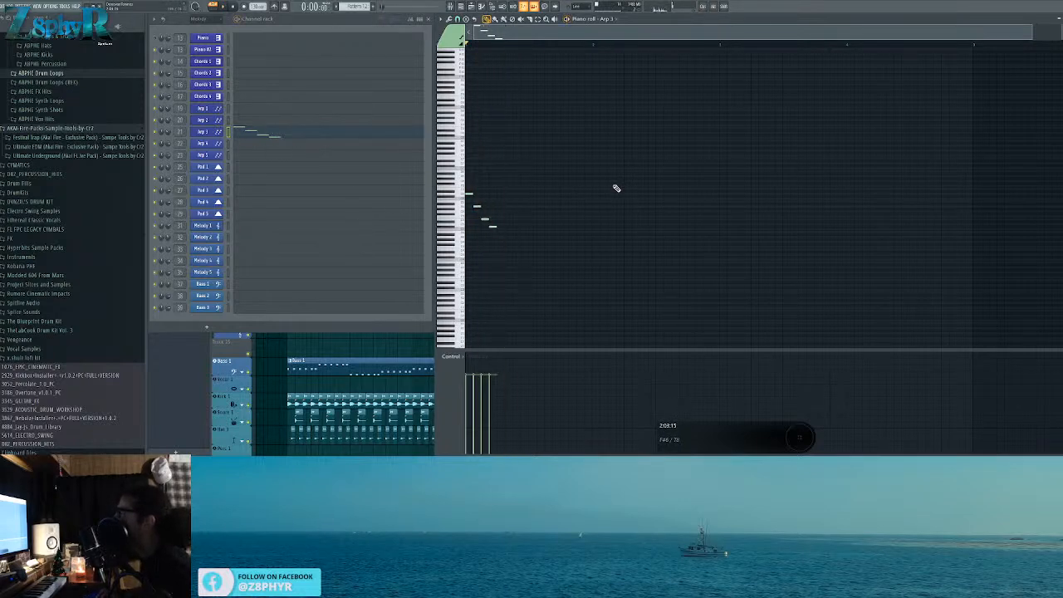
# Step: Advance Arp 3's Sylenth1 through its arpeggio presets during playback and settle on the ARP Clean preset
pyautogui.click(219, 131)
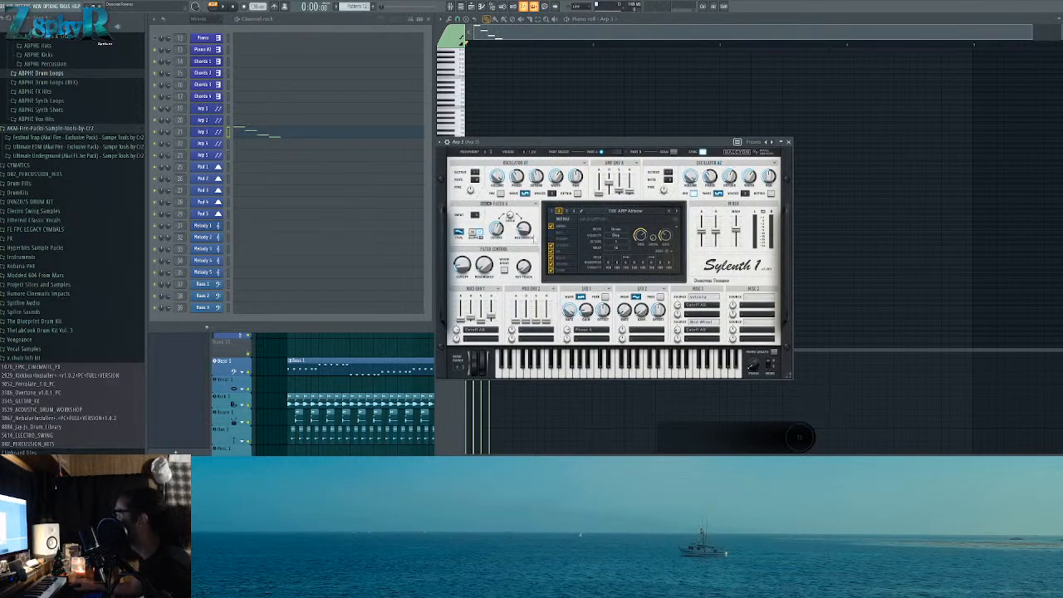
pyautogui.click(678, 210)
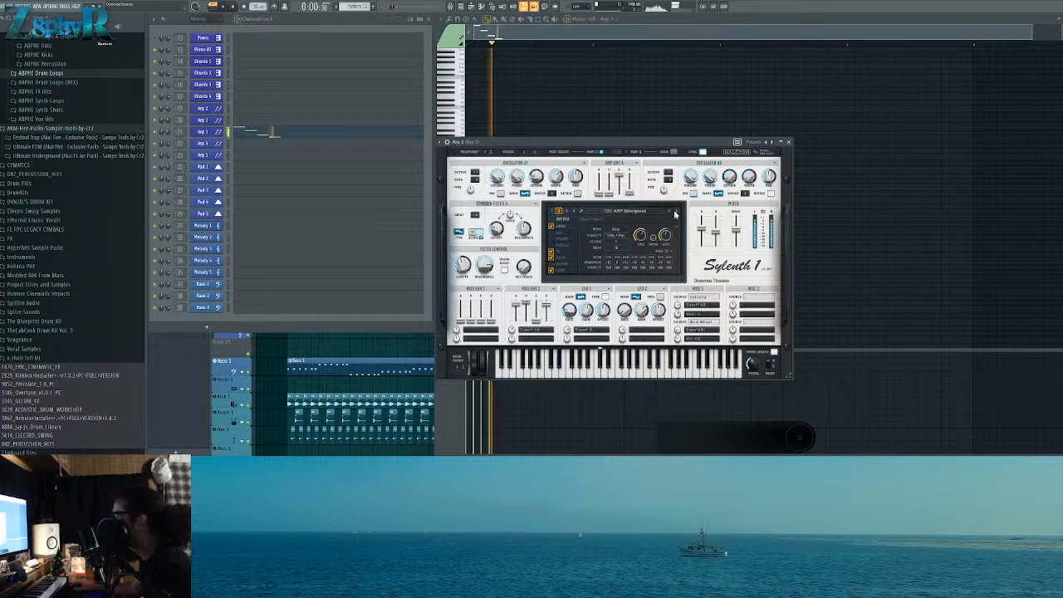
pyautogui.click(676, 210)
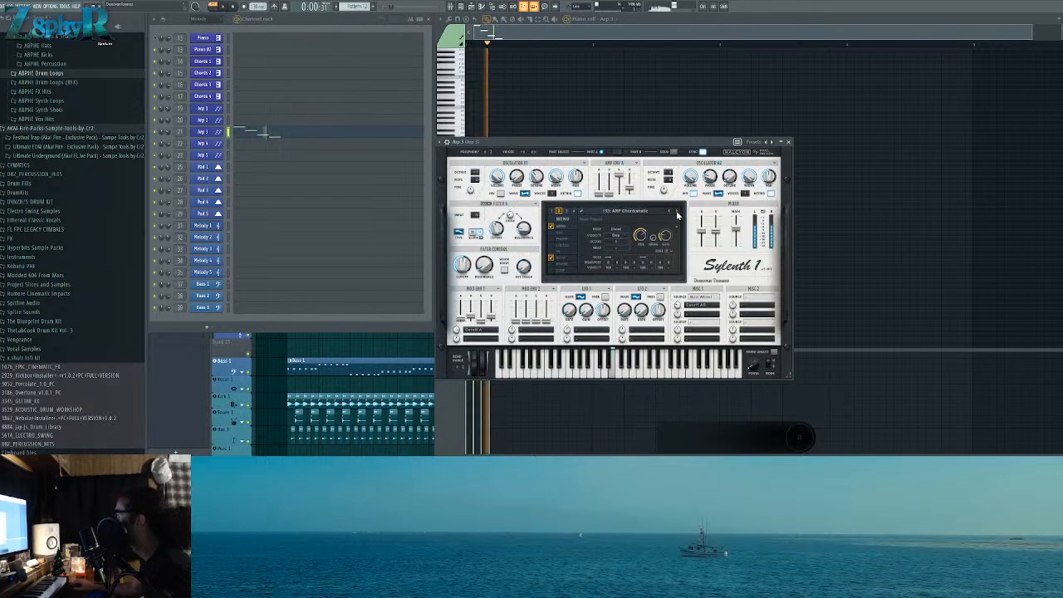
pyautogui.click(676, 210)
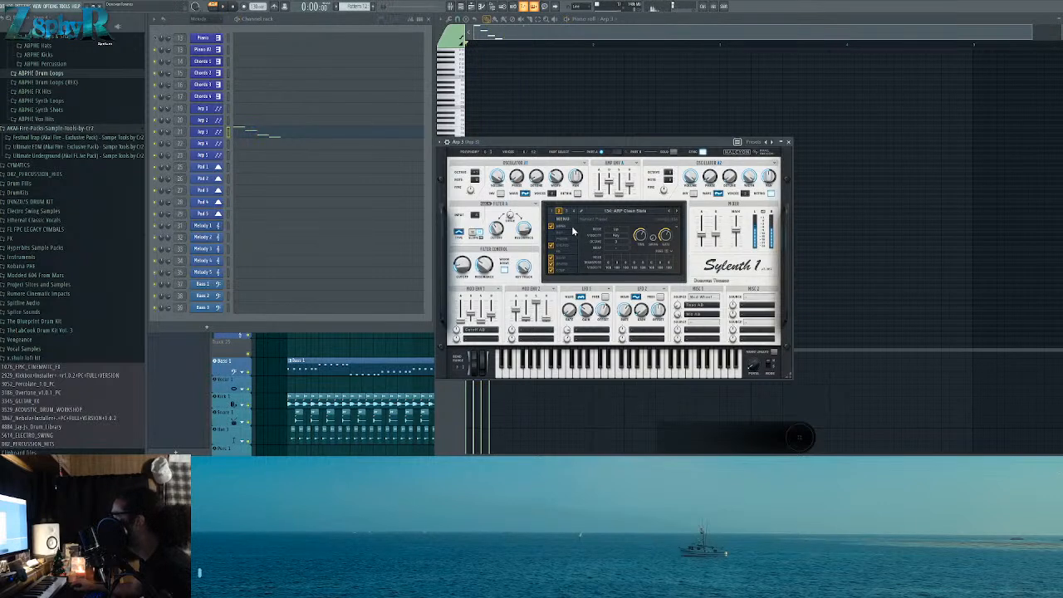
# Step: Inspect the delay settings of Arp 3's Sylenth1 preset and audition the pattern
pyautogui.click(569, 259)
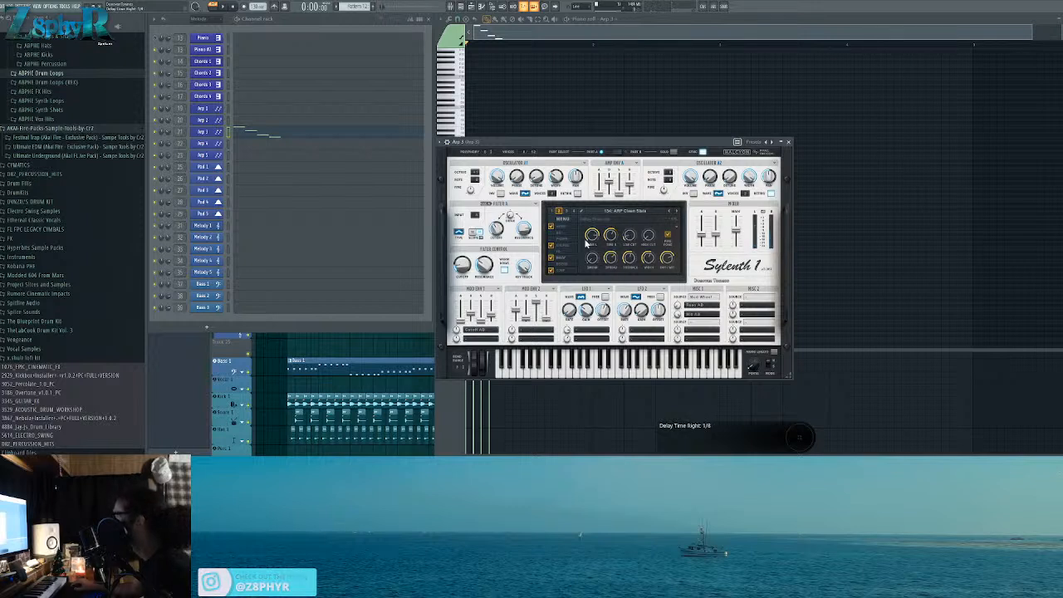
pyautogui.press('space')
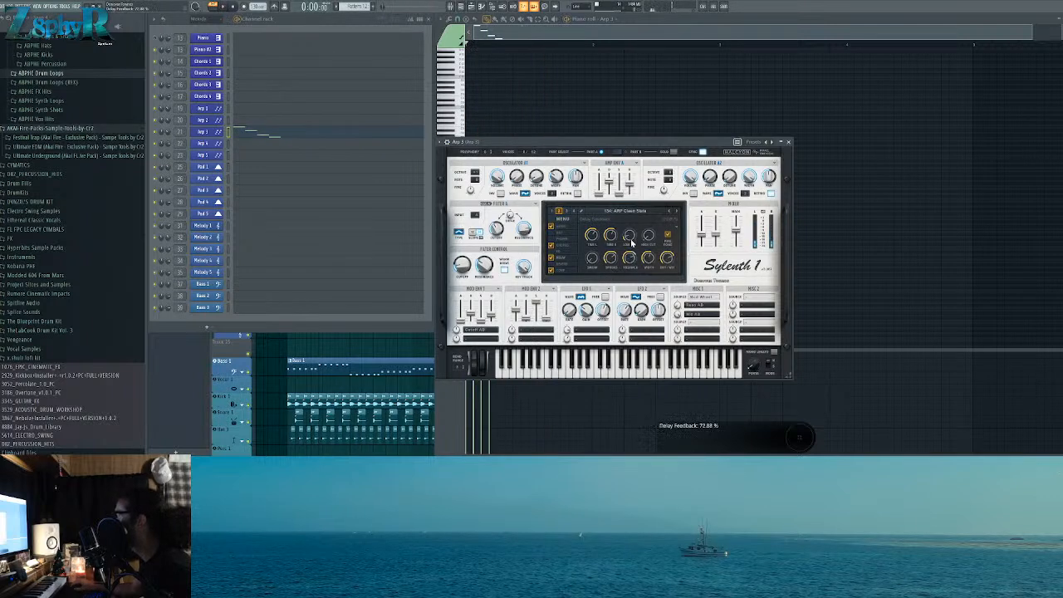
pyautogui.press('space')
pyautogui.press('space')
# Step: Move the Arp 3 notes back up one octave in the piano roll and audition them
pyautogui.click(283, 133)
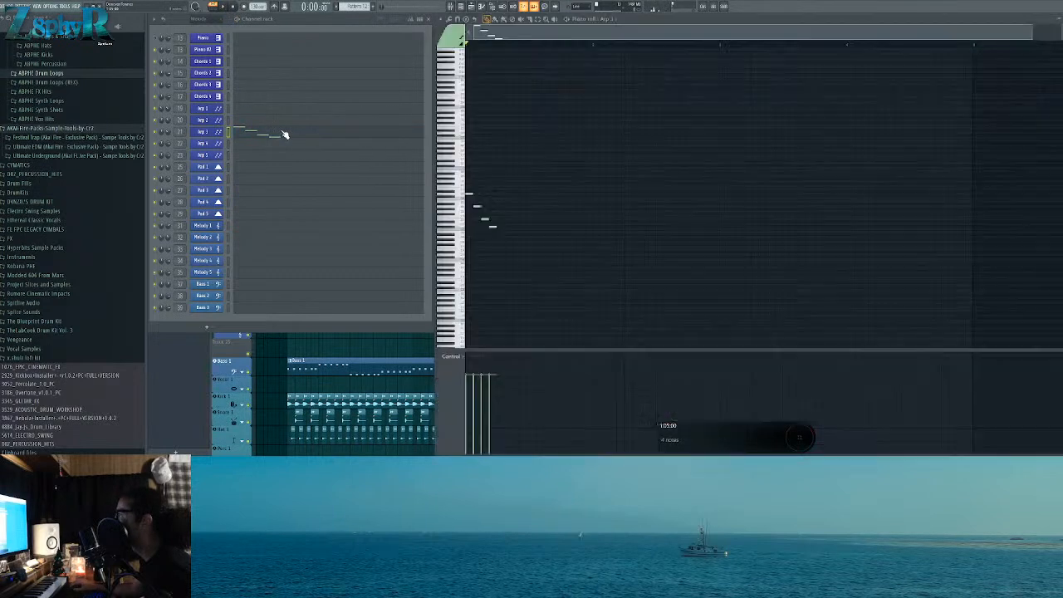
pyautogui.press('space')
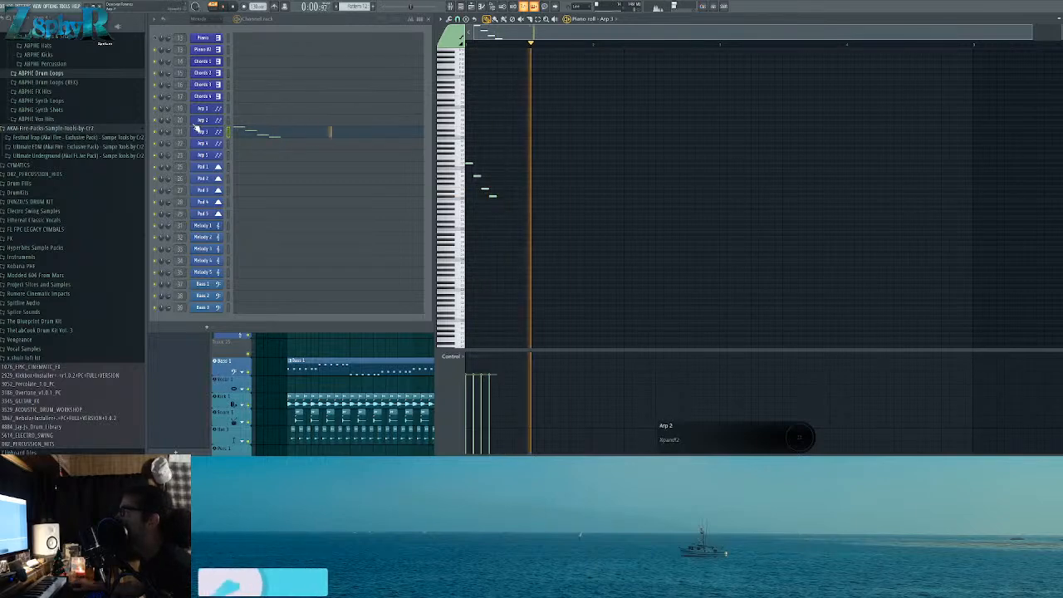
pyautogui.press('space')
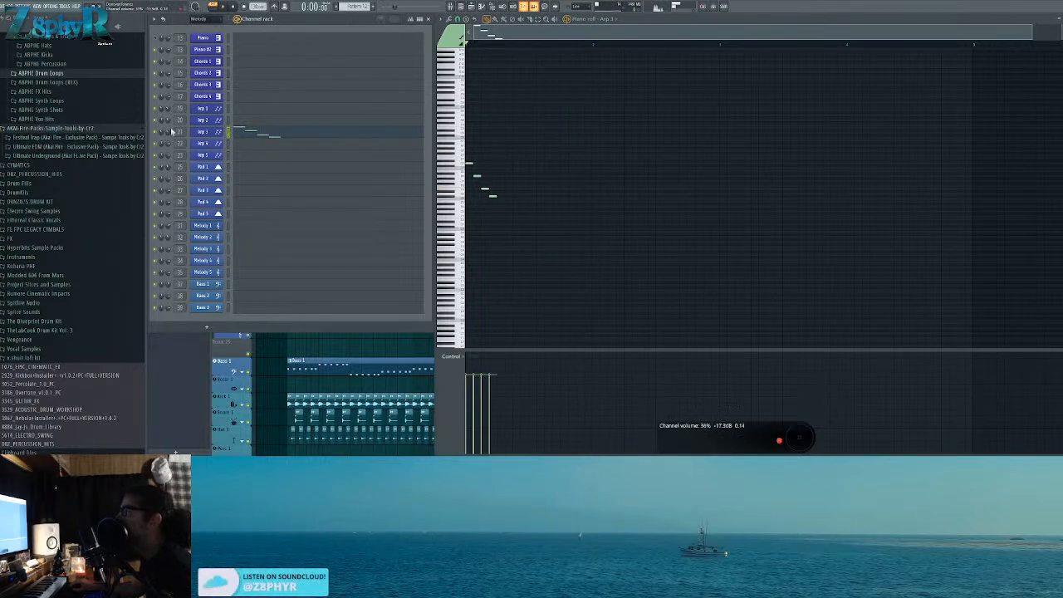
# Step: Put the new pattern at bar 1 of the Arp 3 playlist track, name it Arp 3, and play the arrangement
pyautogui.click(280, 339)
pyautogui.rightClick(227, 164)
pyautogui.click(232, 176)
pyautogui.rightClick(225, 183)
pyautogui.click(234, 197)
pyautogui.press('space')
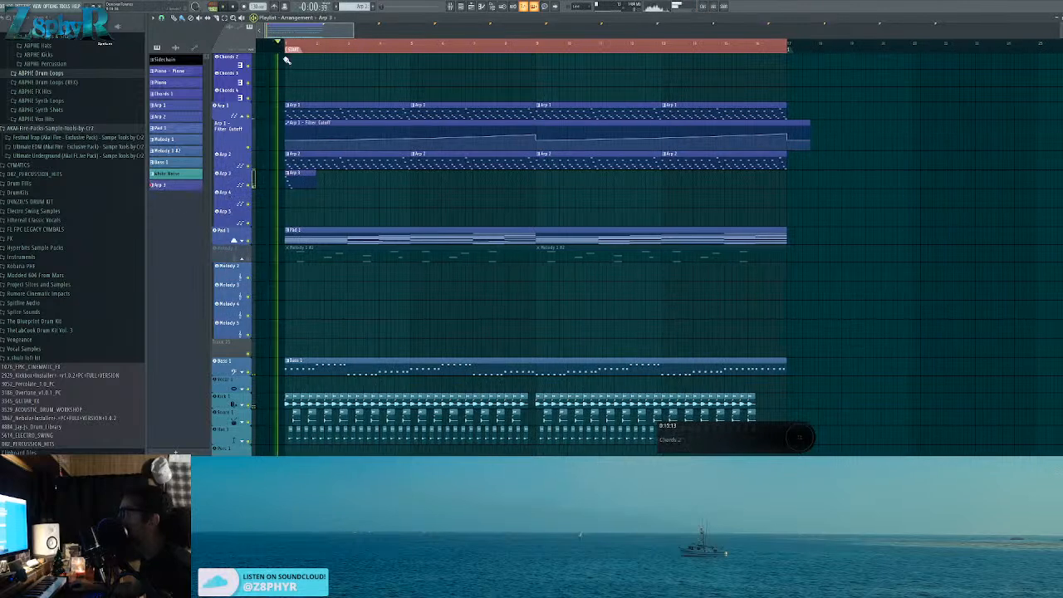
# Step: Set the Arp 3 channel volume to 55% and audition it against the full arrangement
pyautogui.doubleClick(297, 183)
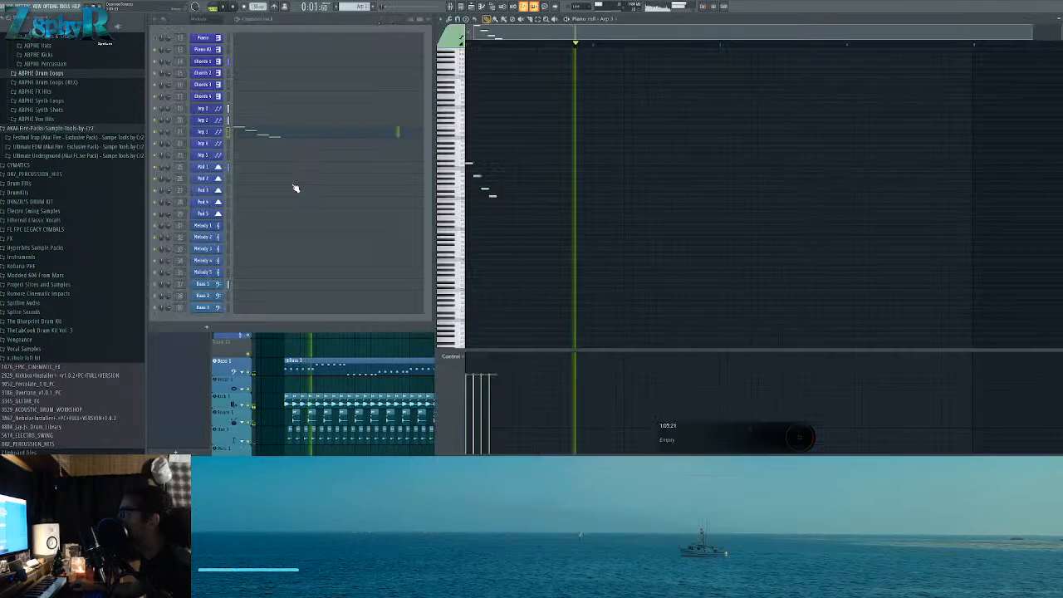
pyautogui.click(203, 131)
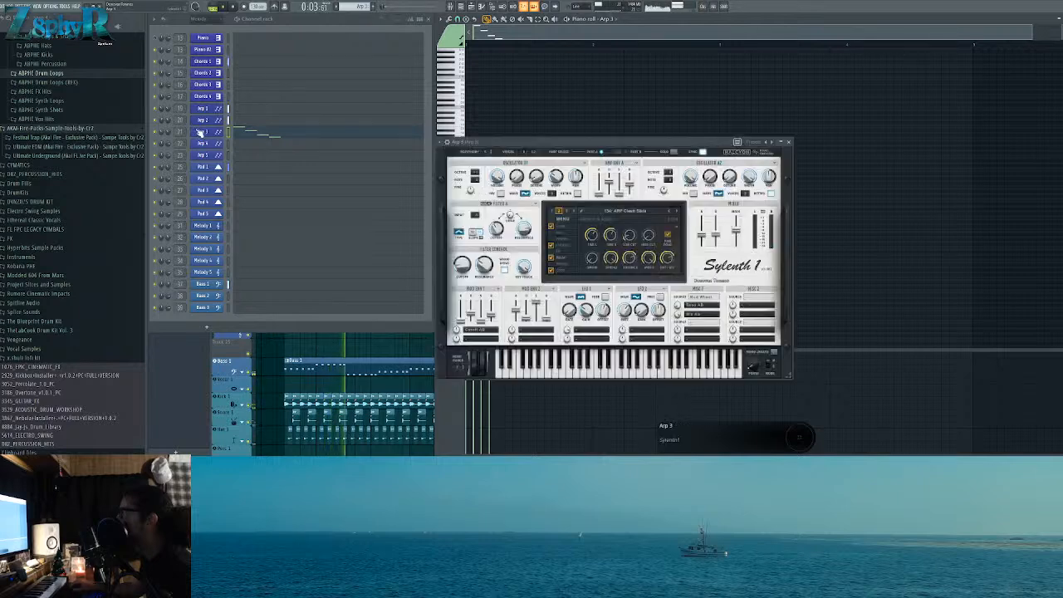
pyautogui.press('space')
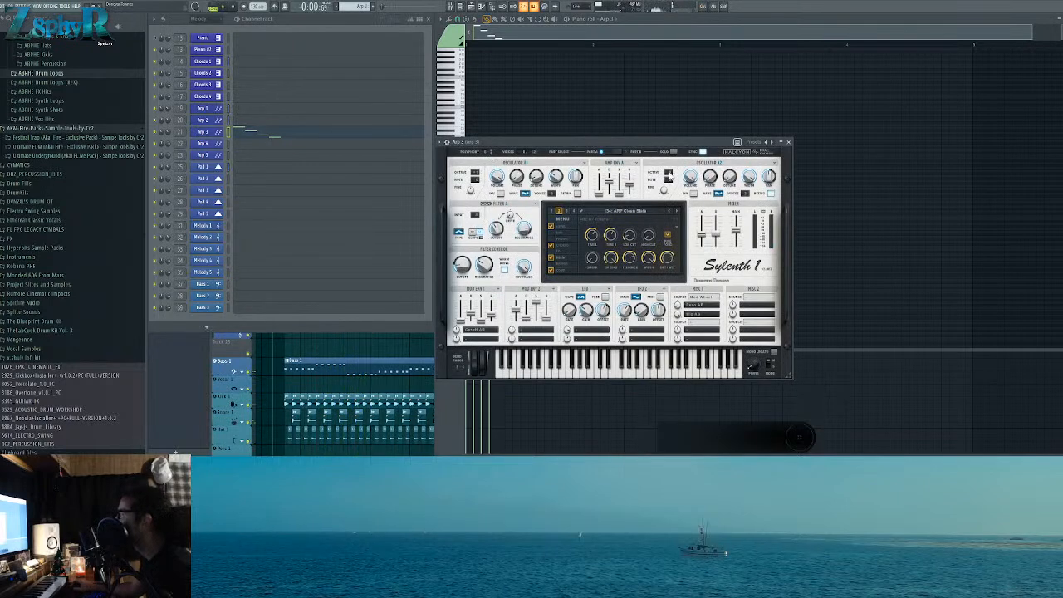
pyautogui.press('space')
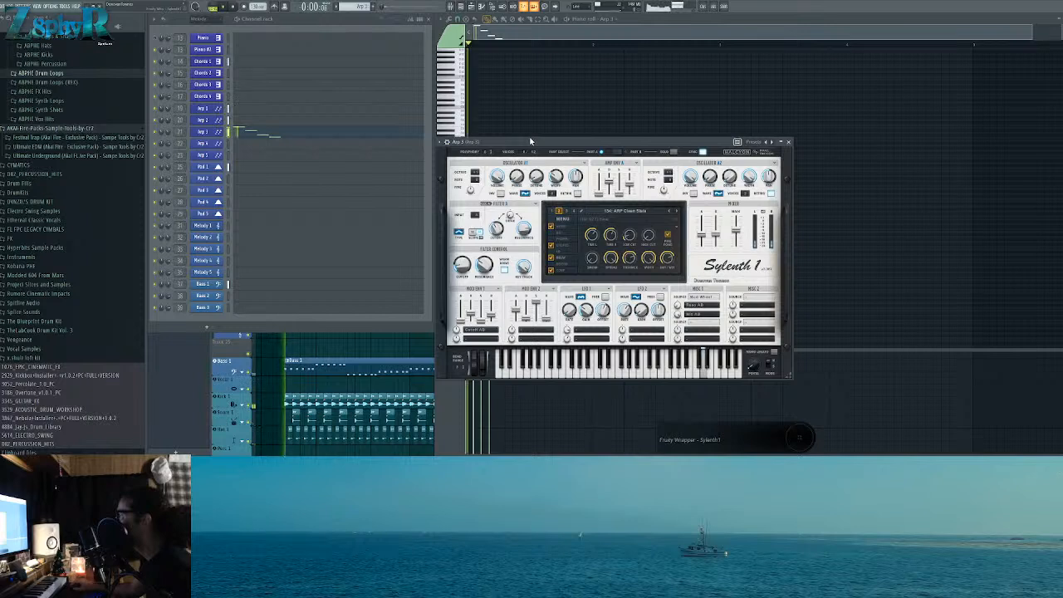
pyautogui.press('space')
pyautogui.moveTo(170, 132); pyautogui.dragTo(169, 138)
pyautogui.press('space')
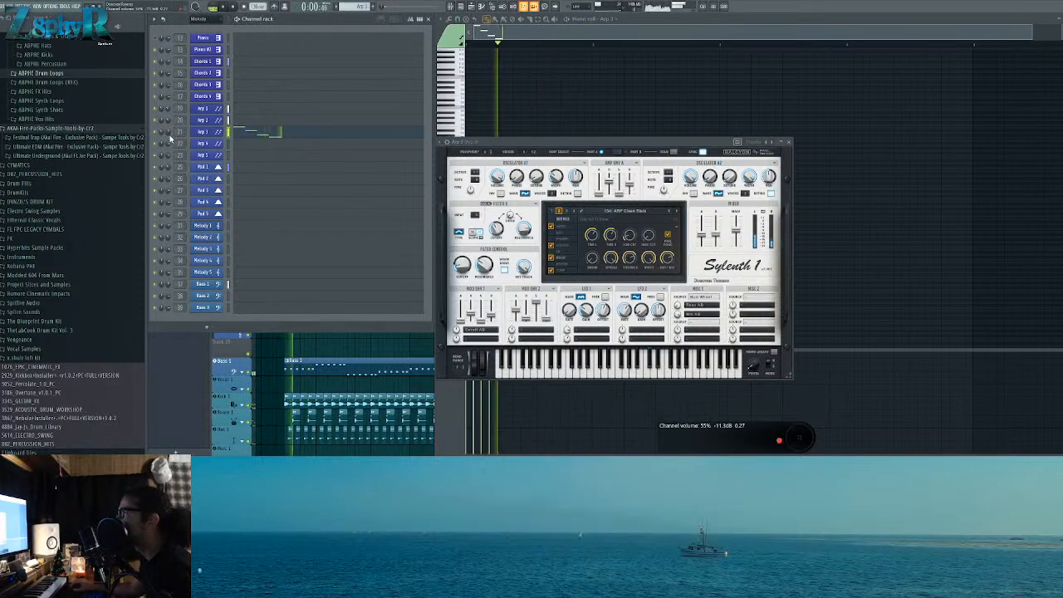
# Step: Respace the Arp 3 notes to start on steps 1, 4, 6 and 8, raise the fourth slightly, and add a lower fifth note on step 9
pyautogui.press('F5')
pyautogui.click(246, 133)
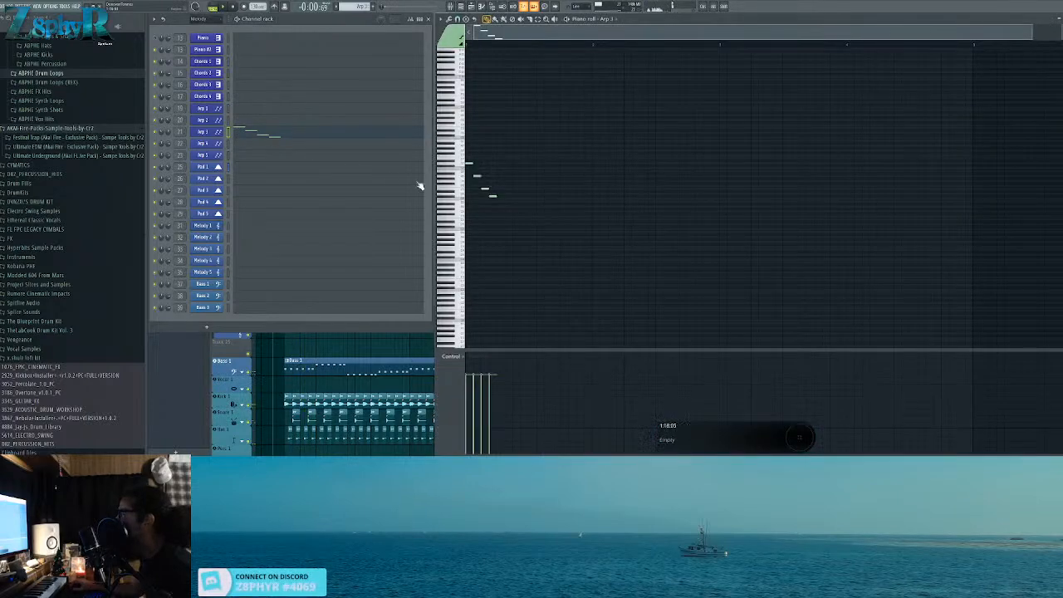
pyautogui.moveTo(502, 181); pyautogui.dragTo(583, 186)
pyautogui.rightClick(584, 186)
pyautogui.moveTo(519, 192); pyautogui.dragTo(635, 194)
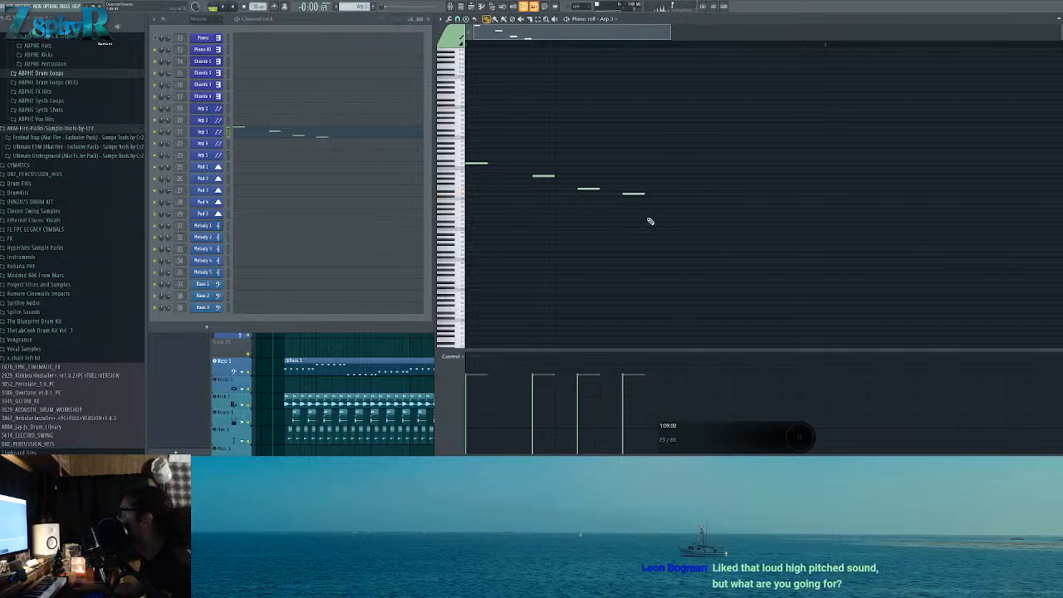
pyautogui.click(655, 207)
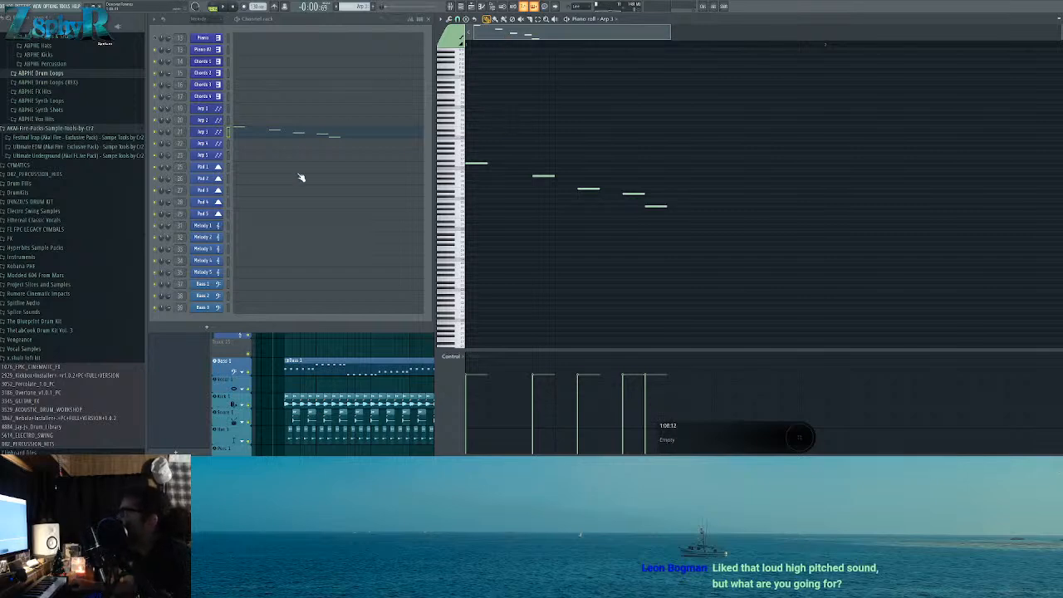
# Step: Examine the Arp 3 mixer track and its effect slots
pyautogui.doubleClick(307, 335)
pyautogui.doubleClick(302, 178)
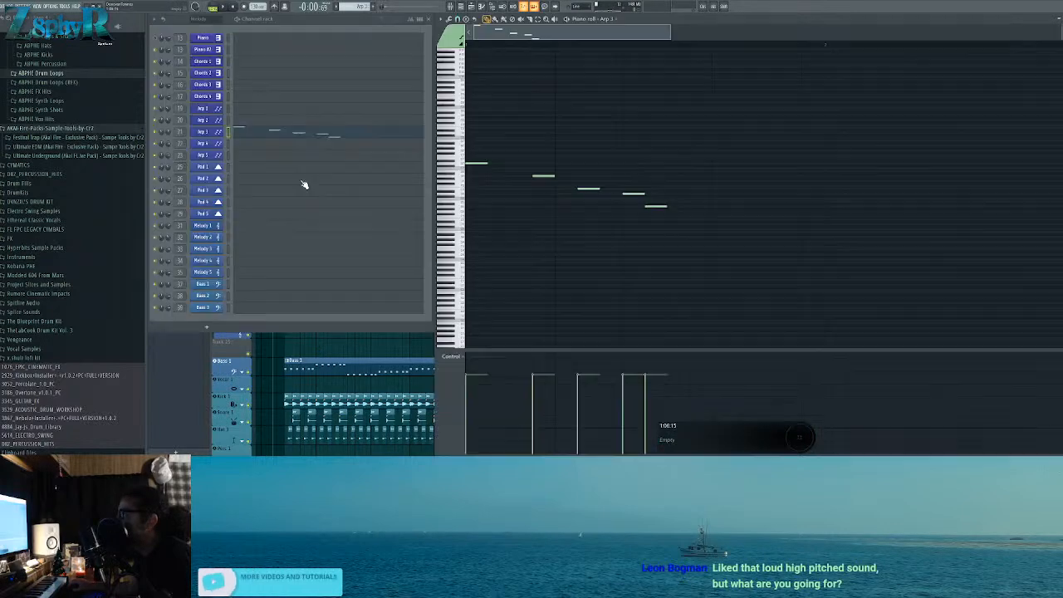
pyautogui.doubleClick(178, 128)
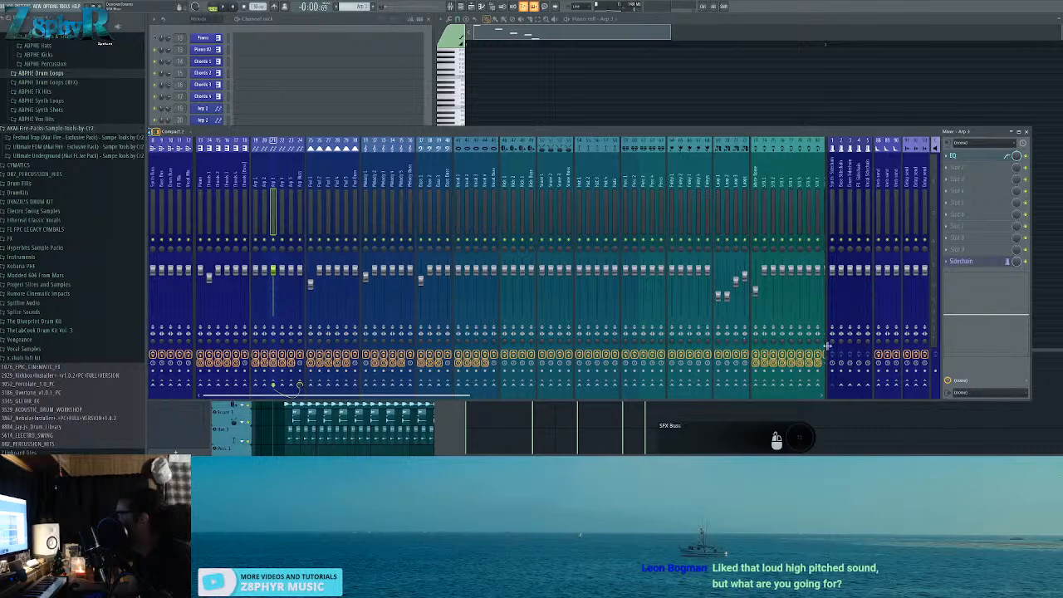
pyautogui.click(514, 45)
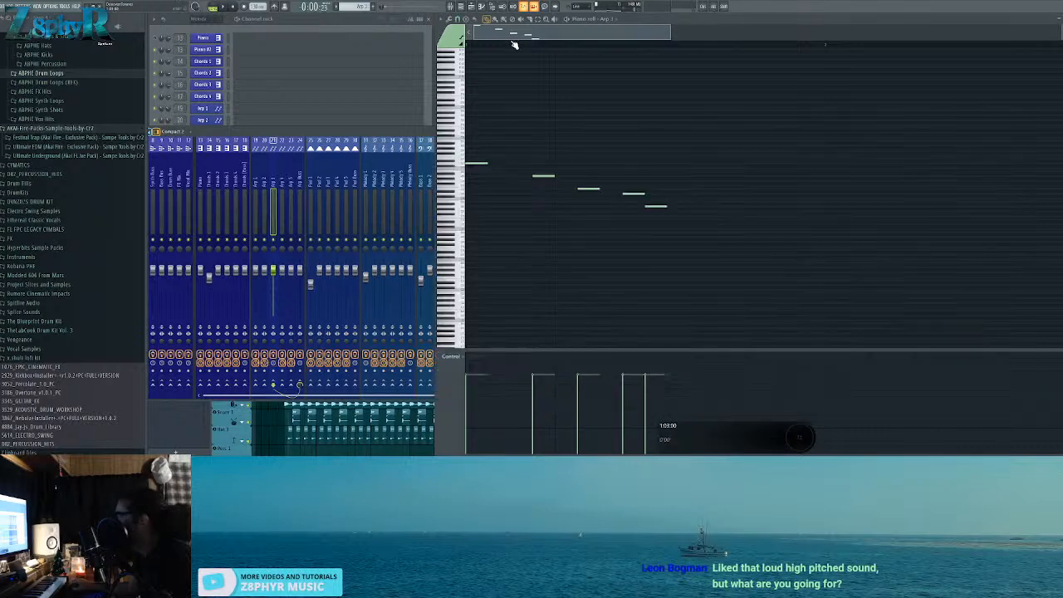
# Step: Repeat the Arp 3 clip at bar 9 of its playlist track and place a time marker there
pyautogui.click(243, 419)
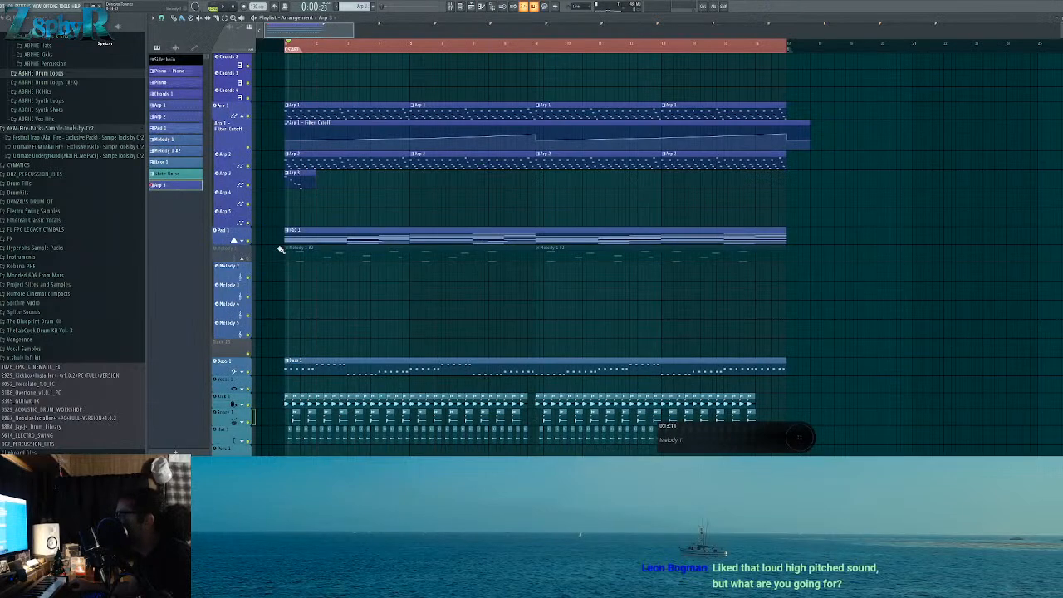
pyautogui.rightClick(325, 199)
pyautogui.click(289, 45)
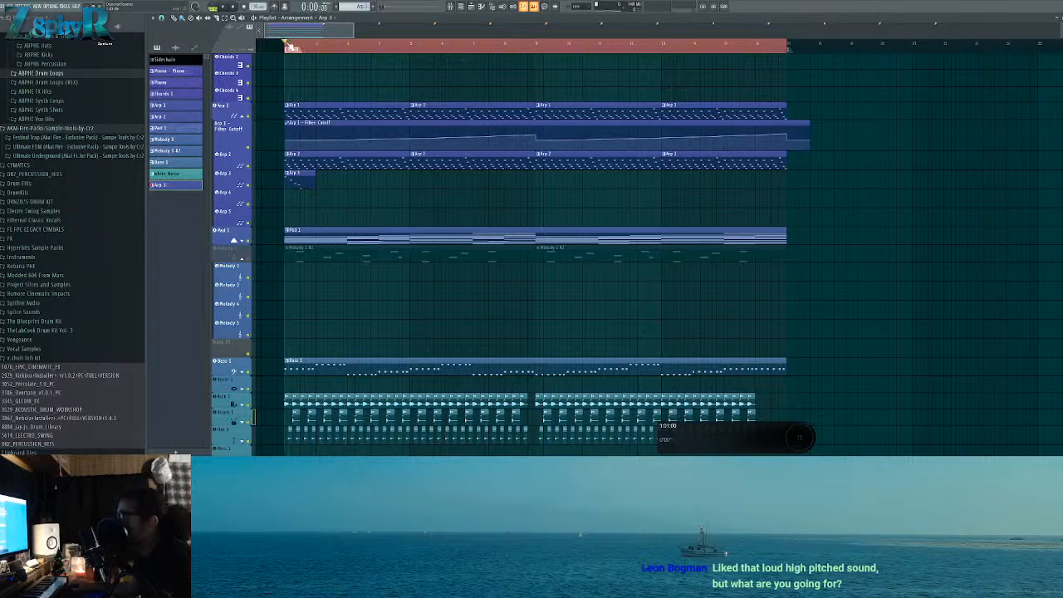
pyautogui.press('space')
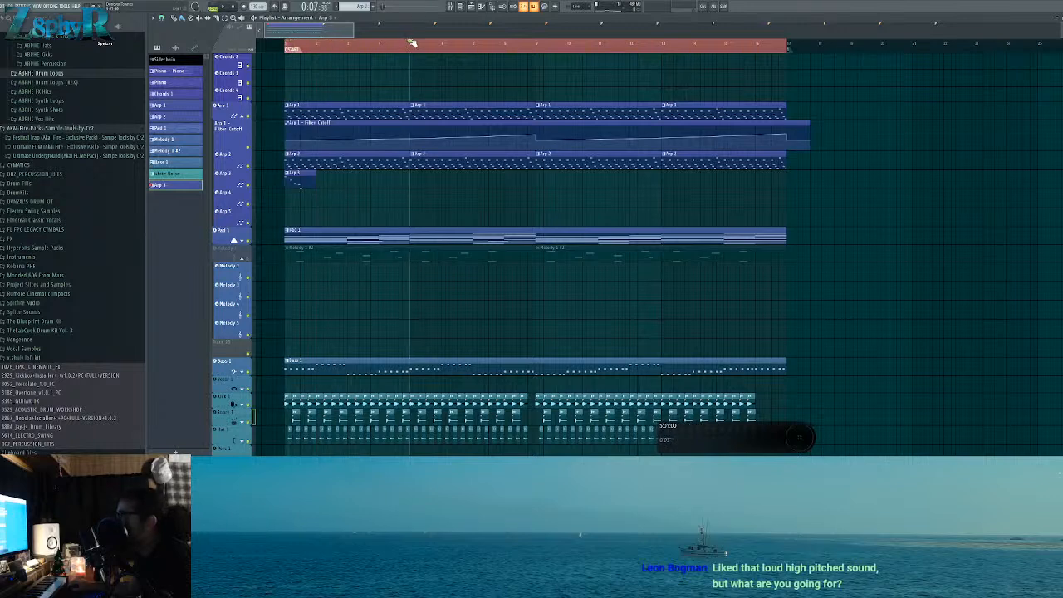
pyautogui.moveTo(437, 39); pyautogui.dragTo(538, 42)
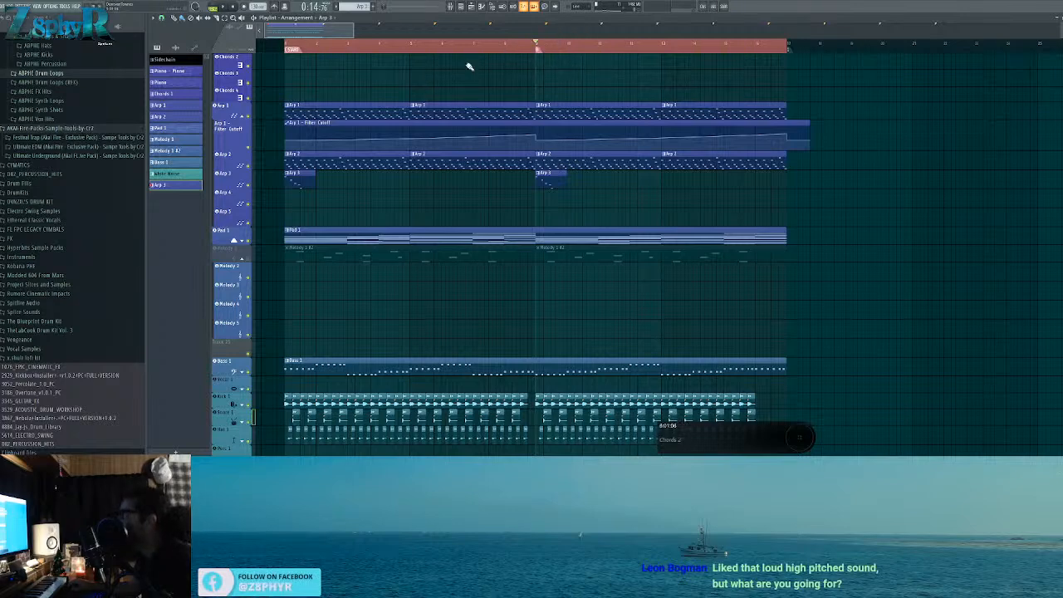
pyautogui.scroll(-2, 553, 87)
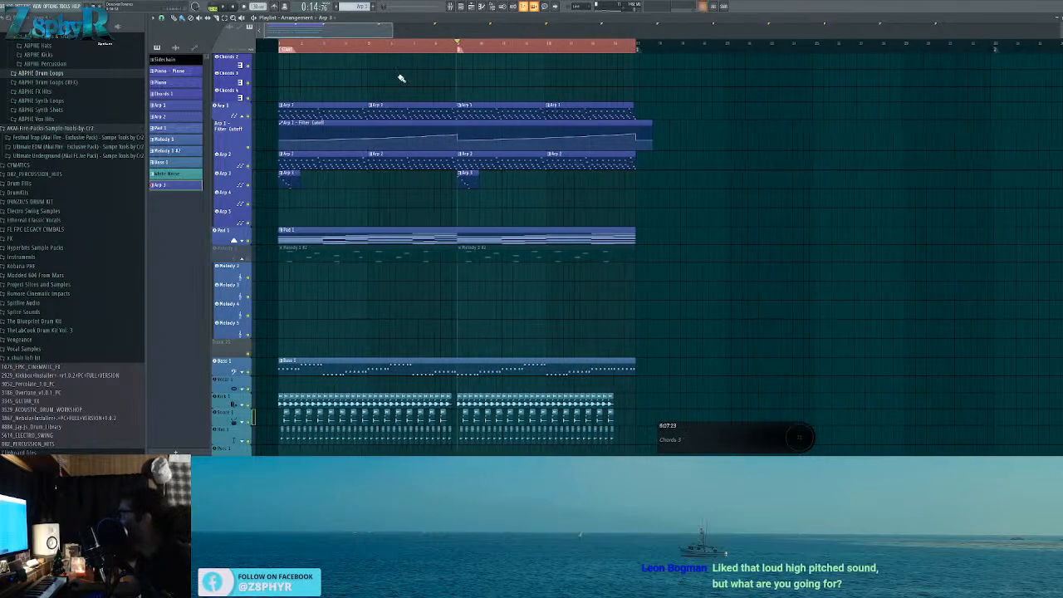
# Step: Raise the Arp 3 channel volume and replay the arrangement from bar 1 to check the balance
pyautogui.click(283, 47)
pyautogui.press('space')
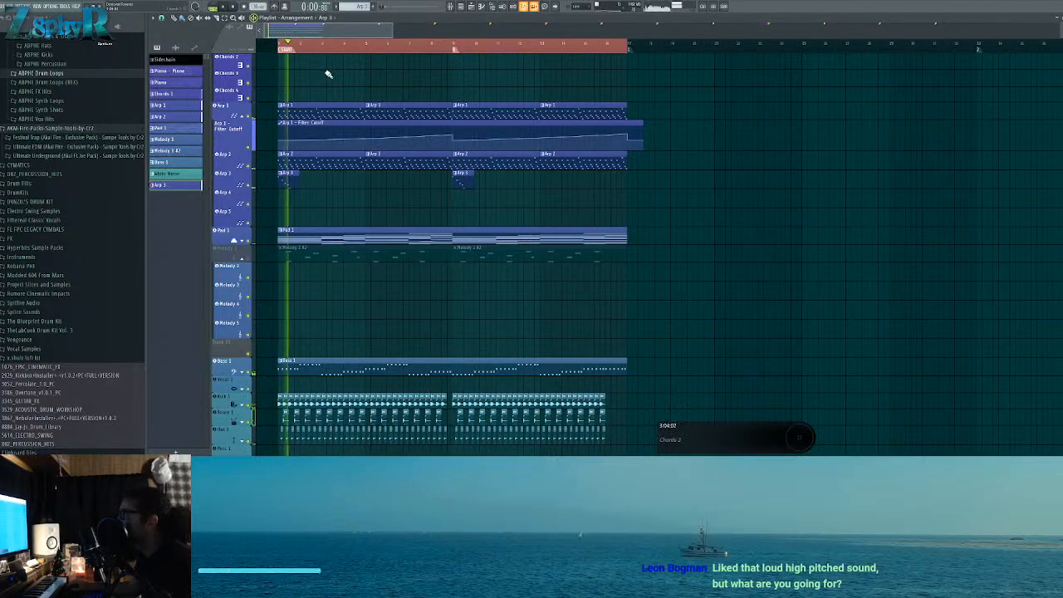
pyautogui.doubleClick(292, 187)
pyautogui.press('space')
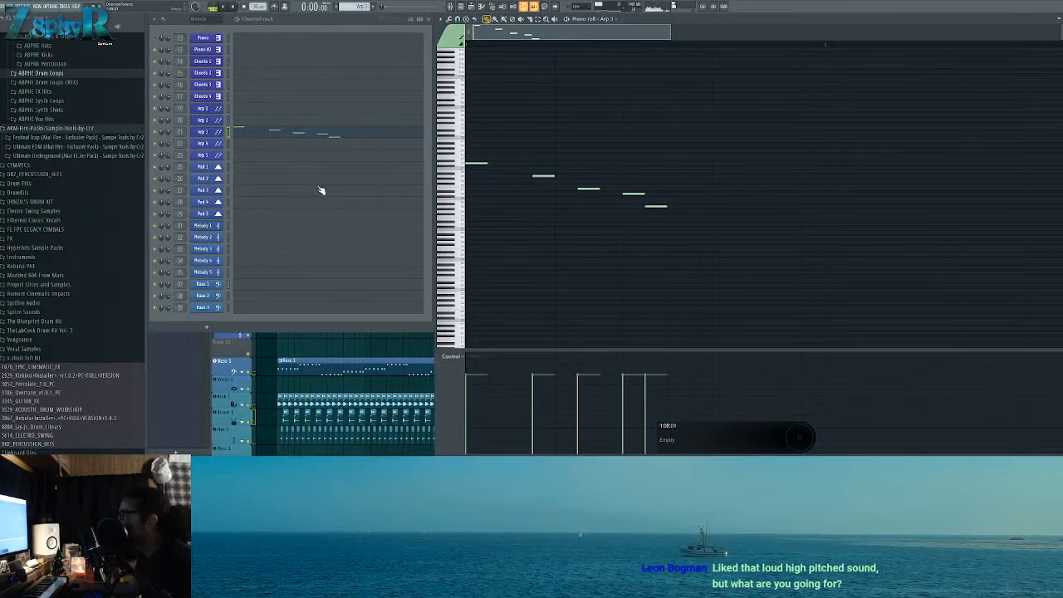
pyautogui.moveTo(170, 132); pyautogui.dragTo(170, 122)
pyautogui.click(360, 345)
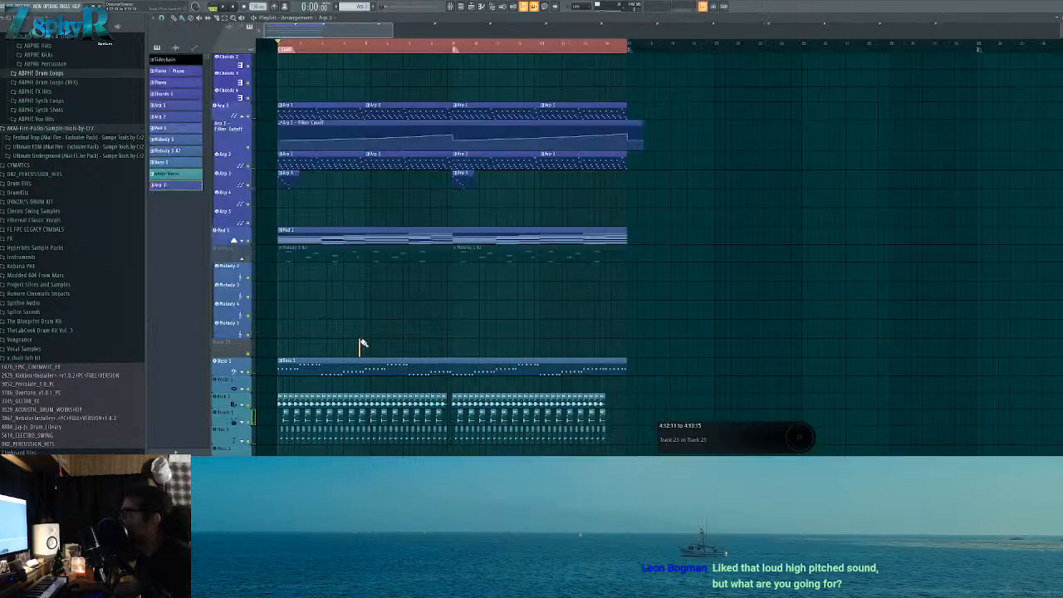
pyautogui.click(280, 47)
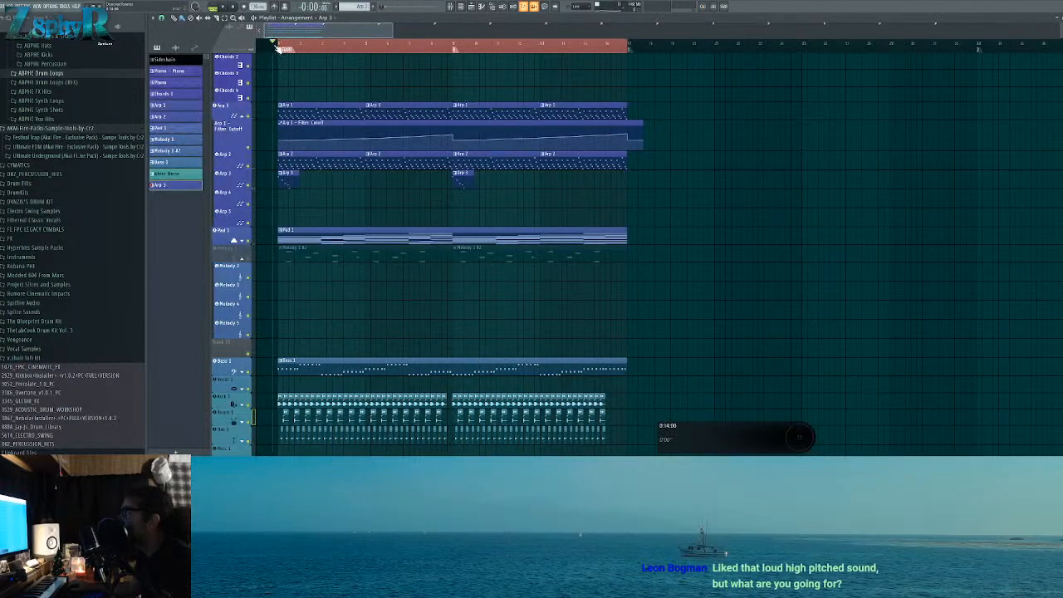
pyautogui.press('space')
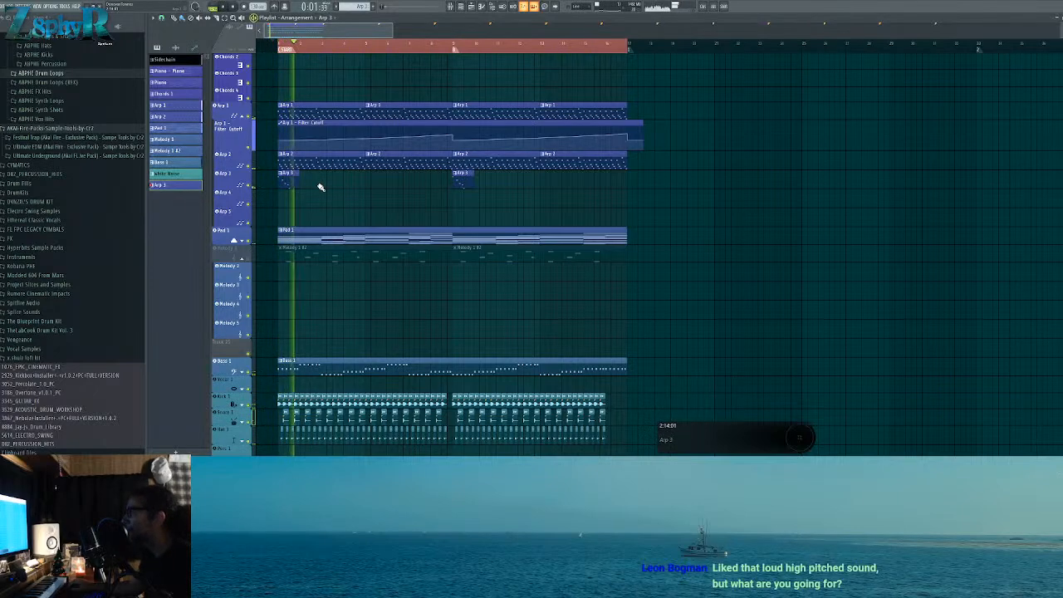
# Step: Reopen Arp 3's Sylenth1 from its playlist clip and recheck the delay settings
pyautogui.doubleClick(291, 183)
pyautogui.press('space')
pyautogui.click(222, 133)
pyautogui.press('space')
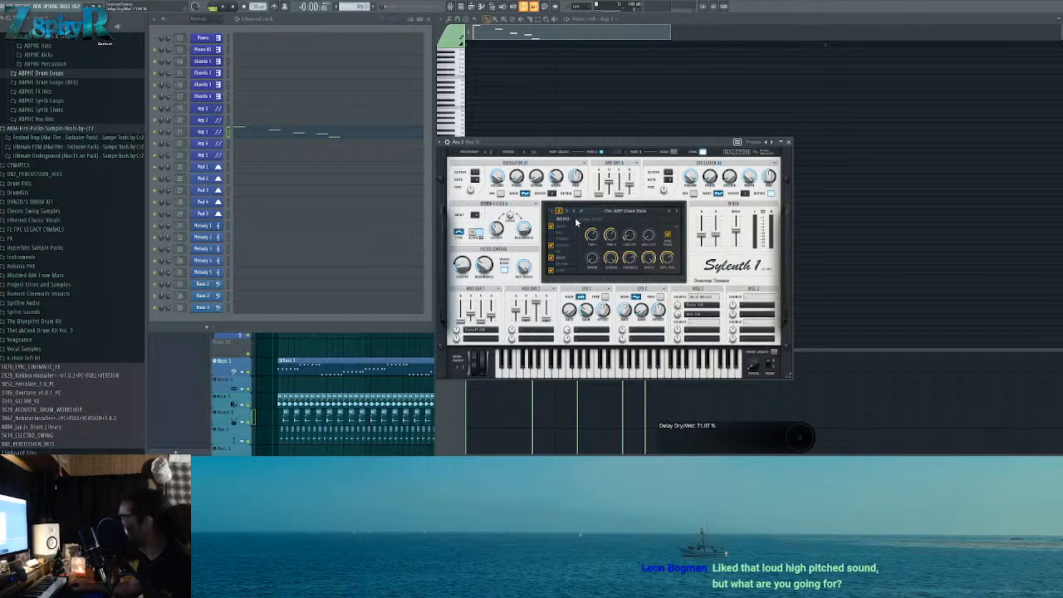
# Step: Play the arrangement and mute the Arp 2 playlist track to hear the Arp 3 layer without it
pyautogui.press('space')
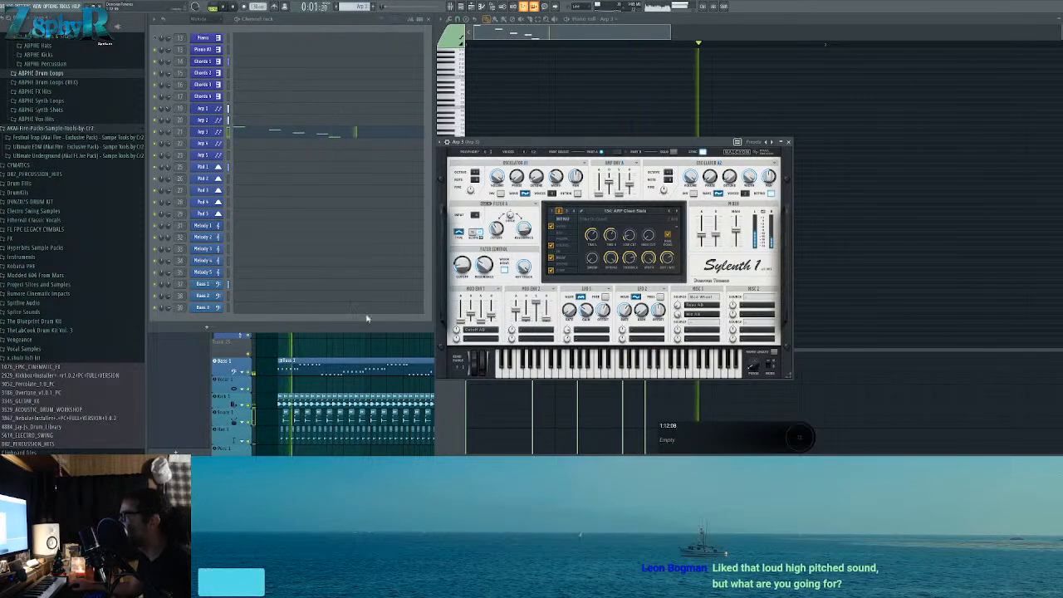
pyautogui.click(363, 347)
pyautogui.doubleClick(297, 174)
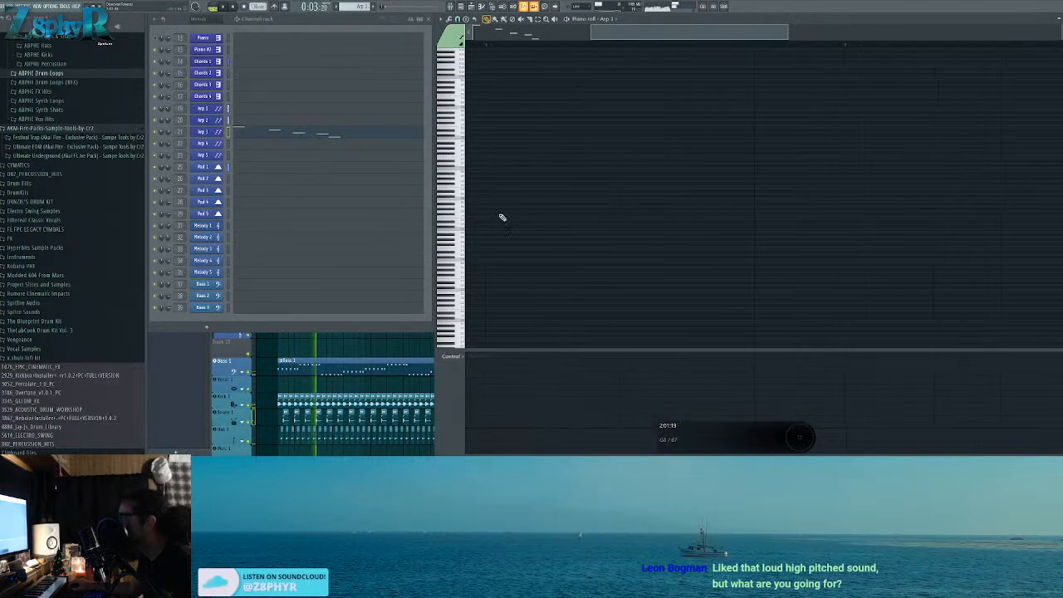
pyautogui.click(279, 335)
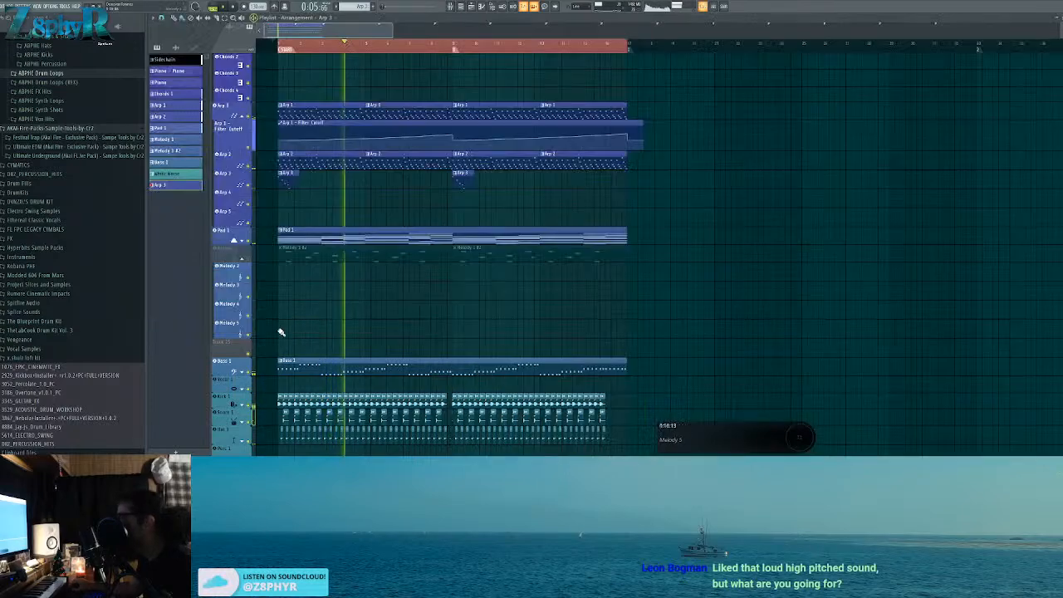
pyautogui.click(248, 165)
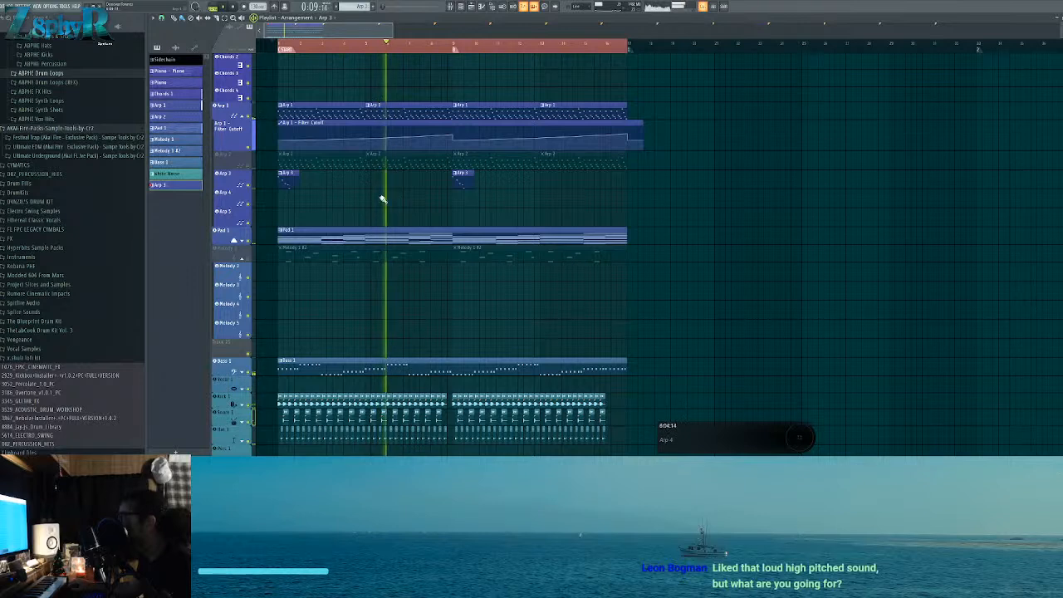
# Step: Delete all four Arp 2 clips from the playlist and unmute the Arp 2 track
pyautogui.rightClick(357, 166)
pyautogui.rightClick(392, 166)
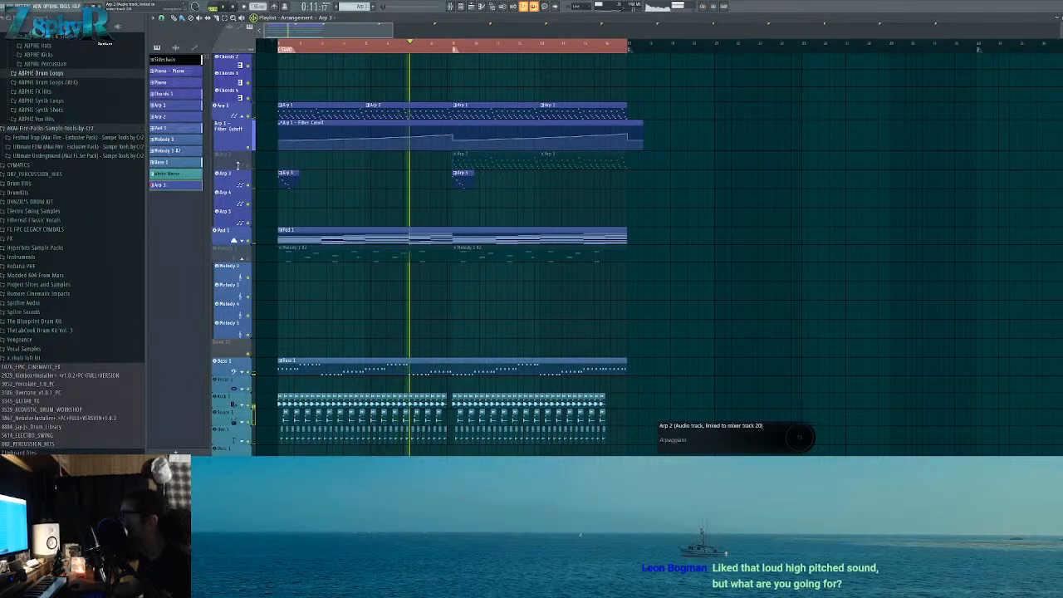
pyautogui.click(248, 165)
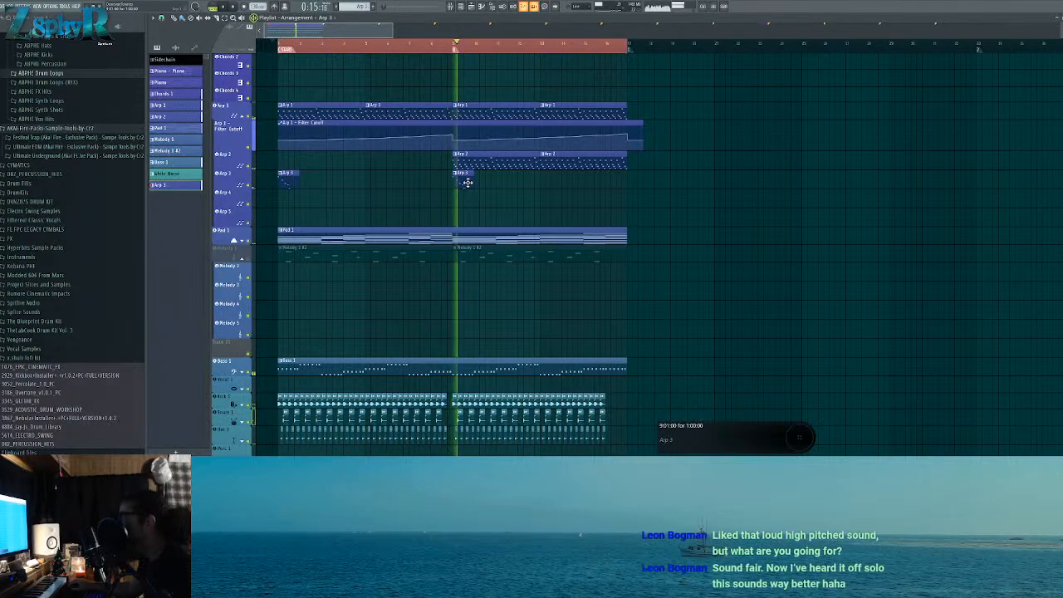
pyautogui.rightClick(486, 162)
pyautogui.rightClick(552, 162)
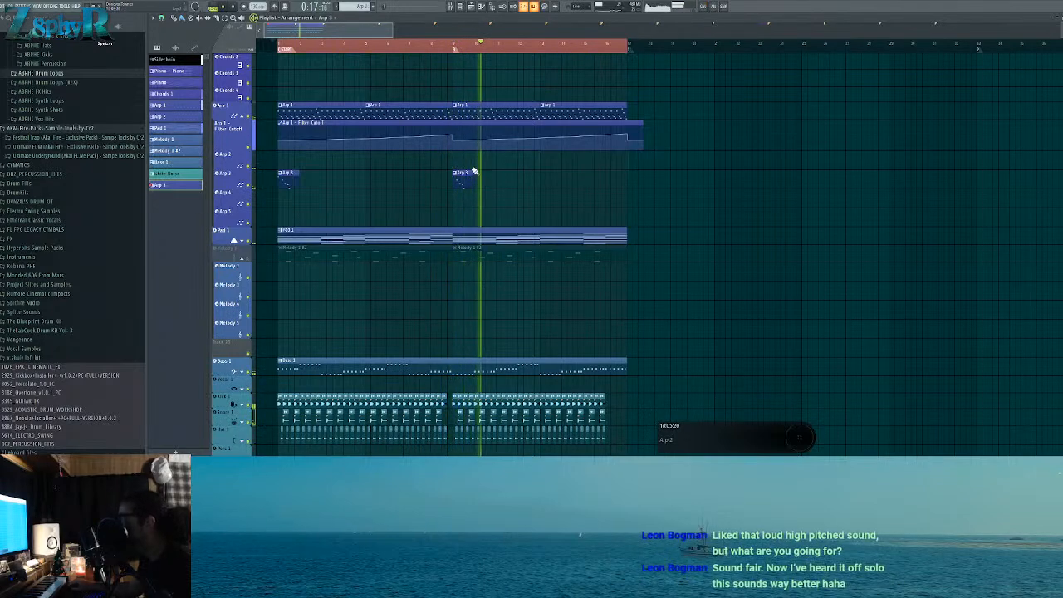
# Step: Reopen the Arp 3 clip's notes, raise the fifth note to C#6 and add an A5 note at step 11
pyautogui.doubleClick(465, 180)
pyautogui.press('l')
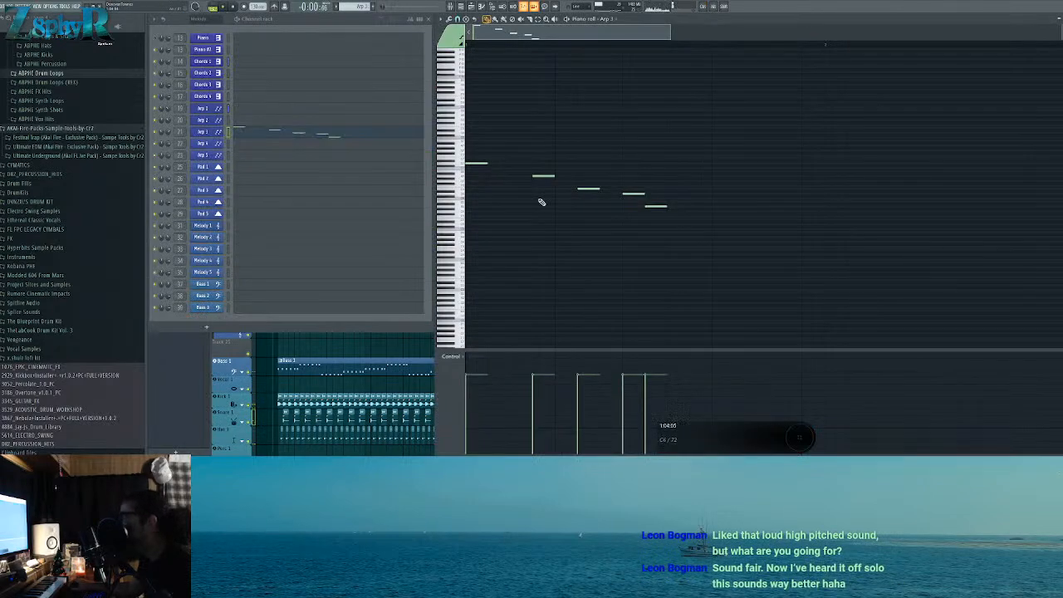
pyautogui.click(380, 336)
pyautogui.doubleClick(287, 179)
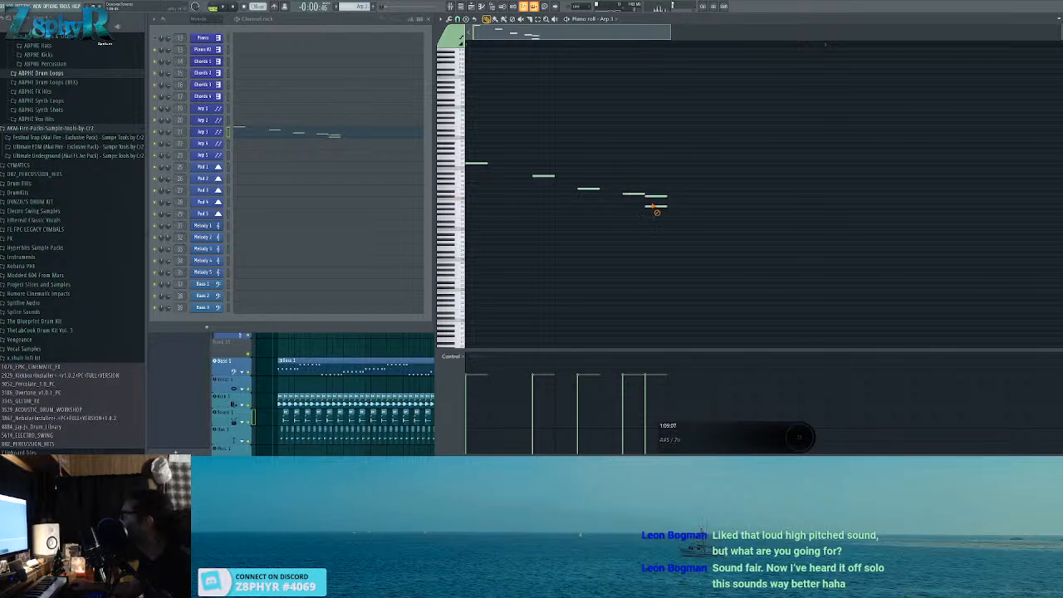
pyautogui.click(690, 205)
pyautogui.moveTo(689, 204); pyautogui.dragTo(692, 206)
# Step: Try several pitches for the note at step 13, including F#5, and play the descending run back
pyautogui.click(737, 224)
pyautogui.rightClick(739, 224)
pyautogui.click(738, 224)
pyautogui.rightClick(741, 226)
pyautogui.click(742, 216)
pyautogui.click(737, 216)
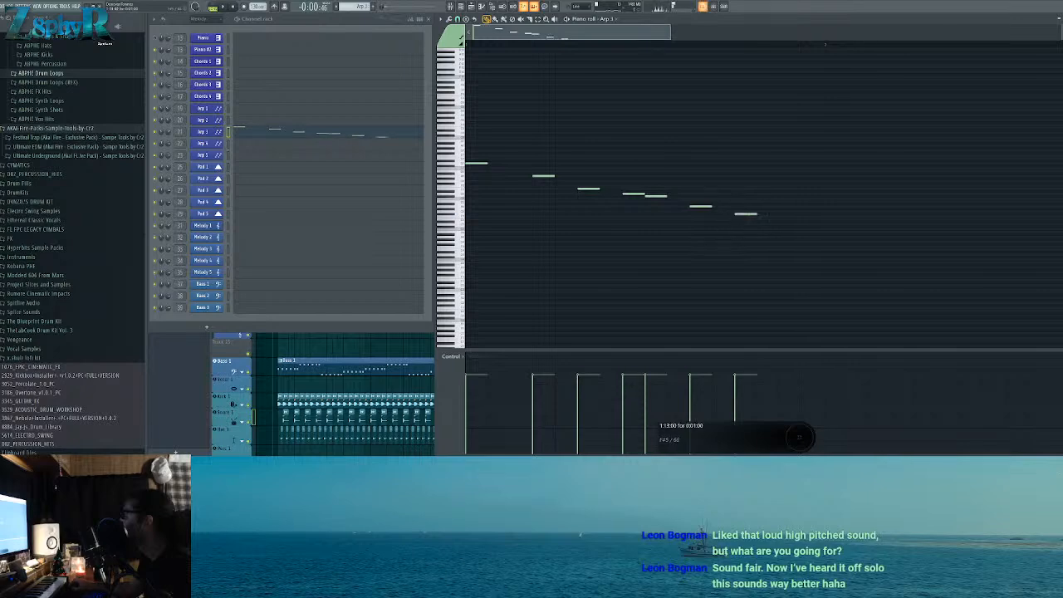
pyautogui.scroll(3, 738, 216)
pyautogui.rightClick(740, 215)
pyautogui.click(738, 208)
pyautogui.rightClick(739, 208)
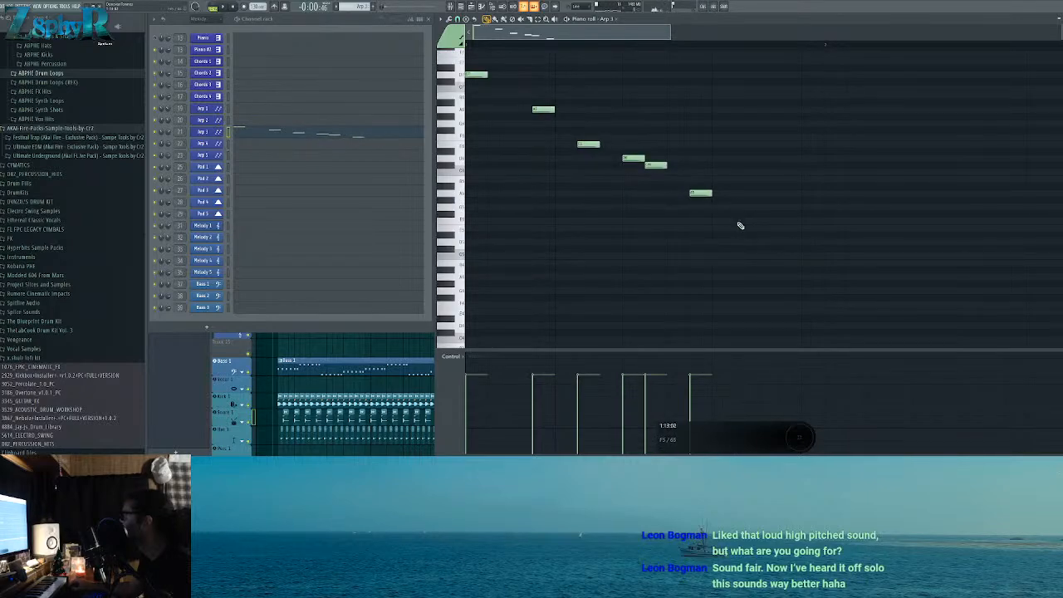
pyautogui.click(740, 218)
pyautogui.rightClick(740, 218)
pyautogui.click(734, 214)
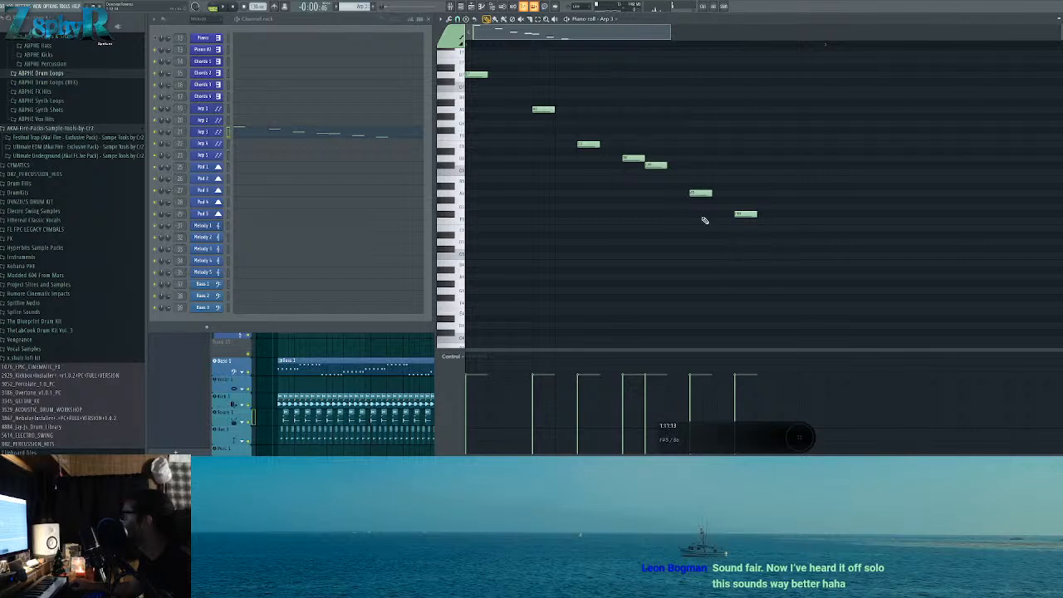
pyautogui.press('space')
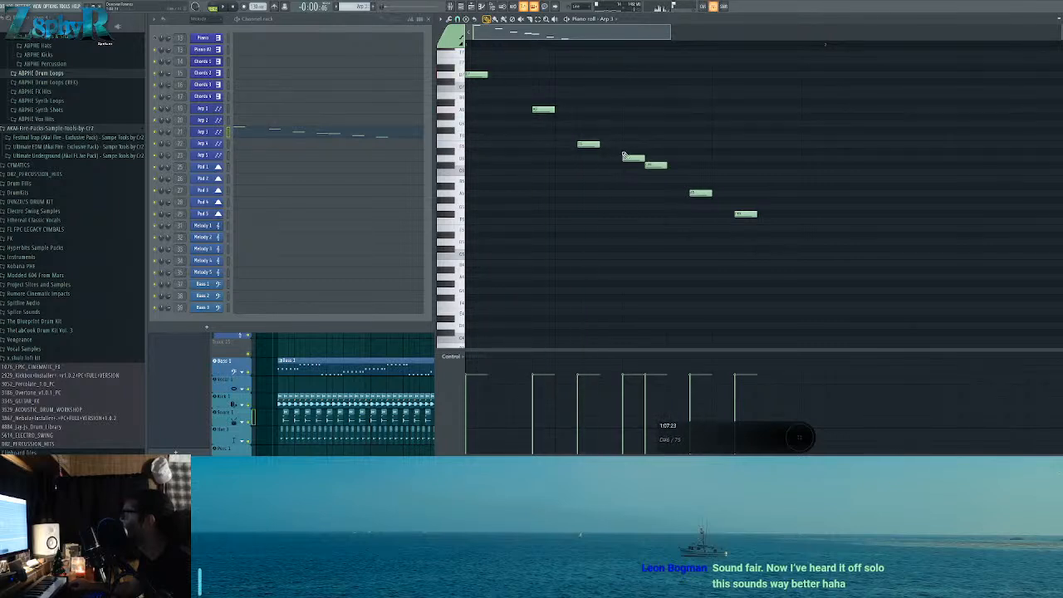
pyautogui.press('space')
# Step: Replace the note at step 13 with E5 and add D5, C#5 and A4 on steps 14 to 16
pyautogui.rightClick(744, 214)
pyautogui.click(739, 228)
pyautogui.click(759, 242)
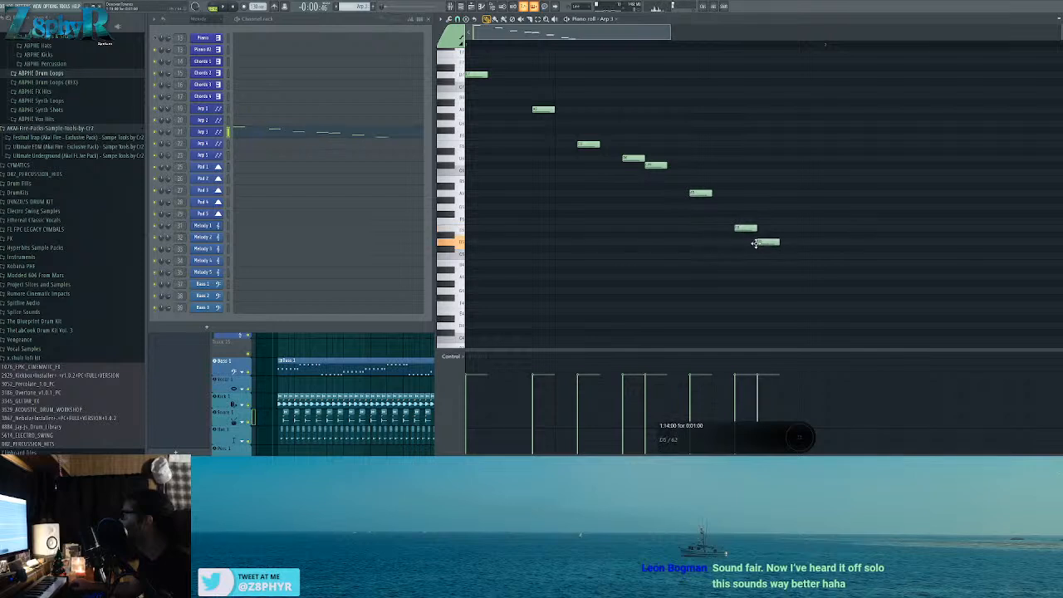
pyautogui.click(778, 248)
pyautogui.click(803, 279)
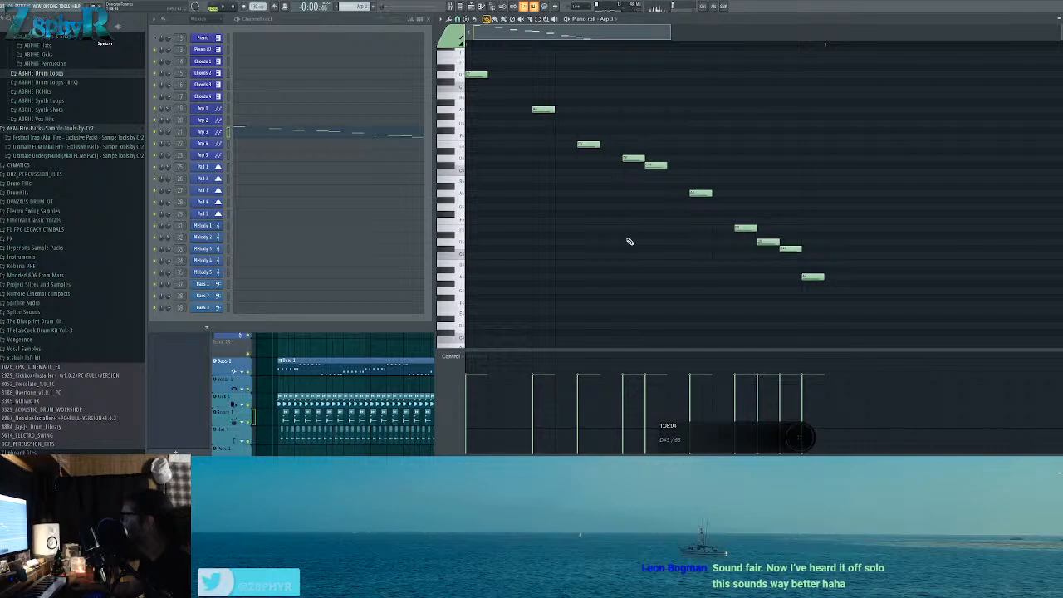
pyautogui.scroll(-2, 593, 238)
pyautogui.scroll(4, 573, 231)
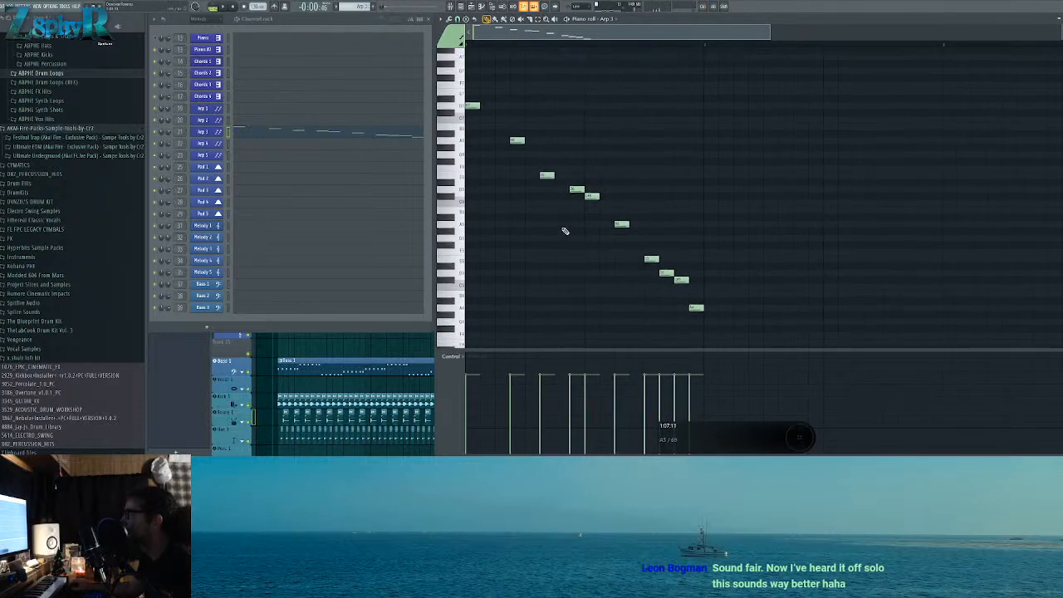
# Step: Play the arrangement with an extra Arp 3 clip placed at bar 5, and delete that clip
pyautogui.press('F5')
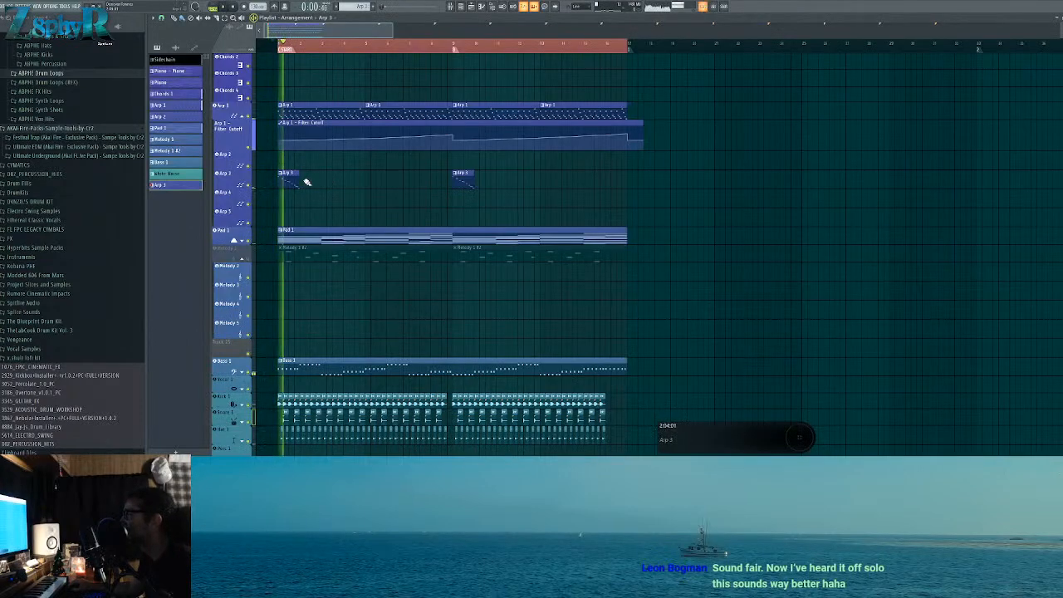
pyautogui.moveTo(541, 188); pyautogui.dragTo(377, 182)
pyautogui.keyDown('ctrl'); pyautogui.click(361, 187); pyautogui.keyUp('ctrl')
pyautogui.keyDown('ctrl'); pyautogui.click(393, 187); pyautogui.keyUp('ctrl')
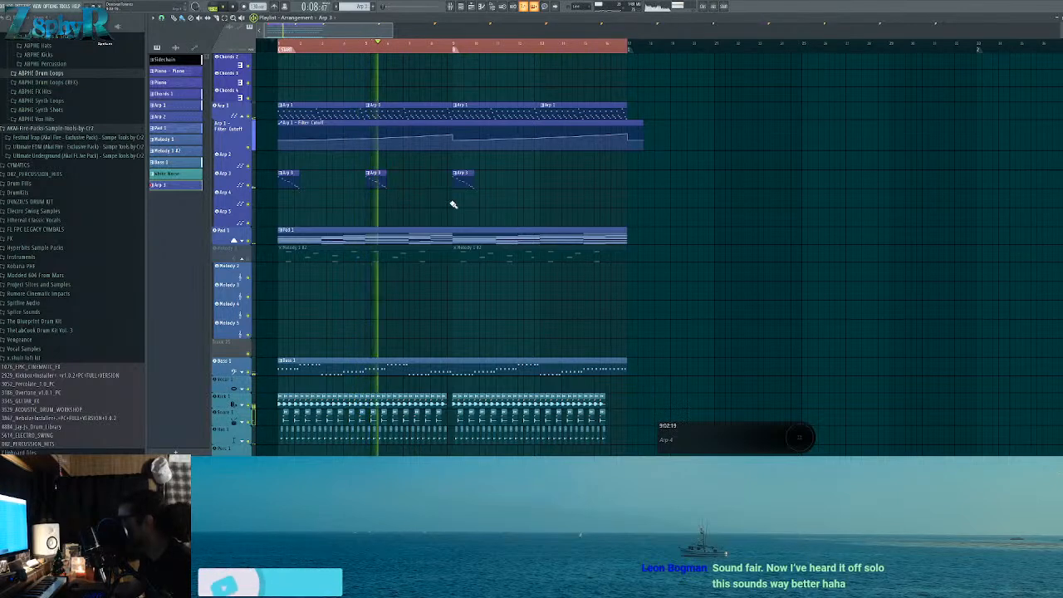
pyautogui.moveTo(488, 189); pyautogui.dragTo(359, 177)
pyautogui.rightClick(370, 179)
pyautogui.keyDown('ctrl'); pyautogui.click(492, 188); pyautogui.keyUp('ctrl')
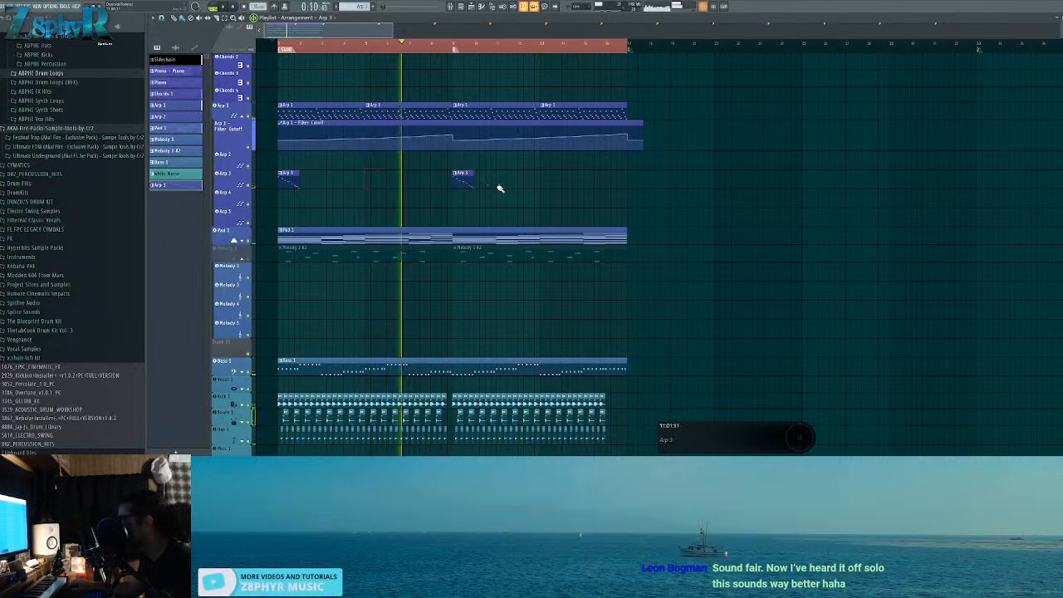
# Step: Open Arp 3's Sylenth1 and listen to the extended run within the arrangement
pyautogui.doubleClick(467, 183)
pyautogui.click(205, 132)
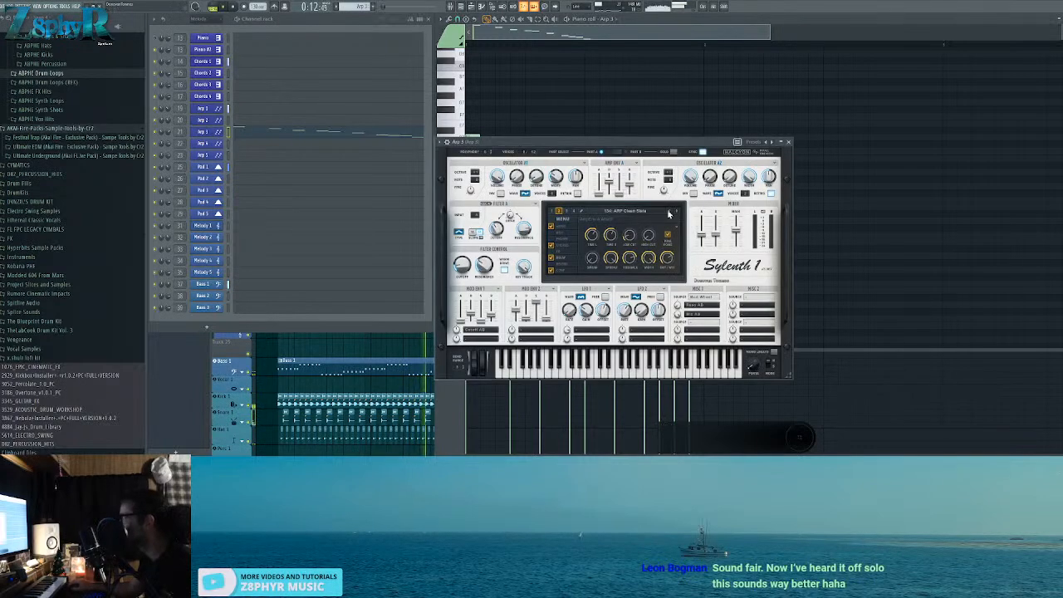
pyautogui.press('space')
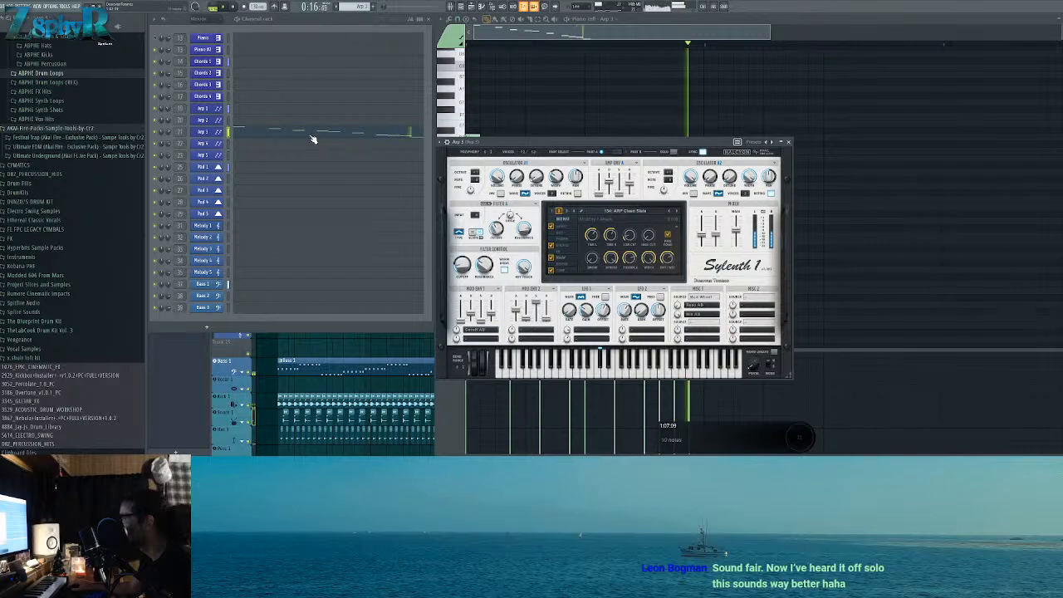
pyautogui.click(531, 123)
pyautogui.click(379, 330)
pyautogui.press('space')
# Step: Place another Arp 3 clip at bar 11 of its playlist track and make it a unique pattern
pyautogui.rightClick(494, 184)
pyautogui.scroll(5, 502, 193)
pyautogui.moveTo(515, 199); pyautogui.dragTo(655, 219)
pyautogui.click(642, 197)
pyautogui.click(642, 191)
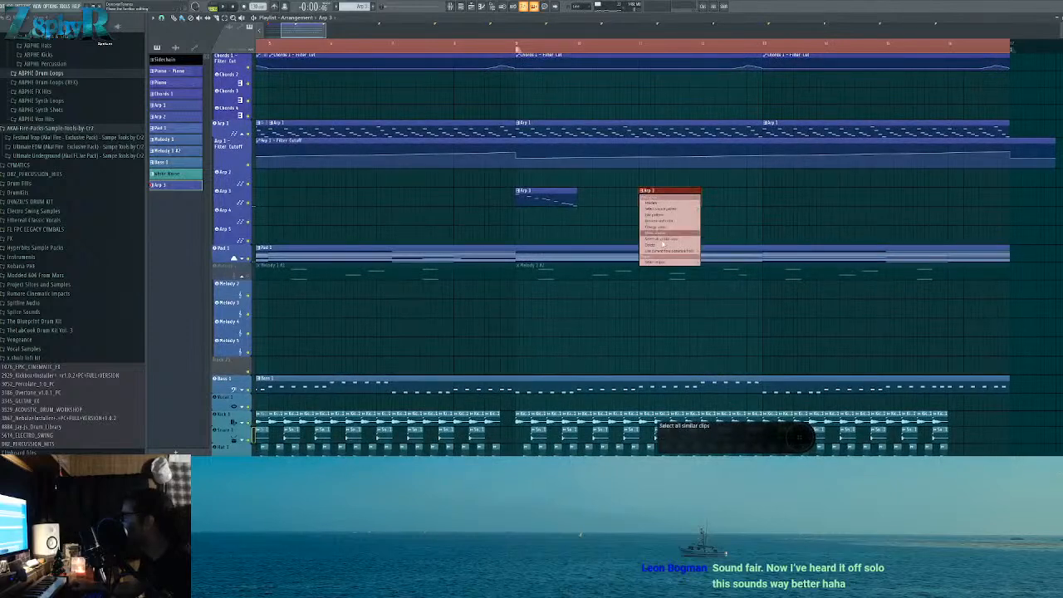
pyautogui.click(670, 234)
# Step: Check the notes of the unique clip and the original Arp 3 clip, along with Arp 3's Sylenth1 settings
pyautogui.doubleClick(664, 199)
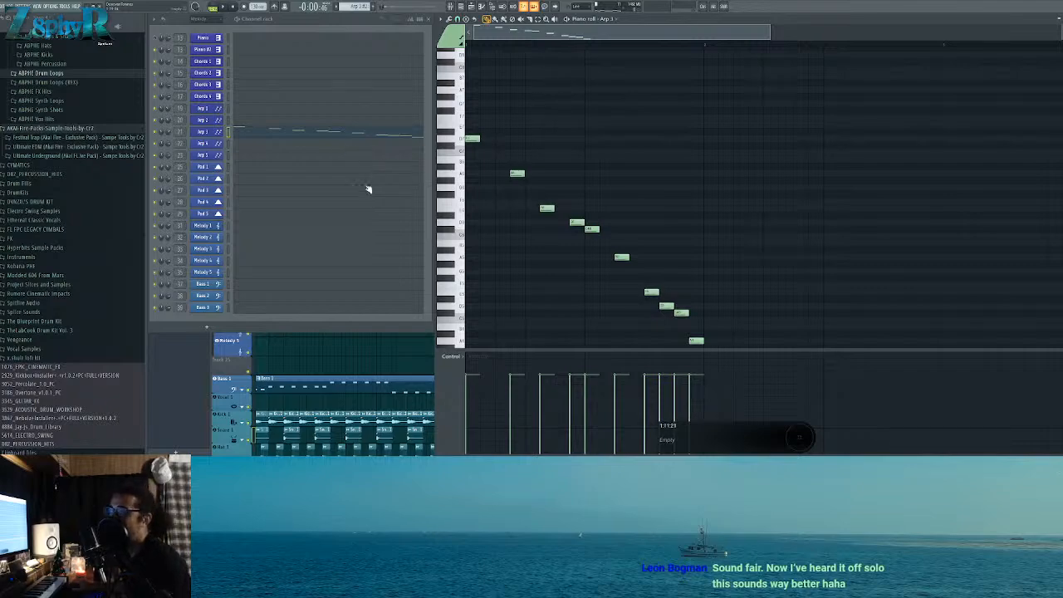
pyautogui.rightClick(348, 363)
pyautogui.moveTo(309, 275); pyautogui.dragTo(596, 274)
pyautogui.doubleClick(335, 254)
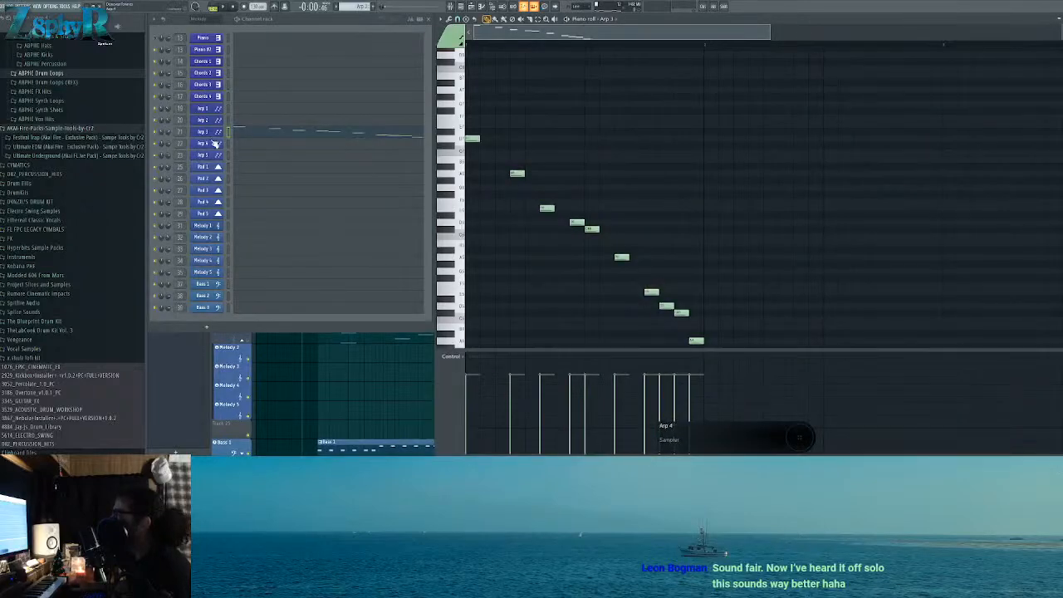
pyautogui.click(213, 133)
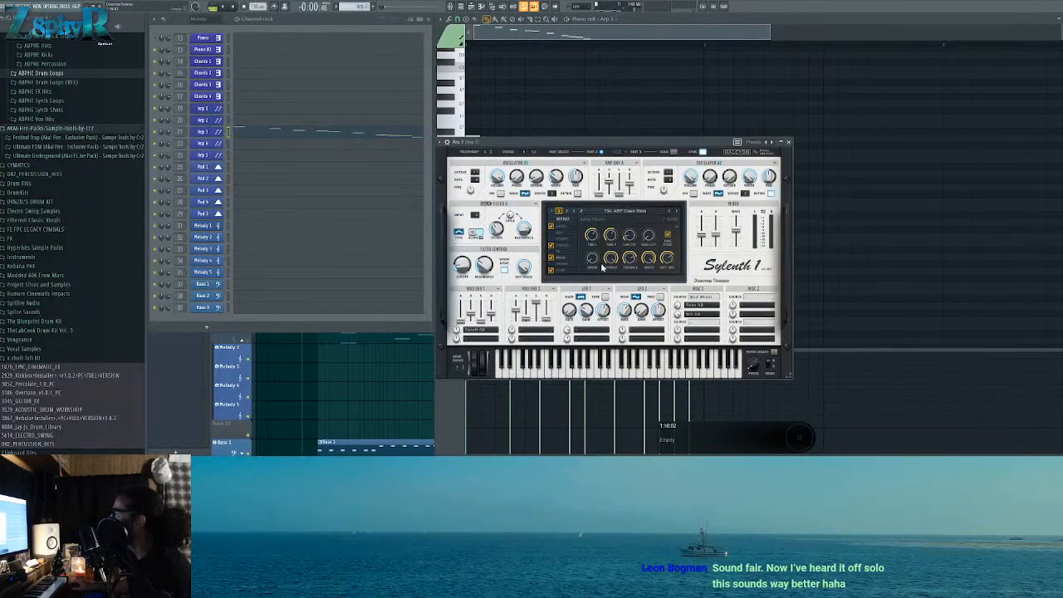
pyautogui.rightClick(308, 360)
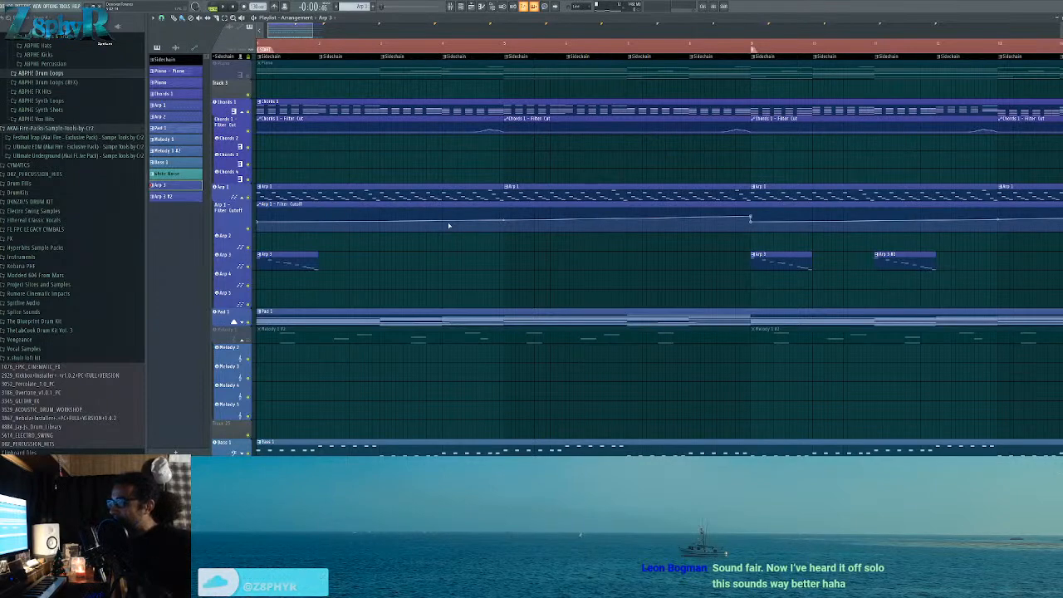
# Step: Place the unique Arp 3 variation at bars 5 and 13 and clear it from bar 11
pyautogui.moveTo(389, 143); pyautogui.dragTo(530, 139)
pyautogui.scroll(-6, 510, 185)
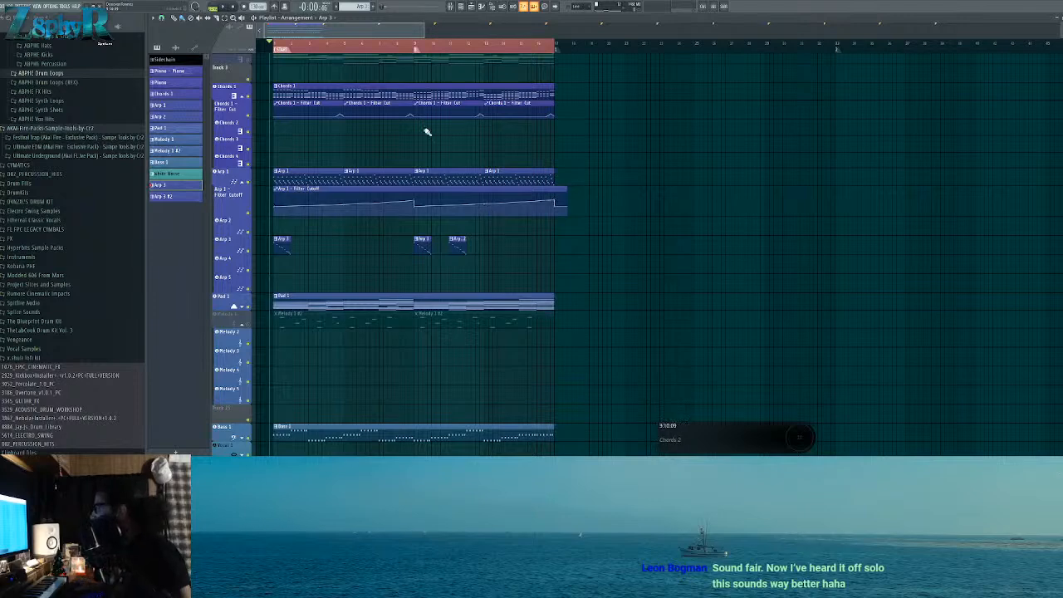
pyautogui.click(498, 247)
pyautogui.moveTo(490, 251); pyautogui.dragTo(346, 263)
pyautogui.keyDown('ctrl'); pyautogui.click(494, 254); pyautogui.keyUp('ctrl')
pyautogui.moveTo(573, 223); pyautogui.dragTo(254, 281)
pyautogui.keyDown('ctrl'); pyautogui.click(456, 233); pyautogui.keyUp('ctrl')
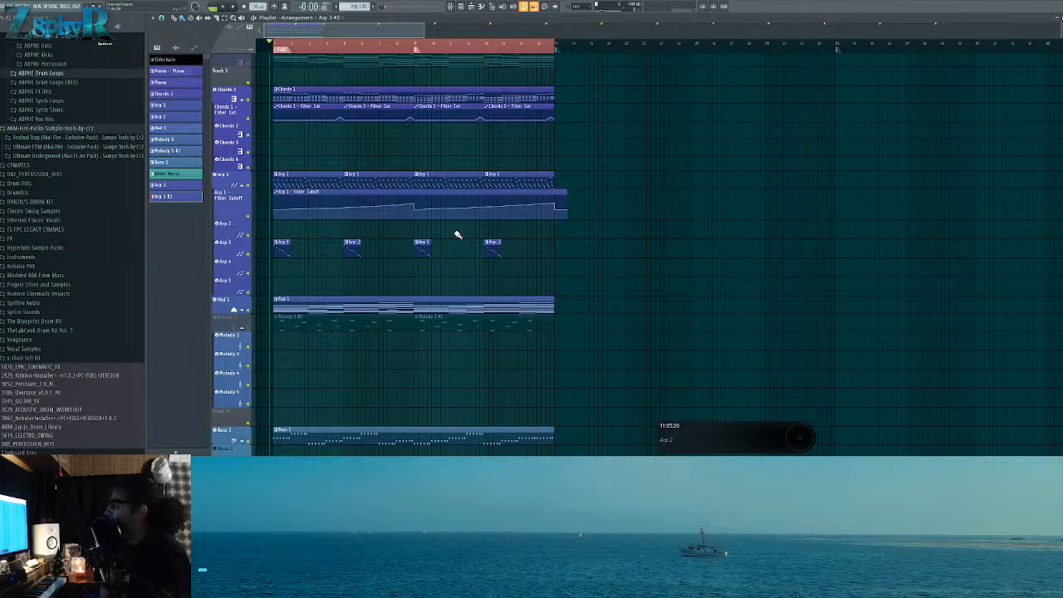
# Step: Examine the bass, drum and loop tracks in the lower part of the arrangement
pyautogui.scroll(-3, 650, 177)
pyautogui.scroll(-5, 571, 166)
pyautogui.moveTo(464, 75); pyautogui.dragTo(288, 239)
pyautogui.moveTo(421, 73); pyautogui.dragTo(259, 275)
pyautogui.moveTo(458, 261); pyautogui.dragTo(257, 62)
pyautogui.click(520, 130)
pyautogui.scroll(4, 407, 238)
pyautogui.scroll(4, 407, 238)
pyautogui.moveTo(471, 247); pyautogui.dragTo(640, 244)
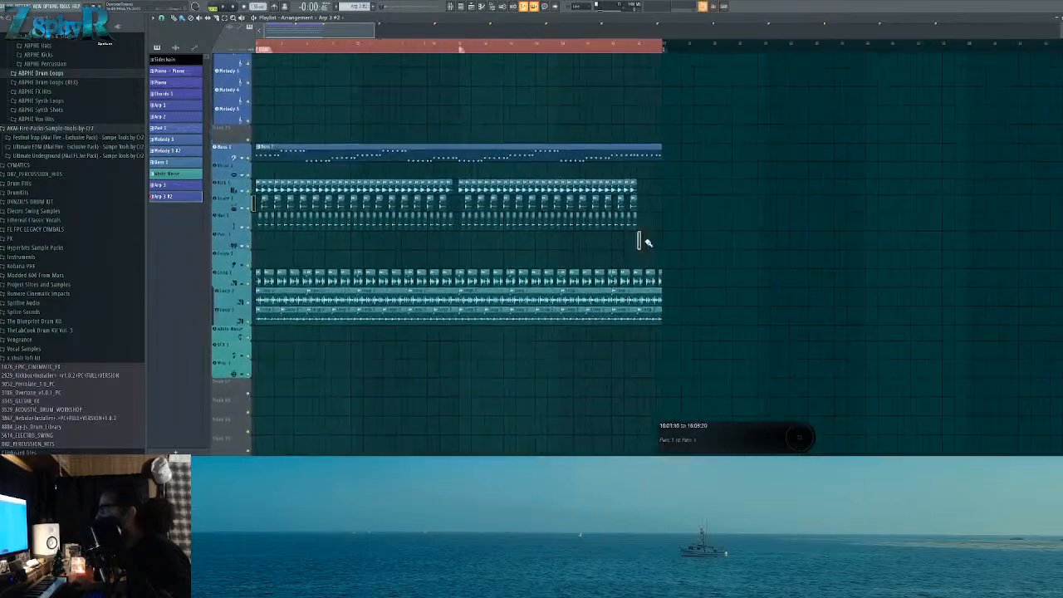
# Step: Play the arrangement, open the Arp 3 variation at bar 5 and lower its first note to B6
pyautogui.scroll(8, 394, 182)
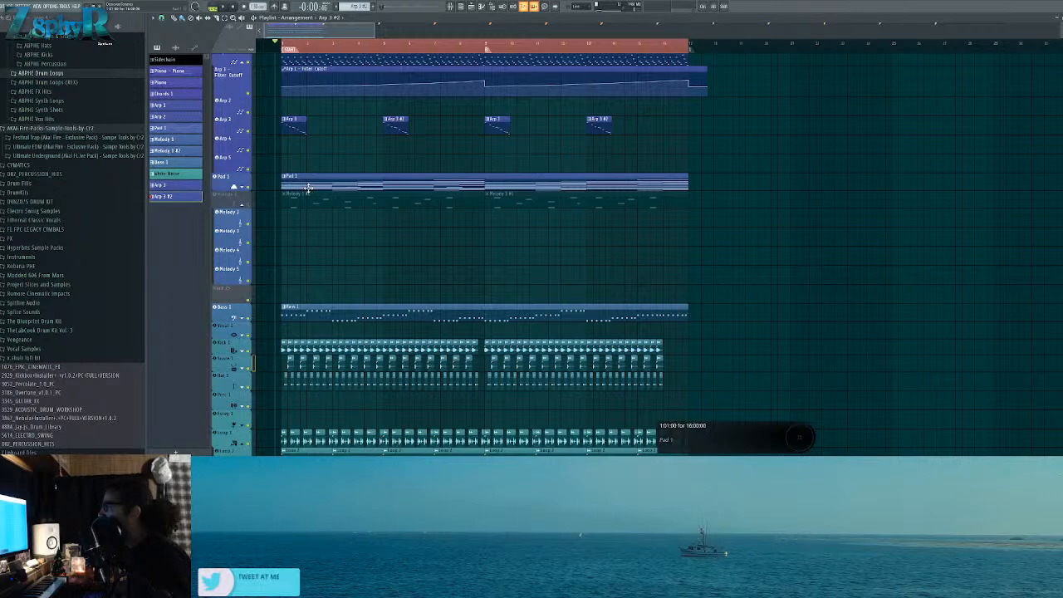
pyautogui.scroll(4, 374, 179)
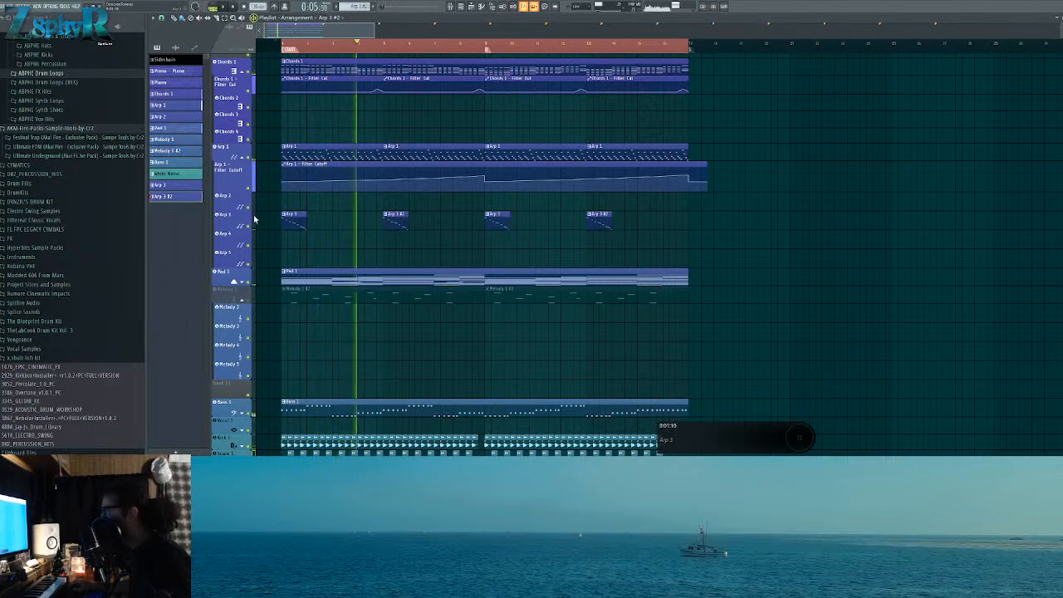
pyautogui.doubleClick(392, 220)
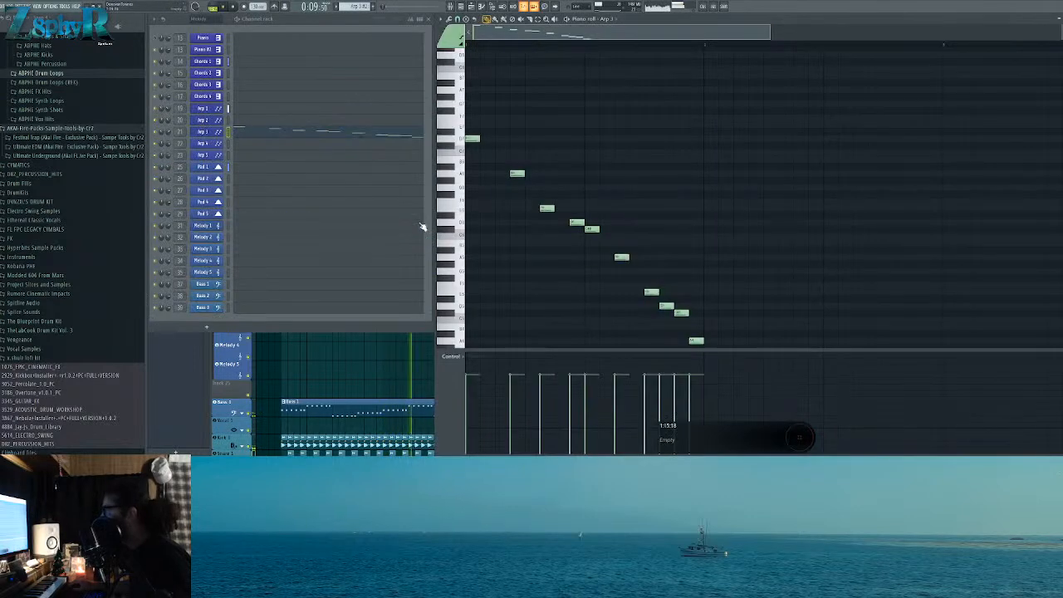
pyautogui.click(469, 168)
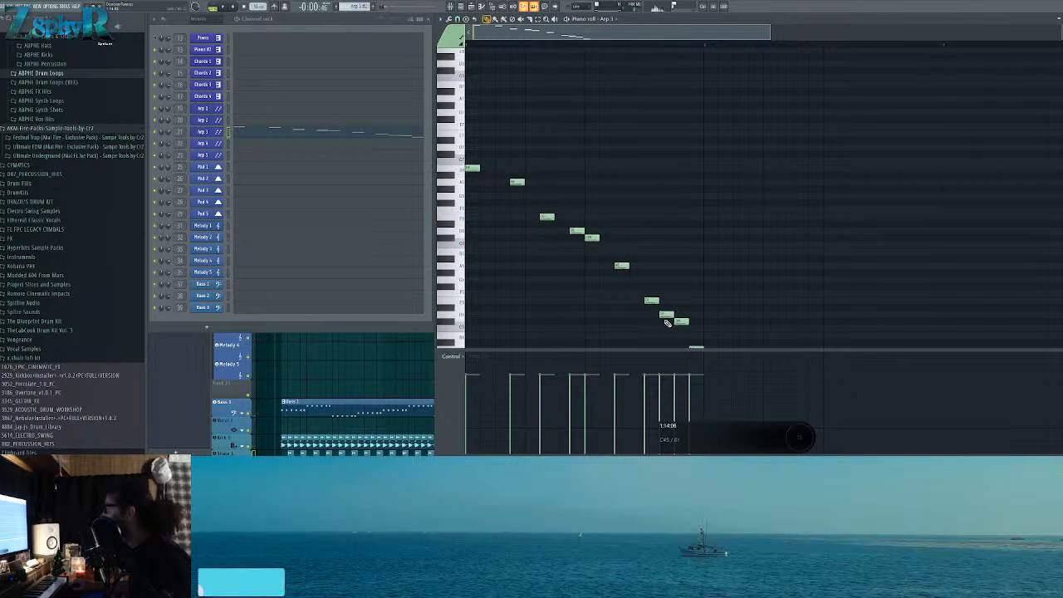
pyautogui.scroll(-2, 700, 318)
pyautogui.scroll(-1, 700, 318)
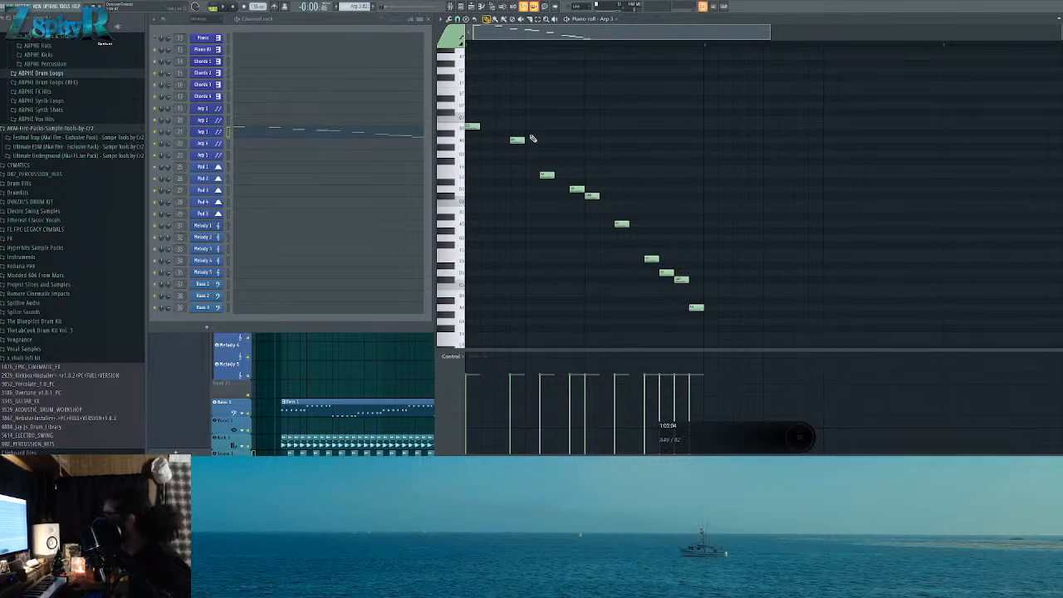
pyautogui.click(199, 132)
pyautogui.click(200, 132)
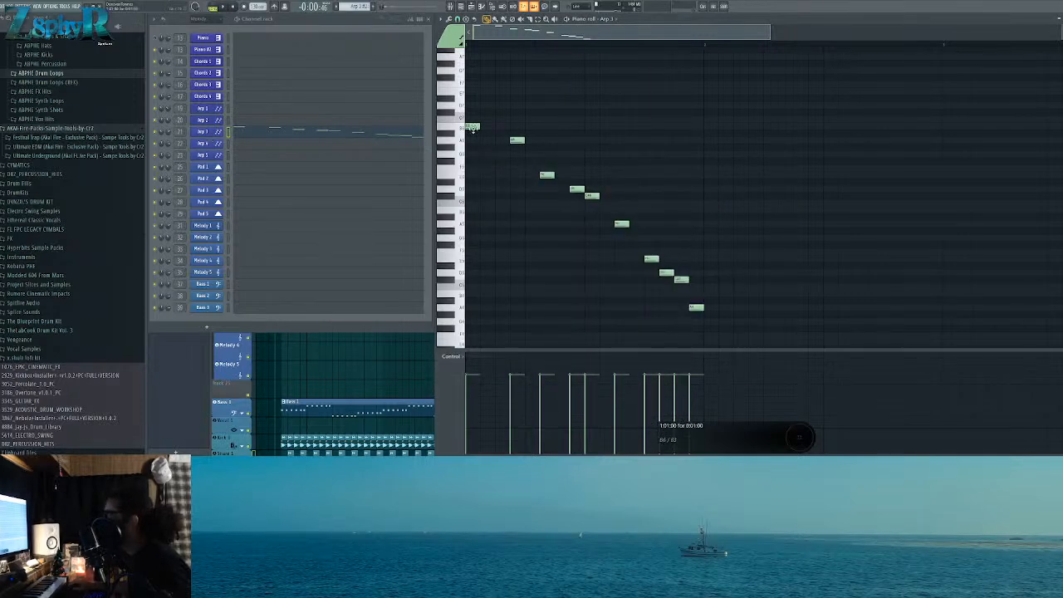
# Step: Examine the descending notes of the Arp 3 variation up close and check Arp 3's Sylenth1 settings
pyautogui.scroll(8, 527, 147)
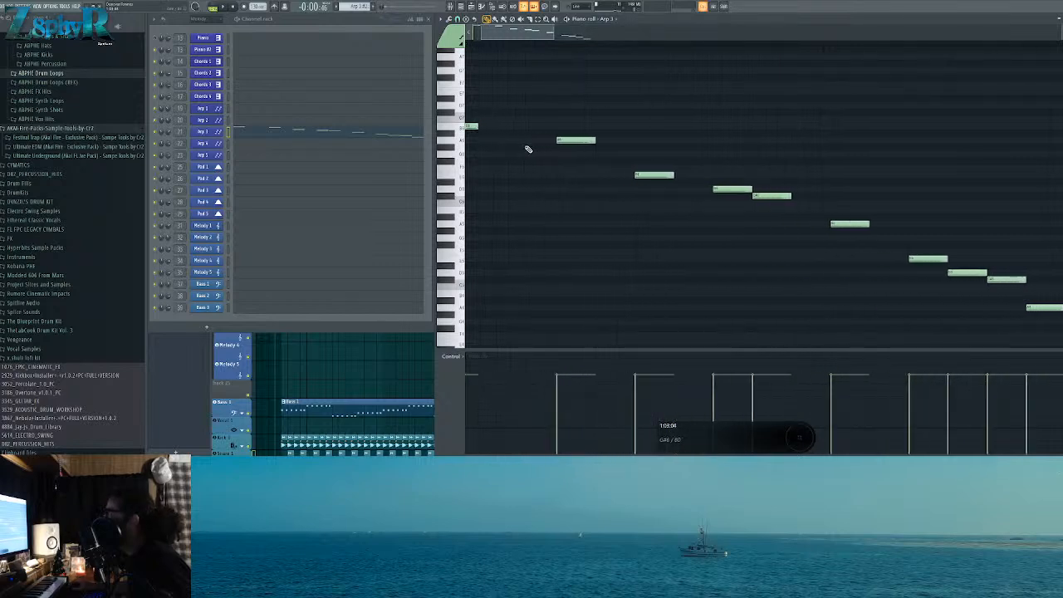
pyautogui.scroll(-2, 512, 218)
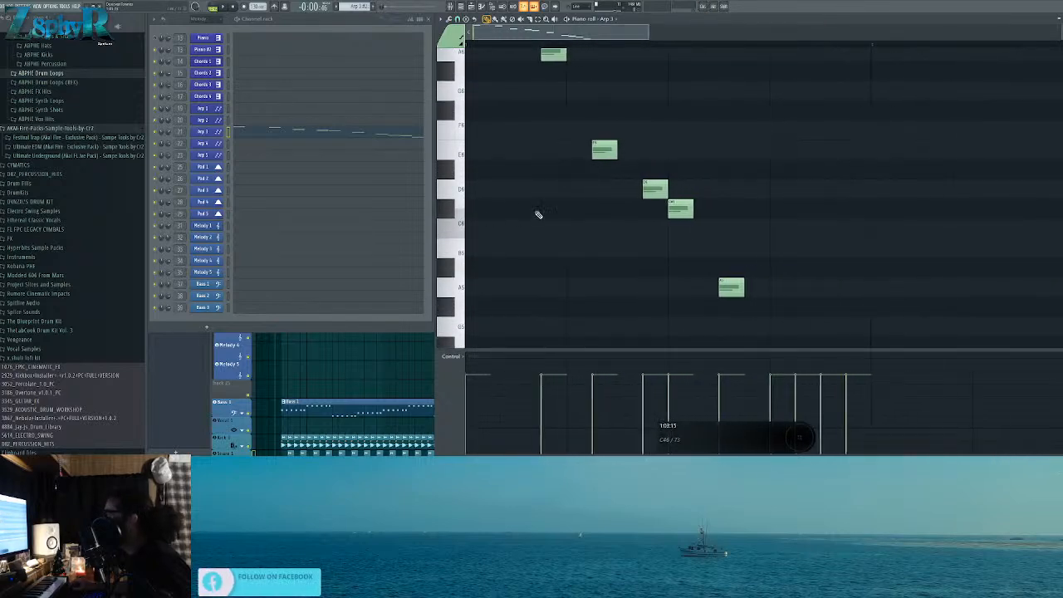
pyautogui.scroll(3, 643, 240)
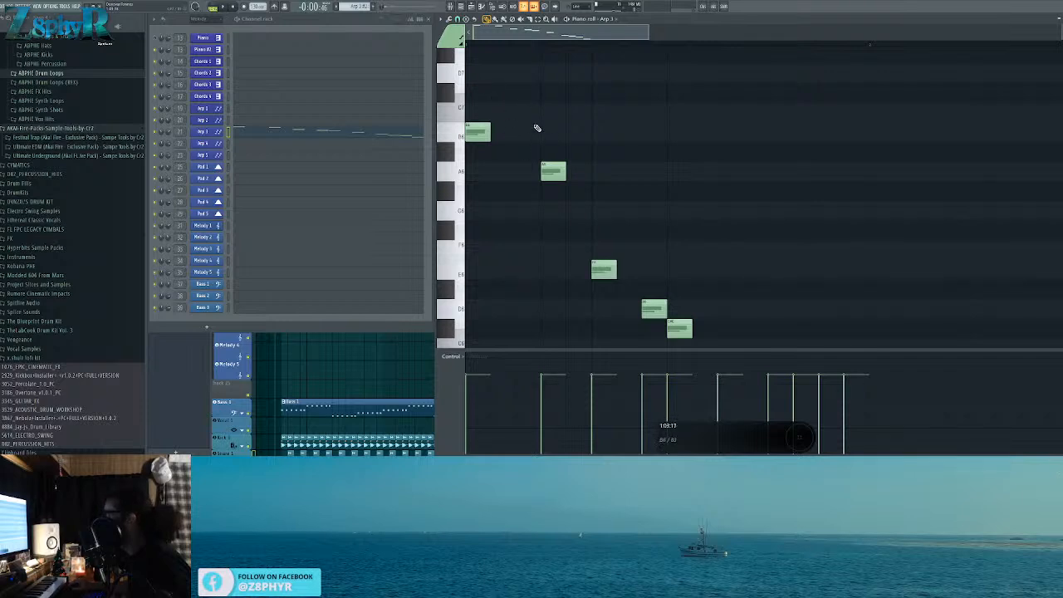
pyautogui.moveTo(602, 181); pyautogui.dragTo(529, 97)
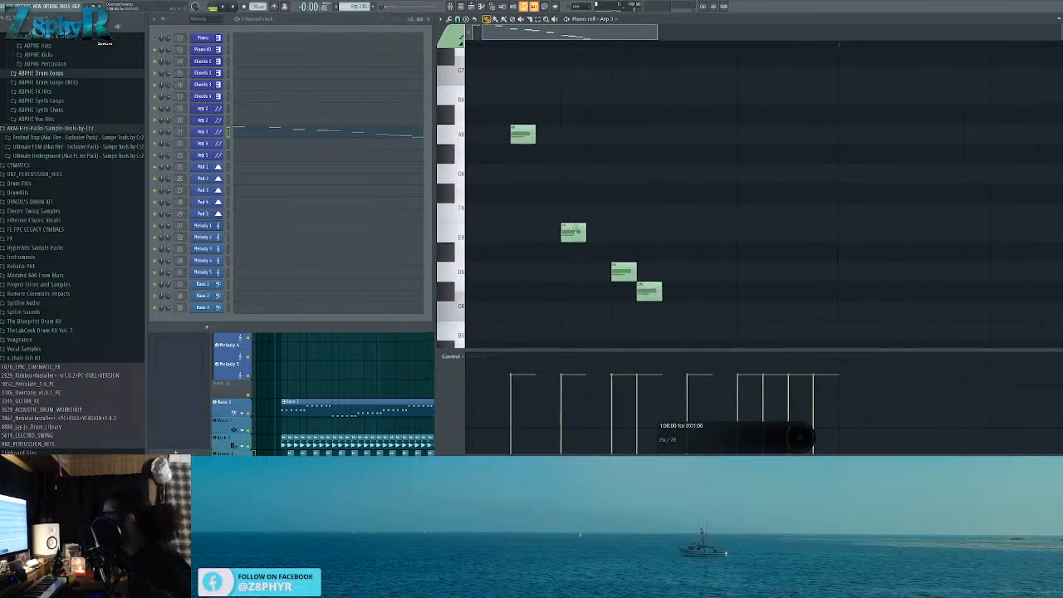
pyautogui.moveTo(567, 197); pyautogui.dragTo(494, 102)
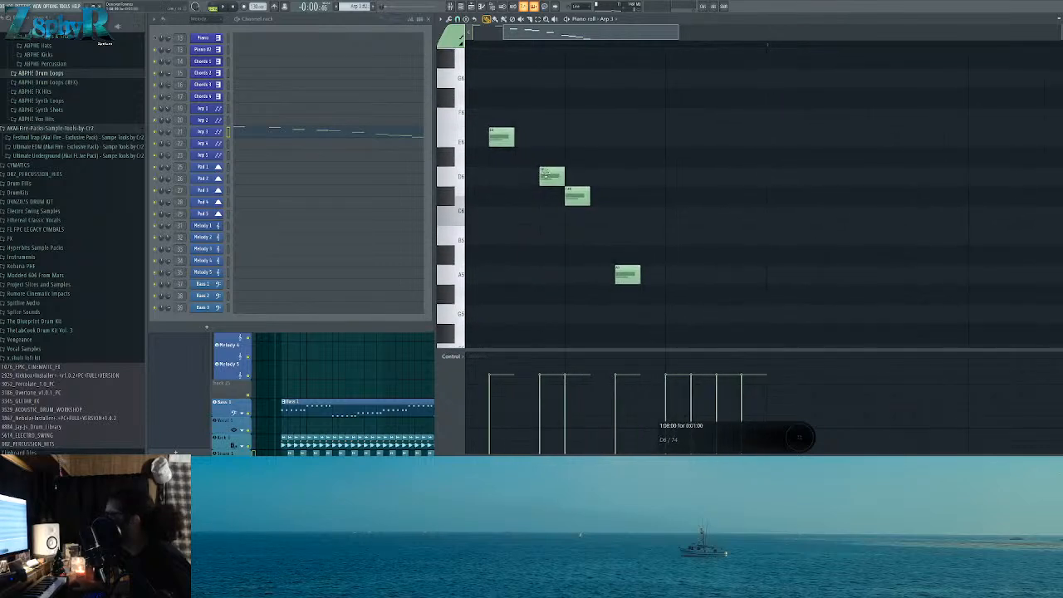
pyautogui.moveTo(575, 176); pyautogui.dragTo(512, 102)
pyautogui.moveTo(593, 122); pyautogui.dragTo(540, 34)
pyautogui.scroll(-2, 622, 148)
pyautogui.scroll(-4, 622, 149)
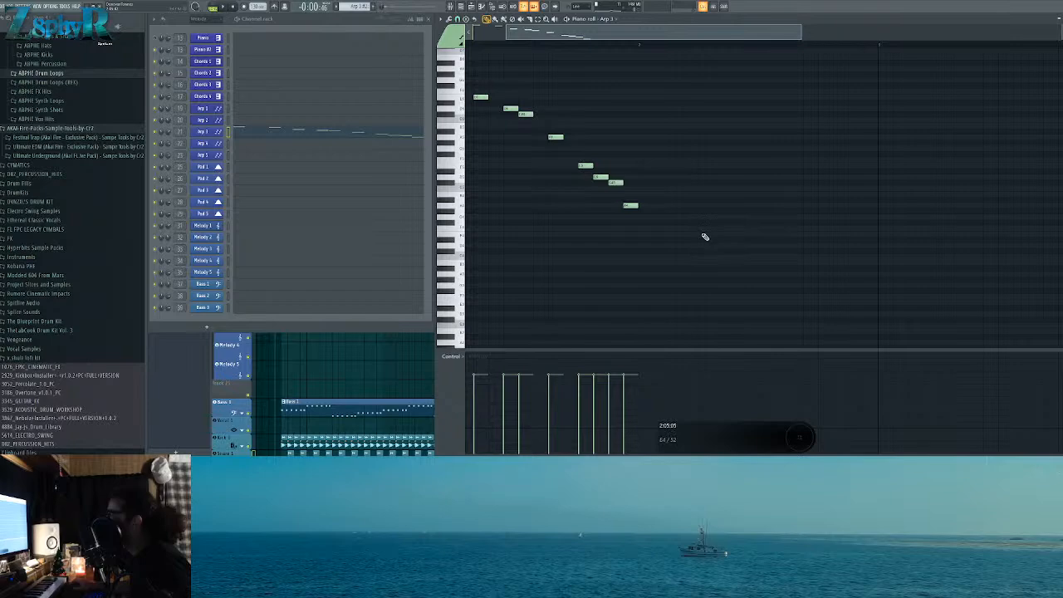
pyautogui.moveTo(703, 235); pyautogui.dragTo(500, 96)
pyautogui.keyDown('ctrl'); pyautogui.click(615, 116); pyautogui.keyUp('ctrl')
pyautogui.moveTo(629, 118); pyautogui.dragTo(885, 250)
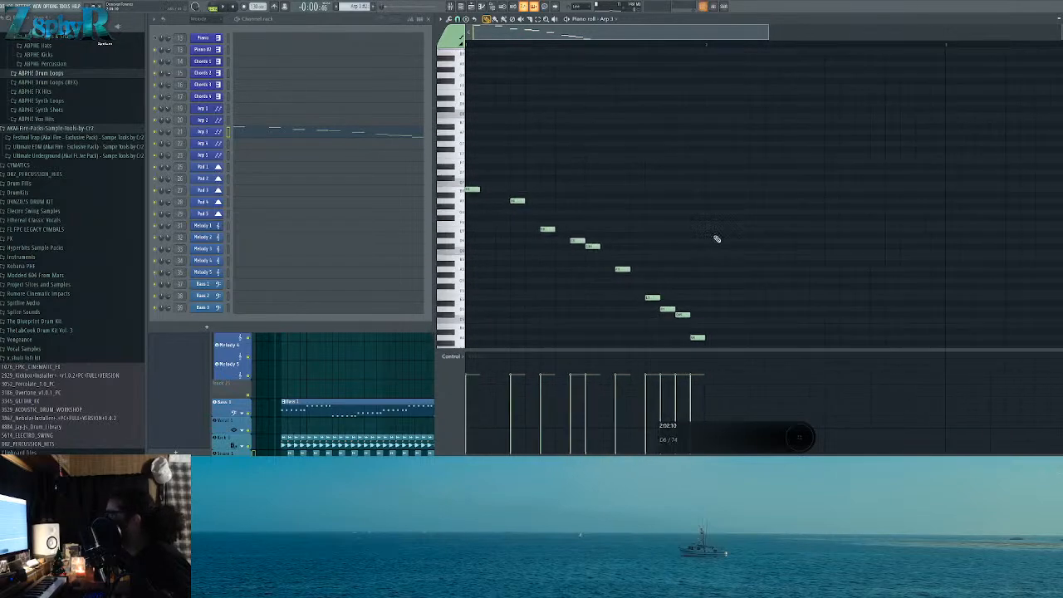
pyautogui.click(218, 133)
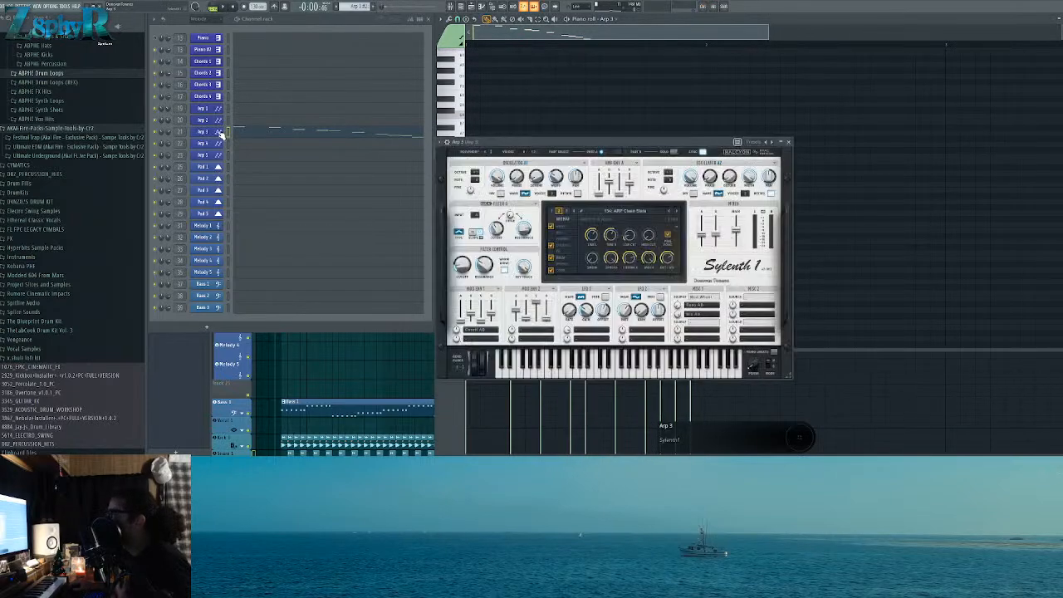
pyautogui.click(393, 345)
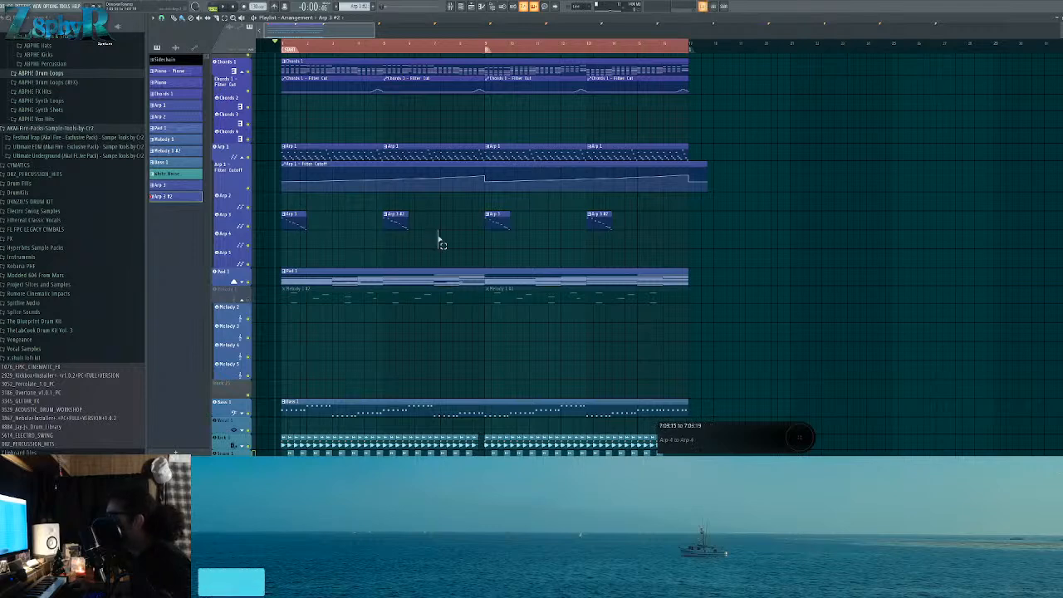
pyautogui.doubleClick(403, 218)
pyautogui.click(328, 330)
pyautogui.rightClick(231, 213)
pyautogui.click(254, 239)
pyautogui.rightClick(227, 222)
pyautogui.click(241, 237)
pyautogui.rightClick(217, 192)
pyautogui.click(233, 209)
pyautogui.rightClick(221, 222)
pyautogui.click(236, 238)
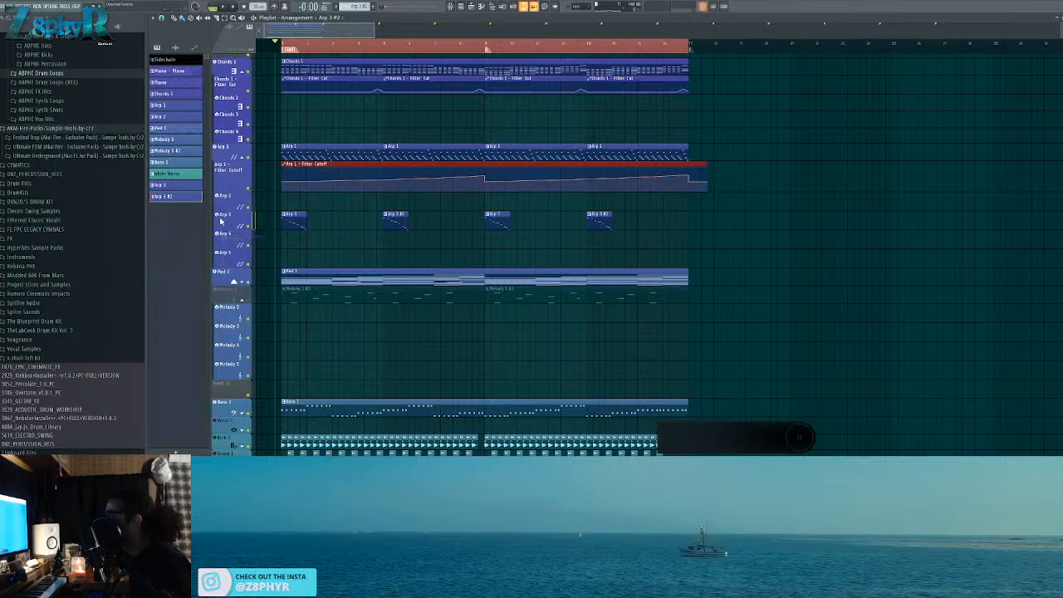
# Step: Rework the end of the Arp 3 #2 clip at bar 5: raise its last four low notes one octave and delete the overlapping notes
pyautogui.doubleClick(395, 219)
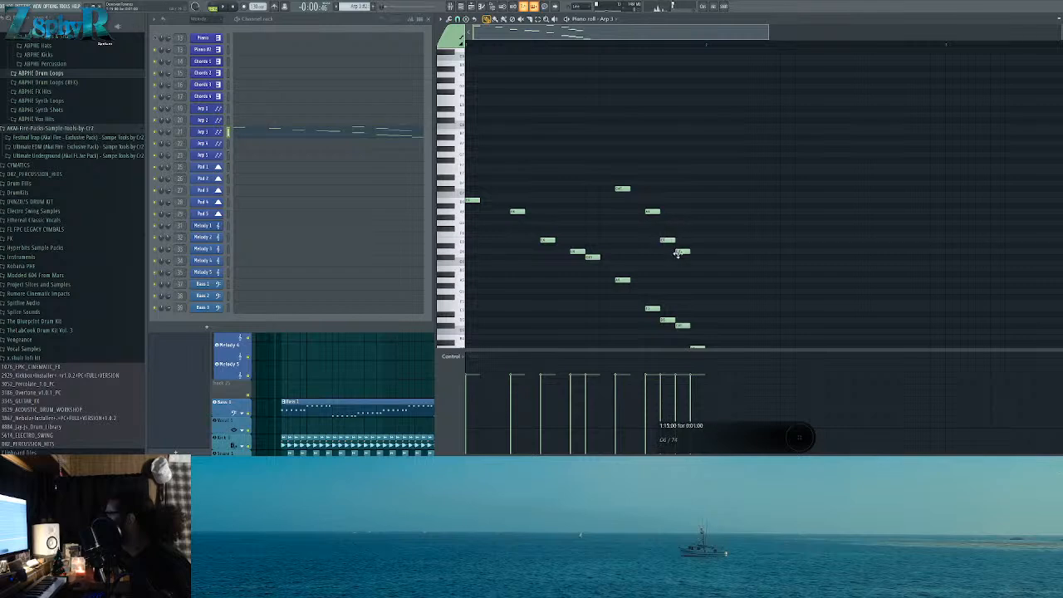
pyautogui.click(694, 281)
pyautogui.scroll(-3, 713, 296)
pyautogui.moveTo(643, 248); pyautogui.dragTo(741, 338)
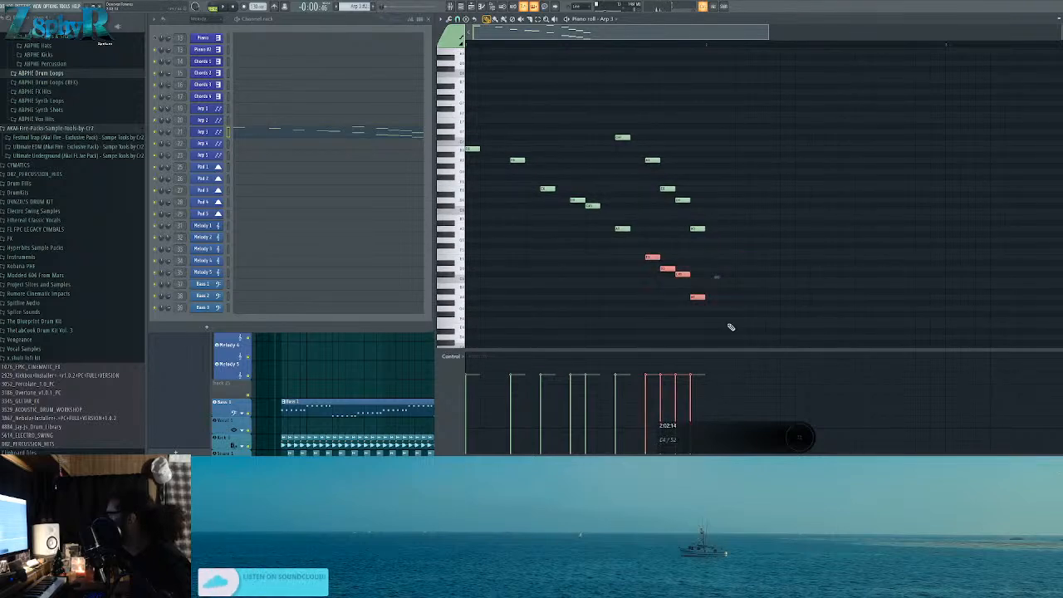
pyautogui.hotkey('ctrl', 'Up')
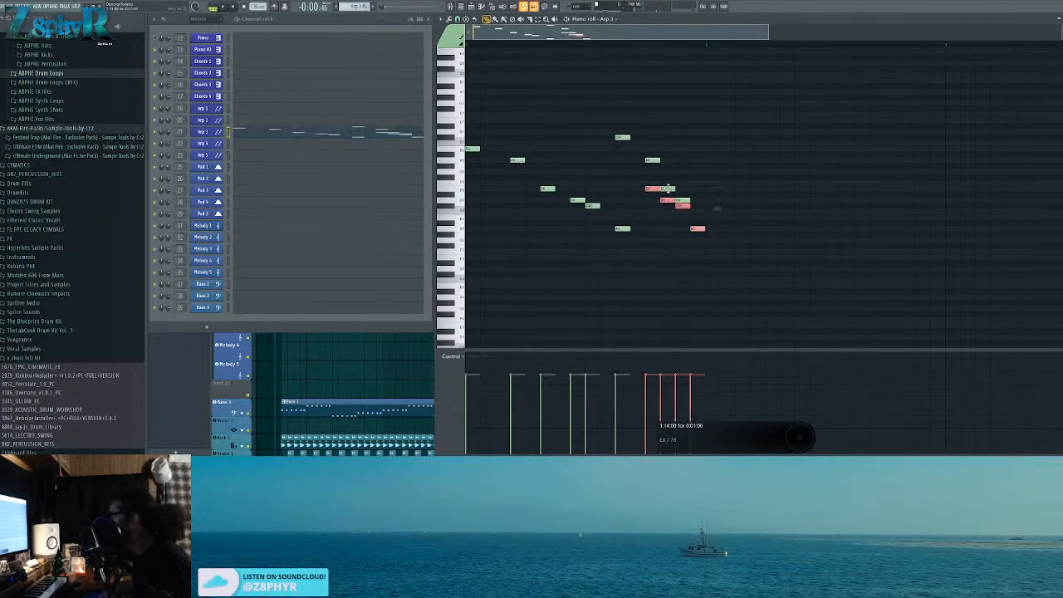
pyautogui.click(702, 193)
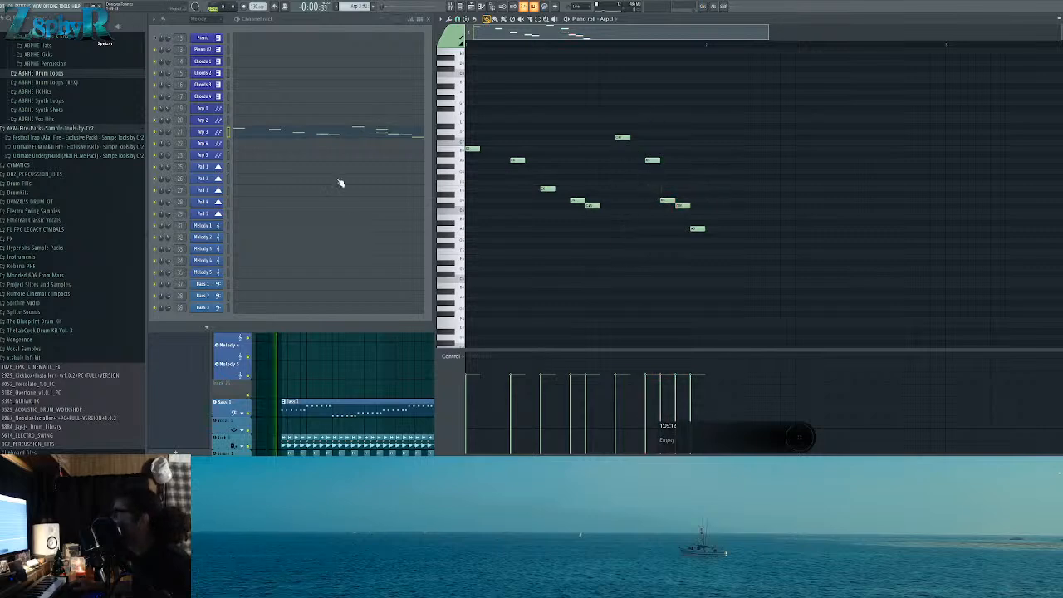
# Step: Play the arrangement through the reworked Arp 3 variation and check its notes during playback
pyautogui.press('F5')
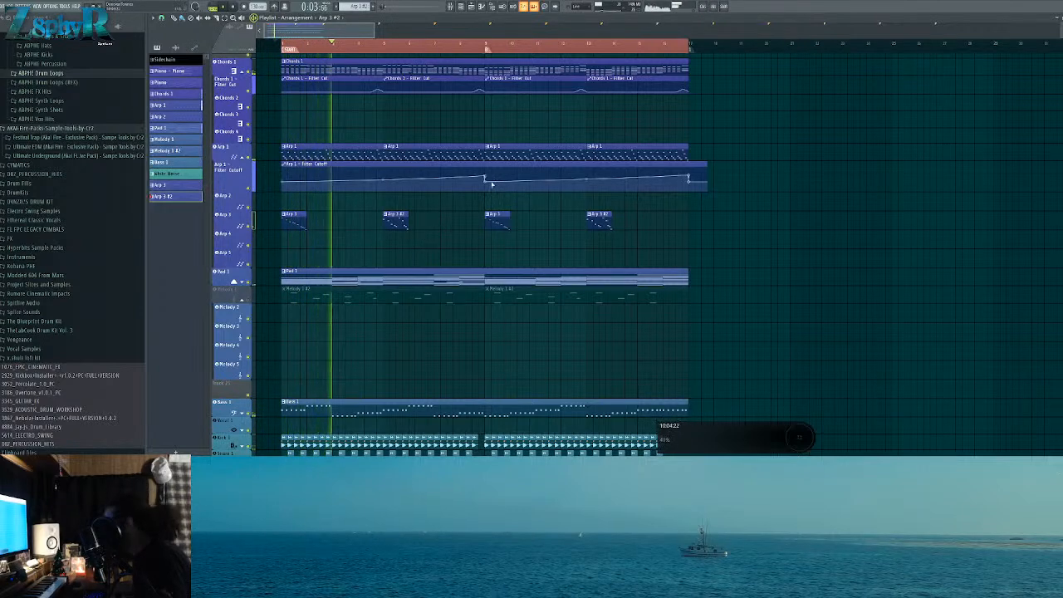
pyautogui.scroll(1, 417, 176)
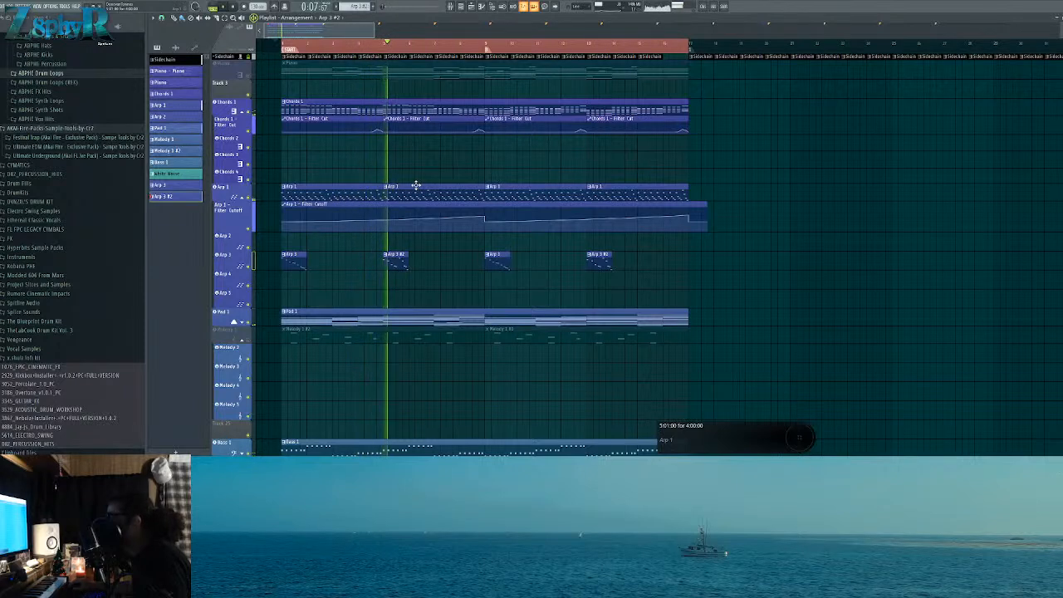
pyautogui.doubleClick(404, 261)
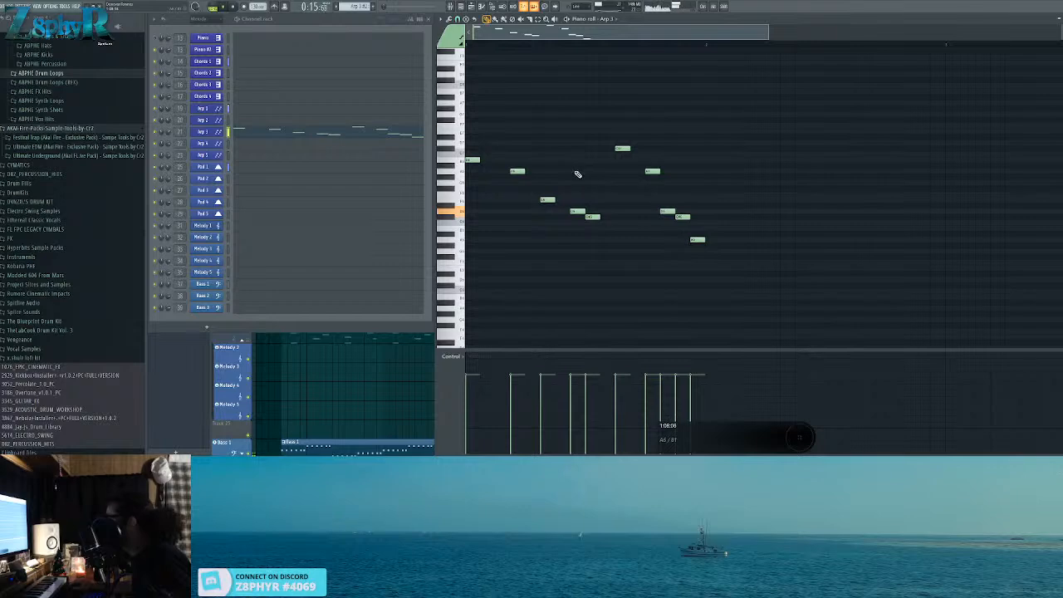
pyautogui.rightClick(380, 361)
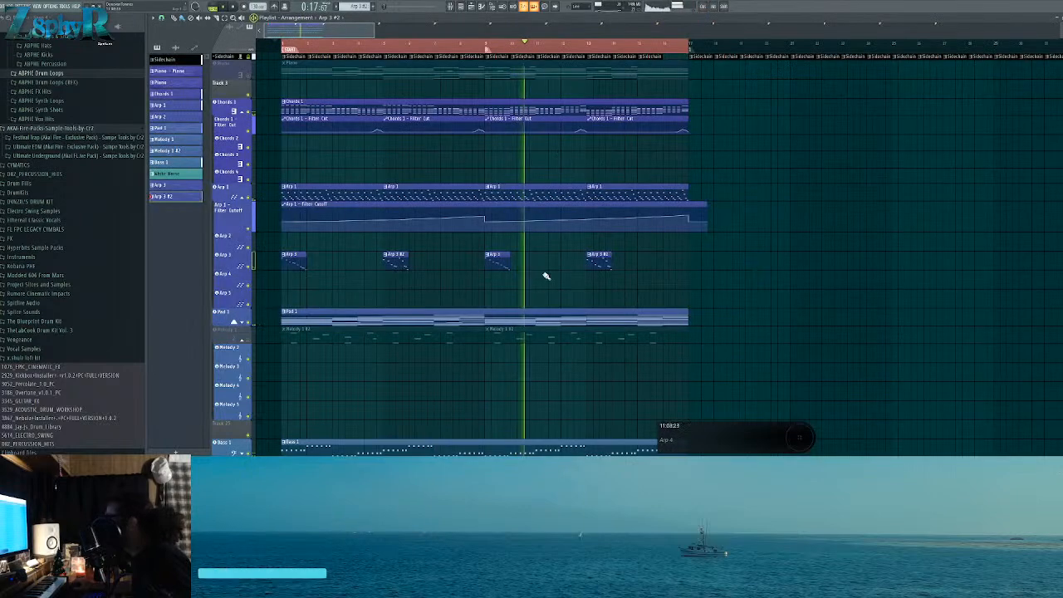
pyautogui.press('space')
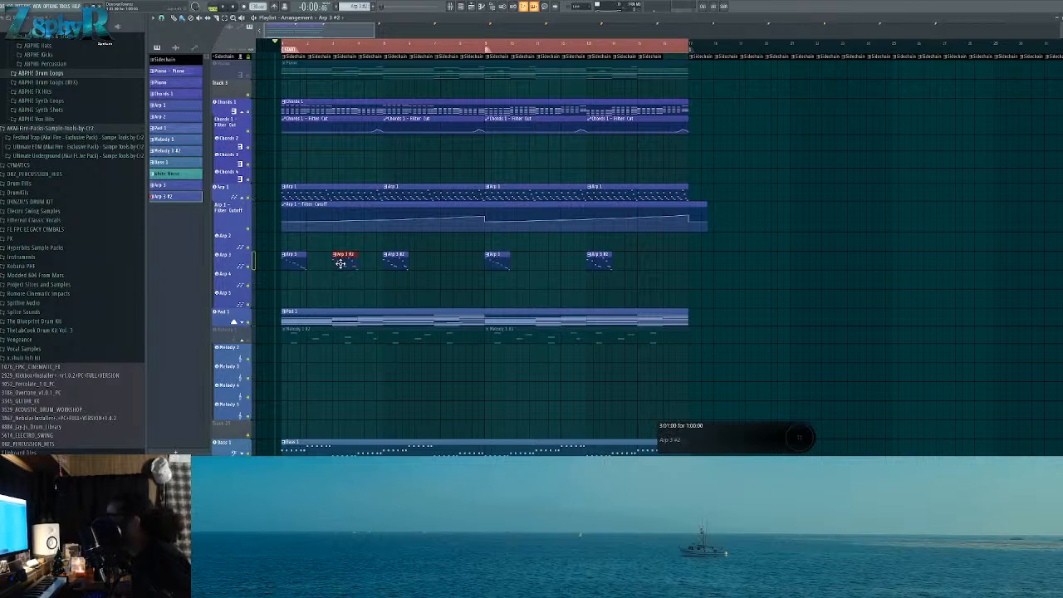
# Step: Add another copy of the Arp 3 variation, make it unique, and position it at bar 11
pyautogui.click(336, 257)
pyautogui.click(363, 295)
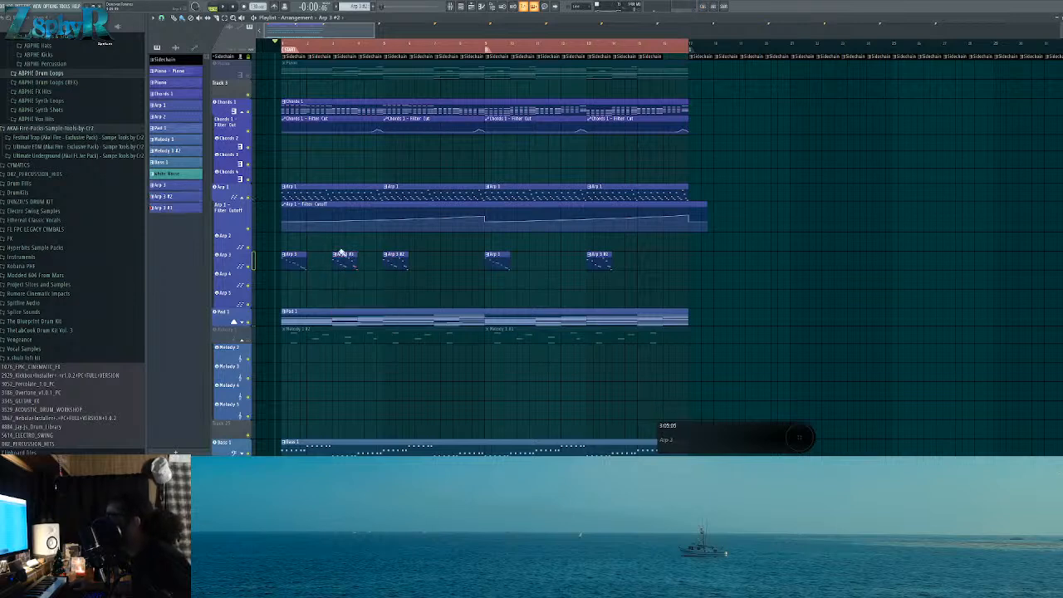
pyautogui.moveTo(351, 242); pyautogui.dragTo(418, 260)
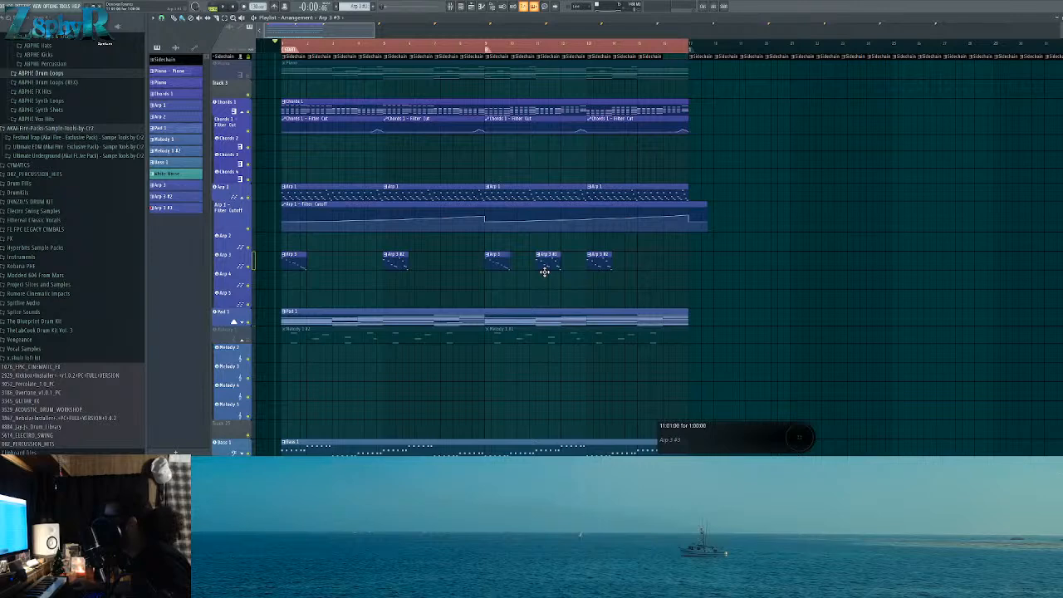
# Step: Lower the first six notes of the bar 11 Arp 3 clip by one octave and listen to it in the arrangement
pyautogui.doubleClick(546, 264)
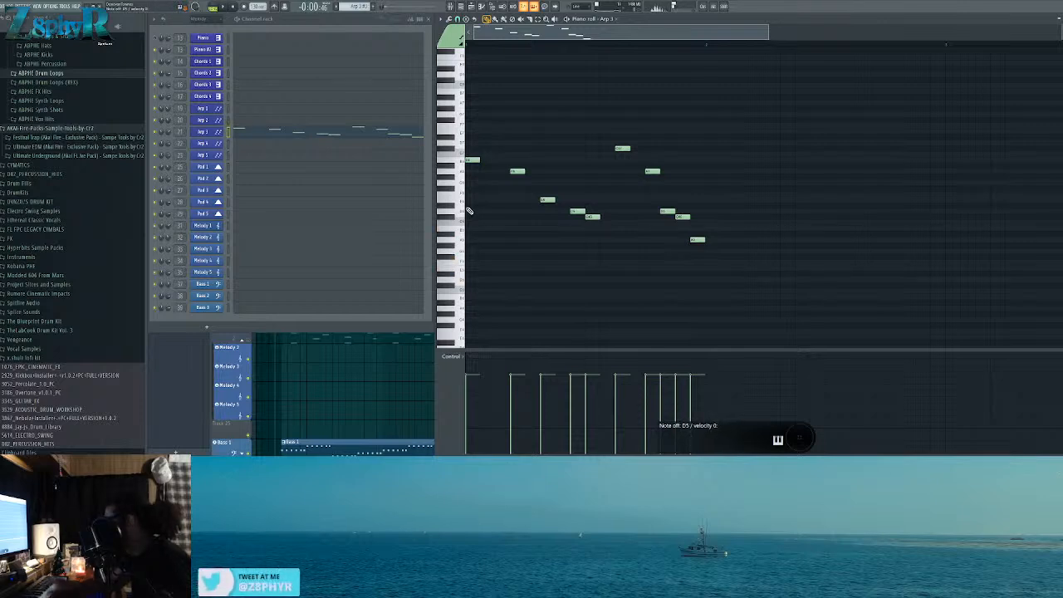
pyautogui.moveTo(618, 262); pyautogui.dragTo(468, 147)
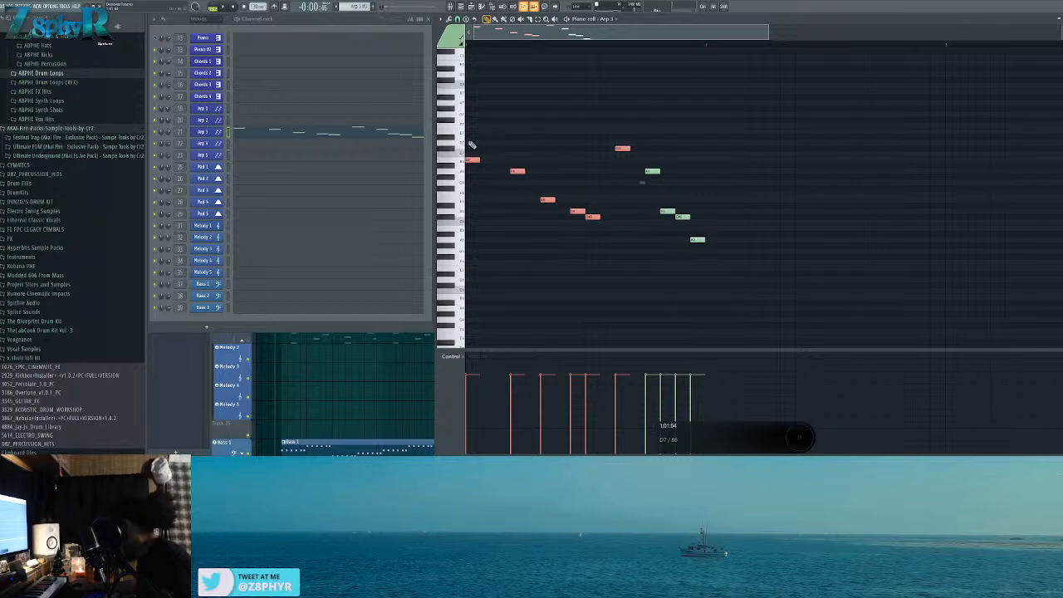
pyautogui.hotkey('ctrl', 'Down')
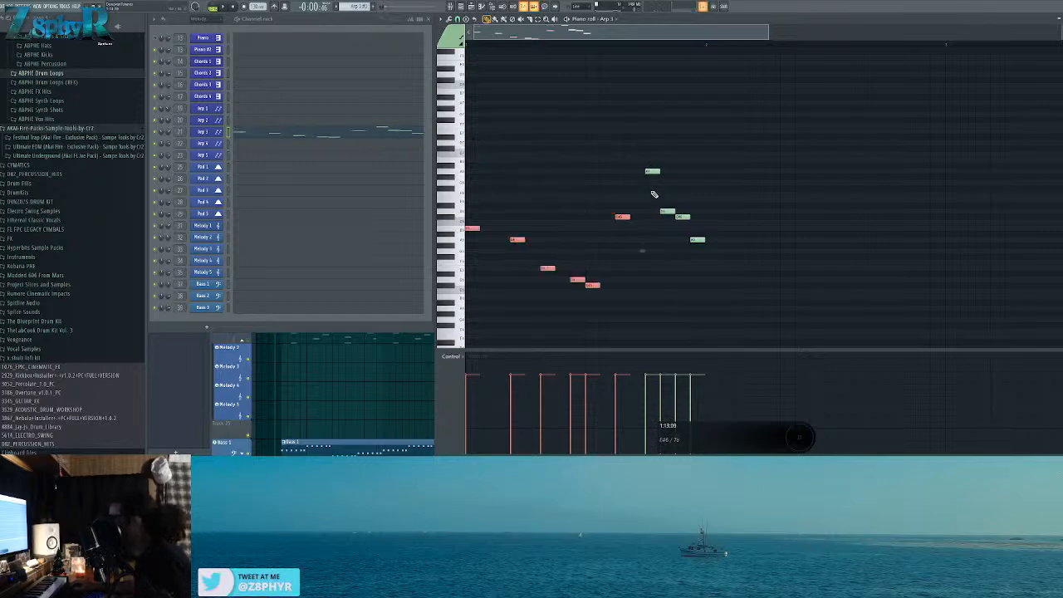
pyautogui.click(380, 403)
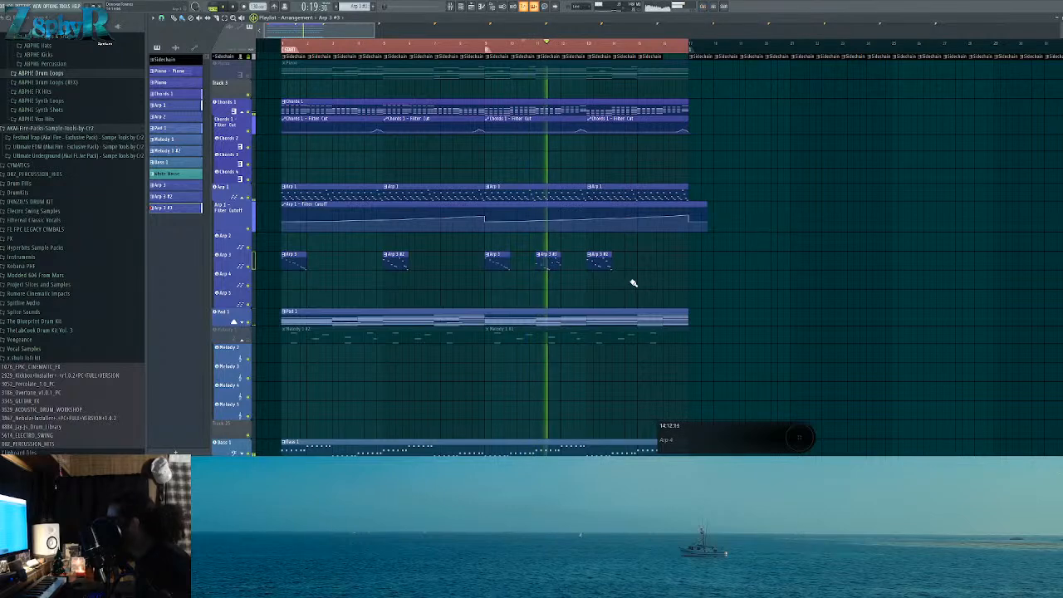
pyautogui.press('space')
pyautogui.doubleClick(544, 265)
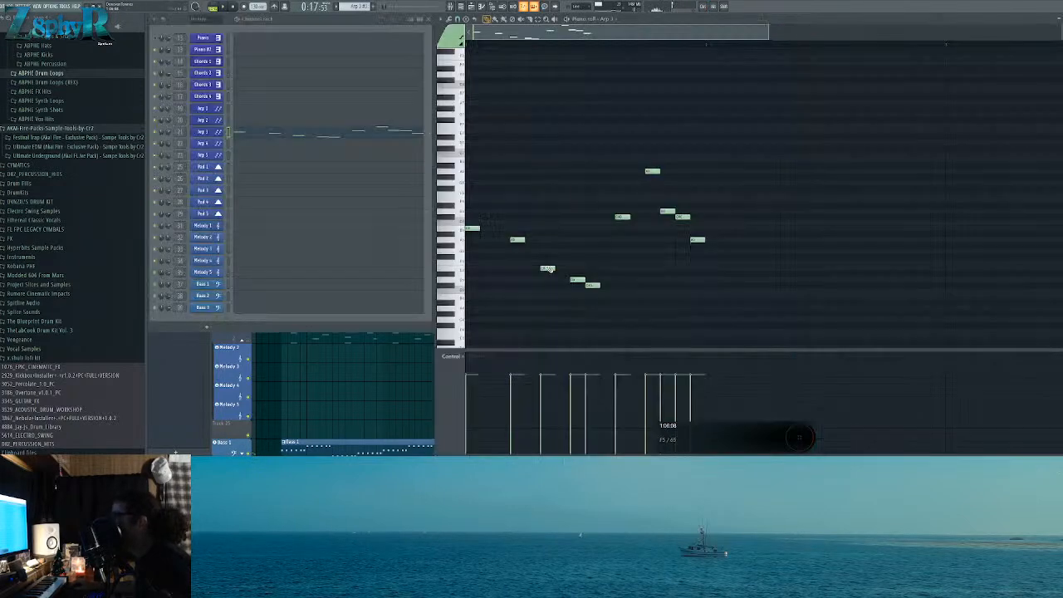
# Step: Adjust Arp 3's effect send level in the mixer and slightly lower its fader
pyautogui.doubleClick(179, 131)
pyautogui.moveTo(878, 387); pyautogui.dragTo(877, 385)
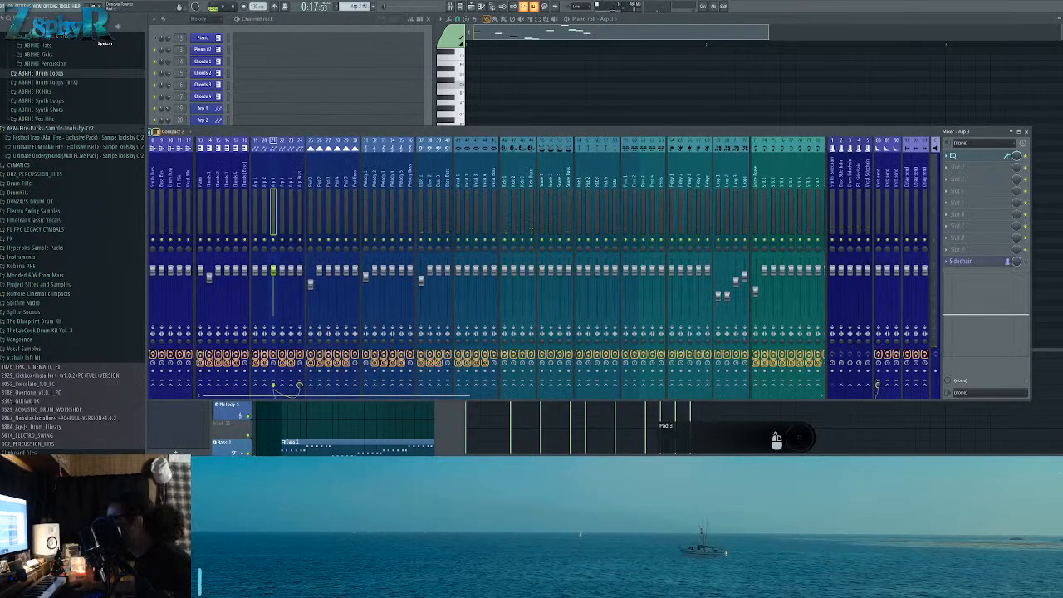
pyautogui.moveTo(275, 269); pyautogui.dragTo(275, 276)
pyautogui.moveTo(273, 342); pyautogui.dragTo(273, 349)
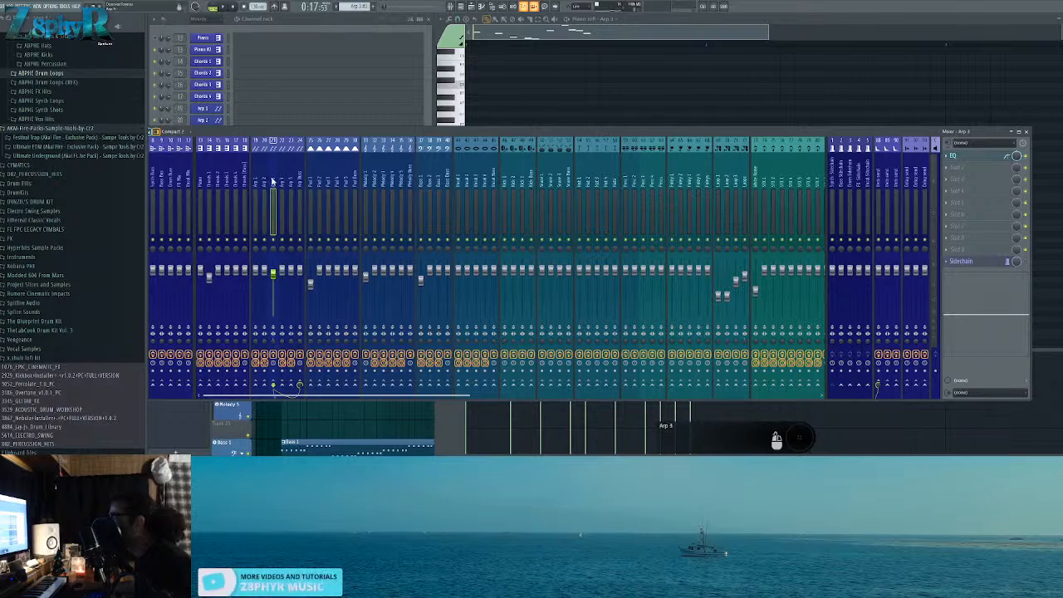
# Step: Shape Arp 3's EQ with a higher low cut, slight low-mid dips and a 1.9 dB band 6 boost near 3284 Hz
pyautogui.click(981, 157)
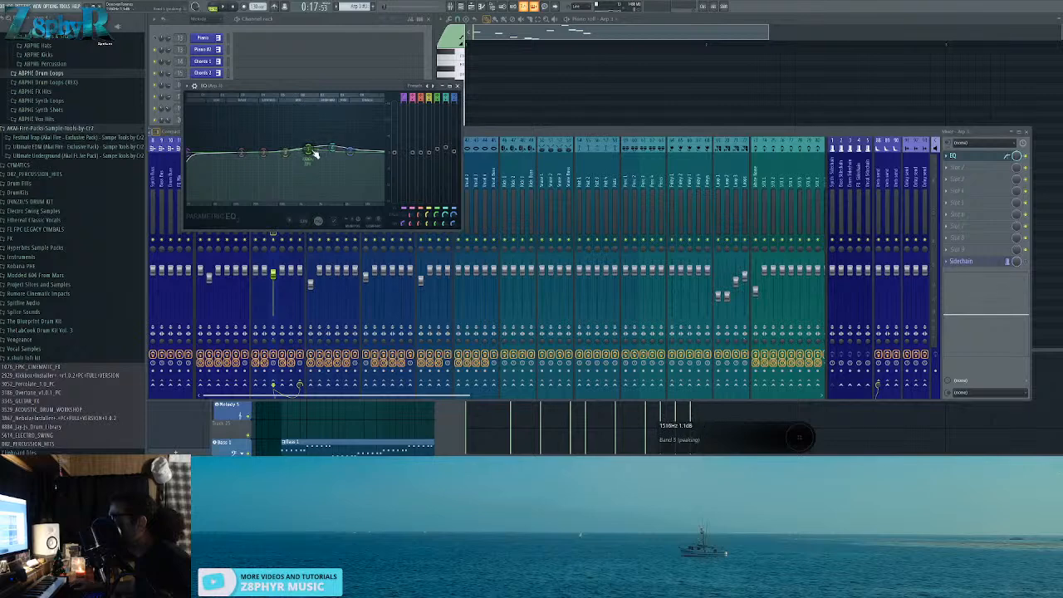
pyautogui.moveTo(262, 153); pyautogui.dragTo(261, 156)
pyautogui.moveTo(189, 153); pyautogui.dragTo(232, 153)
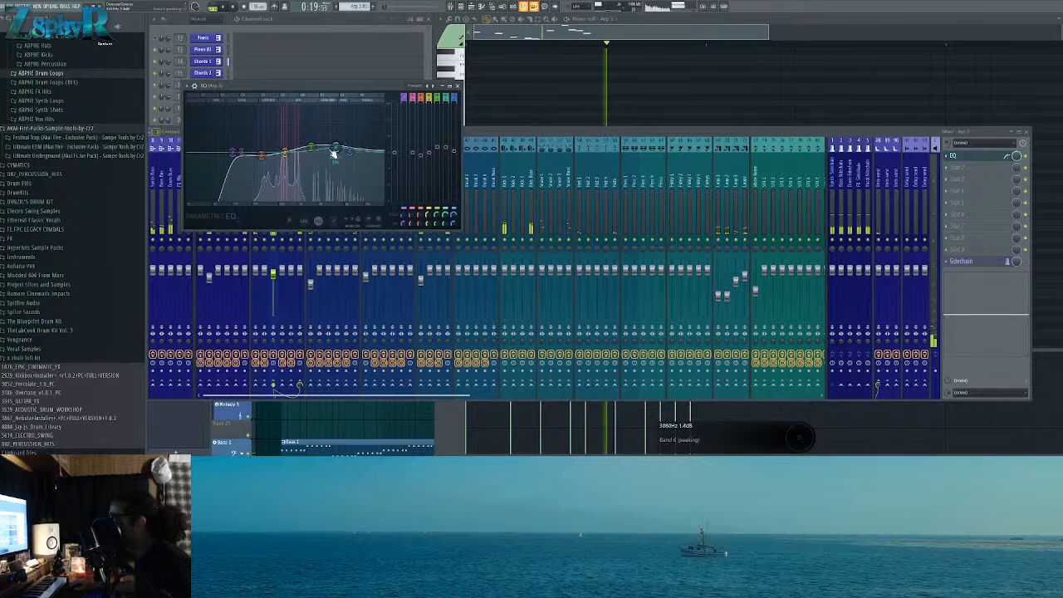
pyautogui.moveTo(285, 153); pyautogui.dragTo(251, 153)
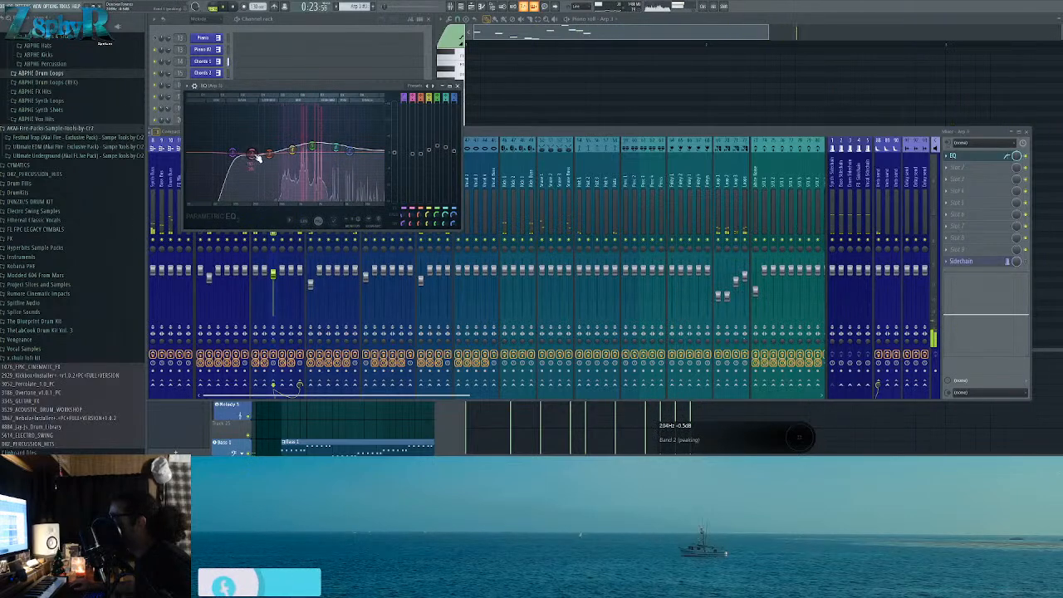
pyautogui.moveTo(348, 151); pyautogui.dragTo(332, 148)
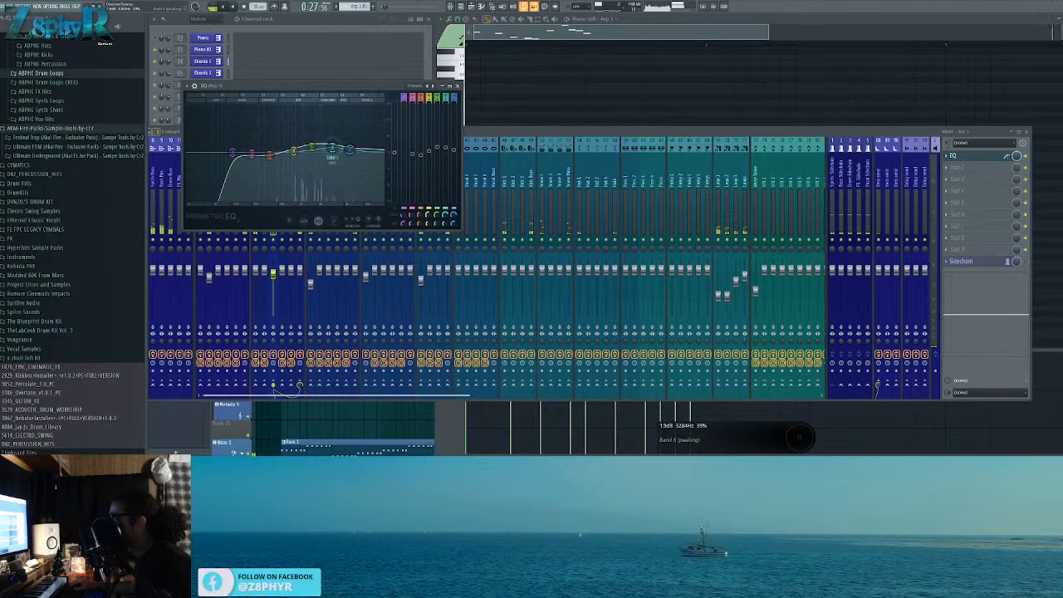
# Step: Replay the arrangement with the EQ window moved aside and set Arp 3's mixer volume to -3.0 dB
pyautogui.click(496, 39)
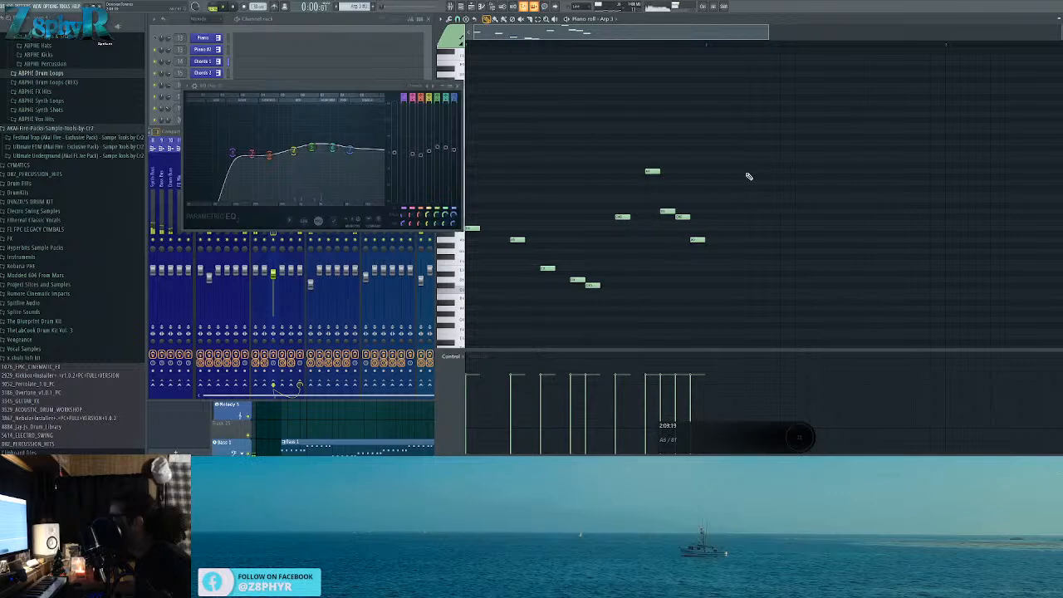
pyautogui.press('F7')
pyautogui.moveTo(343, 86); pyautogui.dragTo(510, 127)
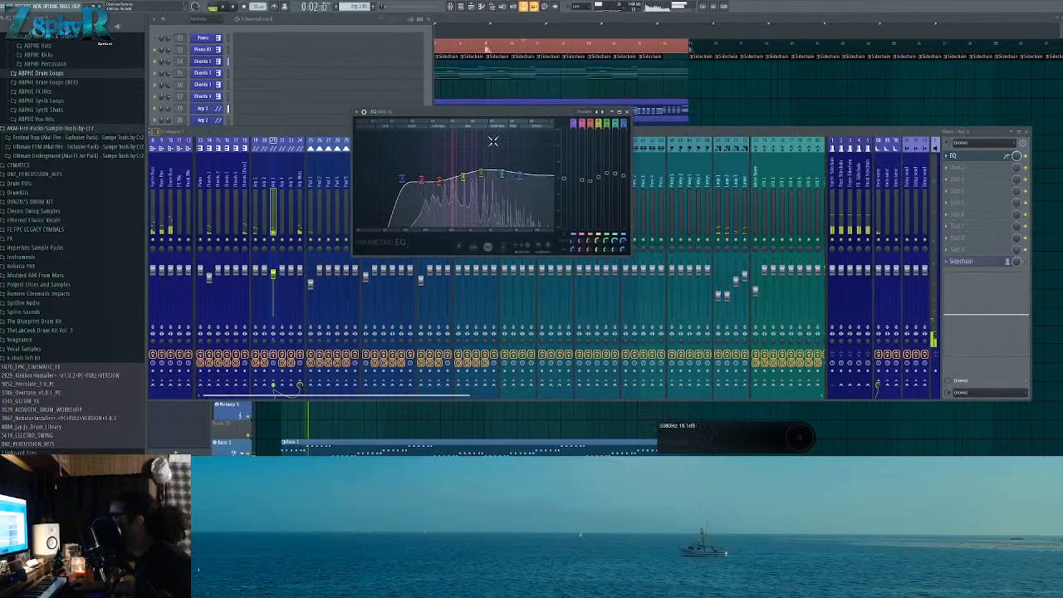
pyautogui.moveTo(273, 273); pyautogui.dragTo(273, 276)
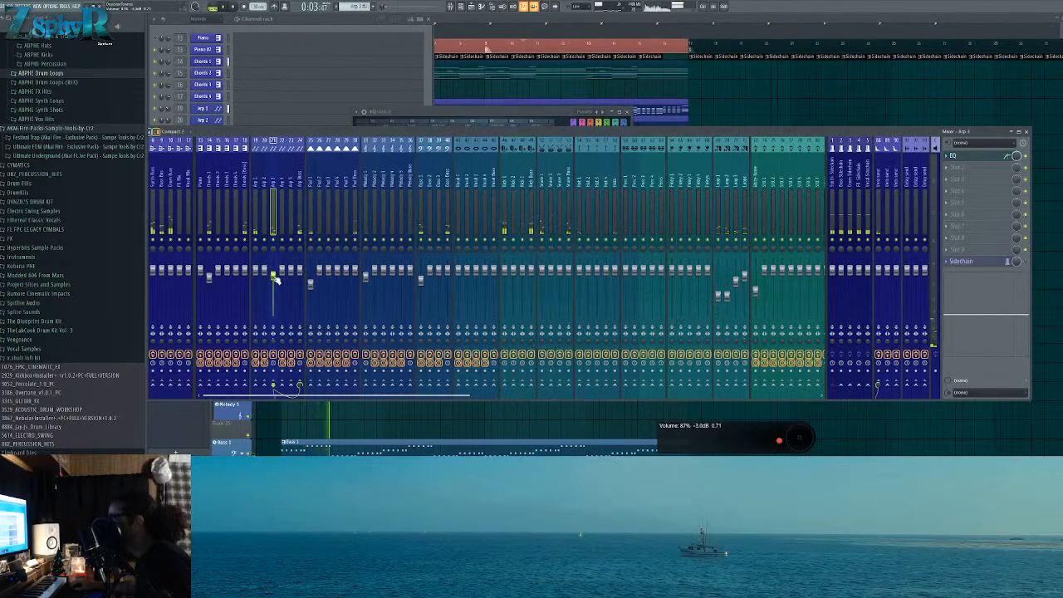
# Step: Close Arp 3's EQ window and the mixer, then stop playback in the arrangement
pyautogui.click(963, 172)
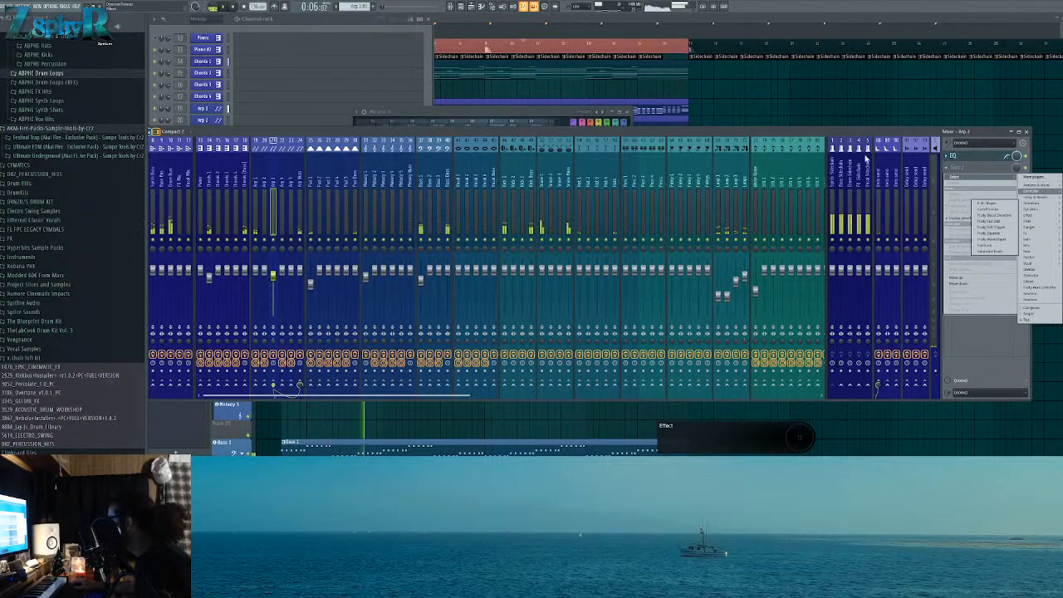
pyautogui.click(739, 126)
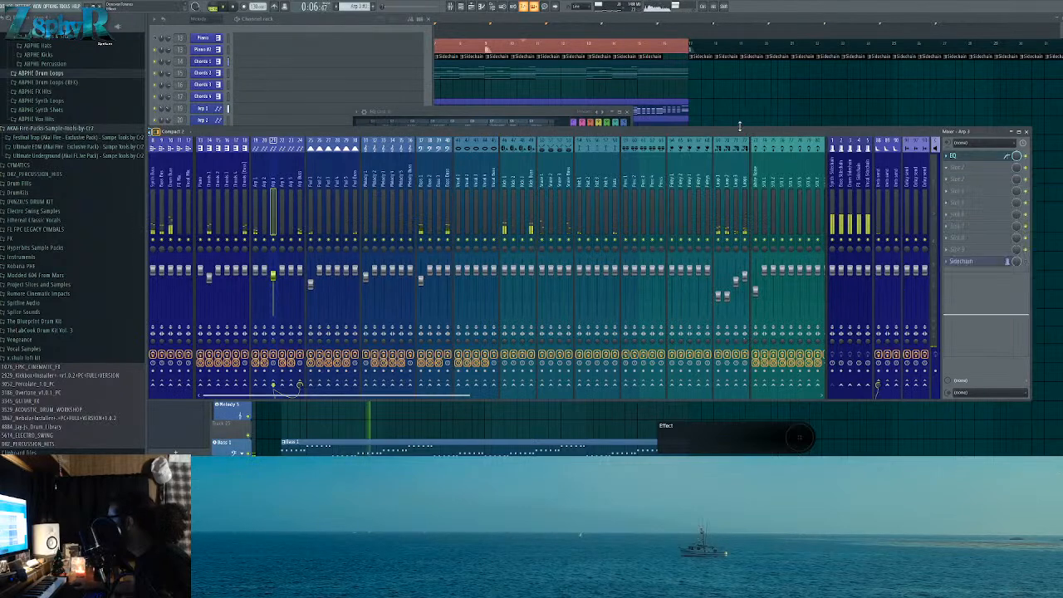
pyautogui.click(619, 112)
pyautogui.rightClick(550, 97)
pyautogui.press('space')
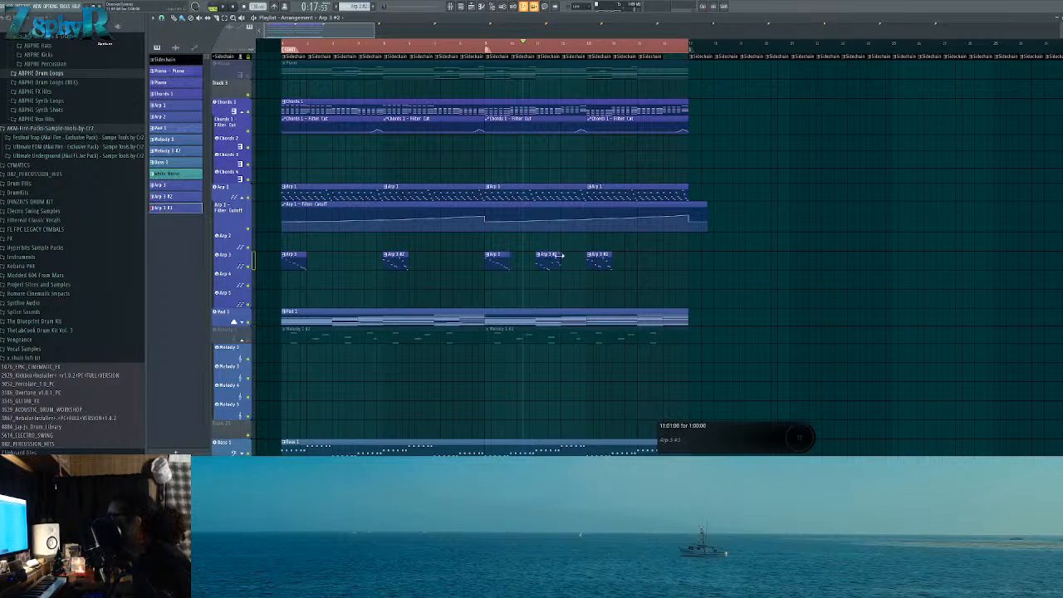
# Step: Copy the Arp 3 #3 clip to bar 15 and place Arp 2 clips at bars 1, 5, 9 and 13 of the Arp 2 track
pyautogui.click(551, 260)
pyautogui.click(646, 250)
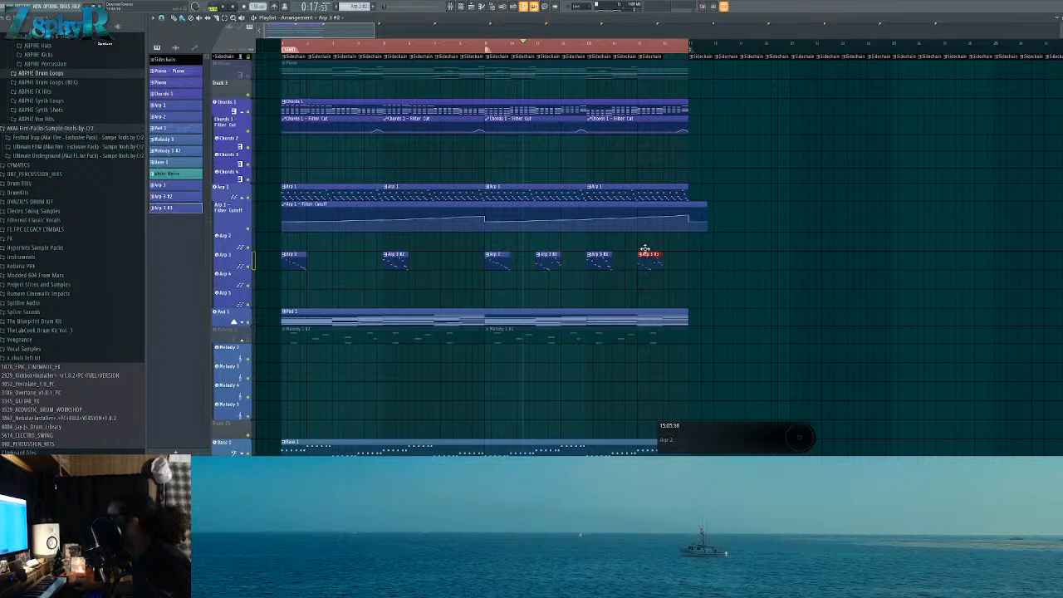
pyautogui.moveTo(688, 273); pyautogui.dragTo(296, 256)
pyautogui.click(257, 279)
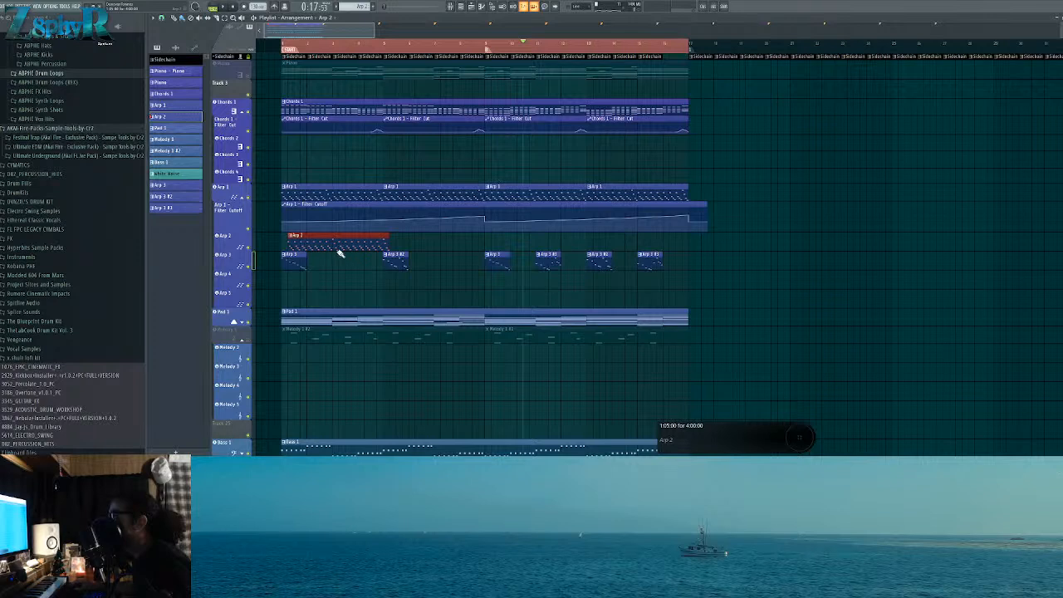
pyautogui.moveTo(397, 240); pyautogui.dragTo(391, 240)
pyautogui.moveTo(489, 238); pyautogui.dragTo(652, 245)
# Step: Remove the Arp 1 clips from bars 9 to 16 and the Arp 2 clips from bars 1 to 8
pyautogui.keyDown('ctrl'); pyautogui.moveTo(730, 242); pyautogui.dragTo(278, 219); pyautogui.keyUp('ctrl')
pyautogui.keyDown('ctrl'); pyautogui.click(410, 172); pyautogui.keyUp('ctrl')
pyautogui.rightClick(573, 194)
pyautogui.rightClick(592, 196)
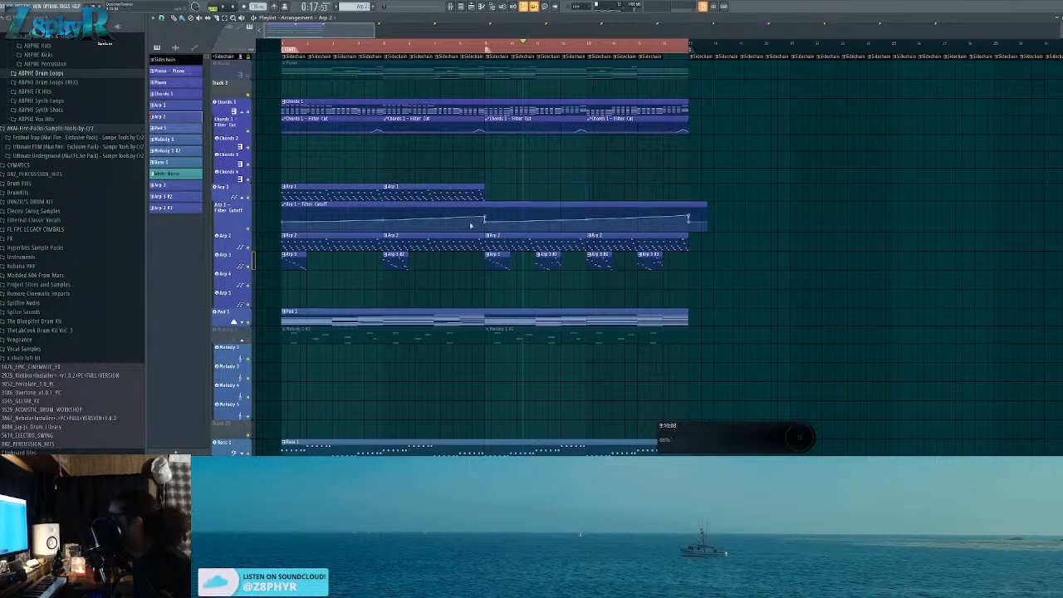
pyautogui.rightClick(432, 242)
pyautogui.rightClick(332, 243)
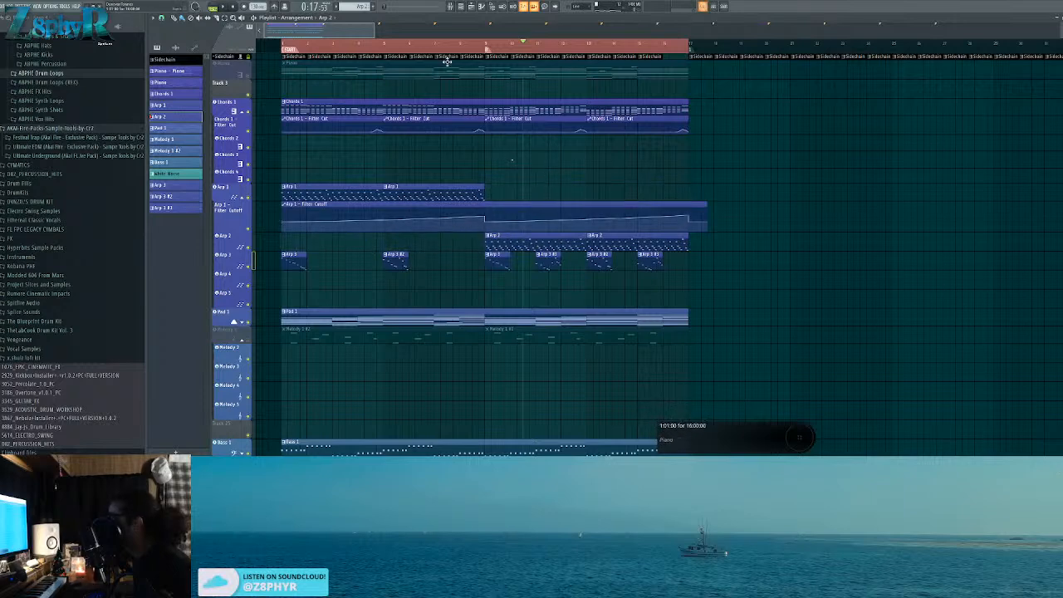
# Step: Select bars 9 to 16 as the loop region and listen to Arp 2 with the Arp 3 runs
pyautogui.moveTo(487, 46); pyautogui.dragTo(539, 47)
pyautogui.click(286, 47)
pyautogui.click(535, 48)
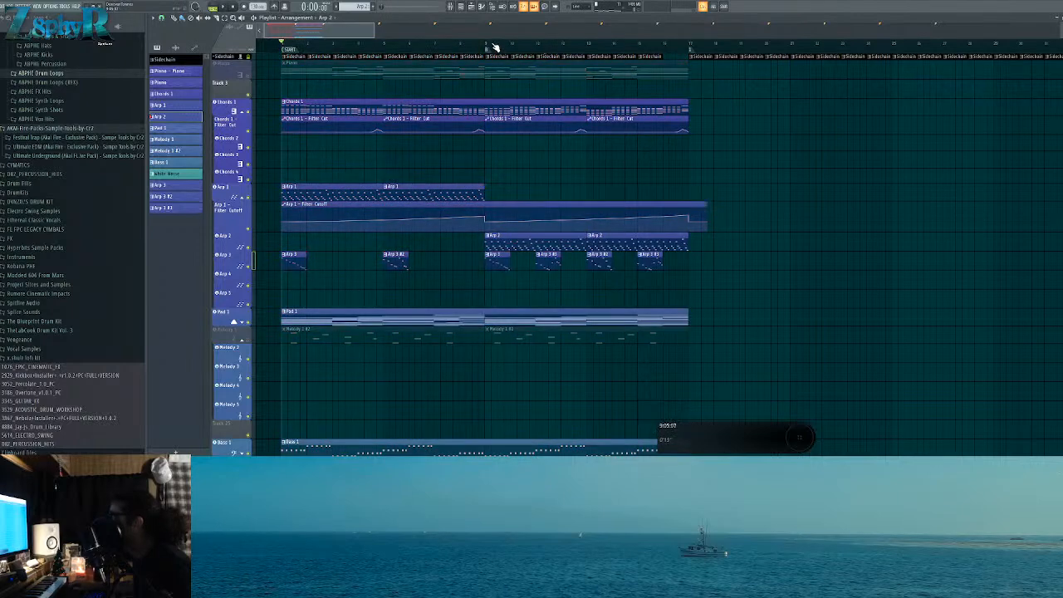
pyautogui.doubleClick(487, 51)
pyautogui.press('space')
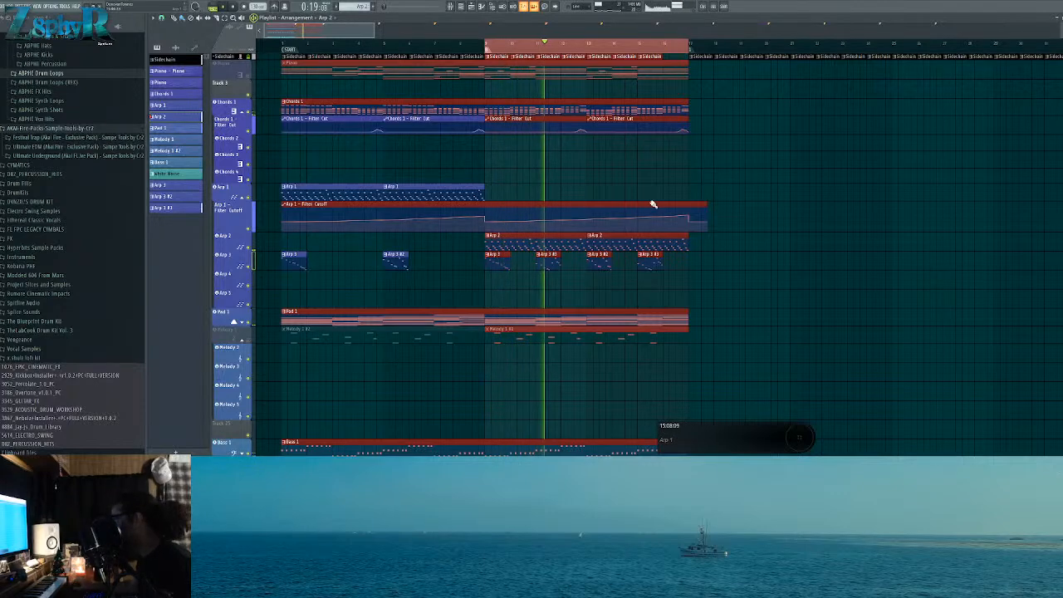
pyautogui.keyDown('ctrl'); pyautogui.click(680, 194); pyautogui.keyUp('ctrl')
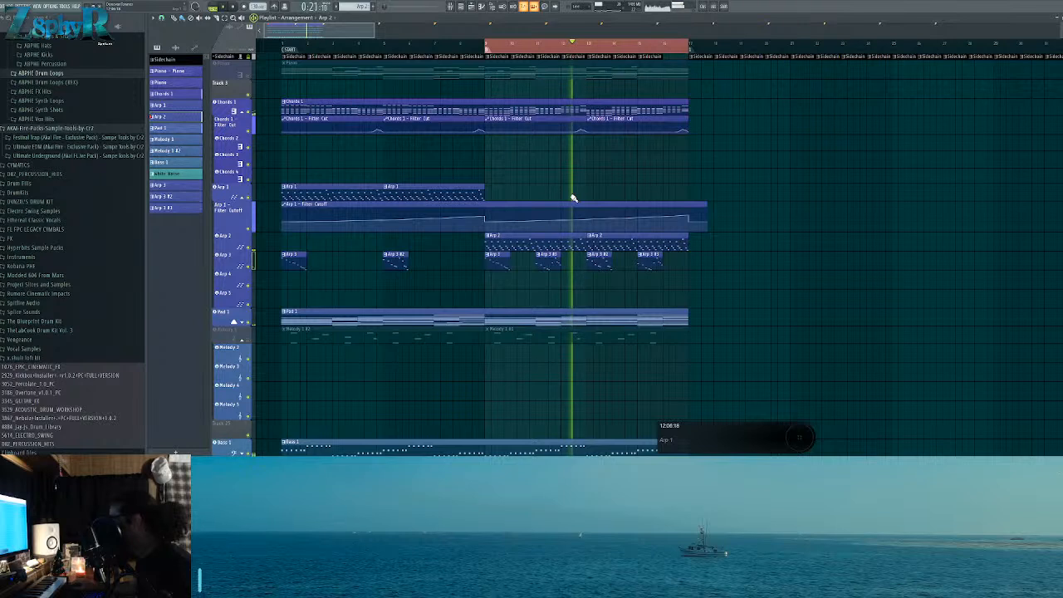
pyautogui.press('space')
# Step: Mute the Arp 2 track and reactivate all the other tracks in the arrangement
pyautogui.moveTo(457, 250); pyautogui.dragTo(641, 265)
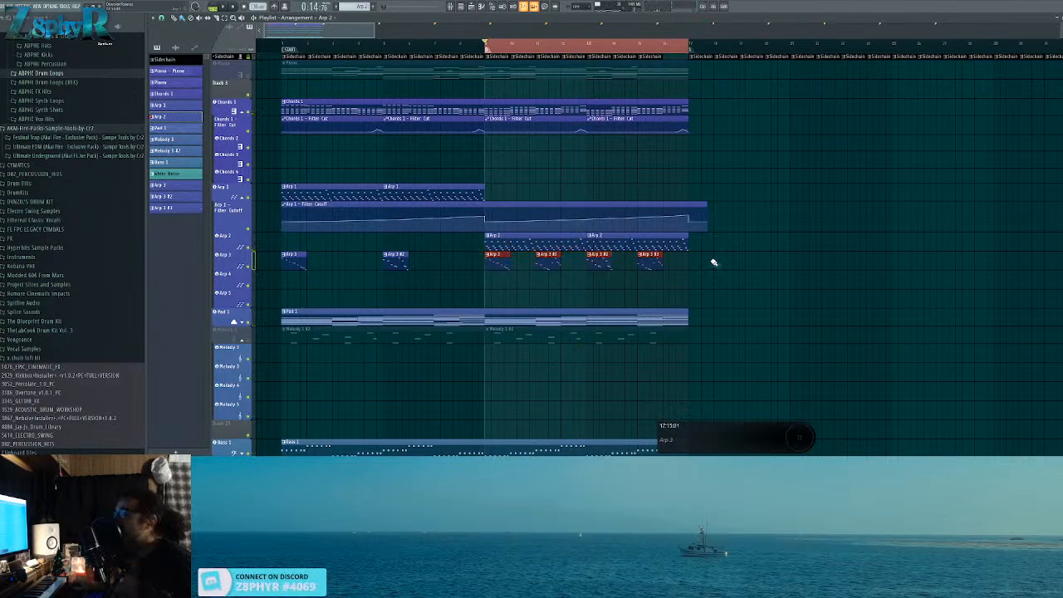
pyautogui.moveTo(478, 237); pyautogui.dragTo(708, 245)
pyautogui.moveTo(729, 242); pyautogui.dragTo(476, 255)
pyautogui.keyDown('ctrl'); pyautogui.click(472, 251); pyautogui.keyUp('ctrl')
pyautogui.click(248, 247)
pyautogui.rightClick(249, 248)
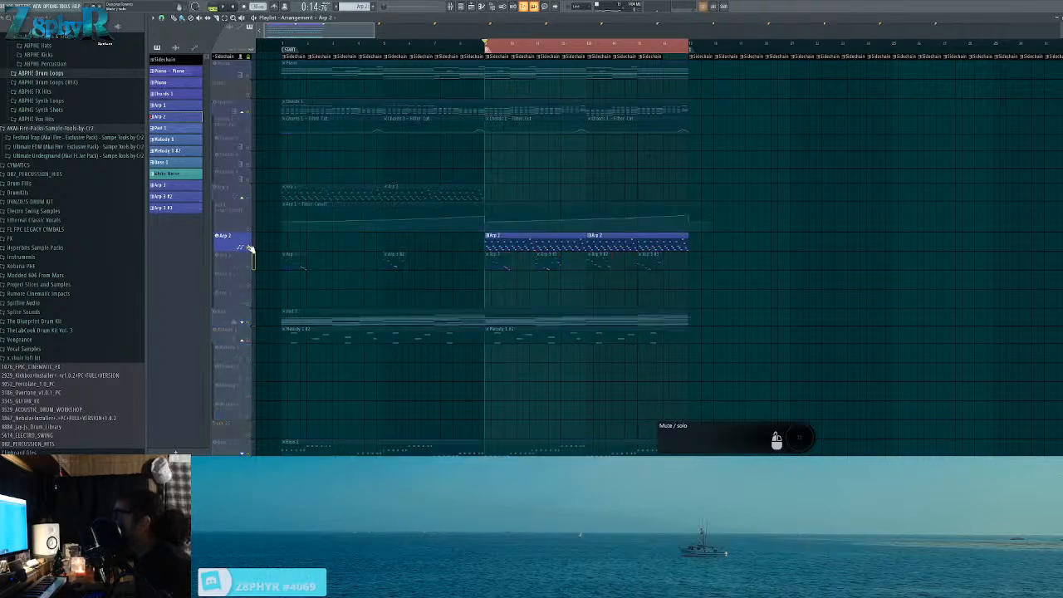
pyautogui.click(248, 248)
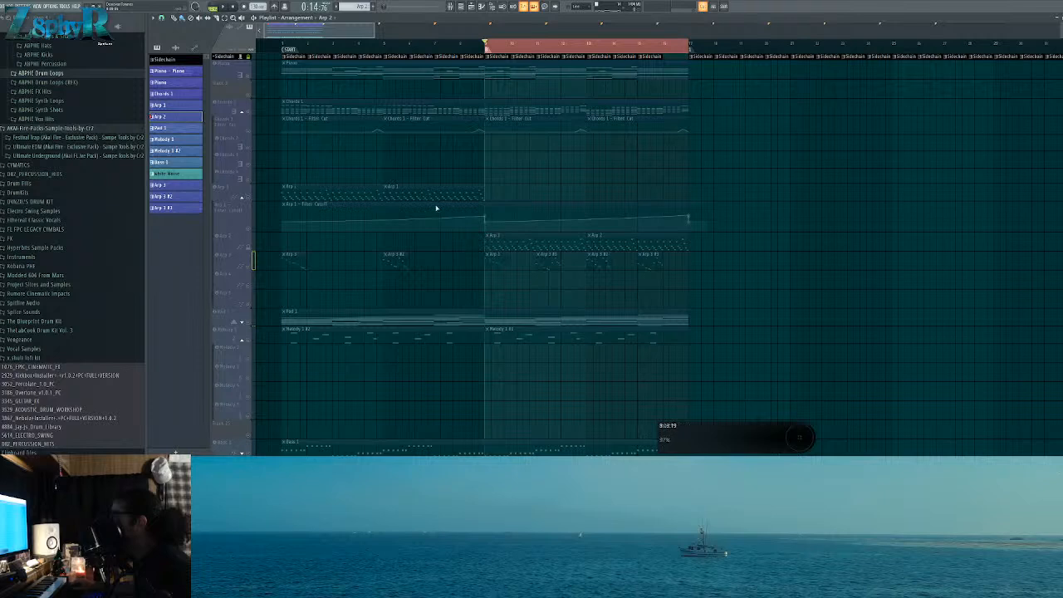
pyautogui.rightClick(248, 199)
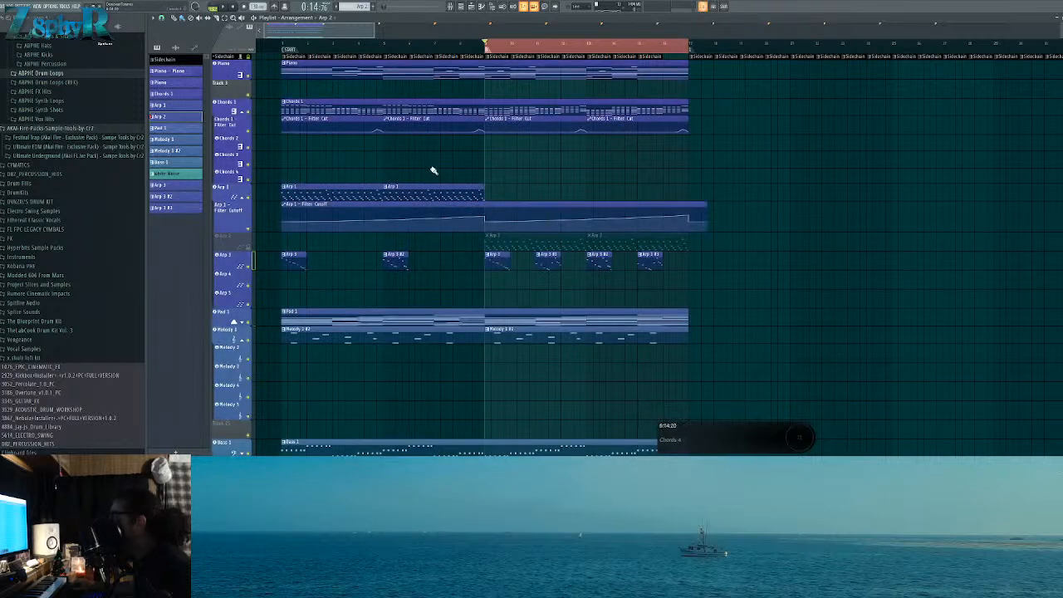
# Step: Duplicate the two Arp 1 clips from bars 1 to 8 into bars 9 to 16
pyautogui.moveTo(525, 152); pyautogui.dragTo(311, 196)
pyautogui.hotkey('ctrl', 'b')
pyautogui.hotkey('ctrl', 'z')
pyautogui.keyDown('ctrl'); pyautogui.click(732, 51); pyautogui.keyUp('ctrl')
pyautogui.moveTo(479, 169); pyautogui.dragTo(324, 200)
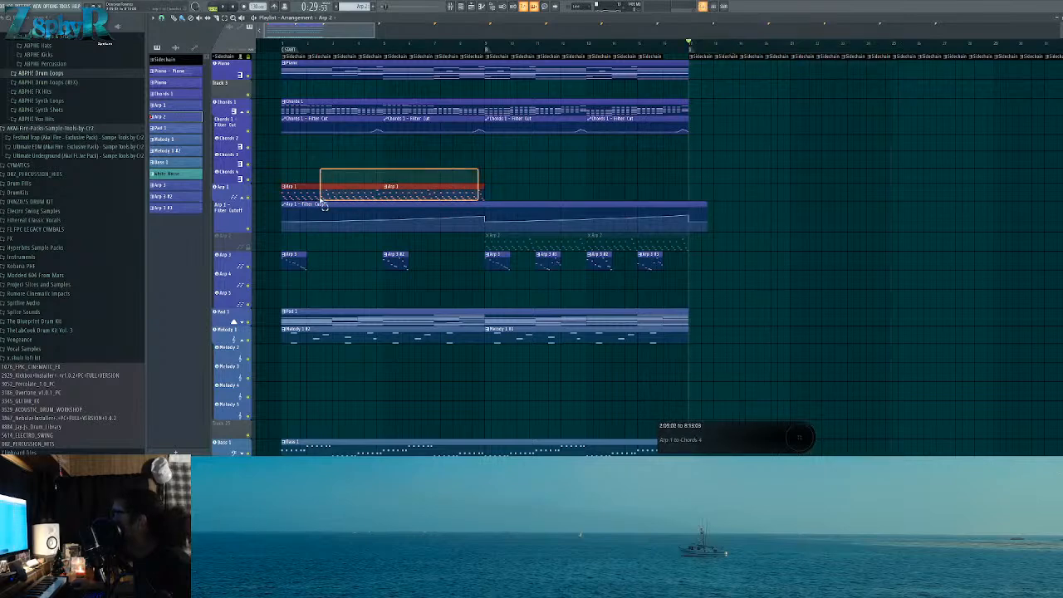
pyautogui.hotkey('ctrl', 'b')
pyautogui.keyDown('ctrl'); pyautogui.click(404, 173); pyautogui.keyUp('ctrl')
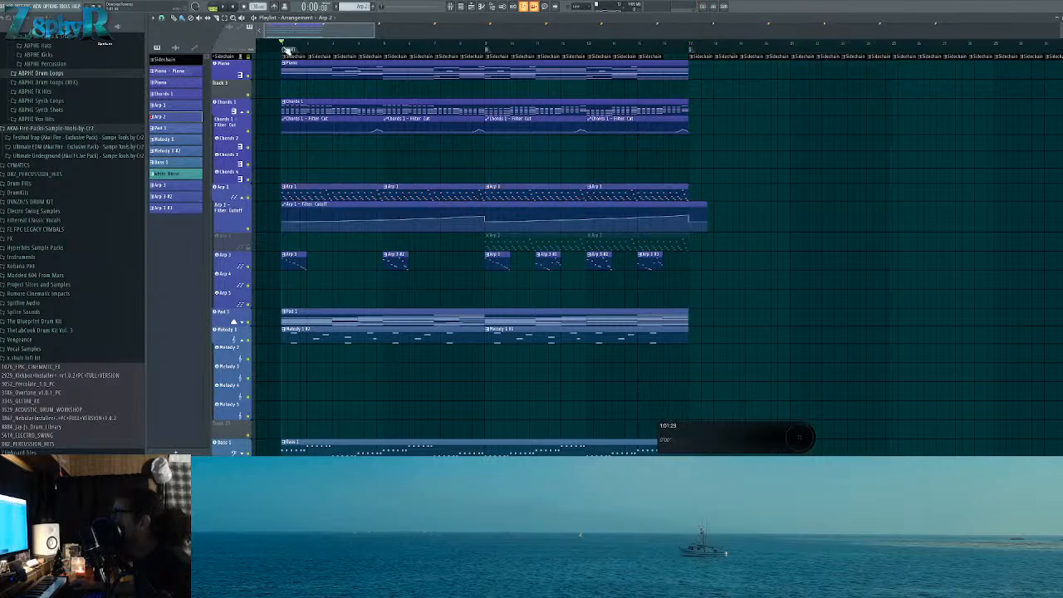
# Step: Loop the full 16-bar section and play it from the start
pyautogui.keyDown('ctrl'); pyautogui.doubleClick(282, 47); pyautogui.keyUp('ctrl')
pyautogui.scroll(-4, 674, 169)
pyautogui.keyDown('ctrl'); pyautogui.keyDown('shift'); pyautogui.click(495, 44); pyautogui.keyUp('shift'); pyautogui.keyUp('ctrl')
pyautogui.keyDown('ctrl'); pyautogui.click(565, 121); pyautogui.keyUp('ctrl')
pyautogui.press('space')
pyautogui.scroll(-2, 351, 220)
pyautogui.scroll(-1, 325, 213)
pyautogui.scroll(2, 317, 215)
pyautogui.scroll(1, 318, 215)
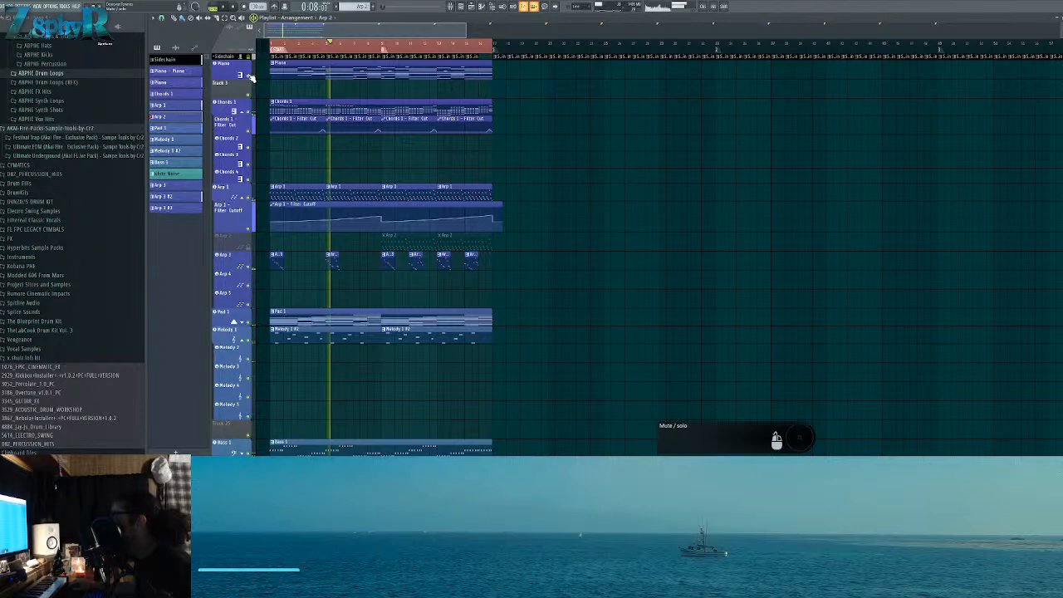
# Step: Mute the Melody 1 and Piano tracks while the arrangement plays
pyautogui.scroll(-1, 339, 268)
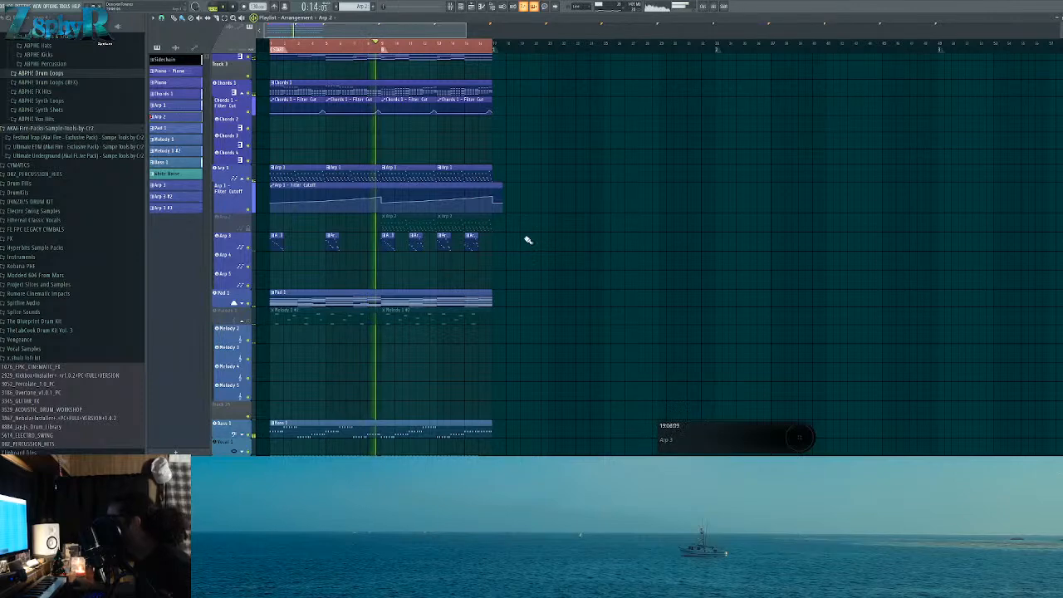
pyautogui.scroll(-6, 513, 242)
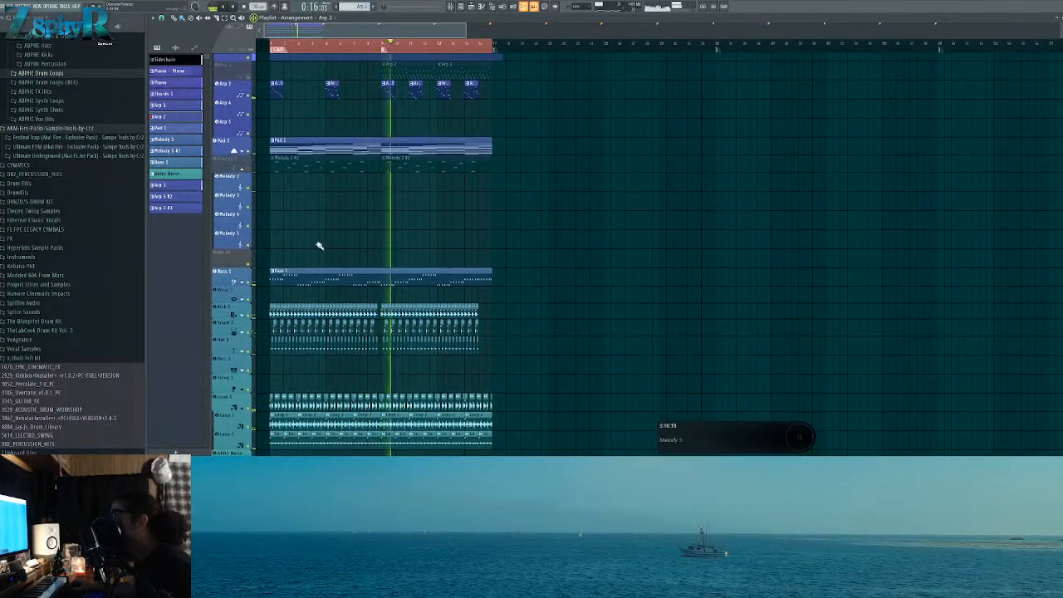
pyautogui.scroll(4, 422, 250)
pyautogui.scroll(3, 422, 245)
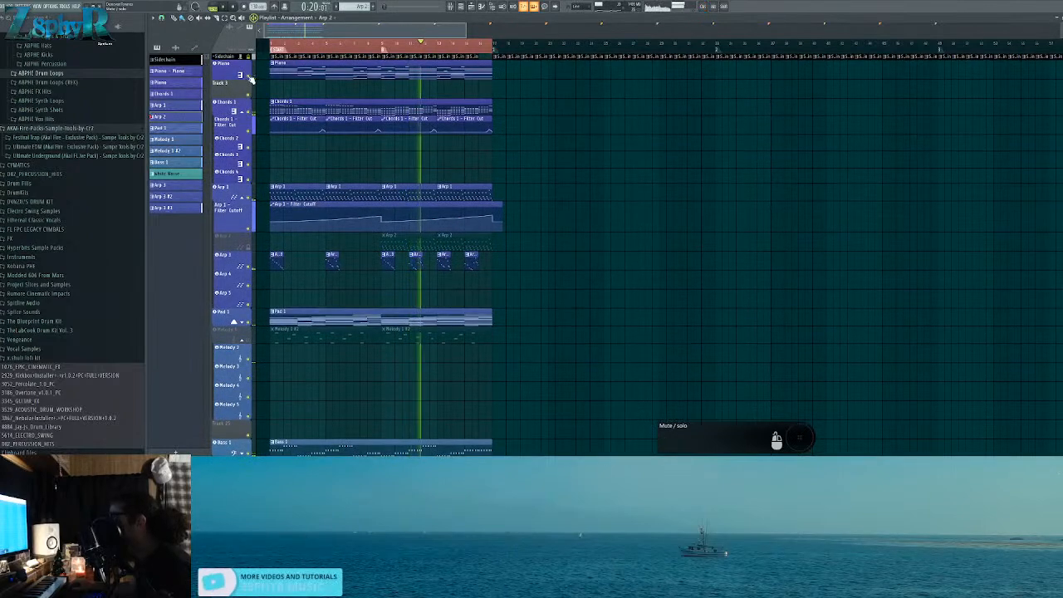
pyautogui.click(247, 75)
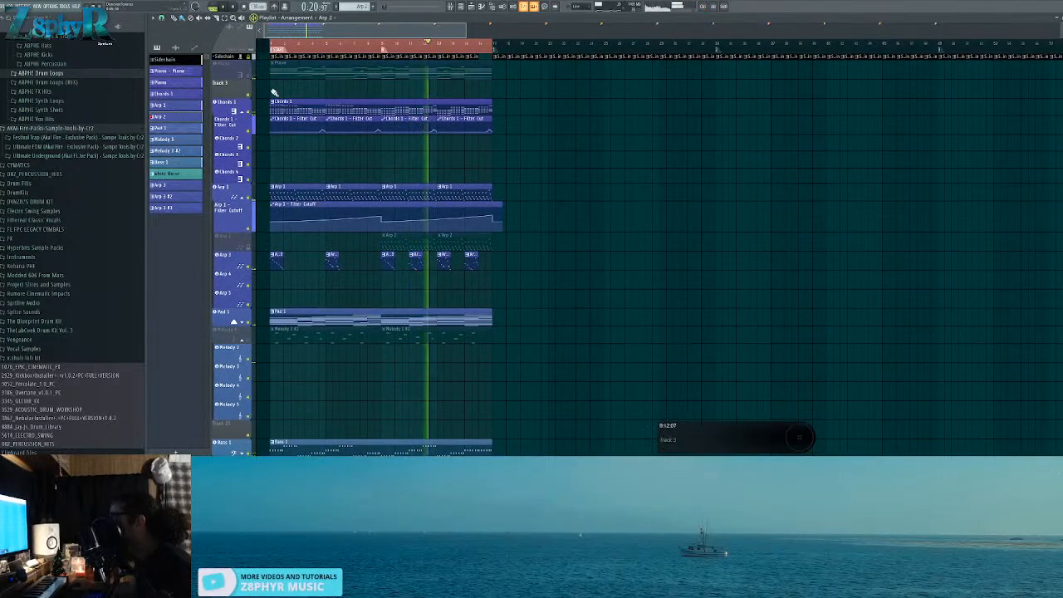
# Step: Examine the notes of the Arp 3 #3 and Arp 3 patterns in the piano roll and stop playback
pyautogui.doubleClick(441, 237)
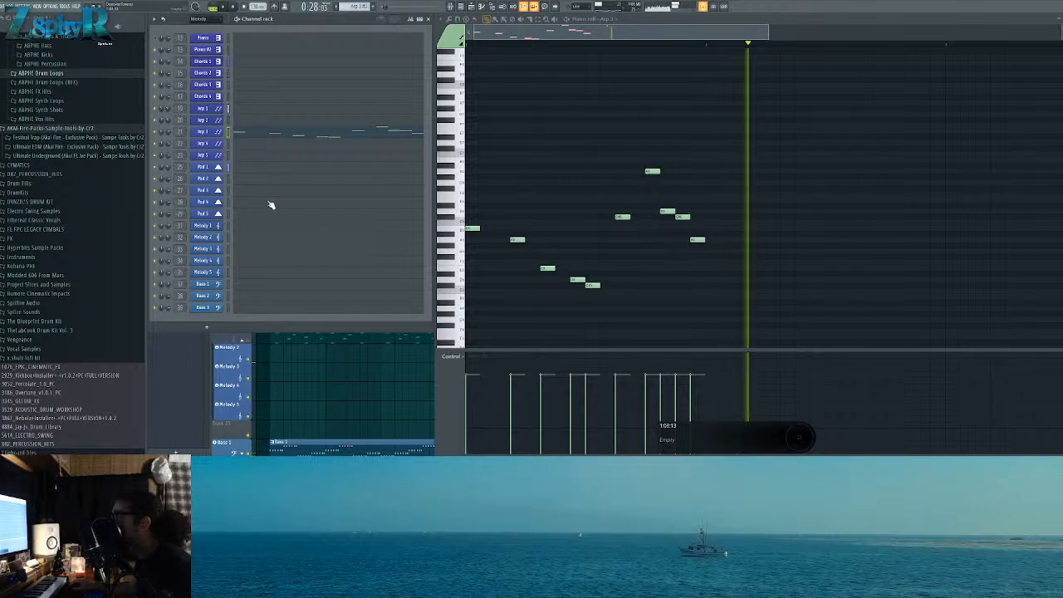
pyautogui.click(362, 371)
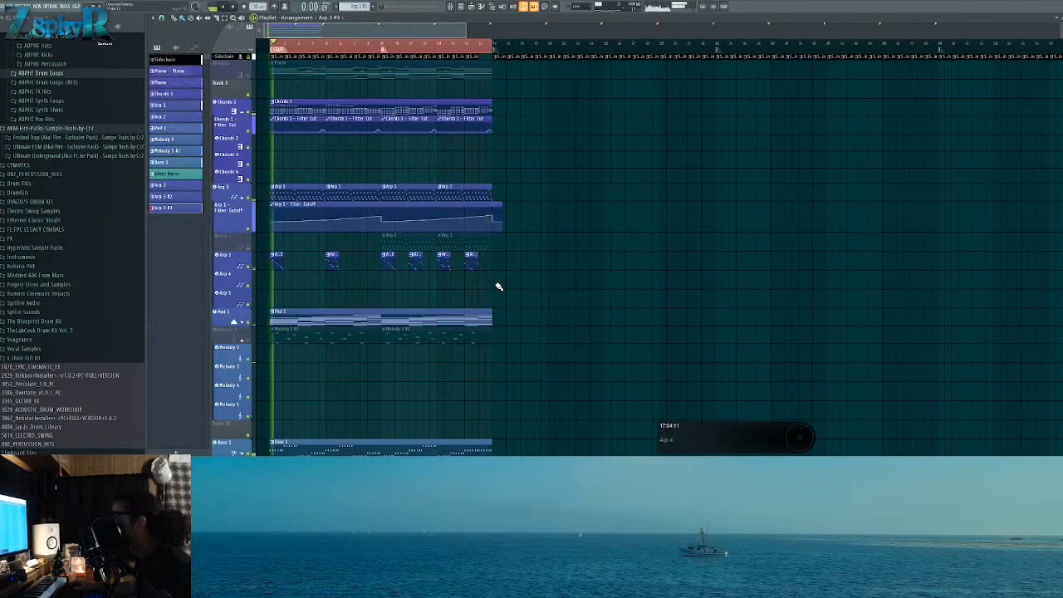
pyautogui.doubleClick(275, 261)
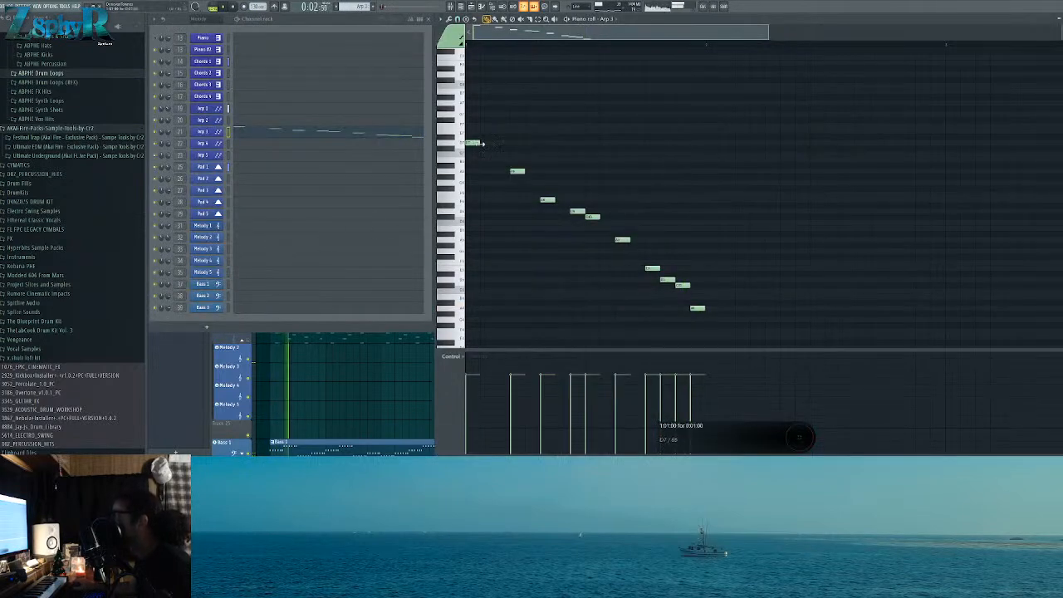
pyautogui.press('F5')
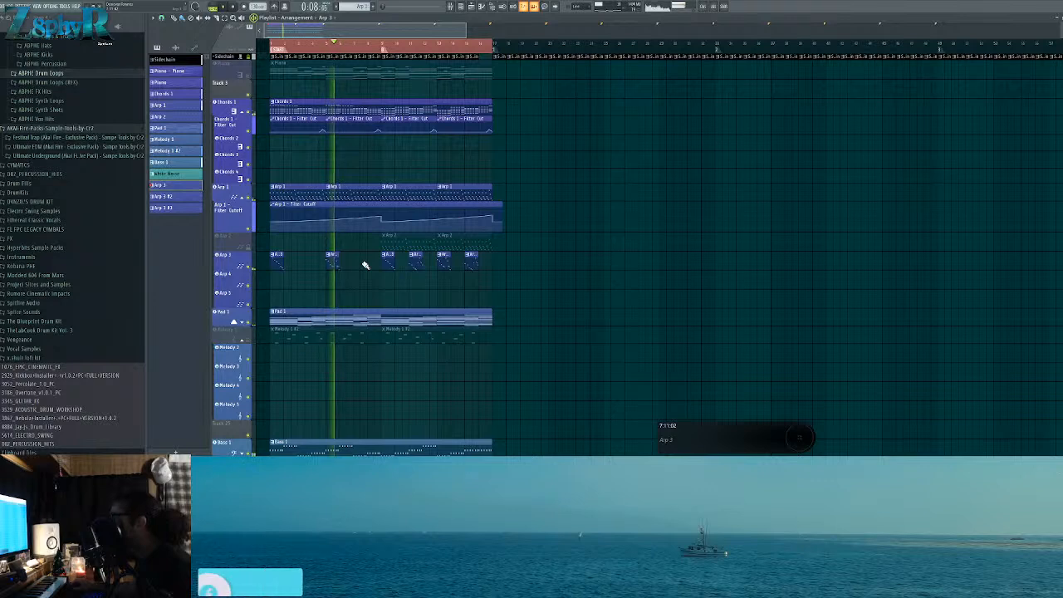
pyautogui.press('space')
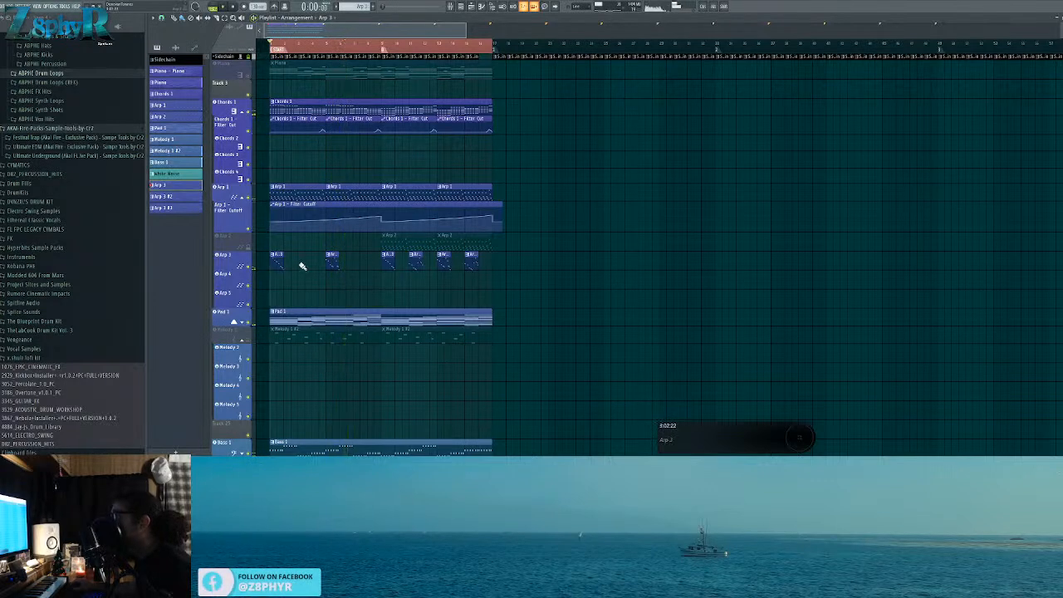
# Step: Delete the first note of the Arp 3 pattern, replay the arrangement and compare it with the Arp 3 #2 variation
pyautogui.doubleClick(281, 264)
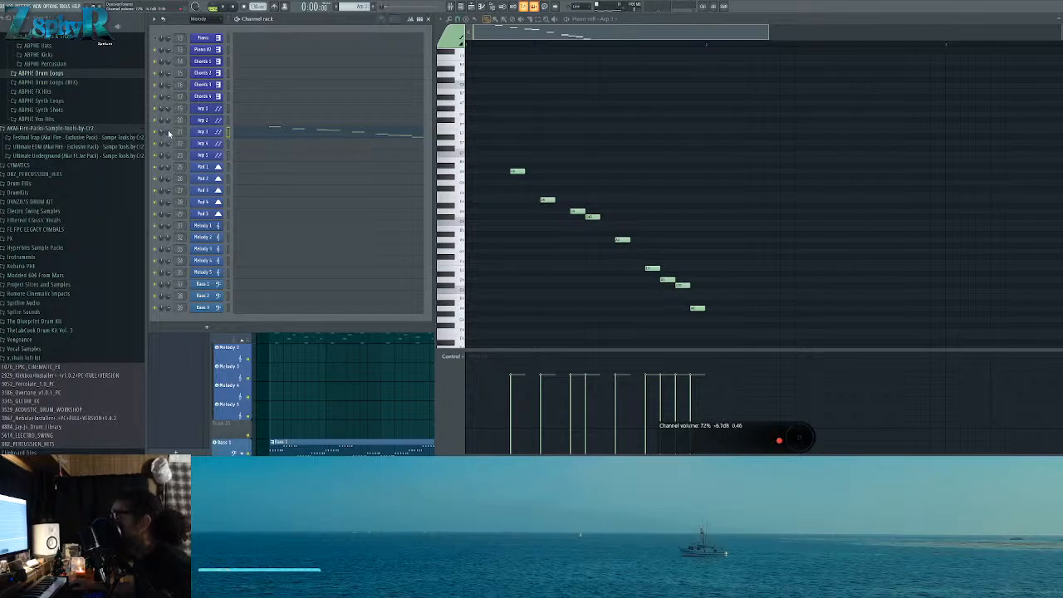
pyautogui.click(314, 373)
pyautogui.press('space')
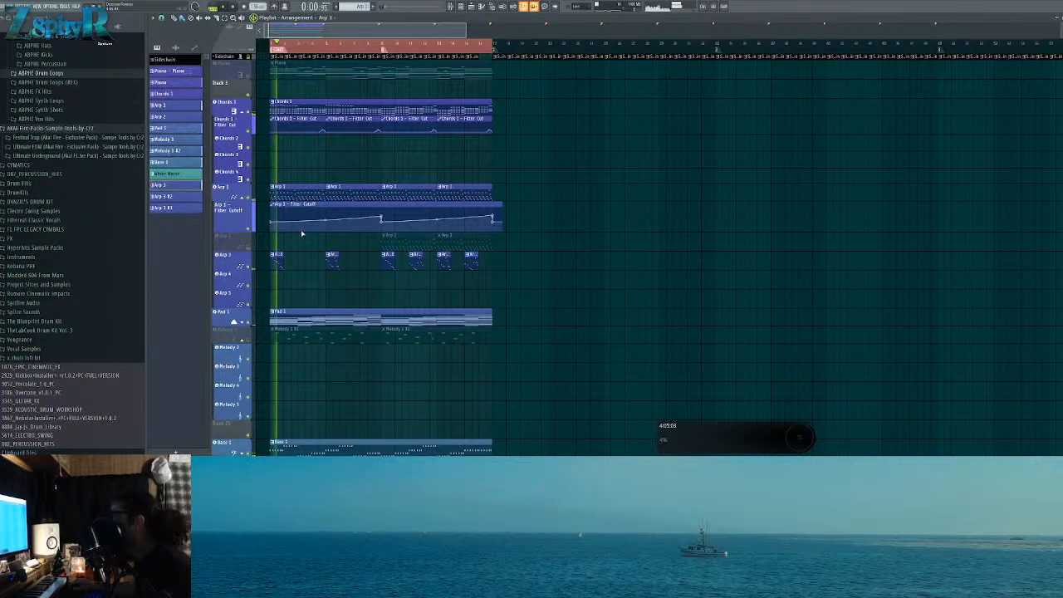
pyautogui.doubleClick(336, 264)
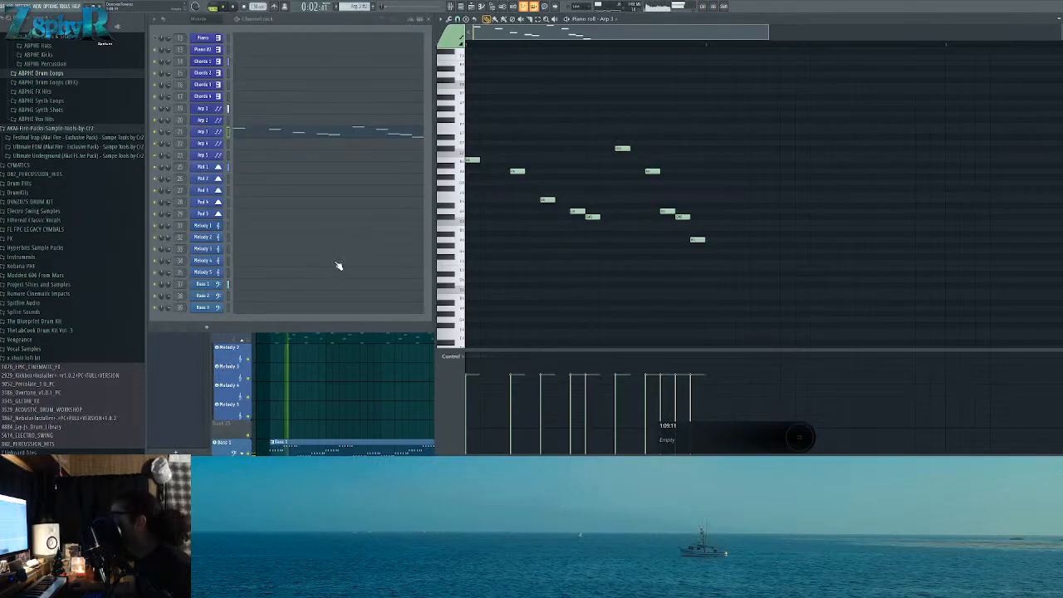
pyautogui.click(386, 359)
pyautogui.doubleClick(283, 269)
pyautogui.click(356, 386)
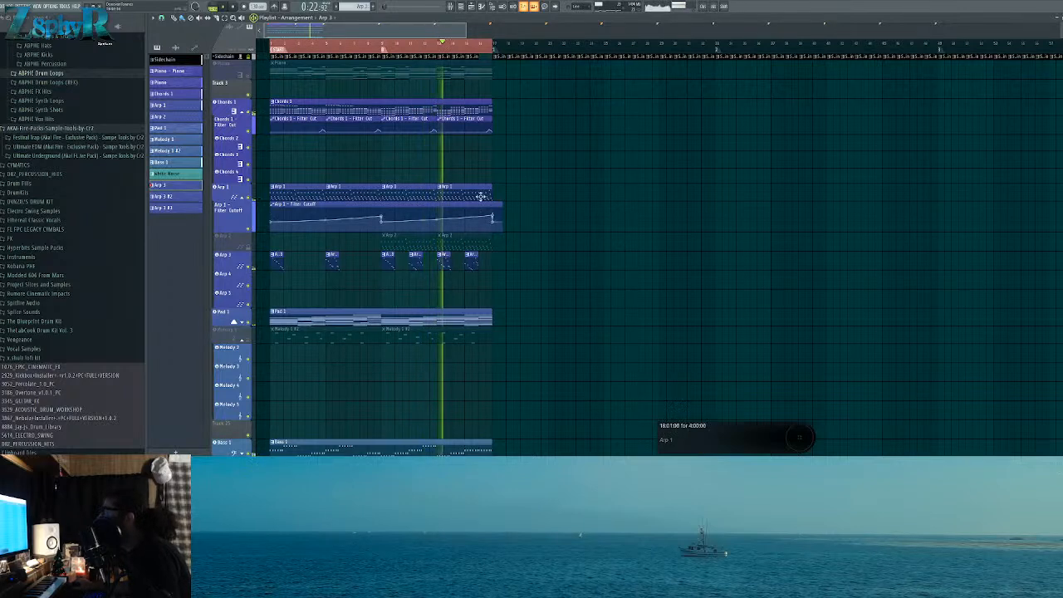
# Step: Listen to the loop while reviewing the bass, drum and loop tracks and the sample browser, then stop playback
pyautogui.click(443, 119)
pyautogui.click(463, 172)
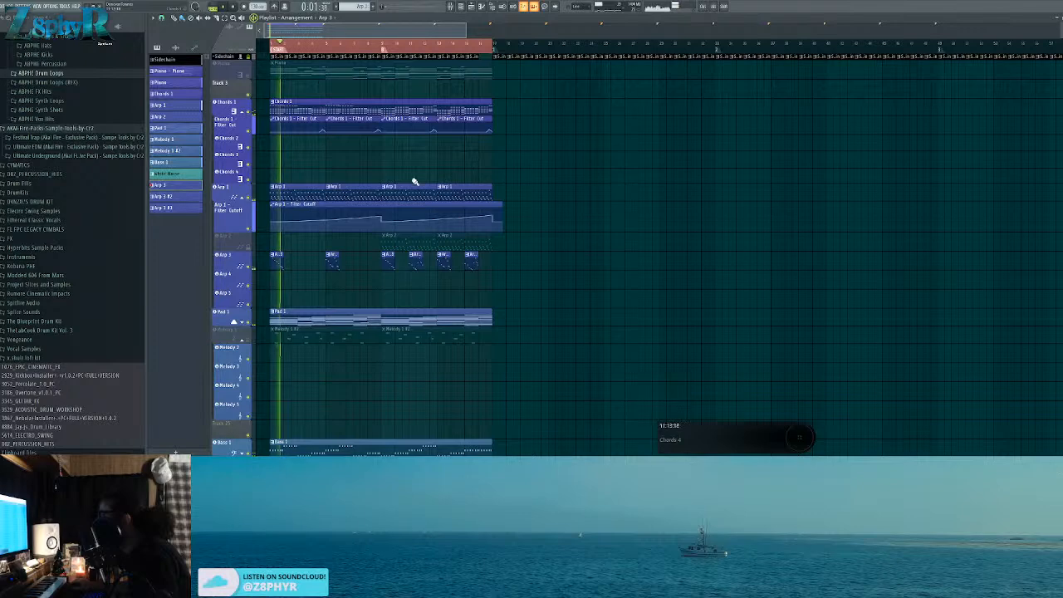
pyautogui.scroll(-2, 257, 274)
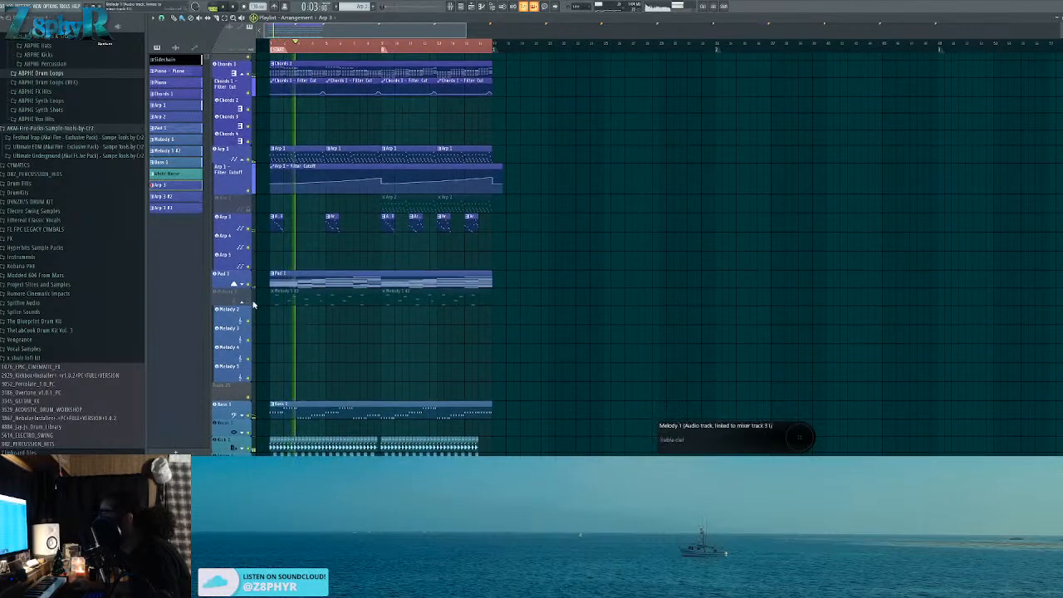
pyautogui.scroll(-6, 255, 303)
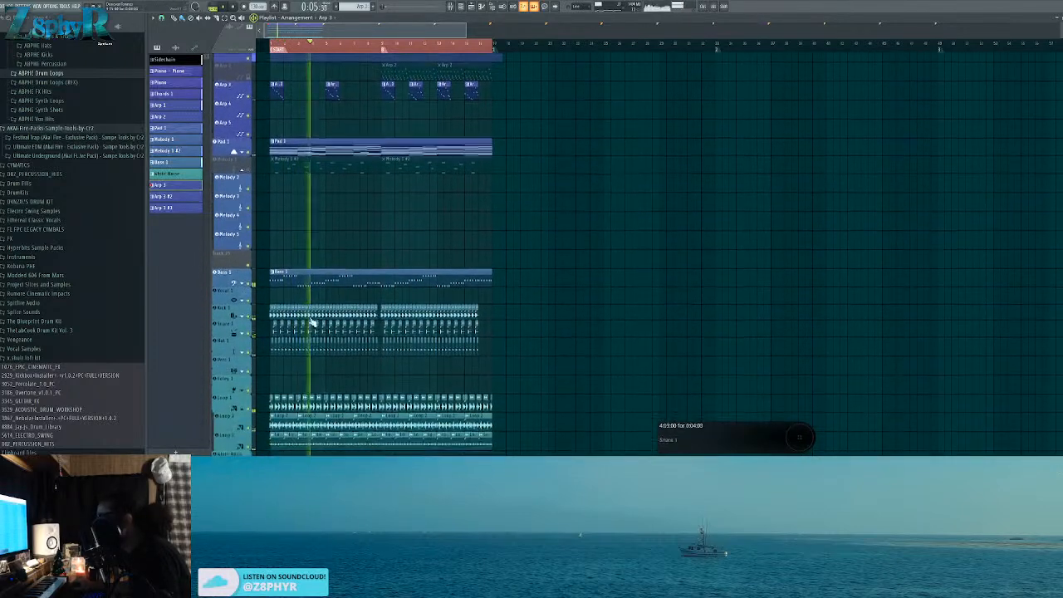
pyautogui.scroll(-1, 319, 327)
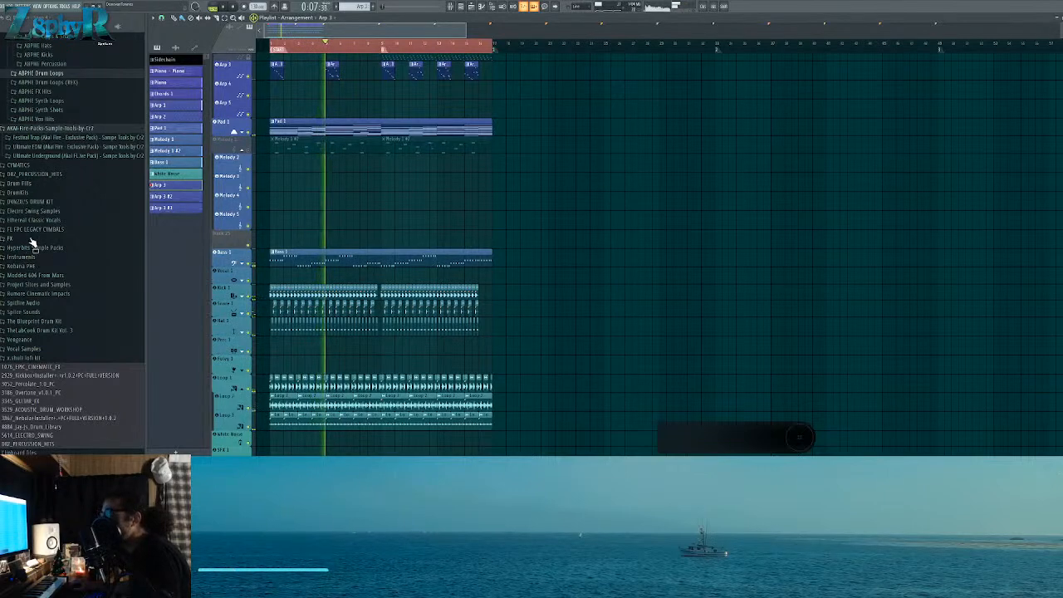
pyautogui.scroll(7, 31, 243)
pyautogui.press('space')
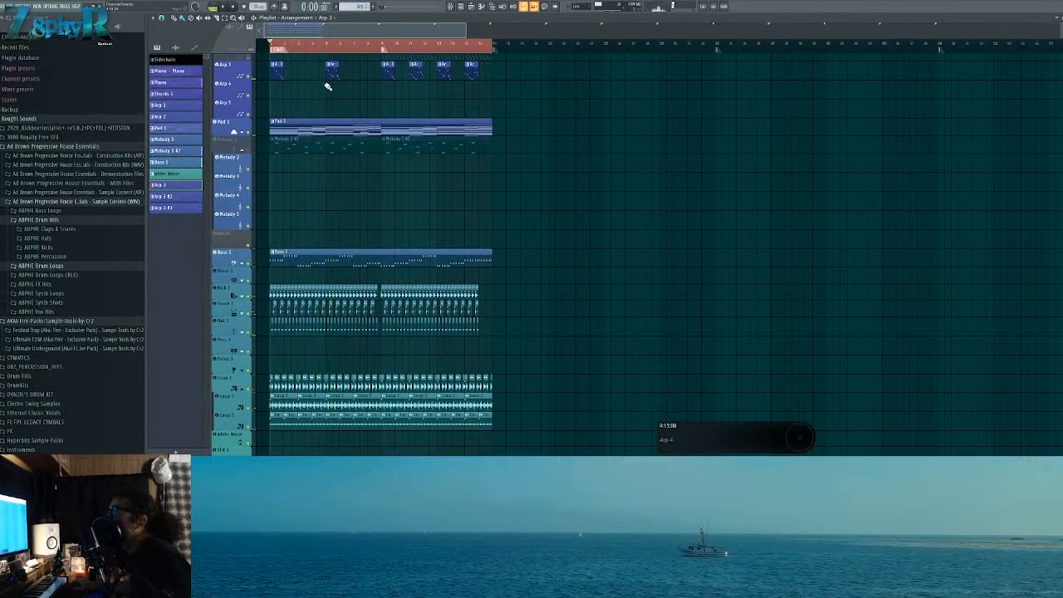
# Step: Review the notes of the Arp 3 variation at bar 5 and return to the playlist's drum, loop and SFX tracks
pyautogui.doubleClick(333, 75)
pyautogui.click(334, 76)
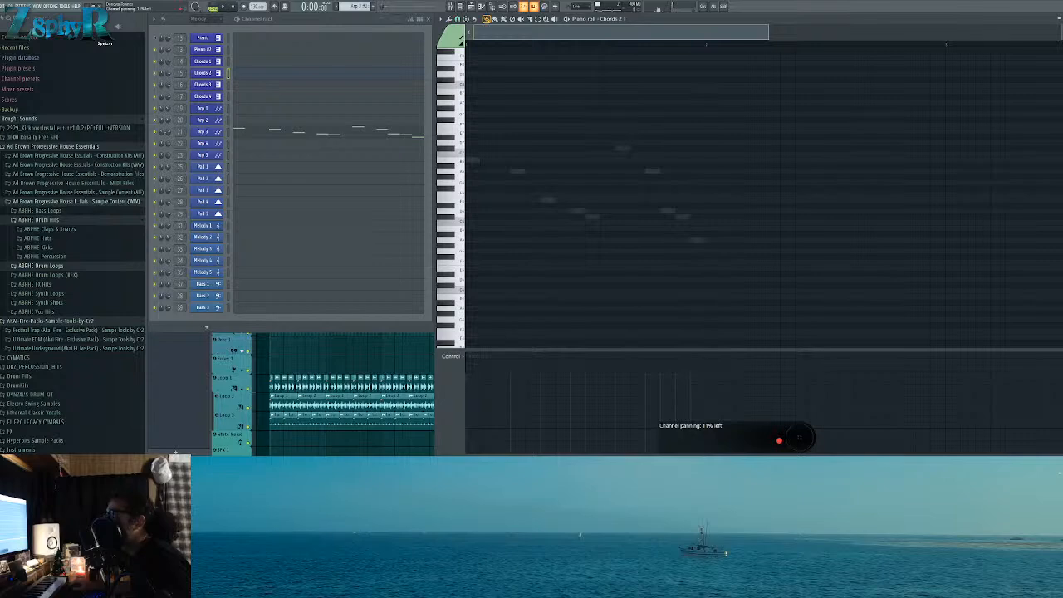
pyautogui.rightClick(303, 358)
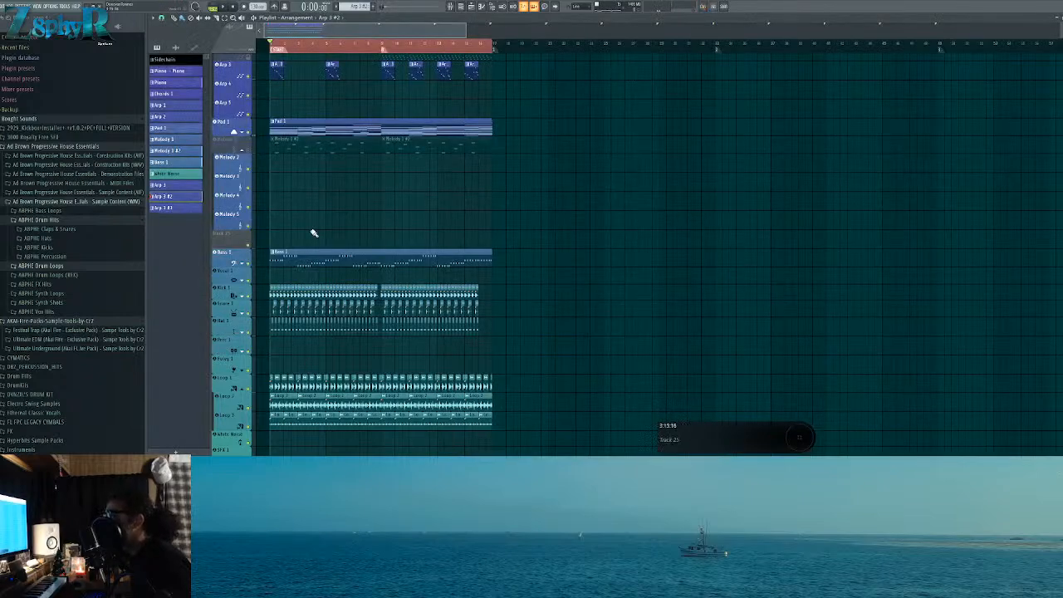
pyautogui.scroll(-3, 313, 232)
pyautogui.scroll(5, 271, 268)
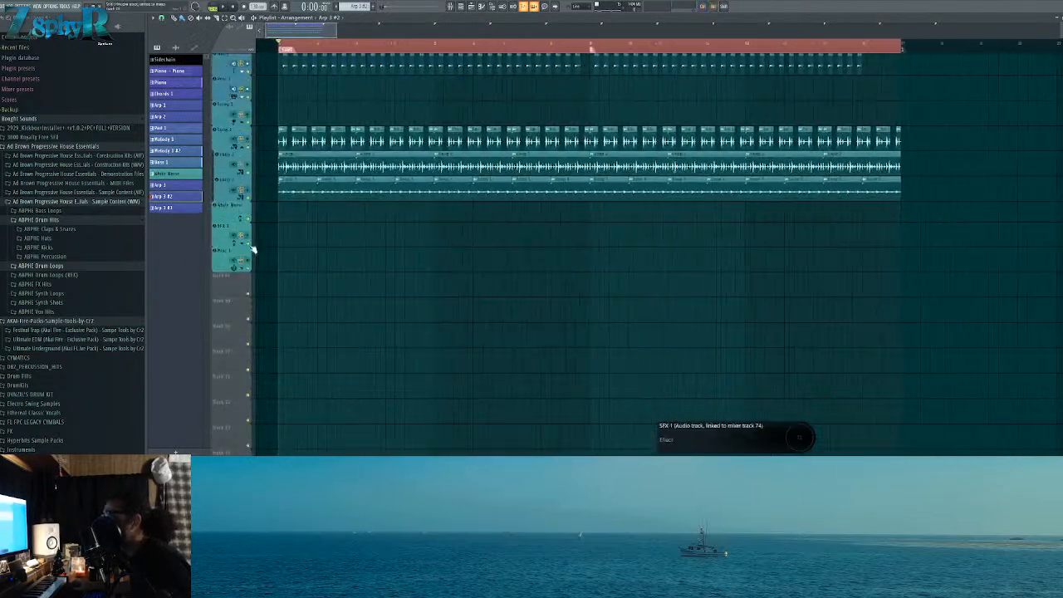
# Step: Place ABPHE FX Hit - 001 at the start of the SFX 1 track, repeat it at bar 9 and play the arrangement
pyautogui.click(68, 221)
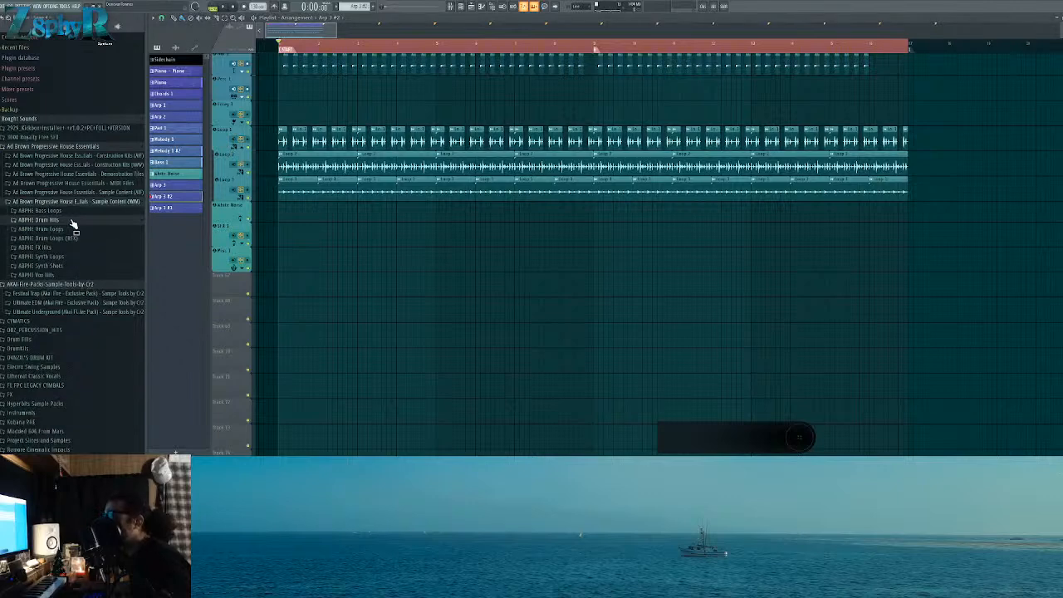
pyautogui.click(67, 248)
pyautogui.scroll(5, 71, 209)
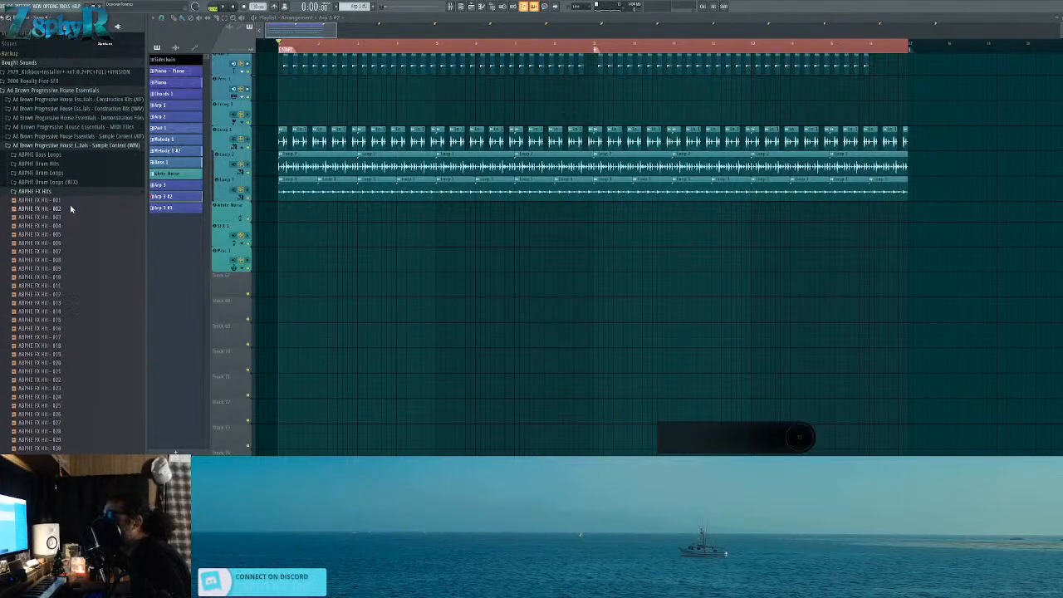
pyautogui.moveTo(75, 223); pyautogui.dragTo(283, 238)
pyautogui.doubleClick(296, 242)
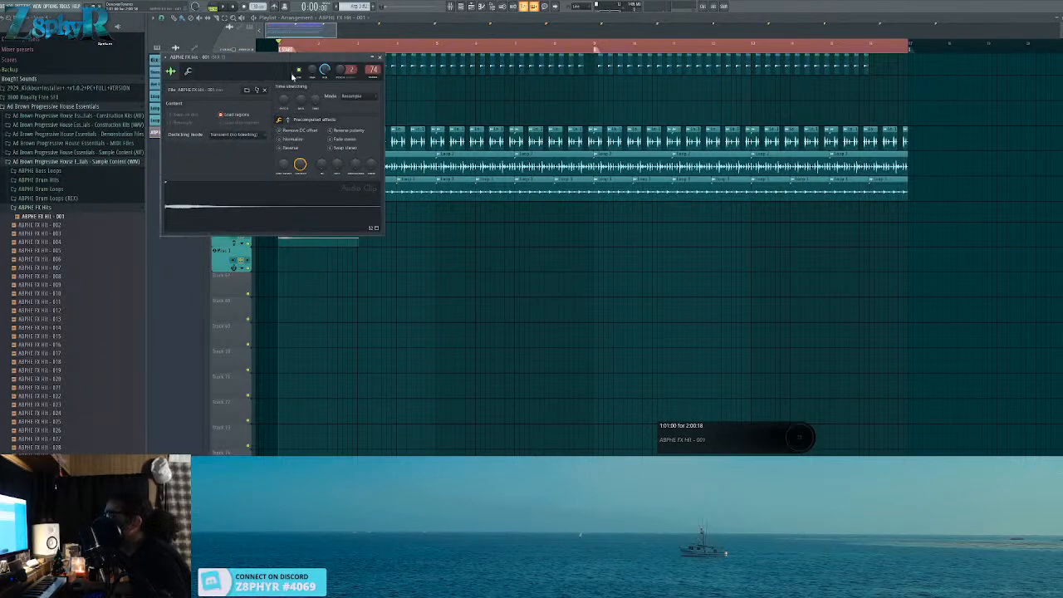
pyautogui.moveTo(330, 65); pyautogui.dragTo(446, 56)
pyautogui.click(489, 54)
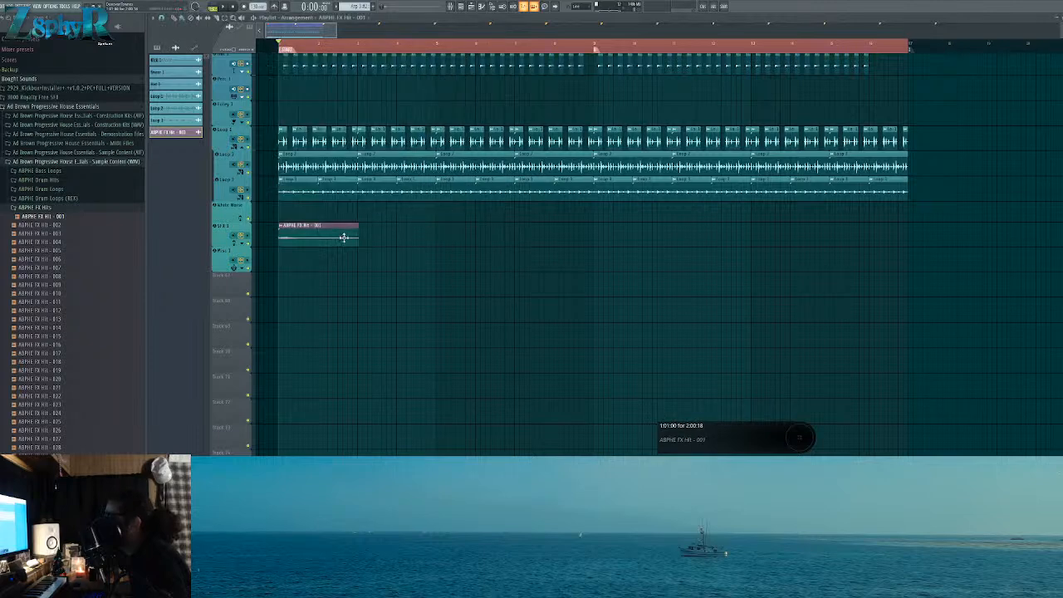
pyautogui.click(223, 7)
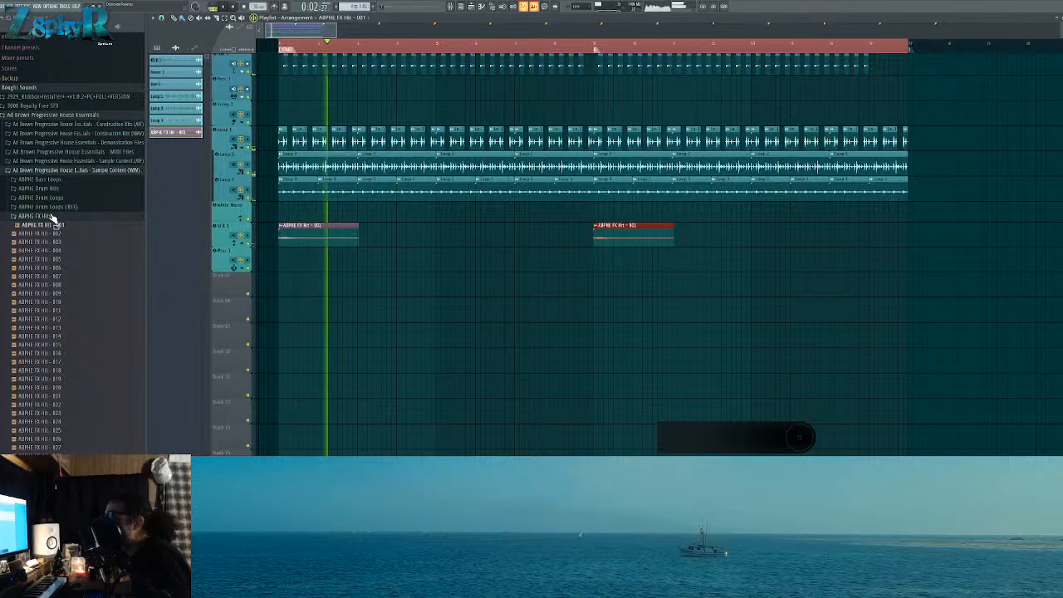
# Step: Stop playback and audition the samples in the ABPHE Vox Hits folder
pyautogui.click(79, 217)
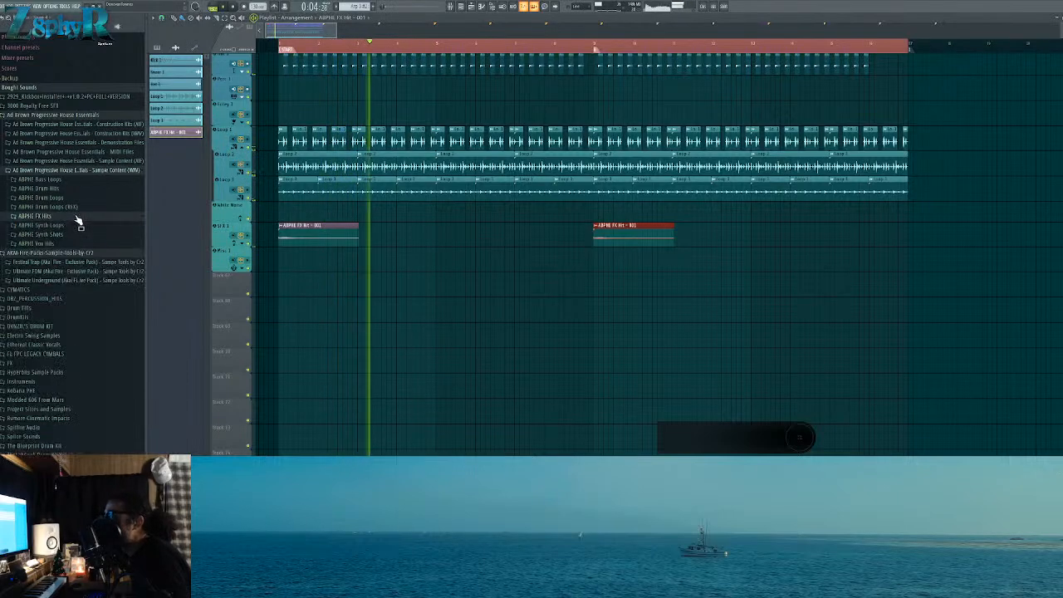
pyautogui.click(78, 243)
pyautogui.click(97, 279)
pyautogui.press('space')
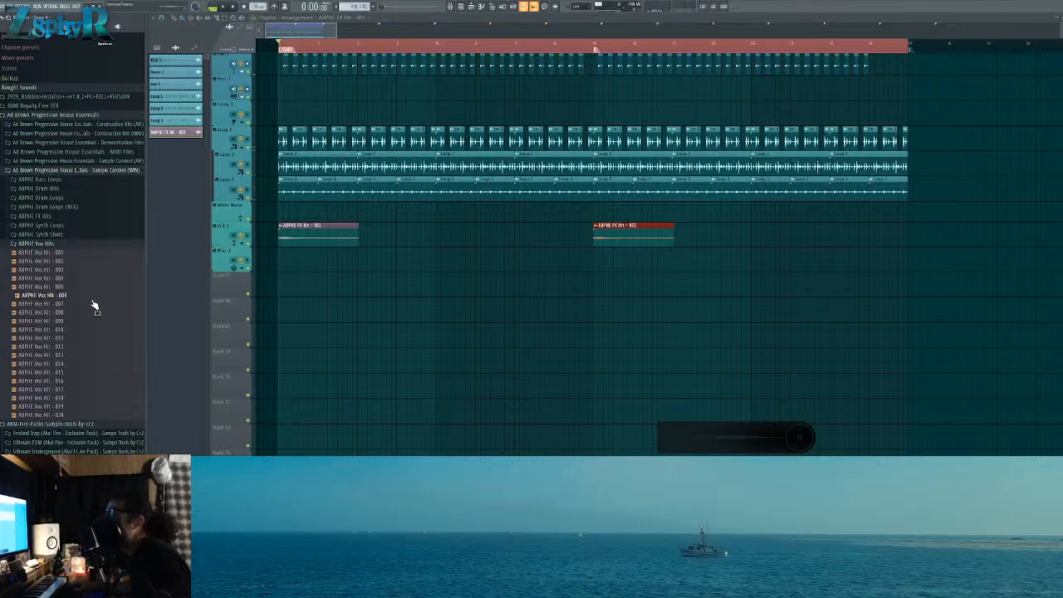
pyautogui.scroll(5, 370, 327)
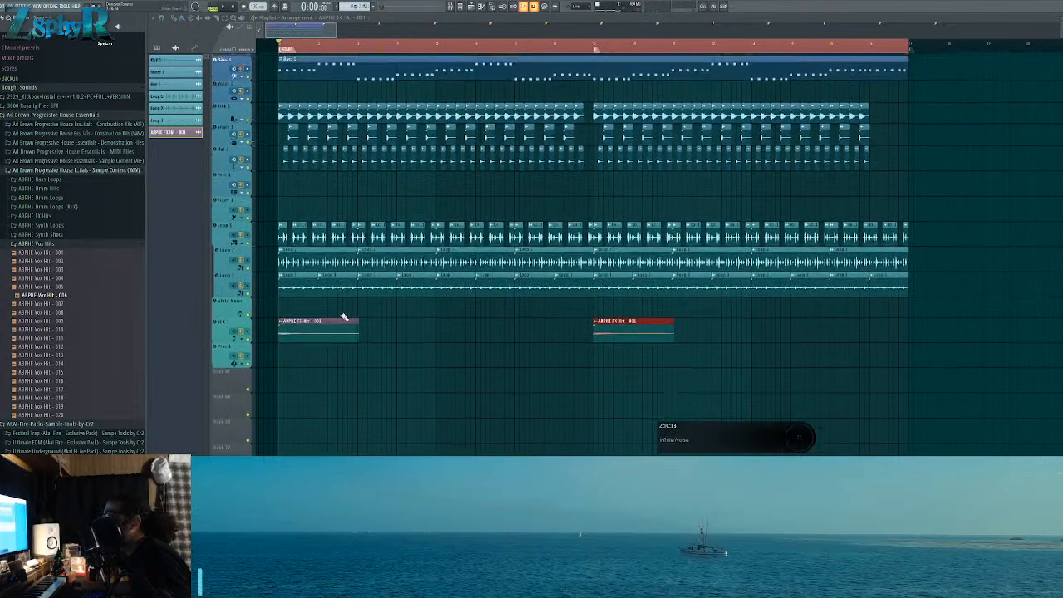
pyautogui.click(245, 205)
pyautogui.click(245, 206)
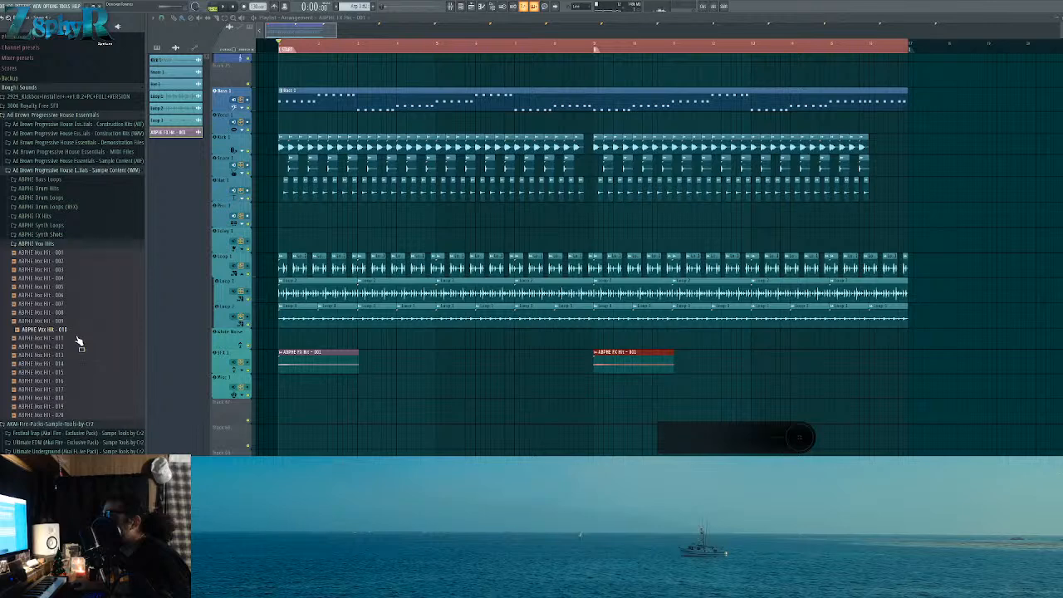
# Step: Try loading ABPHE Vox Hit - 017 into a new Fruity Slicer channel
pyautogui.rightClick(86, 390)
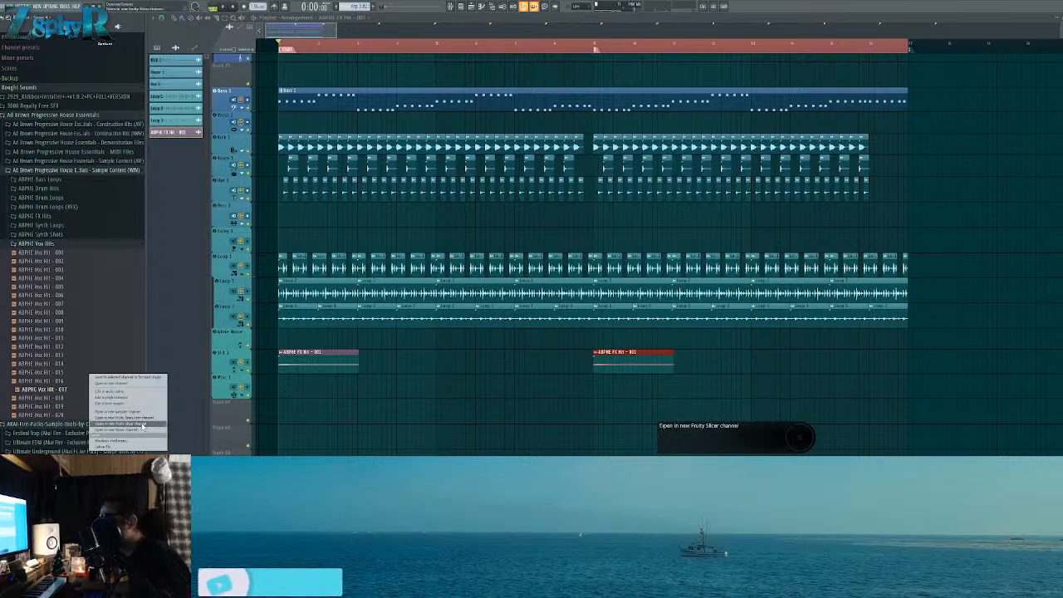
pyautogui.click(143, 424)
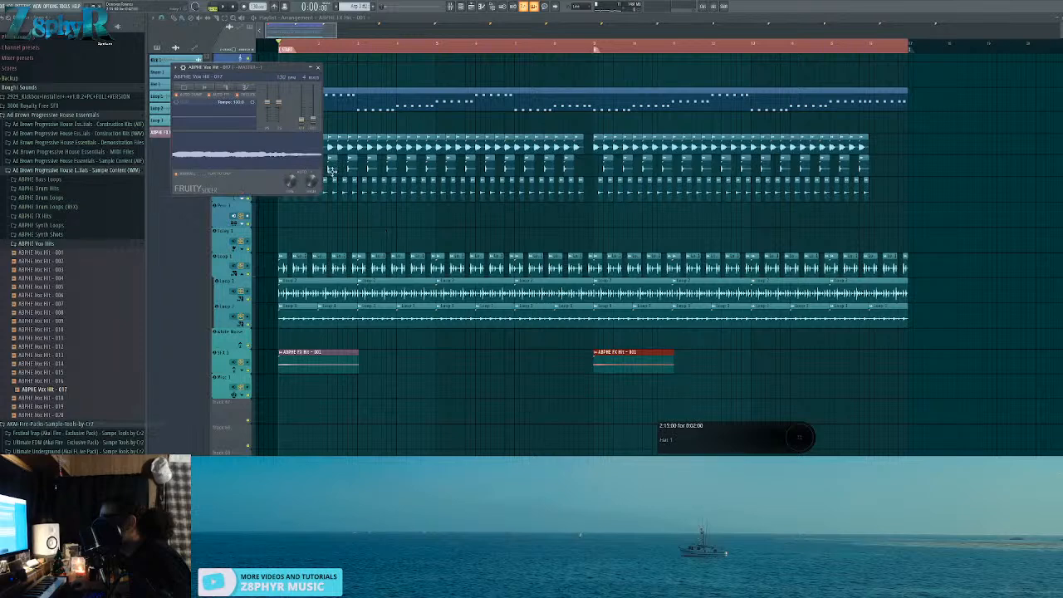
pyautogui.moveTo(273, 69); pyautogui.dragTo(290, 164)
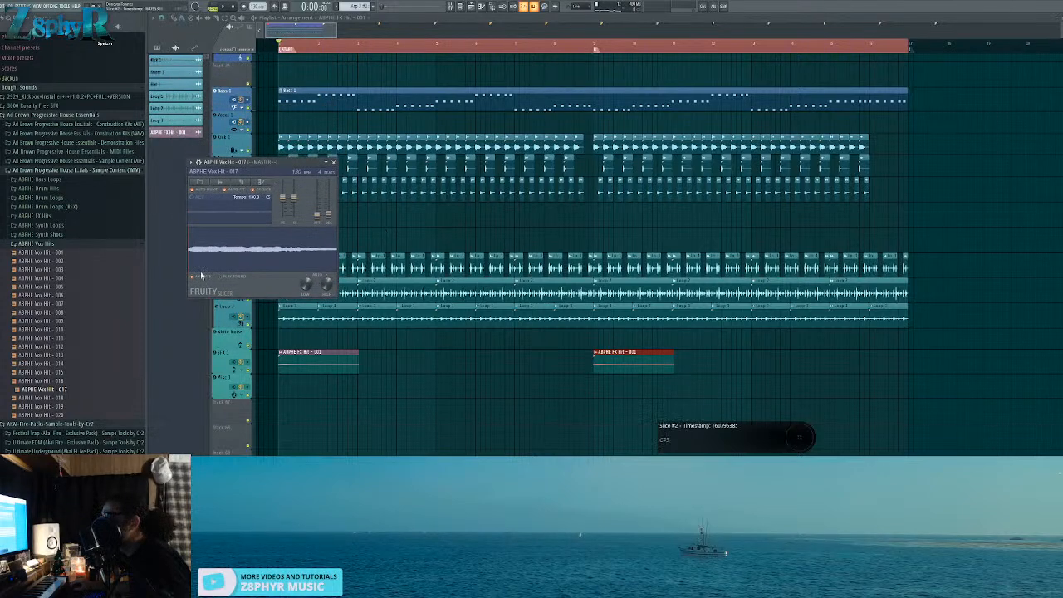
# Step: Open the slicer channel's slices in the piano roll and audition them
pyautogui.click(462, 6)
pyautogui.rightClick(207, 38)
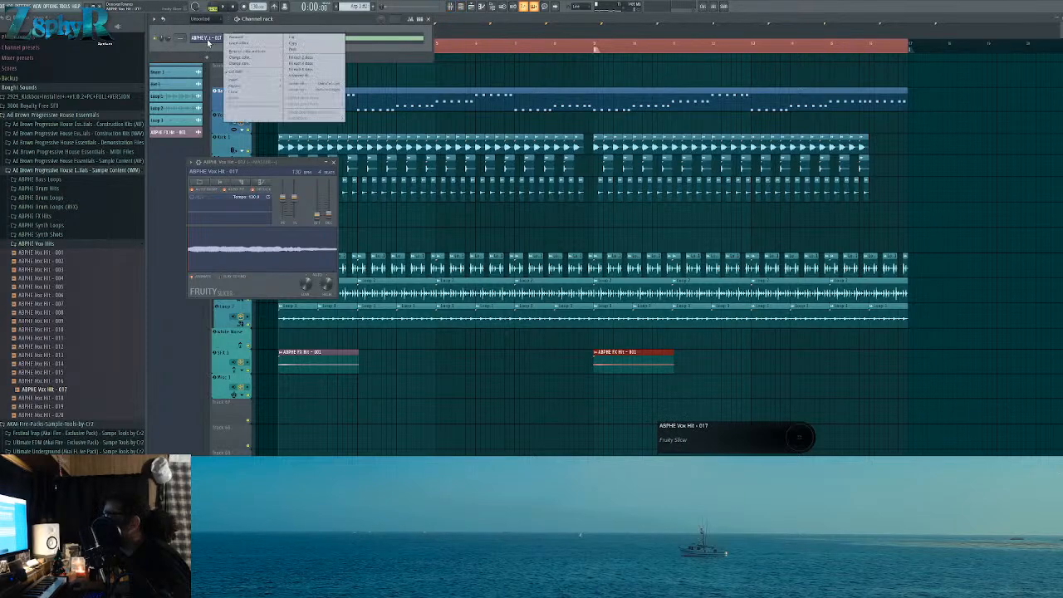
pyautogui.click(399, 40)
pyautogui.click(399, 40)
pyautogui.click(398, 40)
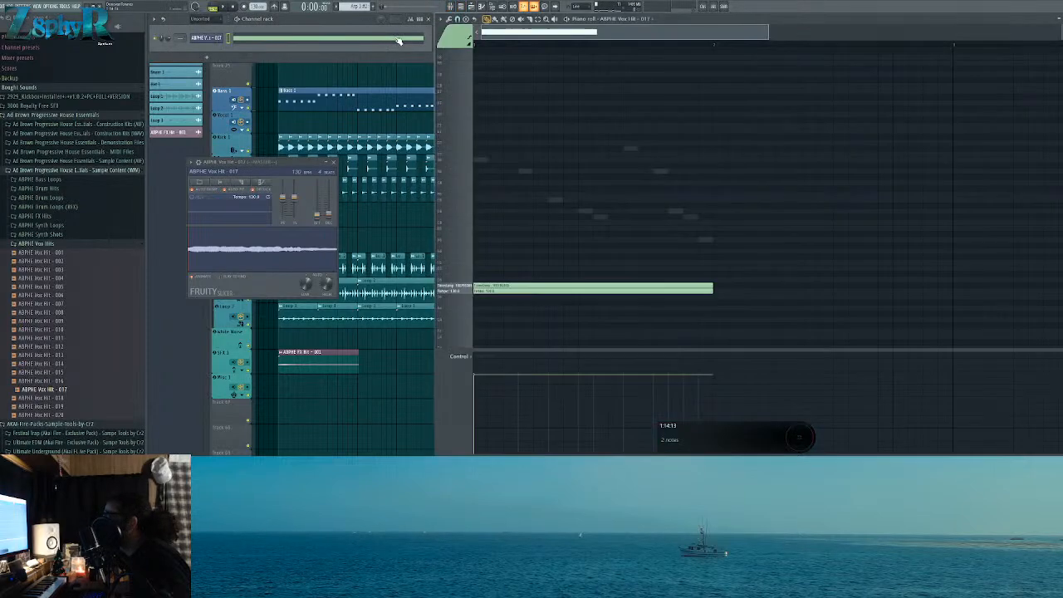
pyautogui.moveTo(502, 293); pyautogui.dragTo(502, 276)
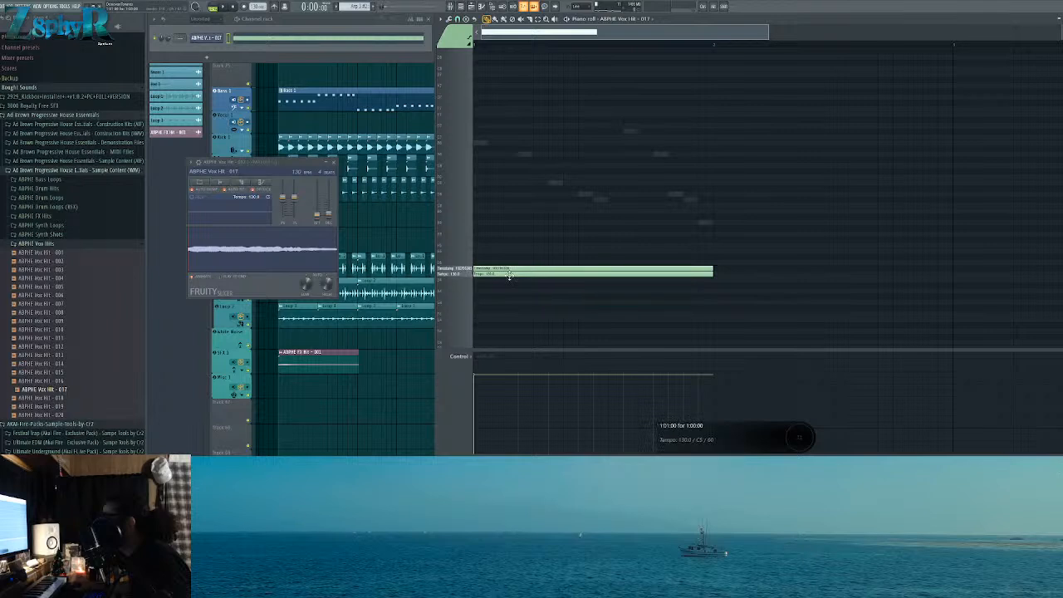
pyautogui.click(462, 275)
pyautogui.click(464, 274)
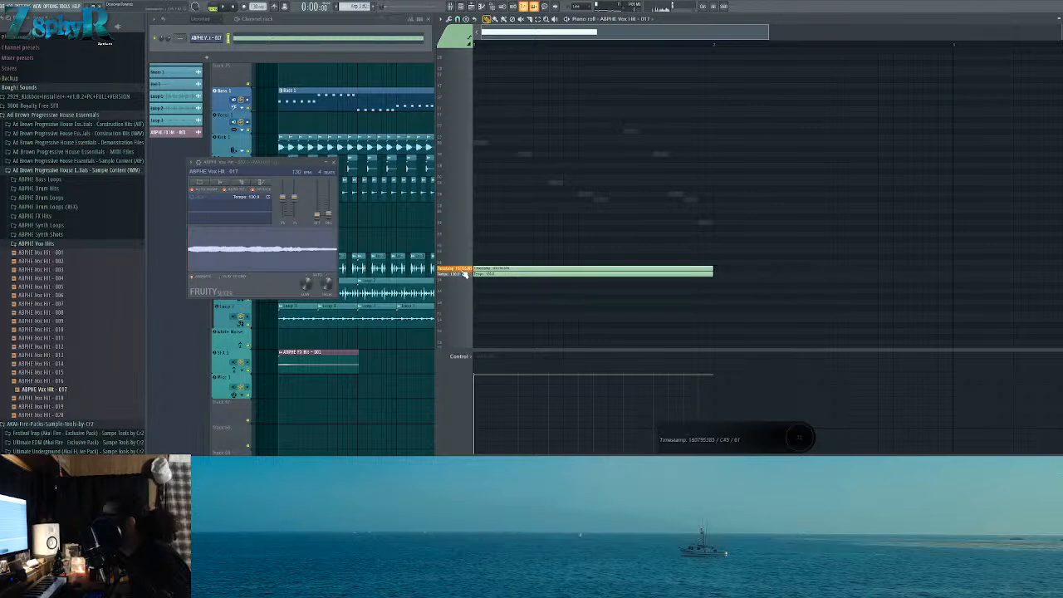
pyautogui.click(464, 275)
# Step: Clone the Vox Hit - 017 slicer channel, and delete both the clone and the original
pyautogui.rightClick(219, 38)
pyautogui.click(262, 93)
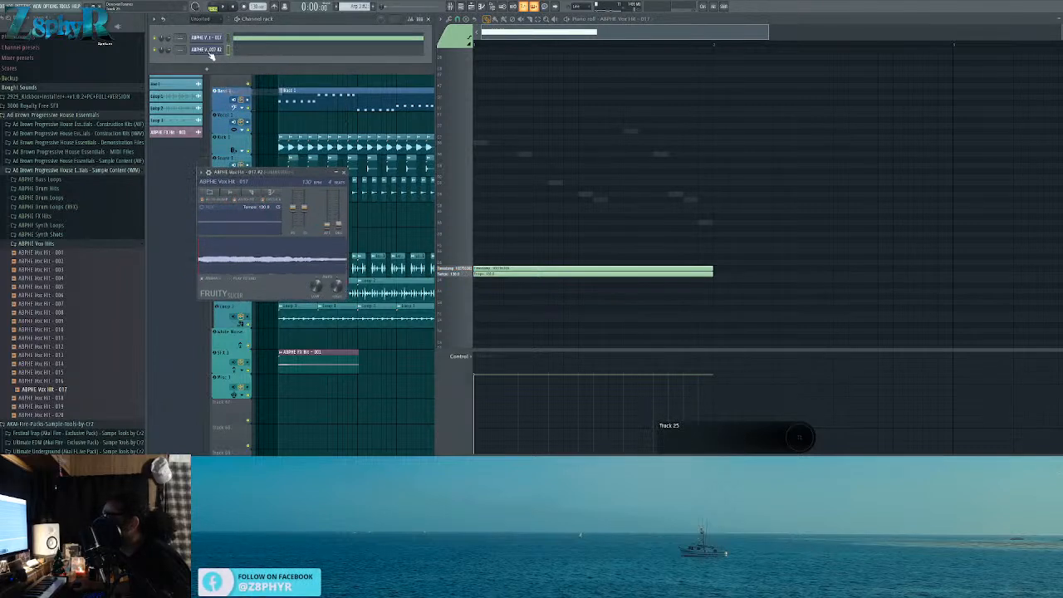
pyautogui.rightClick(217, 50)
pyautogui.click(258, 117)
pyautogui.rightClick(220, 38)
pyautogui.click(256, 106)
# Step: Load ABPHE Vox Hit - 017 into a new Fruity Granulizer channel and audition it with played notes
pyautogui.rightClick(79, 396)
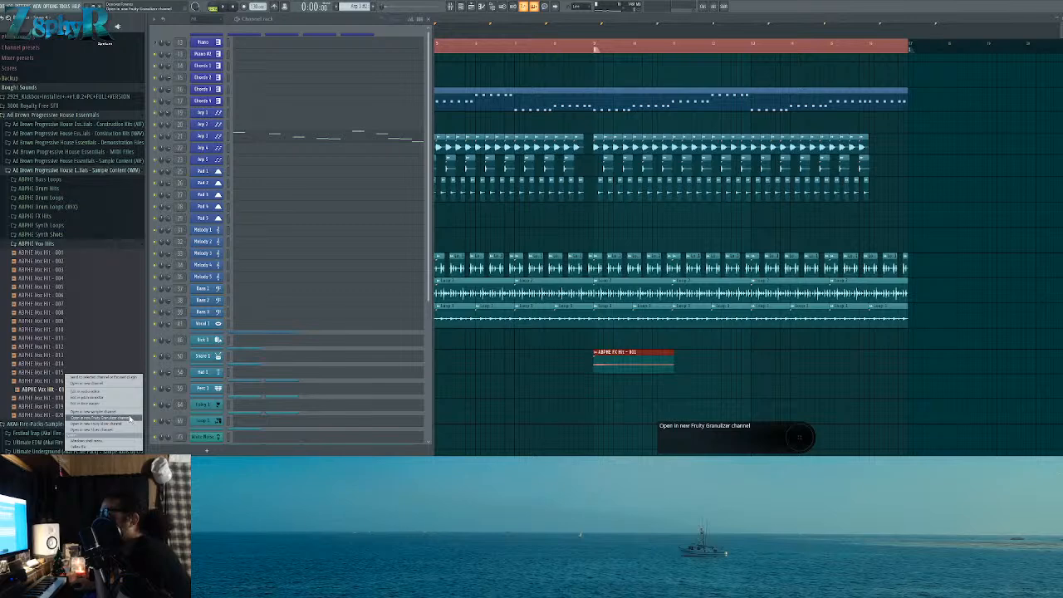
pyautogui.click(130, 419)
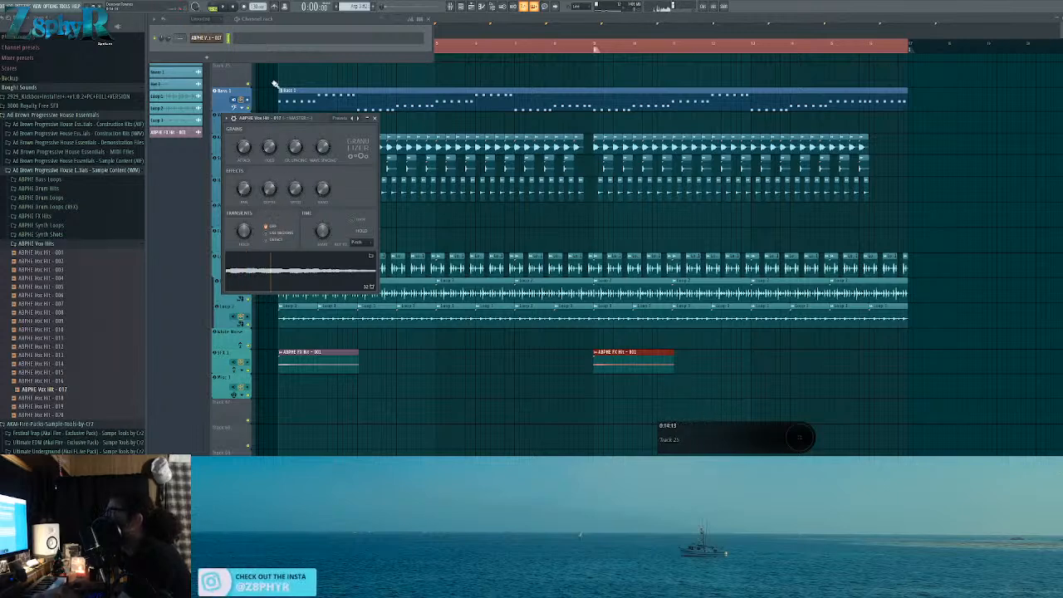
pyautogui.moveTo(297, 122); pyautogui.dragTo(347, 138)
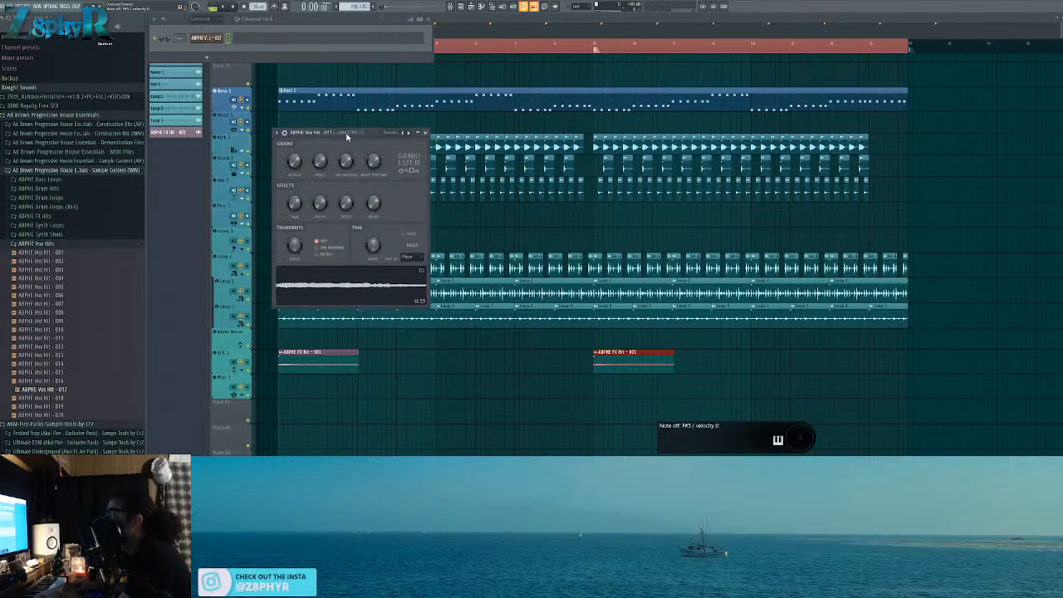
# Step: Route the Vox Hit - 017 Granulizer channel to the Vocal 1 mixer track
pyautogui.doubleClick(178, 37)
pyautogui.click(459, 178)
pyautogui.rightClick(459, 178)
pyautogui.moveTo(498, 209)
pyautogui.click(568, 210)
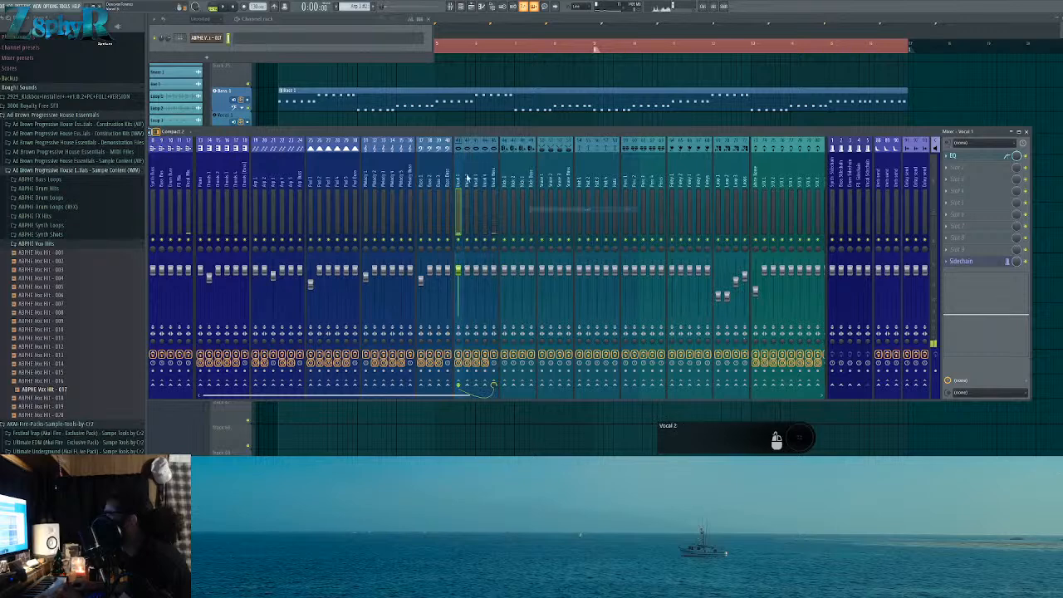
# Step: Set the Granulizer's transients to detect, and adjust the transient hold time and sample start time while playing notes
pyautogui.click(201, 38)
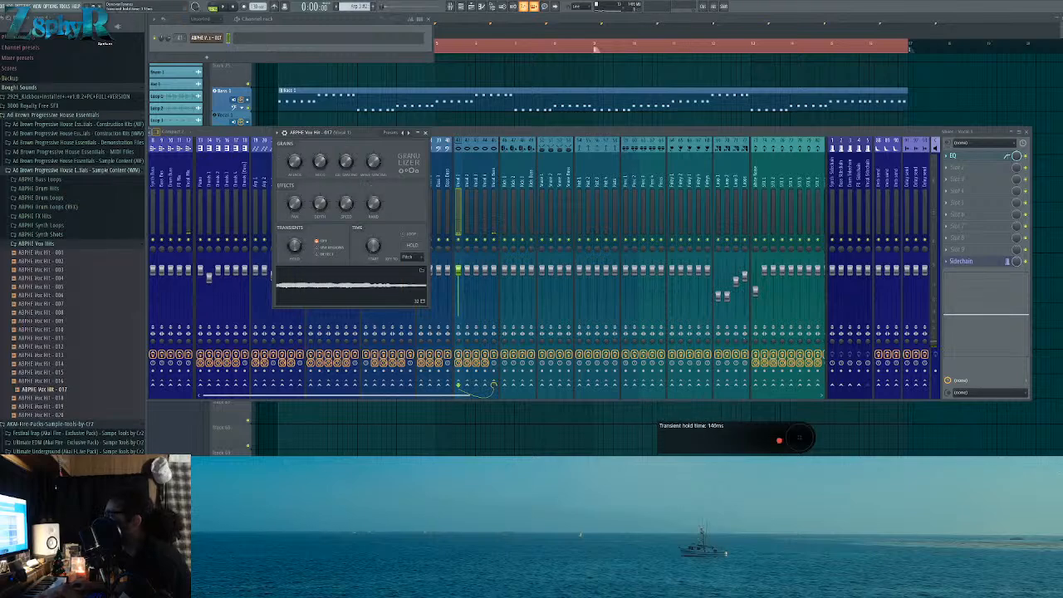
pyautogui.moveTo(295, 246); pyautogui.dragTo(296, 250)
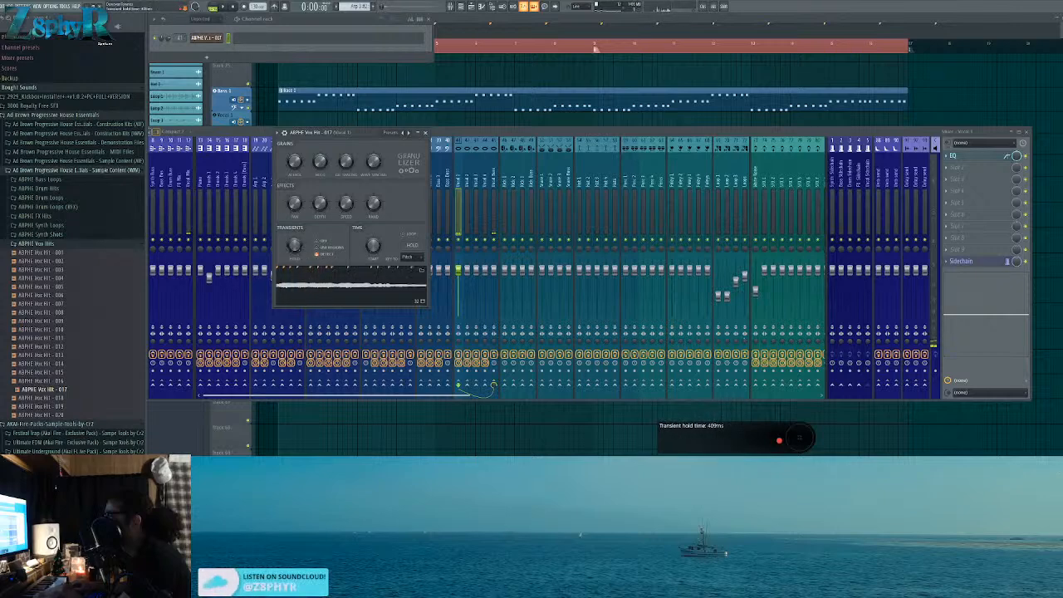
pyautogui.moveTo(373, 246); pyautogui.dragTo(374, 217)
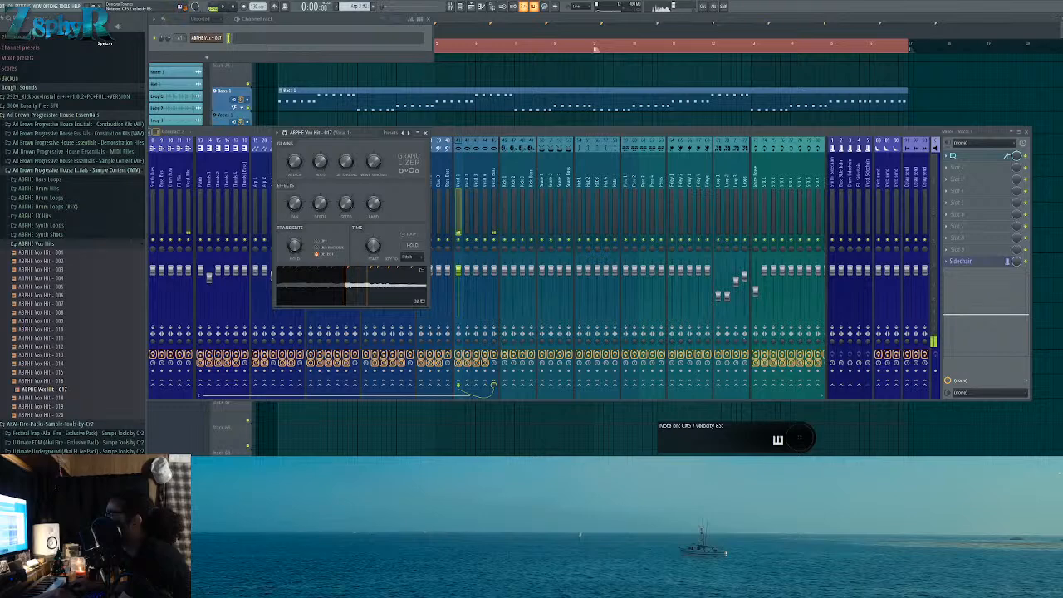
pyautogui.moveTo(373, 246); pyautogui.dragTo(372, 261)
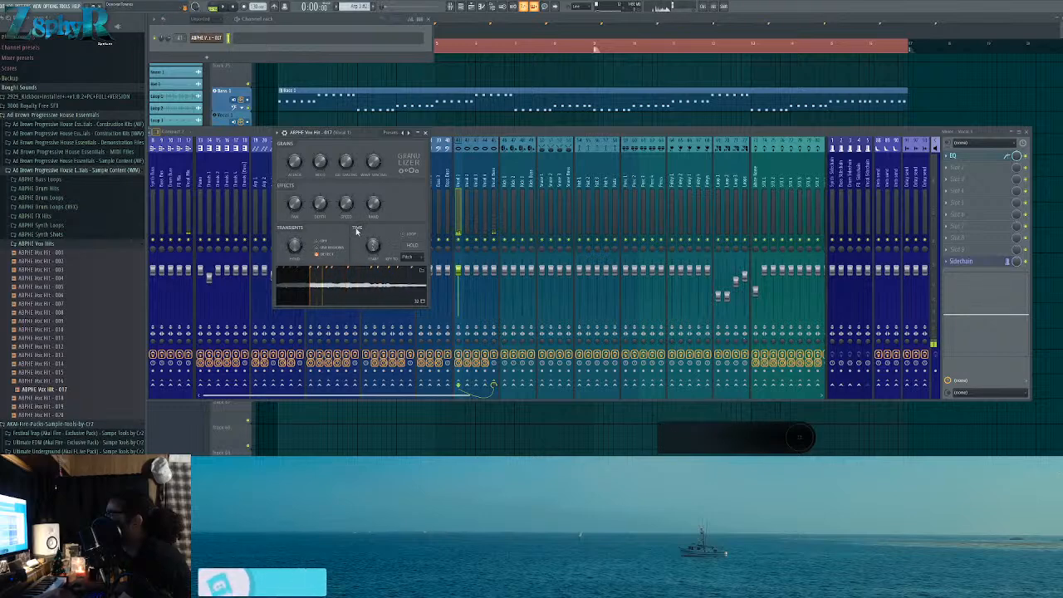
# Step: Adjust the Granulizer's effect speed and grain settings and Vocal 1's stereo separation, auditioning the sound against the arrangement
pyautogui.moveTo(343, 202); pyautogui.dragTo(343, 198)
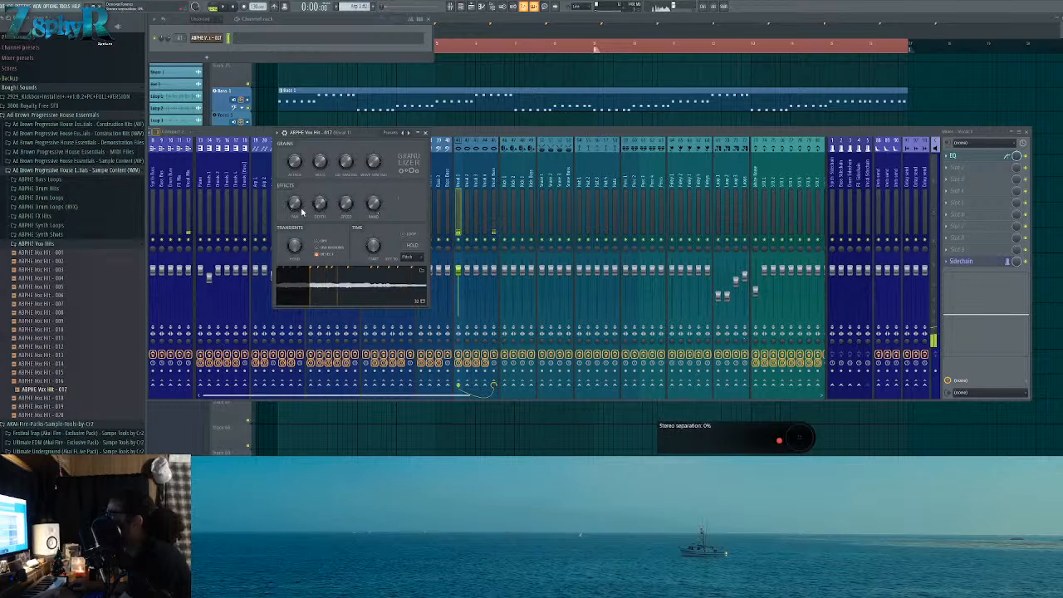
pyautogui.moveTo(459, 342); pyautogui.dragTo(458, 339)
pyautogui.moveTo(351, 204); pyautogui.dragTo(351, 198)
pyautogui.moveTo(346, 162); pyautogui.dragTo(373, 166)
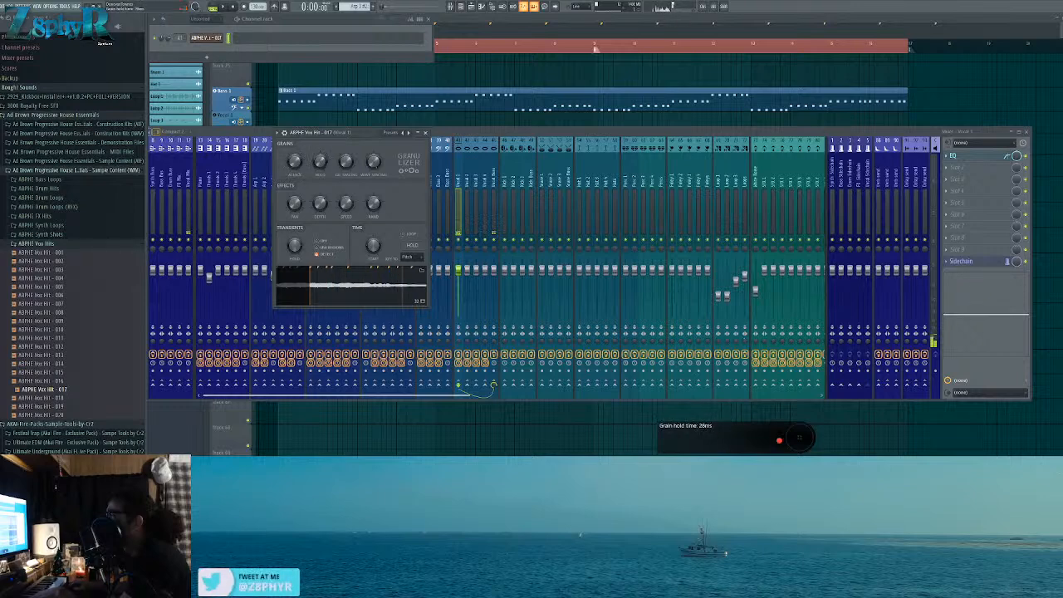
pyautogui.press('space')
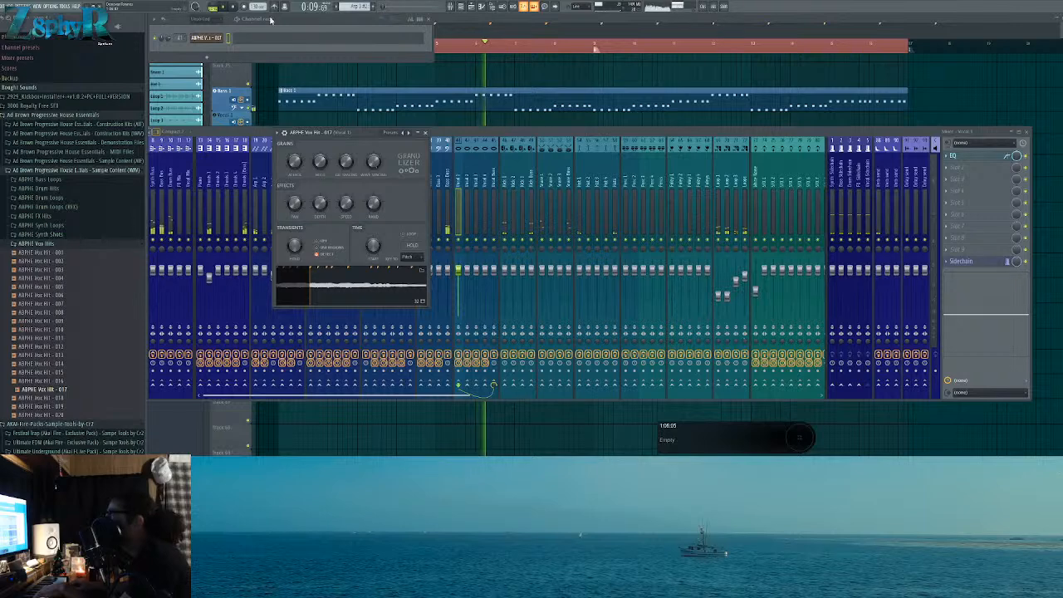
pyautogui.click(244, 6)
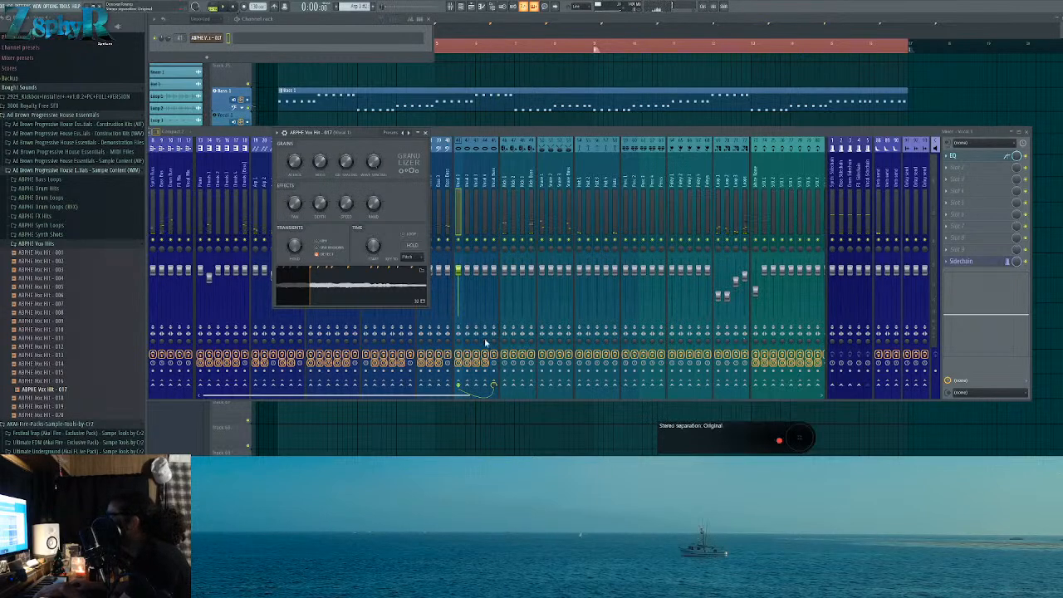
# Step: Disable the Sidechain effect on Vocal 1 and adjust the Granulizer's effect depth to about 70% while playing notes
pyautogui.click(1027, 262)
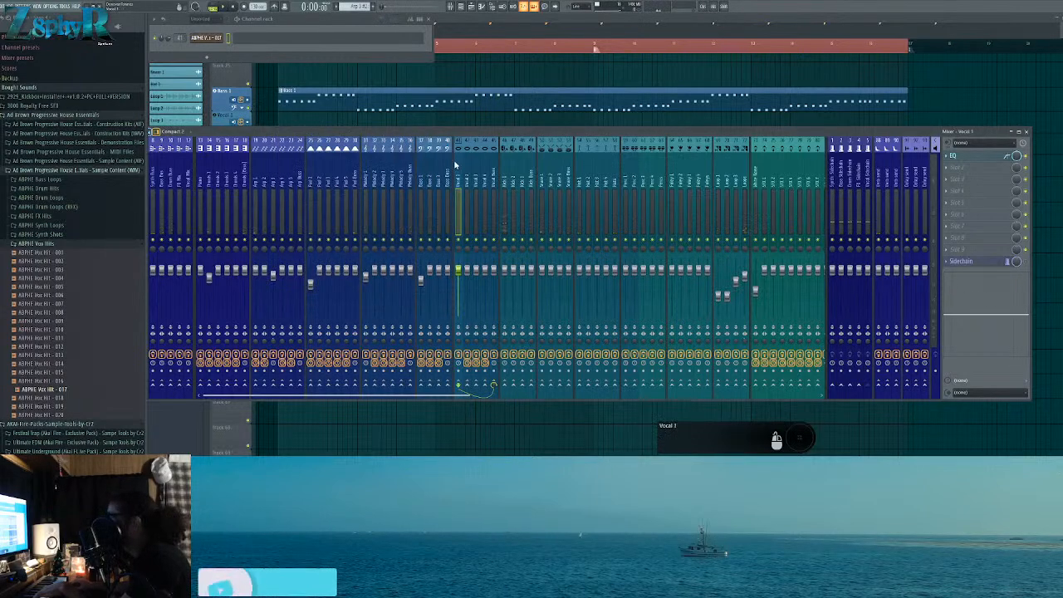
pyautogui.click(202, 38)
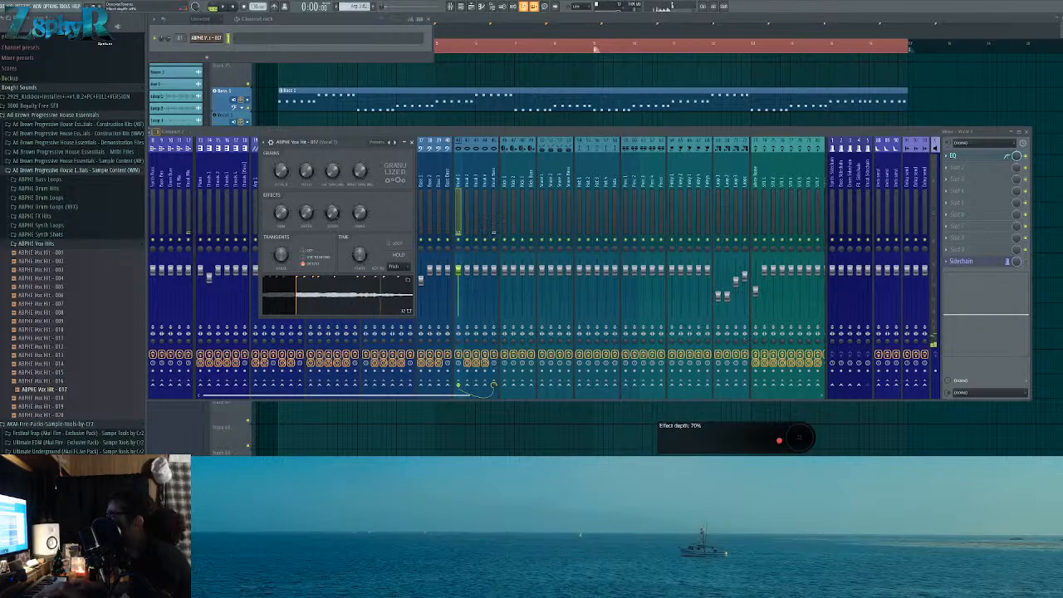
pyautogui.press('c')
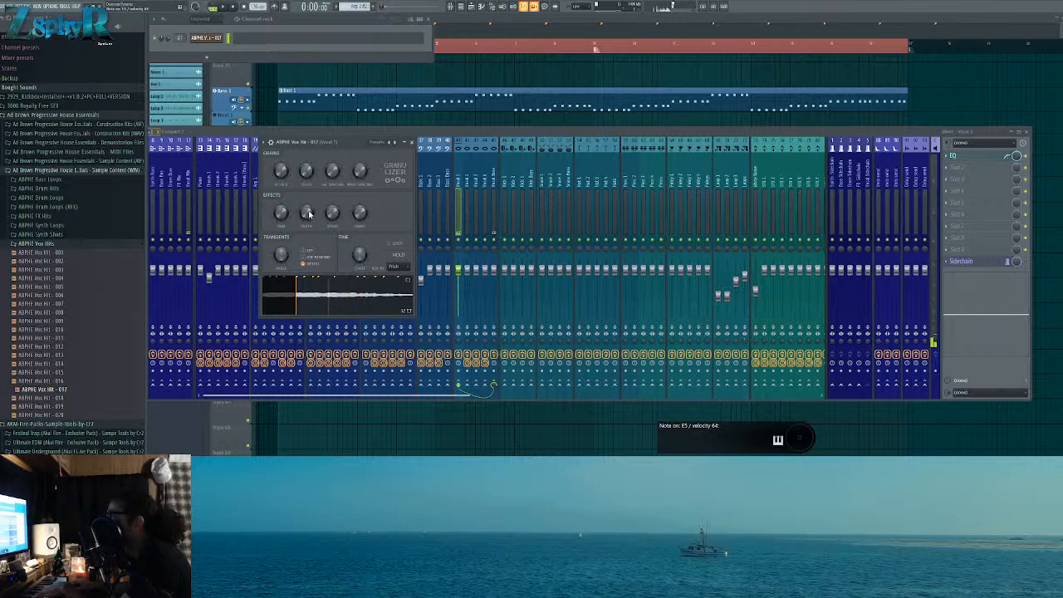
# Step: Set the Granulizer's stereo separation to about 44% and adjust its grain spacing while playing notes
pyautogui.moveTo(308, 214); pyautogui.dragTo(280, 204)
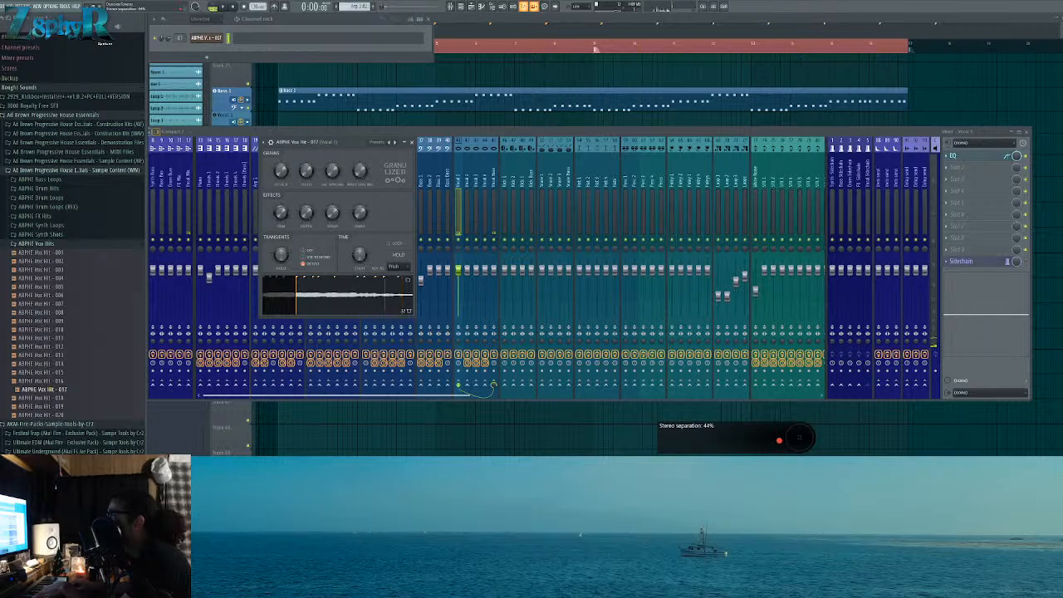
pyautogui.moveTo(332, 171); pyautogui.dragTo(333, 160)
pyautogui.press('c')
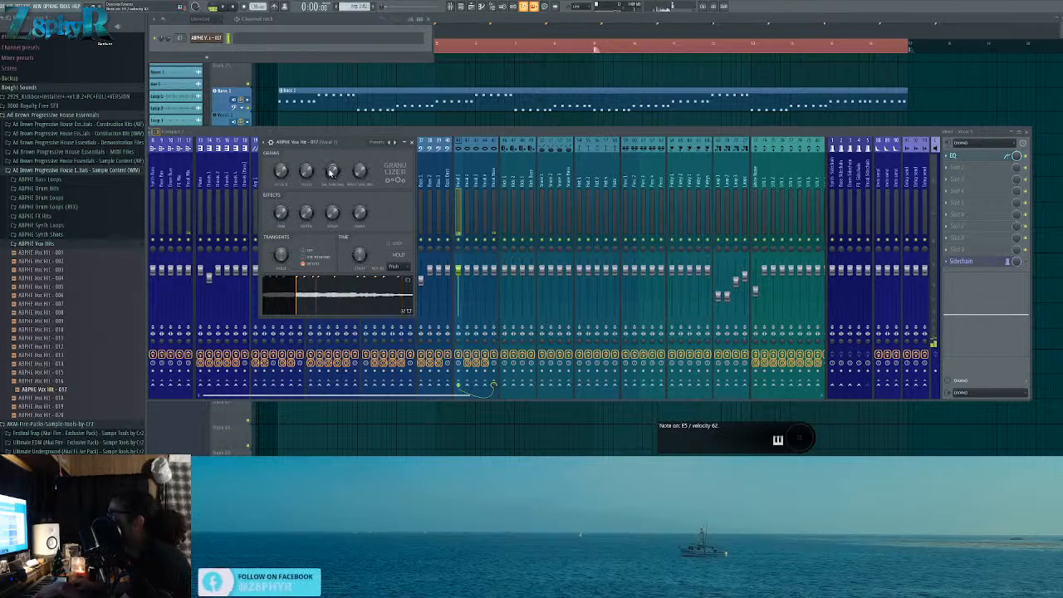
# Step: Turn on the Granulizer's loop option, try the hold option and switch it off again, keeping the transients on detect
pyautogui.click(406, 255)
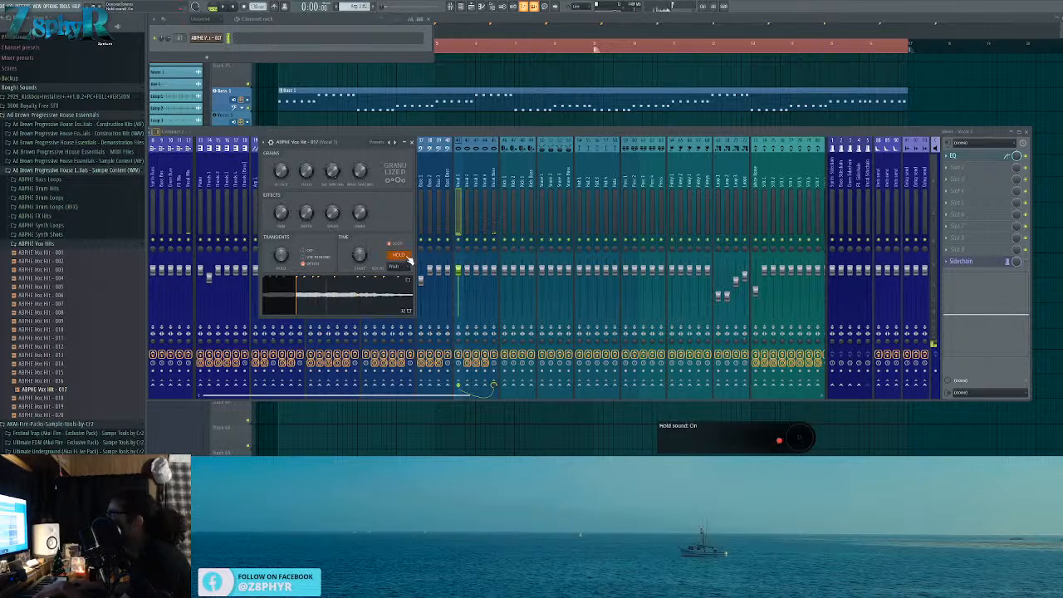
pyautogui.click(408, 260)
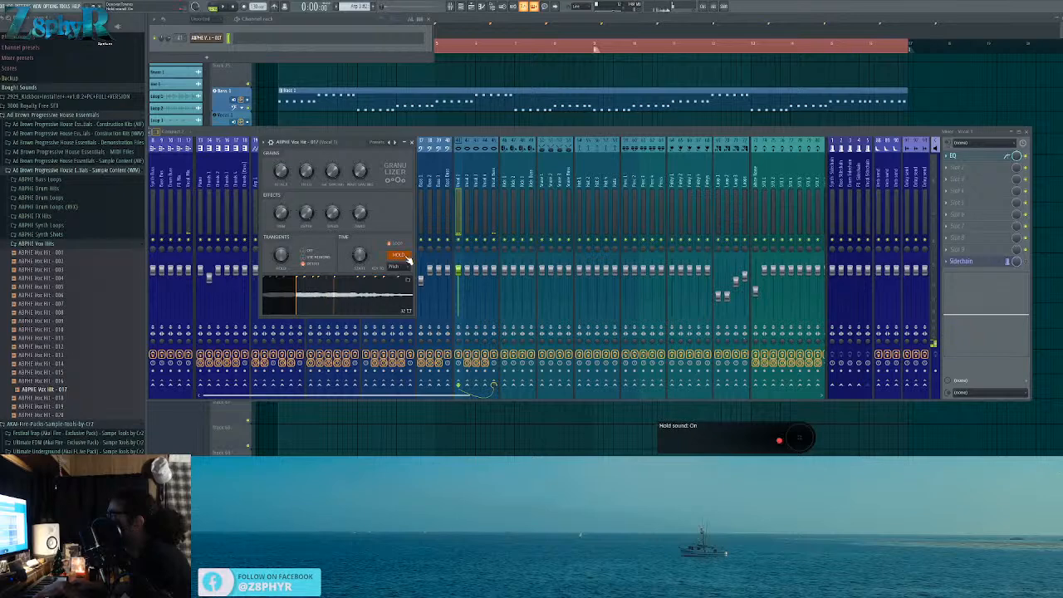
pyautogui.click(407, 260)
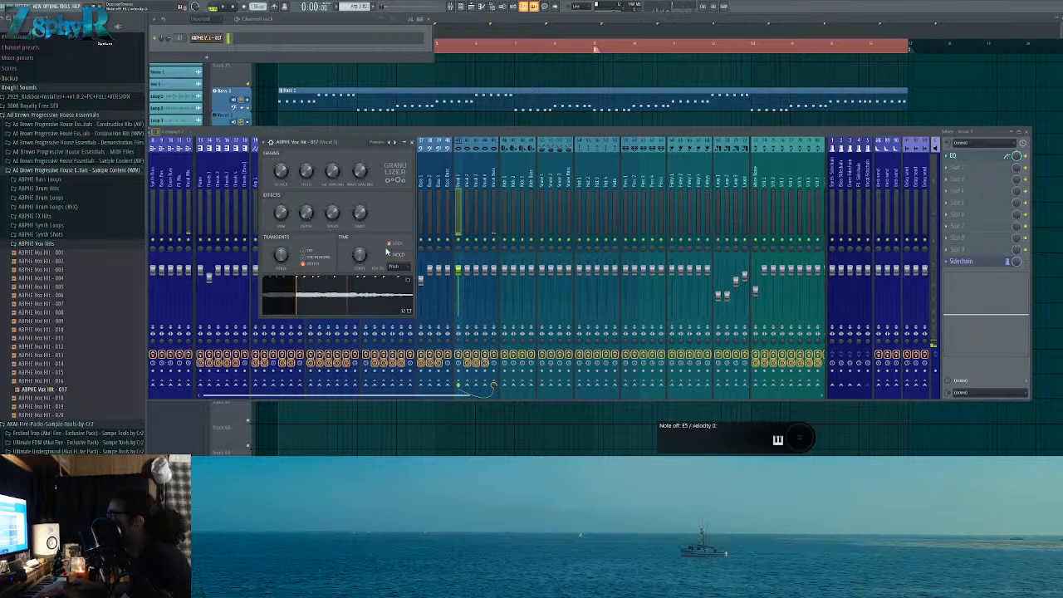
pyautogui.click(308, 264)
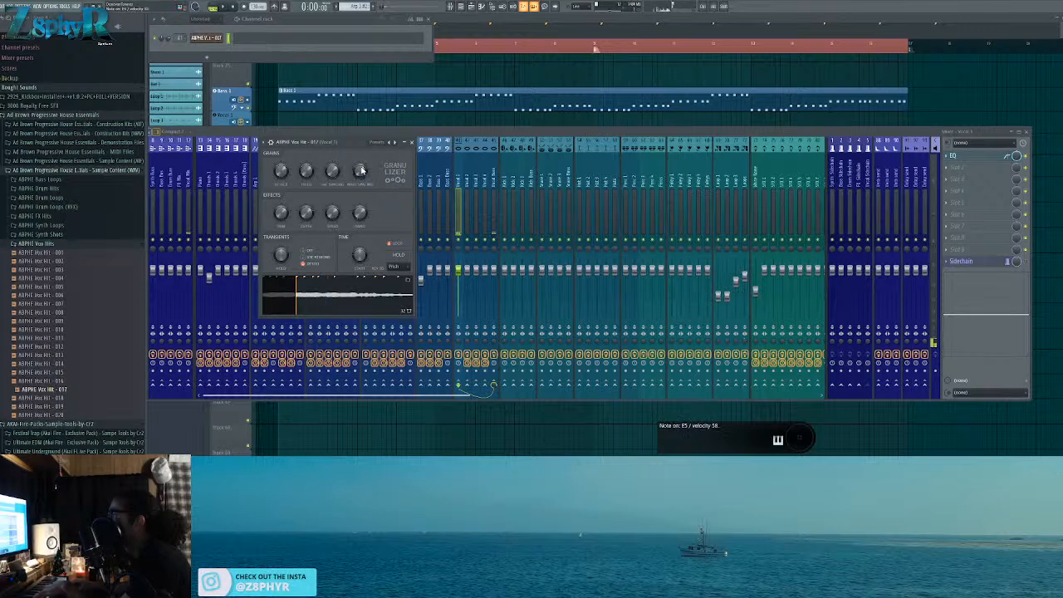
# Step: Add Fruity delay 2 to the second effect slot of Vocal 1 and adjust its time to 2:00
pyautogui.click(955, 175)
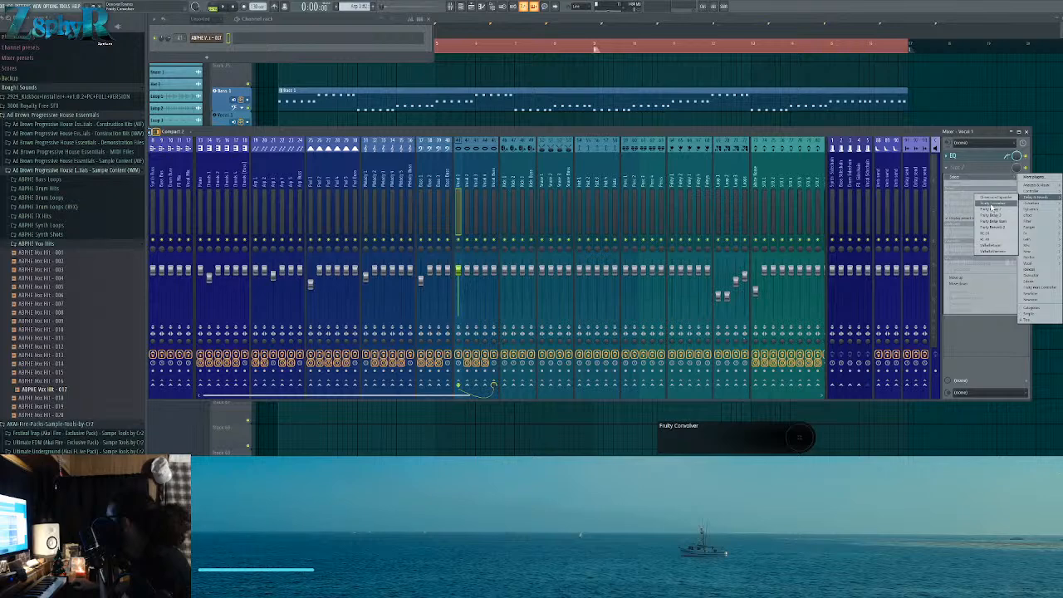
pyautogui.click(990, 208)
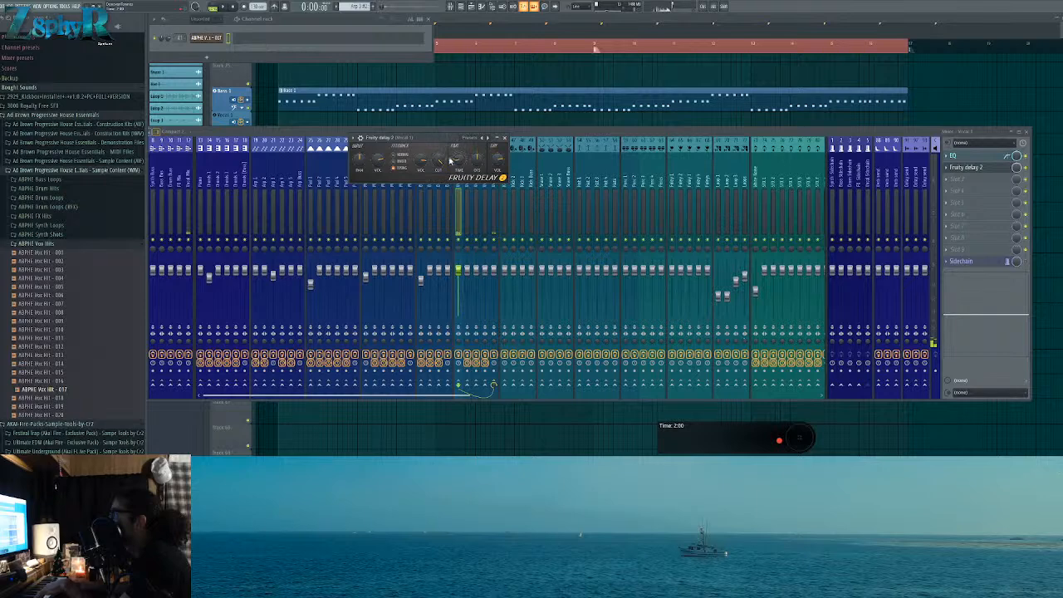
pyautogui.click(205, 38)
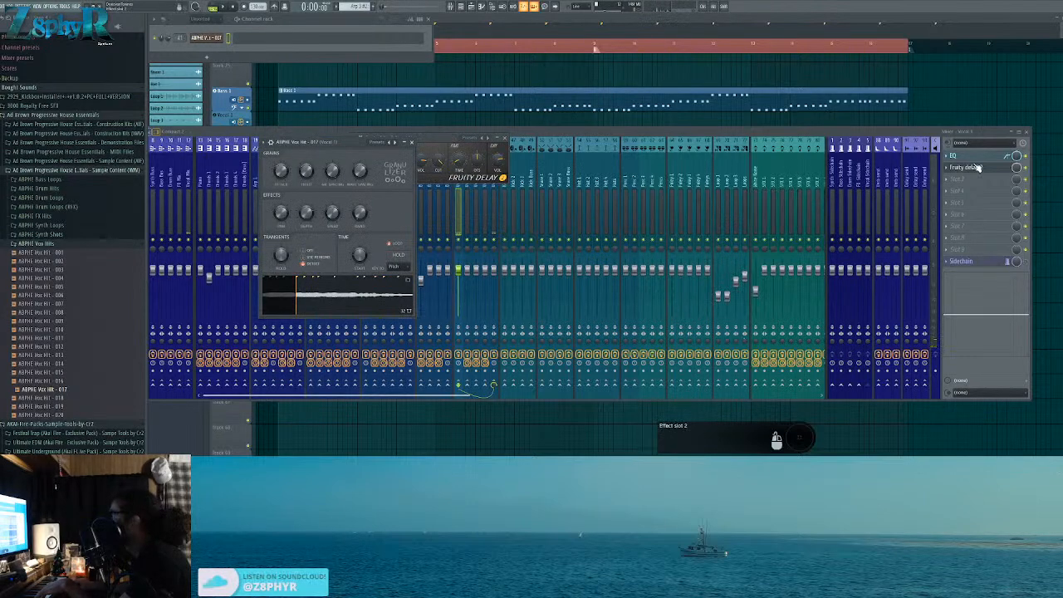
pyautogui.click(1017, 167)
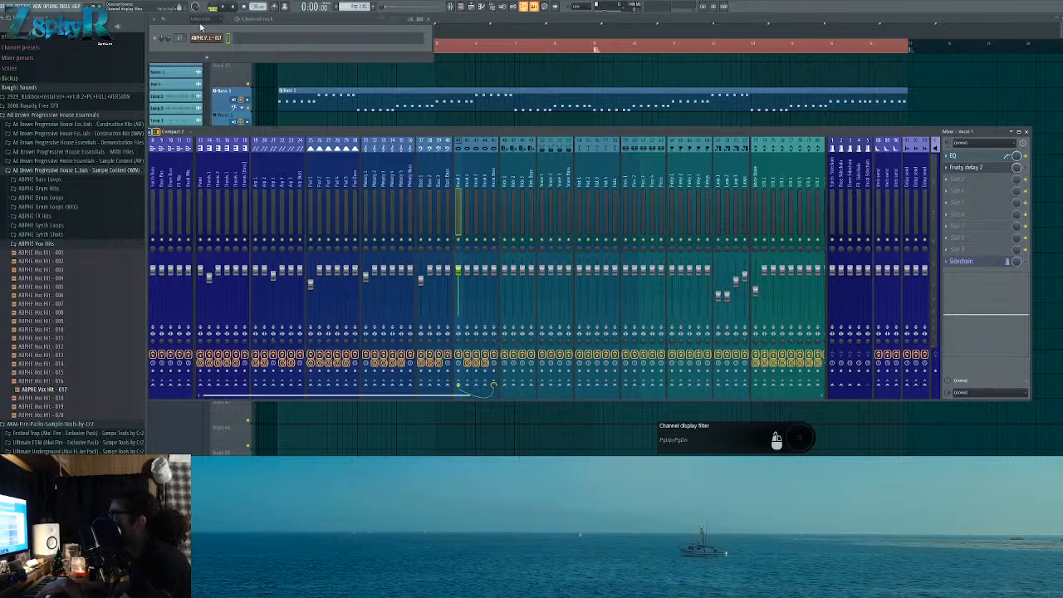
# Step: Create a new empty pattern and place it at the start of the Vocal 1 track in the playlist
pyautogui.click(498, 39)
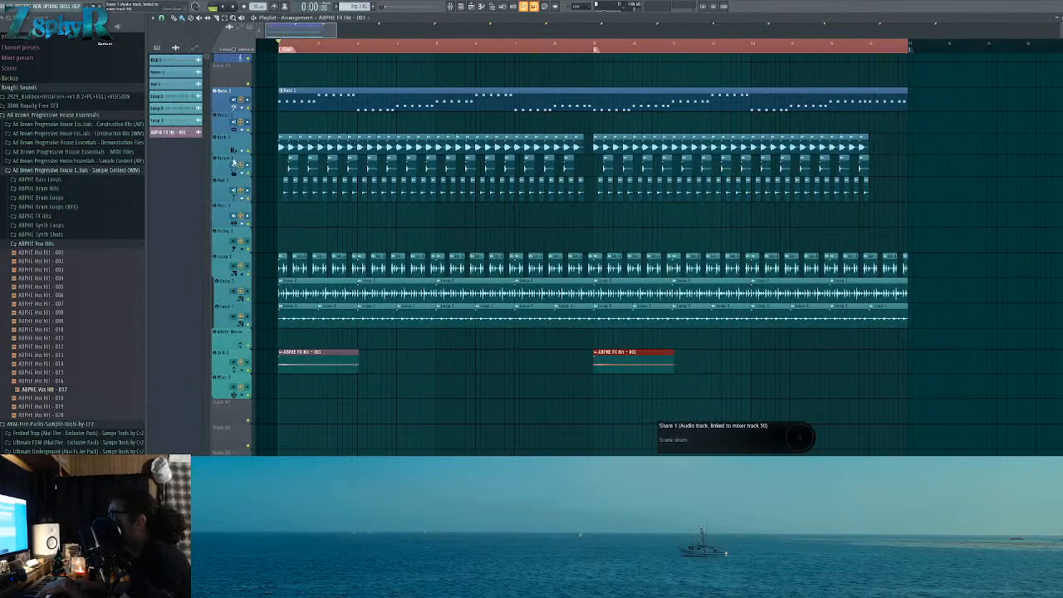
pyautogui.scroll(1, 353, 152)
pyautogui.scroll(2, 353, 152)
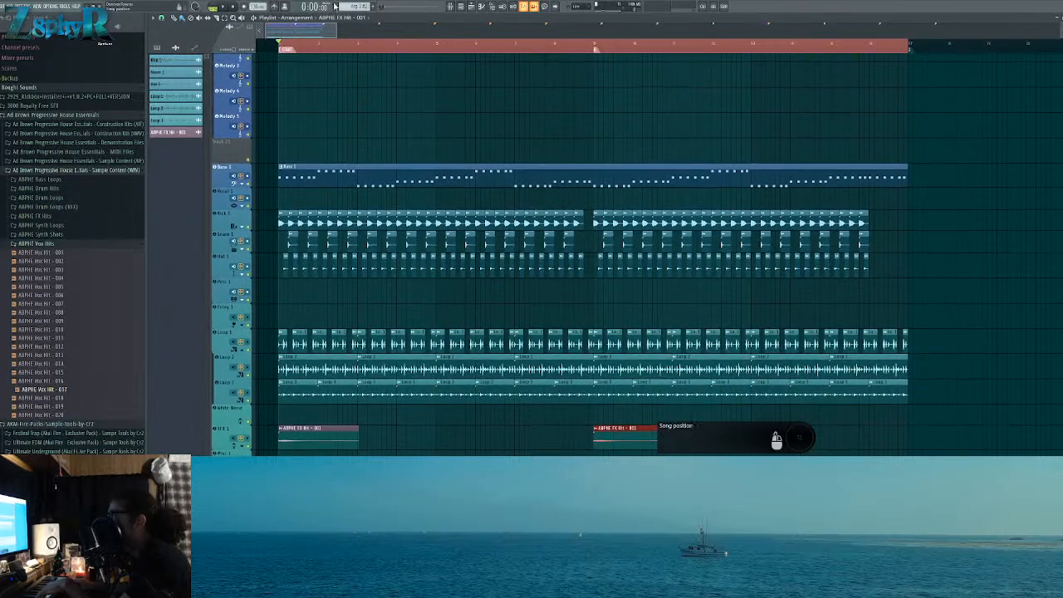
pyautogui.click(461, 7)
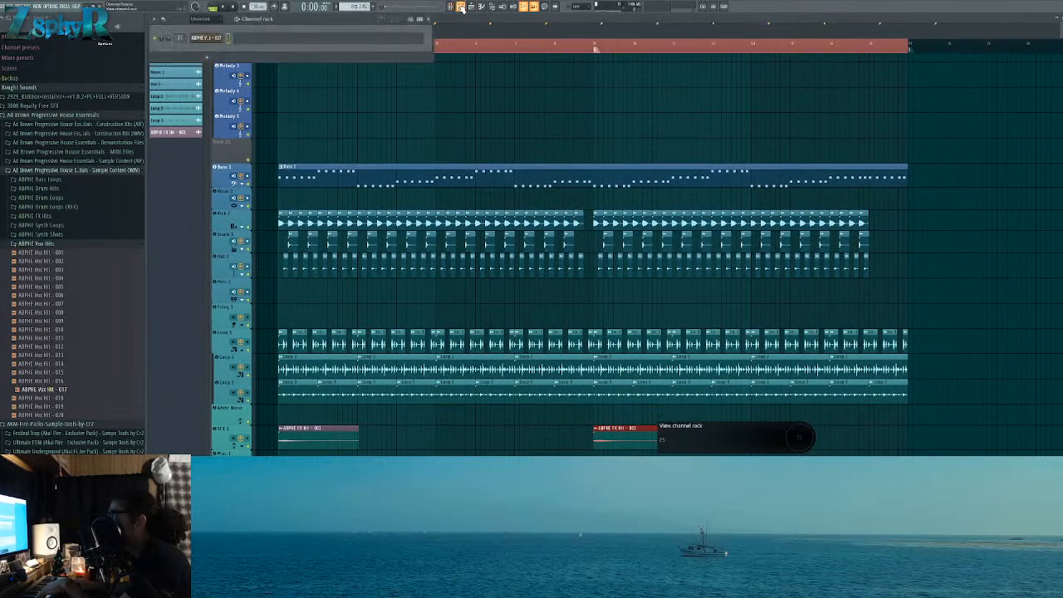
pyautogui.click(373, 7)
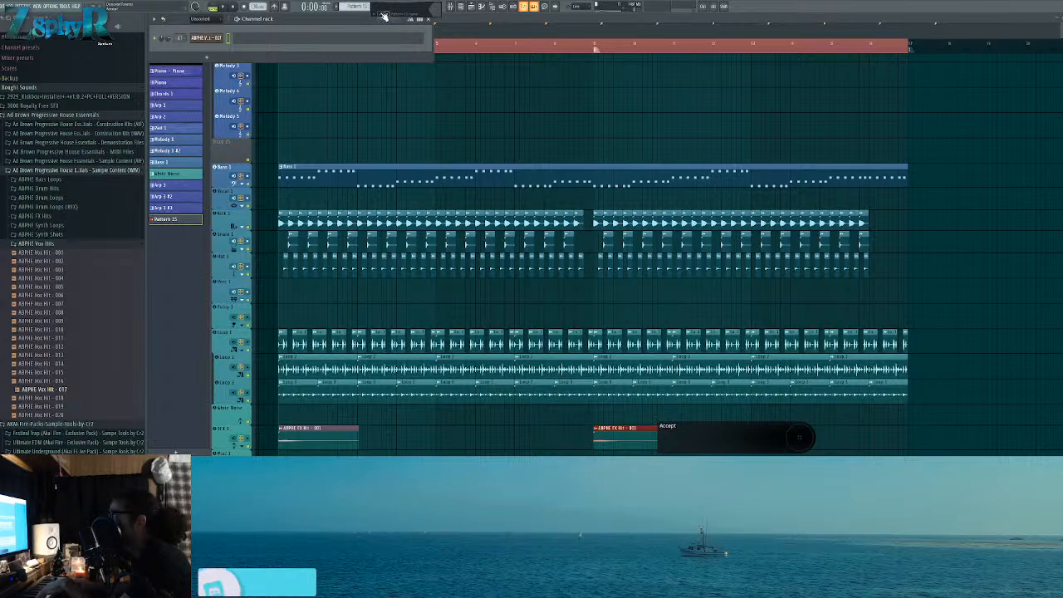
pyautogui.click(281, 198)
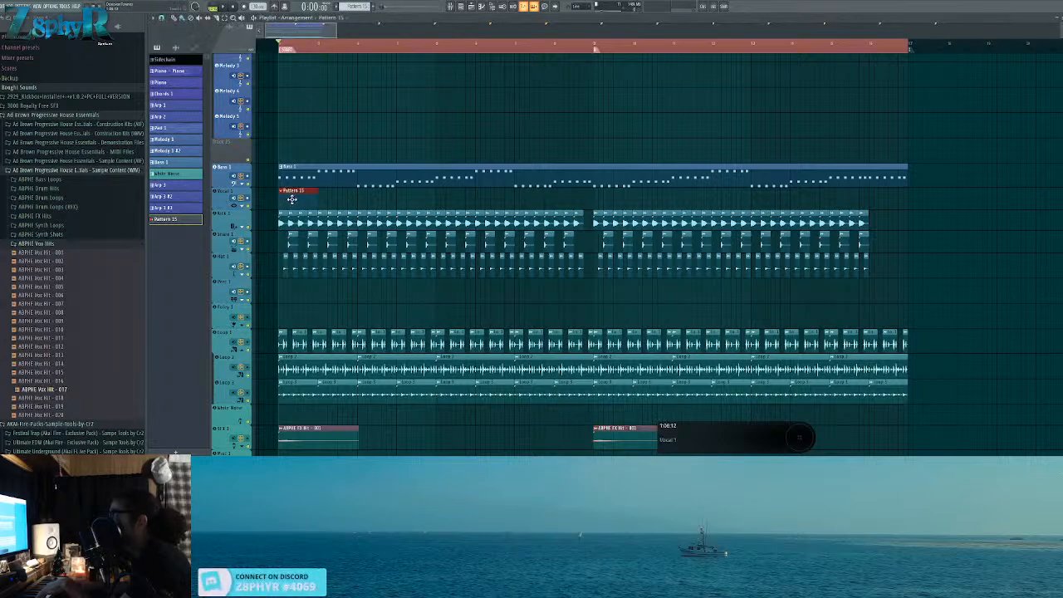
# Step: Open the piano roll for the Vox Hit - 017 channel, draw an E5 note three steps long at the start, and play it
pyautogui.rightClick(214, 38)
pyautogui.click(228, 36)
pyautogui.rightClick(221, 39)
pyautogui.click(231, 37)
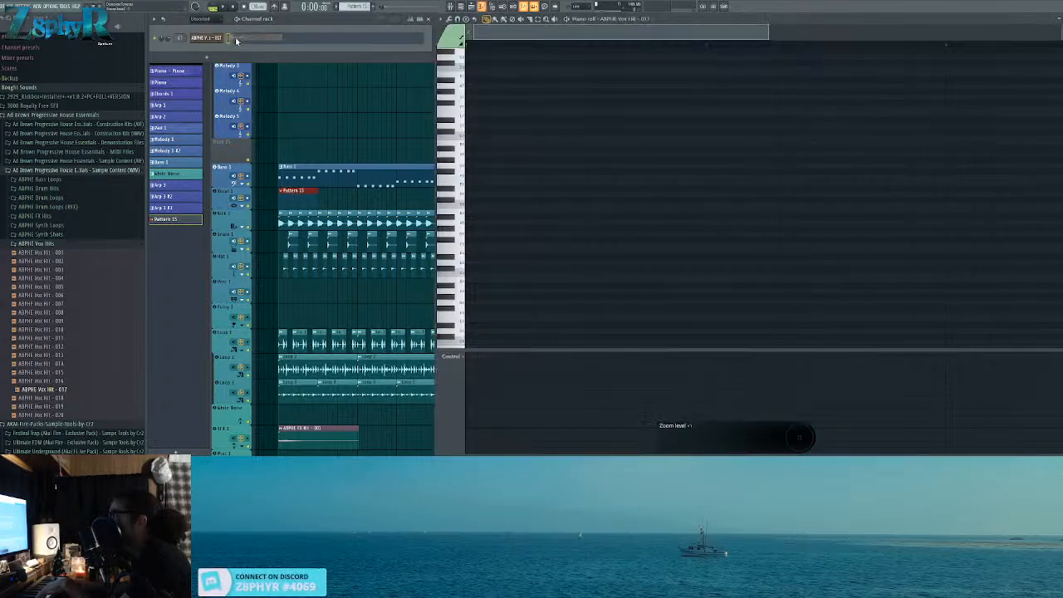
pyautogui.scroll(3, 440, 179)
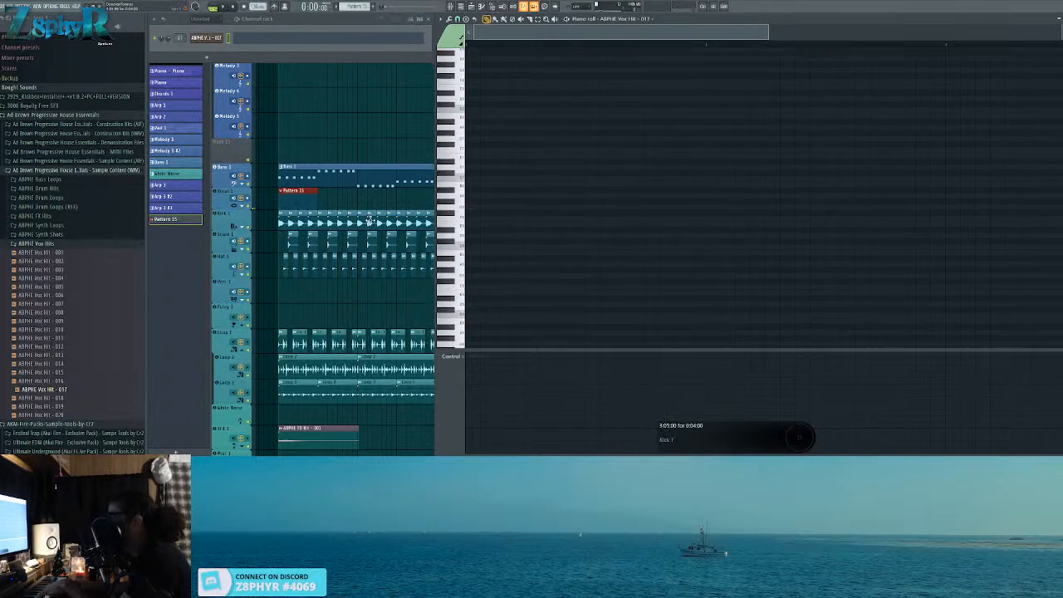
pyautogui.scroll(-6, 496, 179)
pyautogui.click(472, 201)
pyautogui.moveTo(479, 200); pyautogui.dragTo(512, 200)
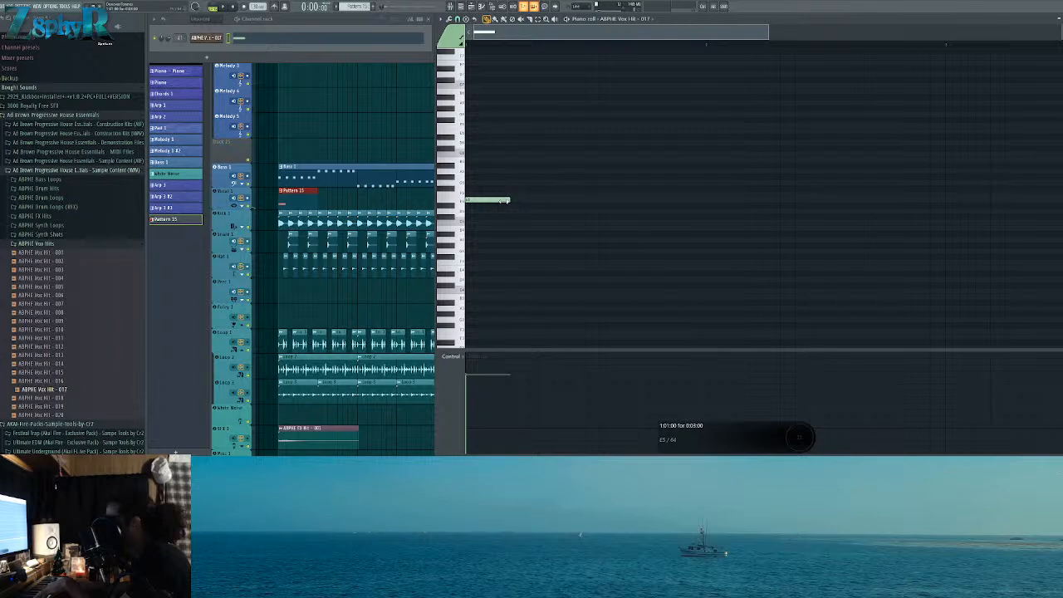
pyautogui.press('space')
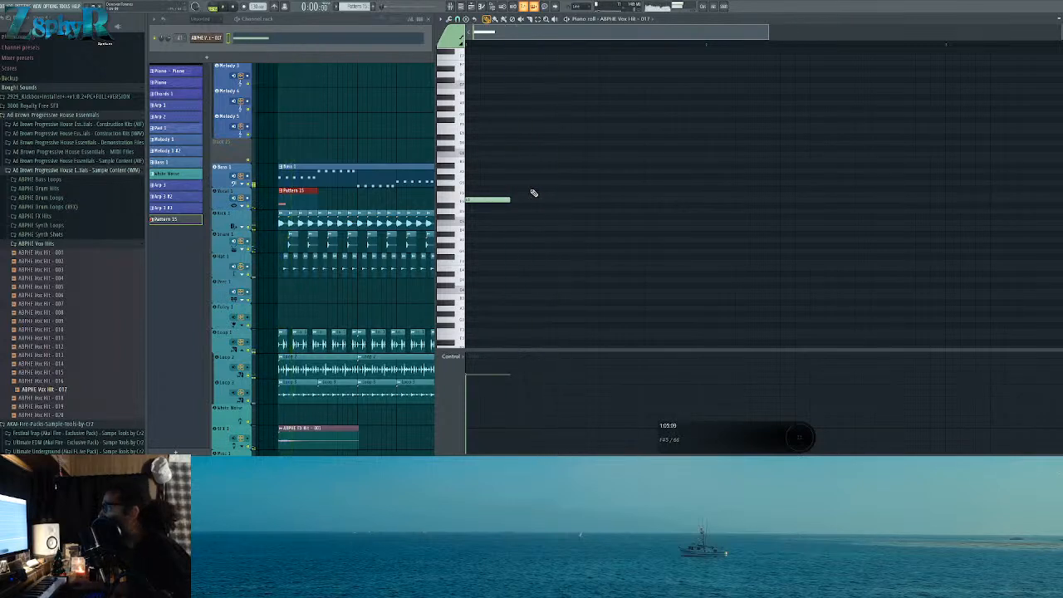
pyautogui.press('space')
# Step: Redraw the E5 note four steps long, split it into four one-step notes with falling velocities, and play the result
pyautogui.rightClick(496, 201)
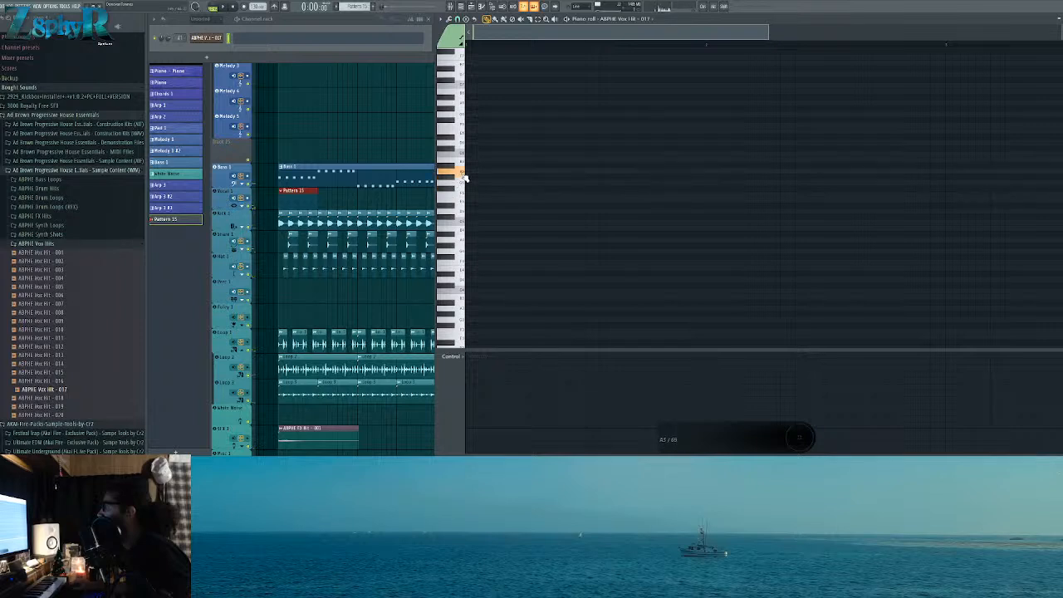
pyautogui.click(467, 200)
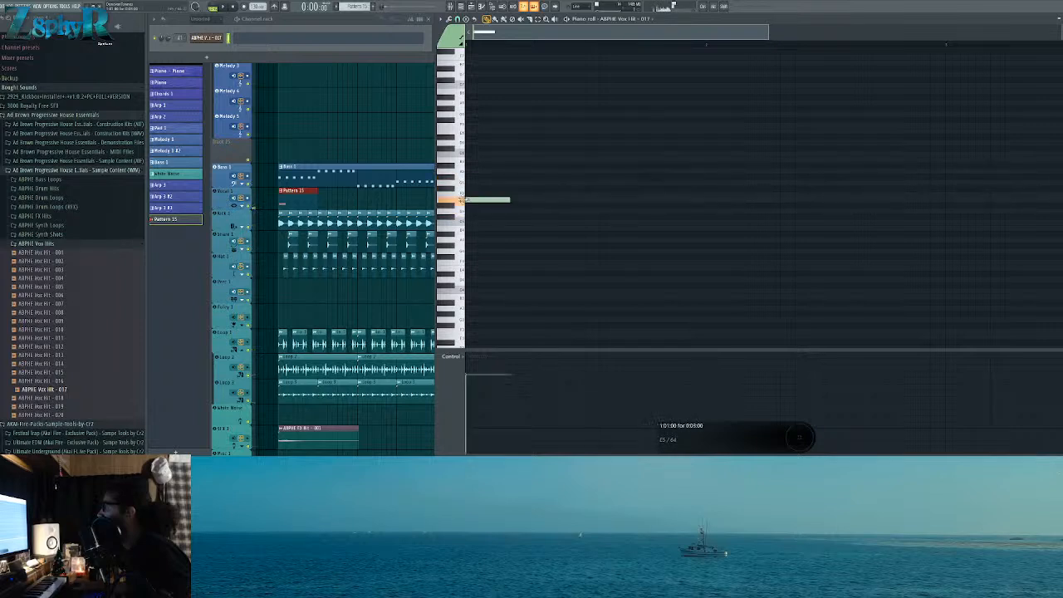
pyautogui.moveTo(512, 201)
pyautogui.mouseDown()
pyautogui.moveTo(474, 202)
pyautogui.moveTo(525, 203)
pyautogui.mouseUp()
pyautogui.press('space')
pyautogui.hotkey('ctrl', 'a')
pyautogui.moveTo(472, 378); pyautogui.dragTo(523, 400)
pyautogui.hotkey('ctrl', 'd')
pyautogui.press('space')
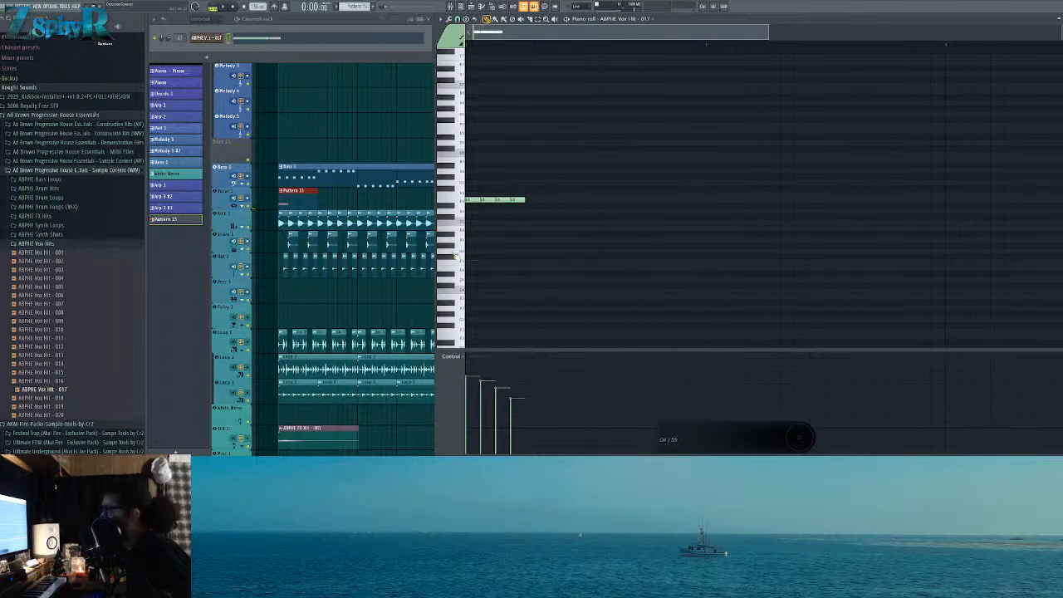
pyautogui.press('space')
pyautogui.press('space')
# Step: Try spacing the E5 hits out as five one-step notes, one every two steps
pyautogui.rightClick(479, 200)
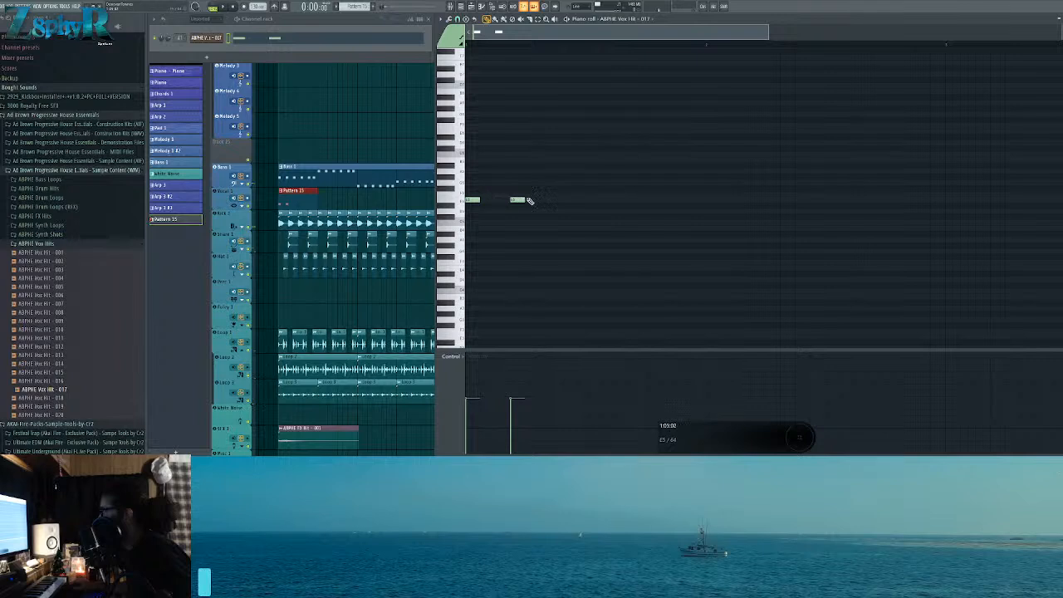
pyautogui.click(501, 200)
pyautogui.rightClick(521, 200)
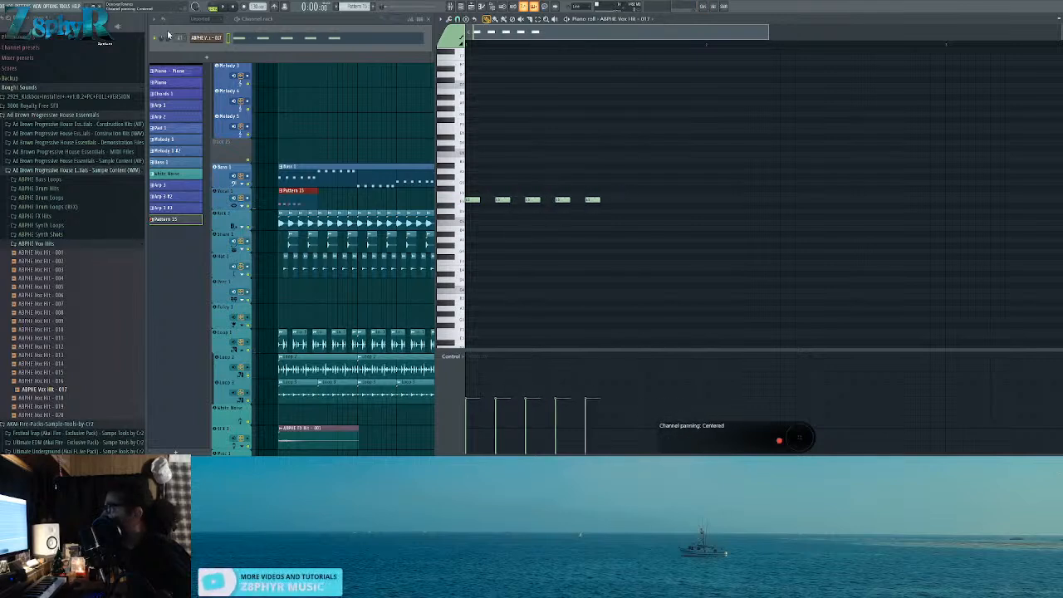
# Step: Adjust the Granulizer's effect depth and grain settings, move the sample start to the beginning of the vocal hit, and play it back
pyautogui.click(217, 39)
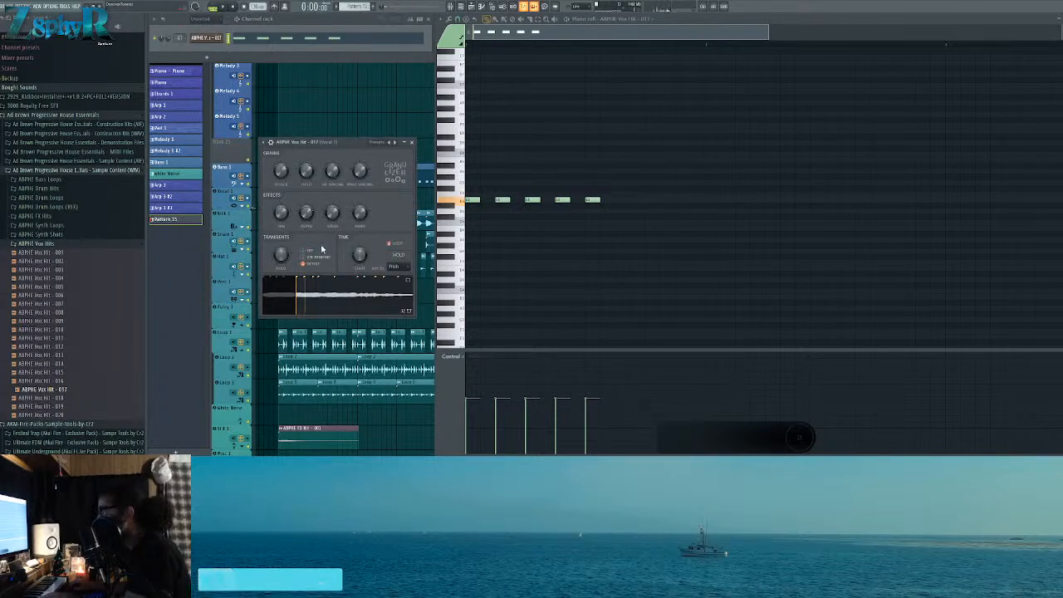
pyautogui.moveTo(306, 213); pyautogui.dragTo(306, 201)
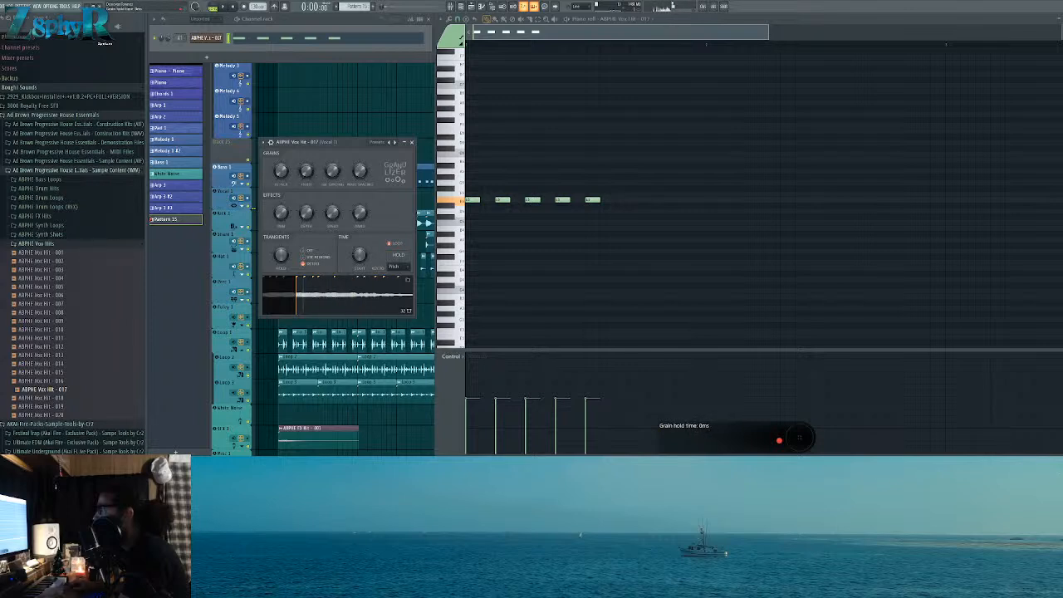
pyautogui.moveTo(280, 171); pyautogui.dragTo(280, 168)
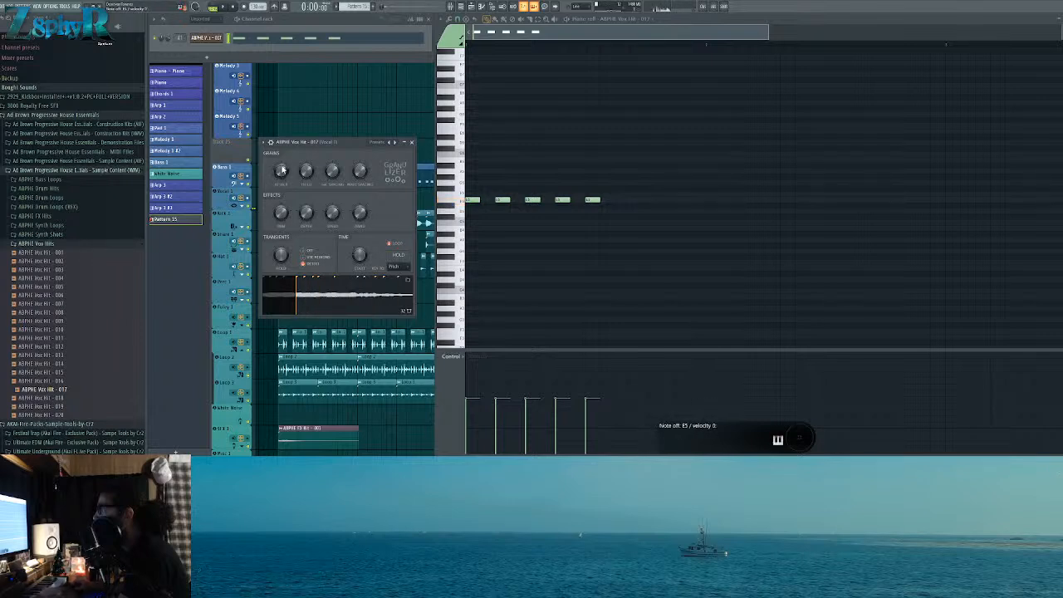
pyautogui.moveTo(360, 255)
pyautogui.mouseDown()
pyautogui.moveTo(359, 278)
pyautogui.moveTo(360, 251)
pyautogui.mouseUp()
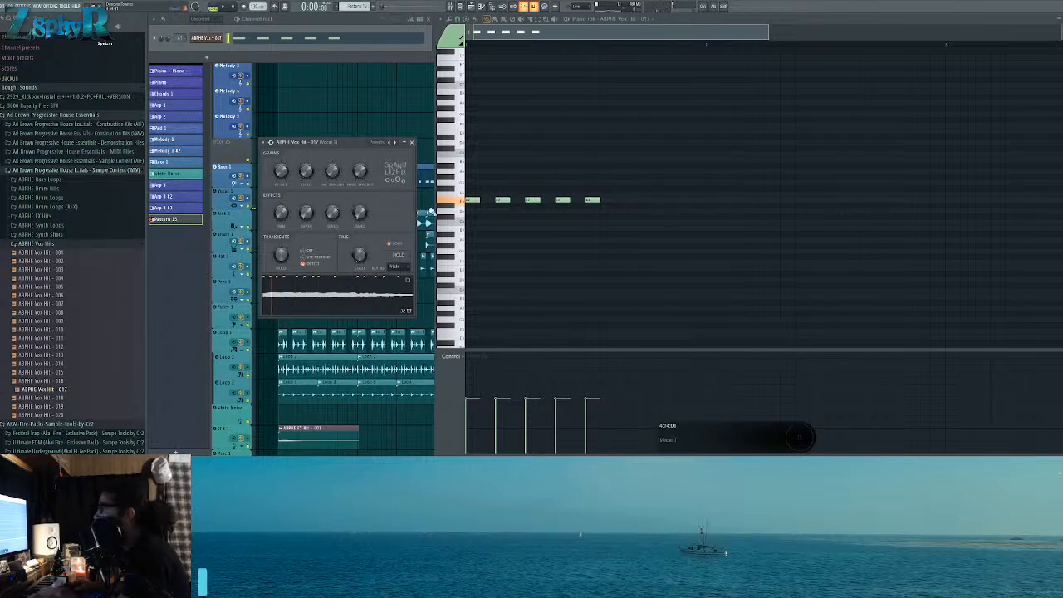
pyautogui.press('space')
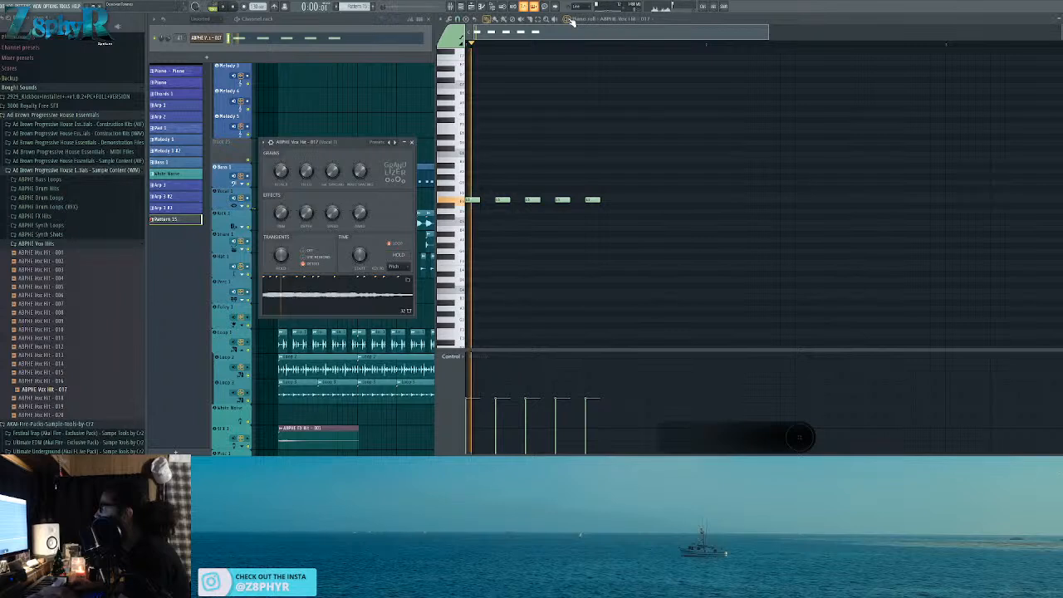
pyautogui.press('space')
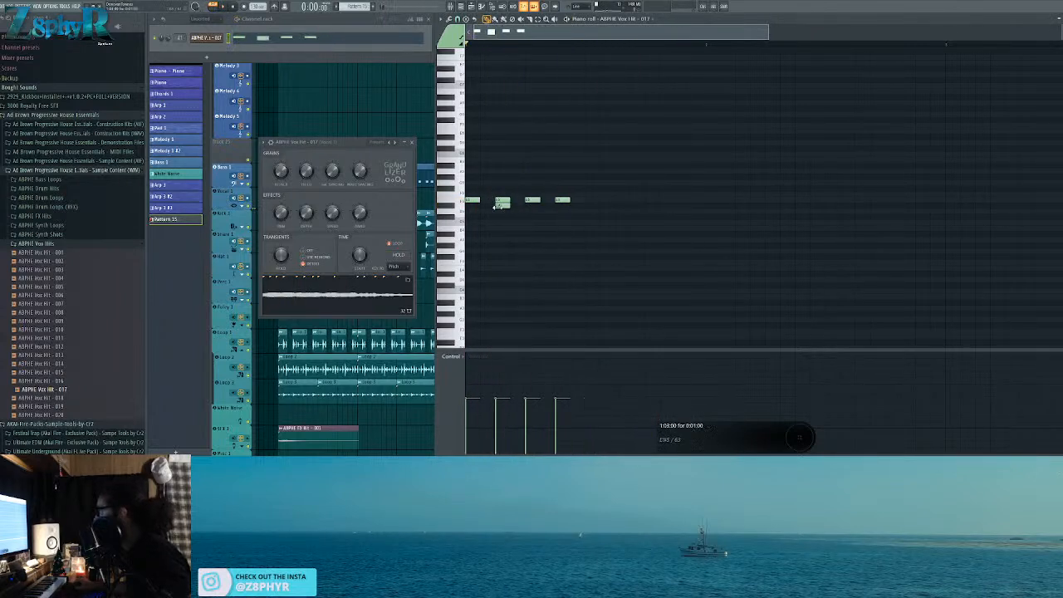
# Step: Replace the spaced notes with four consecutive one-step E5 notes, give them steeply falling velocities, and play them
pyautogui.rightClick(536, 200)
pyautogui.rightClick(562, 199)
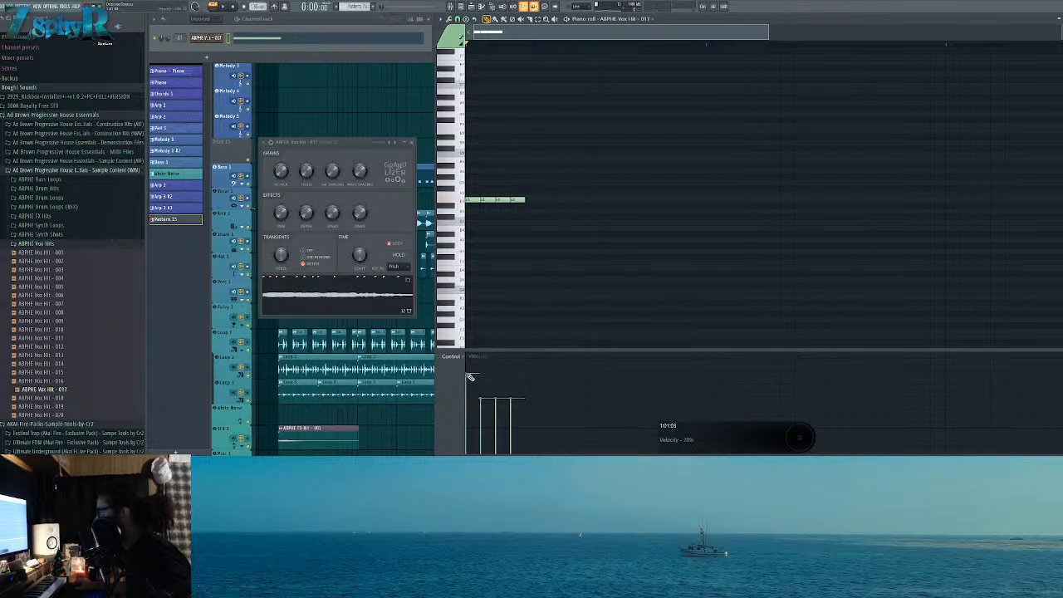
pyautogui.press('space')
pyautogui.press('space')
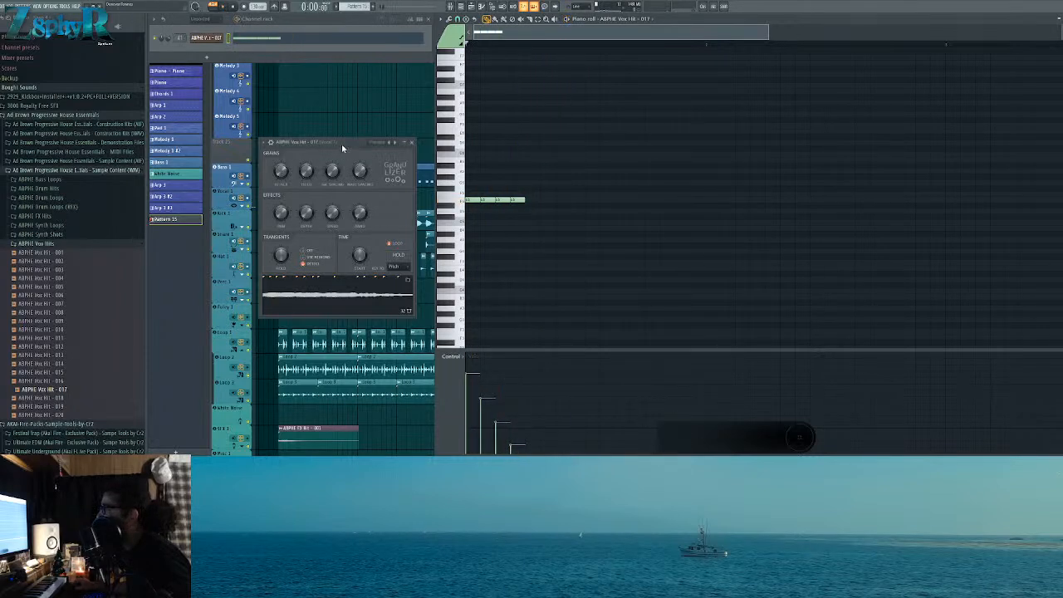
# Step: Open the Fruity Delay 2 on the Vocal 1 mixer track and play the vocal pattern through it
pyautogui.click(456, 6)
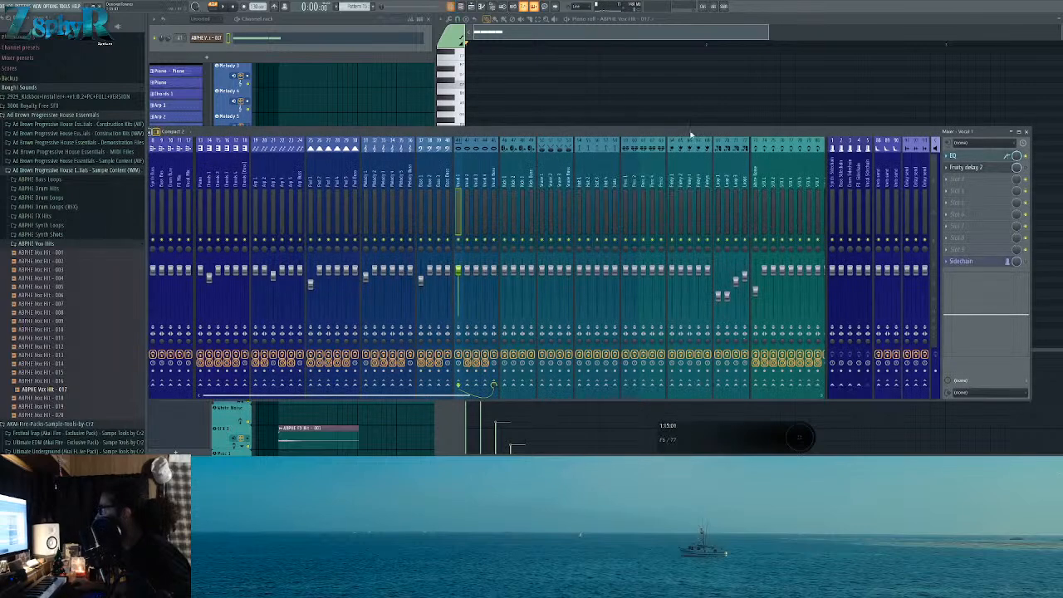
pyautogui.press('space')
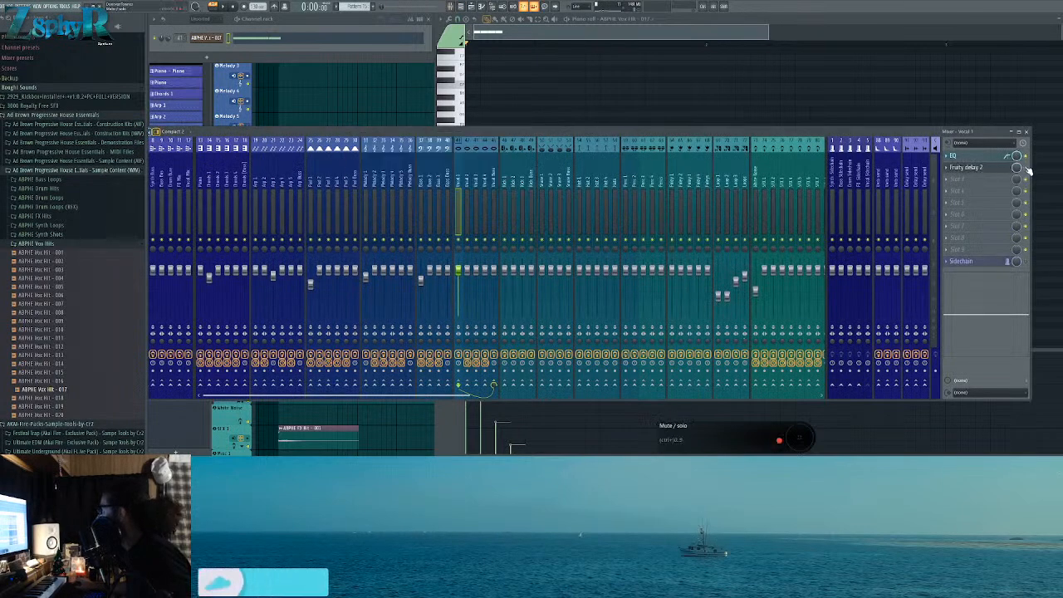
pyautogui.click(965, 168)
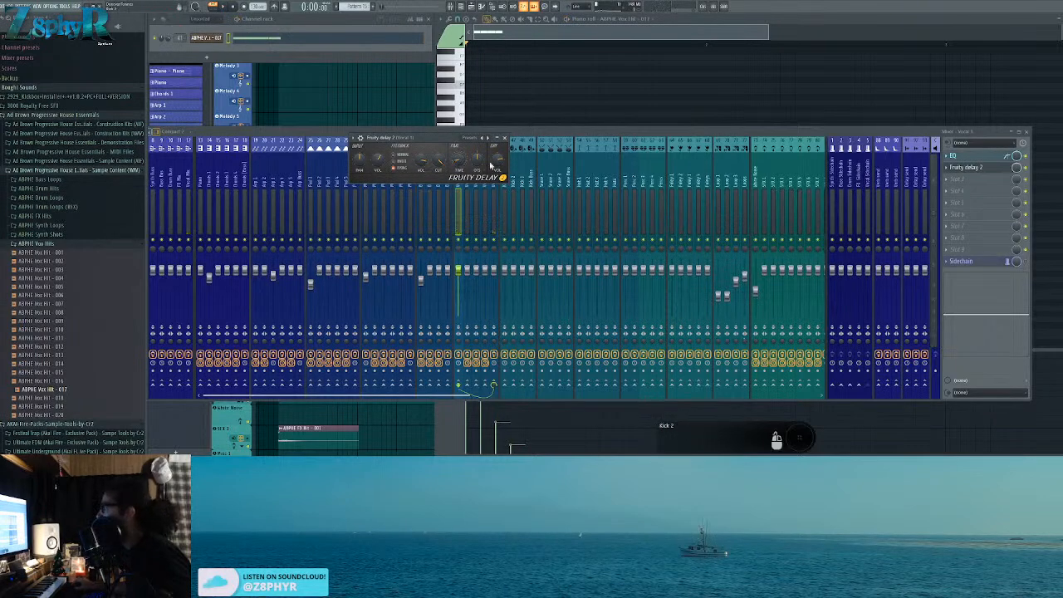
pyautogui.moveTo(426, 138); pyautogui.dragTo(413, 138)
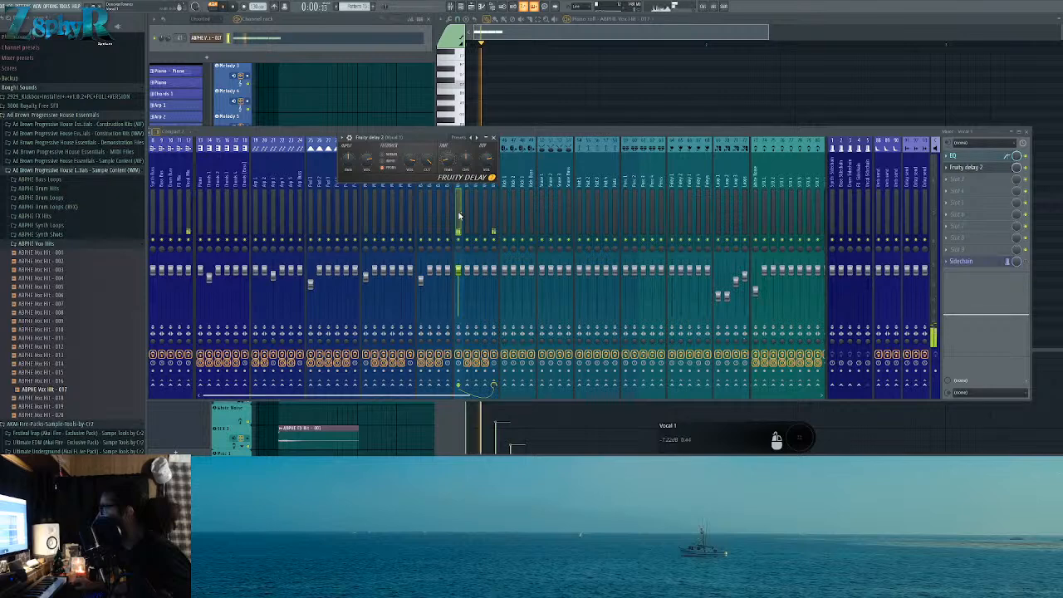
pyautogui.press('space')
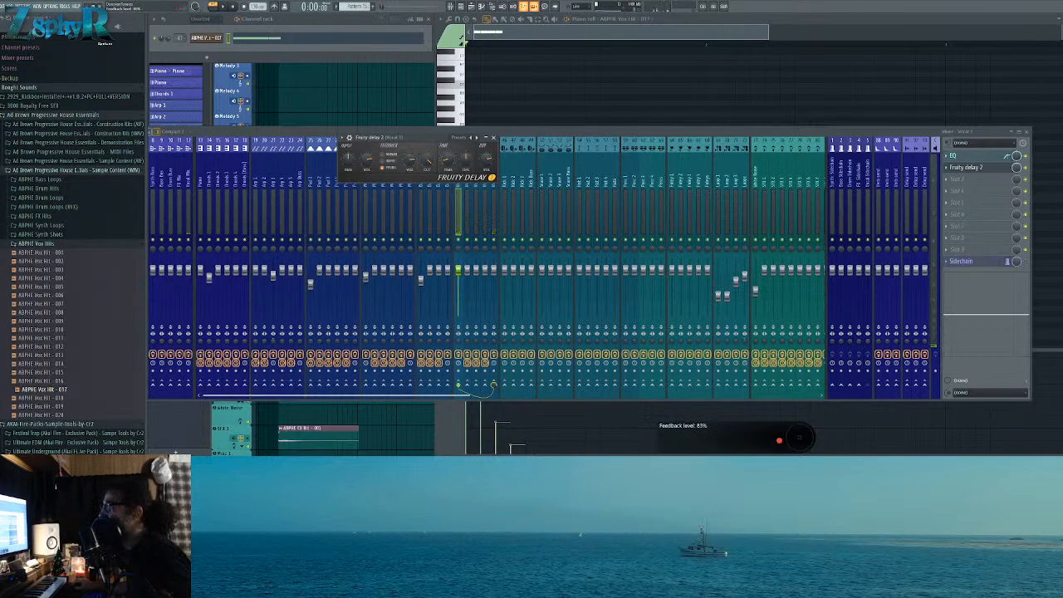
pyautogui.press('space')
# Step: Move the Pattern 15 clip to start halfway through bar 1, copy it three bars further on, and play the arrangement
pyautogui.rightClick(329, 90)
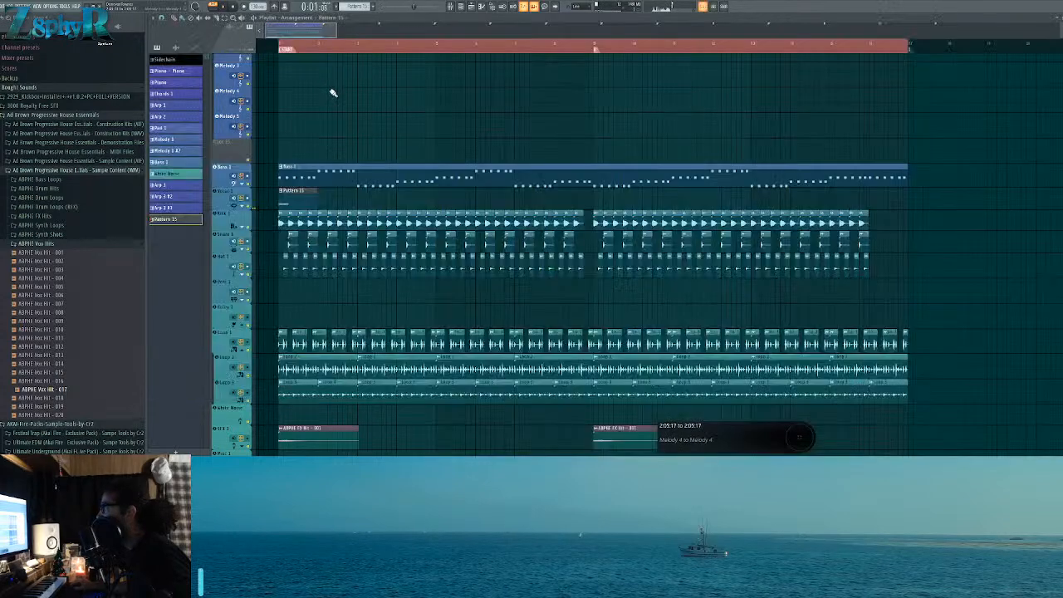
pyautogui.press('space')
pyautogui.press('space')
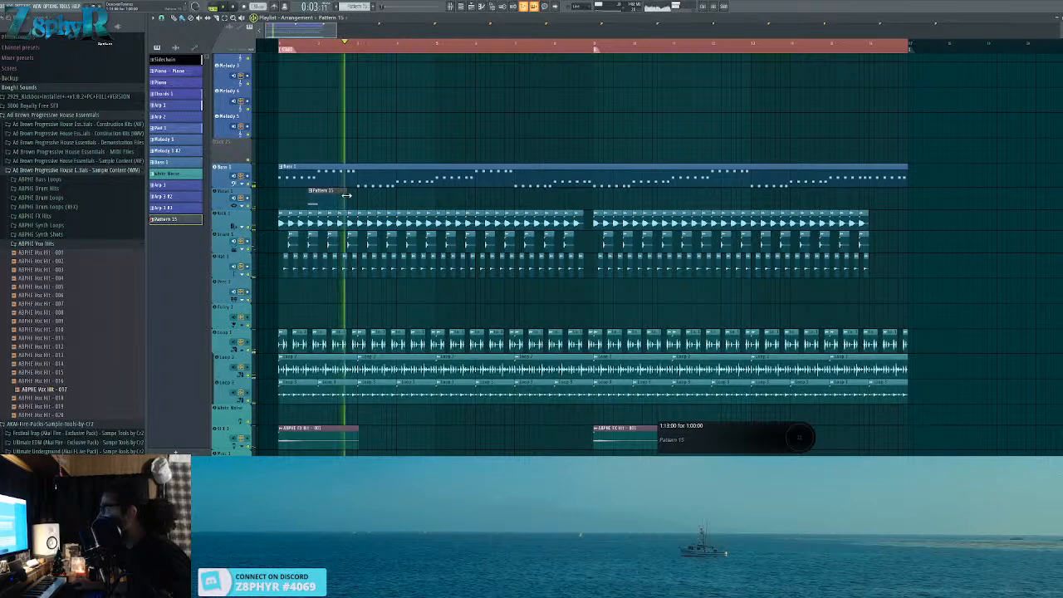
pyautogui.moveTo(326, 193); pyautogui.dragTo(444, 200)
pyautogui.keyDown('ctrl'); pyautogui.click(326, 197); pyautogui.keyUp('ctrl')
pyautogui.press('space')
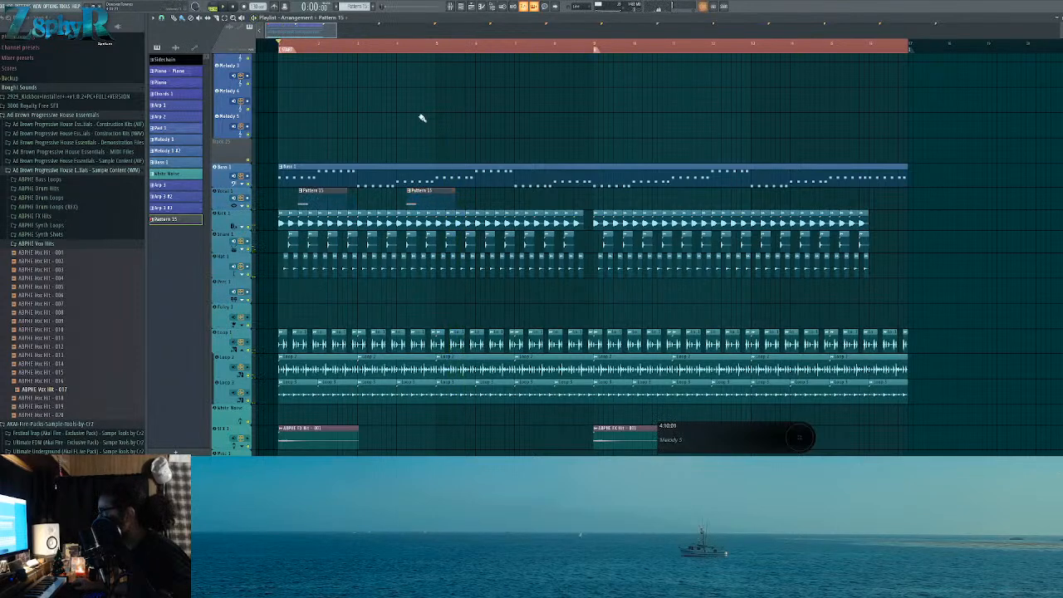
pyautogui.press('space')
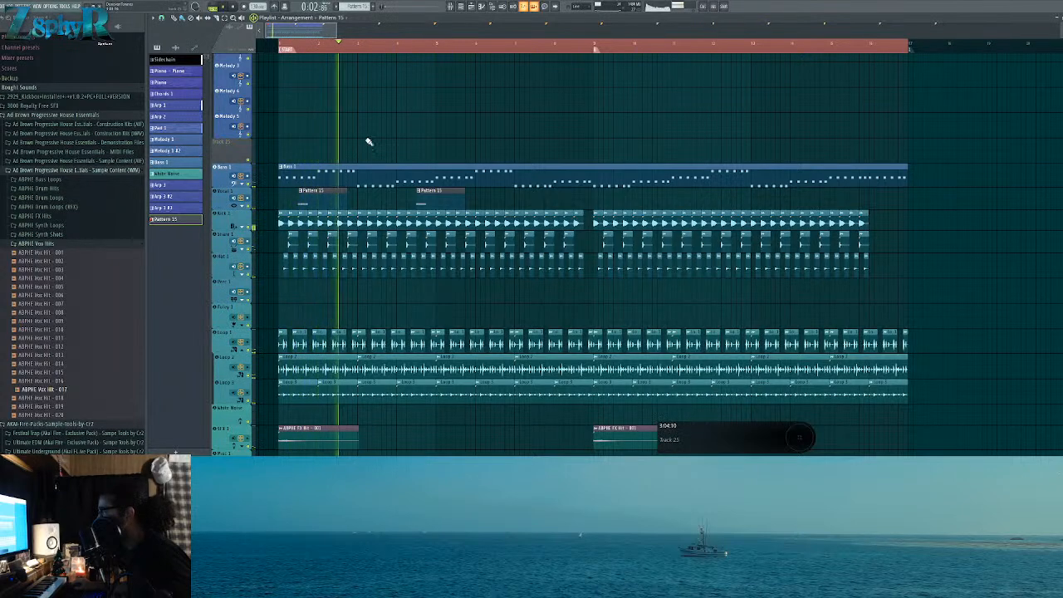
# Step: Merge the two Pattern 15 clips on the Vocal 1 track into a single pattern clip and check its notes
pyautogui.keyDown('ctrl'); pyautogui.moveTo(453, 203); pyautogui.dragTo(309, 197); pyautogui.keyUp('ctrl')
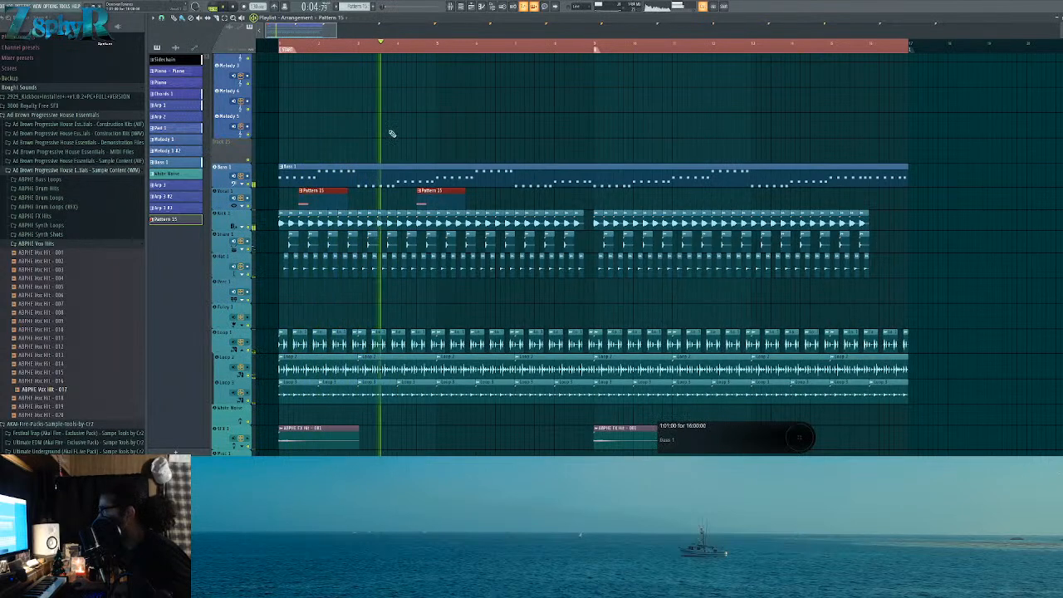
pyautogui.hotkey('ctrl', 'g')
pyautogui.doubleClick(447, 202)
pyautogui.keyDown('ctrl'); pyautogui.moveTo(617, 180); pyautogui.dragTo(470, 226); pyautogui.keyUp('ctrl')
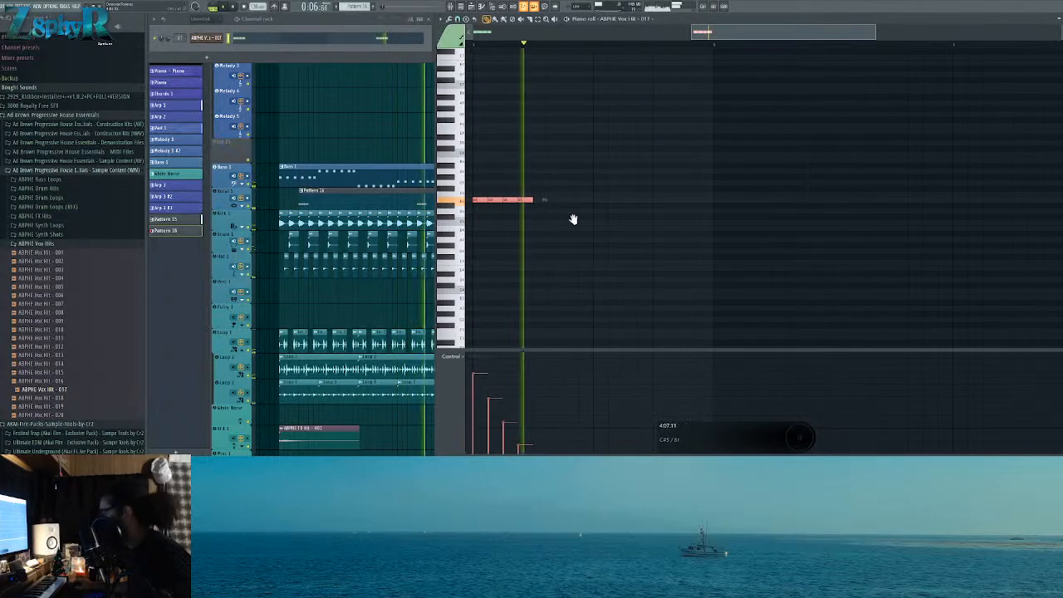
pyautogui.moveTo(573, 223); pyautogui.dragTo(695, 237)
pyautogui.press('F7')
pyautogui.press('space')
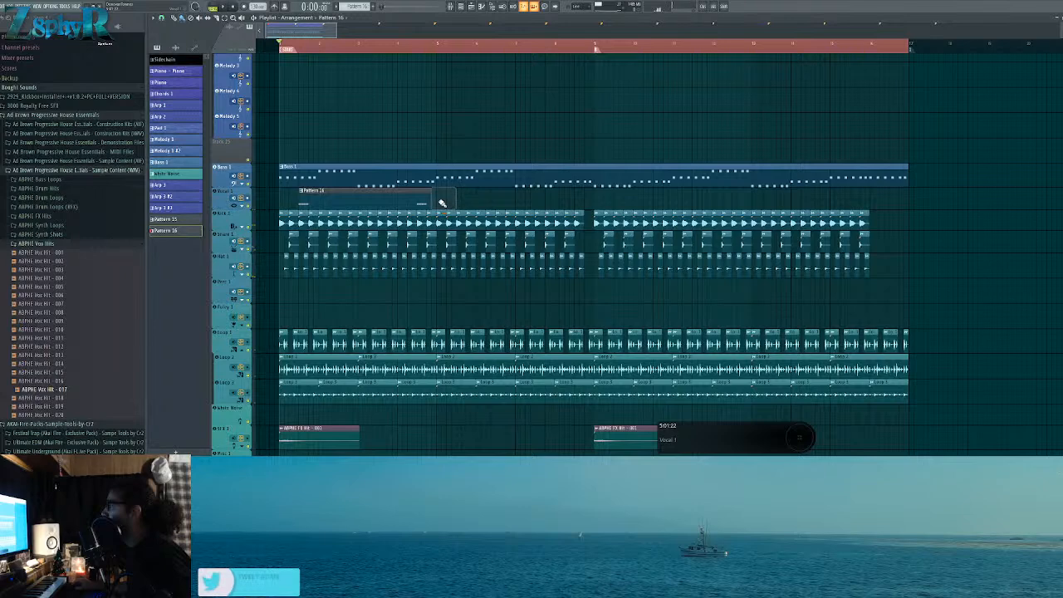
# Step: Duplicate both four-note vocal groups four bars further on in the merged pattern and extend its clip to bar 9
pyautogui.doubleClick(430, 199)
pyautogui.scroll(-4, 545, 214)
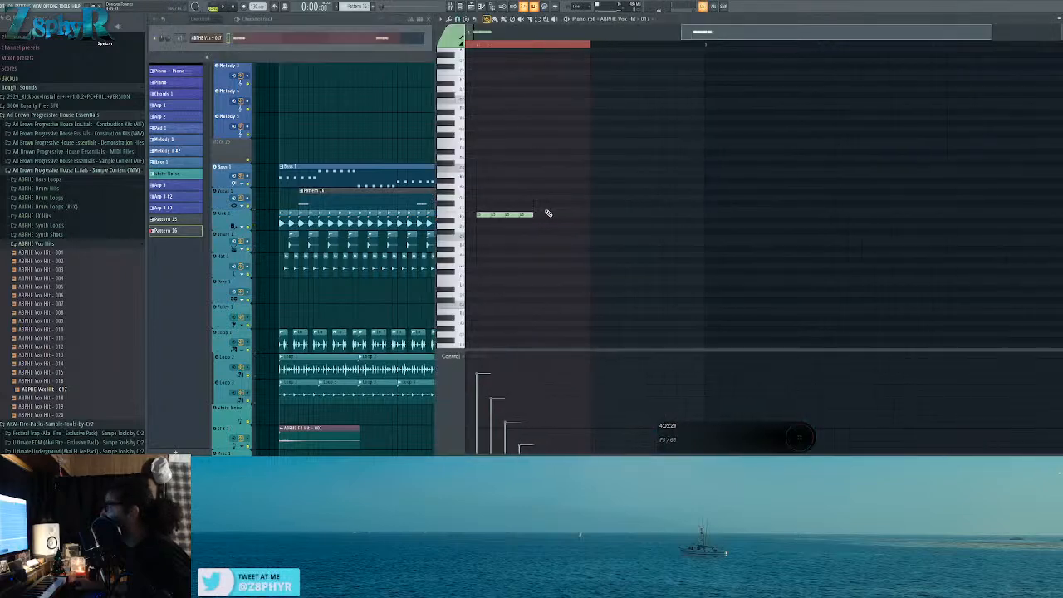
pyautogui.keyDown('ctrl'); pyautogui.moveTo(743, 210); pyautogui.dragTo(255, 237); pyautogui.keyUp('ctrl')
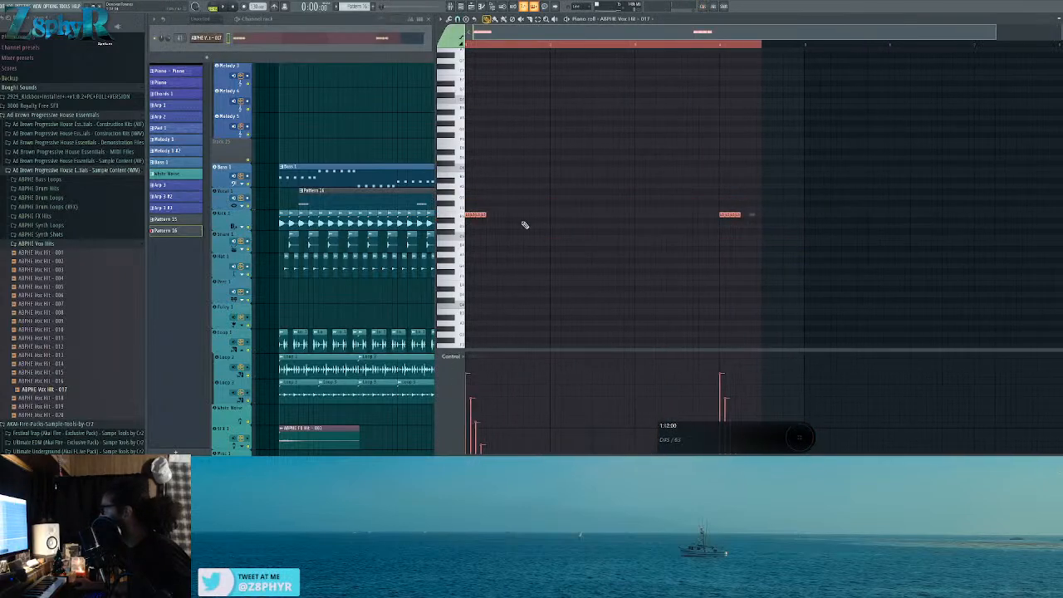
pyautogui.keyDown('shift'); pyautogui.moveTo(481, 215); pyautogui.dragTo(819, 220); pyautogui.keyUp('shift')
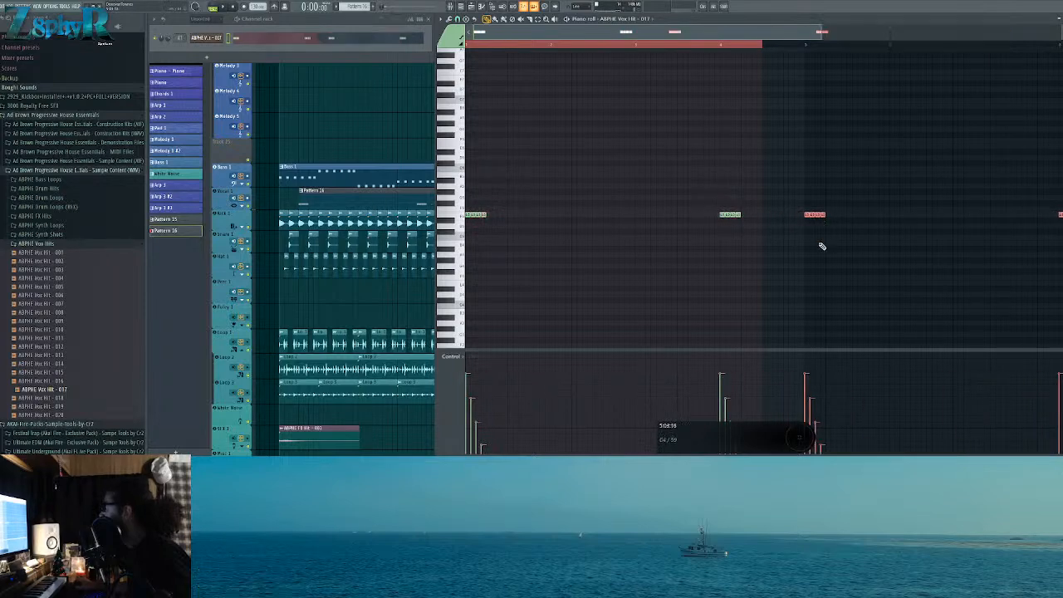
pyautogui.click(330, 128)
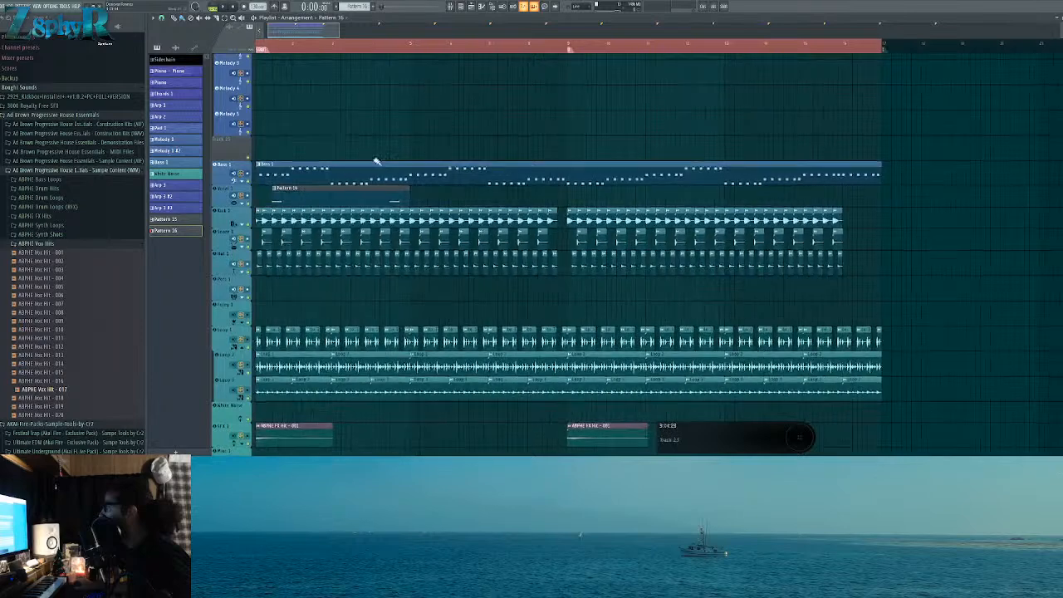
pyautogui.moveTo(424, 191); pyautogui.dragTo(567, 197)
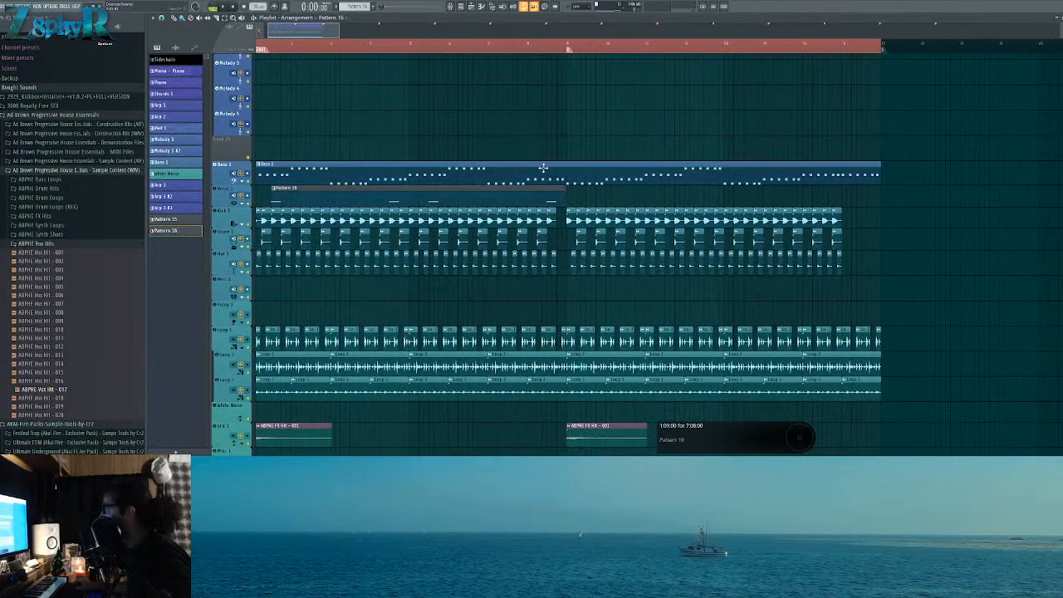
# Step: Lower the four-note group at the pattern's bar 5 from E5 to A4 and play the arrangement
pyautogui.doubleClick(397, 199)
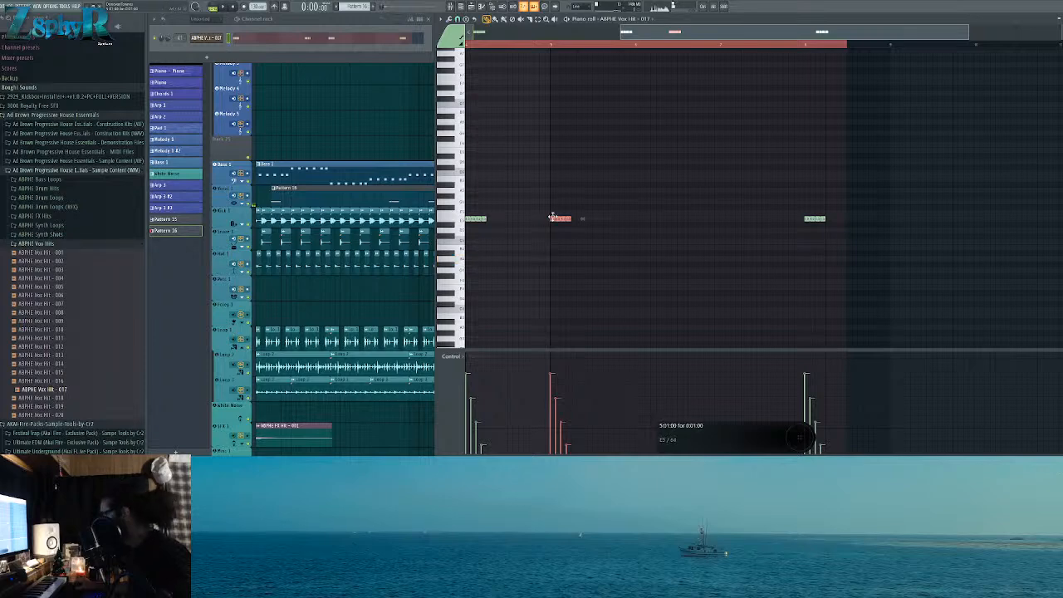
pyautogui.moveTo(552, 216); pyautogui.dragTo(553, 228)
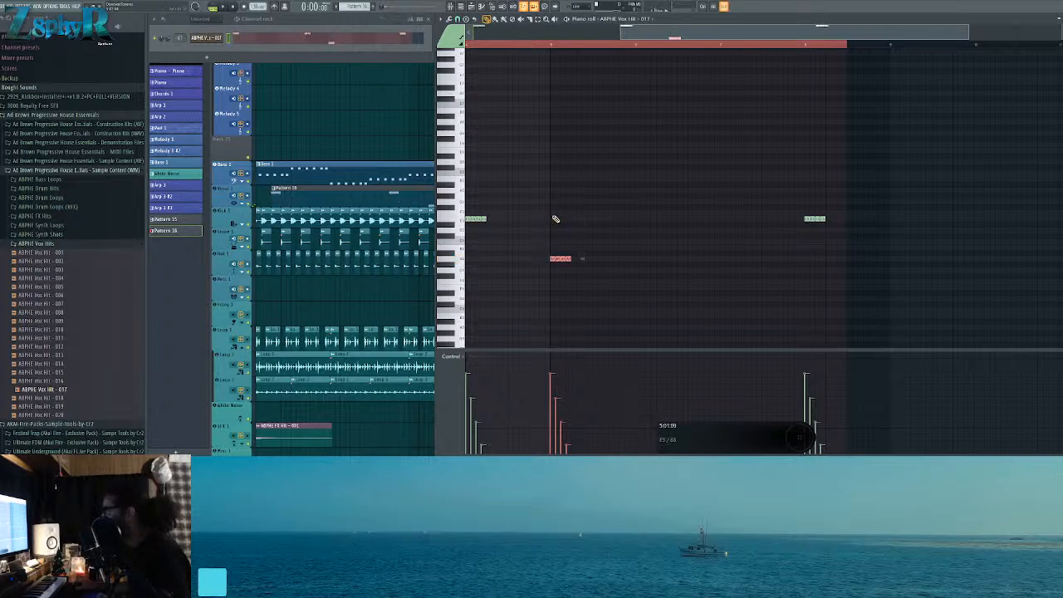
pyautogui.keyDown('ctrl'); pyautogui.click(622, 213); pyautogui.keyUp('ctrl')
pyautogui.press('space')
pyautogui.keyDown('ctrl'); pyautogui.click(369, 124); pyautogui.keyUp('ctrl')
pyautogui.moveTo(375, 124); pyautogui.dragTo(591, 177)
pyautogui.keyDown('ctrl'); pyautogui.click(590, 177); pyautogui.keyUp('ctrl')
pyautogui.moveTo(623, 221); pyautogui.dragTo(415, 196)
pyautogui.keyDown('ctrl'); pyautogui.click(373, 131); pyautogui.keyUp('ctrl')
pyautogui.keyDown('ctrl'); pyautogui.moveTo(373, 132); pyautogui.dragTo(387, 158); pyautogui.keyUp('ctrl')
pyautogui.keyDown('ctrl'); pyautogui.moveTo(389, 198); pyautogui.dragTo(316, 206); pyautogui.keyUp('ctrl')
pyautogui.keyDown('ctrl'); pyautogui.click(380, 150); pyautogui.keyUp('ctrl')
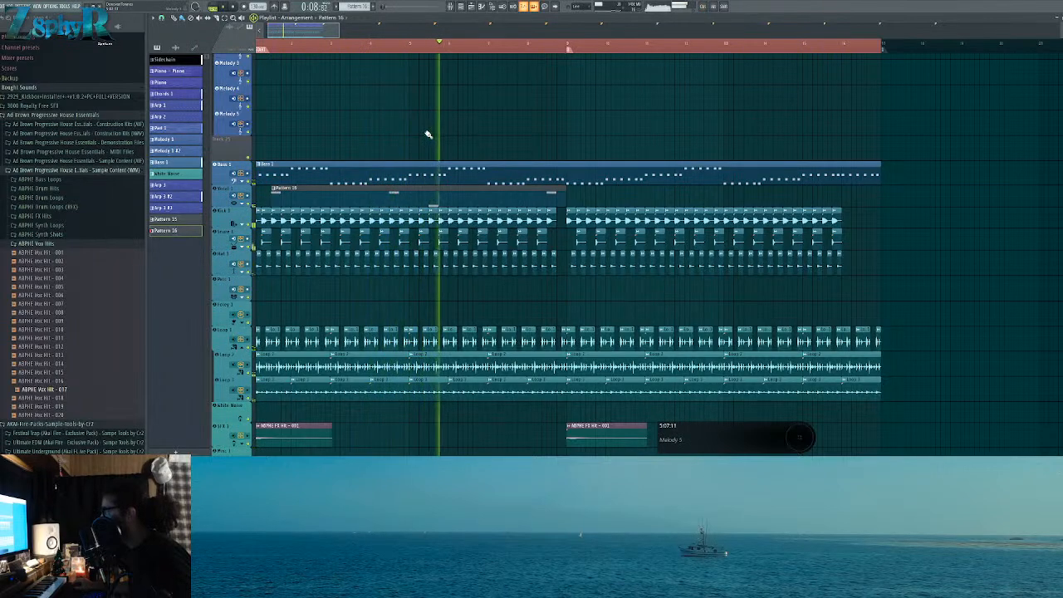
# Step: Copy the last four-note group to the middle of the pattern's bar 6 at B4 and play the arrangement
pyautogui.press('F7')
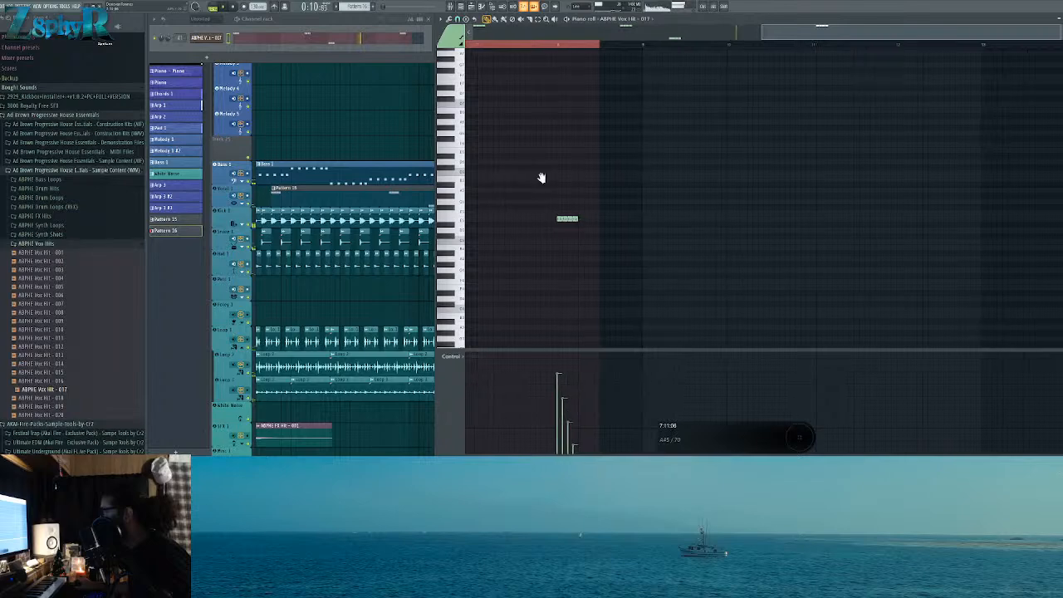
pyautogui.moveTo(528, 182); pyautogui.dragTo(667, 171)
pyautogui.moveTo(736, 202); pyautogui.dragTo(659, 230)
pyautogui.press('space')
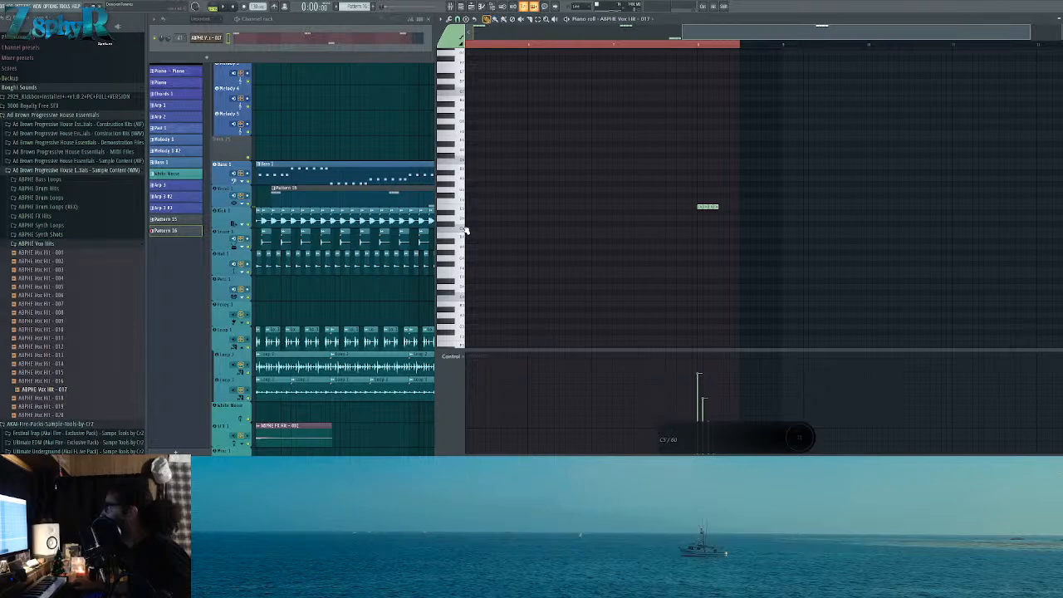
pyautogui.click(702, 206)
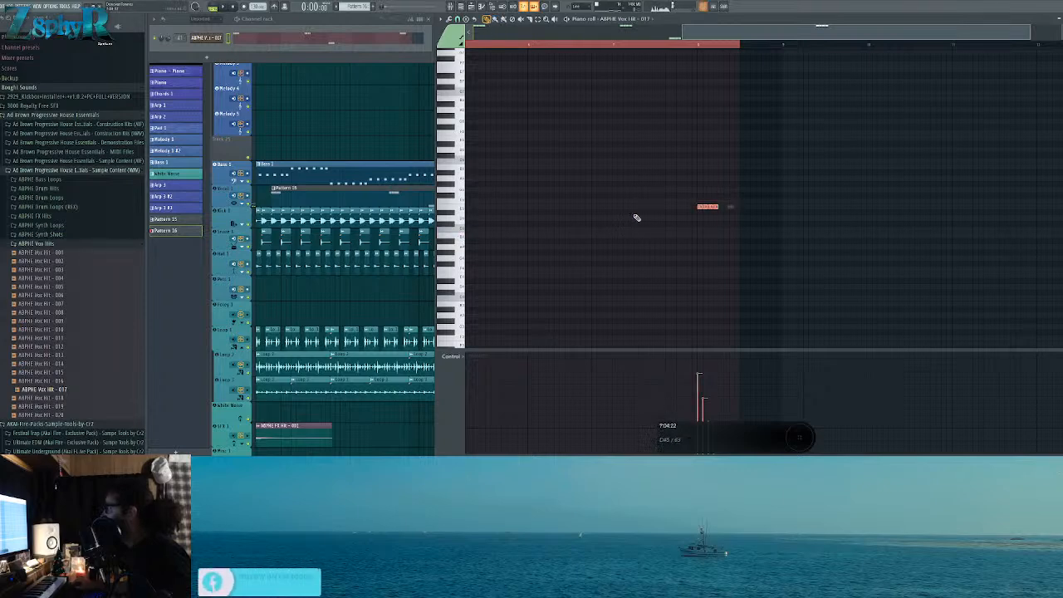
pyautogui.hscroll(-3, 761, 211)
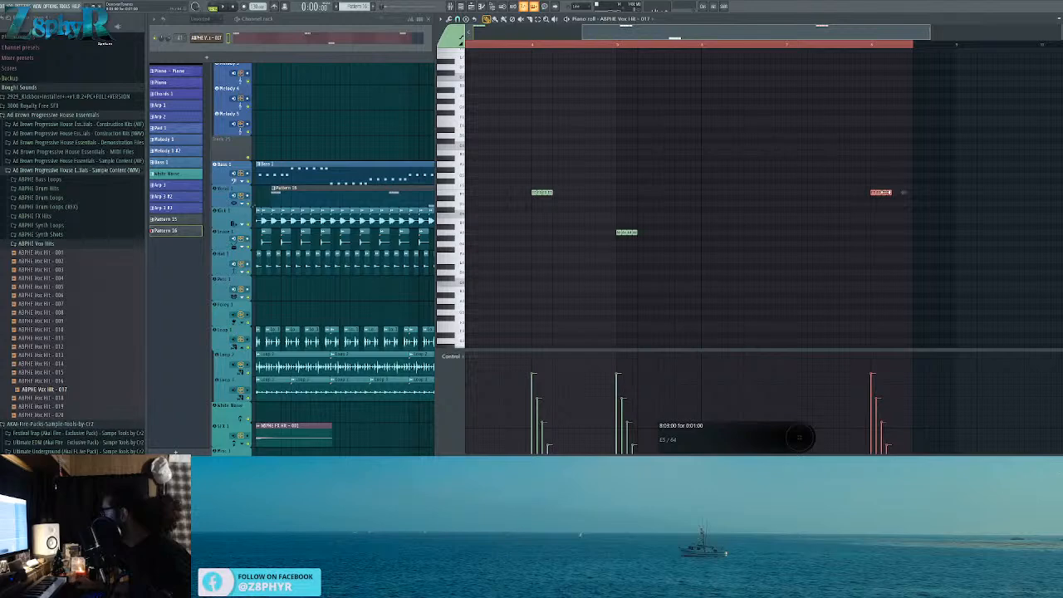
pyautogui.moveTo(882, 192); pyautogui.dragTo(796, 198)
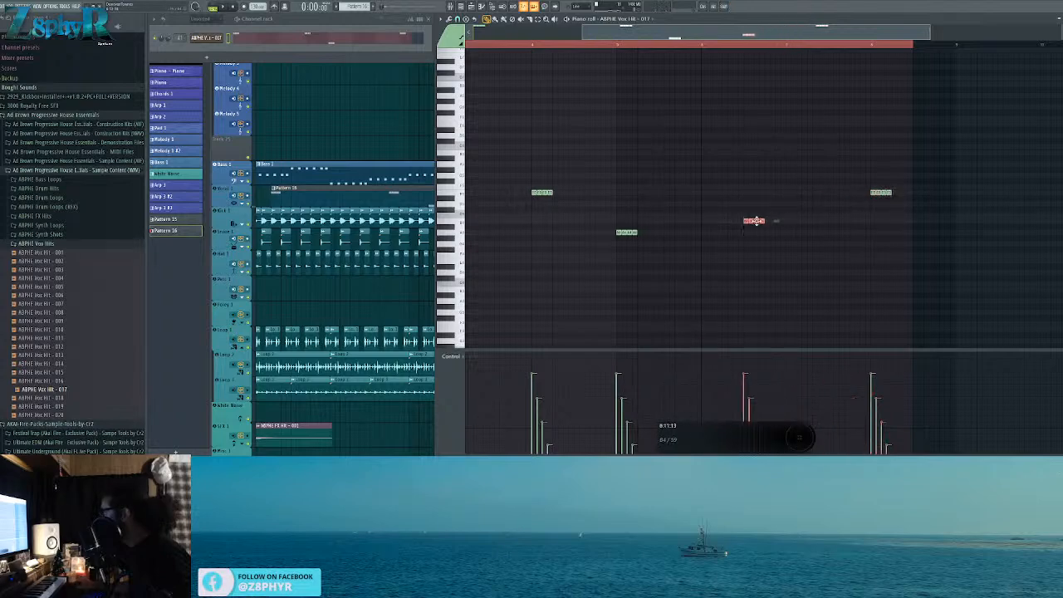
pyautogui.click(308, 94)
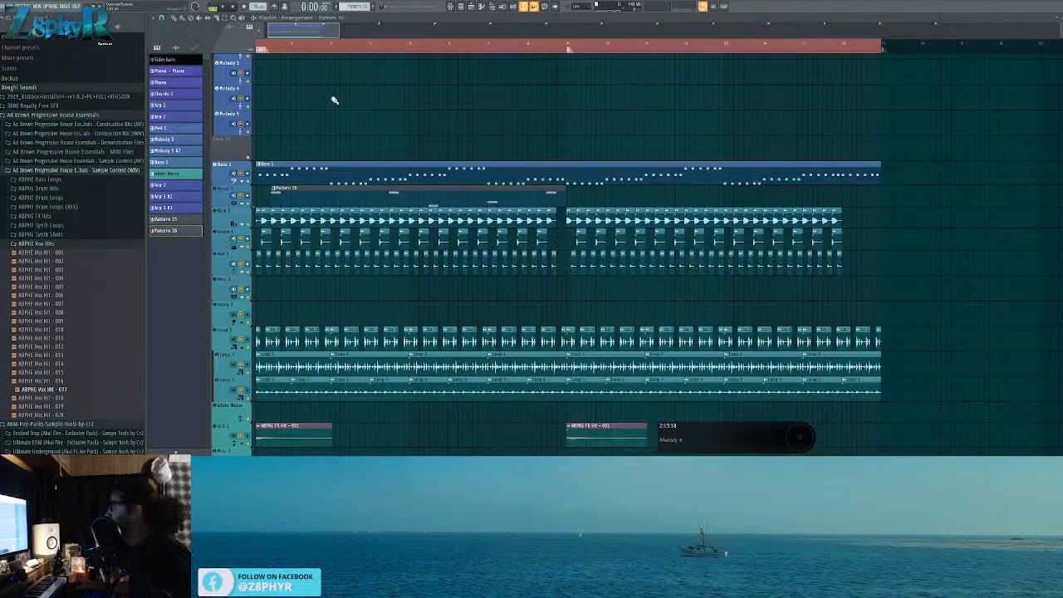
pyautogui.press('space')
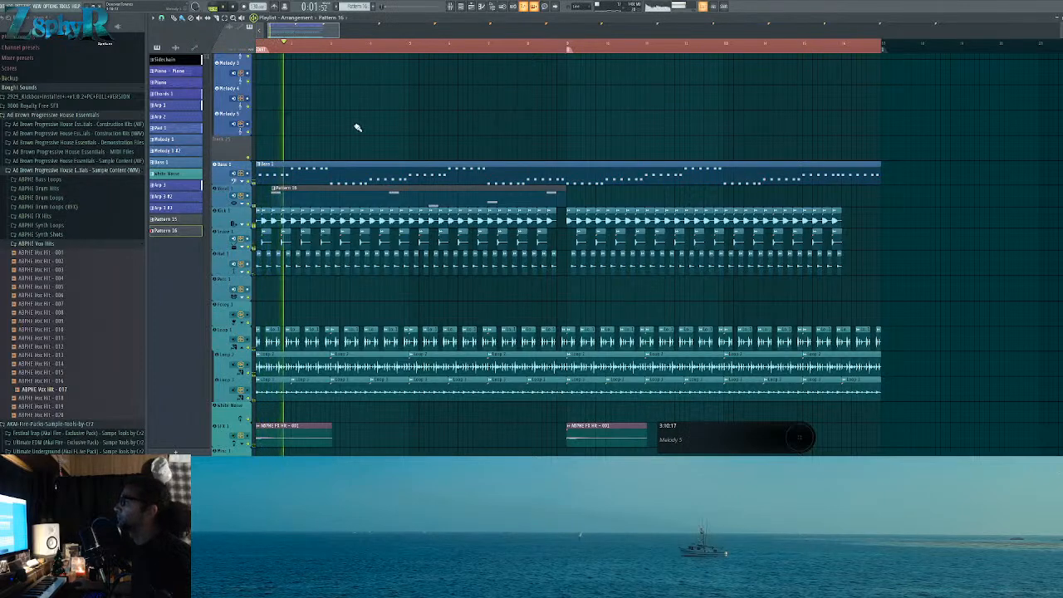
# Step: Shape the Vocal 1 track's EQ during playback with a steep low cut and a gentle boost in the upper frequencies
pyautogui.doubleClick(311, 195)
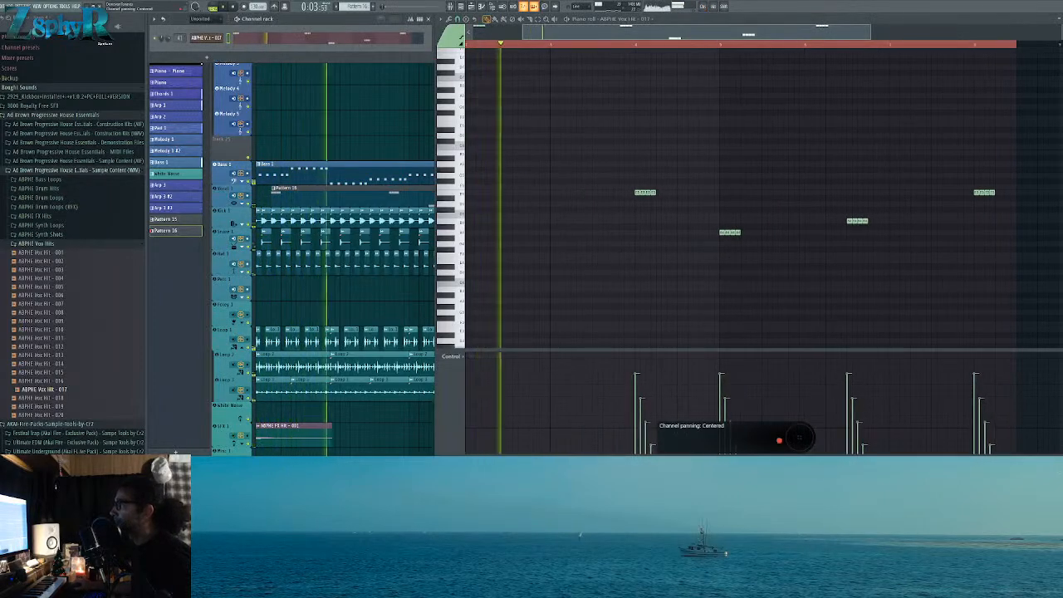
pyautogui.press('F9')
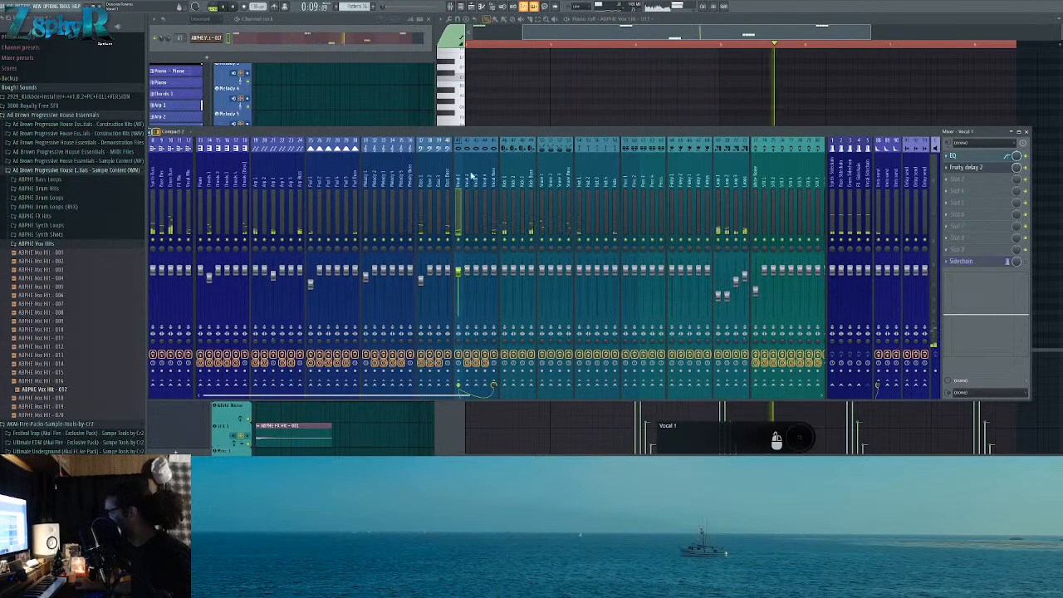
pyautogui.click(955, 155)
pyautogui.moveTo(349, 194); pyautogui.dragTo(393, 190)
pyautogui.moveTo(231, 194); pyautogui.dragTo(306, 193)
pyautogui.moveTo(349, 192); pyautogui.dragTo(393, 193)
pyautogui.moveTo(327, 194); pyautogui.dragTo(322, 195)
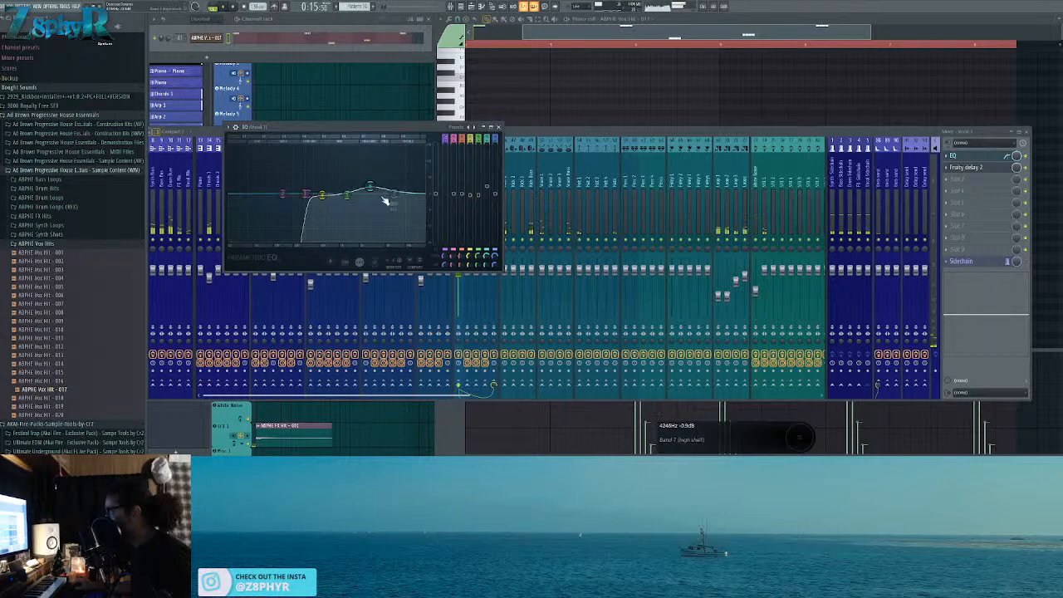
pyautogui.press('F5')
pyautogui.press('space')
# Step: Repeat the vocal clip from the middle of bar 9 to bar 17 and name both clips after the Vocal 1 track
pyautogui.moveTo(595, 207); pyautogui.dragTo(345, 189)
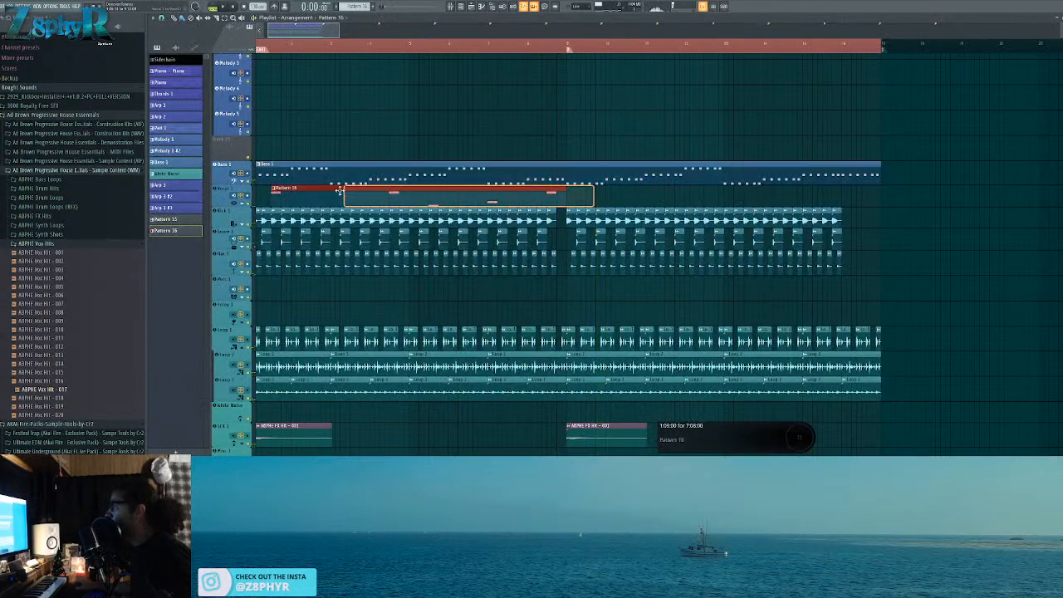
pyautogui.hotkey('ctrl', 'b')
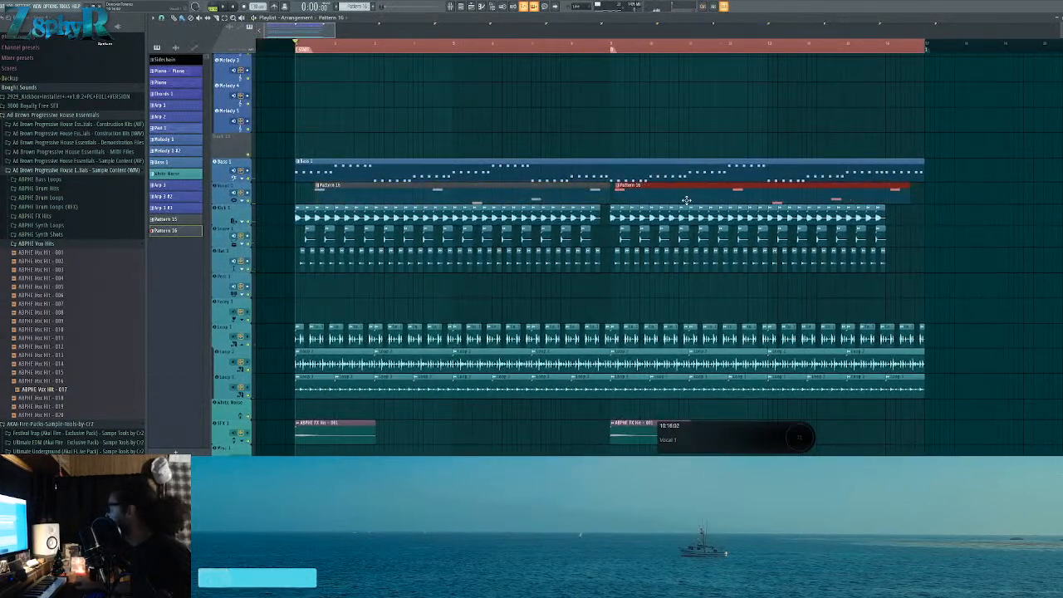
pyautogui.keyDown('ctrl'); pyautogui.click(839, 165); pyautogui.keyUp('ctrl')
pyautogui.keyDown('ctrl'); pyautogui.click(716, 118); pyautogui.keyUp('ctrl')
pyautogui.rightClick(220, 184)
pyautogui.click(236, 217)
# Step: Play the arrangement from the start and look over all the playlist tracks and clips
pyautogui.press('space')
pyautogui.scroll(-3, 445, 122)
pyautogui.scroll(-1, 442, 122)
pyautogui.scroll(-3, 429, 114)
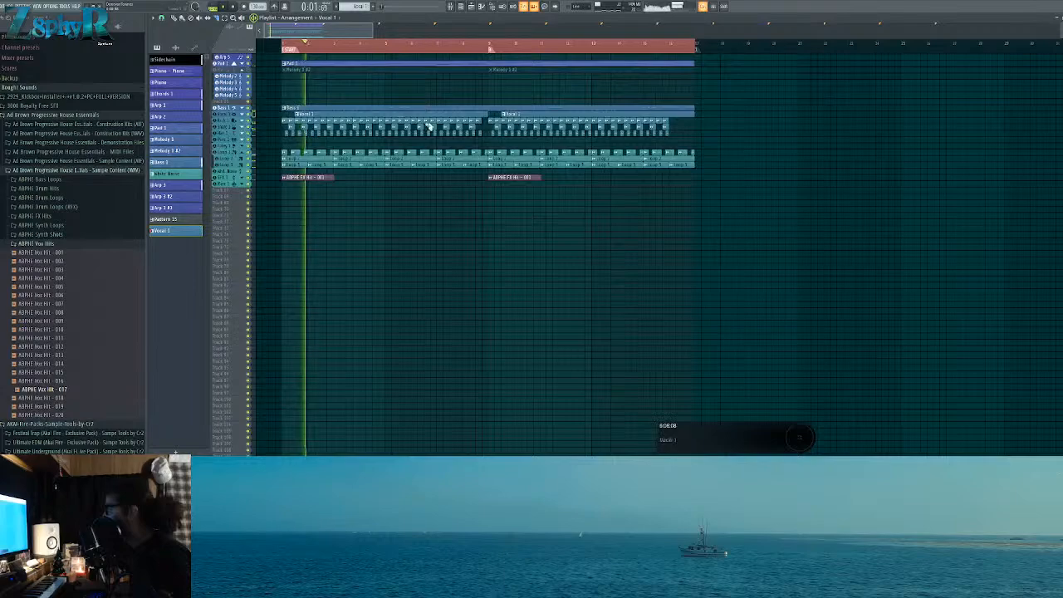
pyautogui.scroll(5, 346, 137)
pyautogui.scroll(2, 348, 119)
pyautogui.scroll(3, 391, 133)
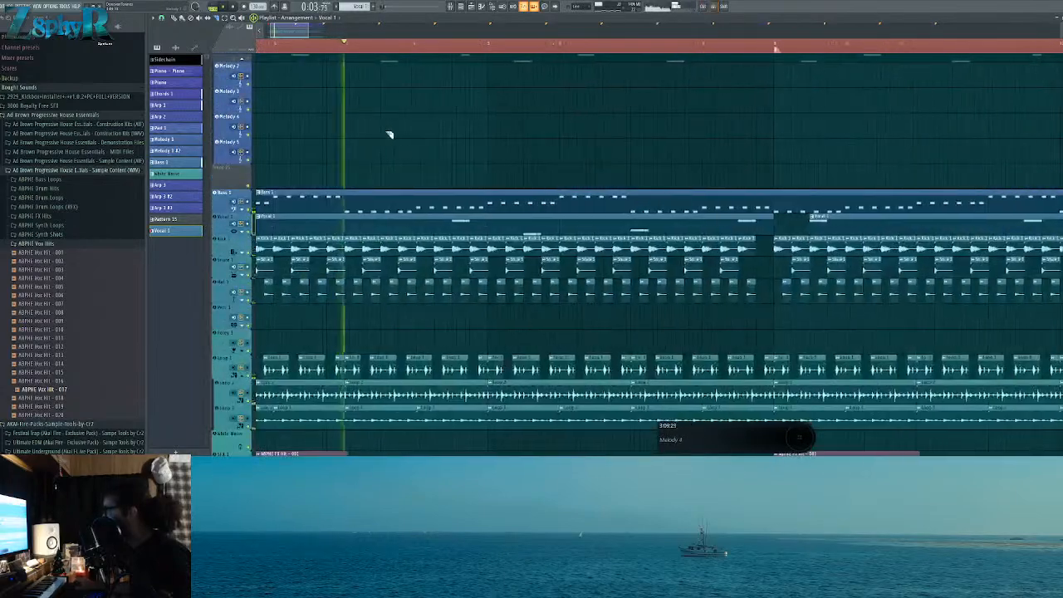
pyautogui.scroll(-1, 416, 138)
pyautogui.scroll(-3, 400, 132)
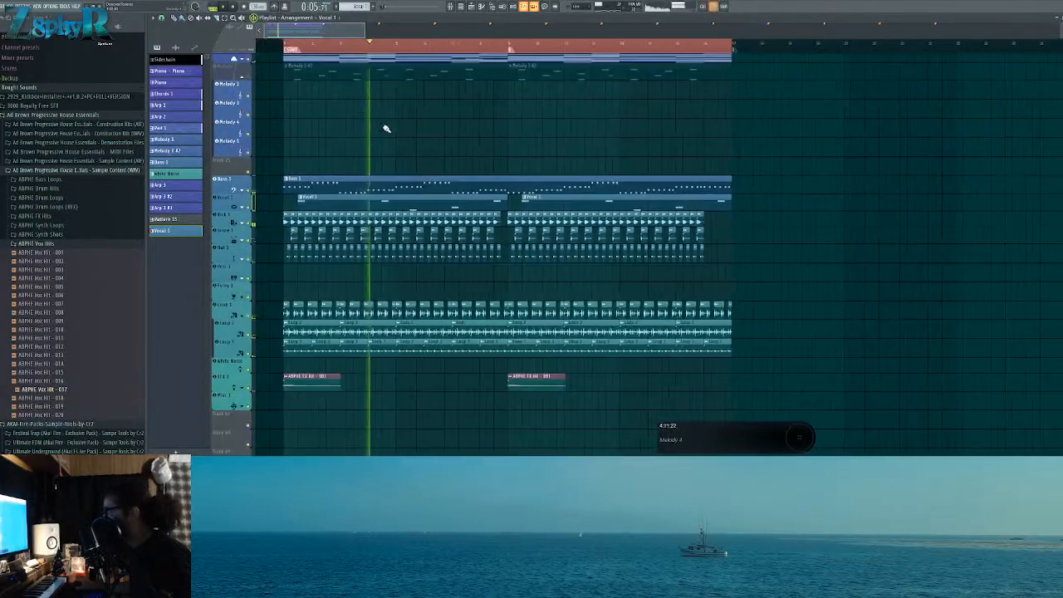
# Step: Stop playback and load Fruity Phaser into the third effect slot of the Vocal 1 mixer track
pyautogui.scroll(1, 408, 136)
pyautogui.scroll(3, 407, 136)
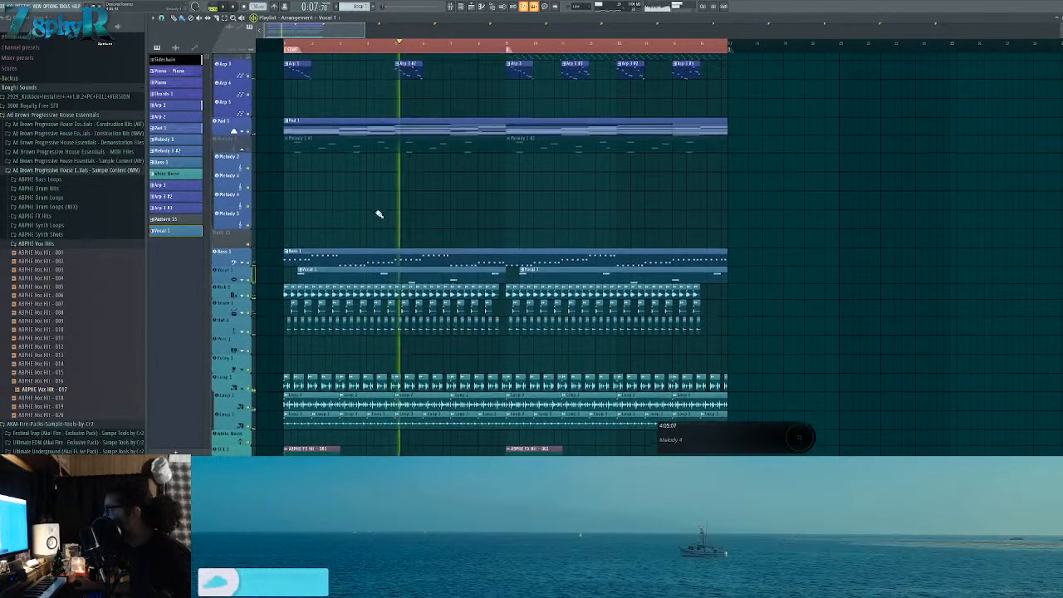
pyautogui.click(481, 7)
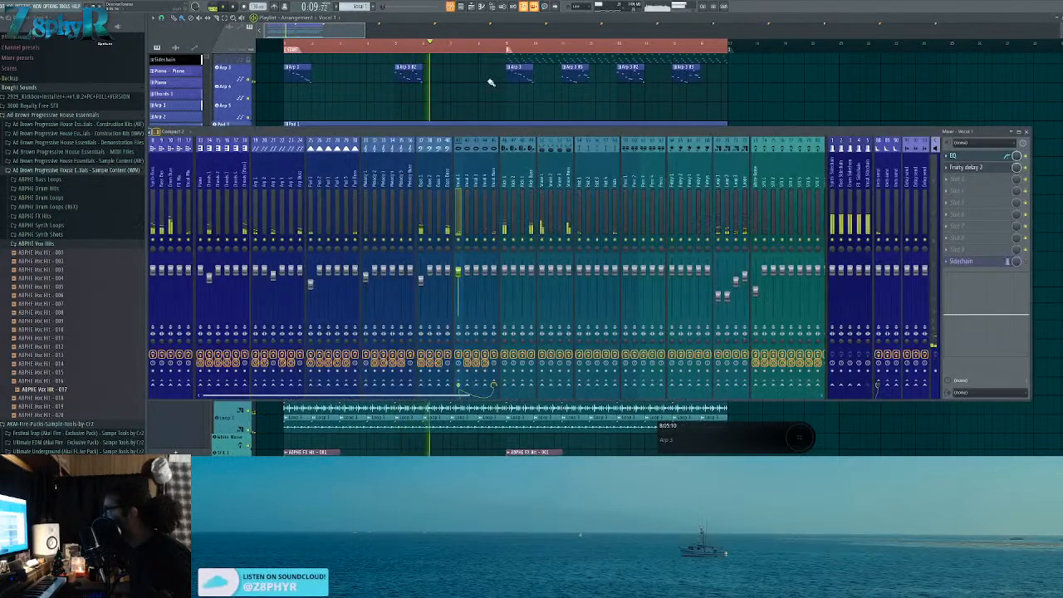
pyautogui.press('space')
pyautogui.click(978, 179)
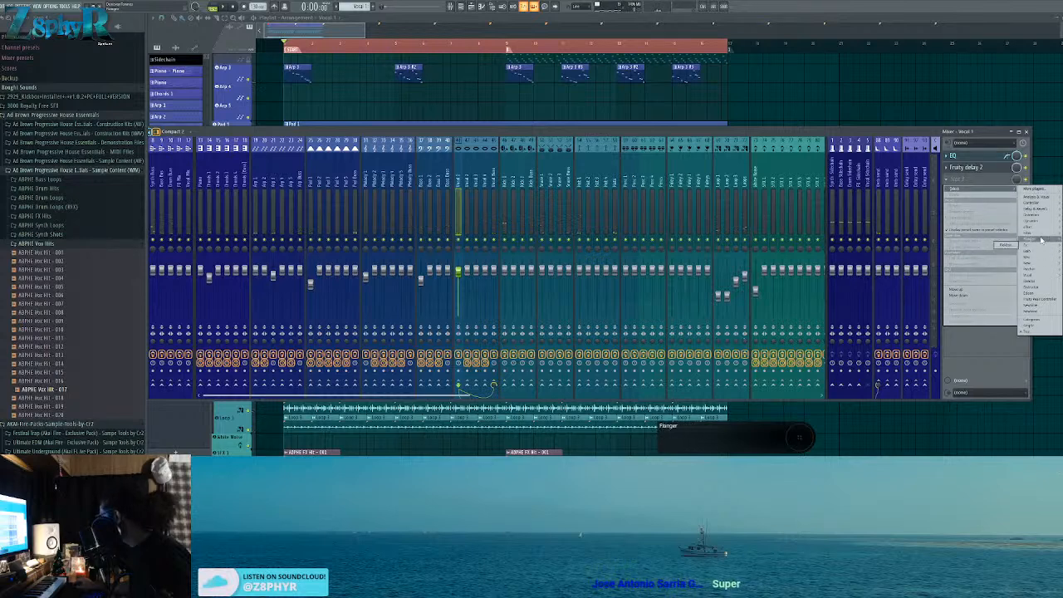
pyautogui.moveTo(1039, 241)
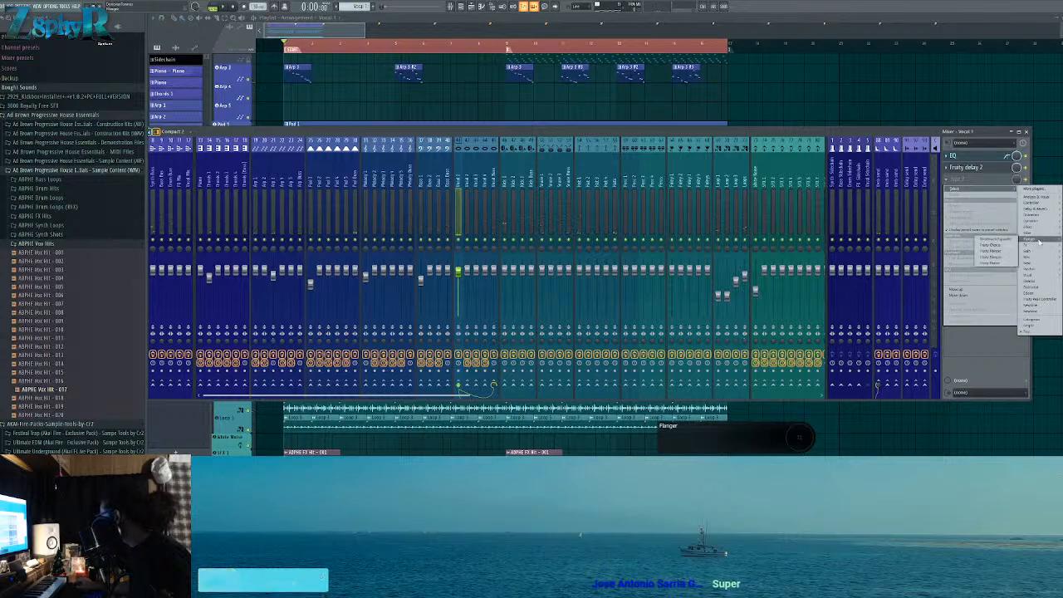
pyautogui.click(1004, 265)
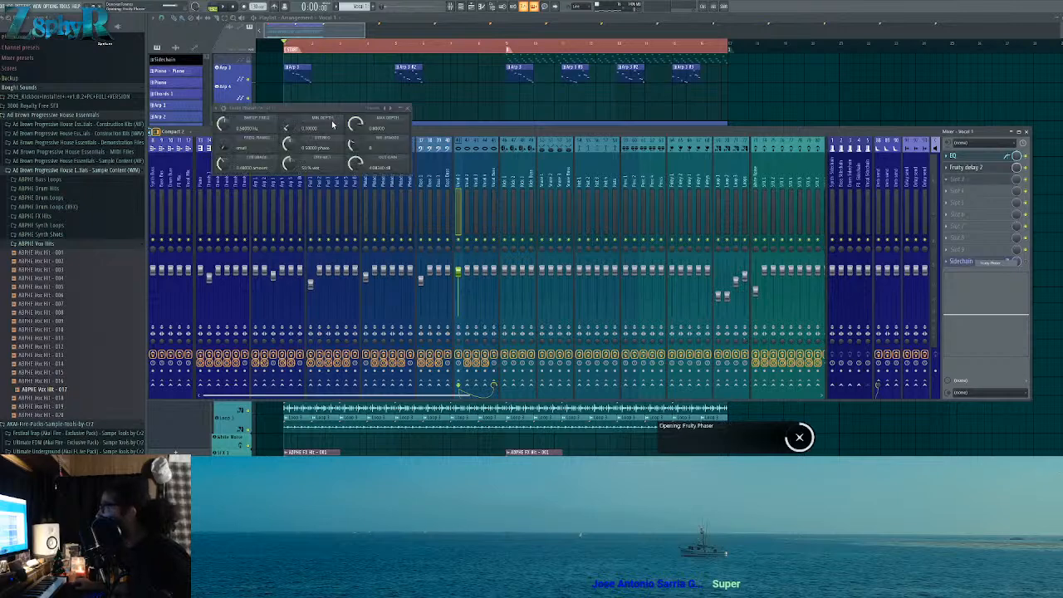
# Step: Check the Fruity Phaser presets on Vocal 1 during playback and set the track's Verb send to 60%
pyautogui.moveTo(384, 118); pyautogui.dragTo(555, 193)
pyautogui.rightClick(550, 178)
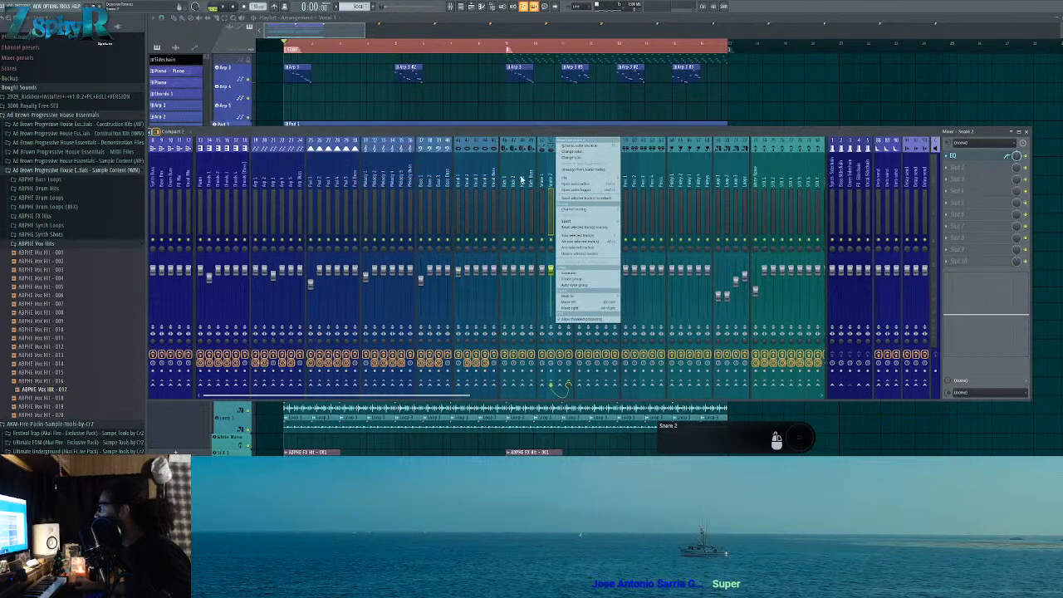
pyautogui.click(455, 178)
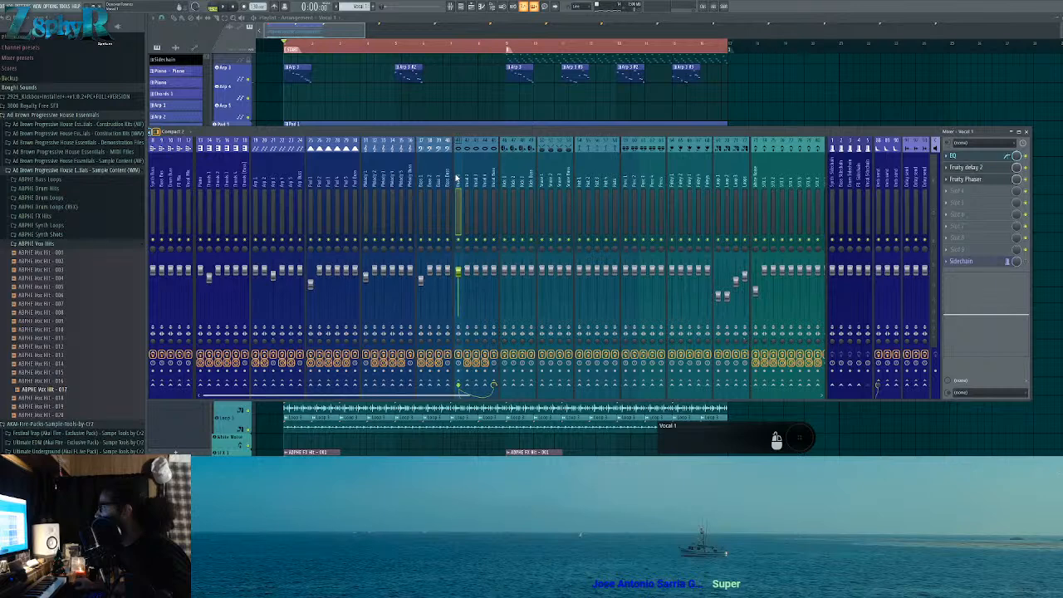
pyautogui.click(983, 181)
pyautogui.press('space')
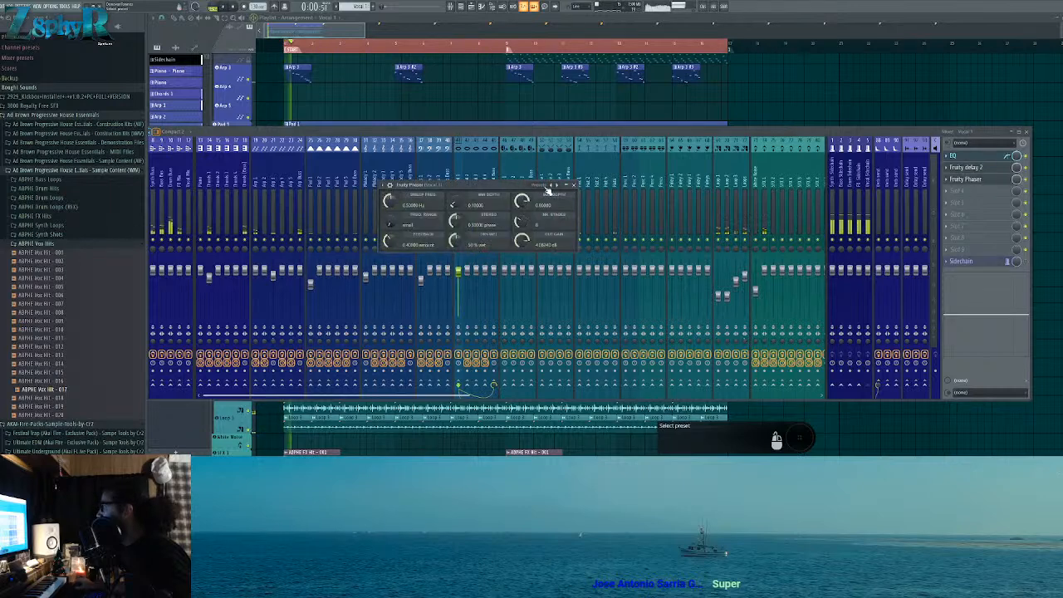
pyautogui.click(552, 184)
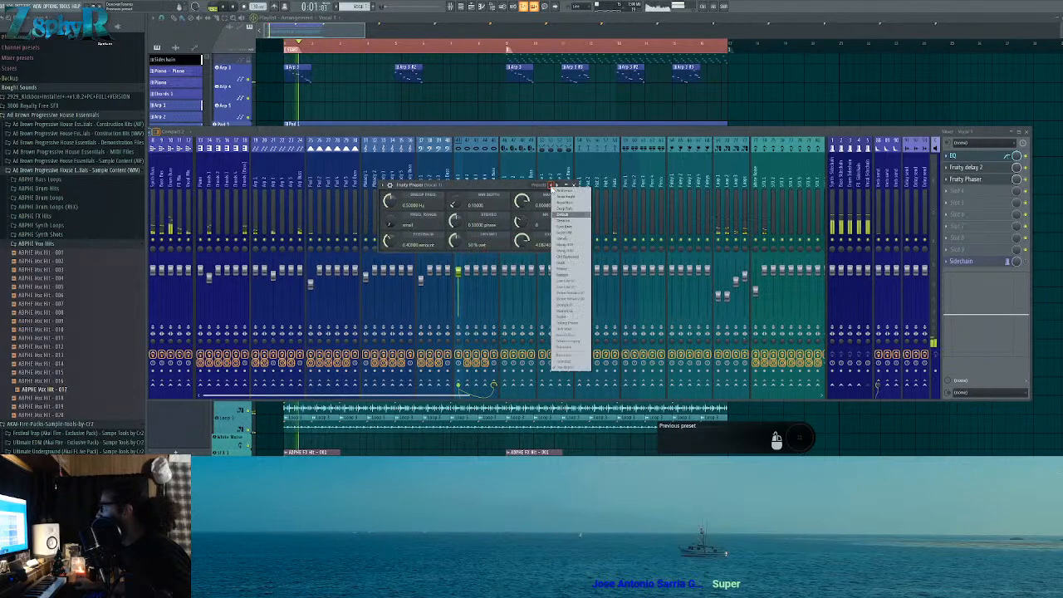
pyautogui.click(506, 178)
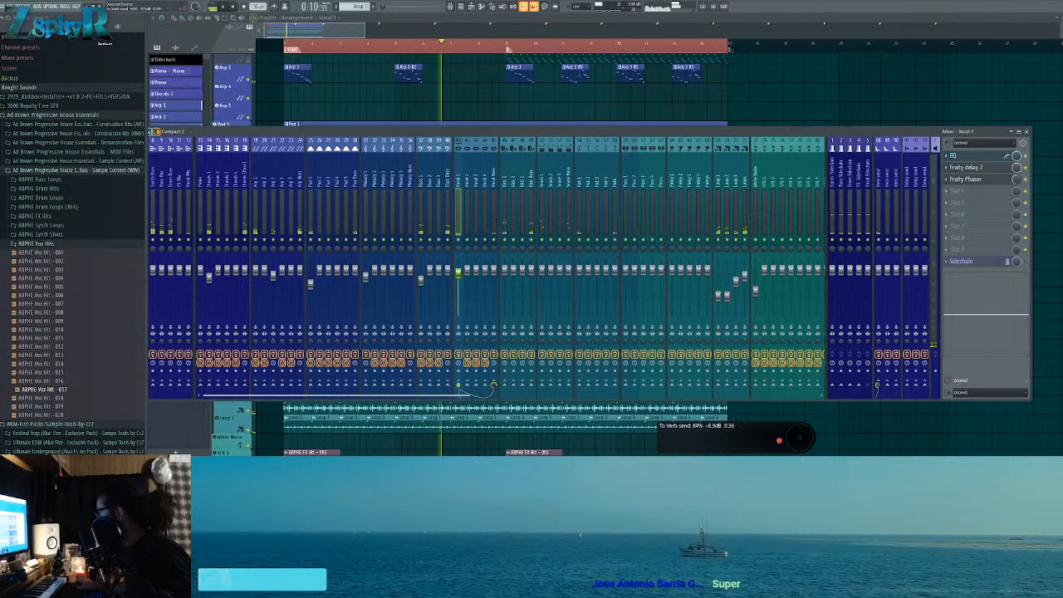
pyautogui.press('space')
pyautogui.press('F9')
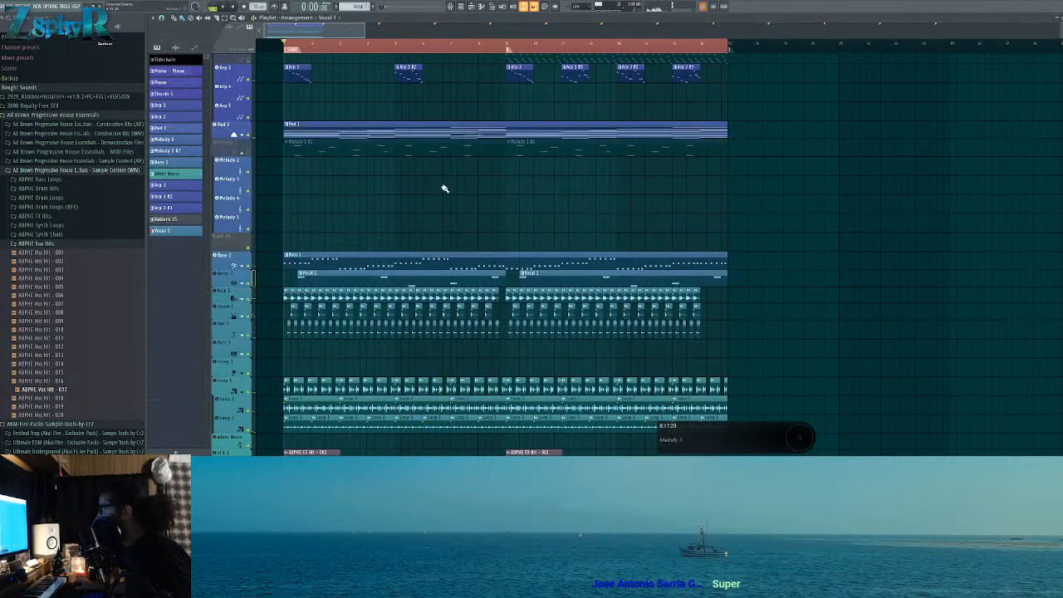
# Step: Open the Vocal 1 clip's notes and play the pattern along with the arrangement
pyautogui.doubleClick(455, 284)
pyautogui.press('space')
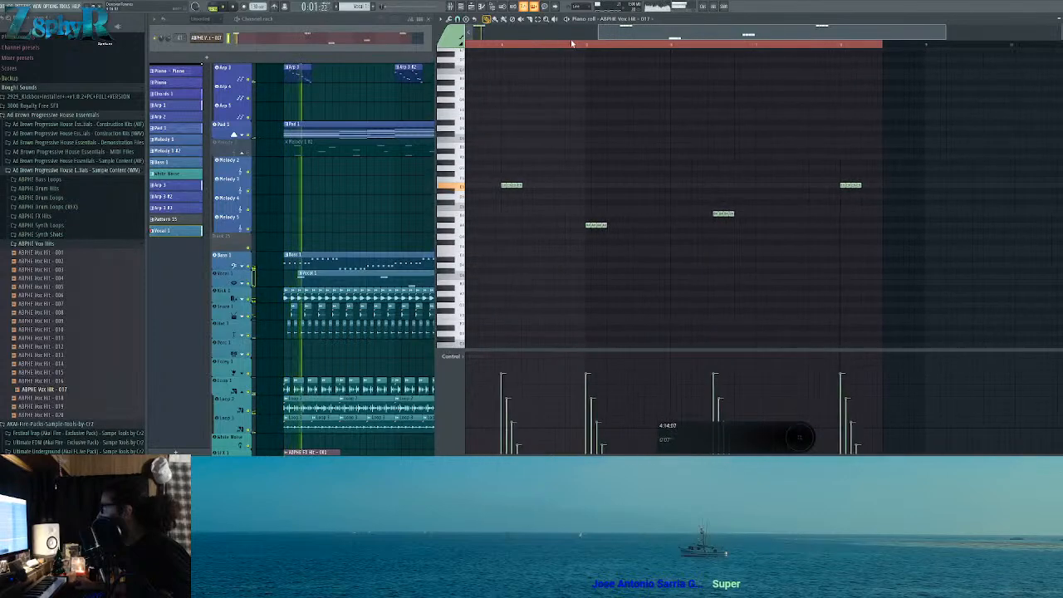
pyautogui.click(586, 48)
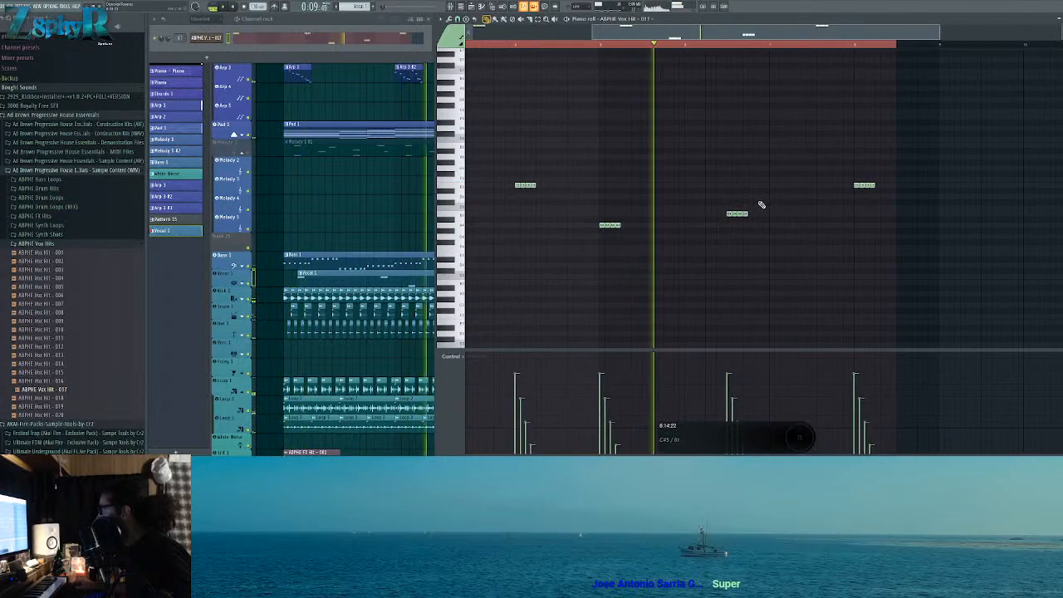
# Step: Try two short D5 notes late in bar 5 of the vocal pattern and listen to them
pyautogui.moveTo(766, 205); pyautogui.dragTo(705, 218)
pyautogui.press('space')
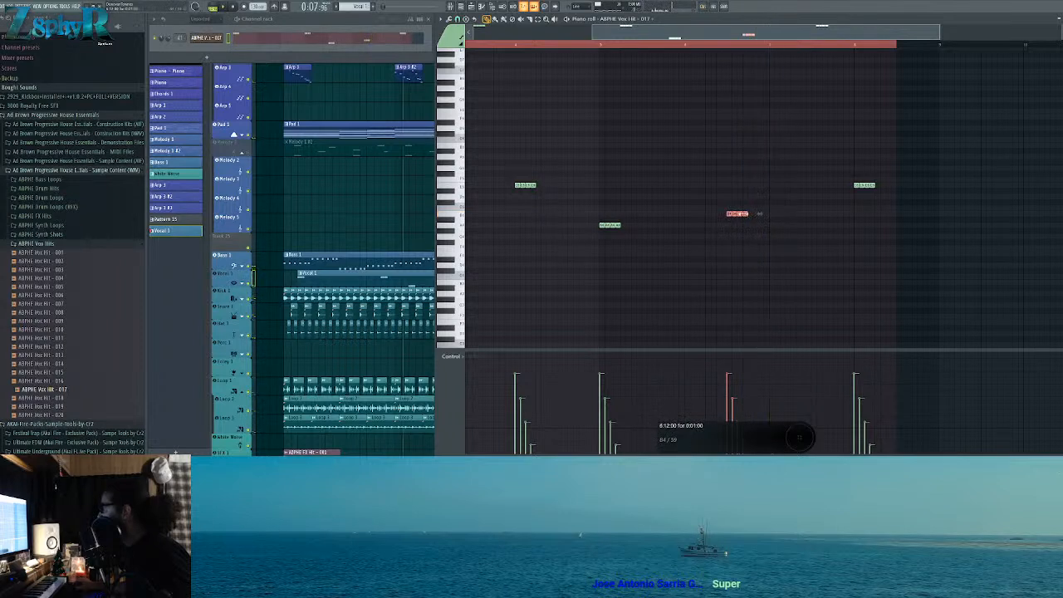
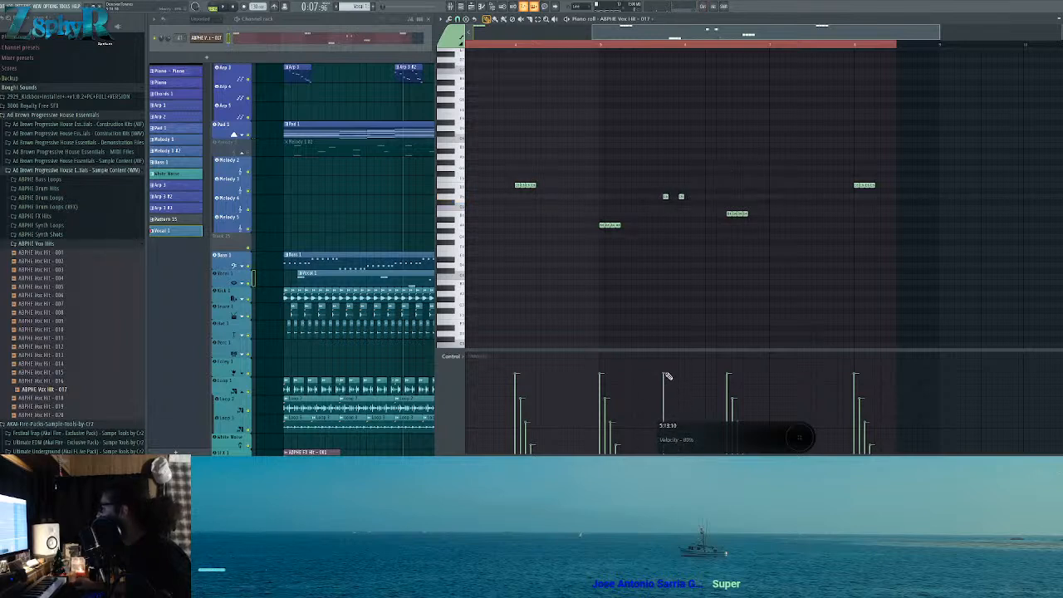
pyautogui.press('space')
pyautogui.moveTo(662, 150); pyautogui.dragTo(818, 234)
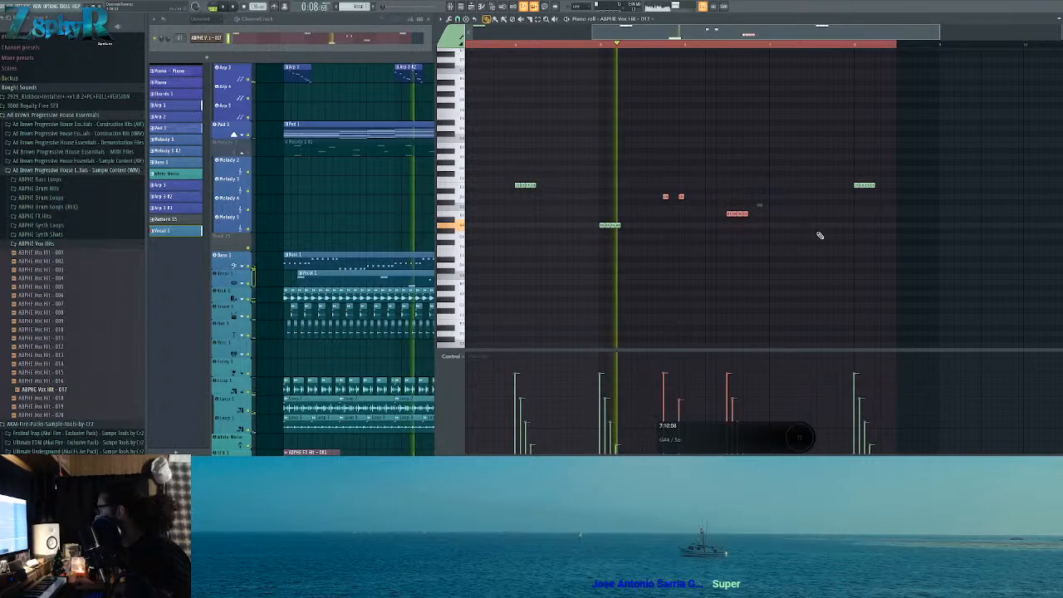
pyautogui.moveTo(638, 147); pyautogui.dragTo(702, 206)
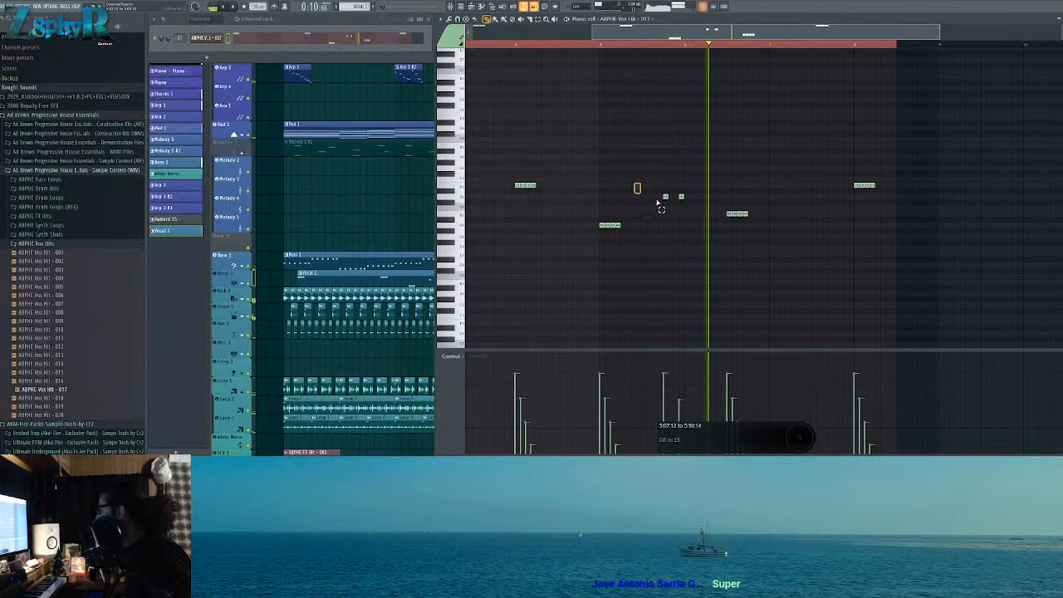
pyautogui.press('Delete')
# Step: Place three short D5 notes in the first beat of bar 6, with a gap after the first and lower velocity on the last two
pyautogui.click(675, 197)
pyautogui.click(686, 197)
pyautogui.rightClick(676, 197)
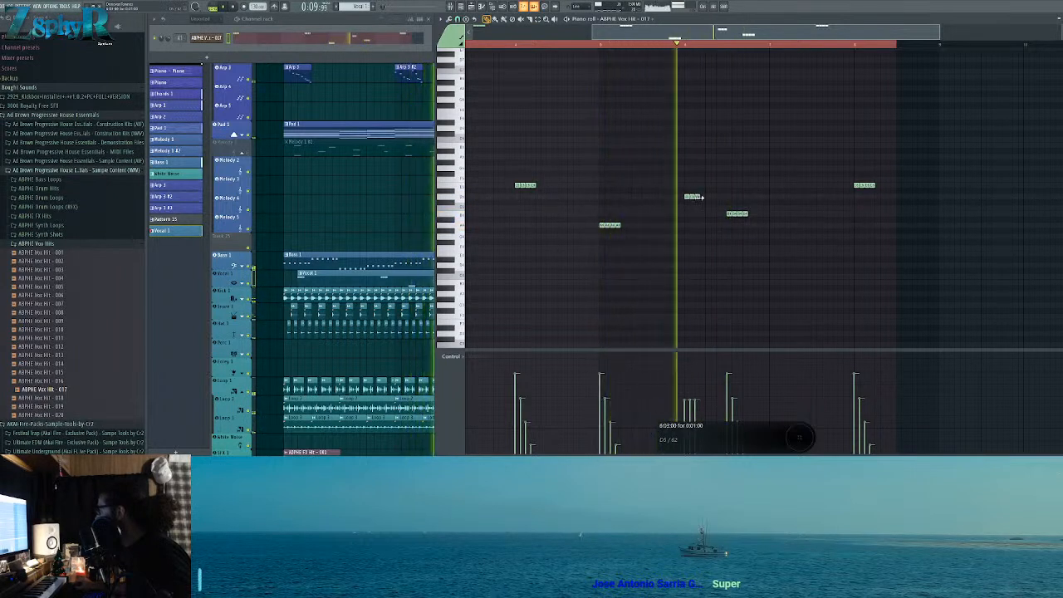
pyautogui.moveTo(685, 379); pyautogui.dragTo(694, 394)
pyautogui.rightClick(692, 198)
pyautogui.click(703, 197)
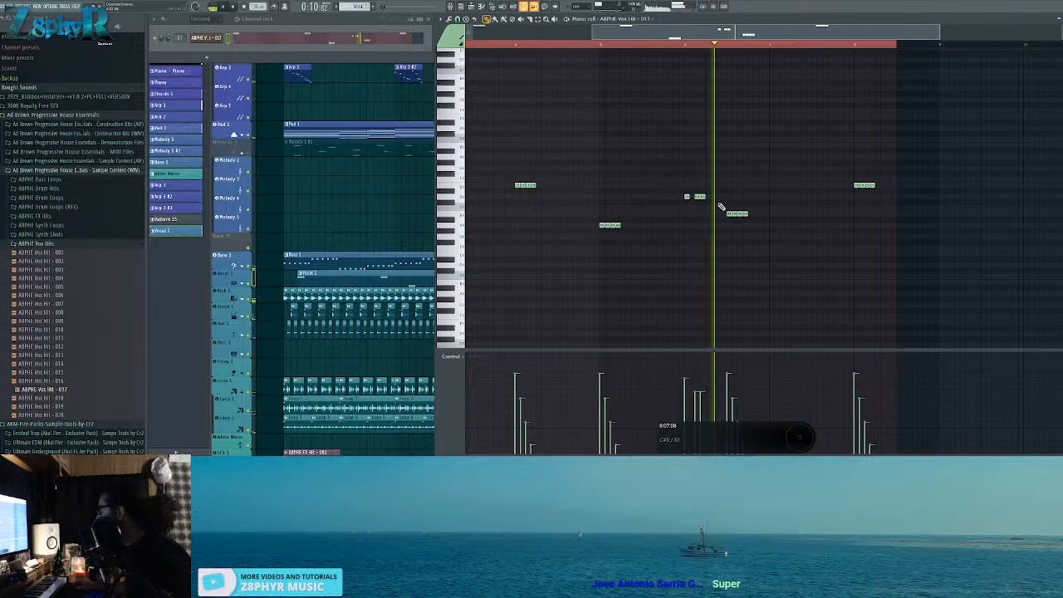
# Step: Listen to the arrangement with the added vocal notes and examine the playlist tracks for parts that still need filling
pyautogui.scroll(-2, 662, 161)
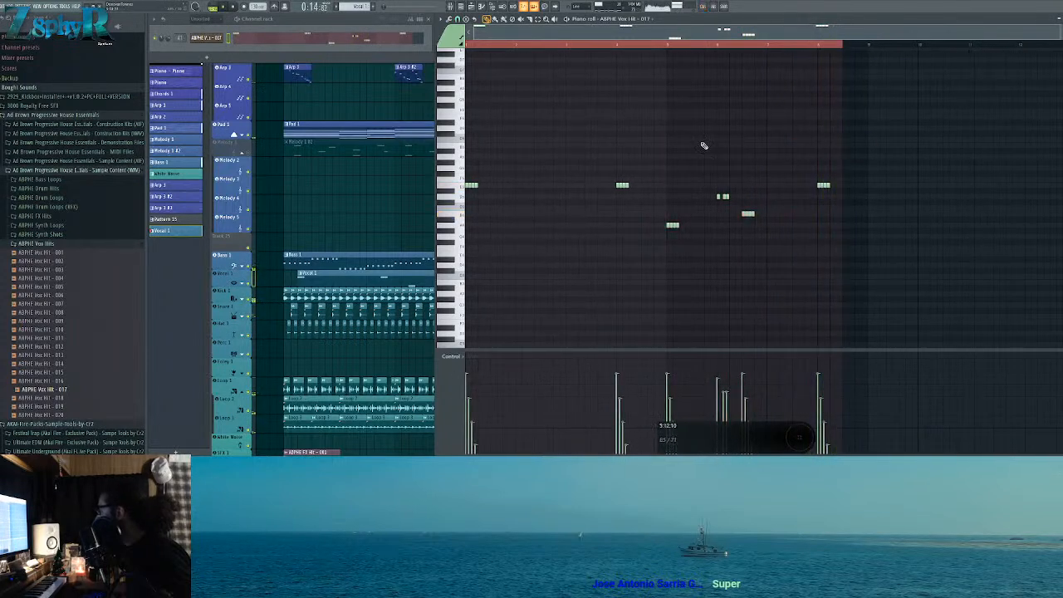
pyautogui.click(387, 109)
pyautogui.scroll(3, 527, 164)
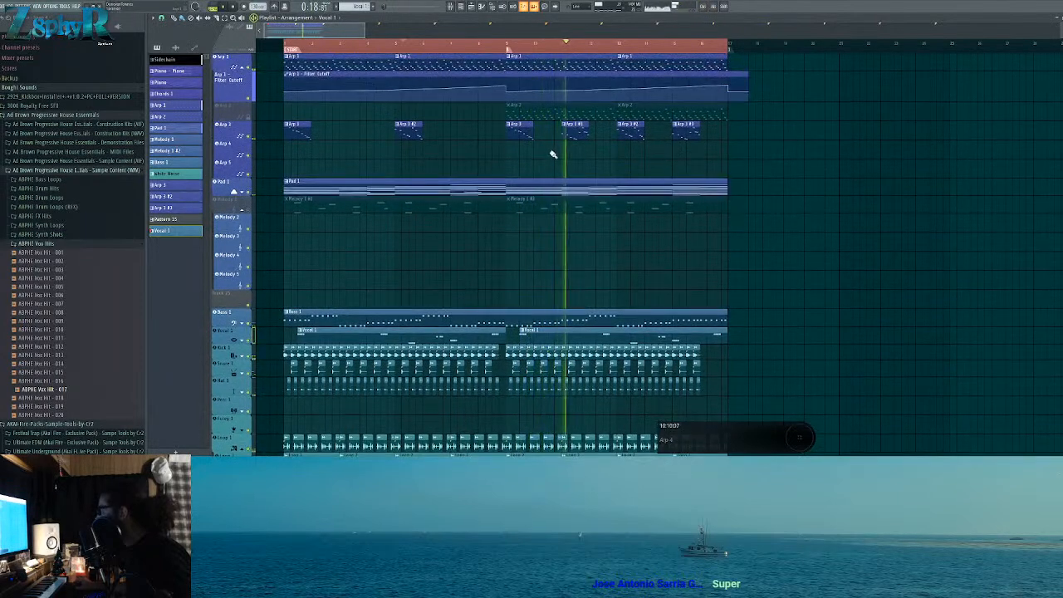
pyautogui.scroll(2, 561, 107)
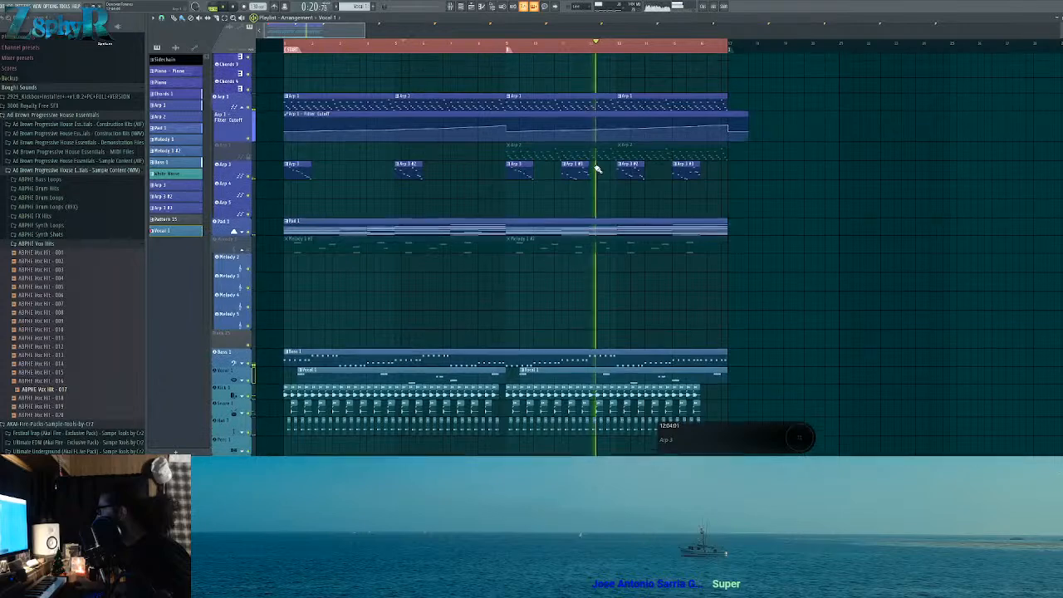
pyautogui.scroll(-4, 681, 214)
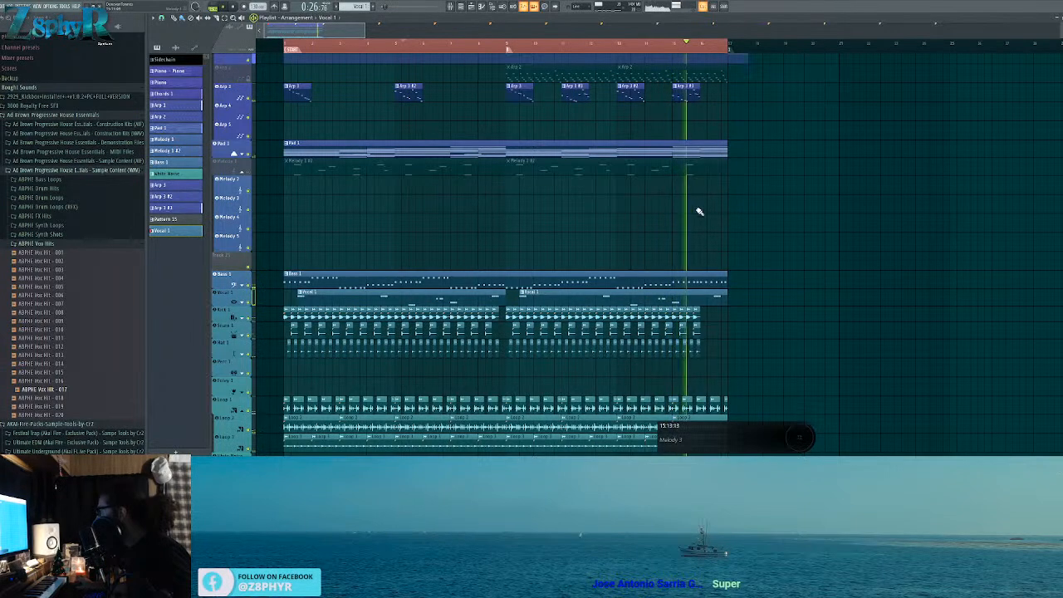
pyautogui.scroll(3, 735, 222)
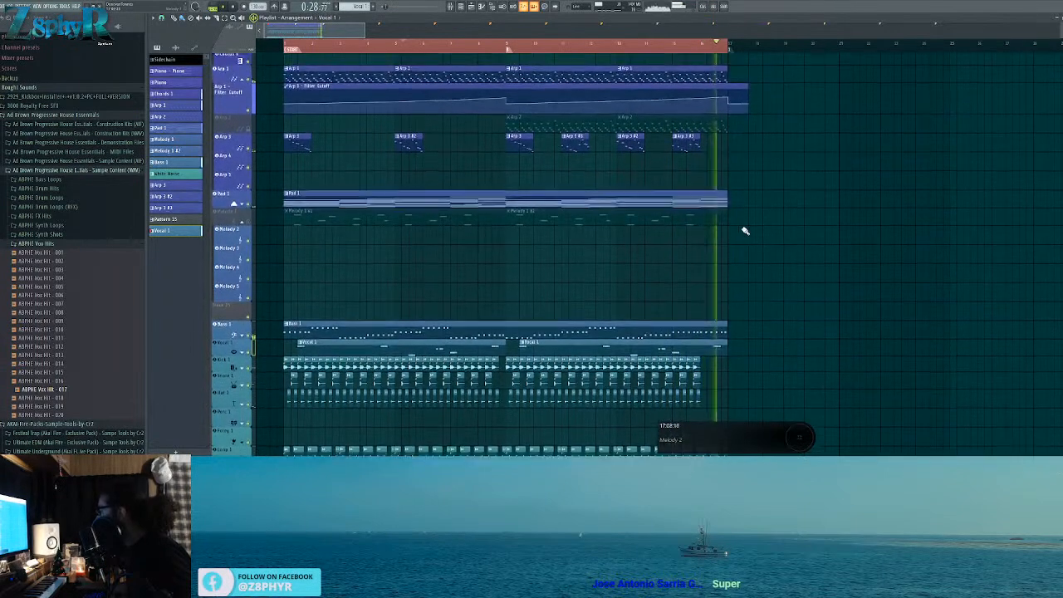
pyautogui.scroll(4, 762, 223)
pyautogui.scroll(-5, 760, 220)
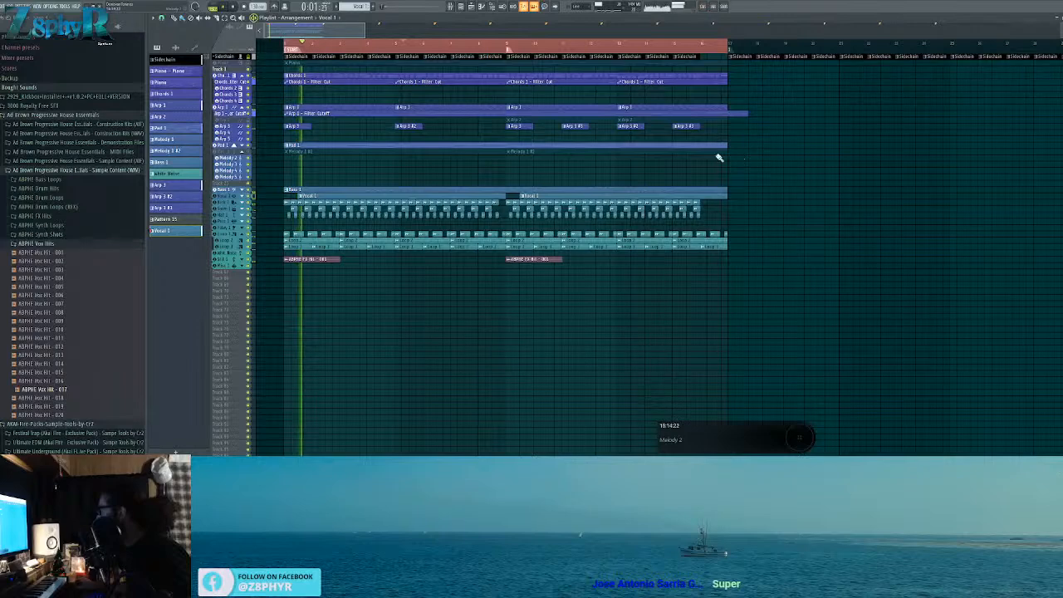
pyautogui.scroll(3, 373, 308)
pyautogui.scroll(2, 327, 247)
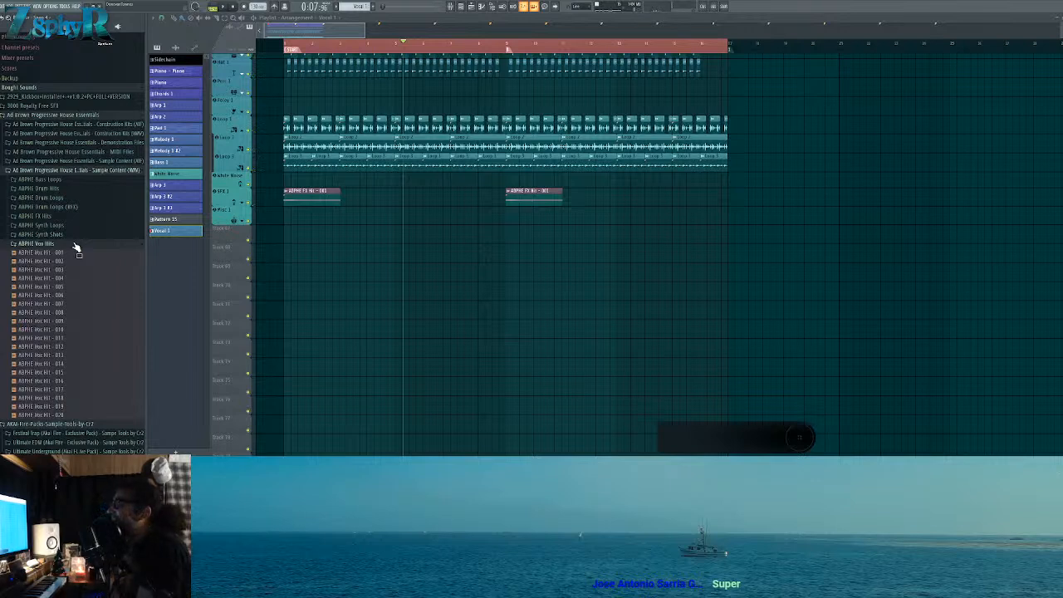
# Step: Close the ABPHE Vox Hits folder and look through the samples in the ABPHE FX Hits folder
pyautogui.click(43, 243)
pyautogui.click(76, 217)
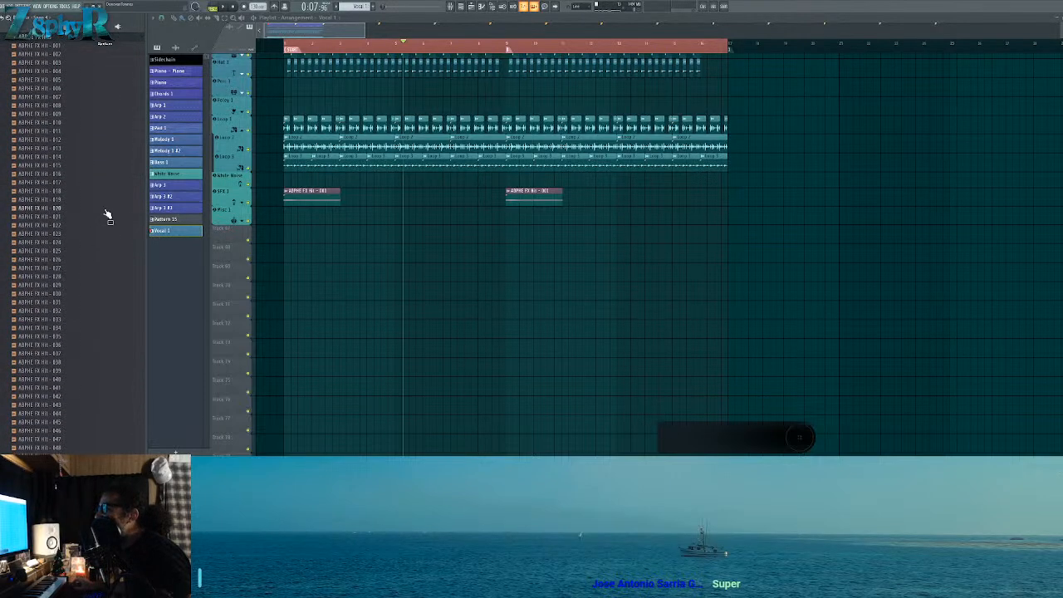
pyautogui.scroll(7, 81, 237)
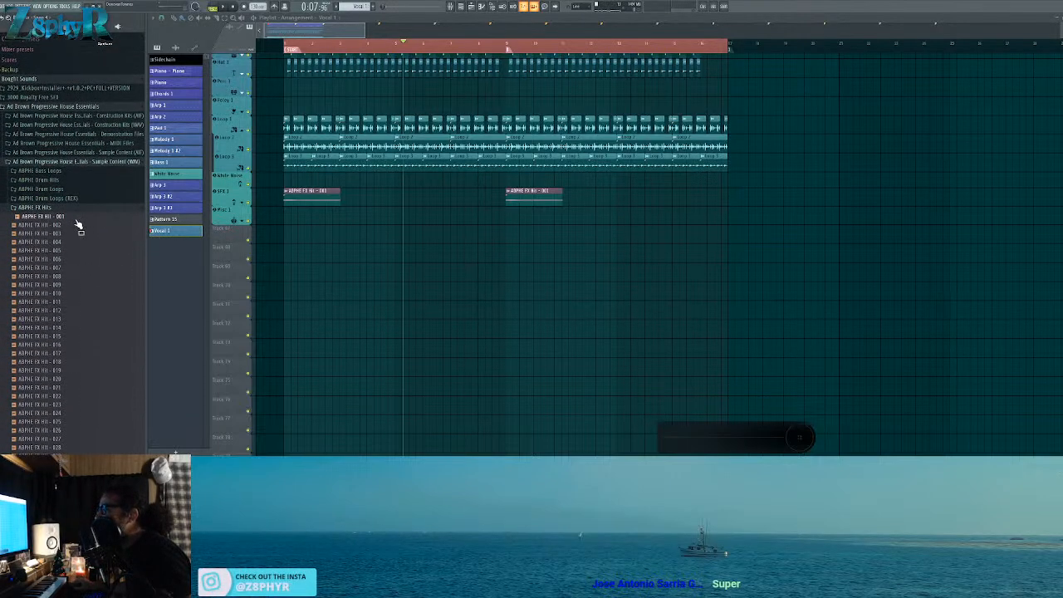
pyautogui.click(87, 207)
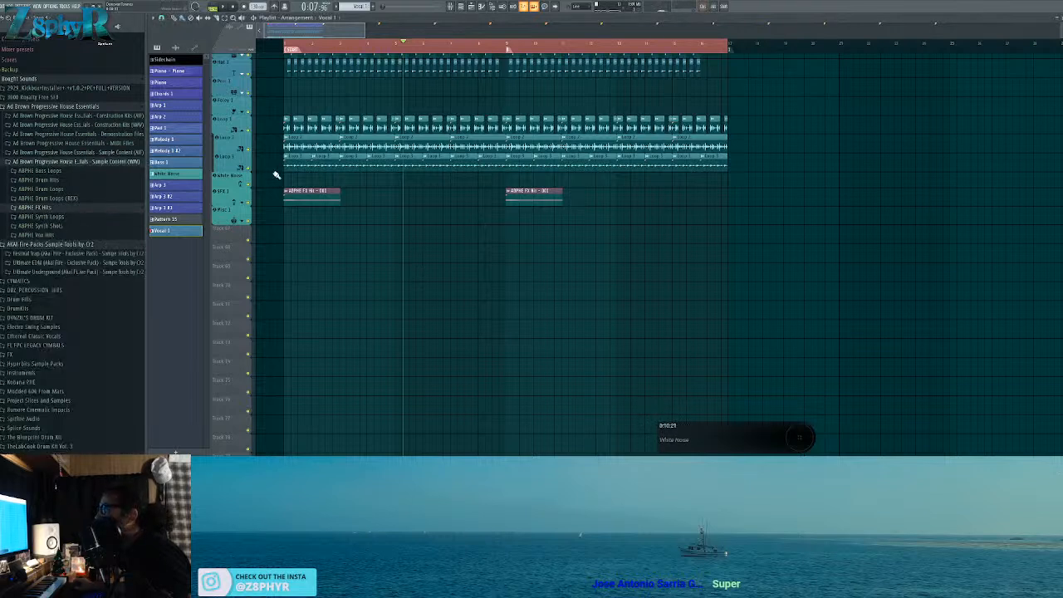
# Step: Place a White Noise pattern clip over bars 7 and 8 on the White Noise track and another starting at bar 13
pyautogui.click(379, 10)
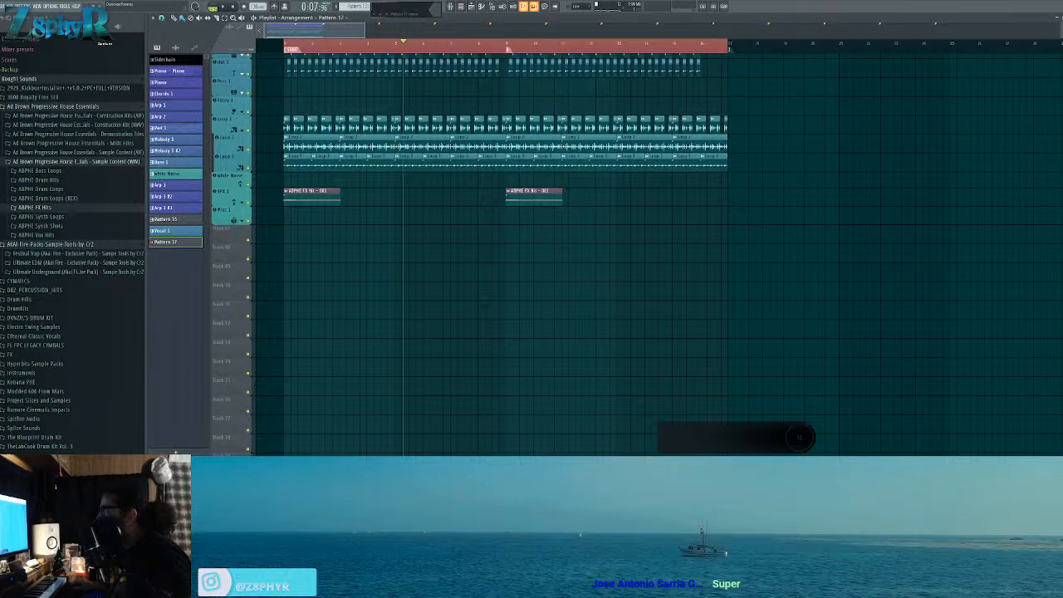
pyautogui.click(356, 6)
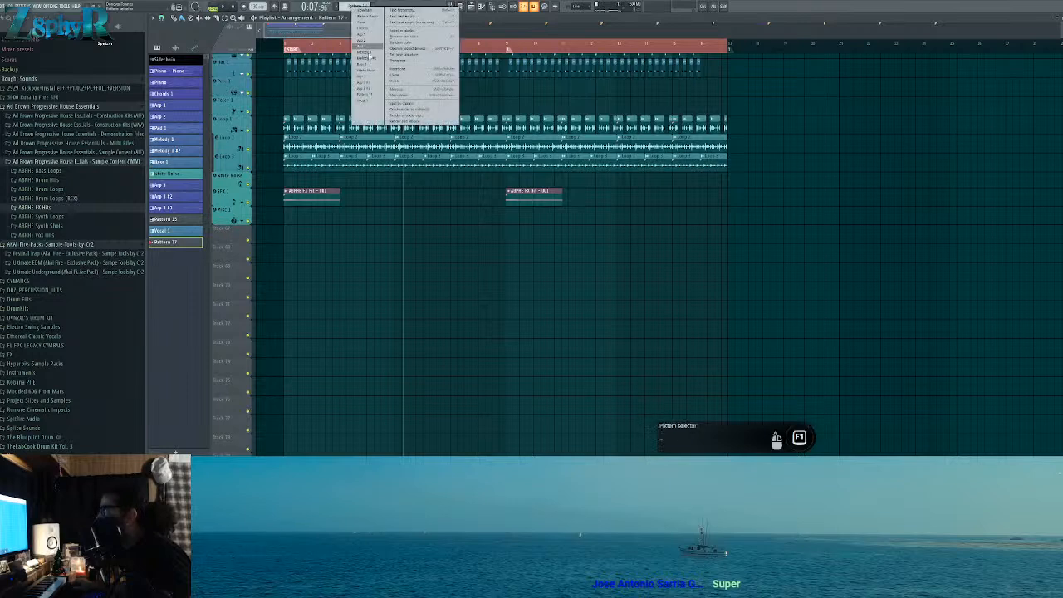
pyautogui.click(377, 72)
pyautogui.click(478, 177)
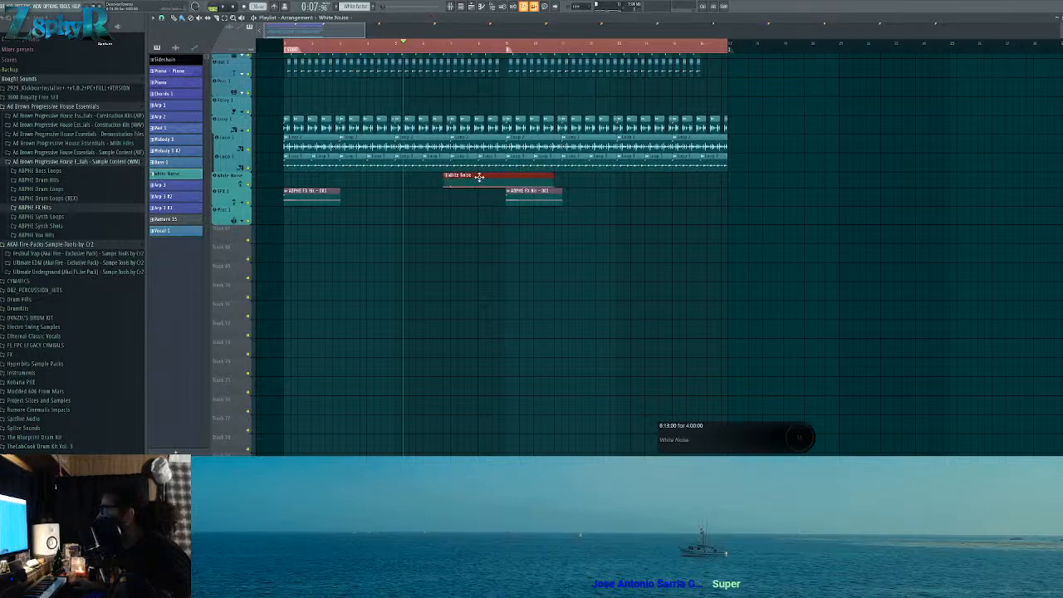
pyautogui.moveTo(445, 181); pyautogui.dragTo(496, 176)
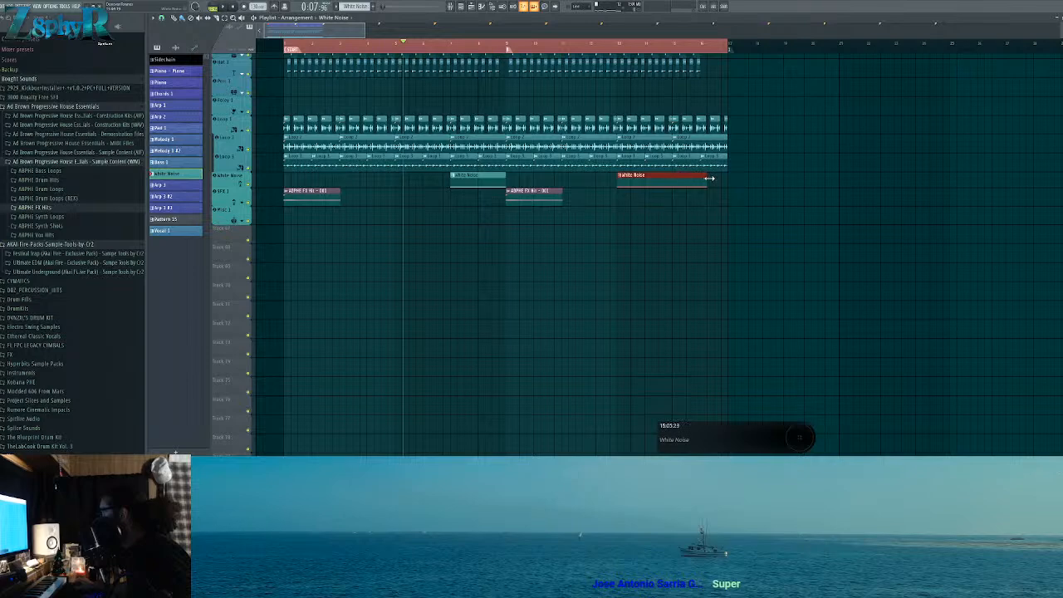
# Step: Create automation clips for the filter frequency and filter bandwidth of the White Noise 3x Osc channel
pyautogui.doubleClick(468, 178)
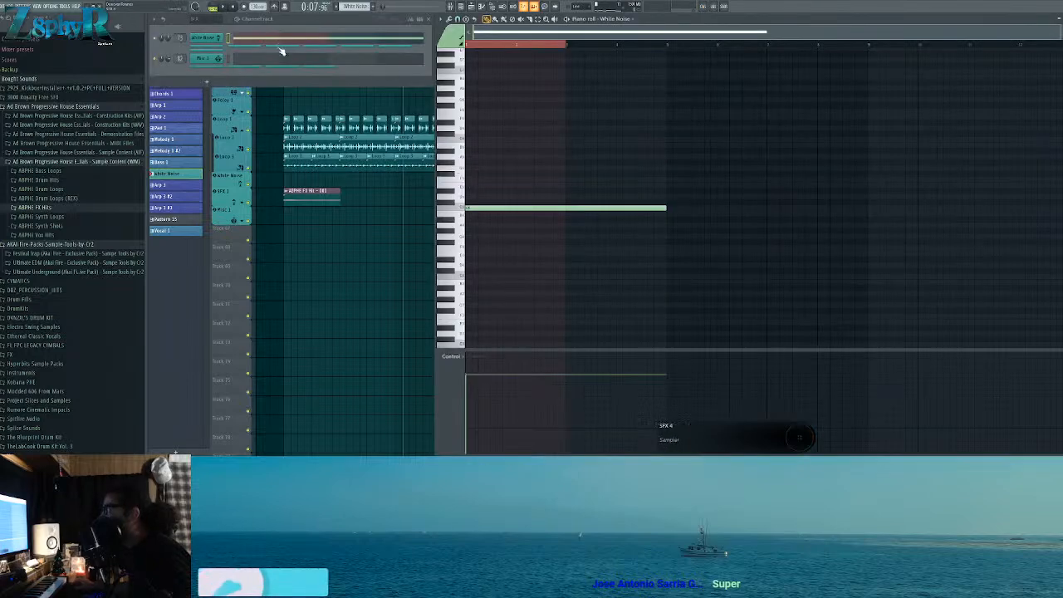
pyautogui.click(208, 38)
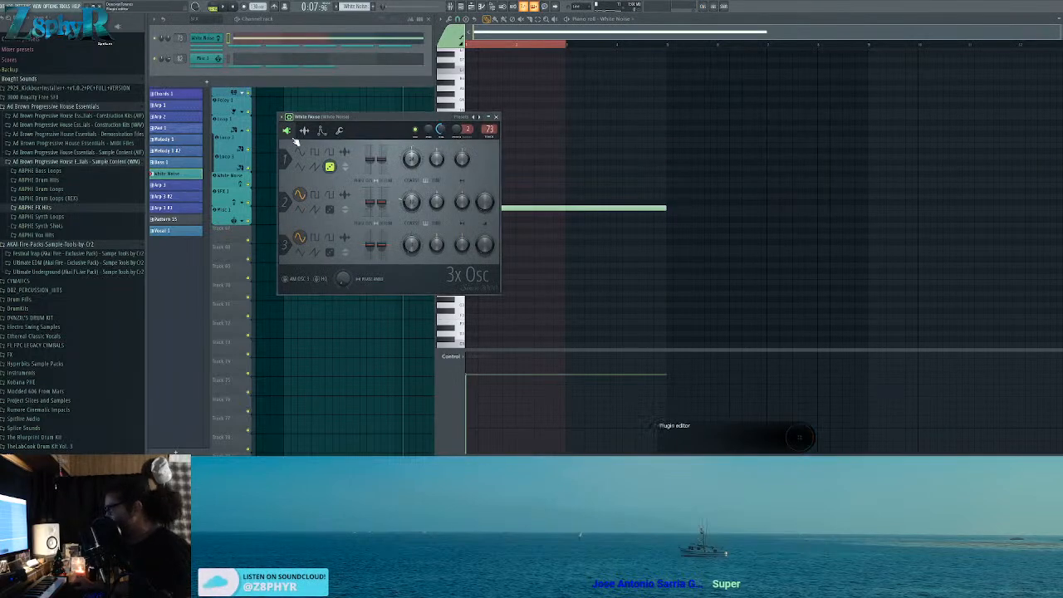
pyautogui.click(339, 132)
pyautogui.rightClick(471, 175)
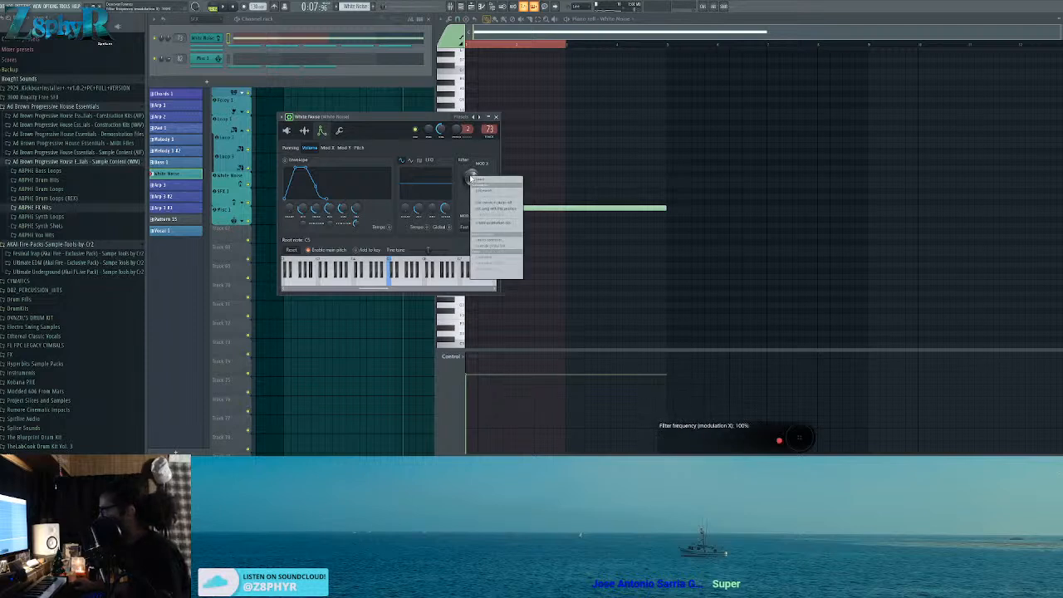
pyautogui.click(471, 178)
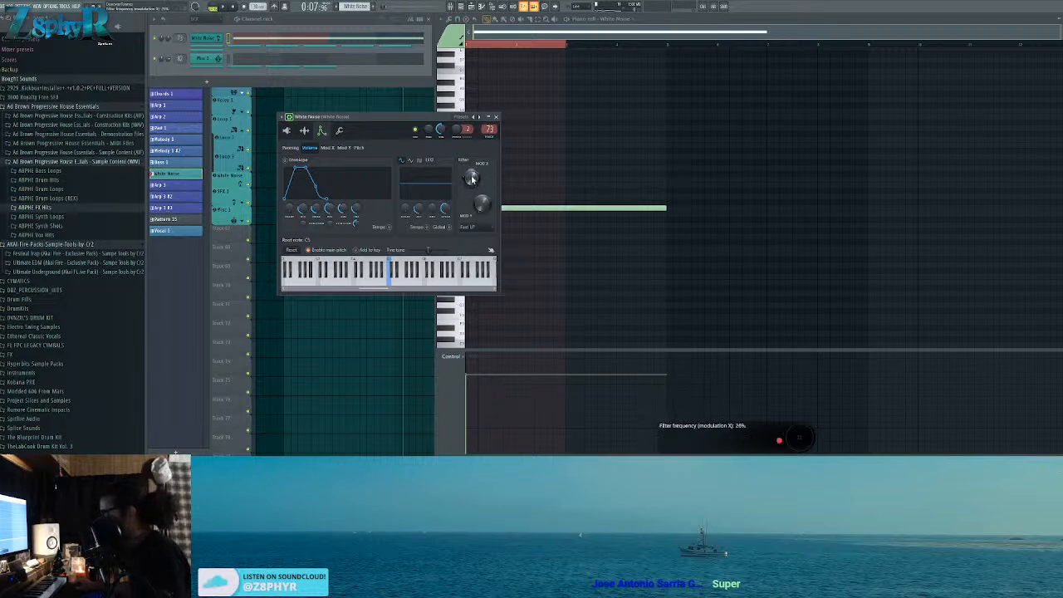
pyautogui.click(288, 132)
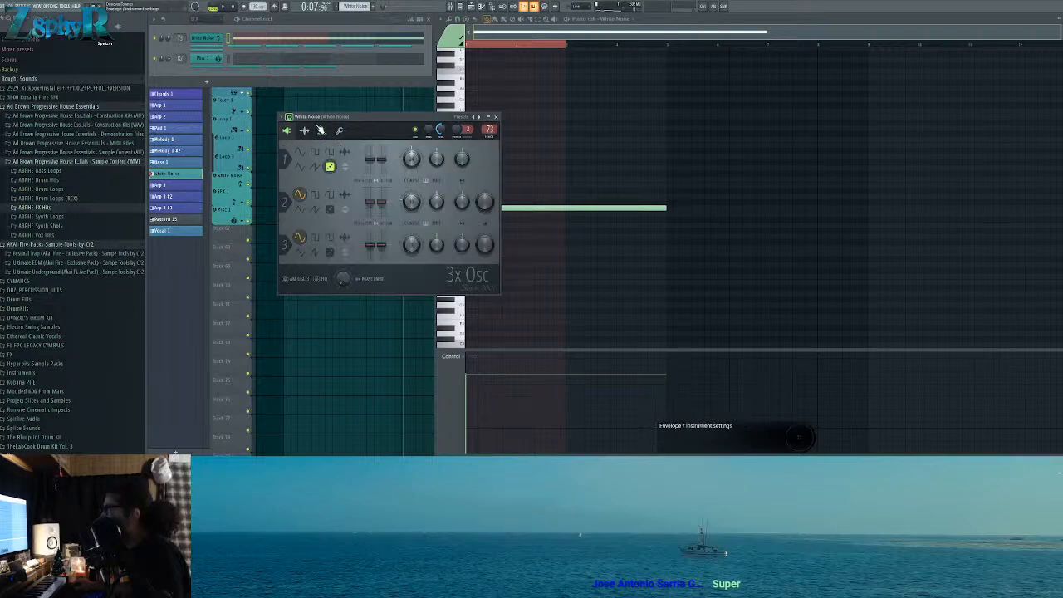
pyautogui.click(320, 131)
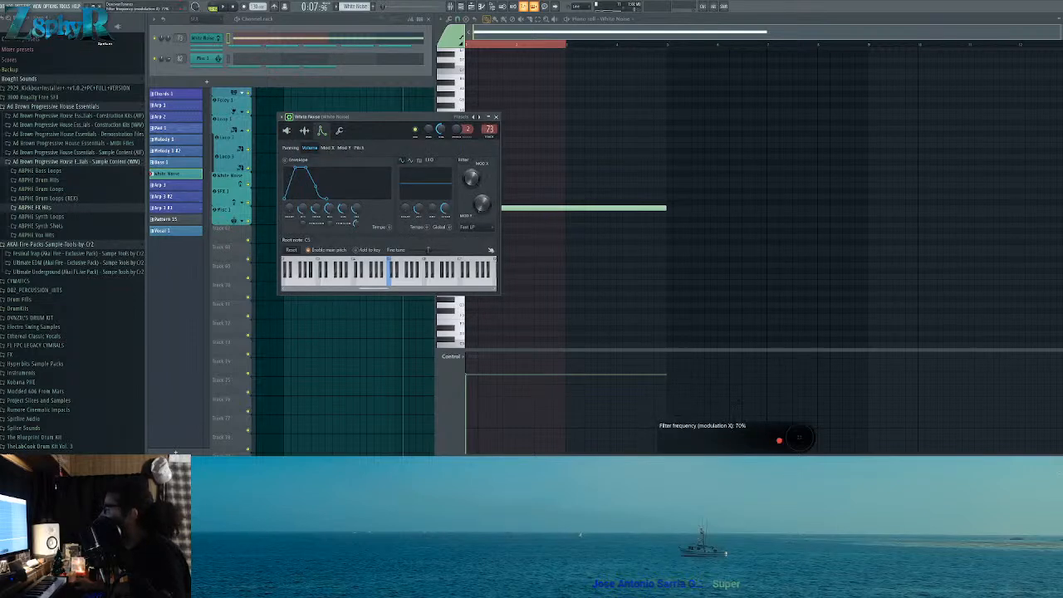
pyautogui.rightClick(472, 178)
pyautogui.click(498, 227)
pyautogui.rightClick(481, 204)
pyautogui.click(499, 248)
pyautogui.click(170, 136)
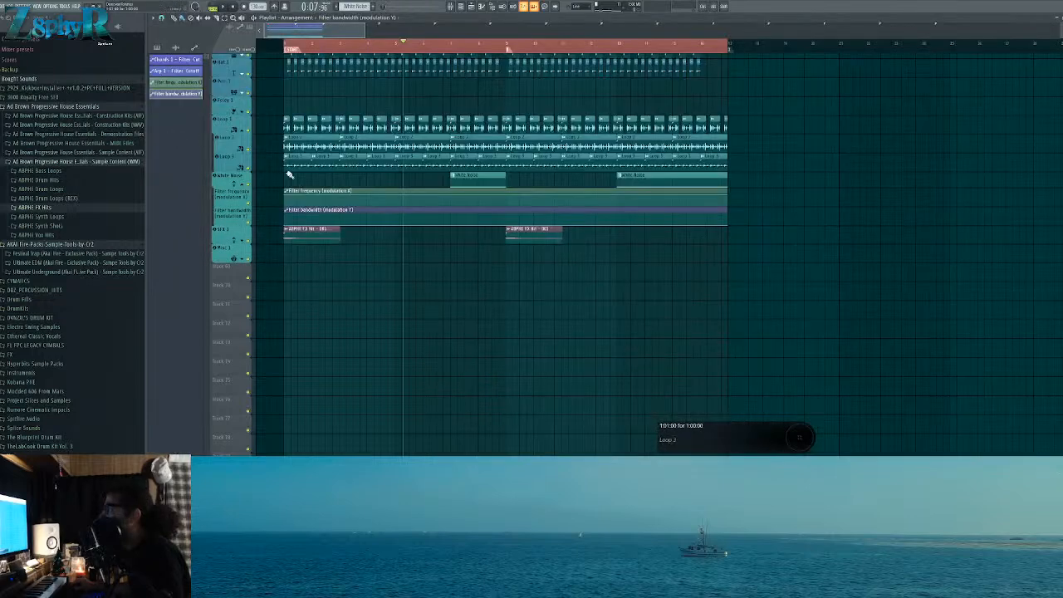
# Step: Shape the filter frequency automation to rise over bars 7–8 and 13–16, with the bandwidth automation falling there, and play the arrangement
pyautogui.moveTo(451, 193); pyautogui.dragTo(453, 221)
pyautogui.rightClick(453, 225)
pyautogui.hotkey('ctrl', 'z')
pyautogui.rightClick(452, 224)
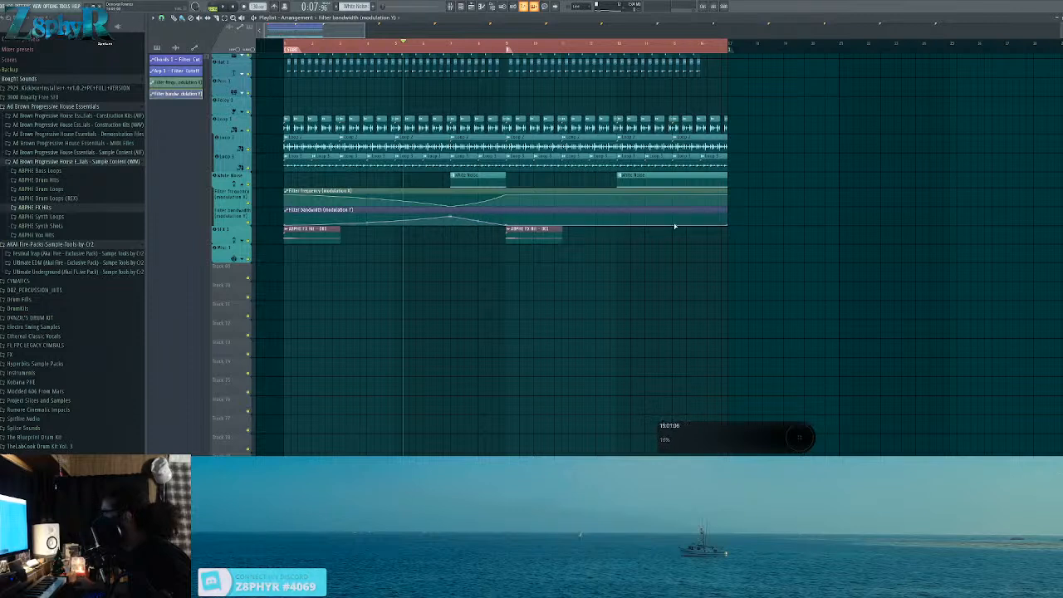
pyautogui.rightClick(627, 226)
pyautogui.moveTo(627, 226); pyautogui.dragTo(630, 219)
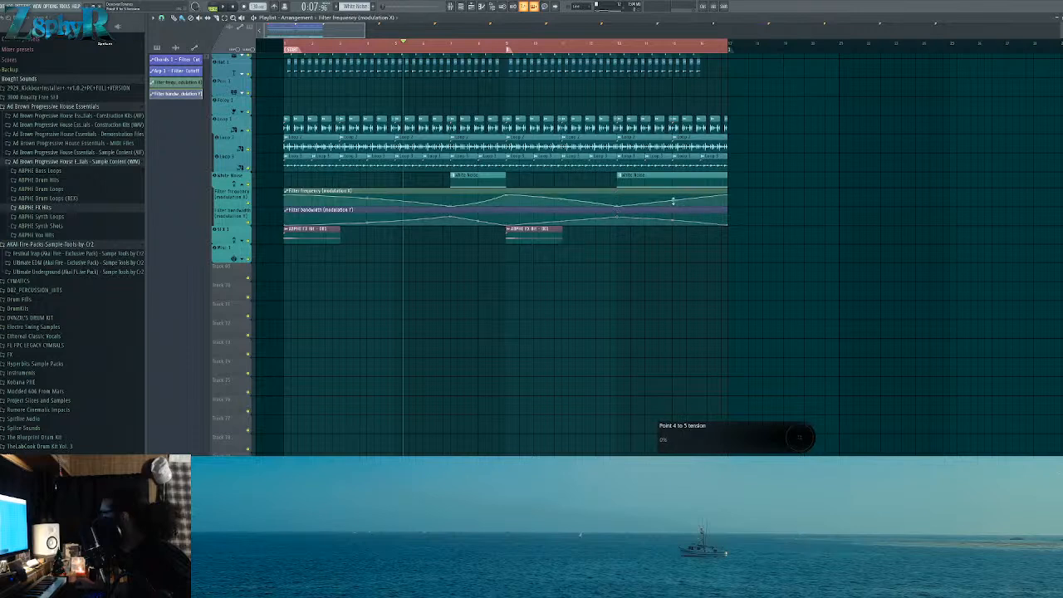
pyautogui.press('space')
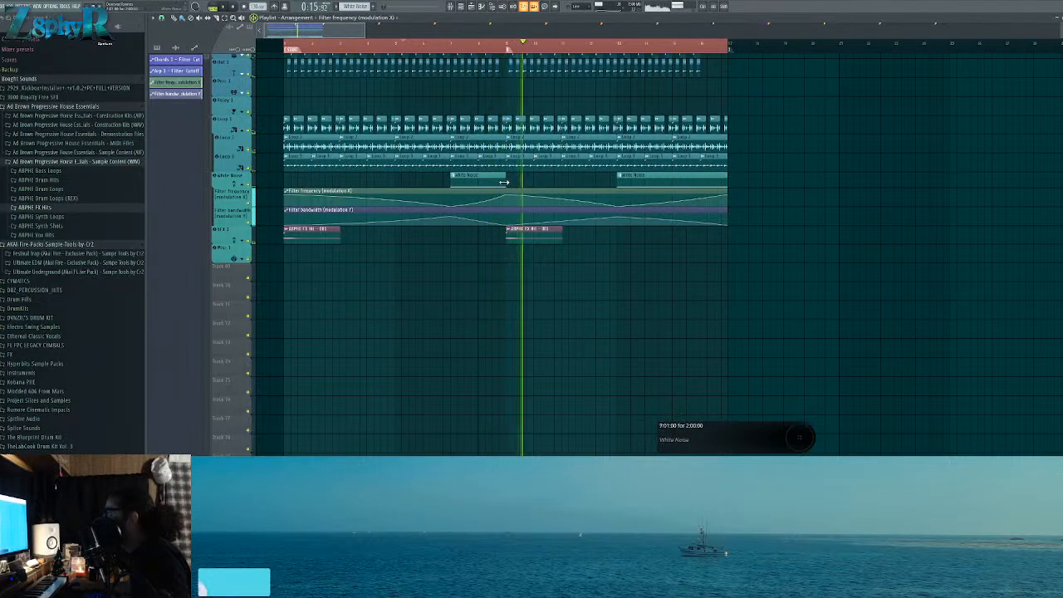
# Step: In the Vocal 1 pattern, copy the note group of bar 1 to the start of bar 2 at a lower pitch and reduced velocity
pyautogui.scroll(3, 557, 199)
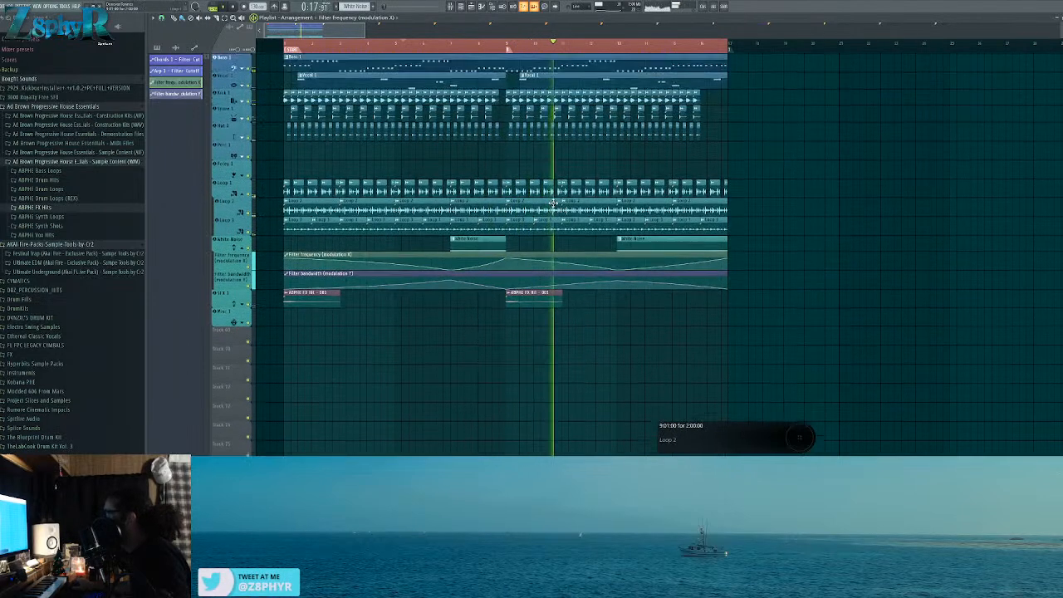
pyautogui.scroll(4, 548, 207)
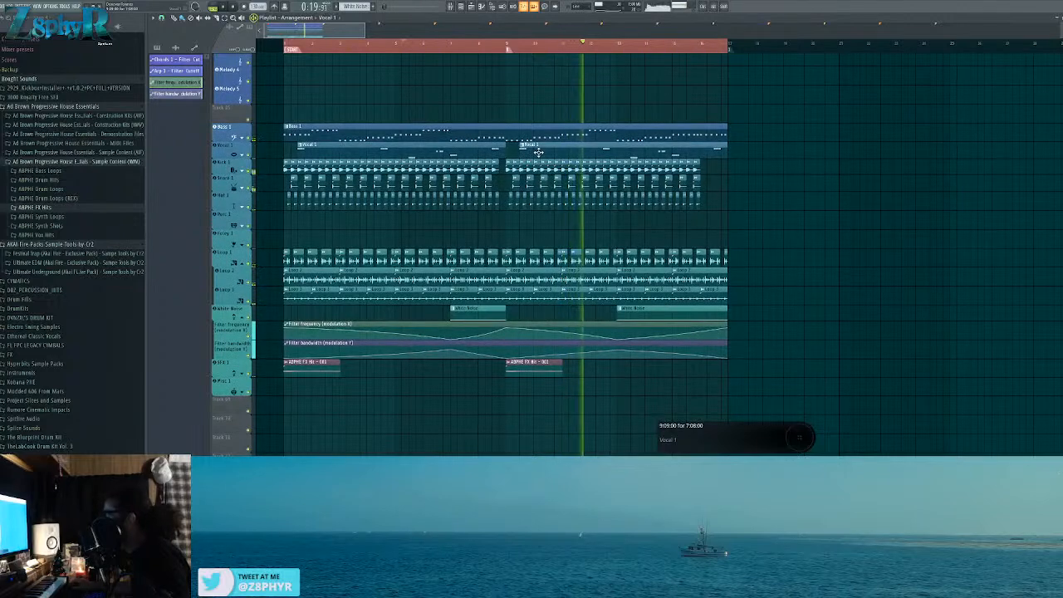
pyautogui.doubleClick(539, 152)
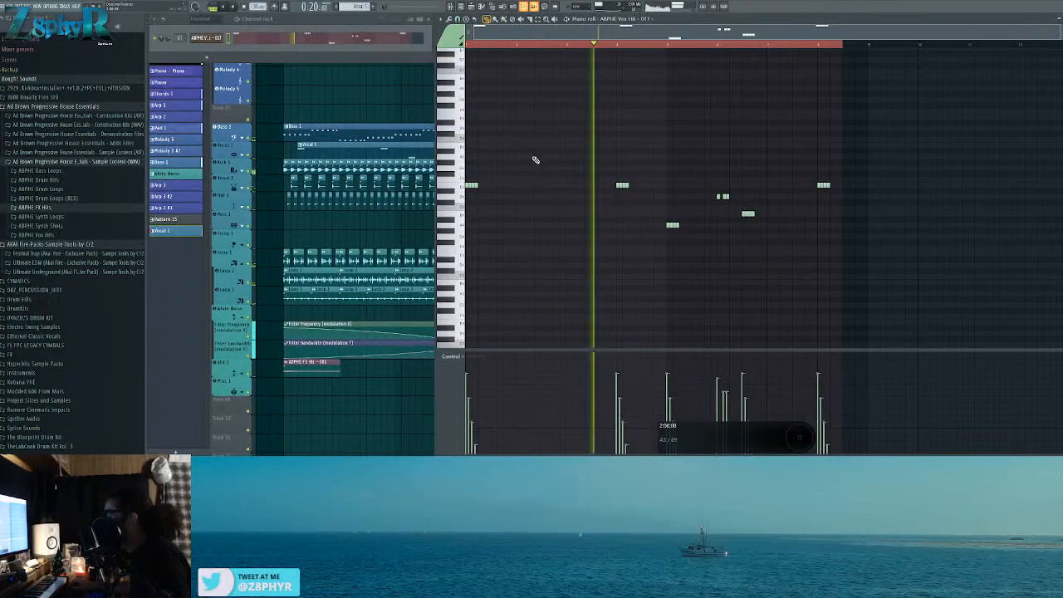
pyautogui.click(472, 184)
pyautogui.moveTo(525, 192); pyautogui.dragTo(523, 198)
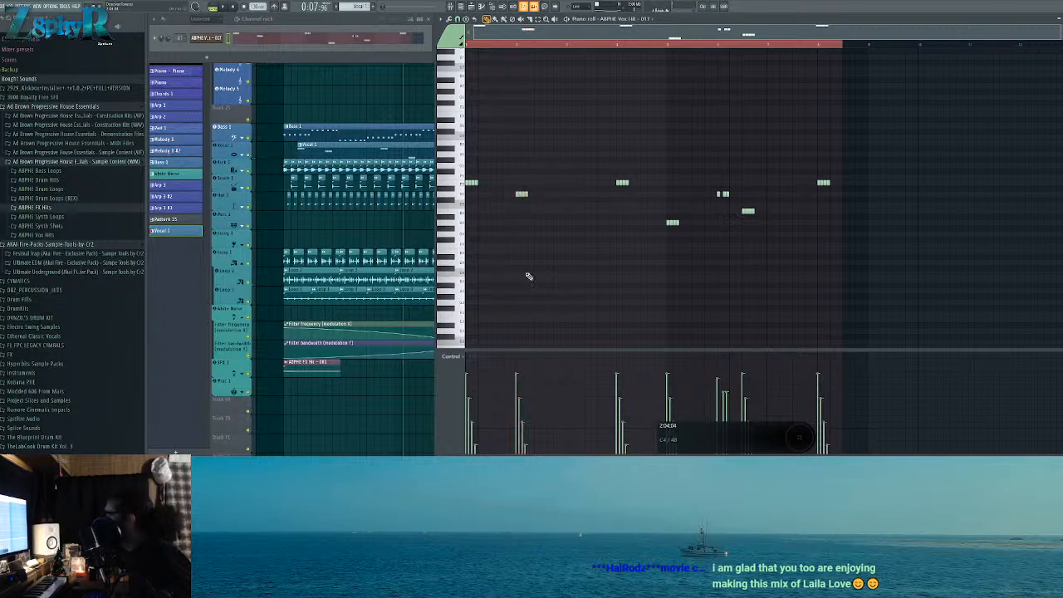
pyautogui.click(522, 193)
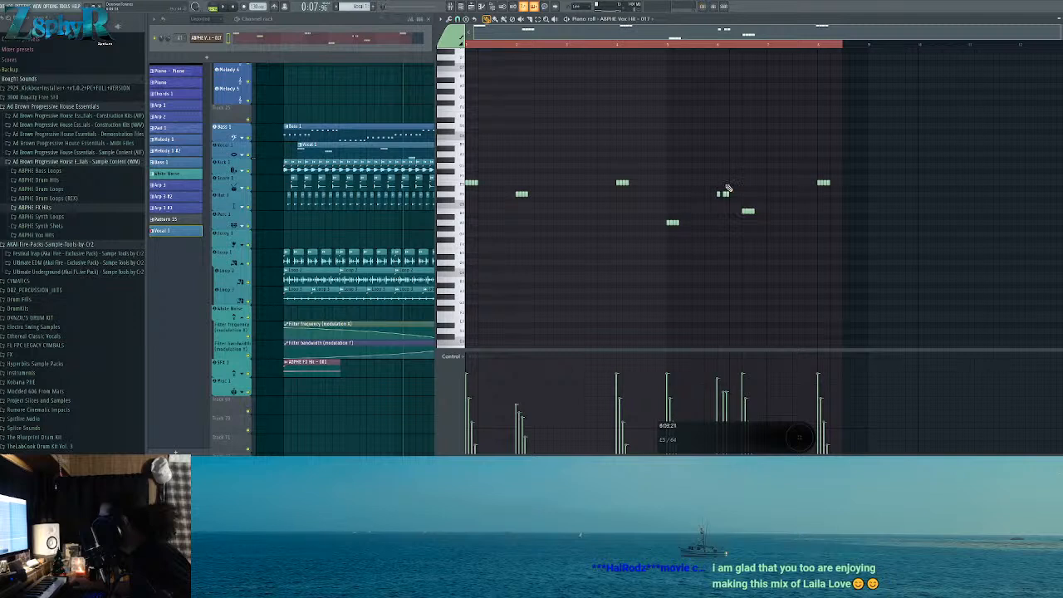
# Step: Replace the short notes at the start of bar 6 with a copy of the softer bar 2 group and play the result
pyautogui.rightClick(721, 194)
pyautogui.click(522, 194)
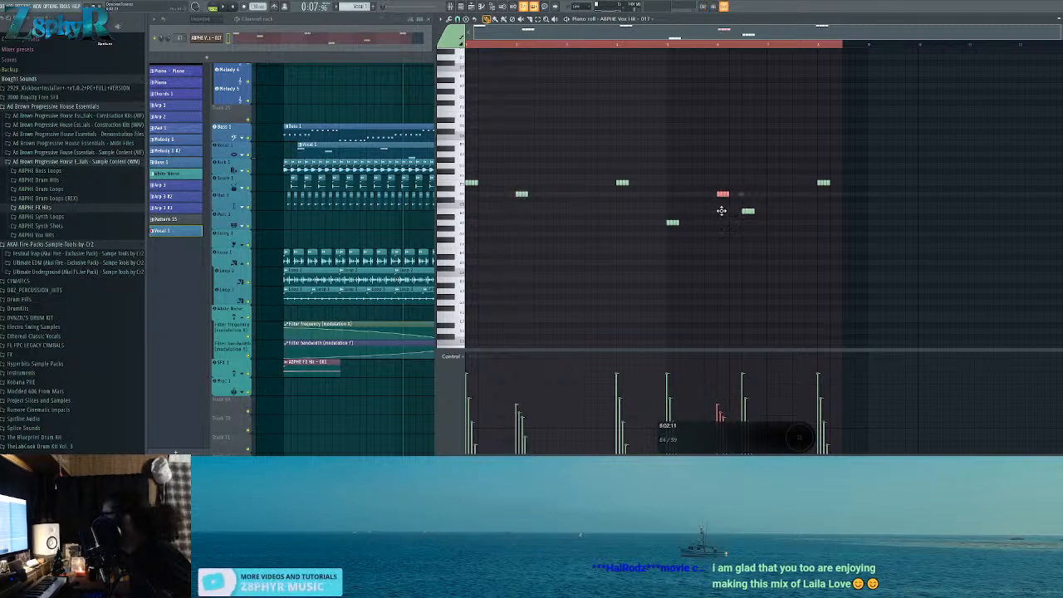
pyautogui.press('space')
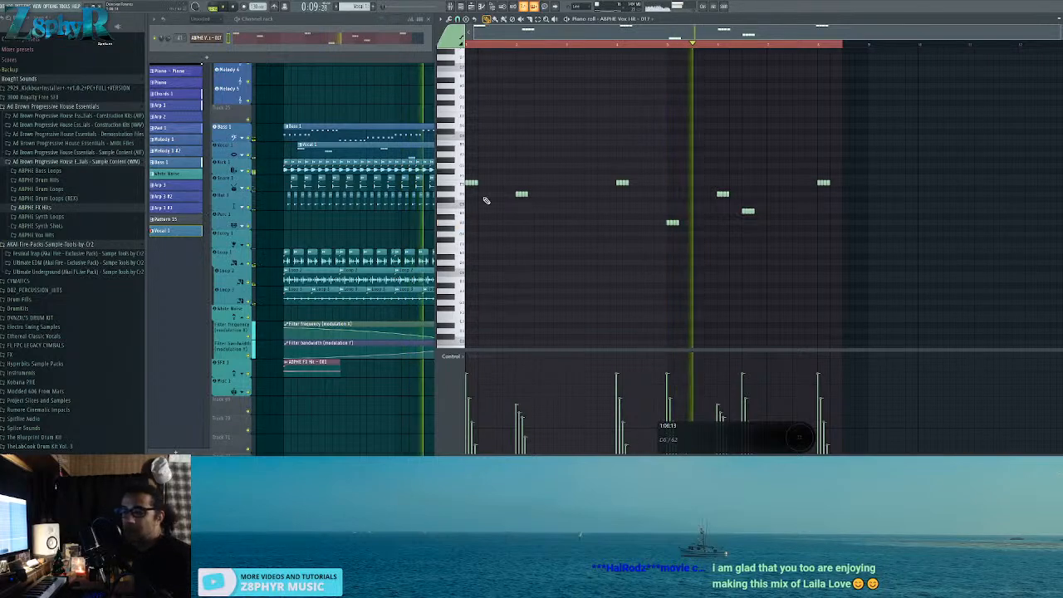
# Step: Slice both White Noise filter automation clips at bar 7 in the playlist
pyautogui.rightClick(347, 111)
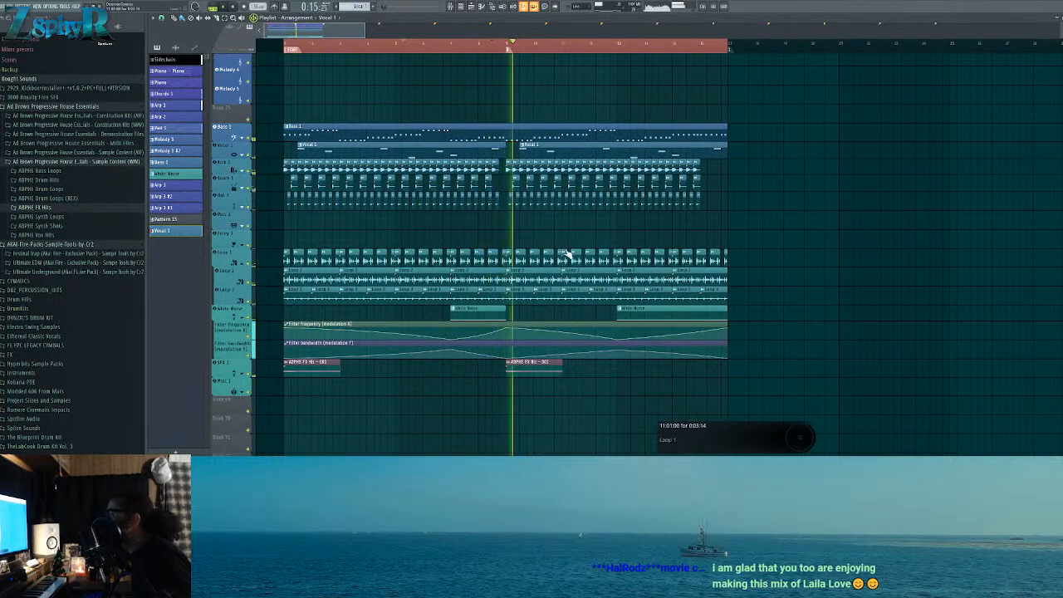
pyautogui.scroll(-2, 565, 256)
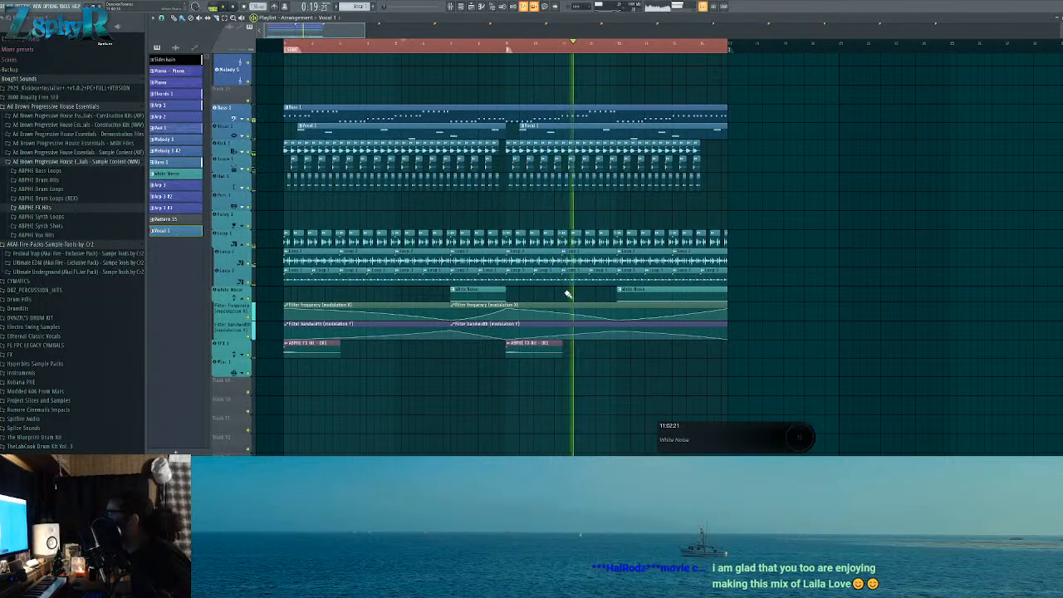
pyautogui.press('space')
# Step: Copy the bar 2 note group to the middle of that bar in Vocal 1, matching the pitch of bar 6's second group, and listen
pyautogui.doubleClick(344, 136)
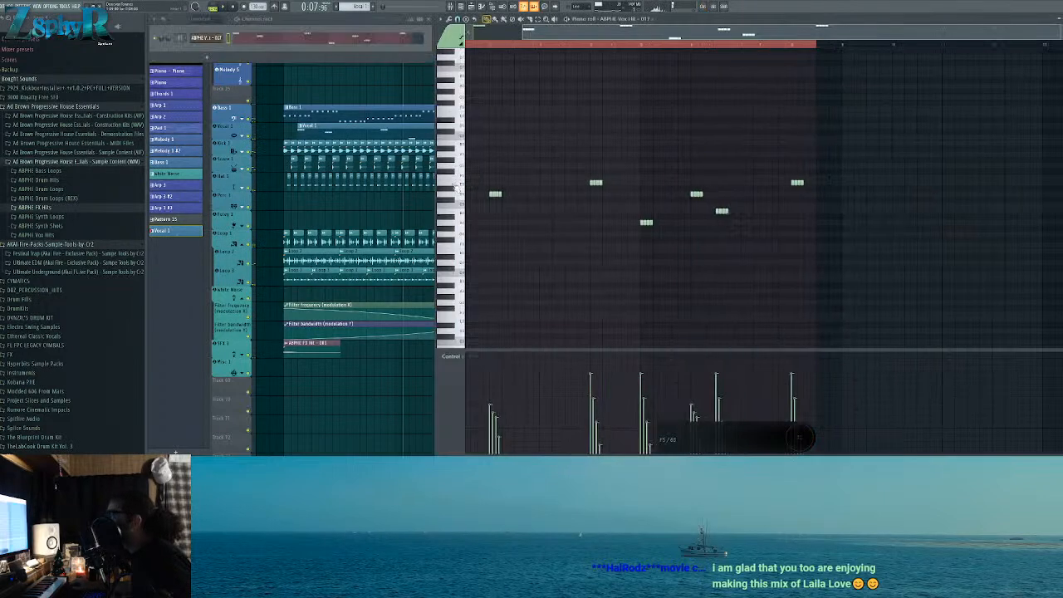
pyautogui.moveTo(539, 210); pyautogui.dragTo(568, 214)
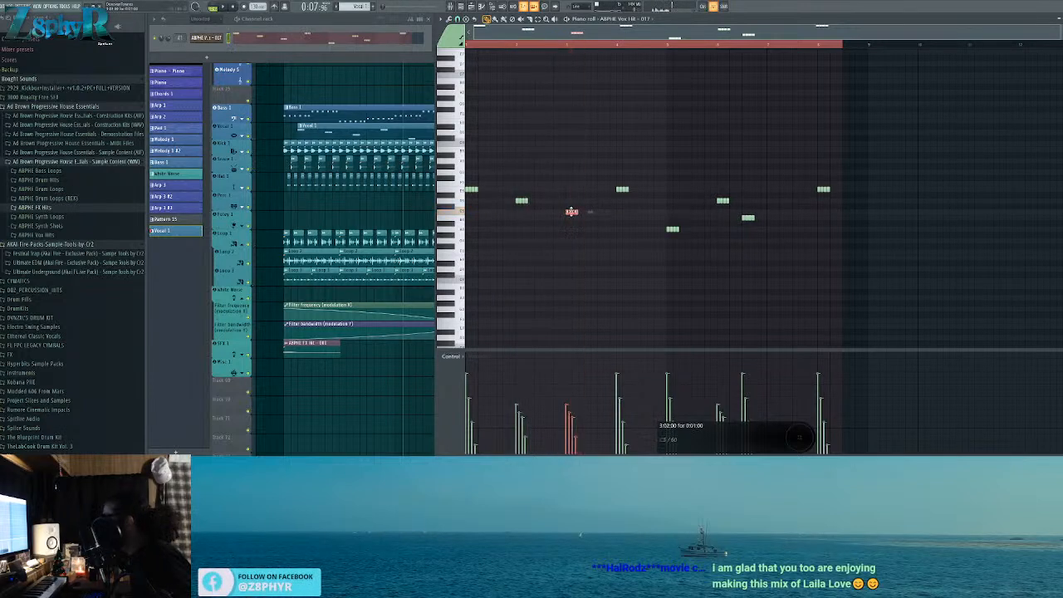
pyautogui.moveTo(569, 218); pyautogui.dragTo(548, 220)
pyautogui.press('space')
pyautogui.press('space')
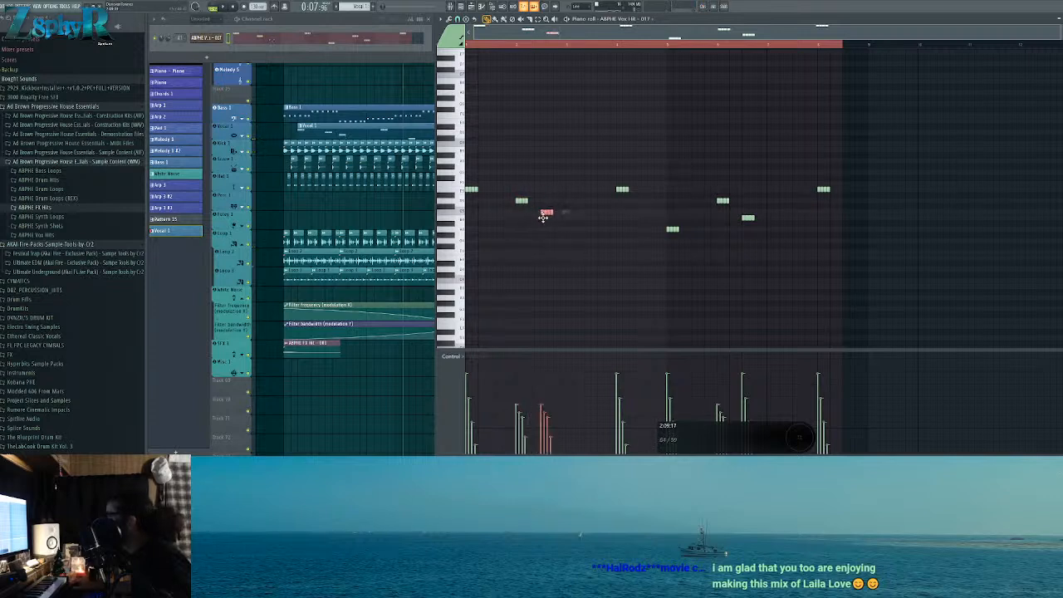
pyautogui.click(545, 218)
pyautogui.press('space')
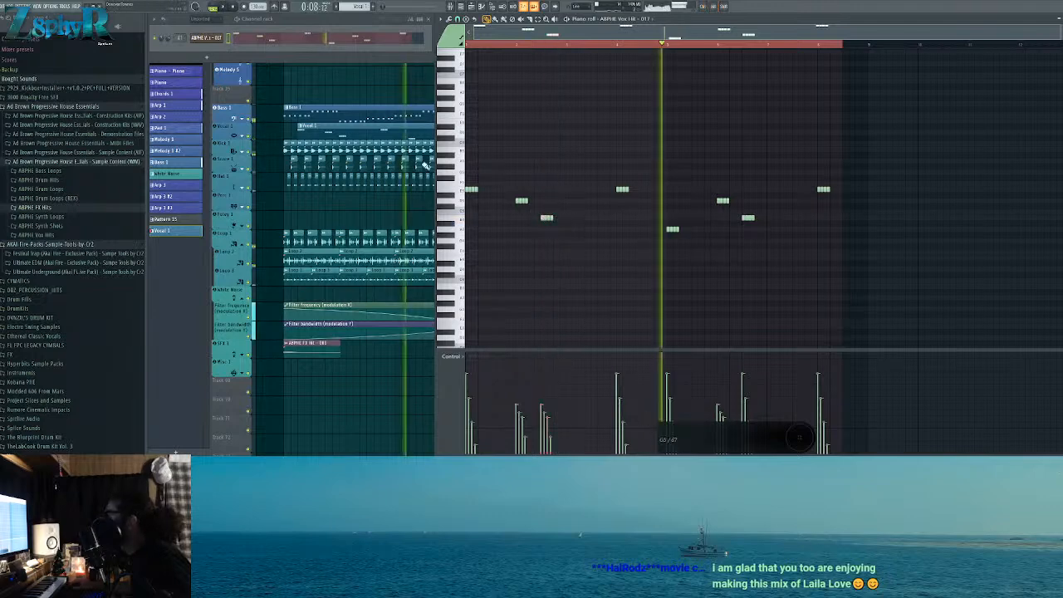
pyautogui.click(339, 96)
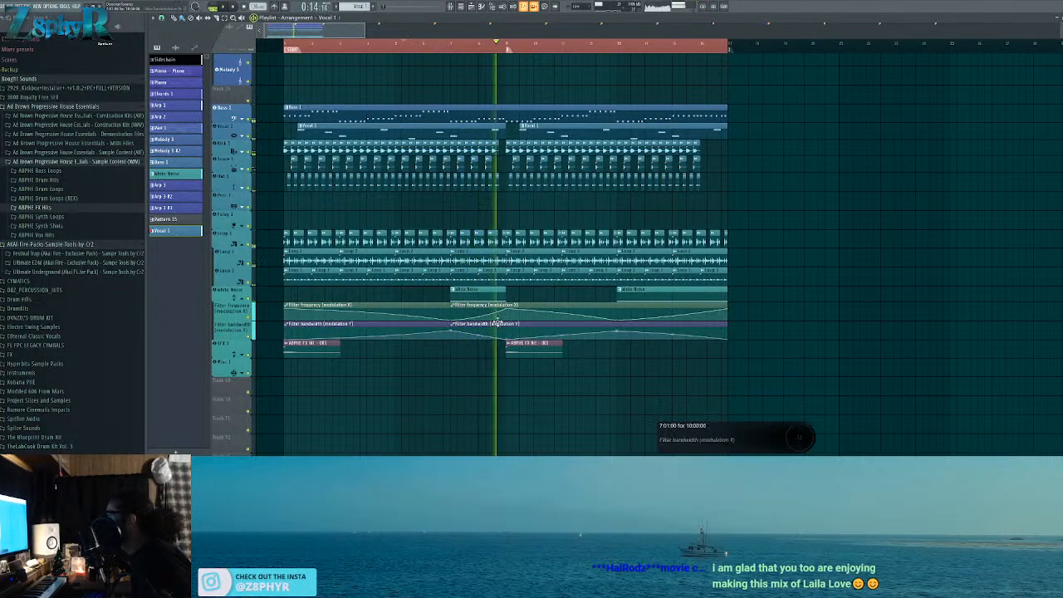
# Step: Slice the filter automation clips at bars 9 and 13 and delete the parts that lie outside the White Noise clips
pyautogui.moveTo(478, 336)
pyautogui.mouseDown()
pyautogui.moveTo(505, 343)
pyautogui.moveTo(509, 310)
pyautogui.moveTo(510, 337)
pyautogui.mouseUp()
pyautogui.rightClick(429, 314)
pyautogui.rightClick(427, 330)
pyautogui.press('c')
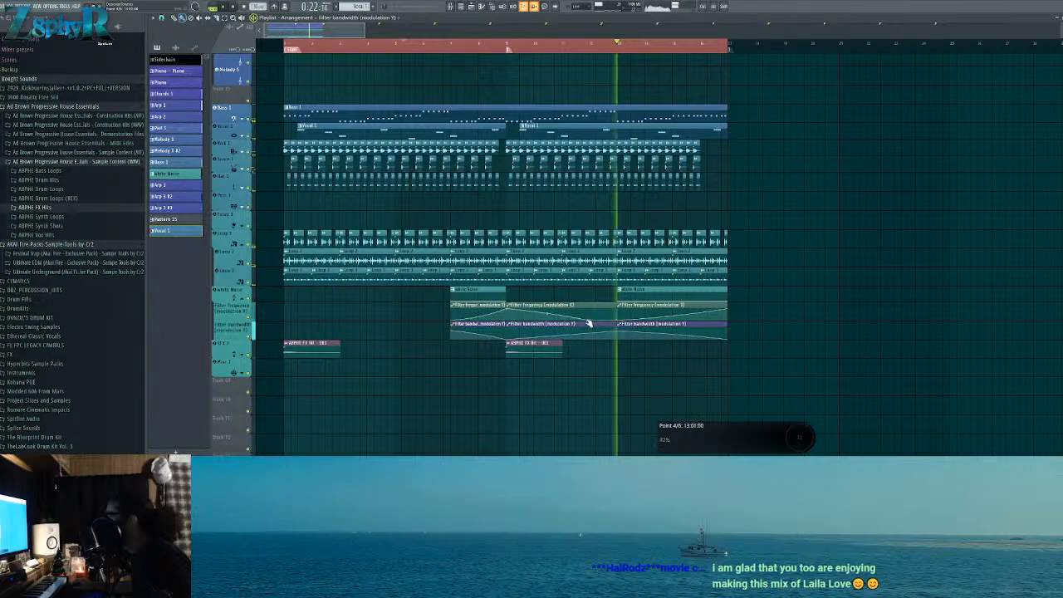
pyautogui.rightClick(586, 310)
pyautogui.rightClick(584, 325)
# Step: Listen to the arrangement from the end of the loop and examine the playlist tracks for parts that still need filling
pyautogui.scroll(-3, 560, 296)
pyautogui.scroll(-3, 582, 297)
pyautogui.scroll(2, 604, 297)
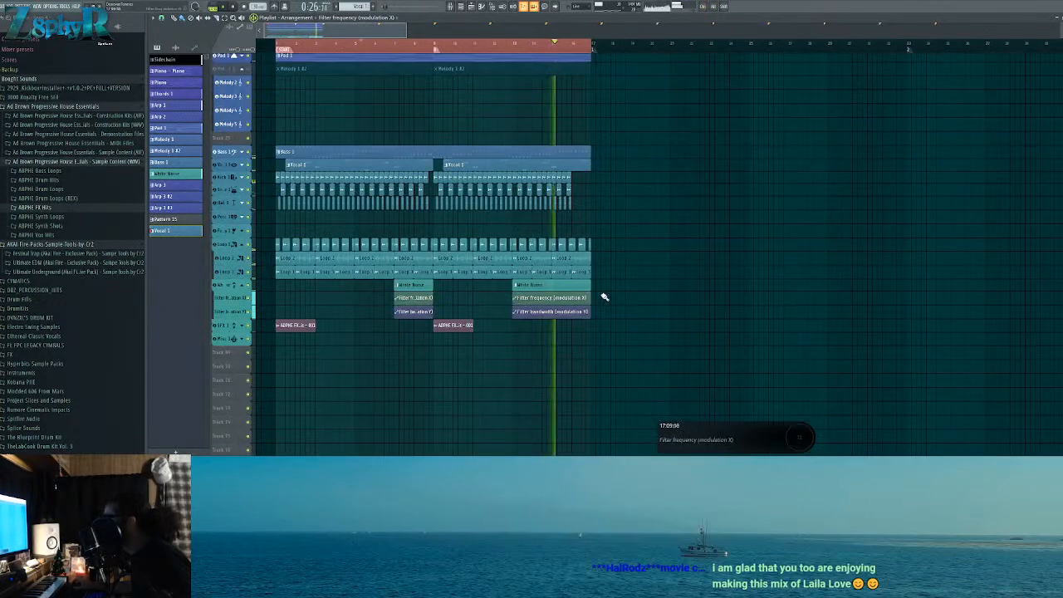
pyautogui.scroll(2, 600, 299)
pyautogui.moveTo(599, 299); pyautogui.dragTo(751, 312)
pyautogui.scroll(-2, 561, 300)
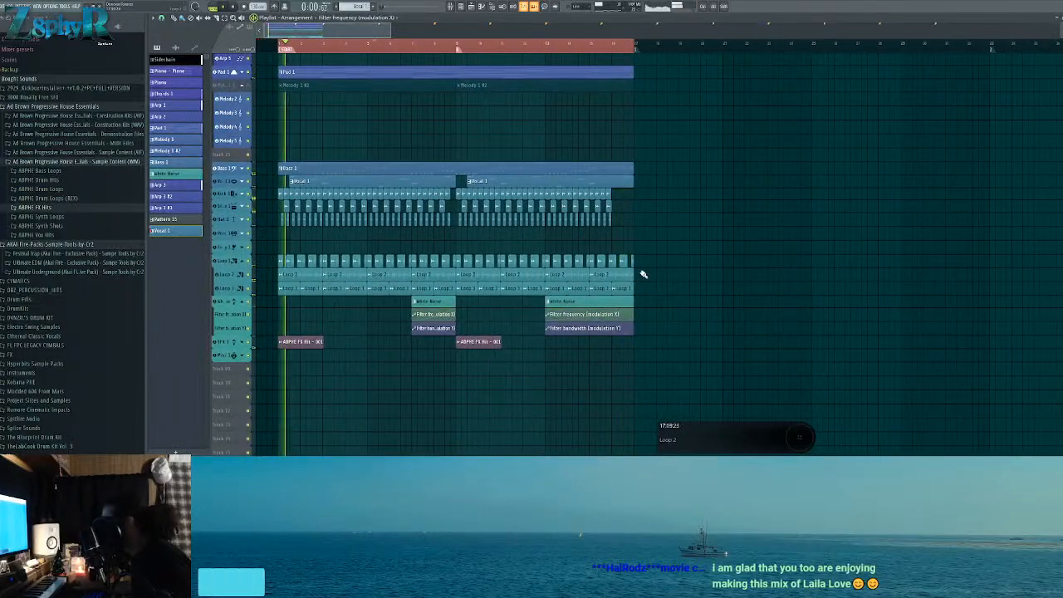
pyautogui.scroll(1, 407, 242)
pyautogui.scroll(5, 407, 242)
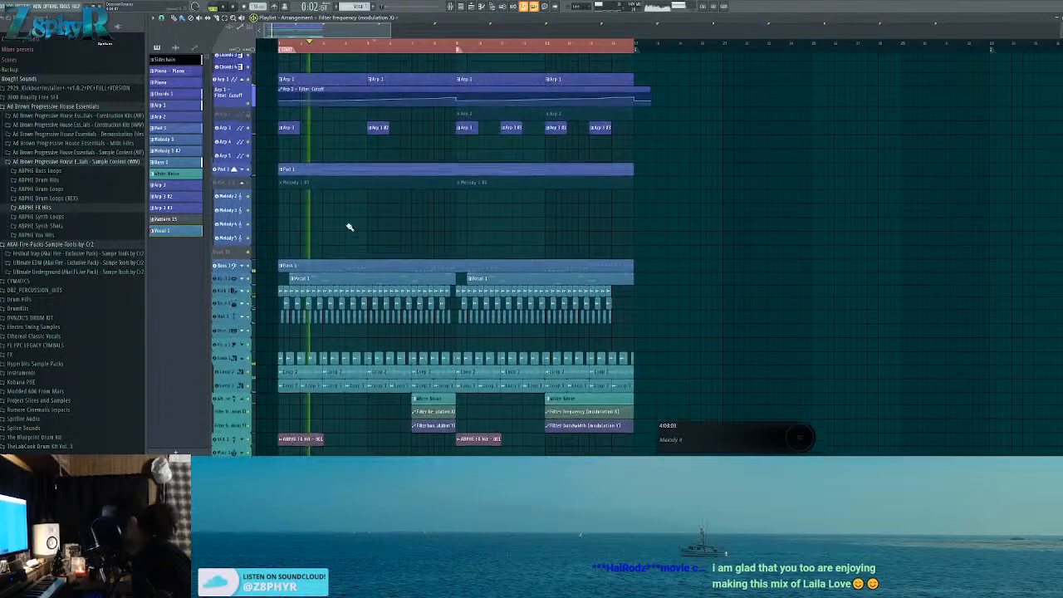
pyautogui.scroll(-1, 365, 254)
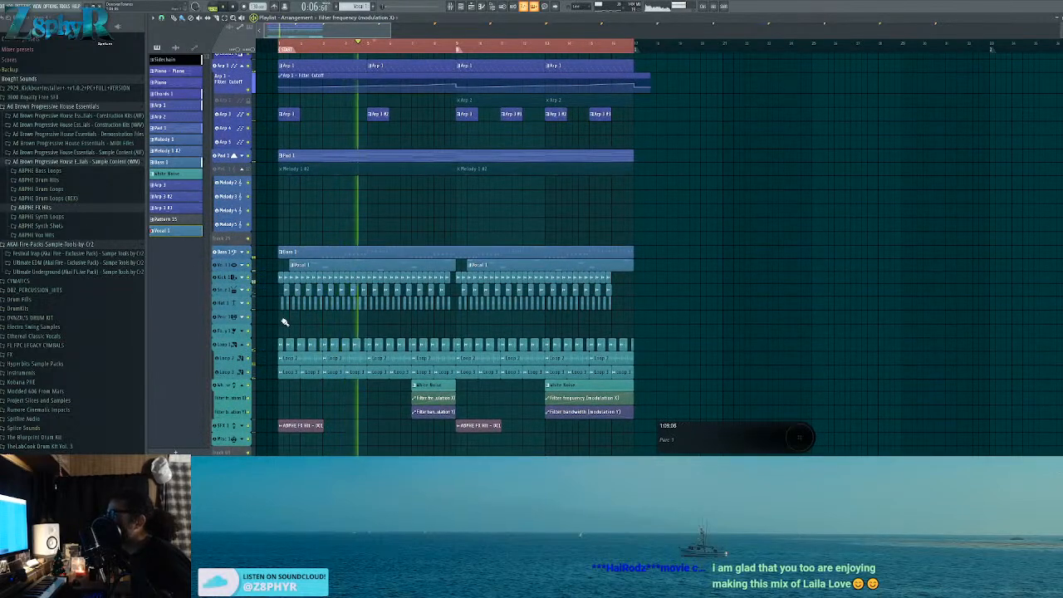
# Step: Open the percussion samples in the ABPHE Drum Hits folder and examine the drum and loop tracks in the playlist
pyautogui.click(66, 182)
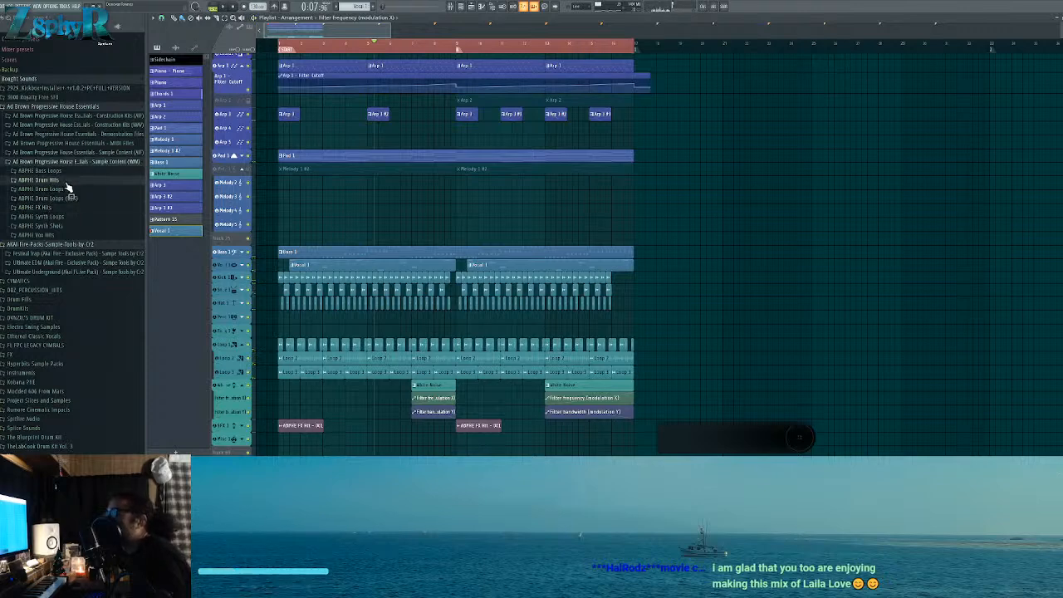
pyautogui.click(93, 218)
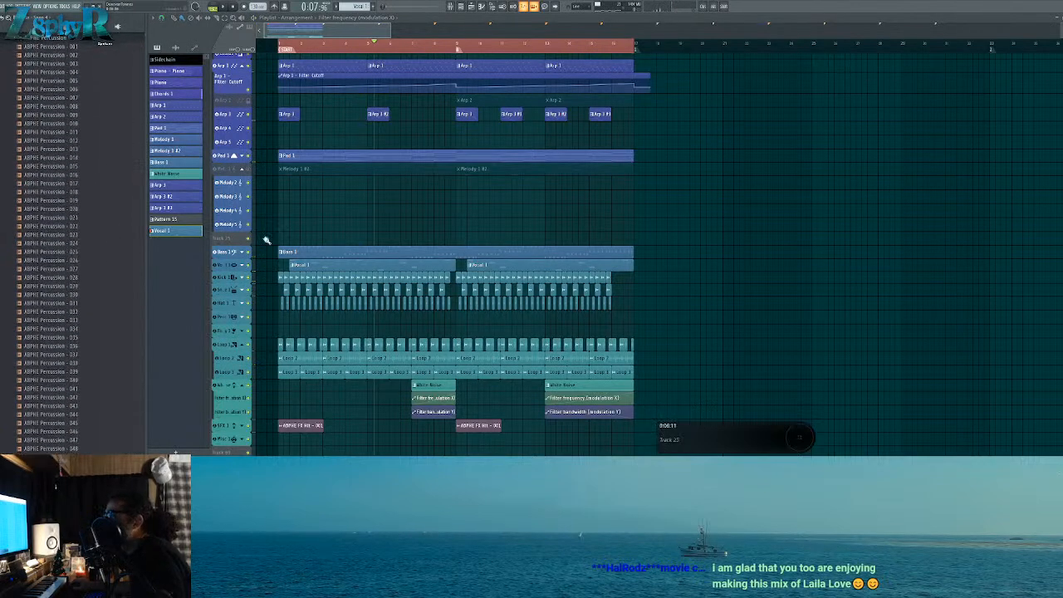
pyautogui.moveTo(388, 28); pyautogui.dragTo(616, 76)
pyautogui.moveTo(565, 122); pyautogui.dragTo(565, 125)
pyautogui.scroll(-5, 301, 161)
pyautogui.scroll(5, 291, 83)
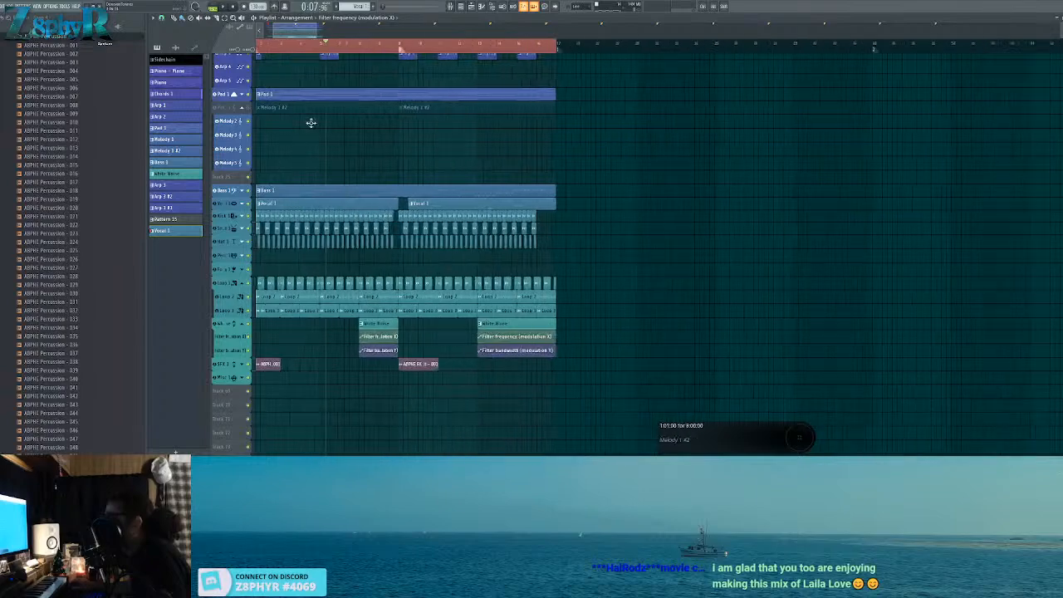
pyautogui.moveTo(466, 158); pyautogui.dragTo(650, 176)
pyautogui.scroll(-1, 328, 189)
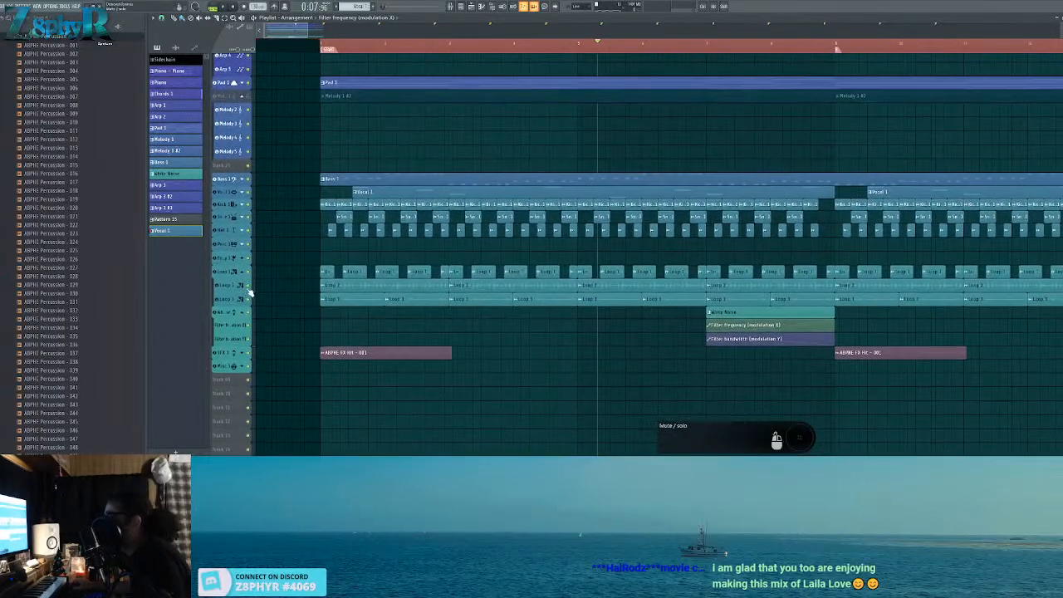
# Step: Solo the Loop 2 track to listen to it alone, restore the other tracks, and audition the ABPHE Percussion - 024 sample
pyautogui.keyDown('ctrl'); pyautogui.click(250, 287); pyautogui.keyUp('ctrl')
pyautogui.press('space')
pyautogui.keyDown('ctrl'); pyautogui.click(250, 287); pyautogui.keyUp('ctrl')
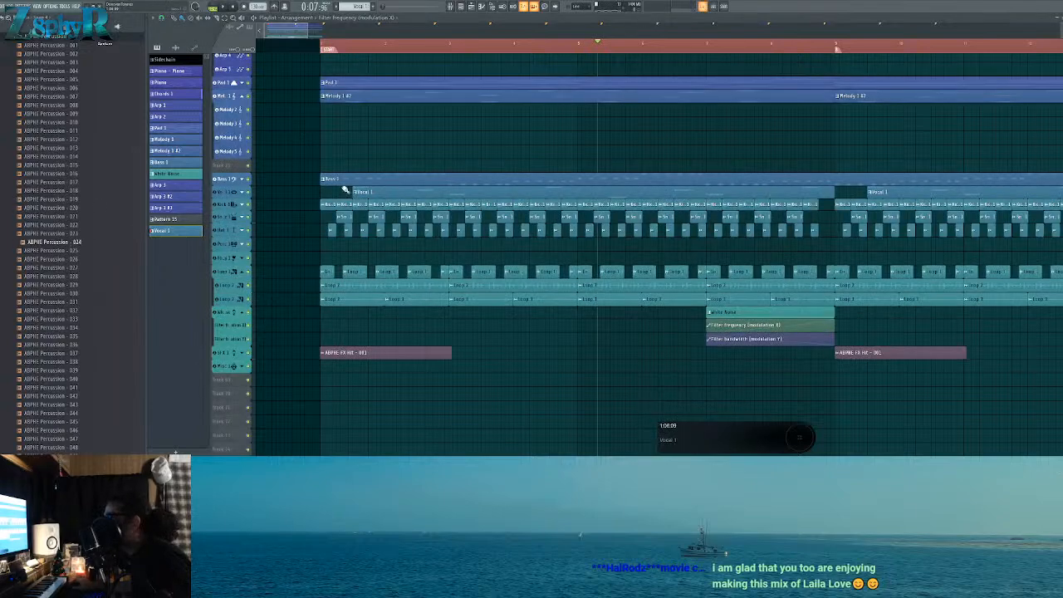
pyautogui.scroll(4, 345, 190)
pyautogui.scroll(4, 387, 261)
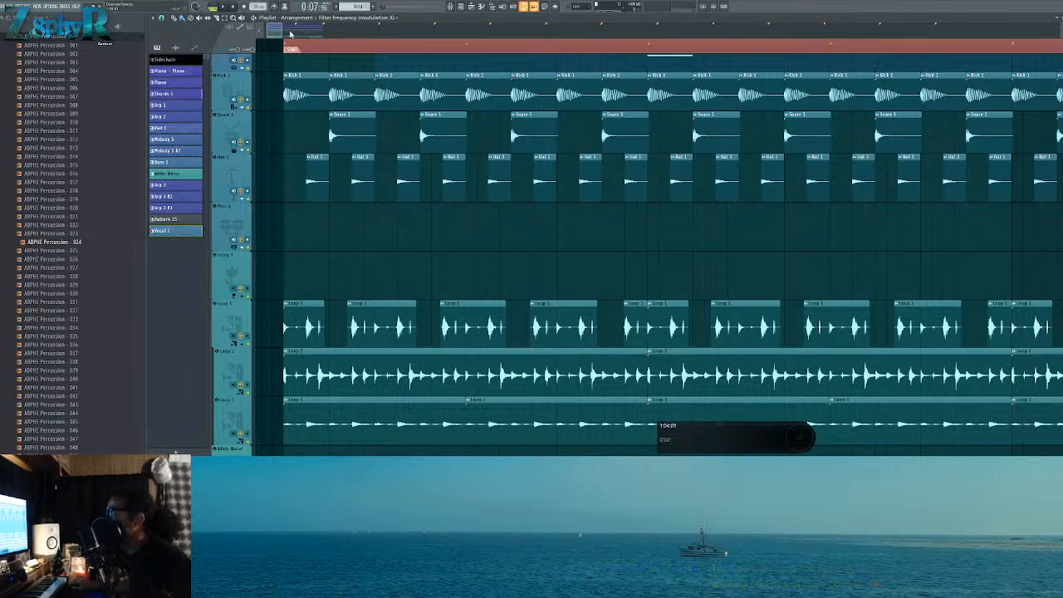
# Step: Place the ABPHE Percussion 029, 037 and 045 samples one after another at the start of the Perc 1 track
pyautogui.moveTo(284, 35); pyautogui.dragTo(346, 40)
pyautogui.moveTo(51, 260); pyautogui.dragTo(52, 268)
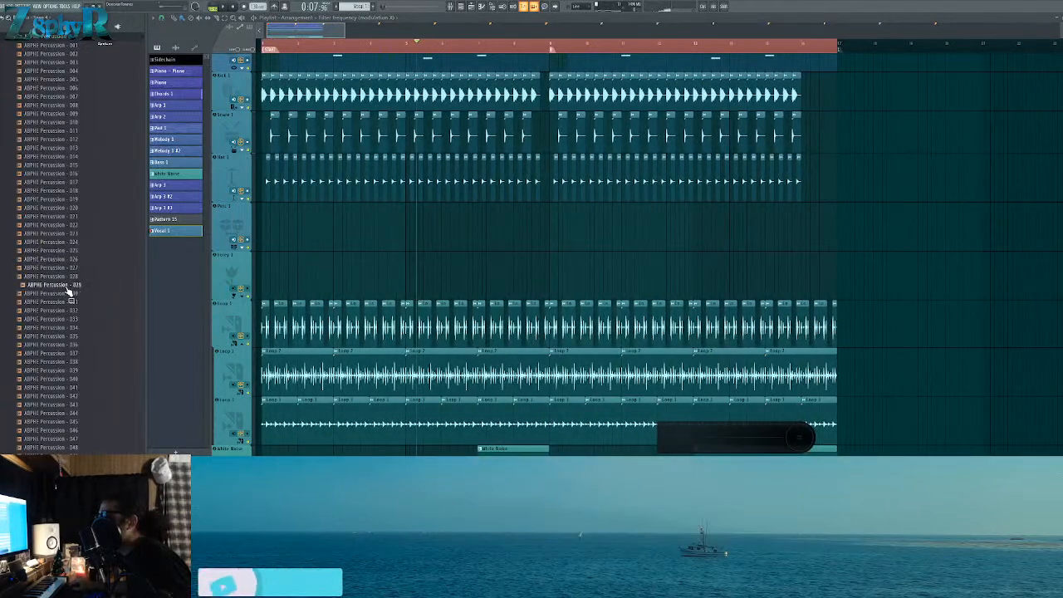
pyautogui.moveTo(266, 240); pyautogui.dragTo(275, 249)
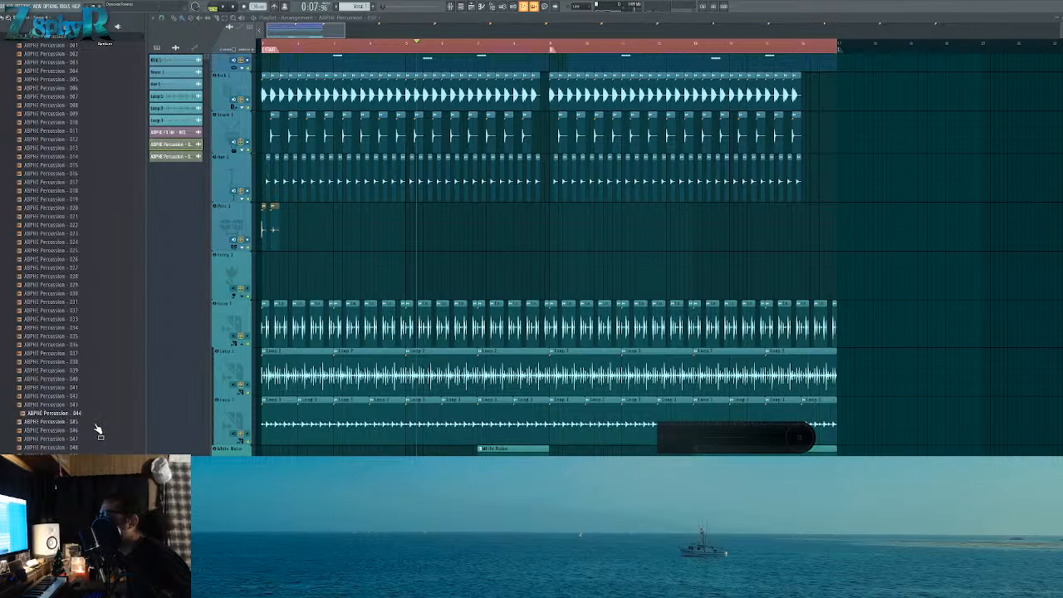
pyautogui.moveTo(98, 428); pyautogui.dragTo(287, 250)
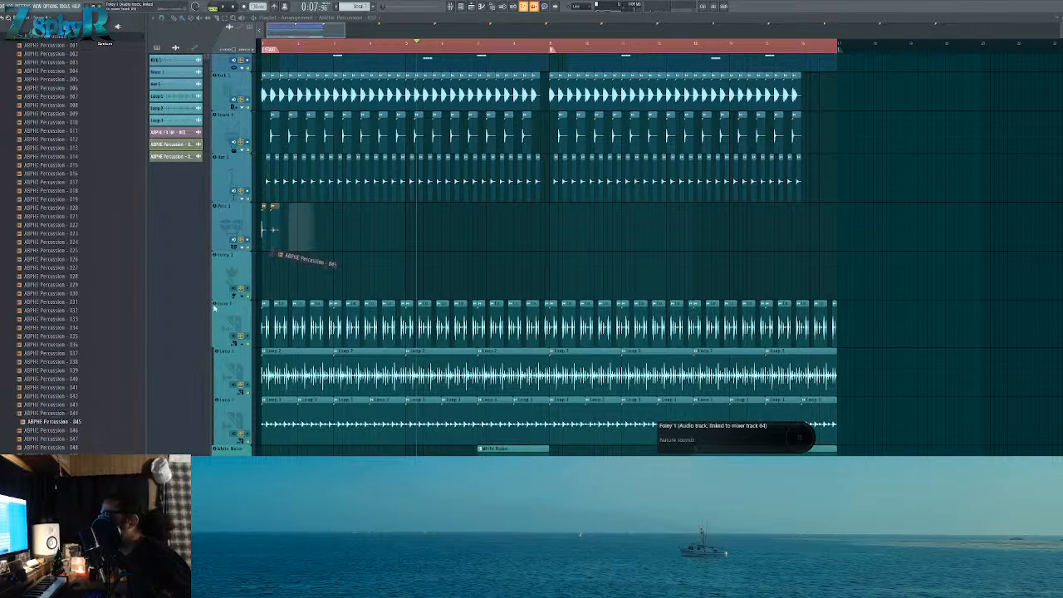
pyautogui.moveTo(253, 287); pyautogui.dragTo(291, 226)
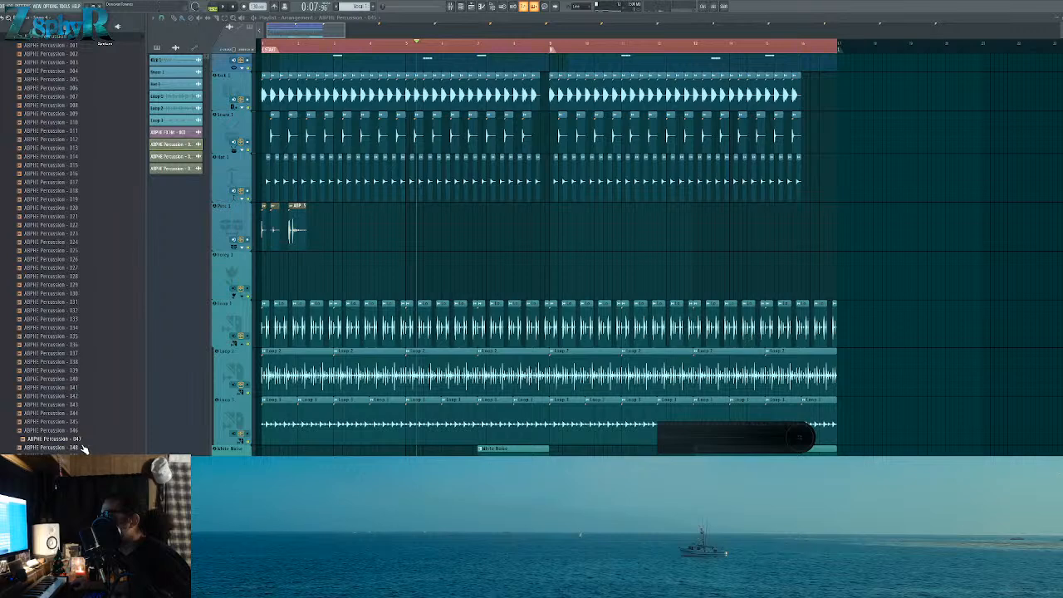
# Step: Add the ABPHE Percussion - 056 sample after the 045 clip on the Perc 1 track and cut off its silent tail
pyautogui.scroll(-7, 89, 353)
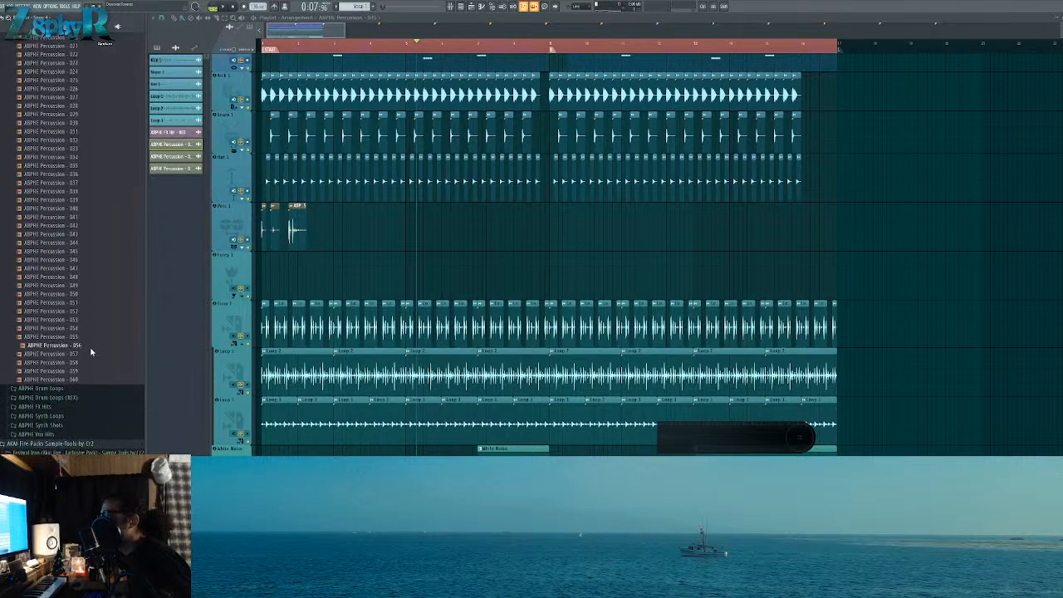
pyautogui.moveTo(90, 346); pyautogui.dragTo(316, 243)
pyautogui.scroll(5, 334, 274)
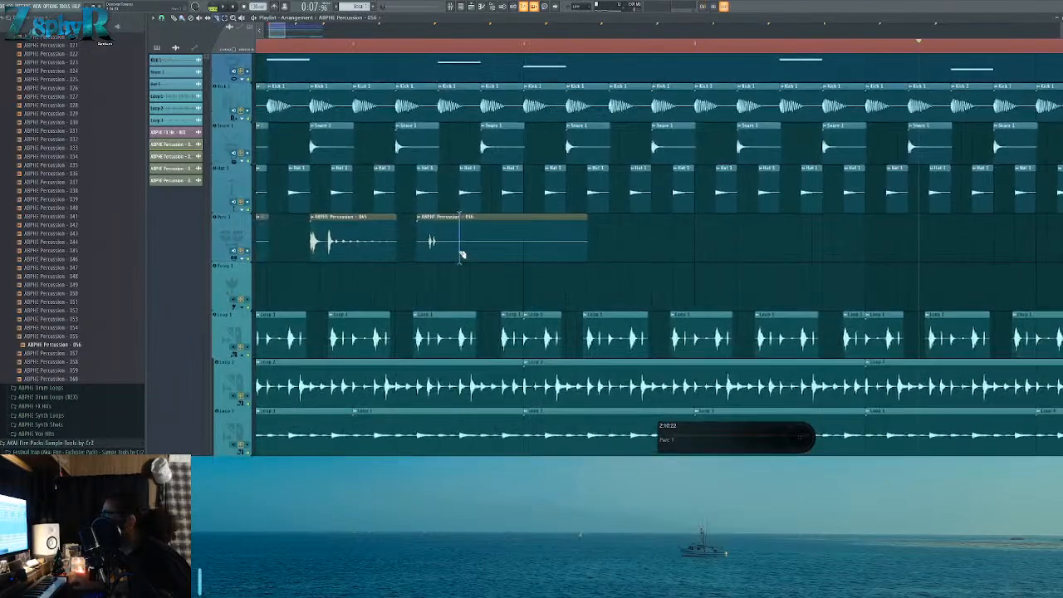
pyautogui.moveTo(488, 251); pyautogui.dragTo(487, 249)
pyautogui.moveTo(541, 273); pyautogui.dragTo(780, 276)
# Step: Audition the placed percussion clips and set the channel volume of ABPHE Percussion - 045 to 30%
pyautogui.press('space')
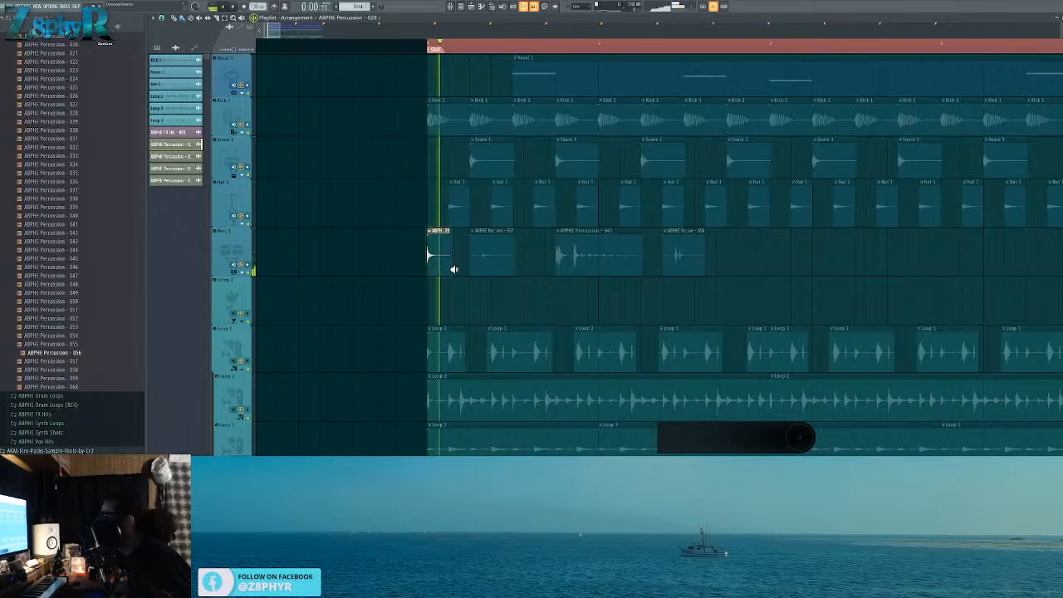
pyautogui.keyDown('alt'); pyautogui.rightClick(558, 265); pyautogui.keyUp('alt')
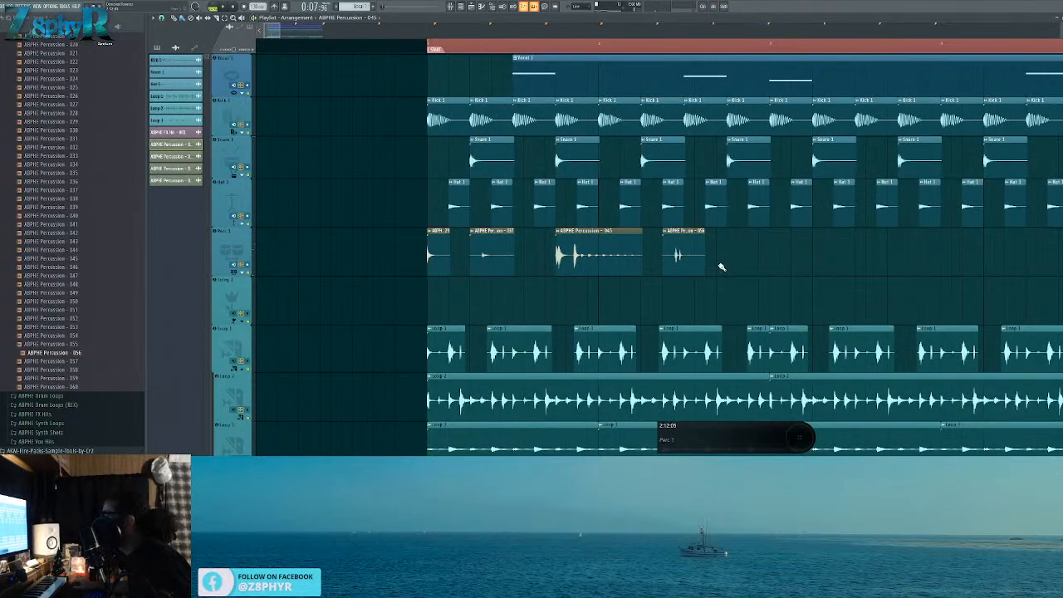
pyautogui.doubleClick(585, 255)
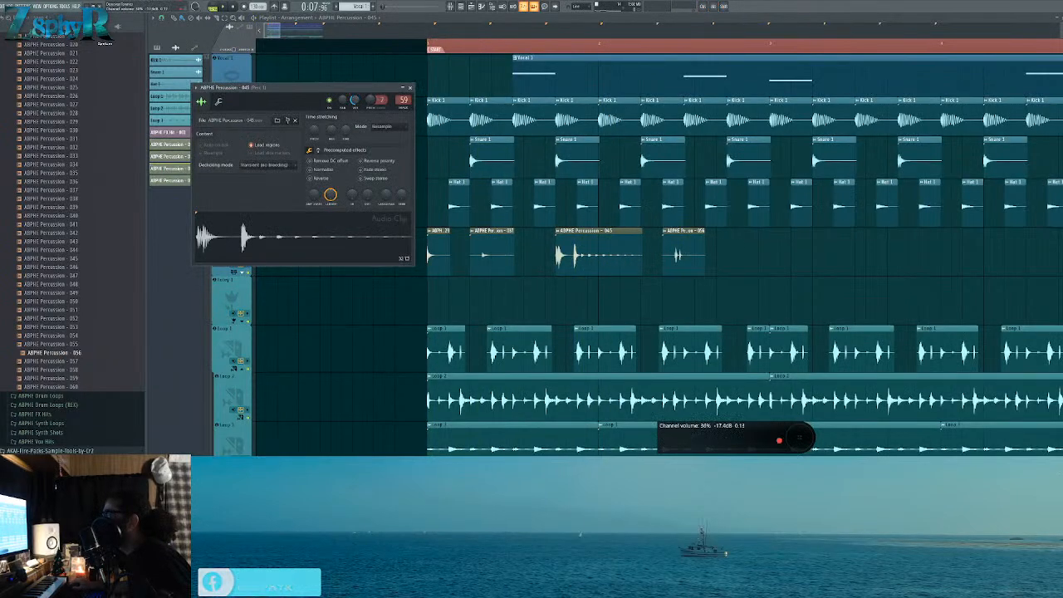
pyautogui.click(410, 87)
# Step: Clear the playlist's time selection and mute the Perc 1 track
pyautogui.keyDown('ctrl'); pyautogui.click(428, 50); pyautogui.keyUp('ctrl')
pyautogui.scroll(-3, 693, 213)
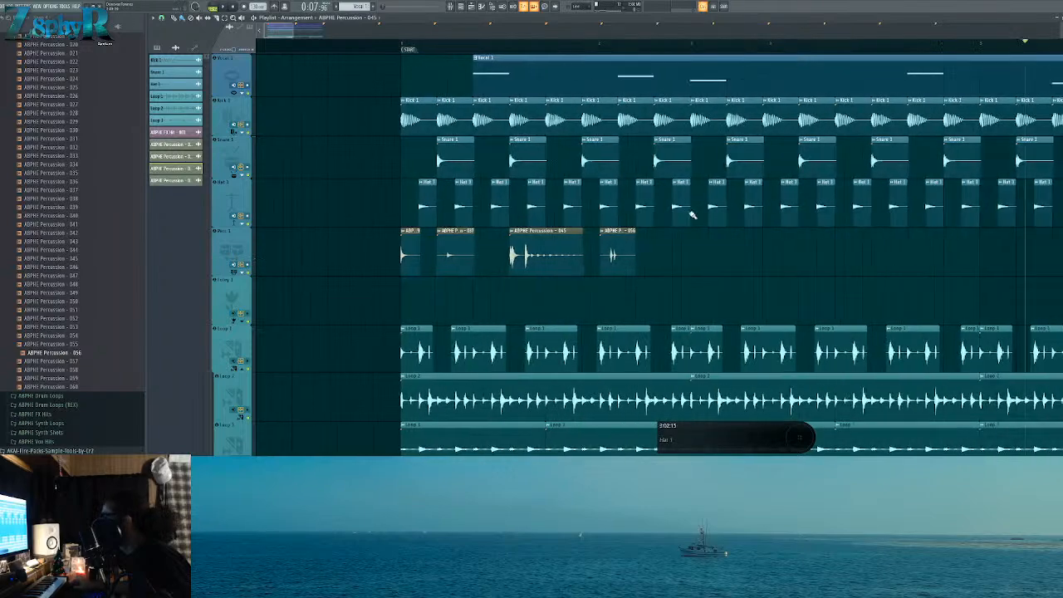
pyautogui.click(253, 275)
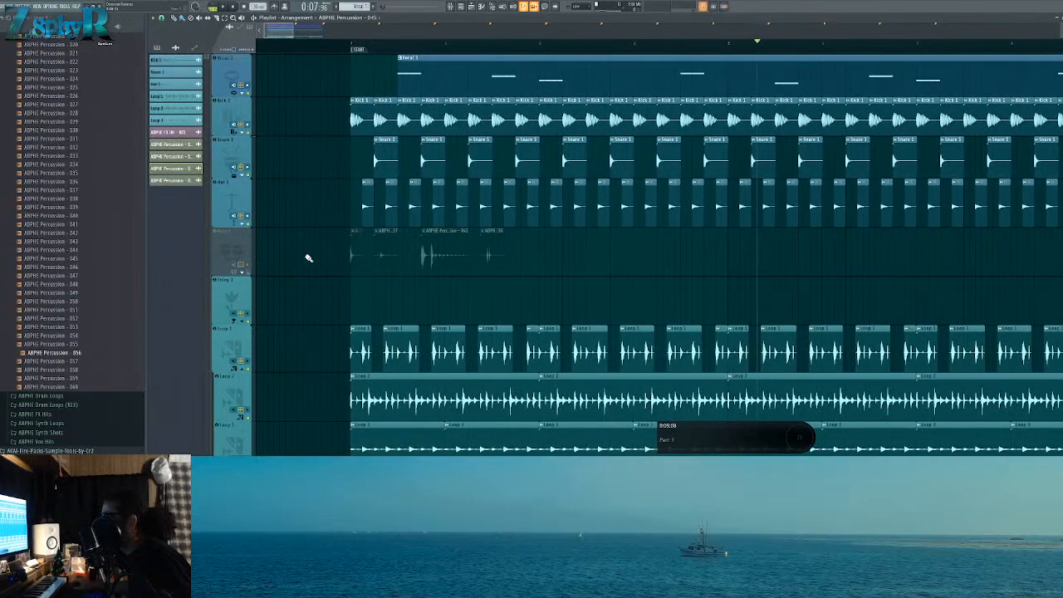
pyautogui.scroll(-8, 309, 259)
pyautogui.scroll(-1, 318, 251)
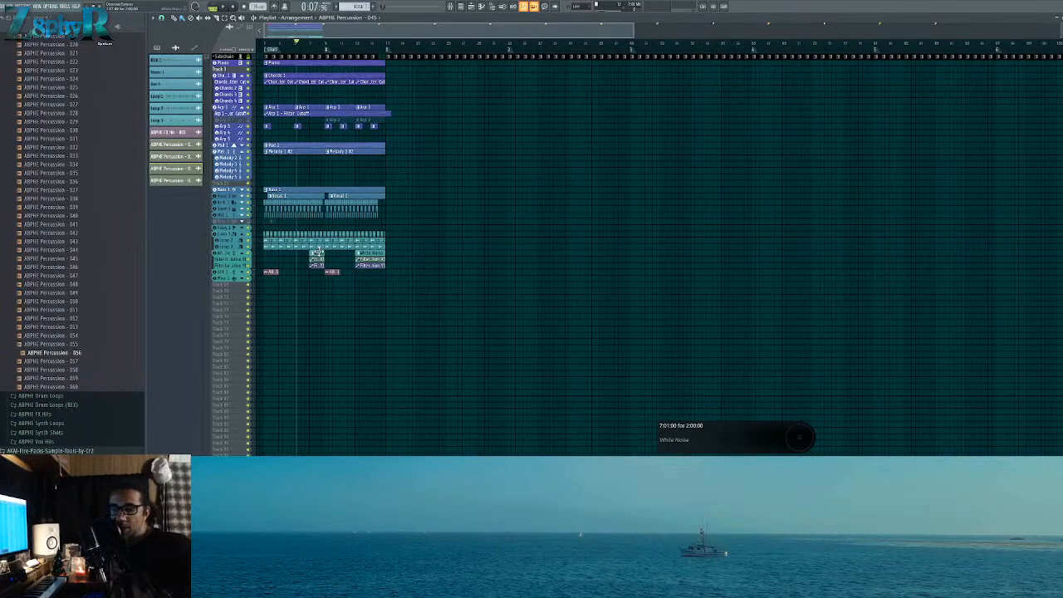